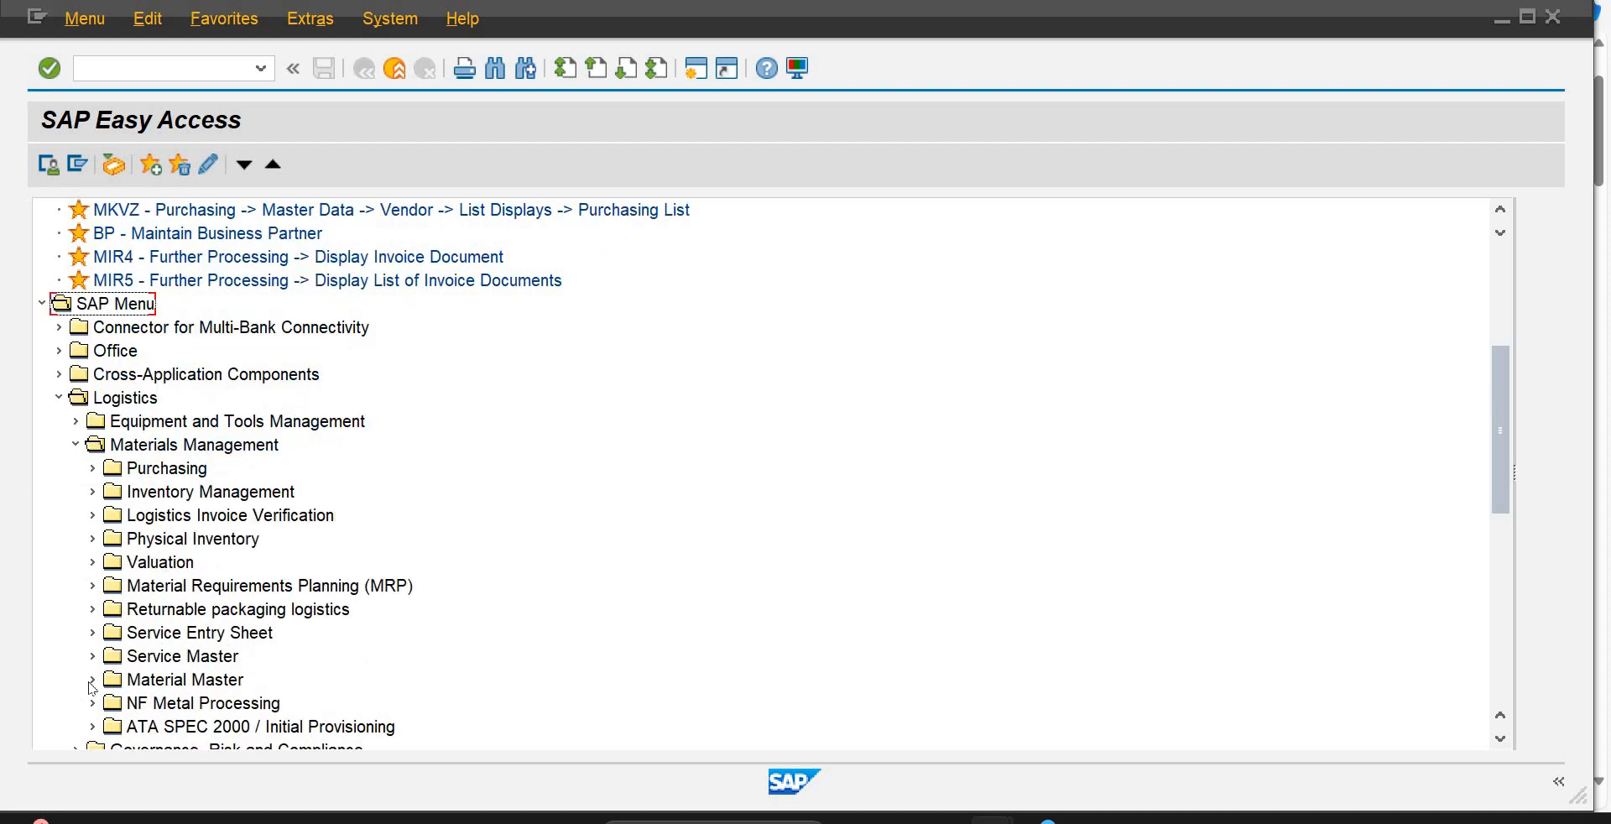
Step: Expand Material Master, Material and Create (Special) under Materials Management in the SAP menu tree
{"action": "left_click", "coordinate": [93, 680]}
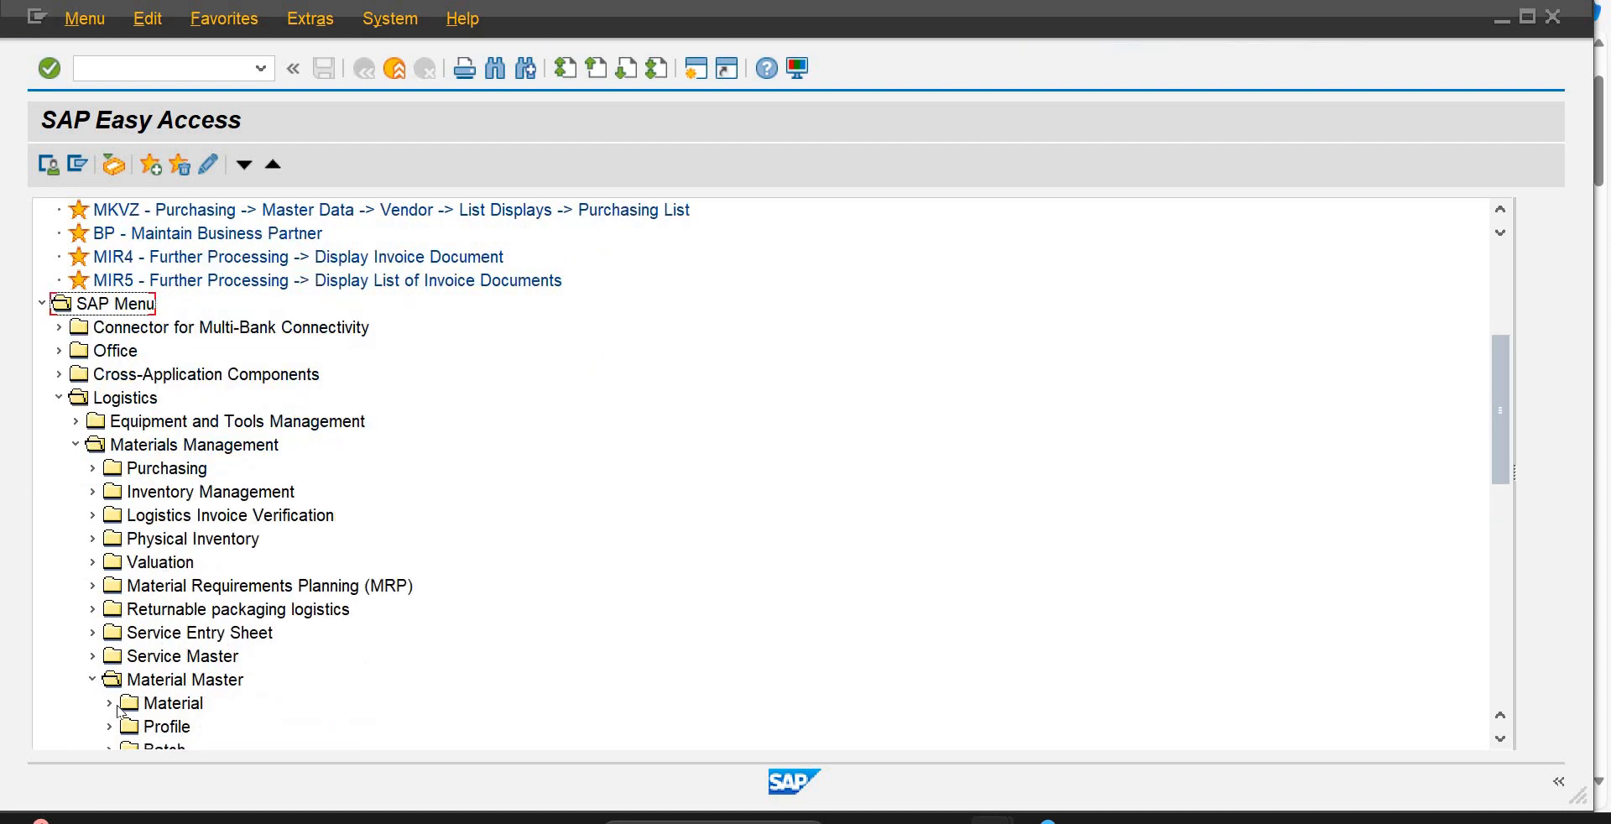
{"action": "left_click", "coordinate": [109, 704]}
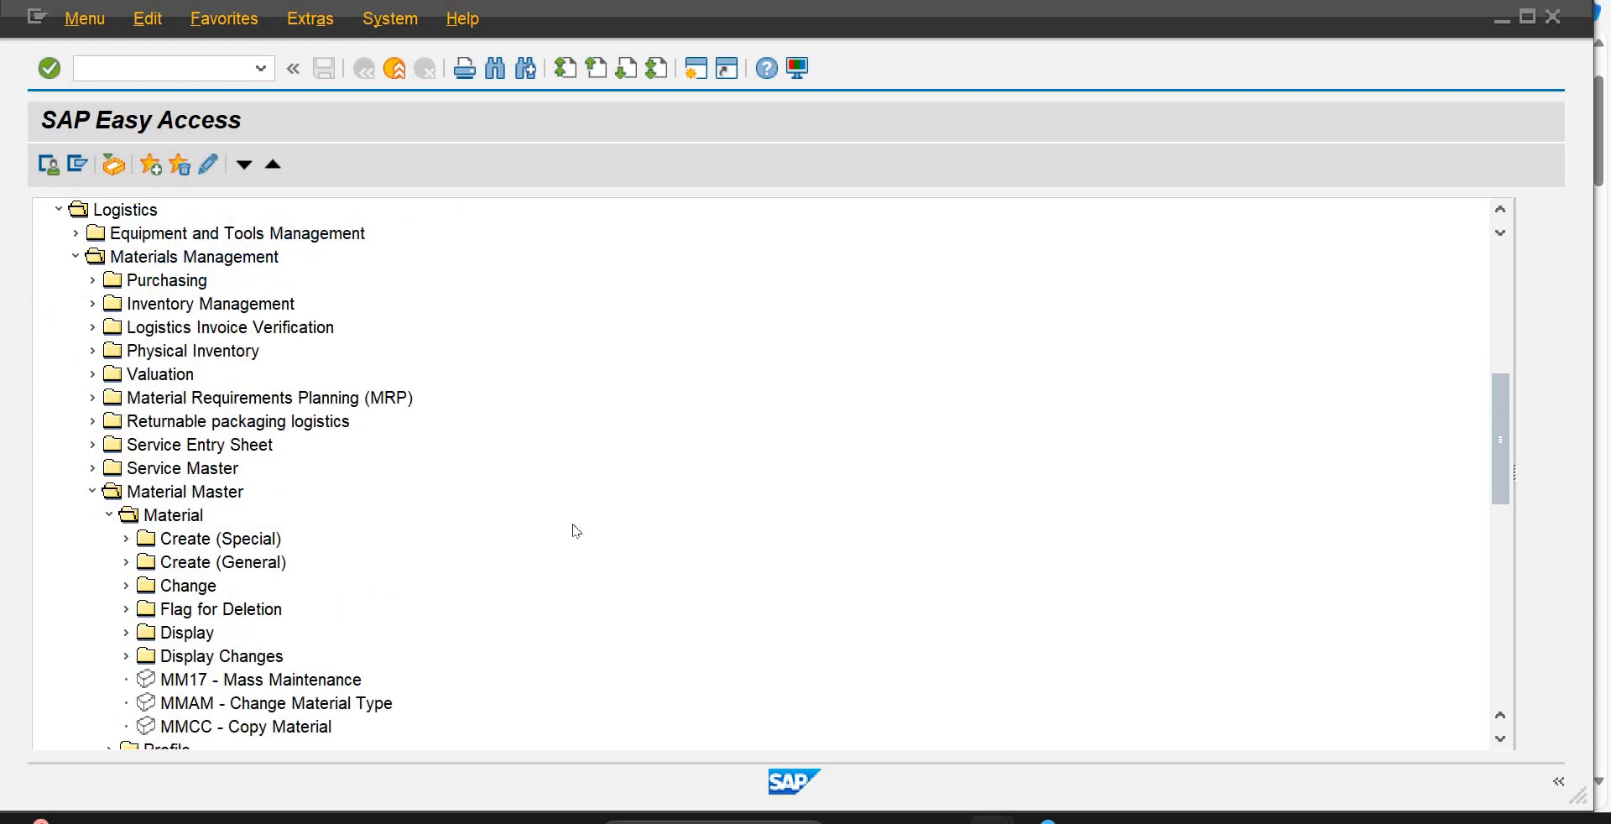
{"action": "left_click", "coordinate": [208, 548]}
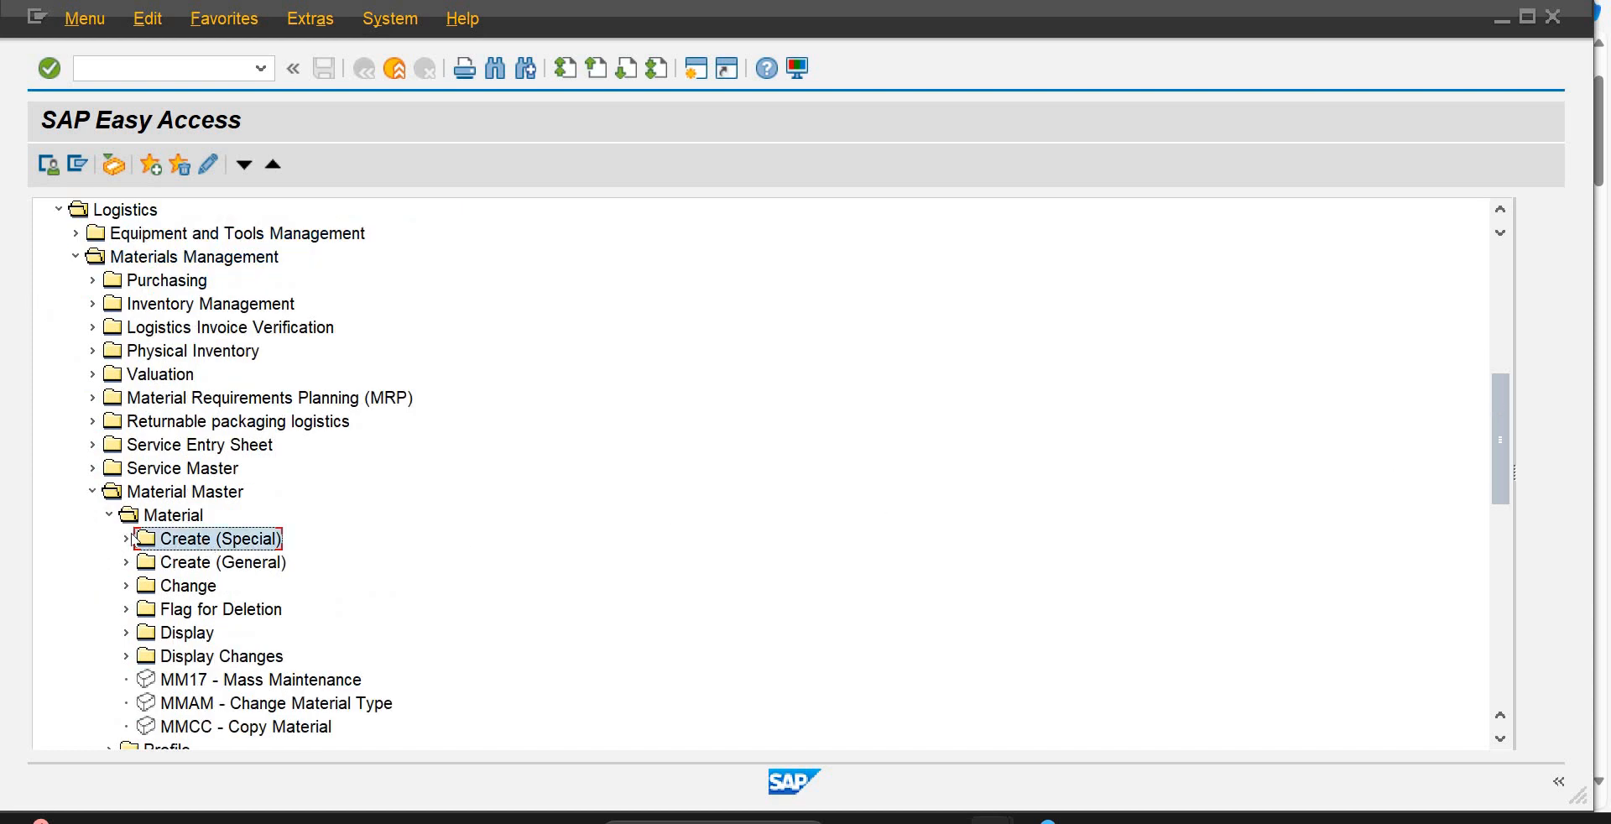
{"action": "left_click", "coordinate": [127, 539]}
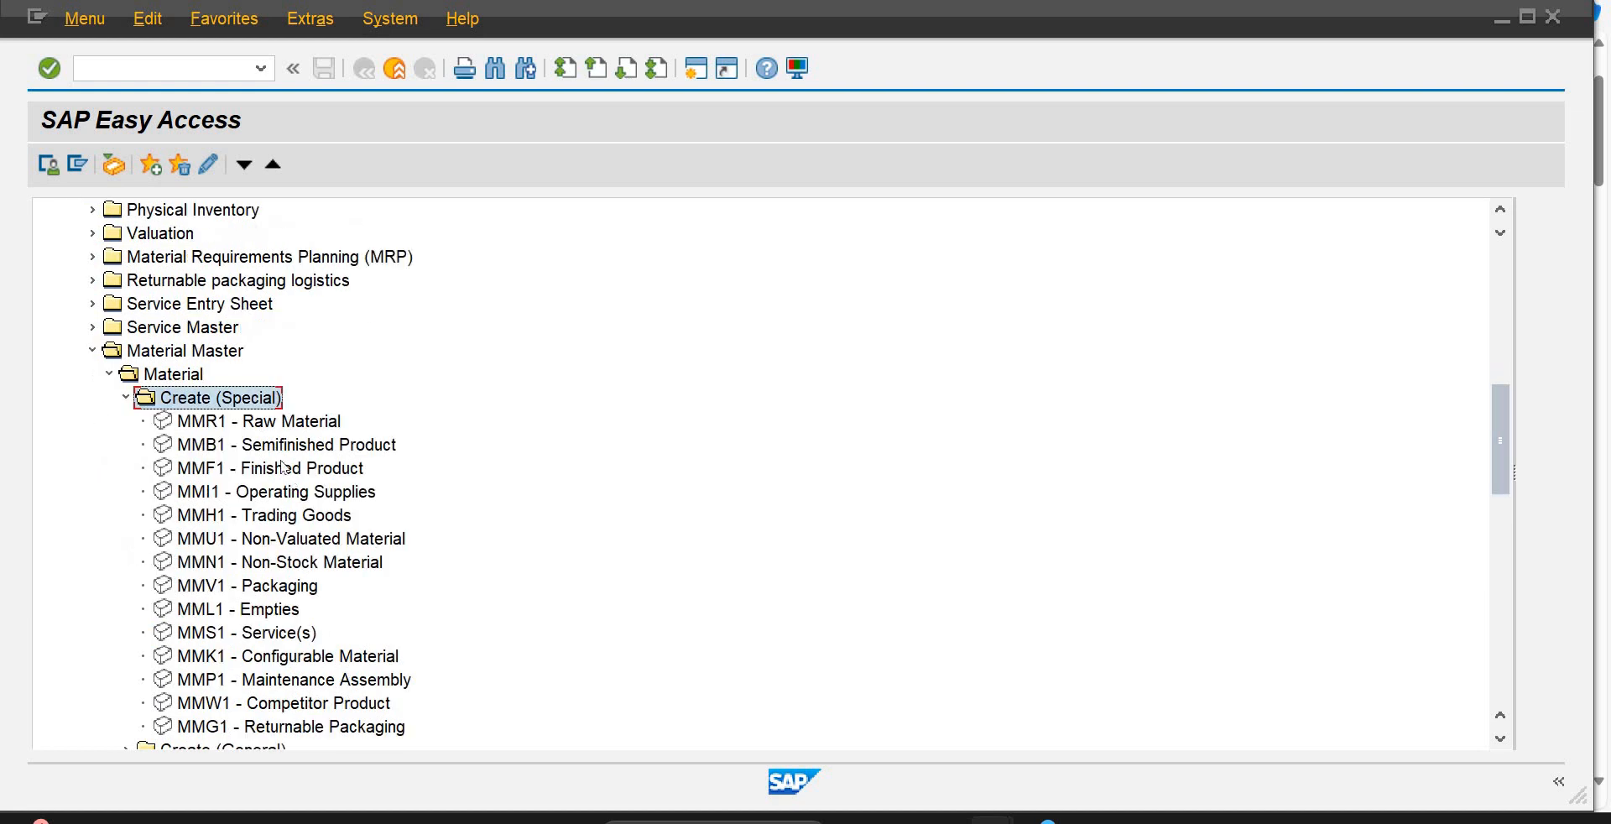
{"action": "left_click", "coordinate": [284, 426]}
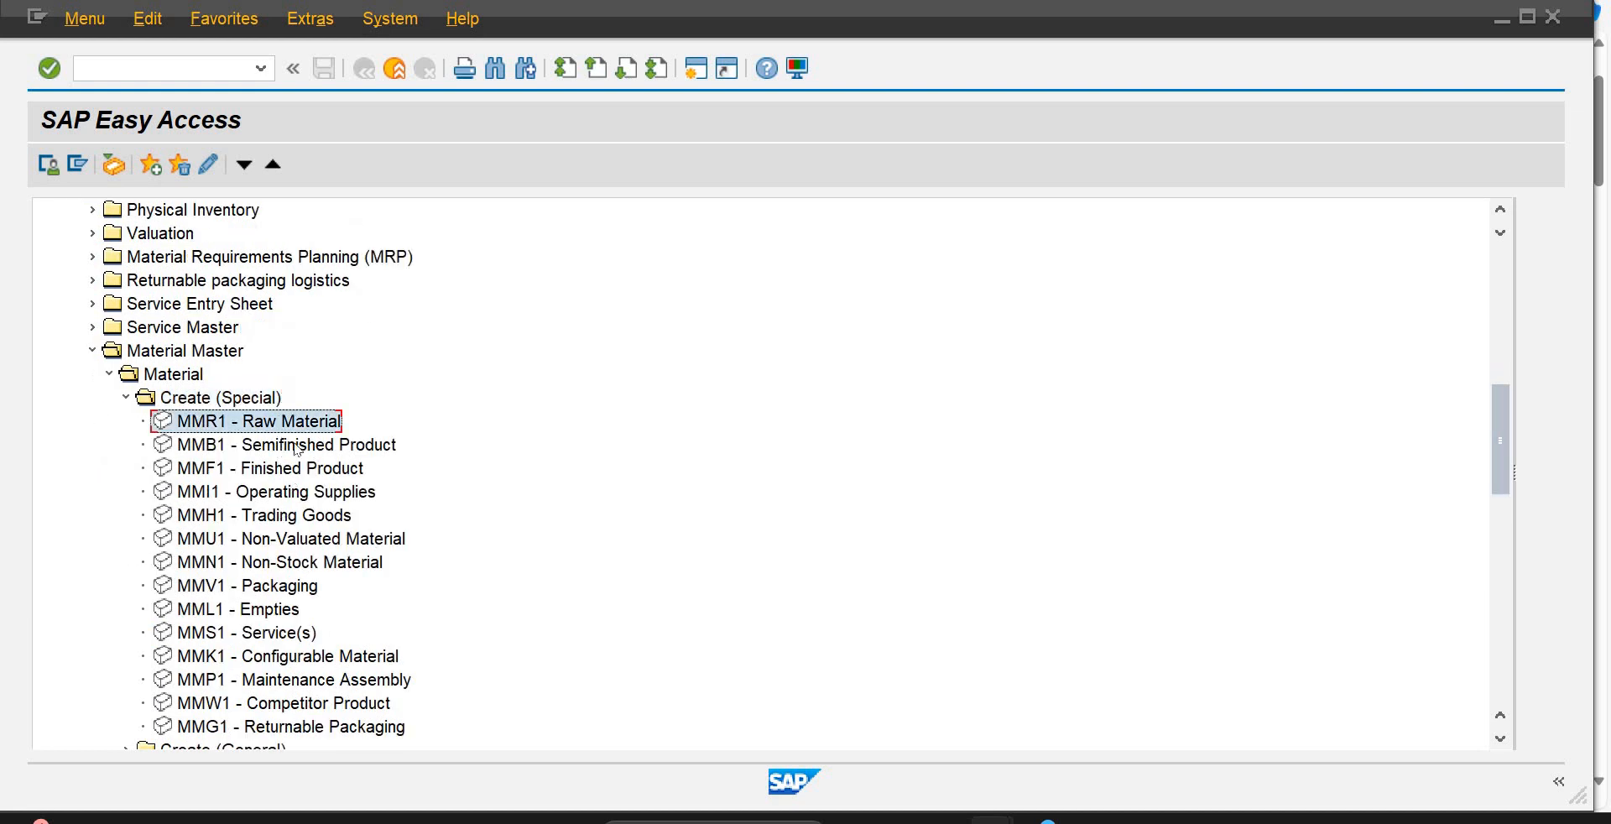
{"action": "left_click", "coordinate": [295, 447]}
{"action": "left_click", "coordinate": [291, 471]}
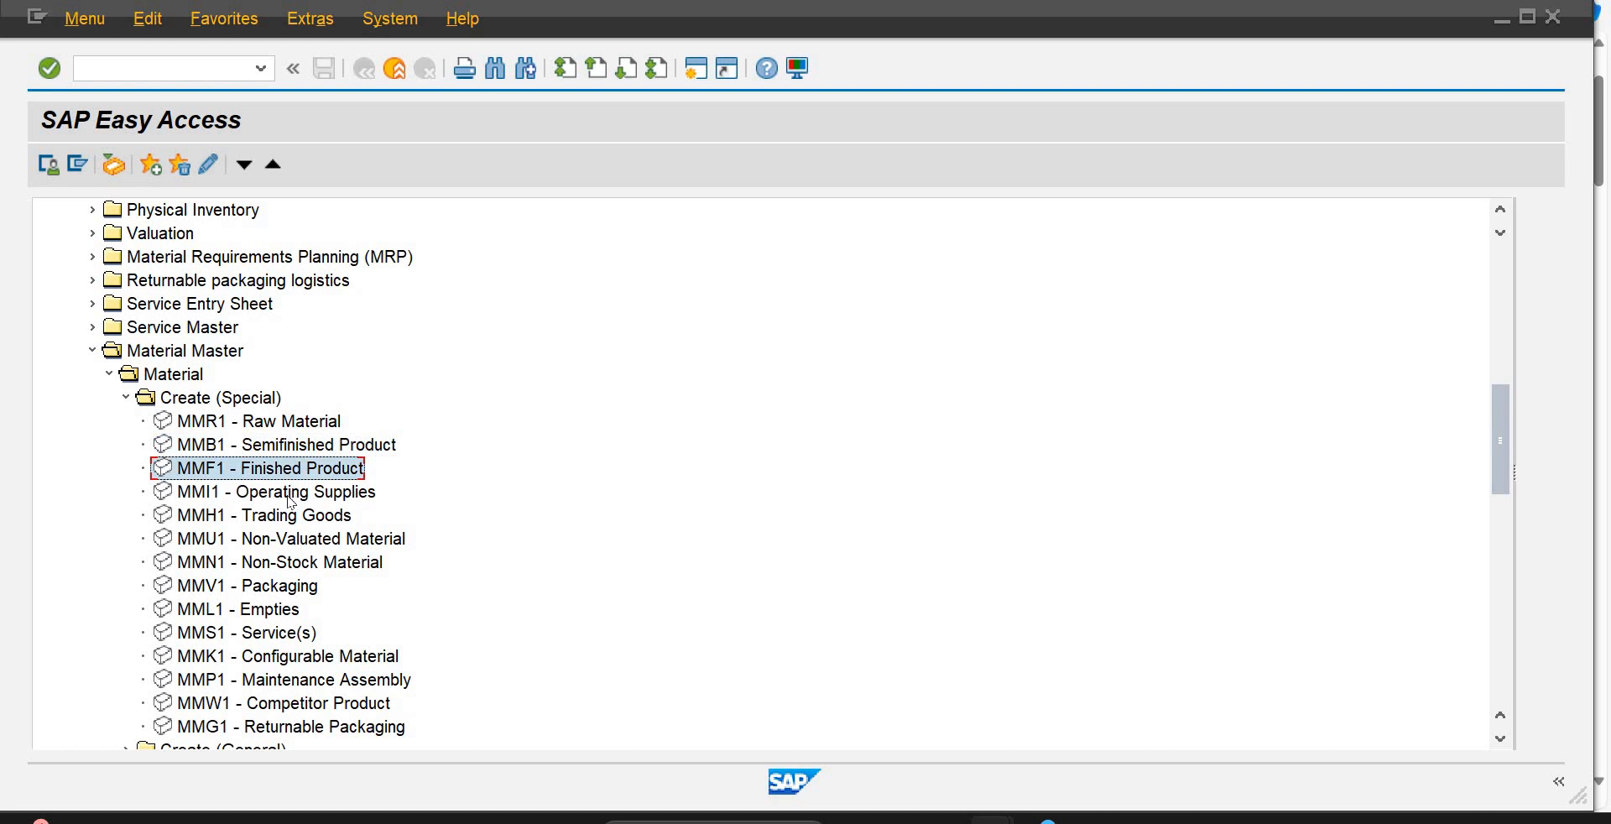
{"action": "left_click", "coordinate": [290, 497]}
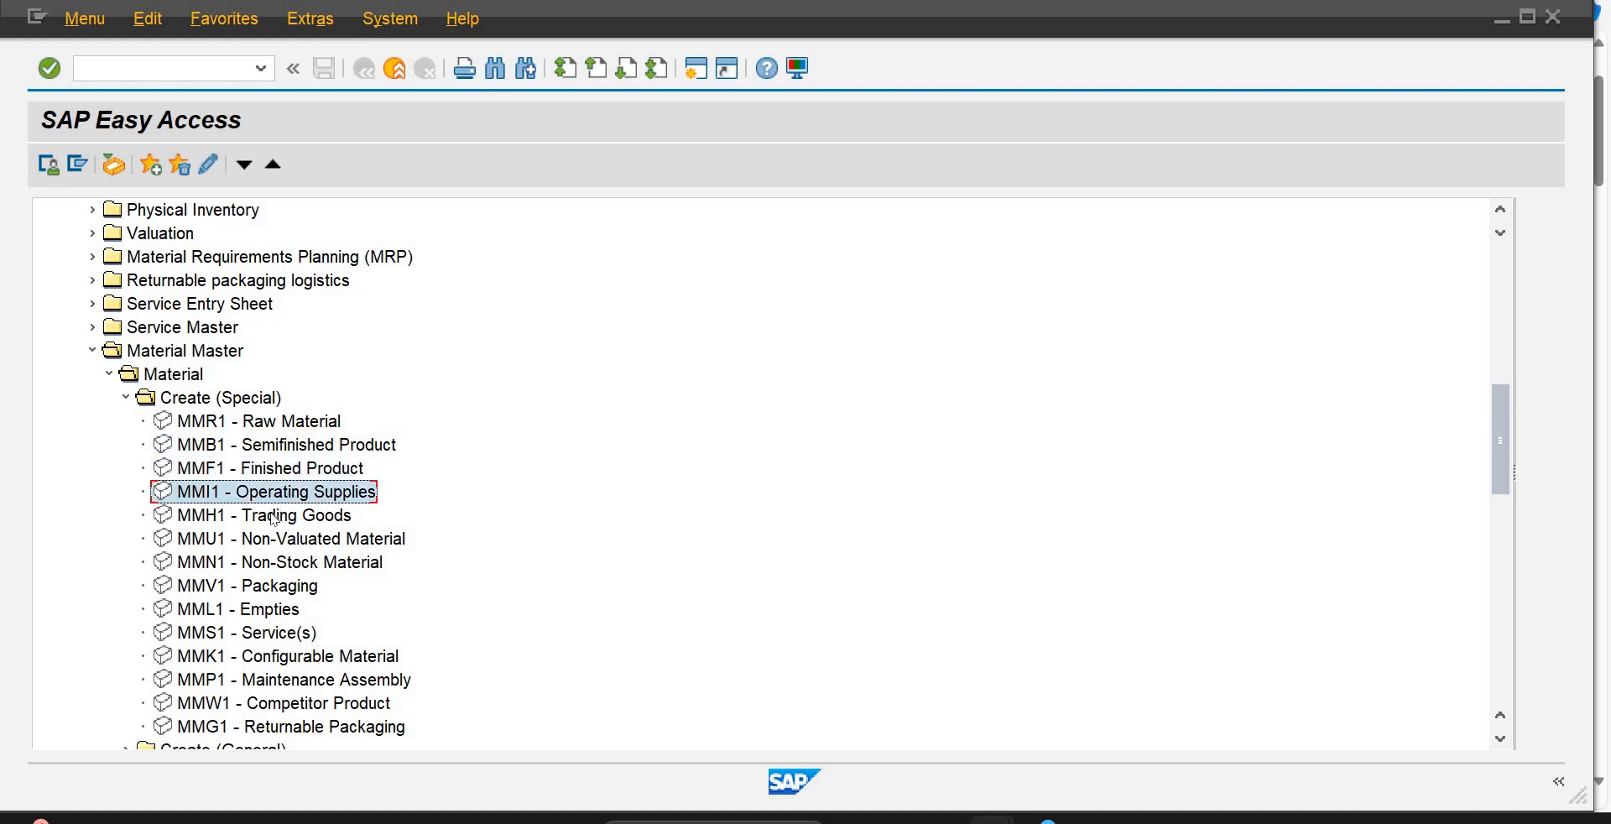
{"action": "left_click", "coordinate": [274, 520]}
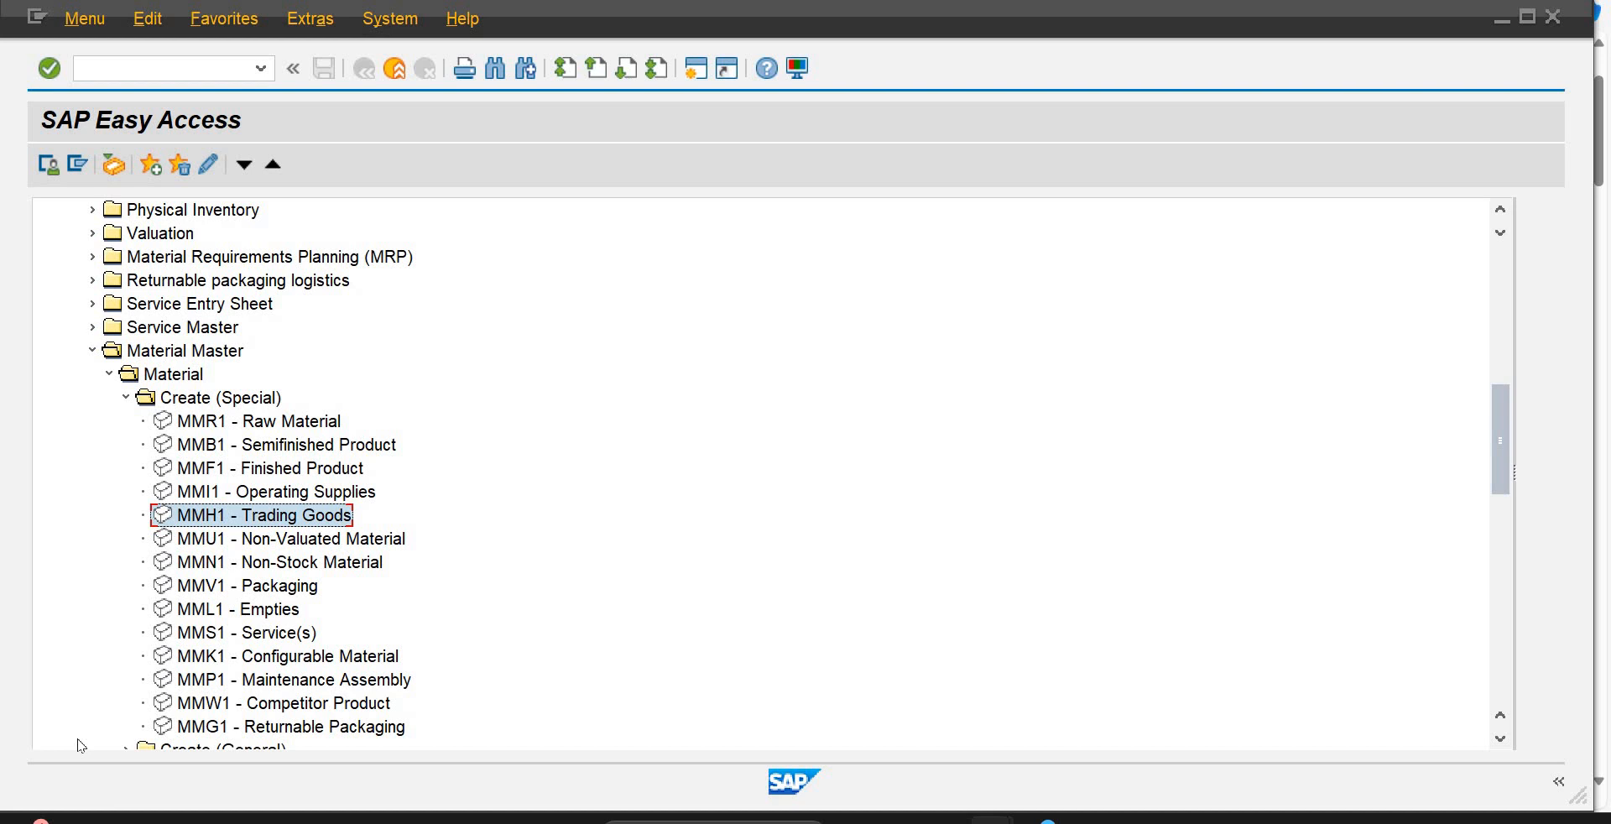
Step: Open the MMF1 - Finished Product creation transaction and enter fg1001 as the material number
{"action": "double_click", "coordinate": [209, 470]}
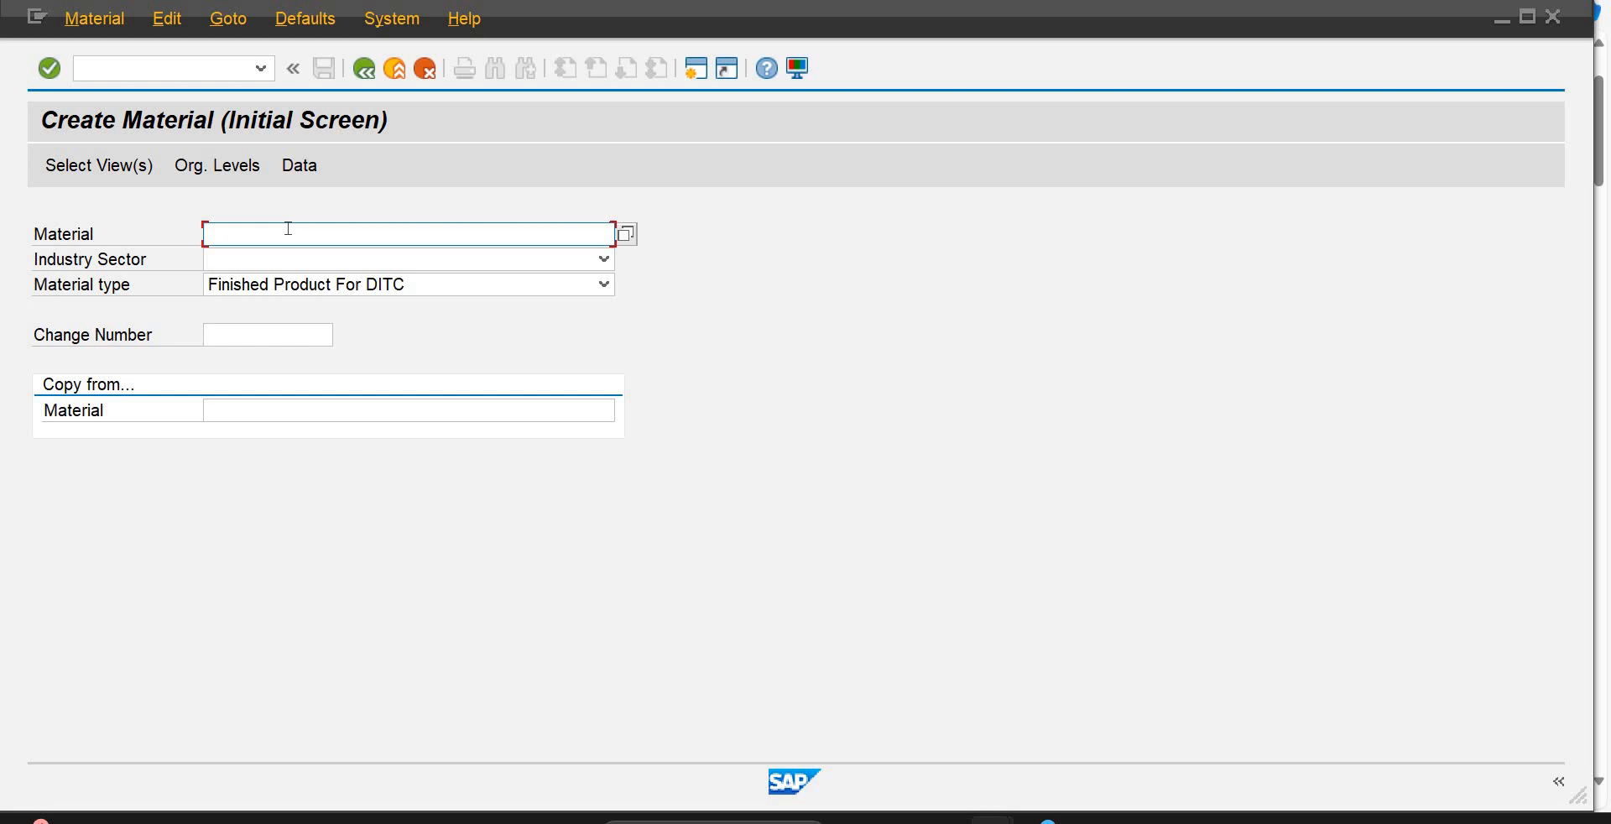
{"action": "type", "text": "fg1001"}
{"action": "key", "text": "Tab"}
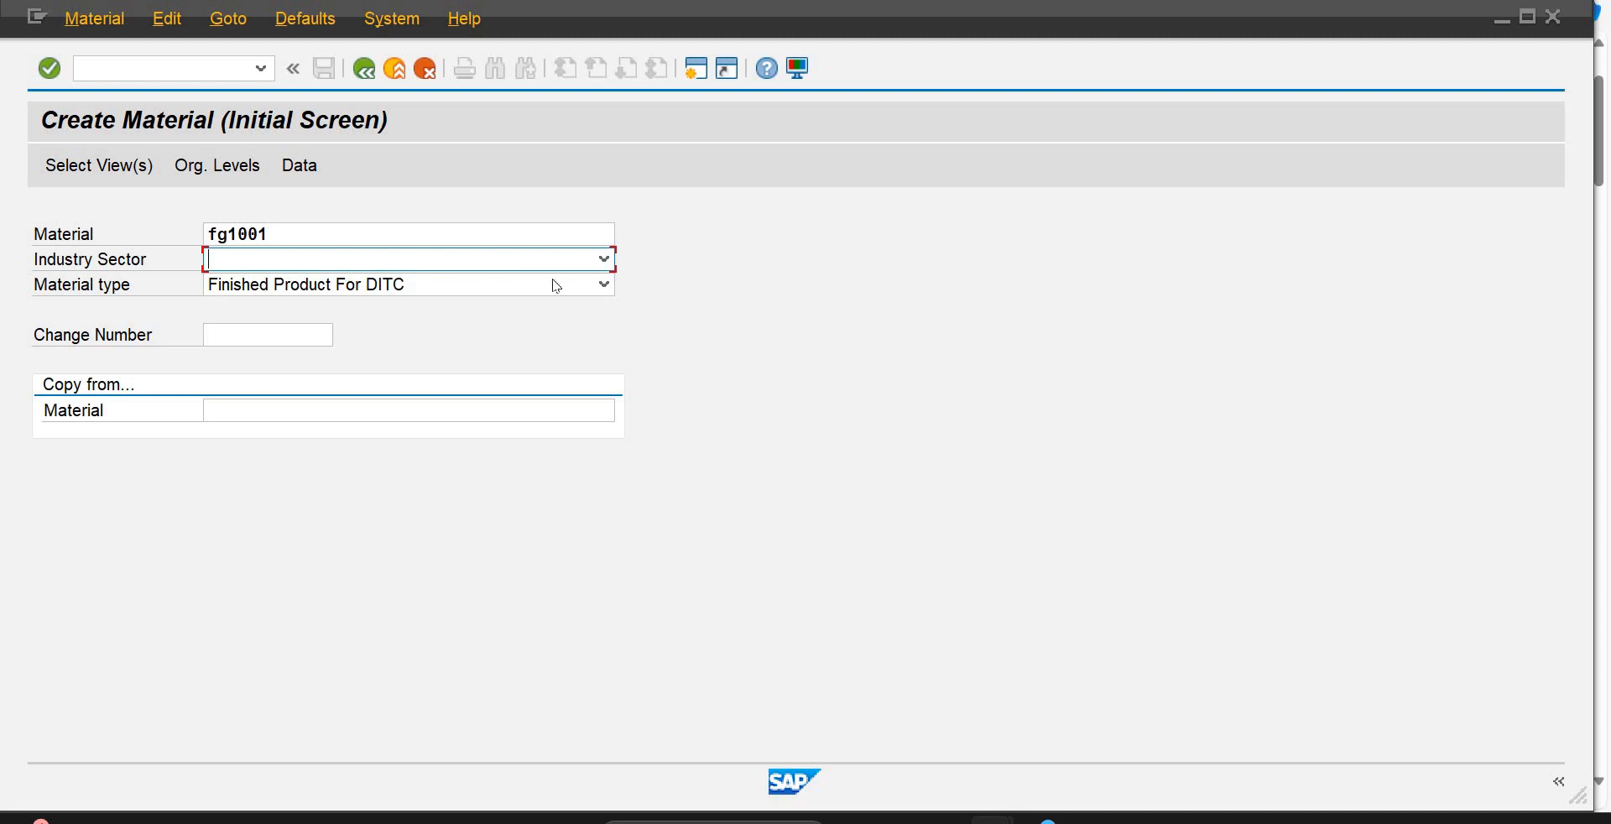
Step: Set the material's industry sector to AQUA LIFE
{"action": "left_click", "coordinate": [604, 258]}
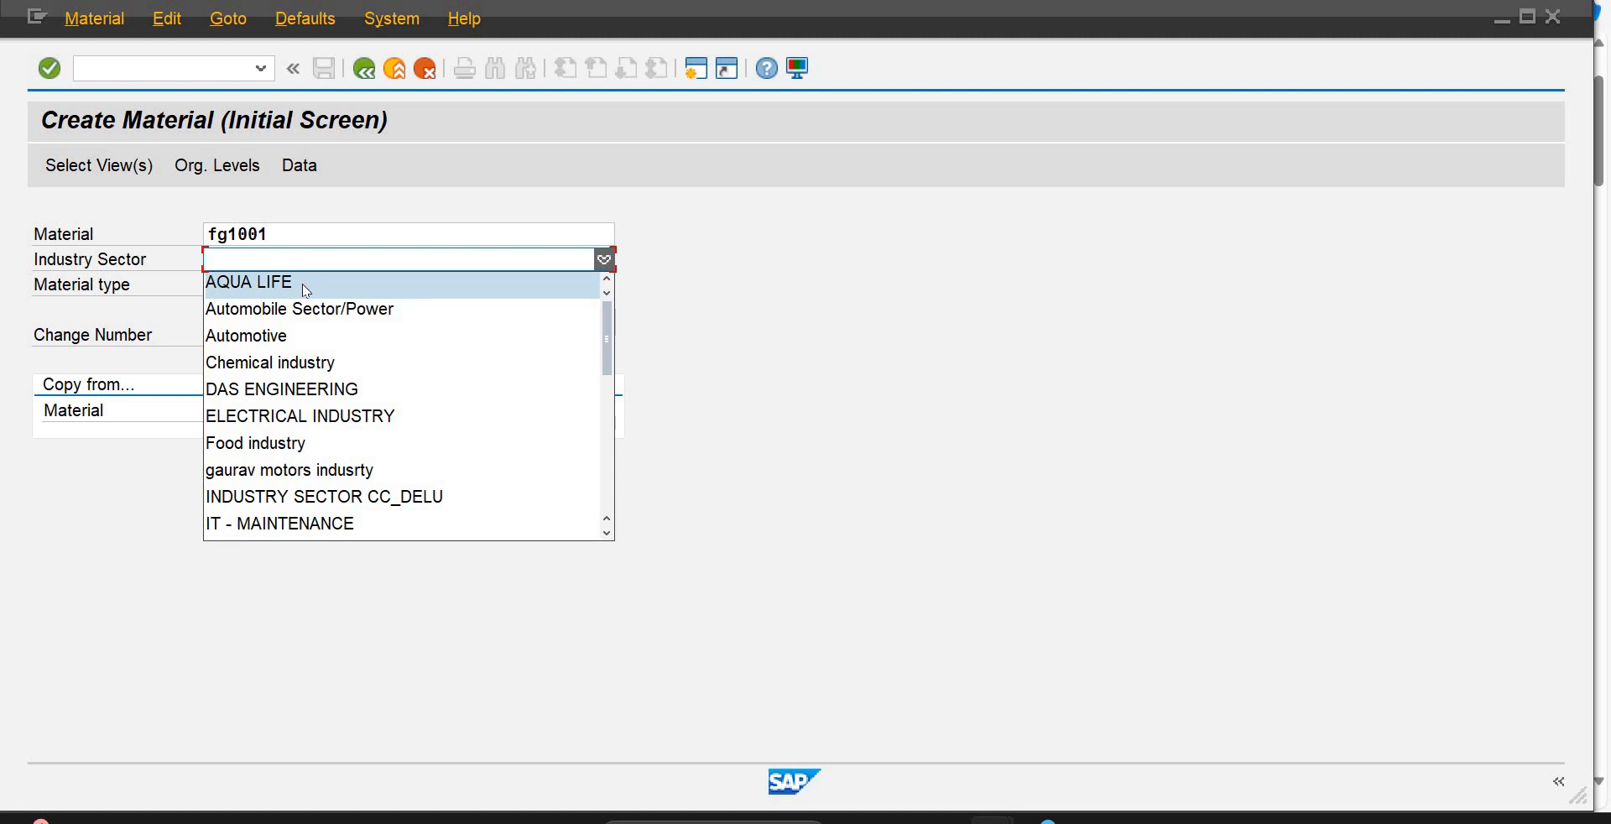
{"action": "key", "text": "Down"}
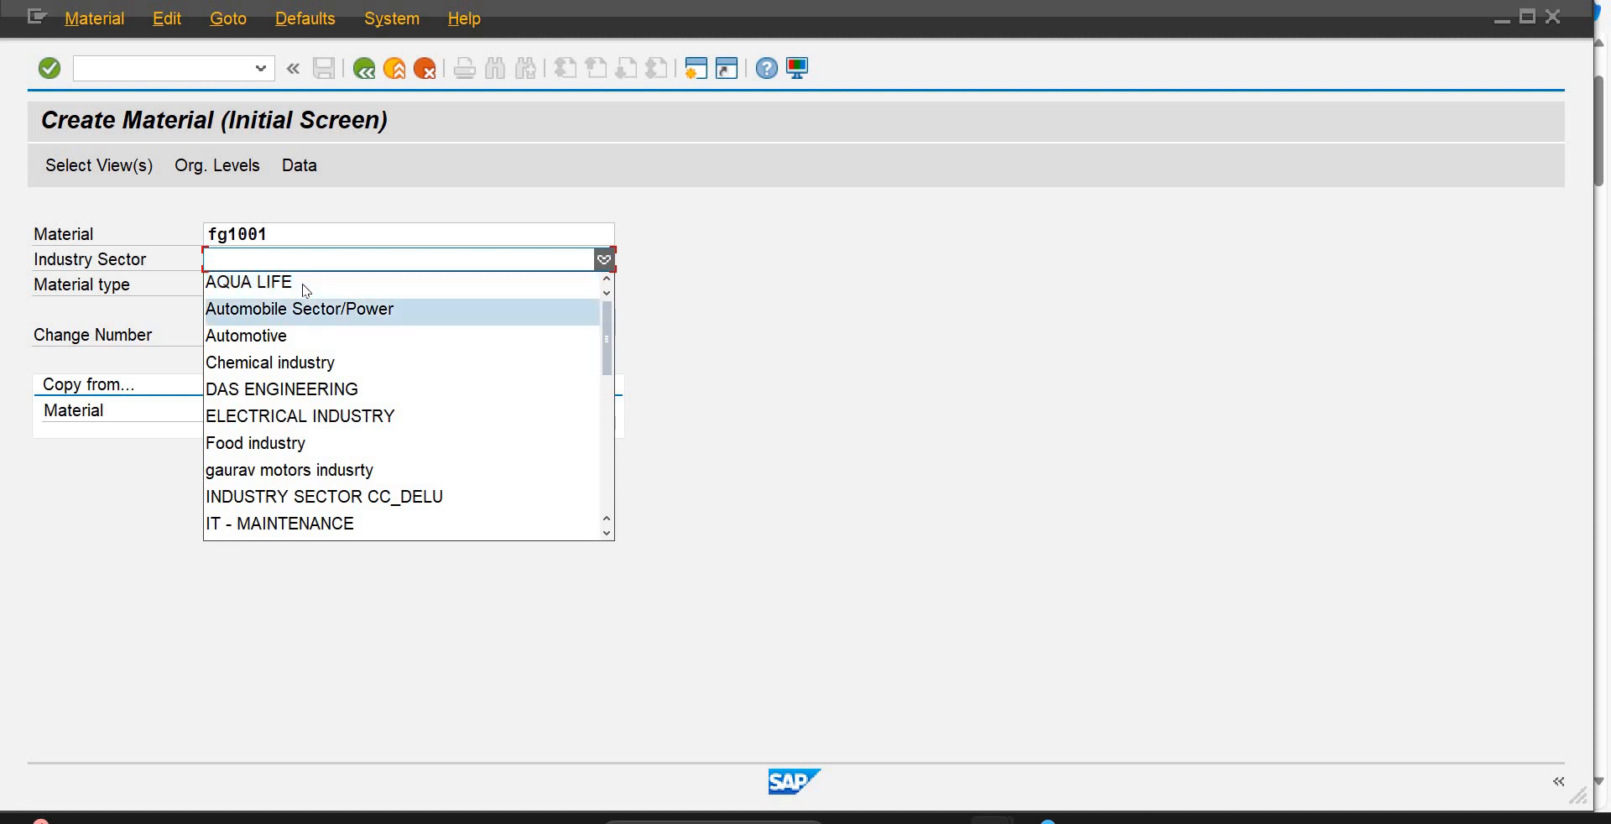
{"action": "key", "text": "Down"}
{"action": "key", "text": "Down"}
{"action": "key", "text": "Down"}
{"action": "key", "text": "Down"}
{"action": "key", "text": "Down"}
{"action": "key", "text": "Down"}
{"action": "key", "text": "Down"}
{"action": "key", "text": "Down"}
{"action": "key", "text": "Down"}
{"action": "key", "text": "Down"}
{"action": "key", "text": "Down"}
{"action": "key", "text": "Down"}
{"action": "key", "text": "Down"}
{"action": "key", "text": "Down"}
{"action": "key", "text": "Down"}
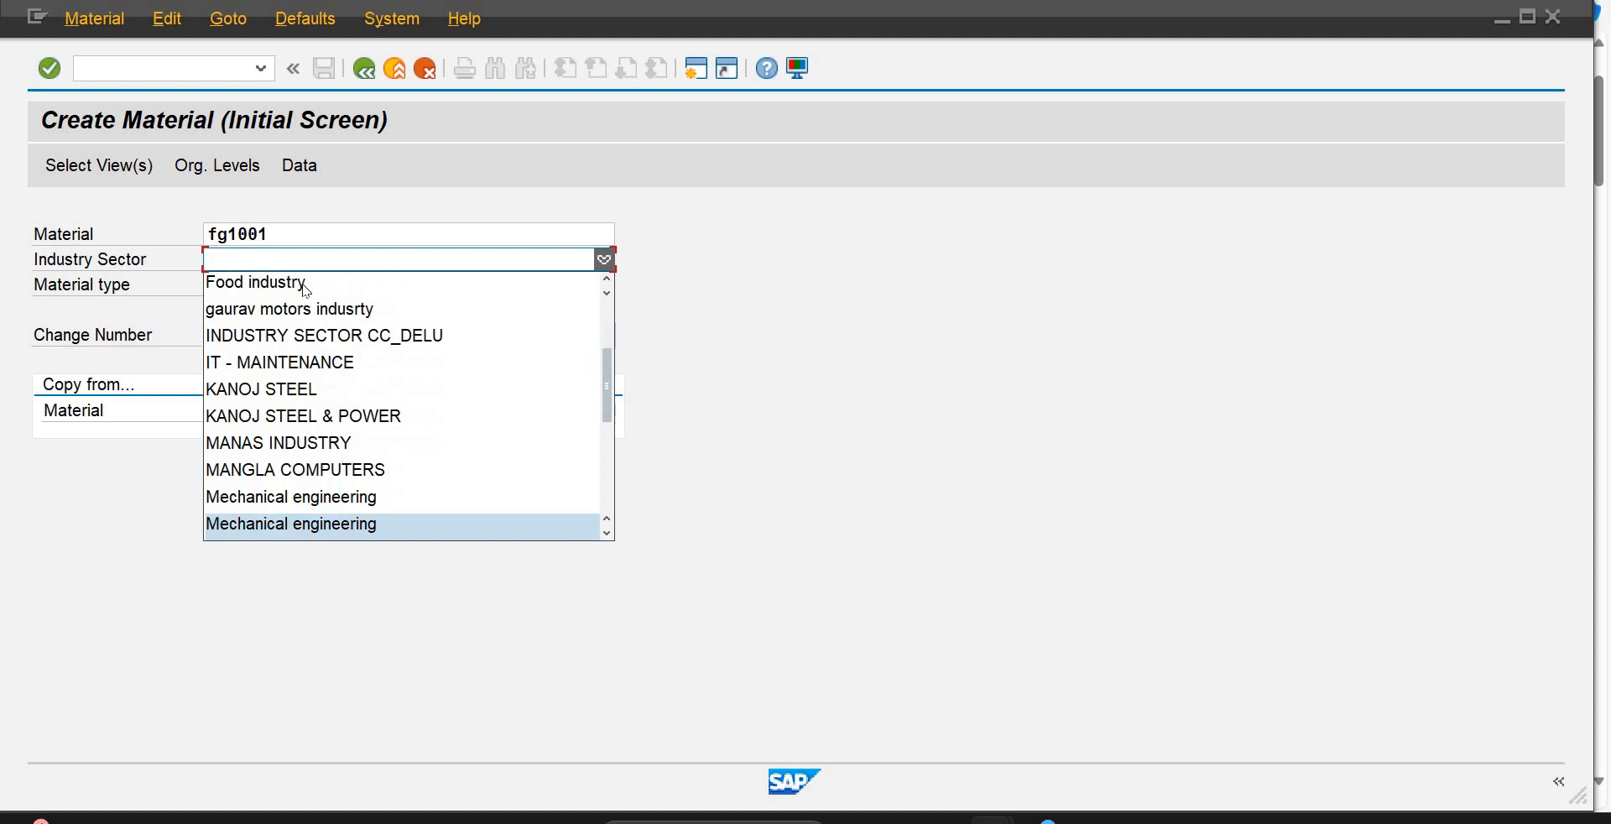
{"action": "key", "text": "Down"}
{"action": "key", "text": "Down"}
{"action": "key", "text": "Down"}
{"action": "key", "text": "Down"}
{"action": "key", "text": "Down"}
{"action": "key", "text": "Down"}
{"action": "key", "text": "Down"}
{"action": "key", "text": "Down"}
{"action": "key", "text": "Down"}
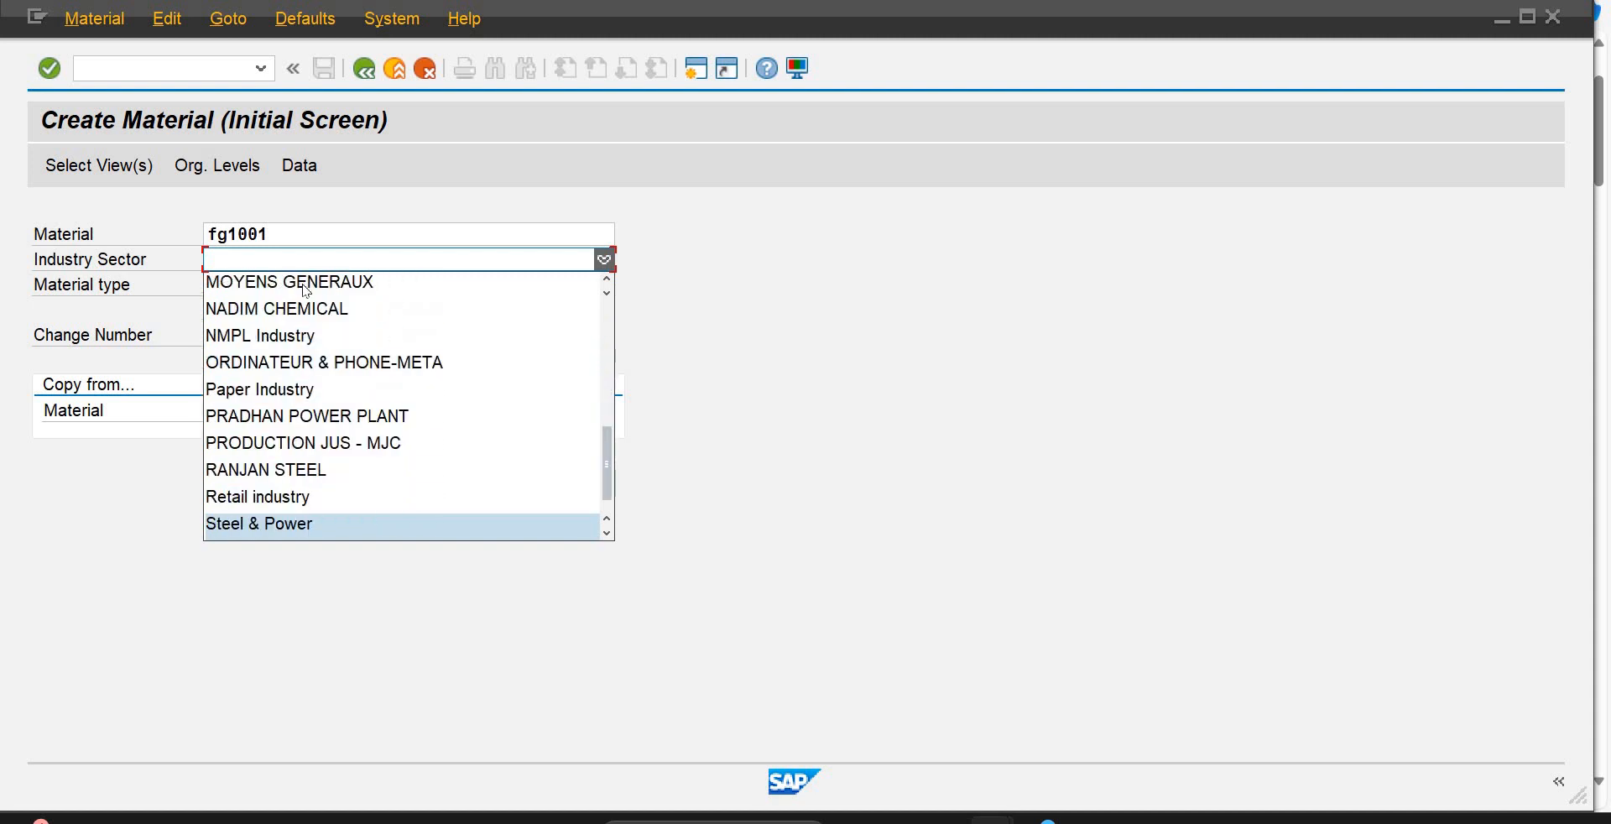
{"action": "key", "text": "Down"}
{"action": "key", "text": "Down"}
{"action": "key", "text": "Up"}
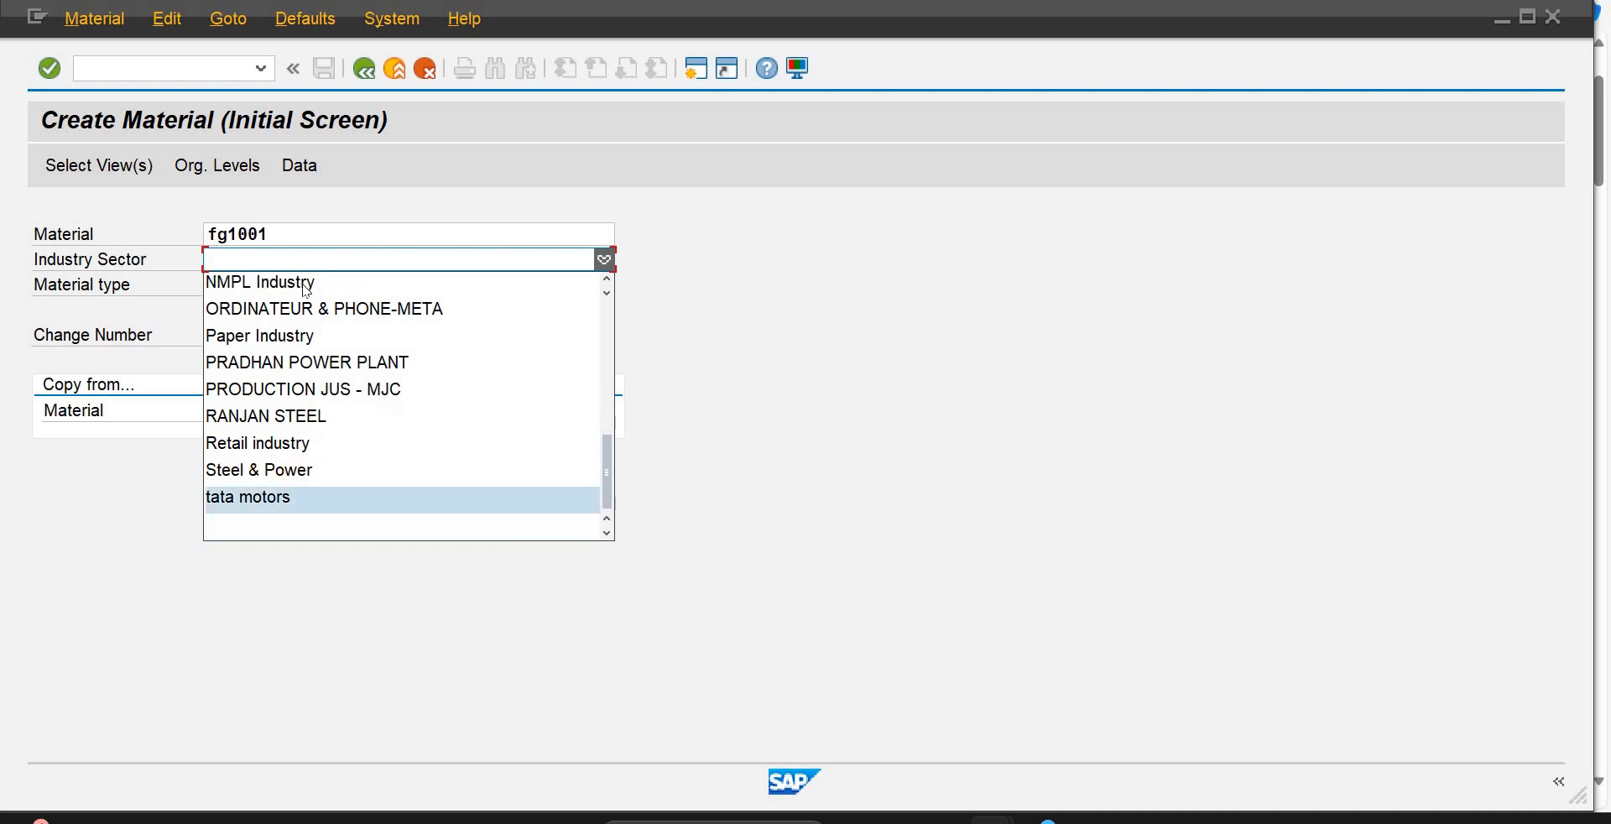
{"action": "key", "text": "Down"}
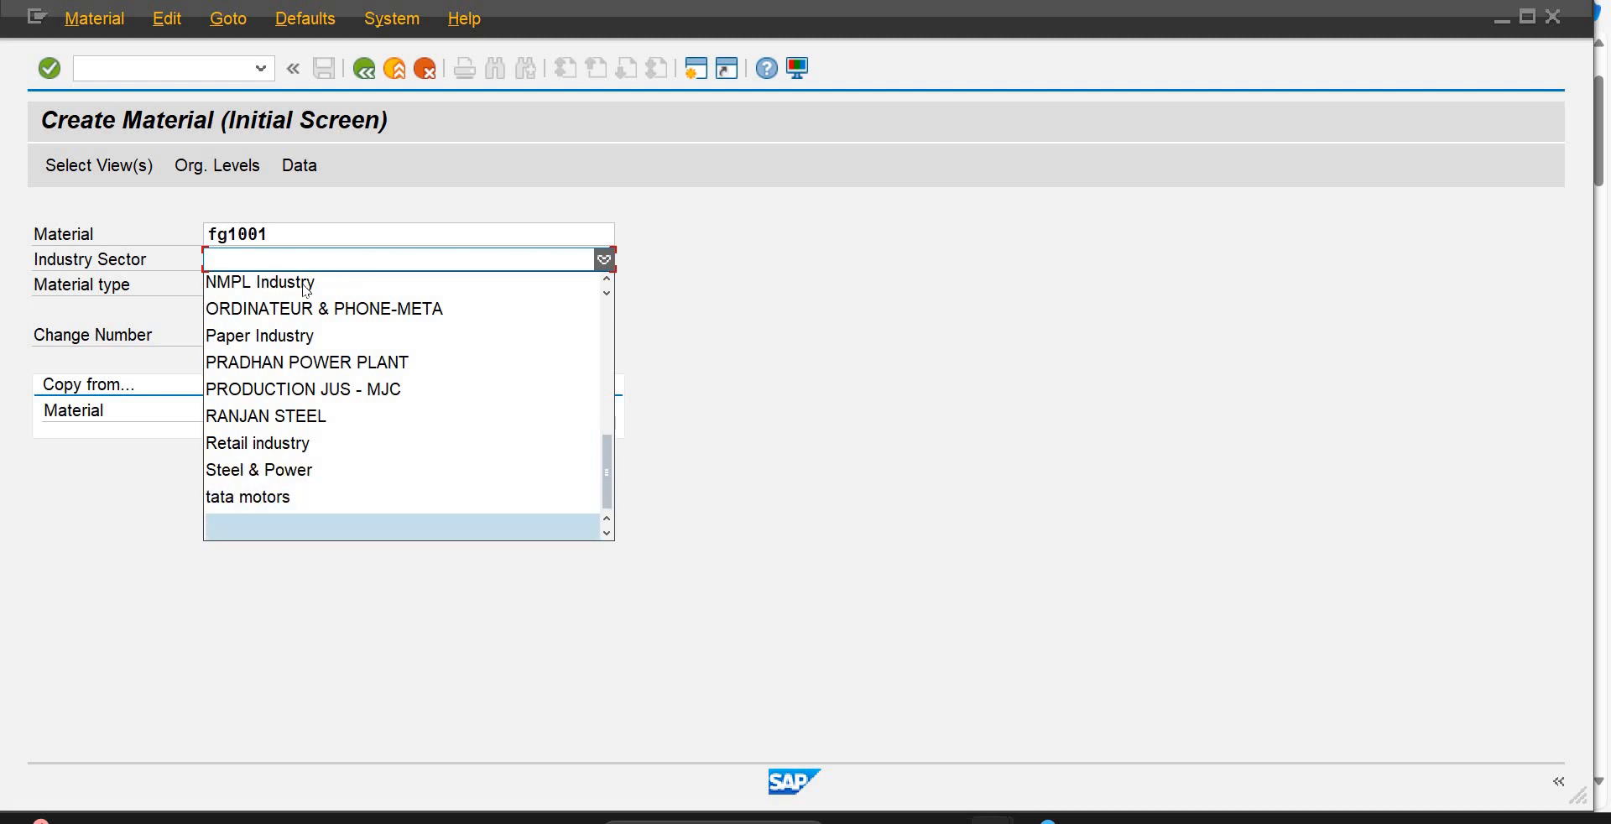
{"action": "key", "text": "Up"}
{"action": "key", "text": "Page_Up"}
{"action": "key", "text": "Page_Up"}
{"action": "key", "text": "Page_Up"}
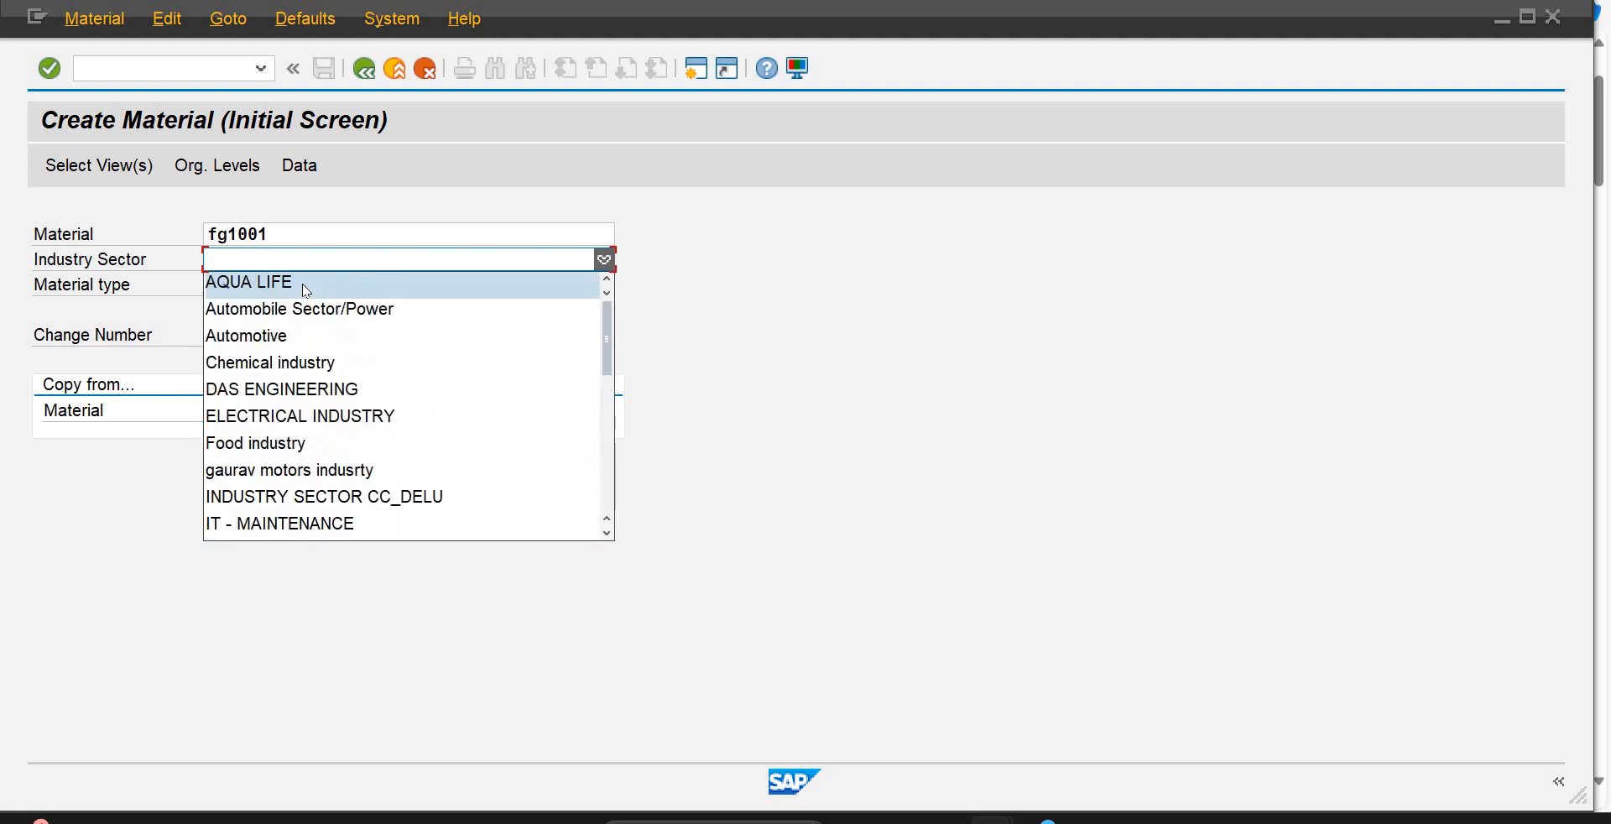
{"action": "key", "text": "Return"}
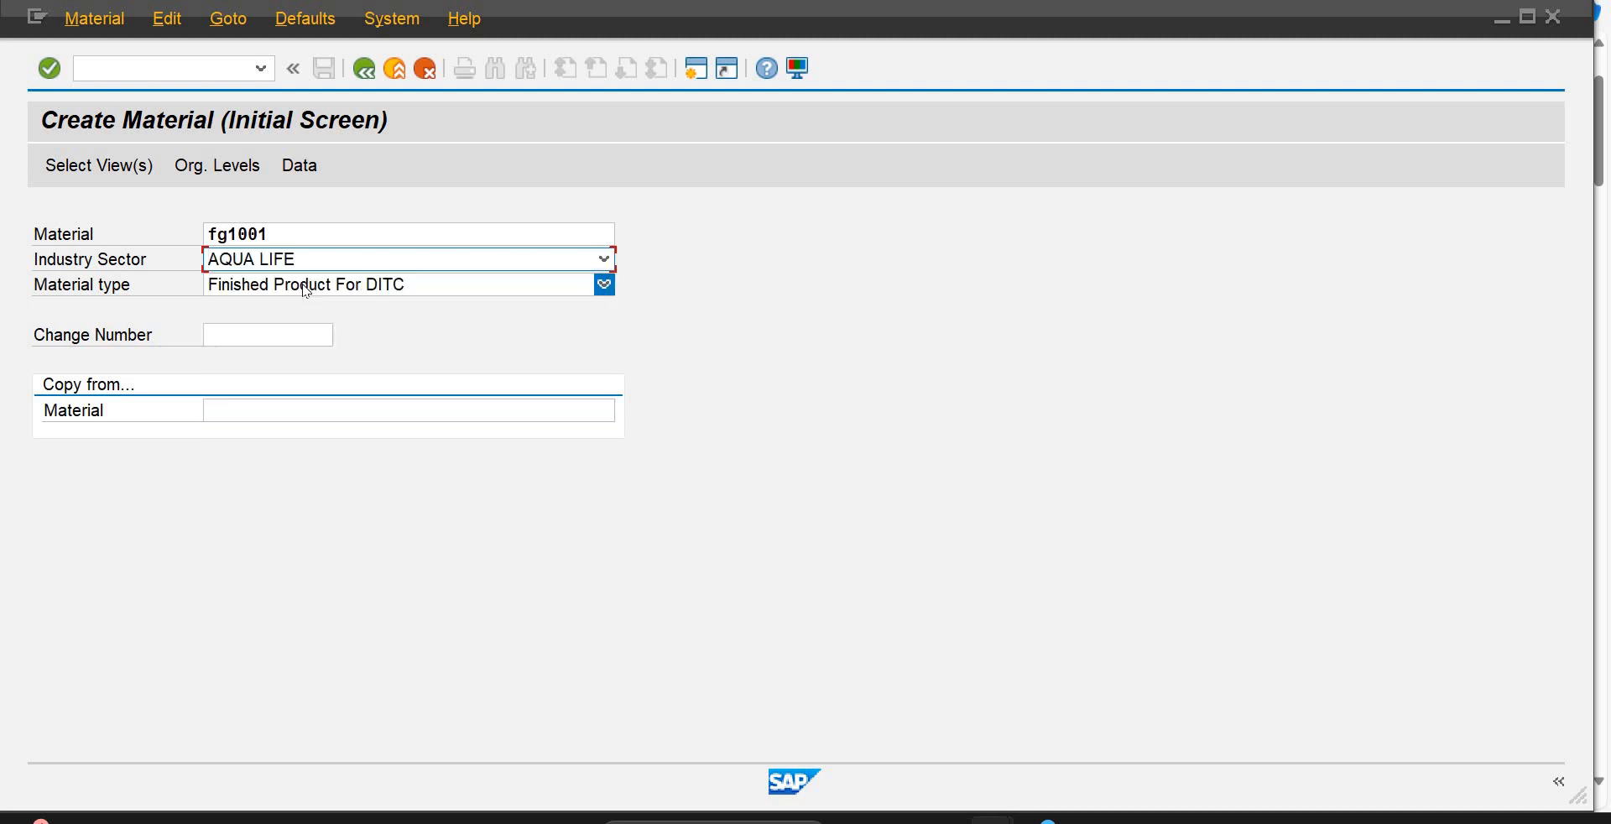
Step: Try to continue creating the material with a Finished Product entry listed after Finished materials DITC as its material type
{"action": "left_click", "coordinate": [590, 288]}
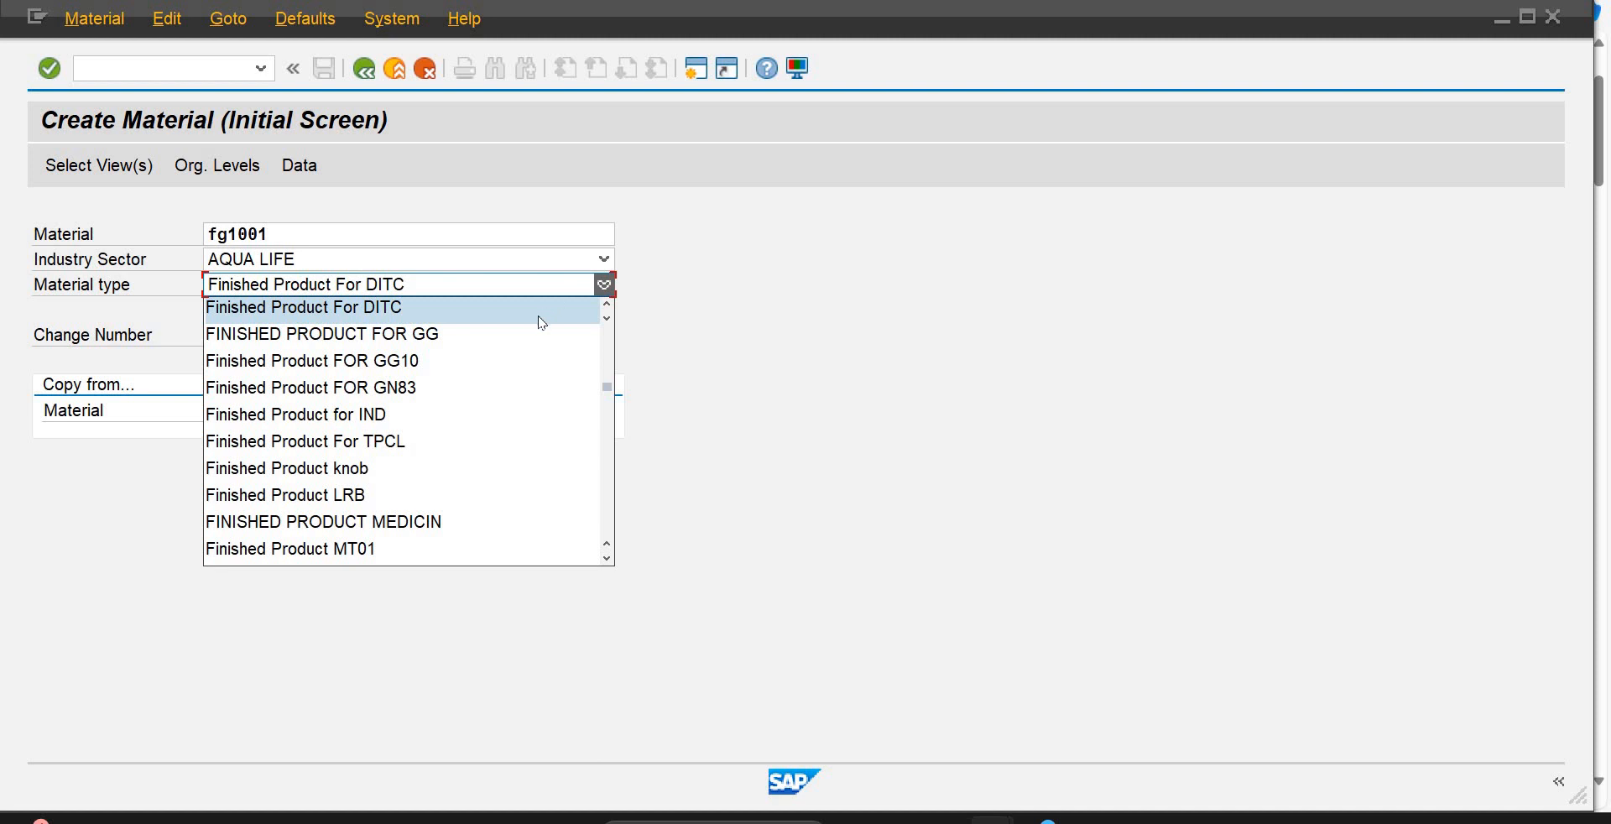
{"action": "scroll", "coordinate": [542, 323], "scroll_direction": "up", "scroll_amount": 3}
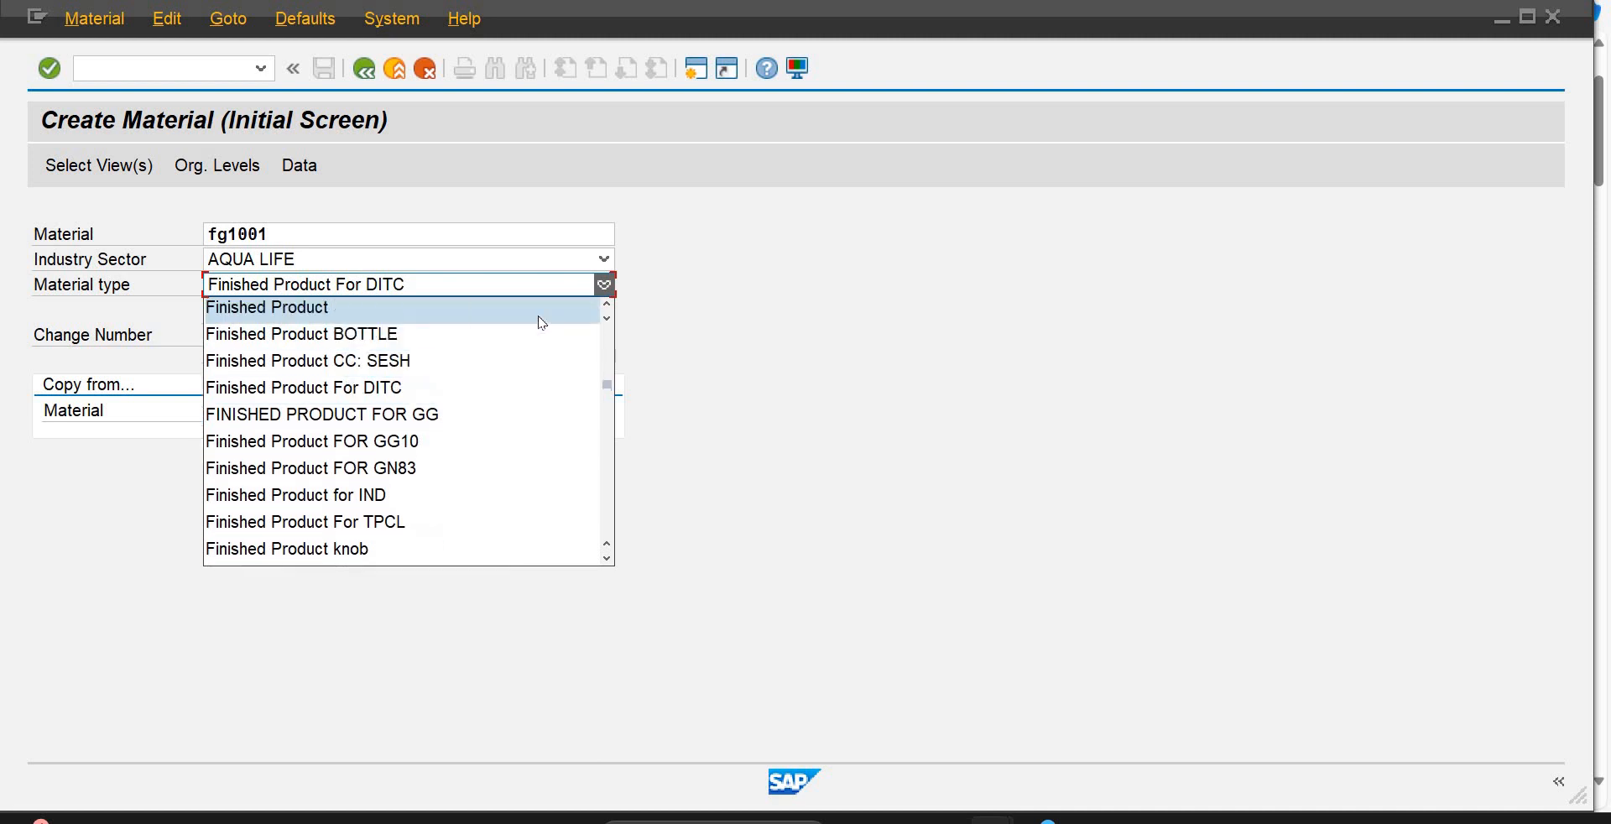
{"action": "scroll", "coordinate": [542, 323], "scroll_direction": "up", "scroll_amount": 1}
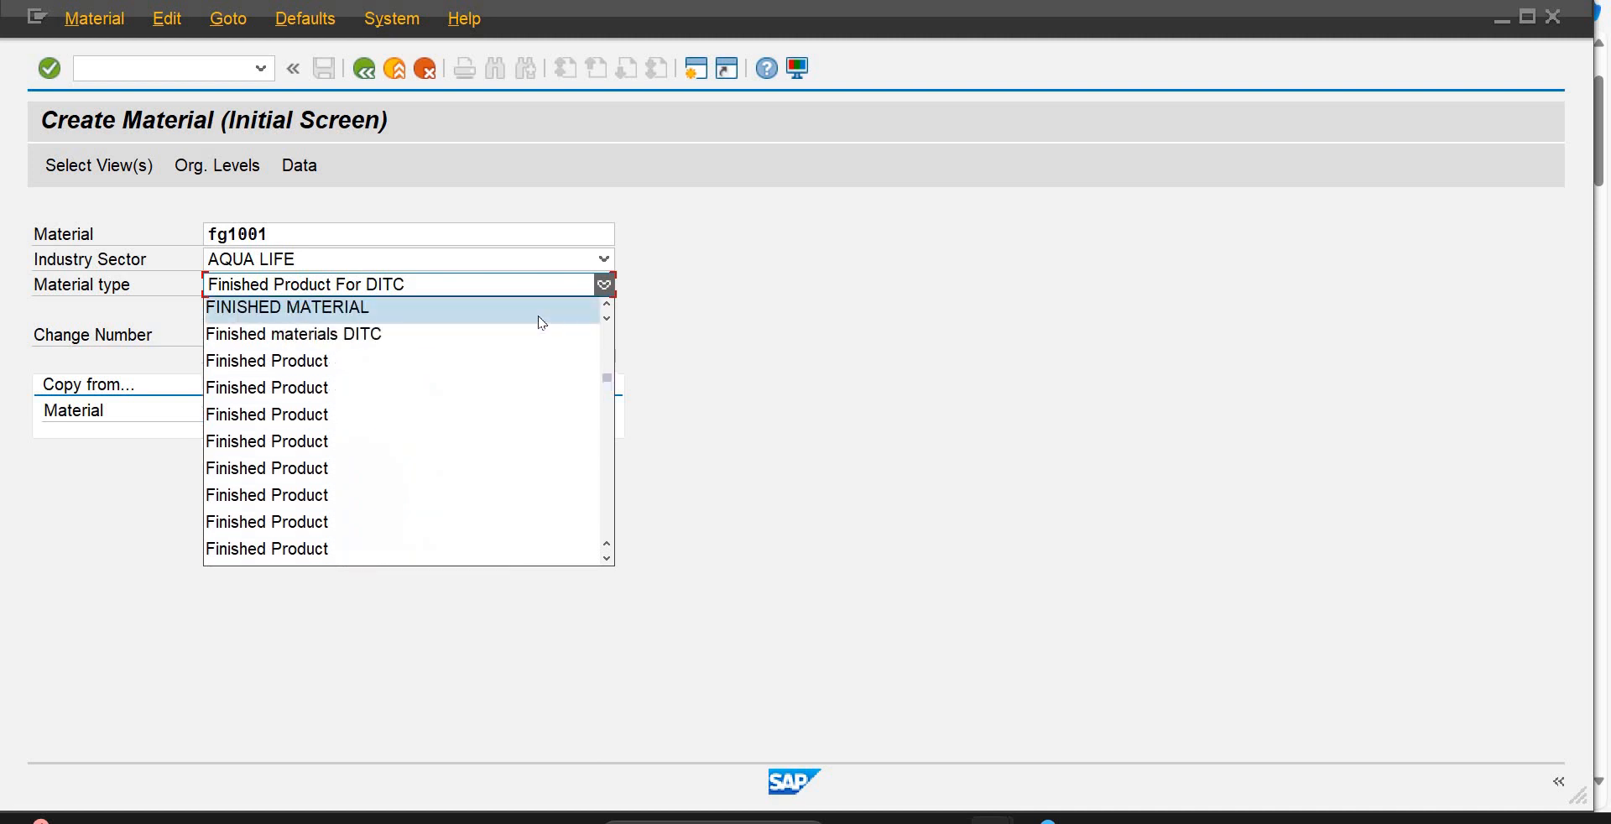
{"action": "scroll", "coordinate": [543, 323], "scroll_direction": "up", "scroll_amount": 4}
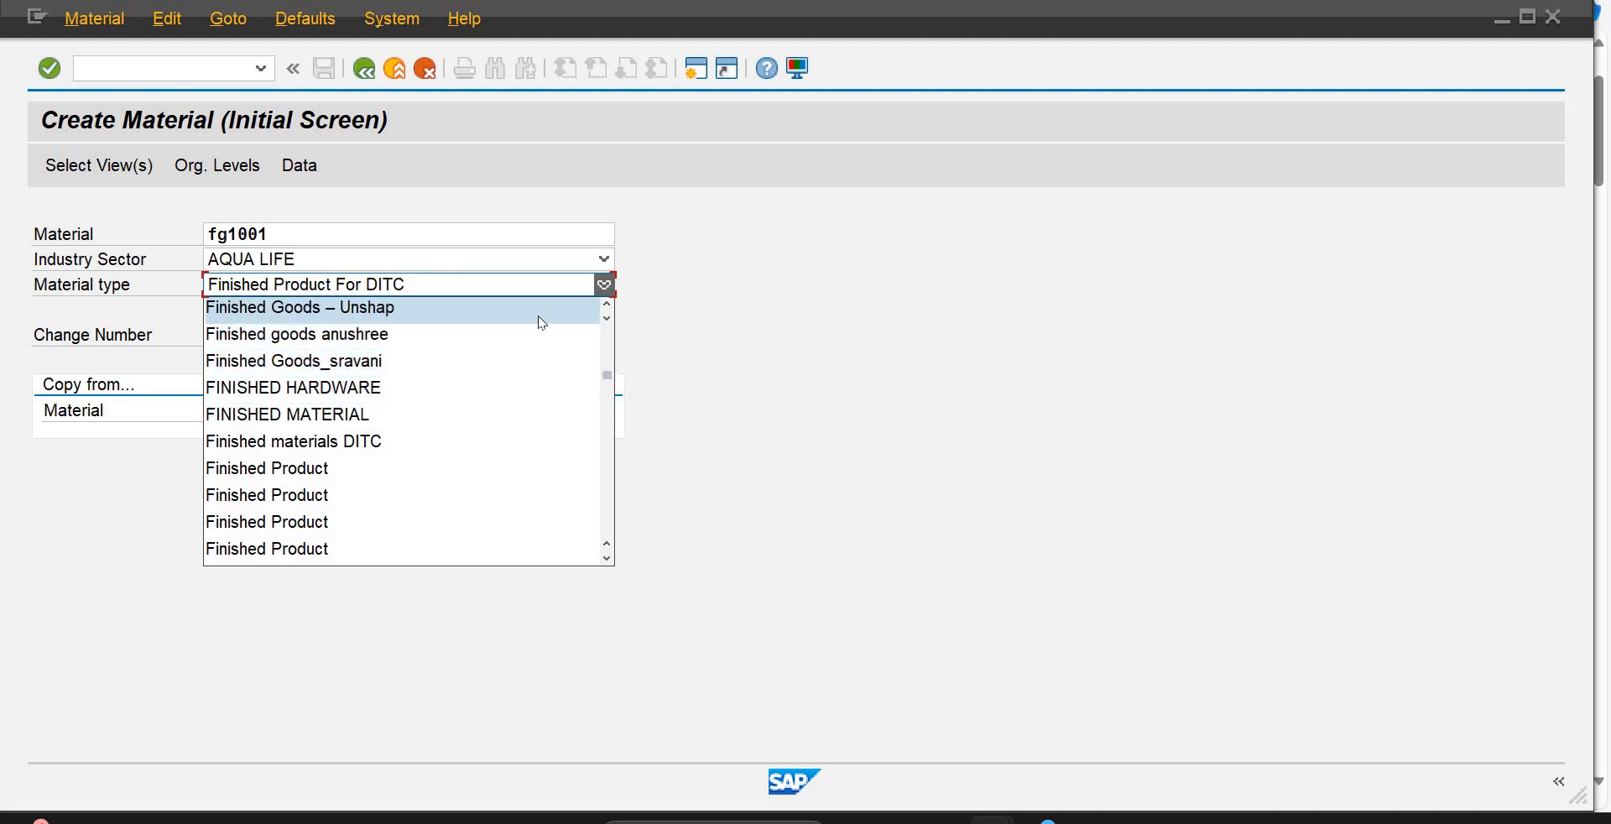
{"action": "scroll", "coordinate": [542, 323], "scroll_direction": "up", "scroll_amount": 4}
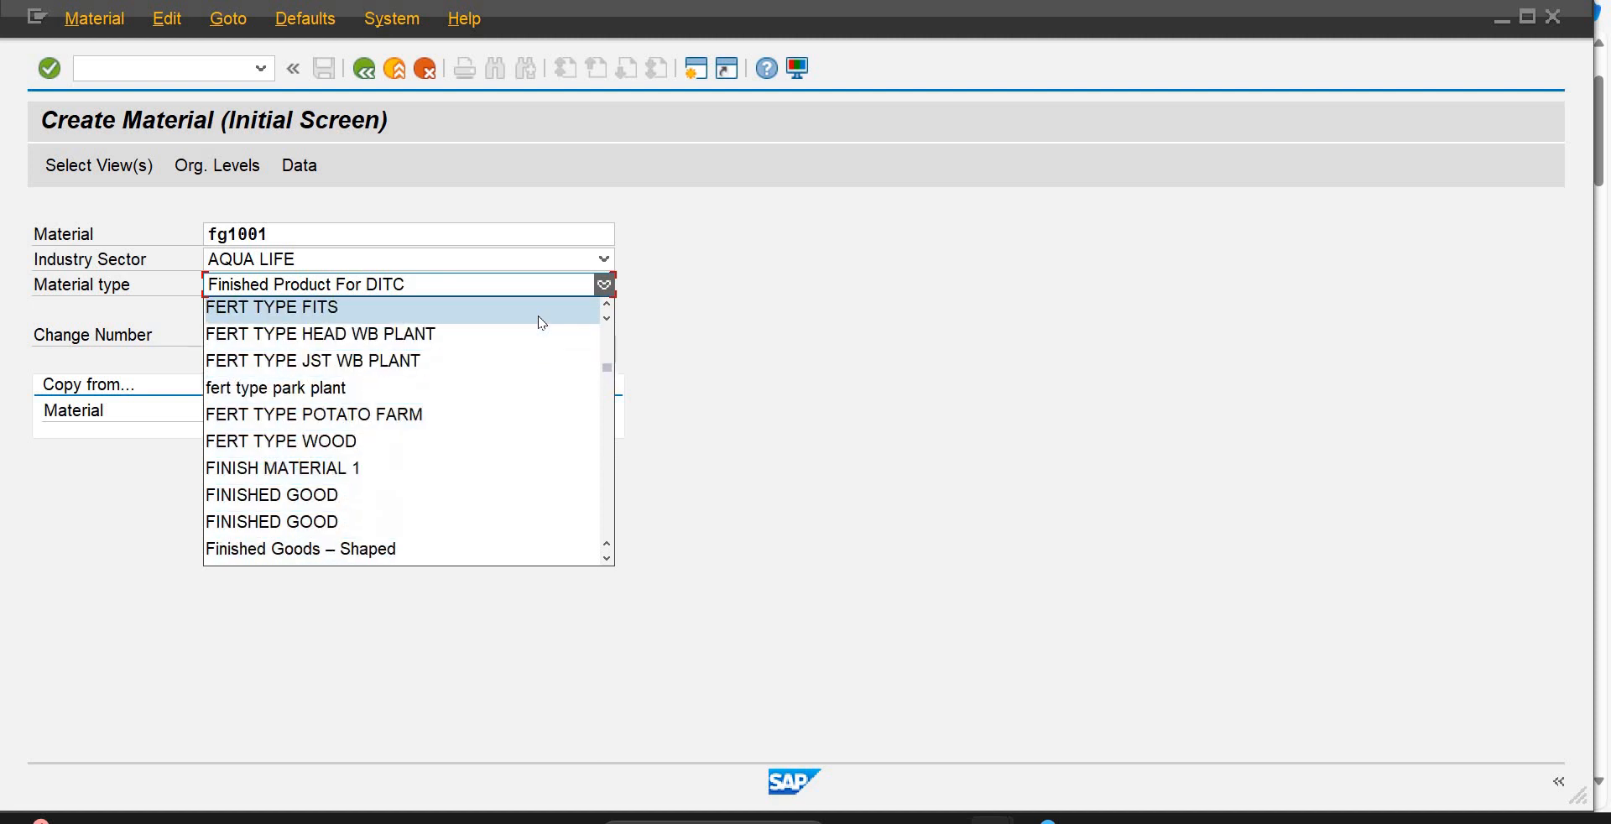
{"action": "key", "text": "Down"}
{"action": "key", "text": "Down"}
{"action": "key", "text": "Down"}
{"action": "key", "text": "Down"}
{"action": "key", "text": "Down"}
{"action": "key", "text": "Down"}
{"action": "key", "text": "Down"}
{"action": "key", "text": "Down"}
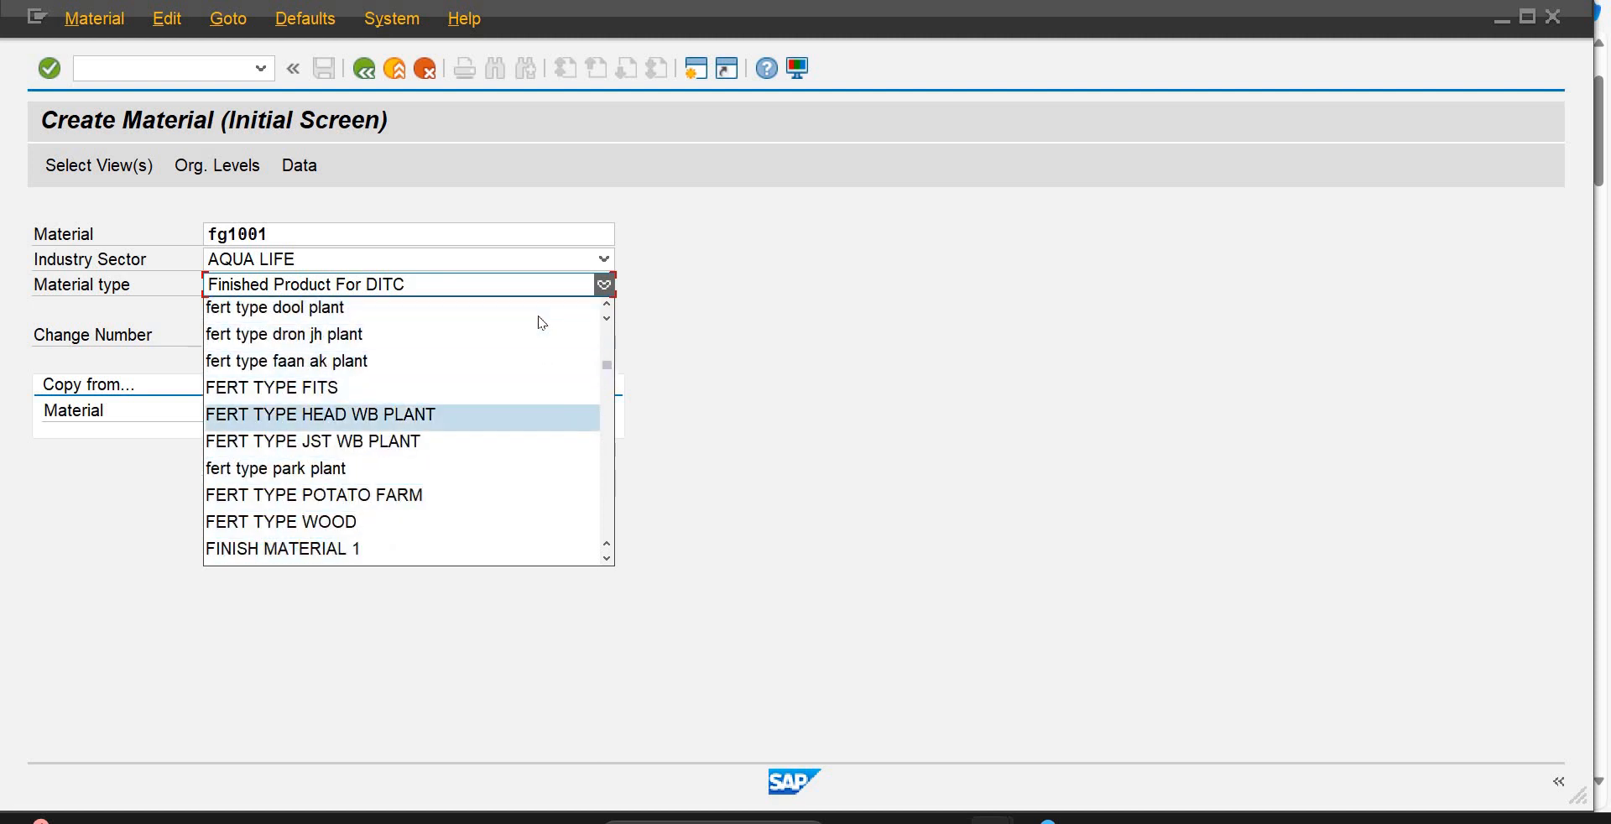
{"action": "key", "text": "Down"}
{"action": "key", "text": "Down"}
{"action": "key", "text": "Down"}
{"action": "key", "text": "Down"}
{"action": "key", "text": "Down"}
{"action": "key", "text": "Down"}
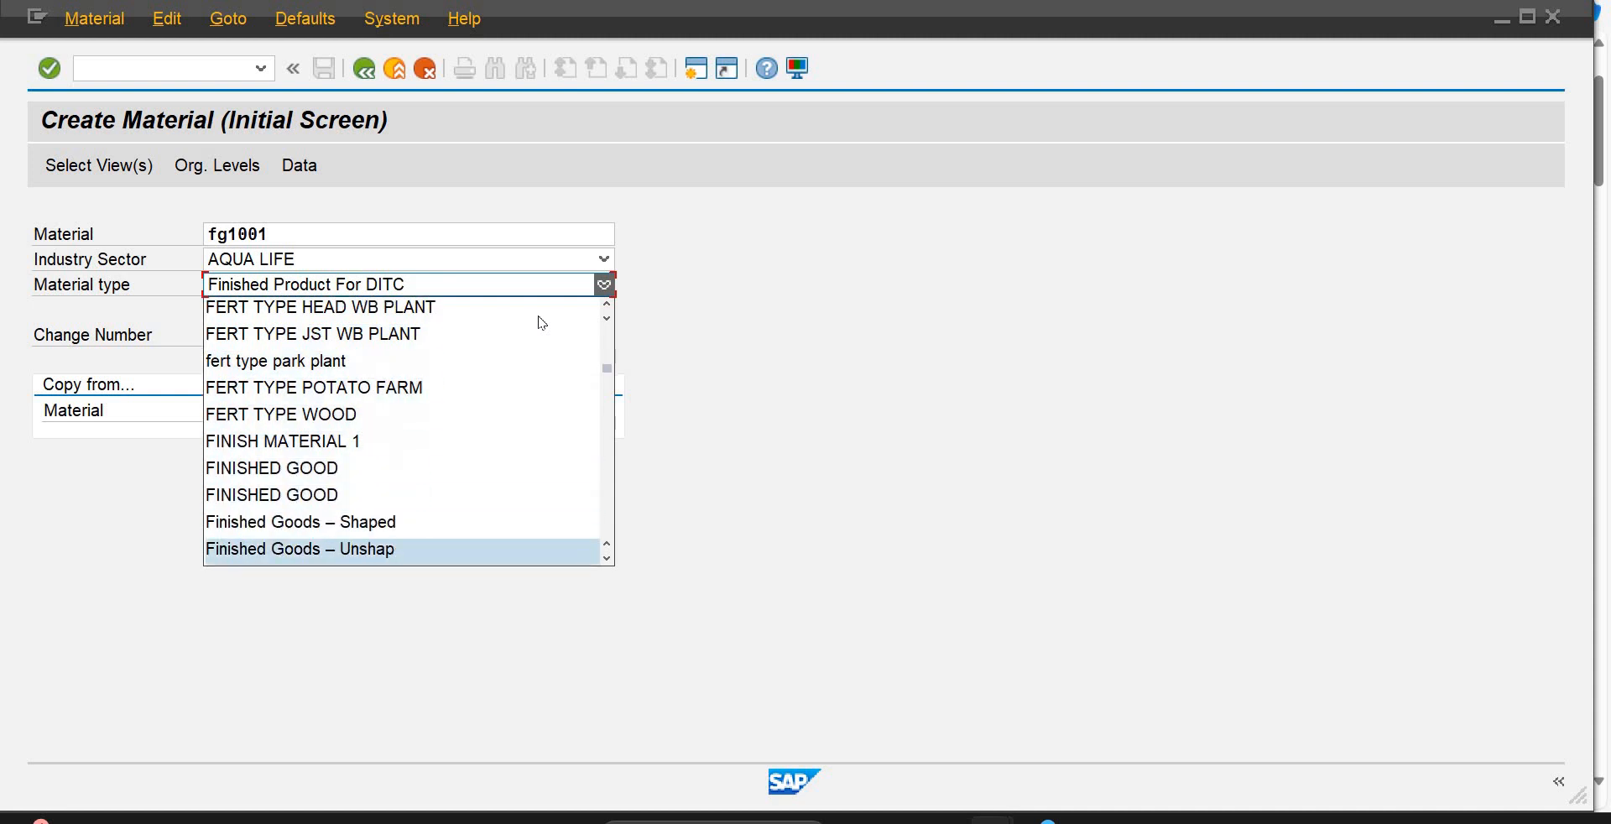
{"action": "key", "text": "Down"}
{"action": "key", "text": "Down"}
{"action": "key", "text": "Down"}
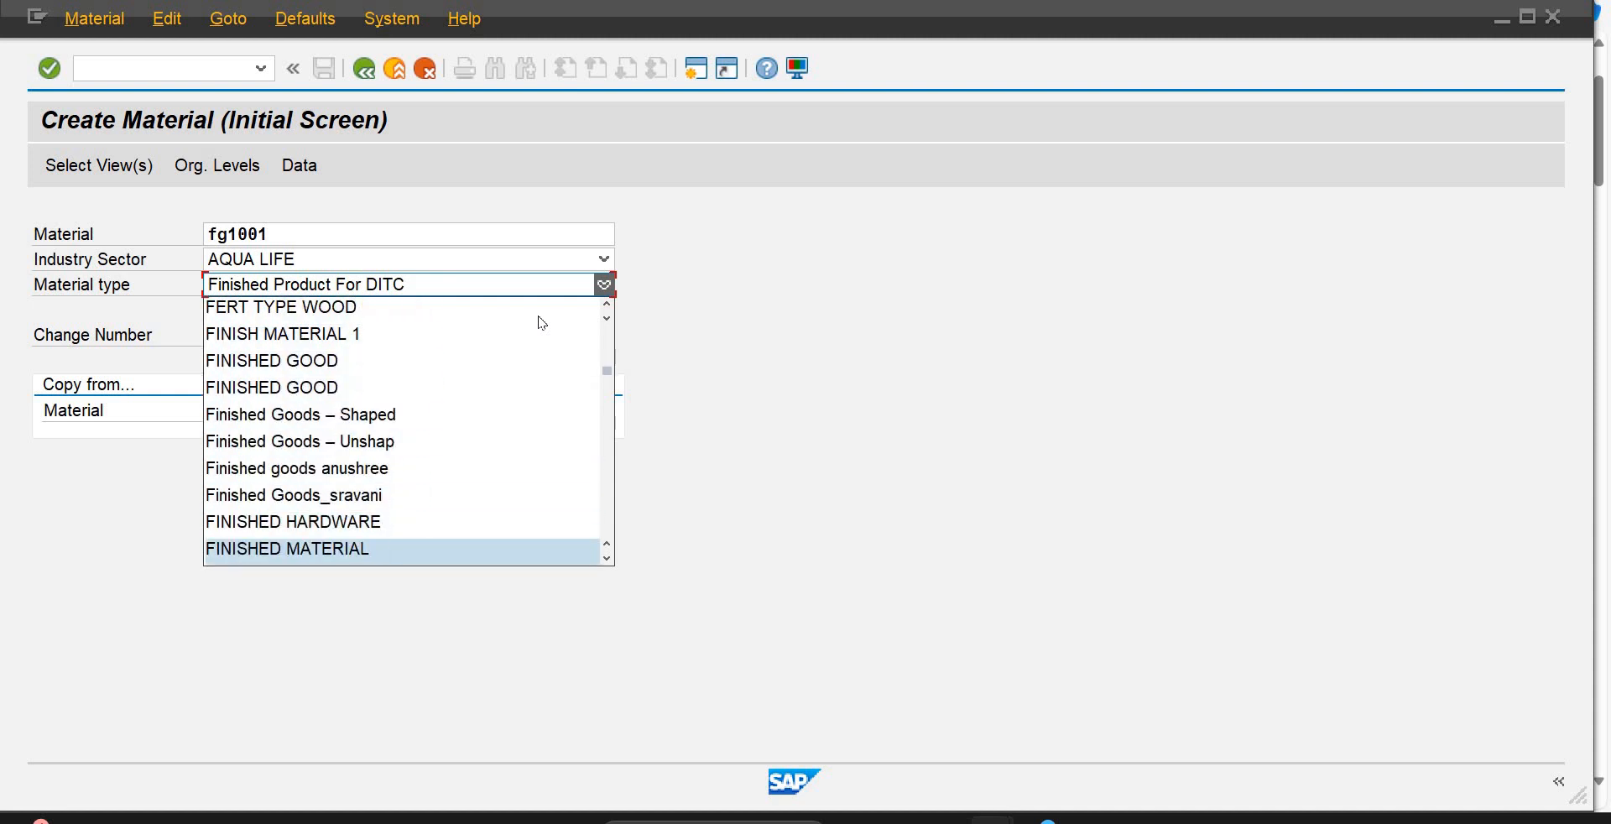
{"action": "key", "text": "Down"}
{"action": "key", "text": "Down"}
{"action": "key", "text": "Down"}
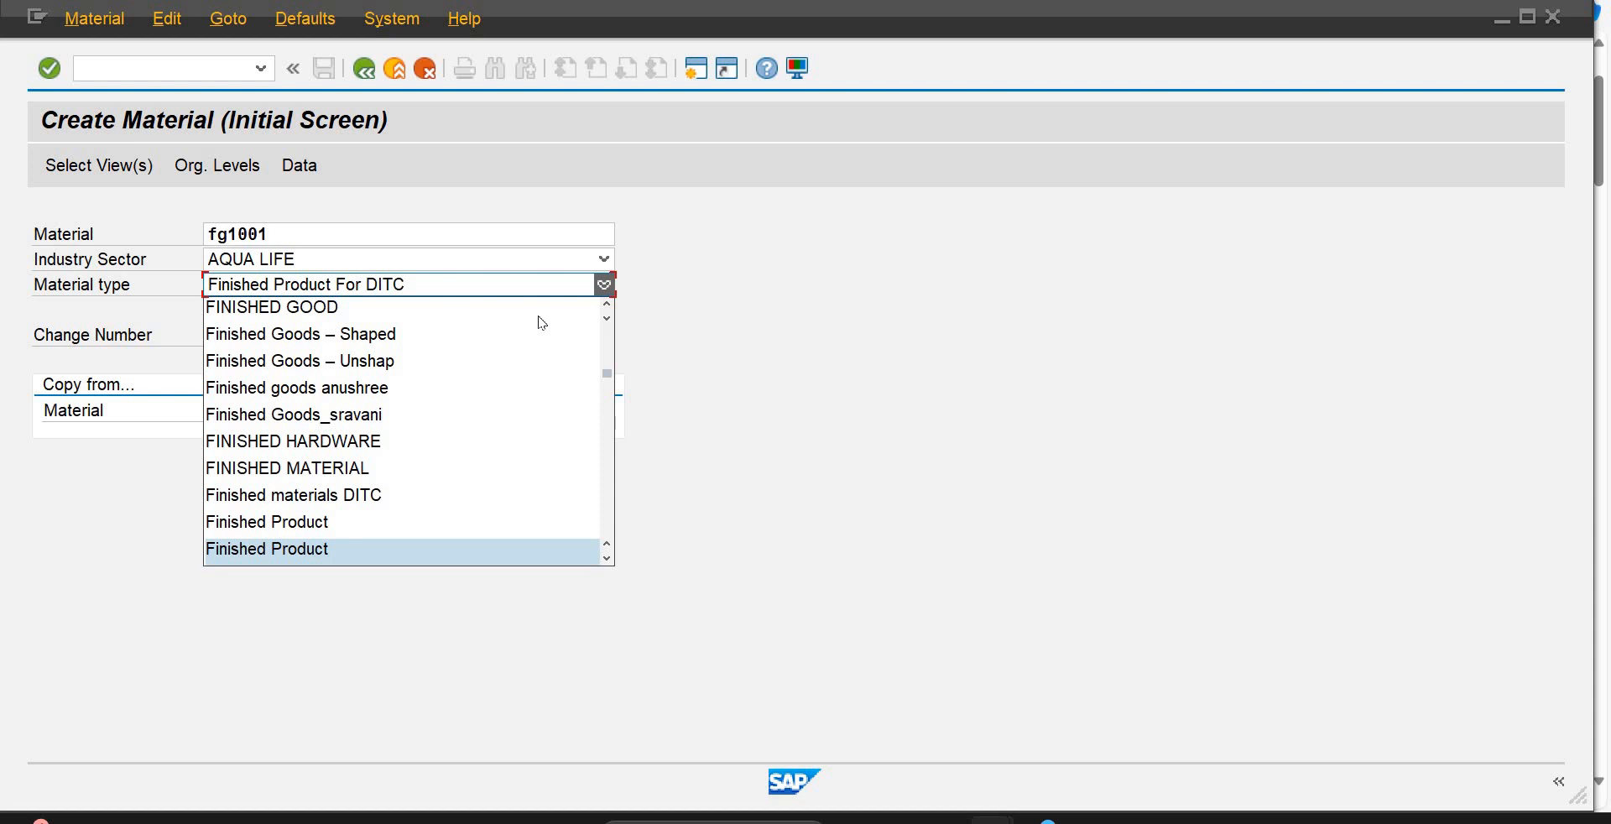
{"action": "key", "text": "Up"}
{"action": "key", "text": "Return"}
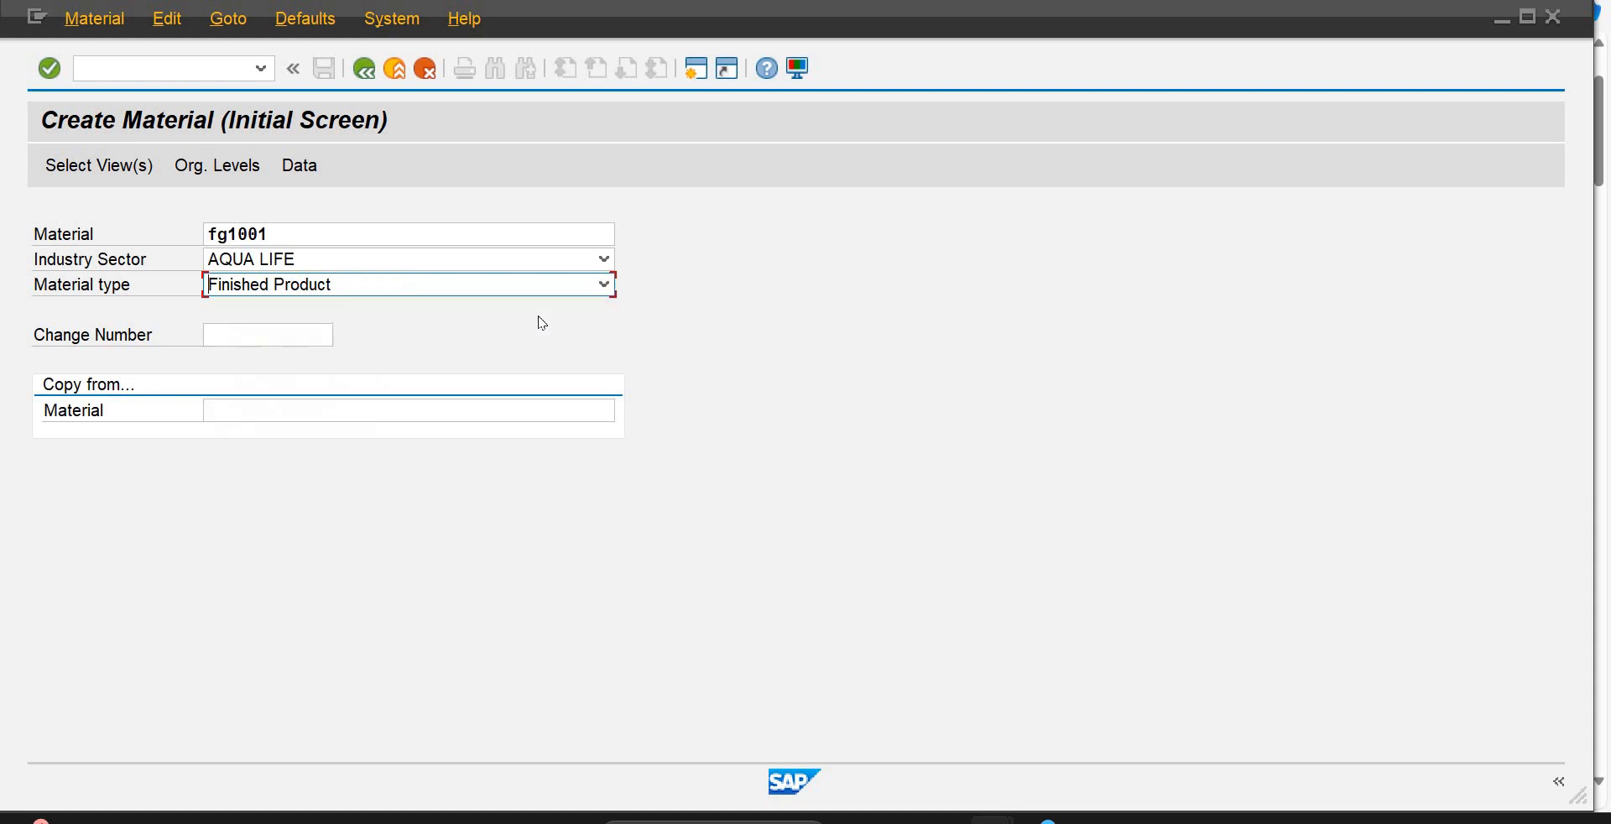
{"action": "key", "text": "Return"}
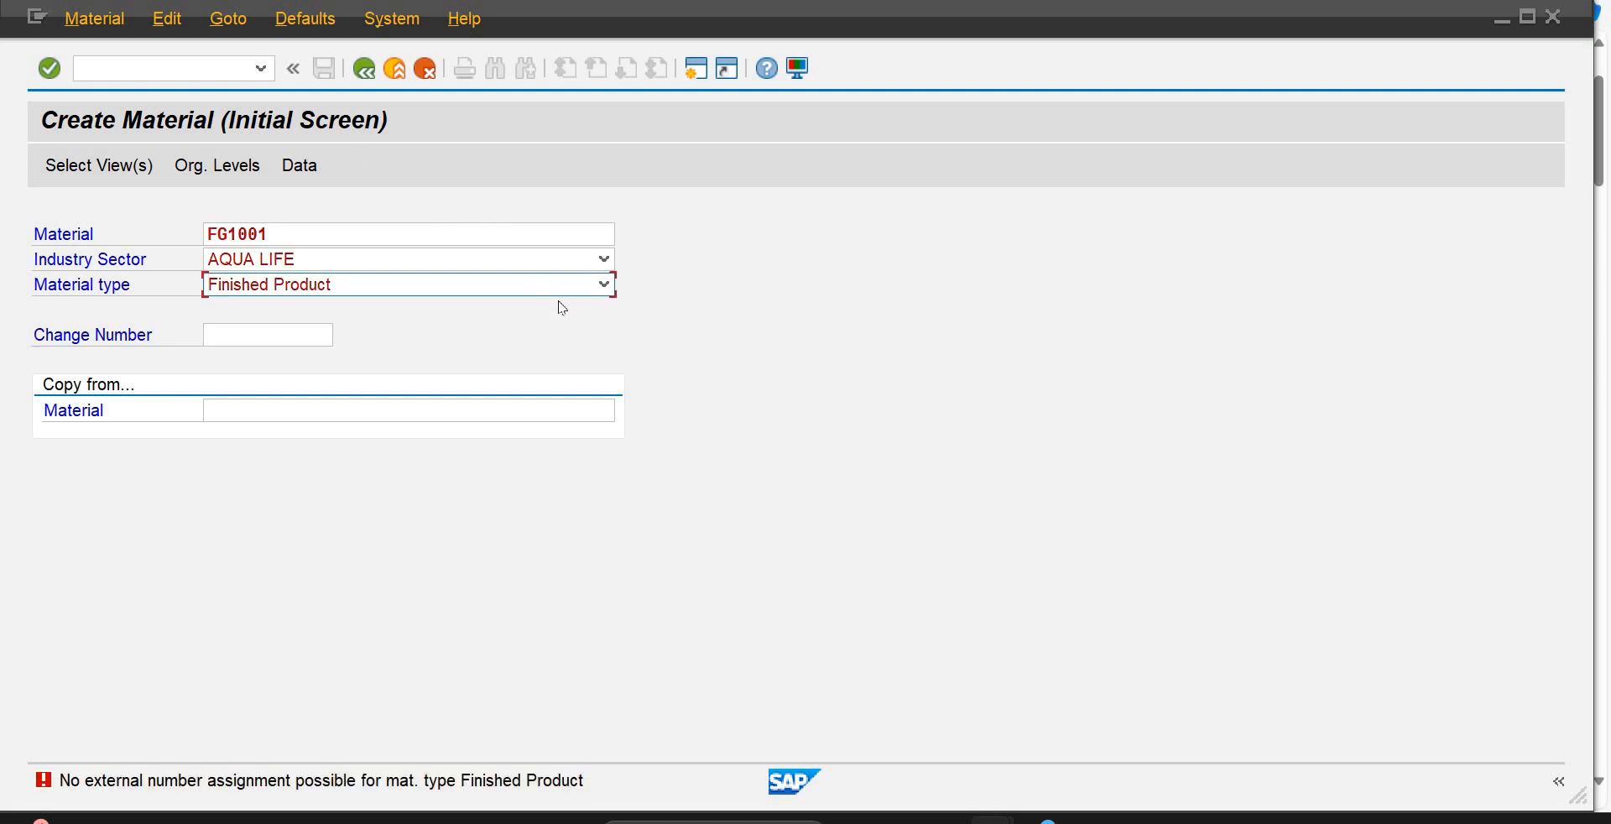
Step: Try to continue with Finished Product BOTTLE as the material type
{"action": "left_click", "coordinate": [604, 284]}
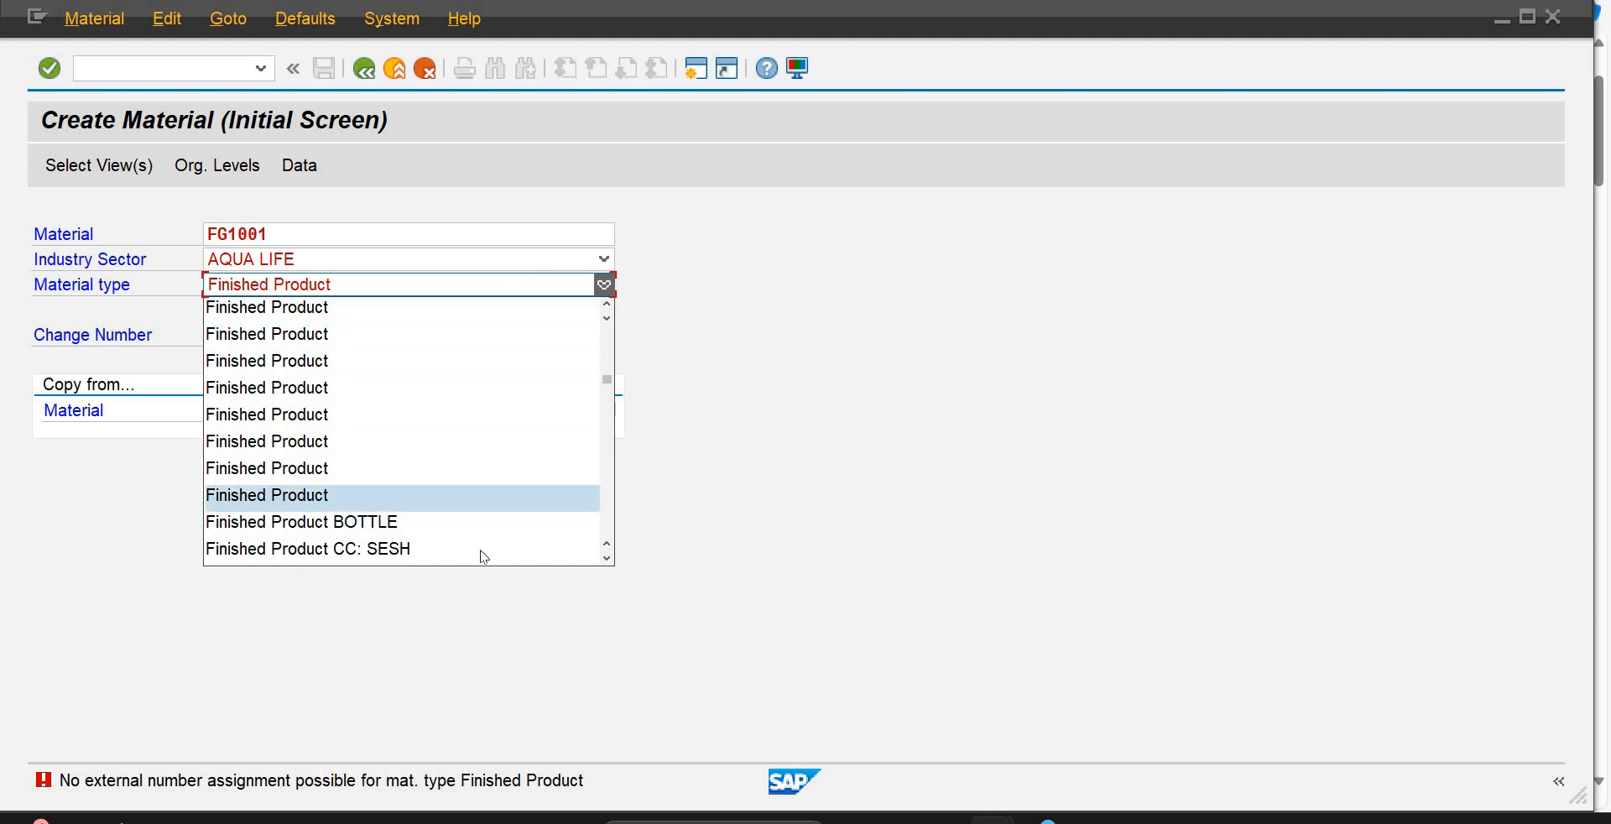
{"action": "left_click", "coordinate": [411, 522]}
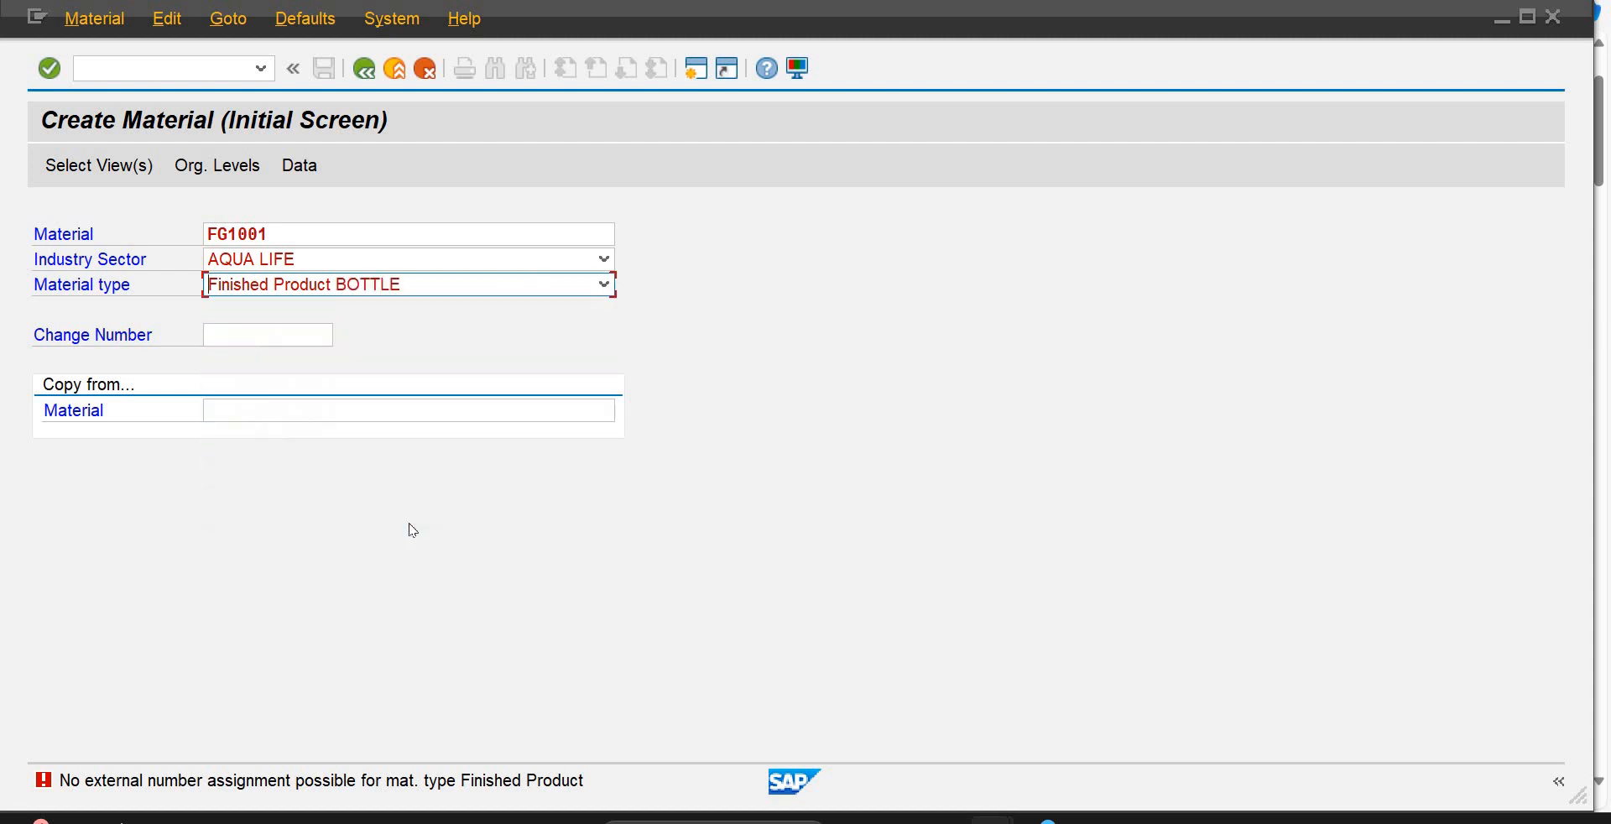
{"action": "key", "text": "Return"}
Step: Set the material type to the Finished Product entry directly above Finished Product BOTTLE and continue to the view selection
{"action": "left_click", "coordinate": [601, 285]}
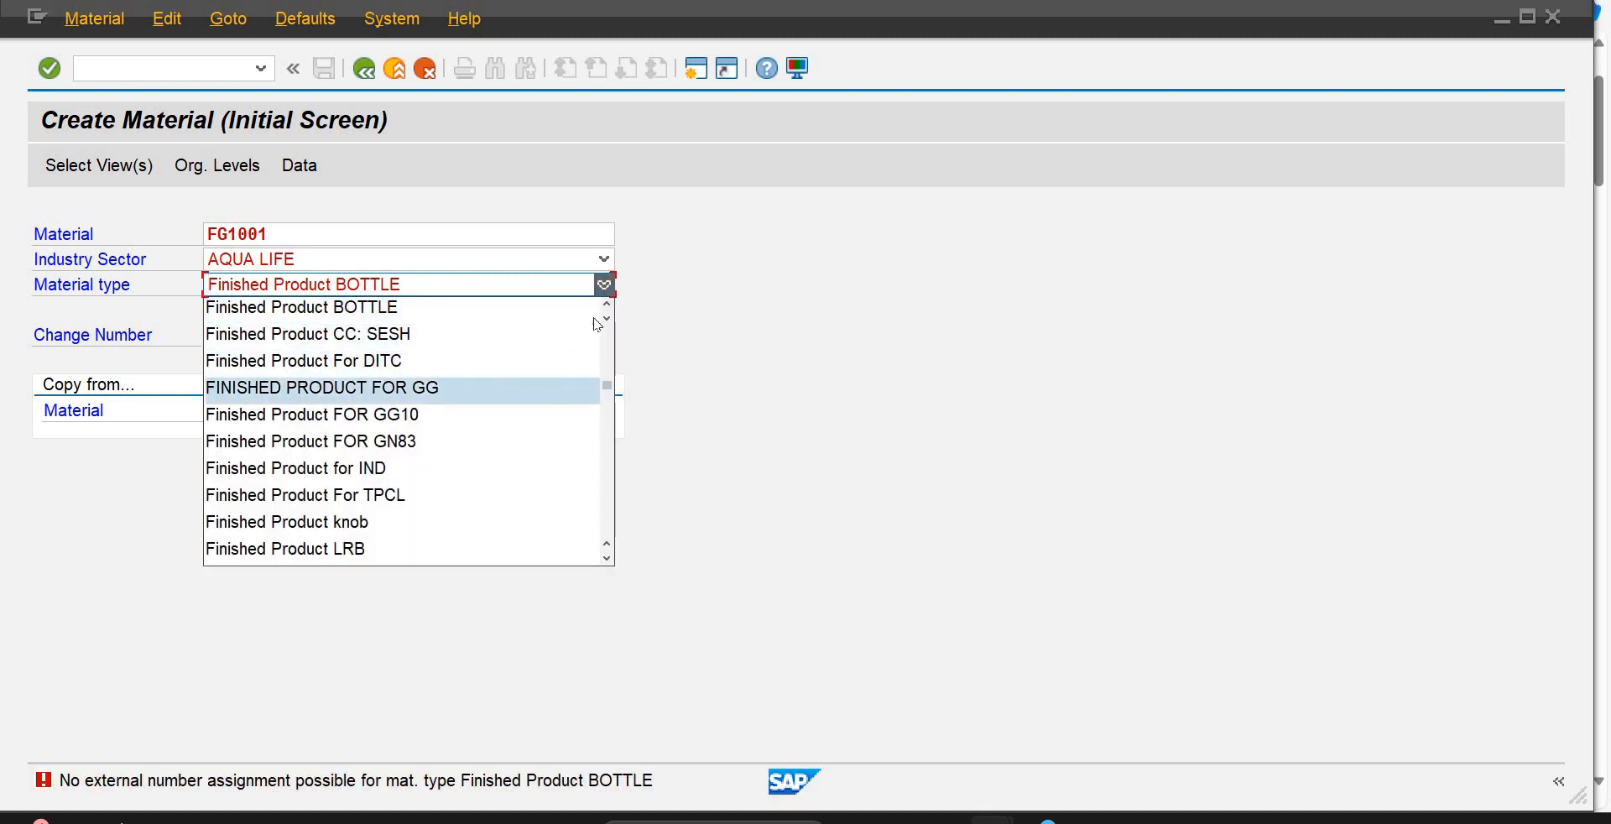
{"action": "scroll", "coordinate": [281, 340], "scroll_direction": "up", "scroll_amount": 2}
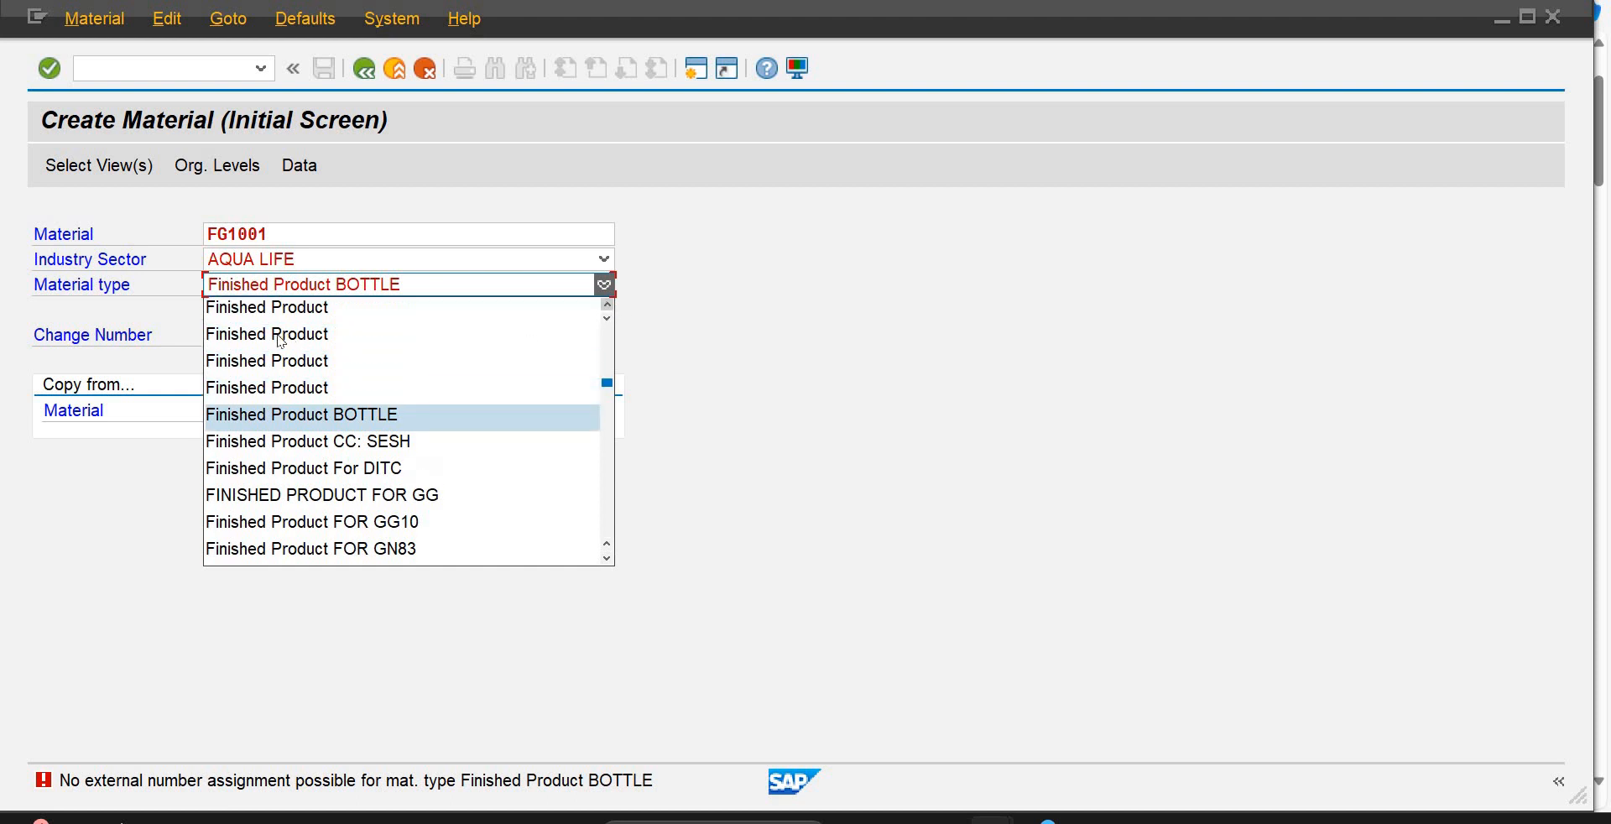
{"action": "left_click", "coordinate": [299, 388]}
{"action": "key", "text": "Return"}
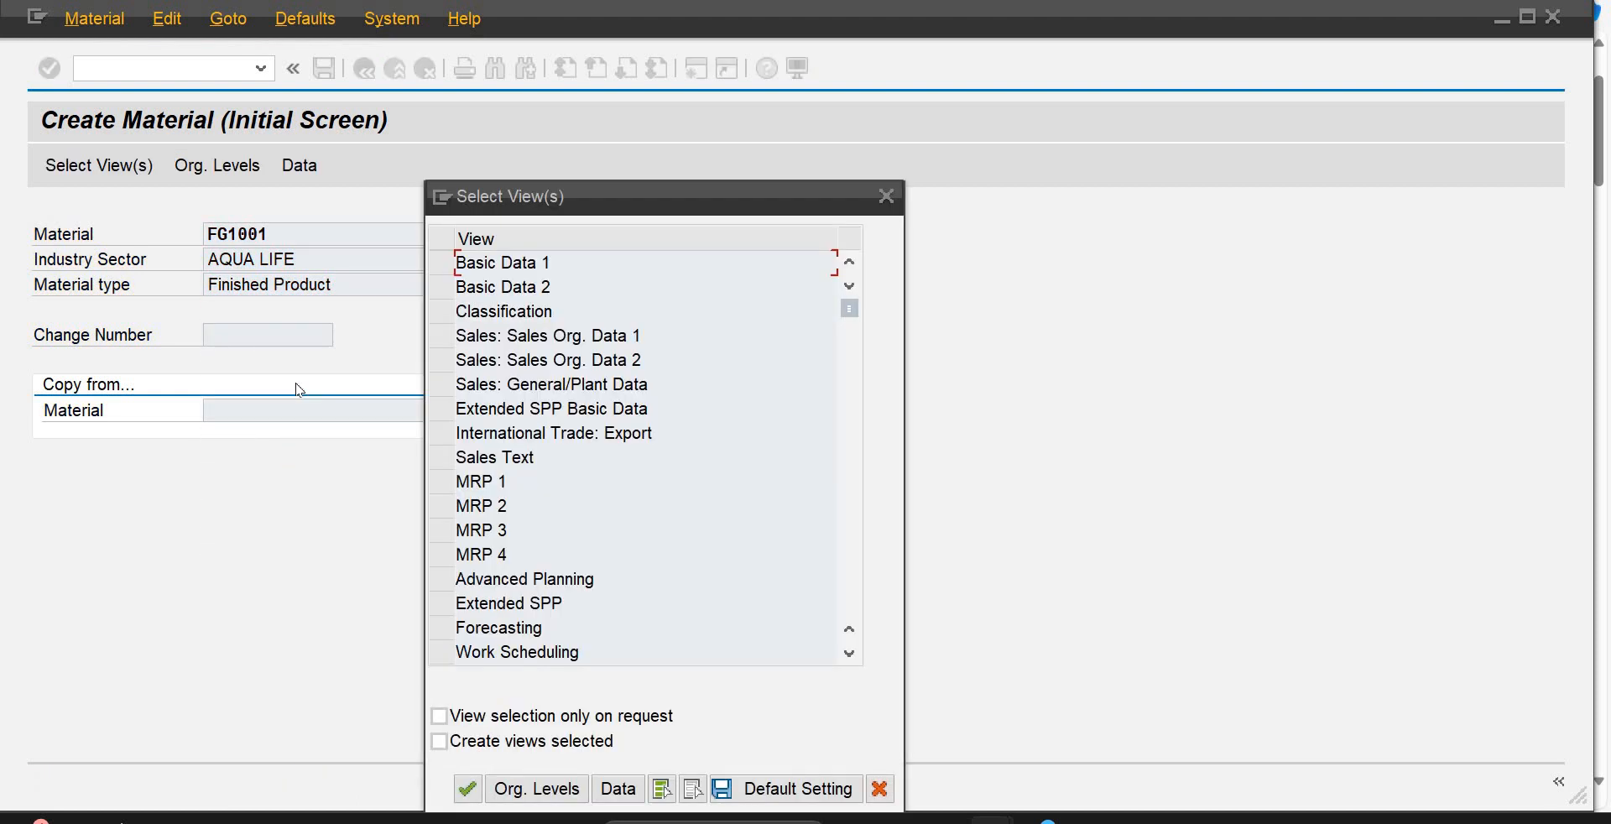
{"action": "left_click_drag", "start_coordinate": [743, 195], "coordinate": [804, 146]}
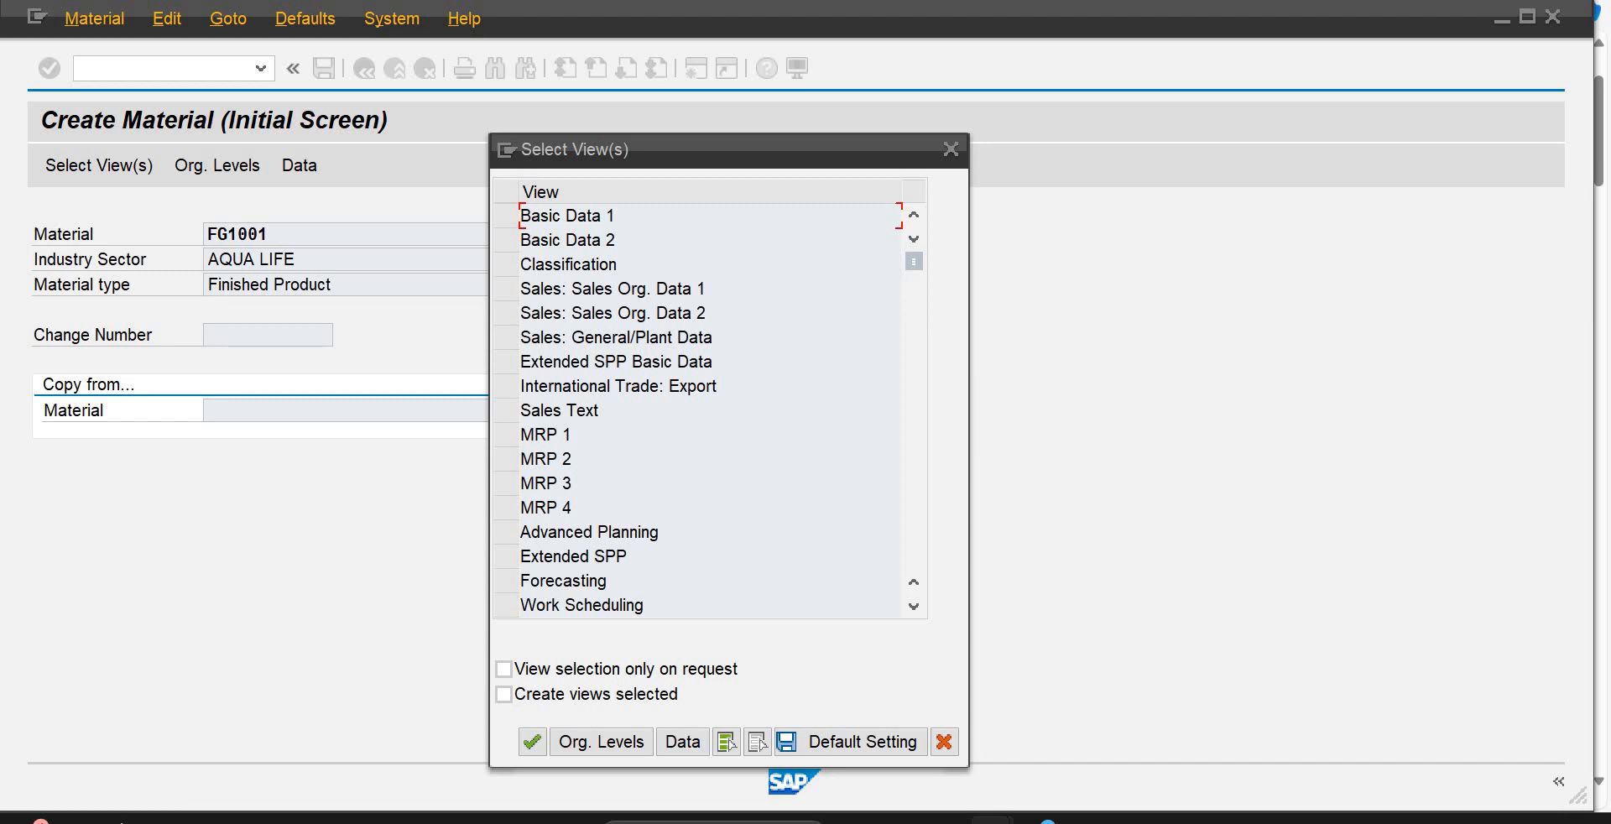
Step: Select the views Basic Data 1, Sales: Sales Org. Data 1, Sales: Sales Org. Data 2 and General Plant Data / Storage 1
{"action": "left_click", "coordinate": [507, 216]}
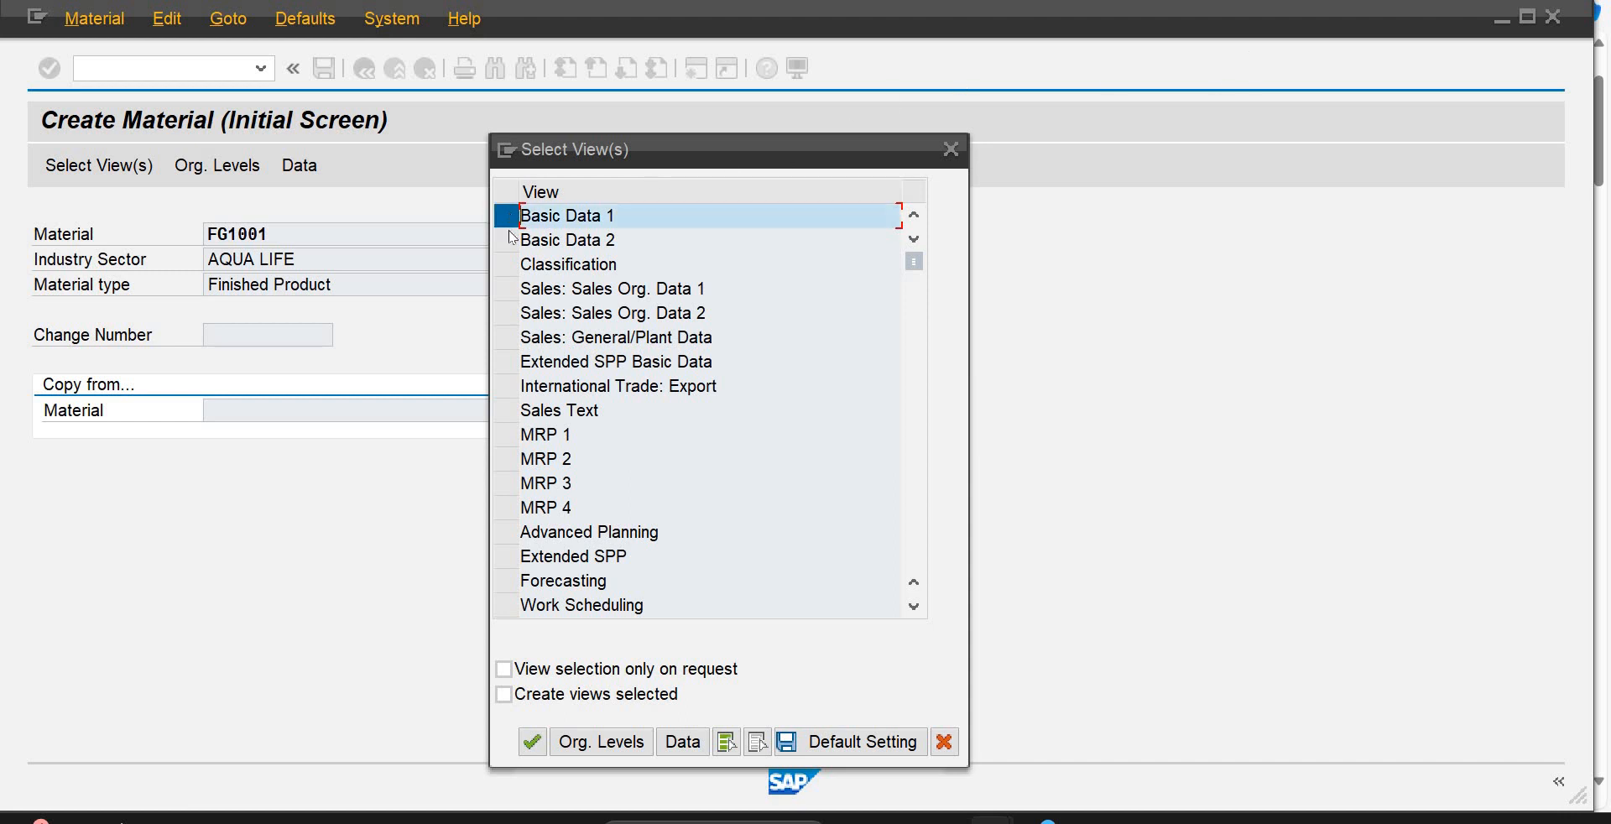
{"action": "left_click", "coordinate": [508, 288]}
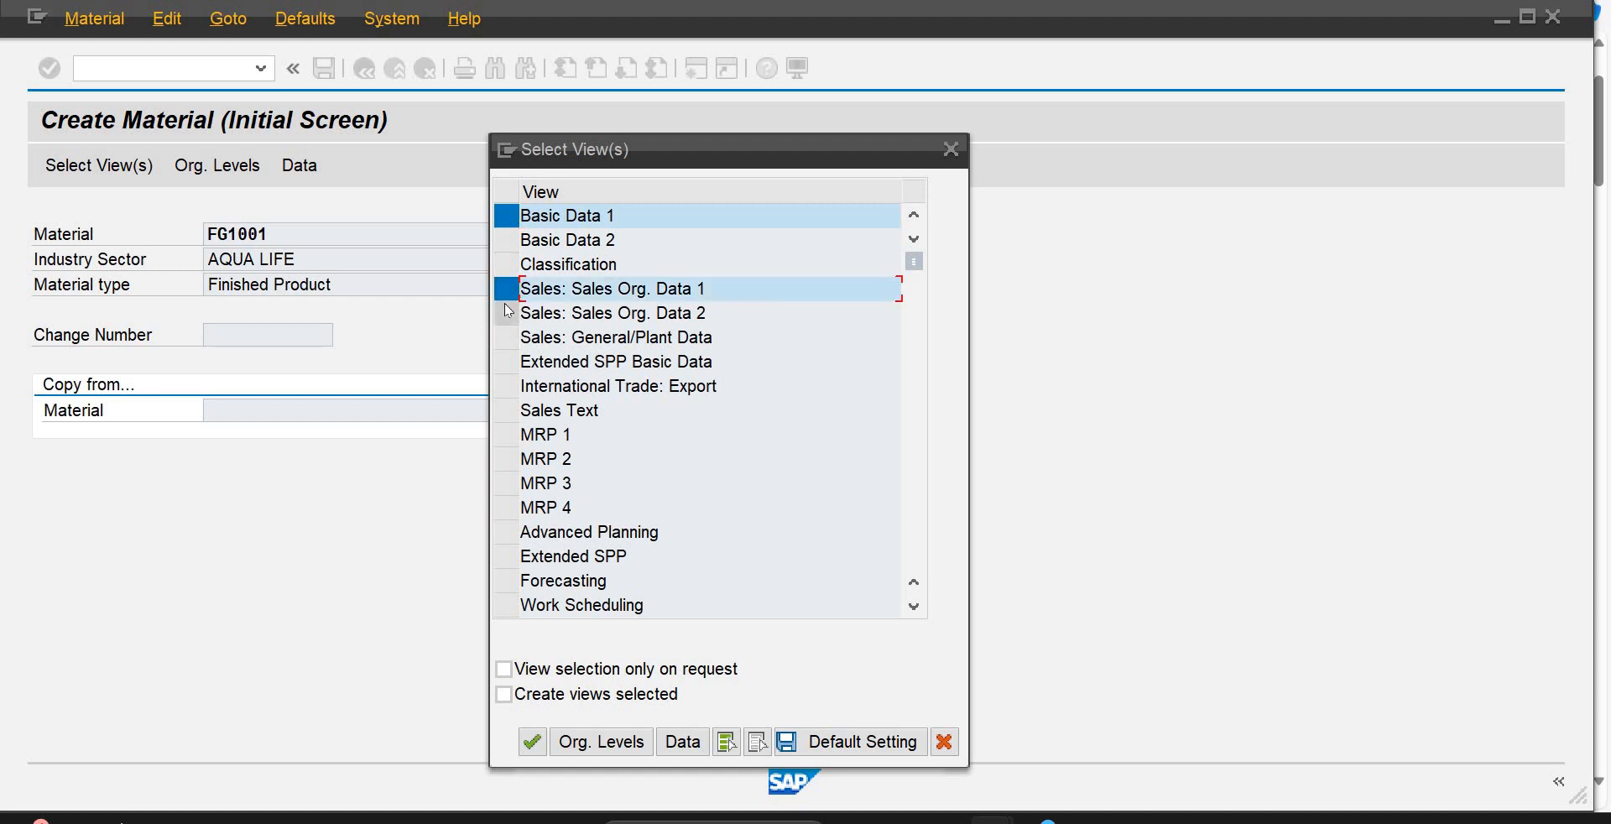
{"action": "left_click", "coordinate": [506, 314]}
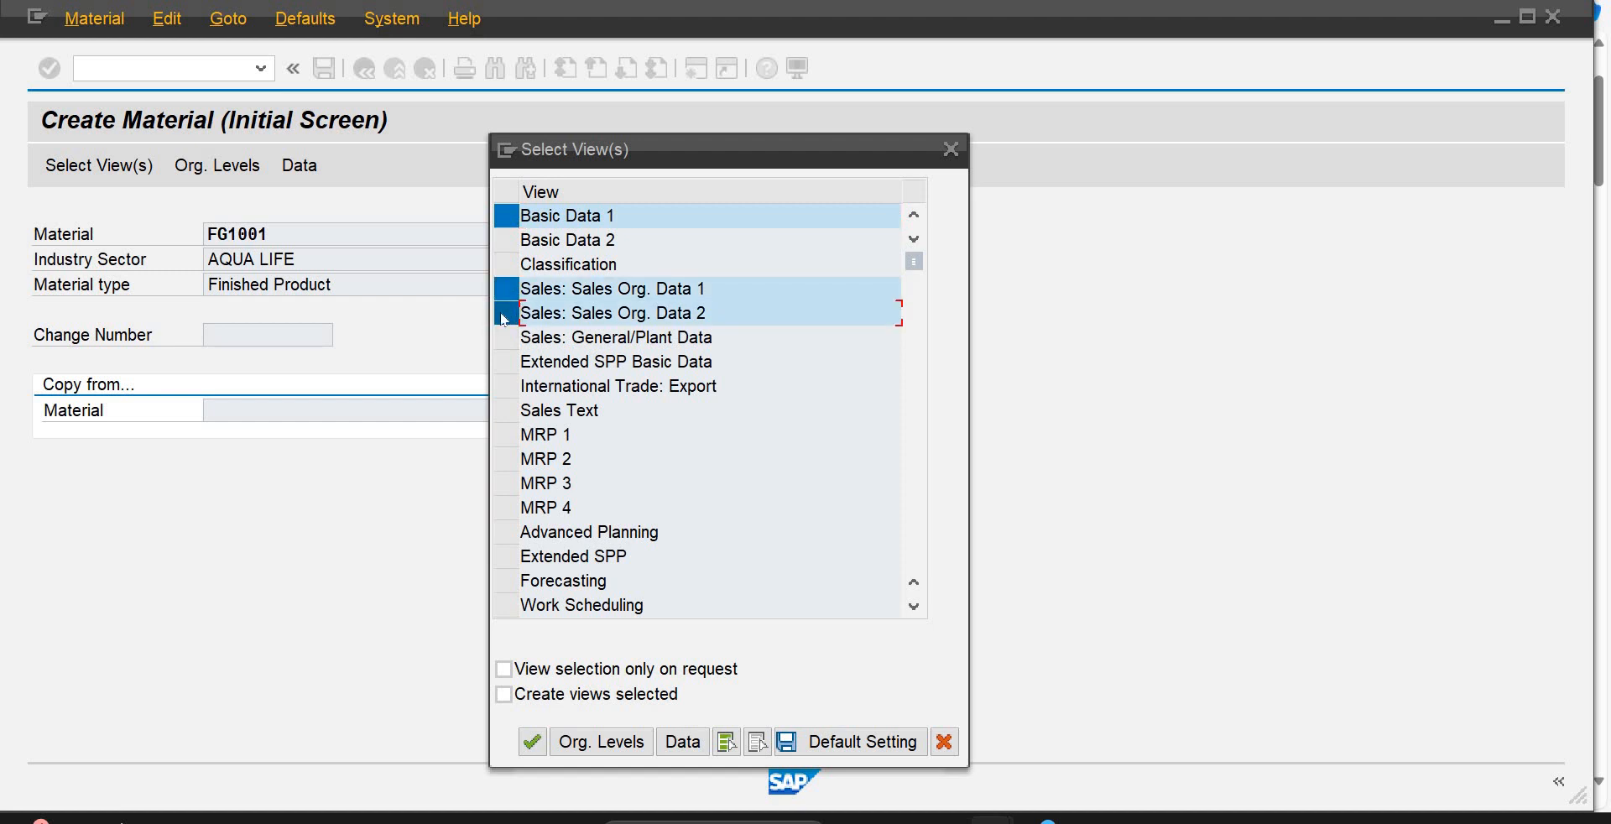
{"action": "left_click", "coordinate": [914, 605]}
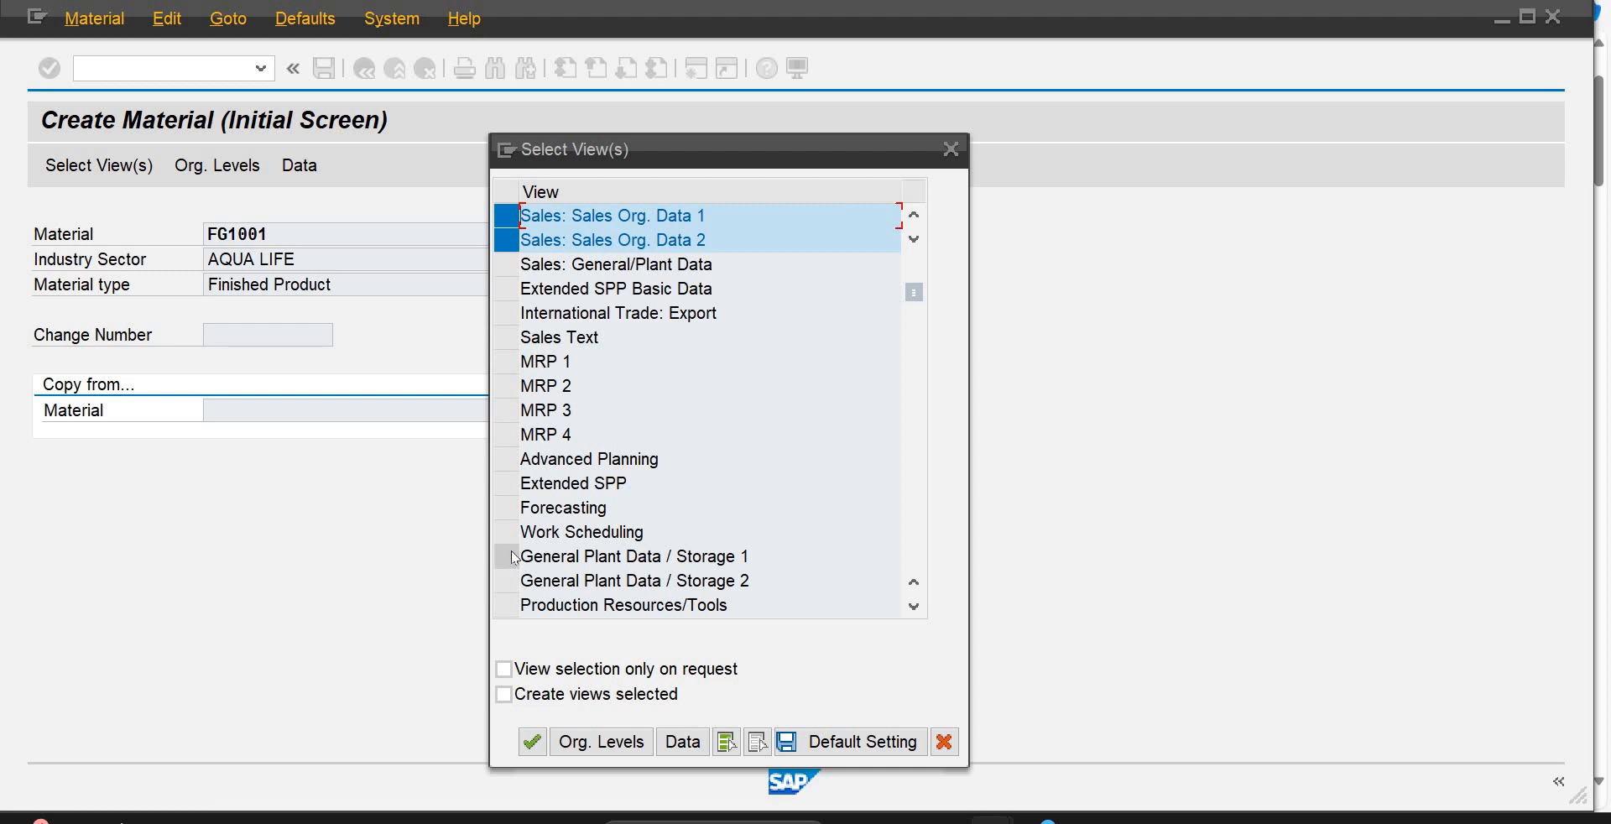
{"action": "left_click", "coordinate": [507, 557]}
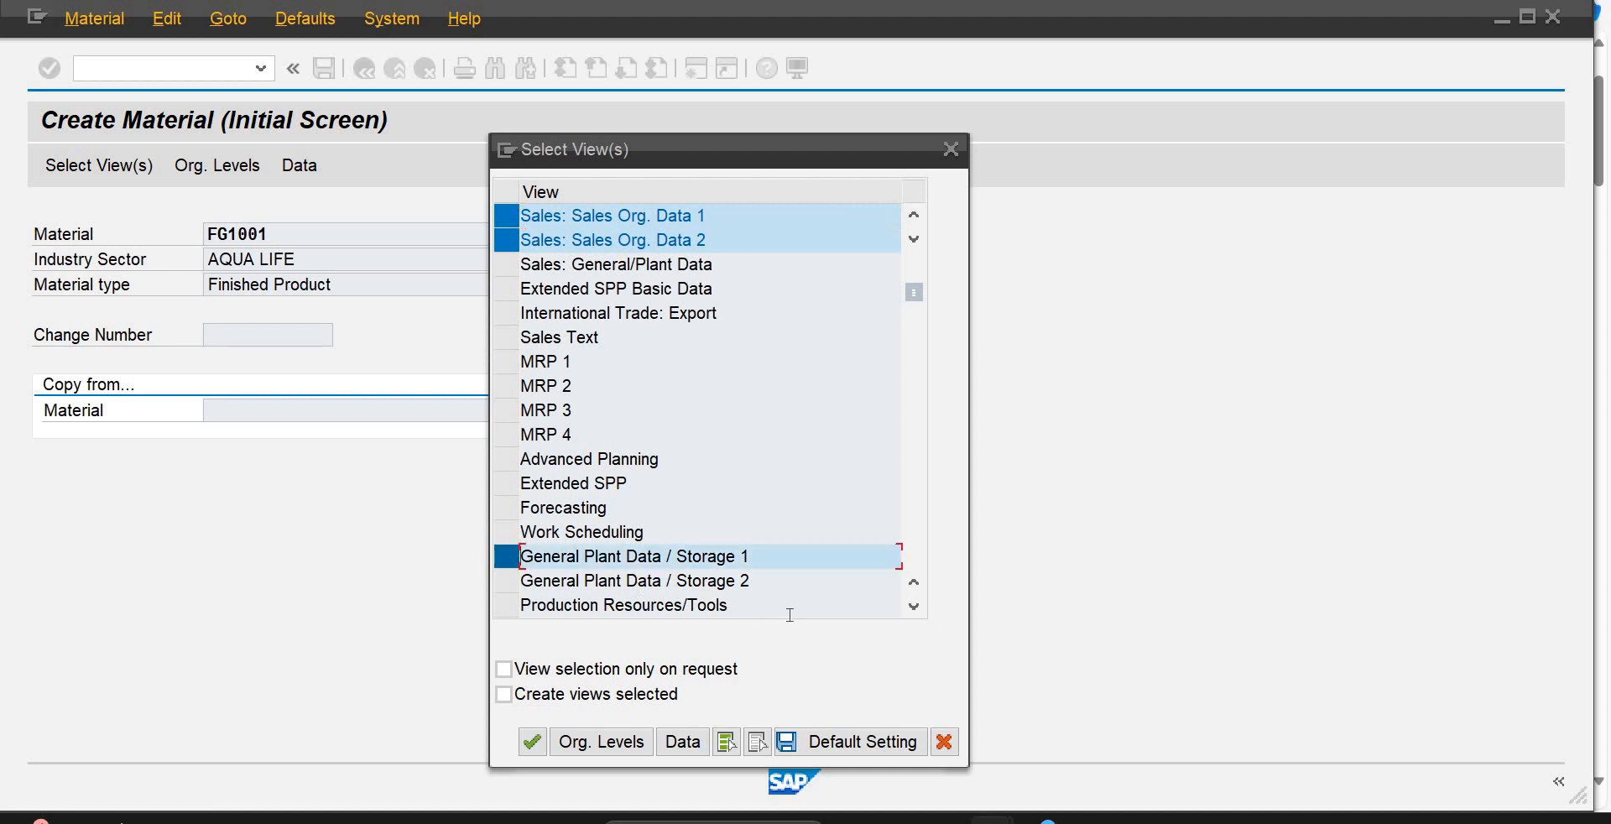
Step: Add the Accounting 1 view to the selection and continue to the organizational levels
{"action": "left_click", "coordinate": [914, 608]}
{"action": "left_click", "coordinate": [914, 608]}
{"action": "left_click", "coordinate": [914, 607]}
{"action": "left_click", "coordinate": [914, 608]}
{"action": "left_click", "coordinate": [914, 607]}
{"action": "left_click", "coordinate": [913, 607]}
{"action": "left_click", "coordinate": [507, 557]}
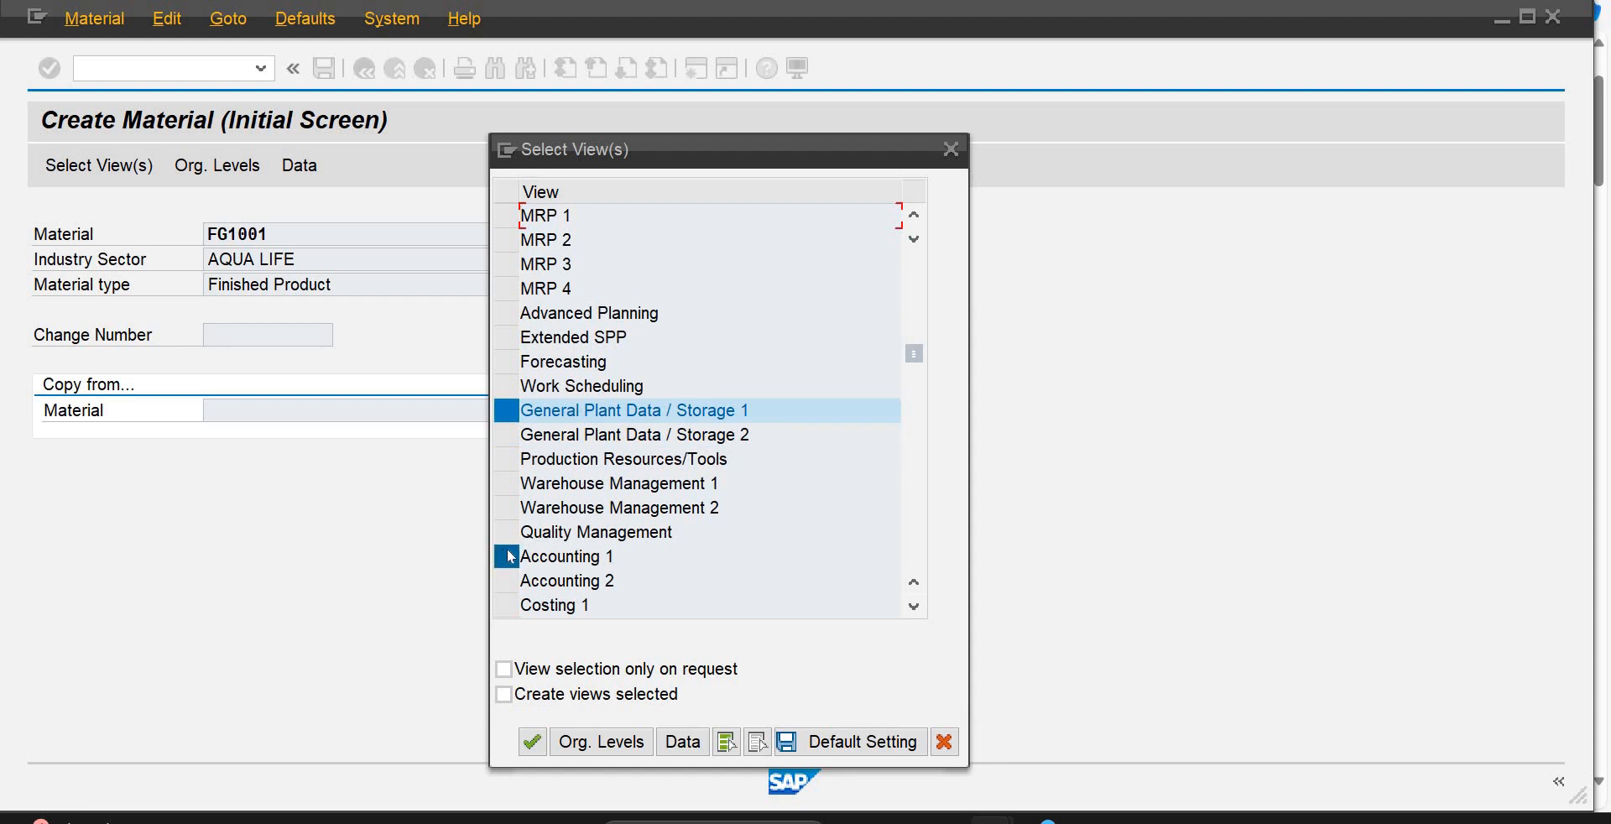
{"action": "left_click", "coordinate": [913, 215]}
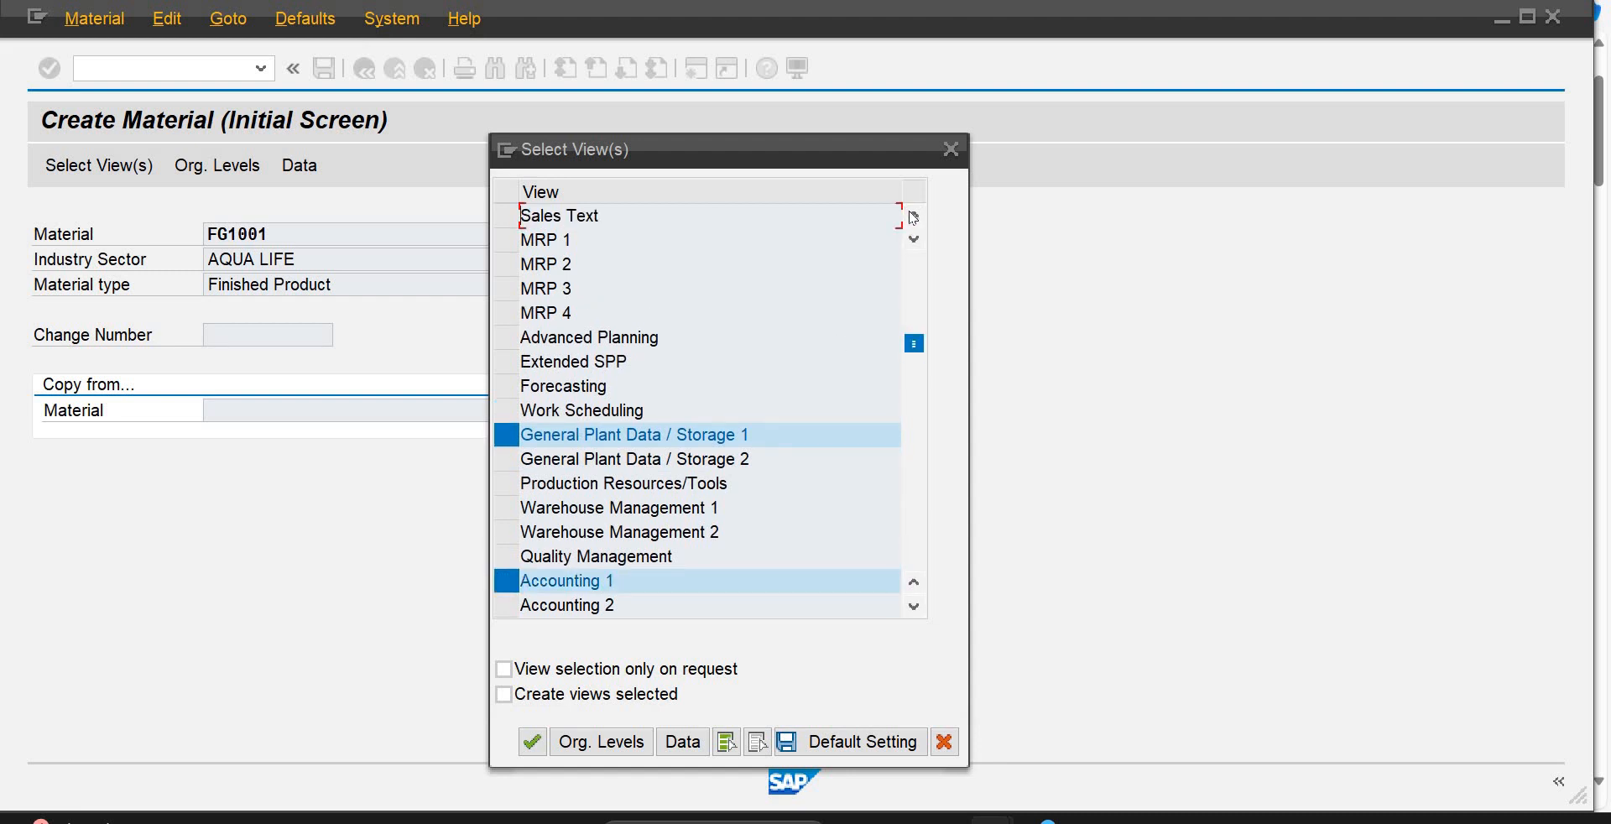
{"action": "left_click", "coordinate": [913, 216]}
{"action": "left_click", "coordinate": [913, 216]}
{"action": "left_click", "coordinate": [913, 216]}
{"action": "left_click", "coordinate": [914, 215]}
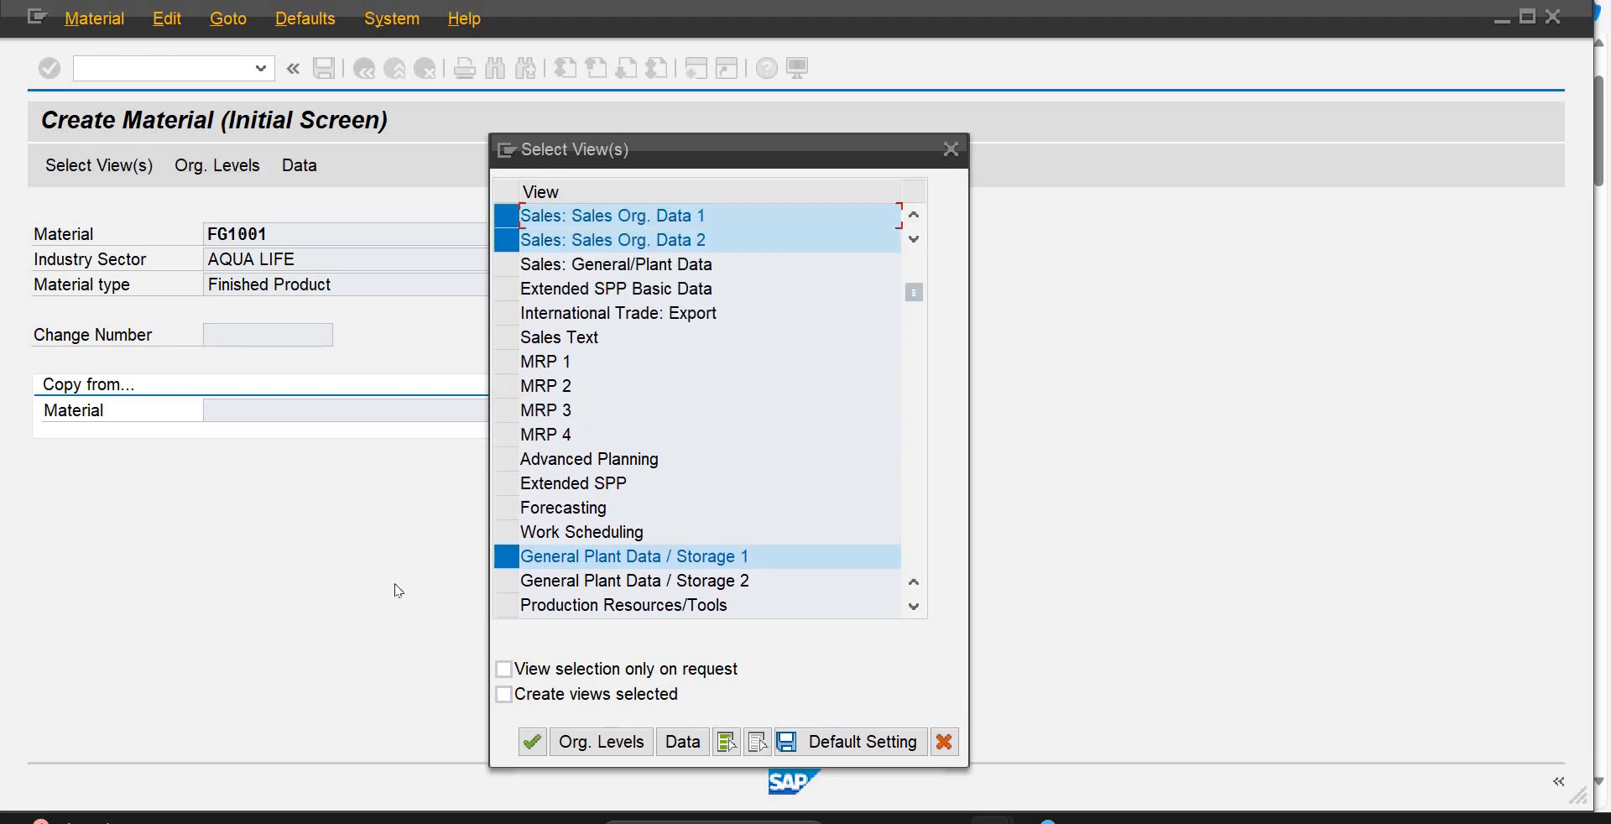
{"action": "key", "text": "Return"}
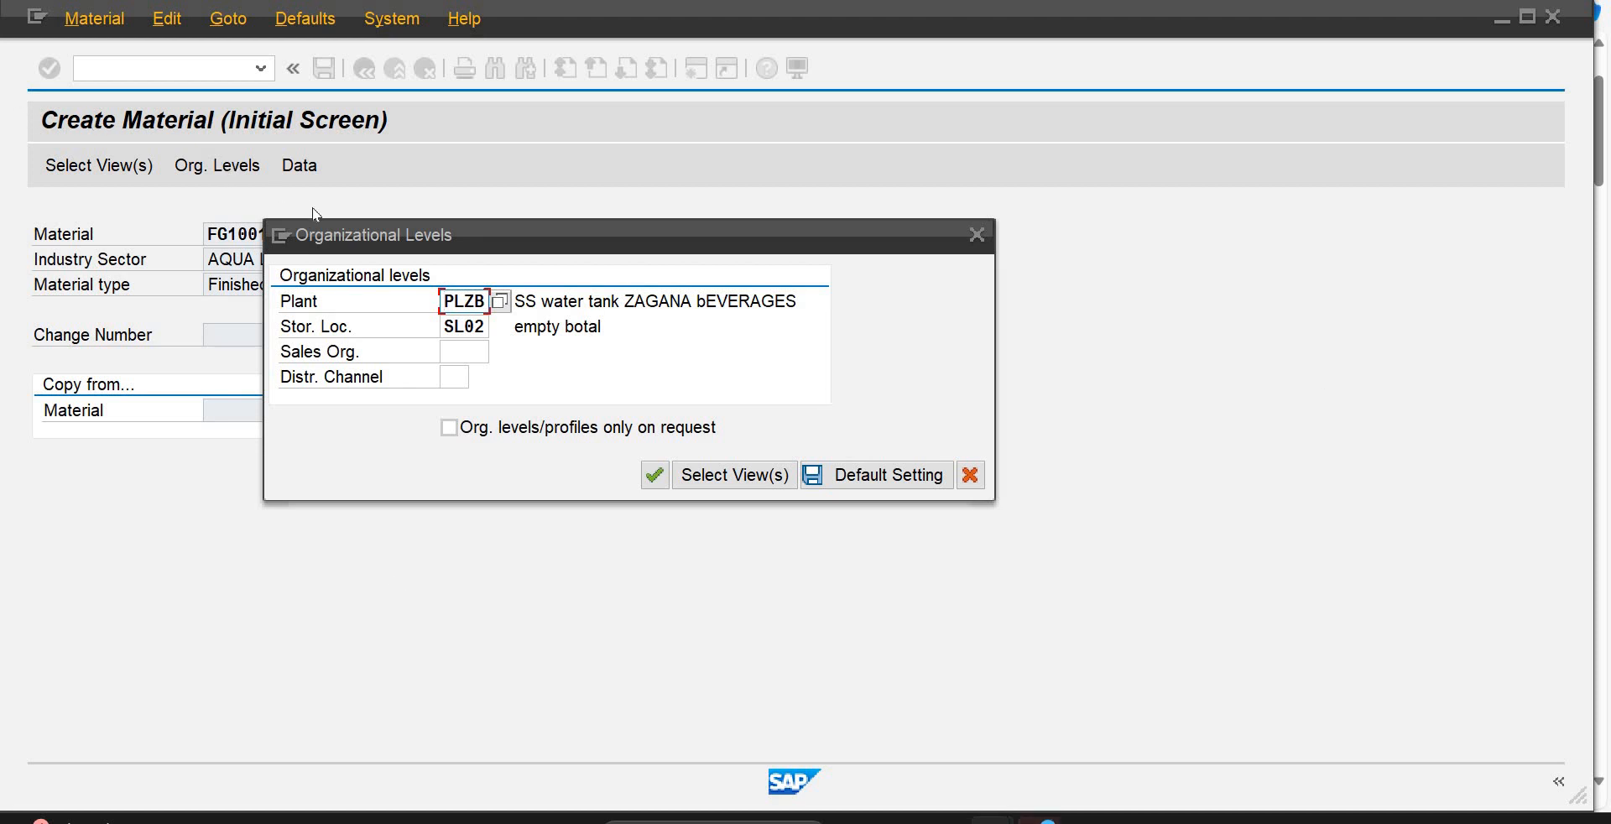
{"action": "left_click", "coordinate": [442, 324]}
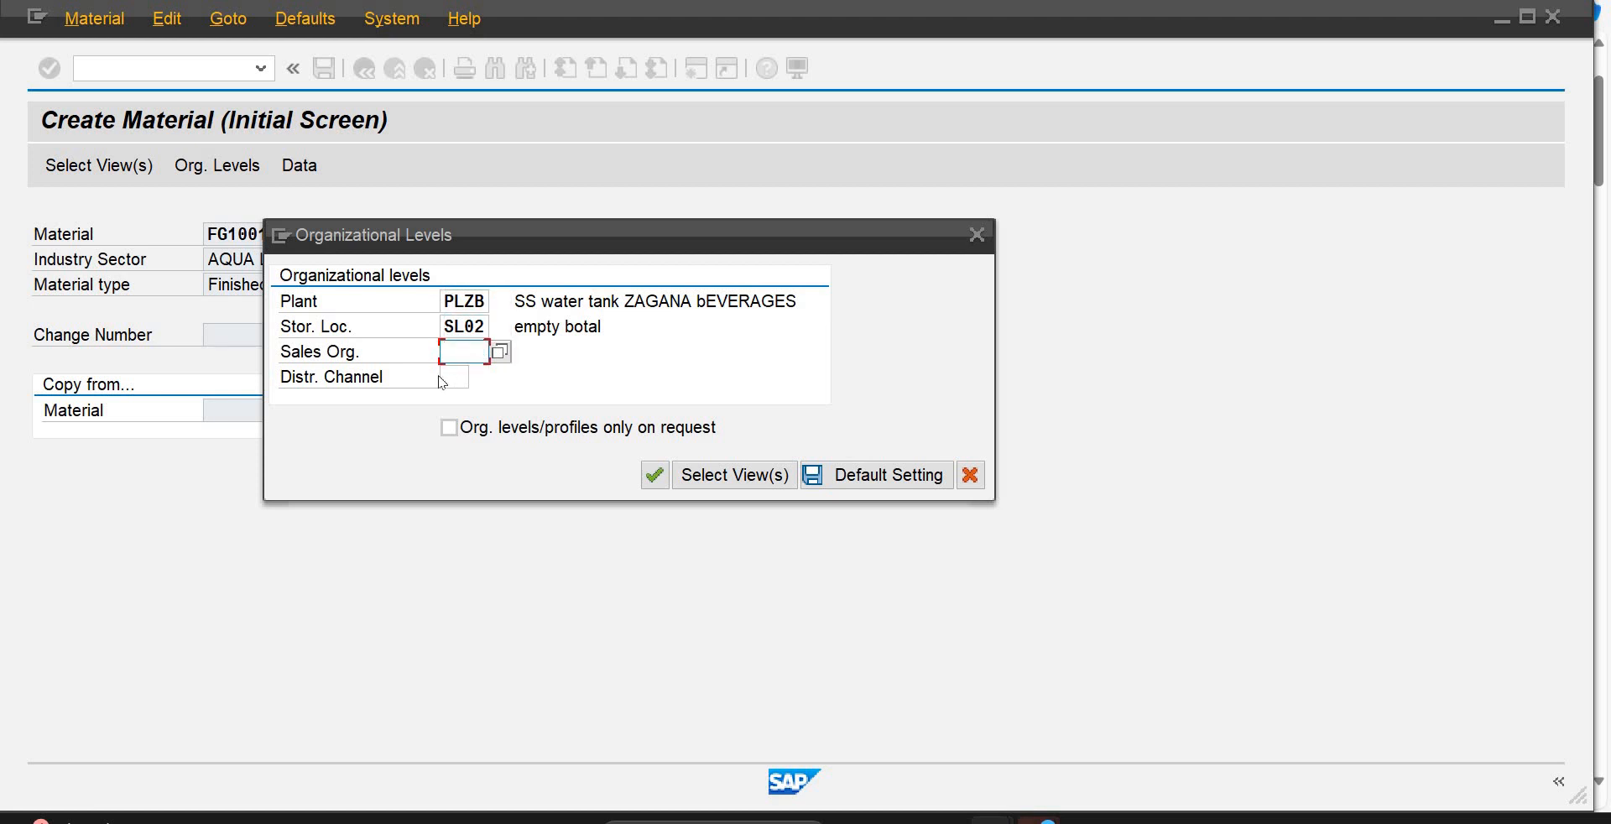
{"action": "left_click", "coordinate": [443, 375]}
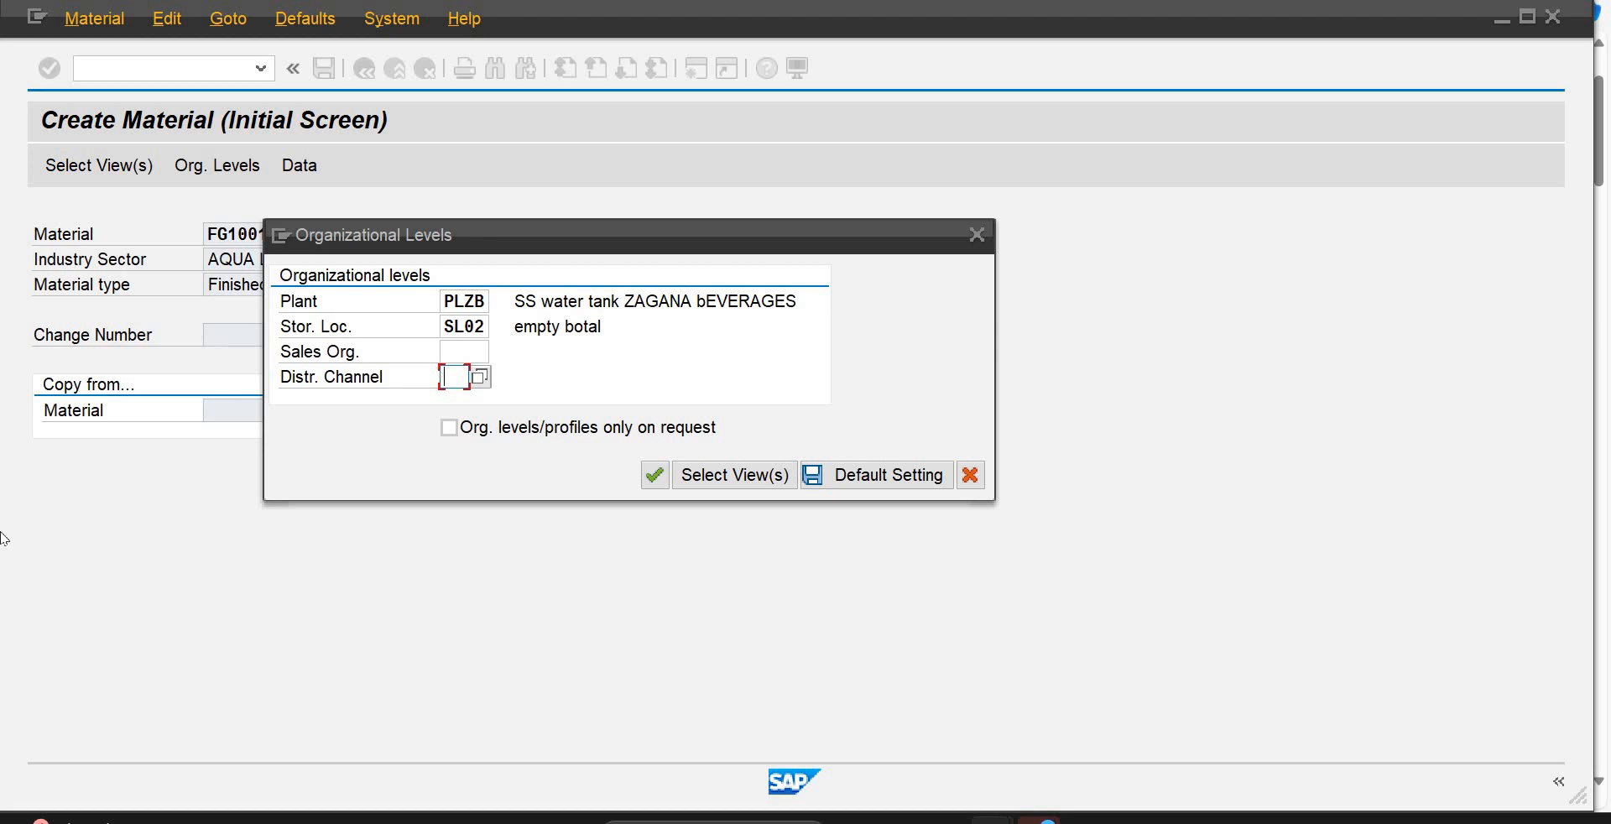
{"action": "key", "text": "alt+Tab"}
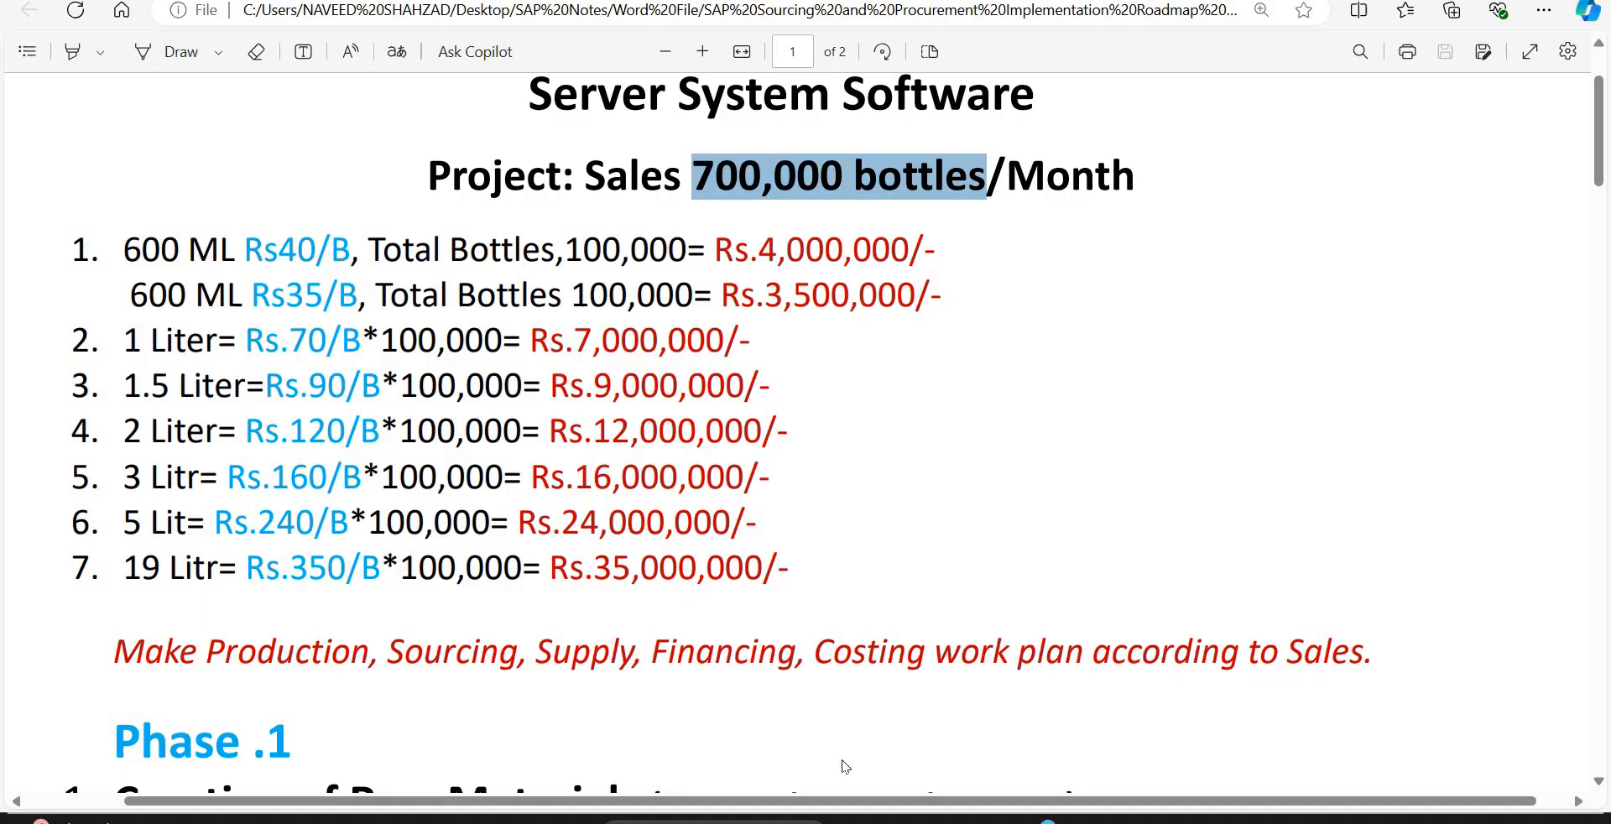
{"action": "mouse_move", "coordinate": [992, 819]}
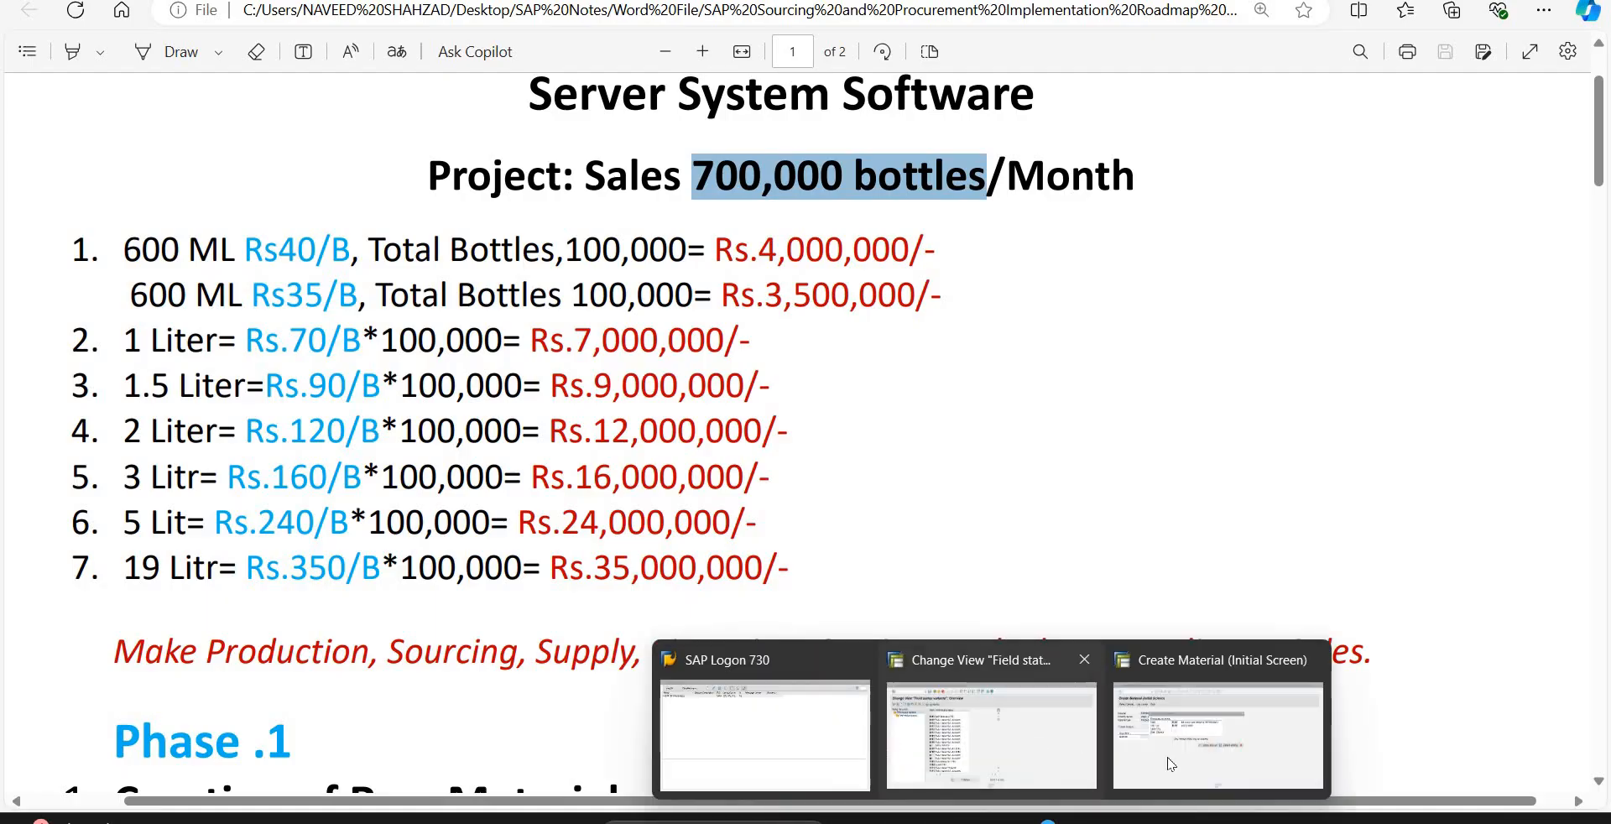
{"action": "left_click", "coordinate": [1217, 730]}
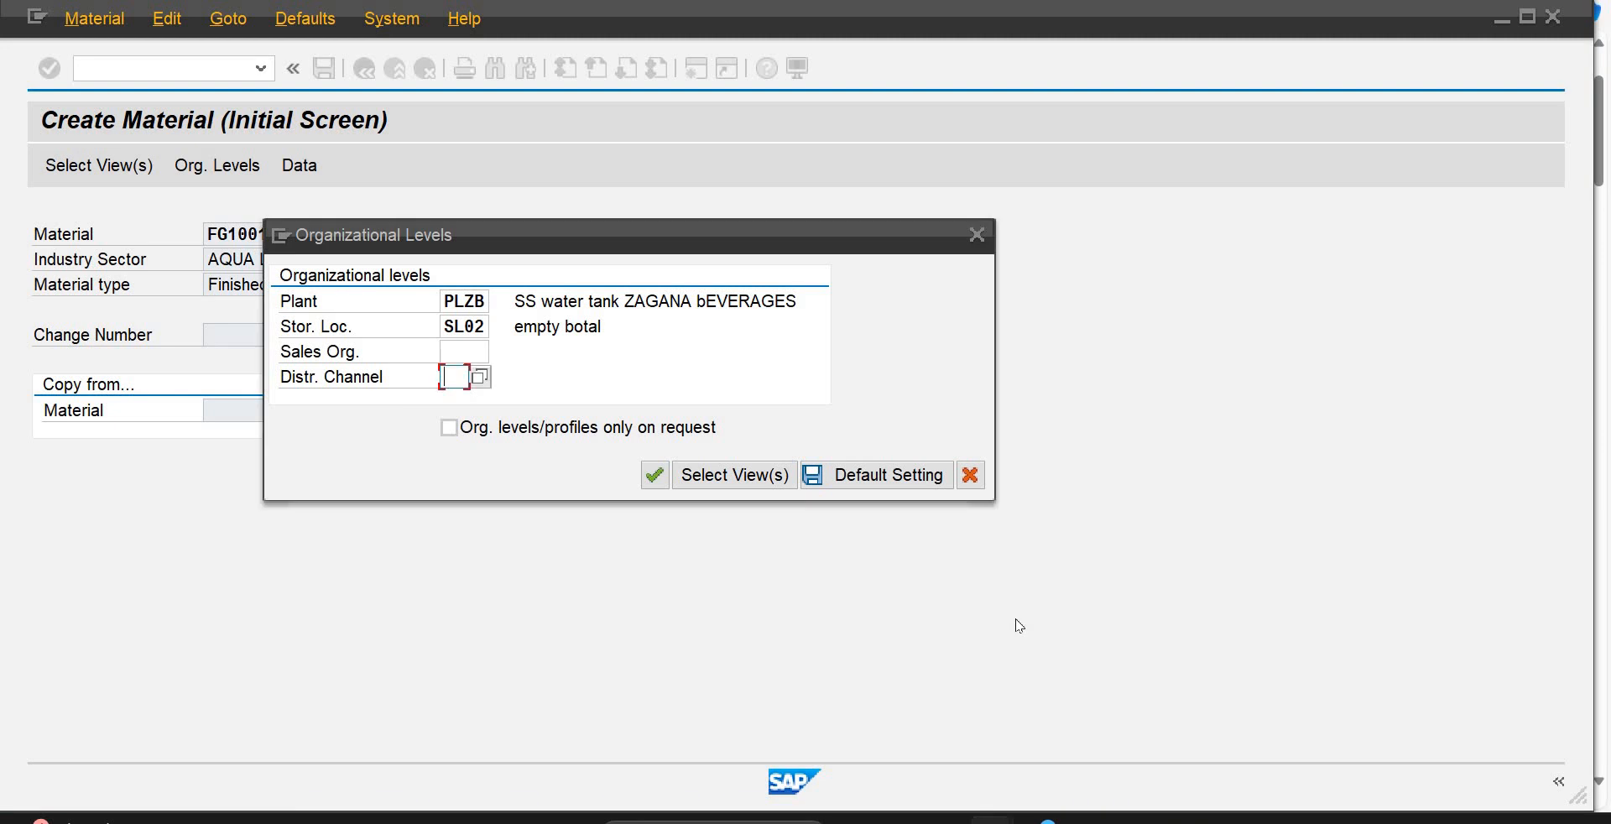
Step: Switch to the session showing field status variants, return to the IMG structure and collapse Financial Accounting
{"action": "mouse_move", "coordinate": [1003, 818]}
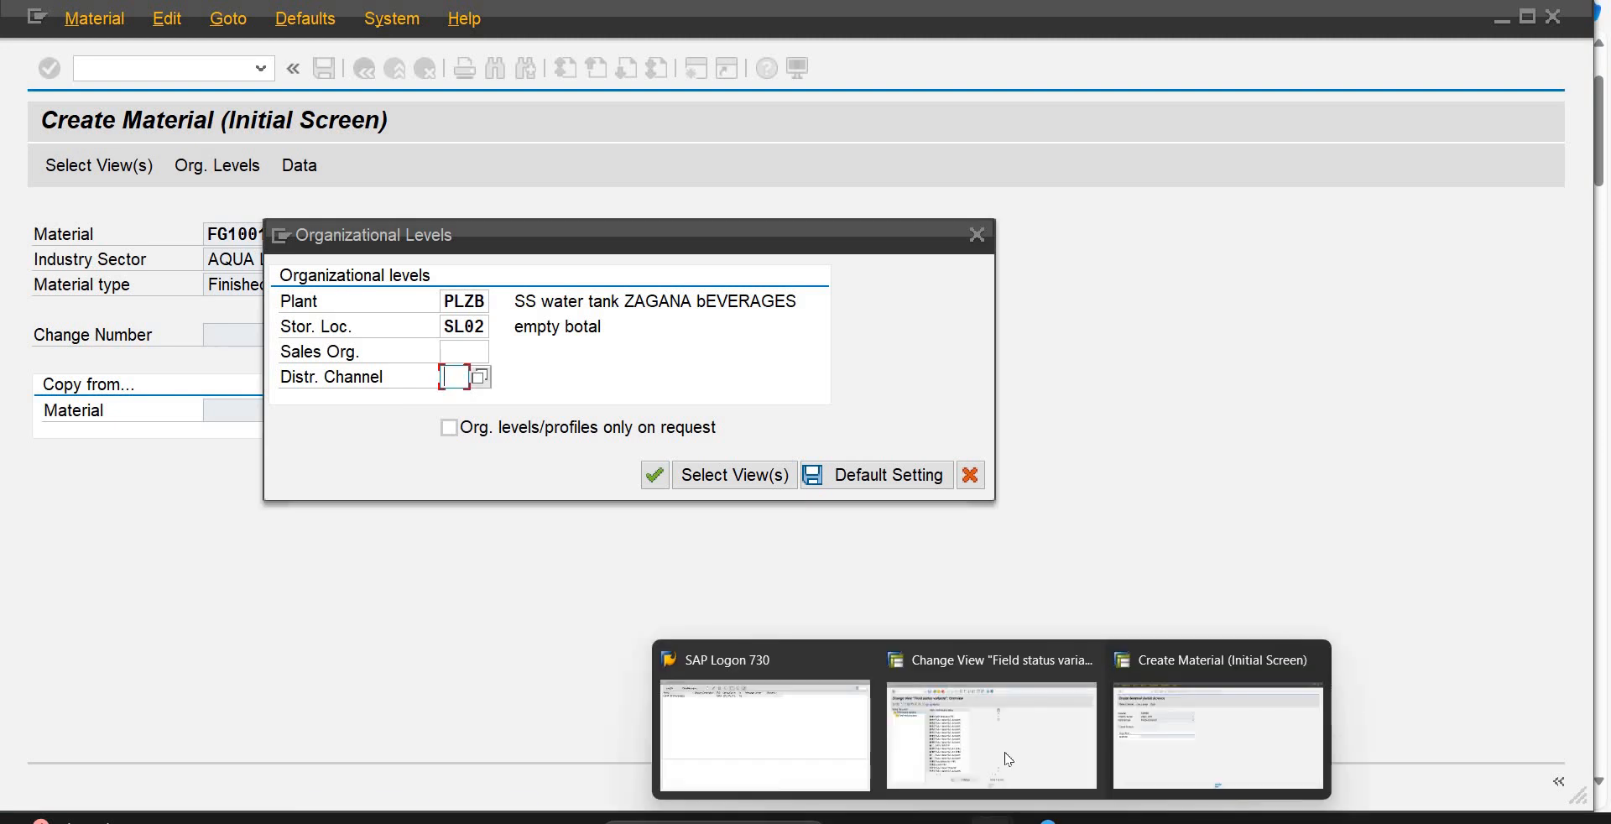
{"action": "left_click", "coordinate": [1008, 760]}
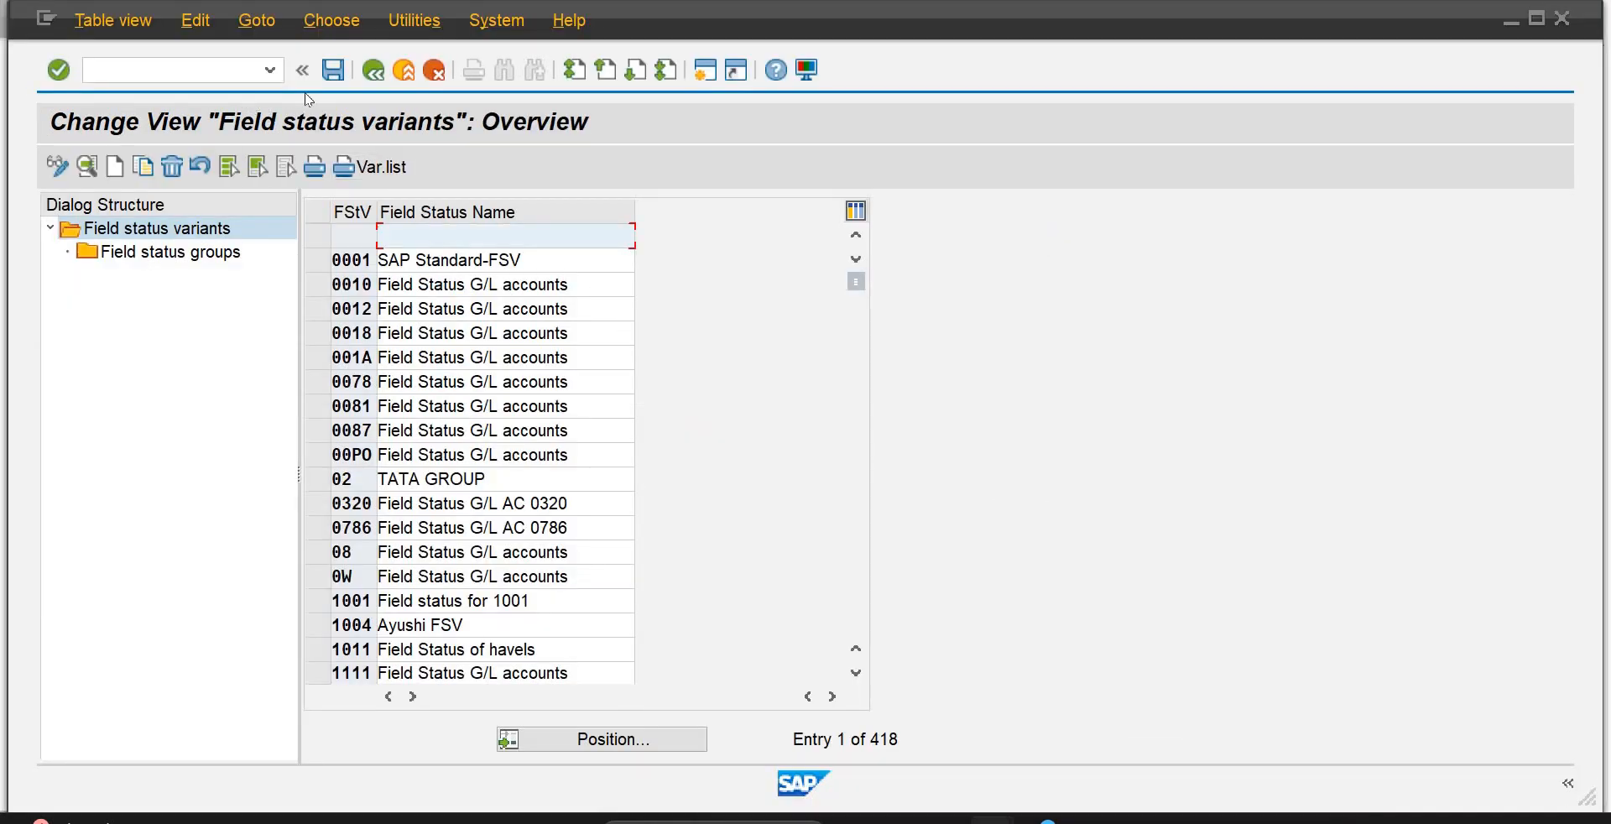
{"action": "left_click", "coordinate": [381, 77]}
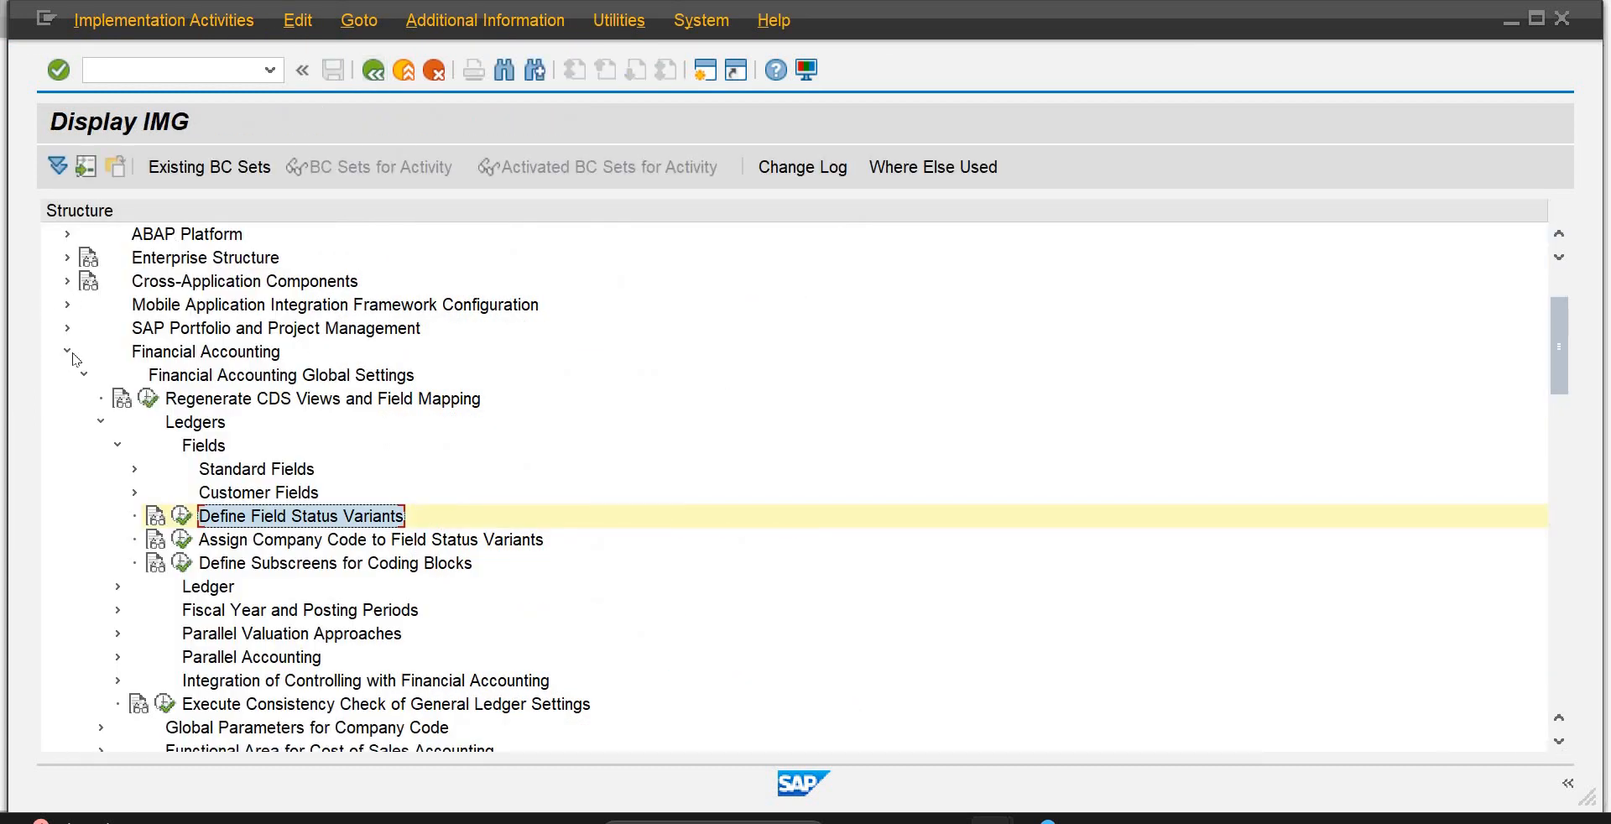
{"action": "left_click", "coordinate": [69, 351]}
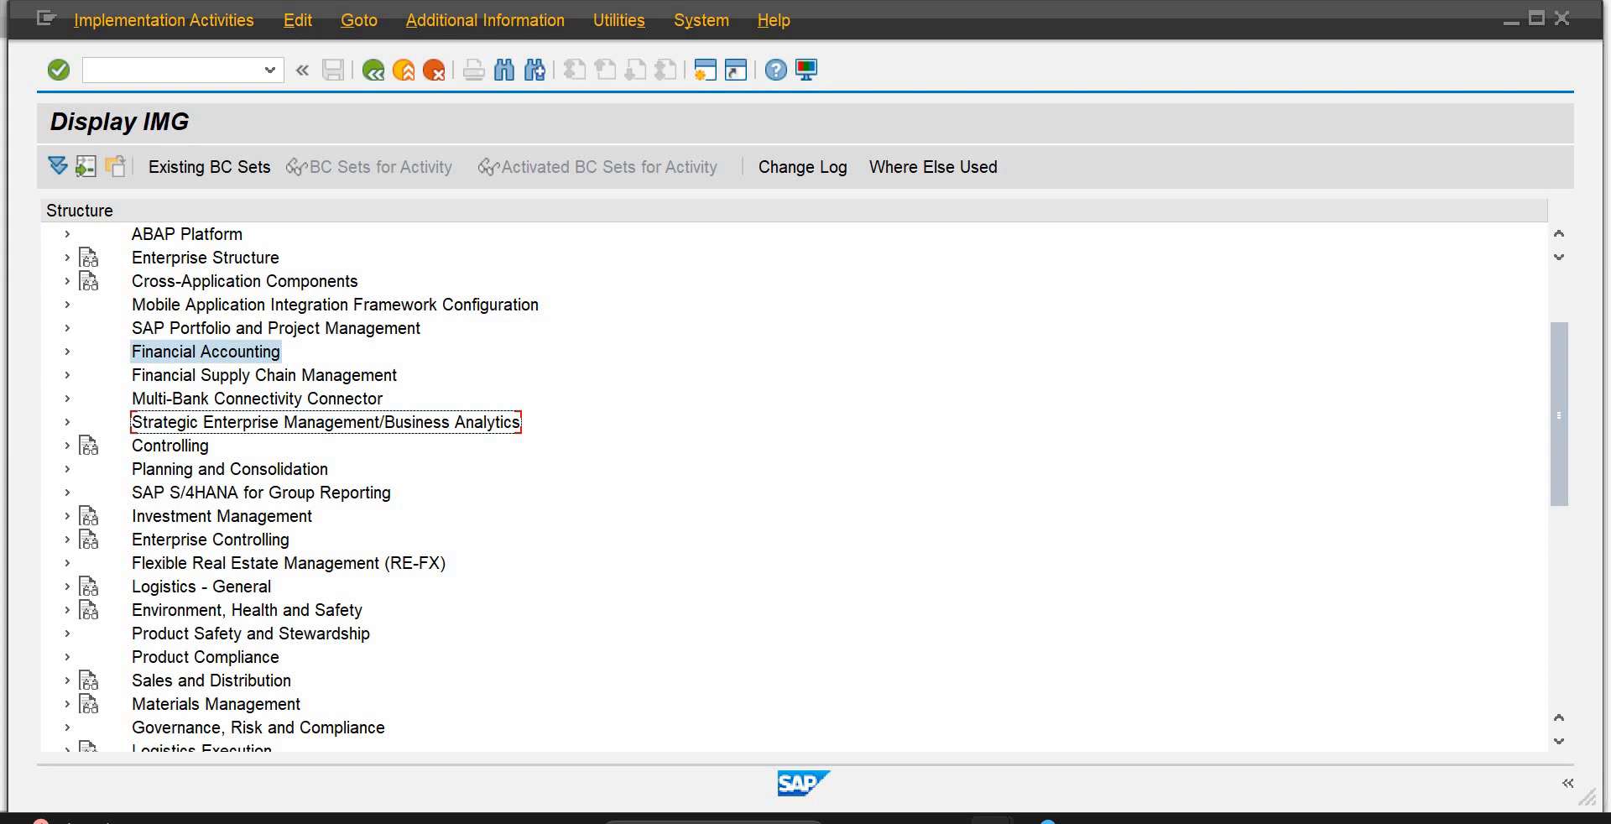
Step: Open the Define Sales Organization activity under Enterprise Structure, Definition, Sales and Distribution
{"action": "mouse_move", "coordinate": [992, 819]}
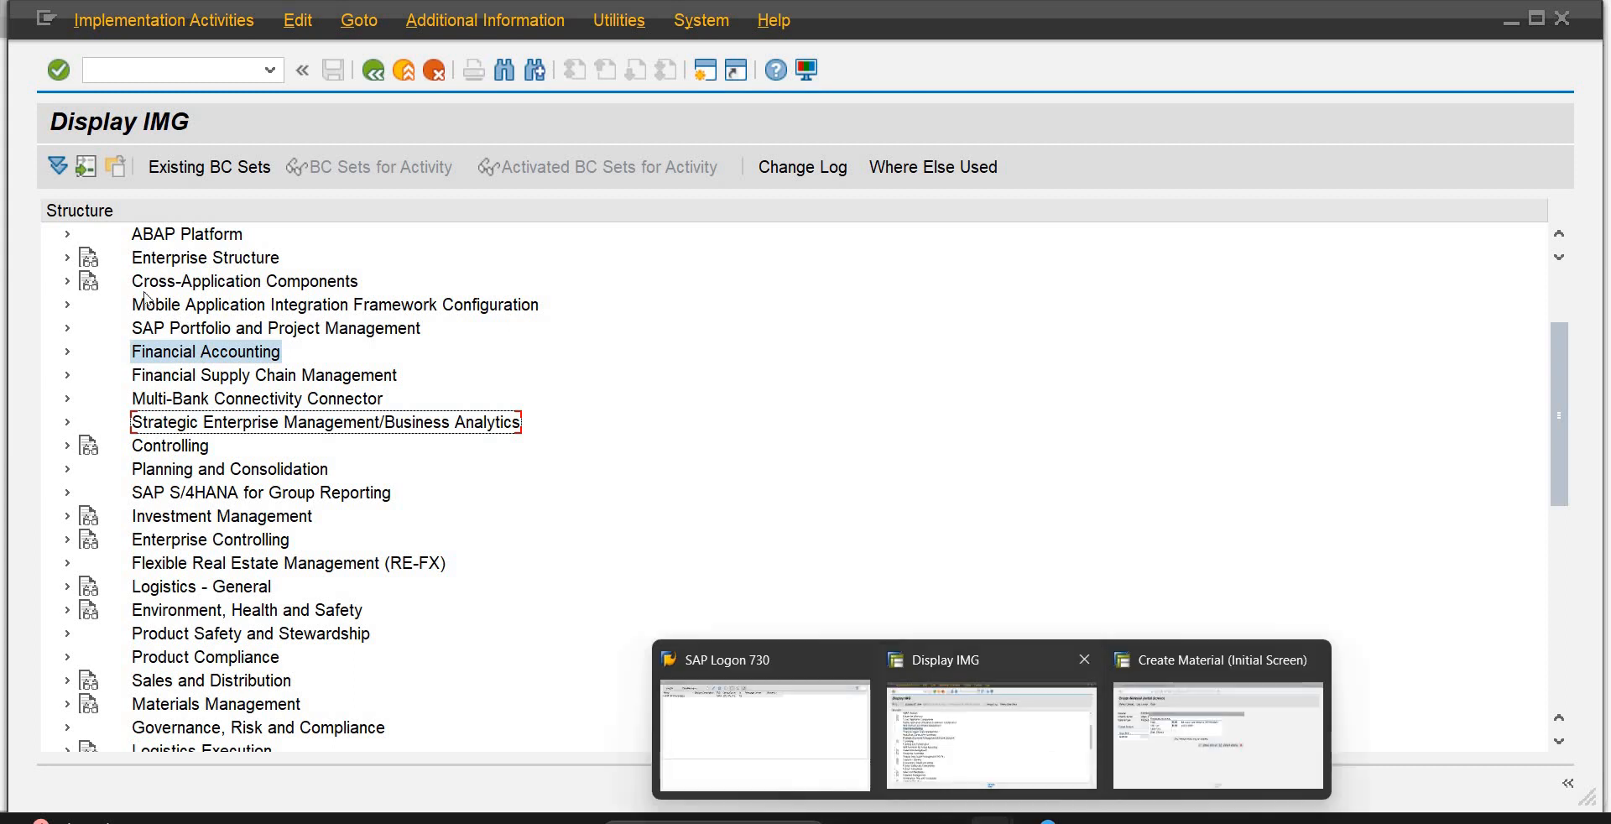
{"action": "left_click", "coordinate": [67, 256]}
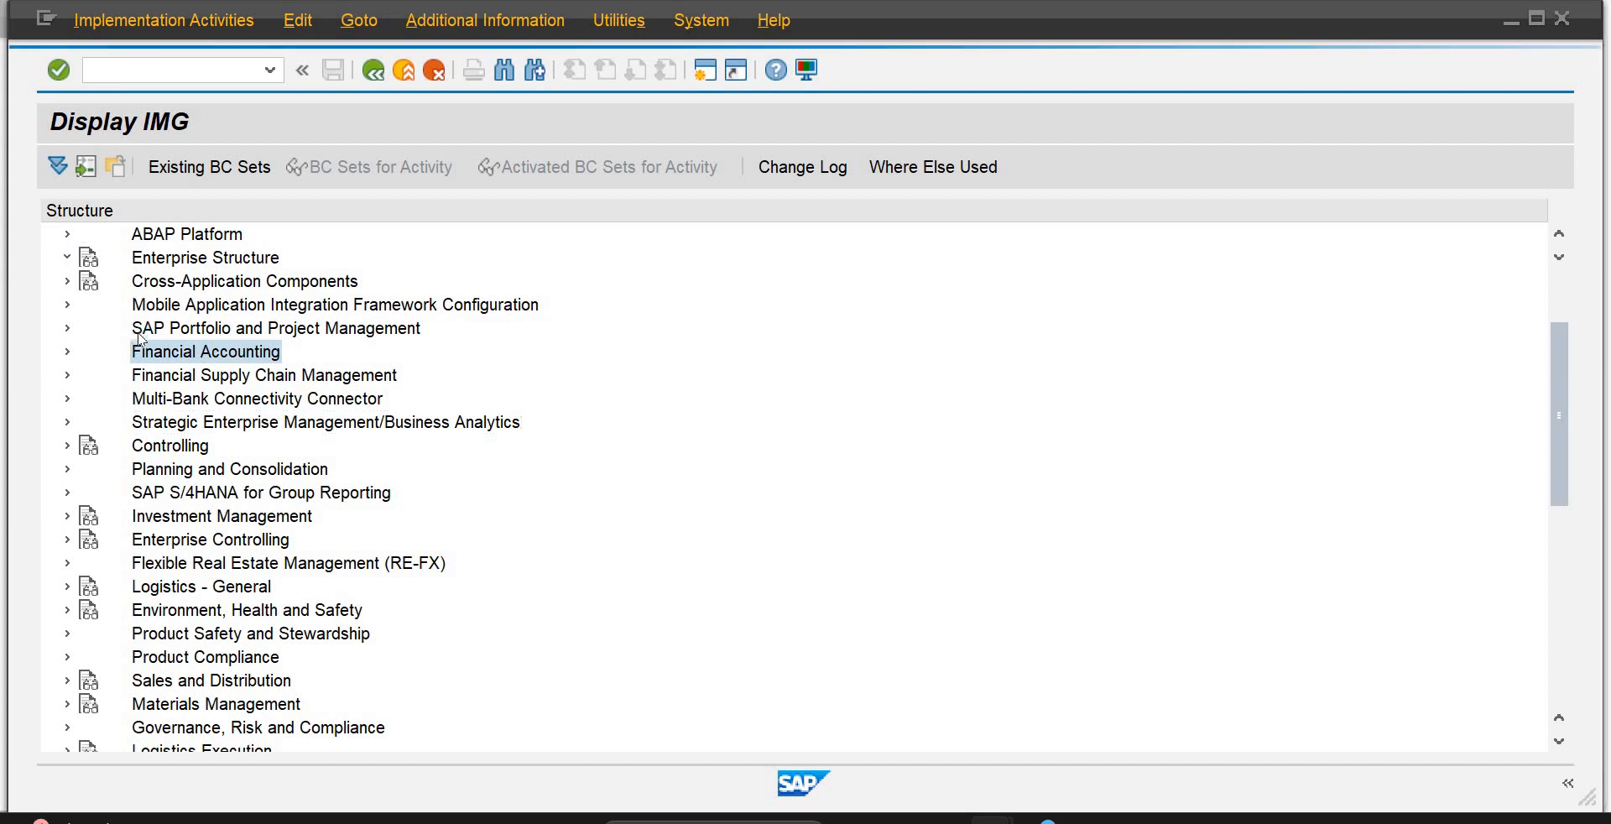
{"action": "left_click", "coordinate": [84, 282]}
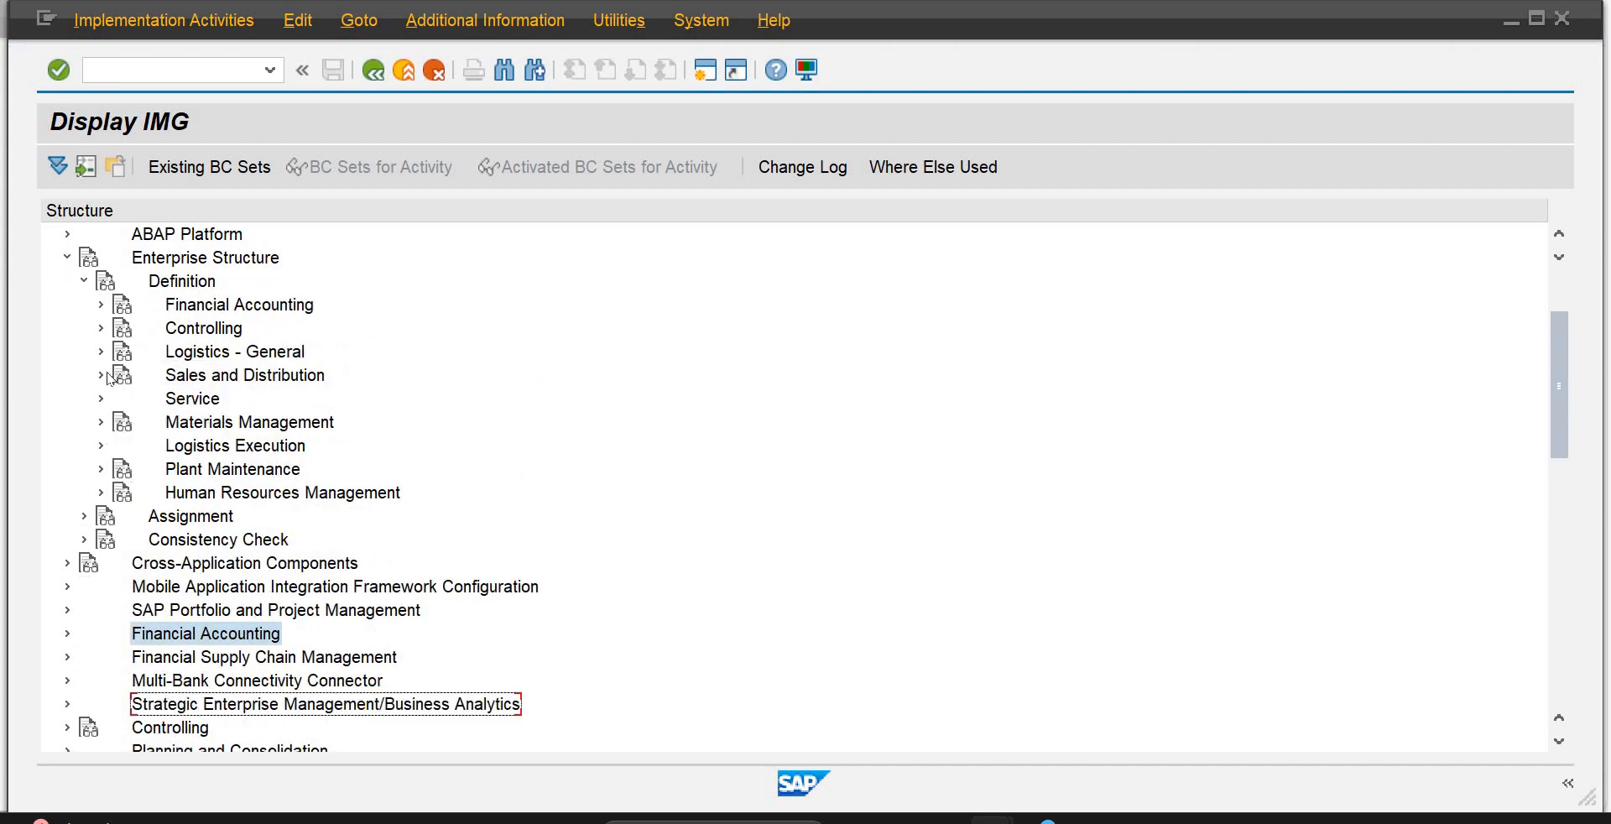
{"action": "left_click", "coordinate": [100, 375]}
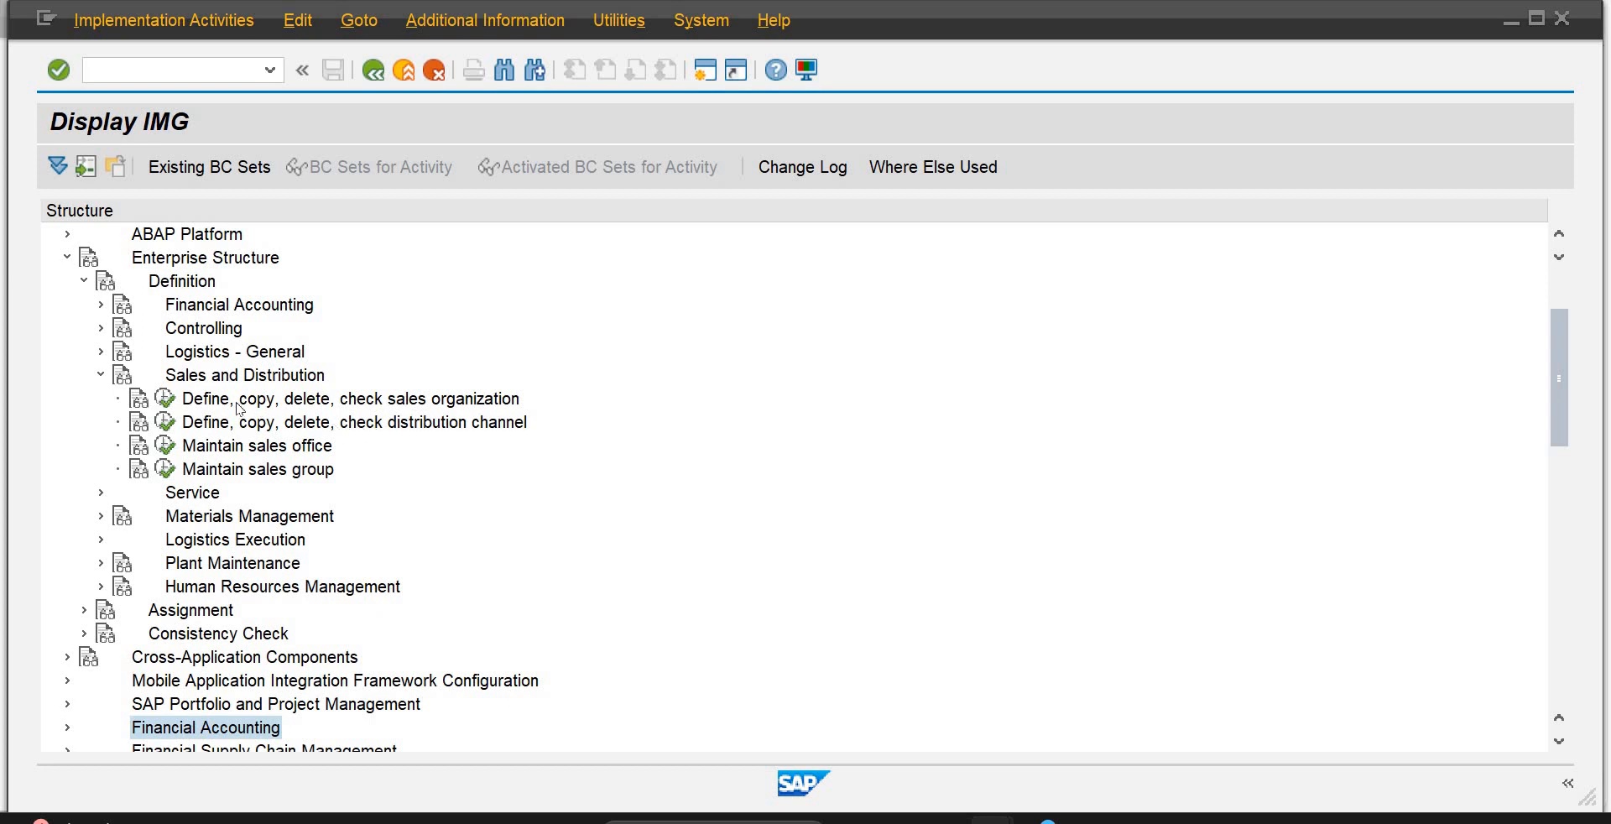
{"action": "left_click", "coordinate": [165, 400]}
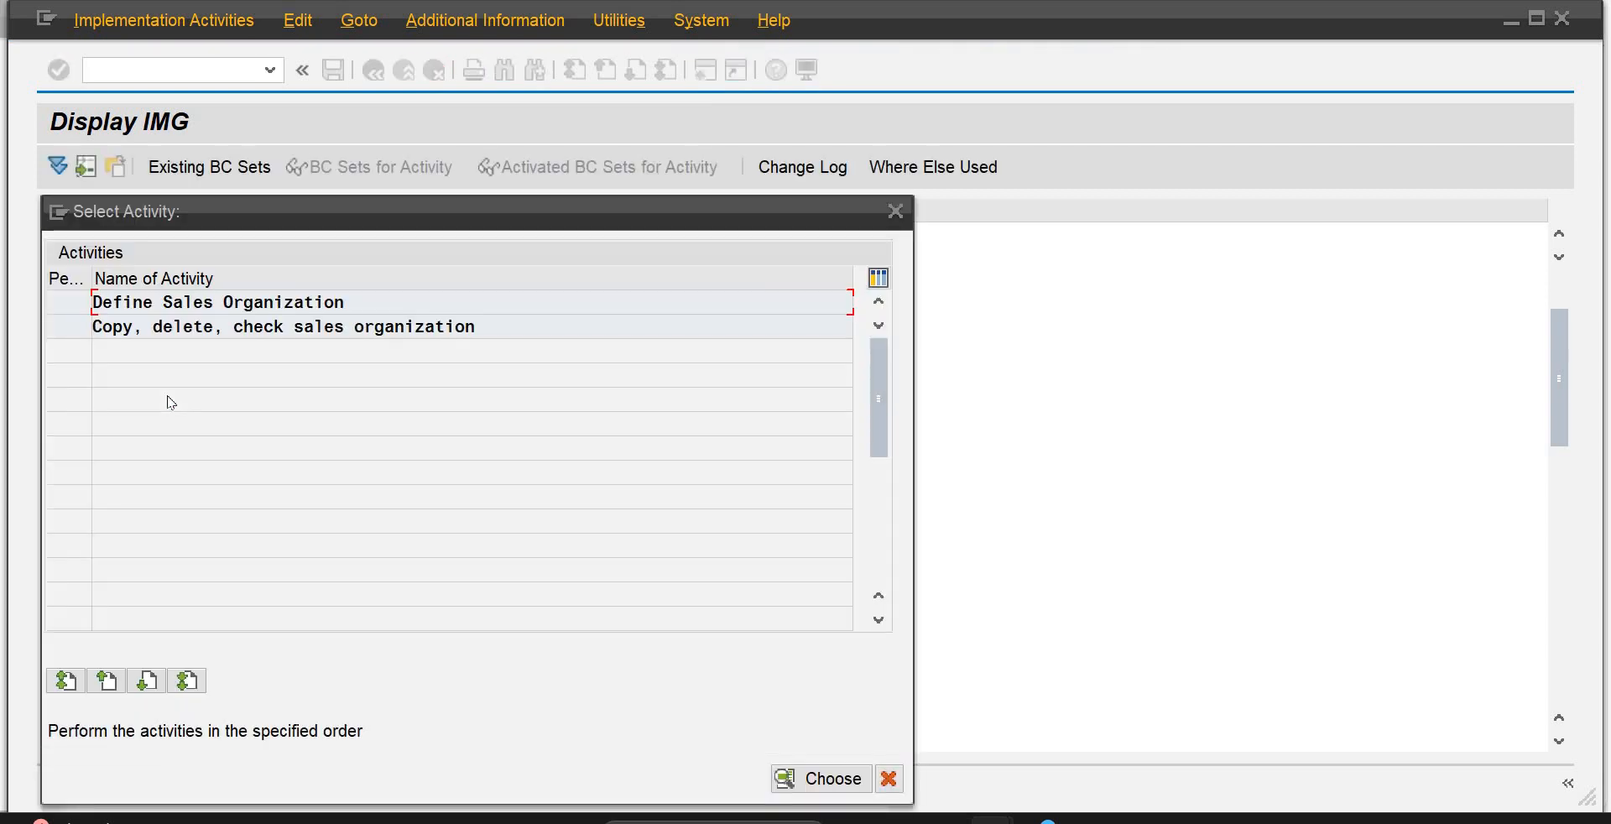
{"action": "double_click", "coordinate": [260, 307]}
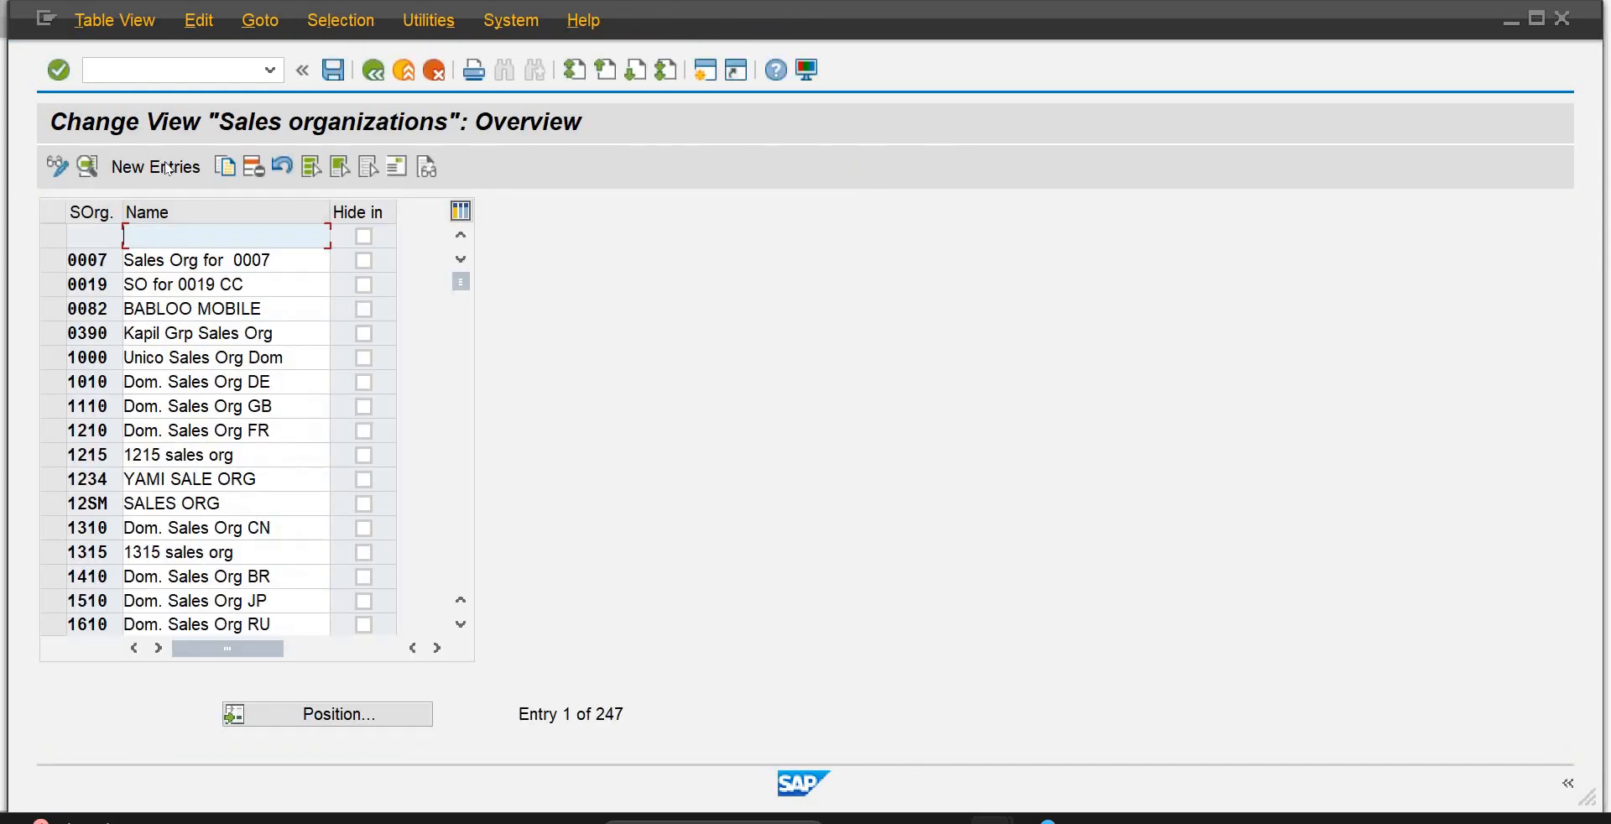
Step: Start a new sales organization entry with the code sopb and the name Sales Organizan Pb01
{"action": "left_click", "coordinate": [169, 168]}
{"action": "type", "text": "sopb"}
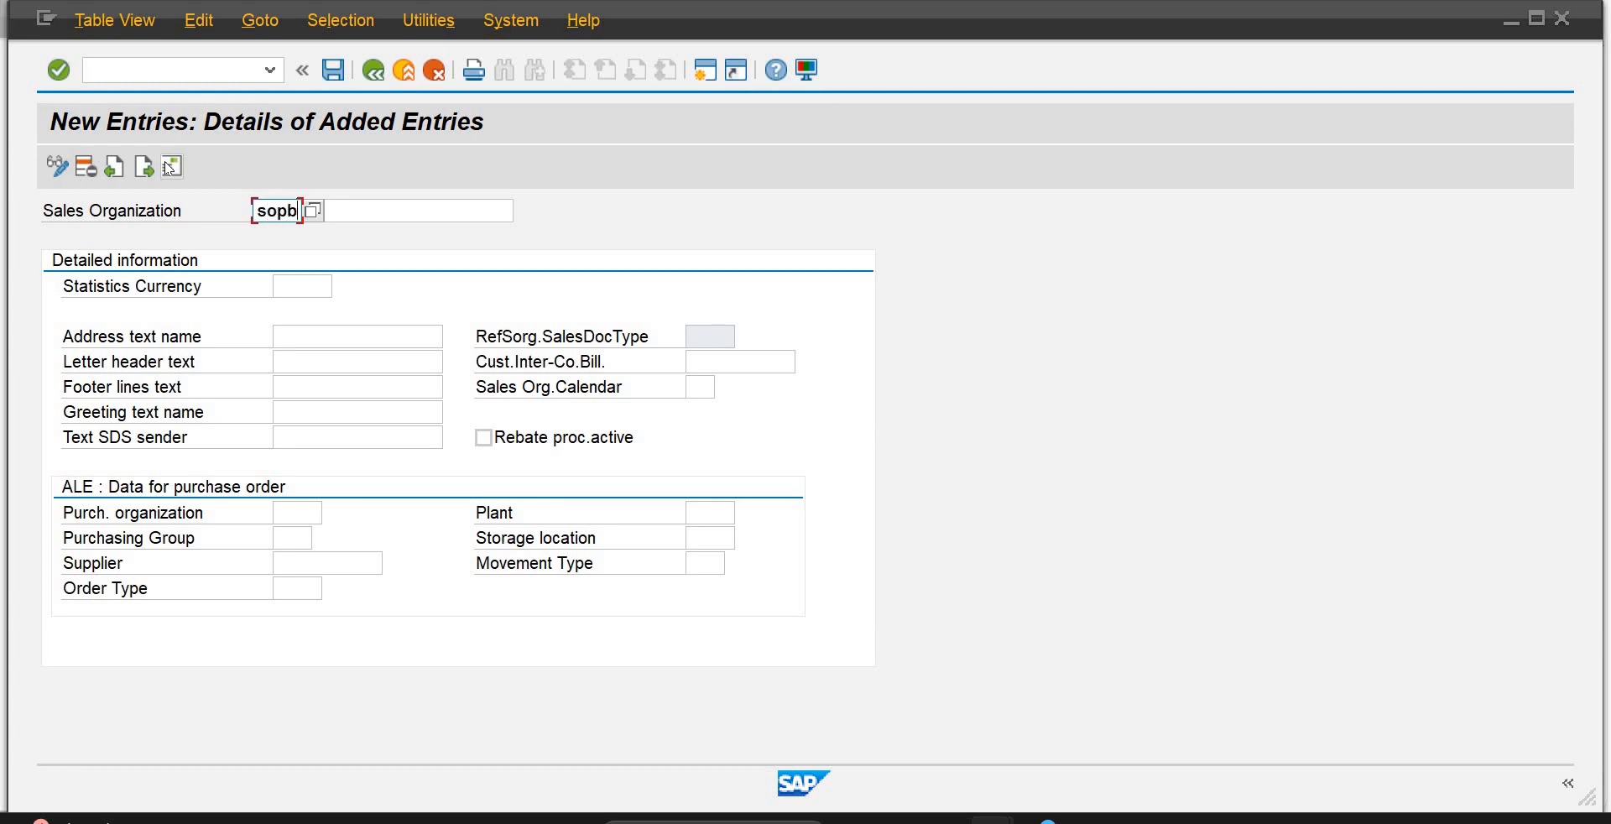
{"action": "key", "text": "Tab"}
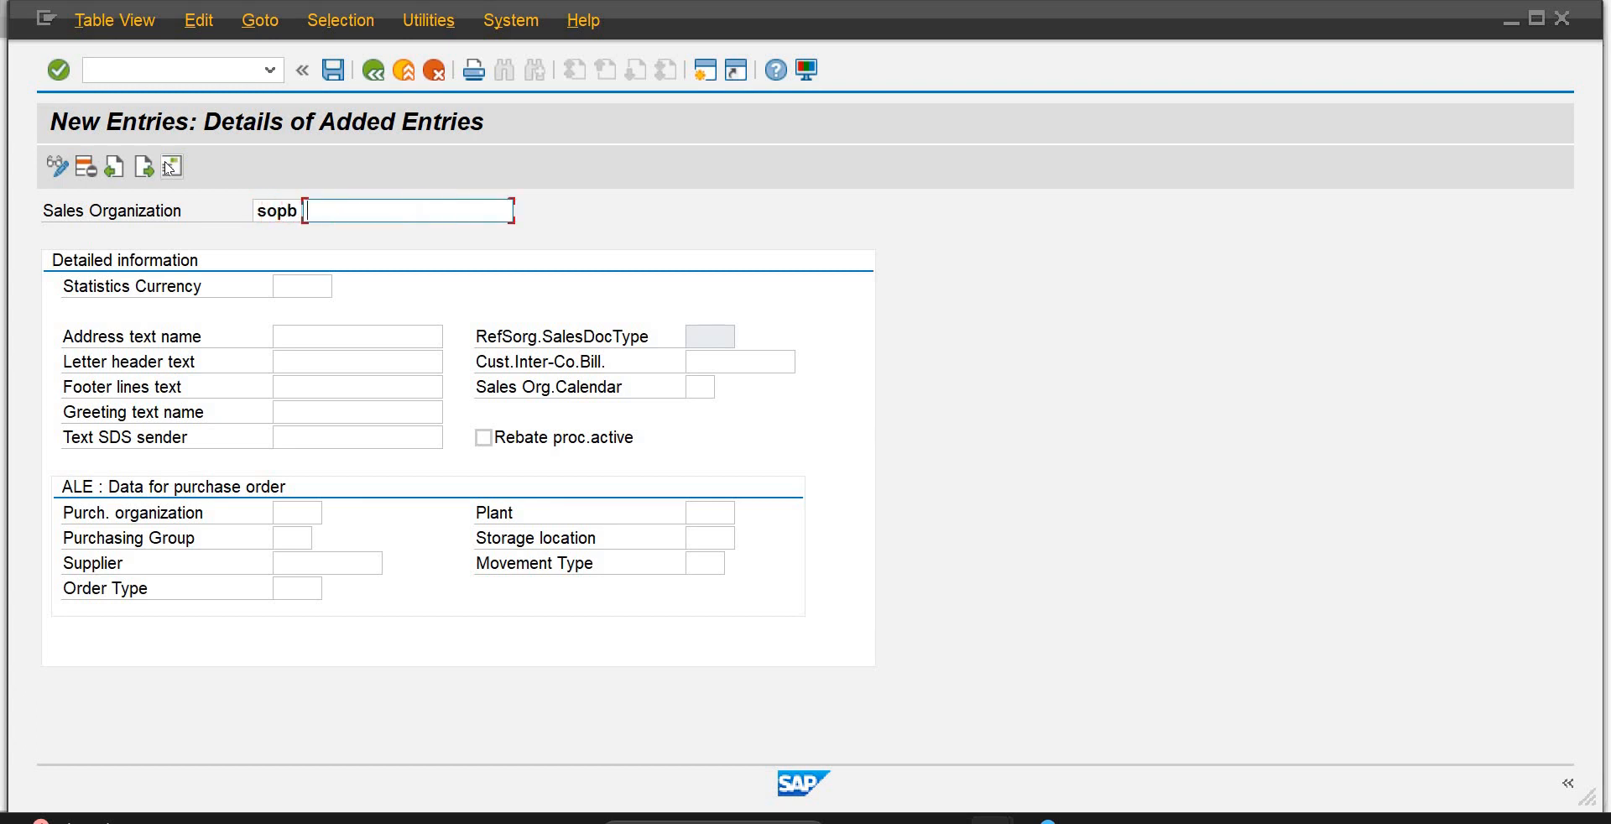
{"action": "type", "text": "Sales Organization P"}
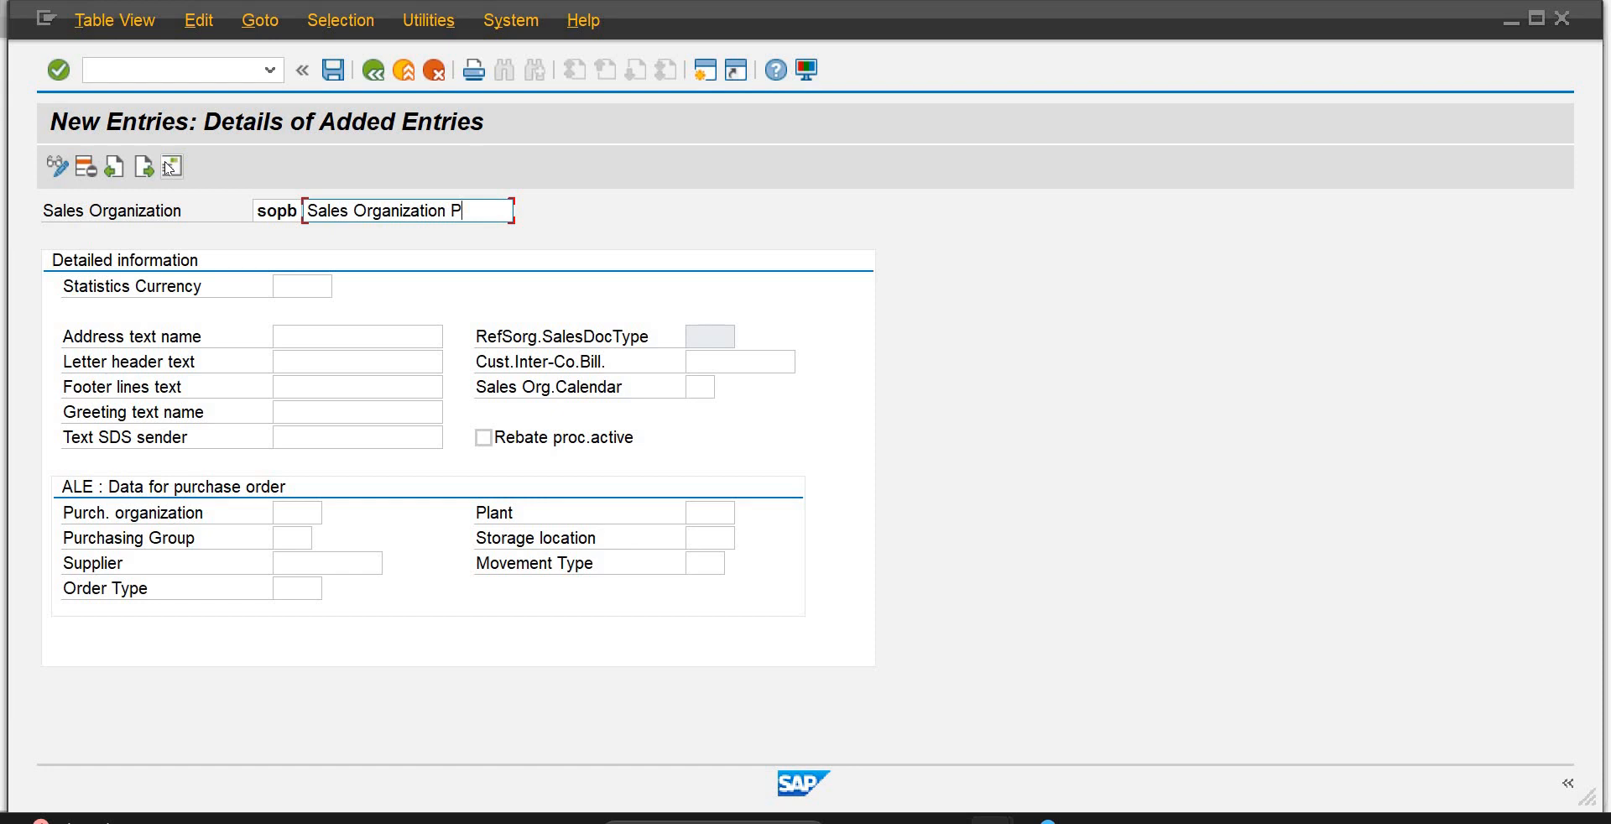
{"action": "key", "text": "BackSpace"}
{"action": "key", "text": "BackSpace"}
{"action": "key", "text": "BackSpace"}
{"action": "key", "text": "BackSpace"}
{"action": "key", "text": "BackSpace"}
{"action": "key", "text": "BackSpace"}
{"action": "type", "text": "n Pb01"}
{"action": "key", "text": "Tab"}
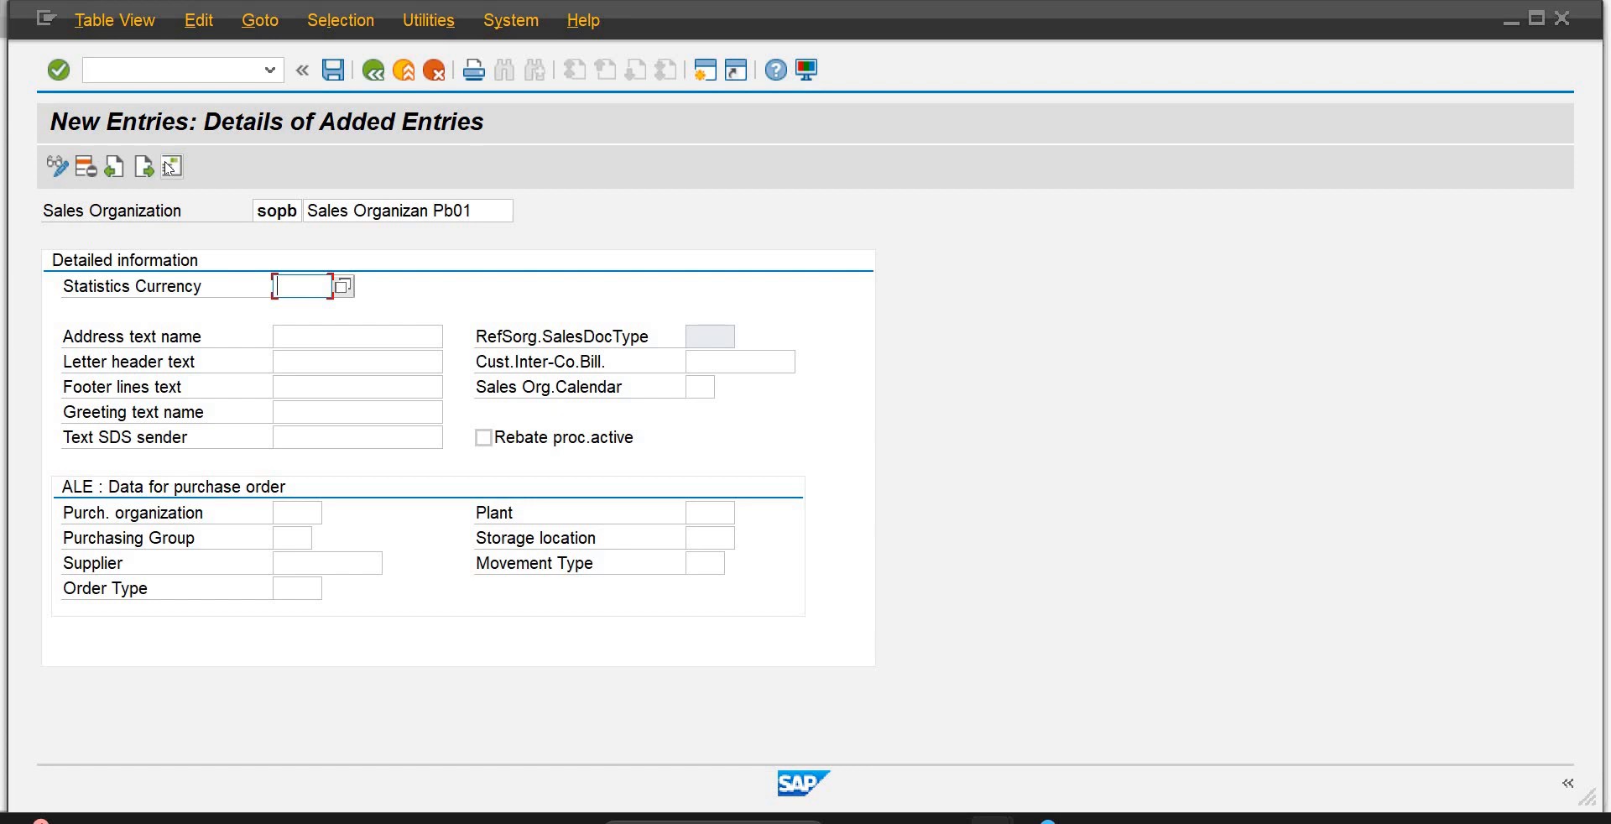
Step: Set the sales organization's statistics currency to PKR, accept the currency warning and save the entry
{"action": "type", "text": "pkr"}
{"action": "key", "text": "Return"}
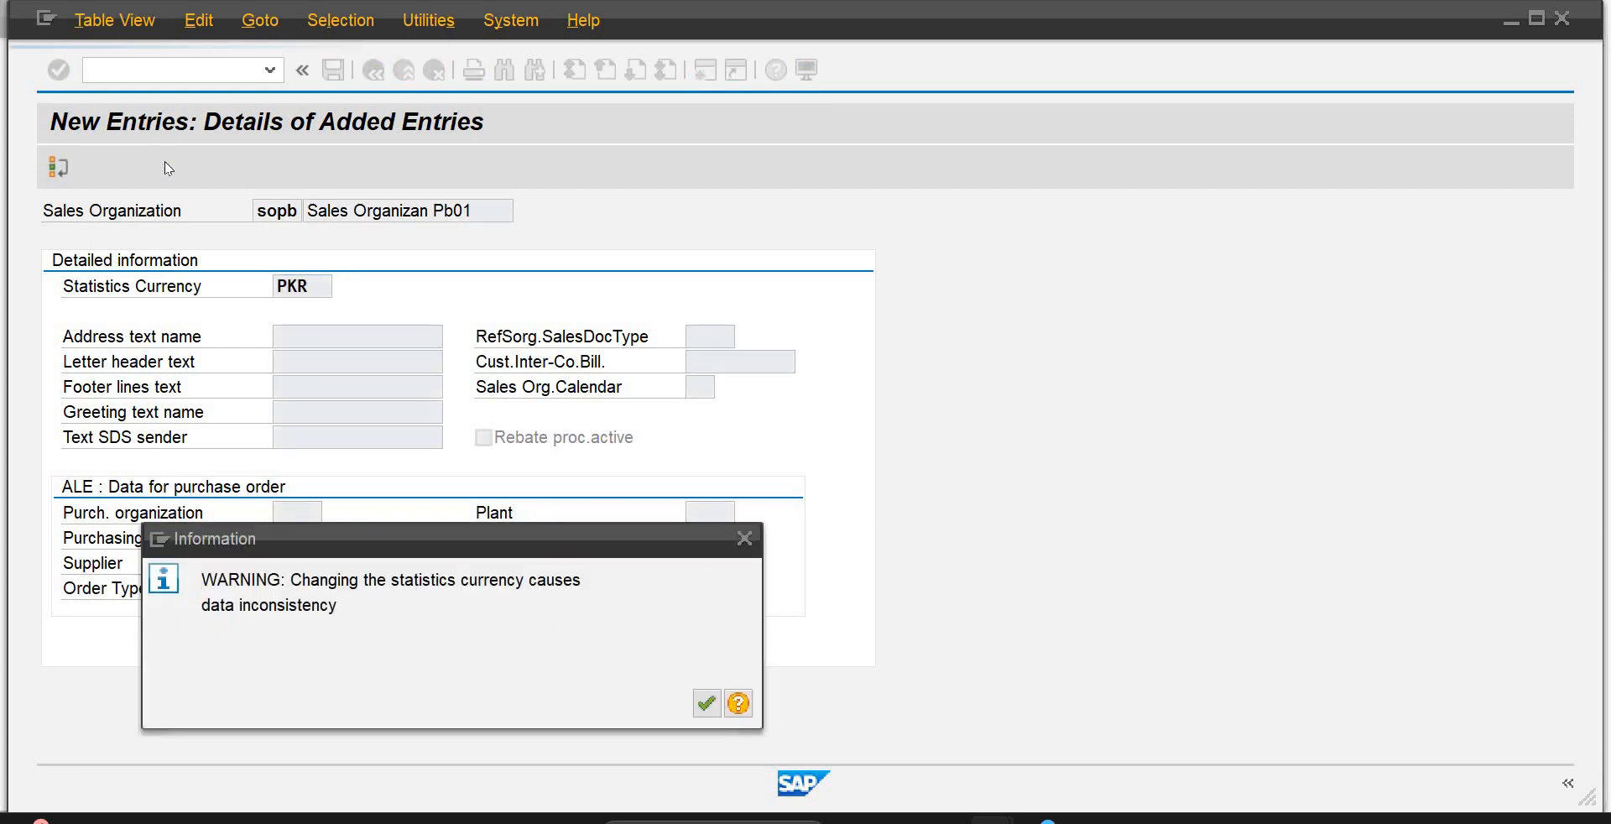
{"action": "key", "text": "Return"}
{"action": "left_click", "coordinate": [336, 71]}
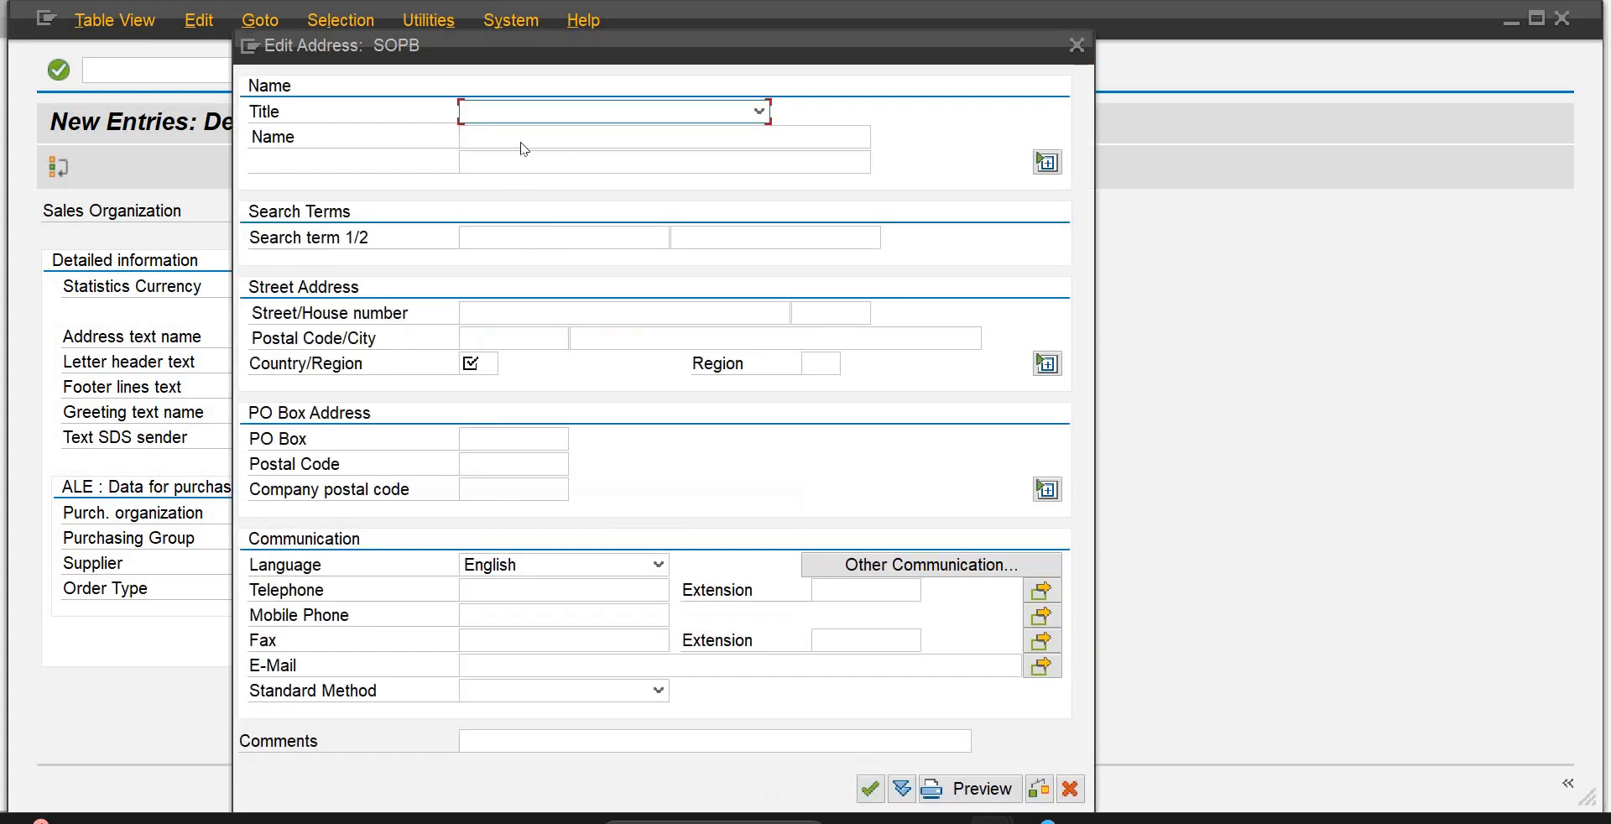
Step: Set the sales organization's address title to Company and its name to Pak Beverages Private Limited
{"action": "left_click", "coordinate": [508, 113]}
{"action": "key", "text": "Down"}
{"action": "key", "text": "Tab"}
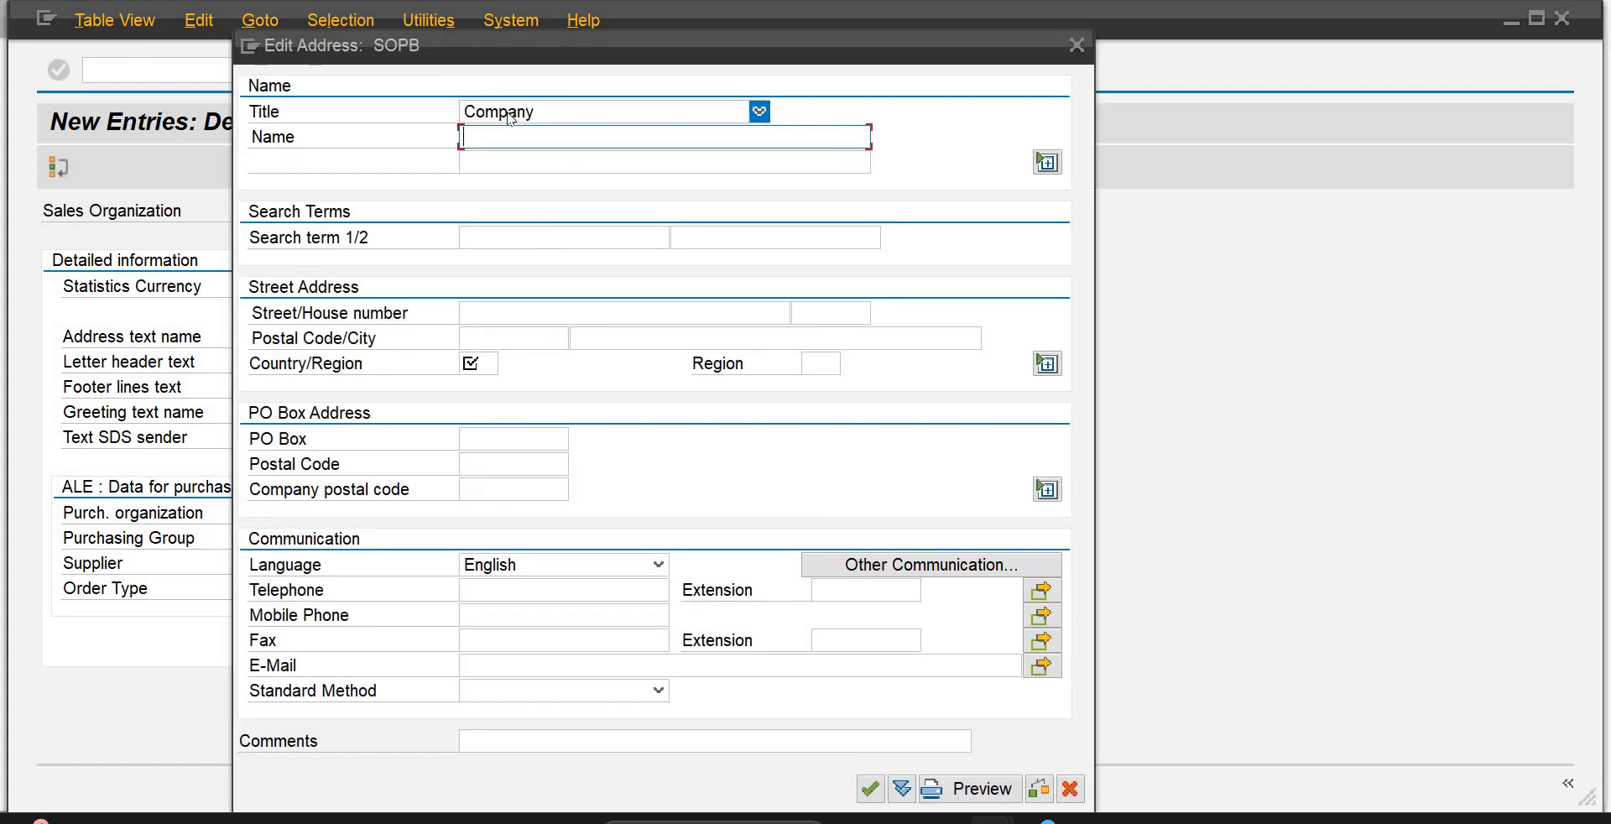
{"action": "type", "text": "Pak"}
{"action": "key", "text": "Down"}
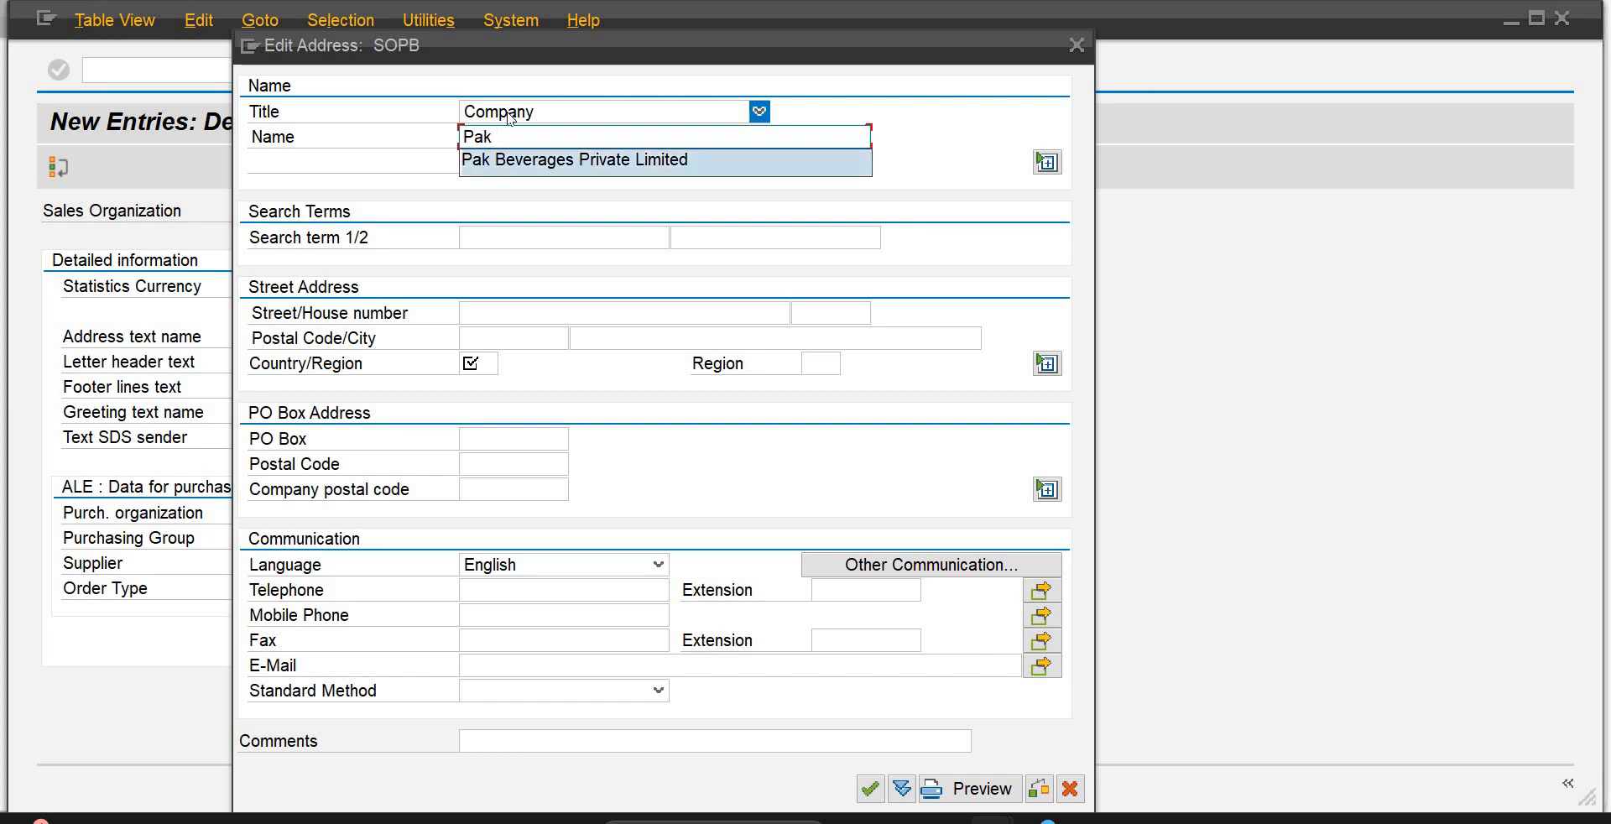
{"action": "key", "text": "Return"}
Step: Set the country in the sales organization's street address to PK
{"action": "key", "text": "Tab"}
{"action": "key", "text": "Tab"}
{"action": "key", "text": "Tab"}
{"action": "key", "text": "Tab"}
{"action": "key", "text": "Tab"}
{"action": "key", "text": "Tab"}
{"action": "key", "text": "Tab"}
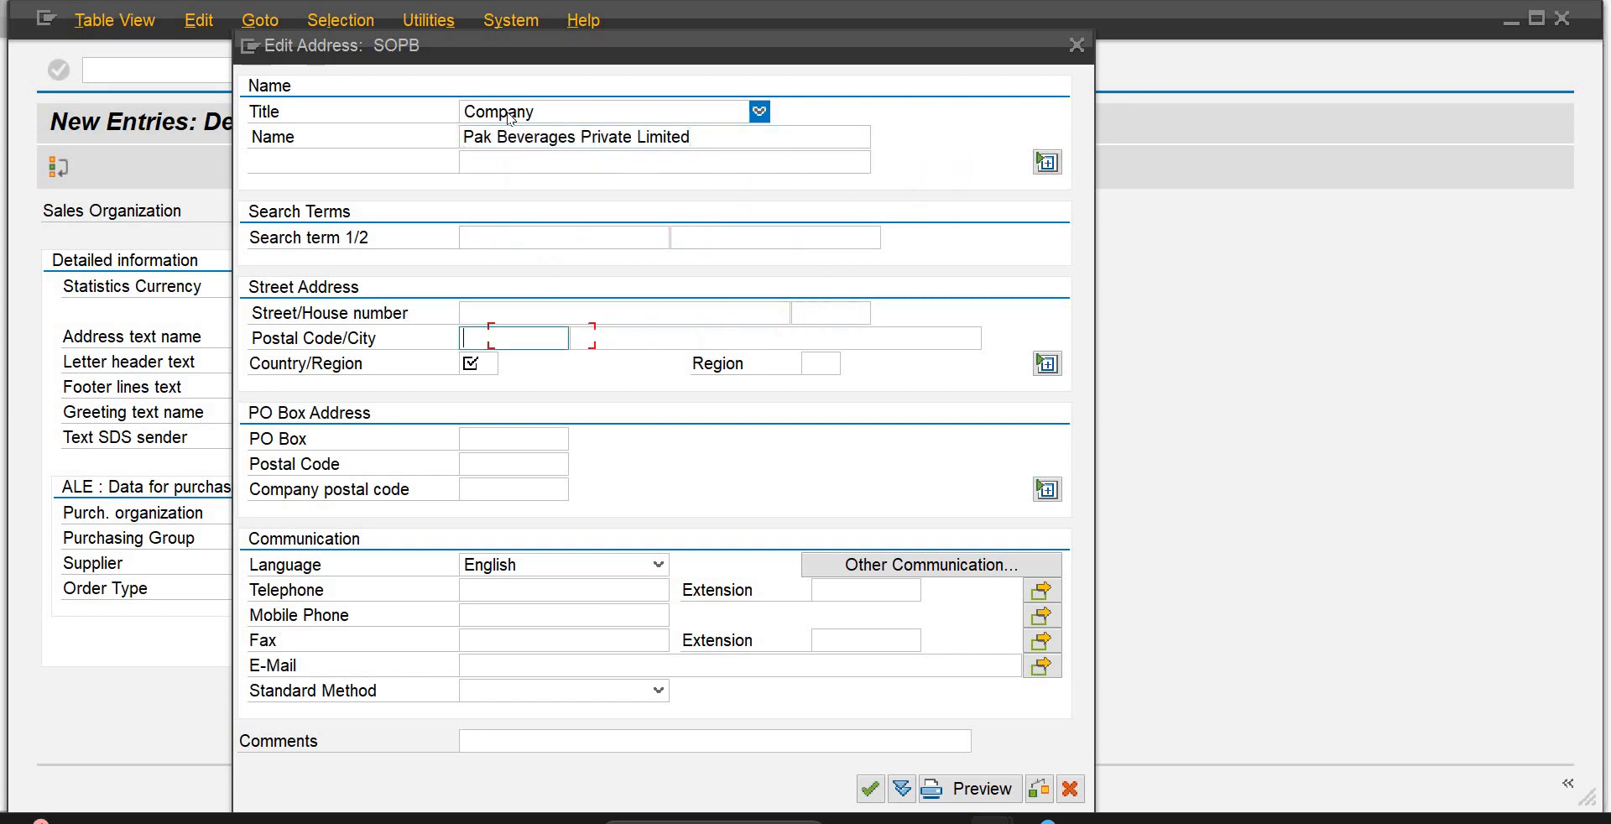
{"action": "type", "text": "pk"}
{"action": "key", "text": "Tab"}
{"action": "key", "text": "Tab"}
{"action": "key", "text": "Tab"}
{"action": "key", "text": "Tab"}
{"action": "key", "text": "Tab"}
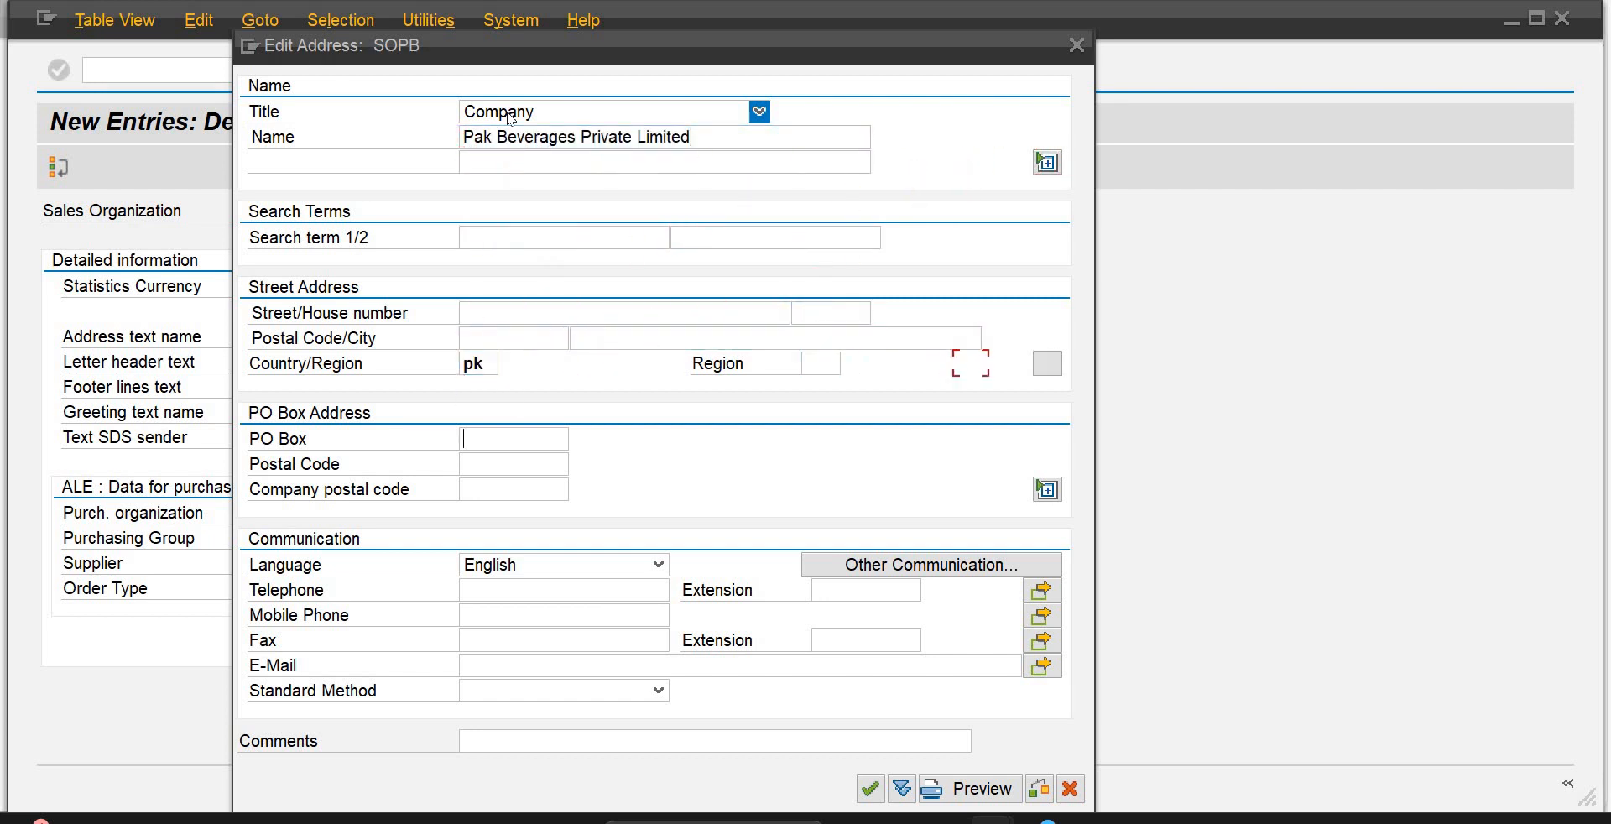
{"action": "key", "text": "Tab"}
{"action": "key", "text": "Return"}
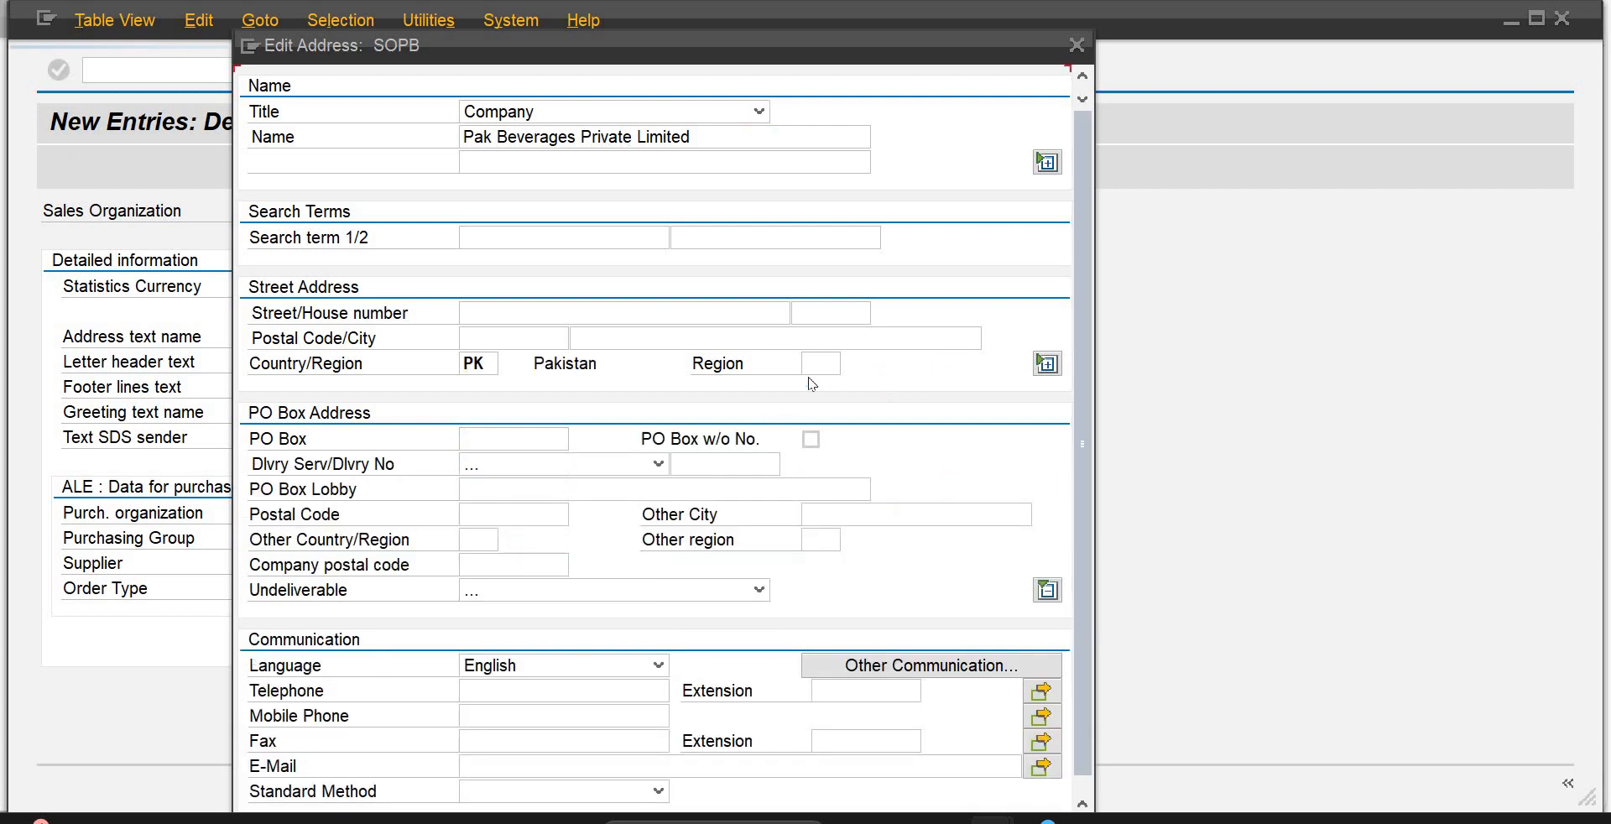
Step: Confirm the SOPB address and the customizing request to save the sales organization, and return to the IMG structure
{"action": "left_click_drag", "start_coordinate": [1081, 426], "coordinate": [1079, 453]}
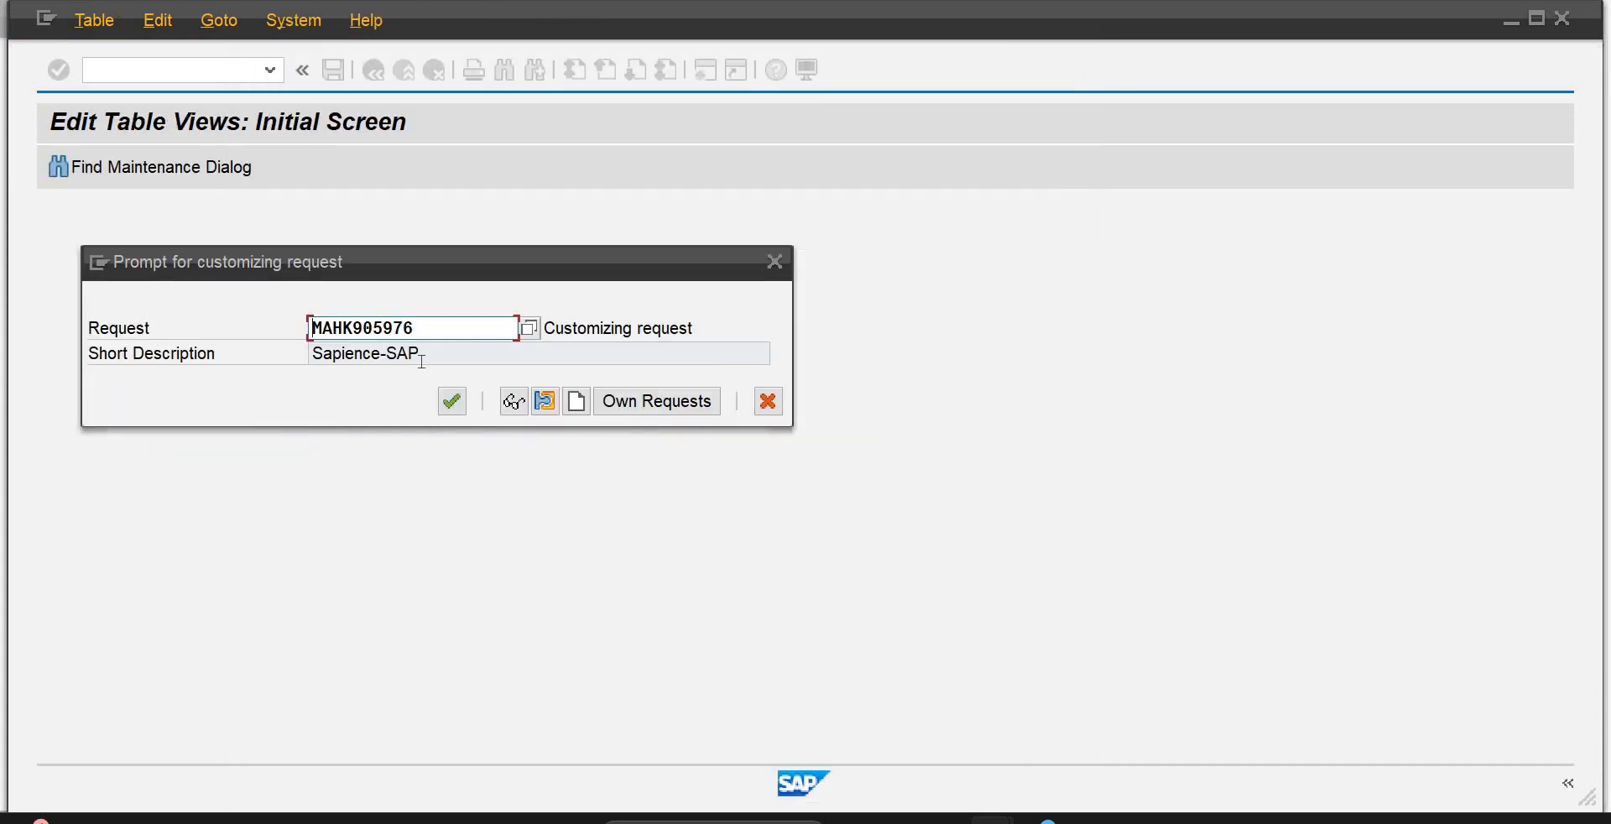
{"action": "left_click", "coordinate": [458, 401]}
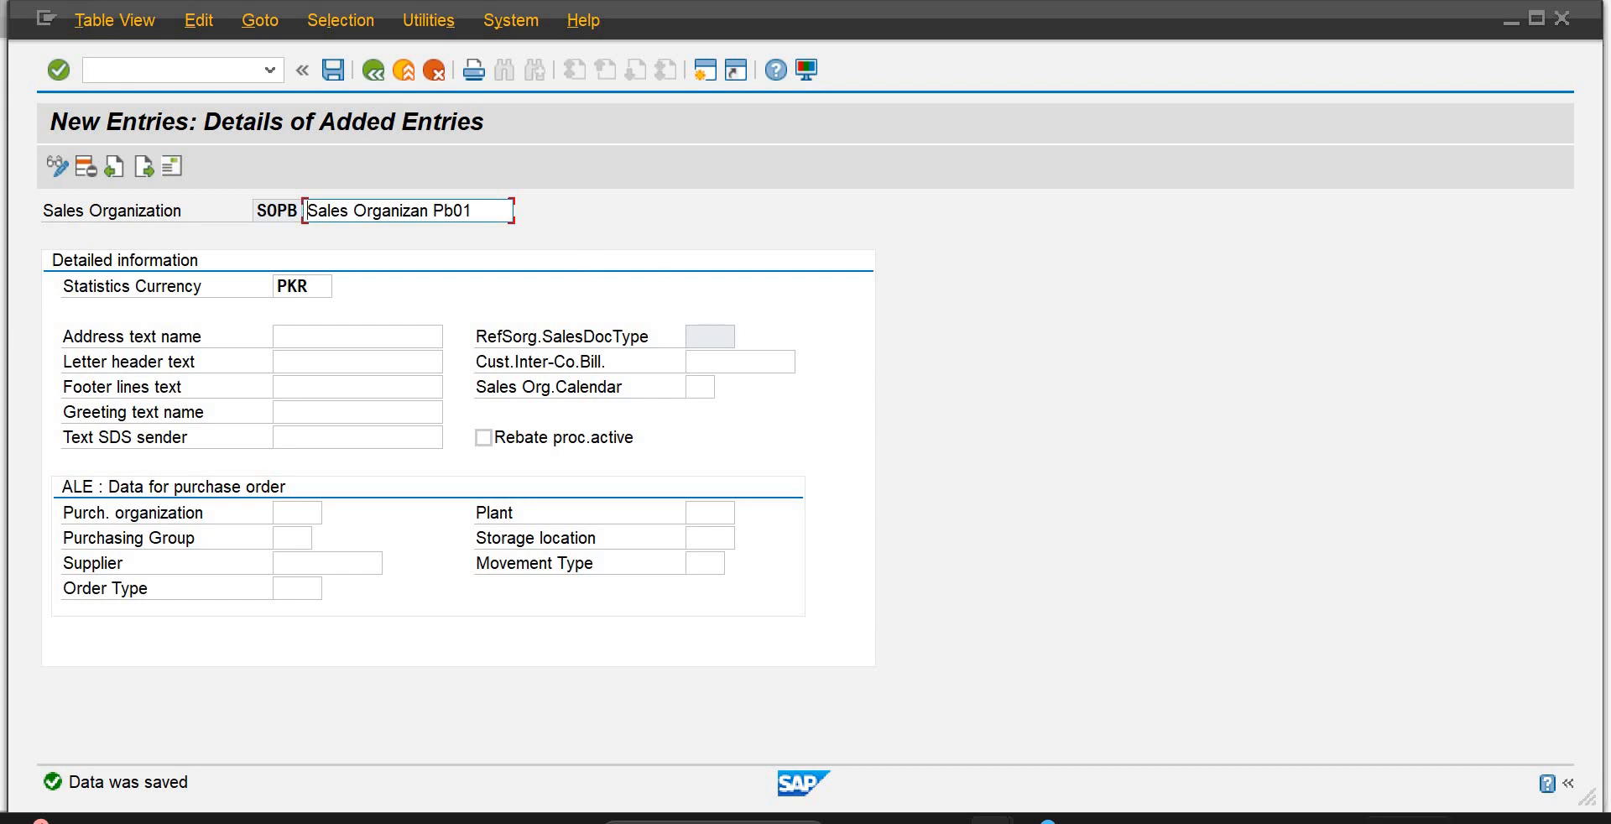
{"action": "left_click", "coordinate": [374, 71]}
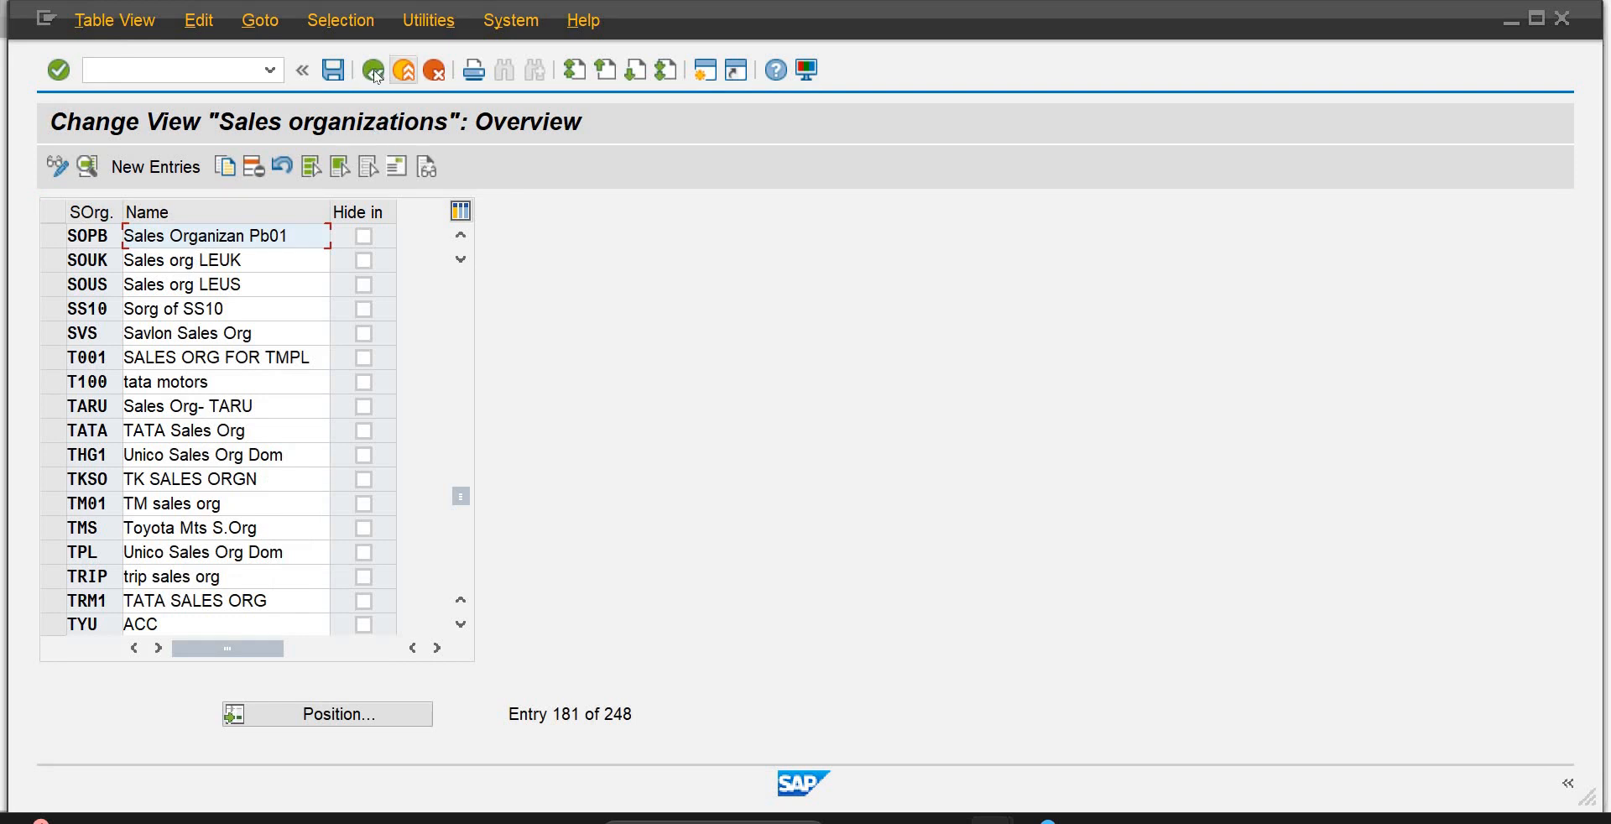
{"action": "left_click", "coordinate": [374, 72]}
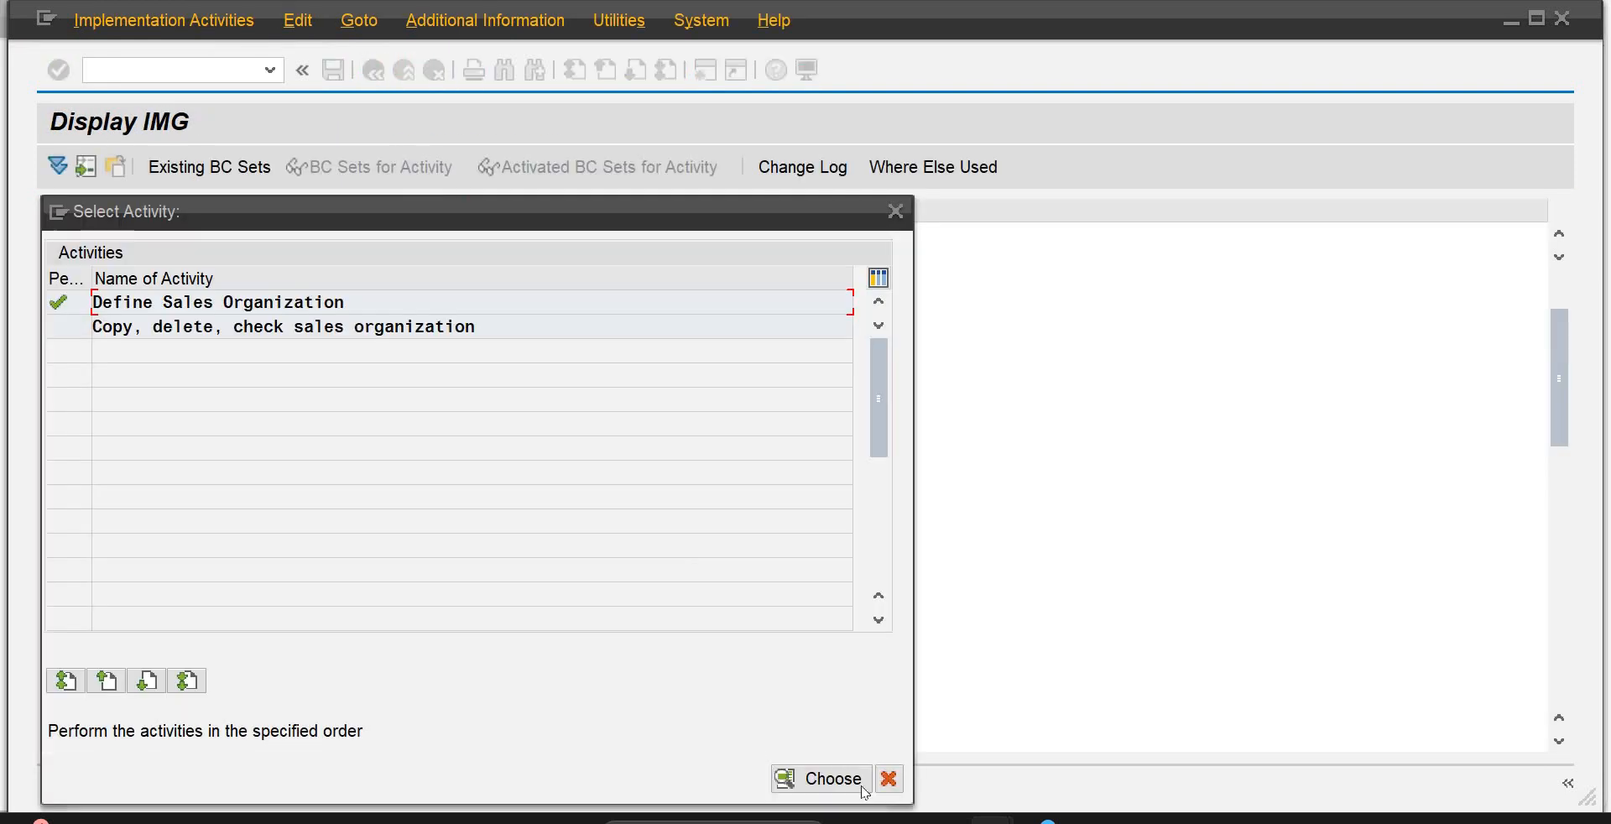
{"action": "left_click", "coordinate": [890, 778]}
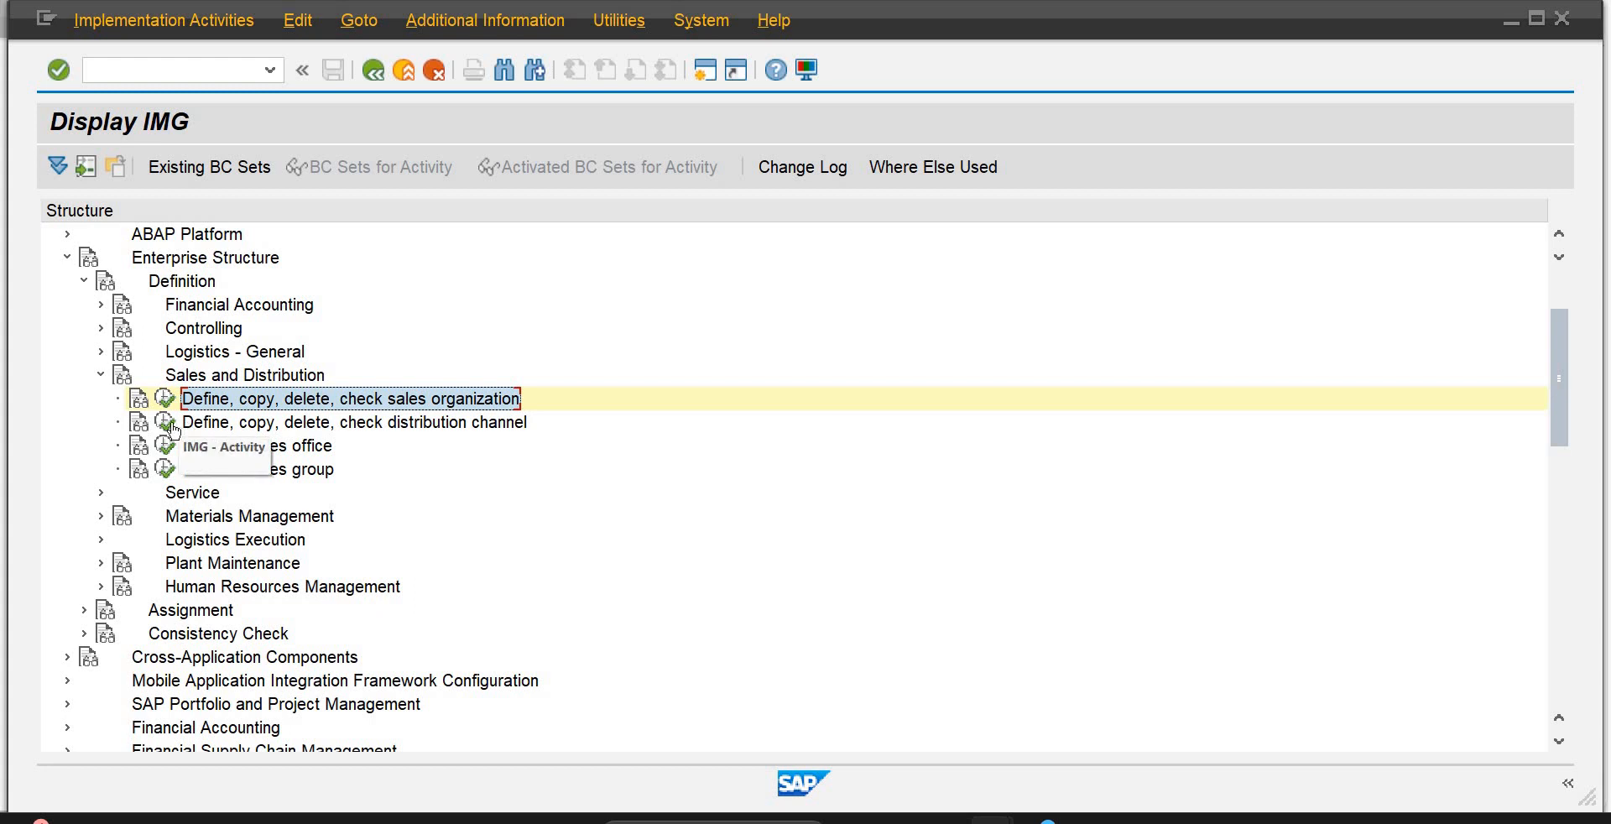
Step: Open the Define distribution channel activity under Sales and Distribution and start new entries
{"action": "left_click", "coordinate": [170, 426]}
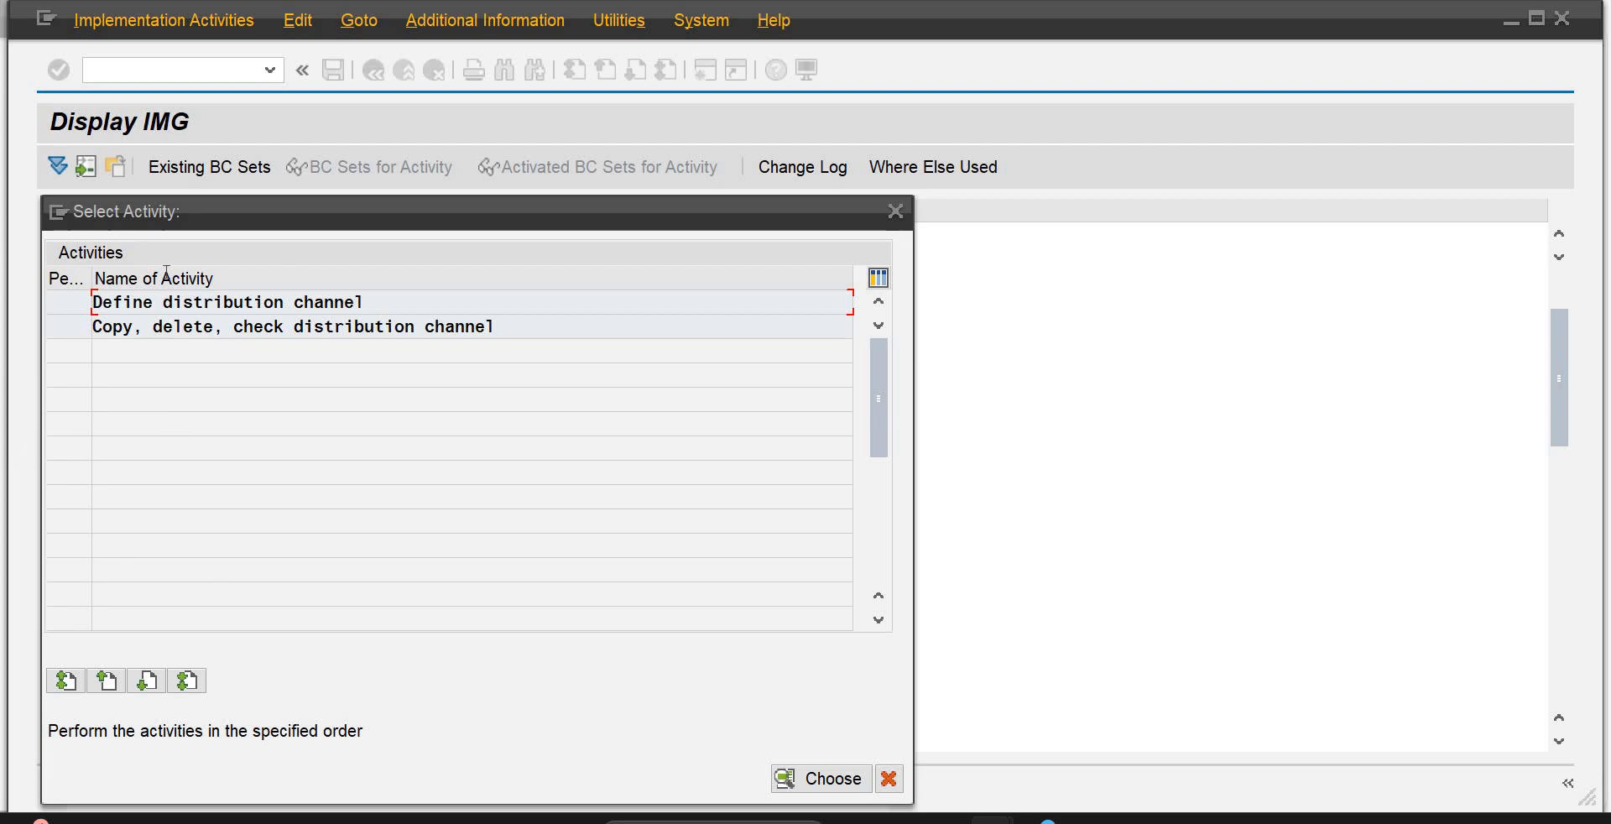
{"action": "double_click", "coordinate": [273, 304]}
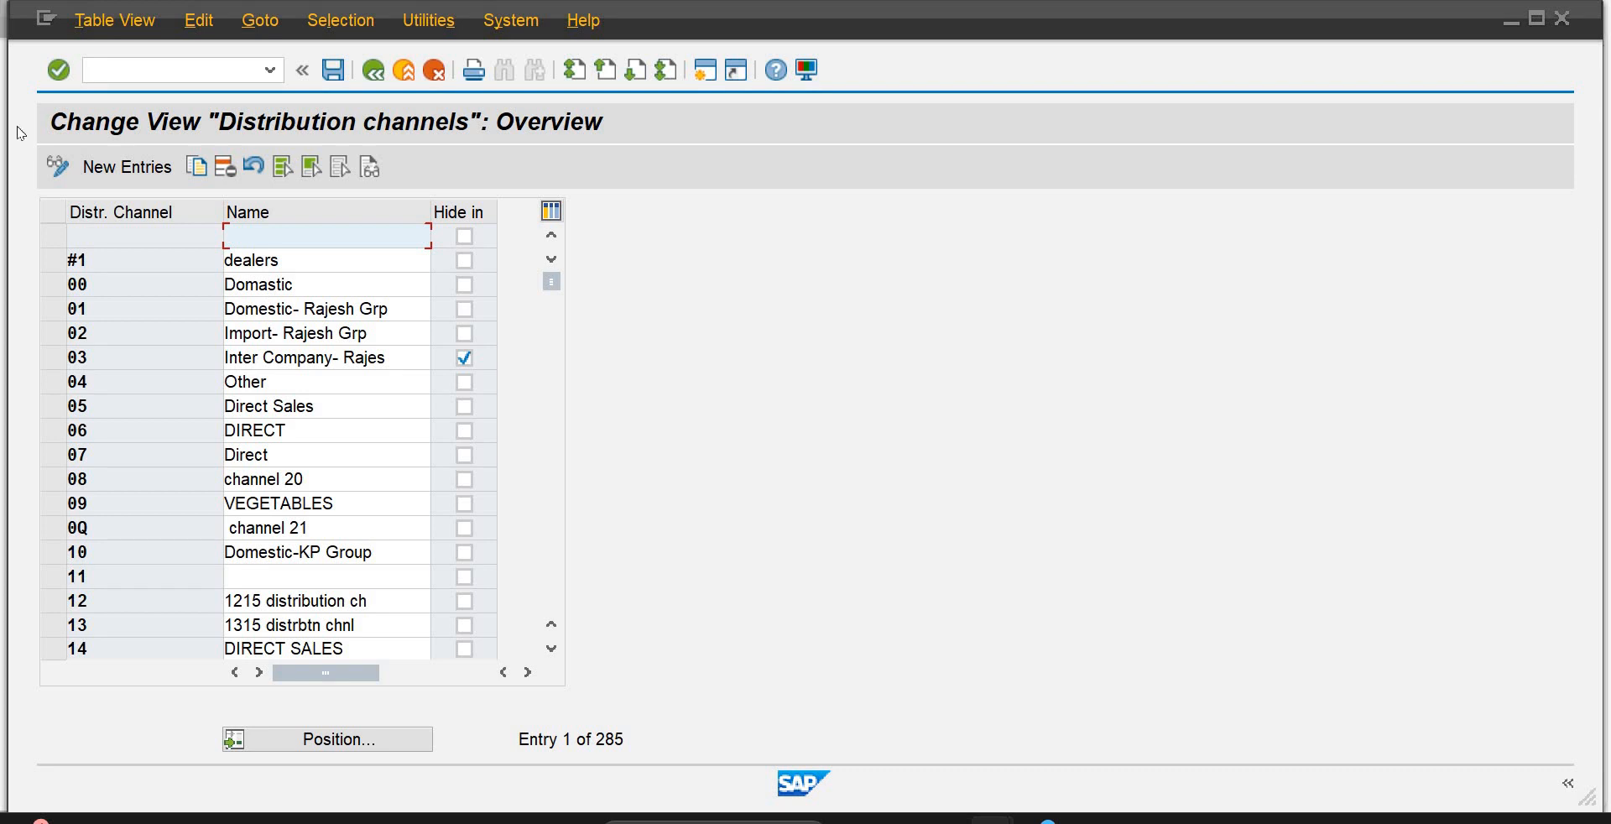
{"action": "left_click", "coordinate": [118, 164]}
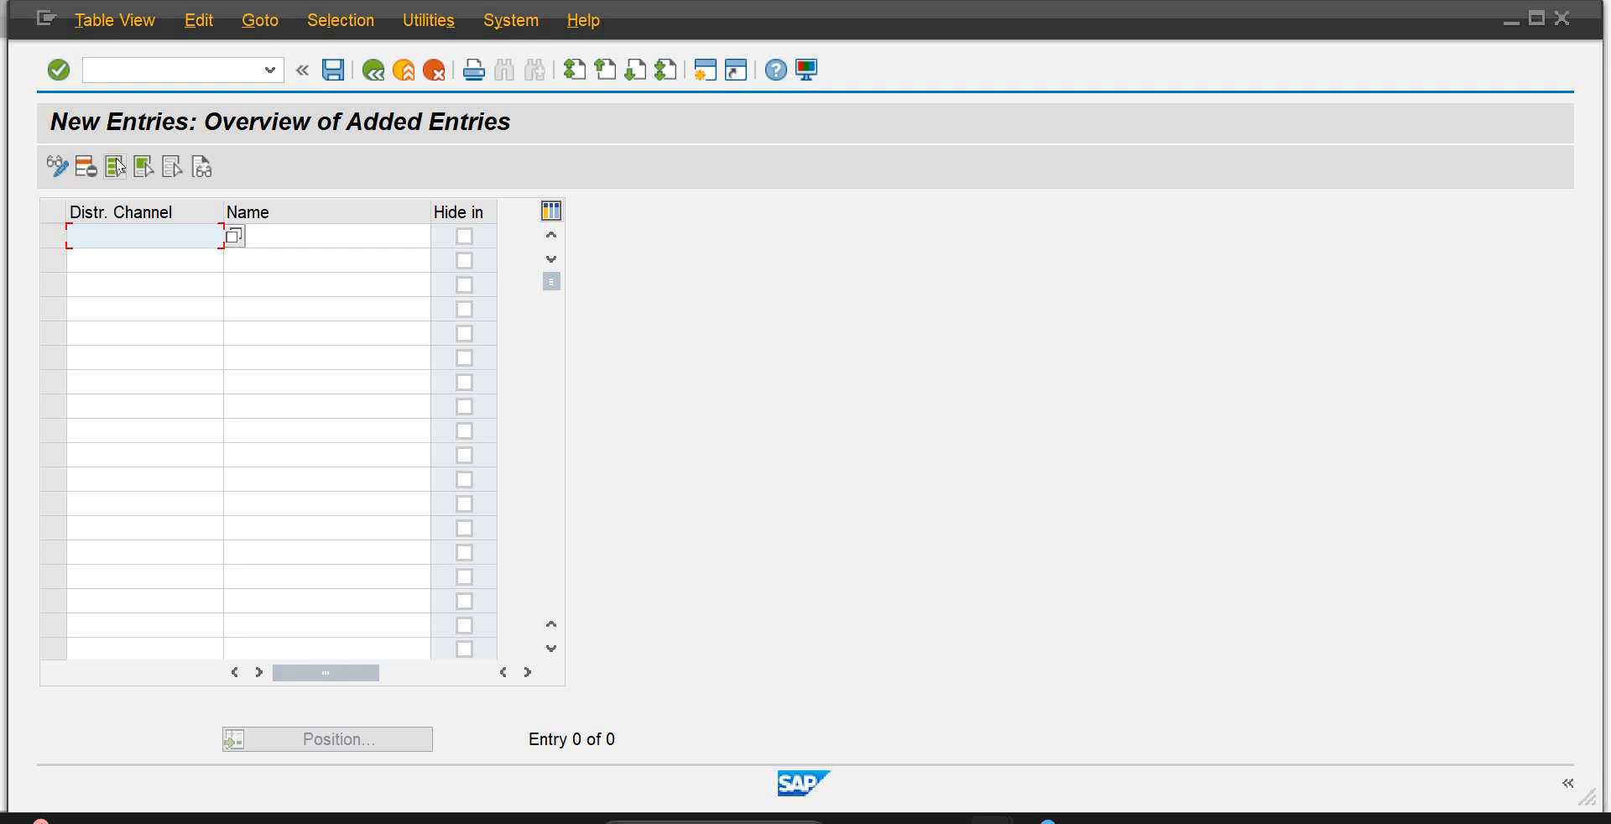
Step: Enter distribution channel ld with the name Lahore Dis PB01
{"action": "type", "text": "1c"}
{"action": "key", "text": "BackSpace"}
{"action": "type", "text": "d"}
{"action": "key", "text": "Tab"}
{"action": "type", "text": "Lahore Dis"}
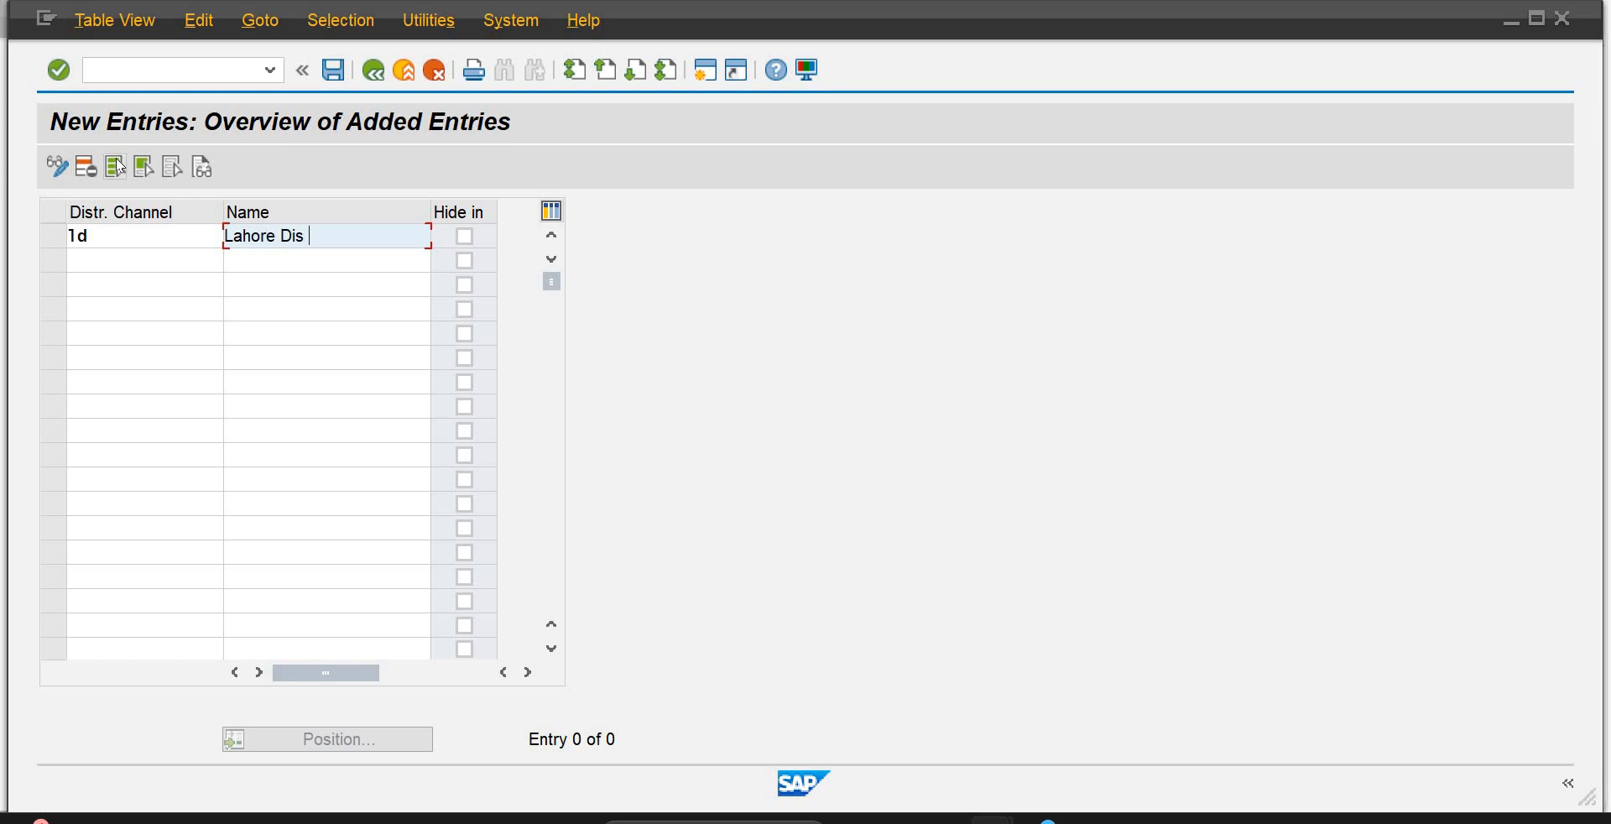
{"action": "type", "text": " PB01"}
{"action": "key", "text": "Tab"}
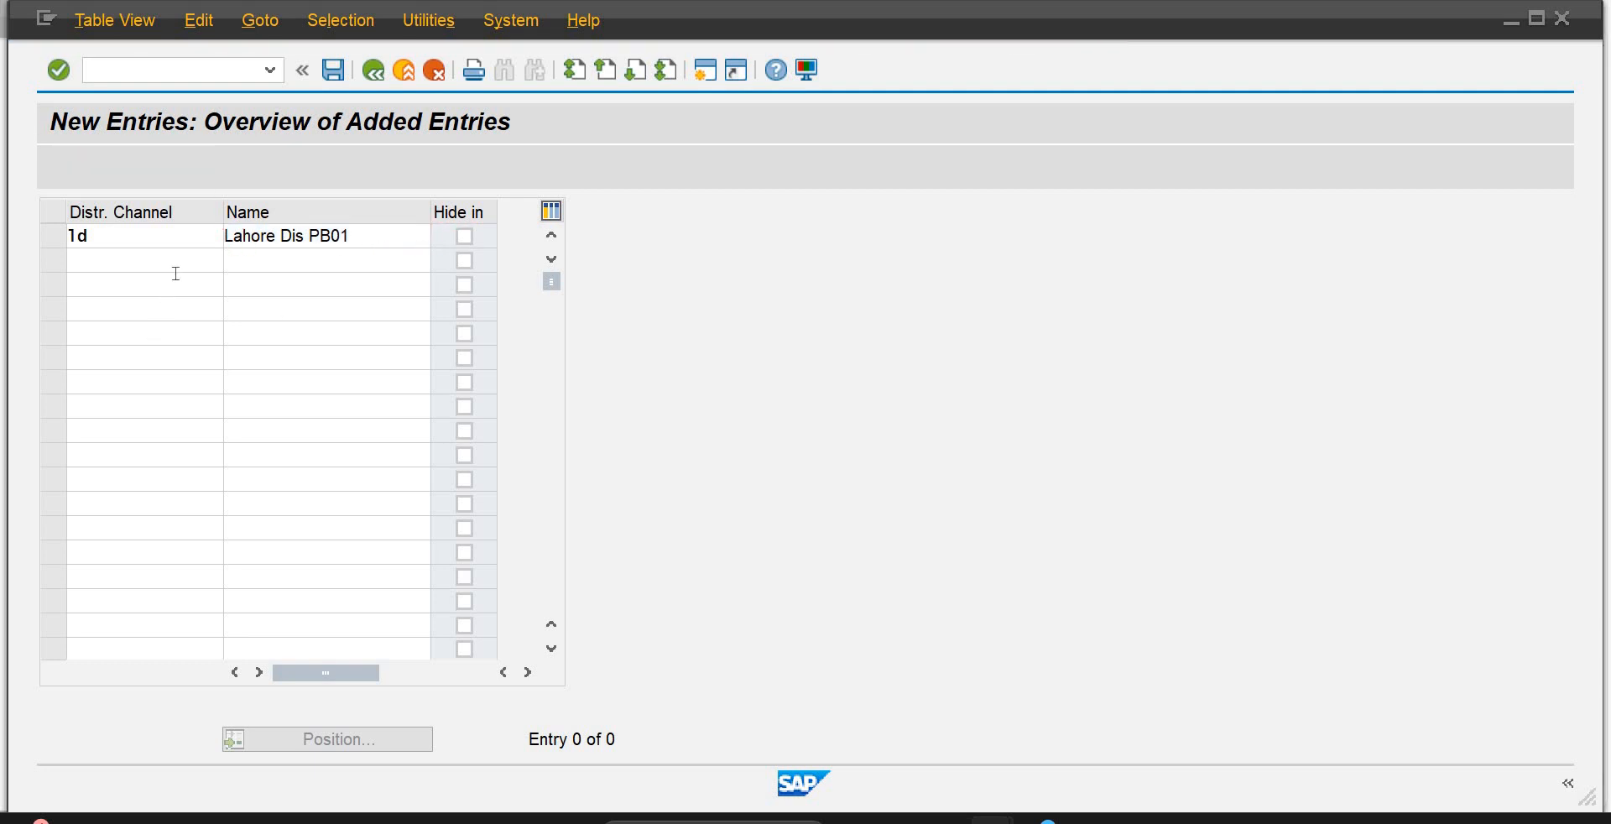
{"action": "key", "text": "Return"}
Step: Add distribution channel KD named Karachi Dist PB01 and correct the LD channel's name to Lahore Dist PB01
{"action": "type", "text": "KD"}
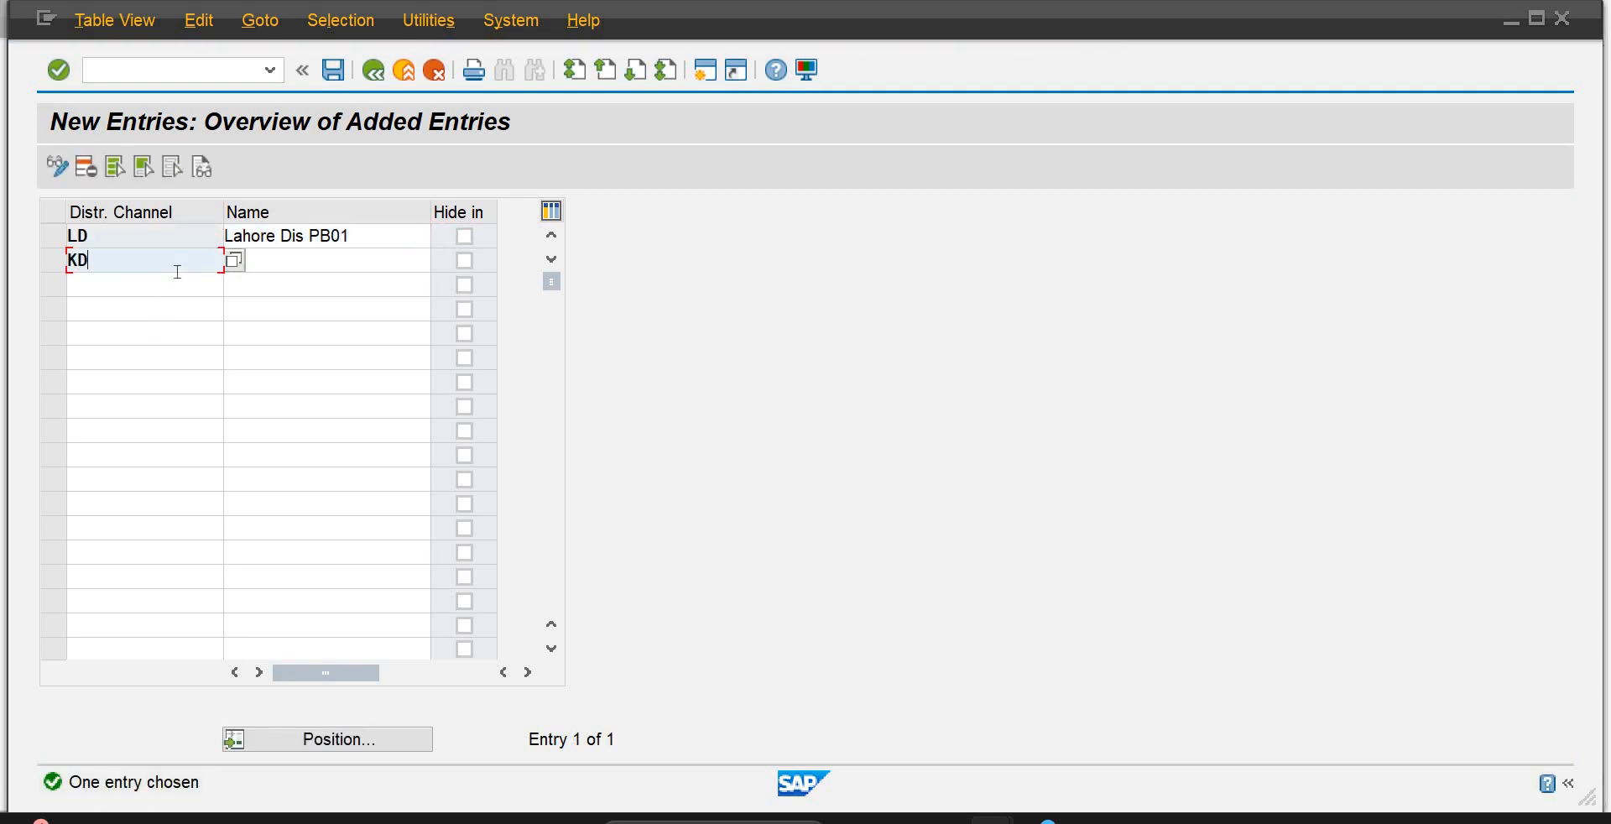
{"action": "key", "text": "Tab"}
{"action": "type", "text": "Karachi Dist"}
{"action": "left_click", "coordinate": [307, 237]}
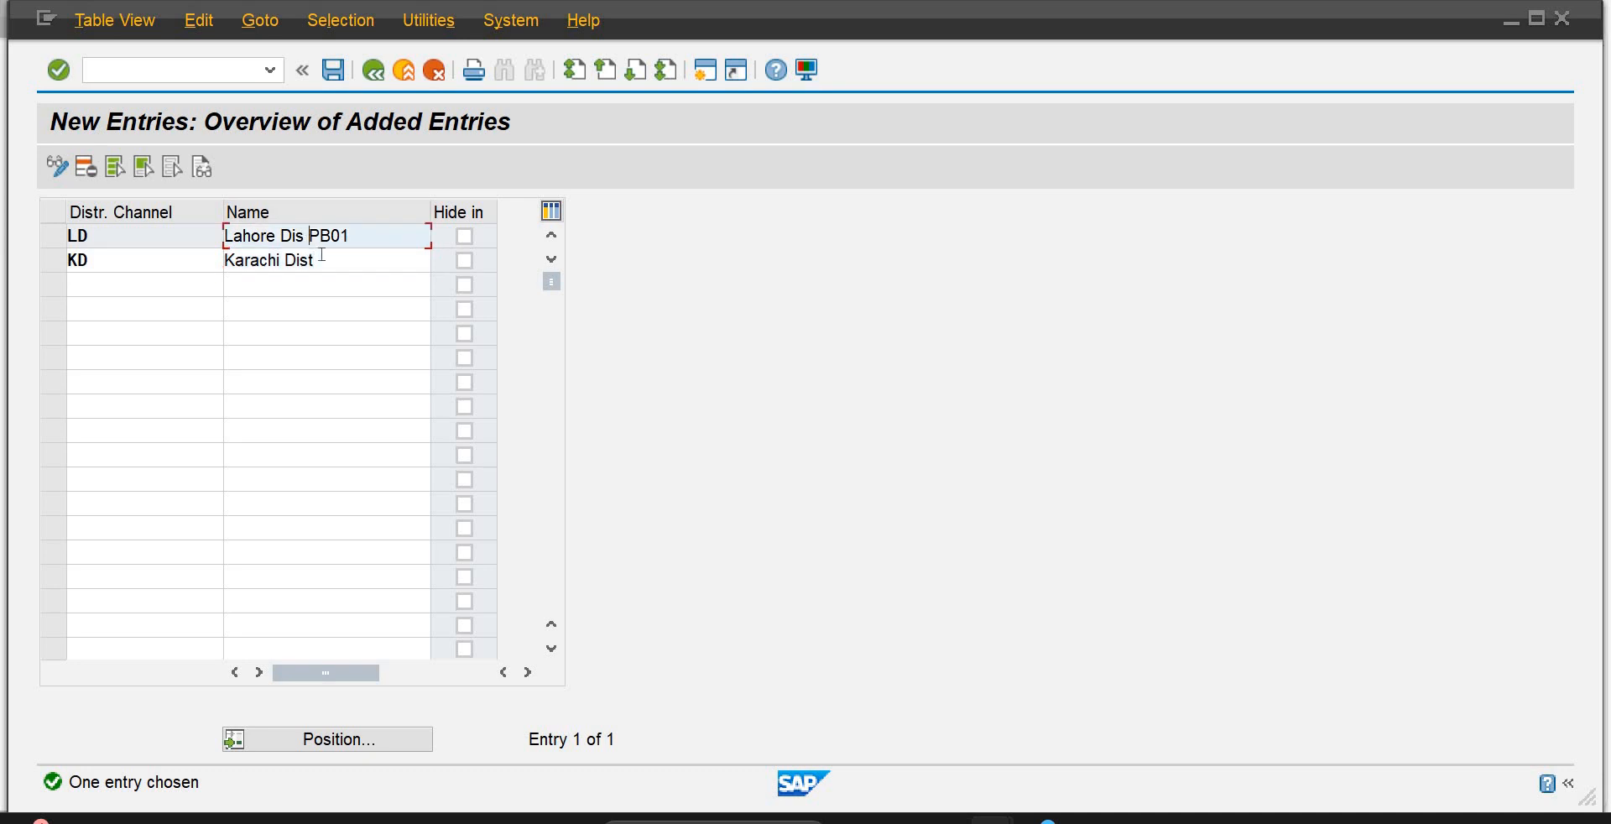
{"action": "type", "text": "t P"}
{"action": "key", "text": "Tab"}
{"action": "left_click", "coordinate": [324, 256]}
{"action": "type", "text": "PB01"}
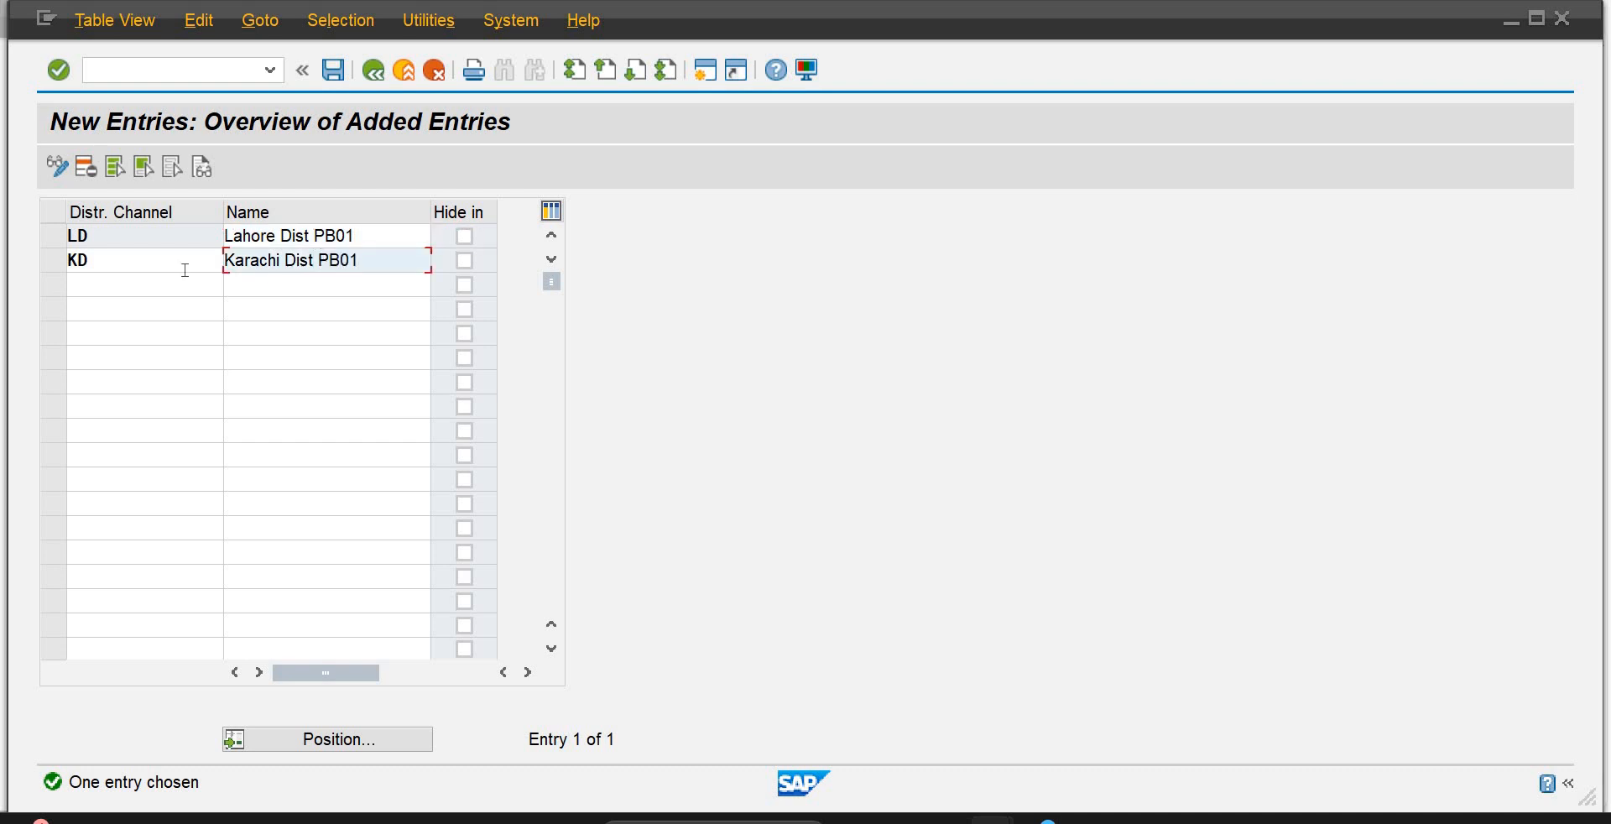
Step: Add a third distribution channel with code pd and the name Peshawar PB01
{"action": "left_click", "coordinate": [167, 283]}
{"action": "type", "text": "pd"}
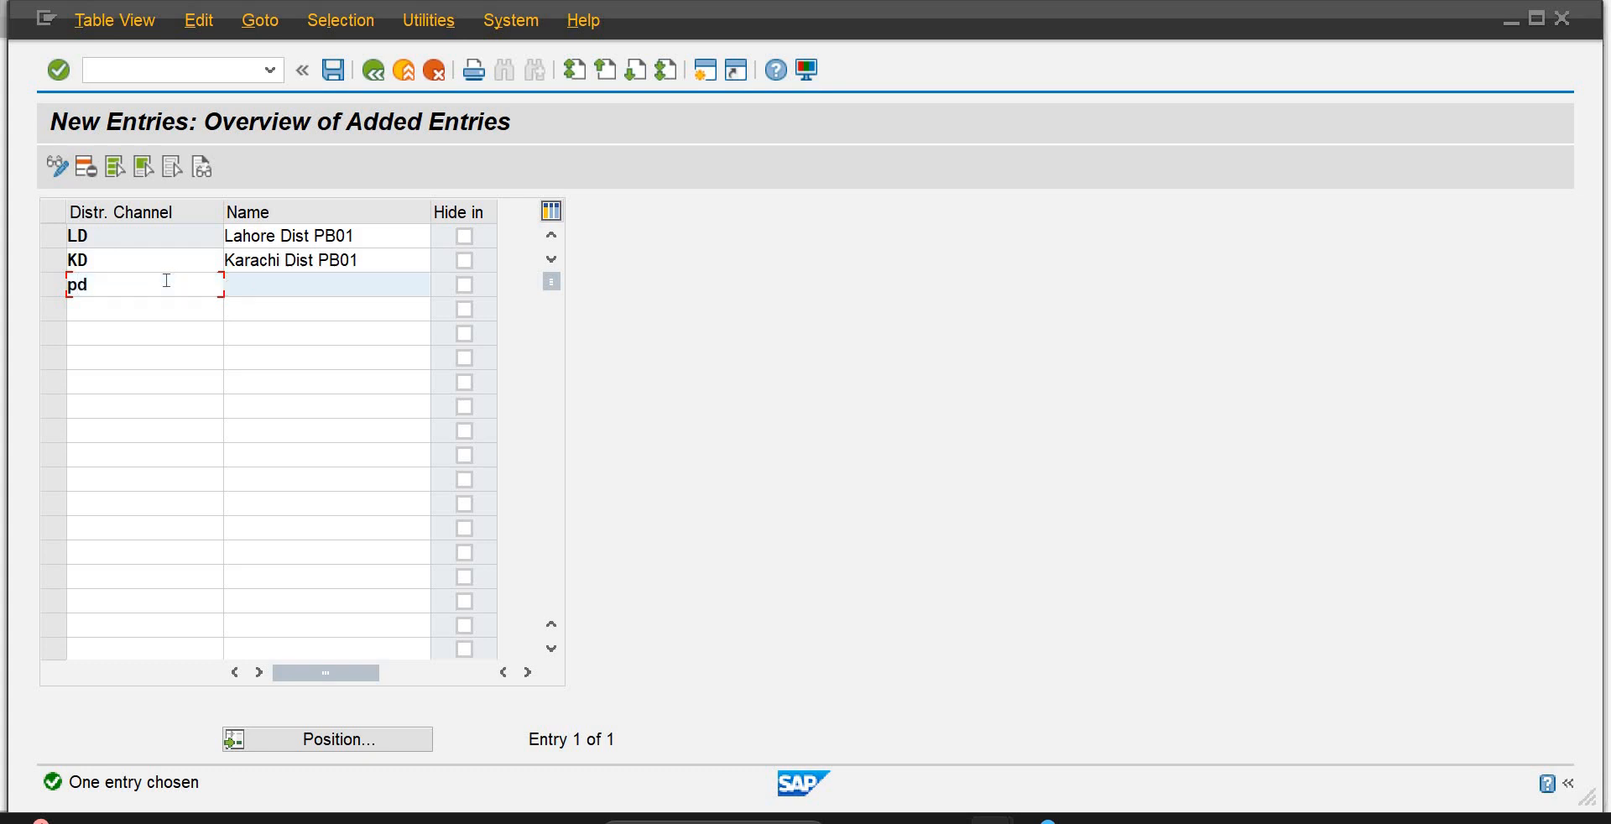
{"action": "key", "text": "Tab"}
{"action": "type", "text": "Peshawar PB01"}
{"action": "key", "text": "Tab"}
{"action": "key", "text": "Tab"}
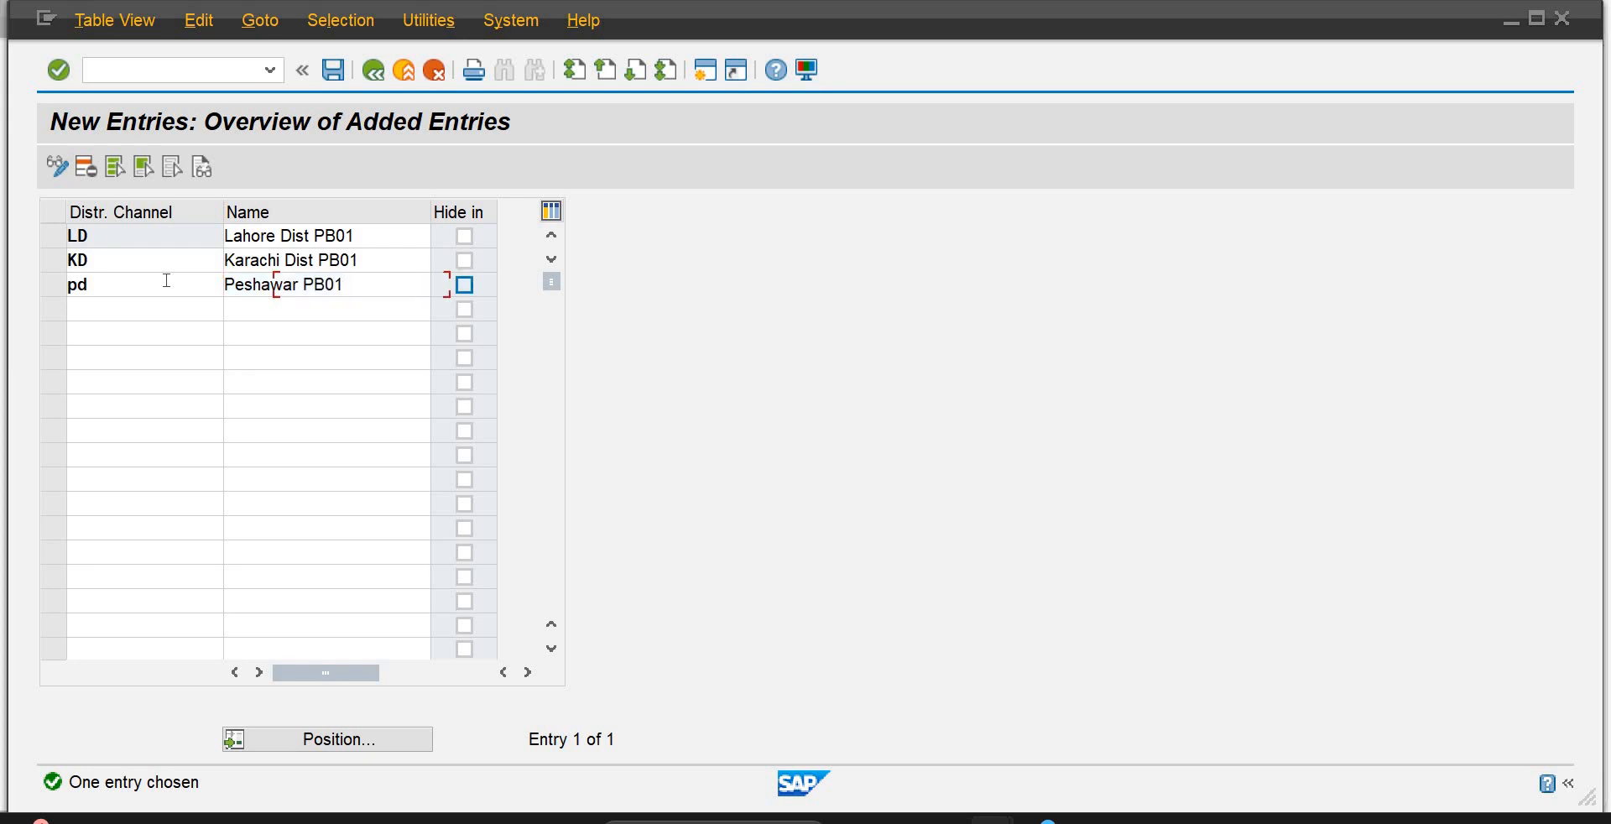
Step: Add a fourth distribution channel with code Qd and the name Quetta PB01
{"action": "type", "text": "Qd"}
{"action": "key", "text": "Tab"}
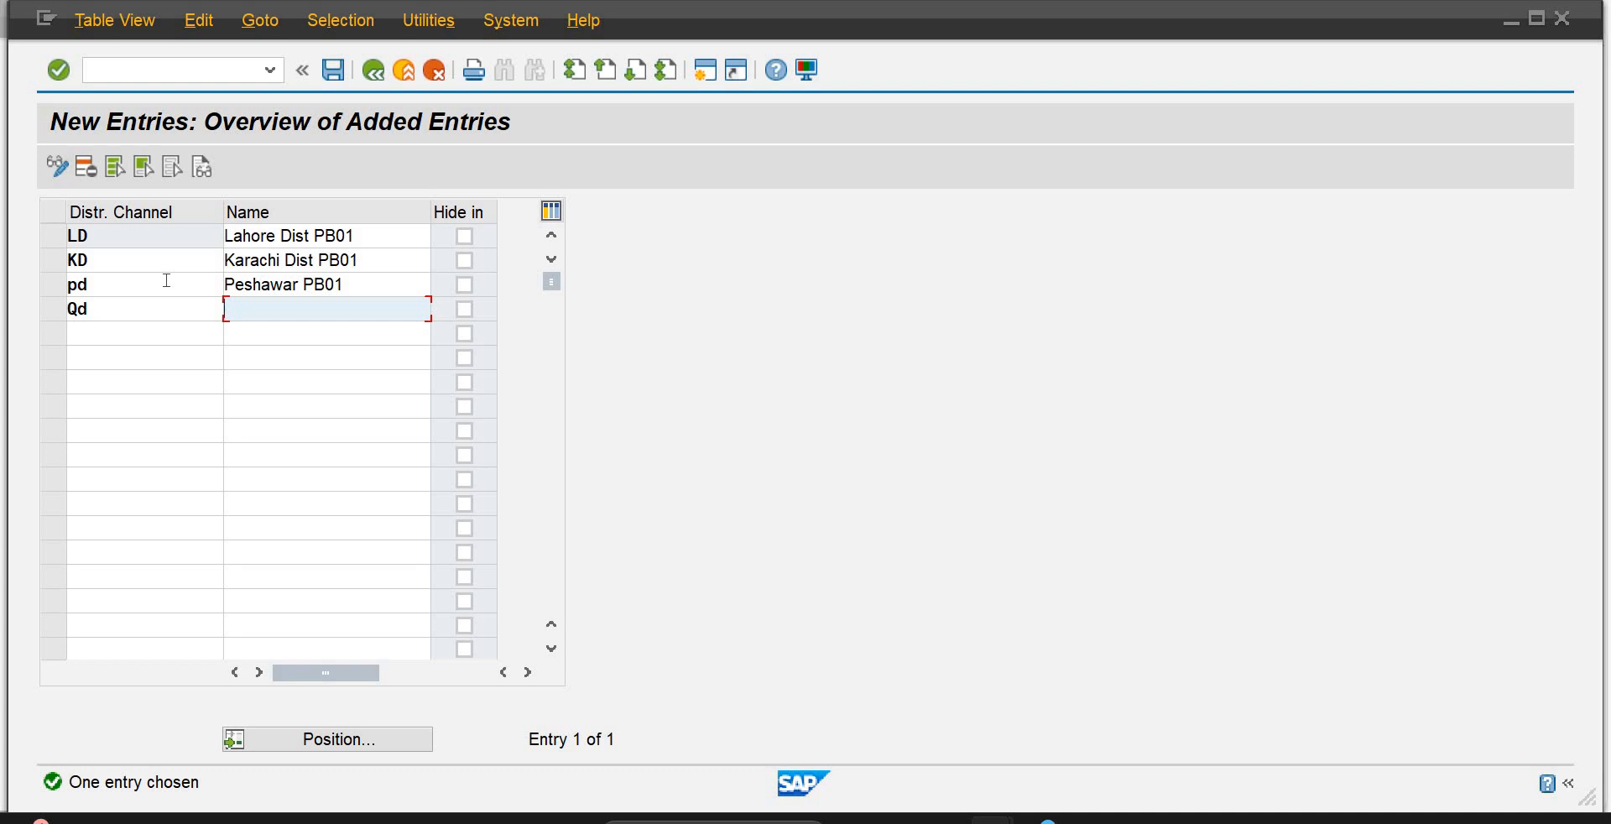
{"action": "type", "text": "Quetta PB01"}
{"action": "key", "text": "Return"}
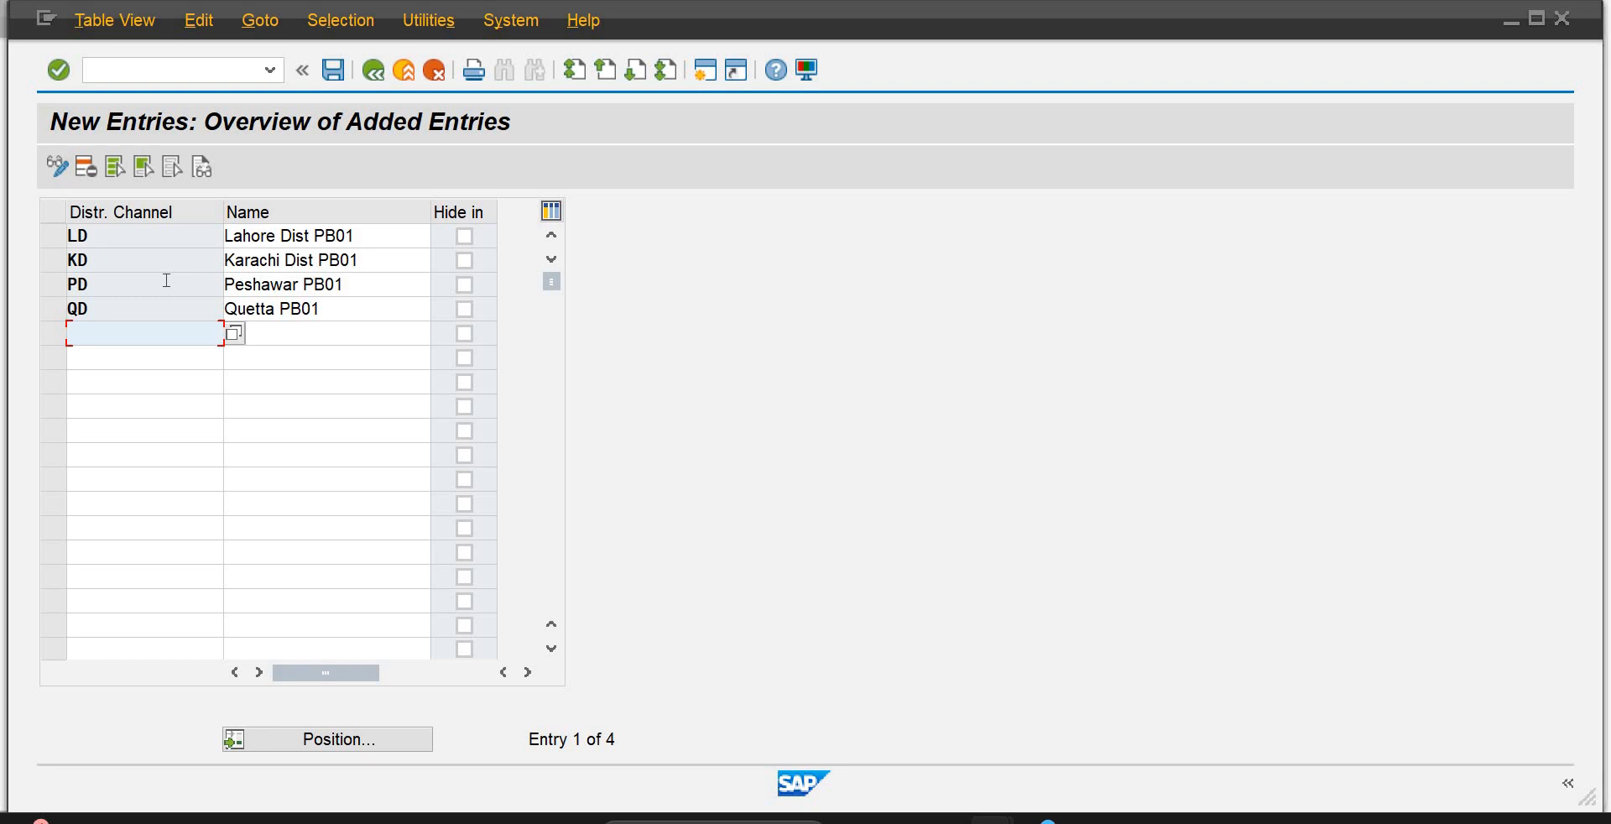
Step: Save the new distribution channels under the proposed customizing request and return to the IMG structure
{"action": "left_click", "coordinate": [326, 74]}
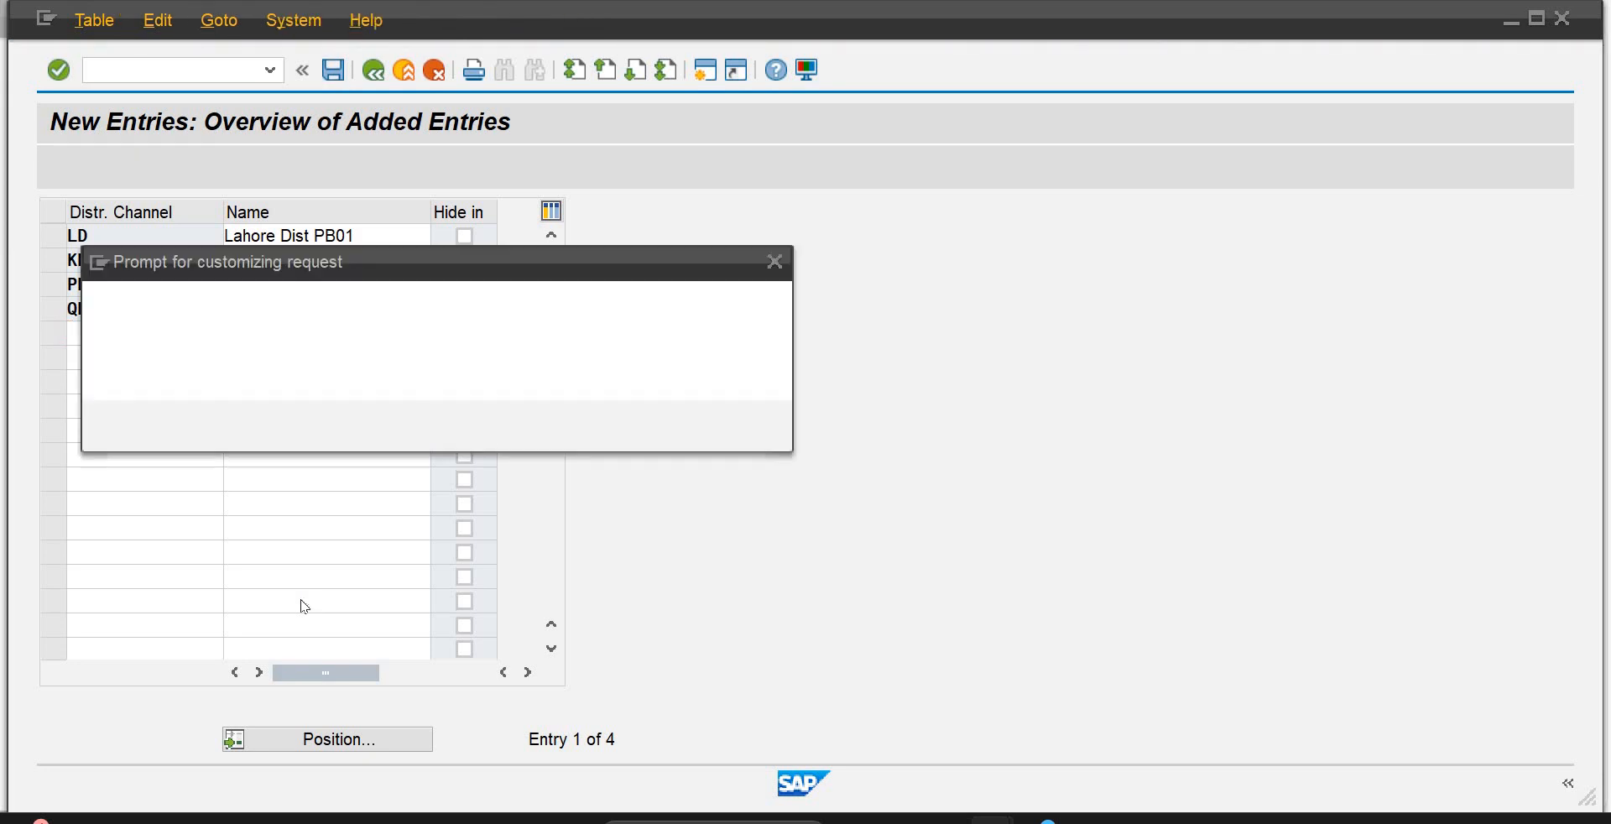
{"action": "left_click", "coordinate": [453, 426]}
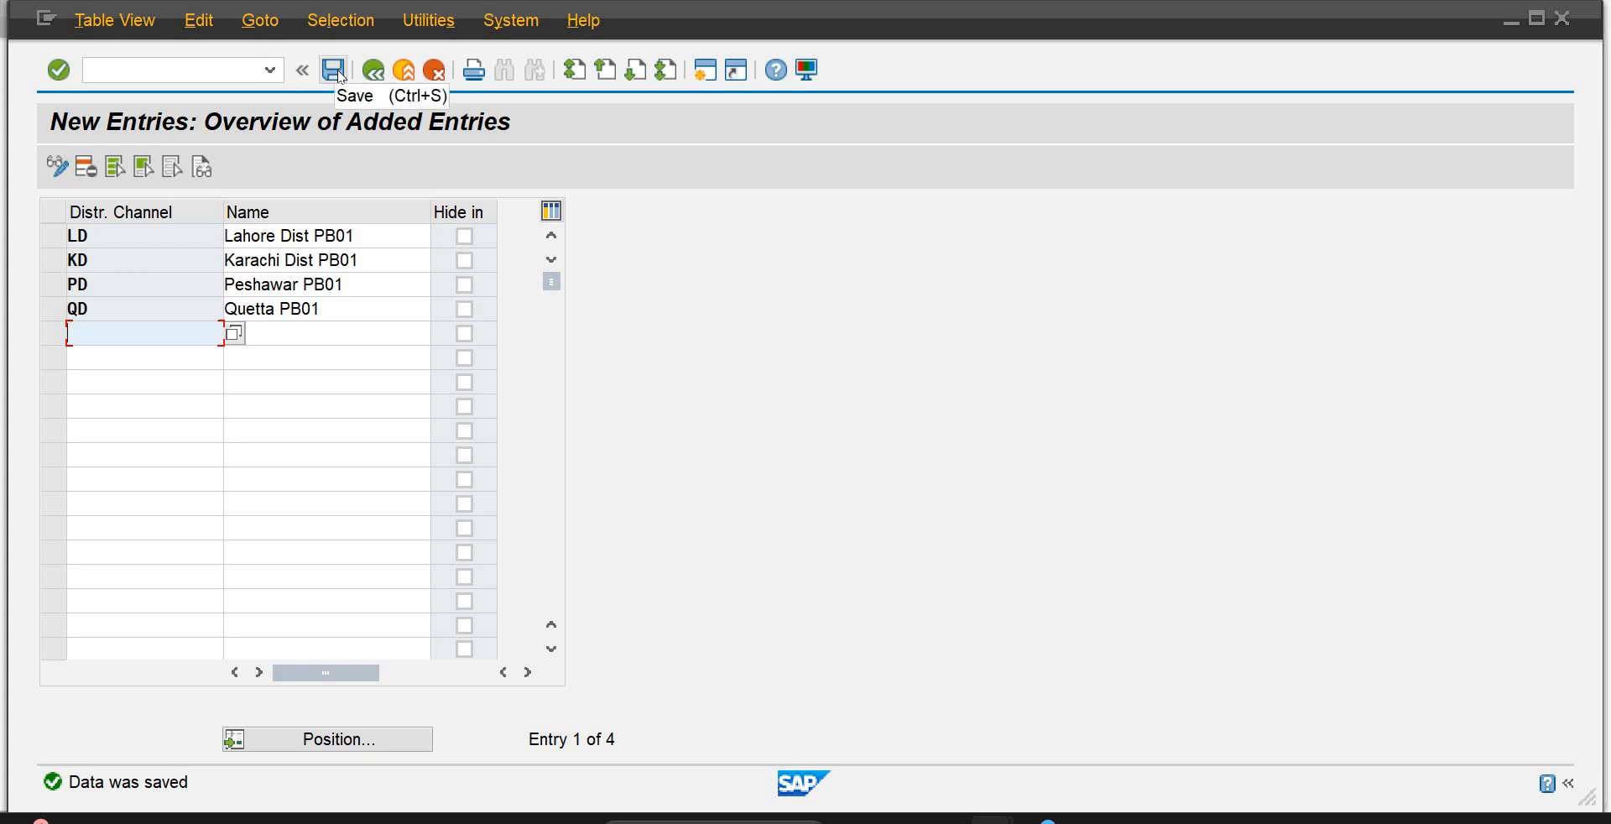
{"action": "key", "text": "ctrl+s"}
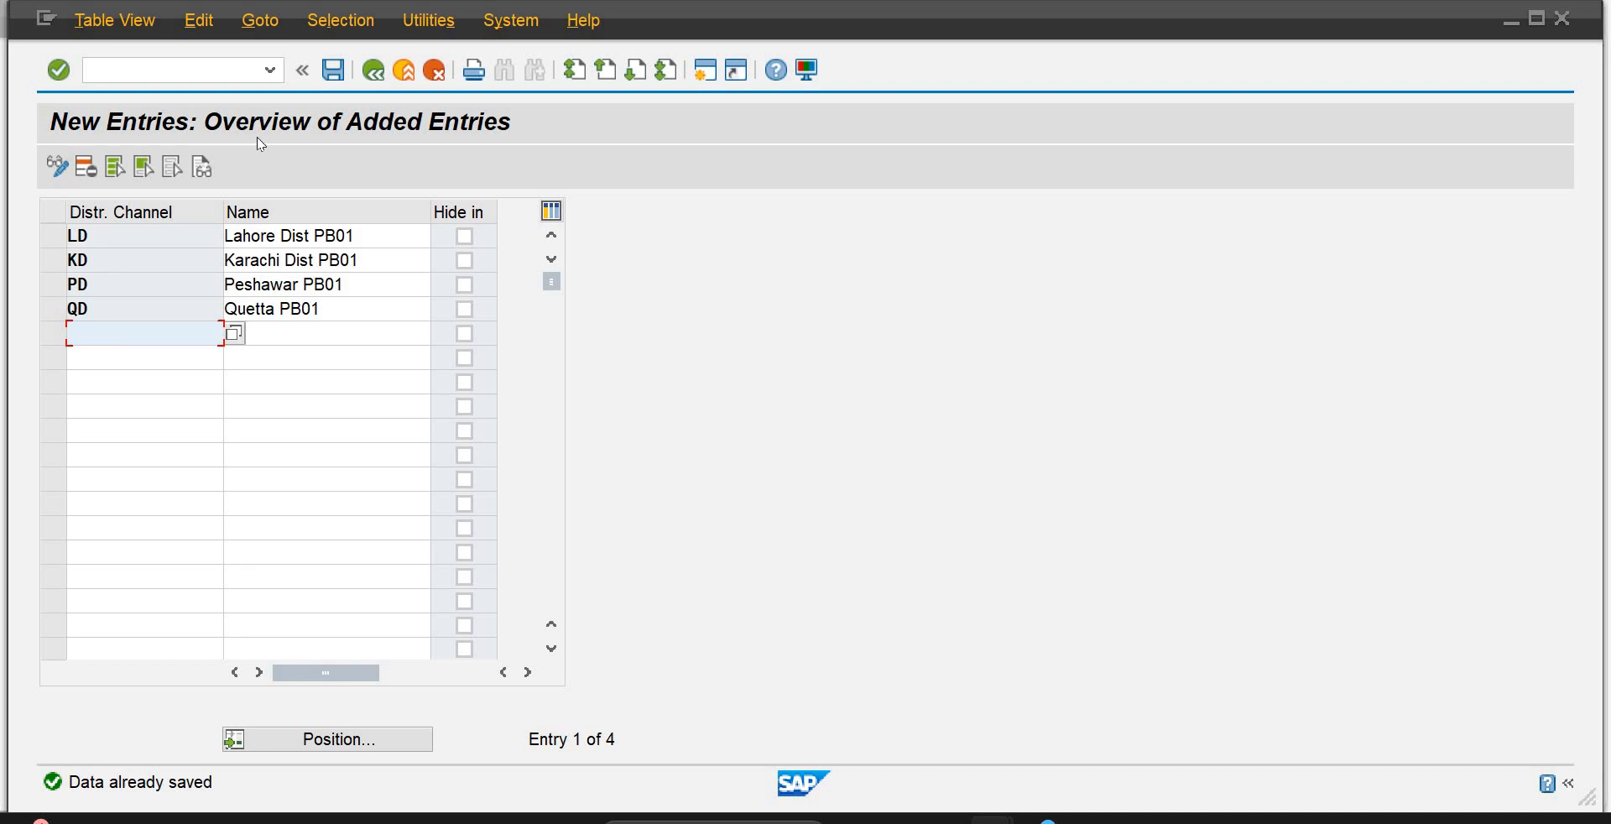
{"action": "left_click", "coordinate": [378, 72]}
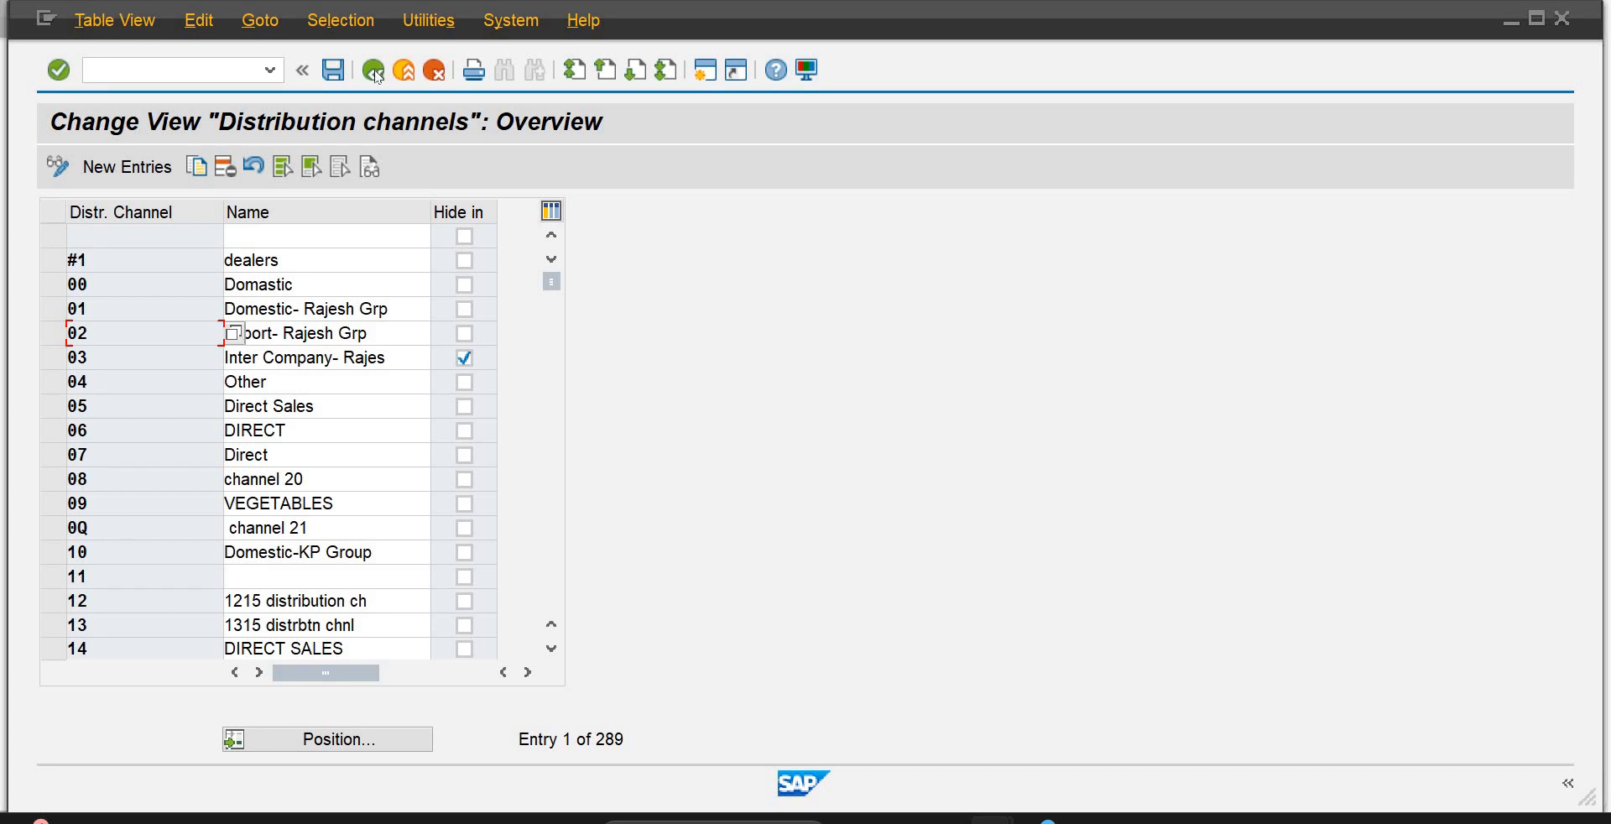
{"action": "left_click", "coordinate": [374, 75]}
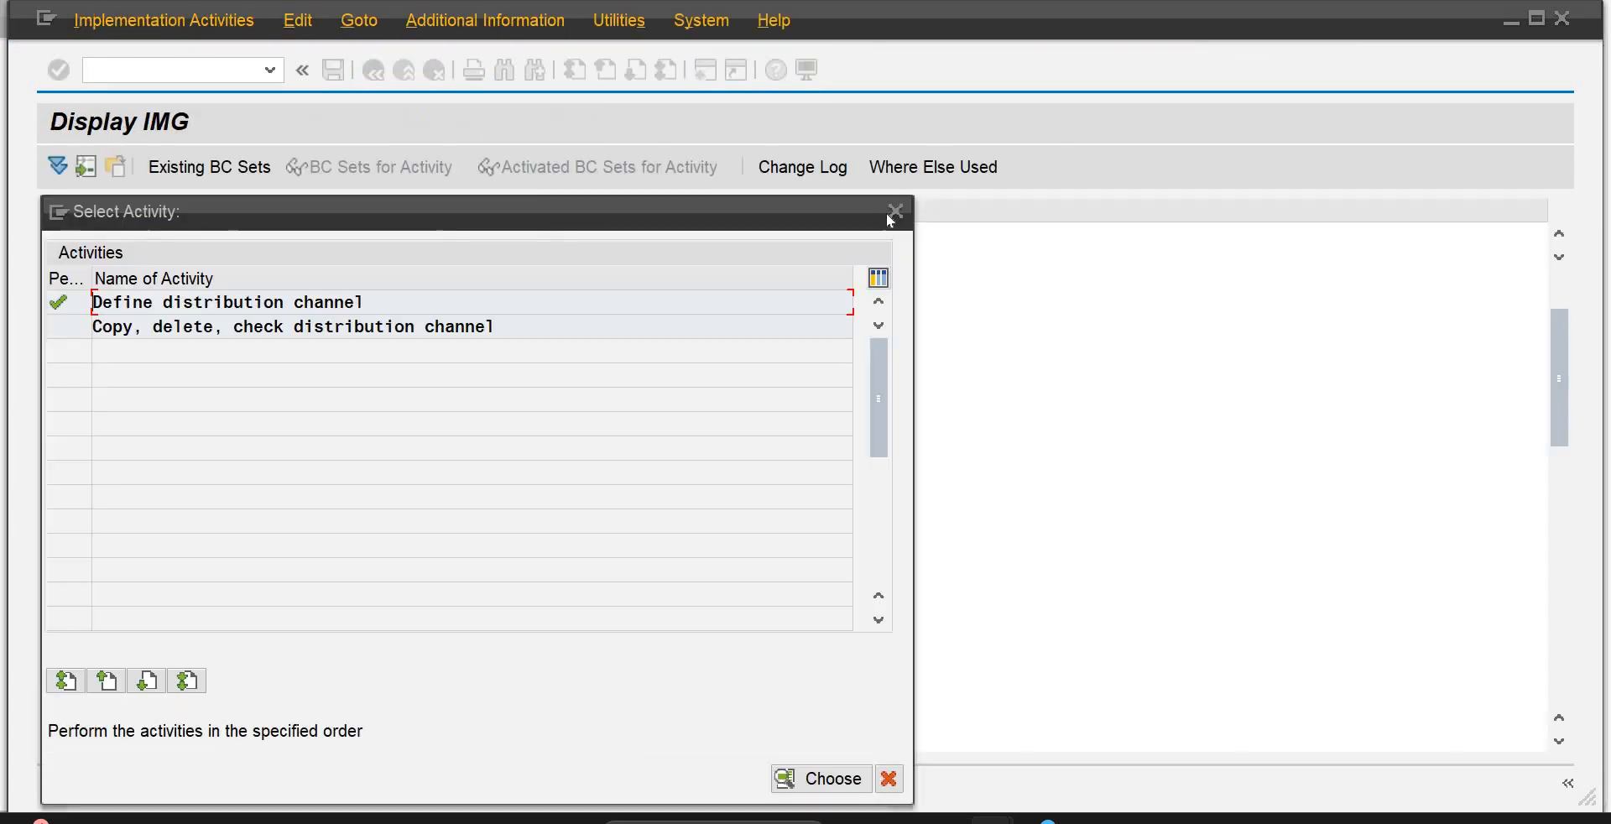
{"action": "double_click", "coordinate": [705, 302]}
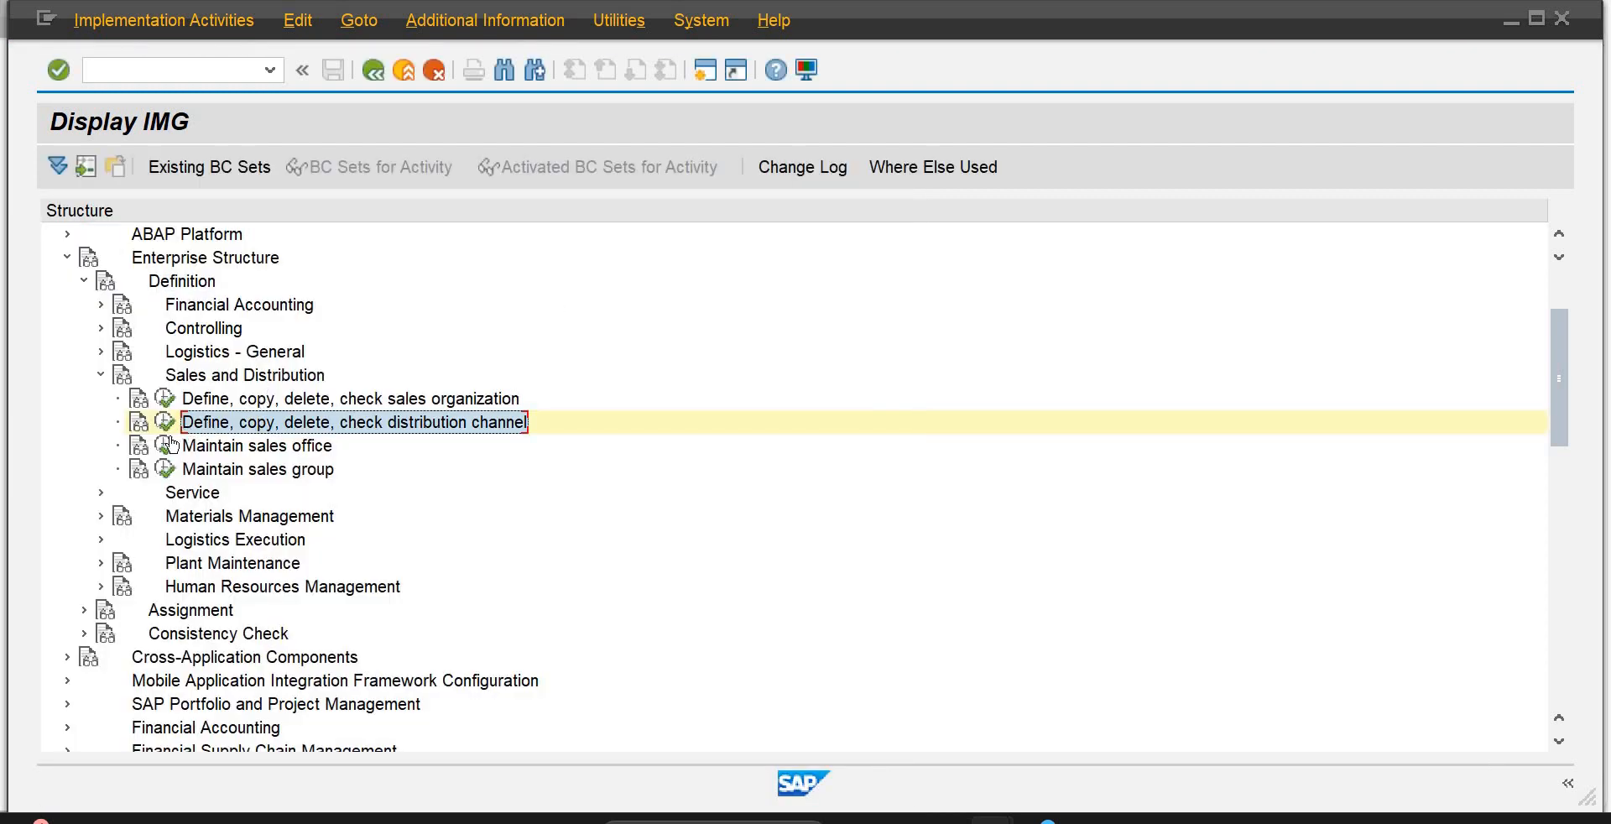
Step: In Maintain sales office, add a new entry with code sofp and the description Sales Office GB-Pb01
{"action": "left_click", "coordinate": [167, 446]}
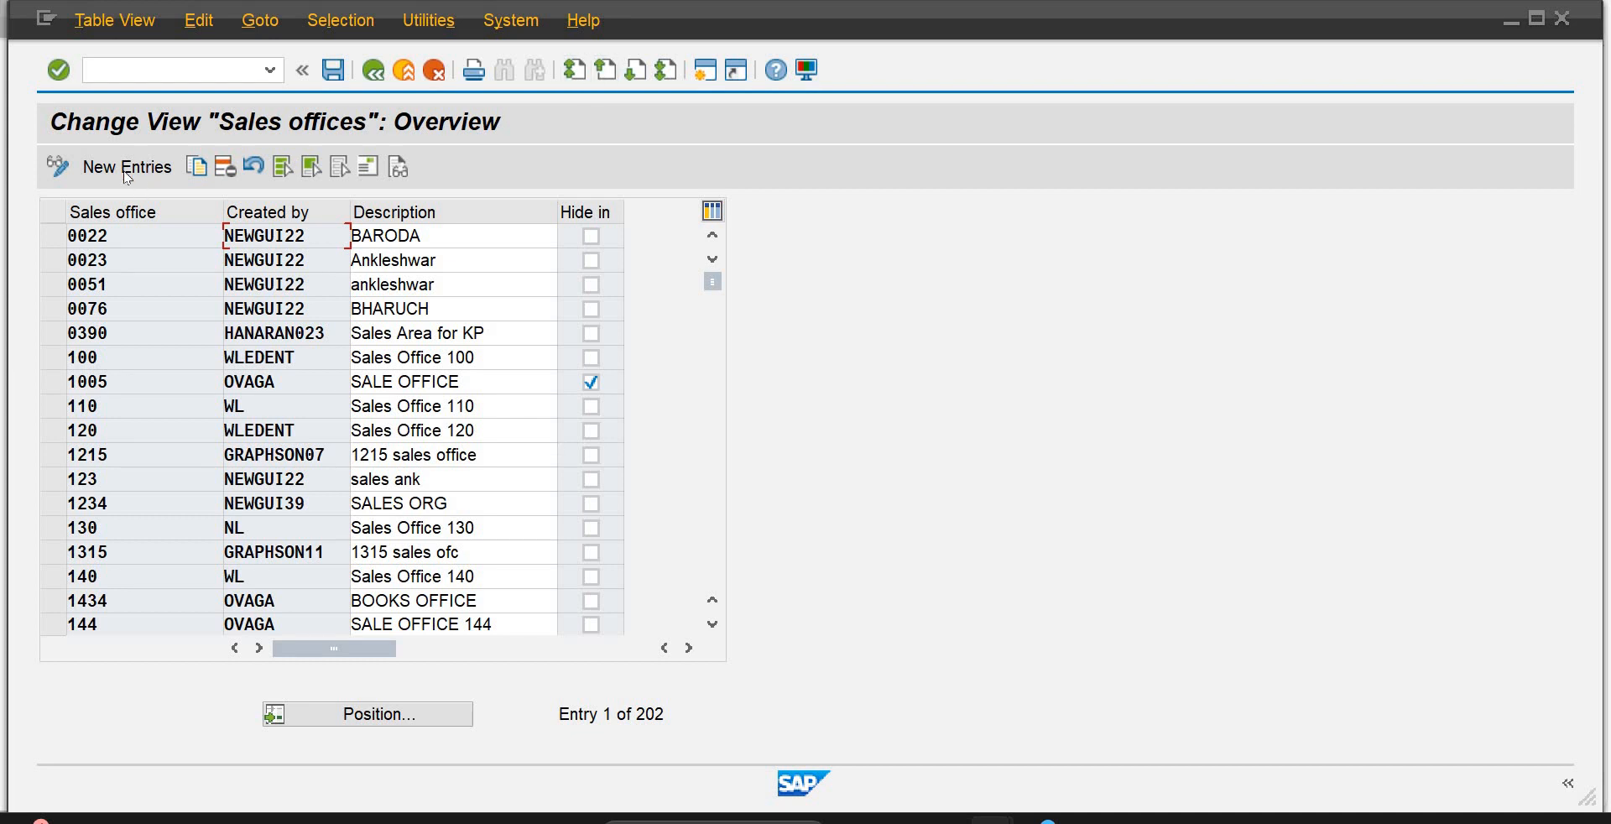
{"action": "left_click", "coordinate": [99, 178]}
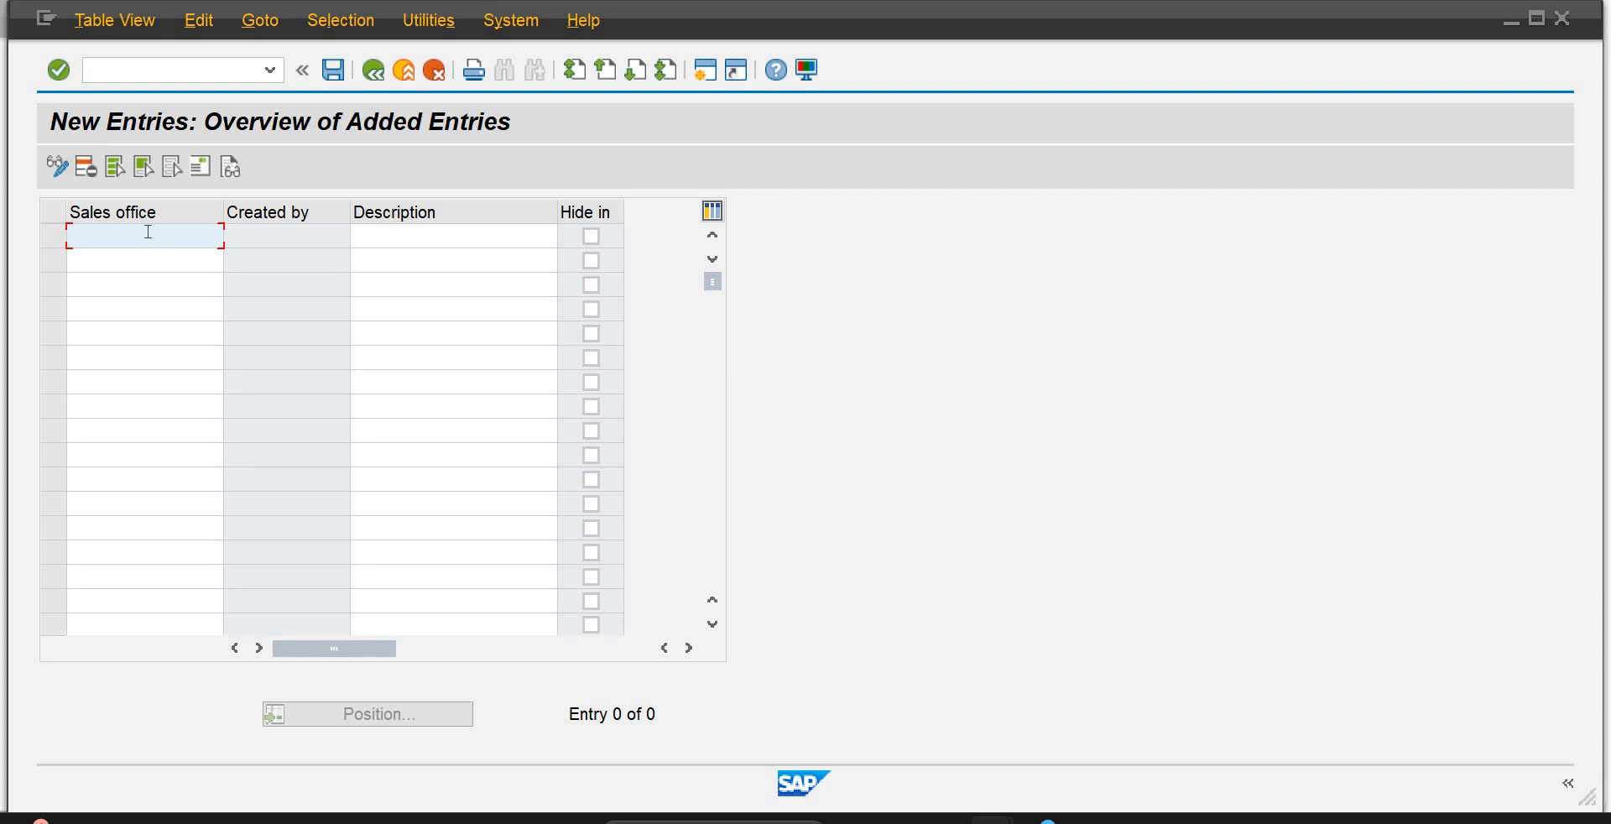
{"action": "type", "text": "sofp"}
{"action": "key", "text": "Tab"}
{"action": "type", "text": "Sales O"}
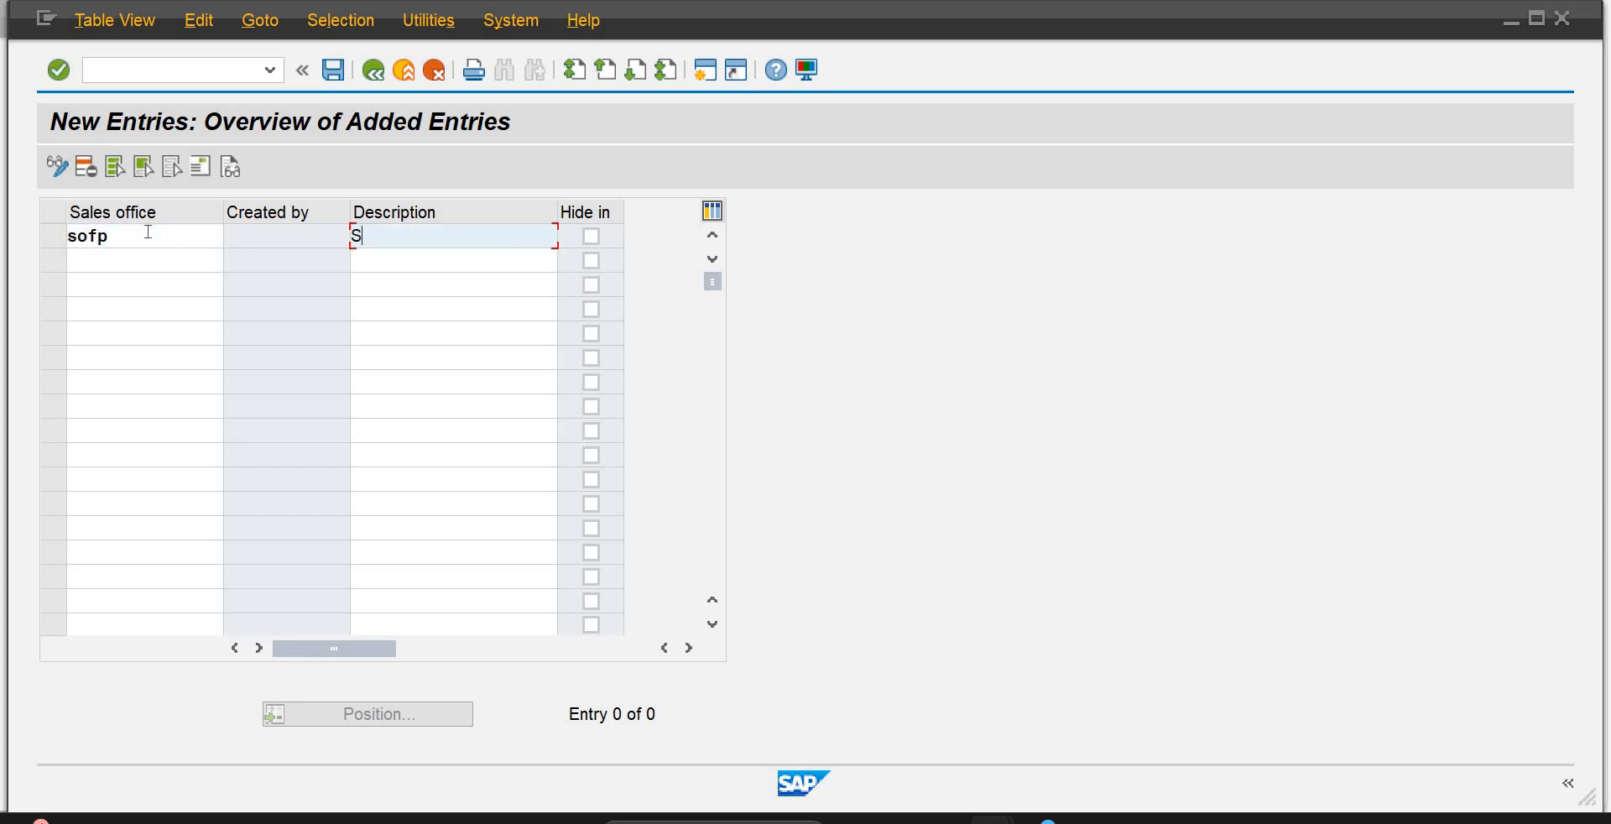
{"action": "type", "text": "ffice"}
{"action": "type", "text": "P"}
{"action": "key", "text": "BackSpace"}
{"action": "type", "text": "GB-Pa01"}
{"action": "key", "text": "Return"}
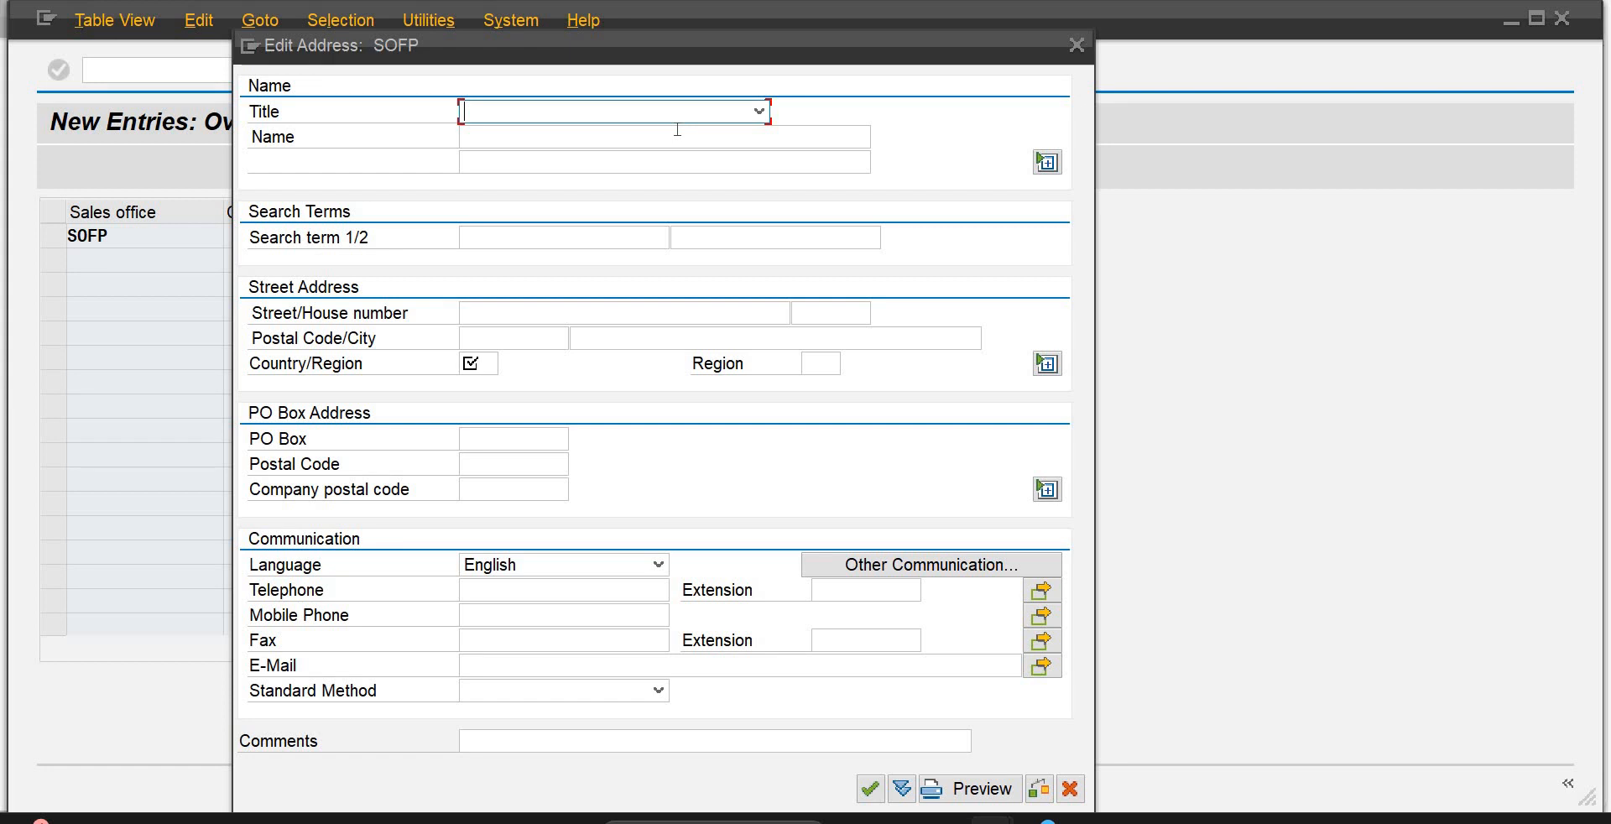
Step: Set the SOFP sales office's address title to Company and name to Pak Beverages Private Limited, and go to the street name
{"action": "left_click_drag", "start_coordinate": [538, 47], "coordinate": [693, 29]}
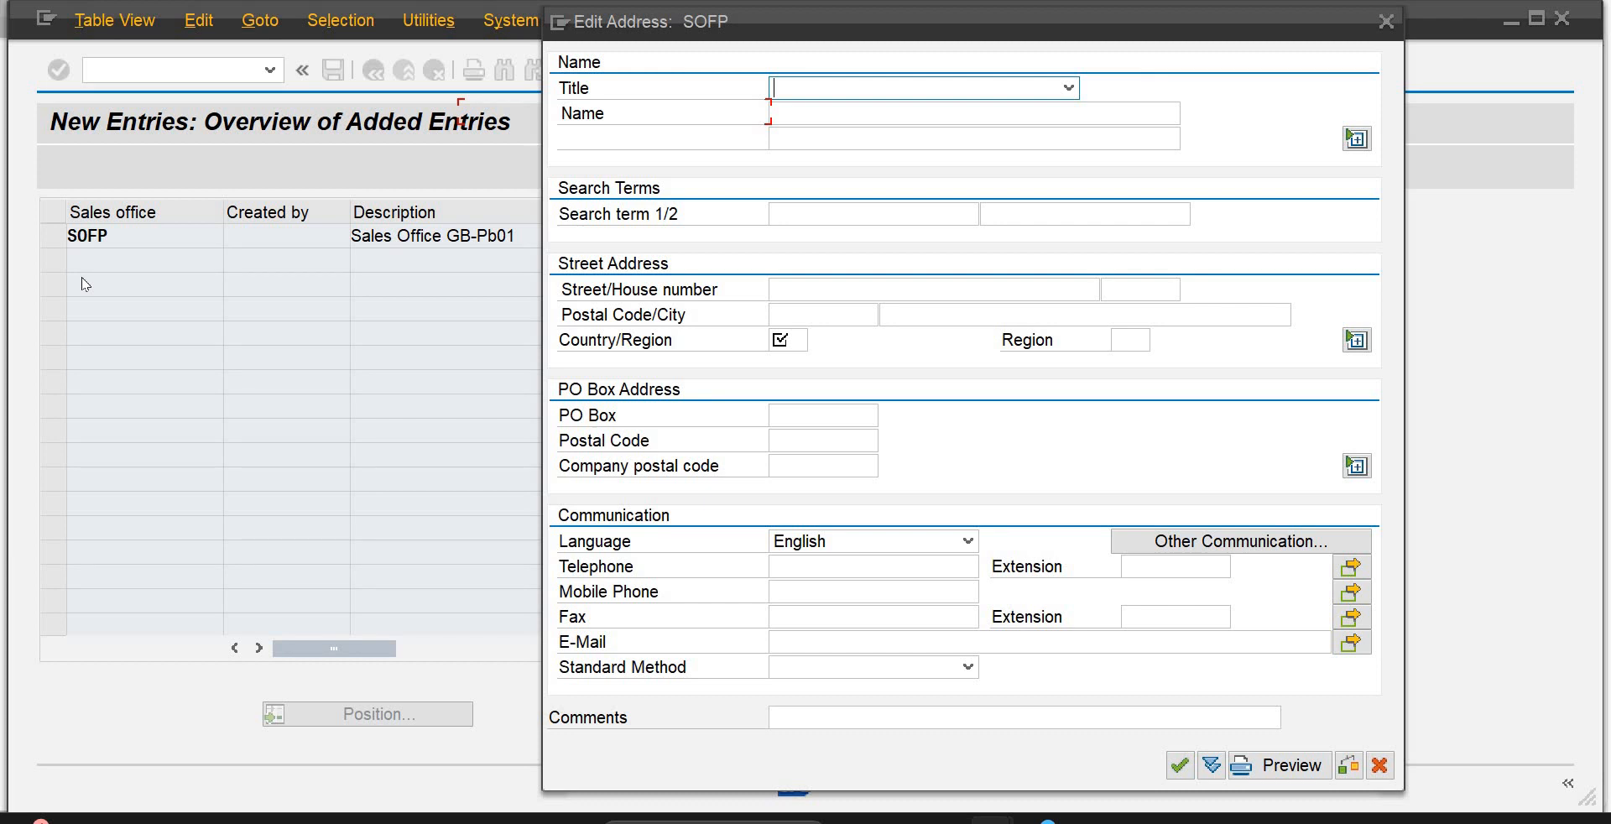
{"action": "key", "text": "Down"}
{"action": "key", "text": "Tab"}
{"action": "type", "text": "P"}
{"action": "key", "text": "Tab"}
{"action": "left_click", "coordinate": [887, 116]}
{"action": "type", "text": "ak"}
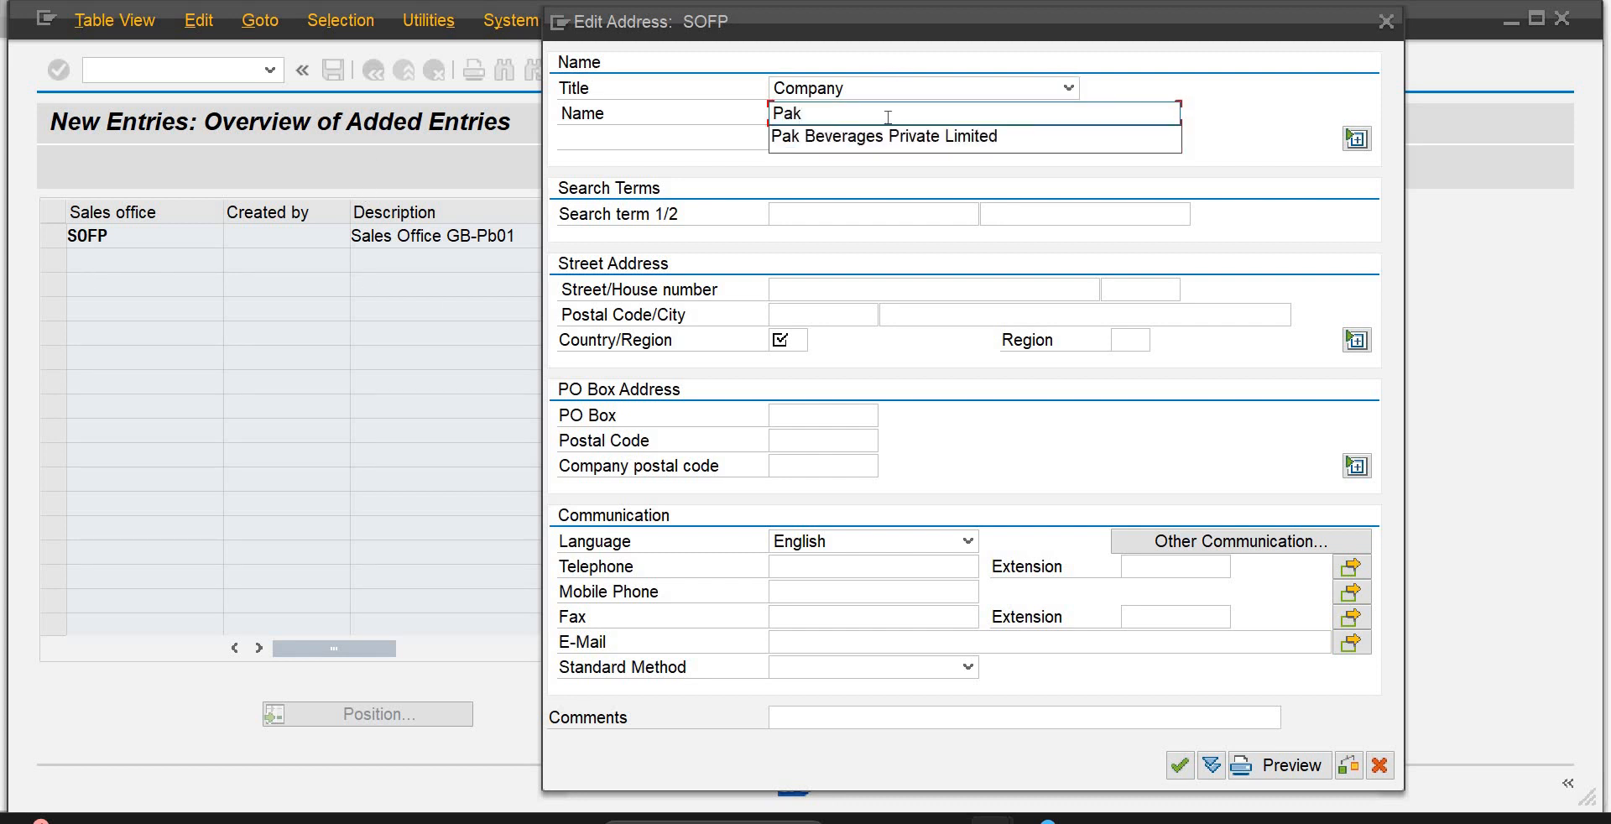
{"action": "key", "text": "Down"}
{"action": "key", "text": "Tab"}
{"action": "key", "text": "Tab"}
{"action": "key", "text": "Tab"}
{"action": "key", "text": "Tab"}
{"action": "key", "text": "Tab"}
{"action": "key", "text": "Tab"}
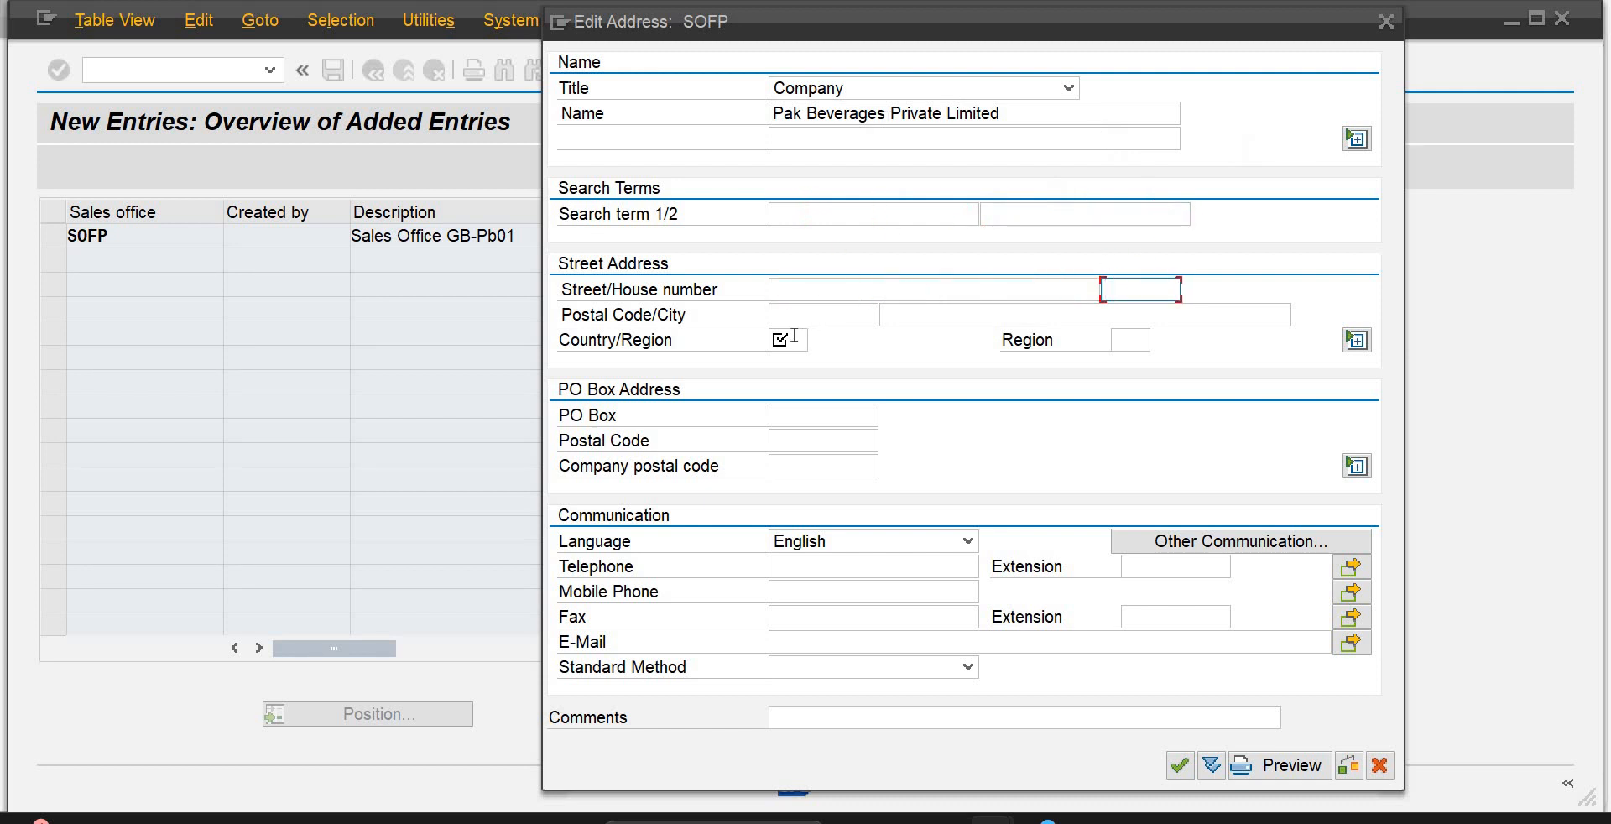
{"action": "left_click", "coordinate": [794, 295]}
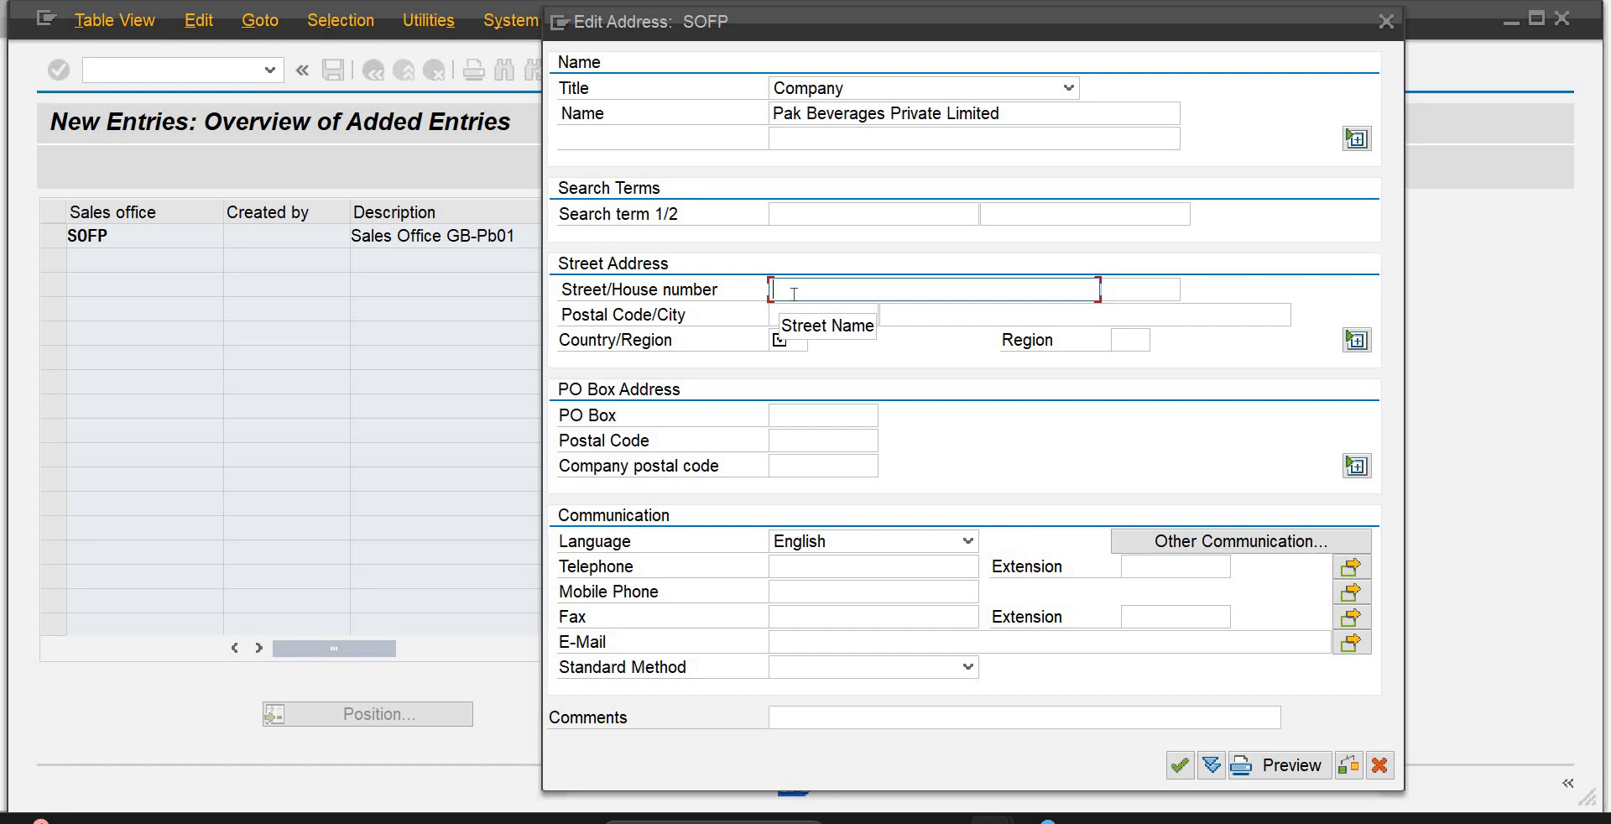
{"action": "type", "text": "Hunza"}
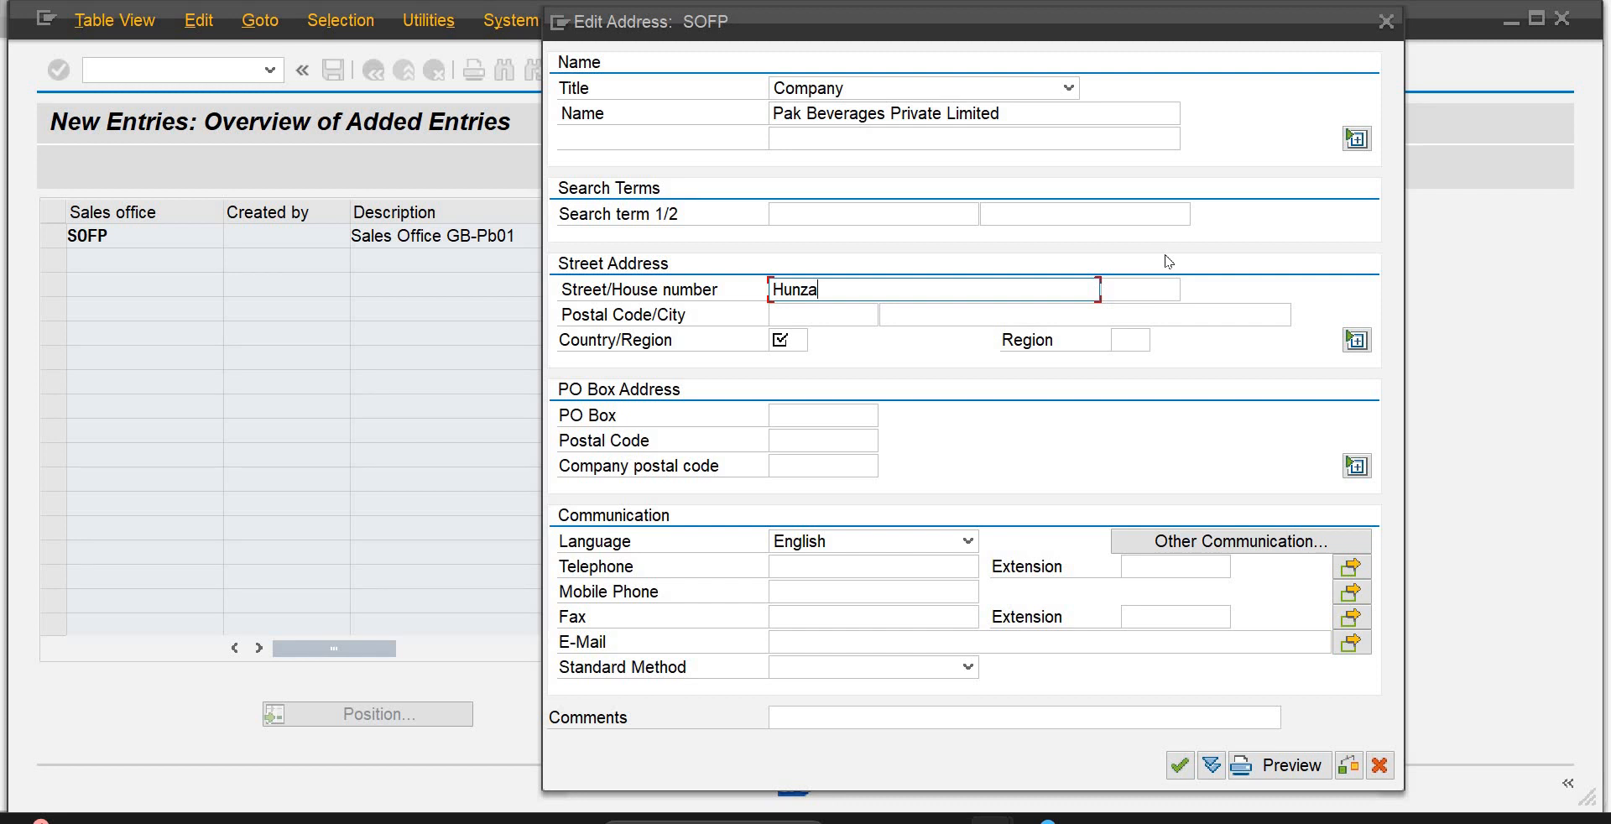
{"action": "key", "text": "BackSpace"}
{"action": "key", "text": "BackSpace"}
{"action": "key", "text": "BackSpace"}
{"action": "key", "text": "BackSpace"}
{"action": "key", "text": "BackSpace"}
Step: Fill in the street name and postal code in the SOFP sales office's street address
{"action": "type", "text": "Gilga"}
{"action": "key", "text": "BackSpace"}
{"action": "type", "text": "it"}
{"action": "key", "text": "Tab"}
{"action": "key", "text": "Tab"}
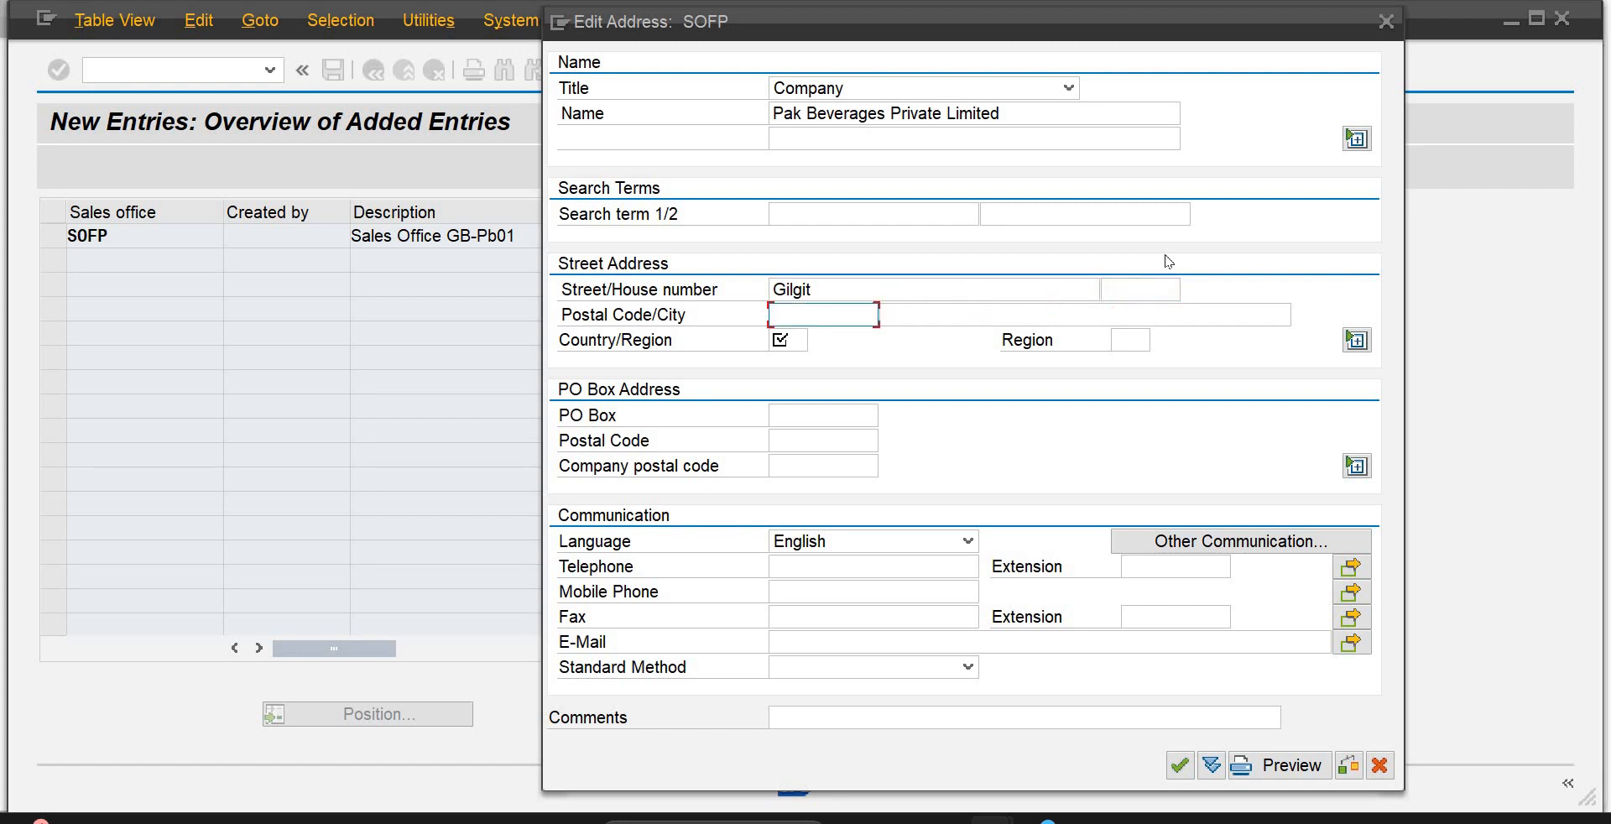
{"action": "type", "text": "95000"}
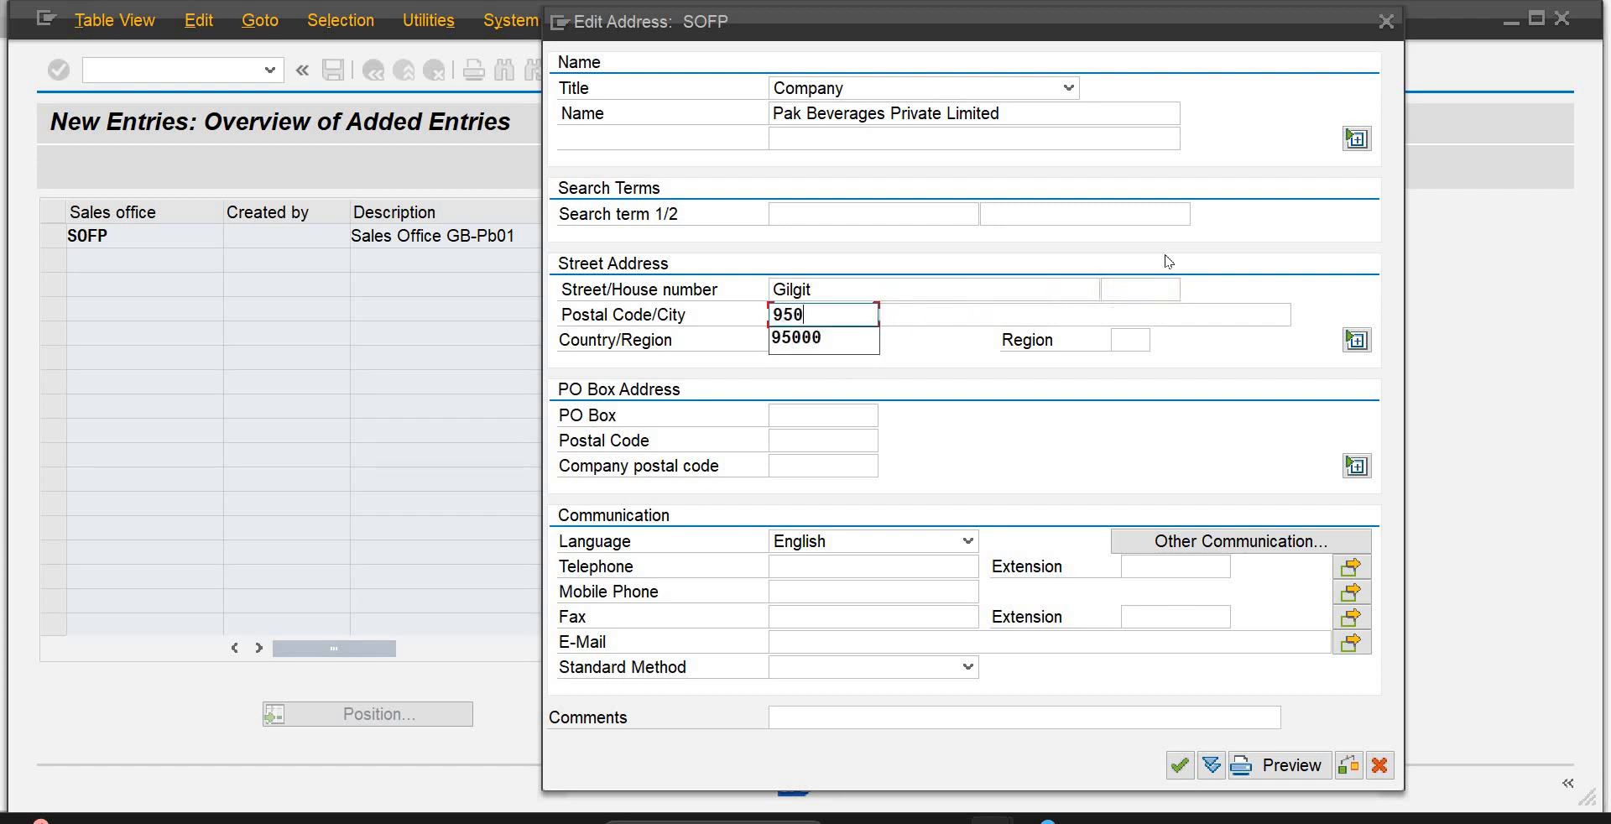
{"action": "key", "text": "Tab"}
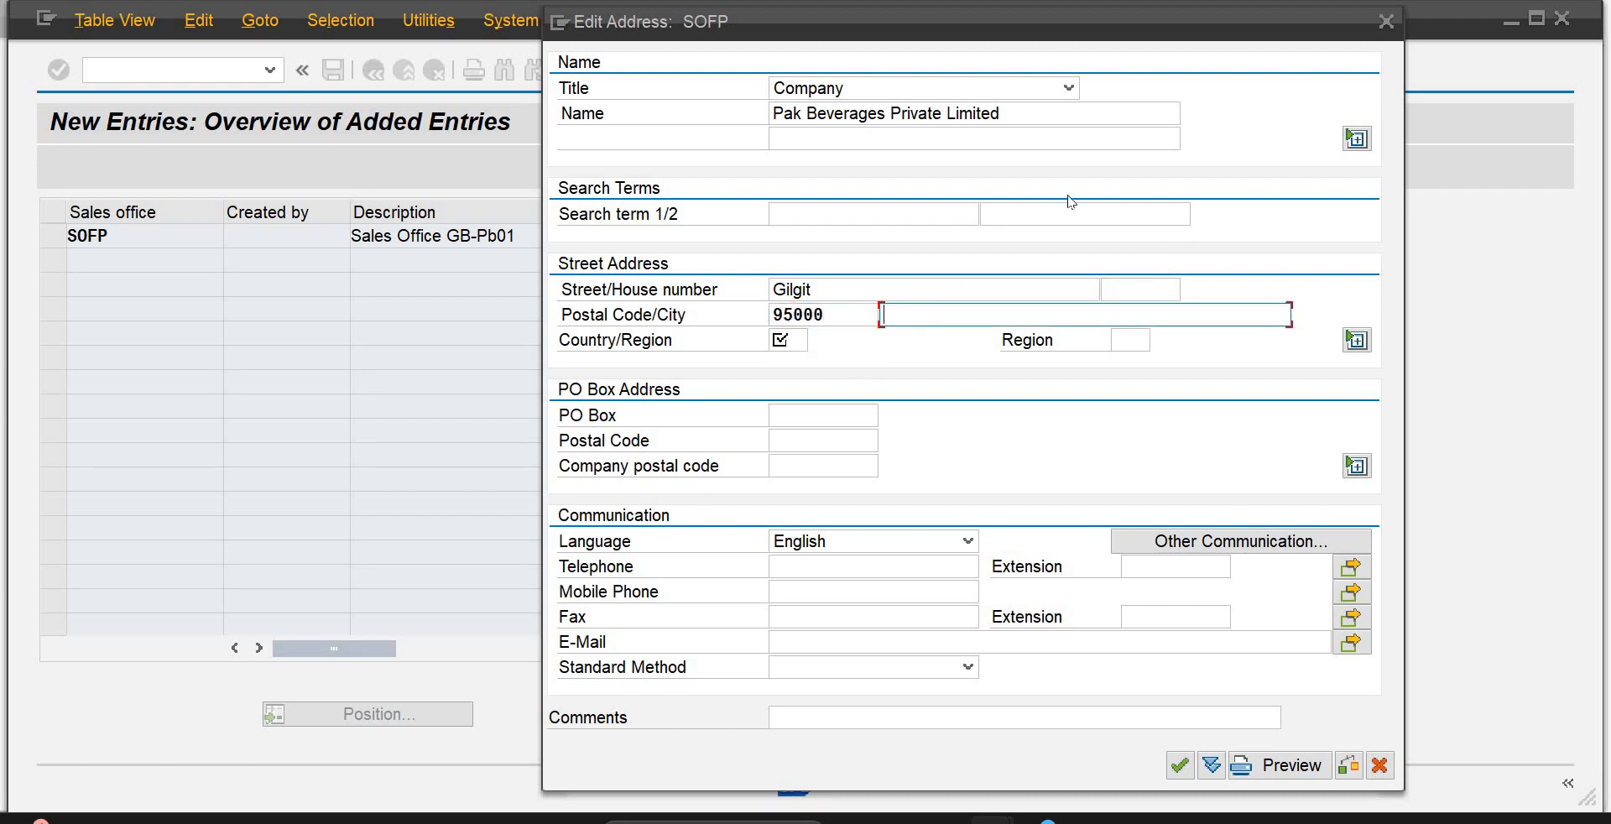
Step: Replace the street entry with the house number and fill in the city in the SOFP sales office's street address
{"action": "double_click", "coordinate": [842, 287]}
{"action": "left_click", "coordinate": [1027, 284]}
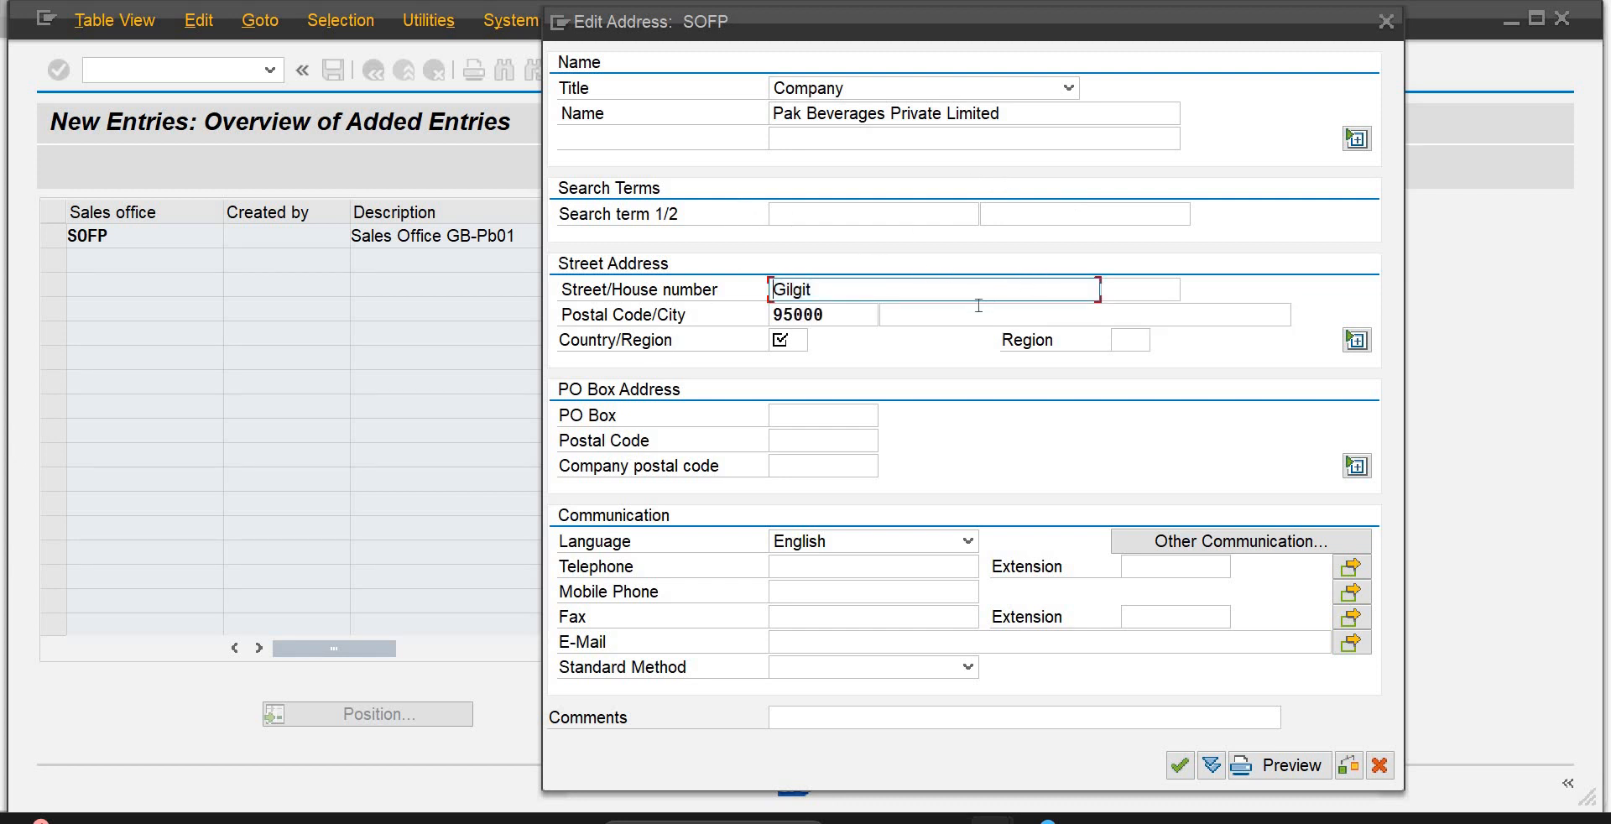
{"action": "left_click", "coordinate": [979, 308]}
{"action": "key", "text": "Up"}
{"action": "key", "text": "BackSpace"}
{"action": "key", "text": "BackSpace"}
{"action": "key", "text": "BackSpace"}
{"action": "key", "text": "BackSpace"}
{"action": "key", "text": "BackSpace"}
{"action": "key", "text": "BackSpace"}
{"action": "type", "text": "House No.12"}
{"action": "key", "text": "Tab"}
{"action": "key", "text": "Tab"}
{"action": "key", "text": "Tab"}
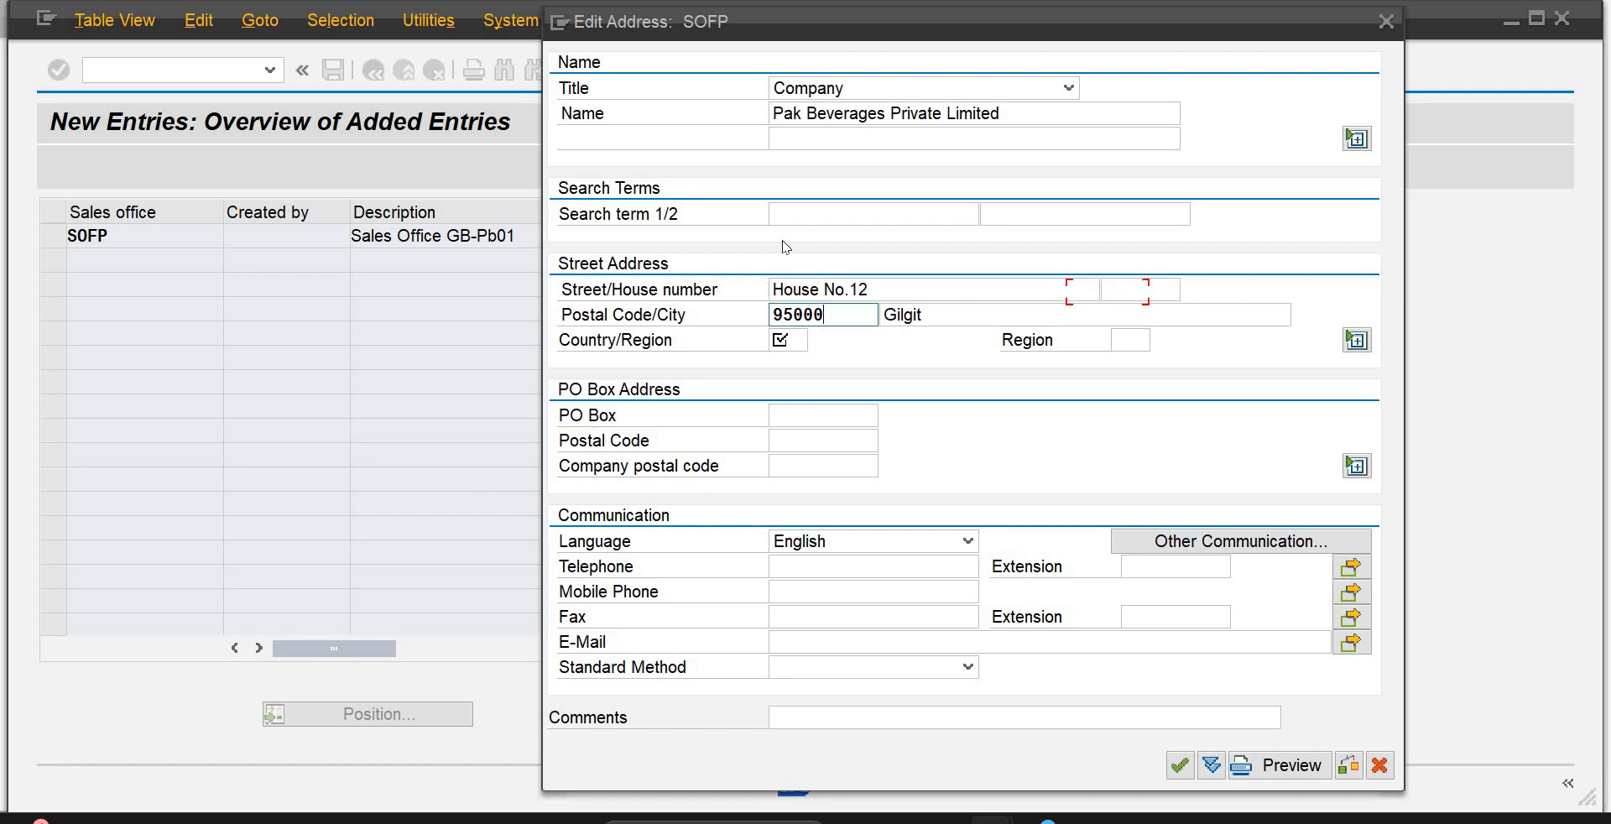
Step: Set the country in the SOFP street address to pk and continue to the PO box address
{"action": "key", "text": "Tab"}
{"action": "type", "text": "pk"}
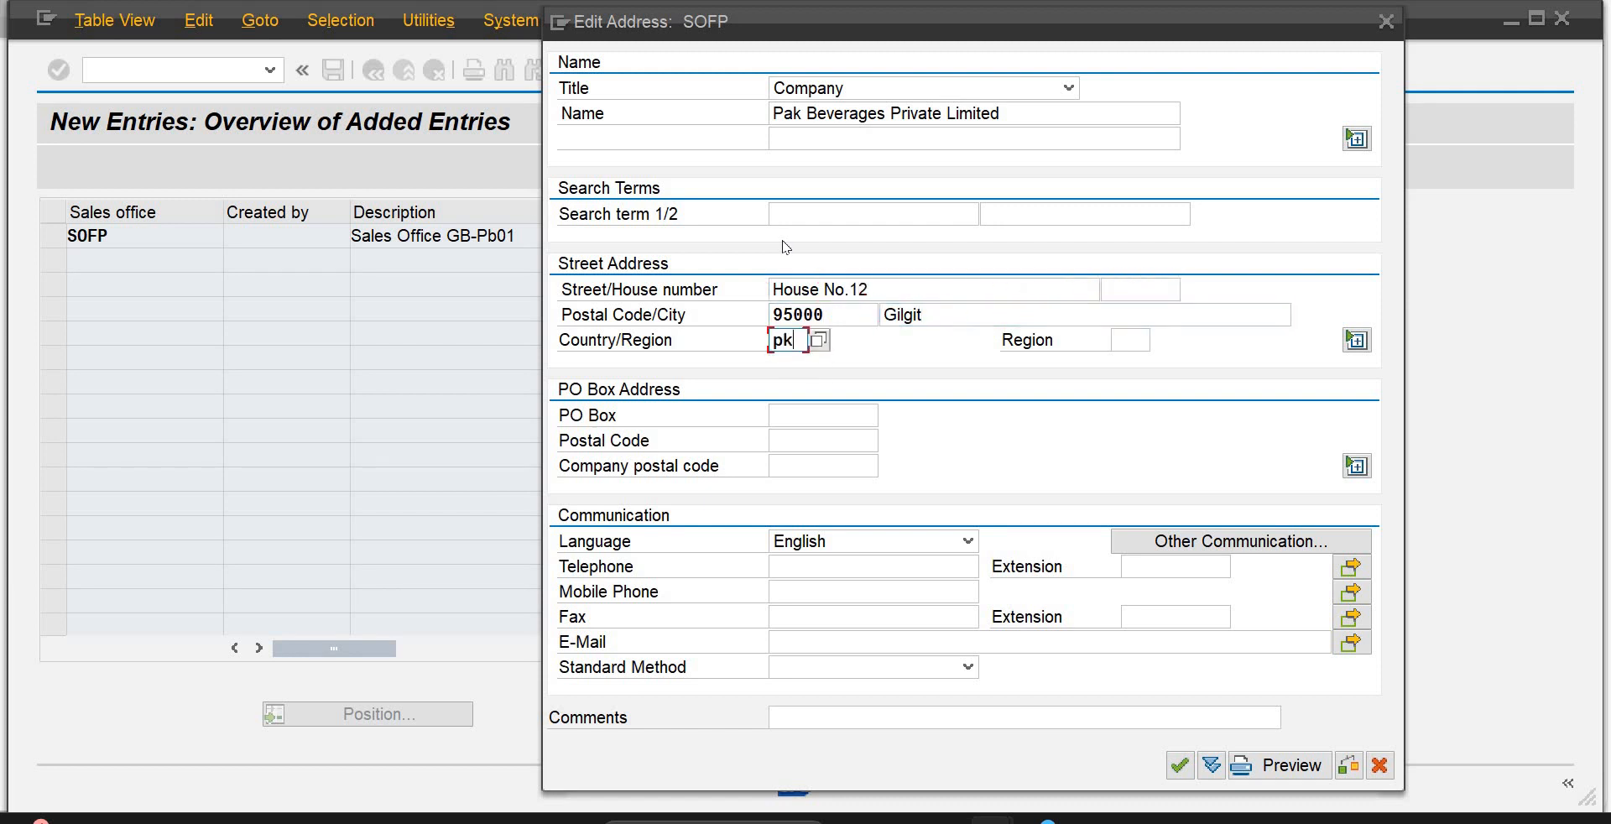
{"action": "key", "text": "Tab"}
{"action": "key", "text": "Tab"}
{"action": "key", "text": "Tab"}
{"action": "key", "text": "Tab"}
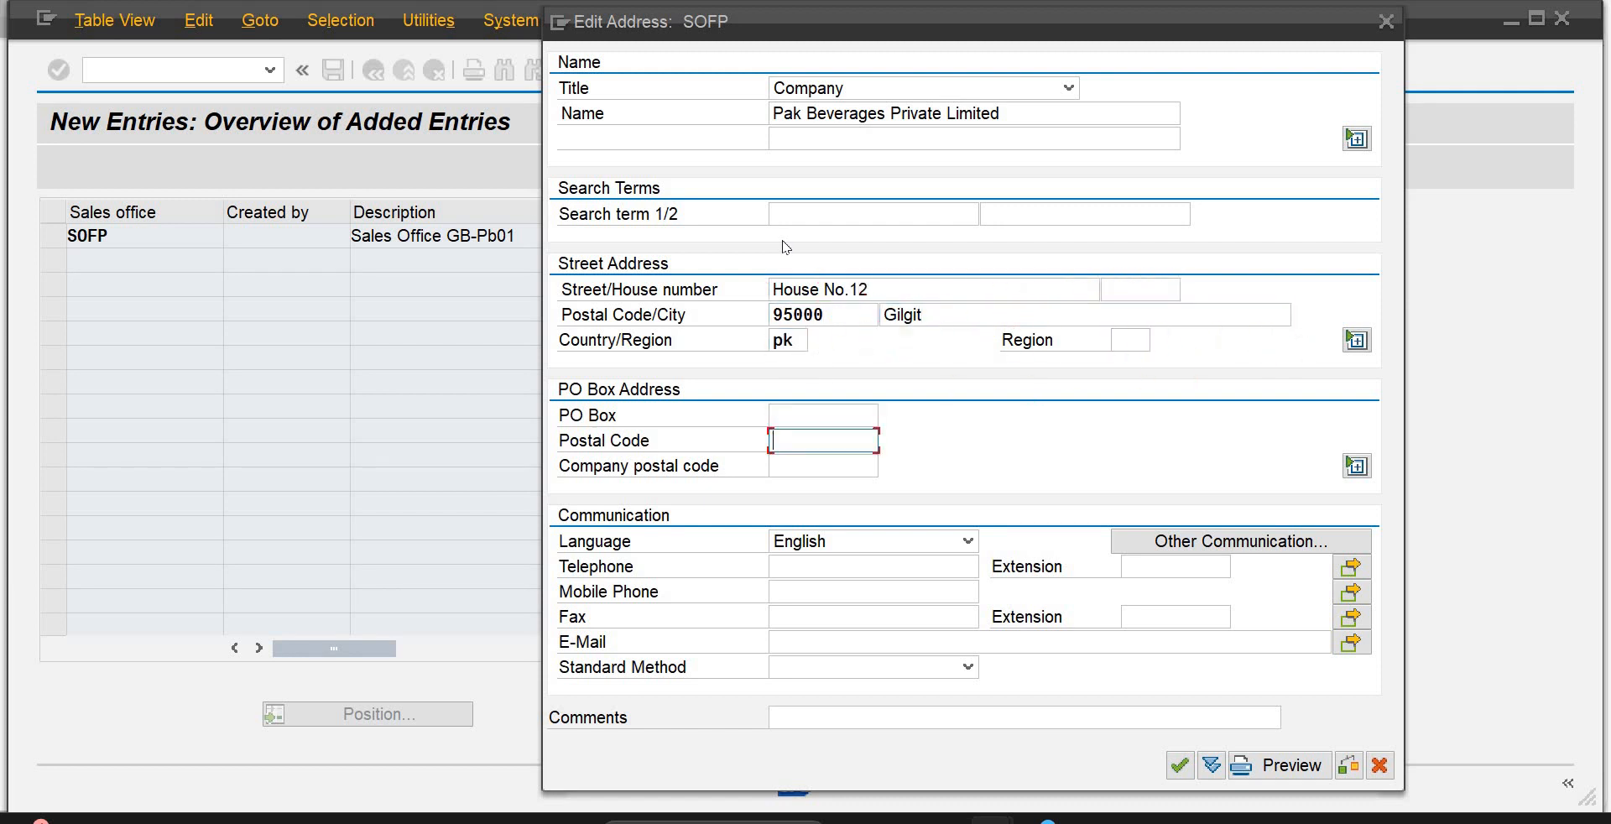
Step: Fill in the PO box and its postal code, leave the communication details empty and accept the SOFP address
{"action": "left_click", "coordinate": [857, 415]}
{"action": "type", "text": "9500"}
{"action": "key", "text": "Tab"}
{"action": "type", "text": "95000"}
{"action": "key", "text": "Tab"}
{"action": "key", "text": "Tab"}
{"action": "key", "text": "Tab"}
{"action": "key", "text": "Tab"}
{"action": "key", "text": "Tab"}
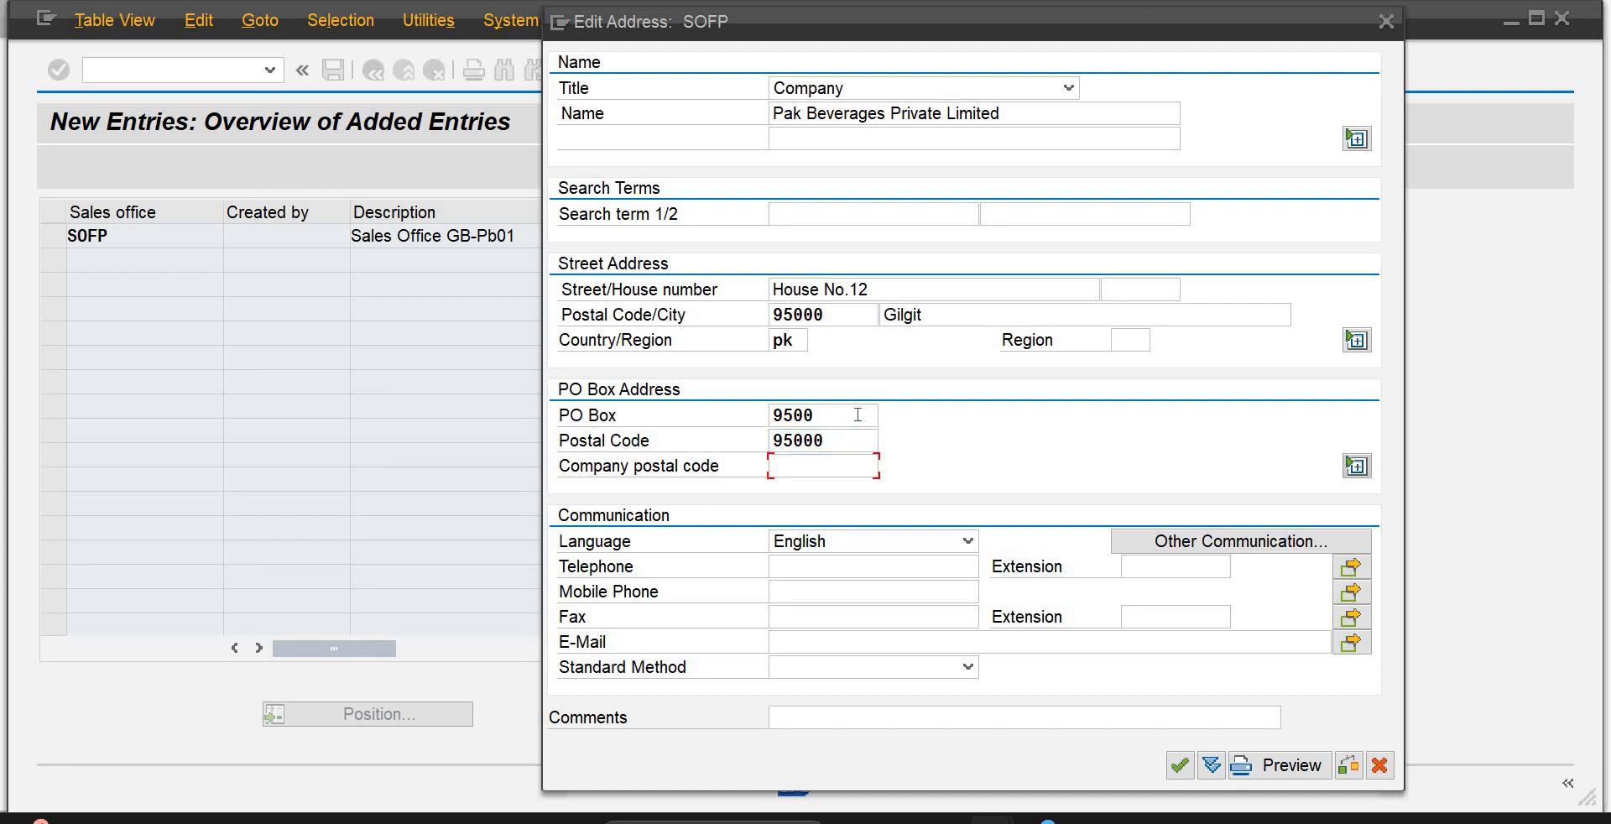
{"action": "key", "text": "Tab"}
{"action": "key", "text": "Tab"}
{"action": "key", "text": "Tab"}
{"action": "key", "text": "Tab"}
{"action": "key", "text": "Tab"}
{"action": "key", "text": "Tab"}
{"action": "key", "text": "Tab"}
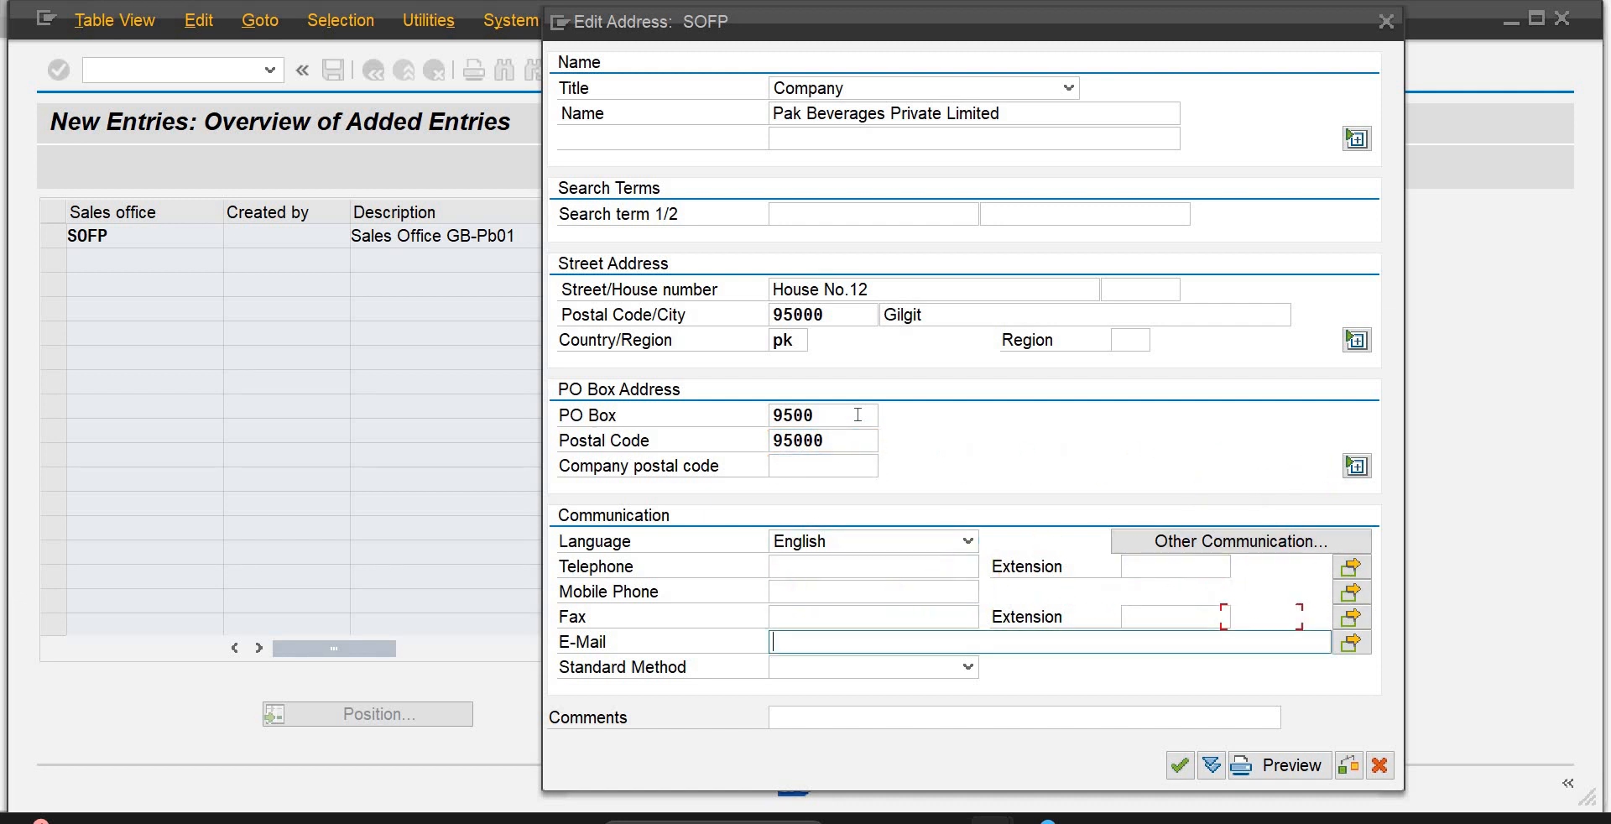
{"action": "key", "text": "Return"}
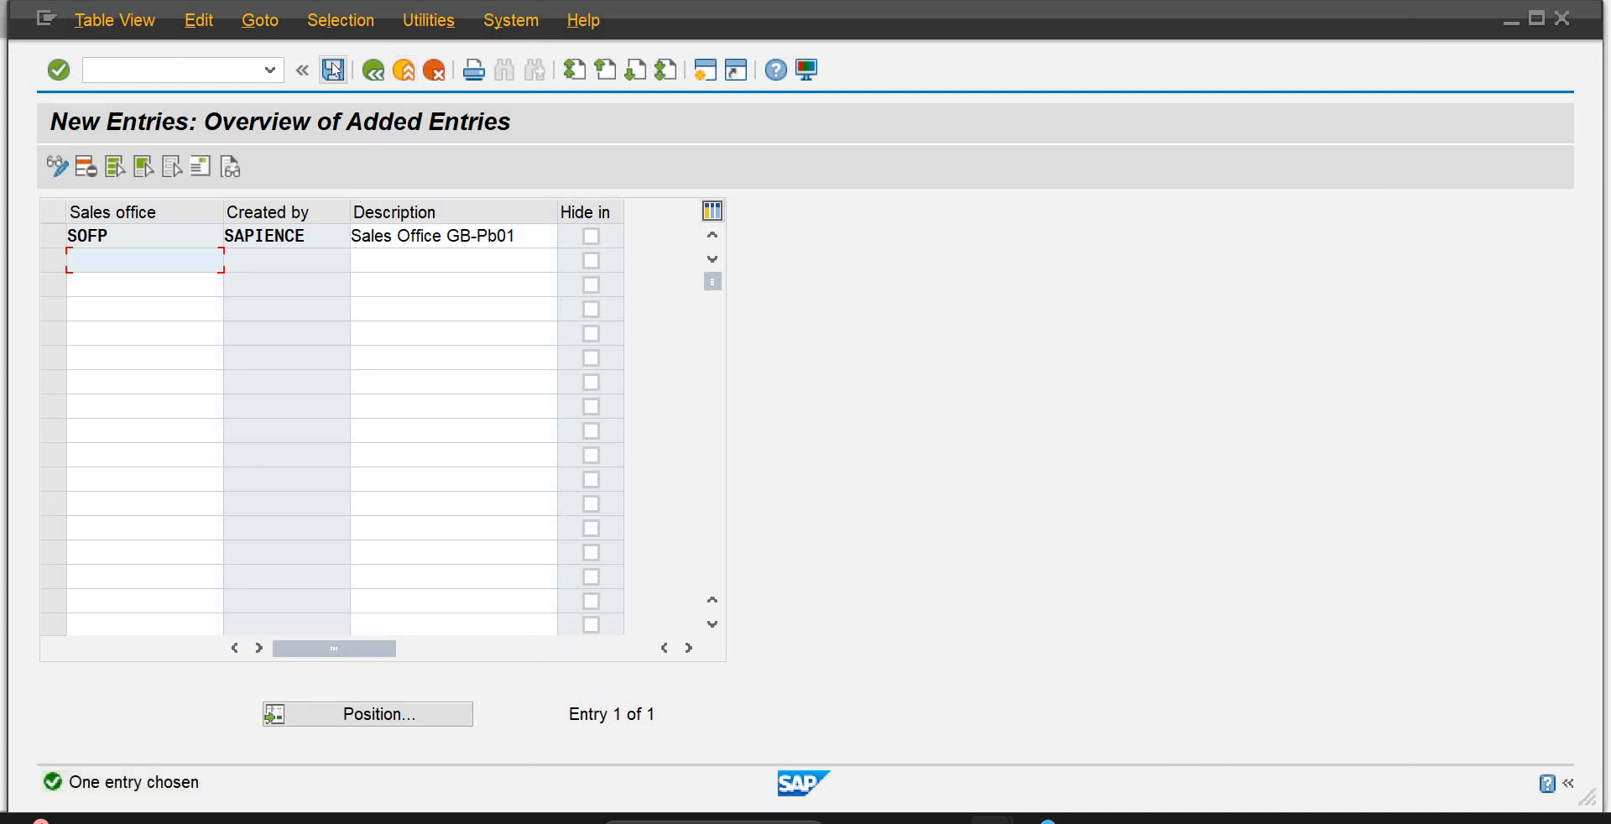
Step: Save the SOFP sales office under the proposed customizing request and return to the IMG structure
{"action": "left_click", "coordinate": [442, 70]}
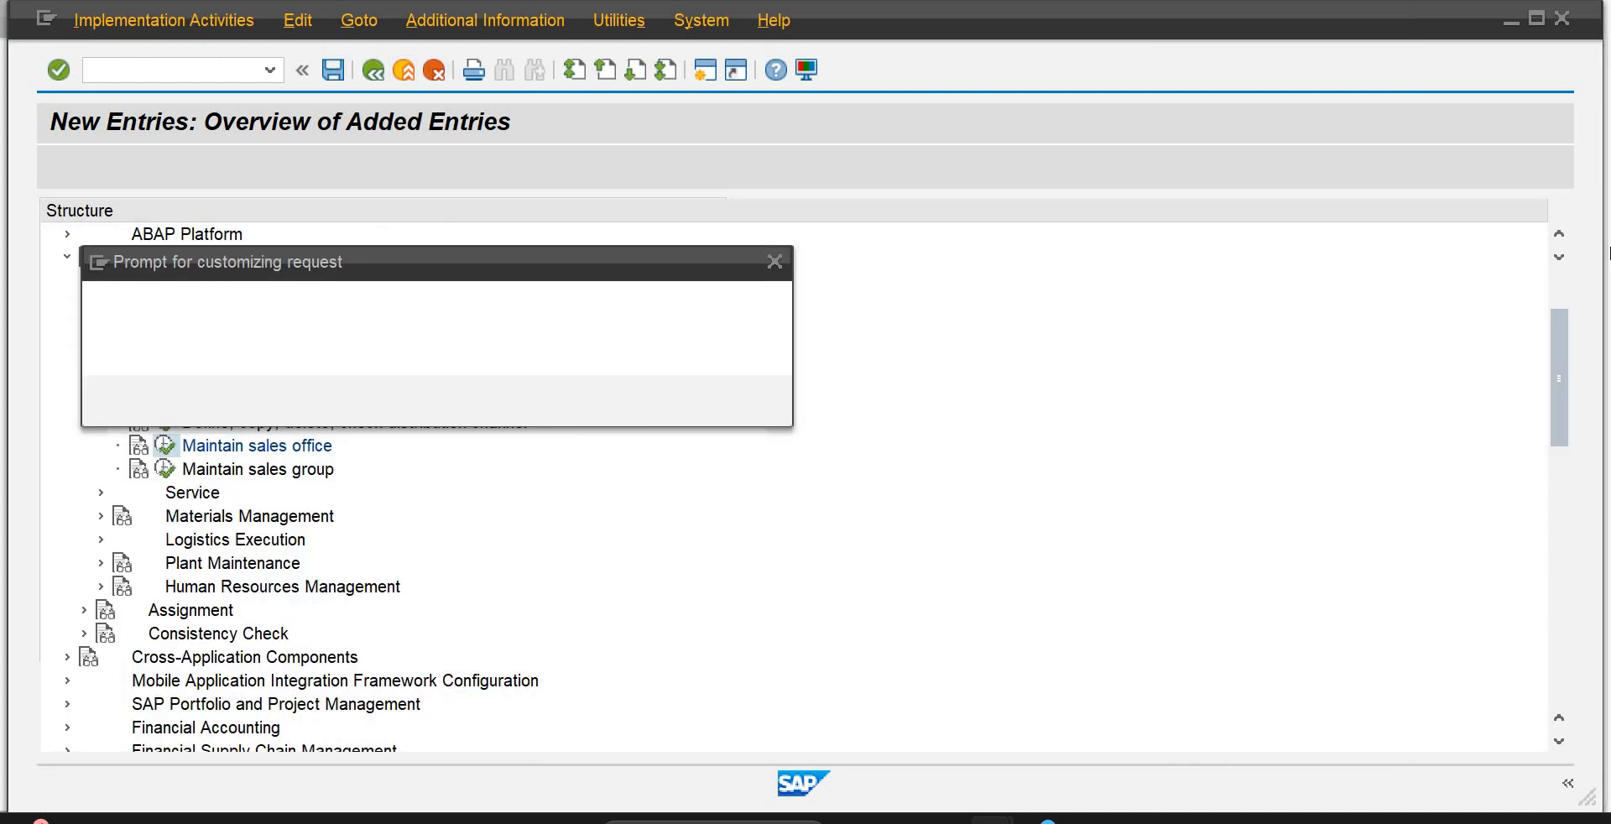
{"action": "left_click", "coordinate": [452, 401]}
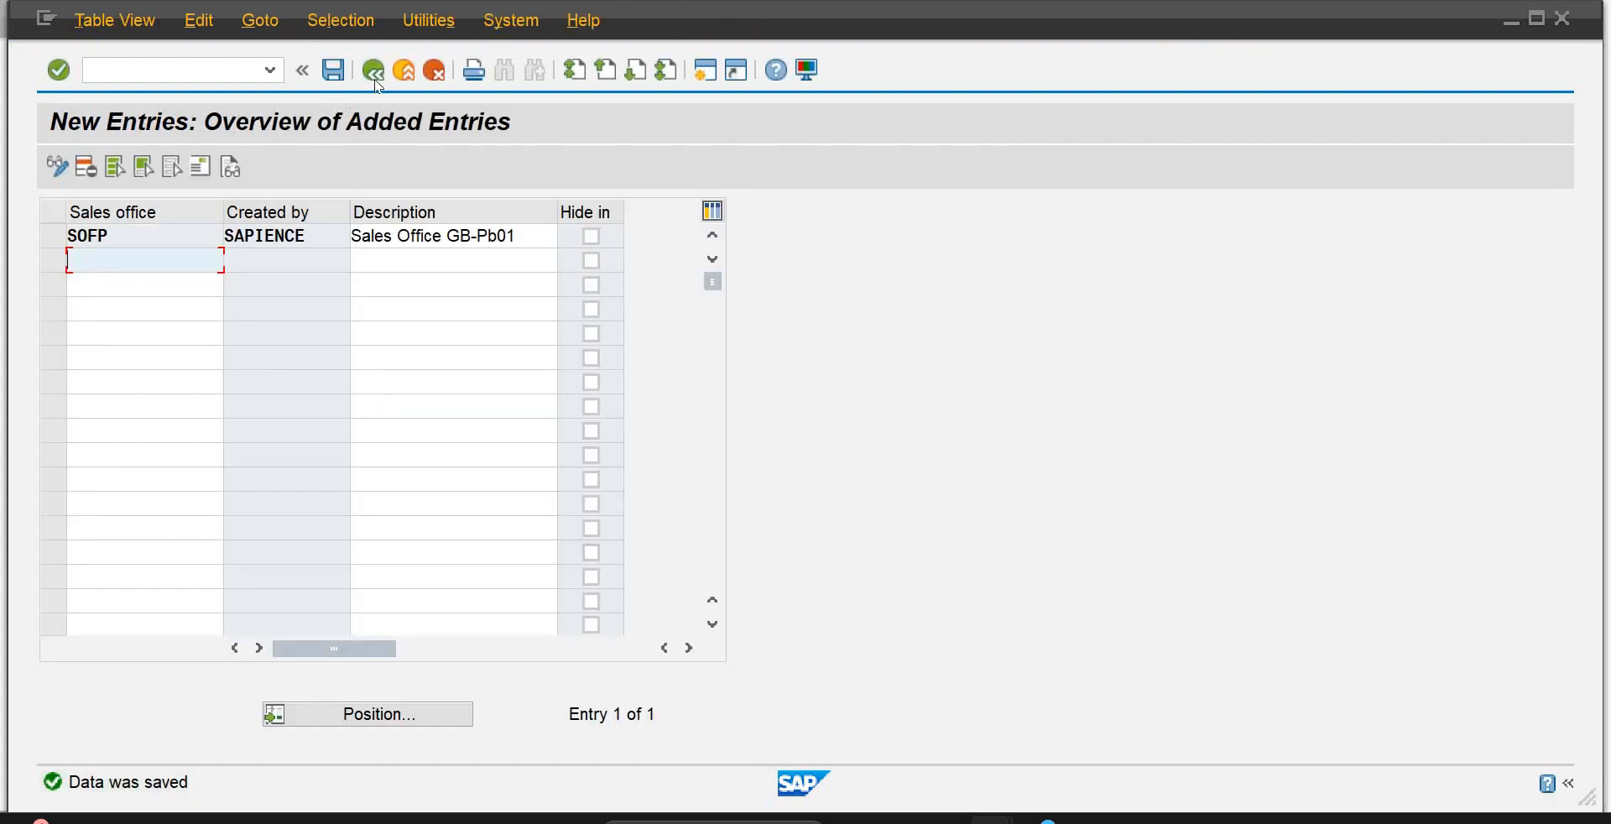
{"action": "left_click", "coordinate": [374, 74]}
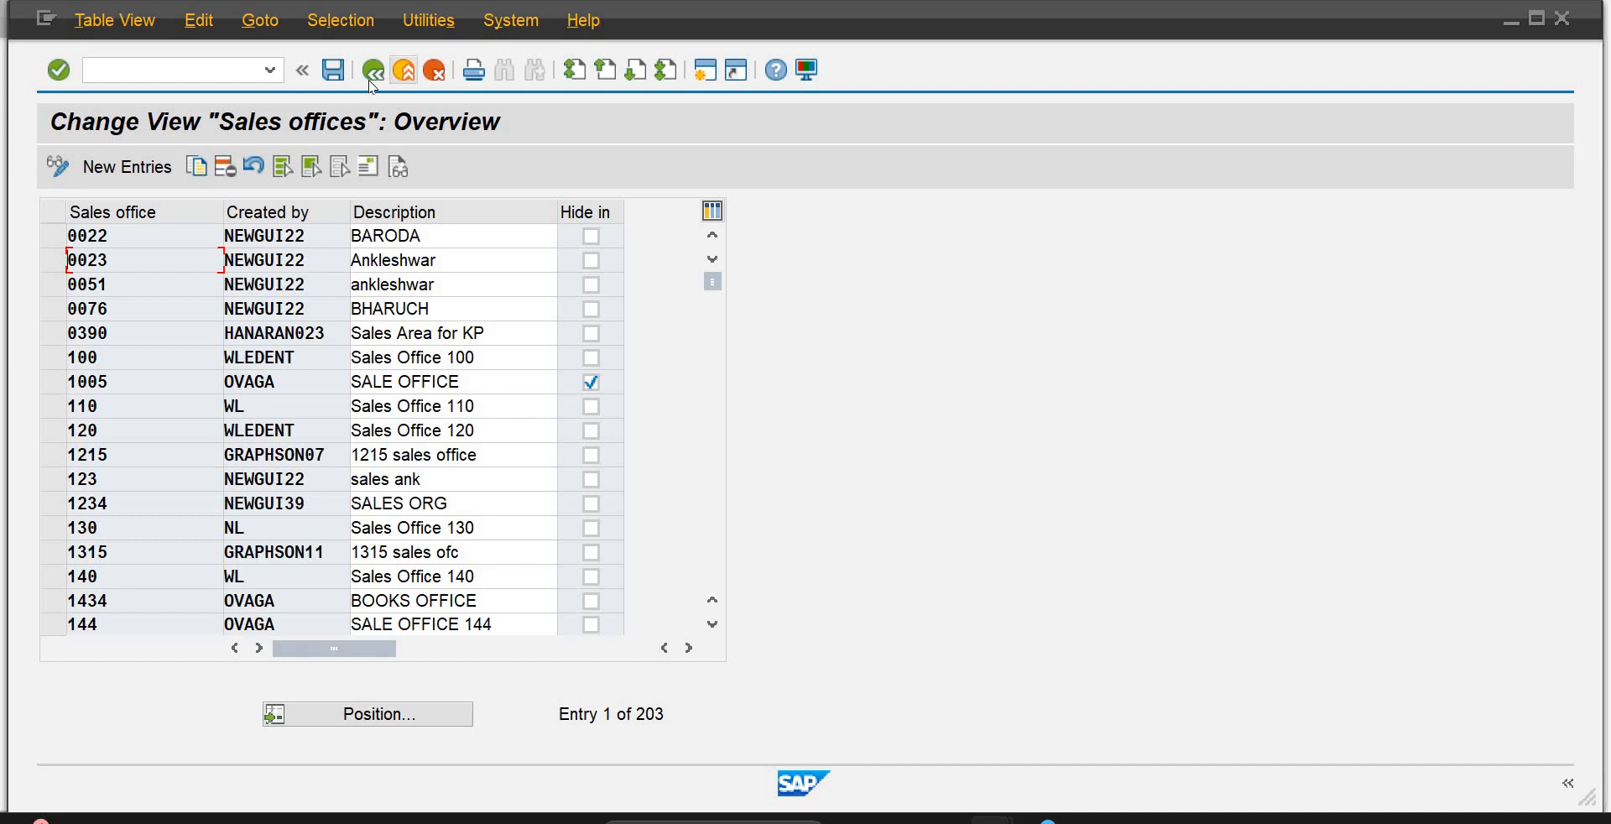
{"action": "key", "text": "F3"}
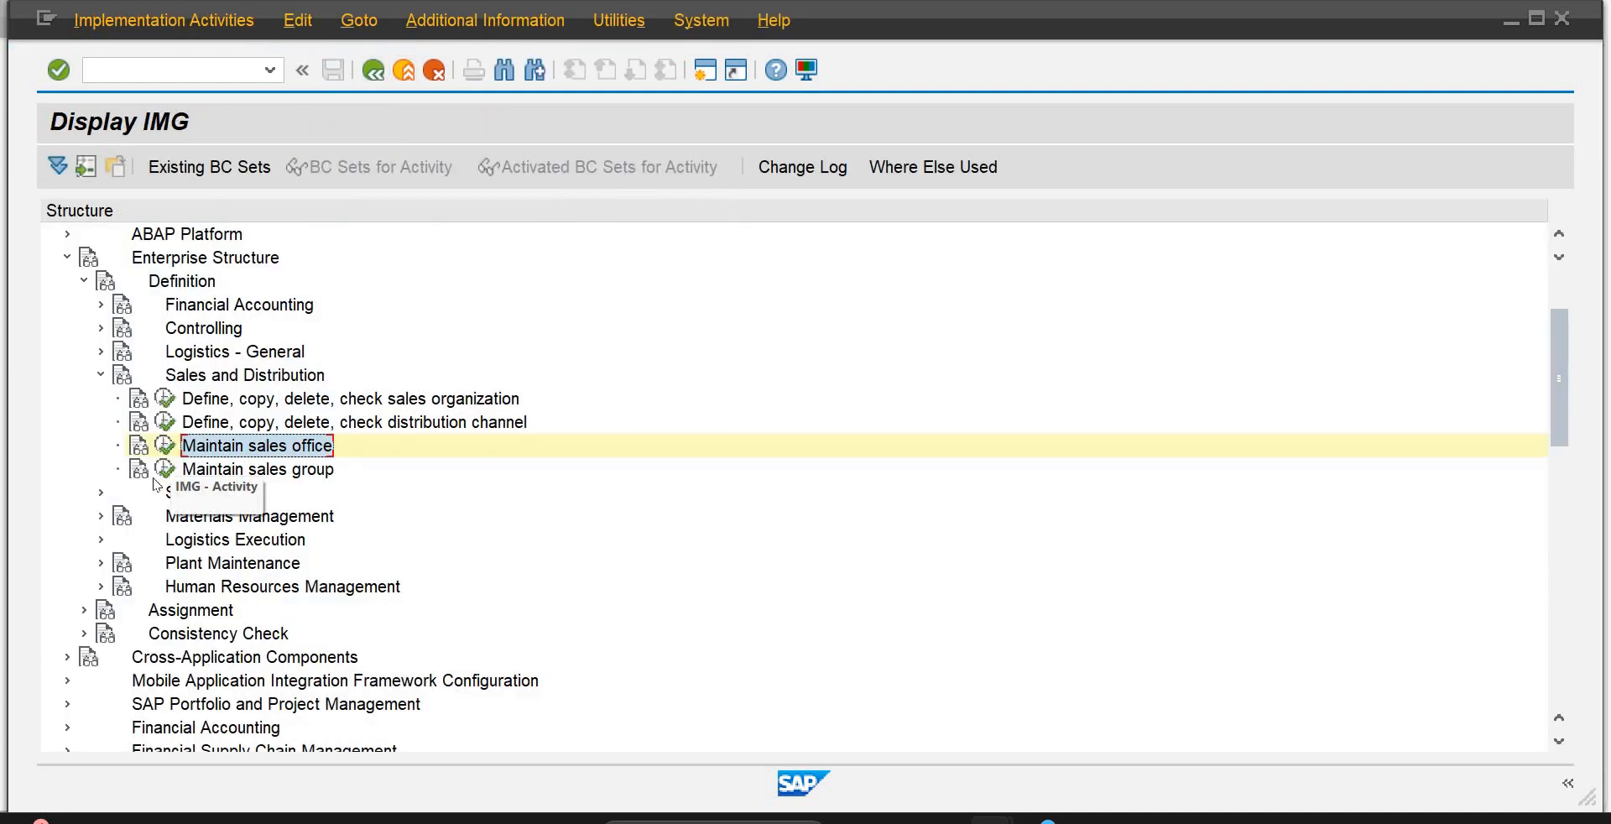
Step: In Maintain sales group, add a new entry with code sgp and the description Karachi Pb01
{"action": "left_click", "coordinate": [164, 475]}
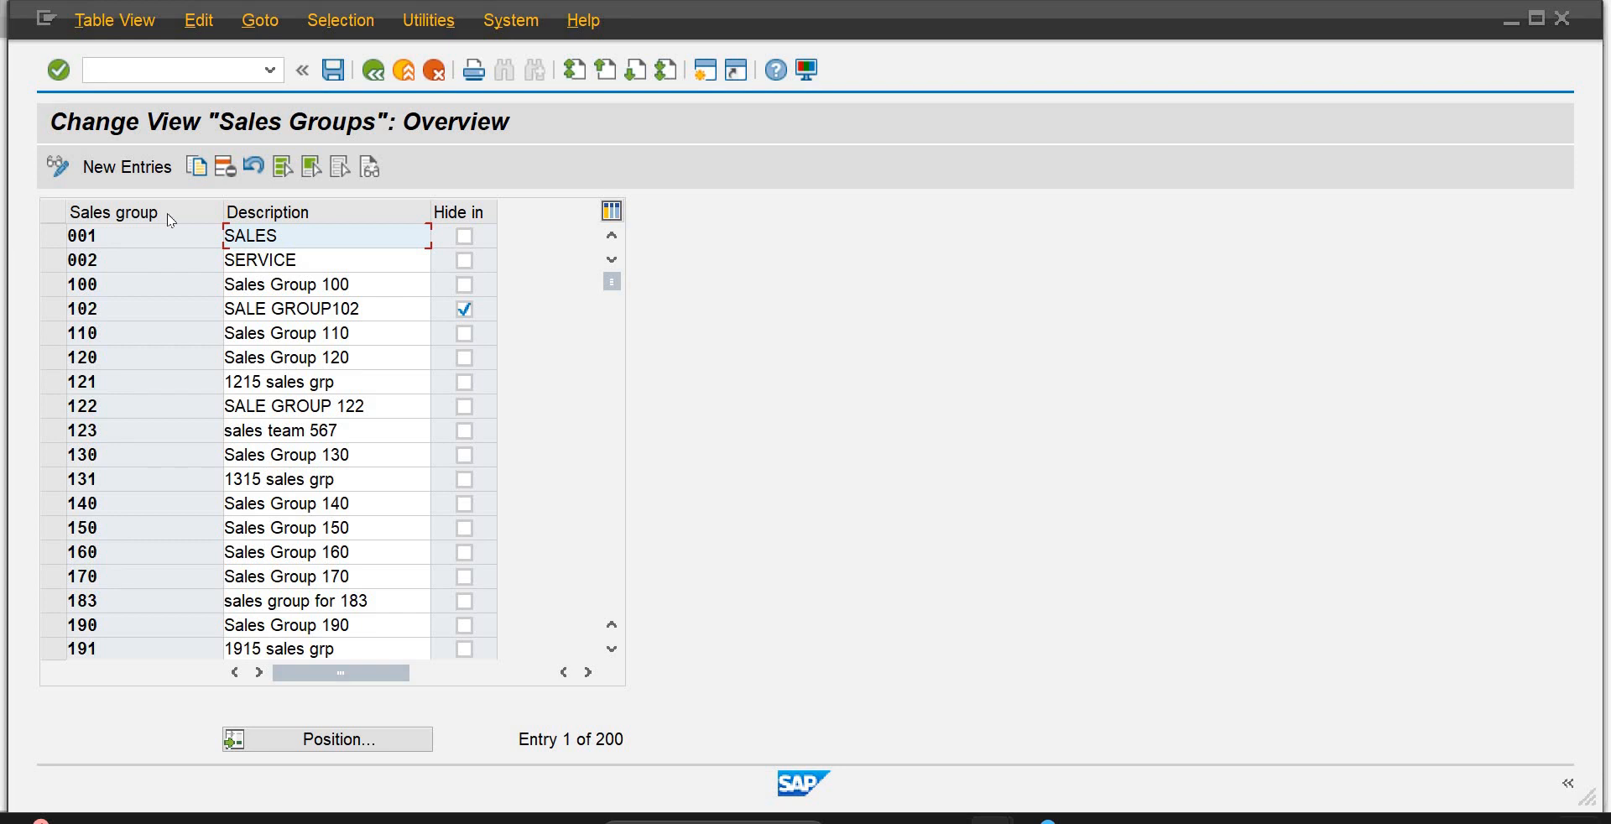
{"action": "left_click", "coordinate": [103, 164]}
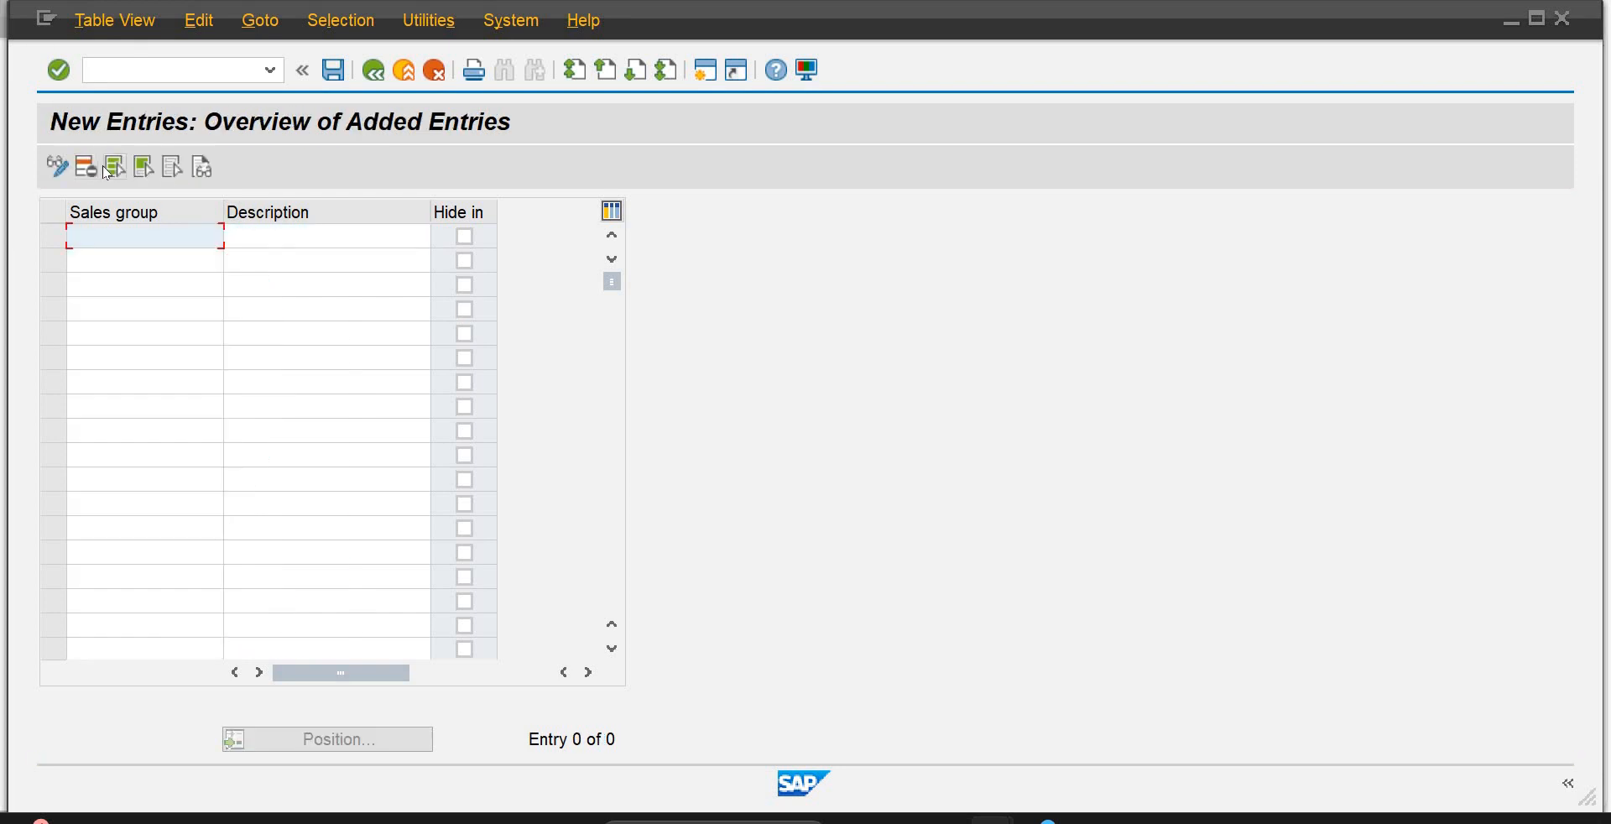
{"action": "type", "text": "sgp"}
{"action": "key", "text": "Tab"}
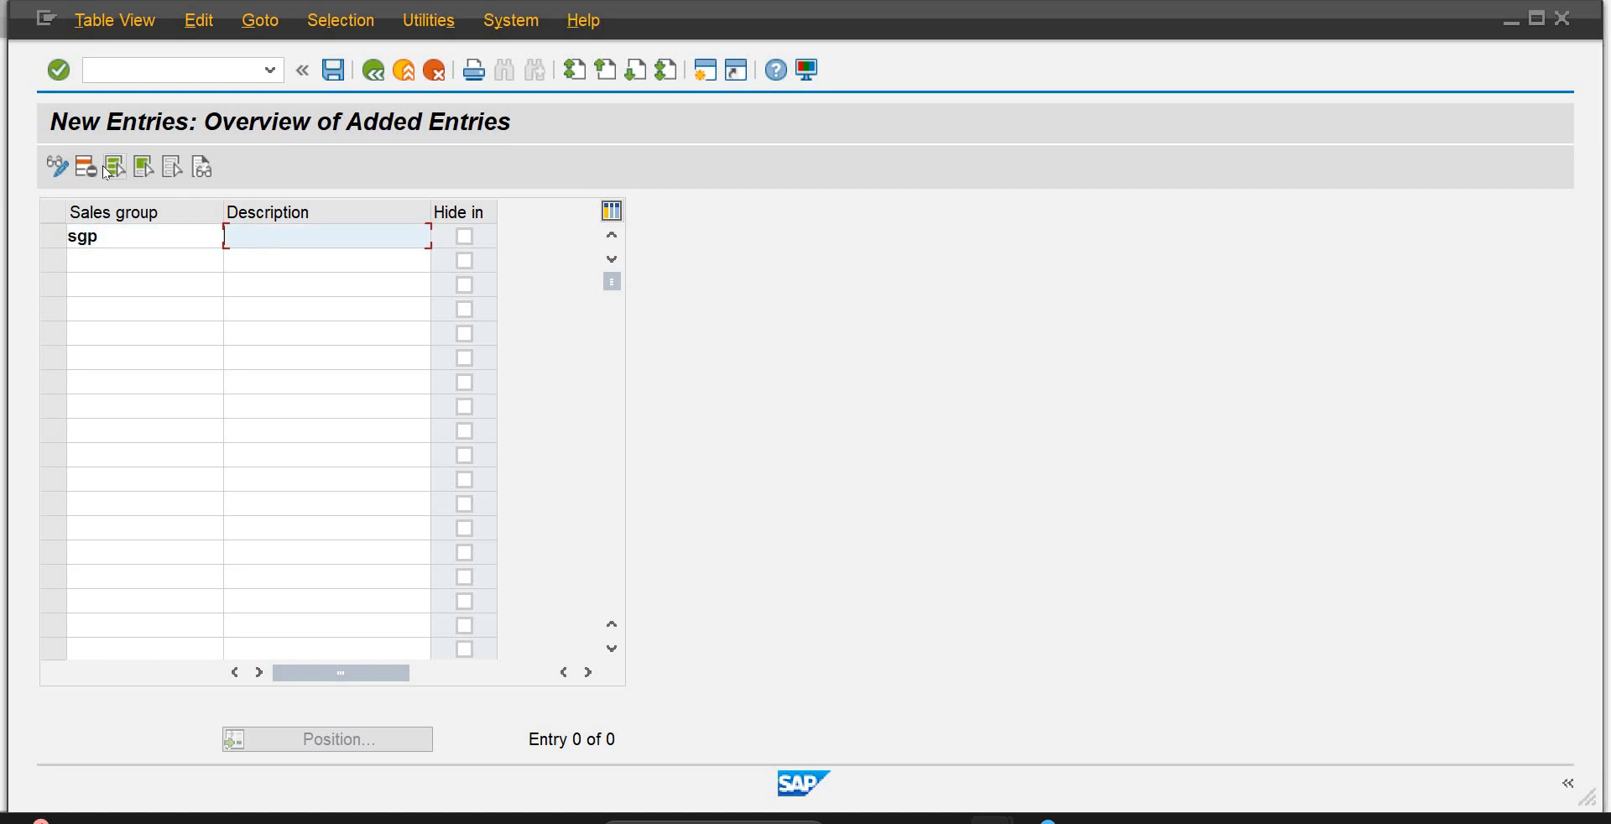
{"action": "type", "text": "Karachi Pb01"}
{"action": "key", "text": "Return"}
Step: Save the new SGP sales group under the proposed customizing request and return to the IMG structure
{"action": "left_click", "coordinate": [336, 73]}
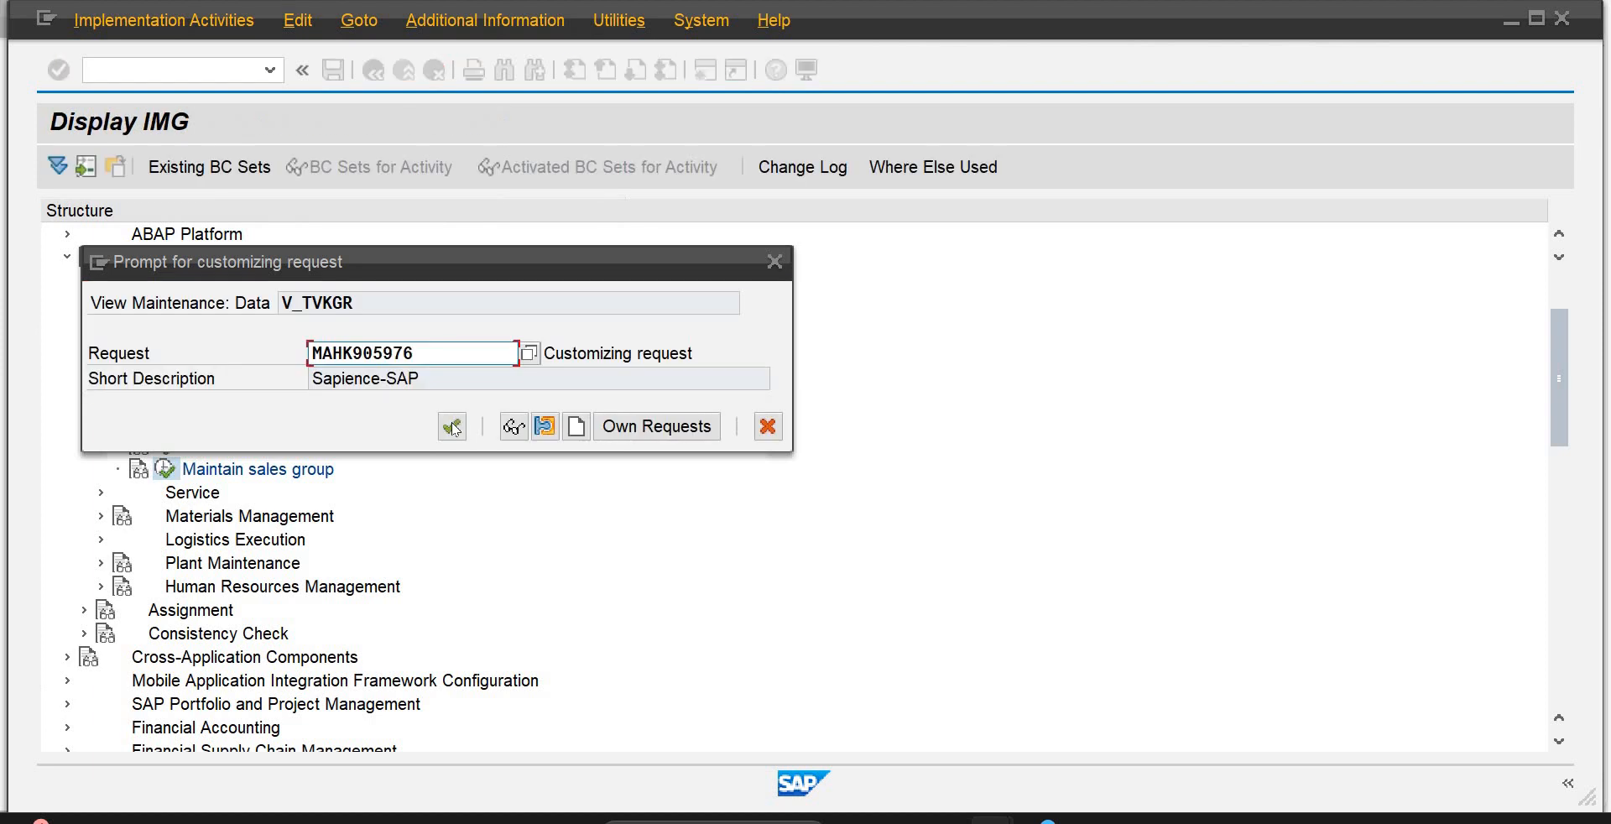
{"action": "left_click", "coordinate": [458, 428]}
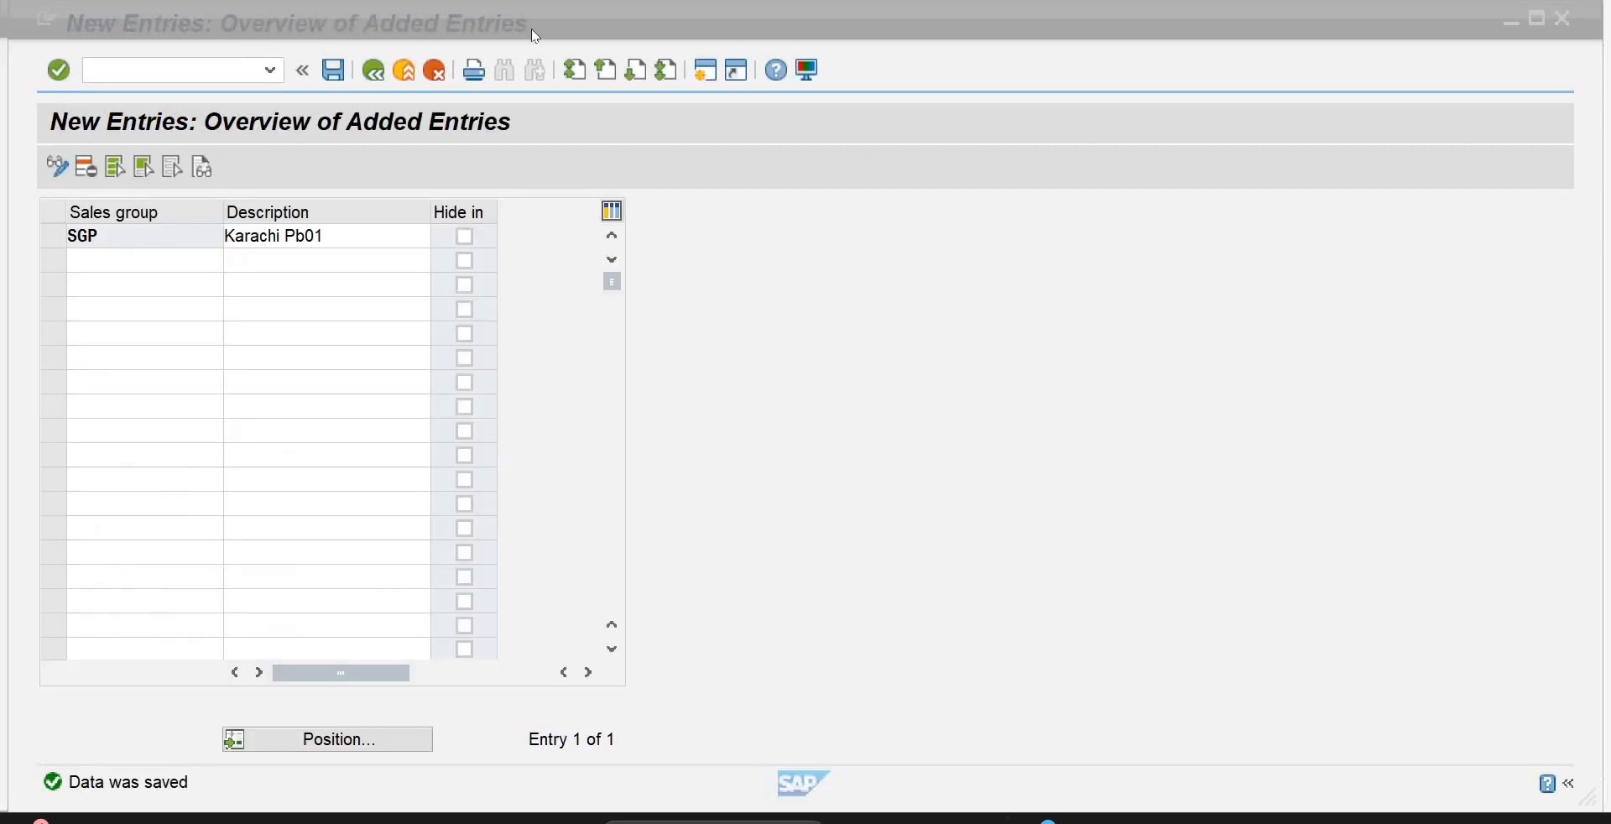
{"action": "left_click", "coordinate": [374, 74]}
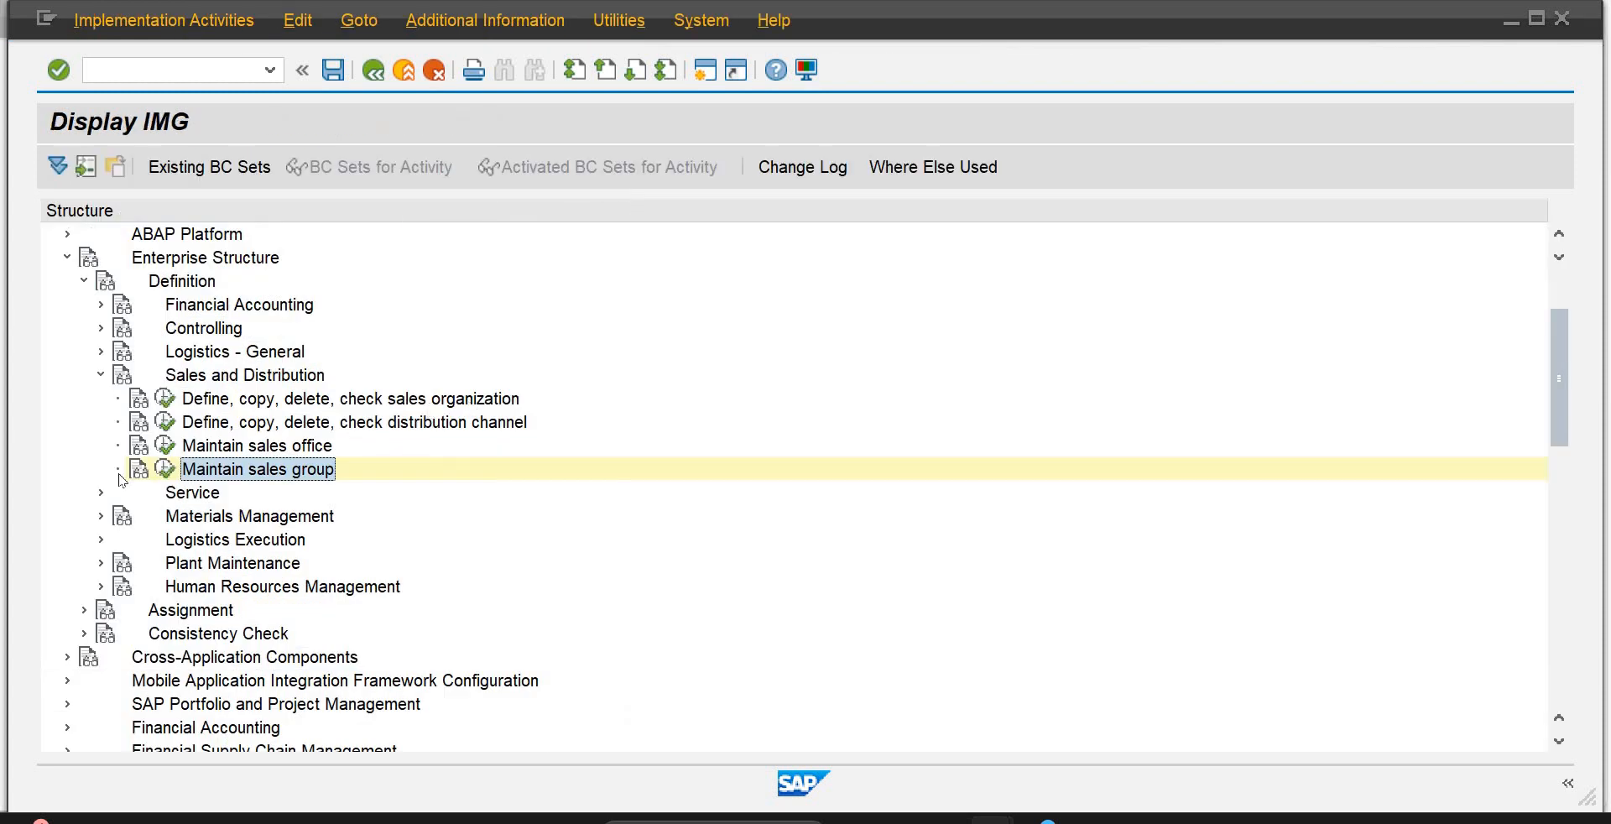
Step: Collapse the Definition branch of Enterprise Structure and expand Sales and Distribution under Assignment
{"action": "left_click", "coordinate": [100, 375]}
{"action": "left_click", "coordinate": [84, 282]}
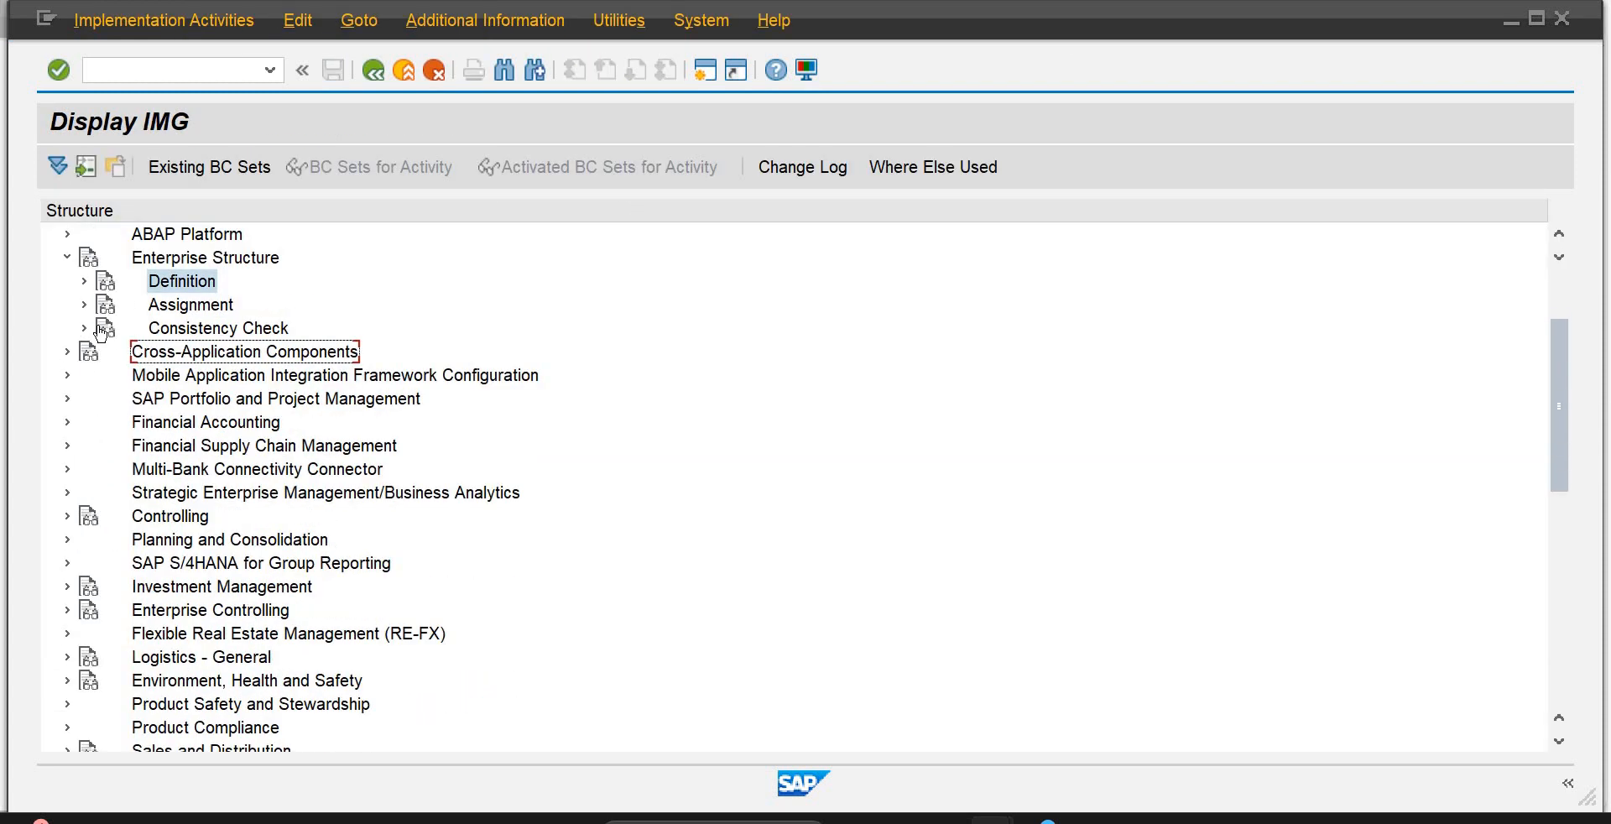
{"action": "left_click", "coordinate": [83, 305]}
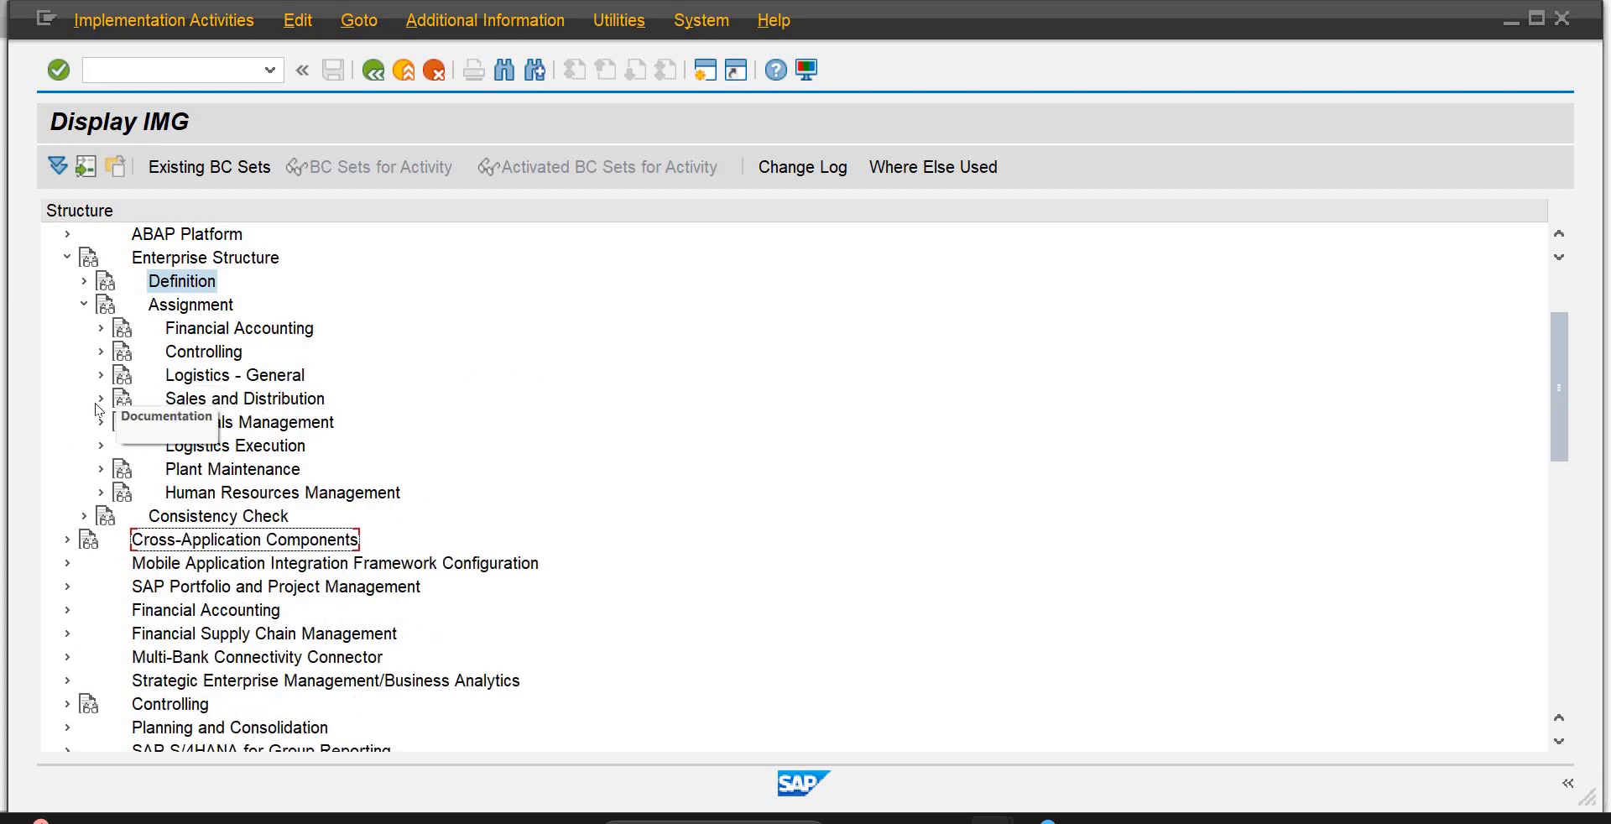
{"action": "left_click", "coordinate": [100, 400]}
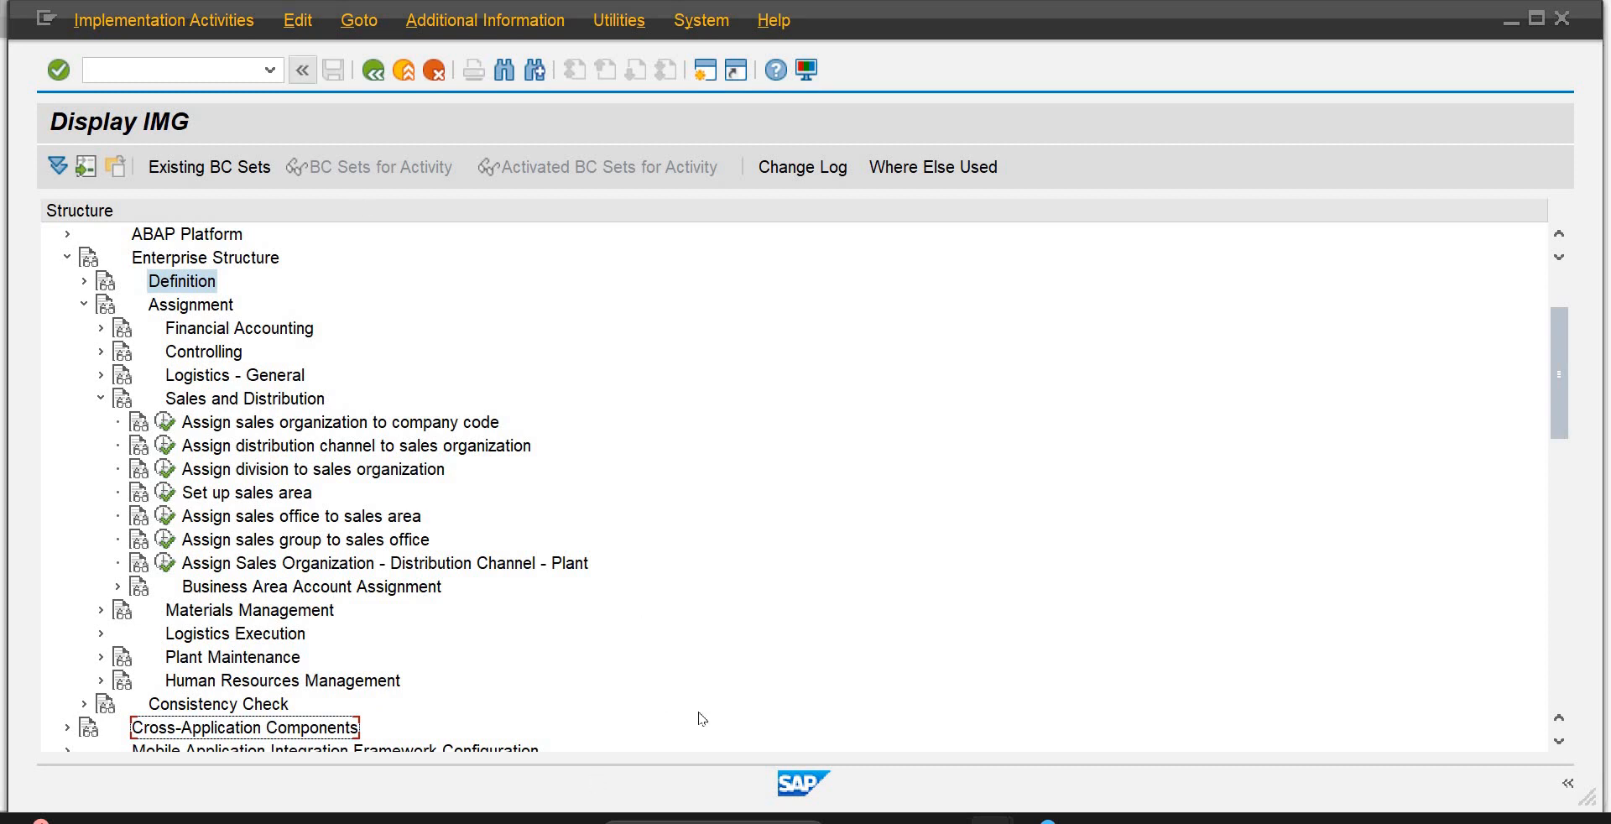
Step: In Assign sales organization to company code, find sales organization sopb and assign it to company code pb01
{"action": "left_click", "coordinate": [159, 426]}
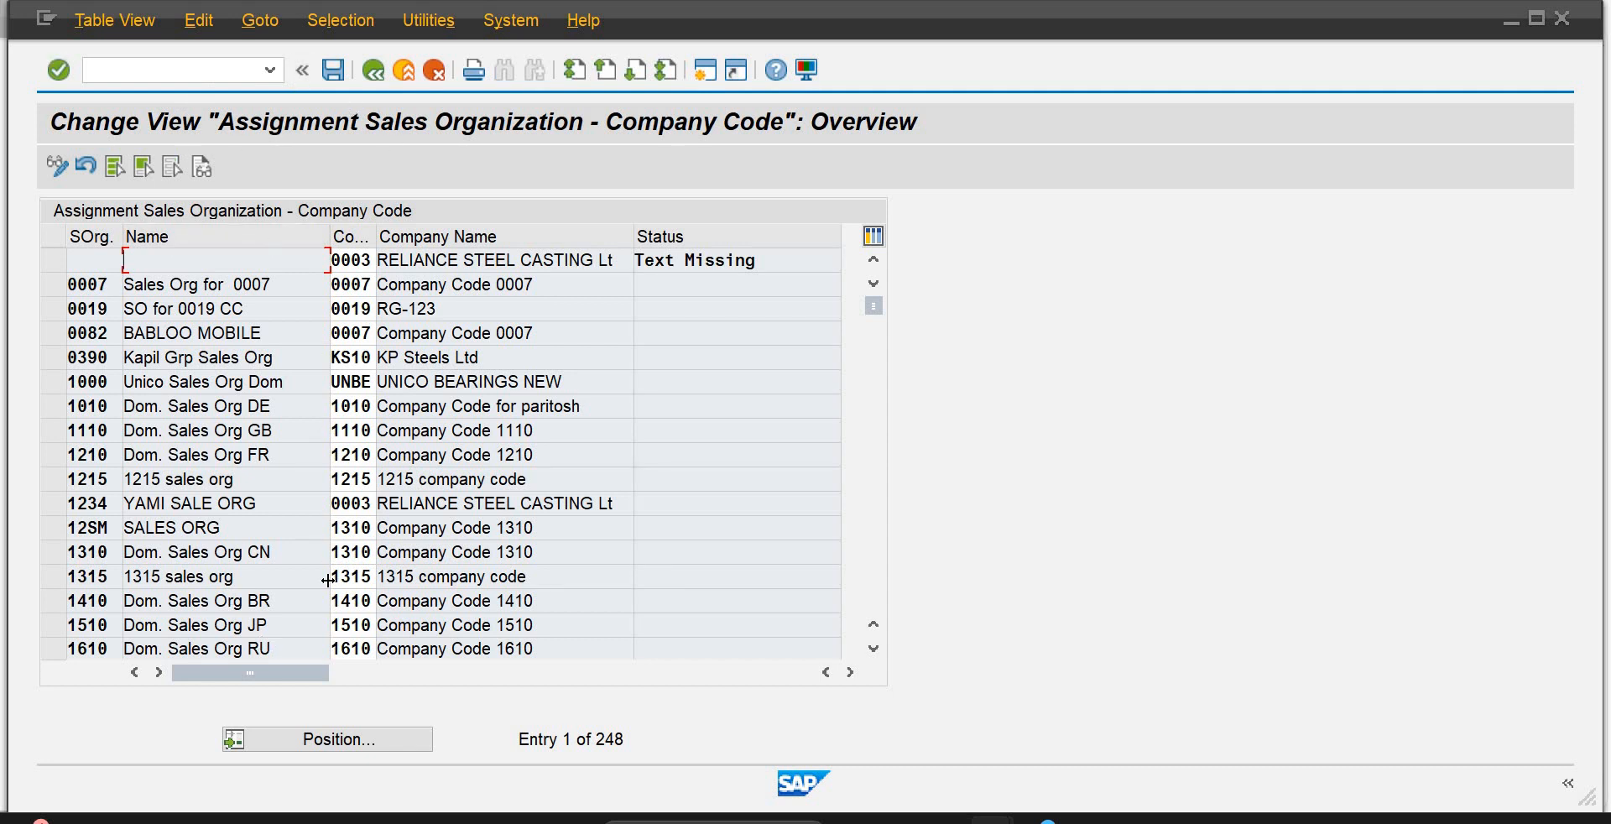
{"action": "left_click", "coordinate": [340, 741]}
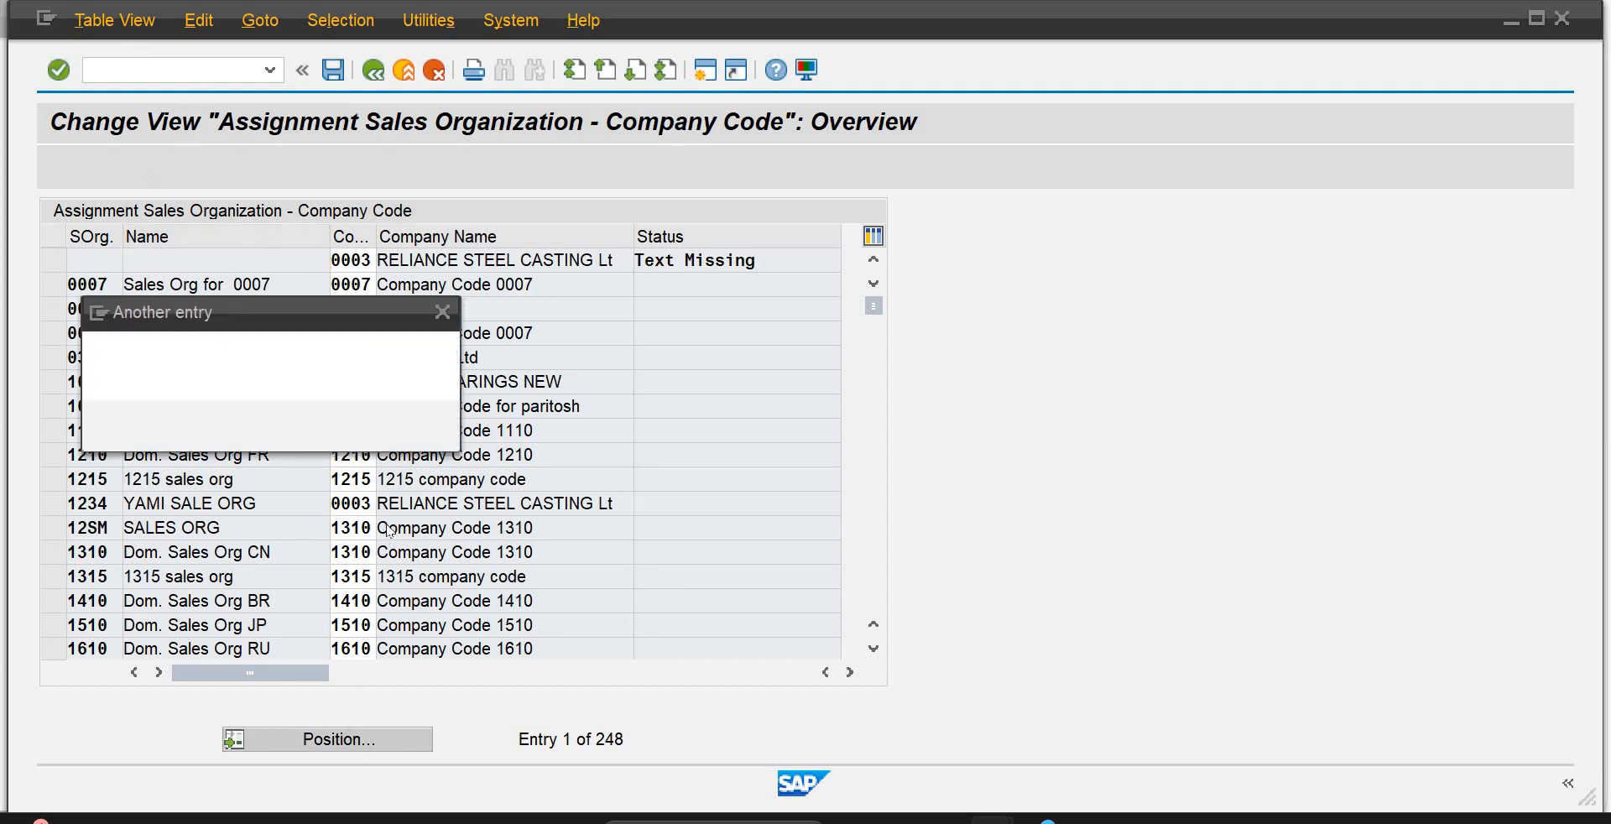
{"action": "type", "text": "sop"}
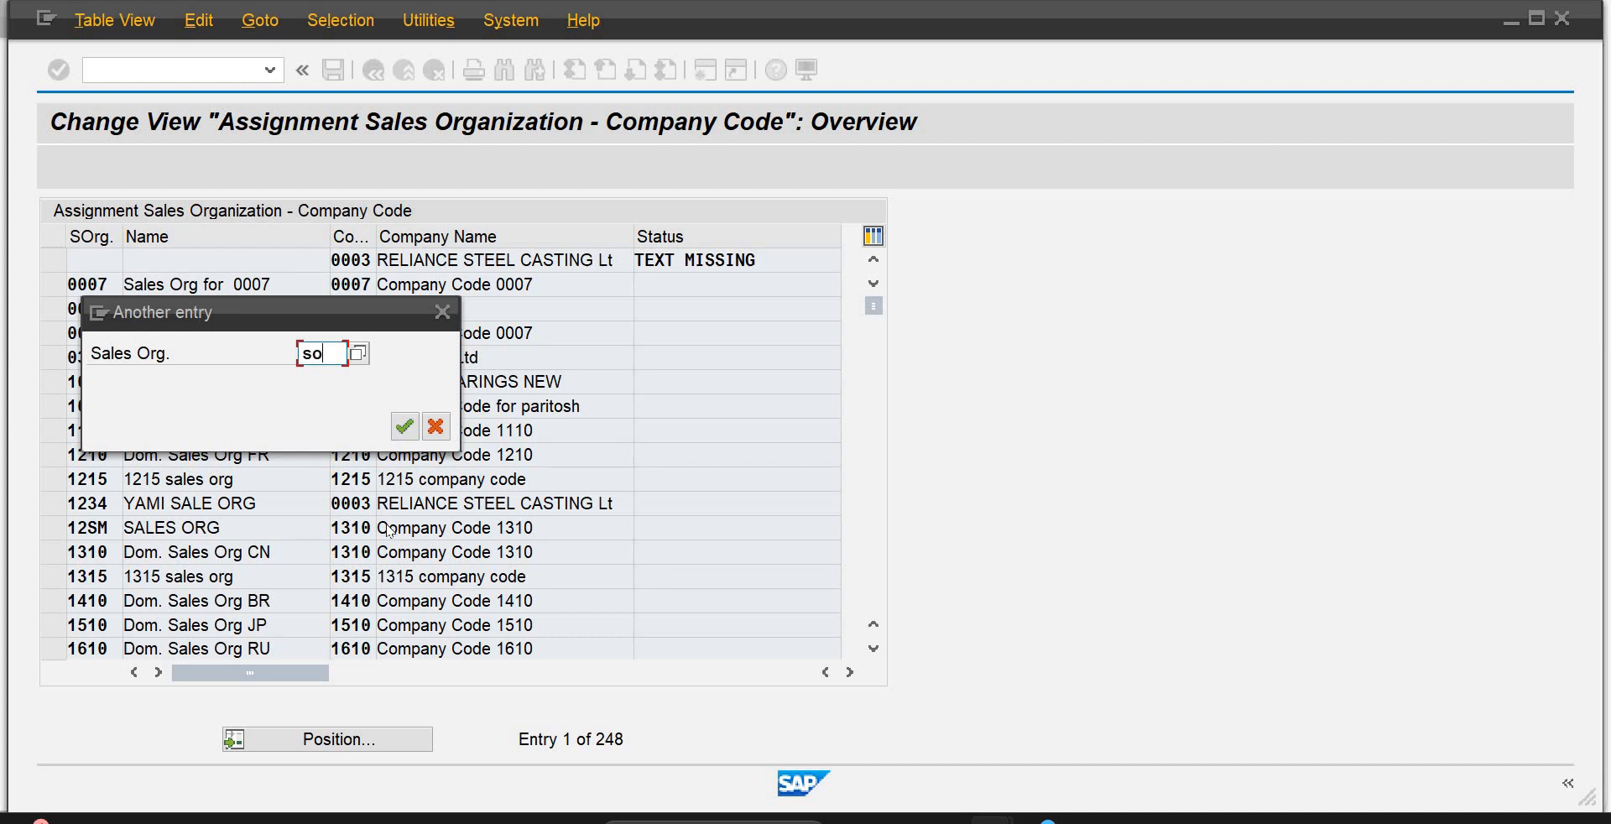
{"action": "type", "text": "b"}
{"action": "key", "text": "Return"}
{"action": "left_click", "coordinate": [372, 259]}
{"action": "type", "text": "pb01"}
{"action": "key", "text": "Return"}
Step: Save the company code assignment under the proposed customizing request and return to the IMG structure
{"action": "key", "text": "ctrl+s"}
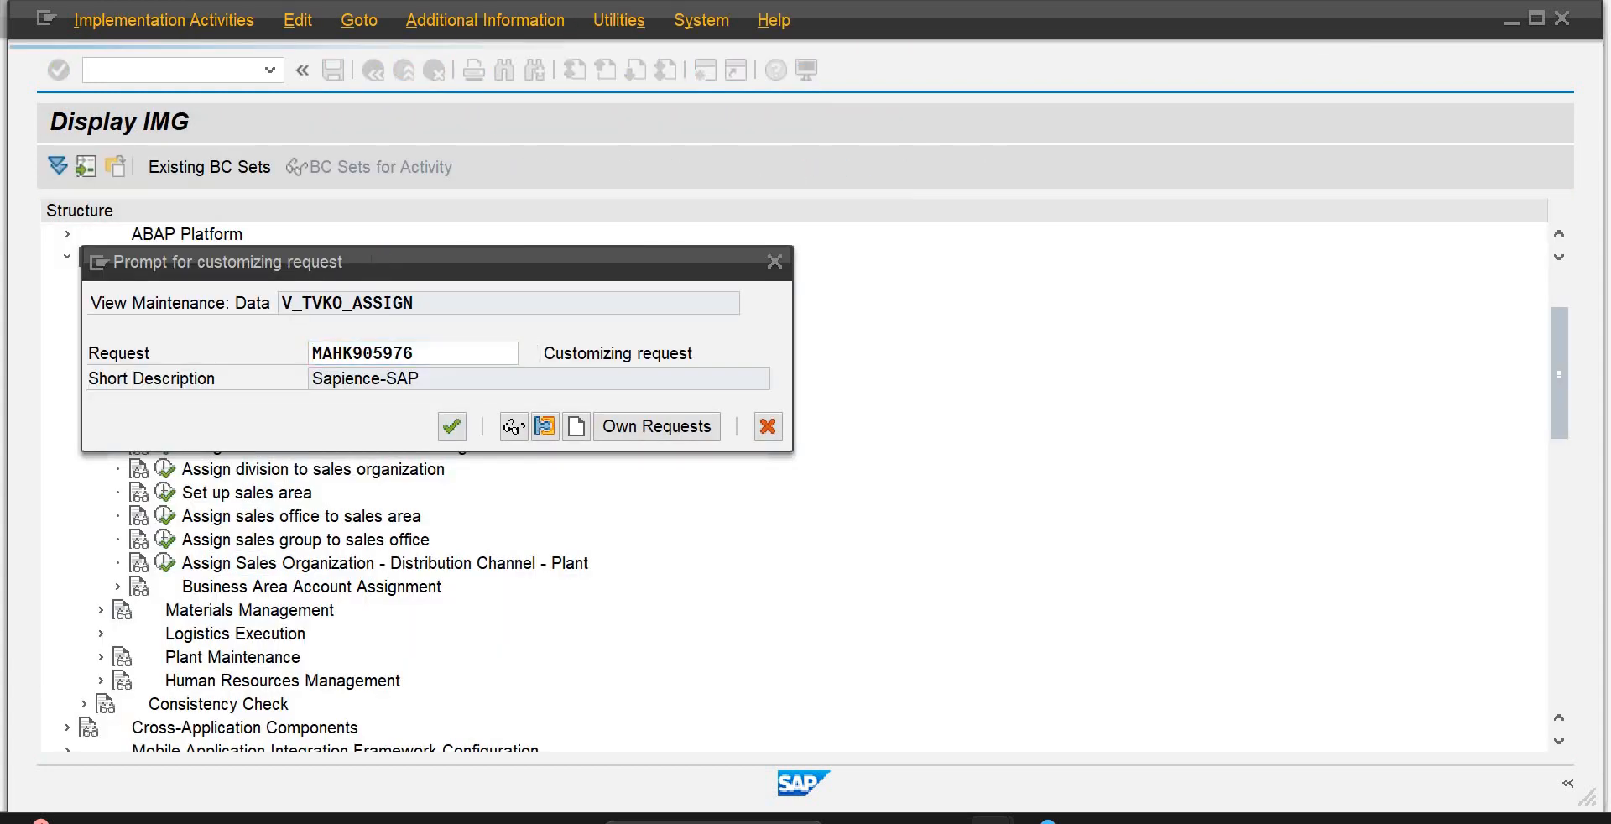
{"action": "key", "text": "Return"}
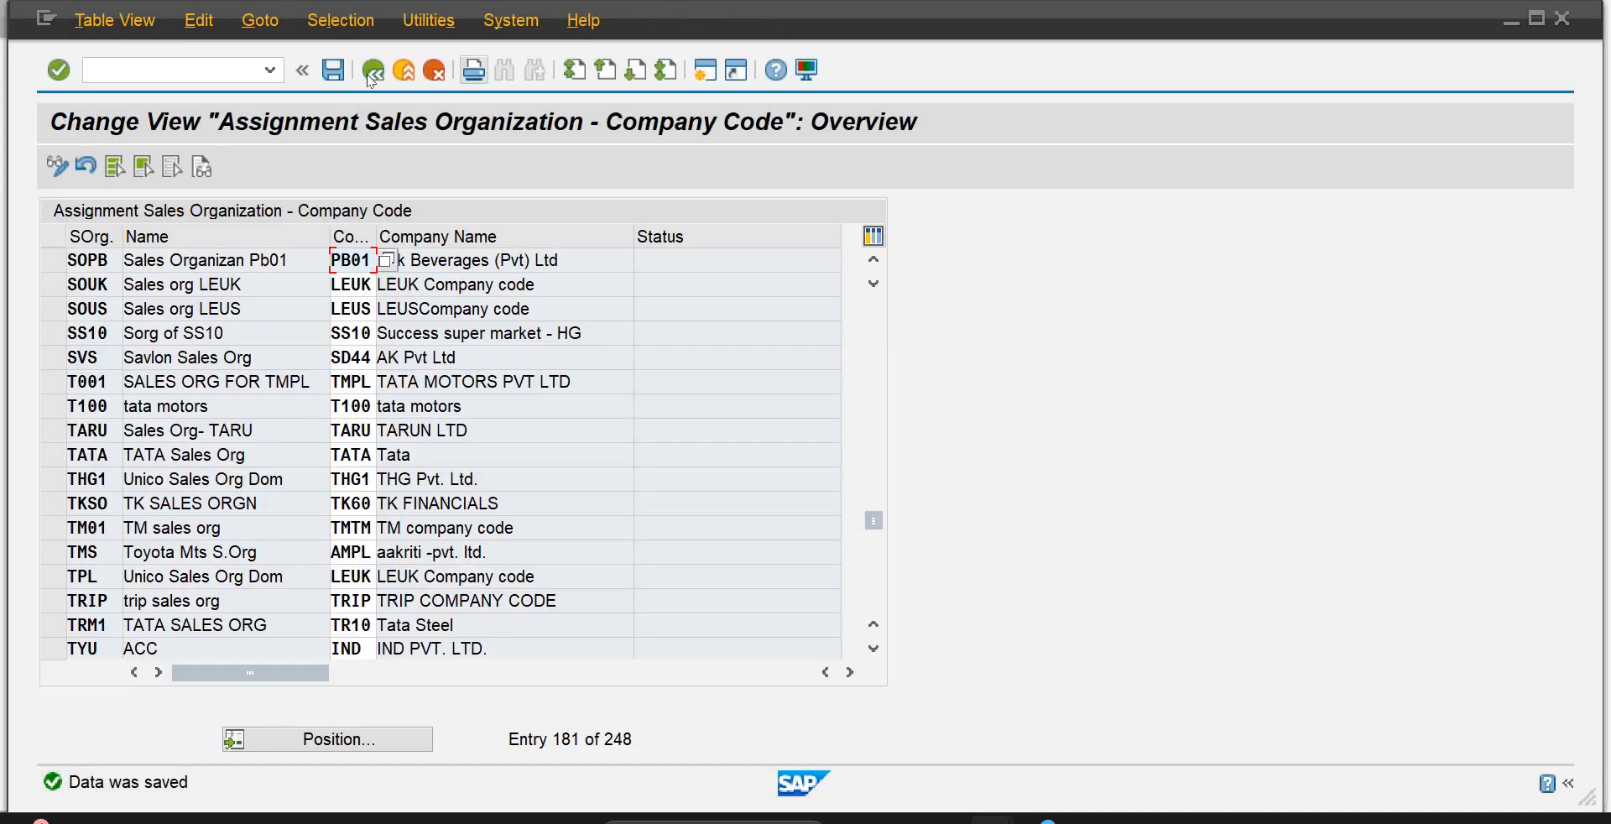
{"action": "key", "text": "F3"}
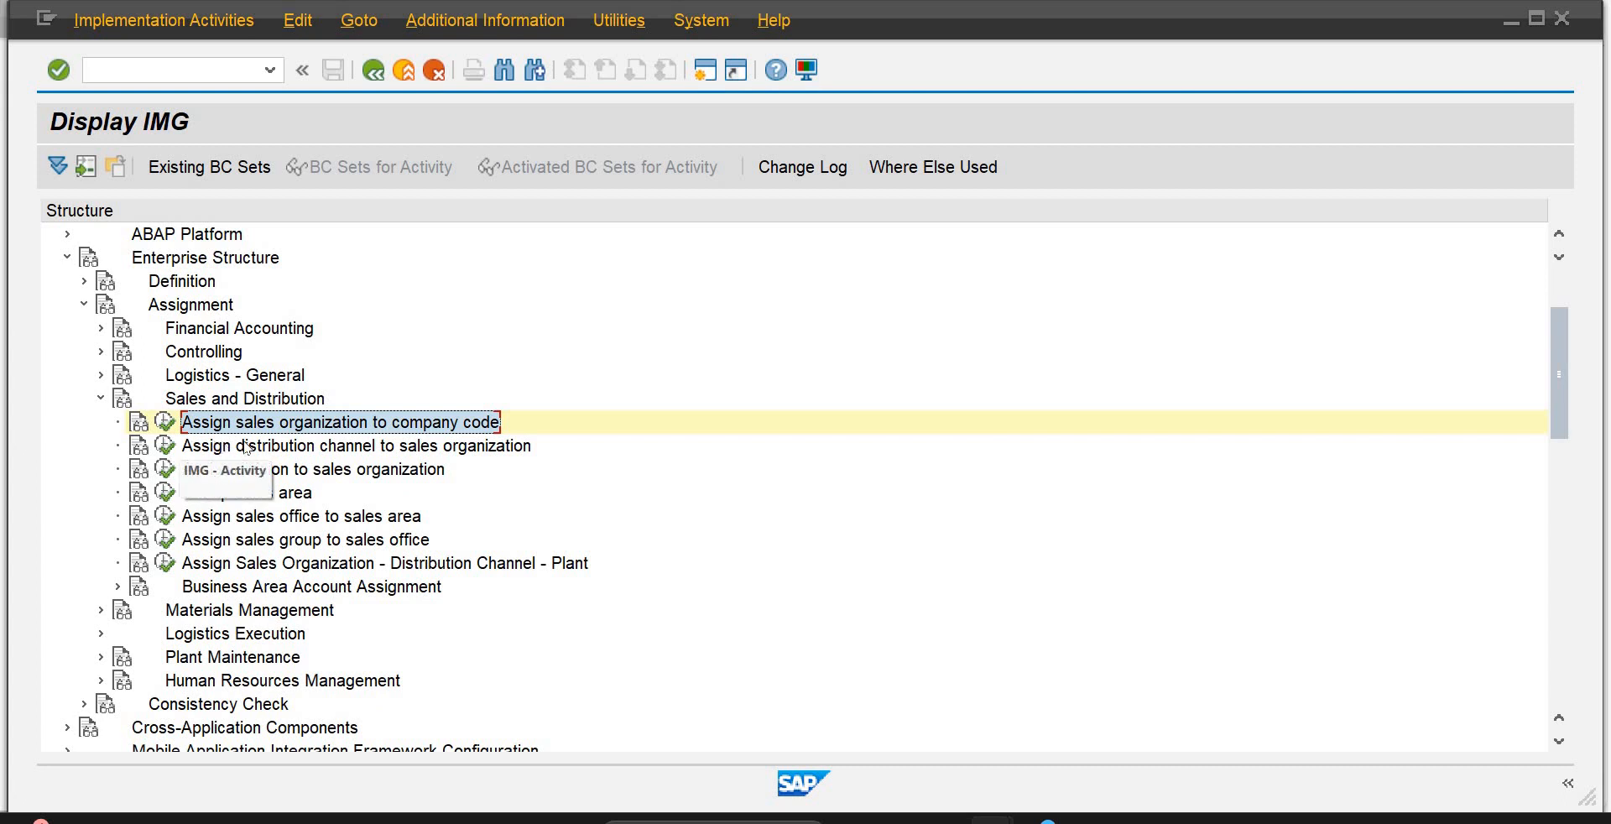
Step: In Assign distribution channel to sales organization, add a new entry assigning distribution channel ld to sales organization sopb
{"action": "left_click", "coordinate": [441, 452]}
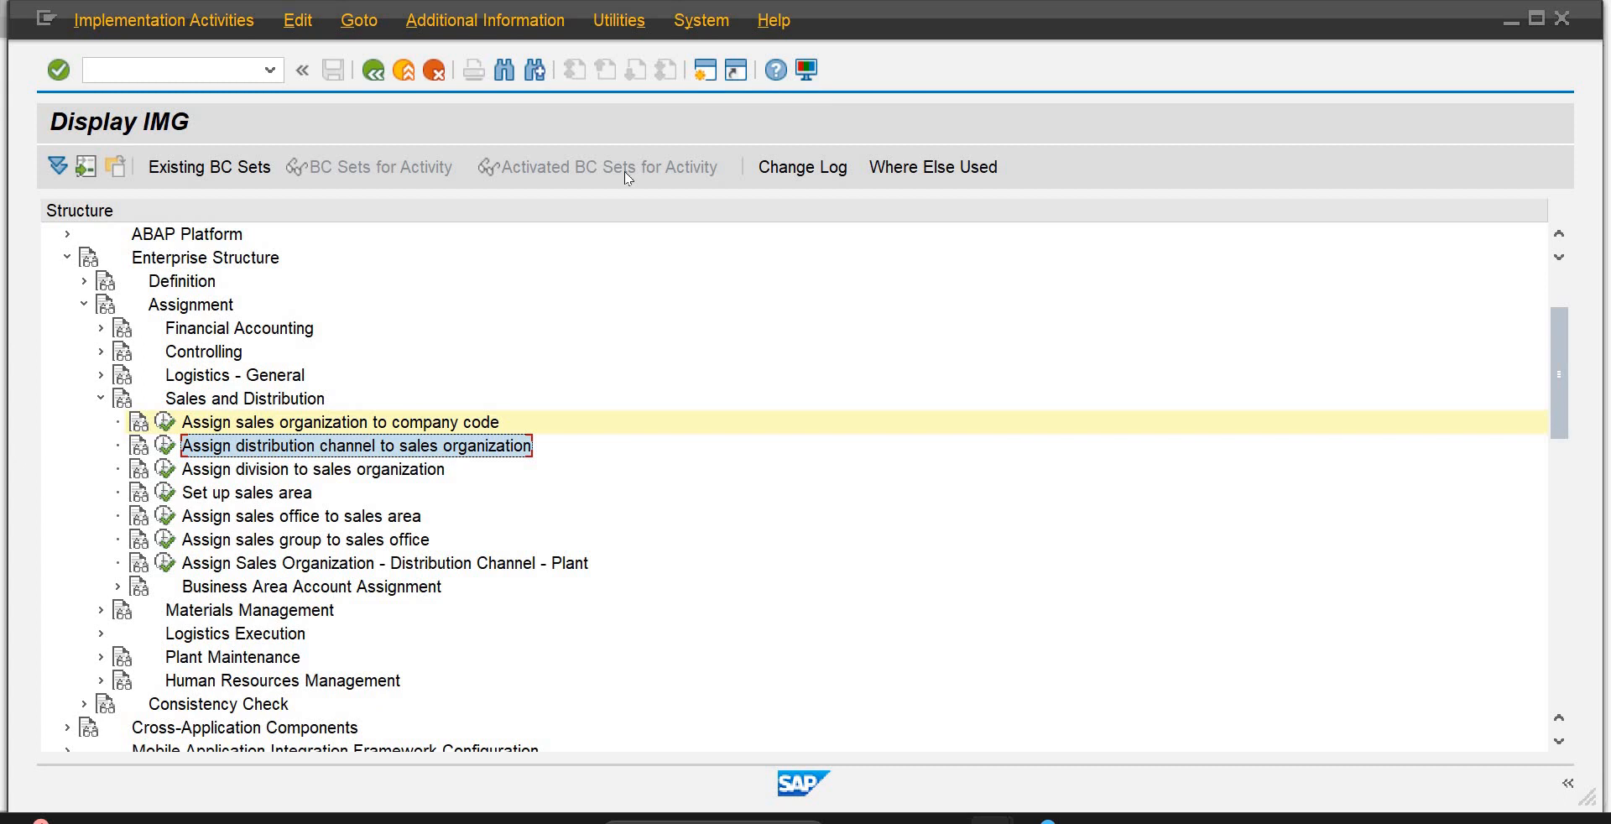
{"action": "left_click", "coordinate": [172, 446]}
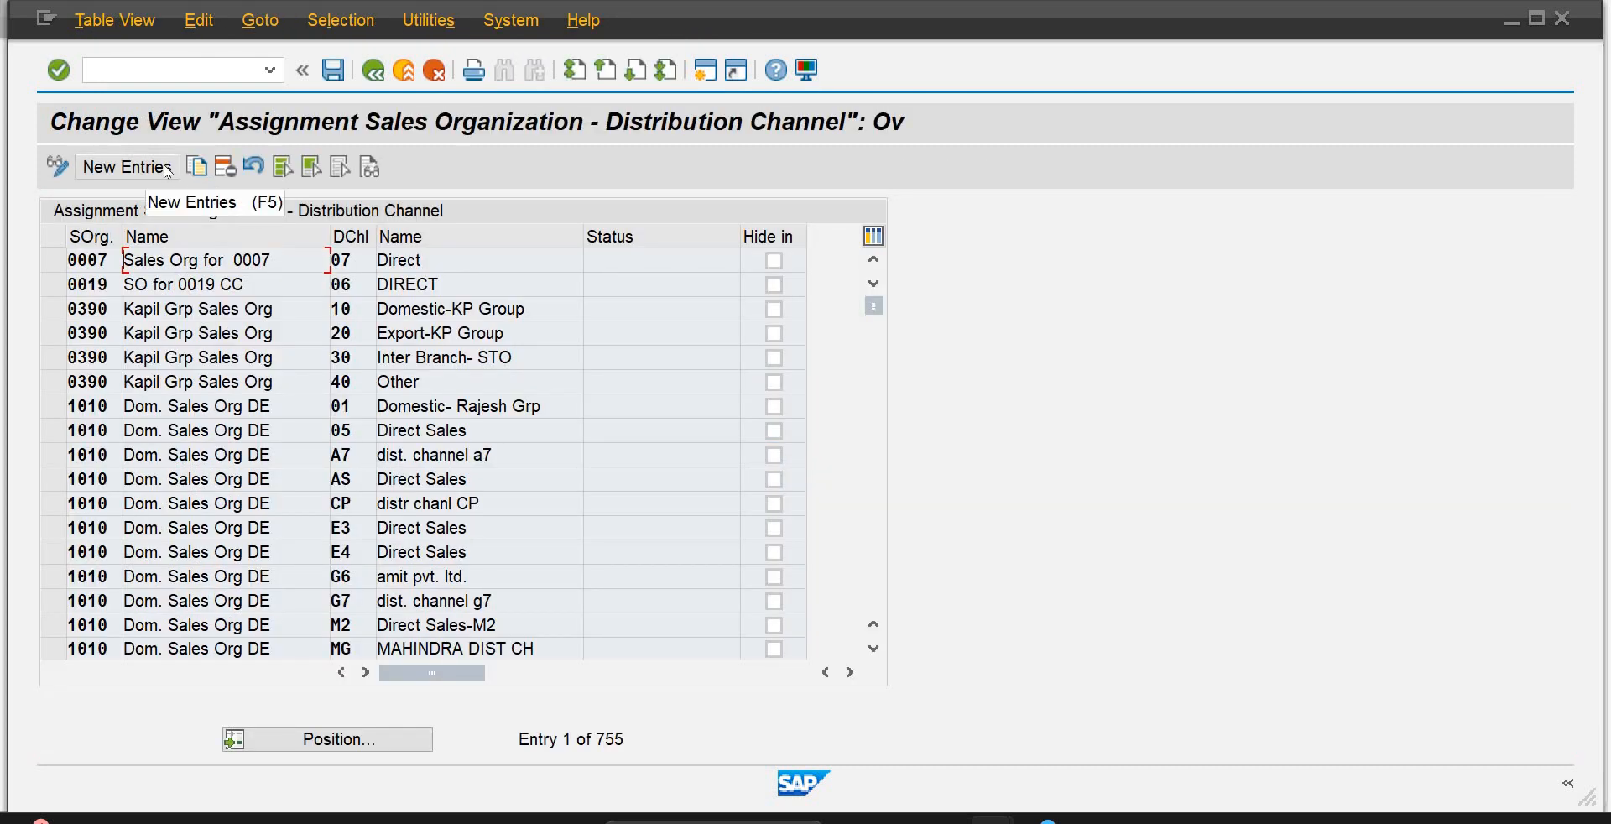
{"action": "left_click", "coordinate": [168, 172]}
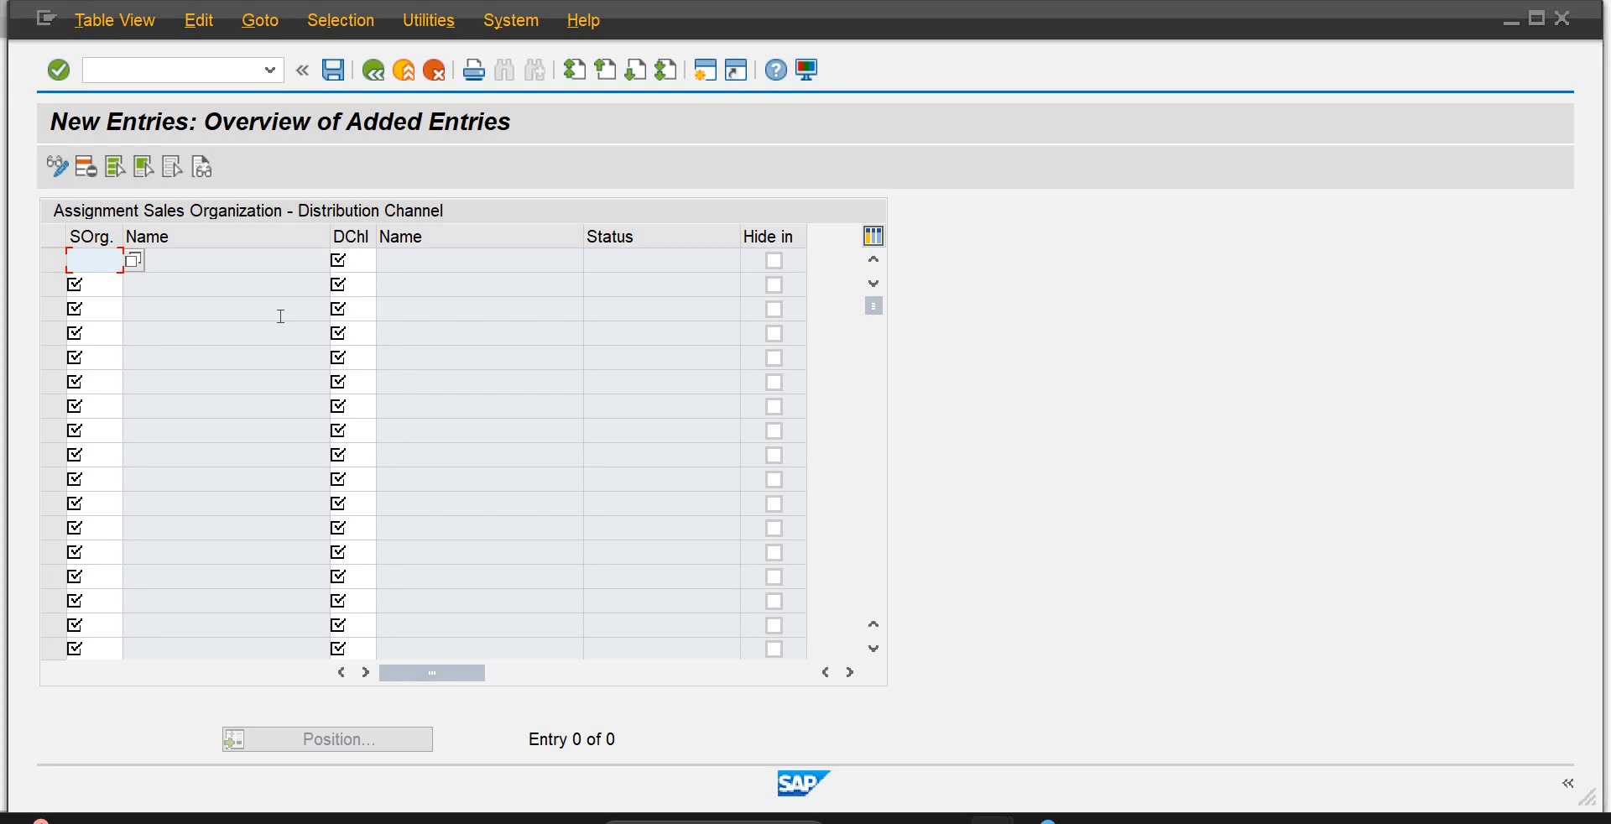
{"action": "type", "text": "sopv"}
{"action": "key", "text": "BackSpace"}
{"action": "type", "text": "b"}
{"action": "key", "text": "Tab"}
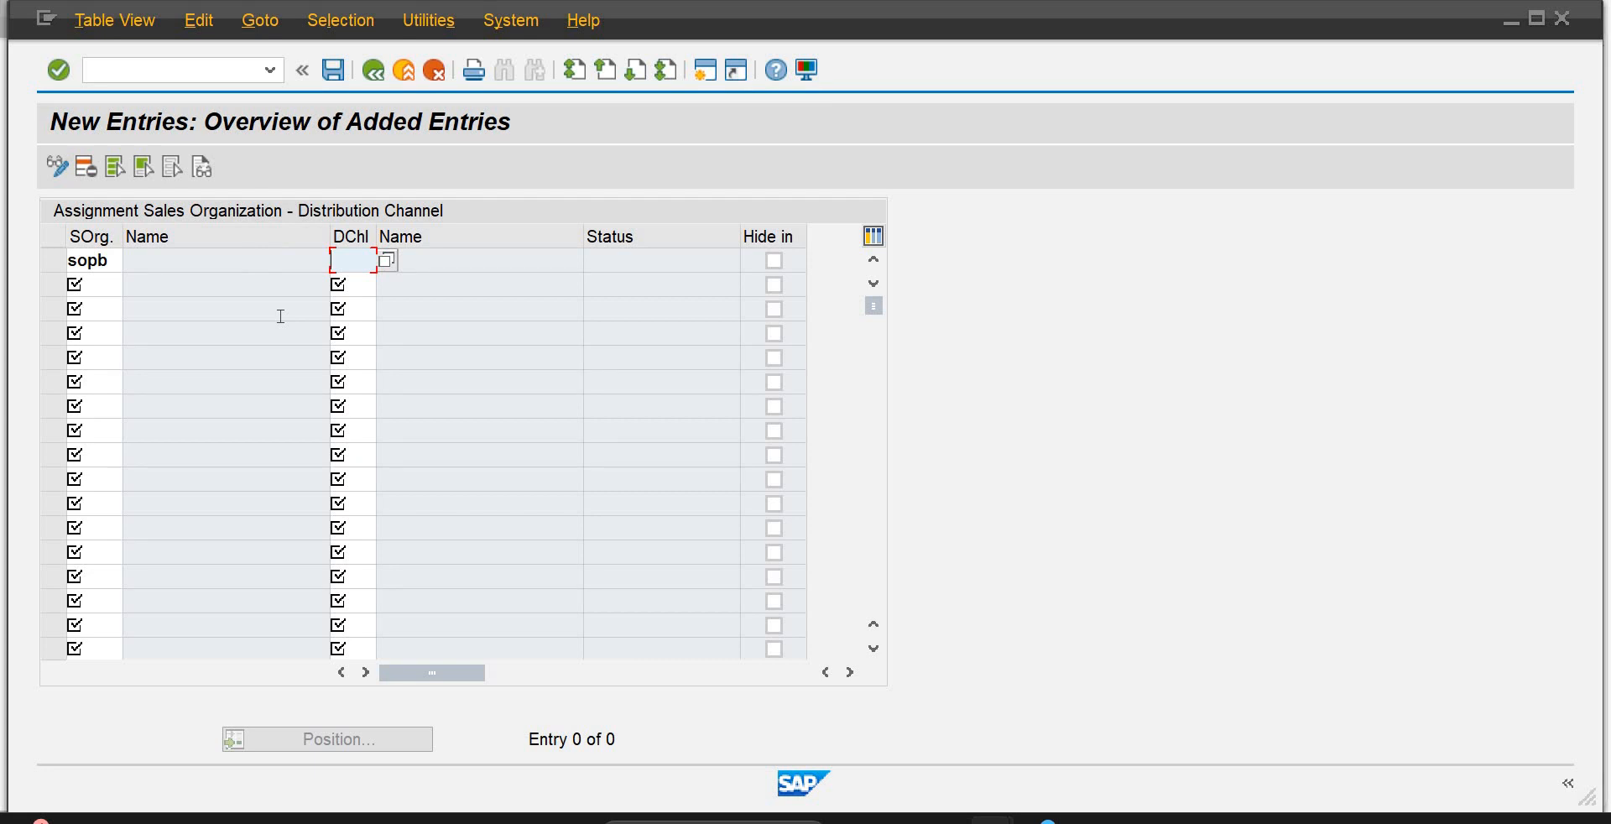
{"action": "type", "text": "ld"}
{"action": "key", "text": "Return"}
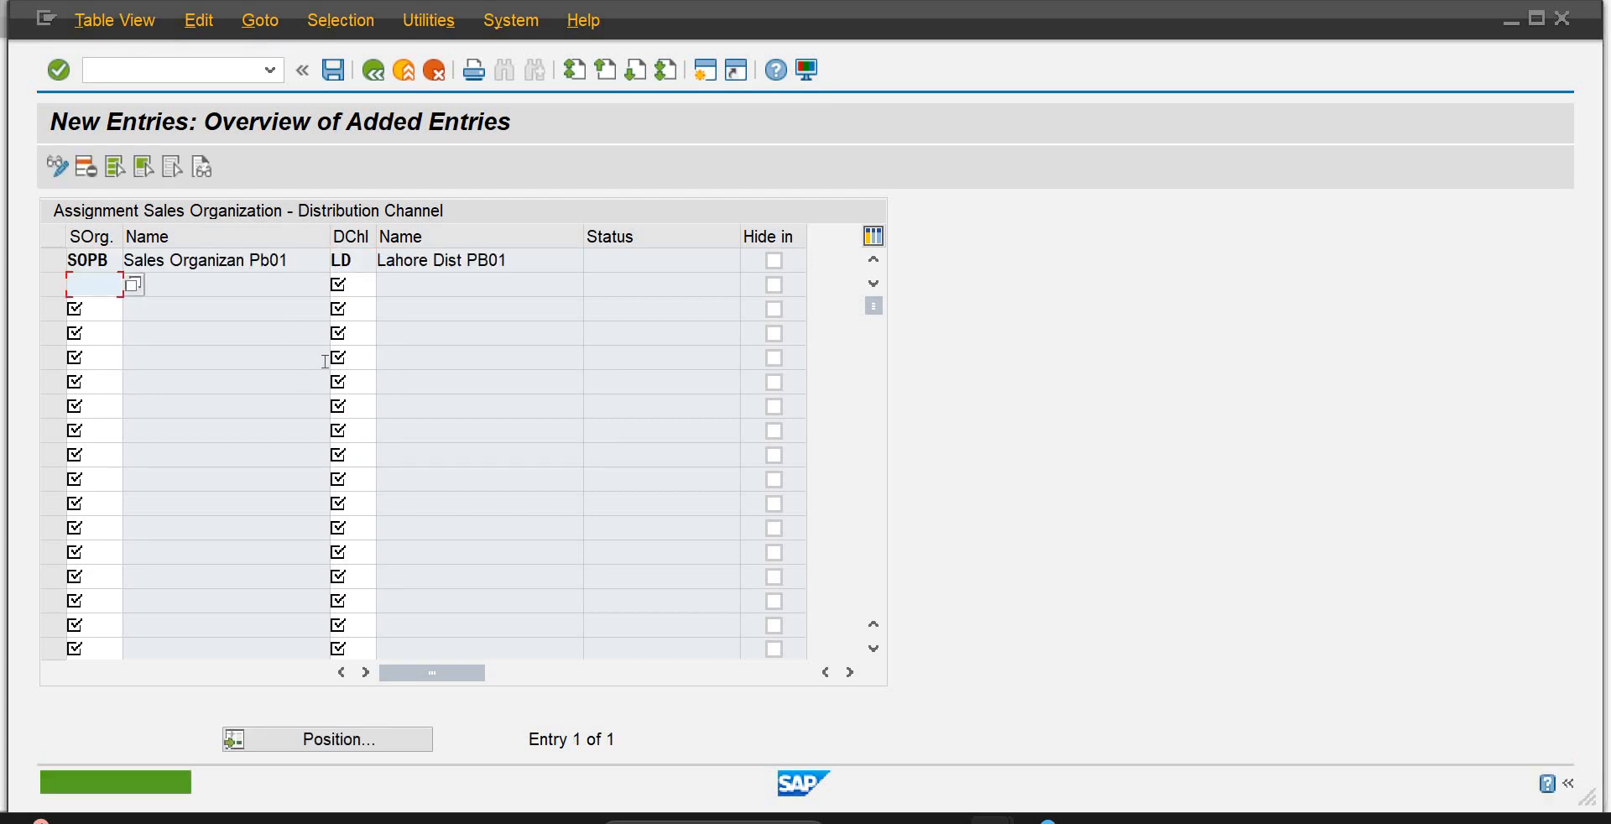
Step: Add a second entry assigning distribution channel kd to sales organization sopb
{"action": "type", "text": "sopb"}
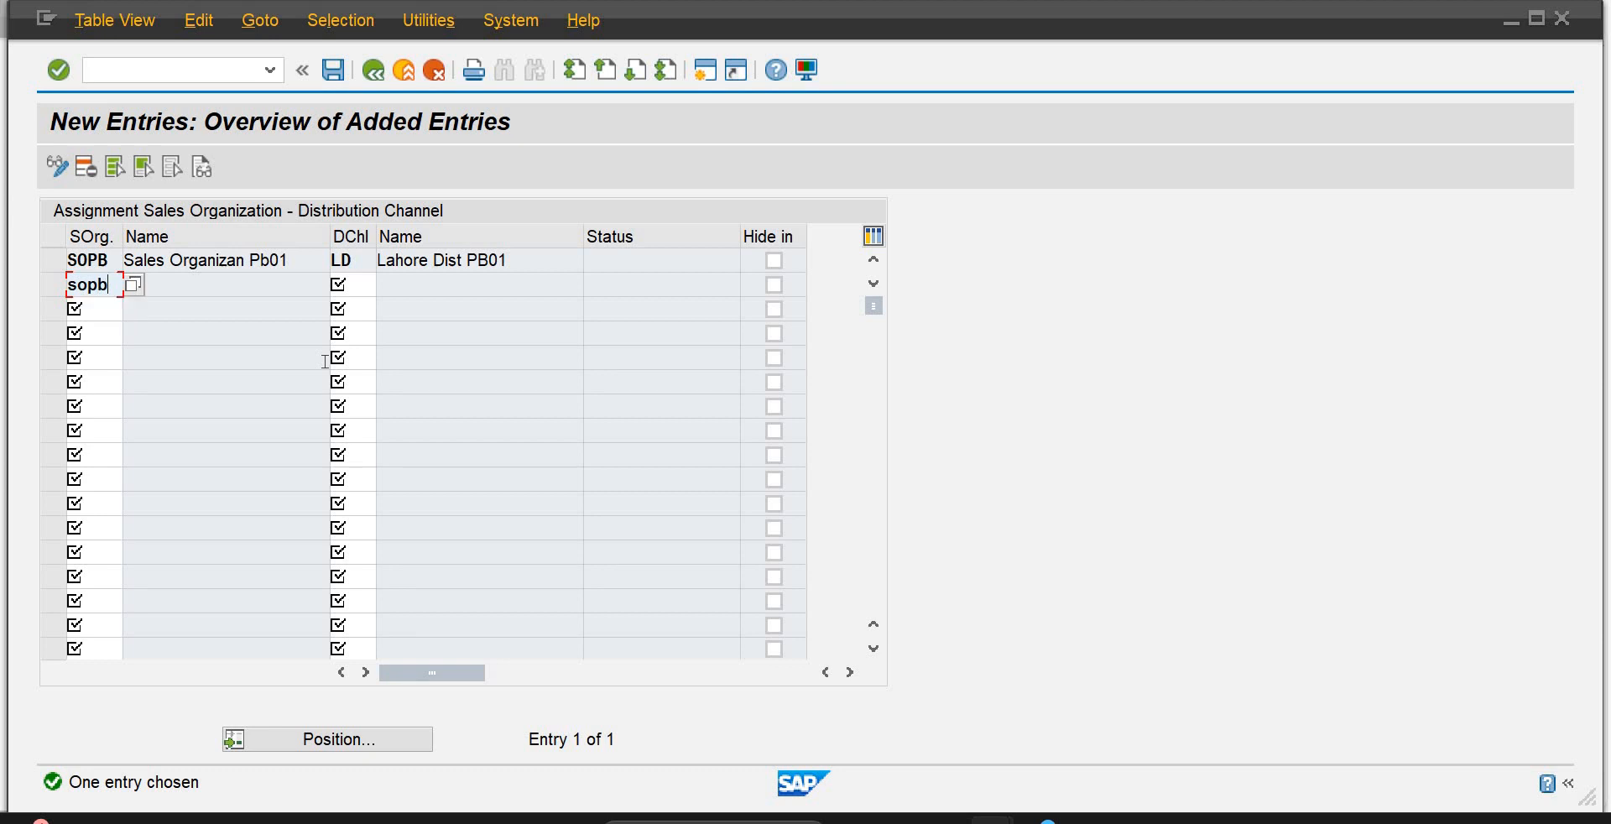
{"action": "key", "text": "Tab"}
{"action": "type", "text": "kd"}
{"action": "key", "text": "Tab"}
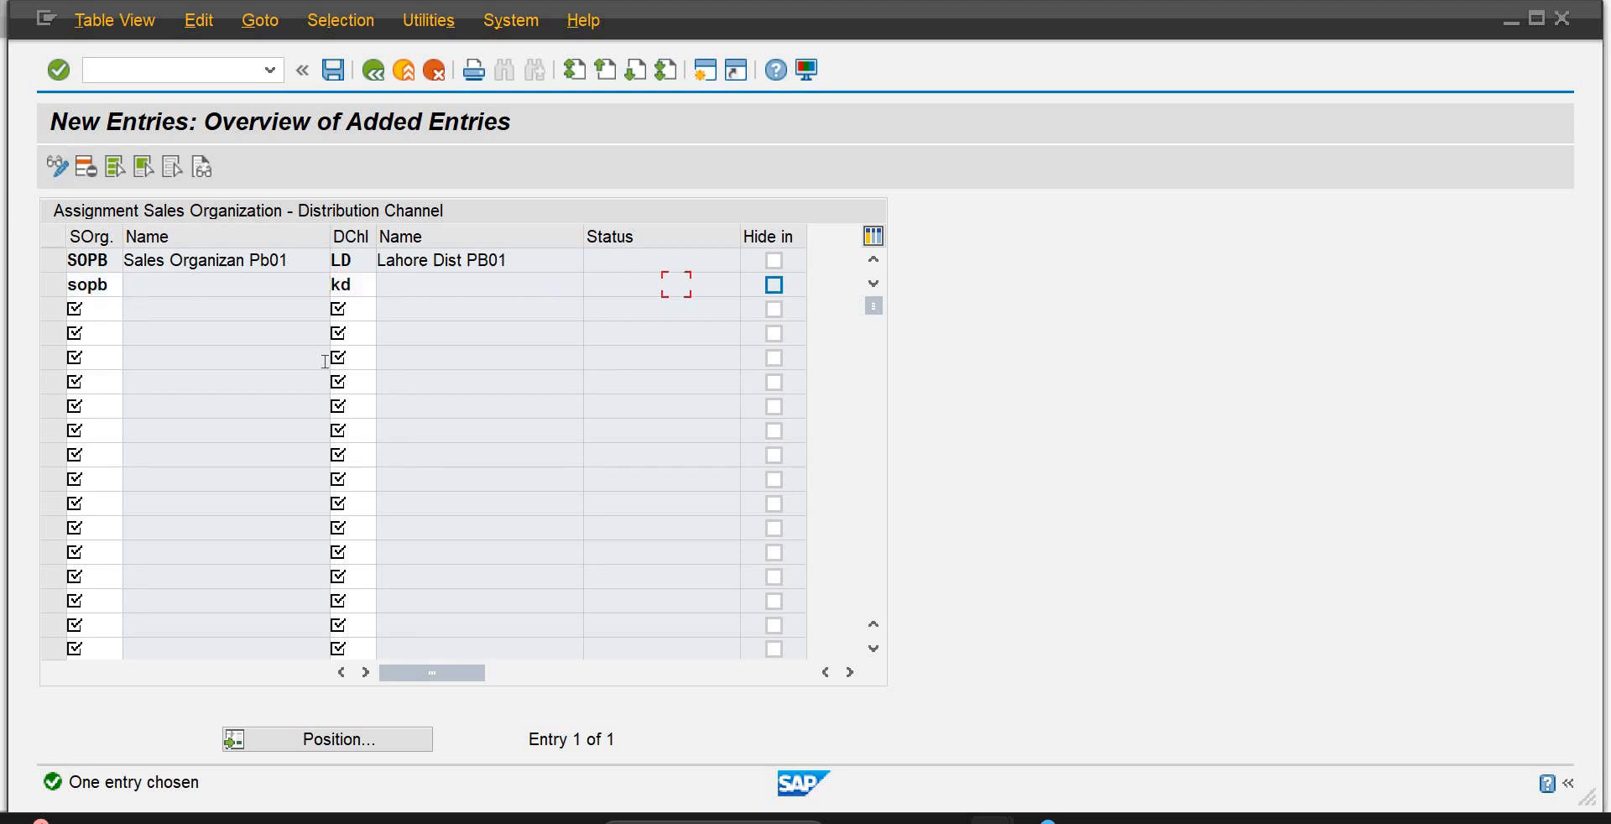
{"action": "key", "text": "Tab"}
Step: Add a third entry assigning distribution channel pd to sales organization sopb
{"action": "type", "text": "sob"}
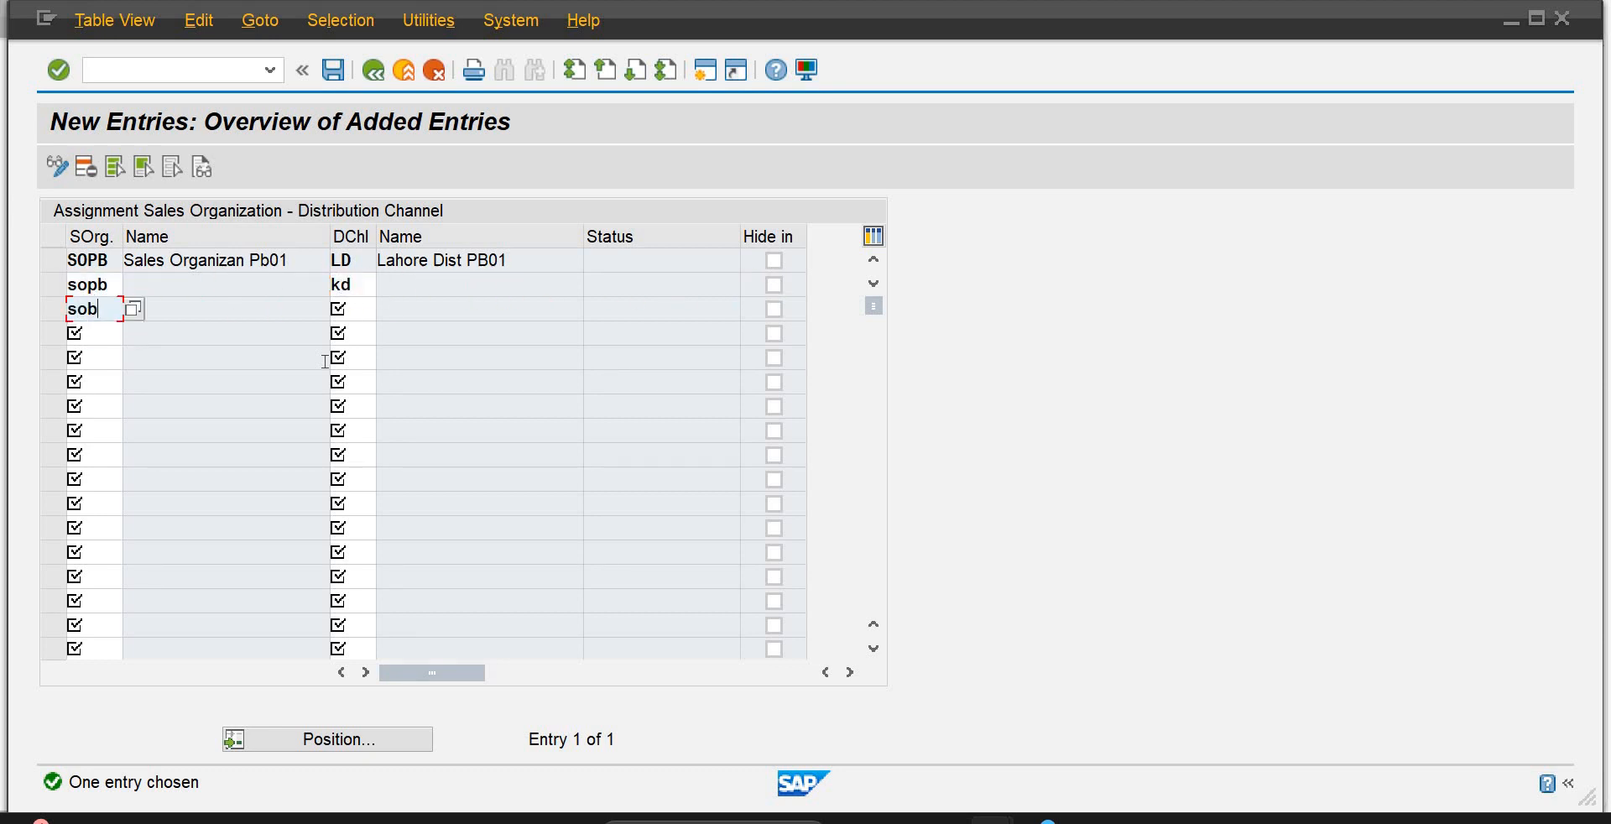
{"action": "key", "text": "BackSpace"}
{"action": "type", "text": "pb"}
{"action": "key", "text": "Tab"}
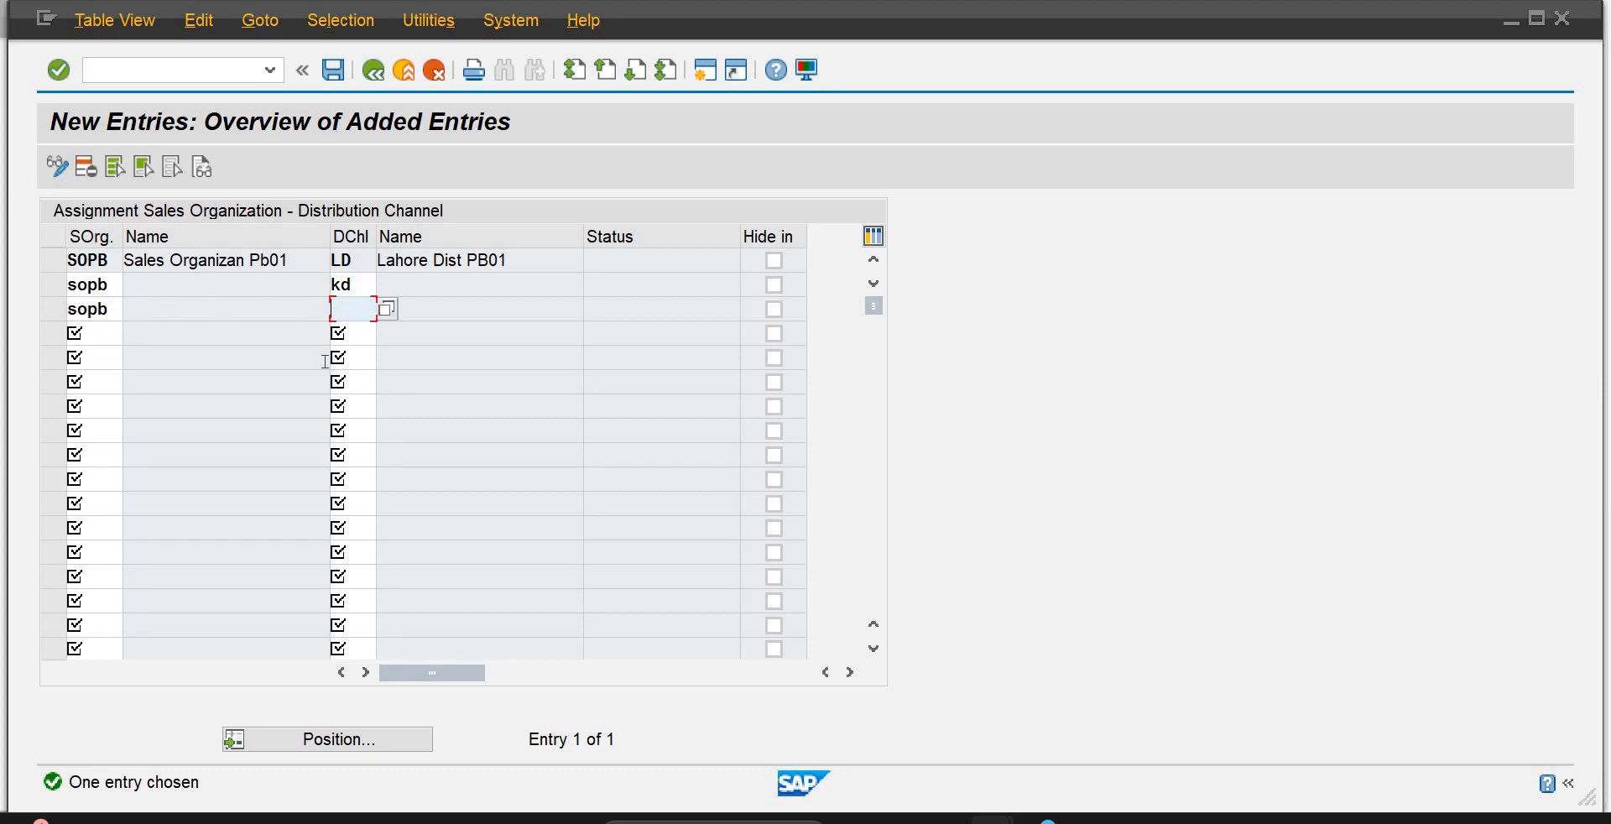
{"action": "type", "text": "pd"}
{"action": "key", "text": "Tab"}
{"action": "key", "text": "Tab"}
Step: Add a fourth entry assigning distribution channel qd to sales organization sopb and validate the entries
{"action": "type", "text": "so"}
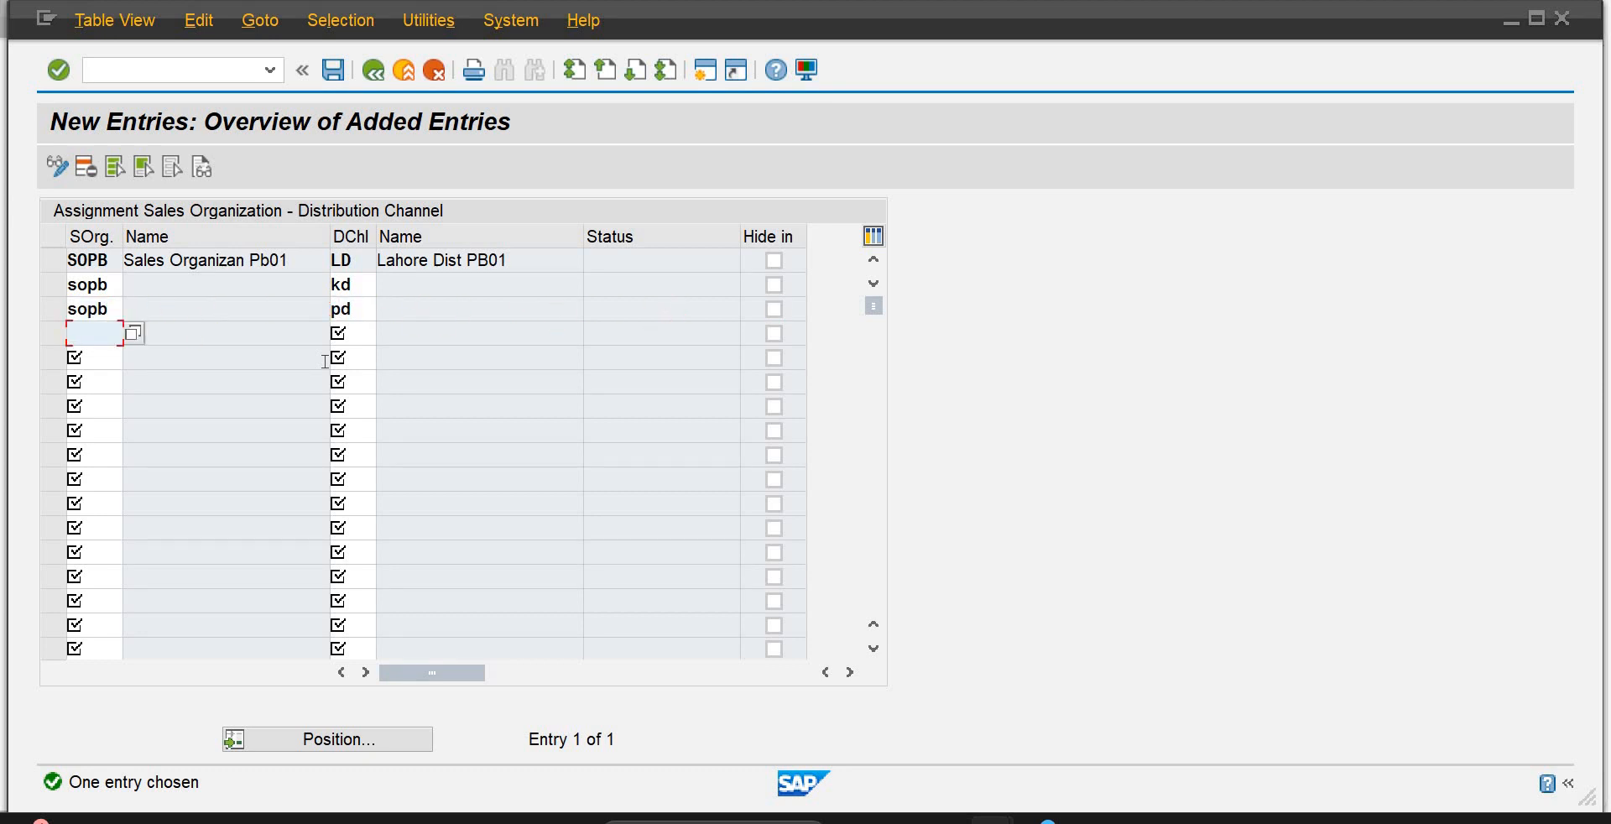
{"action": "type", "text": "pb"}
{"action": "key", "text": "Tab"}
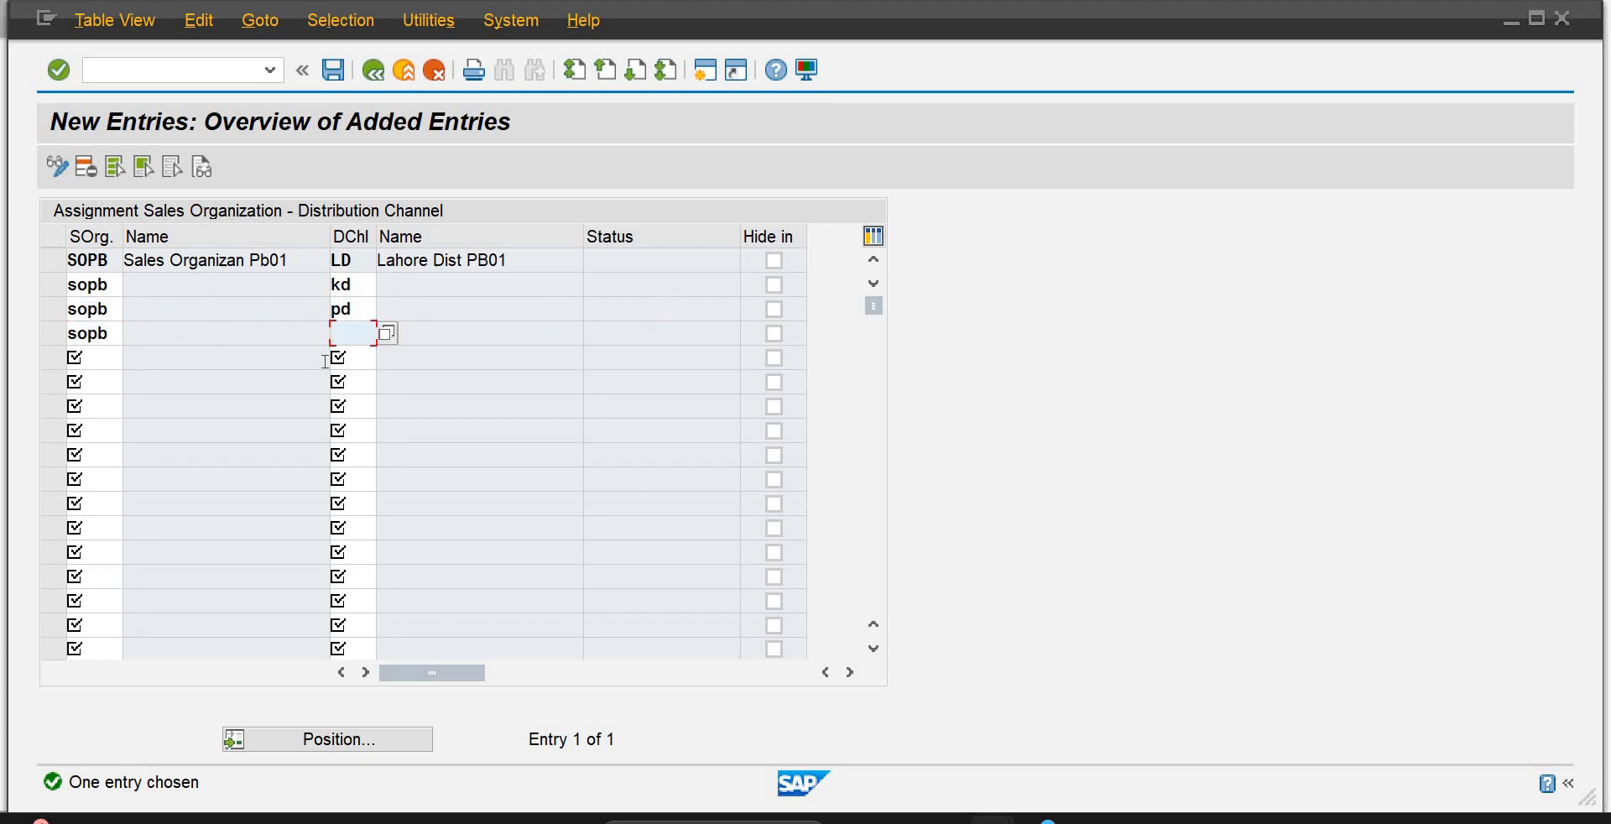
{"action": "type", "text": "qd"}
{"action": "key", "text": "Return"}
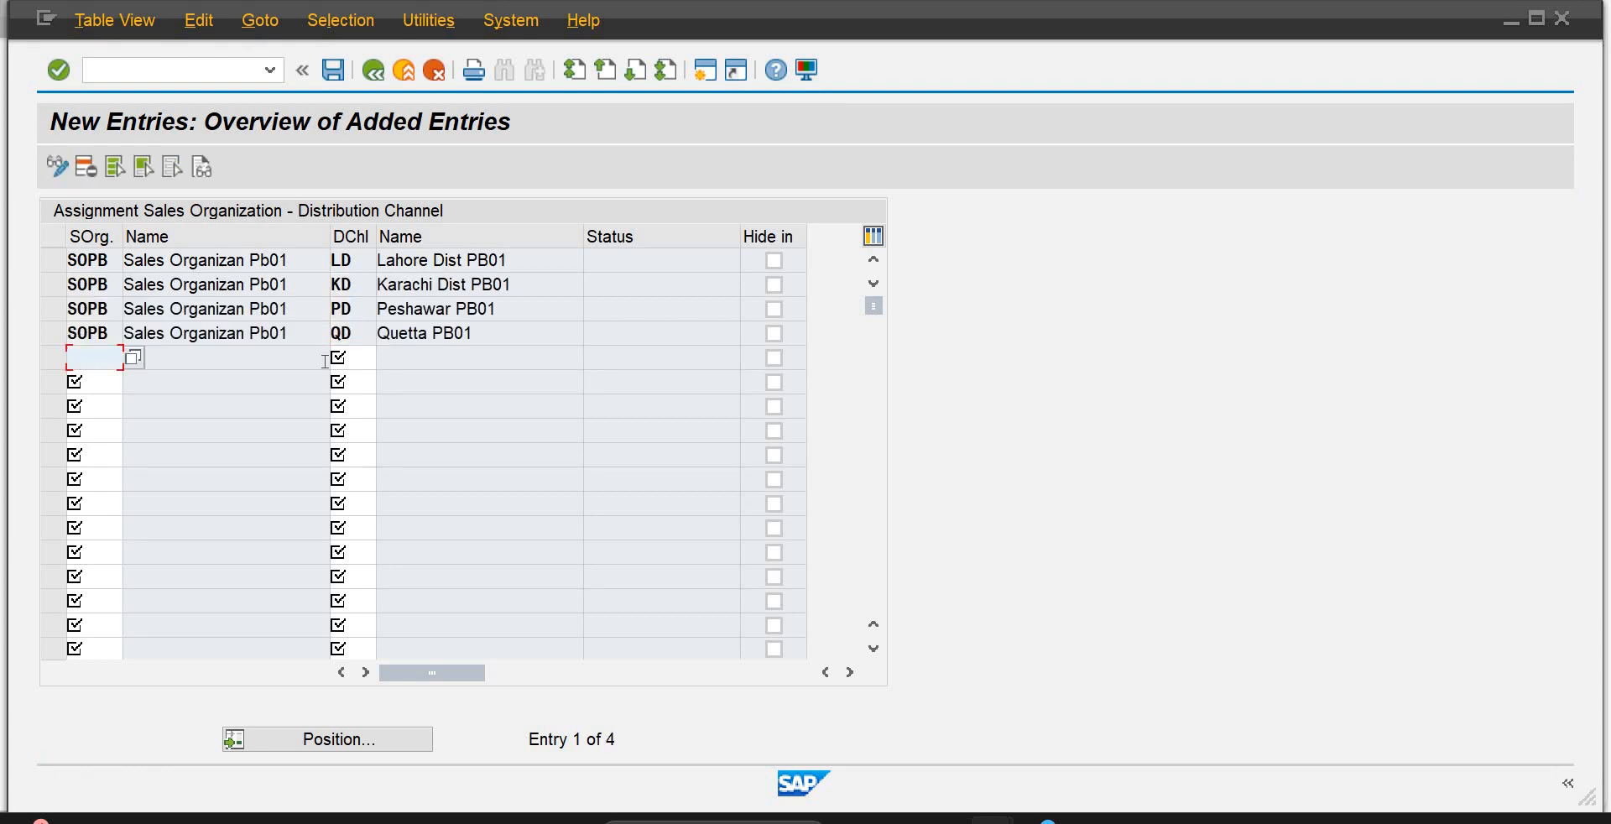
Step: Save the distribution channel assignments under the proposed customizing request and return to the IMG structure
{"action": "left_click", "coordinate": [333, 70]}
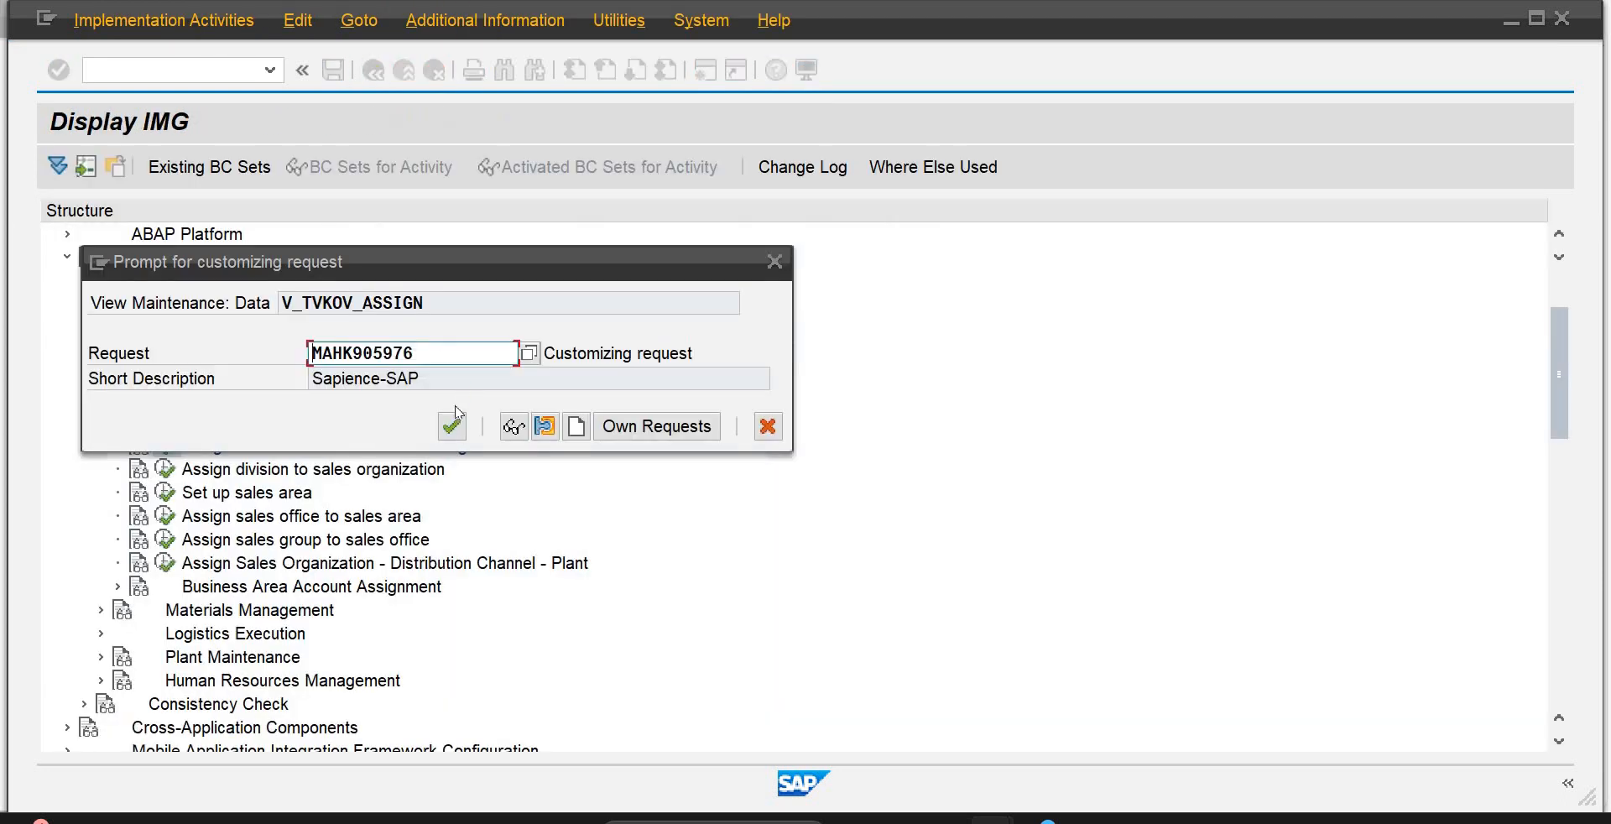
{"action": "left_click", "coordinate": [454, 423]}
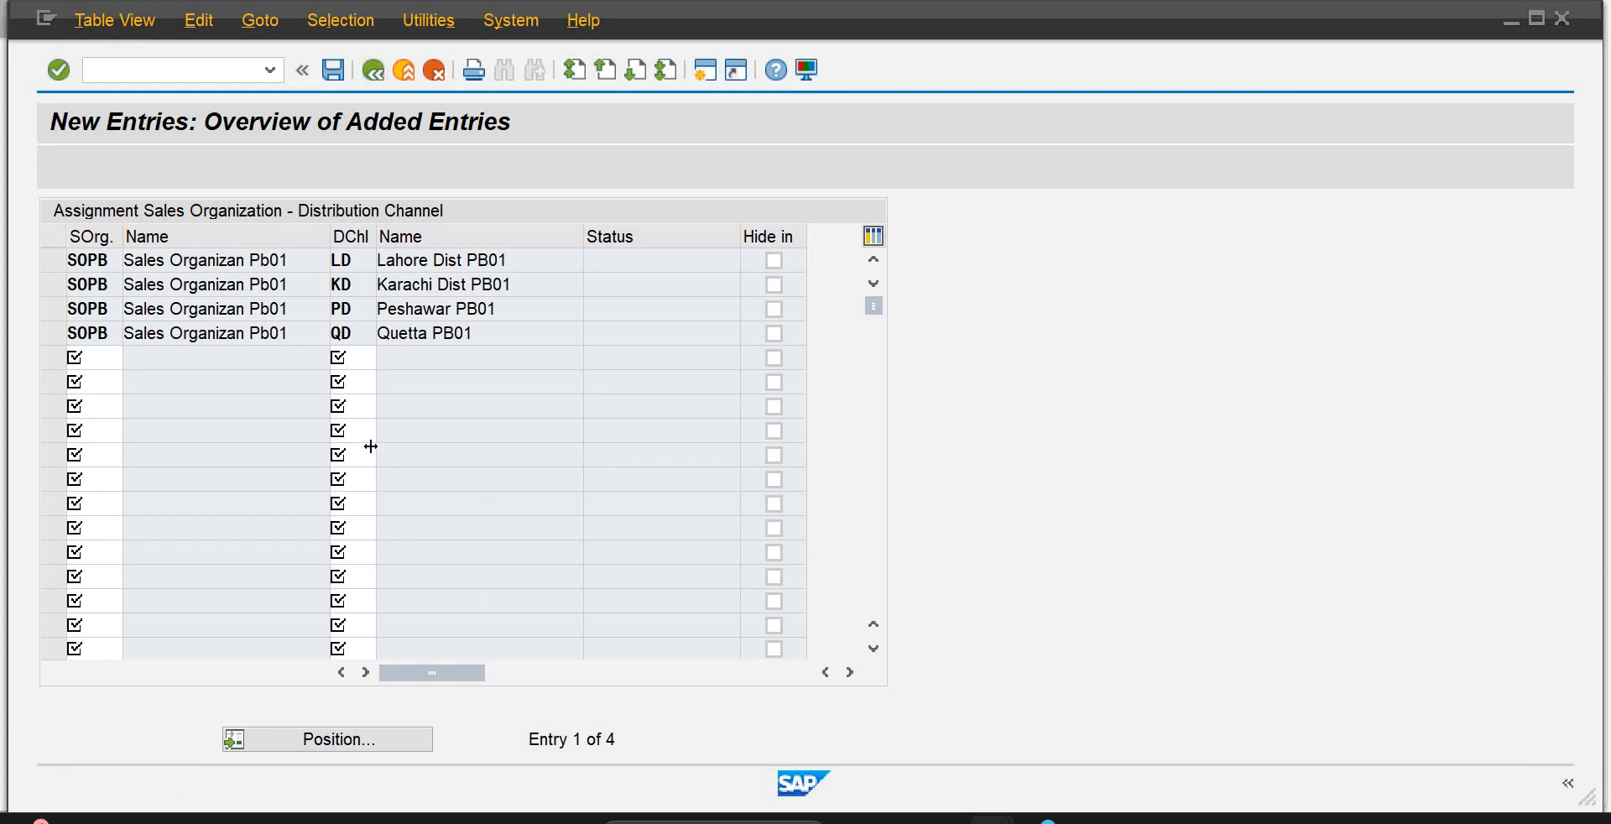
{"action": "key", "text": "F3"}
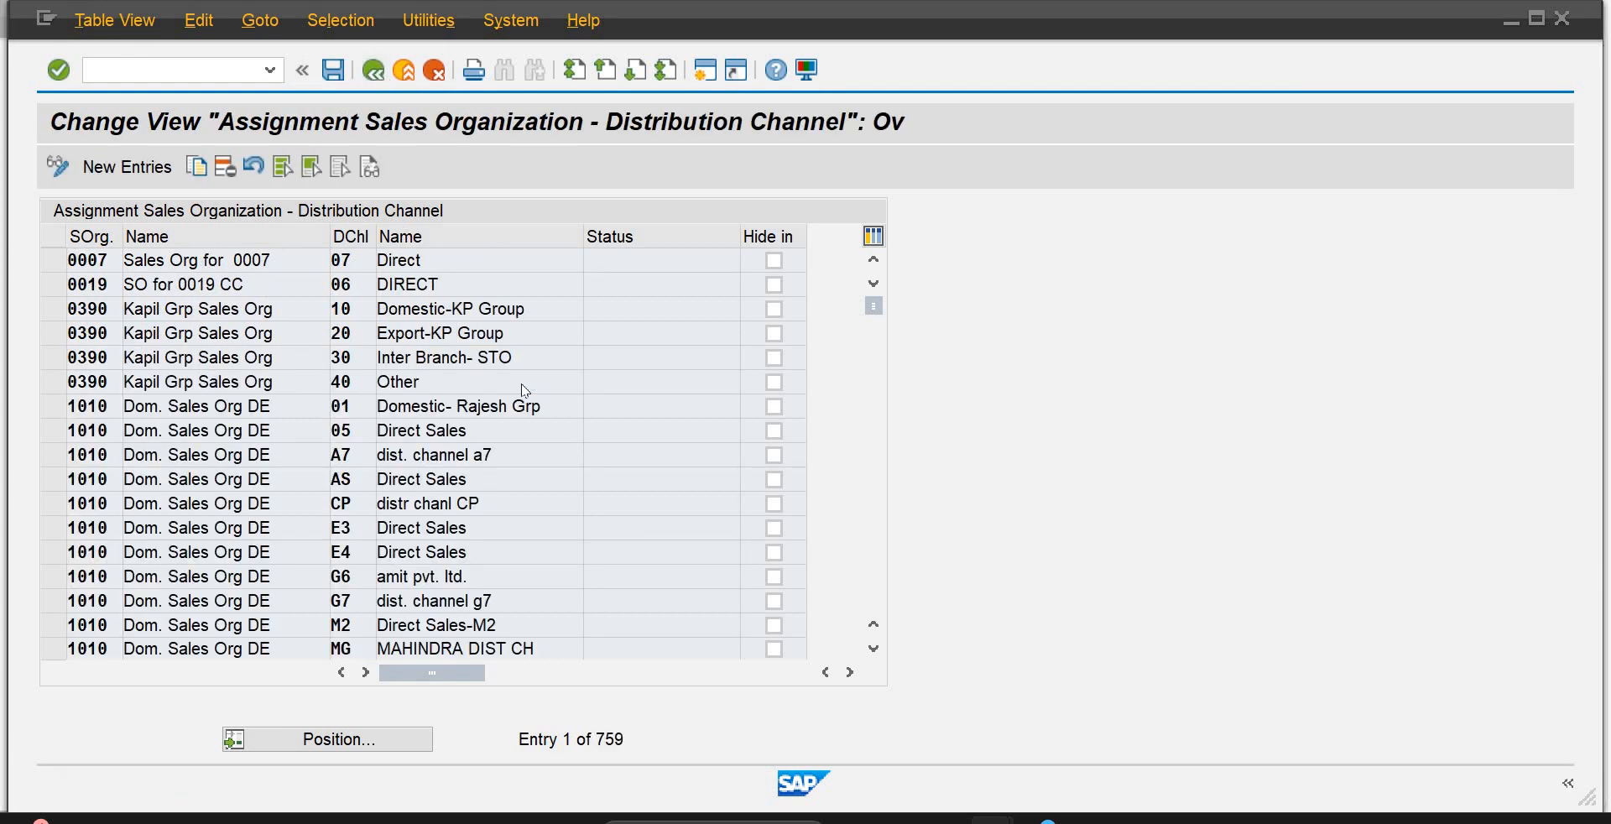
{"action": "key", "text": "F3"}
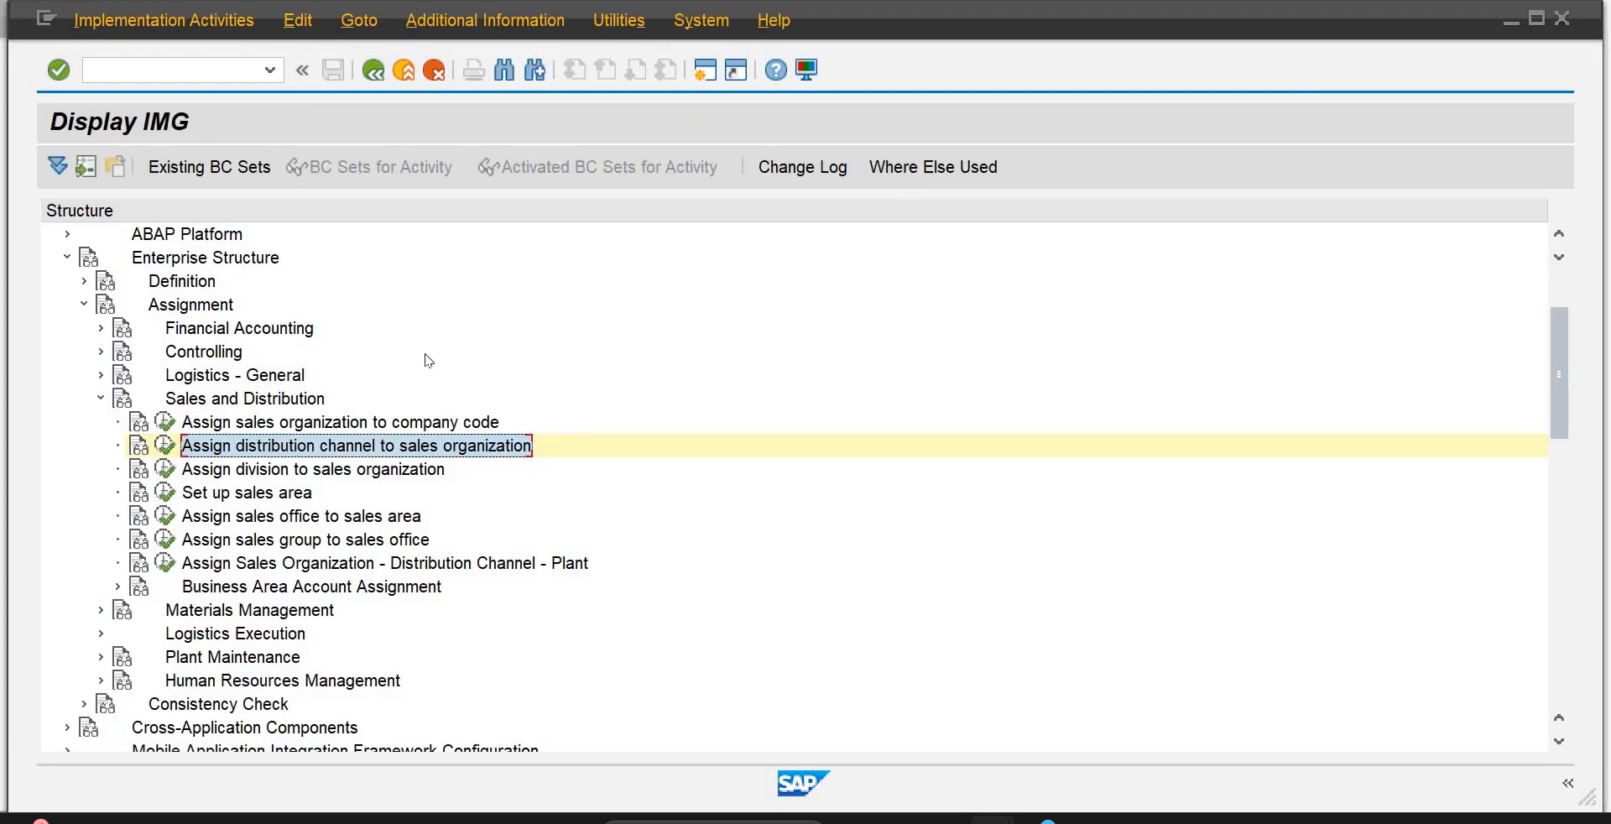
Step: In Assign division to sales organization, add new entries assigning divisions PW and PJ to sales organization sopb
{"action": "left_click", "coordinate": [168, 470]}
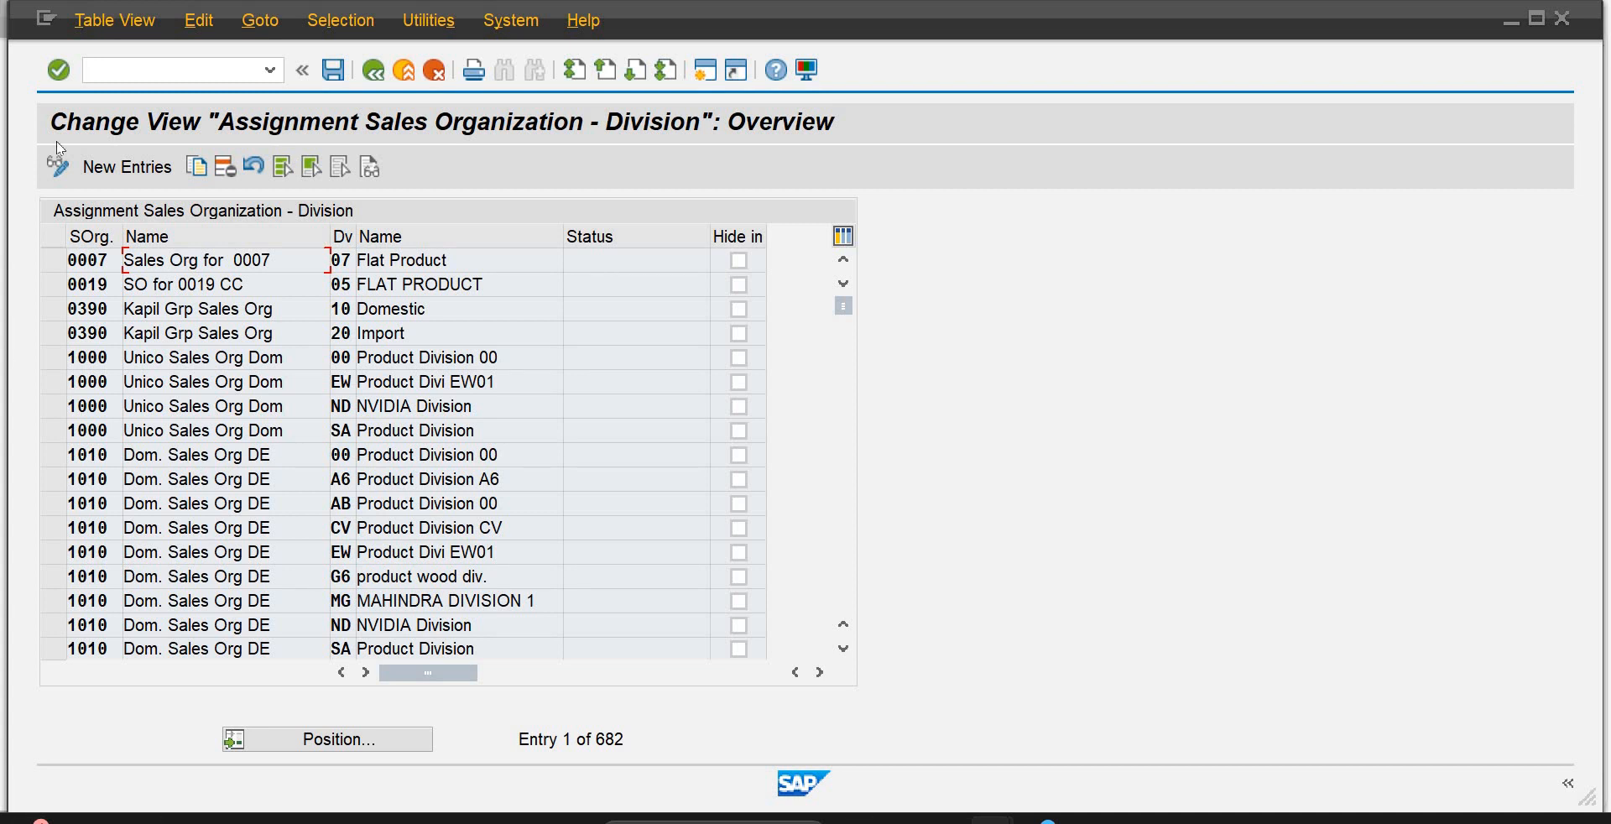
{"action": "left_click", "coordinate": [119, 172]}
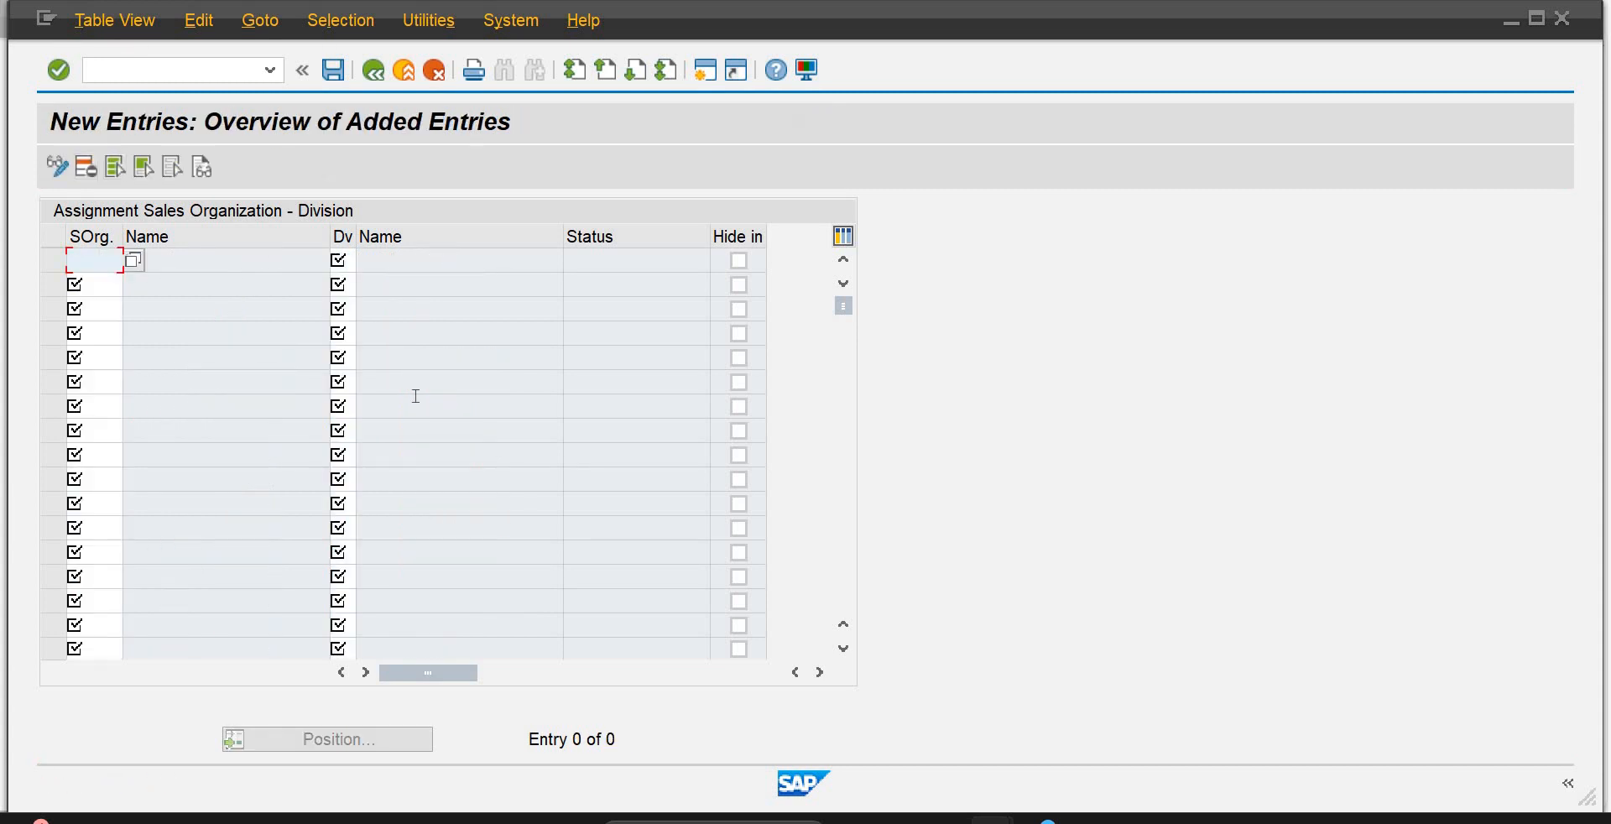
{"action": "type", "text": "sopb"}
{"action": "key", "text": "Tab"}
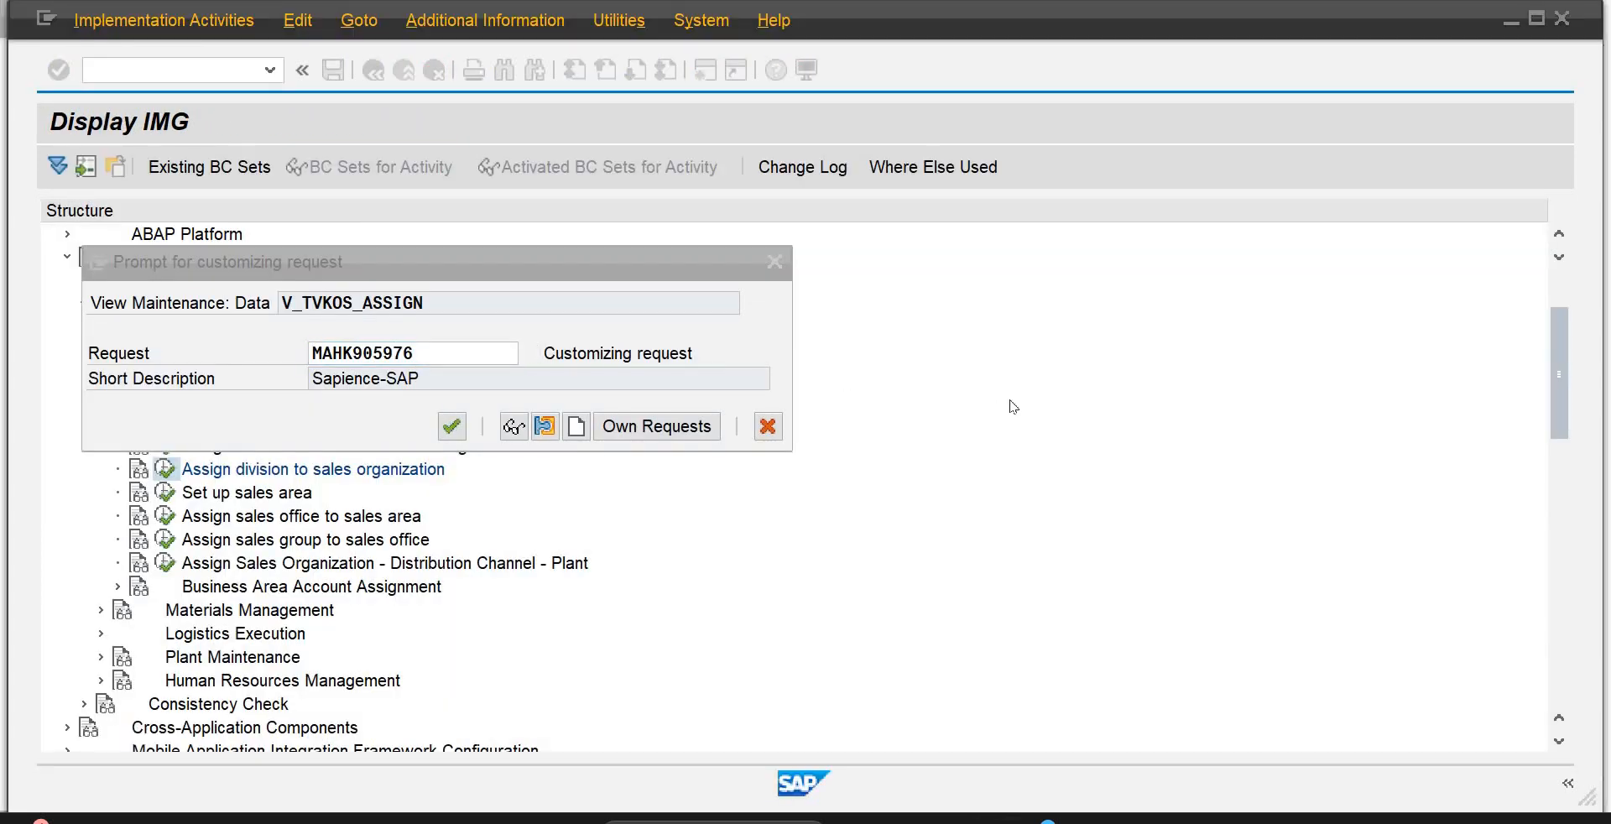
Step: Save the division assignments under the proposed customizing request and return to the IMG structure
{"action": "left_click", "coordinate": [452, 427]}
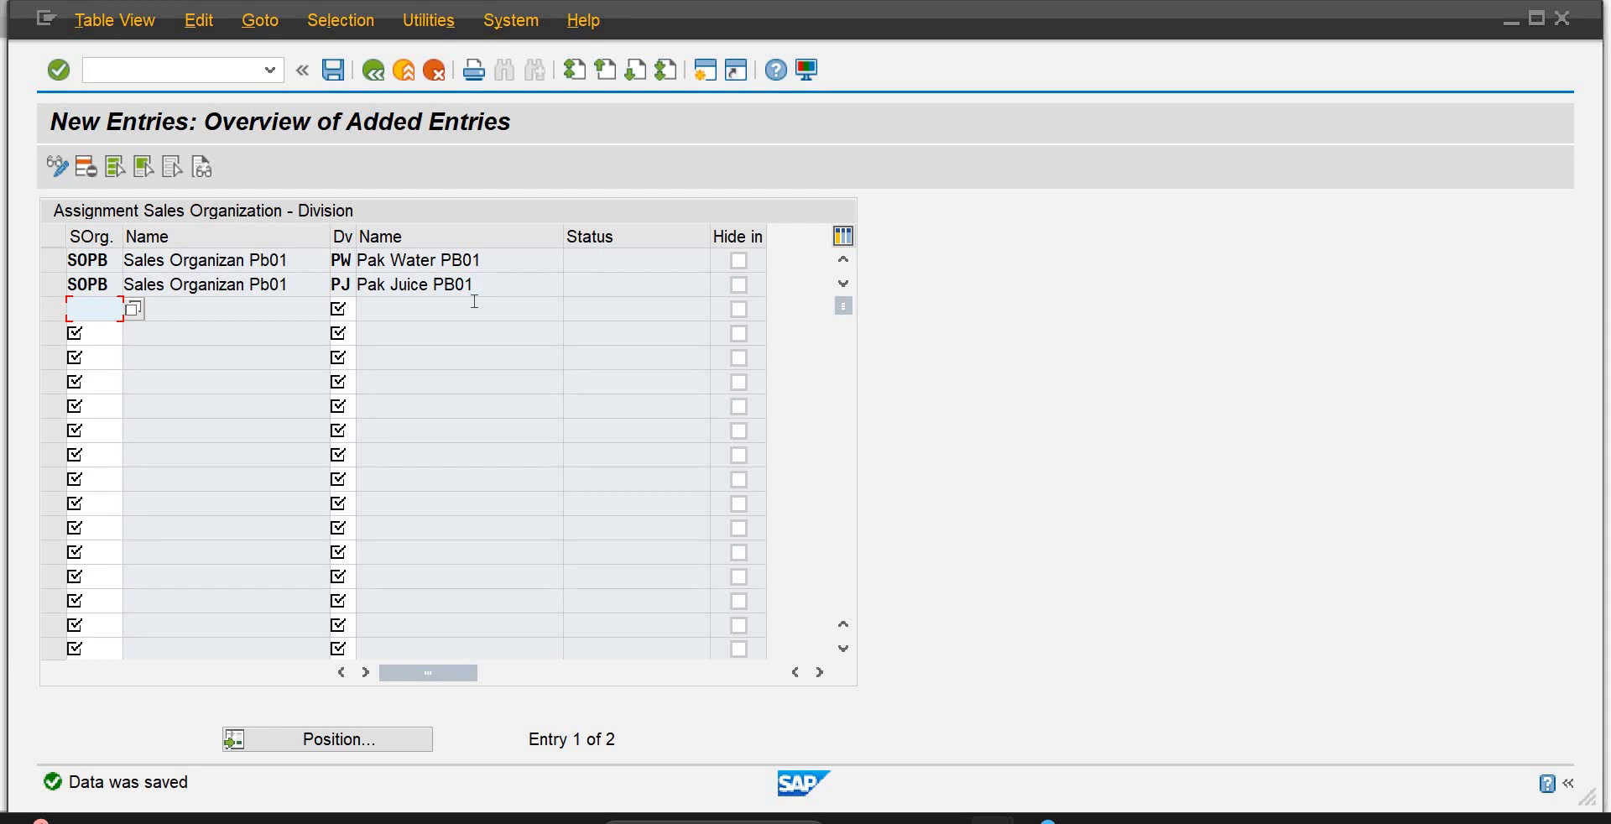
{"action": "left_click", "coordinate": [379, 80]}
{"action": "left_click", "coordinate": [375, 72]}
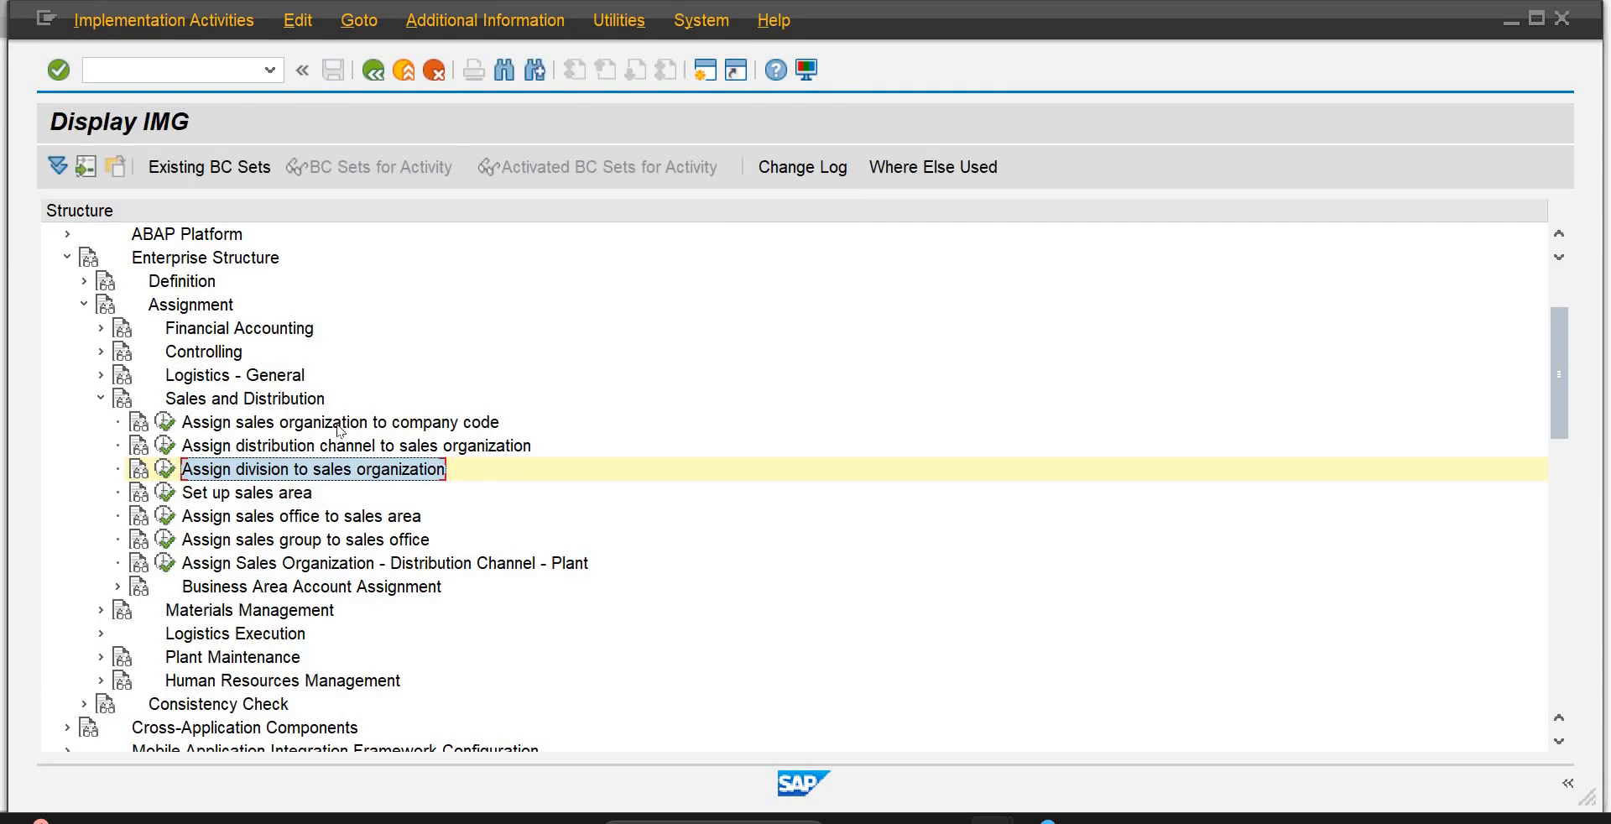
{"action": "left_click", "coordinate": [342, 422]}
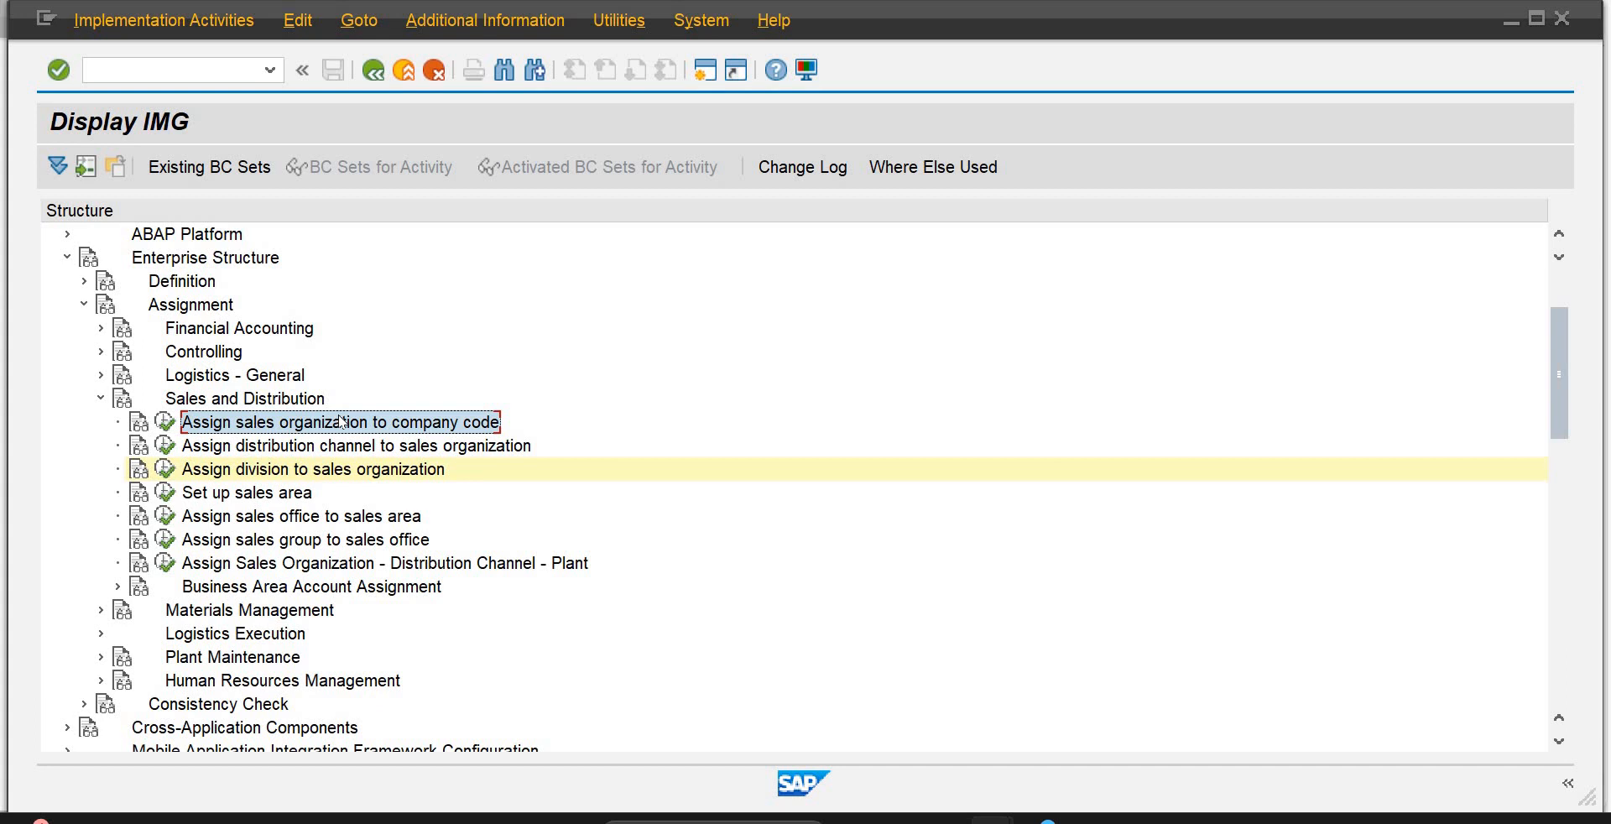
{"action": "left_click", "coordinate": [349, 448]}
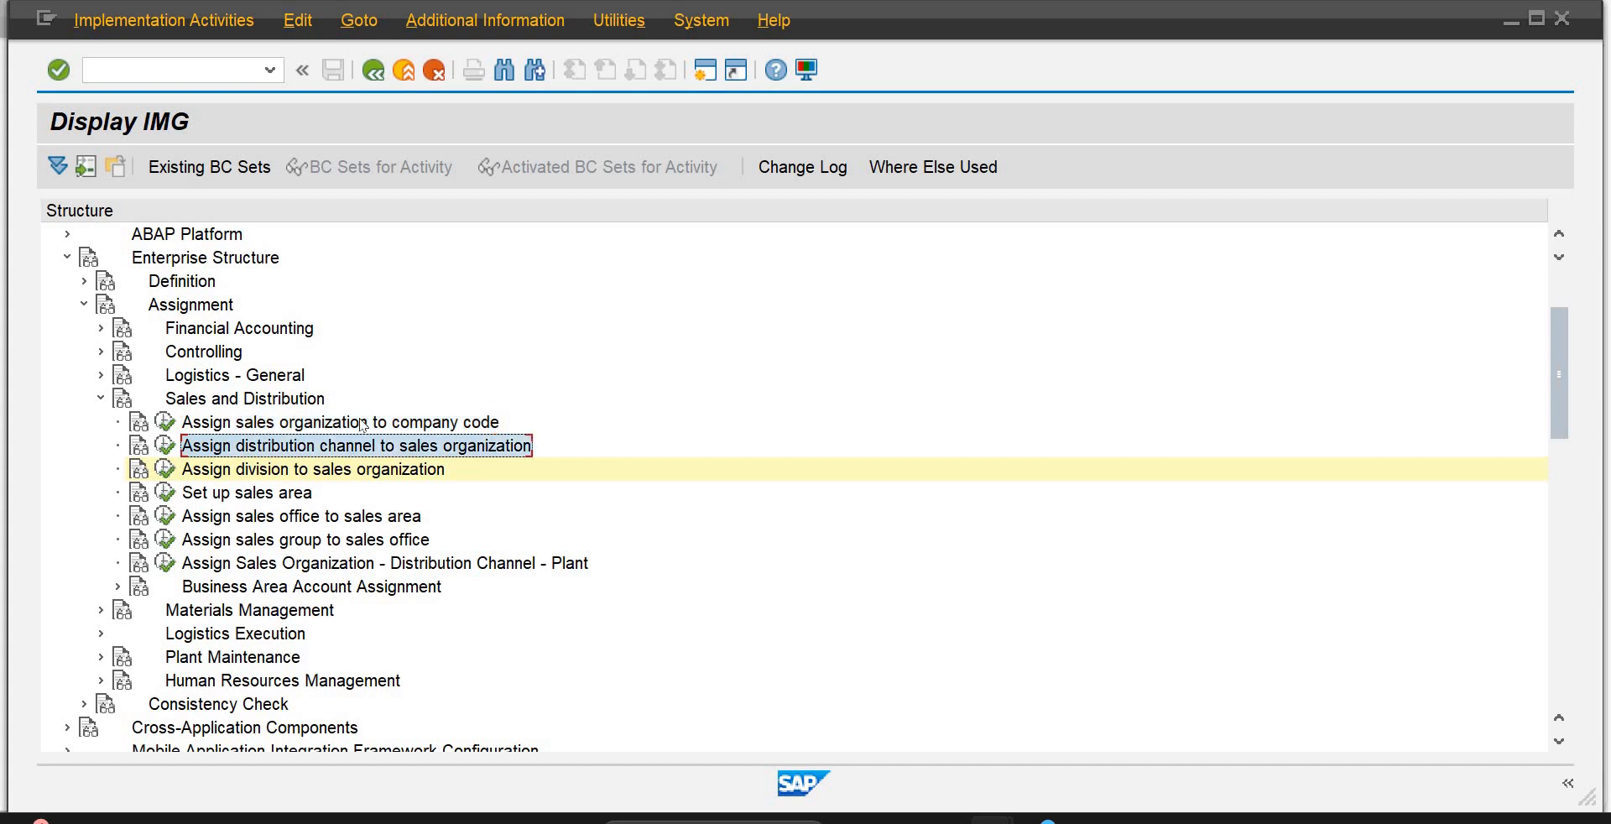
{"action": "left_click", "coordinate": [353, 472]}
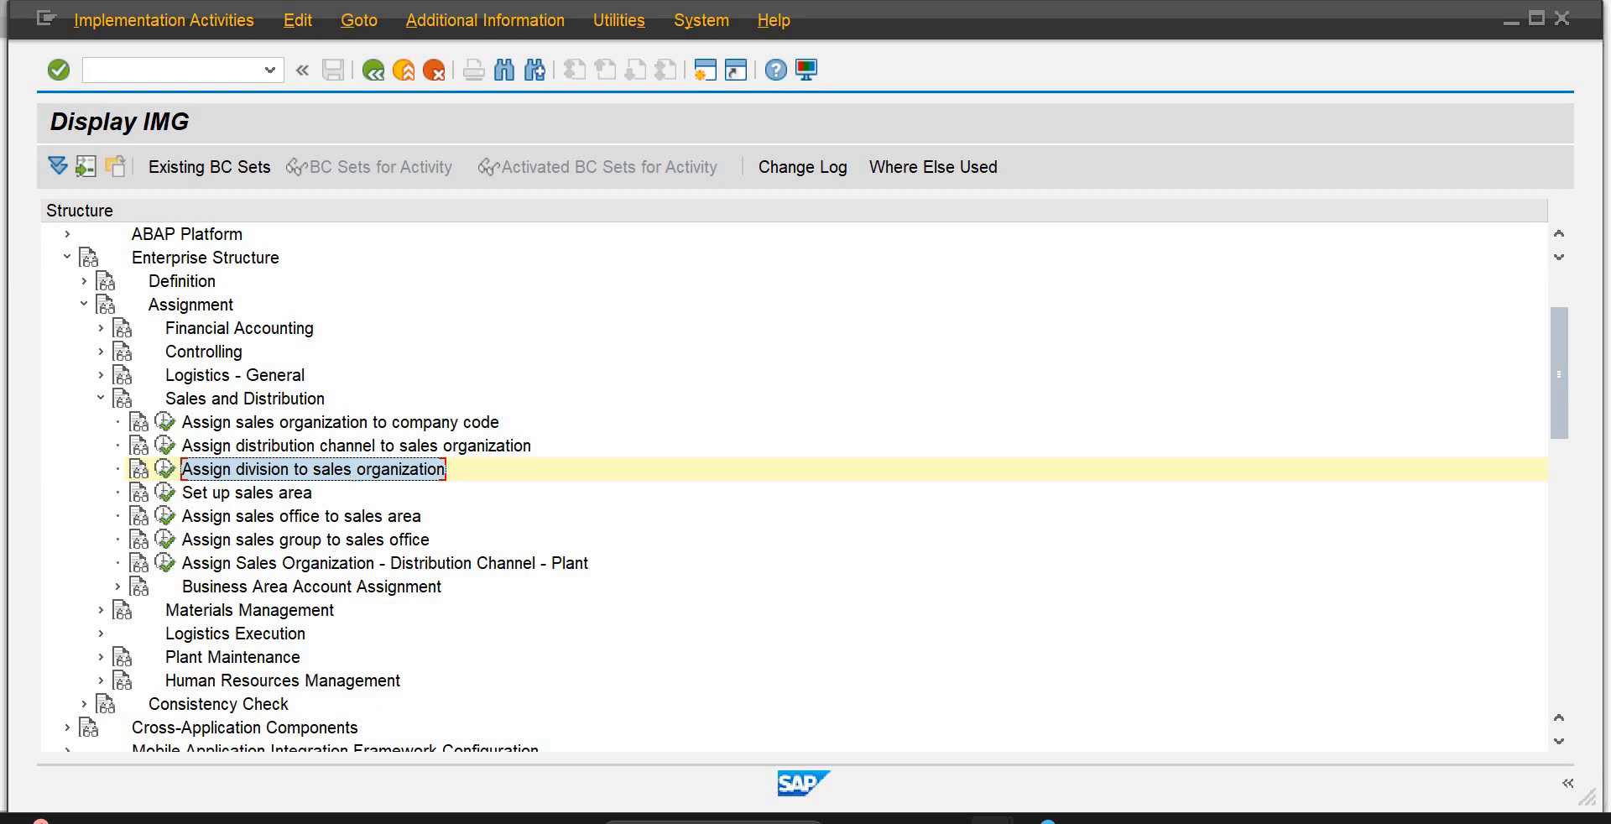
Step: In Set up sales area, add a new entry combining sales organization sopb, distribution channel ld and division pw
{"action": "left_click", "coordinate": [183, 494]}
{"action": "left_click", "coordinate": [166, 492]}
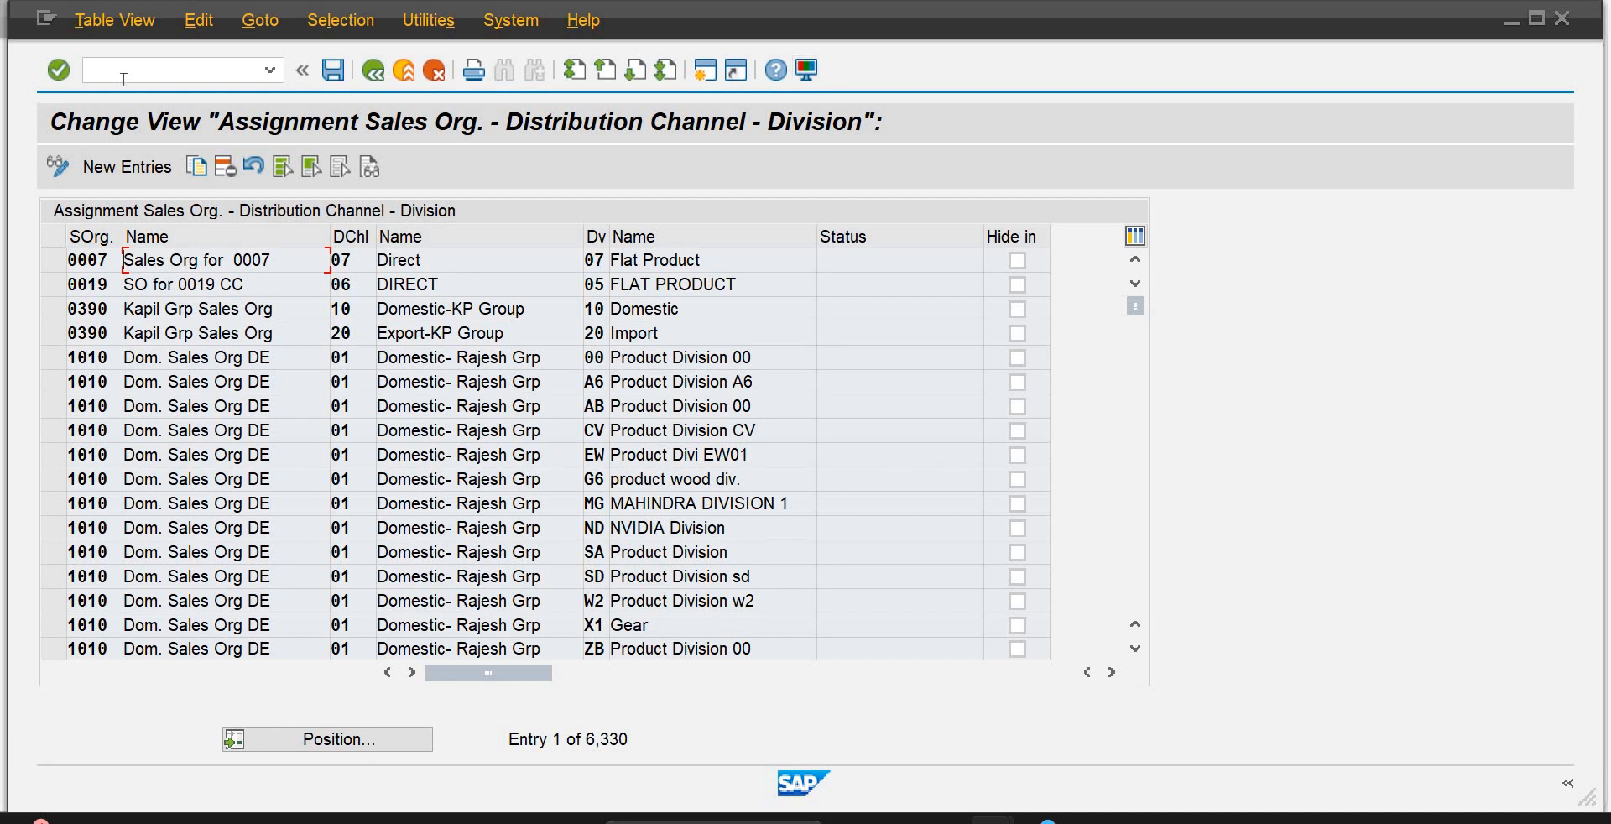
{"action": "left_click", "coordinate": [116, 170]}
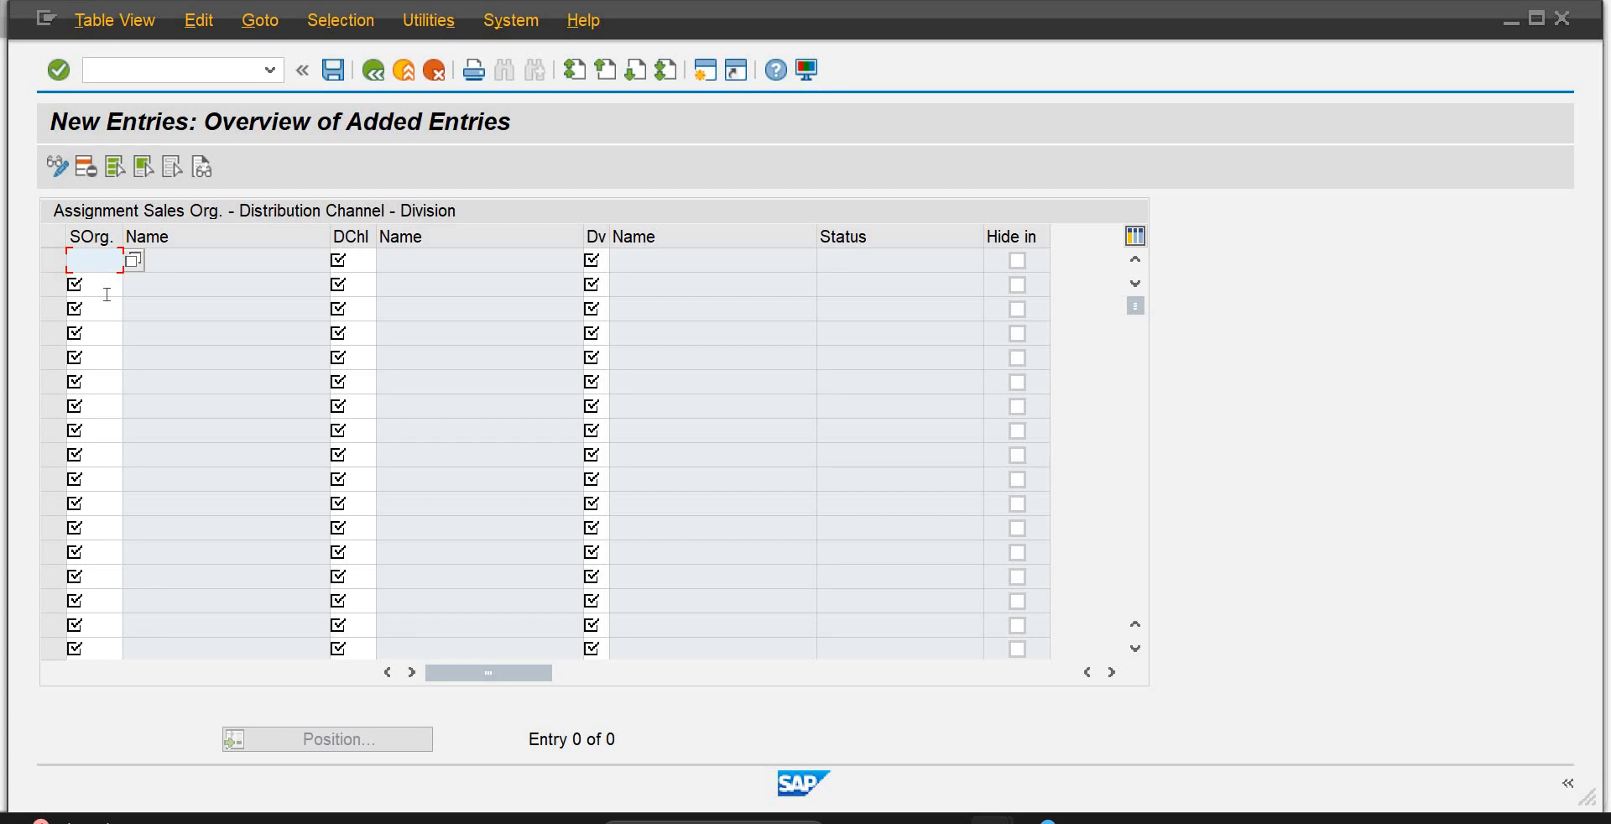
{"action": "type", "text": "sopb"}
{"action": "key", "text": "Tab"}
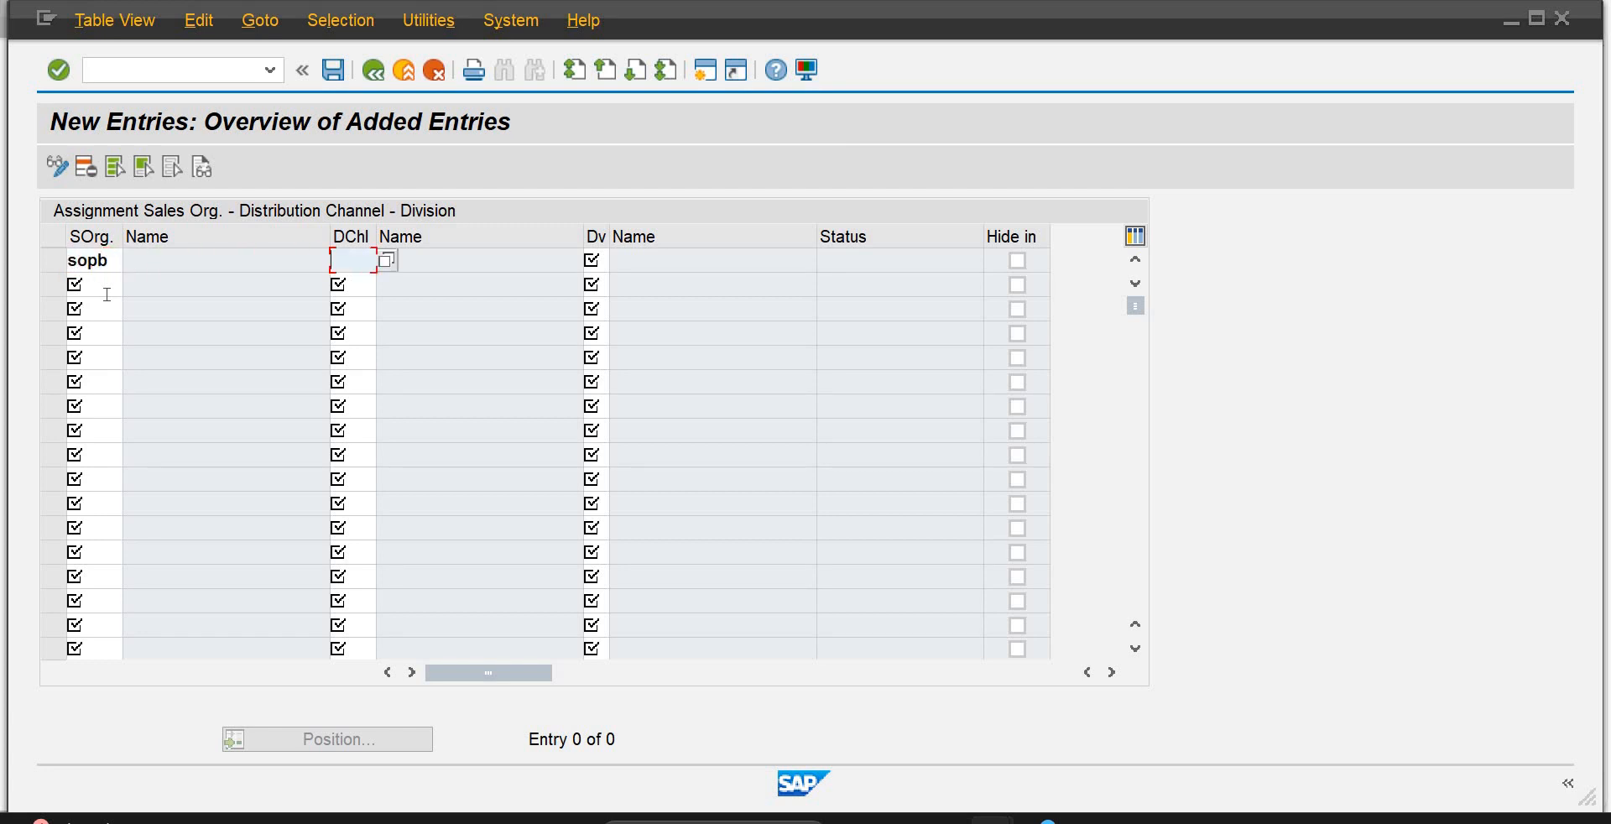
{"action": "type", "text": "1d"}
{"action": "key", "text": "Tab"}
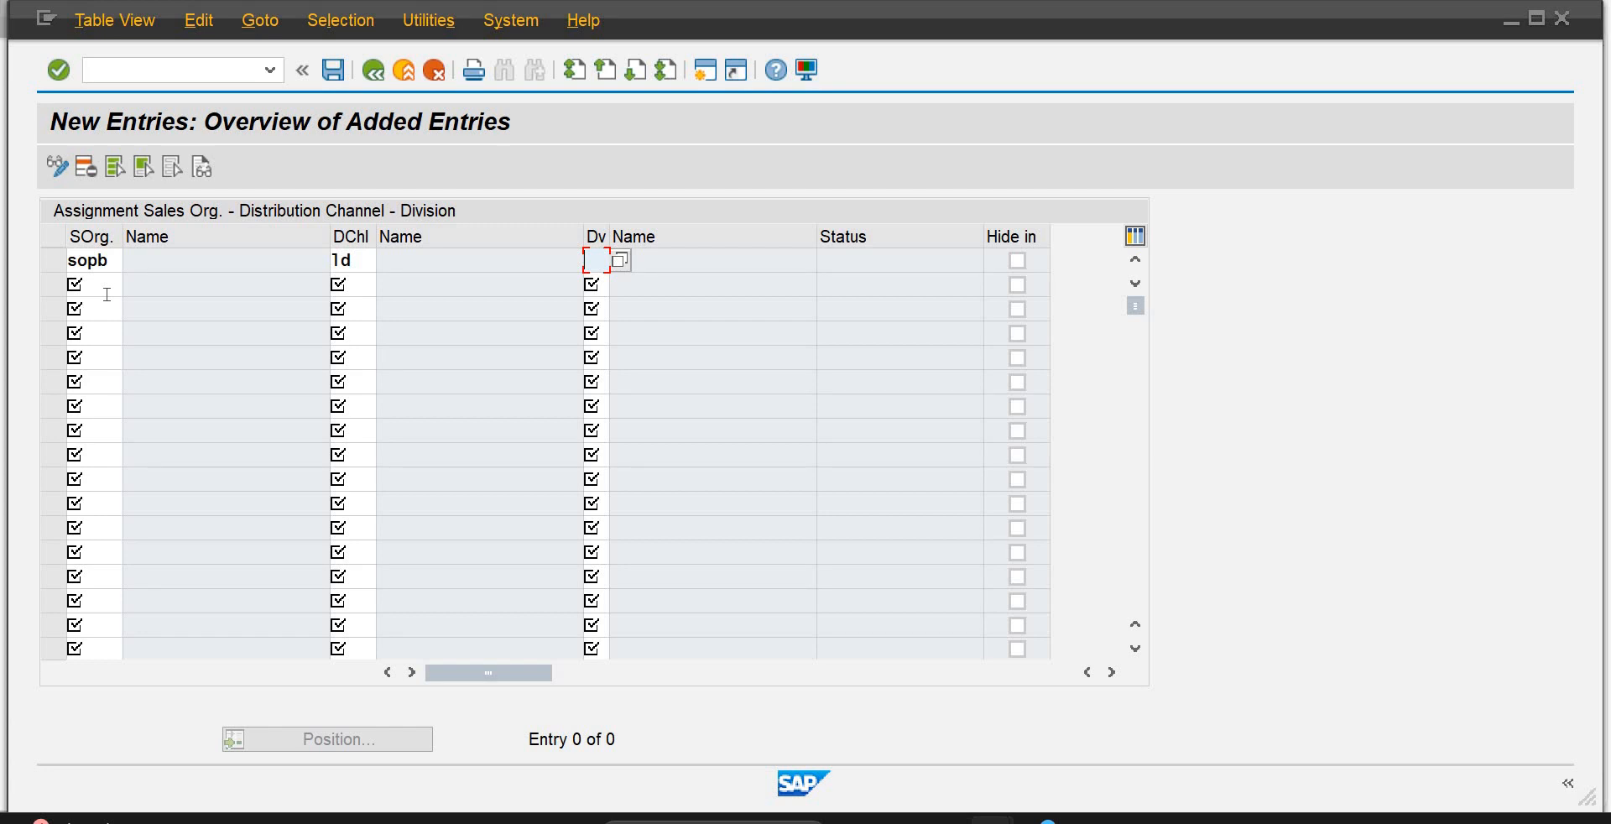
{"action": "type", "text": "pw"}
Step: Add a second sales area combining sales organization sopb, distribution channel ld and division pj, and validate the entries
{"action": "left_click", "coordinate": [123, 294]}
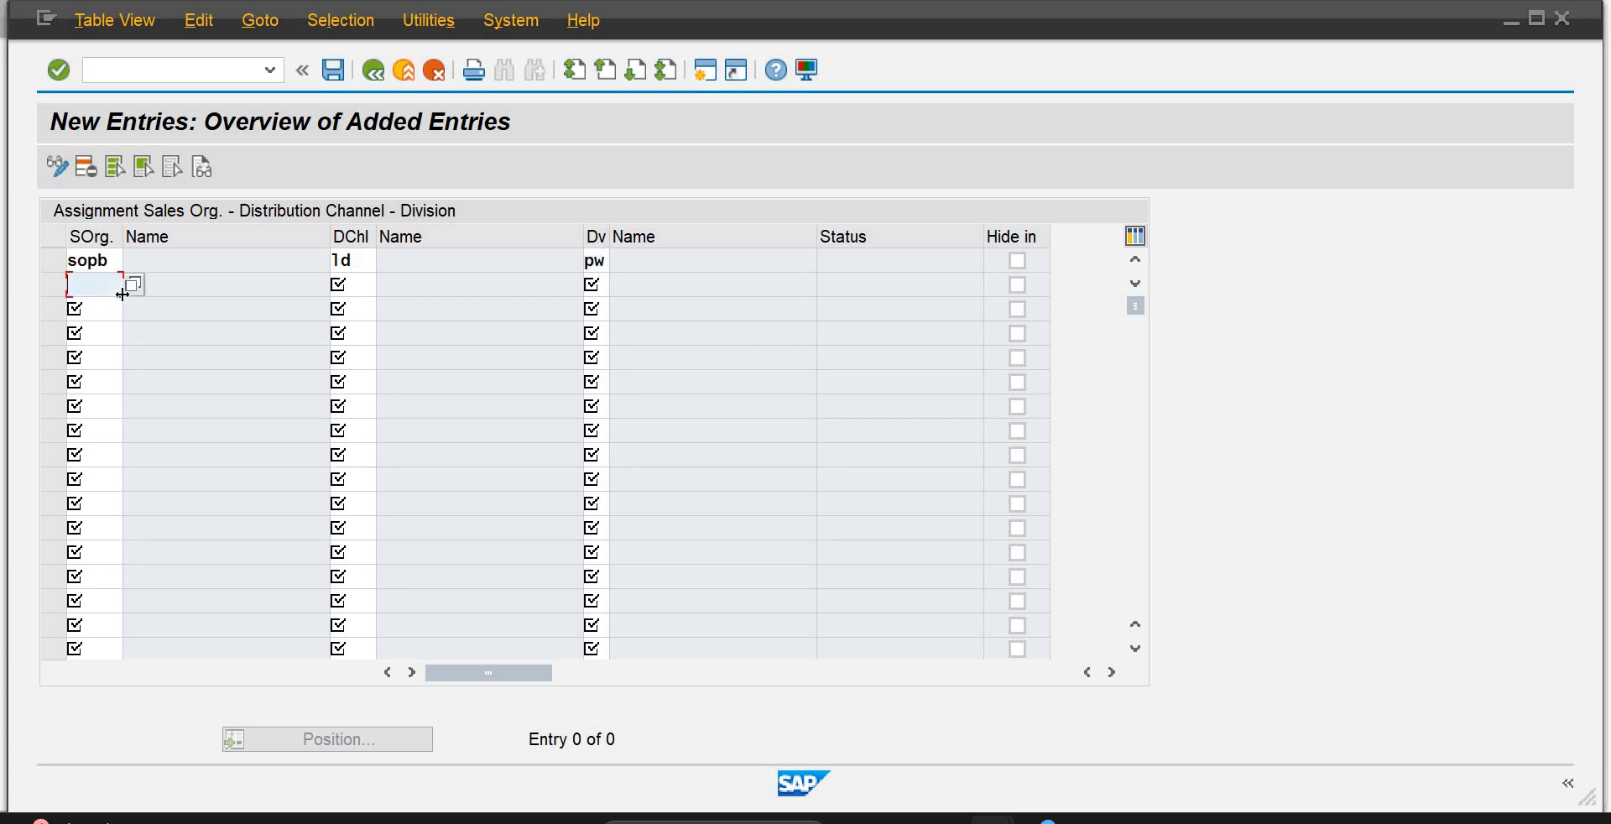
{"action": "type", "text": "sopb"}
{"action": "key", "text": "Tab"}
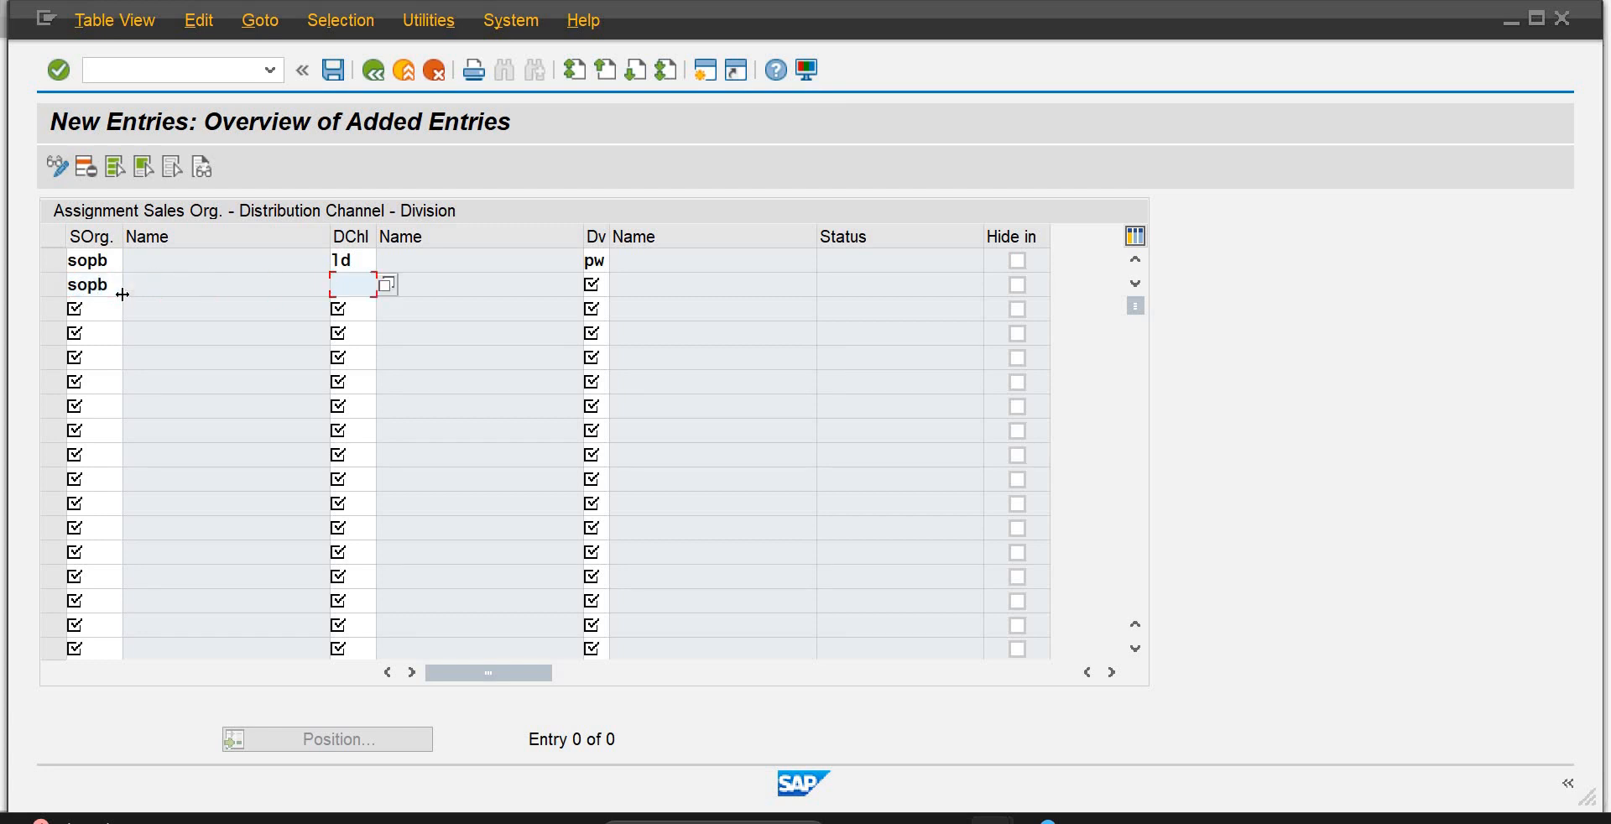
{"action": "type", "text": "1d"}
{"action": "key", "text": "Tab"}
{"action": "type", "text": "pj"}
{"action": "key", "text": "Return"}
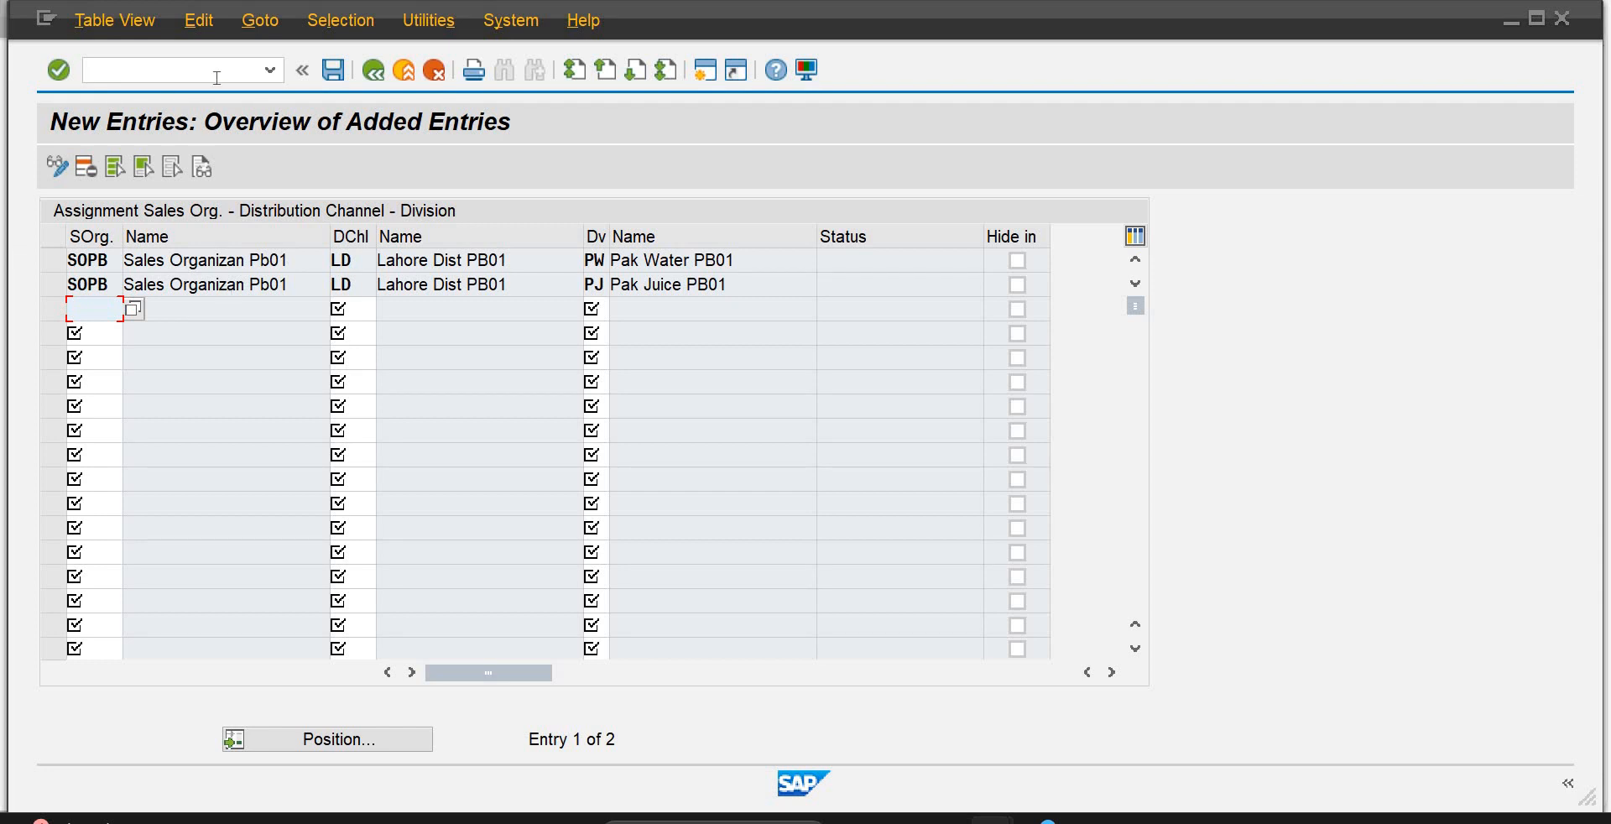
Step: Save the sales areas under the proposed customizing request and return to the IMG structure
{"action": "left_click", "coordinate": [328, 76]}
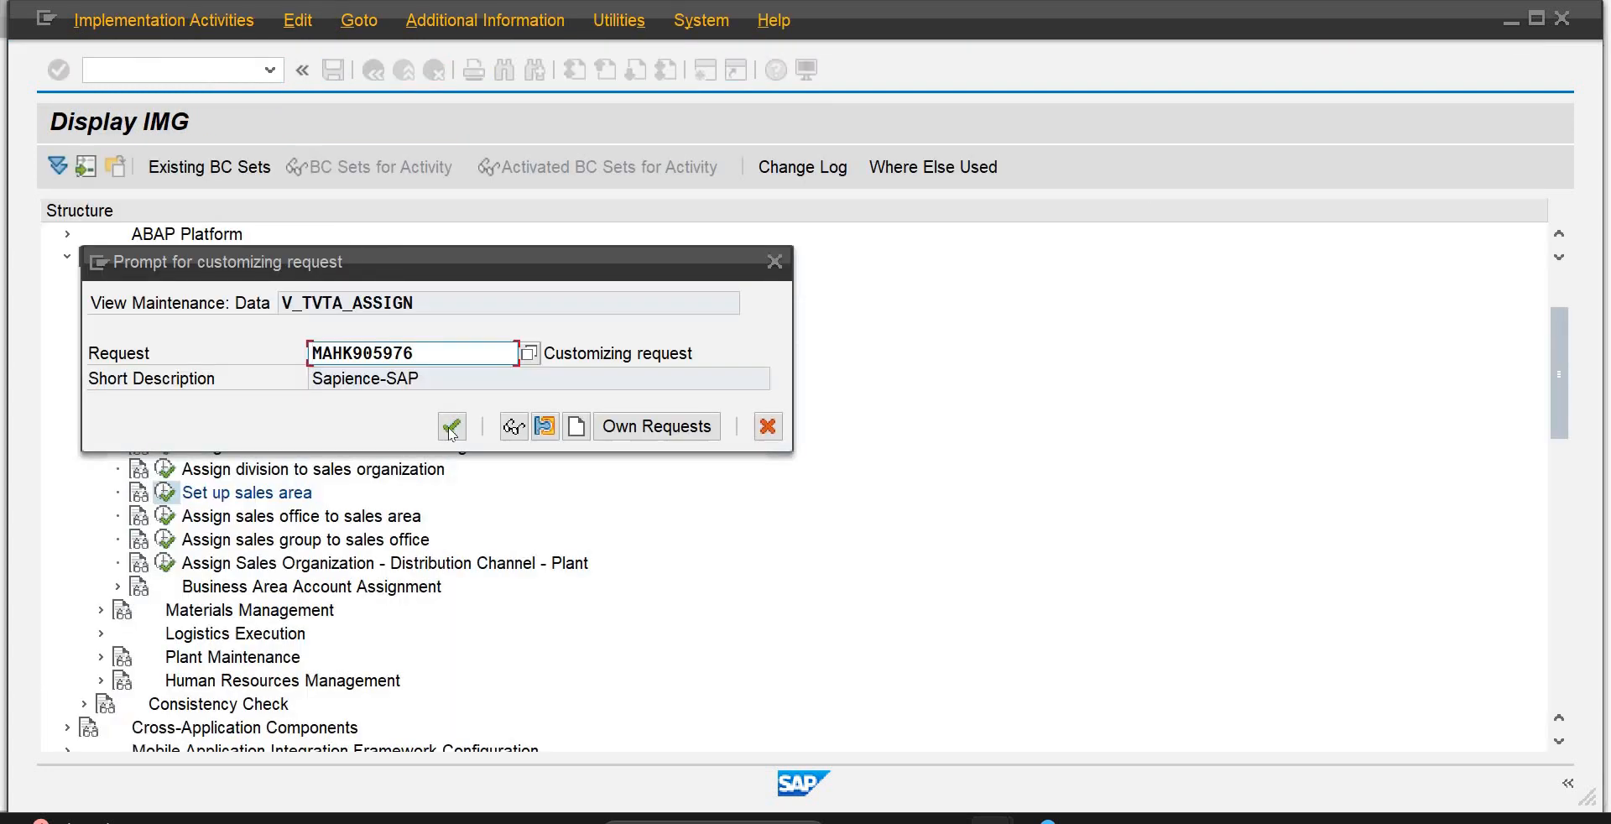
{"action": "left_click", "coordinate": [451, 427]}
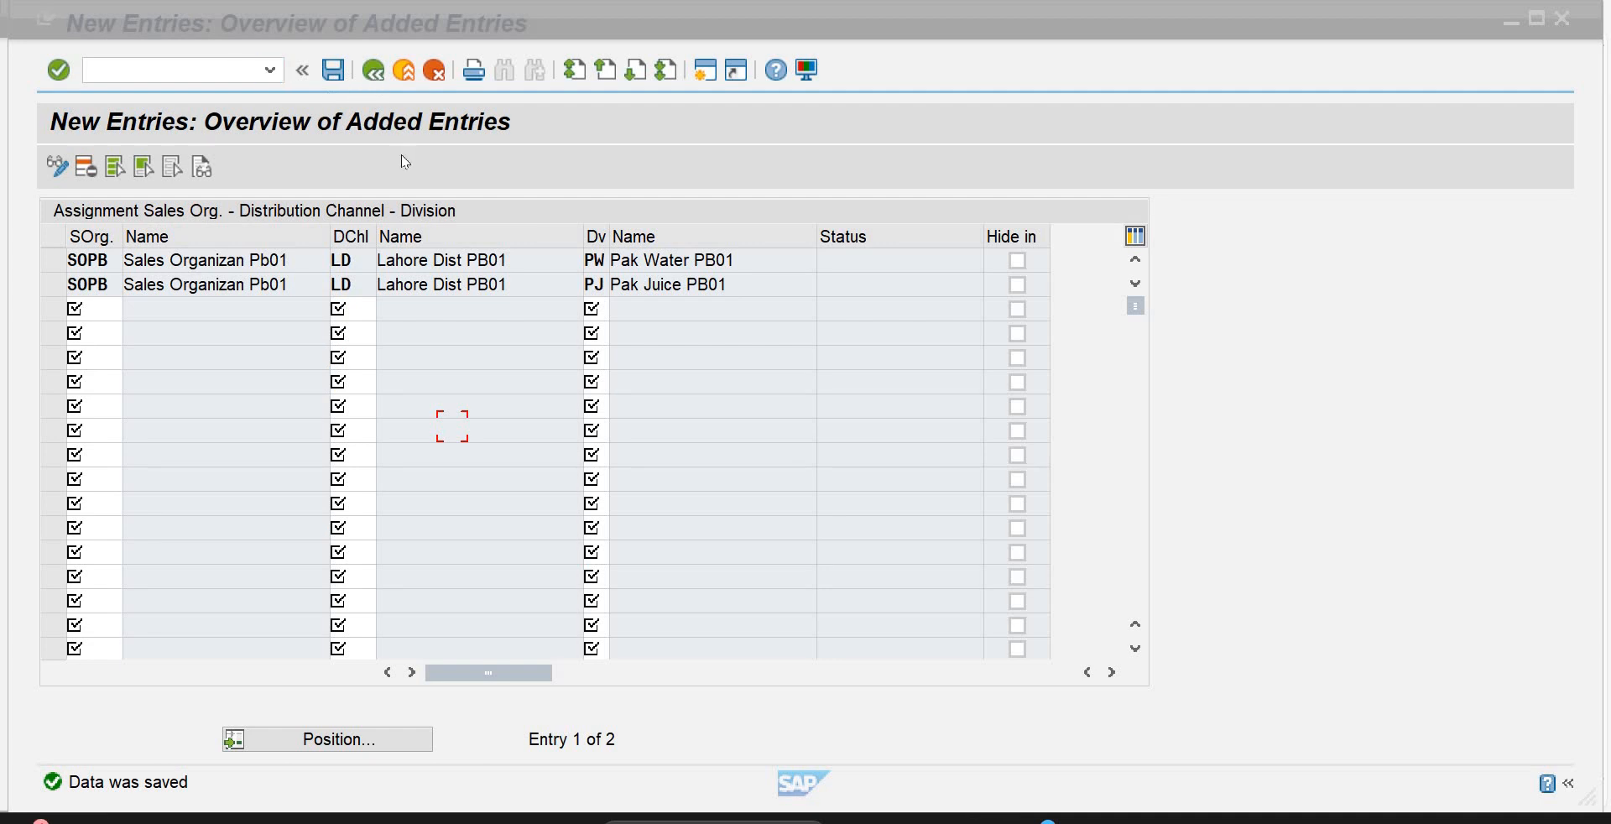
{"action": "left_click", "coordinate": [374, 83]}
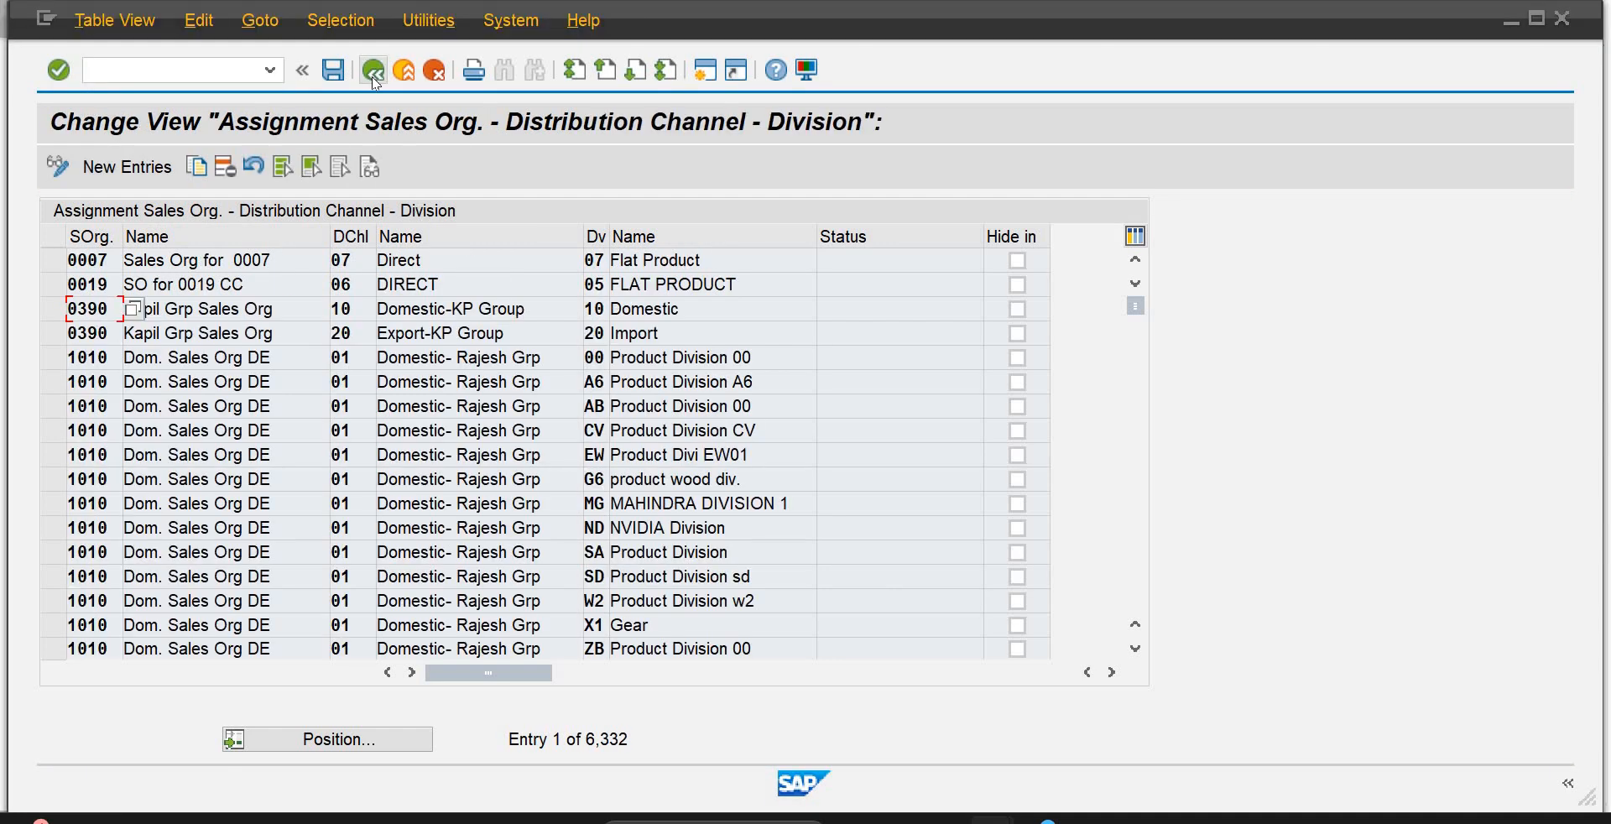
{"action": "key", "text": "F3"}
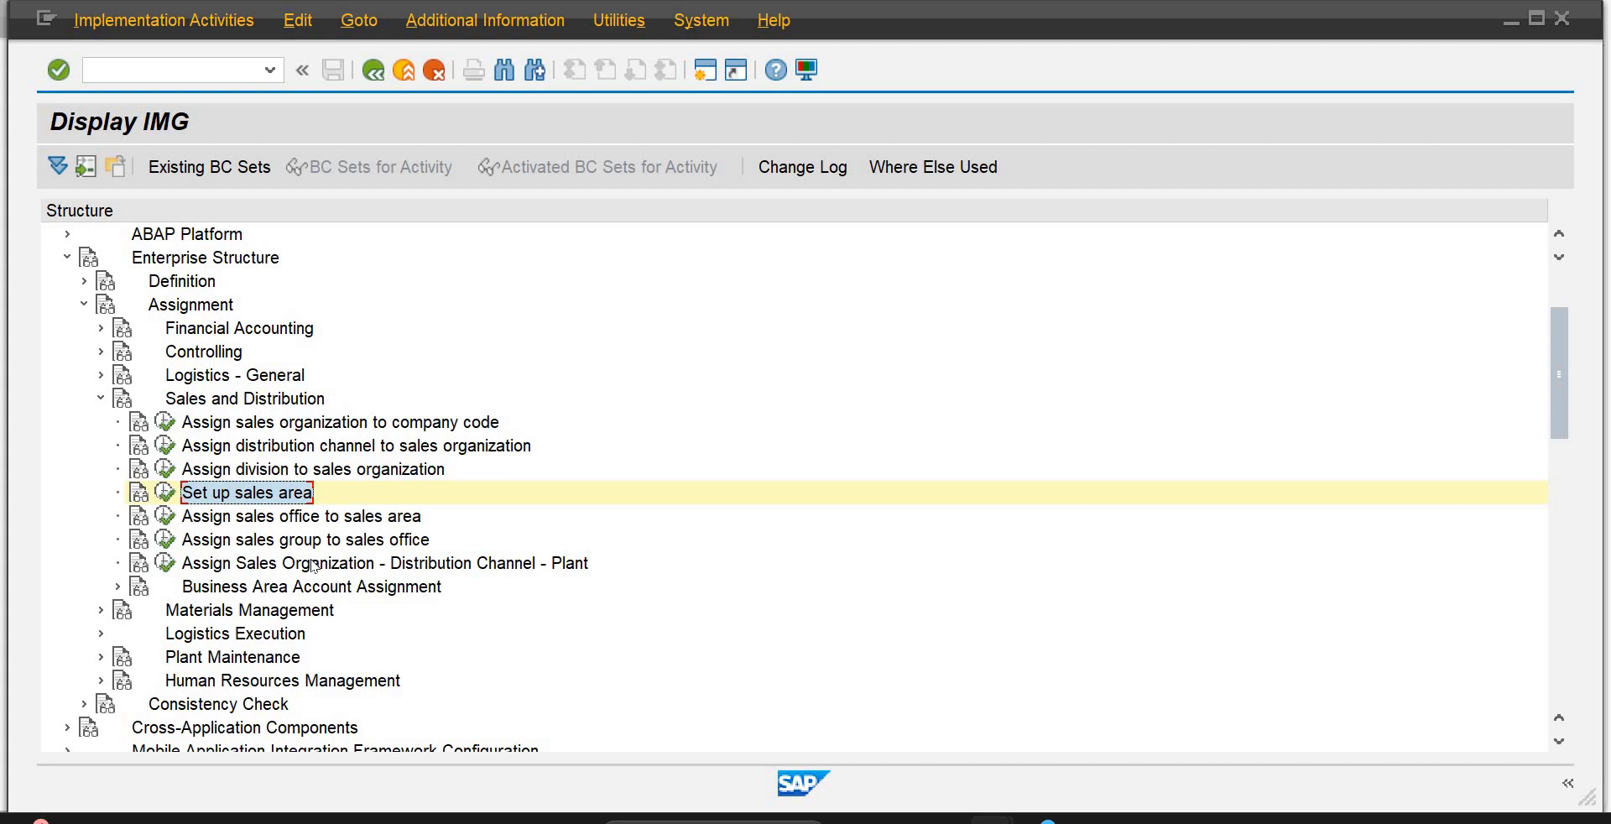
Step: In Assign sales office to sales area, add a new entry assigning sales office sofp to sales area sopb, ld, pw
{"action": "left_click", "coordinate": [168, 517]}
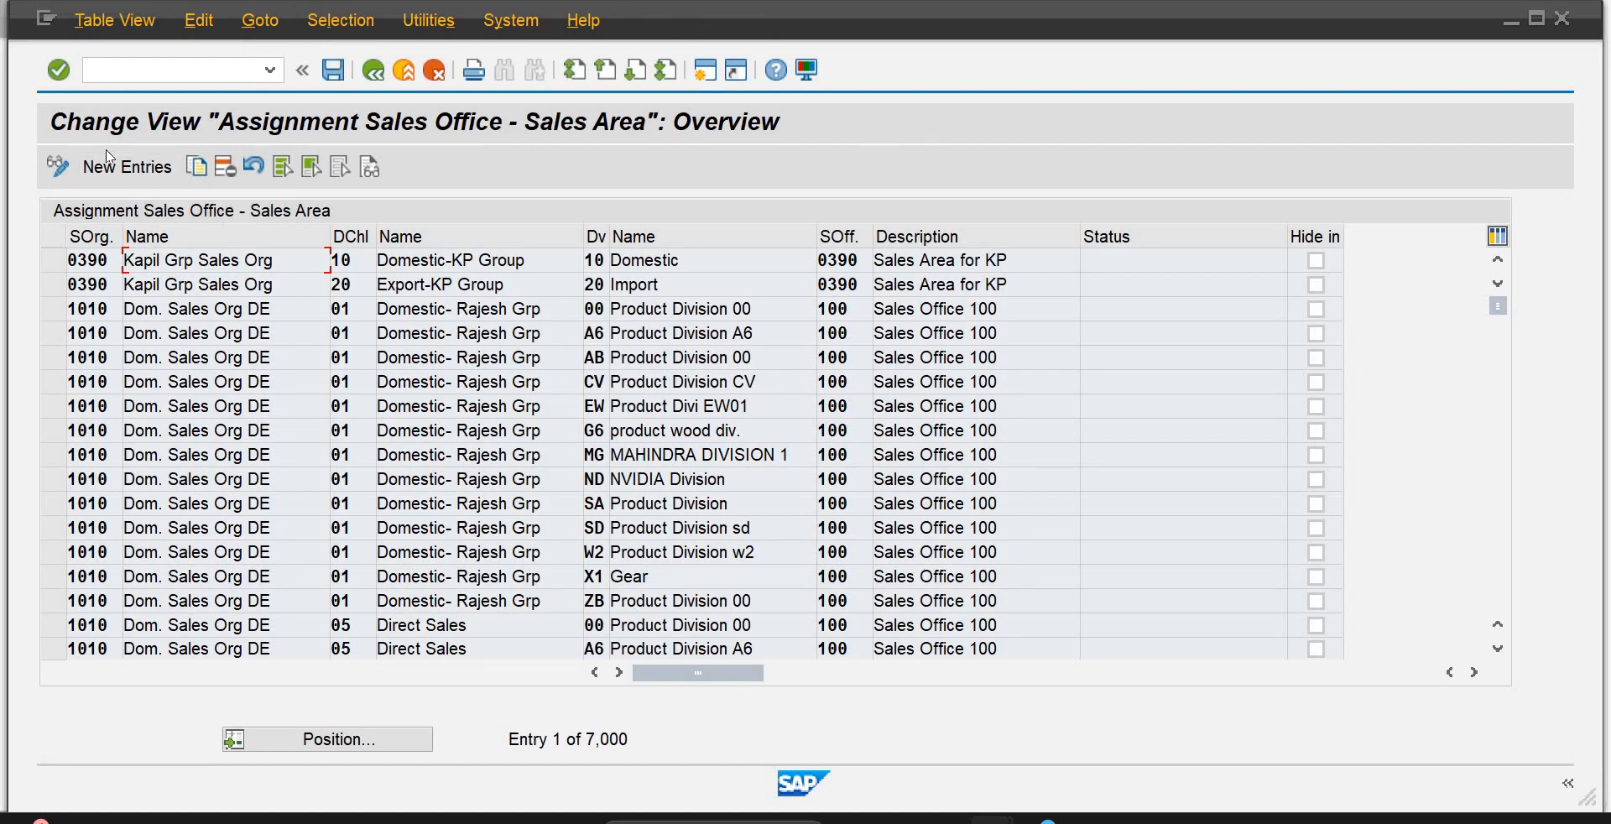
{"action": "left_click", "coordinate": [118, 166]}
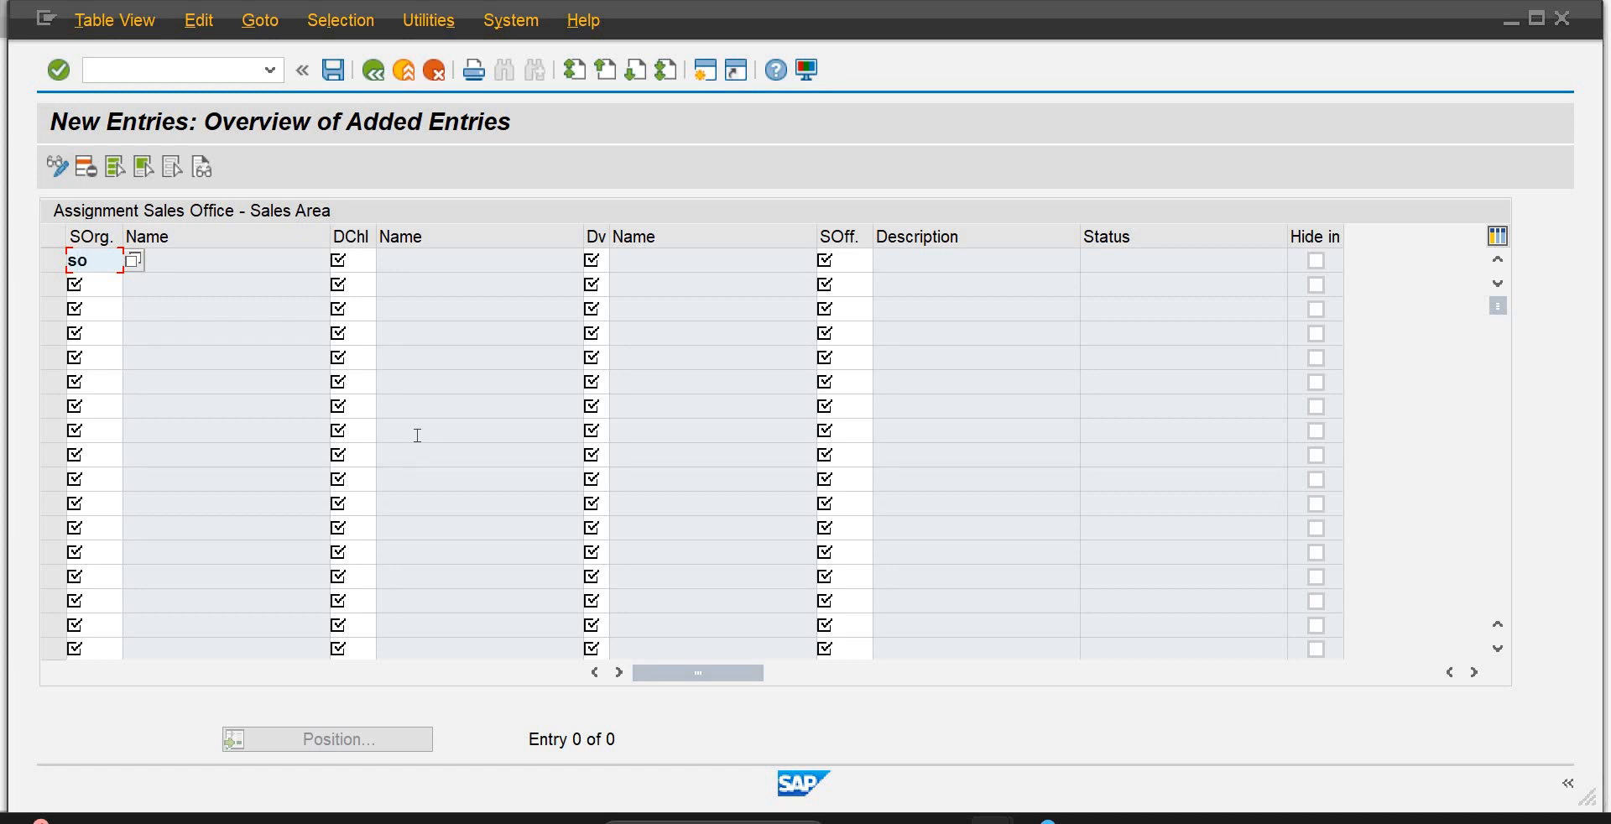
{"action": "type", "text": "sopb"}
{"action": "key", "text": "Tab"}
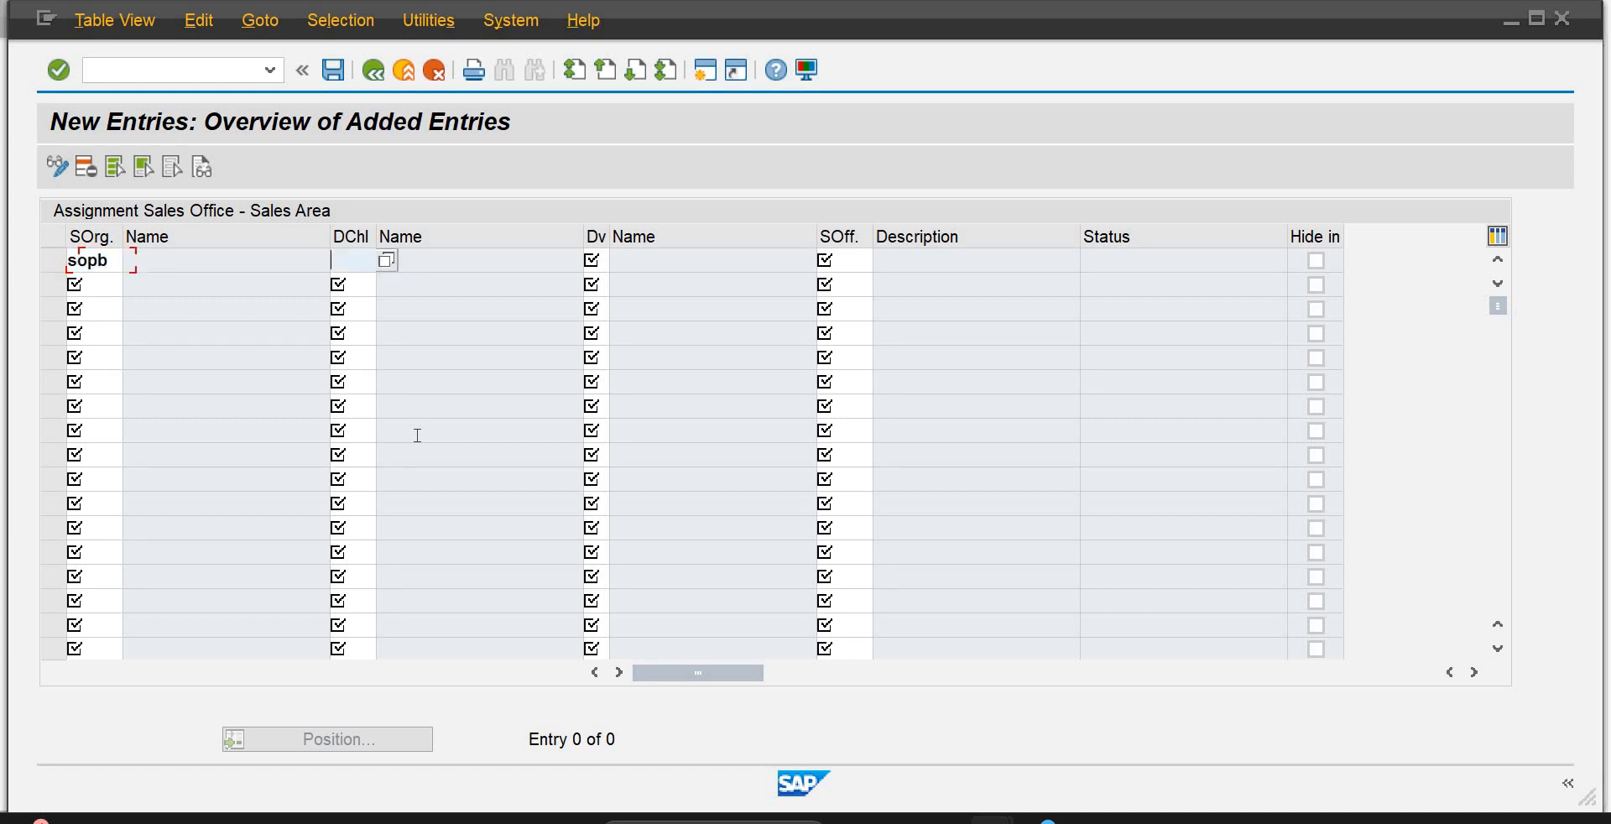
{"action": "type", "text": "1d"}
{"action": "key", "text": "Tab"}
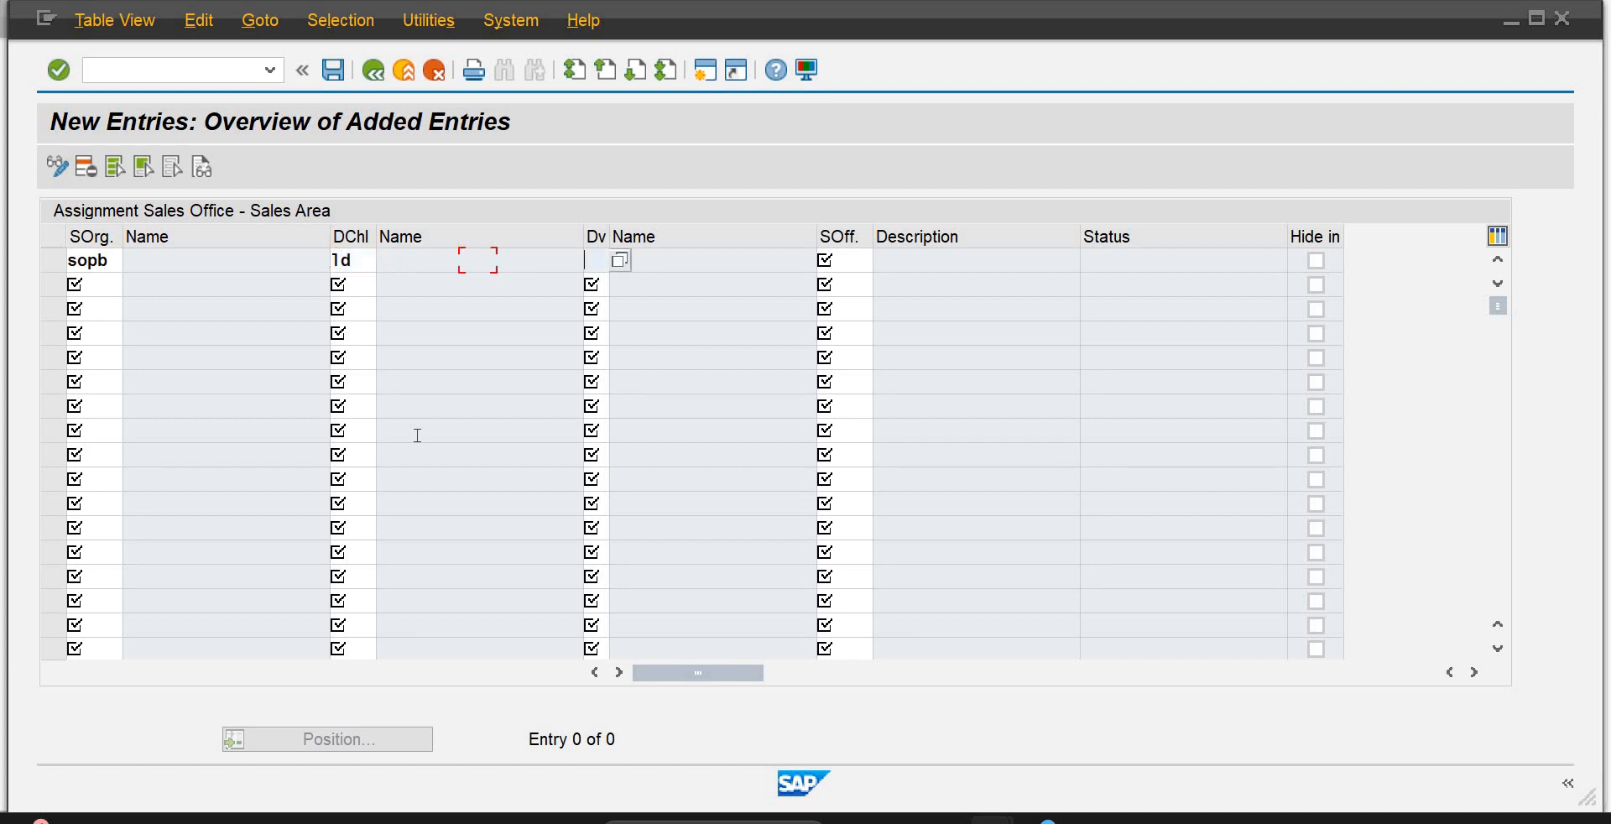
{"action": "type", "text": "pw"}
{"action": "key", "text": "Tab"}
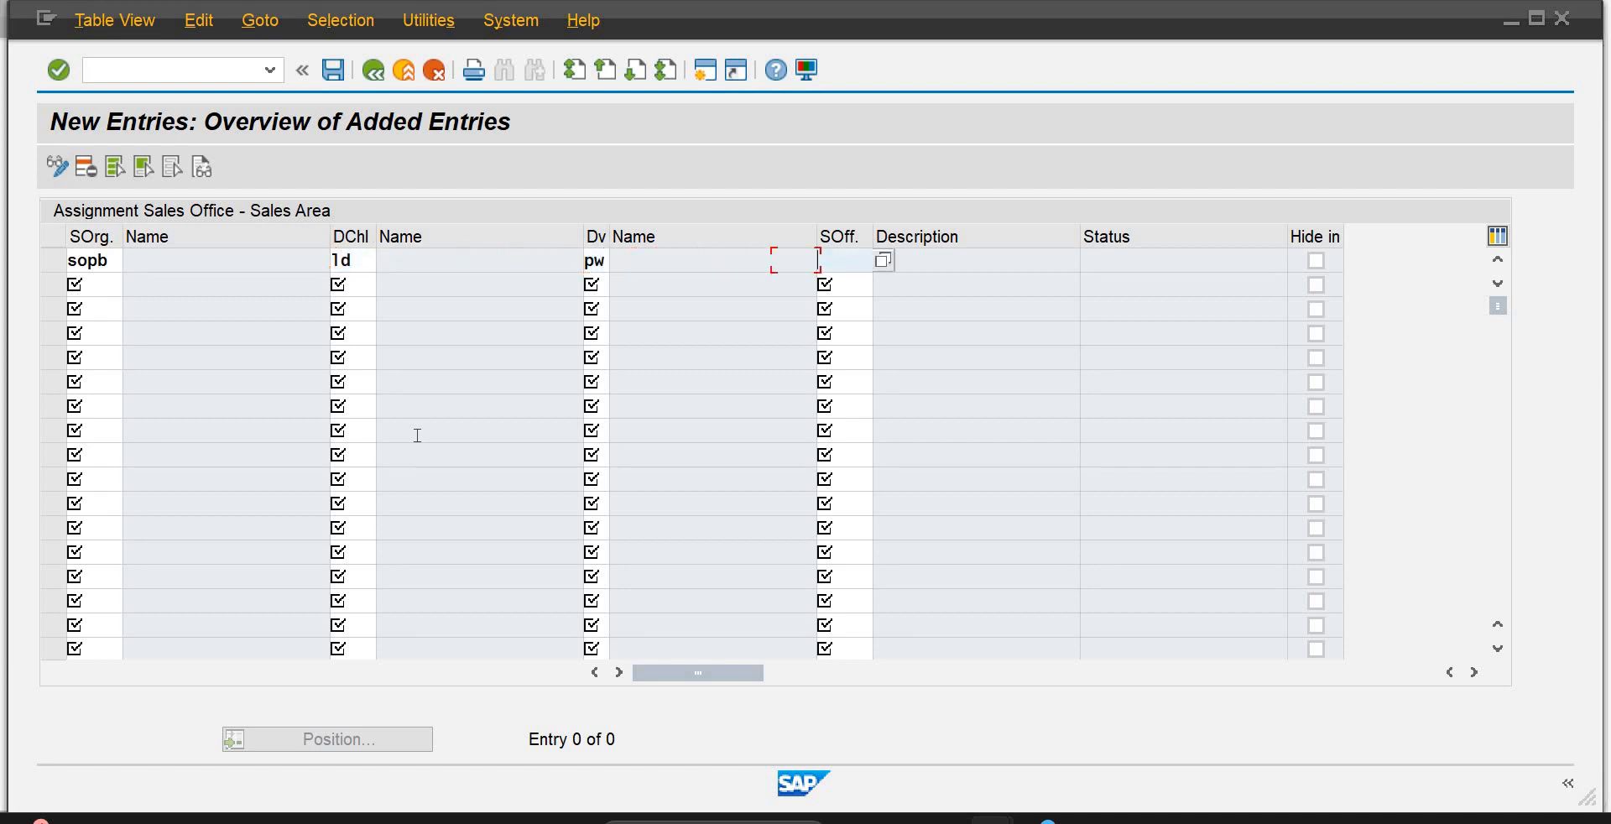
{"action": "type", "text": "sofp"}
{"action": "key", "text": "Tab"}
{"action": "key", "text": "Tab"}
Step: Add a second entry assigning sales office sofp to sales area sopb, ld, pj, and validate the entries
{"action": "type", "text": "sopb"}
{"action": "key", "text": "Tab"}
{"action": "type", "text": "1"}
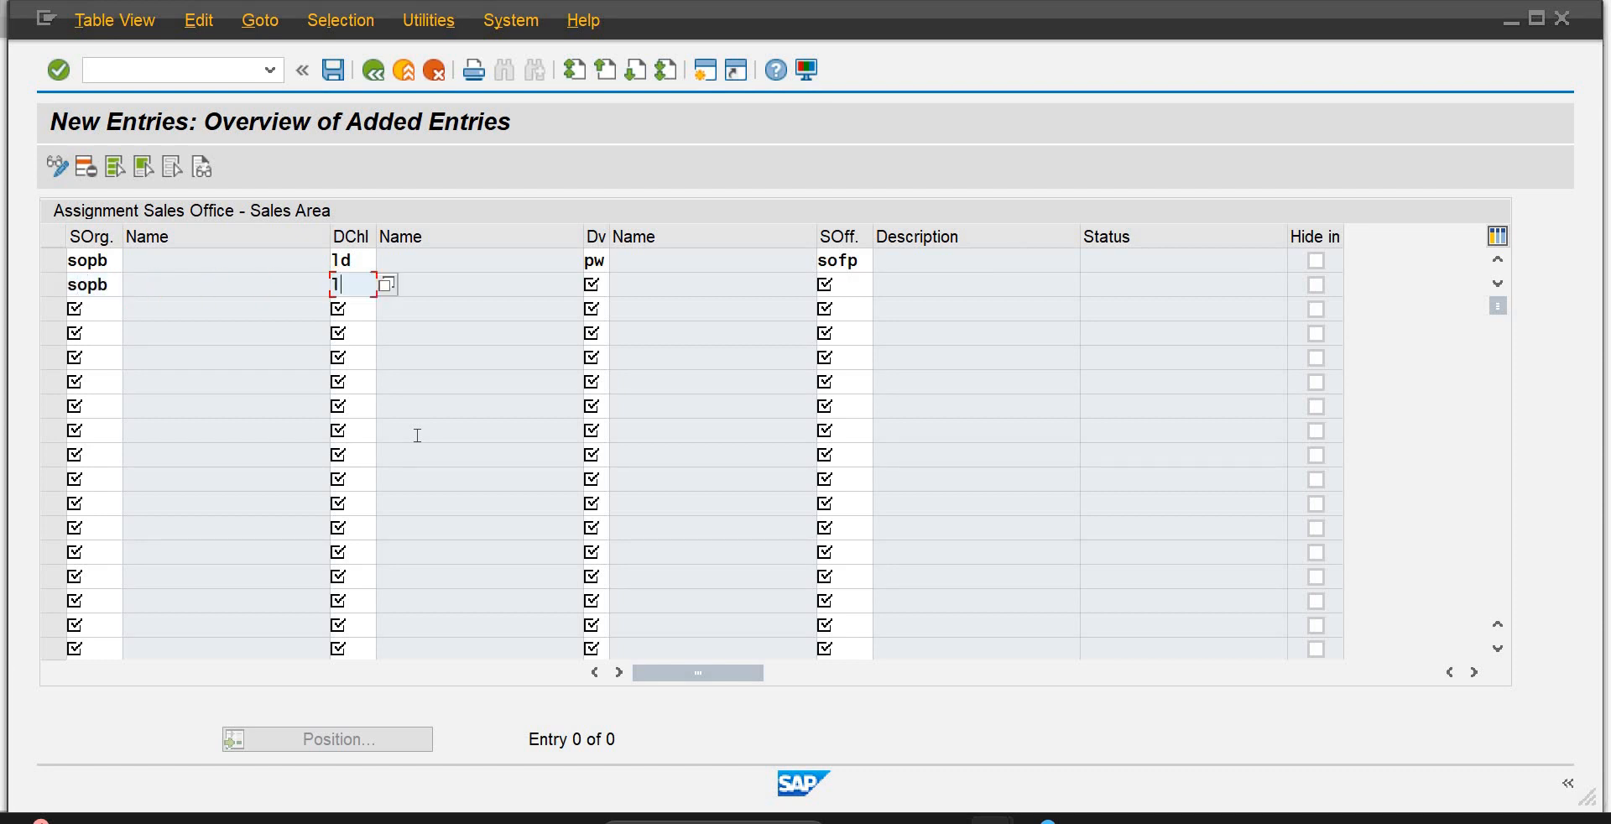
{"action": "type", "text": "d"}
{"action": "key", "text": "Tab"}
{"action": "key", "text": "Tab"}
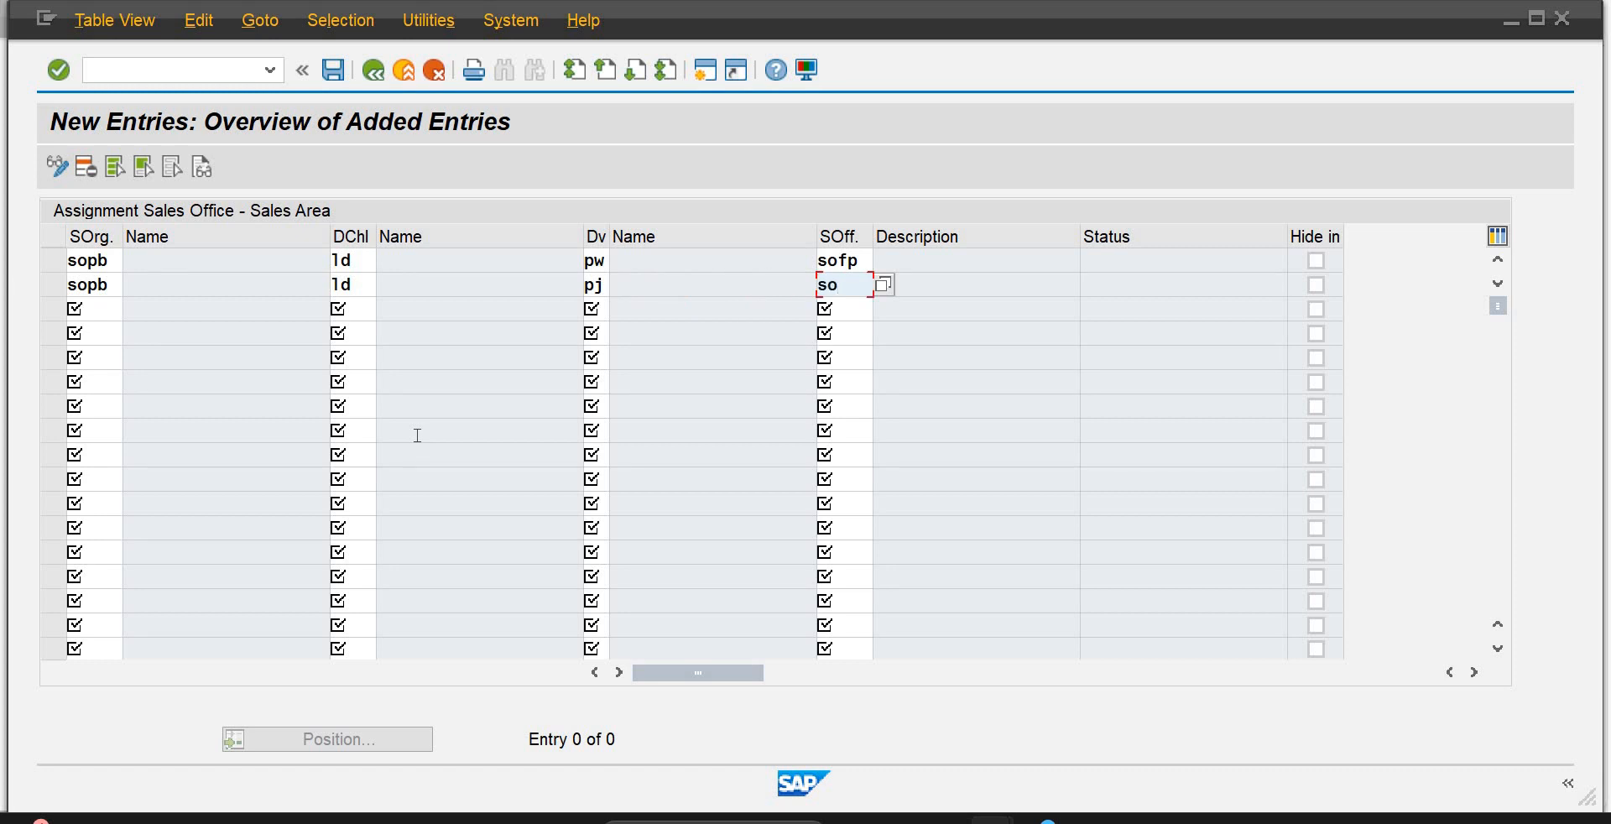
{"action": "key", "text": "Return"}
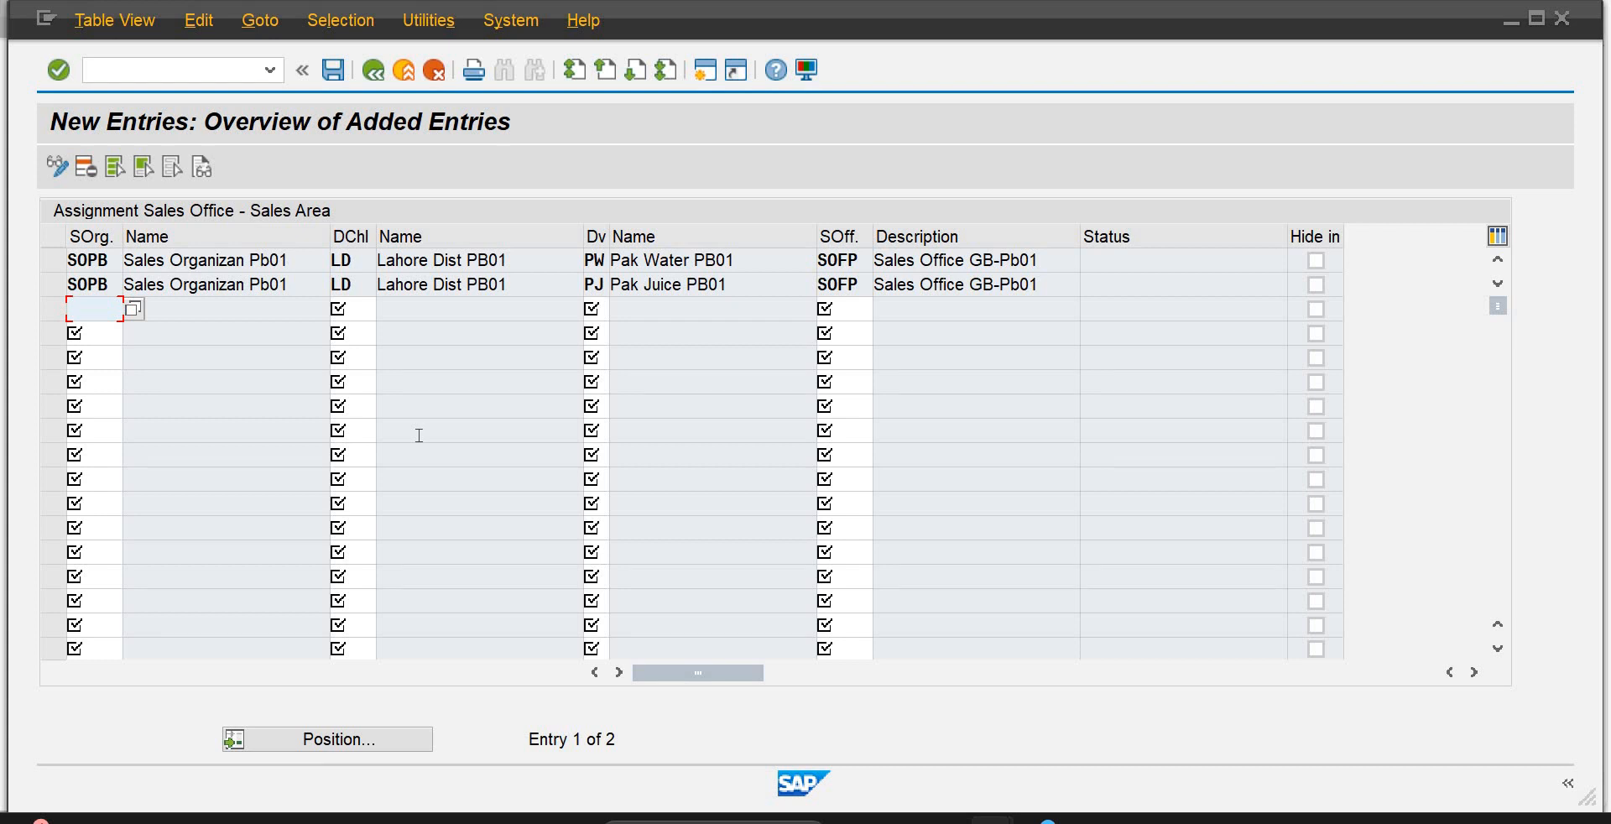
Step: Save the sales office assignments under the proposed customizing request and return to the IMG structure
{"action": "left_click", "coordinate": [334, 70]}
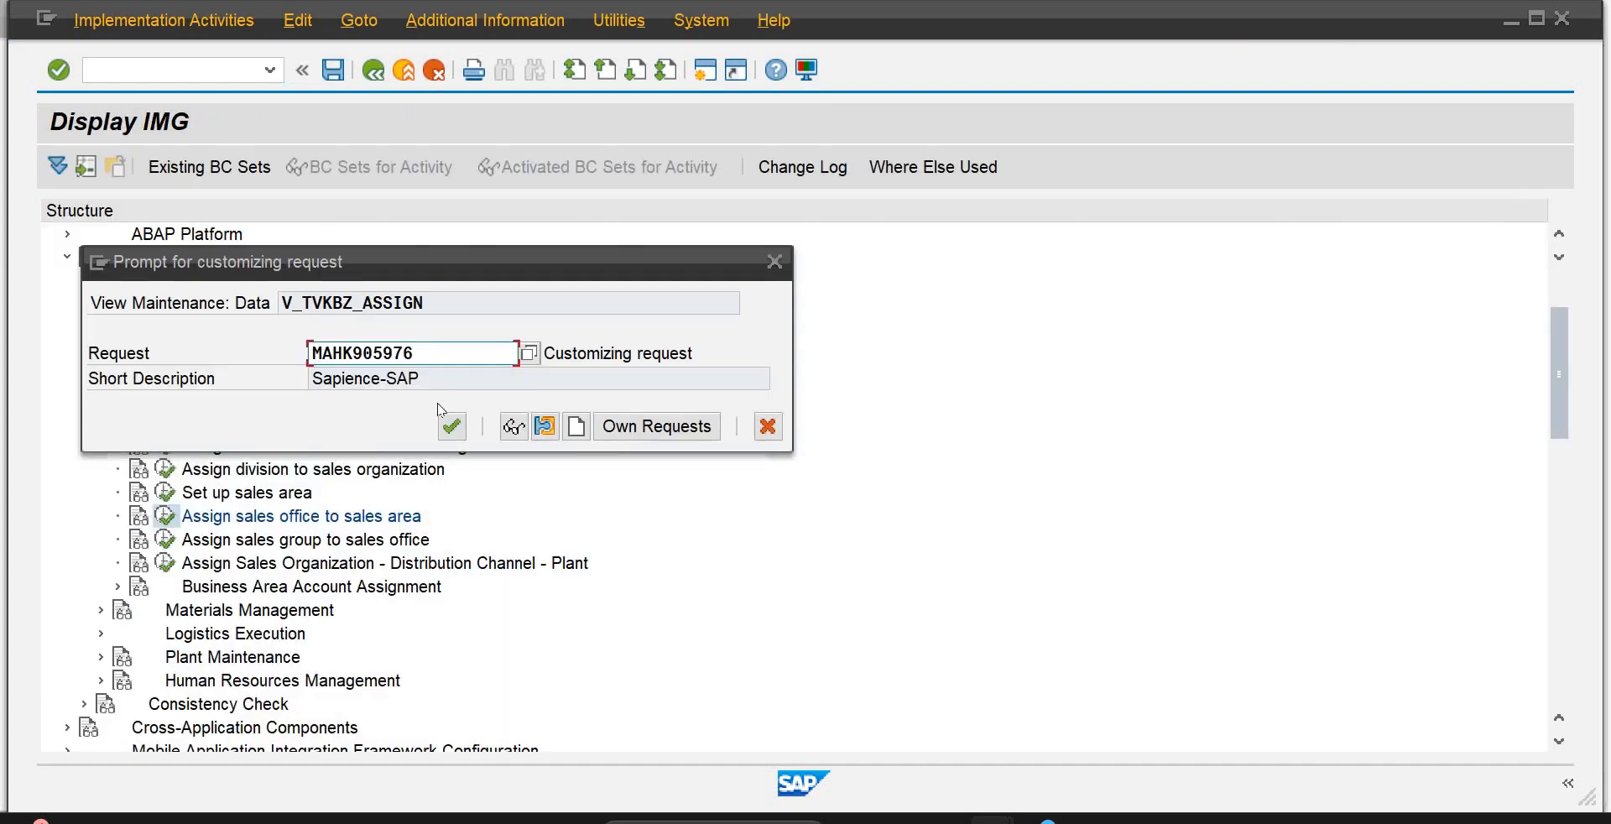
{"action": "left_click", "coordinate": [441, 424]}
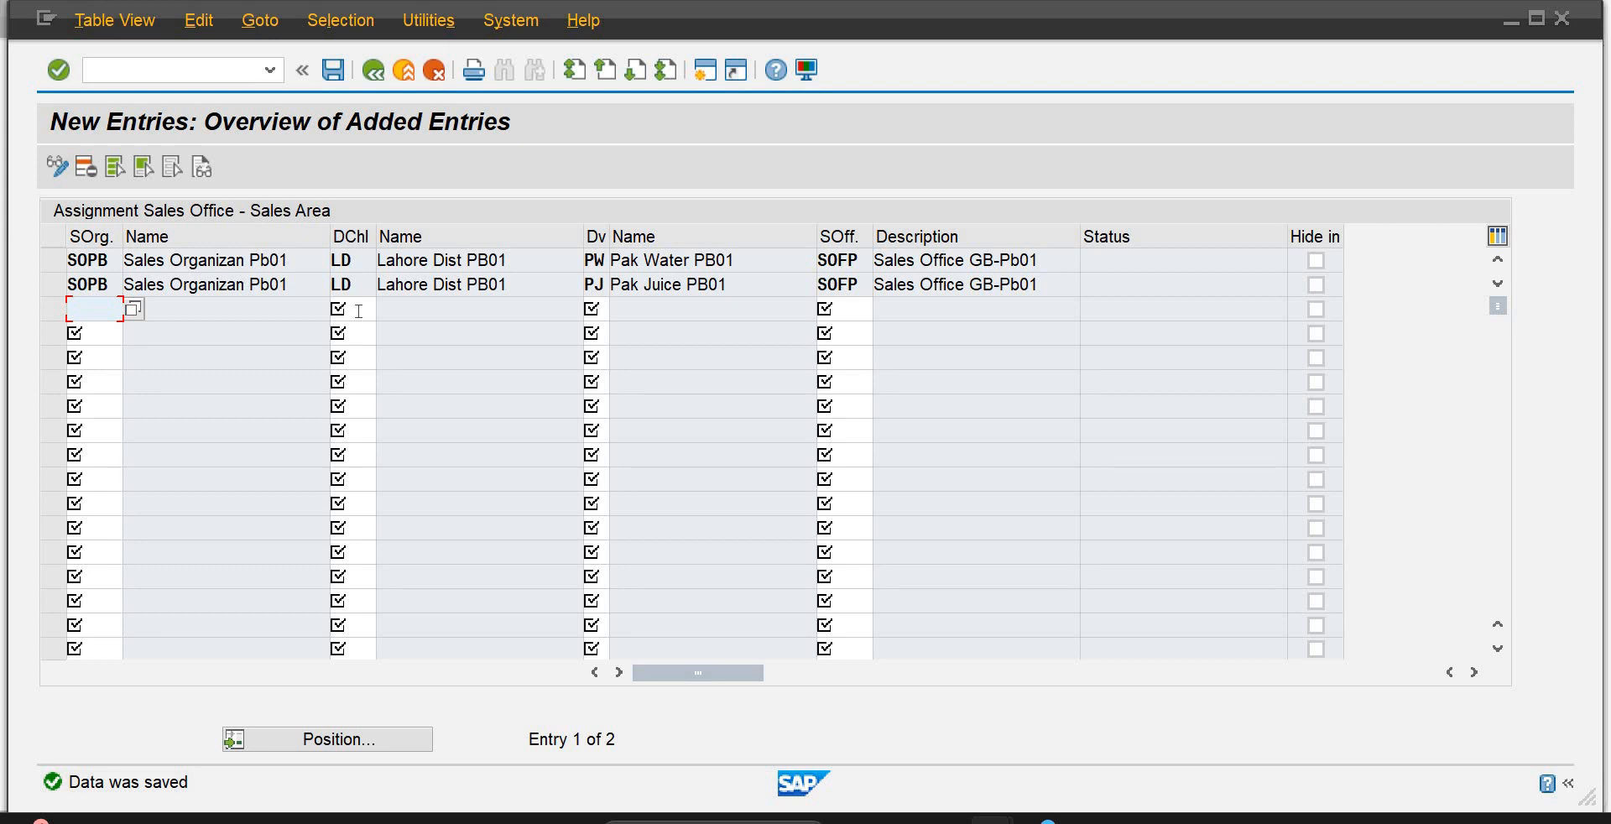
{"action": "left_click", "coordinate": [375, 71]}
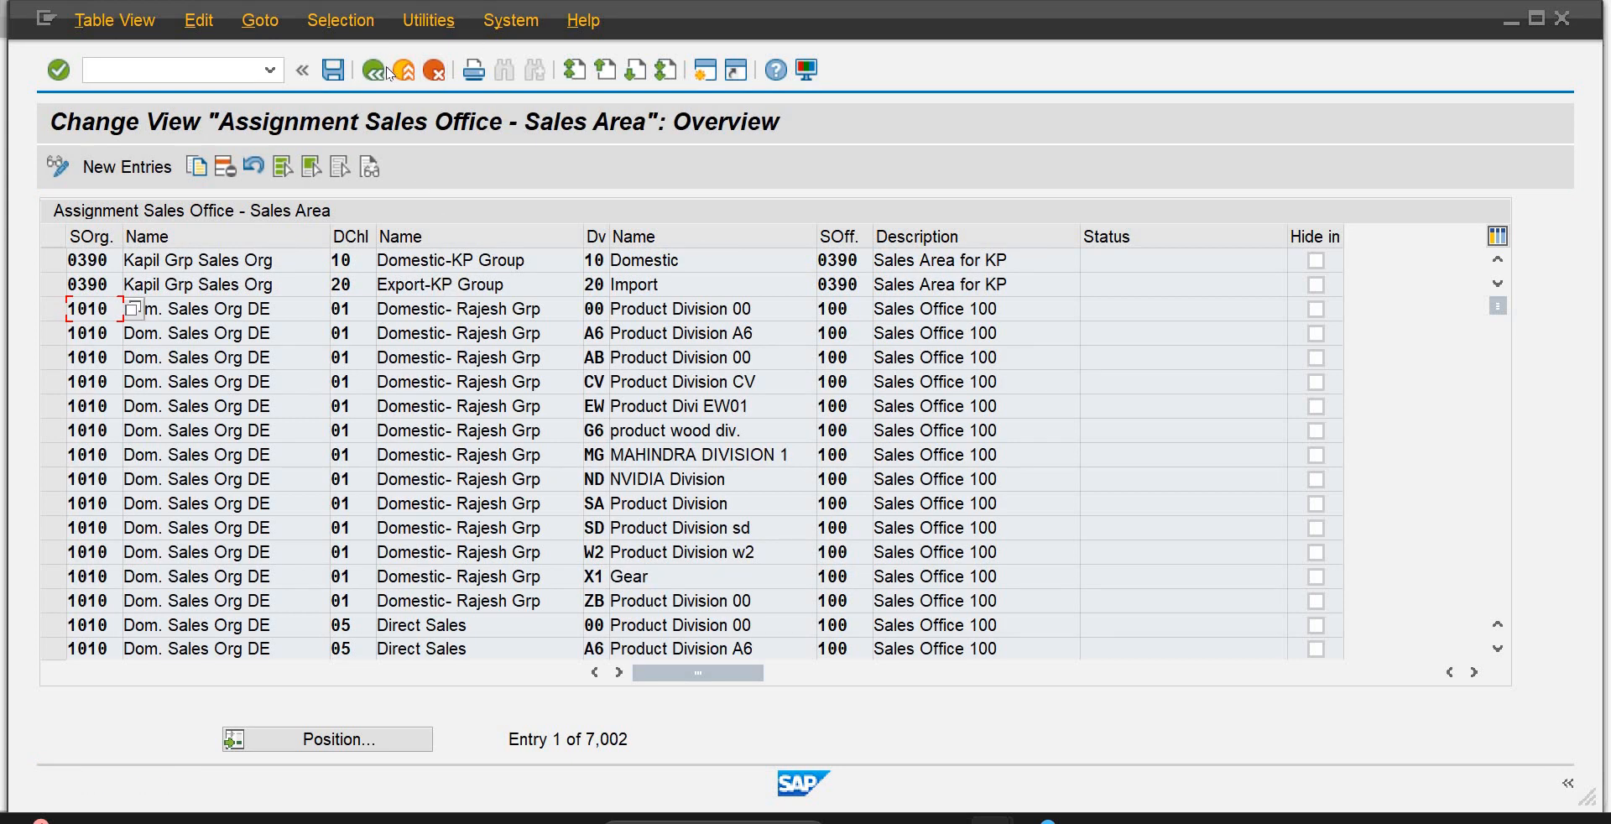
{"action": "left_click", "coordinate": [375, 71]}
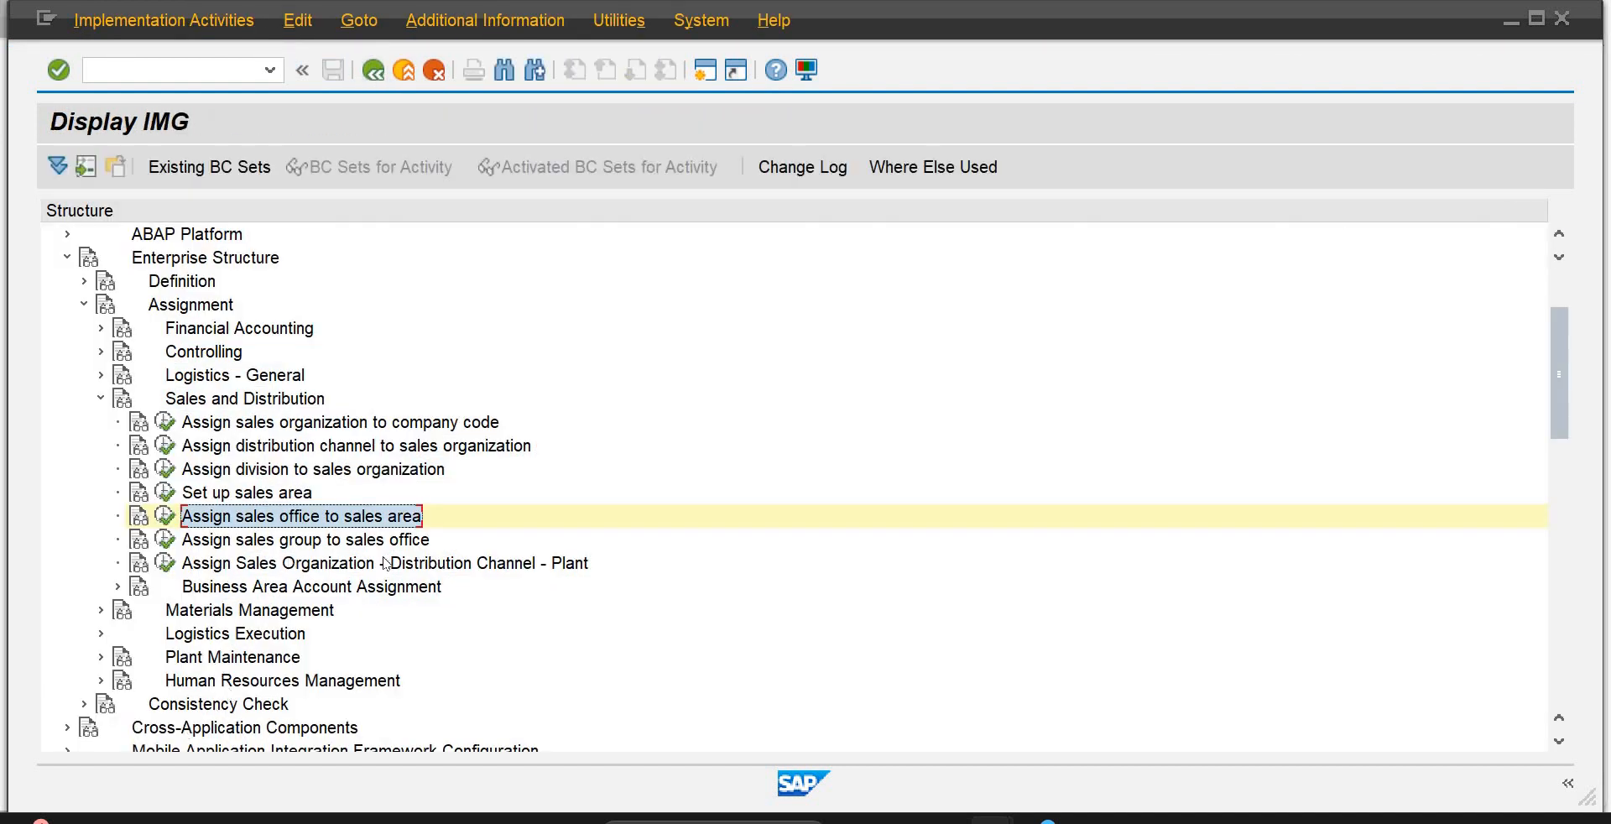
Step: In Assign sales group to sales office, add a new entry assigning sales group sgp to sales office sofp and validate it
{"action": "left_click", "coordinate": [165, 539]}
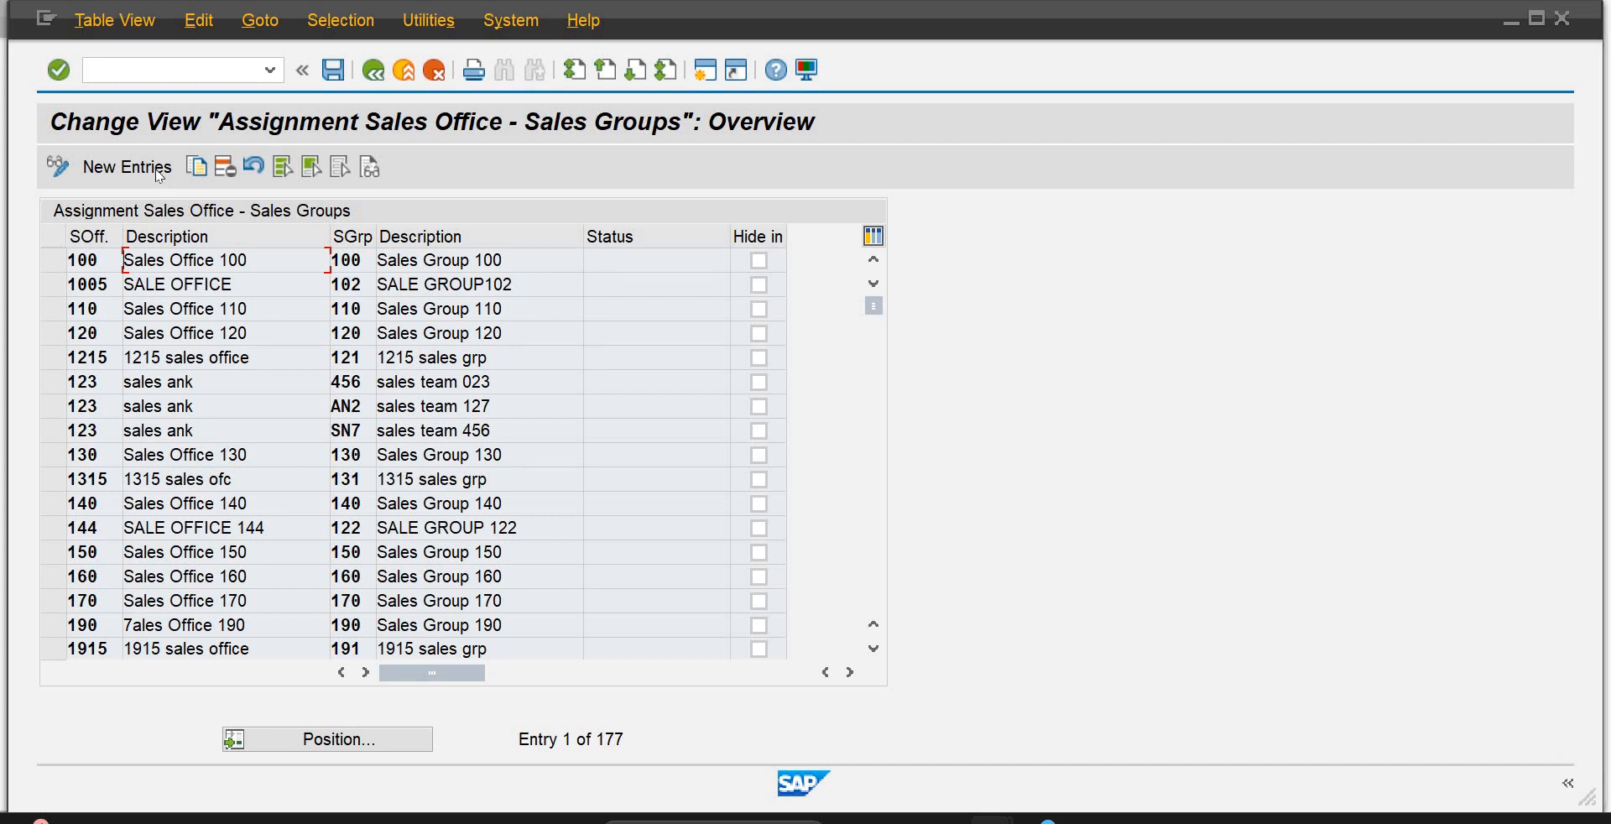
{"action": "left_click", "coordinate": [128, 166]}
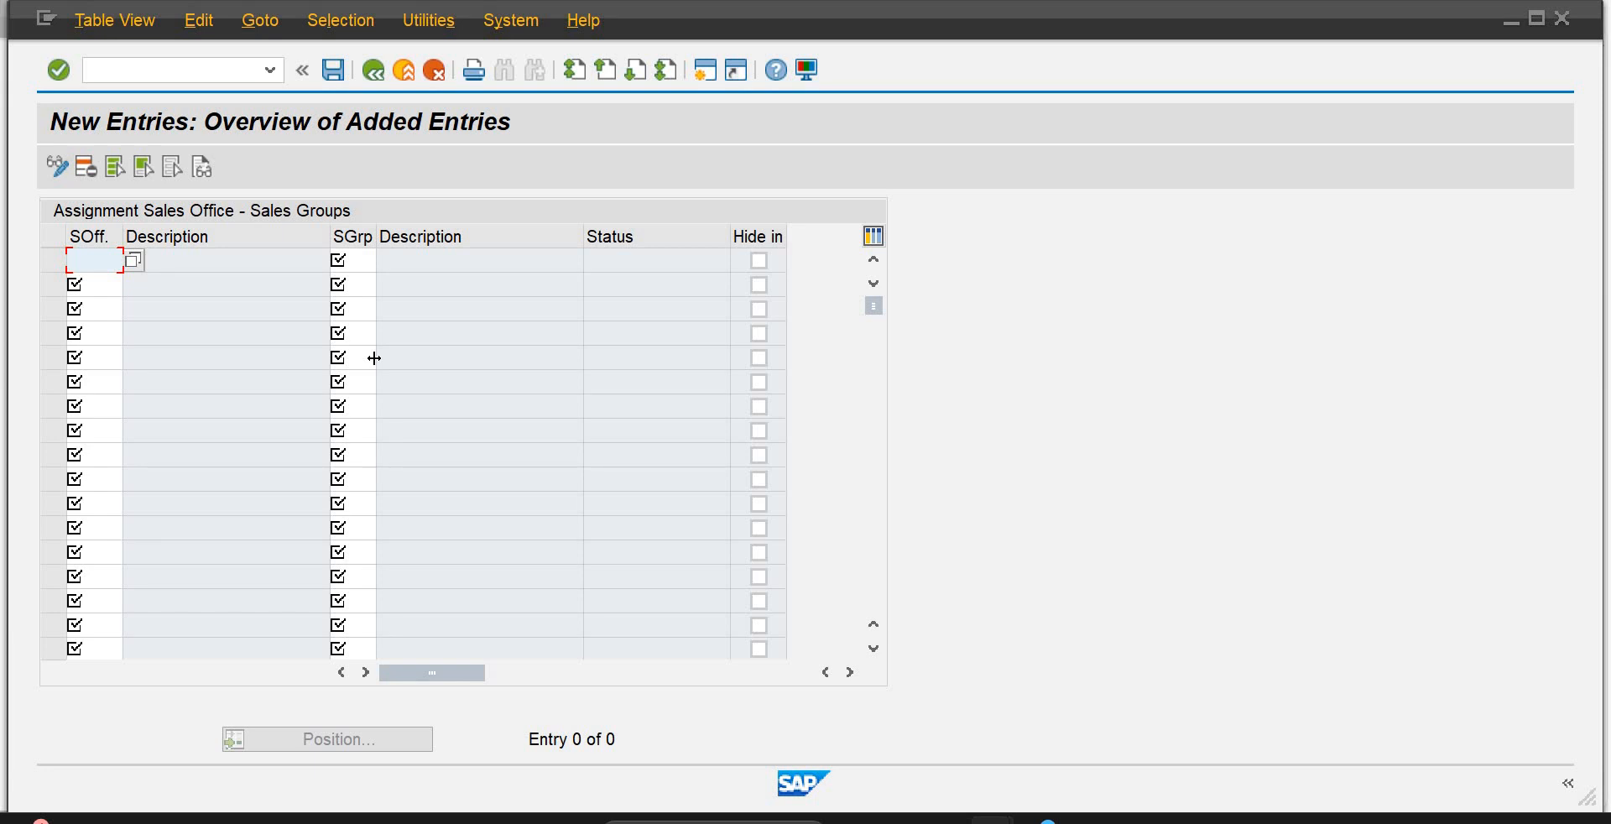
{"action": "type", "text": "sof"}
{"action": "type", "text": "p"}
{"action": "type", "text": "sgp"}
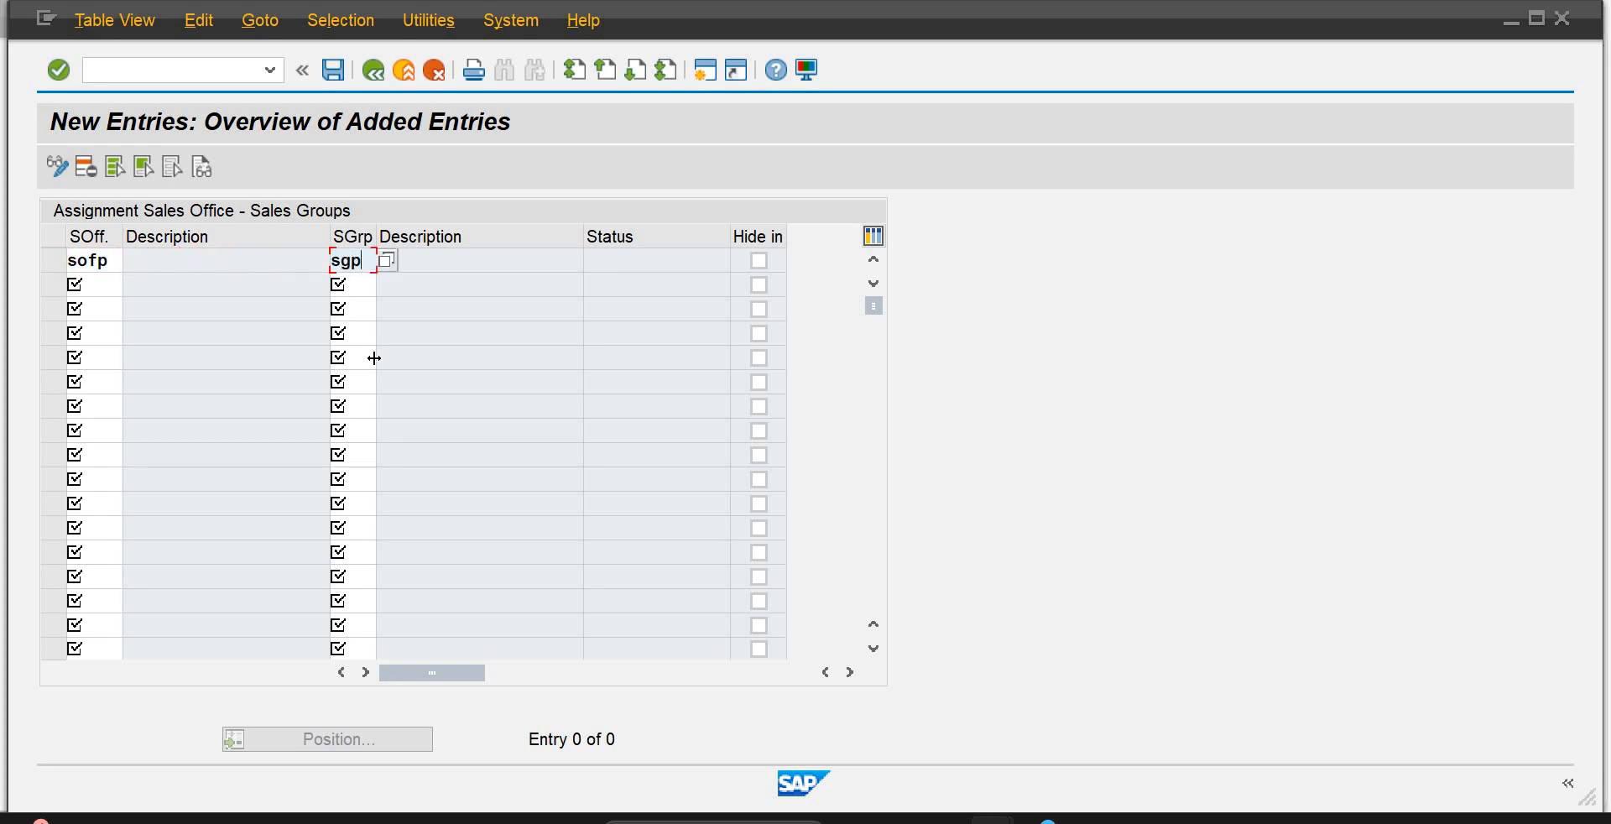
{"action": "key", "text": "Return"}
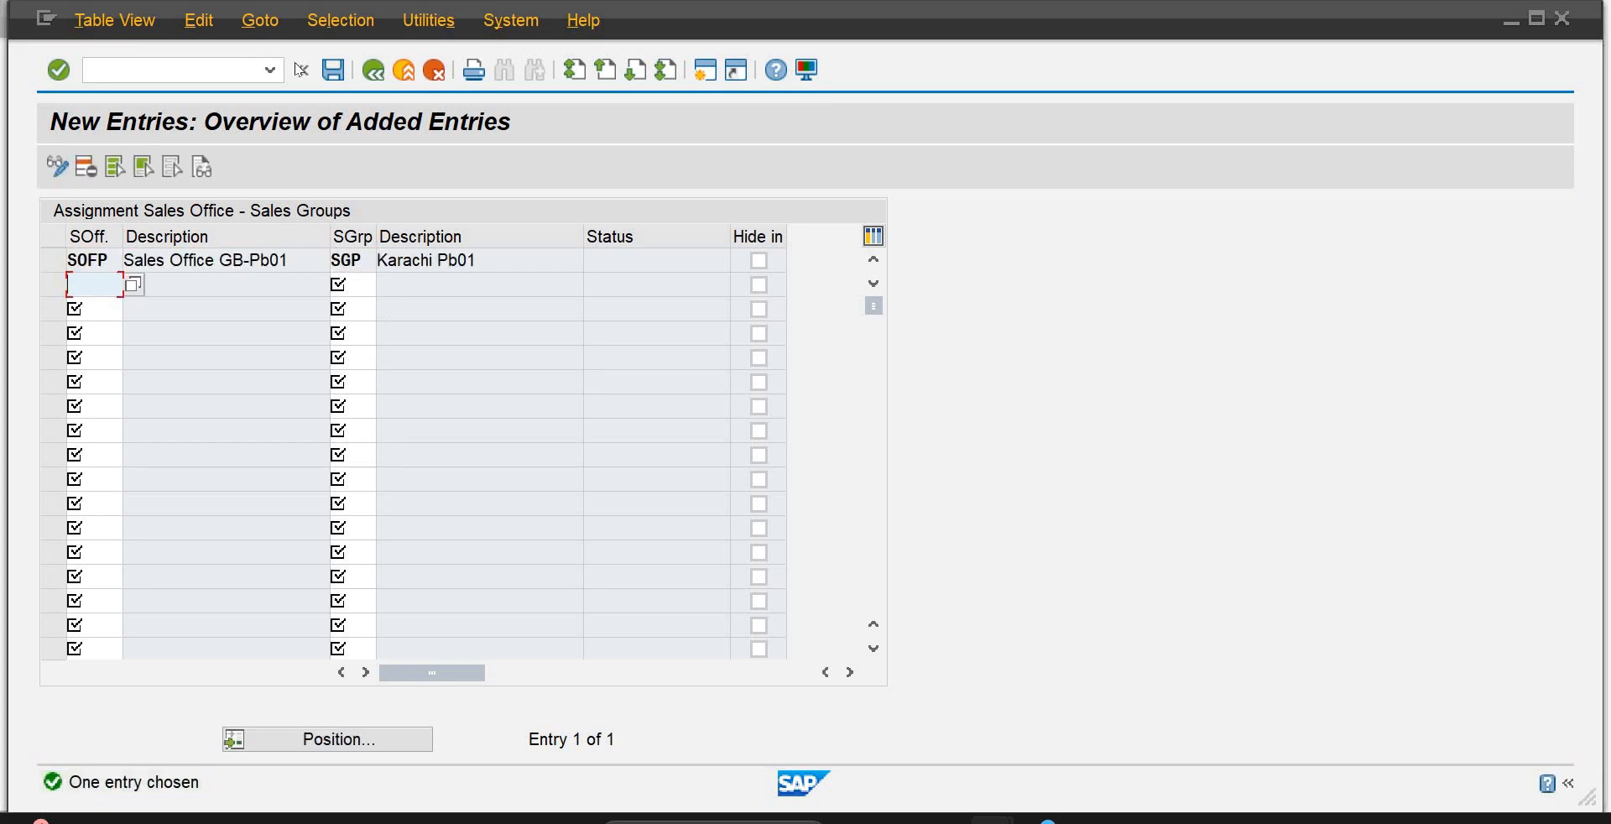
Step: Save the sales group assignment under the proposed customizing request and return to the IMG structure
{"action": "left_click", "coordinate": [333, 71]}
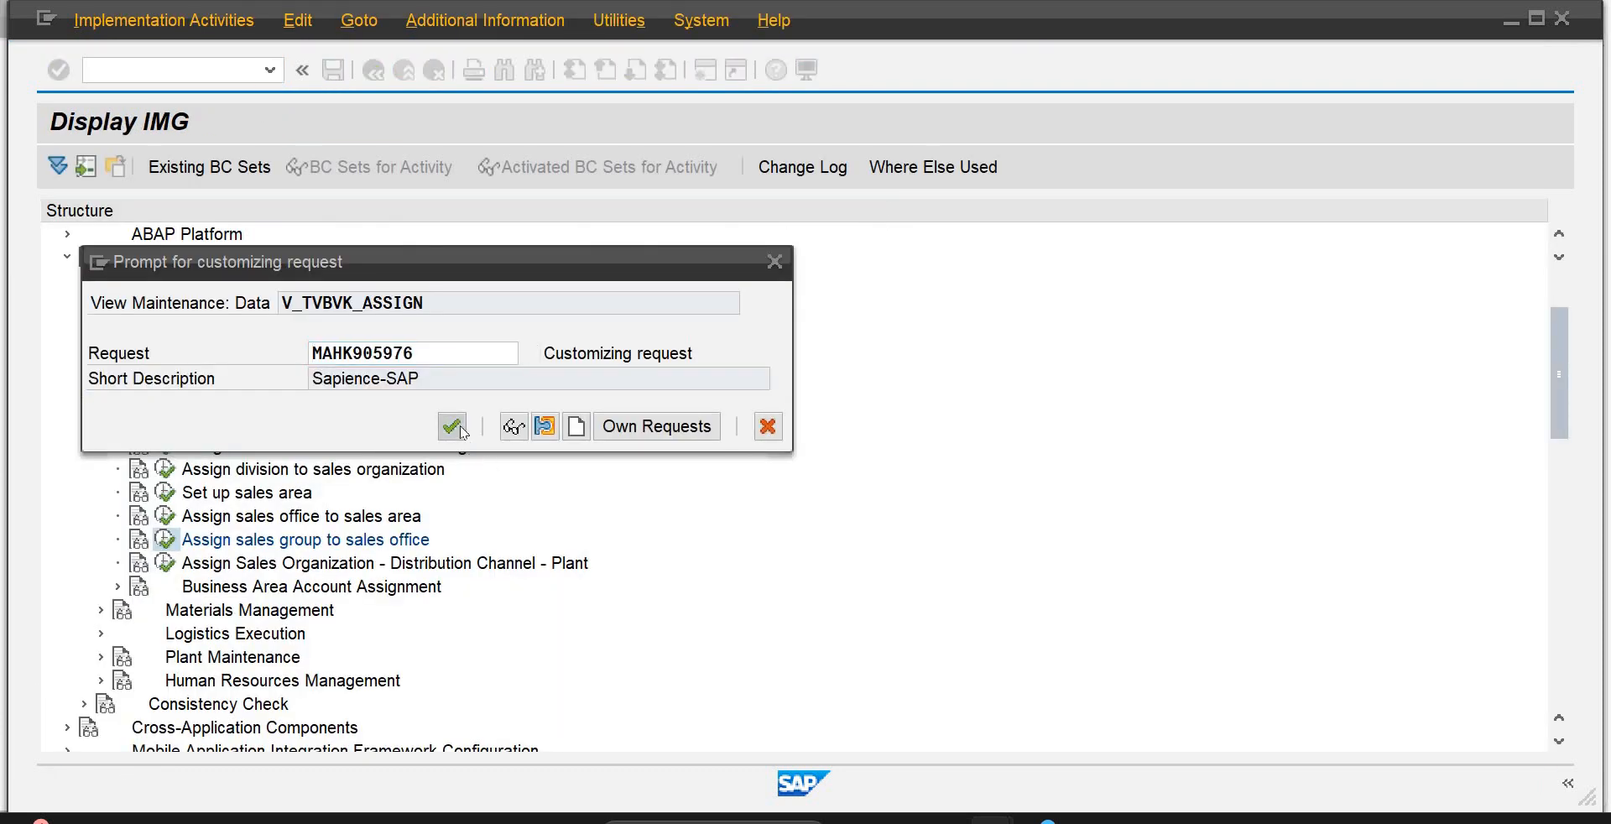
{"action": "left_click", "coordinate": [458, 425]}
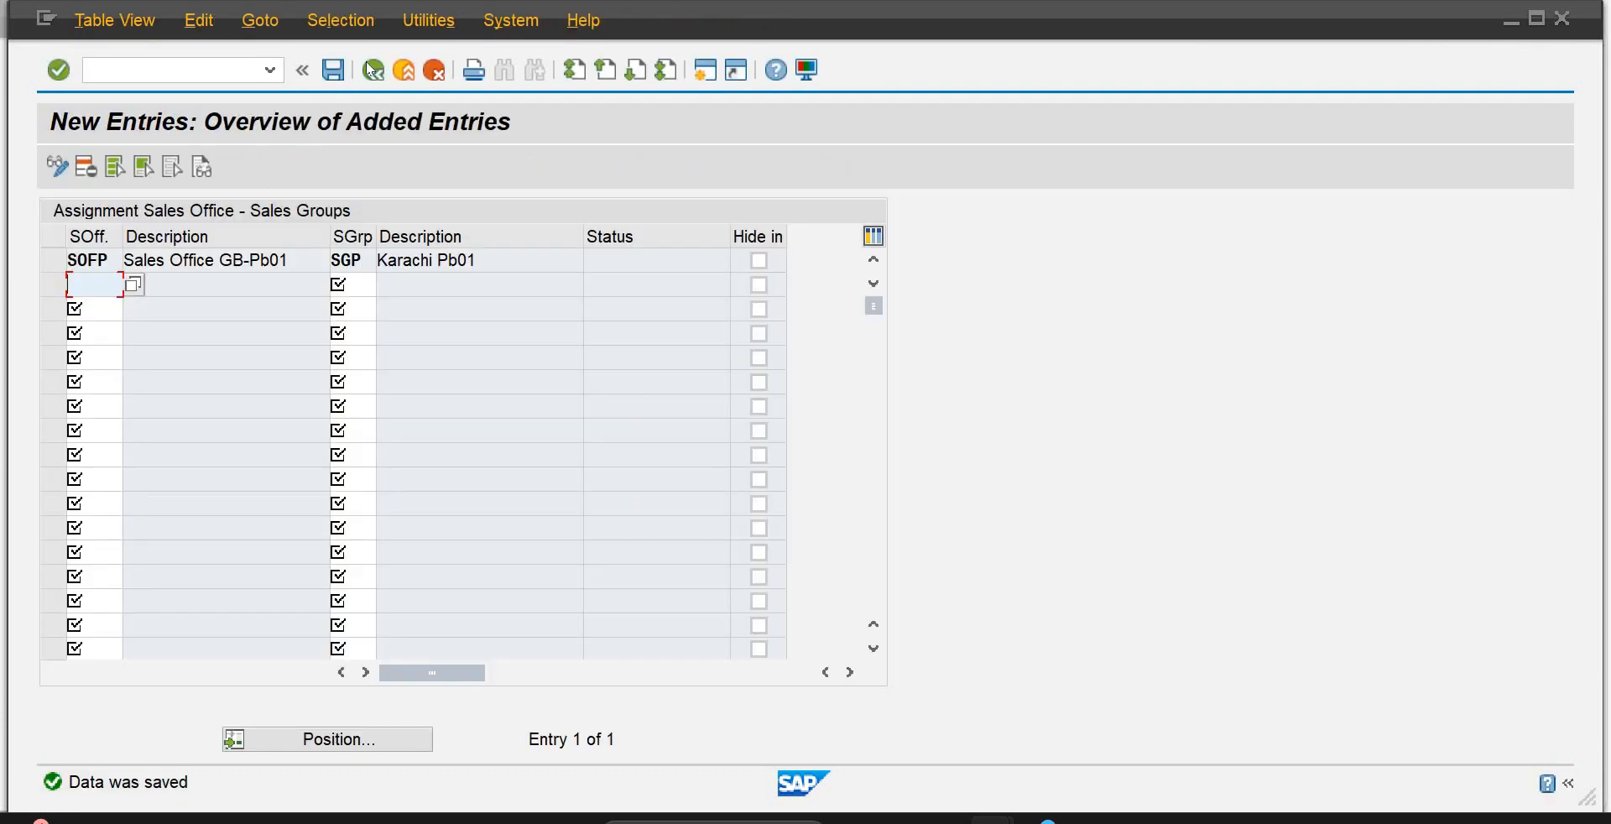
{"action": "left_click", "coordinate": [373, 71]}
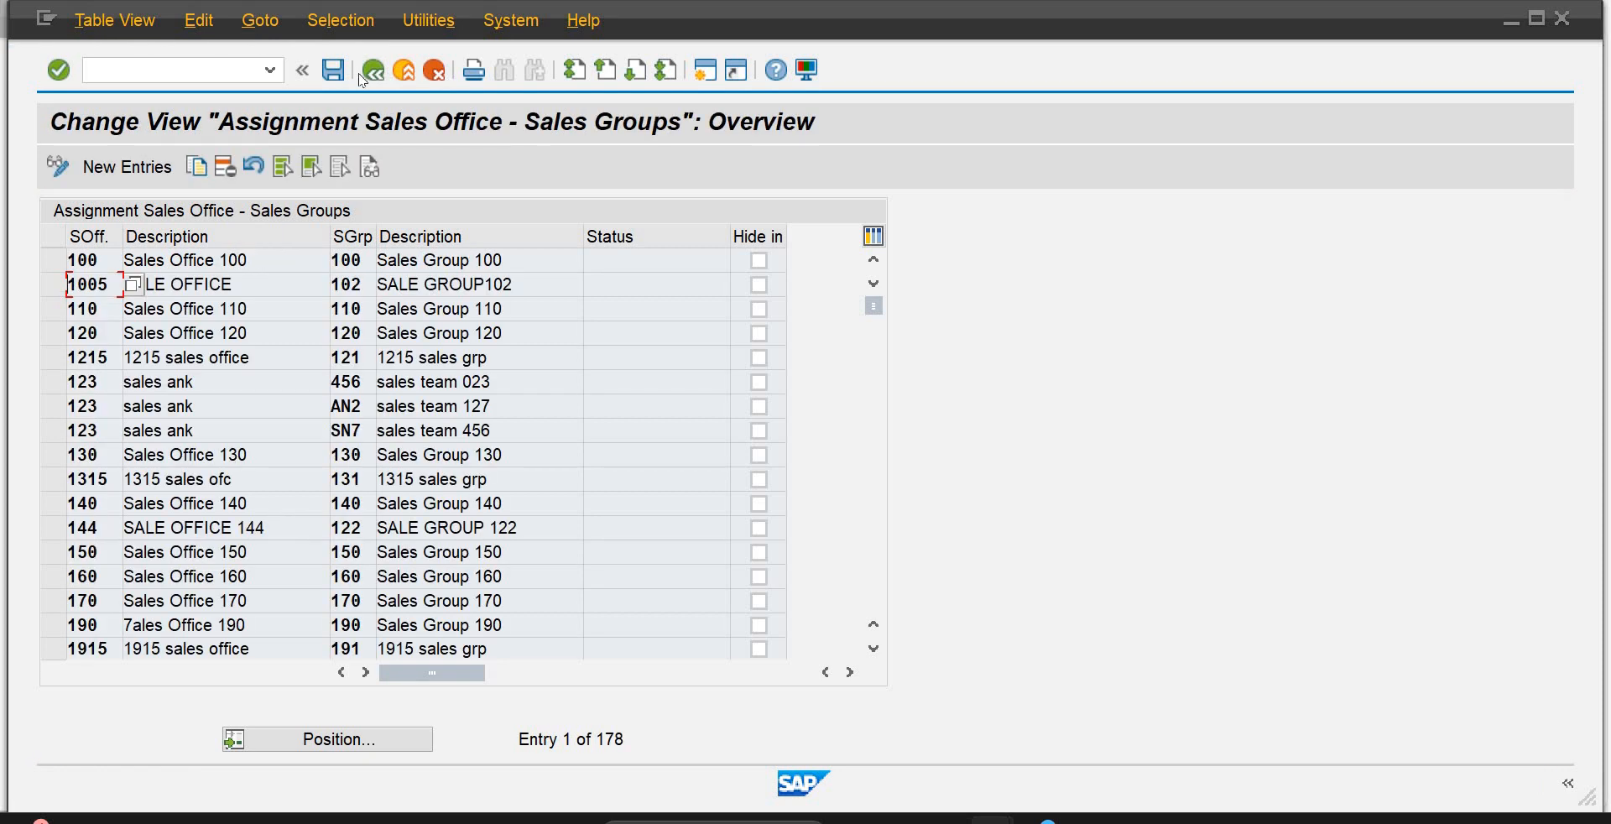
{"action": "key", "text": "F3"}
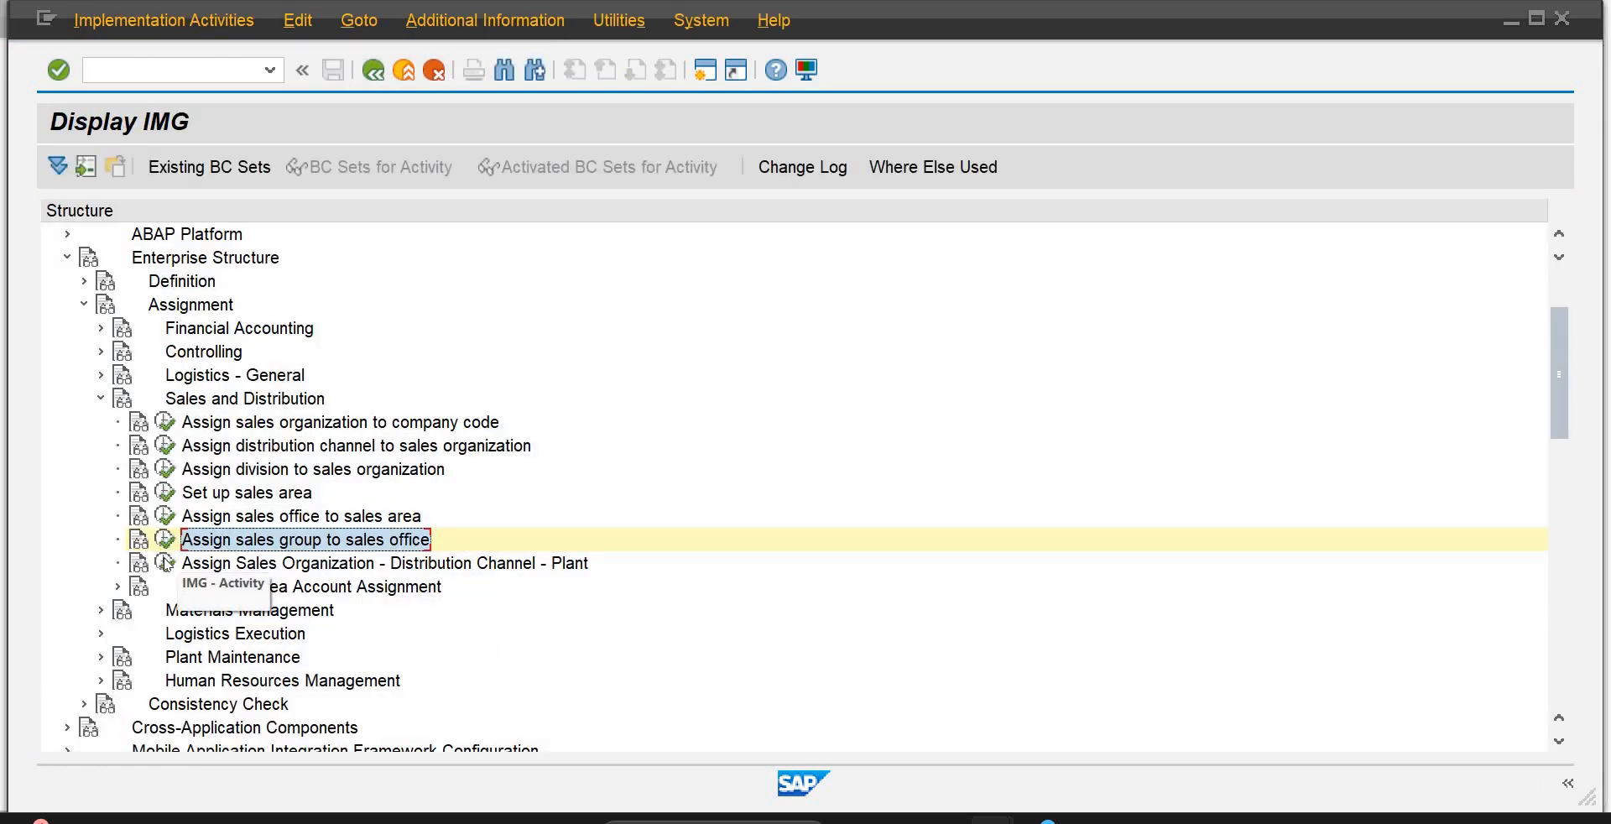
Step: Open a blank new-entries table in Assign Sales Organization - Distribution Channel - Plant
{"action": "left_click", "coordinate": [167, 564]}
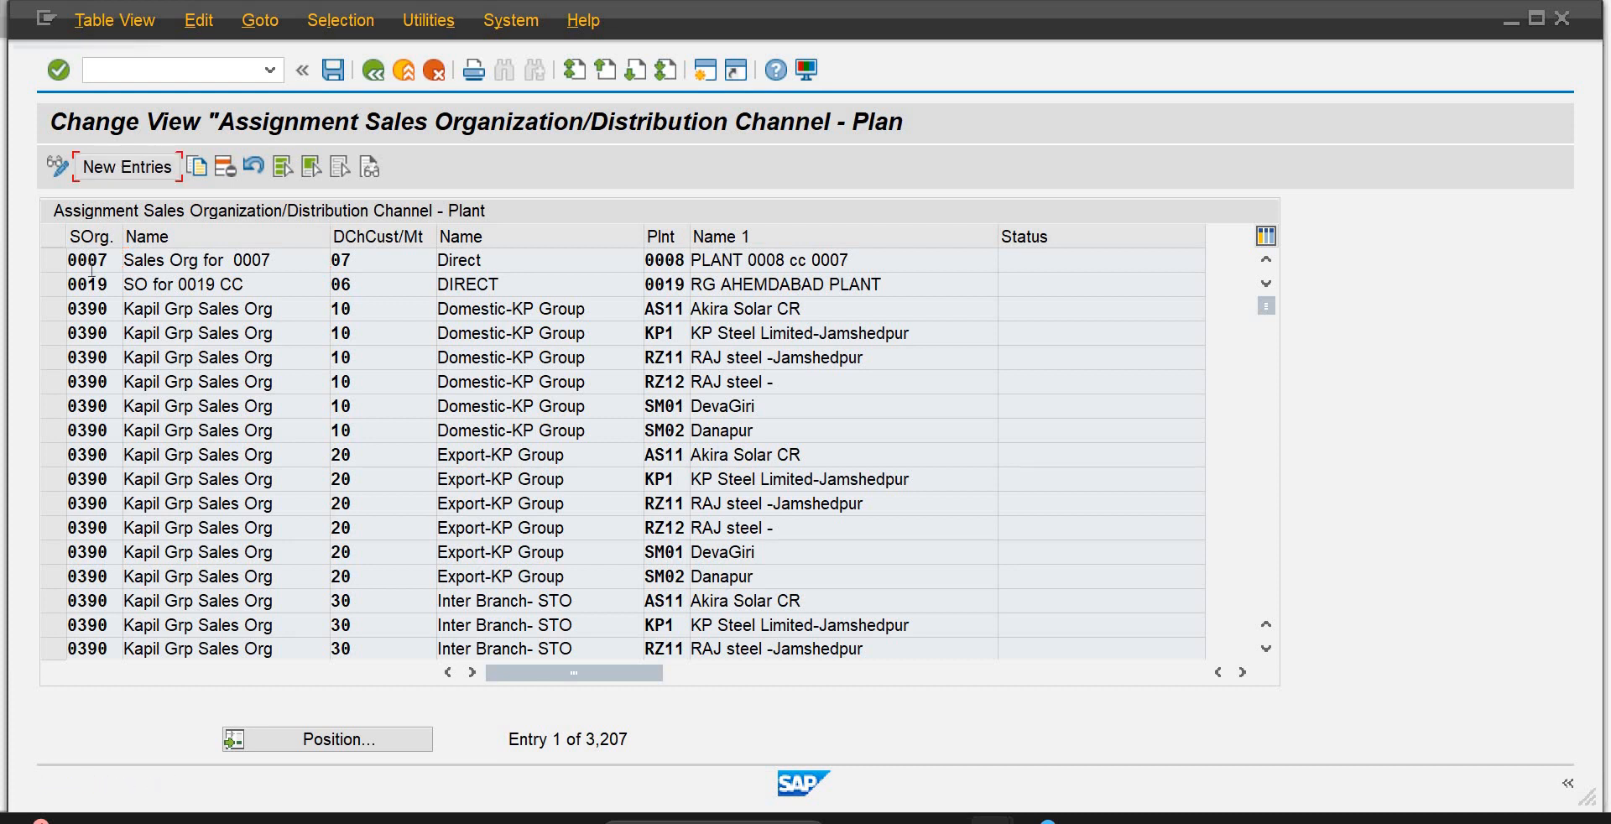
{"action": "left_click", "coordinate": [125, 166]}
{"action": "type", "text": "sofp"}
{"action": "key", "text": "BackSpace"}
{"action": "key", "text": "BackSpace"}
{"action": "type", "text": "pb"}
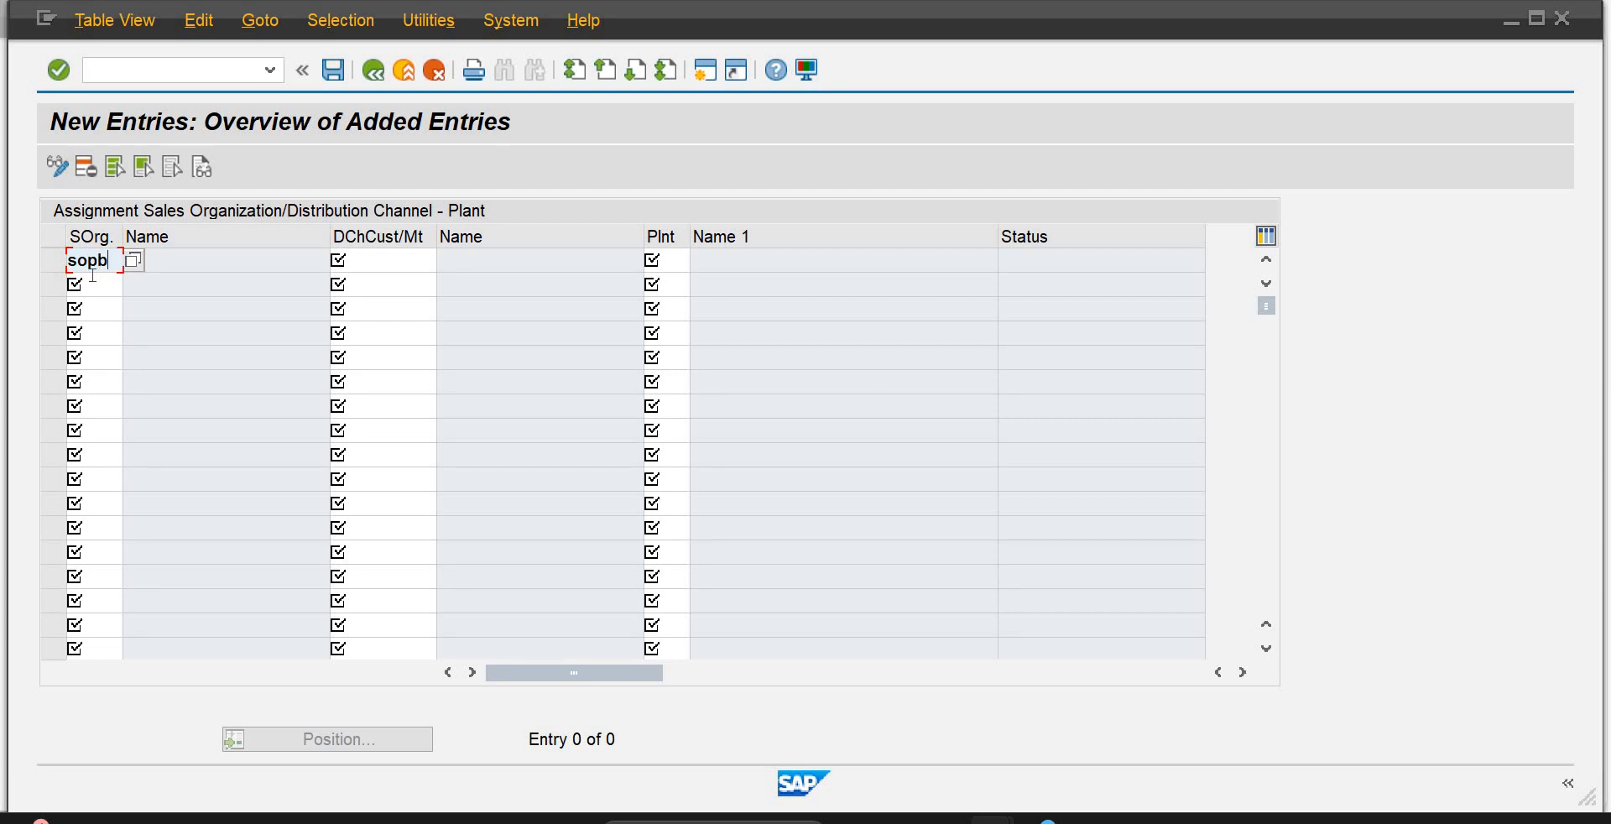
{"action": "key", "text": "Tab"}
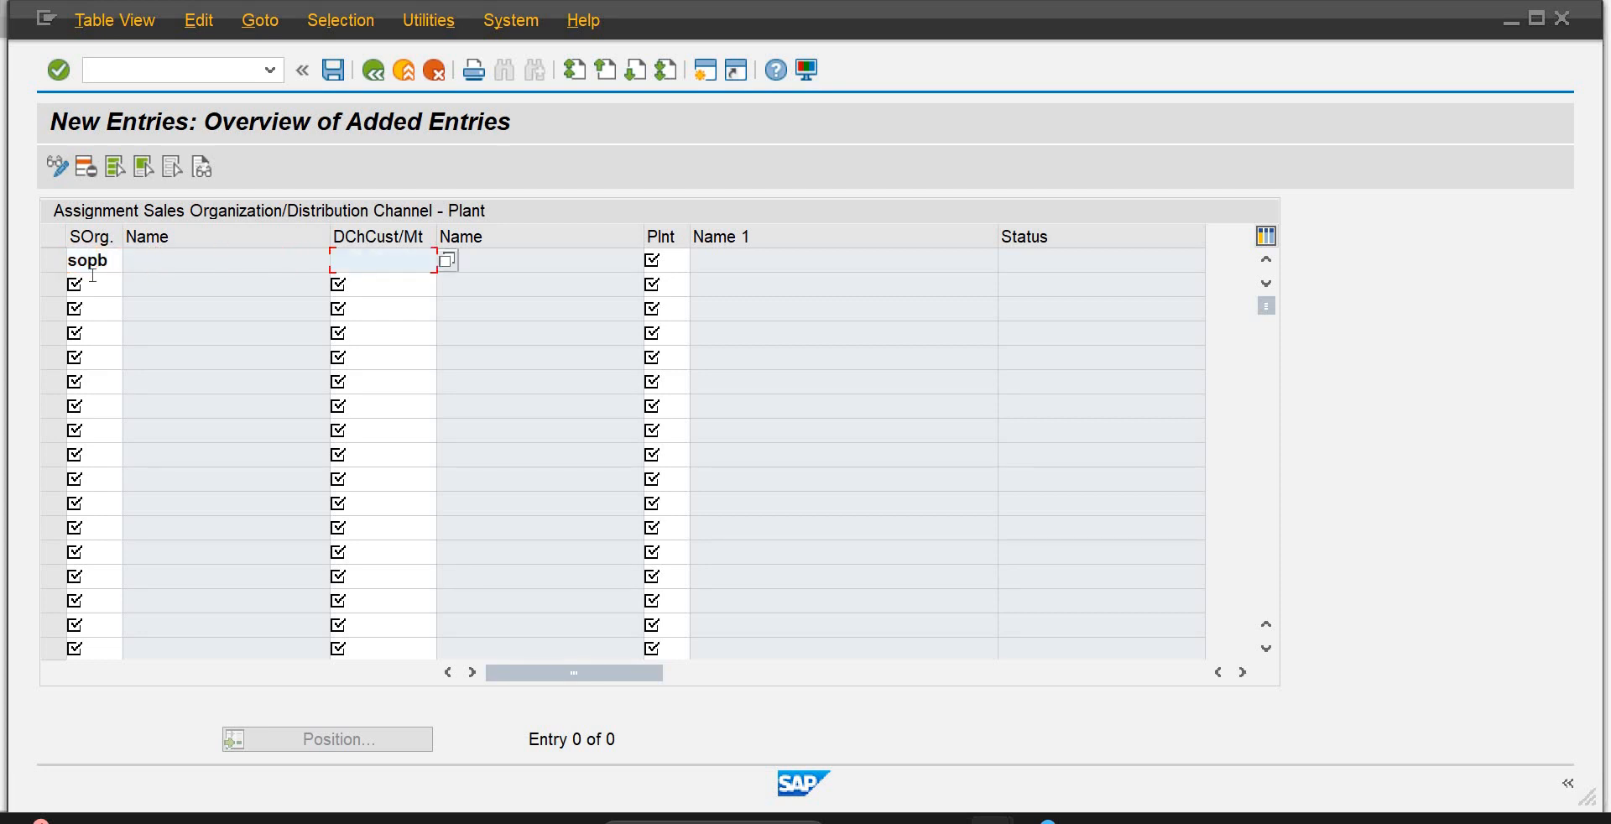
{"action": "type", "text": "d1"}
{"action": "key", "text": "Tab"}
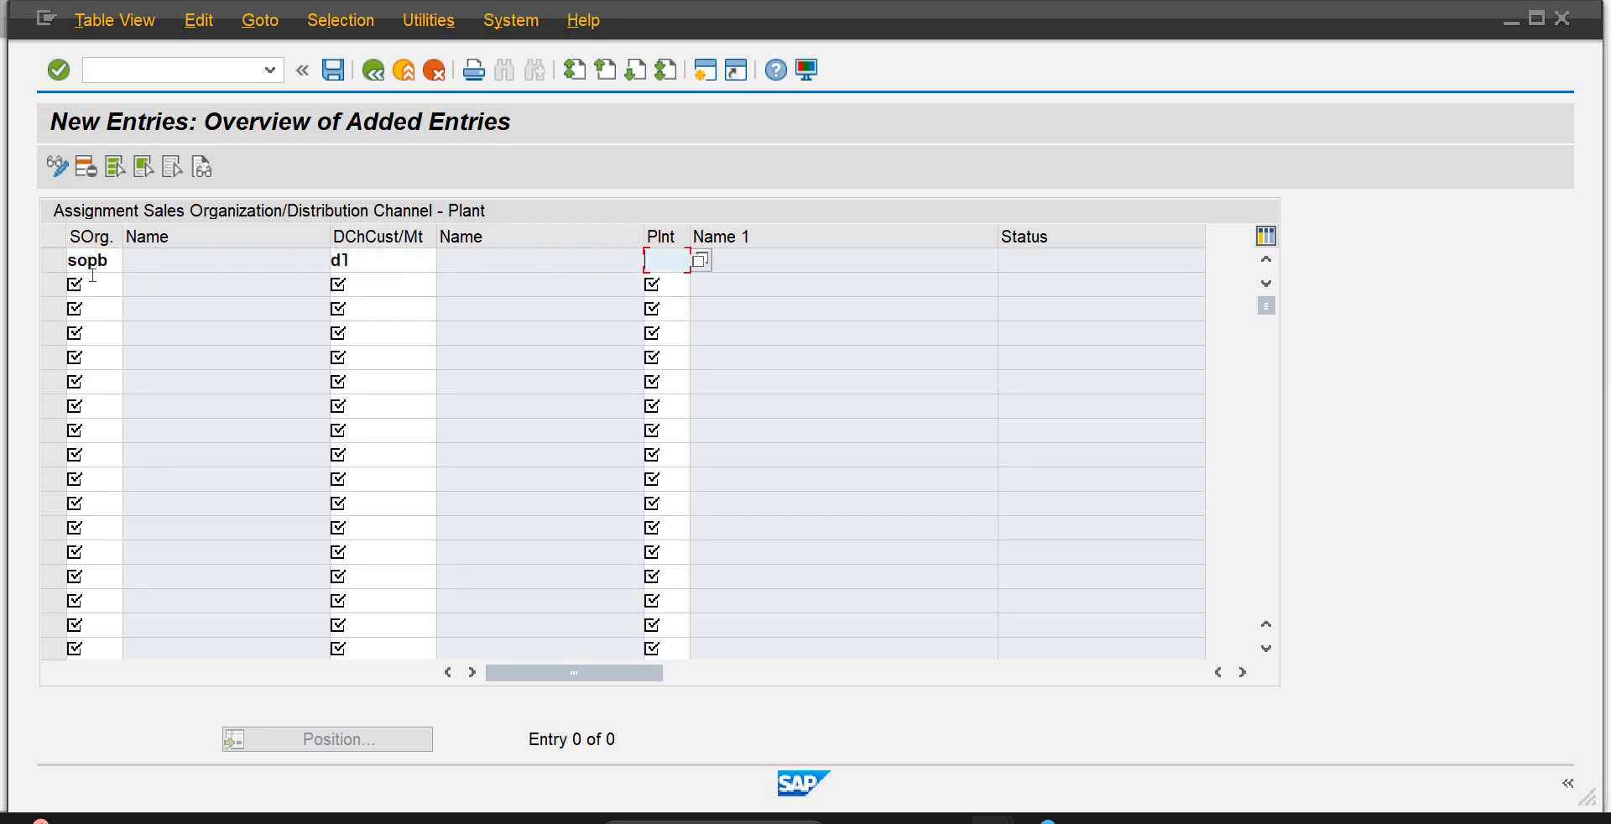
{"action": "type", "text": "p1pb"}
{"action": "key", "text": "Return"}
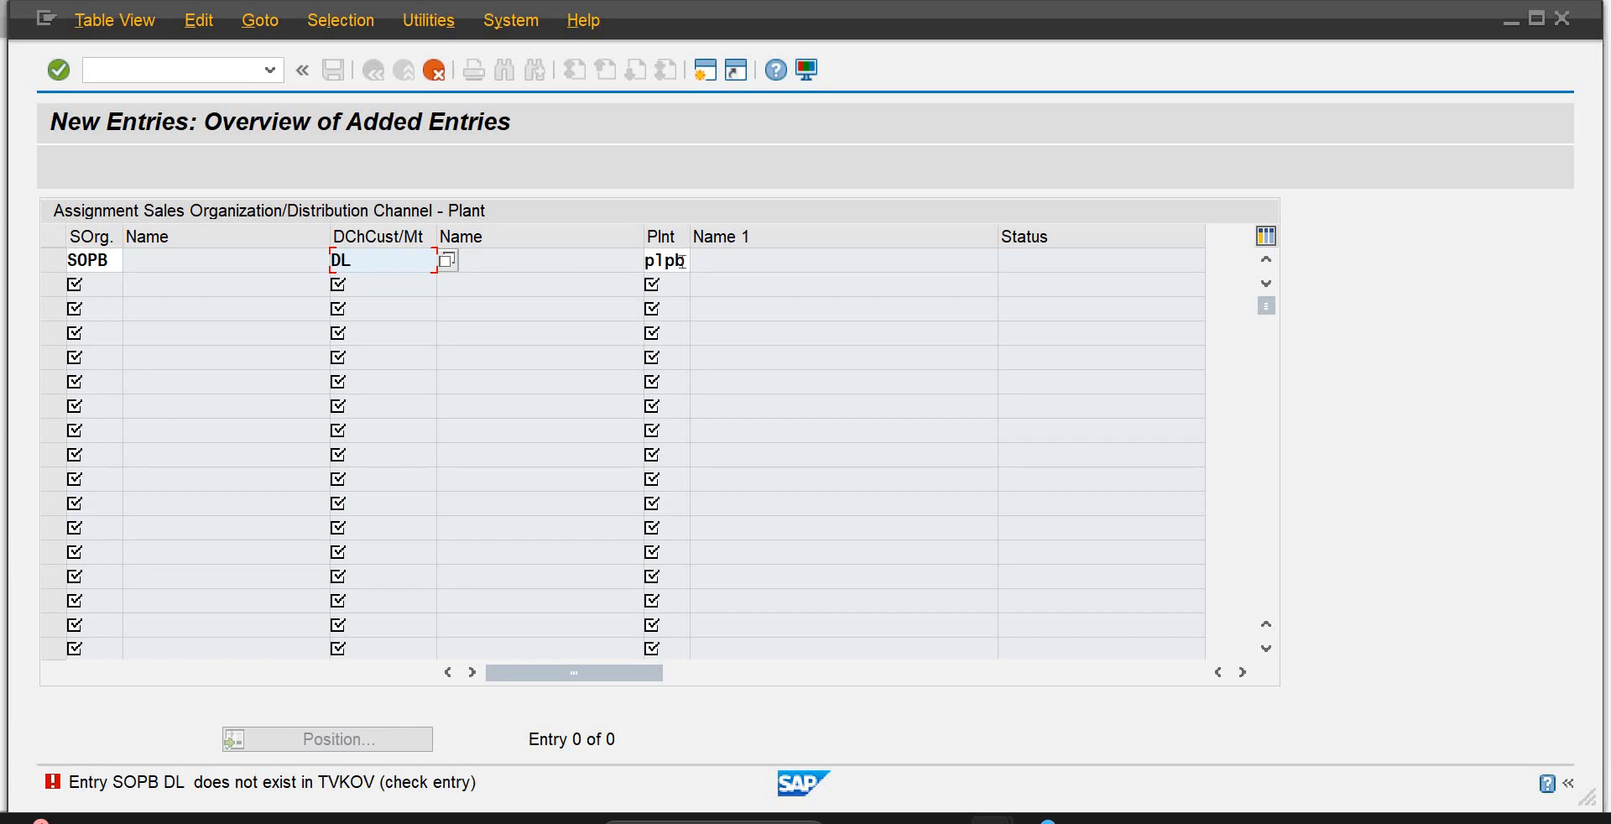
{"action": "key", "text": "Tab"}
{"action": "key", "text": "BackSpace"}
{"action": "type", "text": "1"}
{"action": "key", "text": "Return"}
{"action": "key", "text": "F12"}
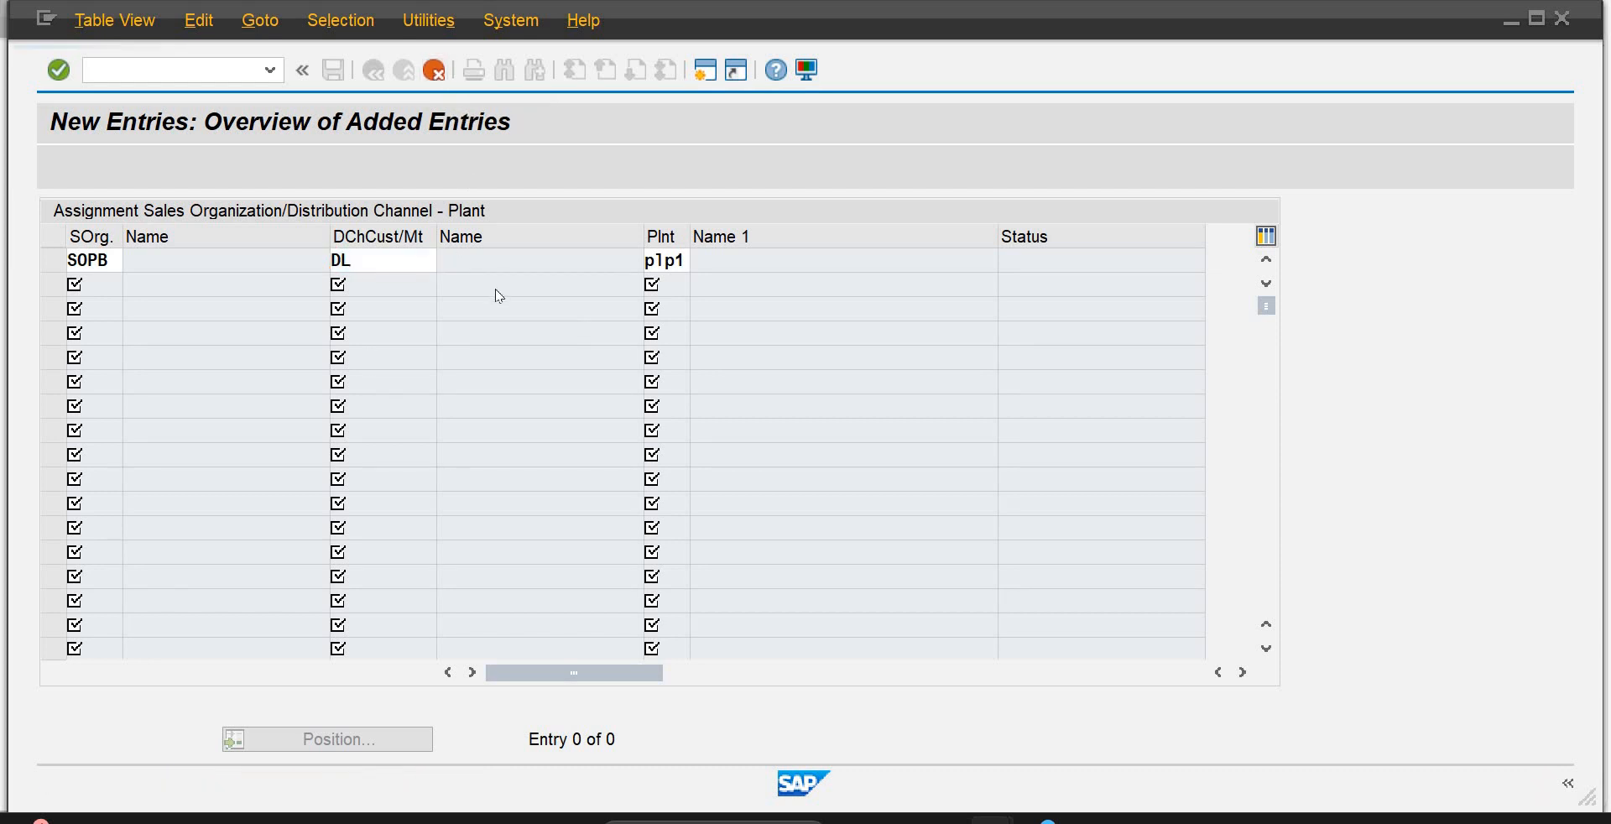
{"action": "left_click", "coordinate": [444, 457]}
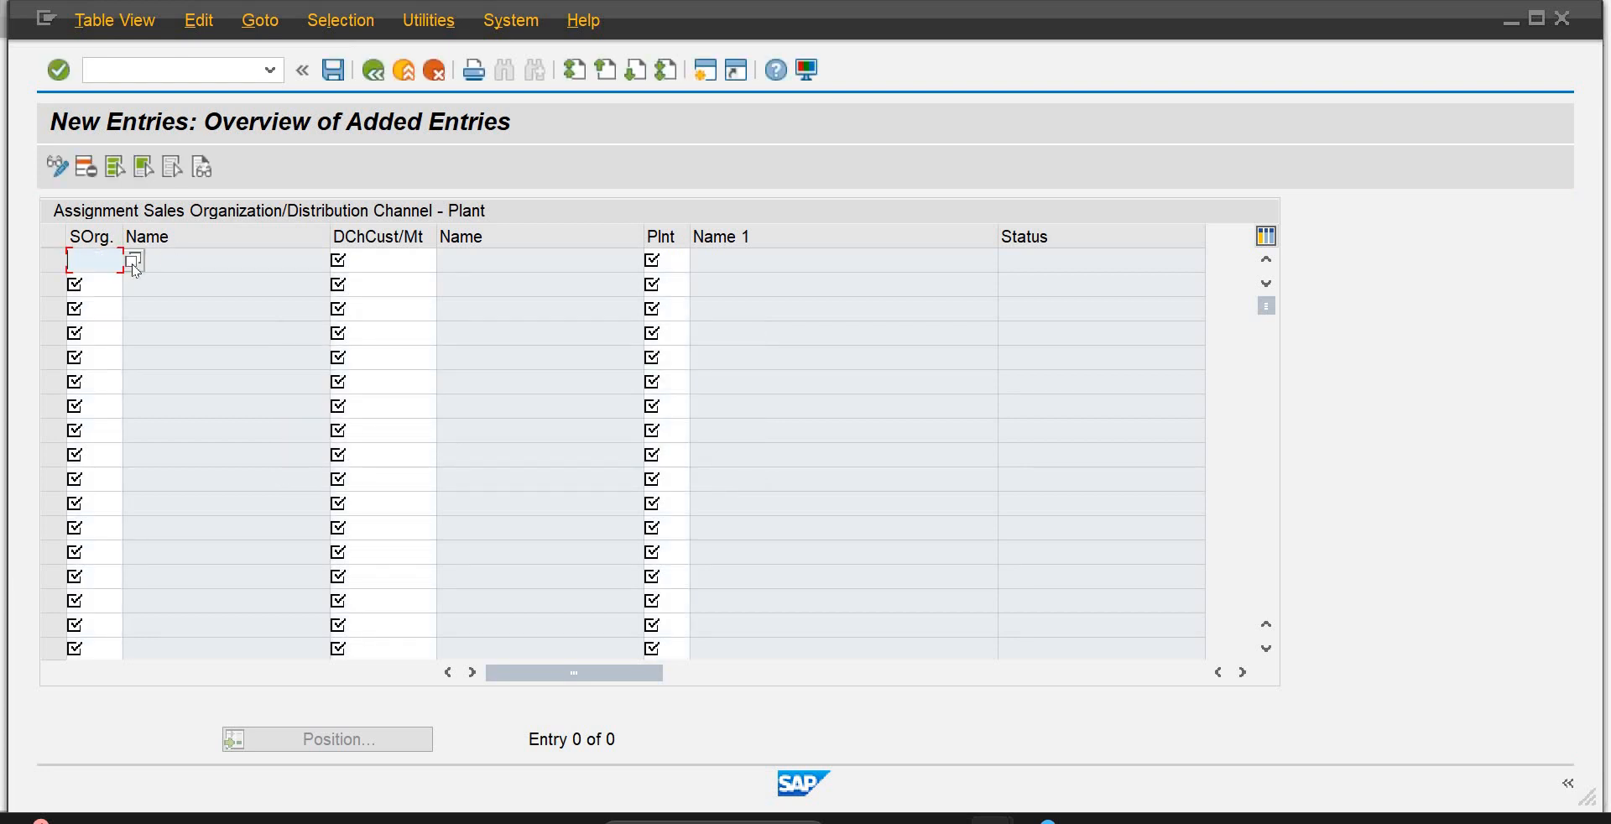
Step: Assign plant PLP1 to sales organization sopb and distribution channel ld, and save the entry under the proposed customizing request
{"action": "type", "text": "sopb"}
{"action": "key", "text": "Tab"}
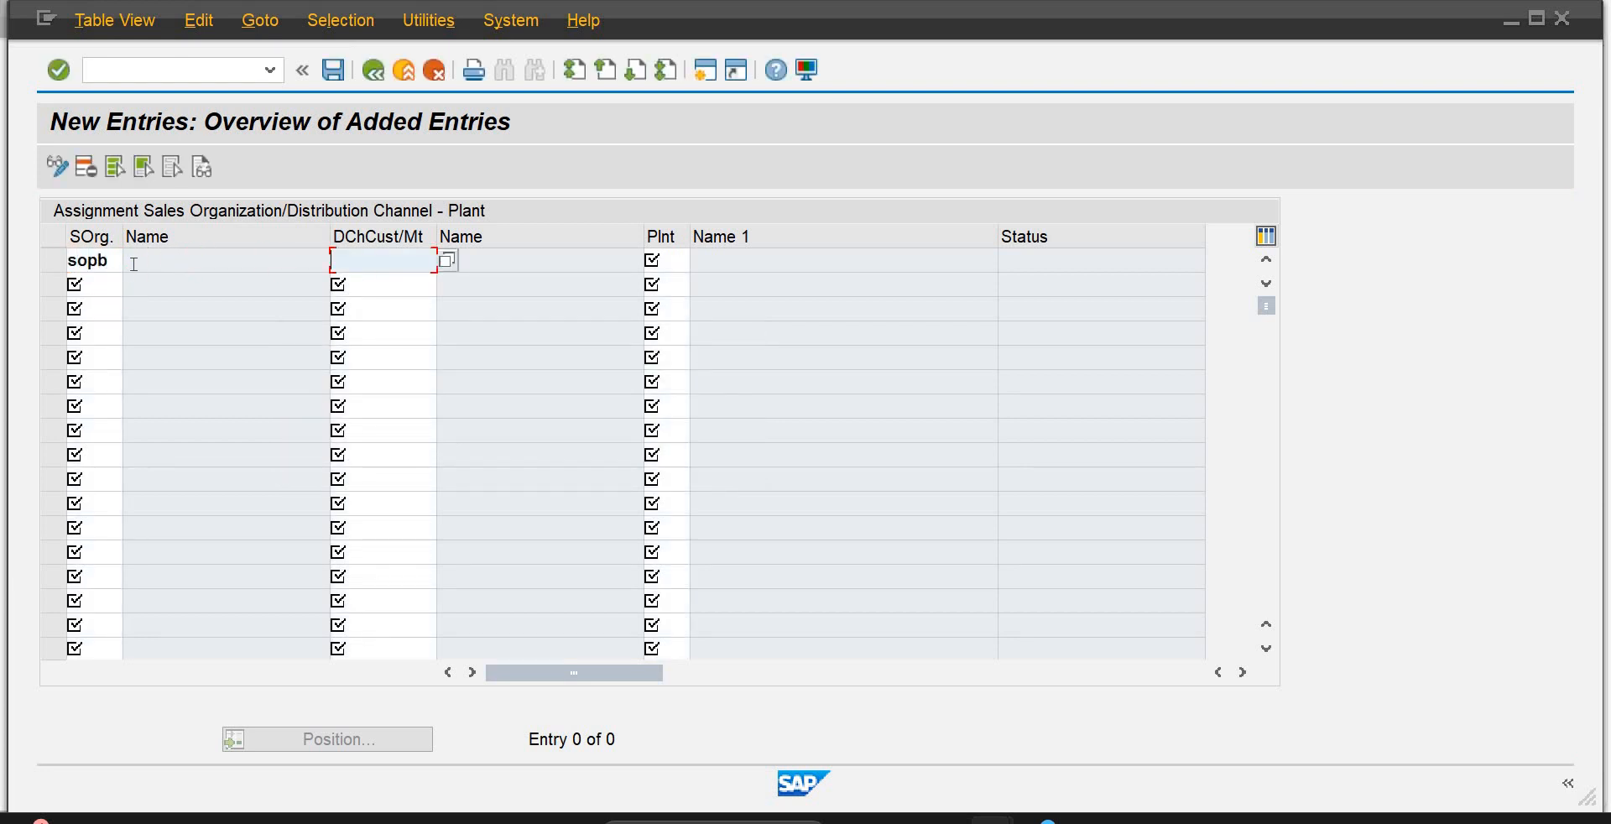
{"action": "type", "text": "ld"}
{"action": "key", "text": "Return"}
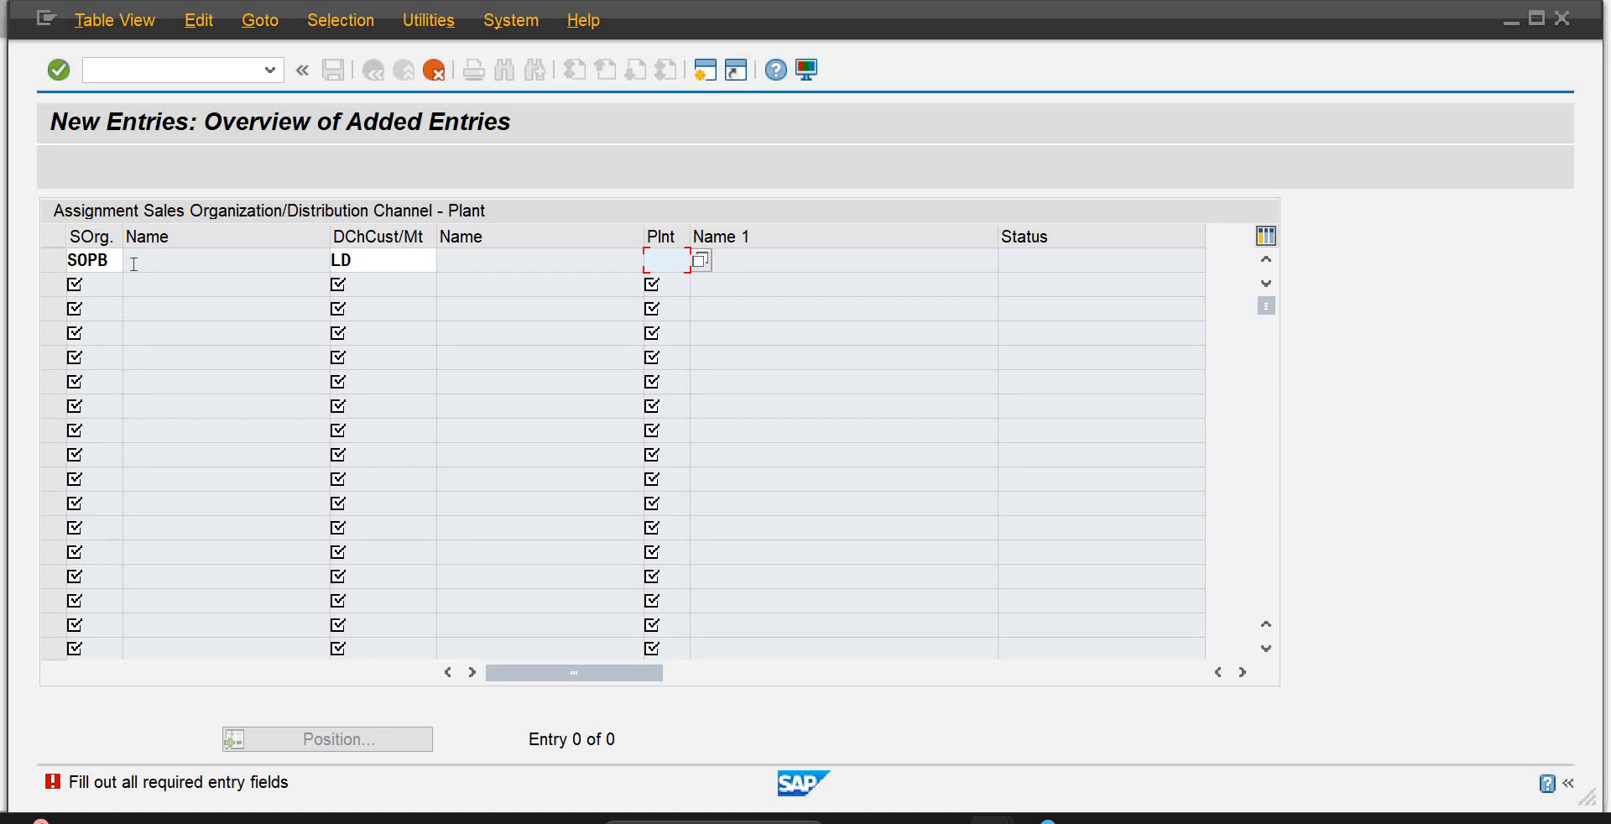
{"action": "type", "text": "p1"}
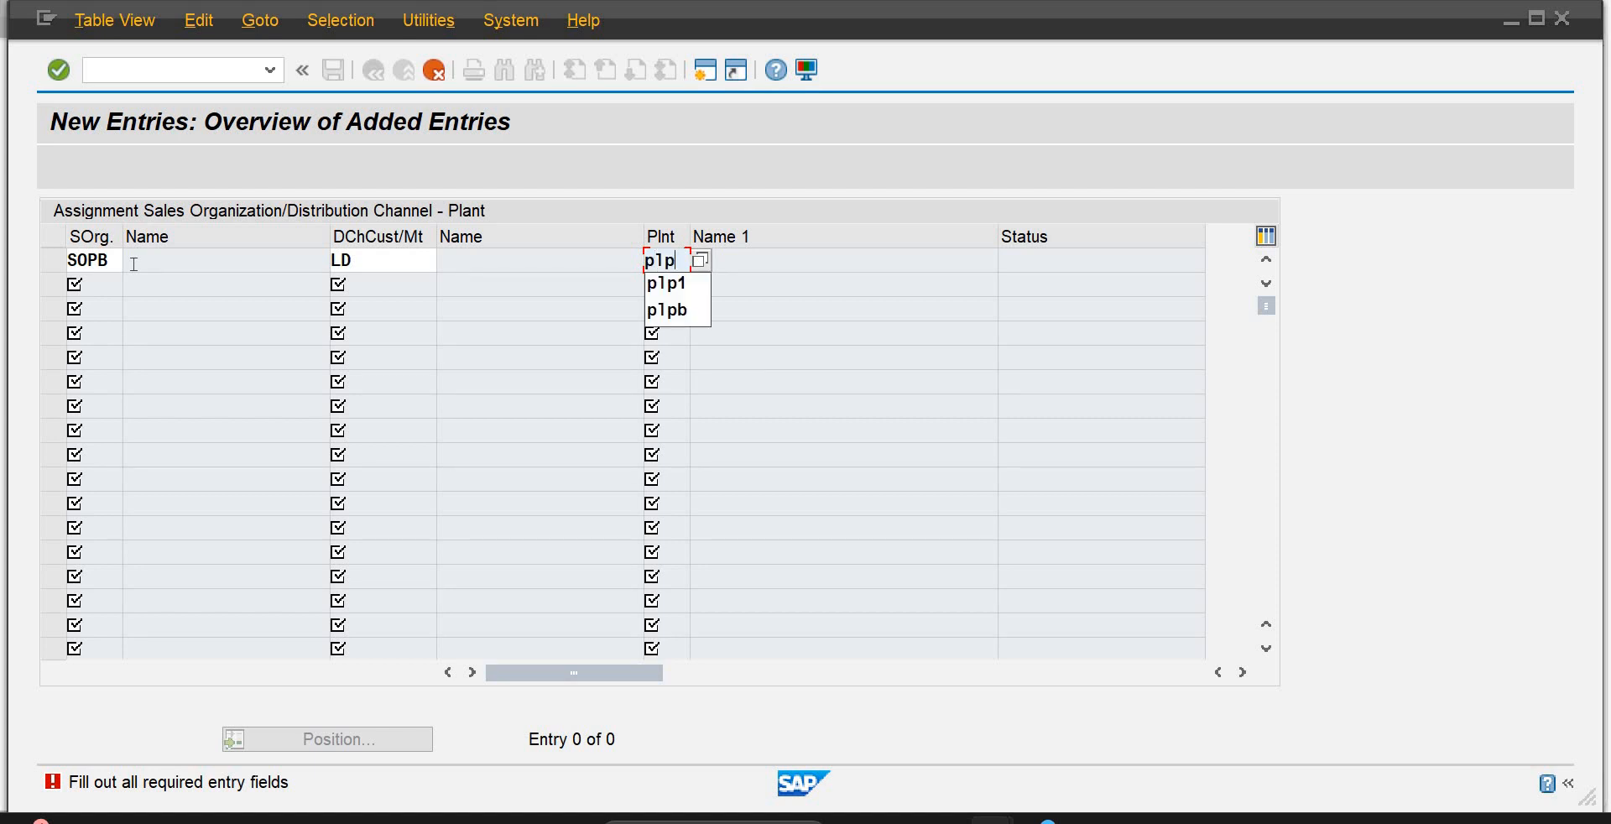
{"action": "type", "text": "pb"}
{"action": "key", "text": "Return"}
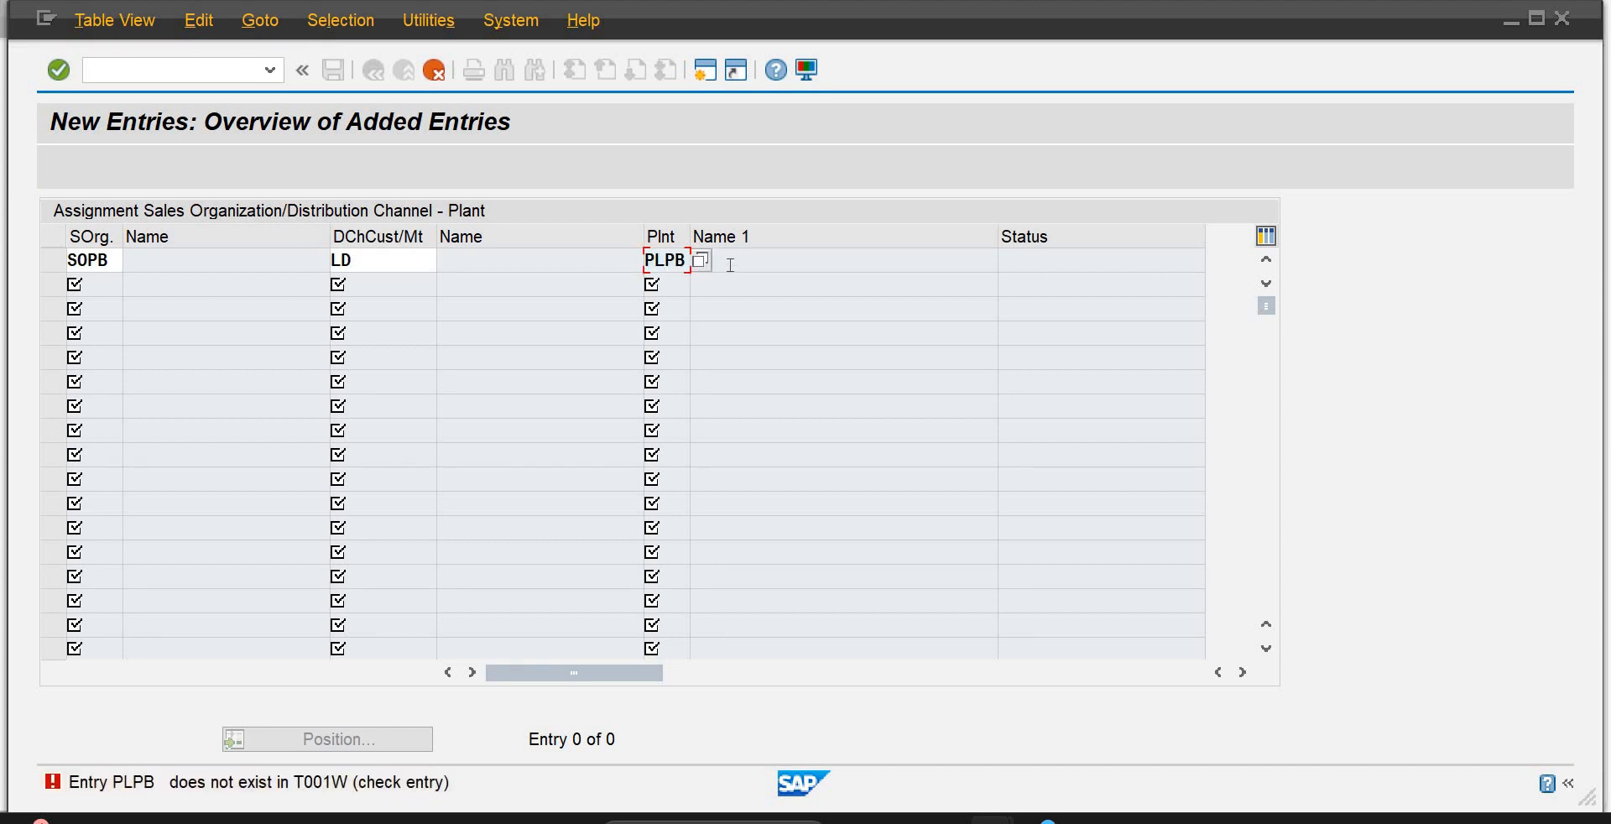
{"action": "key", "text": "F4"}
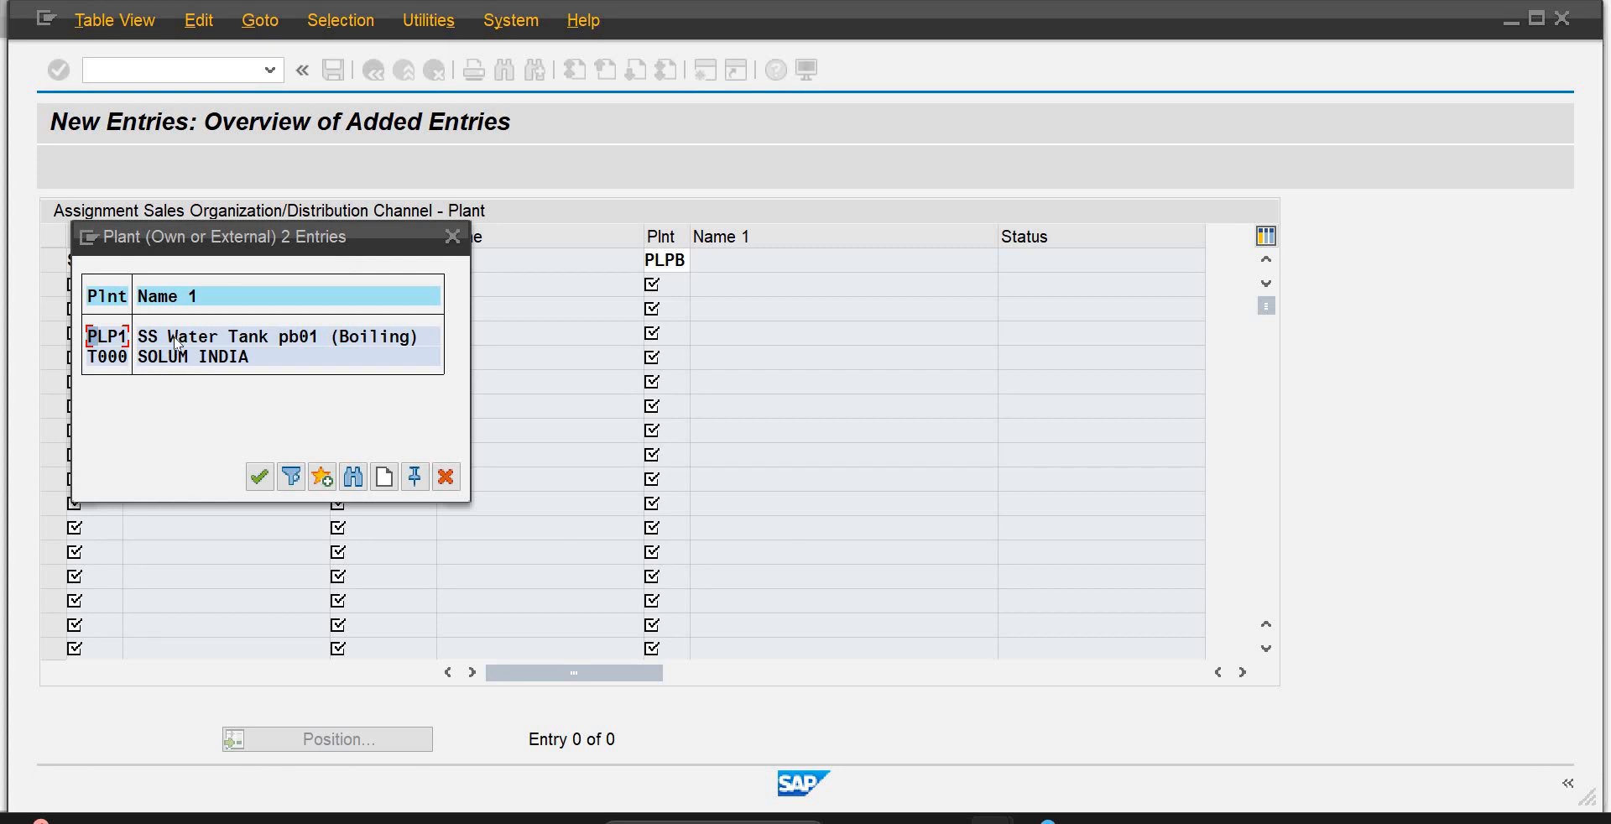
{"action": "double_click", "coordinate": [181, 334]}
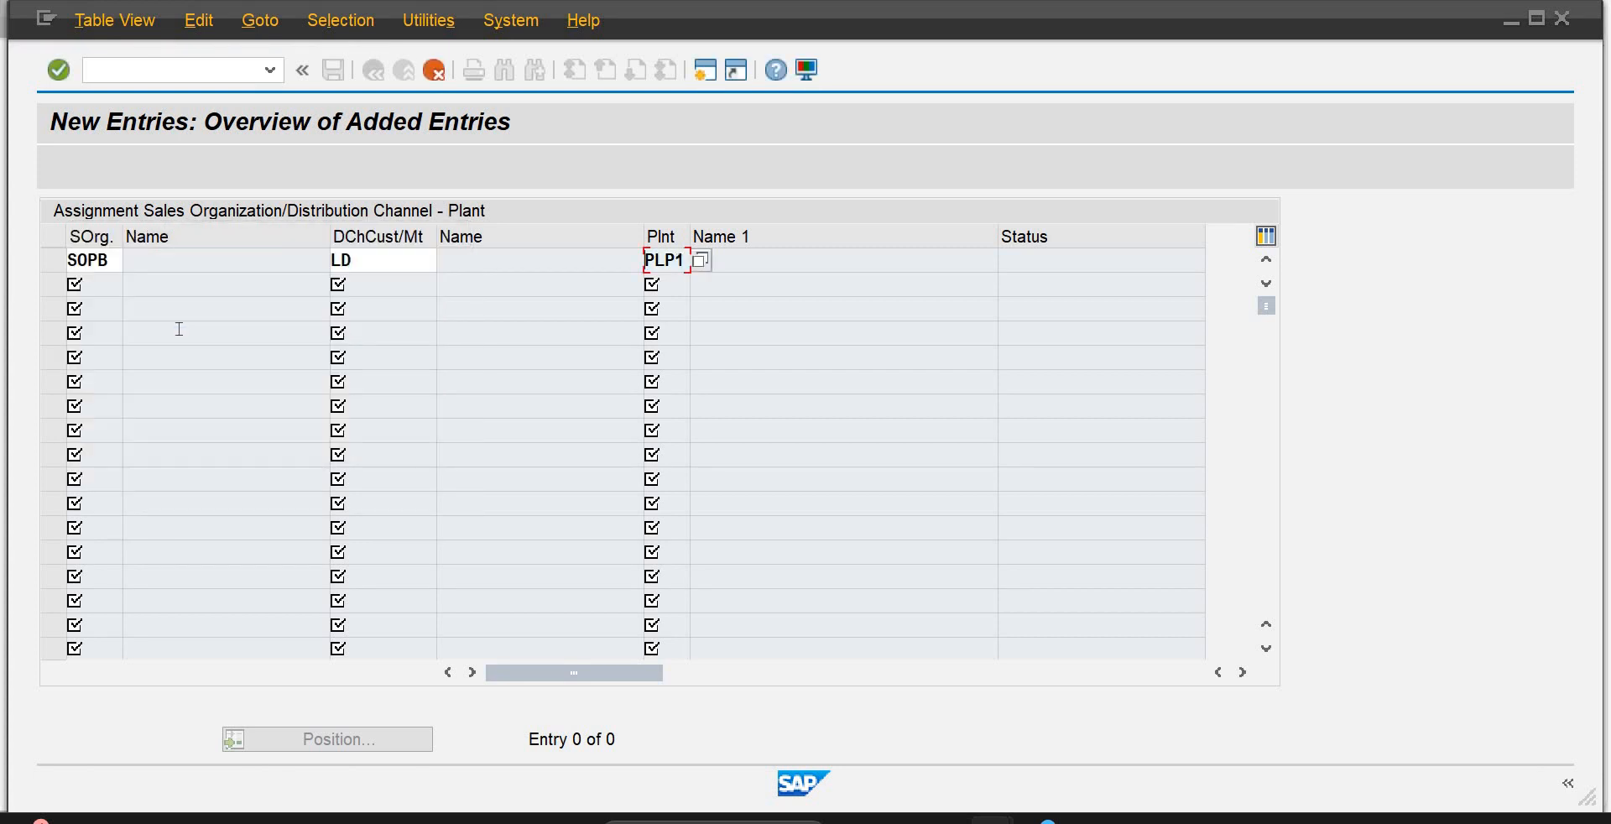
{"action": "key", "text": "Return"}
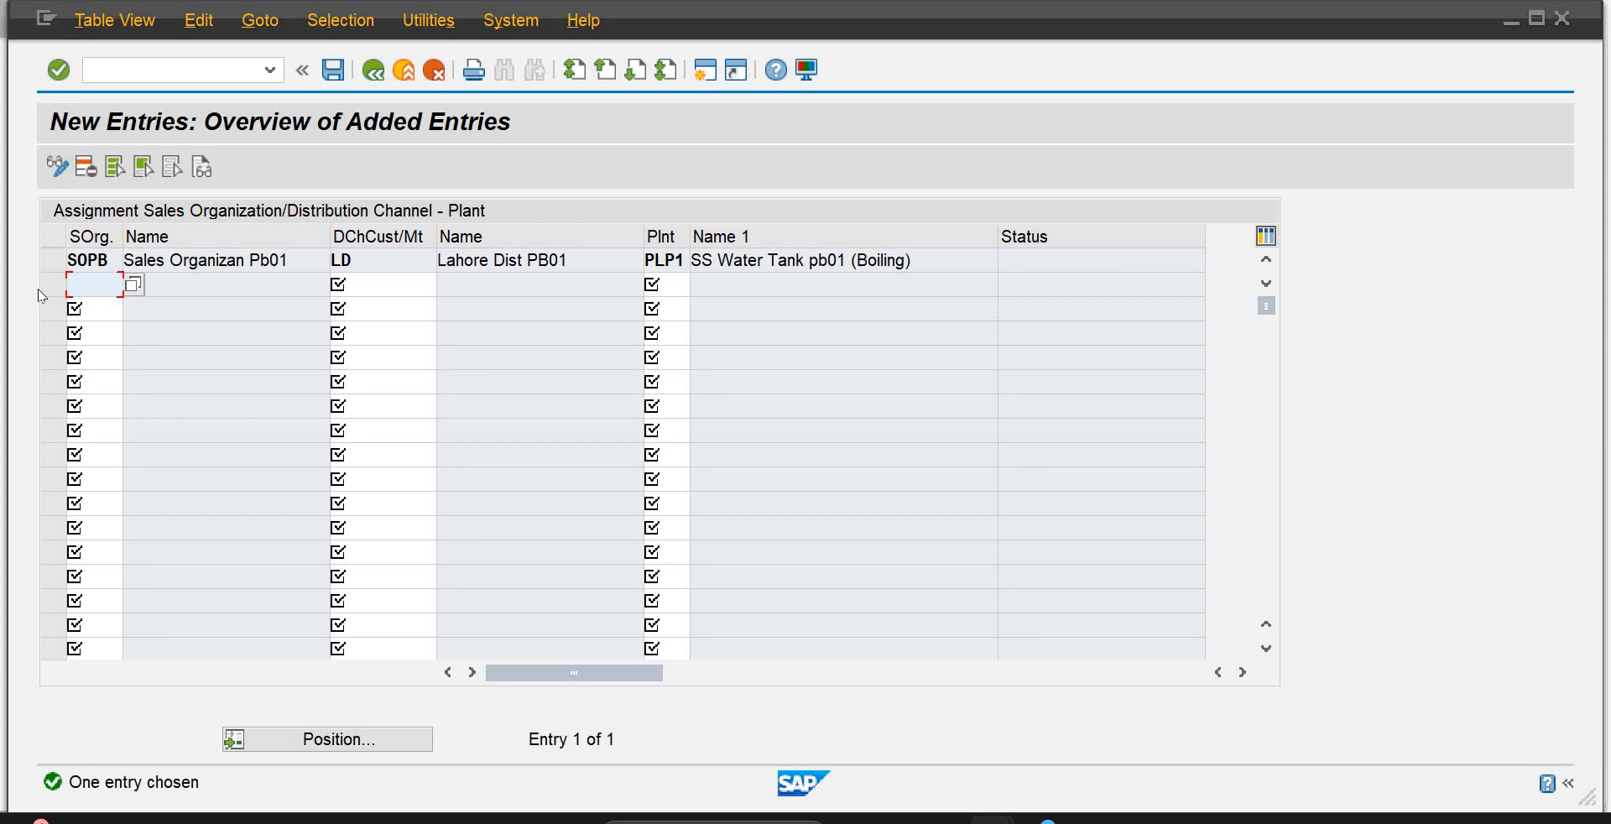
{"action": "left_click", "coordinate": [333, 70]}
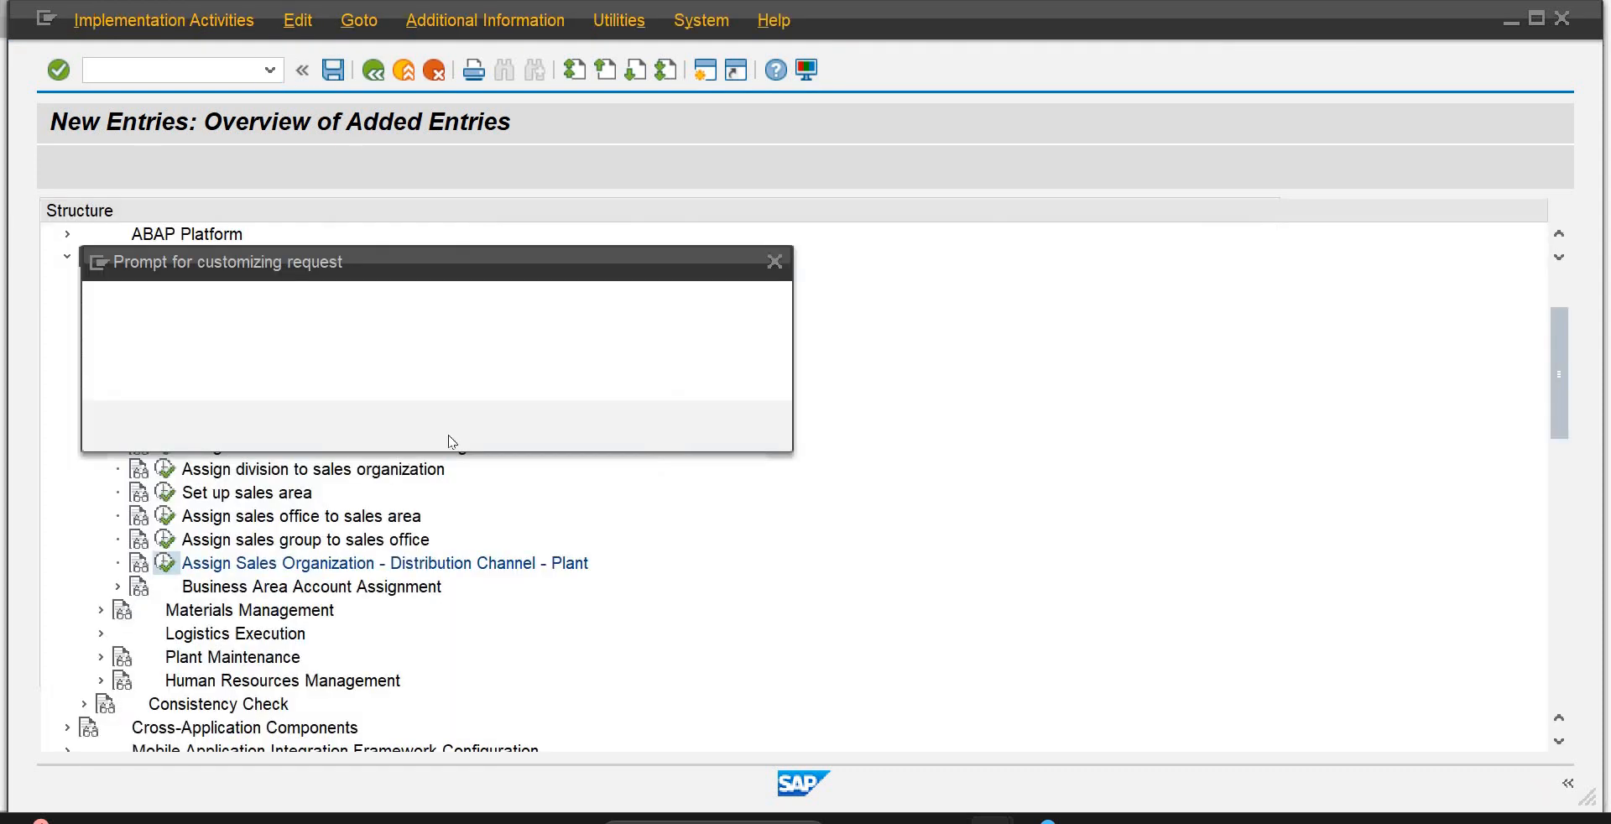
{"action": "key", "text": "Return"}
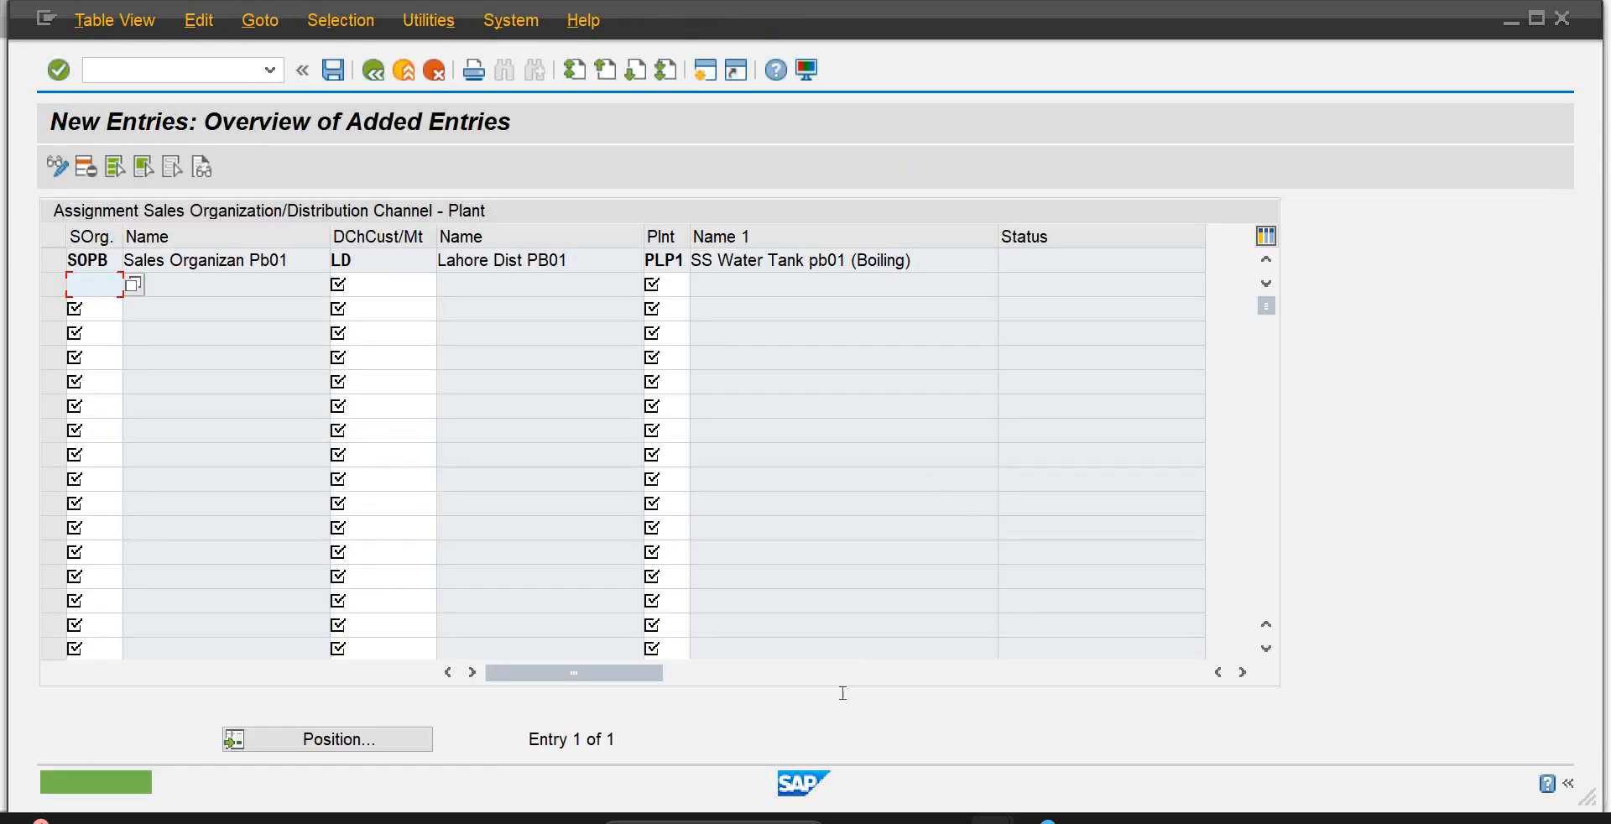
Step: Switch to the Create Material window and set the plant to plp1 in the Organizational Levels dialog
{"action": "mouse_move", "coordinate": [947, 820]}
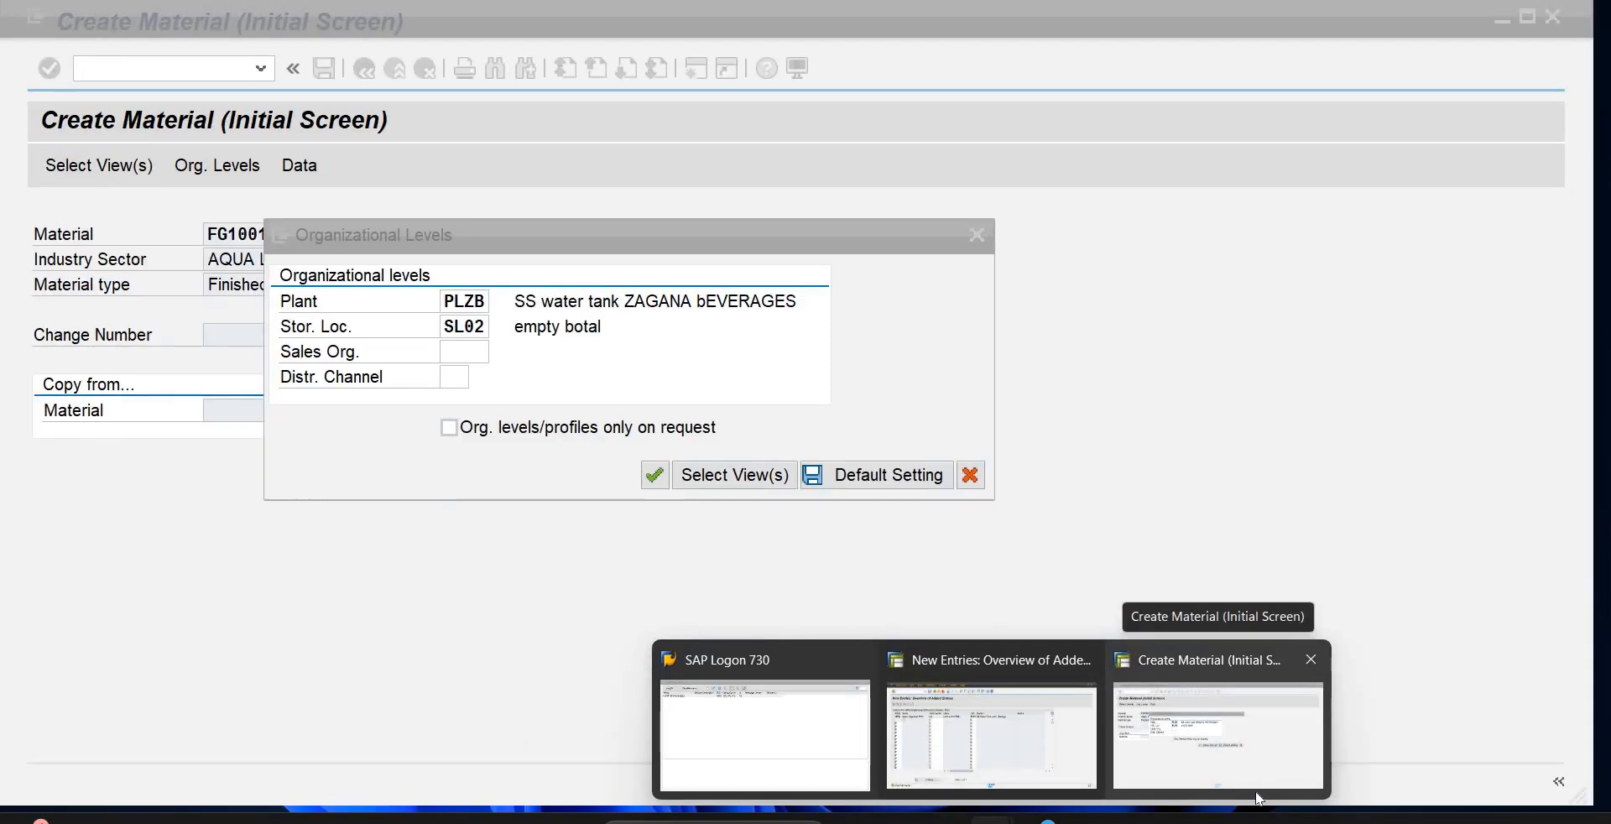
{"action": "left_click", "coordinate": [1258, 797]}
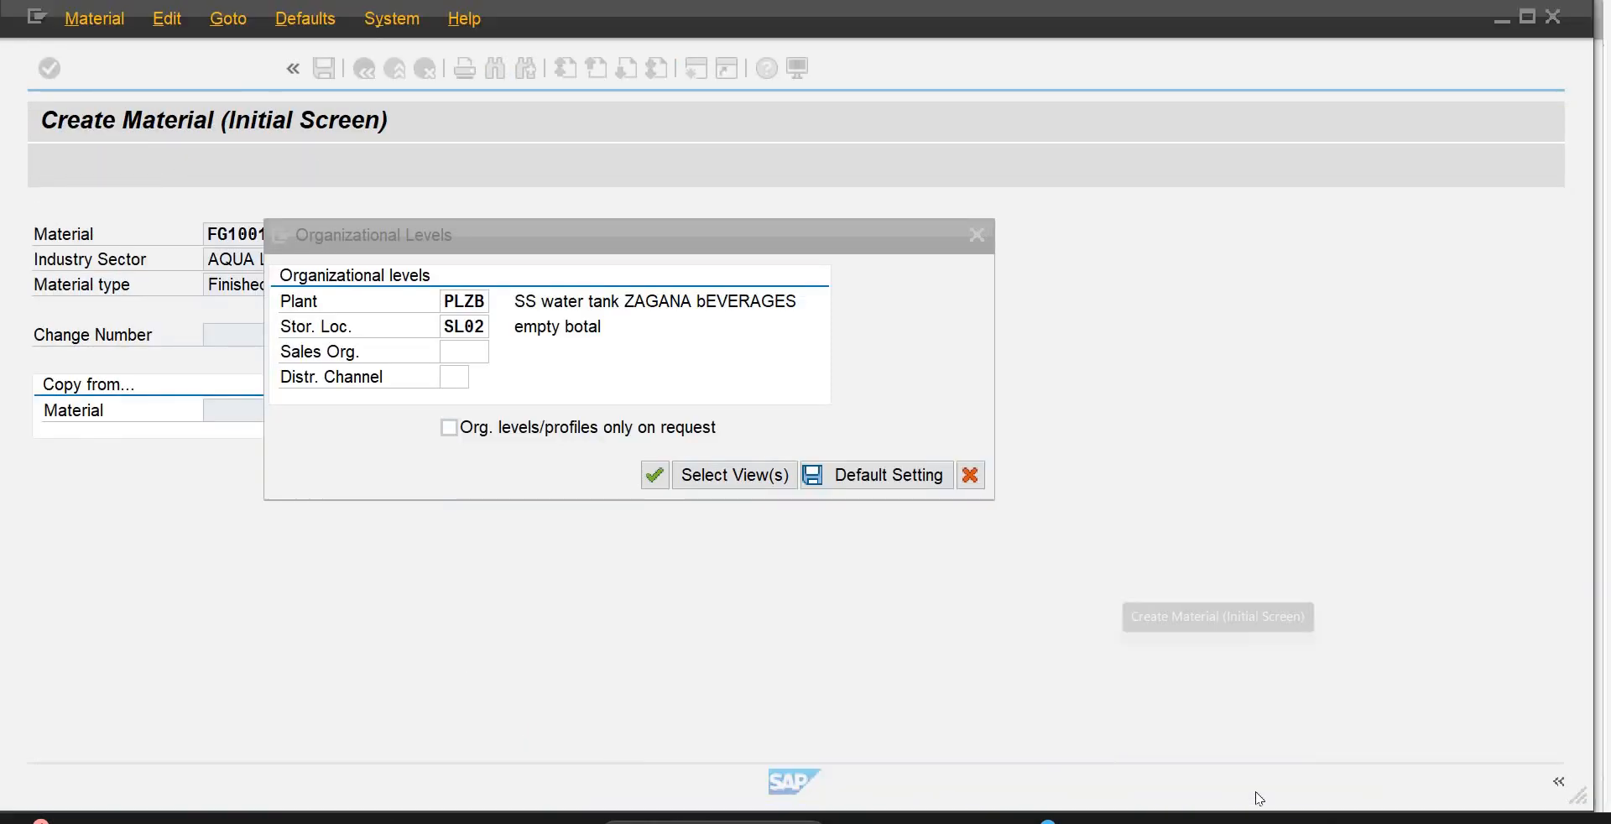
{"action": "left_click", "coordinate": [463, 347]}
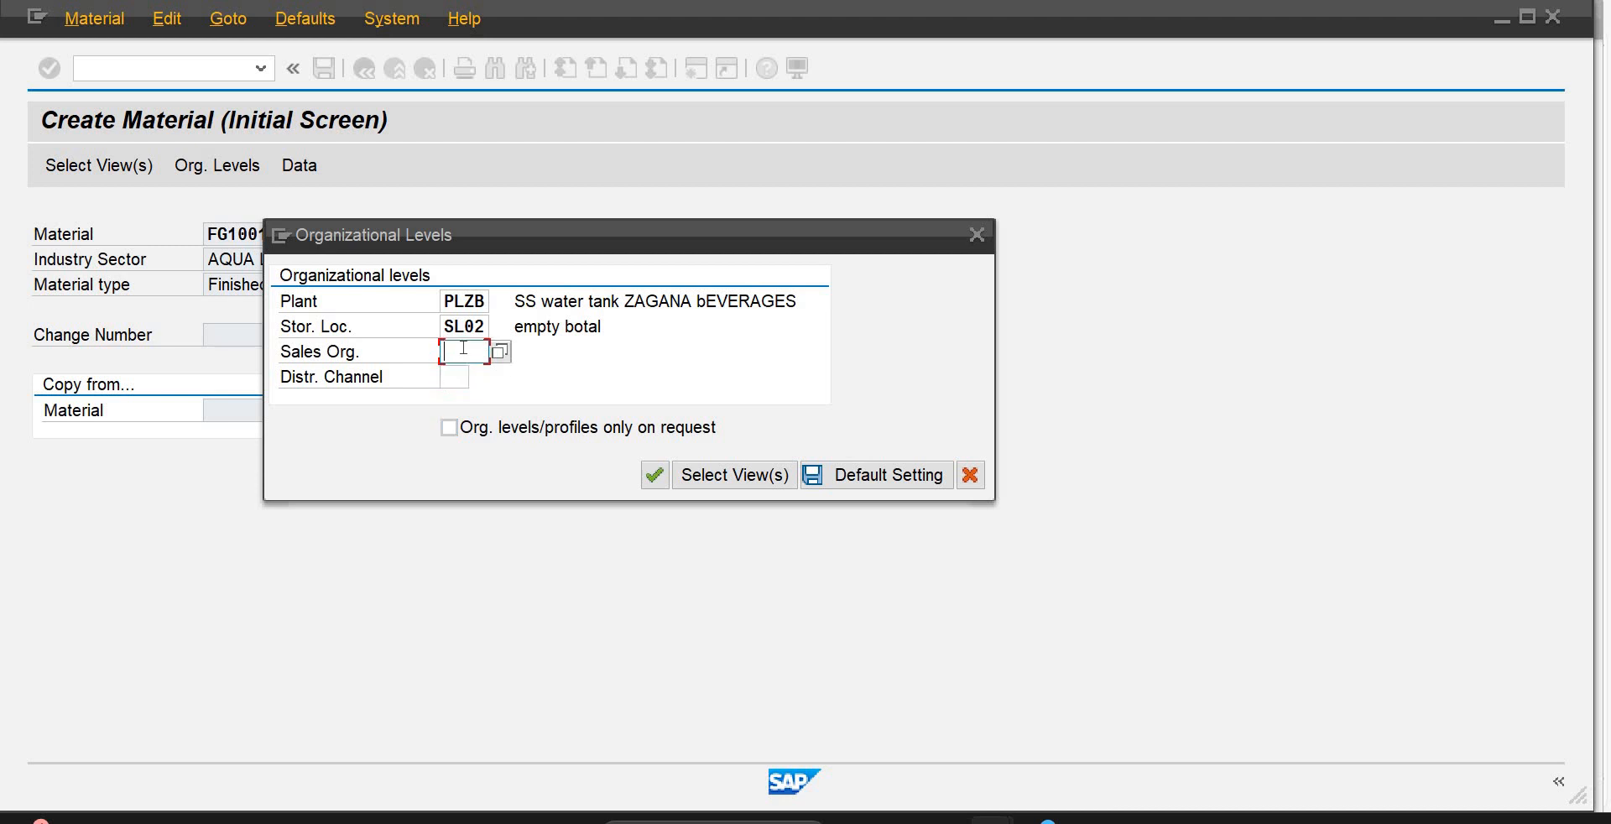
{"action": "left_click", "coordinate": [490, 301]}
{"action": "key", "text": "BackSpace"}
{"action": "key", "text": "BackSpace"}
{"action": "key", "text": "BackSpace"}
{"action": "key", "text": "BackSpace"}
{"action": "type", "text": "P"}
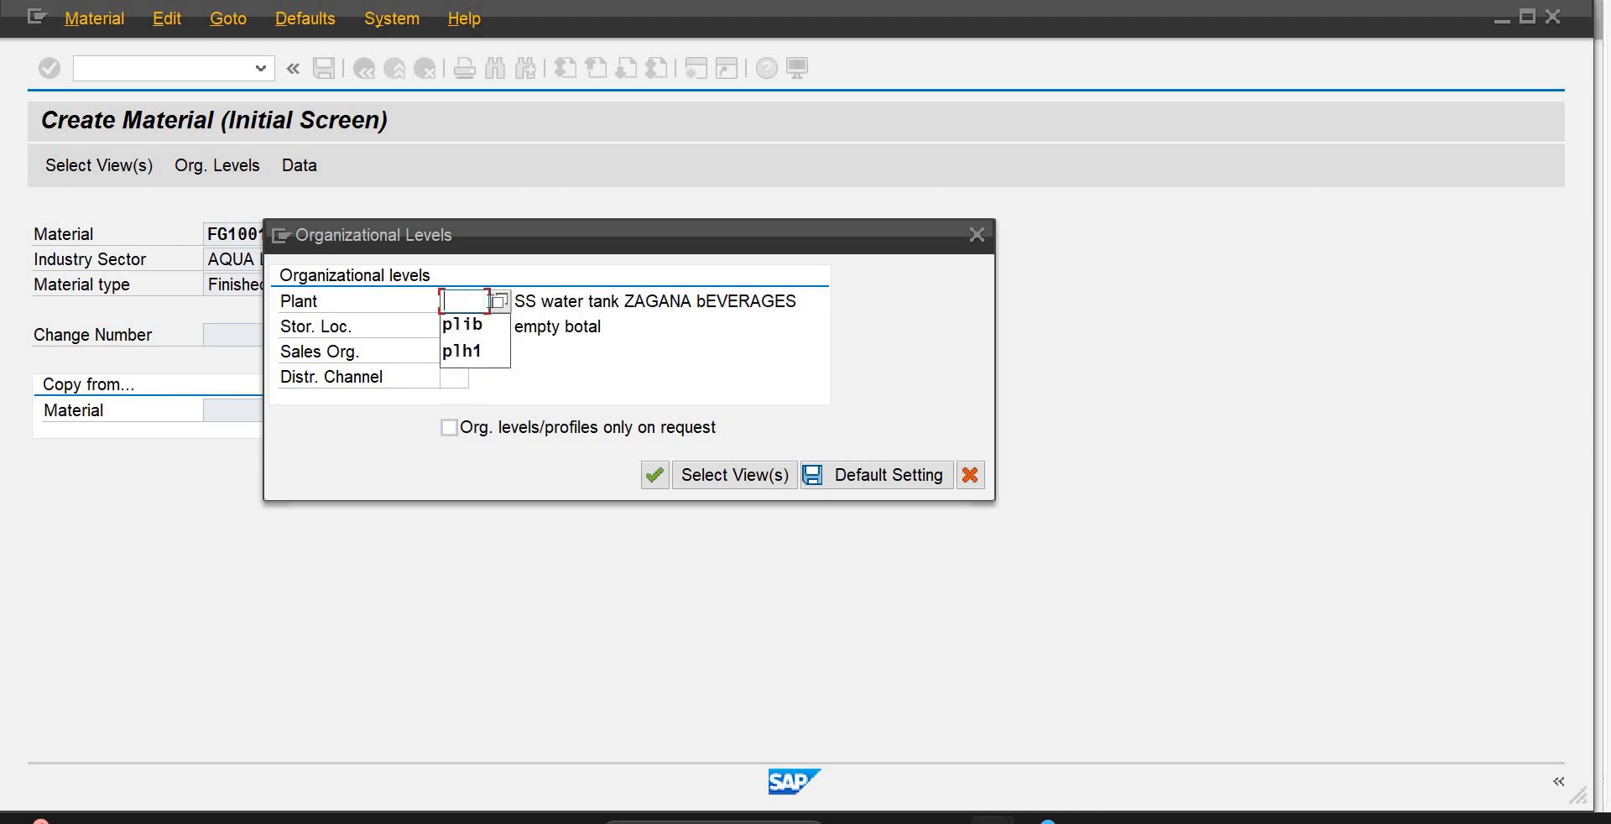
{"action": "type", "text": "plp1"}
{"action": "key", "text": "Tab"}
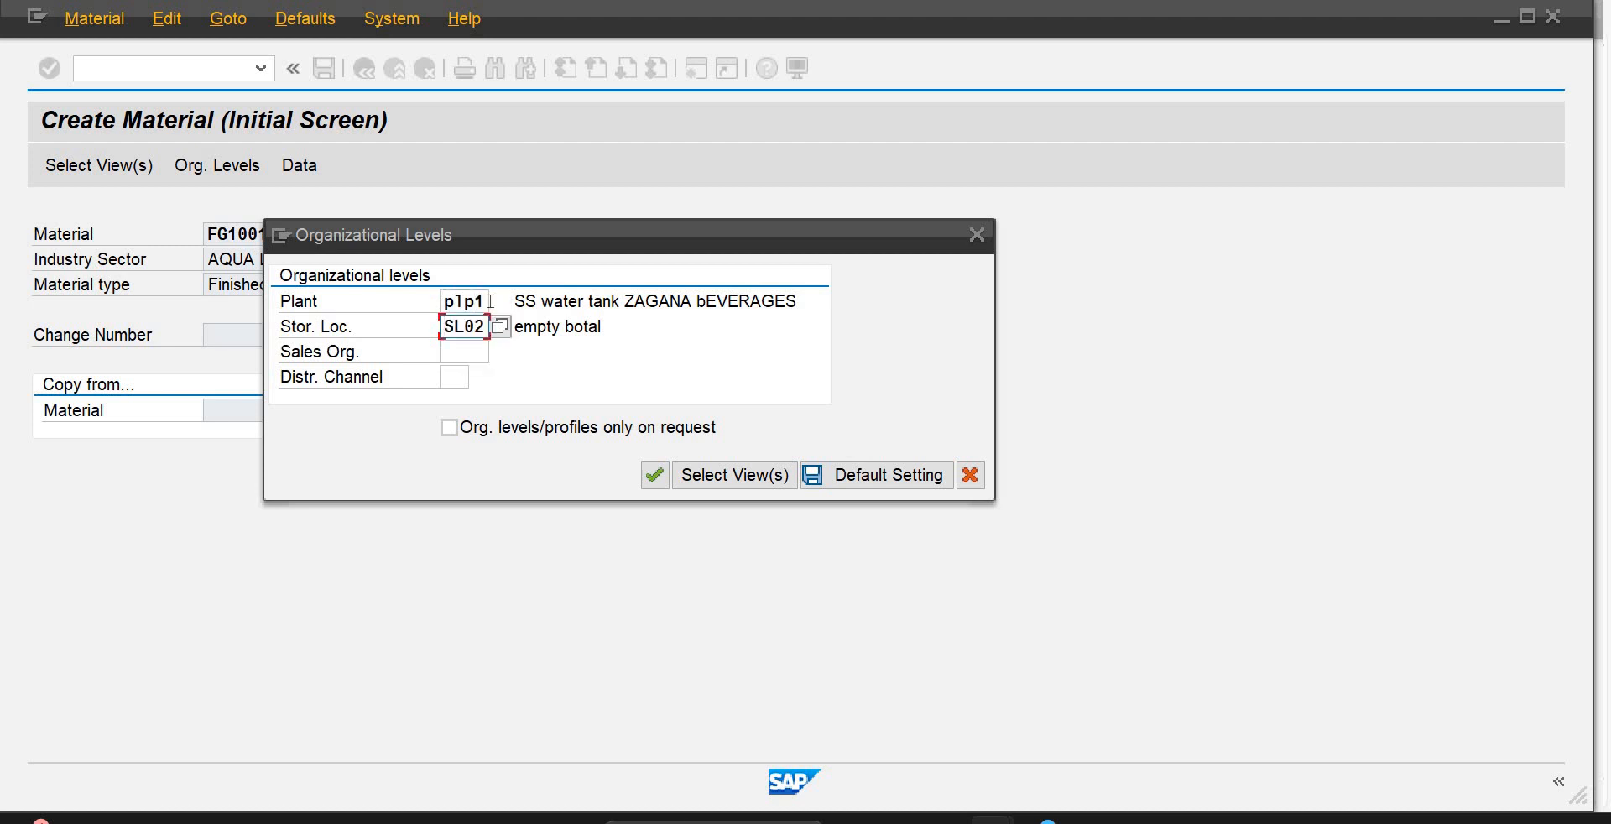
Step: Set storage location sl01, sales organization sopb and distribution channel ld, and submit the organizational levels
{"action": "key", "text": "Delete"}
{"action": "key", "text": "Delete"}
{"action": "key", "text": "Delete"}
{"action": "type", "text": "sl01"}
{"action": "key", "text": "Tab"}
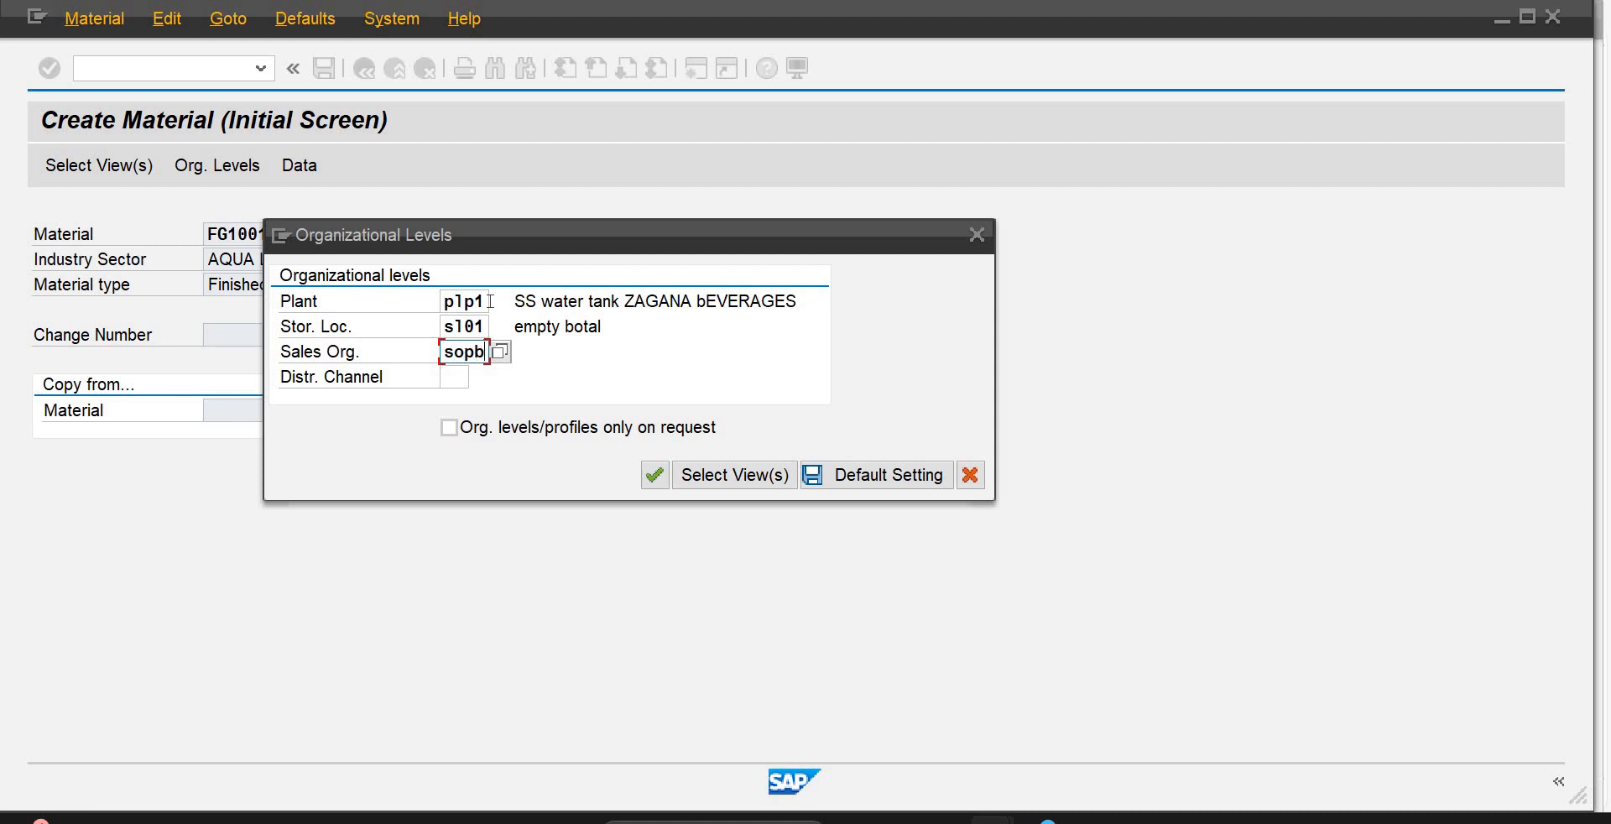
{"action": "key", "text": "Tab"}
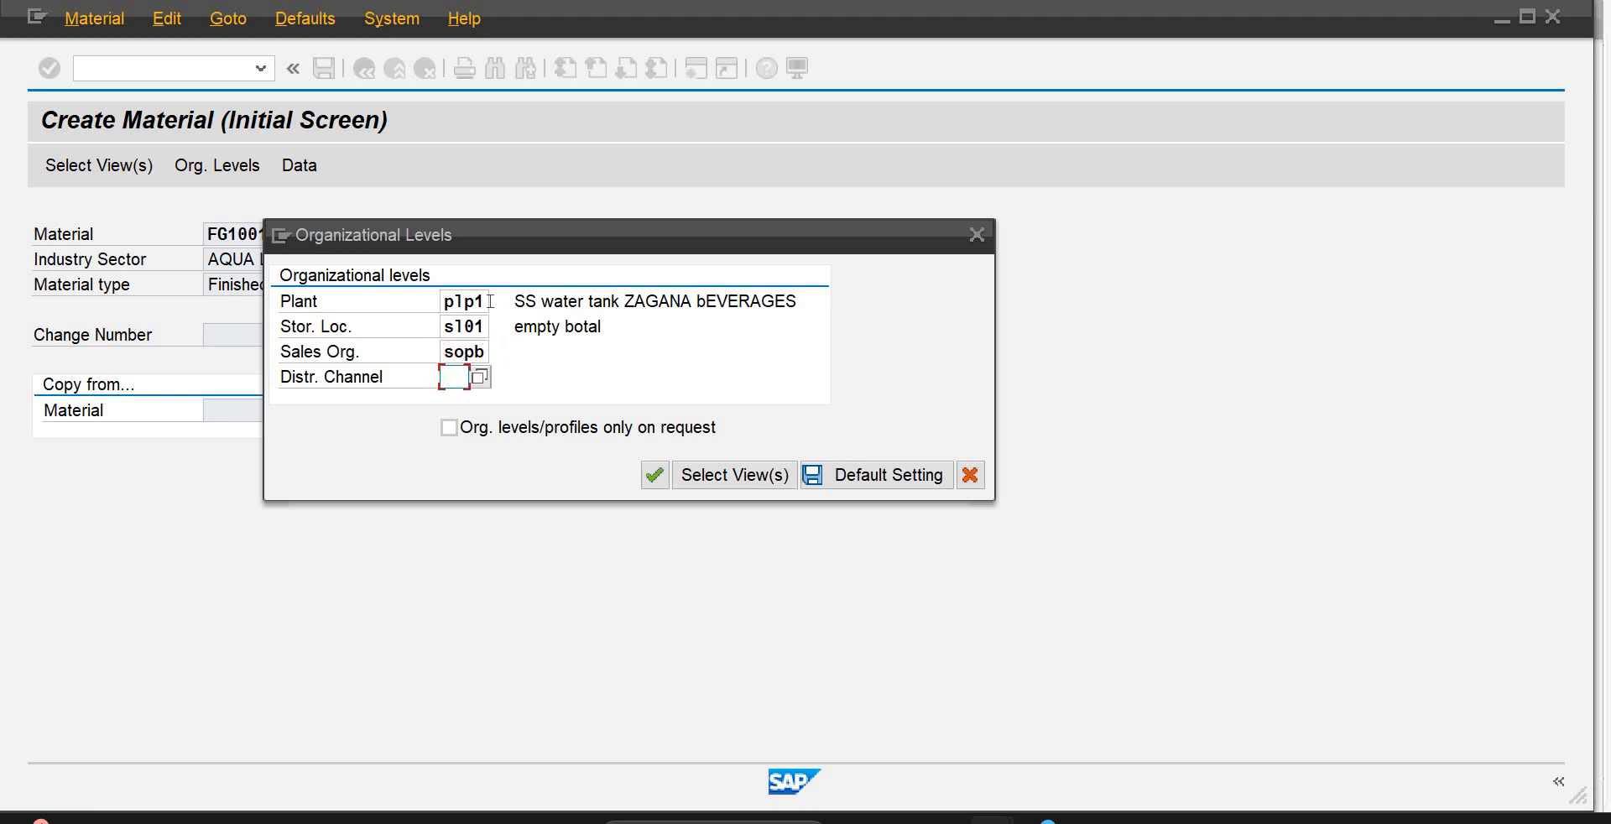
{"action": "type", "text": "1d"}
{"action": "key", "text": "Return"}
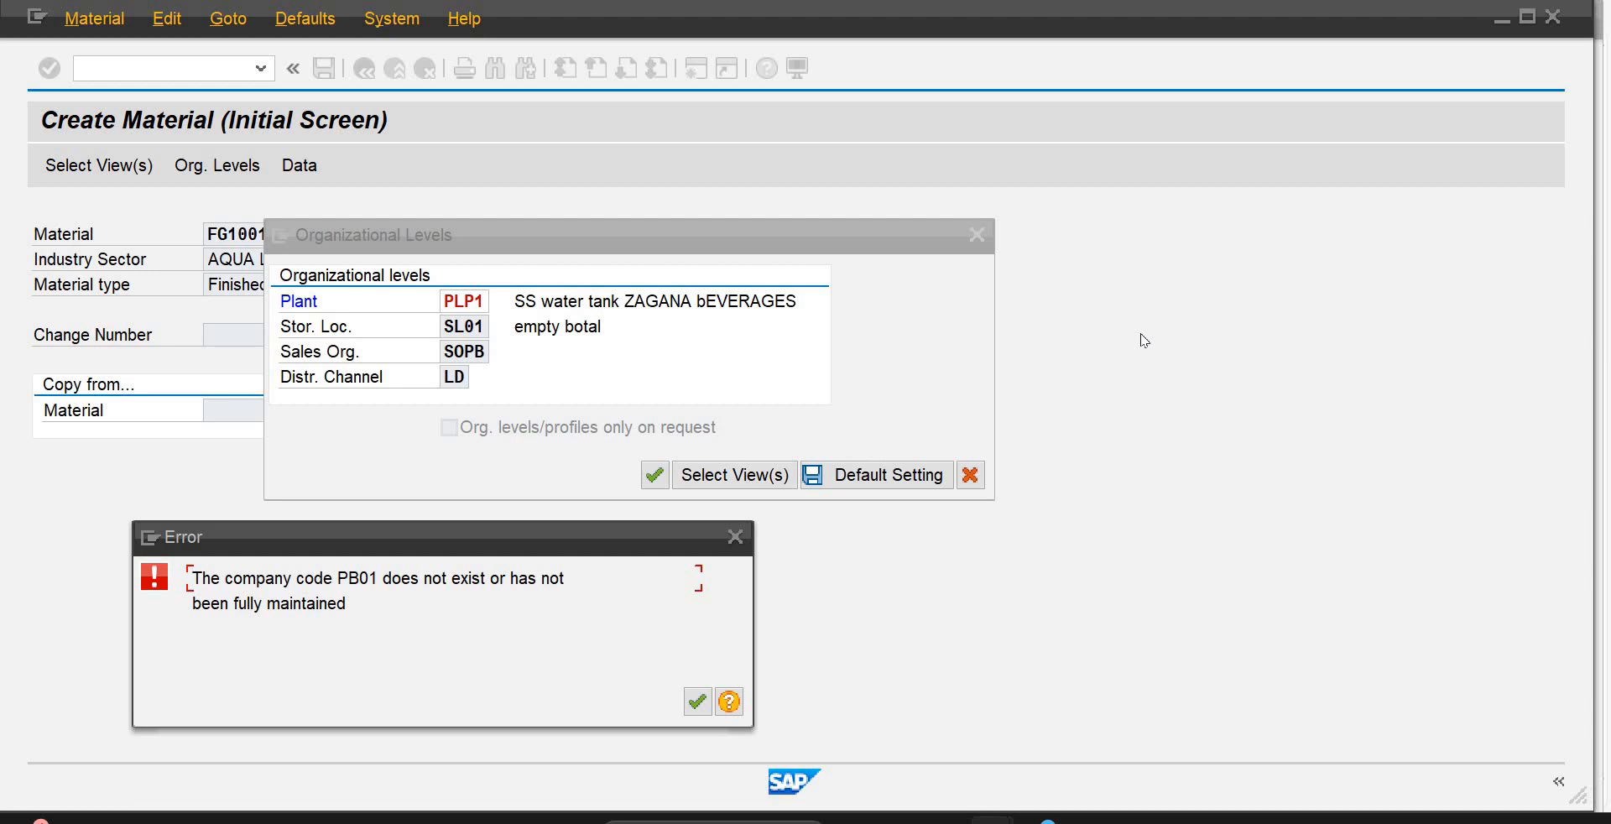
{"action": "left_click", "coordinate": [705, 701]}
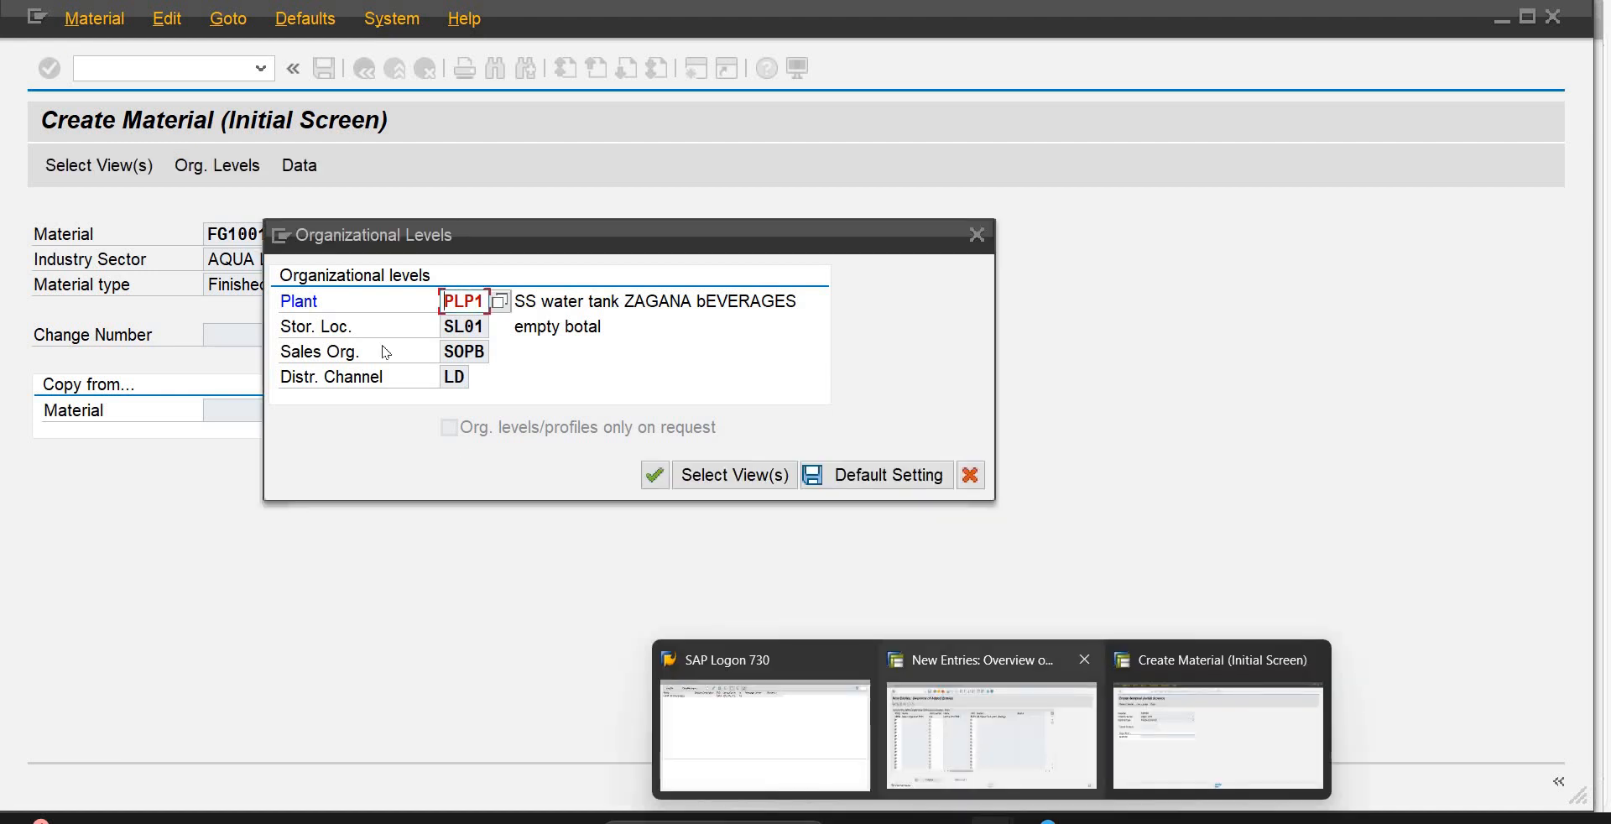
Step: Switch back to the IMG structure and open Maintain Company Codes for Materials Management under Logistics - General, Material Master, Basic Settings
{"action": "left_click", "coordinate": [992, 726]}
{"action": "left_click", "coordinate": [374, 76]}
{"action": "left_click", "coordinate": [373, 84]}
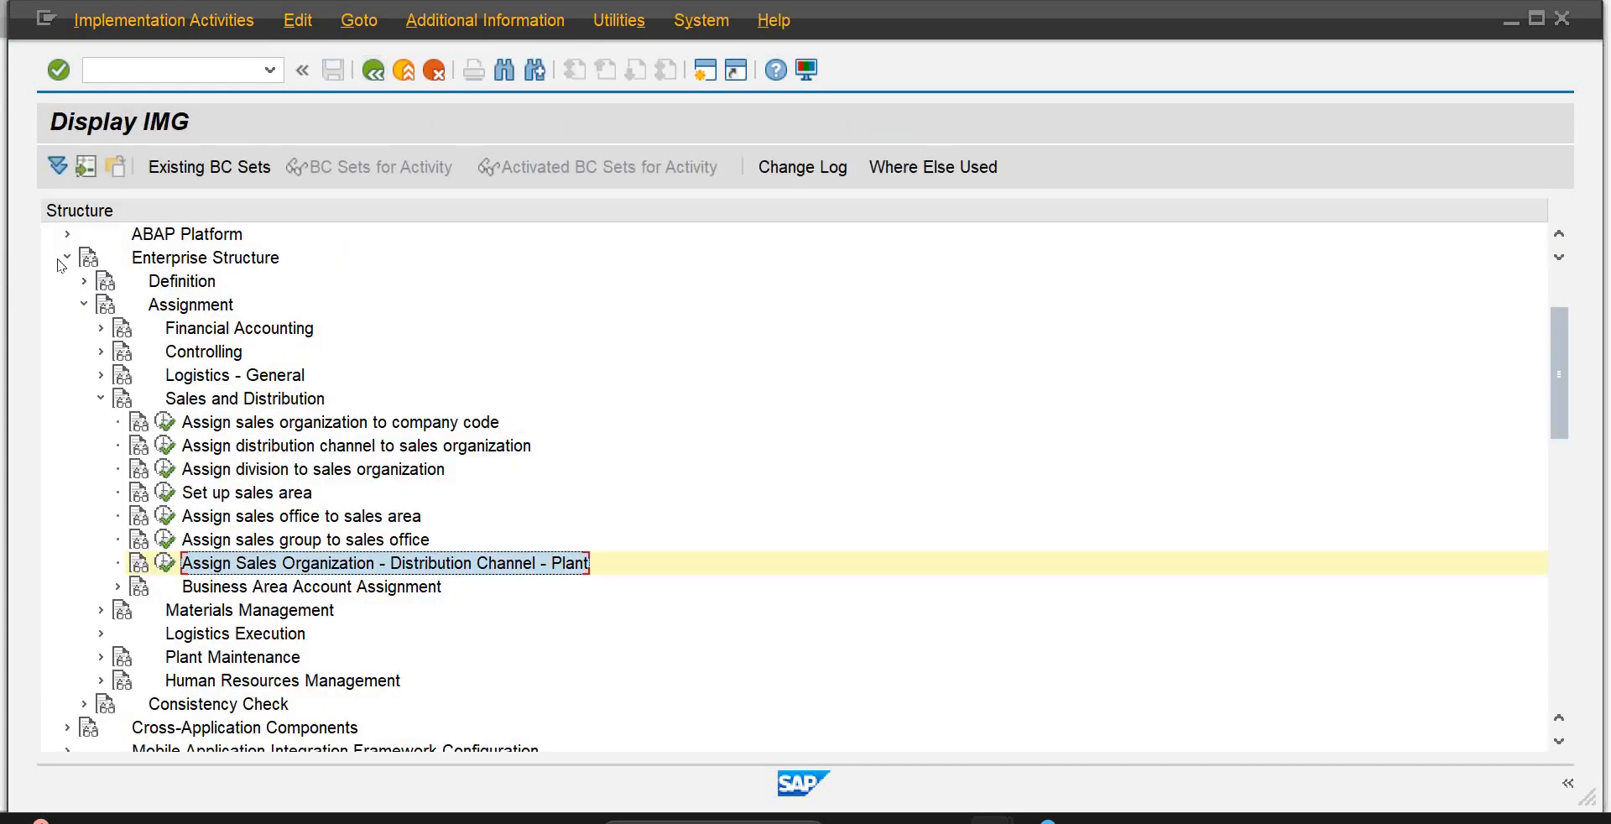
{"action": "left_click", "coordinate": [66, 258]}
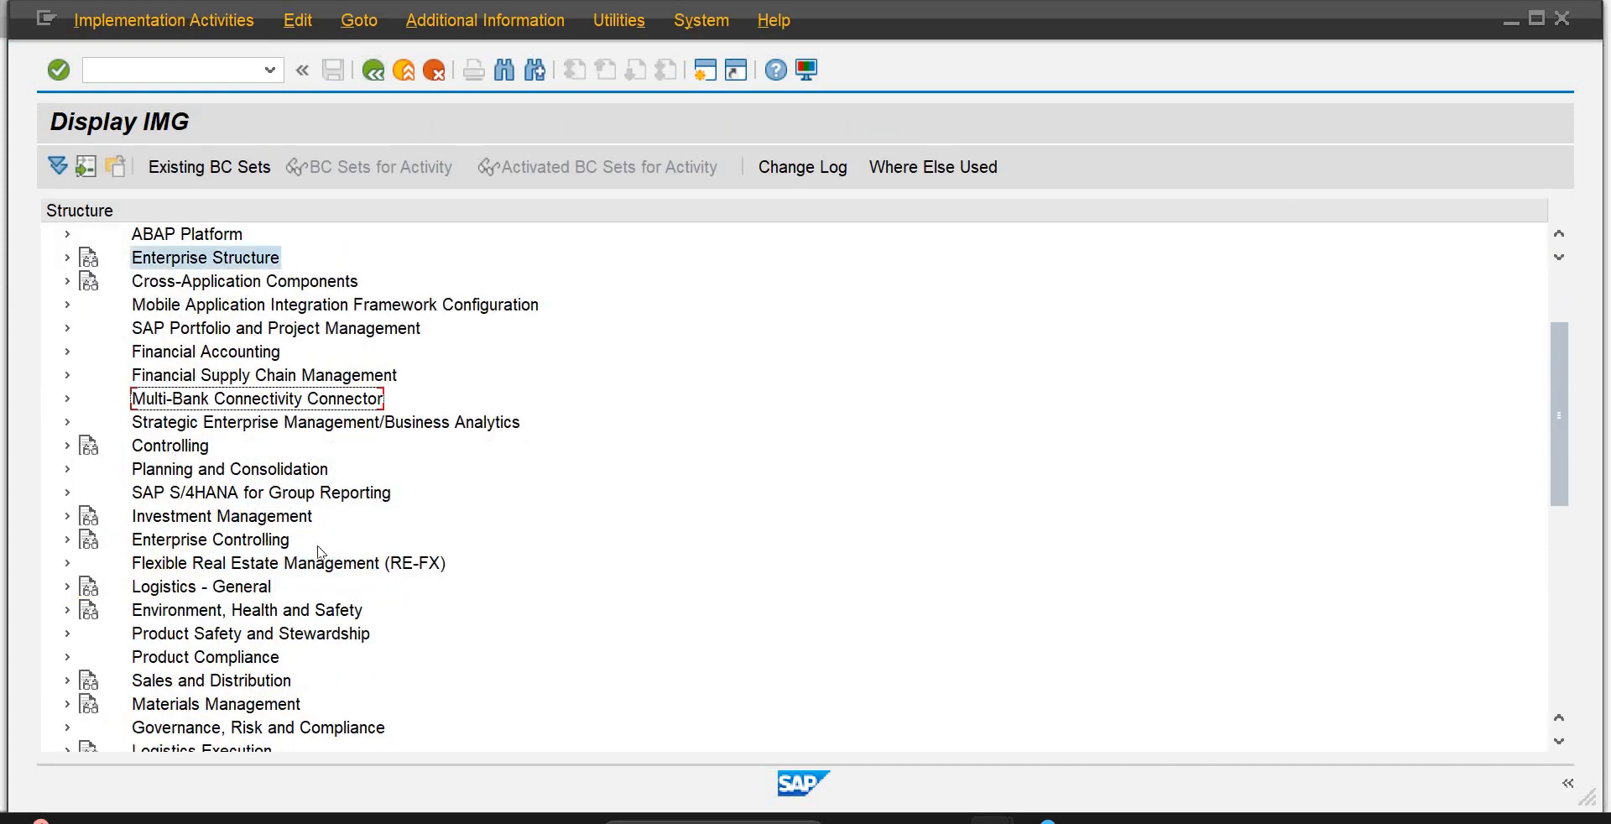
{"action": "left_click", "coordinate": [88, 585]}
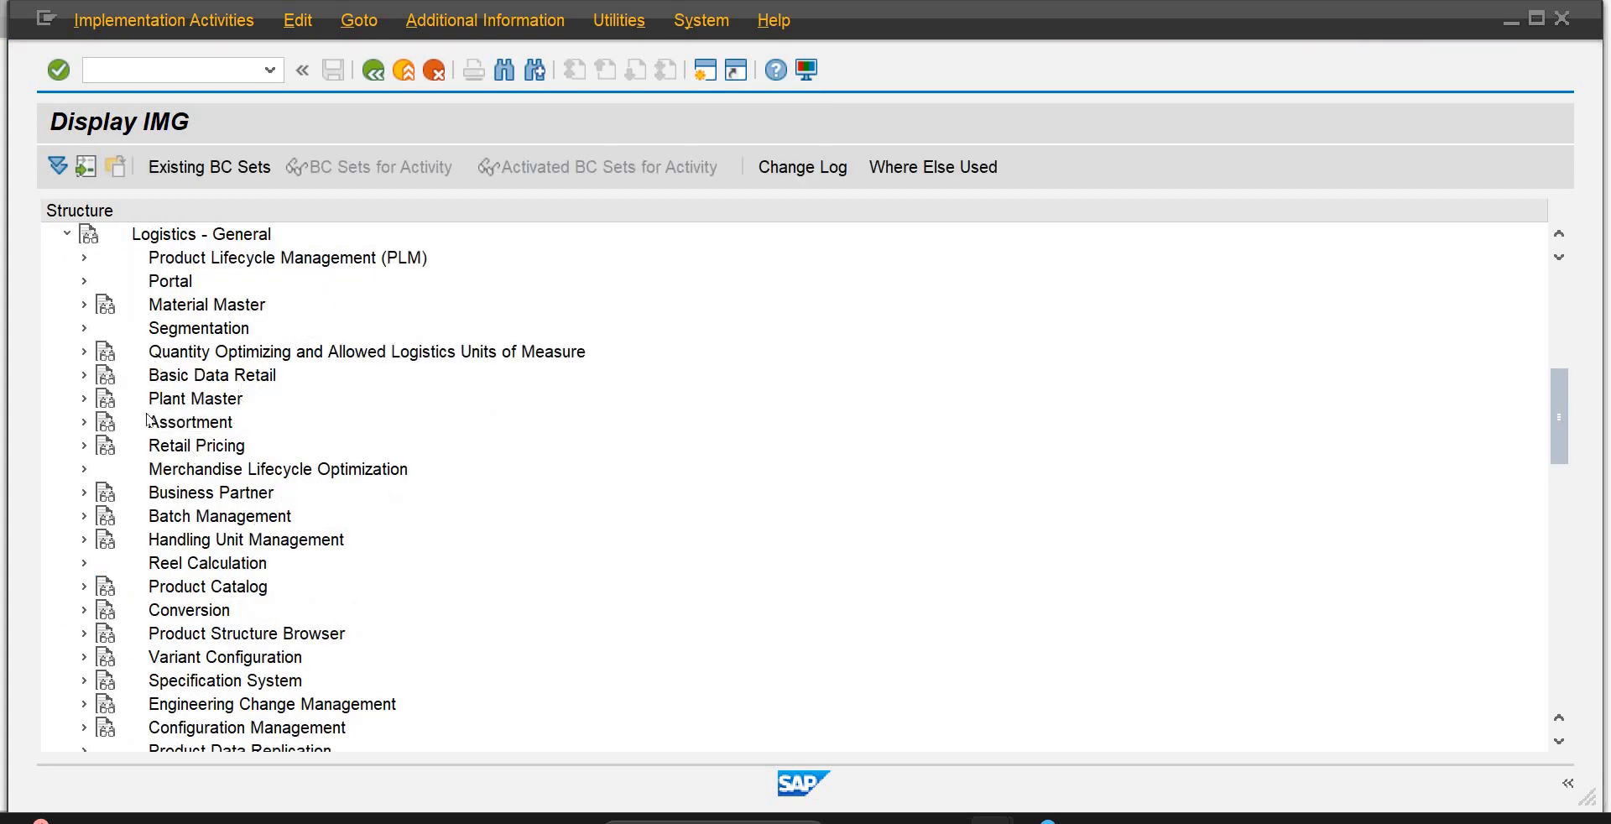
{"action": "left_click", "coordinate": [85, 305]}
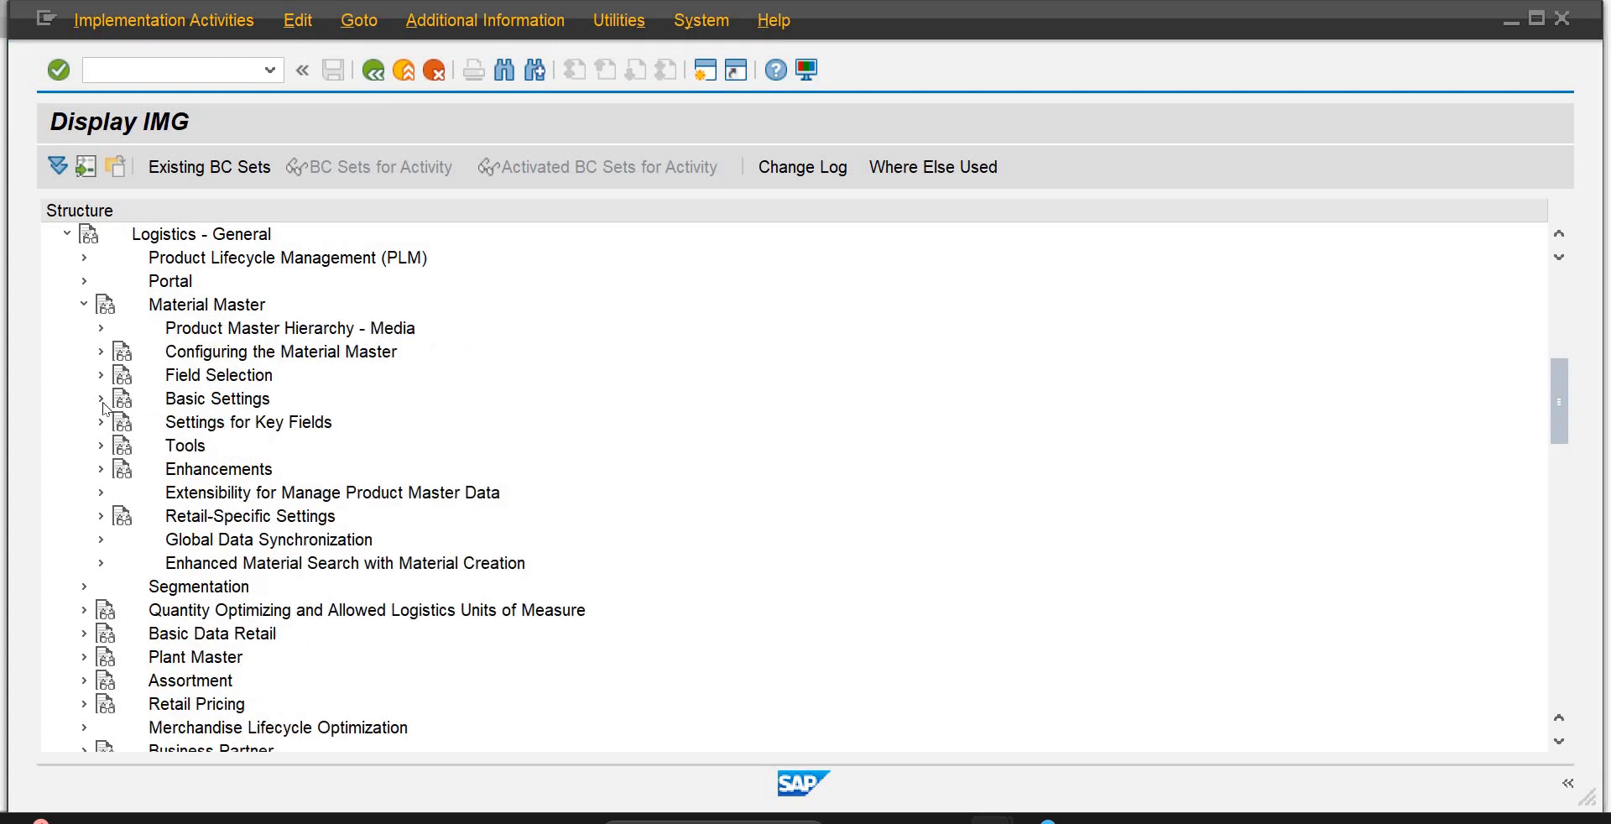
{"action": "left_click", "coordinate": [99, 400]}
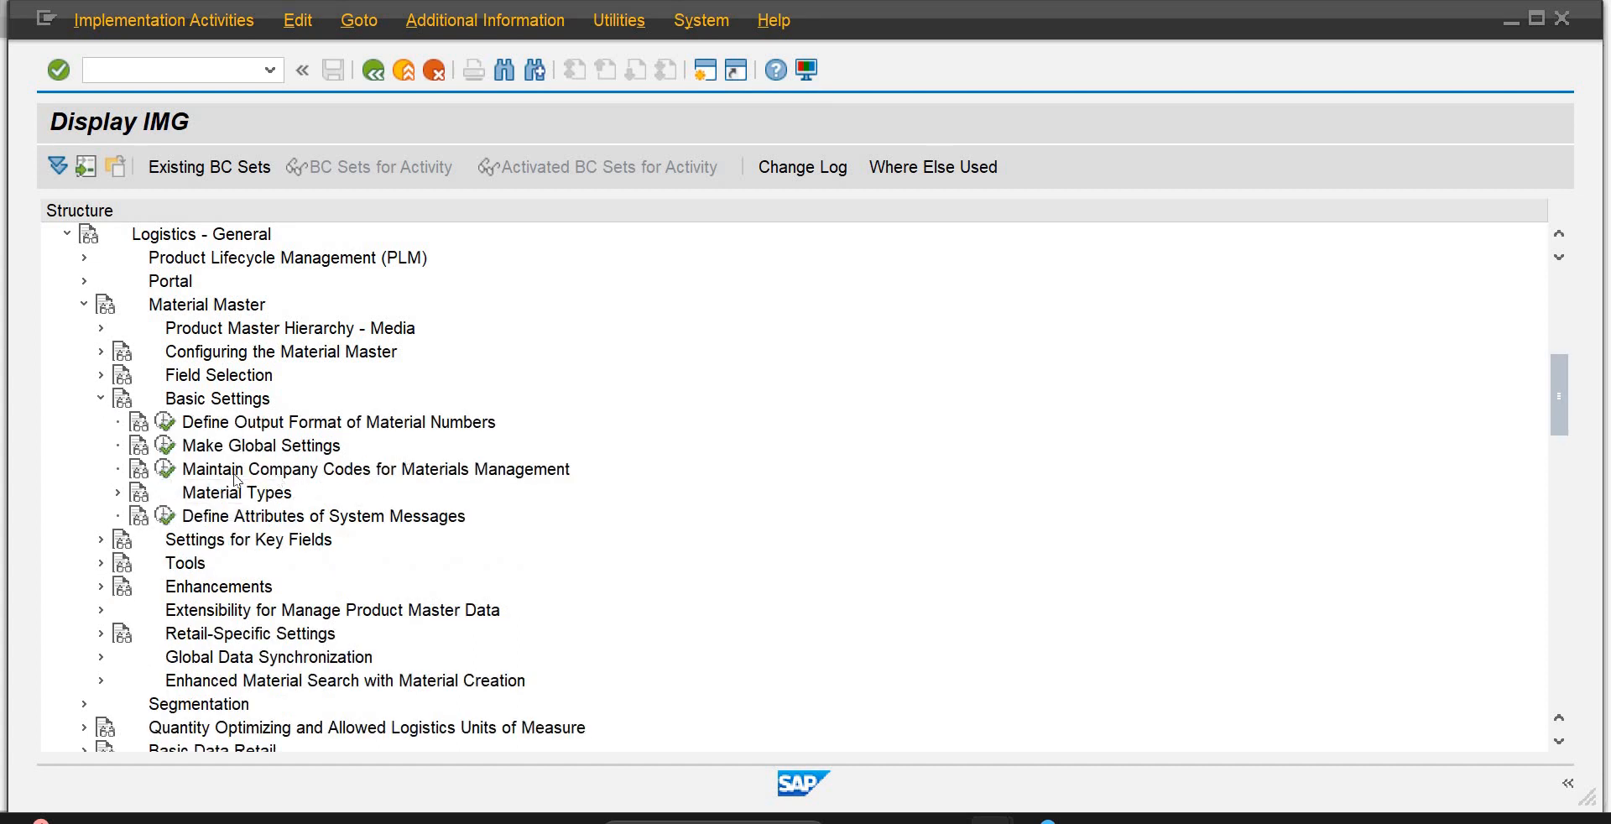
{"action": "left_click", "coordinate": [166, 469]}
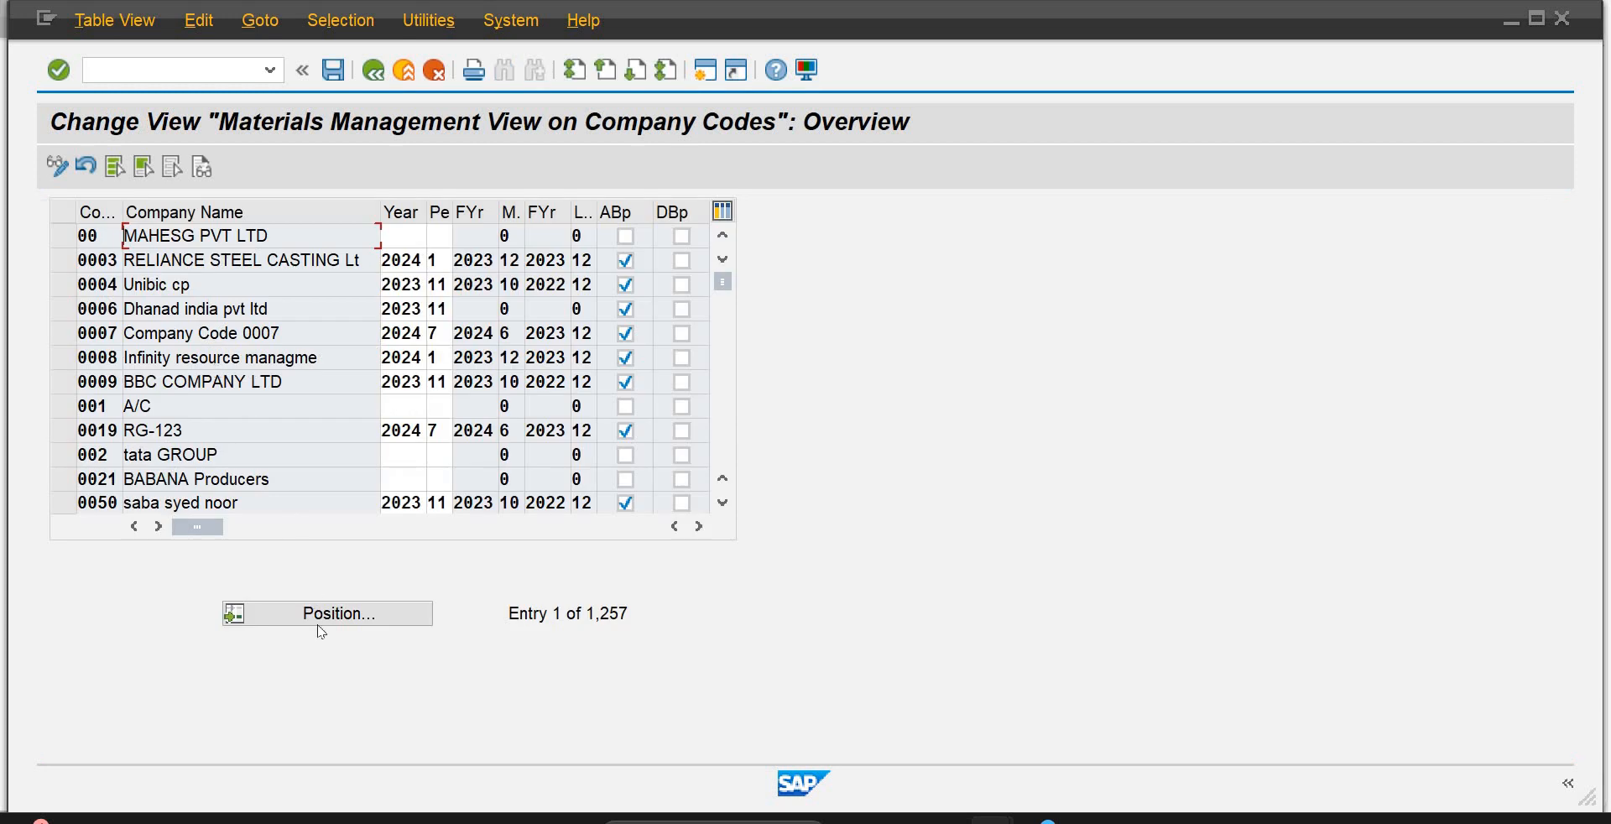
Step: Locate company code pb01 and set its year to 2024 and period to 7
{"action": "left_click", "coordinate": [312, 610]}
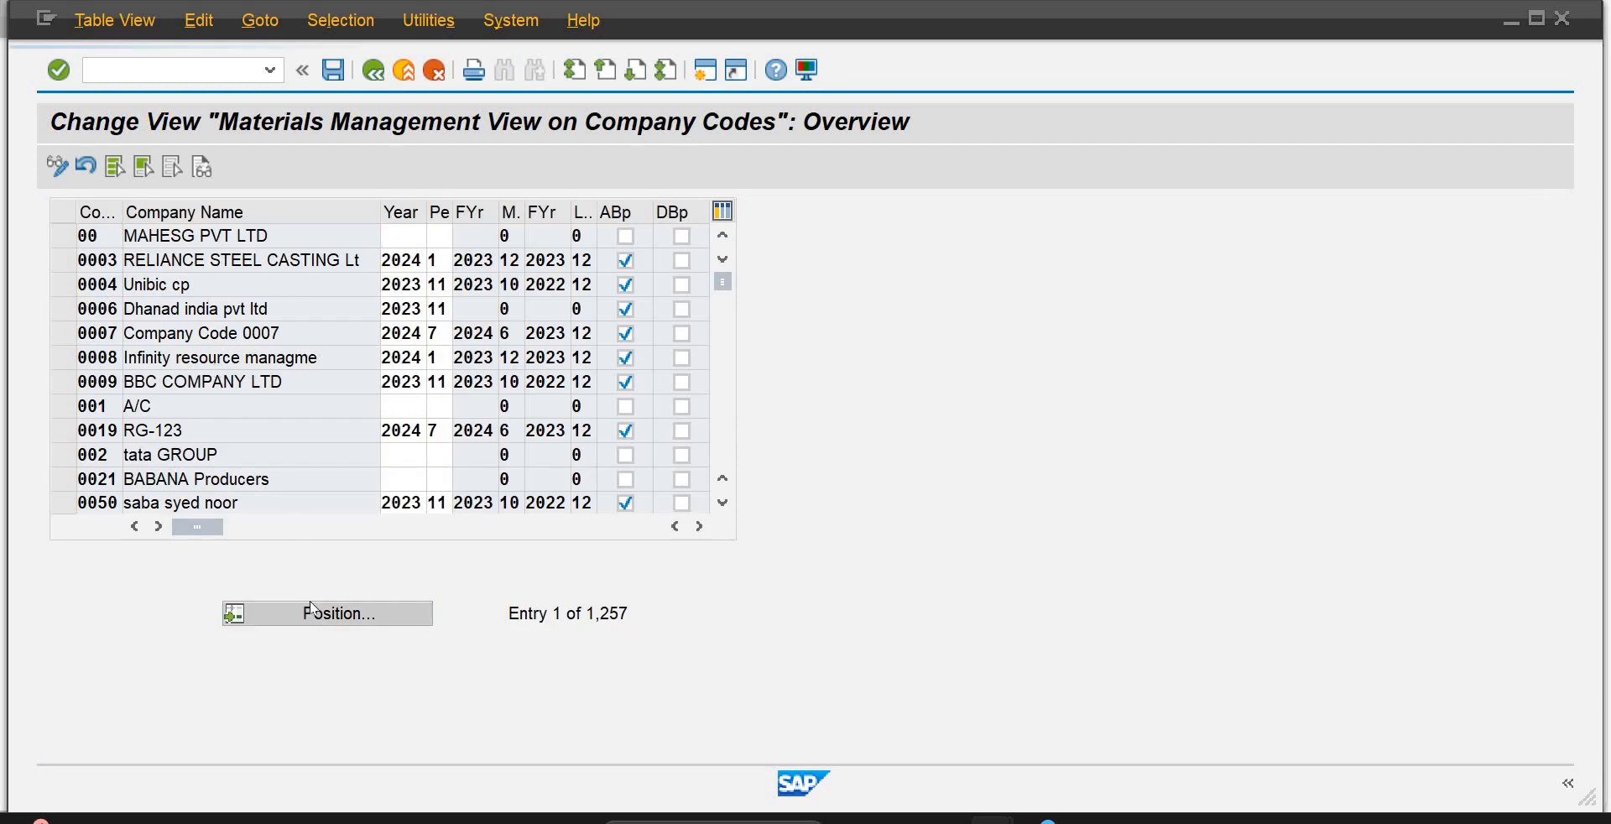
{"action": "type", "text": "pb0"}
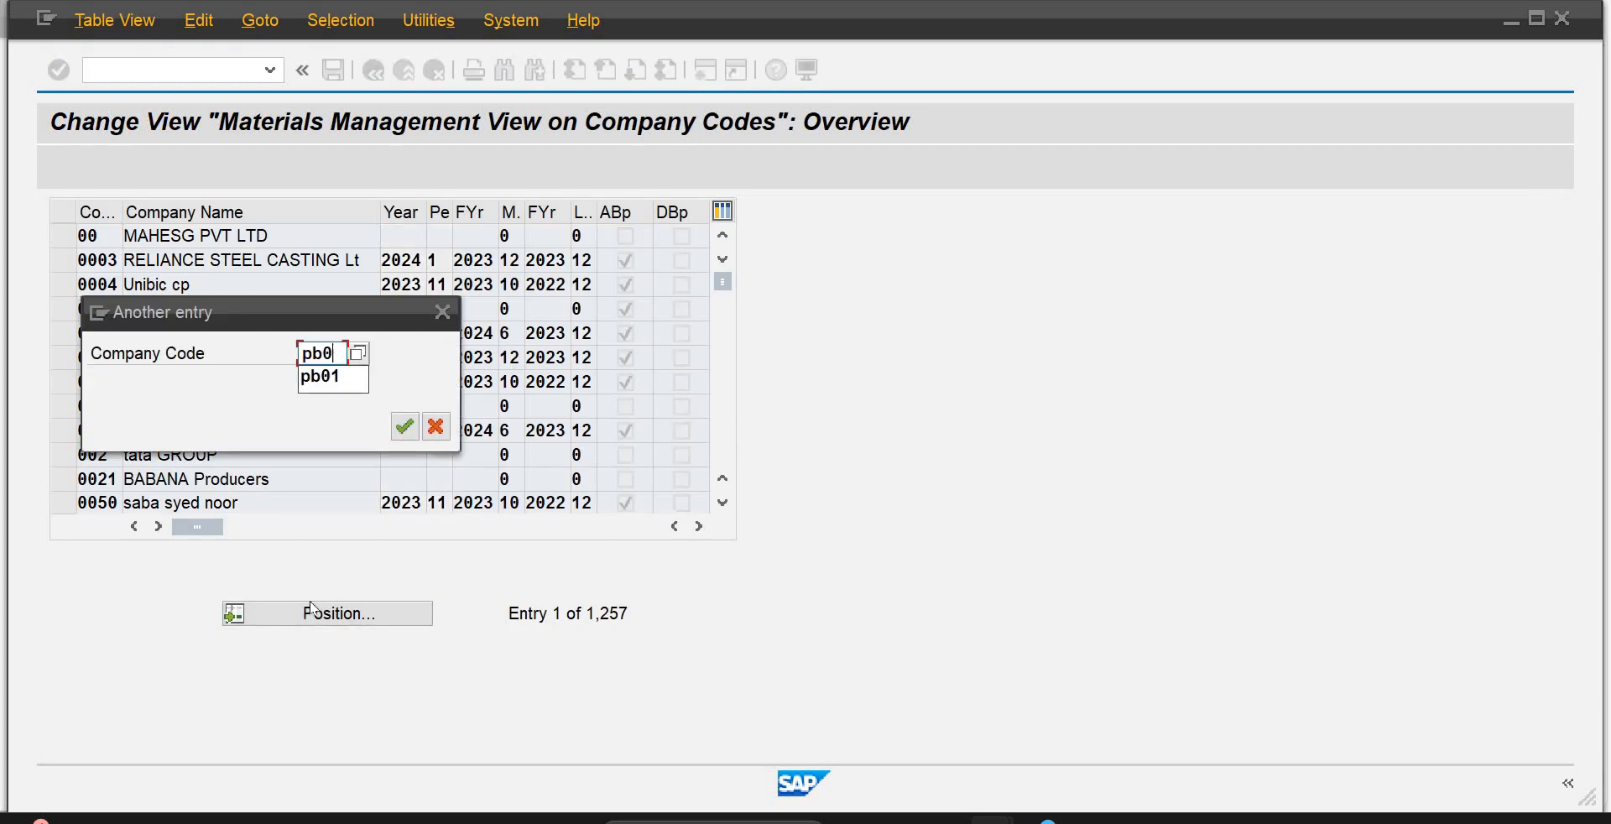
{"action": "type", "text": "1"}
{"action": "key", "text": "Return"}
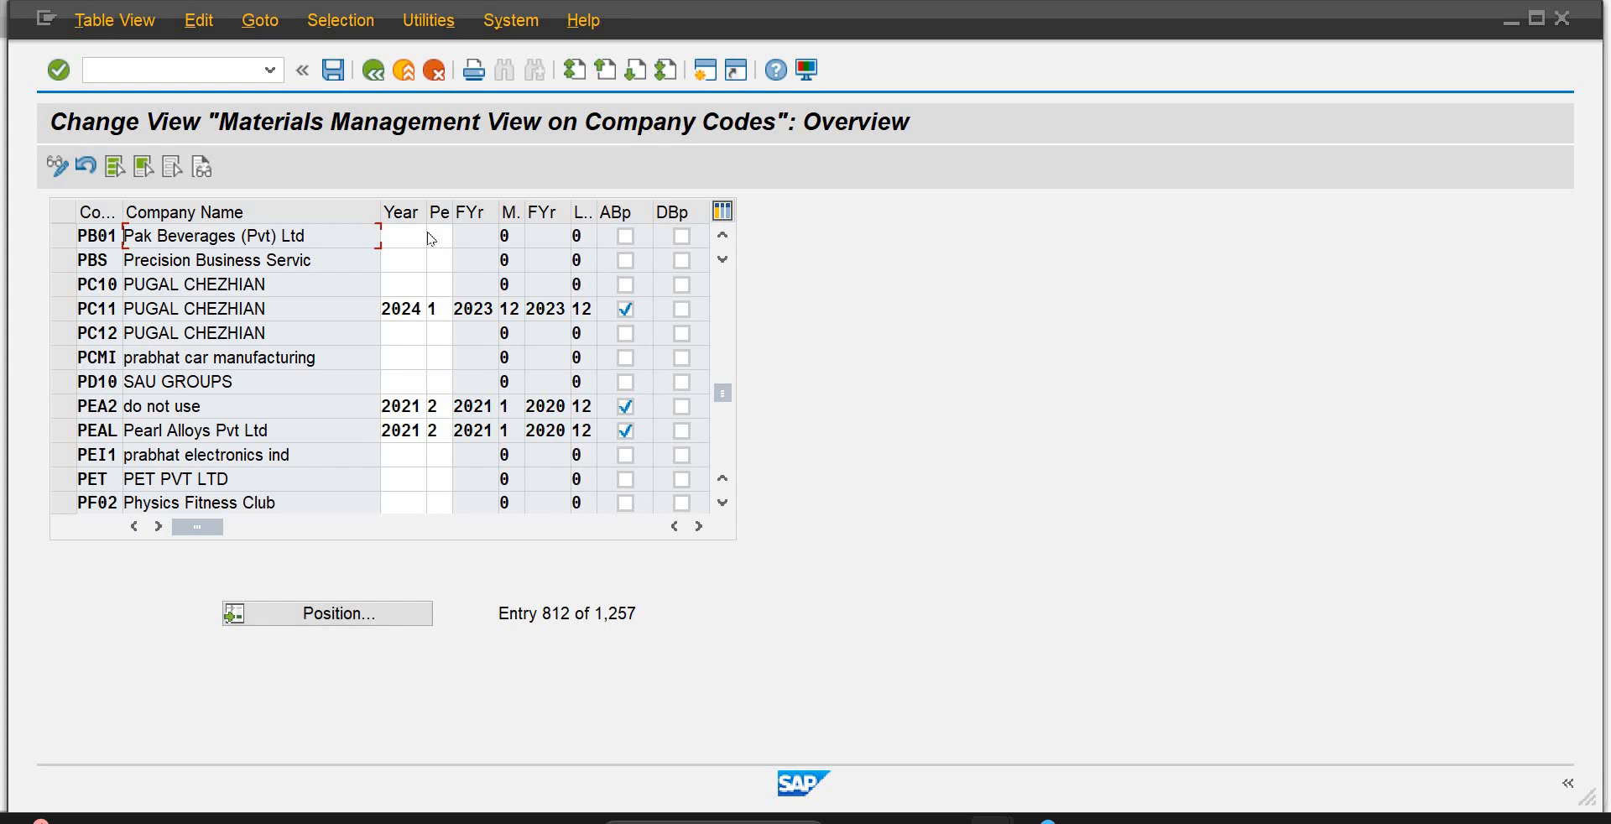
{"action": "left_click", "coordinate": [422, 238]}
{"action": "type", "text": "2024"}
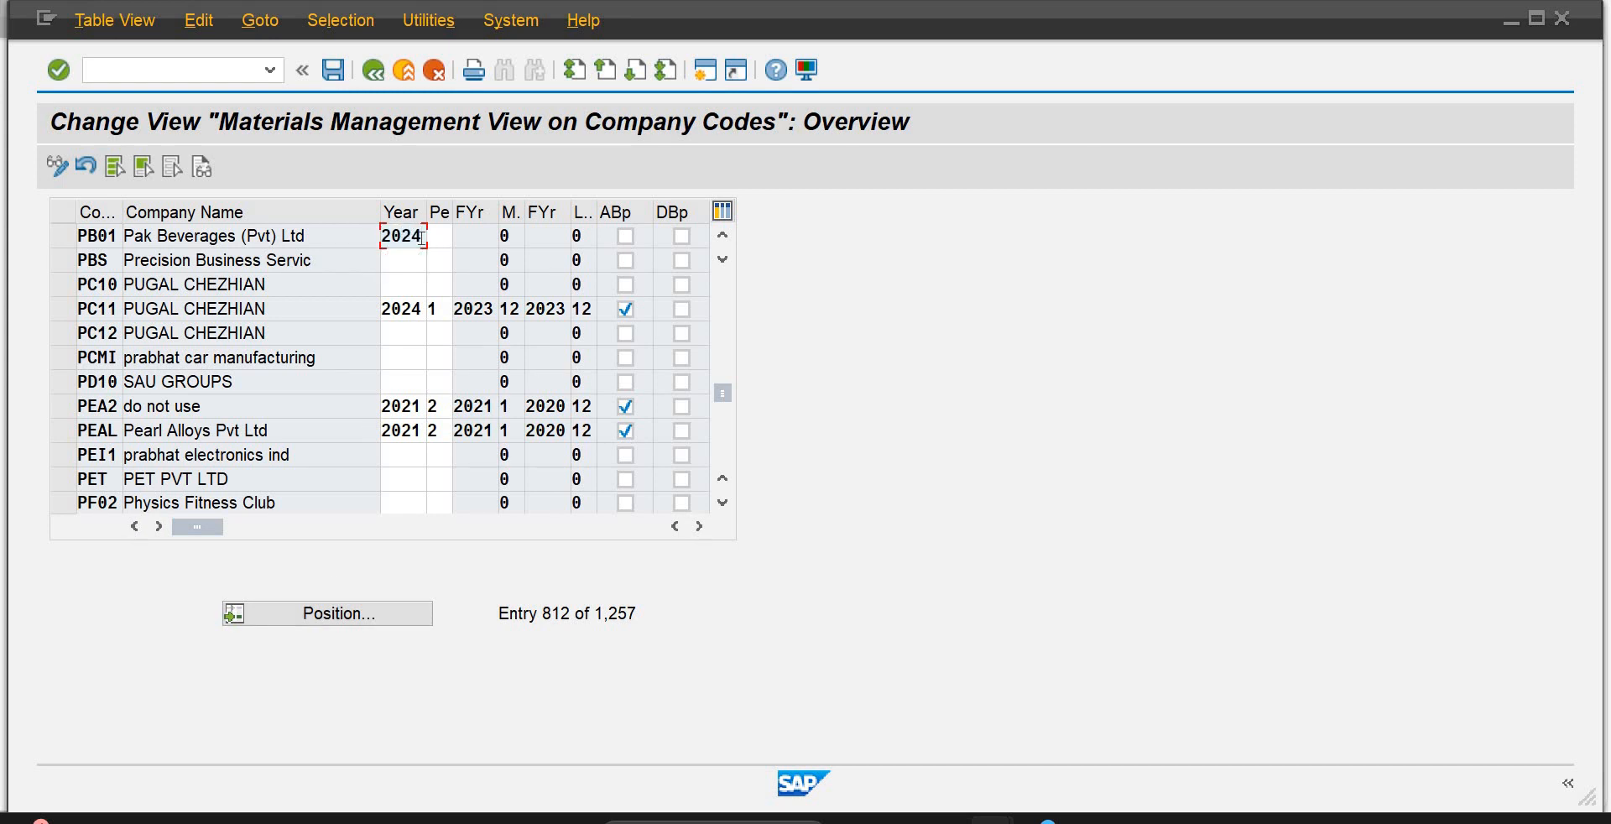
{"action": "key", "text": "Tab"}
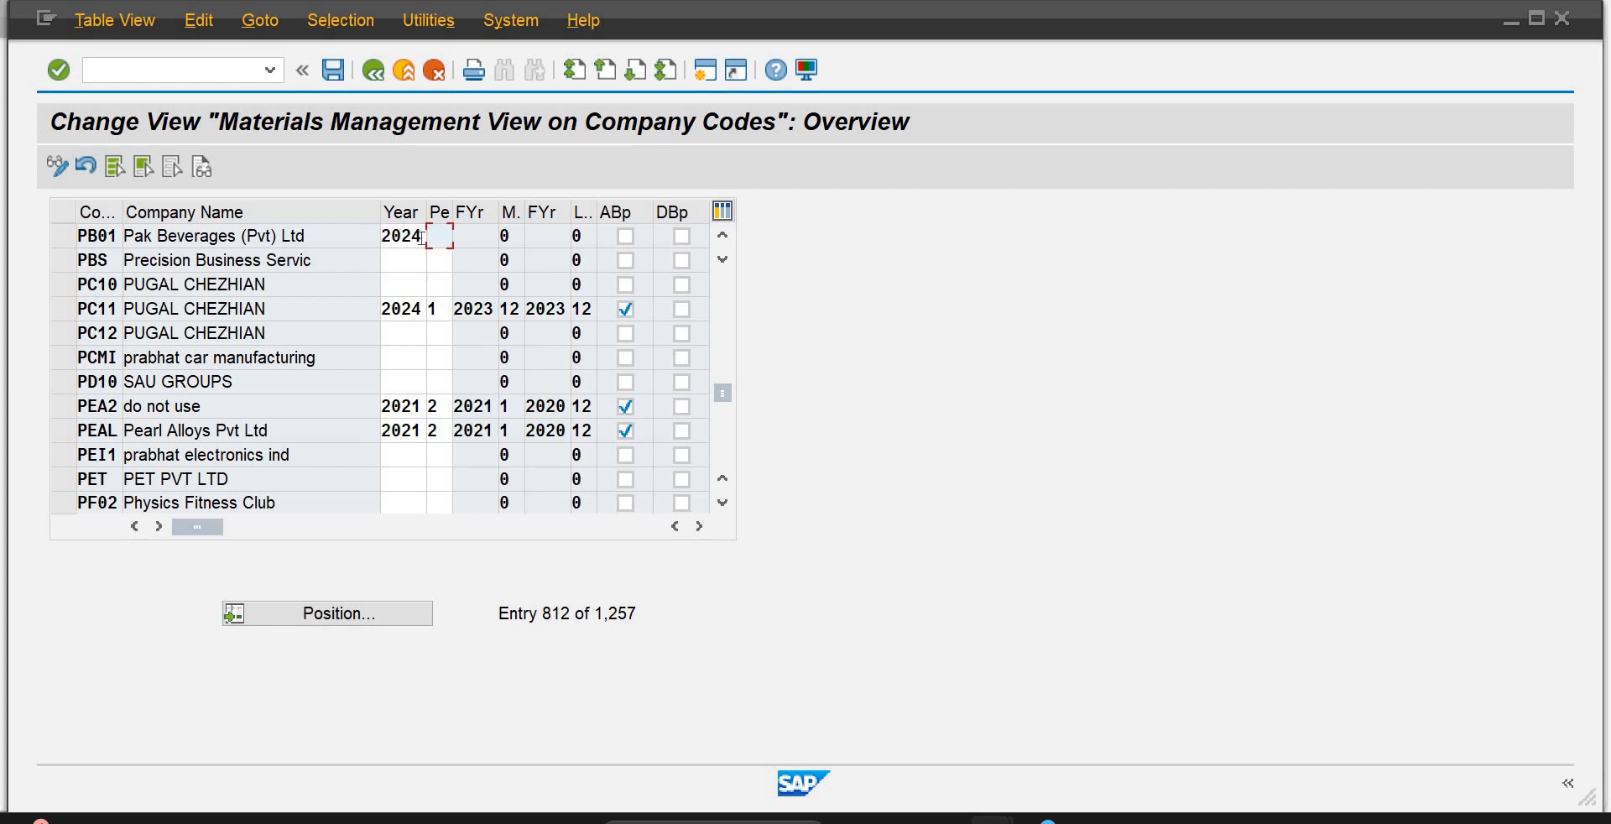
{"action": "type", "text": "7"}
{"action": "key", "text": "Return"}
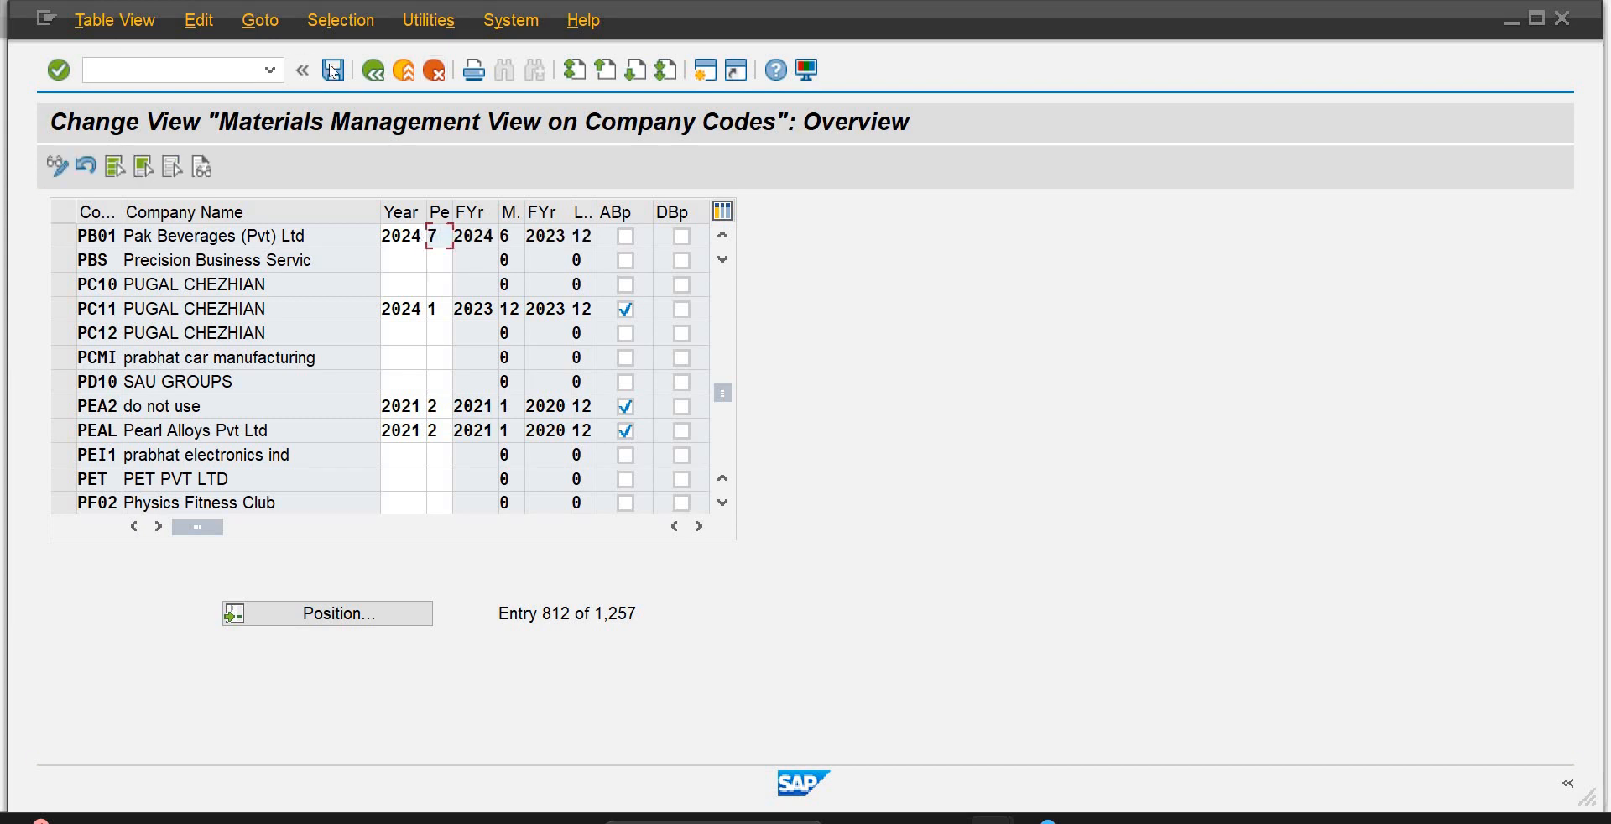
Step: Save the company code period under the proposed customizing request and return to the IMG structure
{"action": "left_click", "coordinate": [333, 70]}
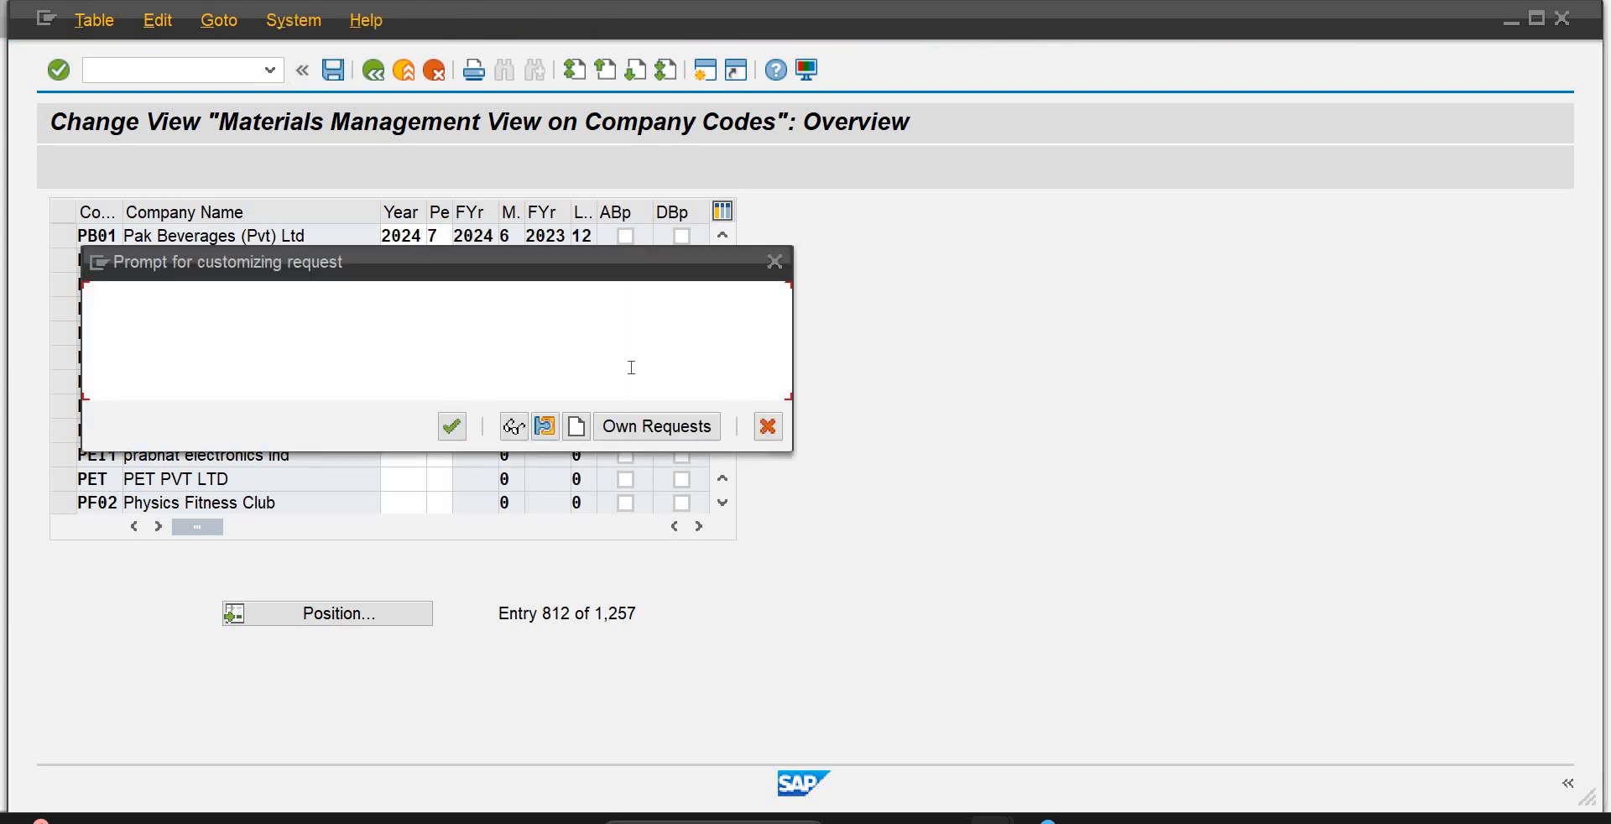
{"action": "left_click", "coordinate": [451, 427]}
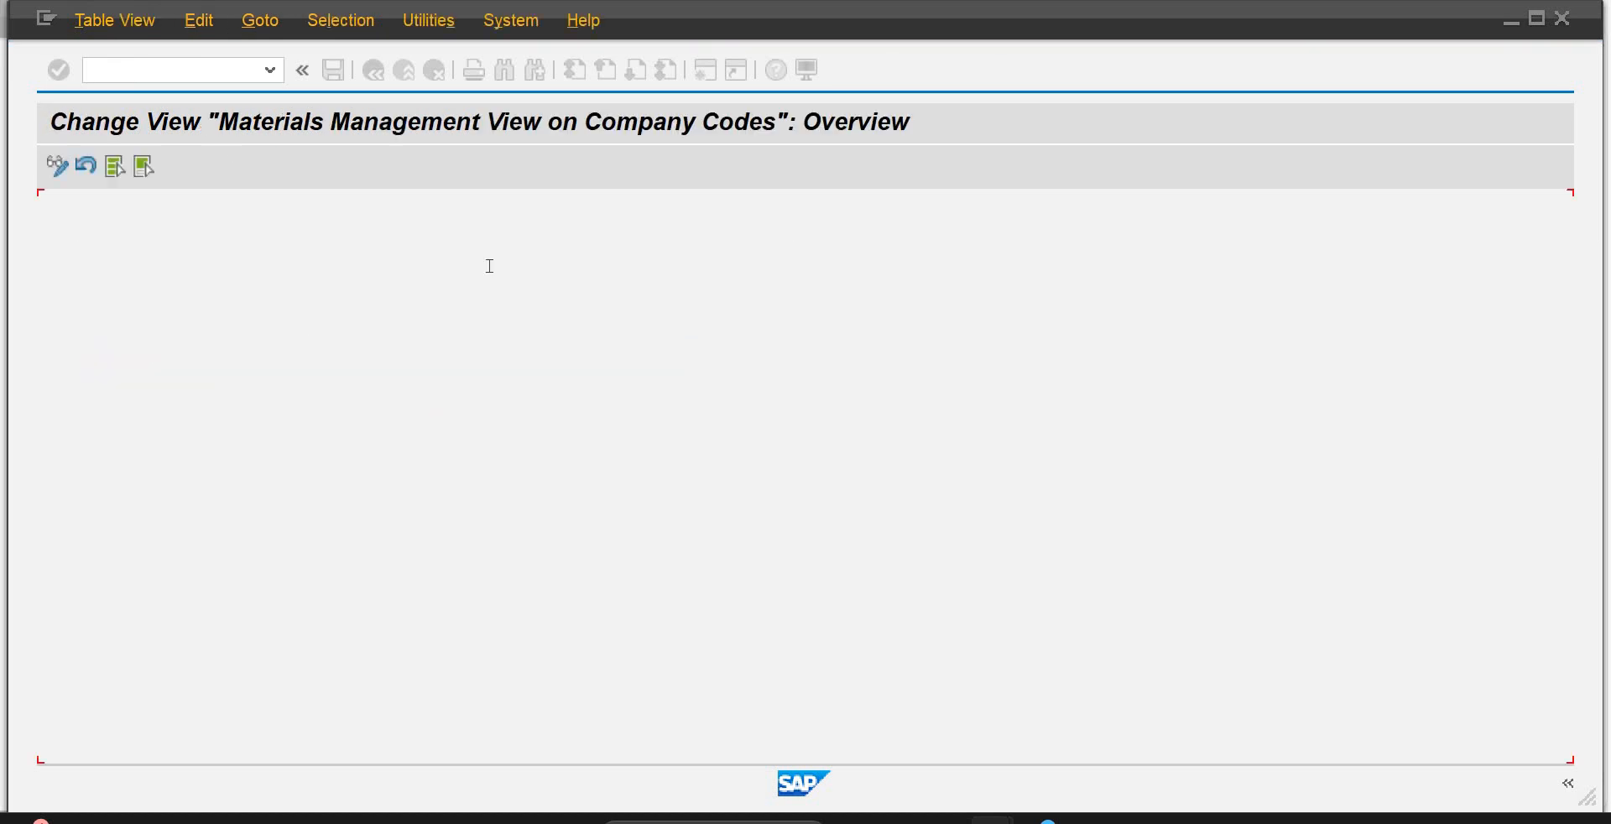
{"action": "left_click", "coordinate": [373, 71]}
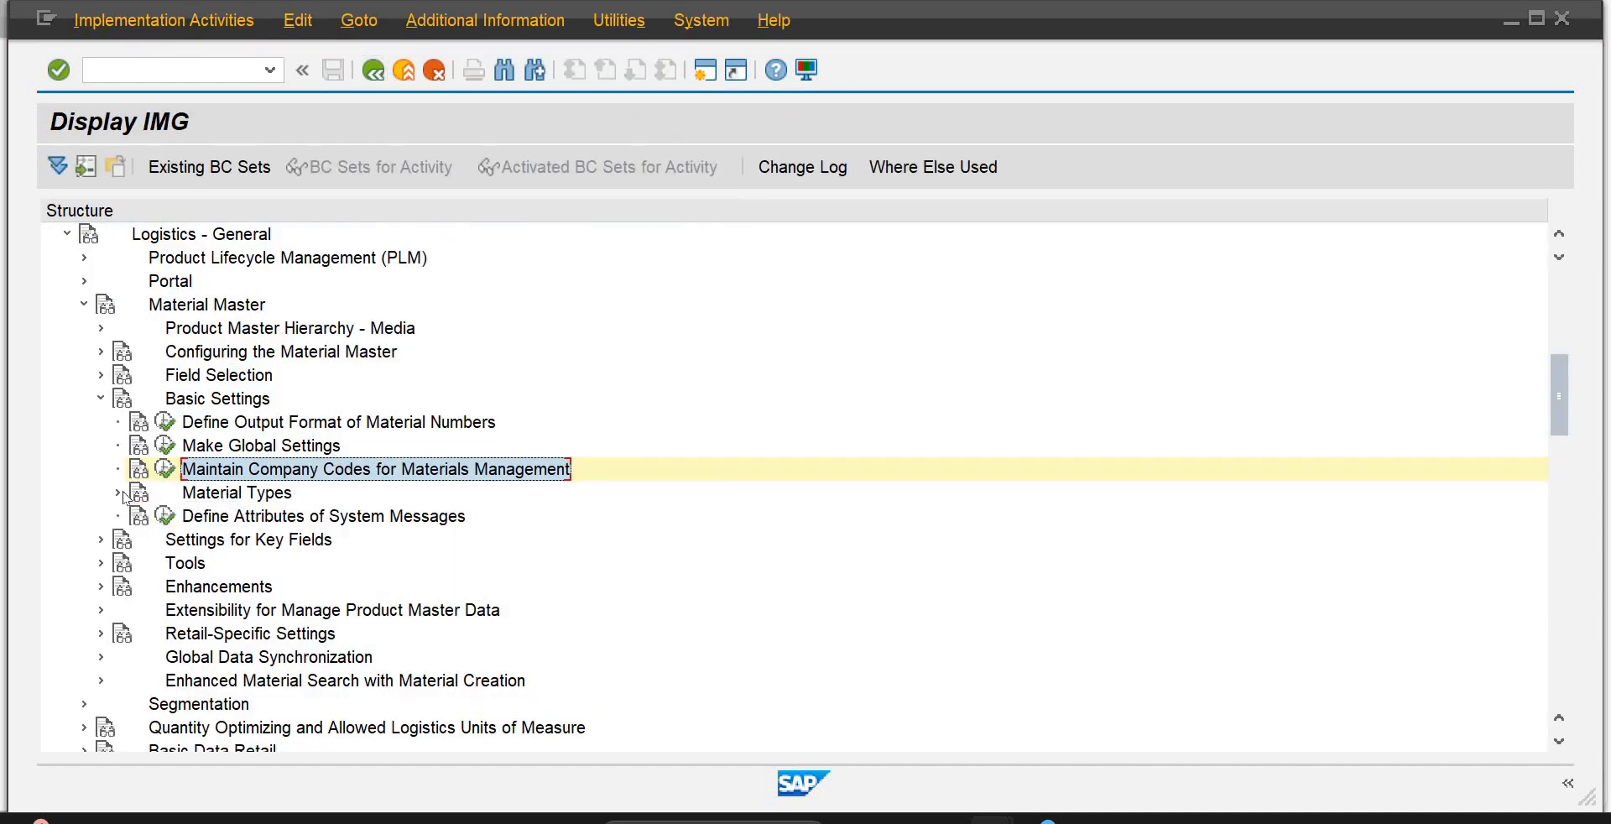
Step: Open Define Attributes of Material Types and display Quantity/value updating for material type "ROH." (Raw Material Sapeince Std)
{"action": "left_click", "coordinate": [118, 496]}
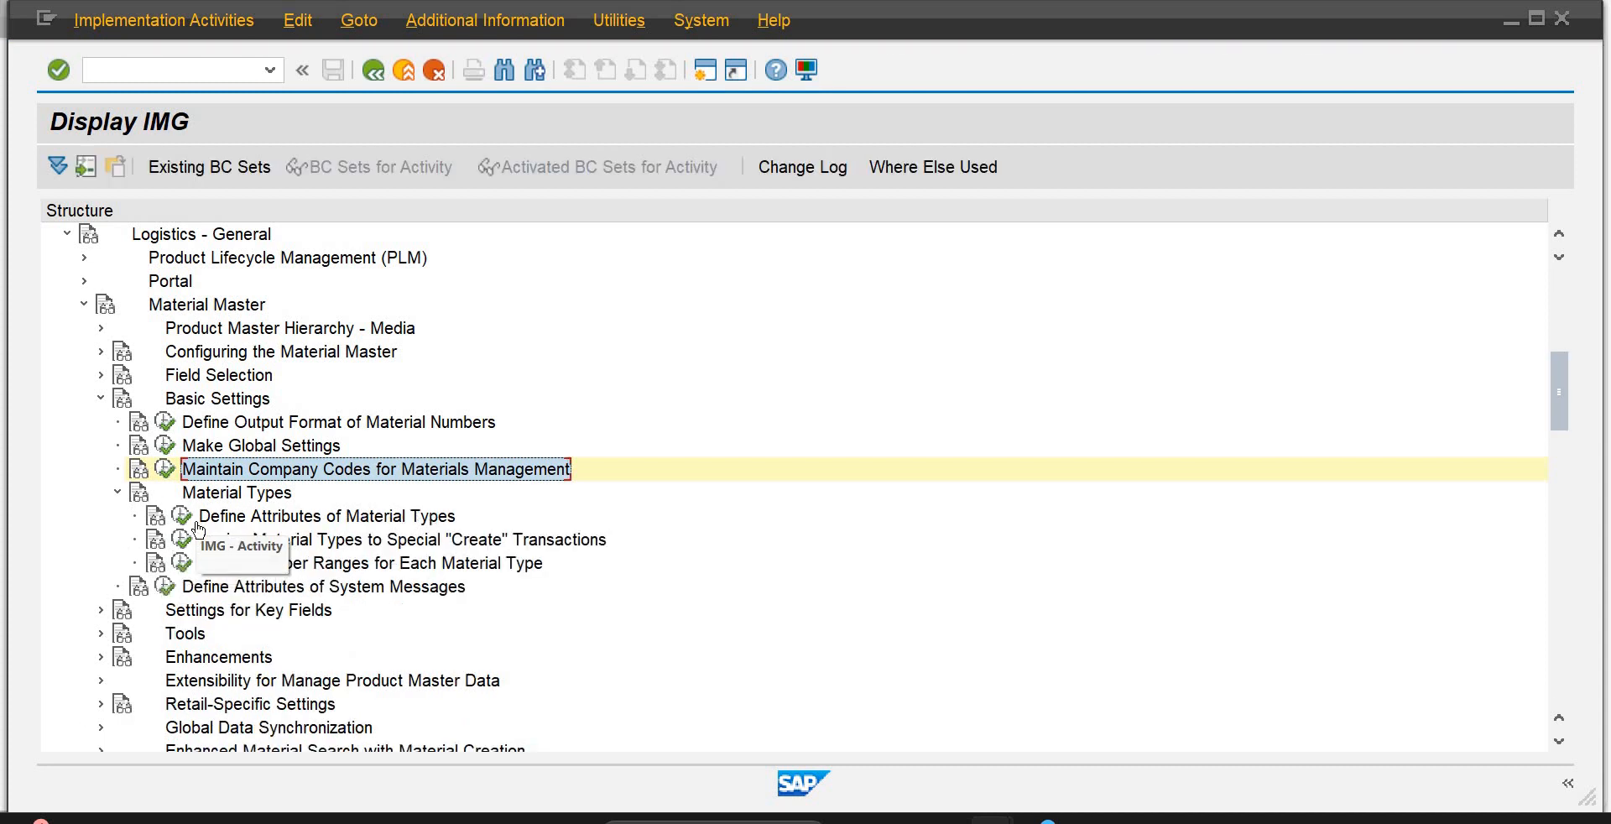
{"action": "left_click", "coordinate": [183, 516]}
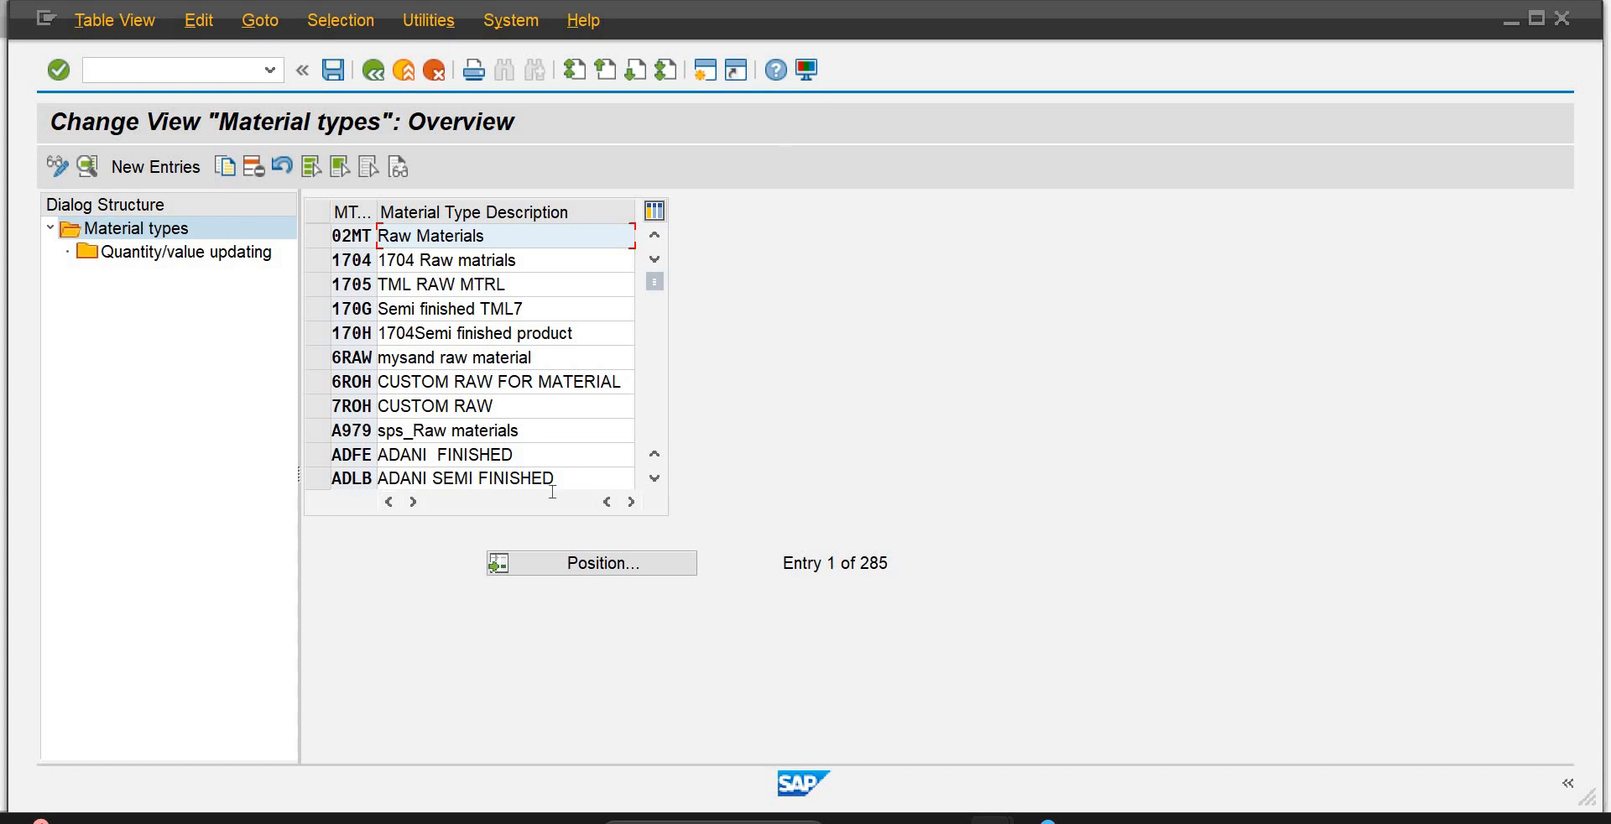
{"action": "left_click", "coordinate": [583, 572]}
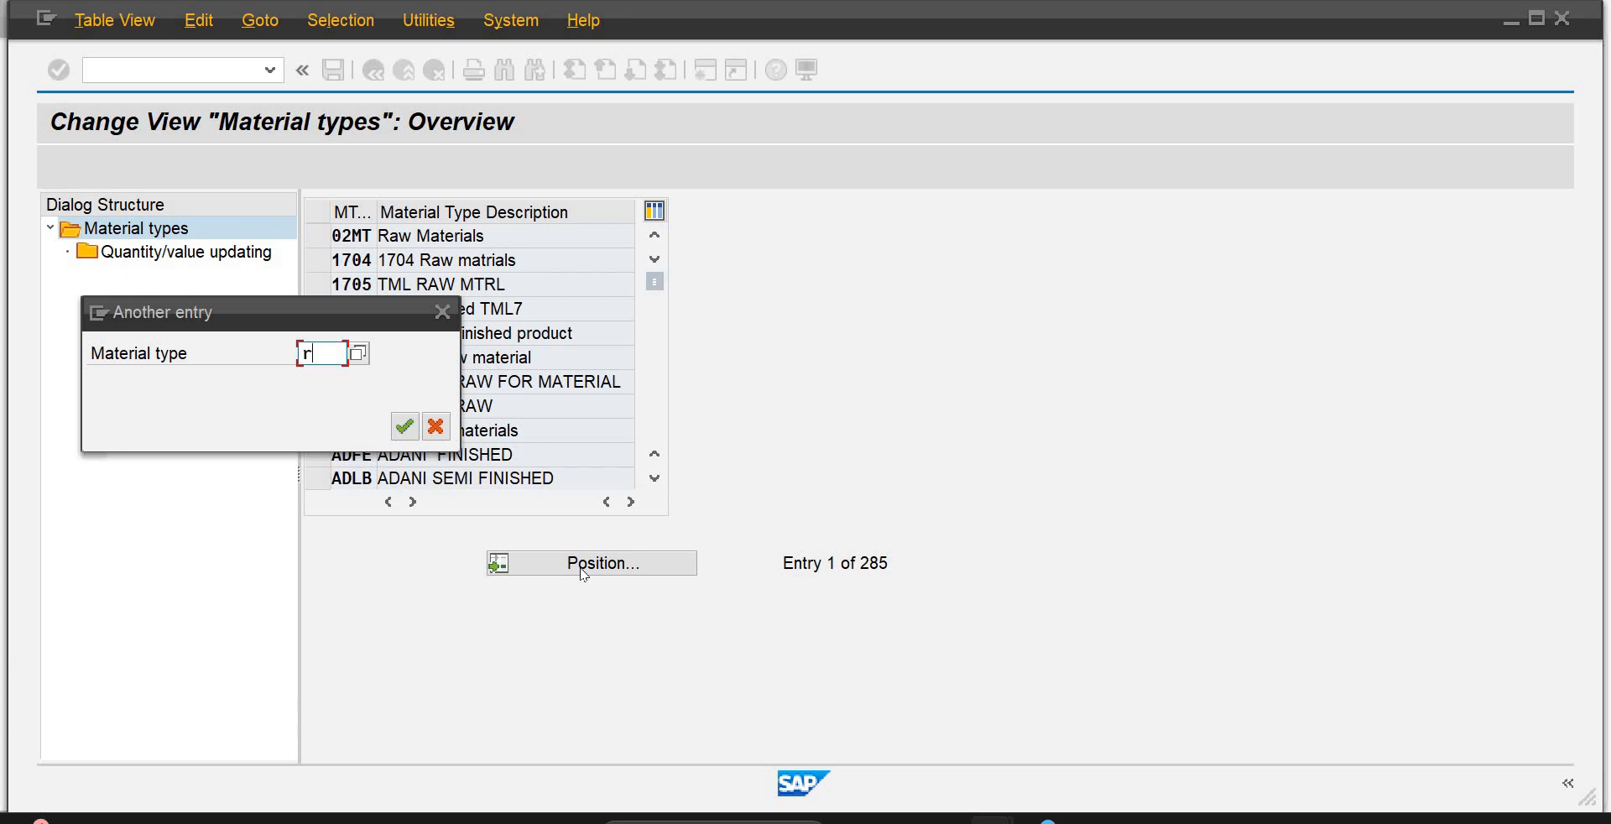
{"action": "type", "text": "roh"}
{"action": "key", "text": "Return"}
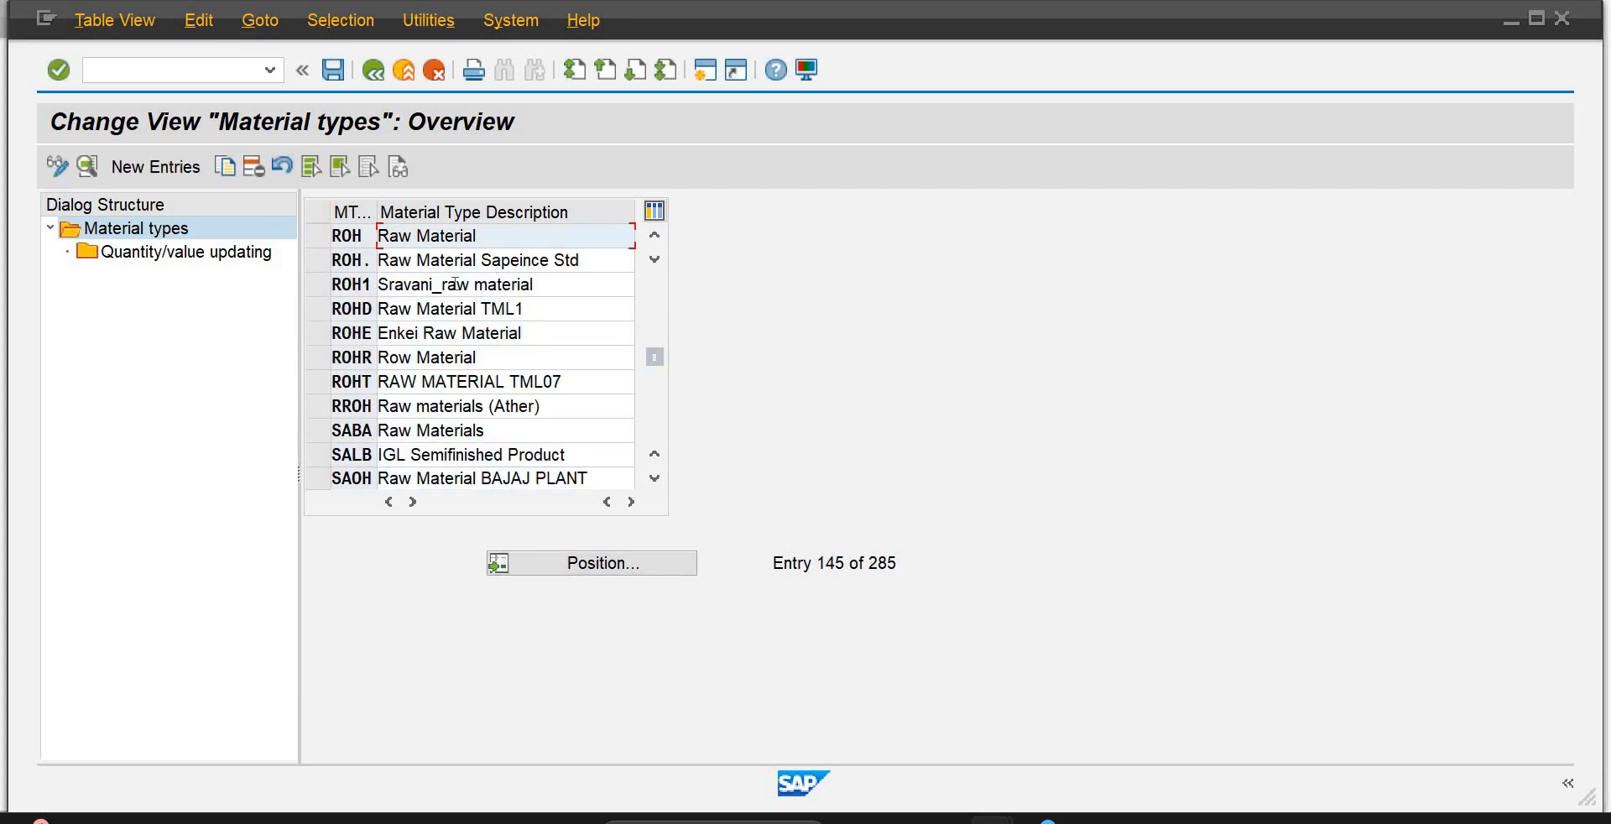
{"action": "left_click", "coordinate": [311, 262]}
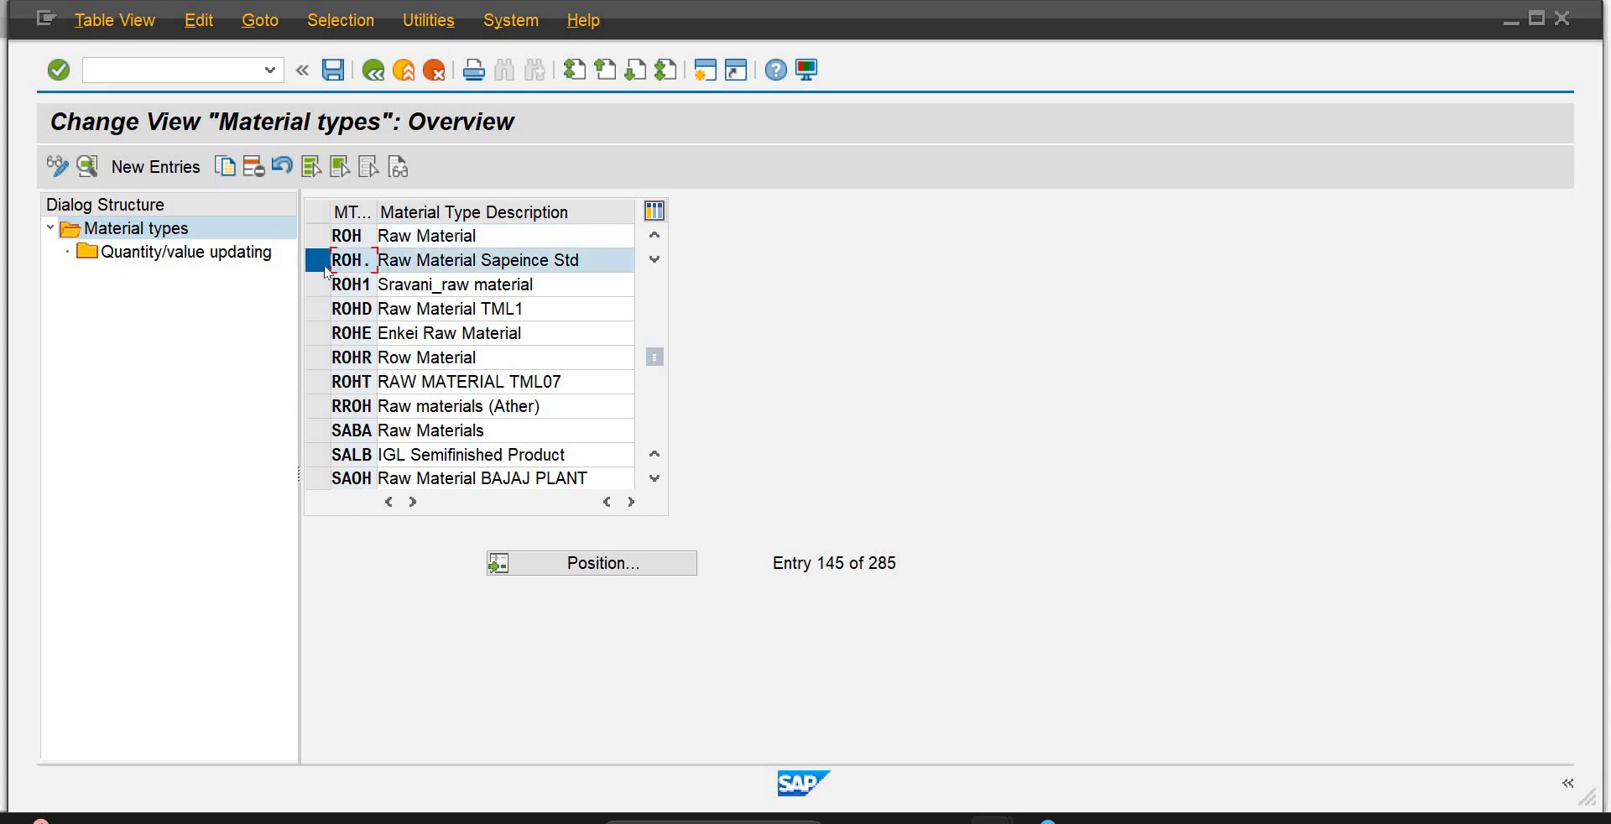
{"action": "left_click", "coordinate": [181, 254]}
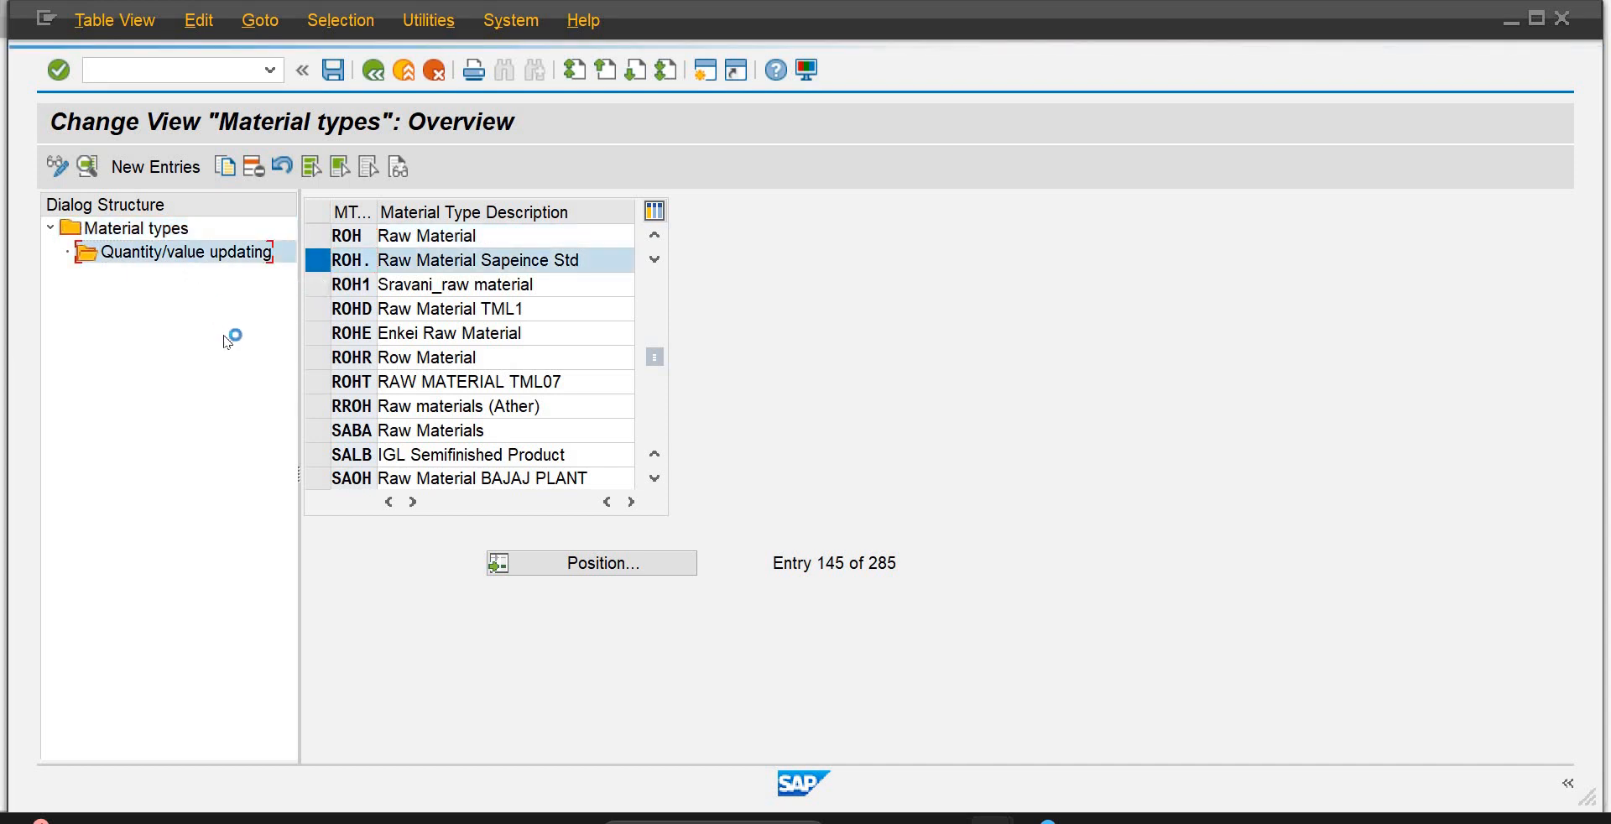
Step: Enable quantity and value updating for material type "ROH." in valuation area plp1, and save under the proposed customizing request
{"action": "left_click", "coordinate": [550, 569]}
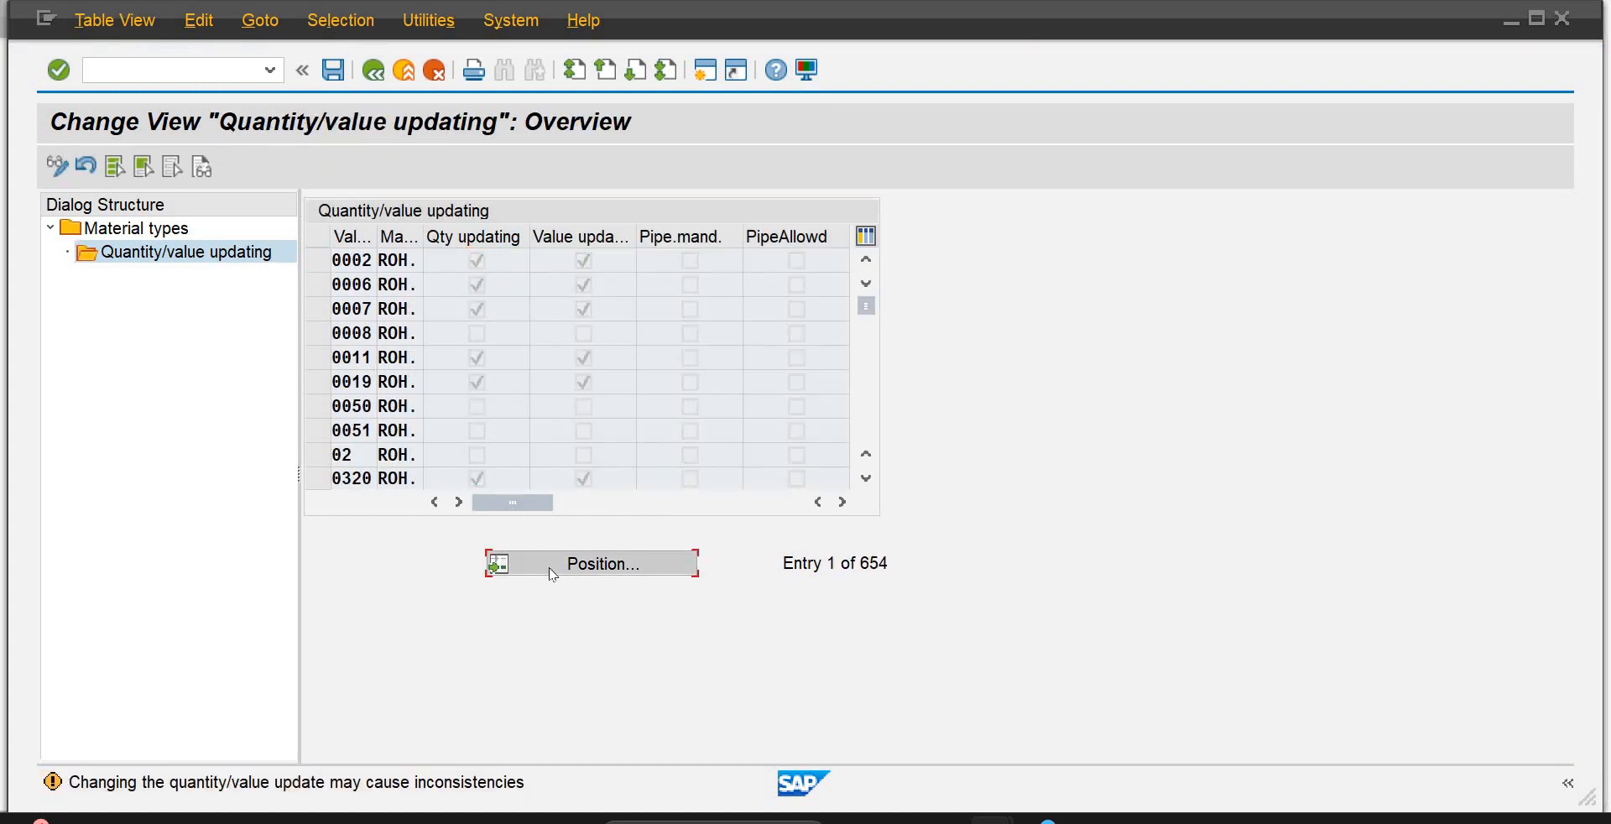
{"action": "type", "text": "p1p1"}
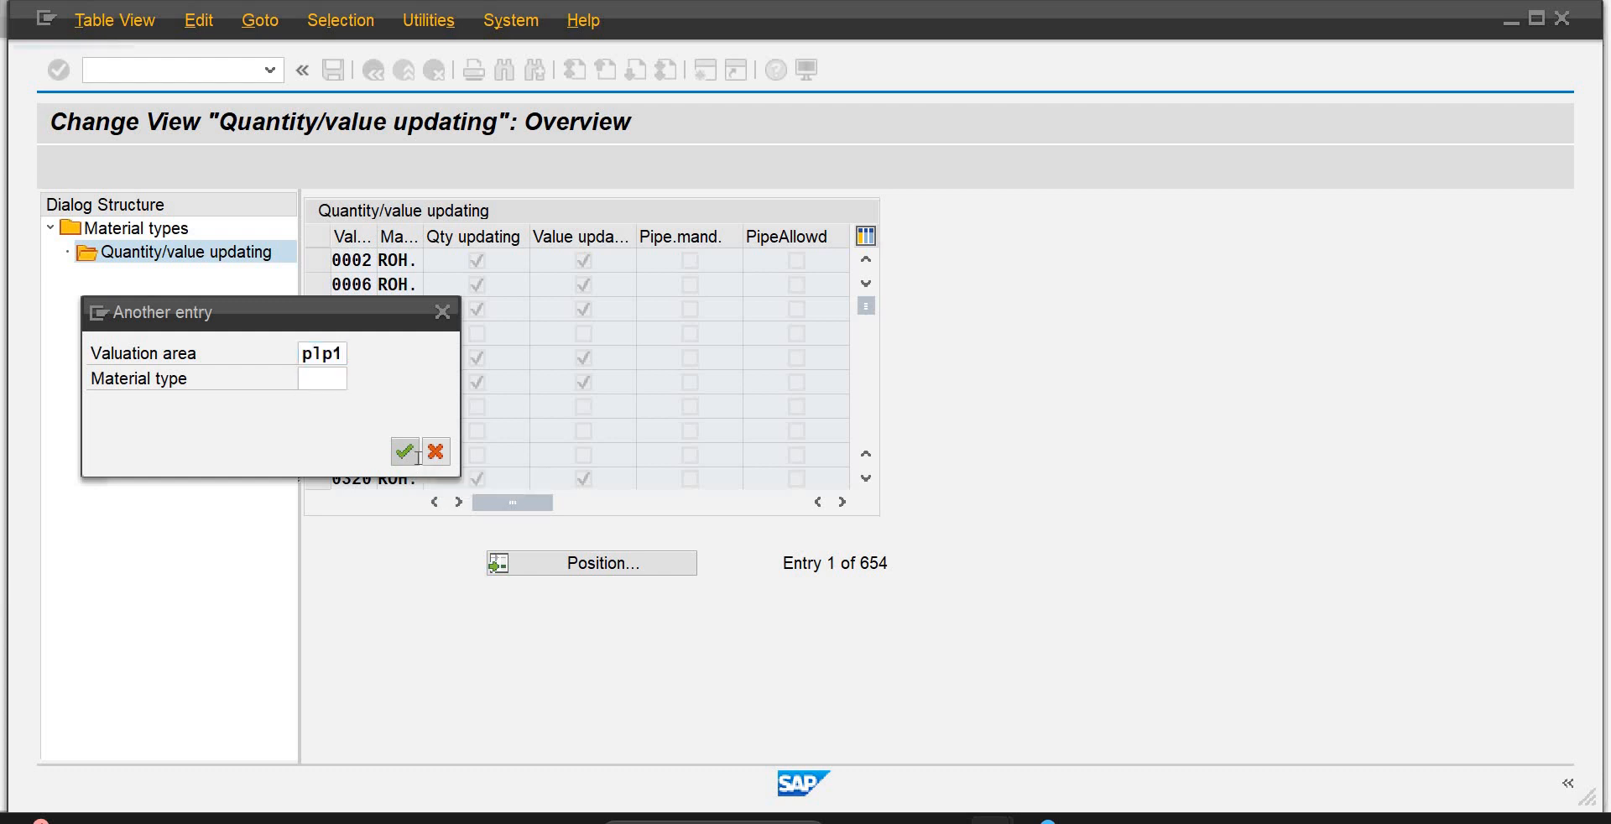
{"action": "left_click", "coordinate": [418, 458]}
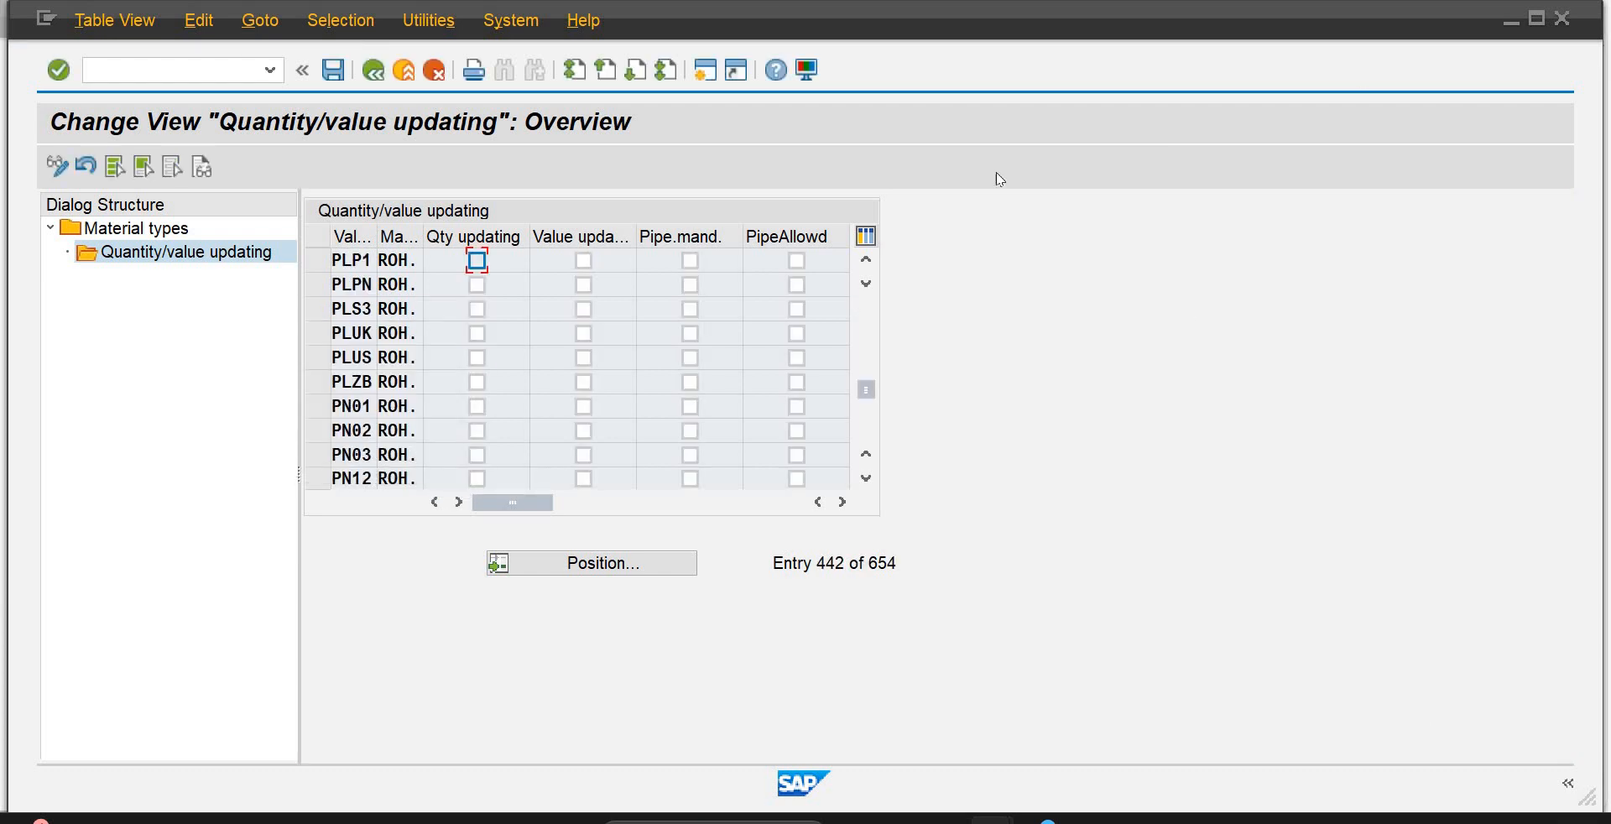
{"action": "left_click", "coordinate": [477, 262]}
{"action": "left_click", "coordinate": [338, 76]}
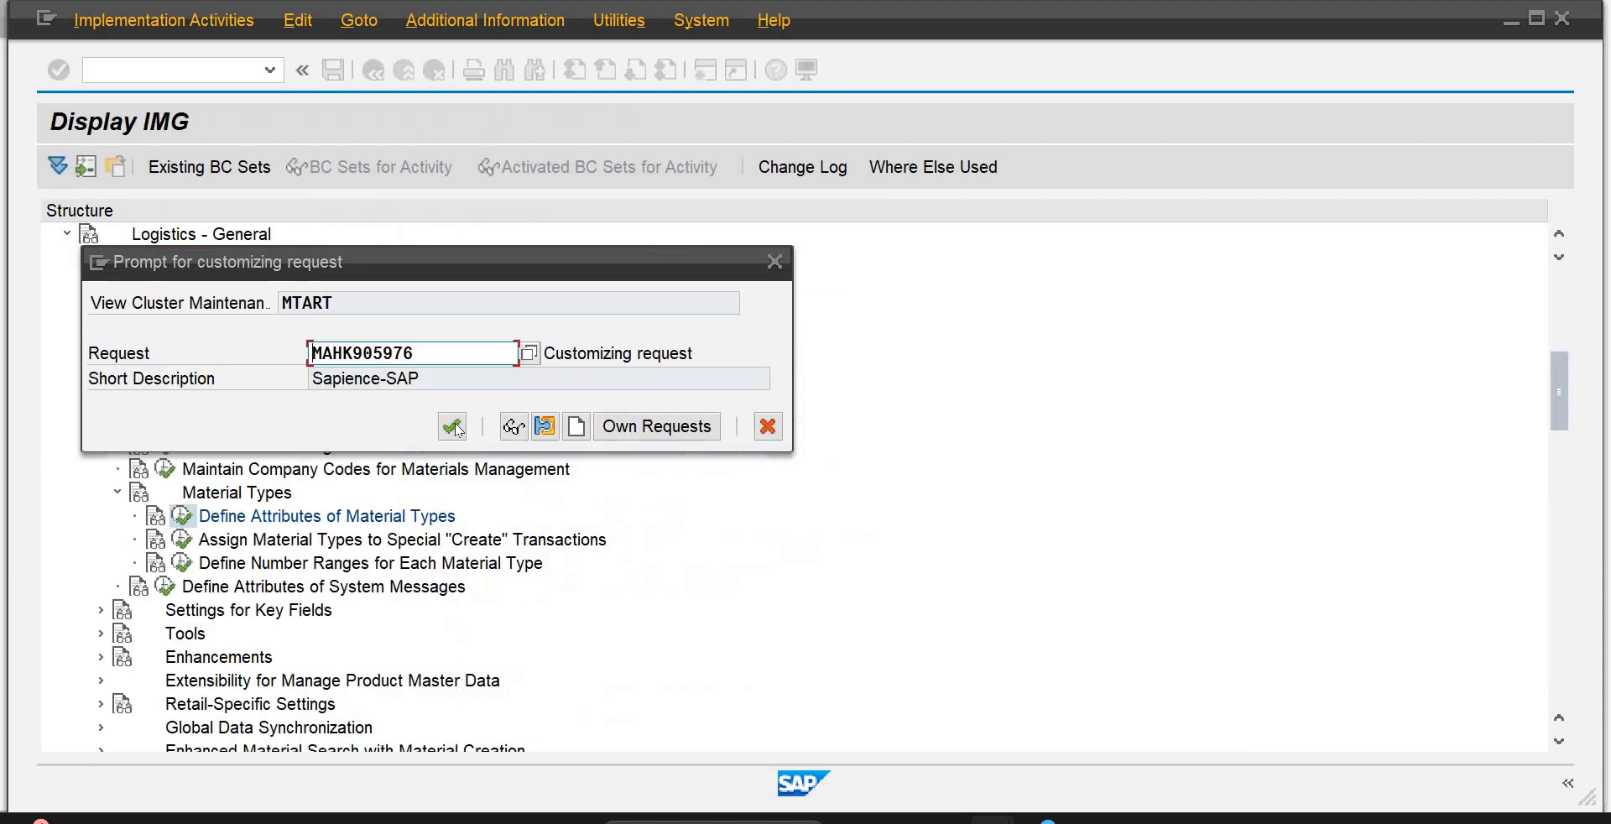
{"action": "left_click", "coordinate": [453, 427]}
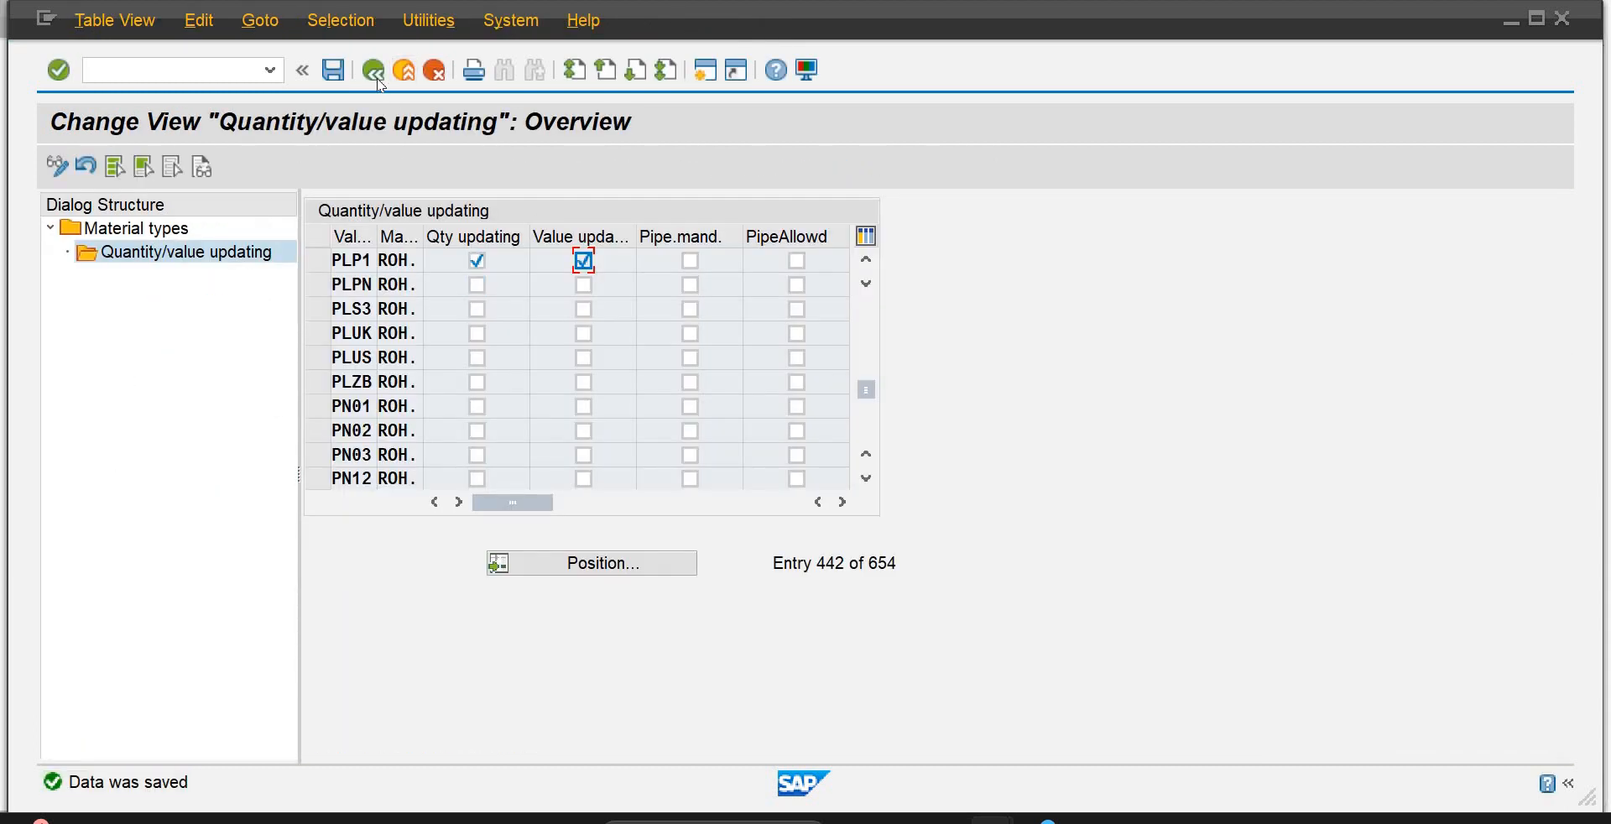
Step: Return from Quantity/value updating to the material types overview and locate material type fert
{"action": "left_click", "coordinate": [374, 71]}
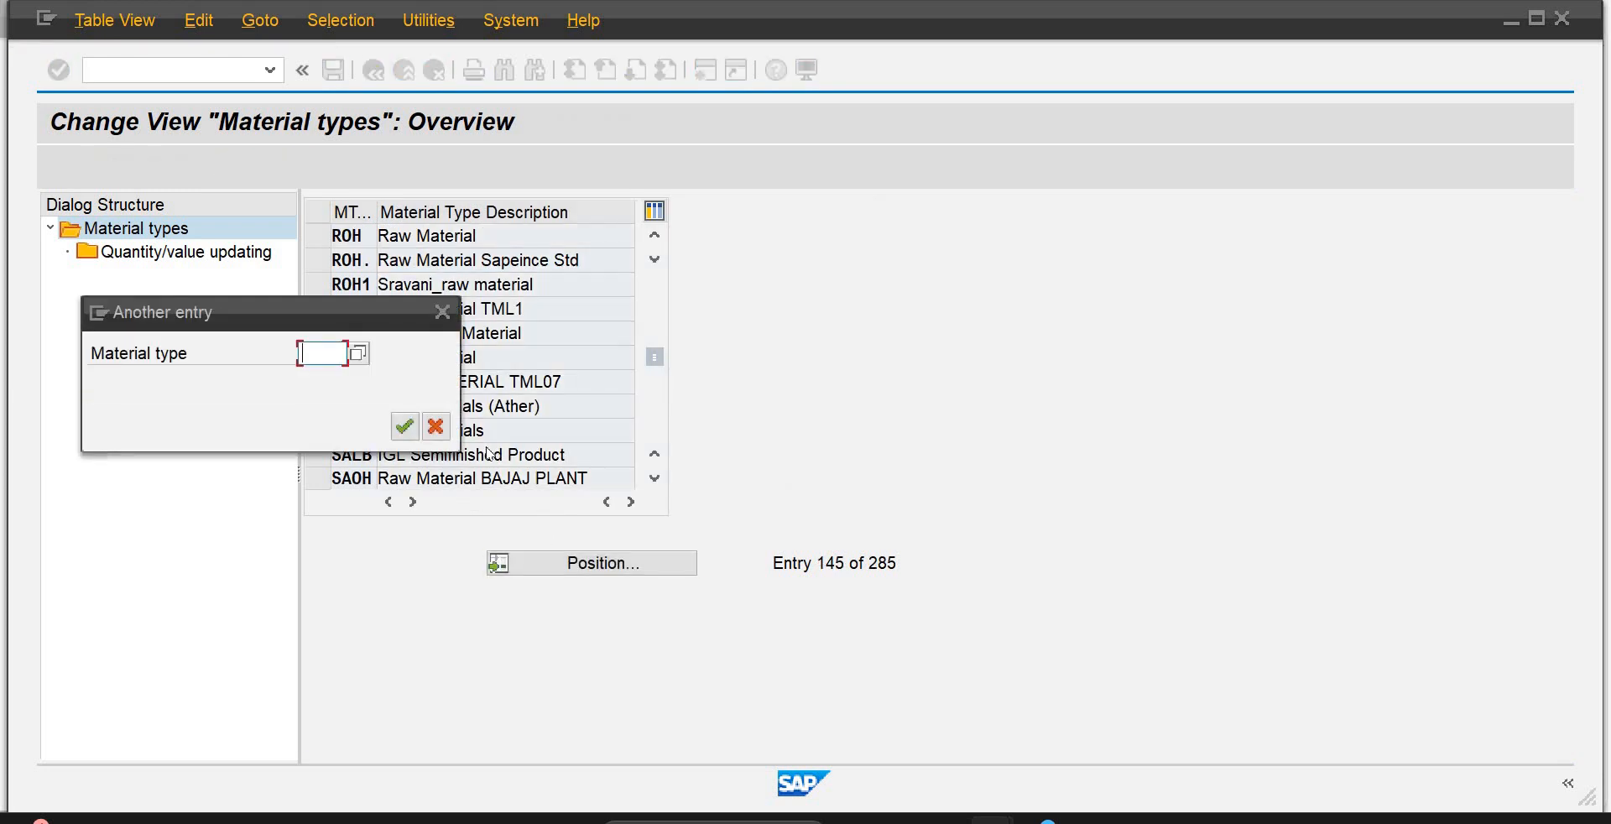
{"action": "type", "text": "fert"}
{"action": "key", "text": "Return"}
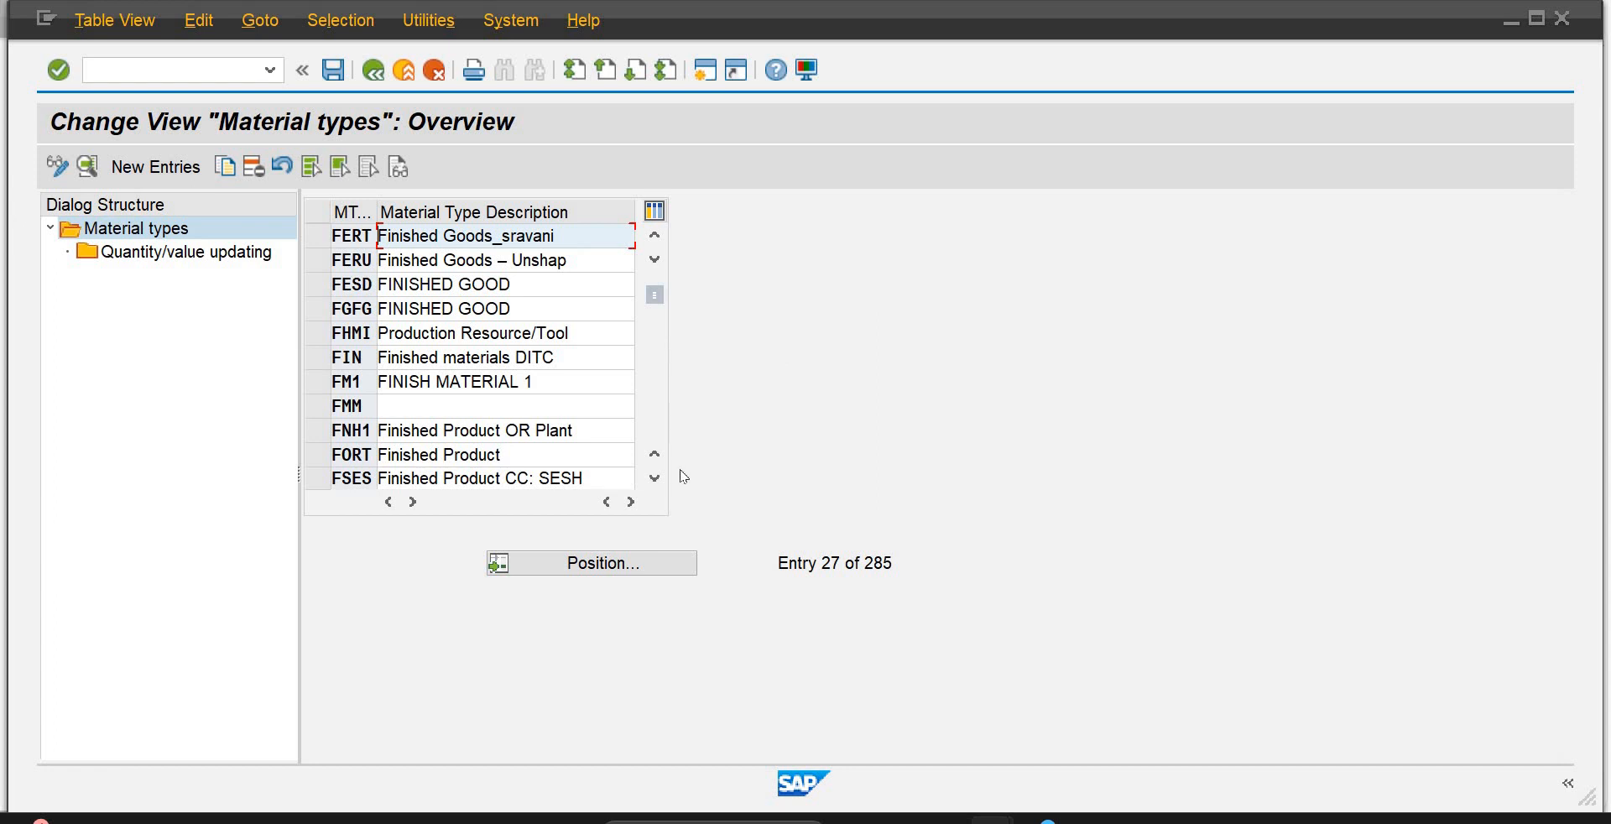
Step: Look through the material types that follow FERT in the overview for a suitable finished product type
{"action": "left_click", "coordinate": [654, 480]}
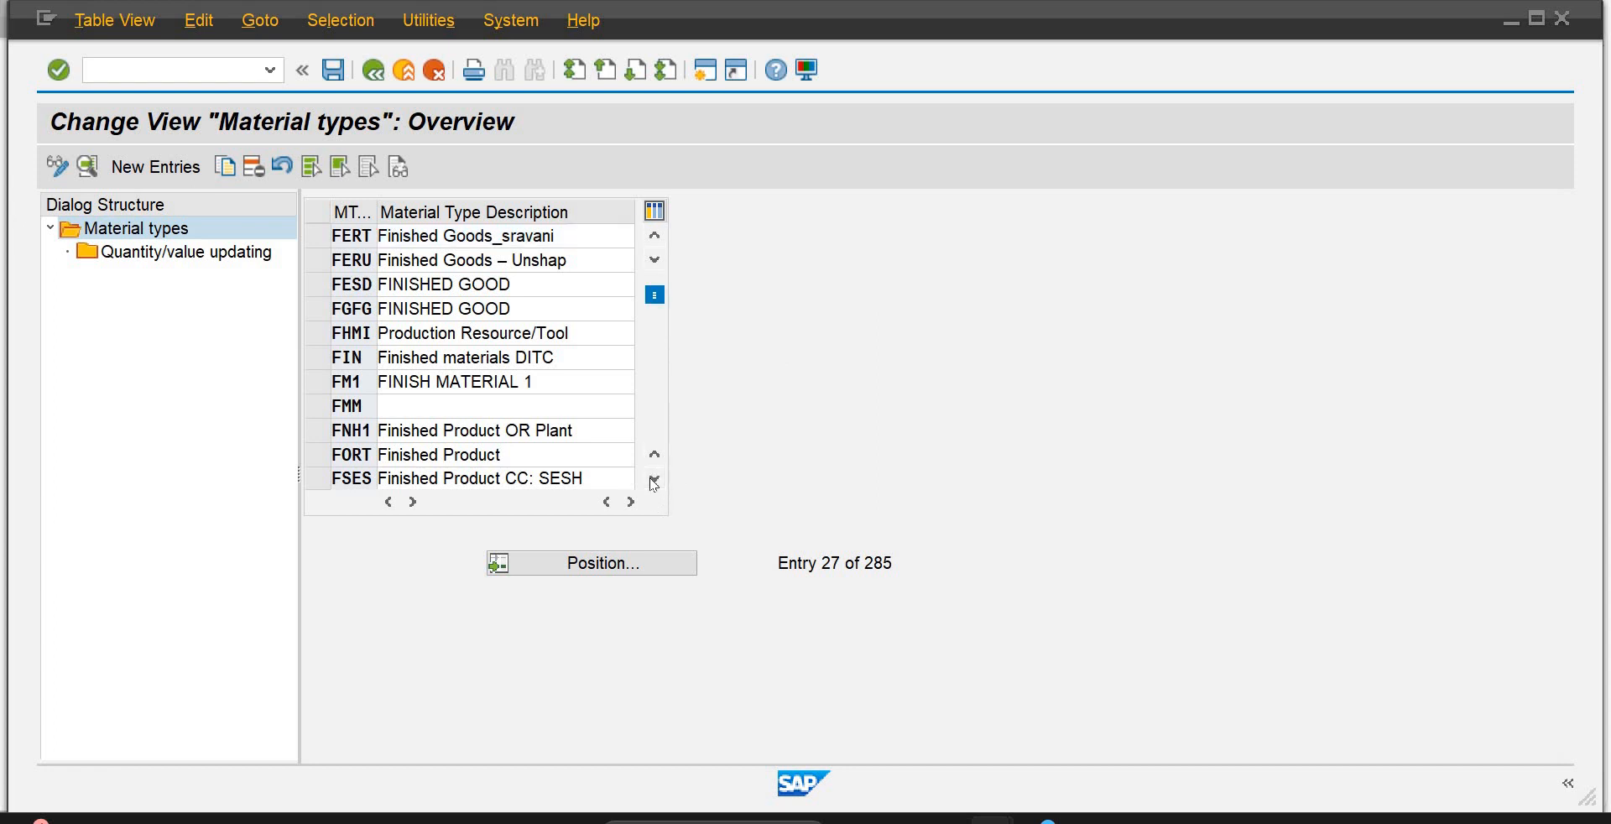
{"action": "left_click", "coordinate": [654, 480]}
{"action": "left_click", "coordinate": [654, 480]}
{"action": "left_click", "coordinate": [653, 480]}
{"action": "left_click", "coordinate": [653, 480]}
{"action": "left_click", "coordinate": [654, 480]}
{"action": "left_click", "coordinate": [654, 480]}
{"action": "left_click", "coordinate": [654, 480]}
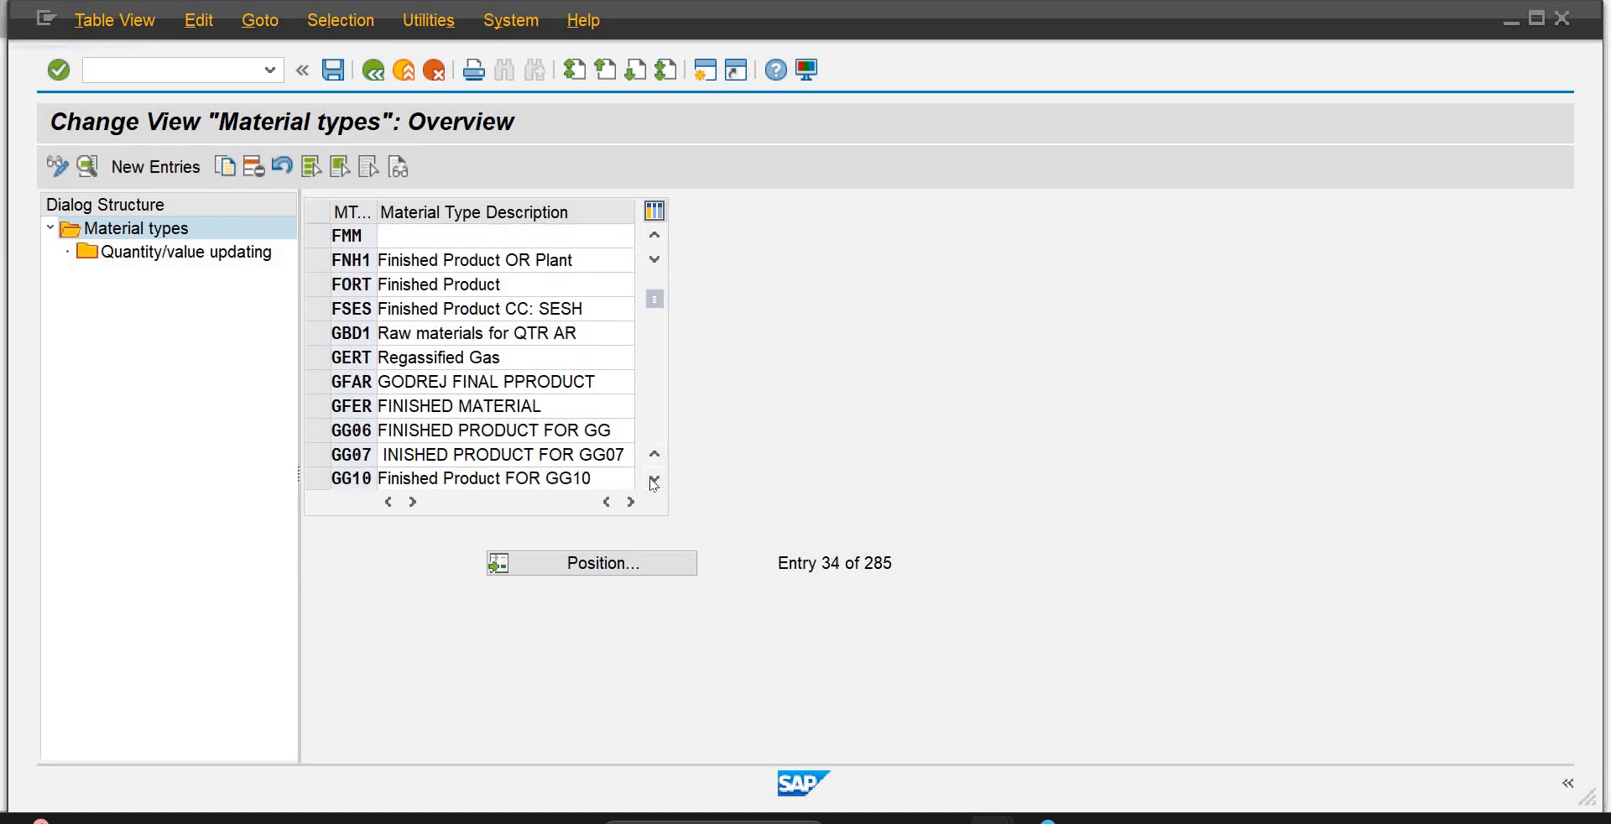
{"action": "left_click", "coordinate": [654, 480]}
{"action": "left_click", "coordinate": [653, 480]}
{"action": "left_click", "coordinate": [654, 480]}
{"action": "left_click", "coordinate": [654, 480]}
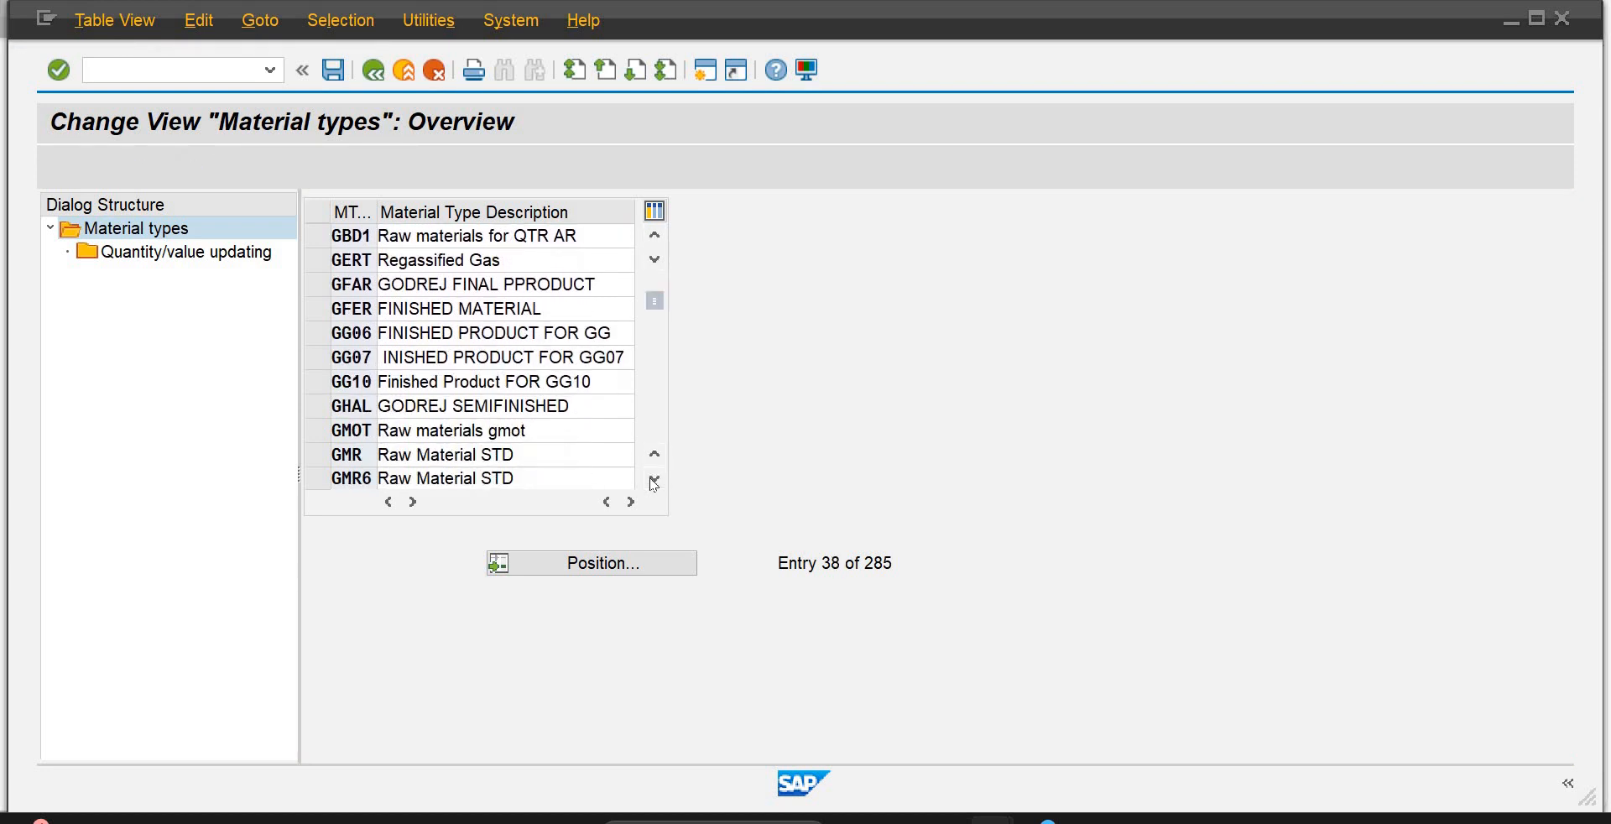
{"action": "left_click", "coordinate": [654, 480]}
{"action": "left_click", "coordinate": [654, 480]}
{"action": "mouse_move", "coordinate": [654, 303]}
{"action": "left_mouse_down"}
{"action": "mouse_move", "coordinate": [669, 404]}
{"action": "mouse_move", "coordinate": [682, 325]}
{"action": "mouse_move", "coordinate": [633, 342]}
{"action": "mouse_move", "coordinate": [654, 266]}
{"action": "mouse_move", "coordinate": [654, 281]}
{"action": "left_mouse_up"}
Step: Locate material type fert again and change its description to "Finished Goods-Sapience"
{"action": "left_click", "coordinate": [547, 571]}
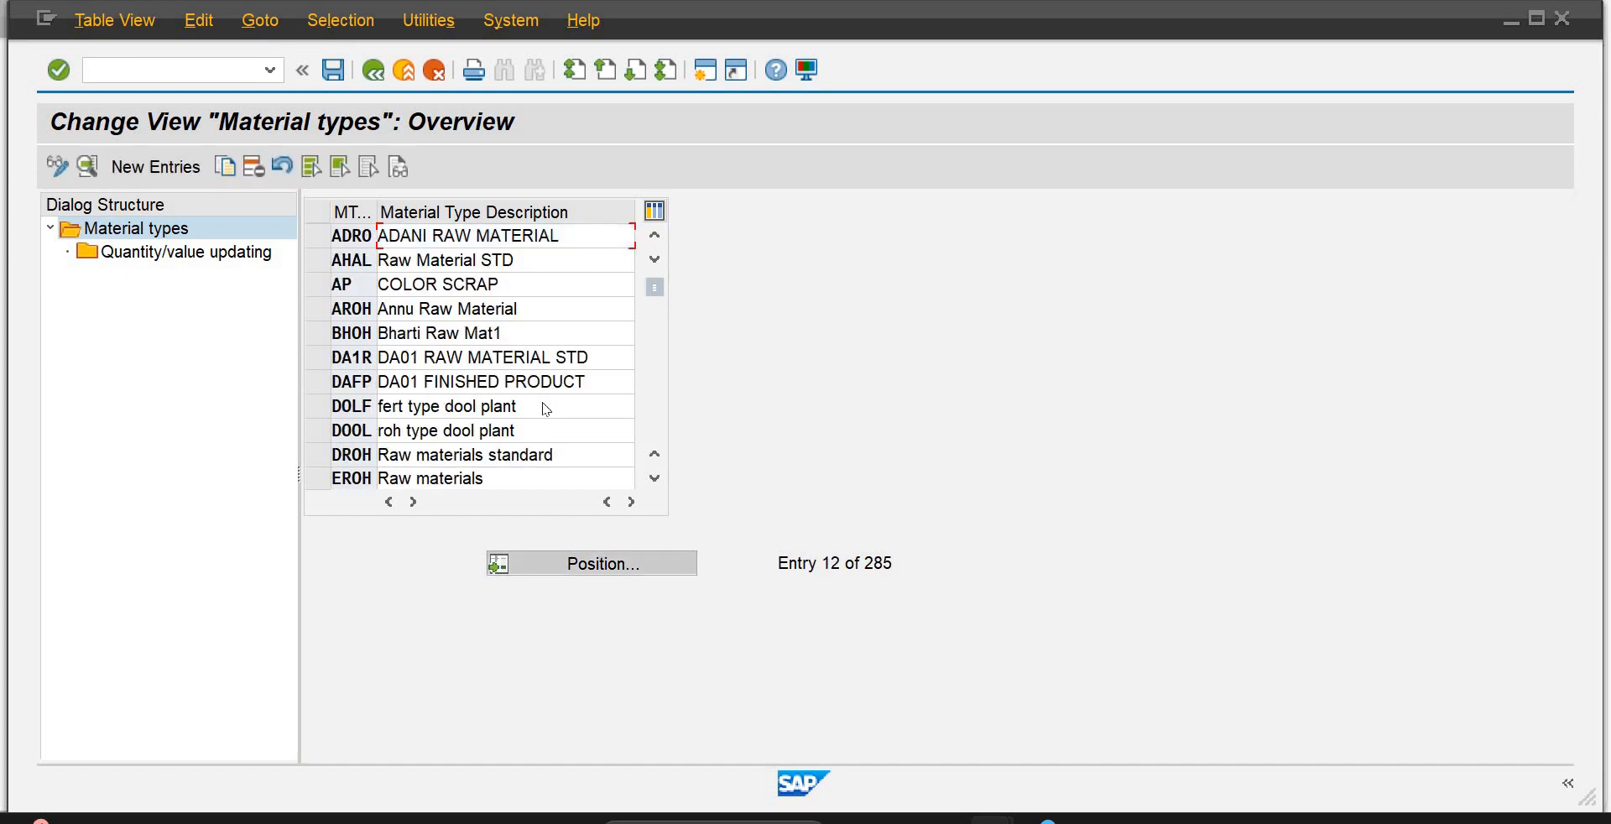
{"action": "type", "text": "fert"}
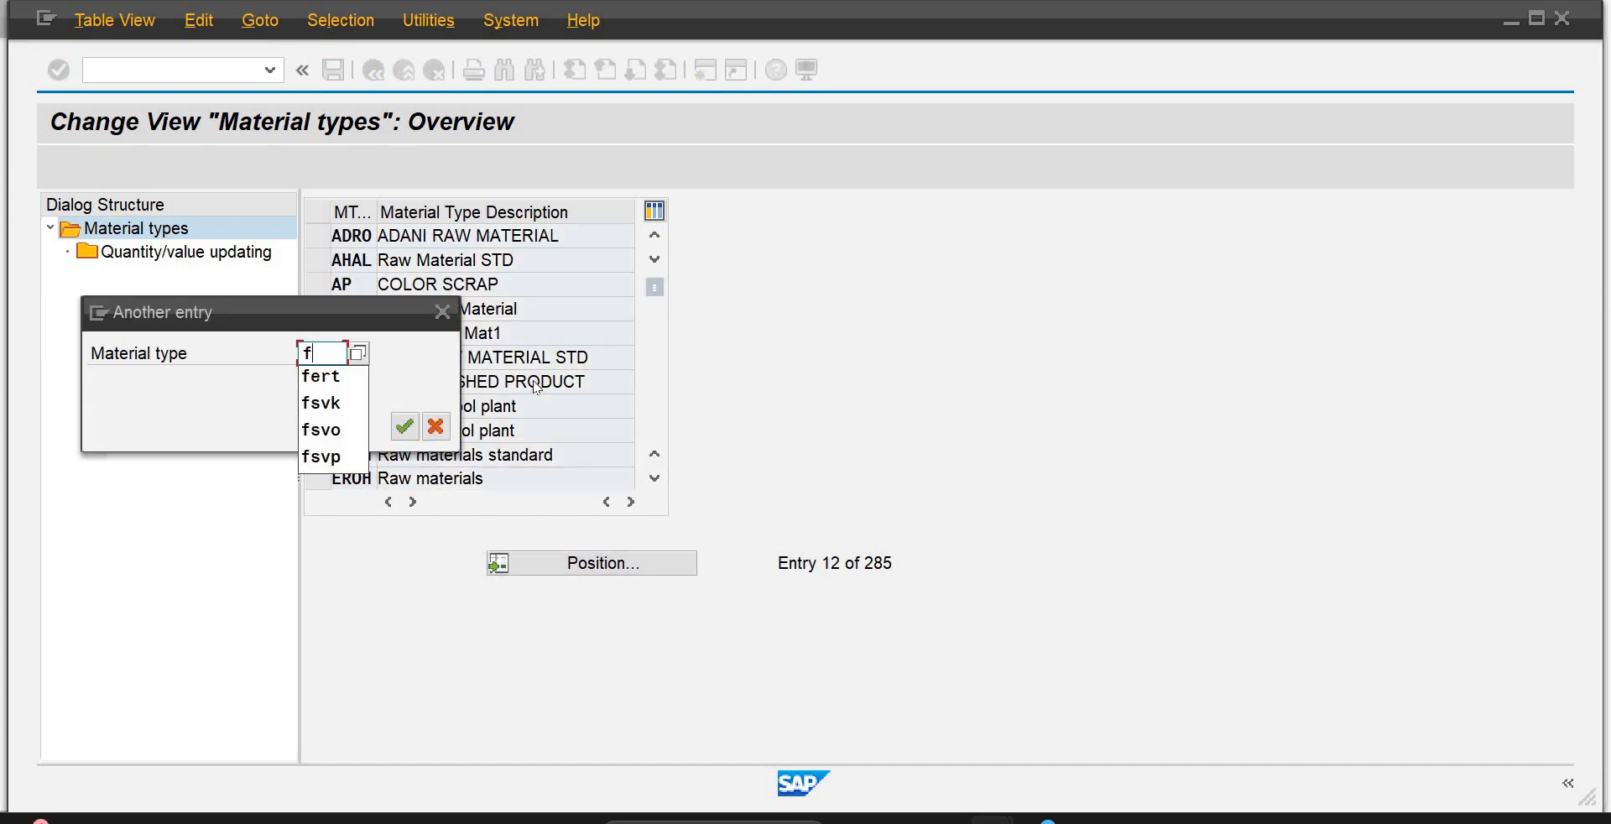
{"action": "key", "text": "Return"}
{"action": "key", "text": "Return"}
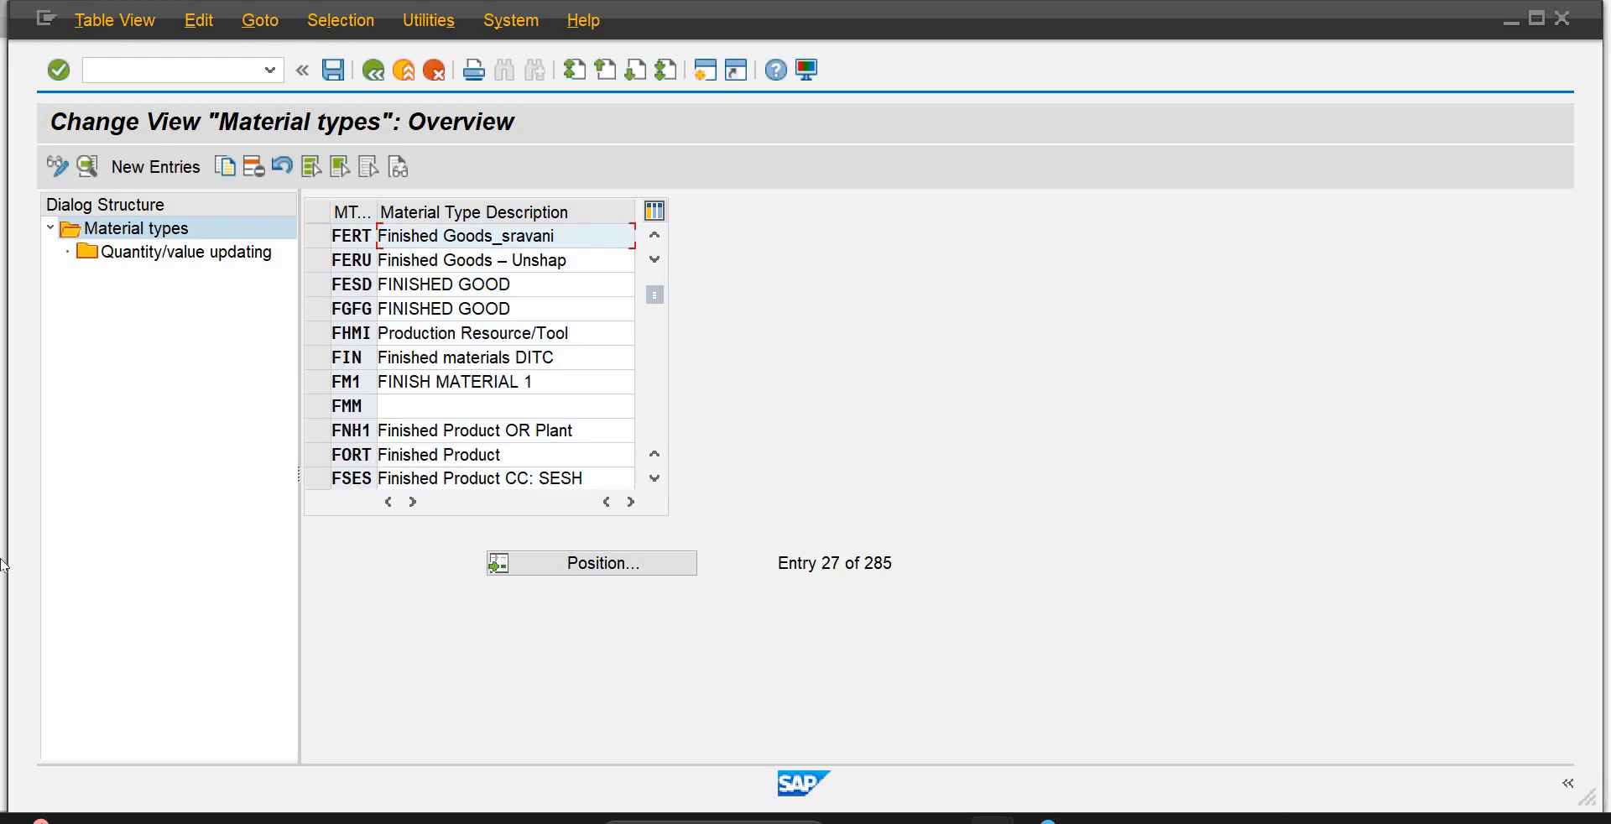
{"action": "left_click", "coordinate": [656, 241]}
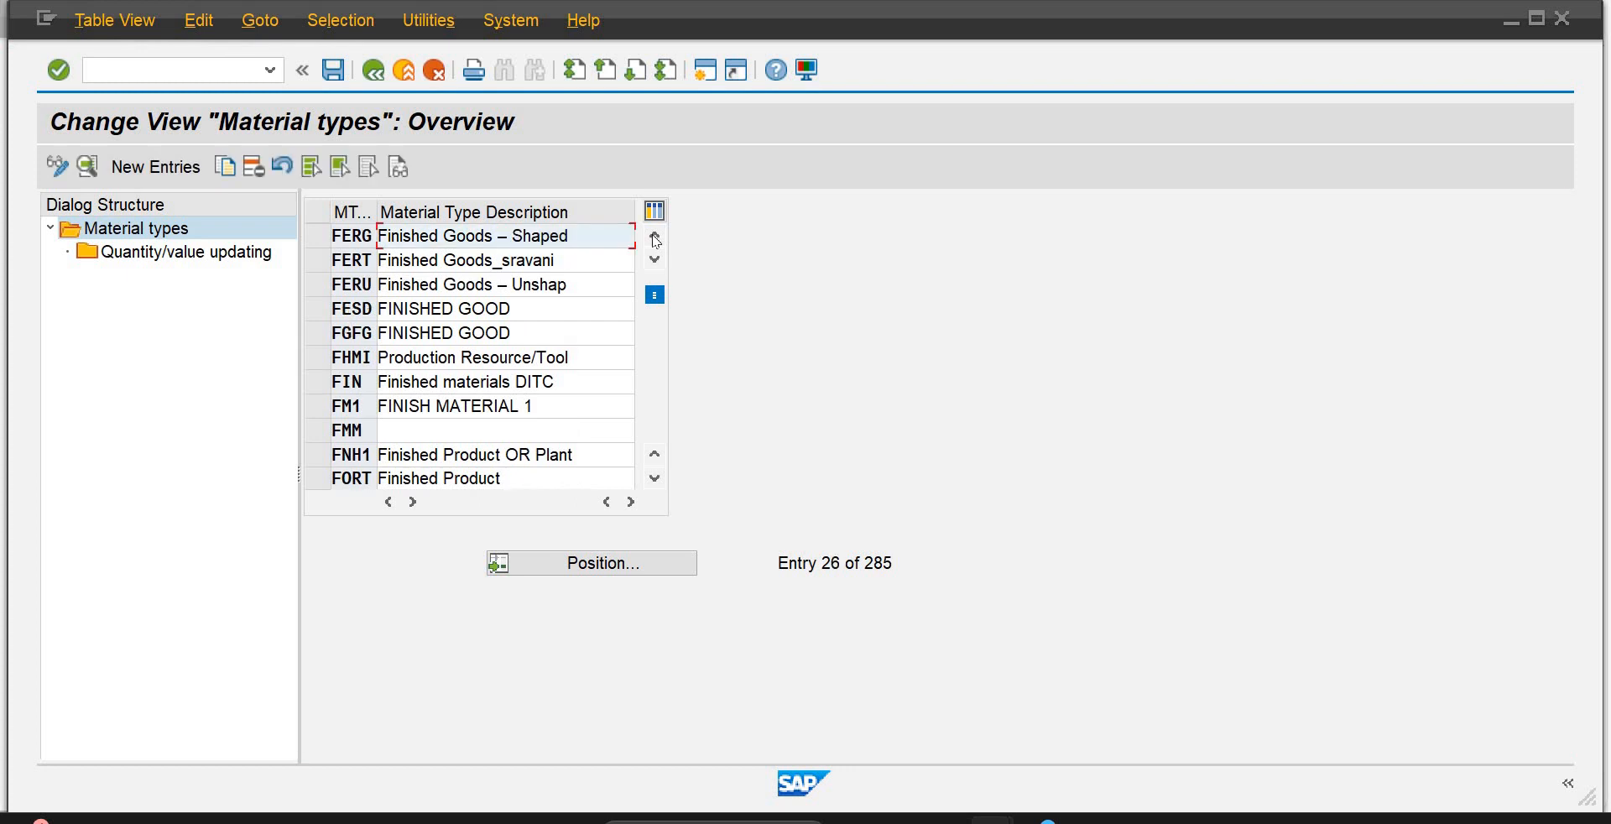
{"action": "left_click", "coordinate": [582, 260]}
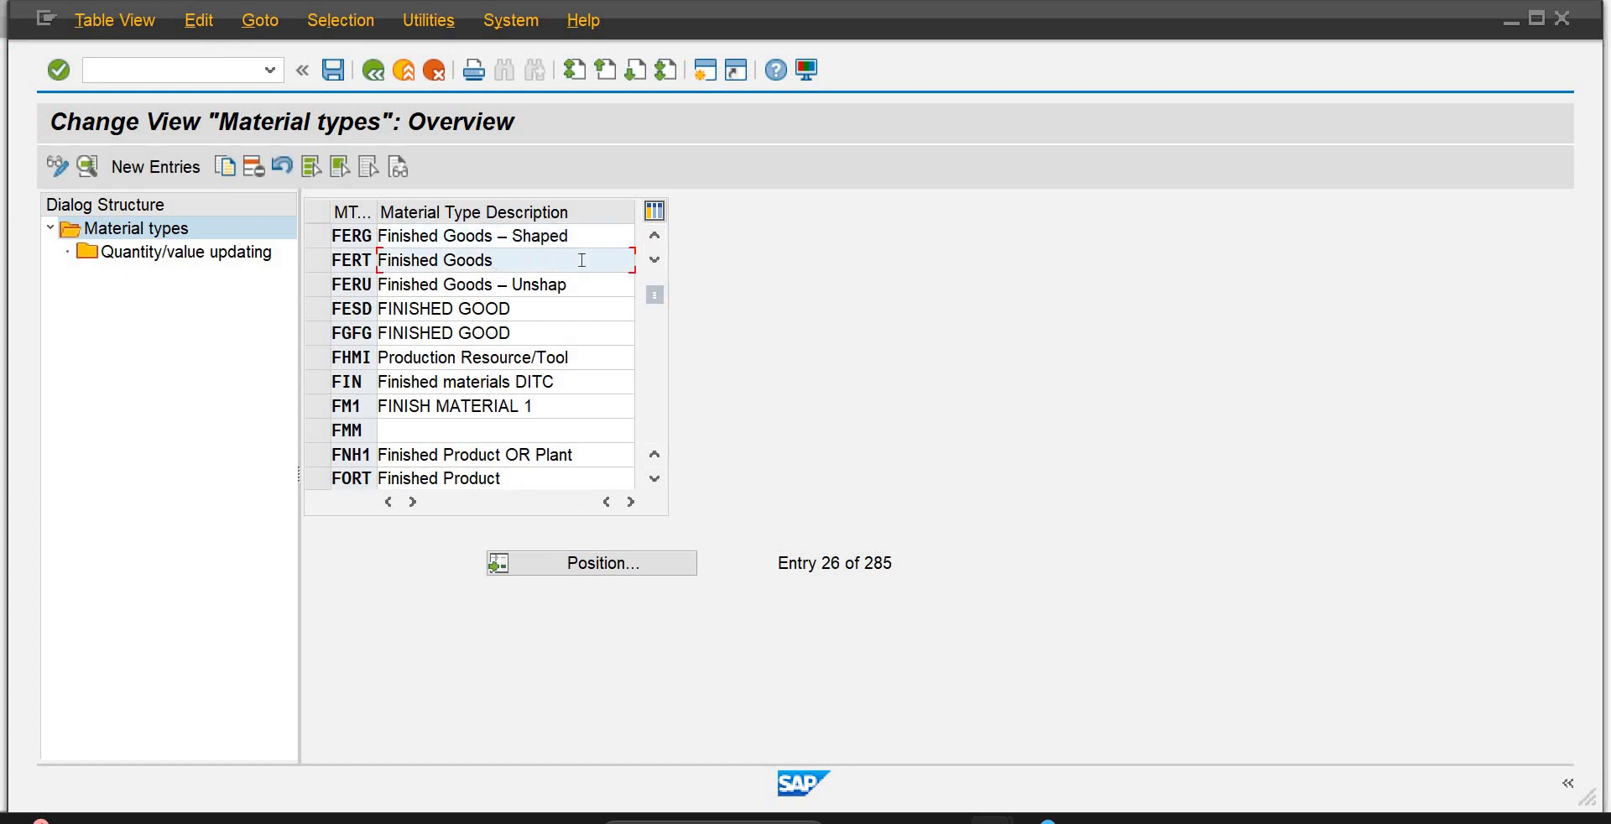
{"action": "type", "text": "-Sapience"}
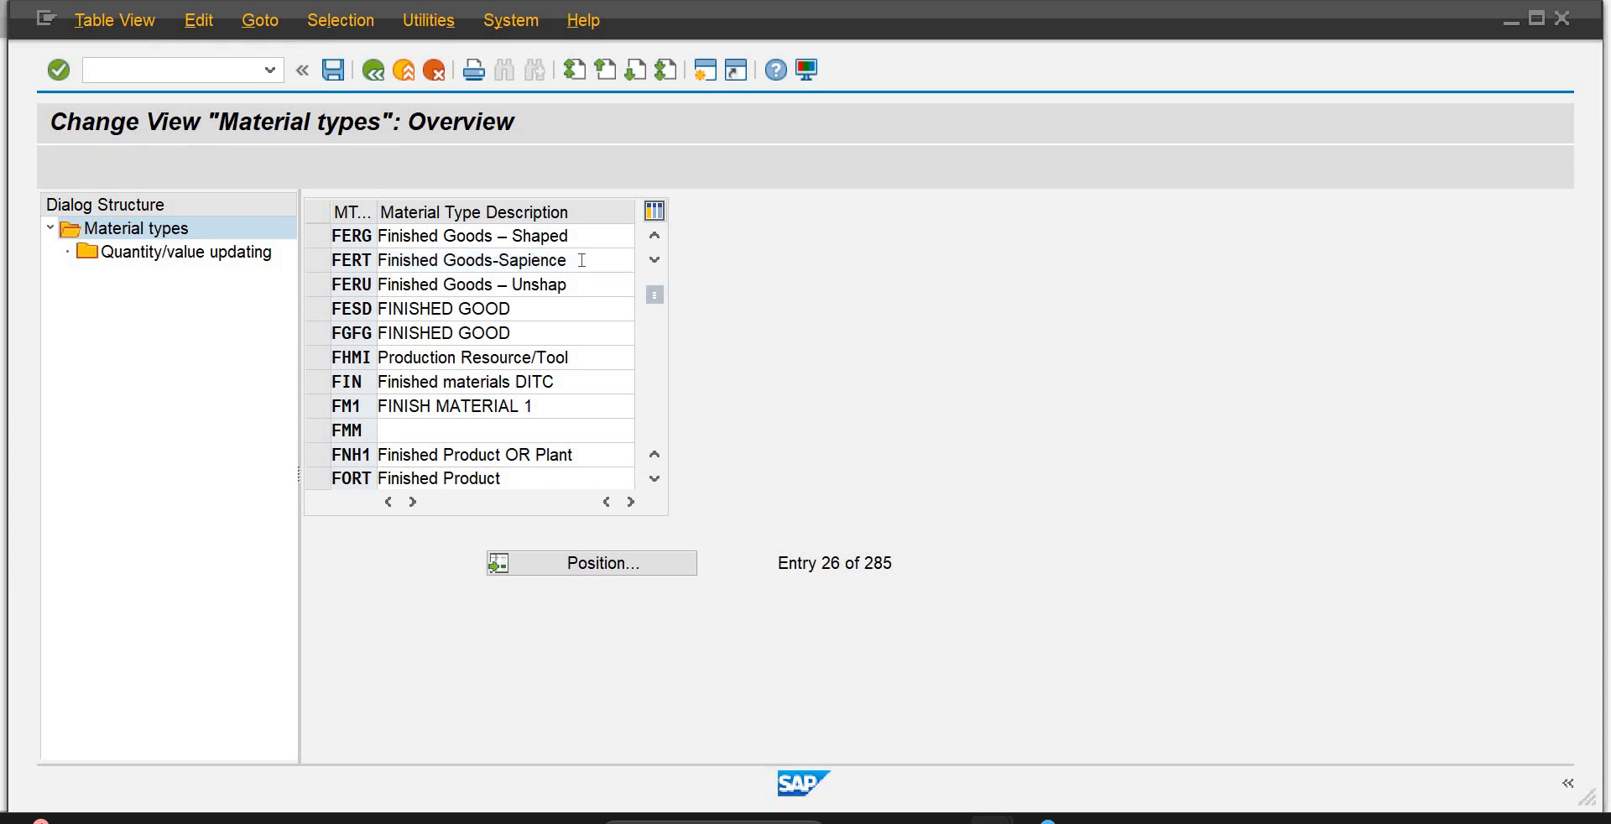
Step: Open the details of material type FERT, disable External no. assignment w/o check, and save
{"action": "double_click", "coordinate": [477, 266]}
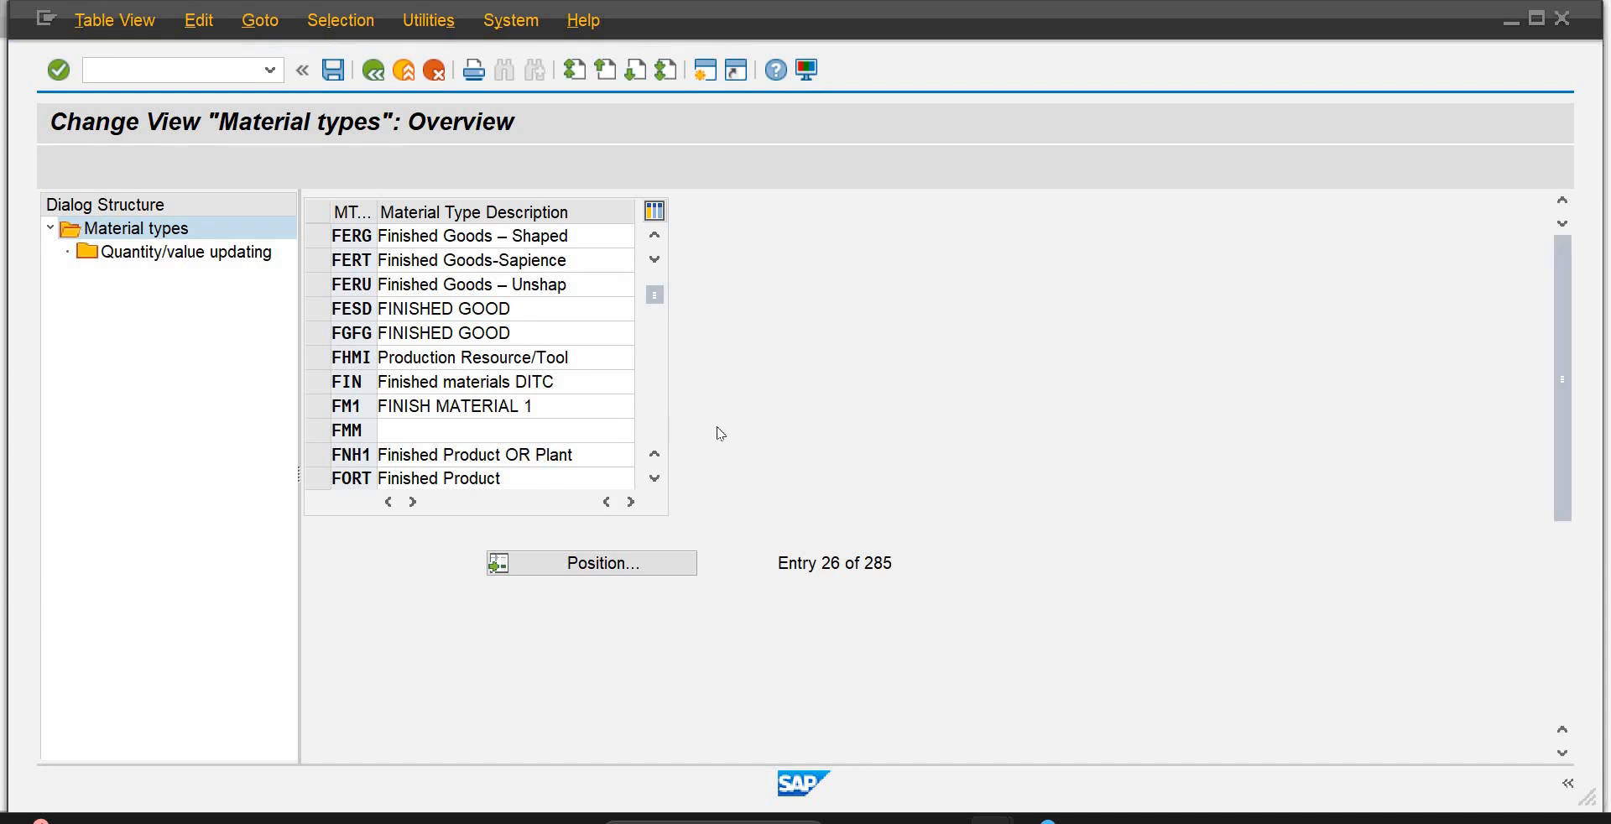
{"action": "left_click", "coordinate": [677, 336]}
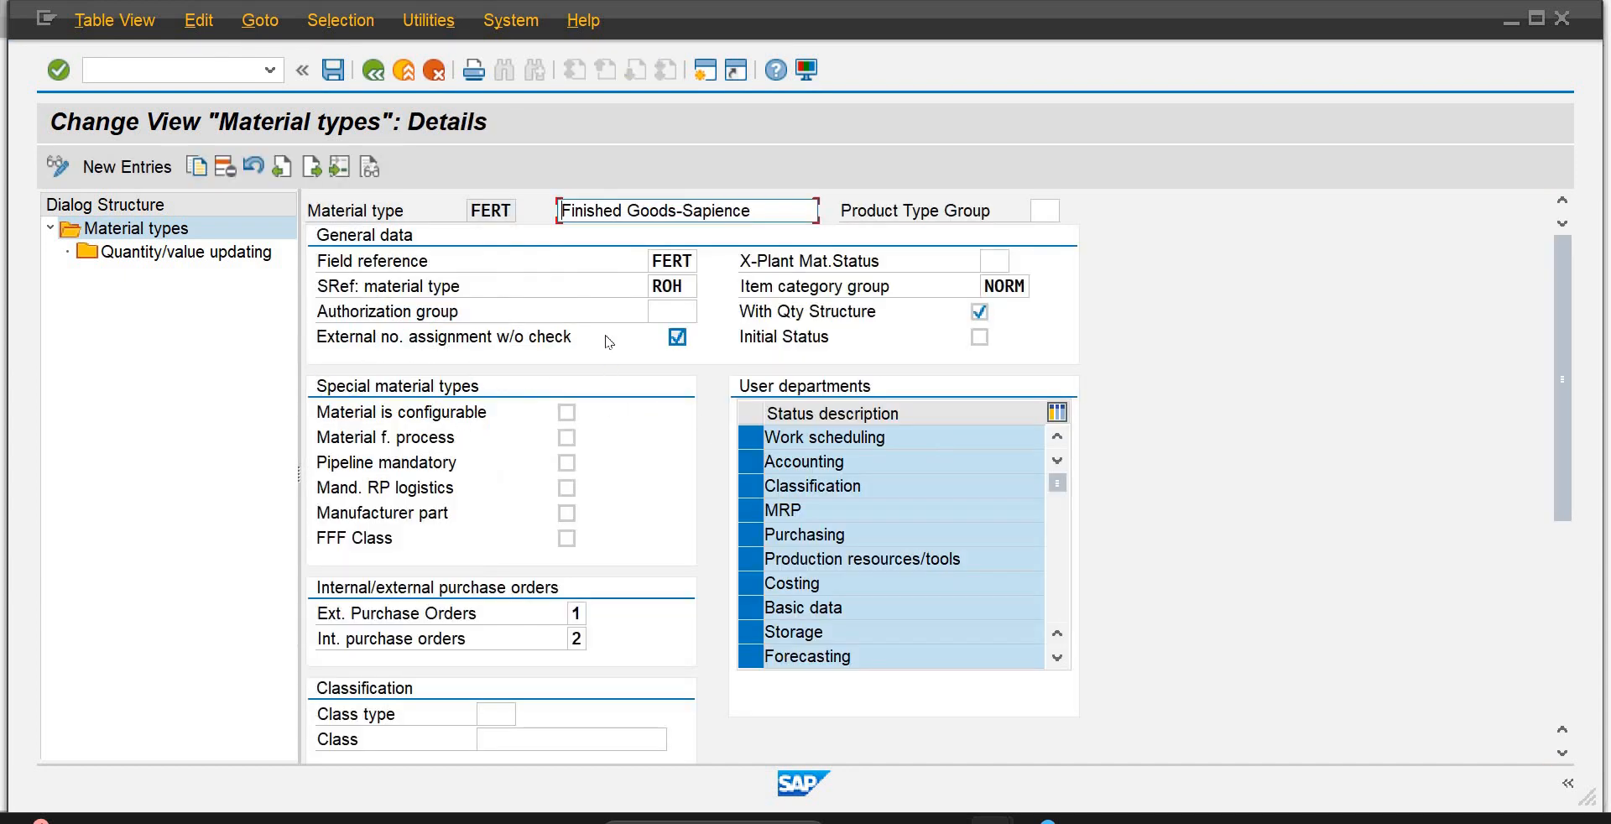
{"action": "left_click", "coordinate": [677, 337]}
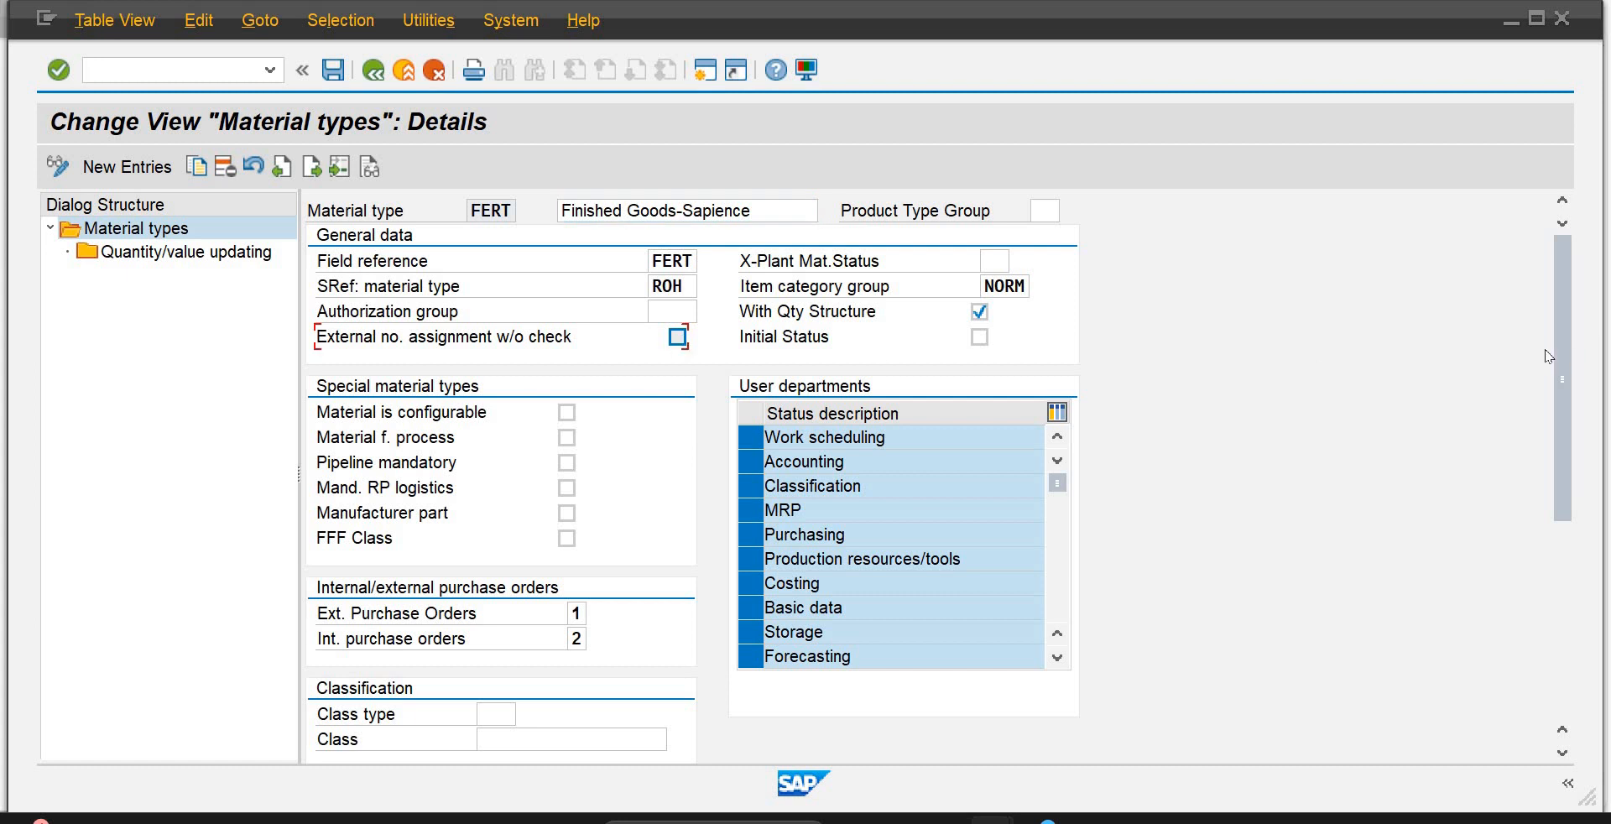
{"action": "left_click_drag", "start_coordinate": [1568, 351], "coordinate": [1543, 558]}
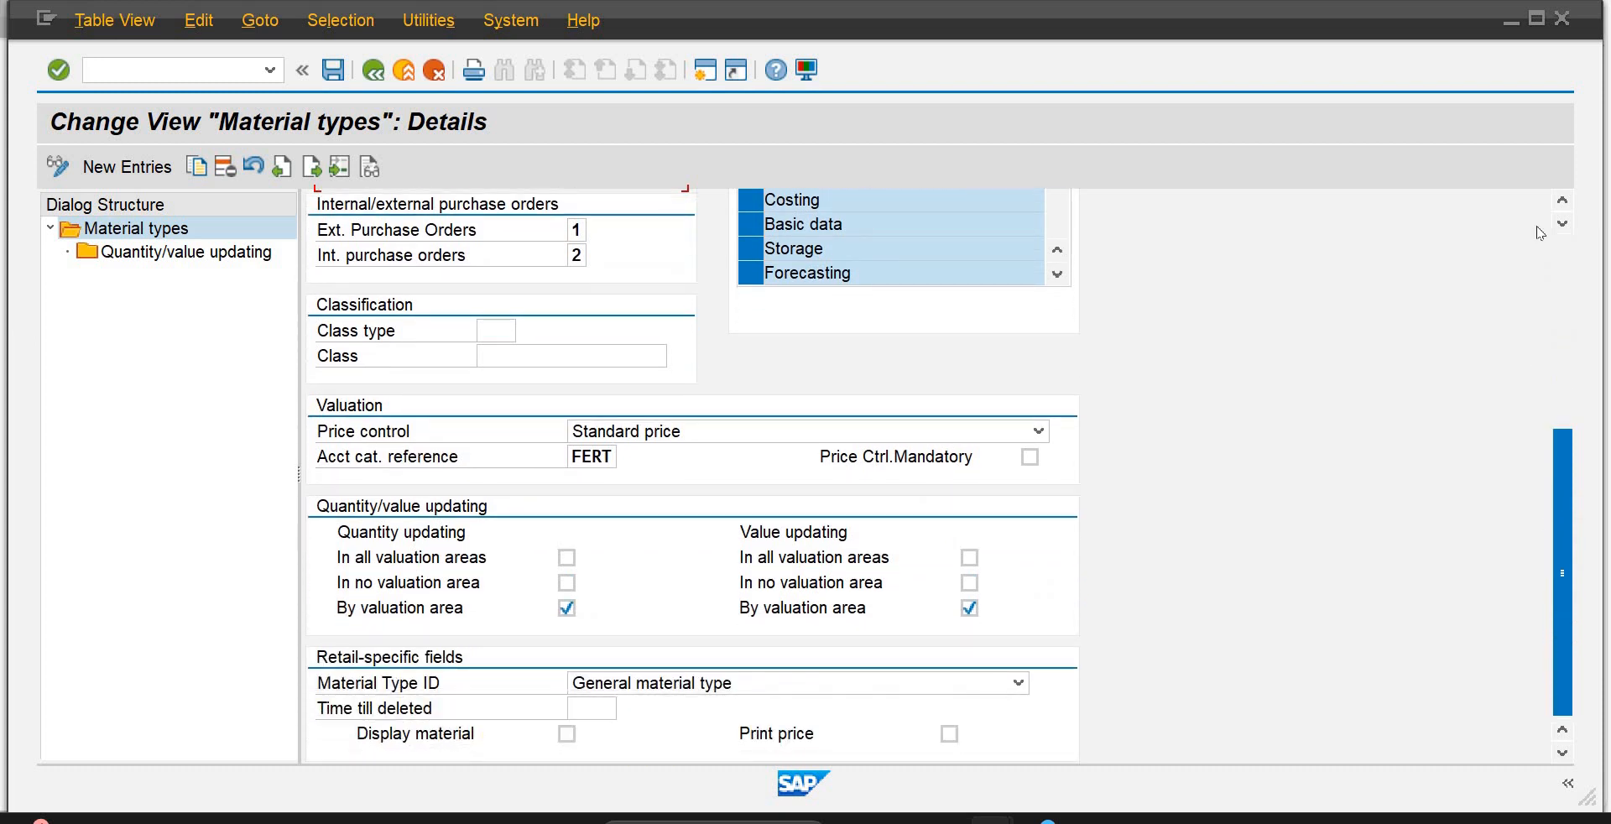
{"action": "scroll", "coordinate": [1540, 240], "scroll_direction": "up", "scroll_amount": 5}
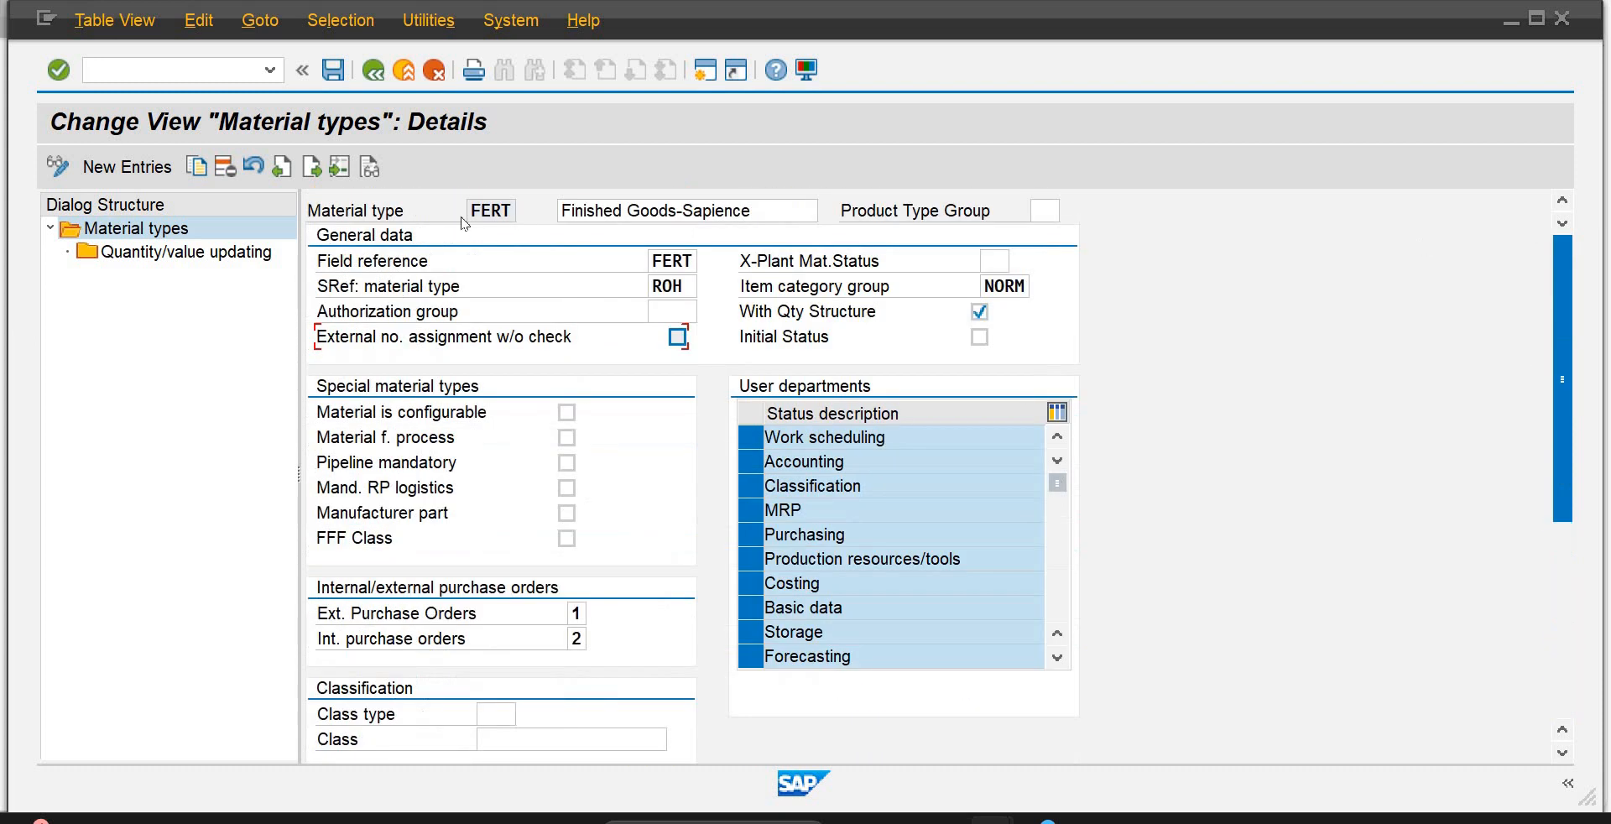
{"action": "left_click", "coordinate": [337, 72]}
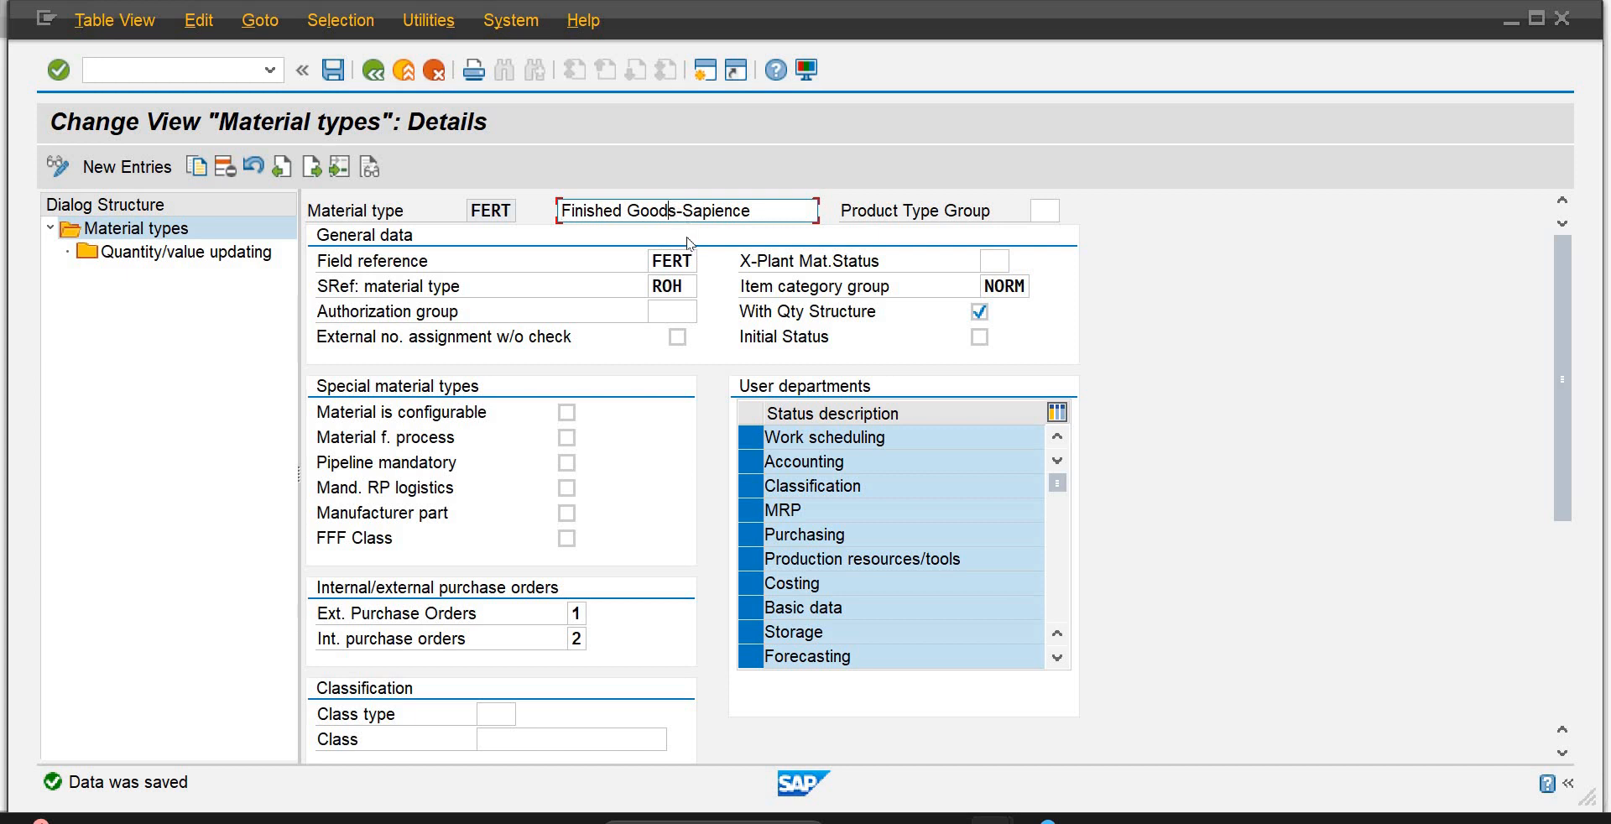
Step: Change the description of material type FERT to "Finished Product-Sapience" and save
{"action": "key", "text": "BackSpace"}
{"action": "key", "text": "BackSpace"}
{"action": "key", "text": "BackSpace"}
{"action": "key", "text": "BackSpace"}
{"action": "key", "text": "BackSpace"}
{"action": "type", "text": "Product"}
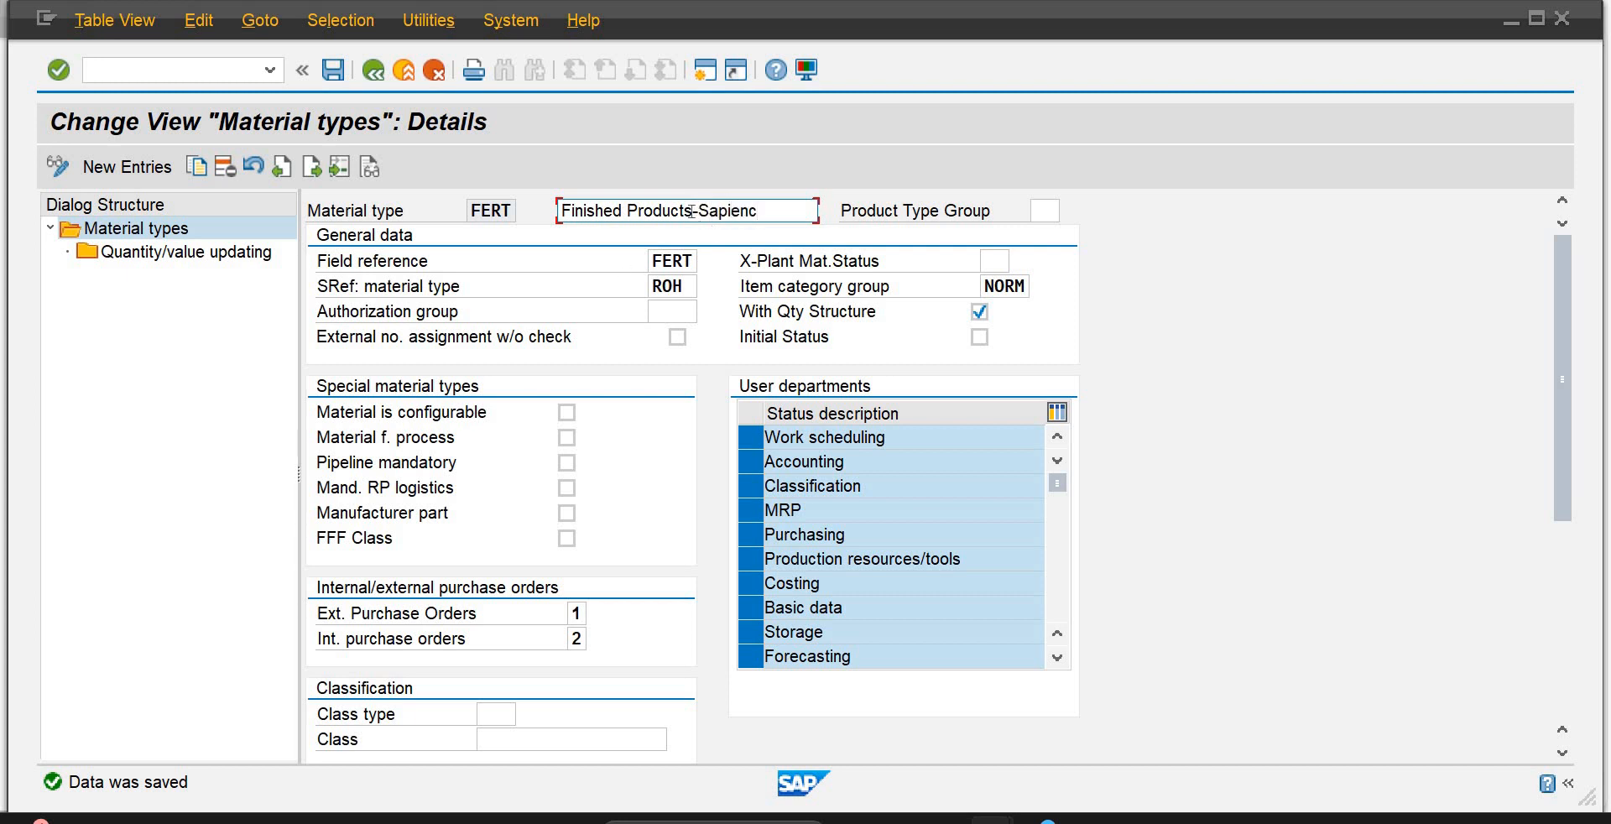
{"action": "key", "text": "BackSpace"}
{"action": "type", "text": "-Sapience"}
{"action": "left_click", "coordinate": [329, 69]}
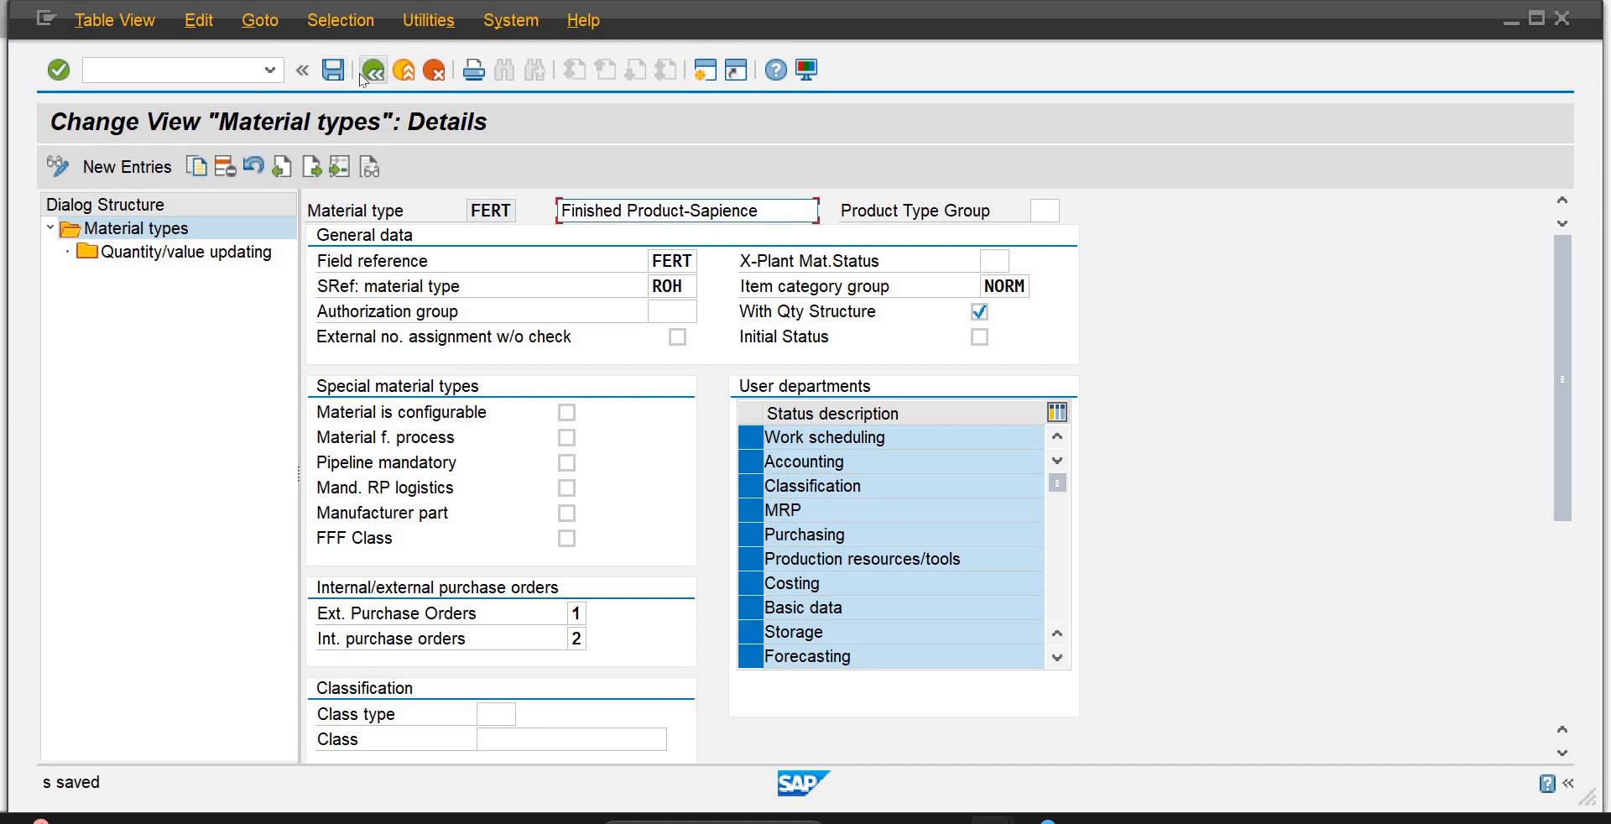
Step: Return to the material types overview and display Quantity/value updating for material type FERT
{"action": "key", "text": "F3"}
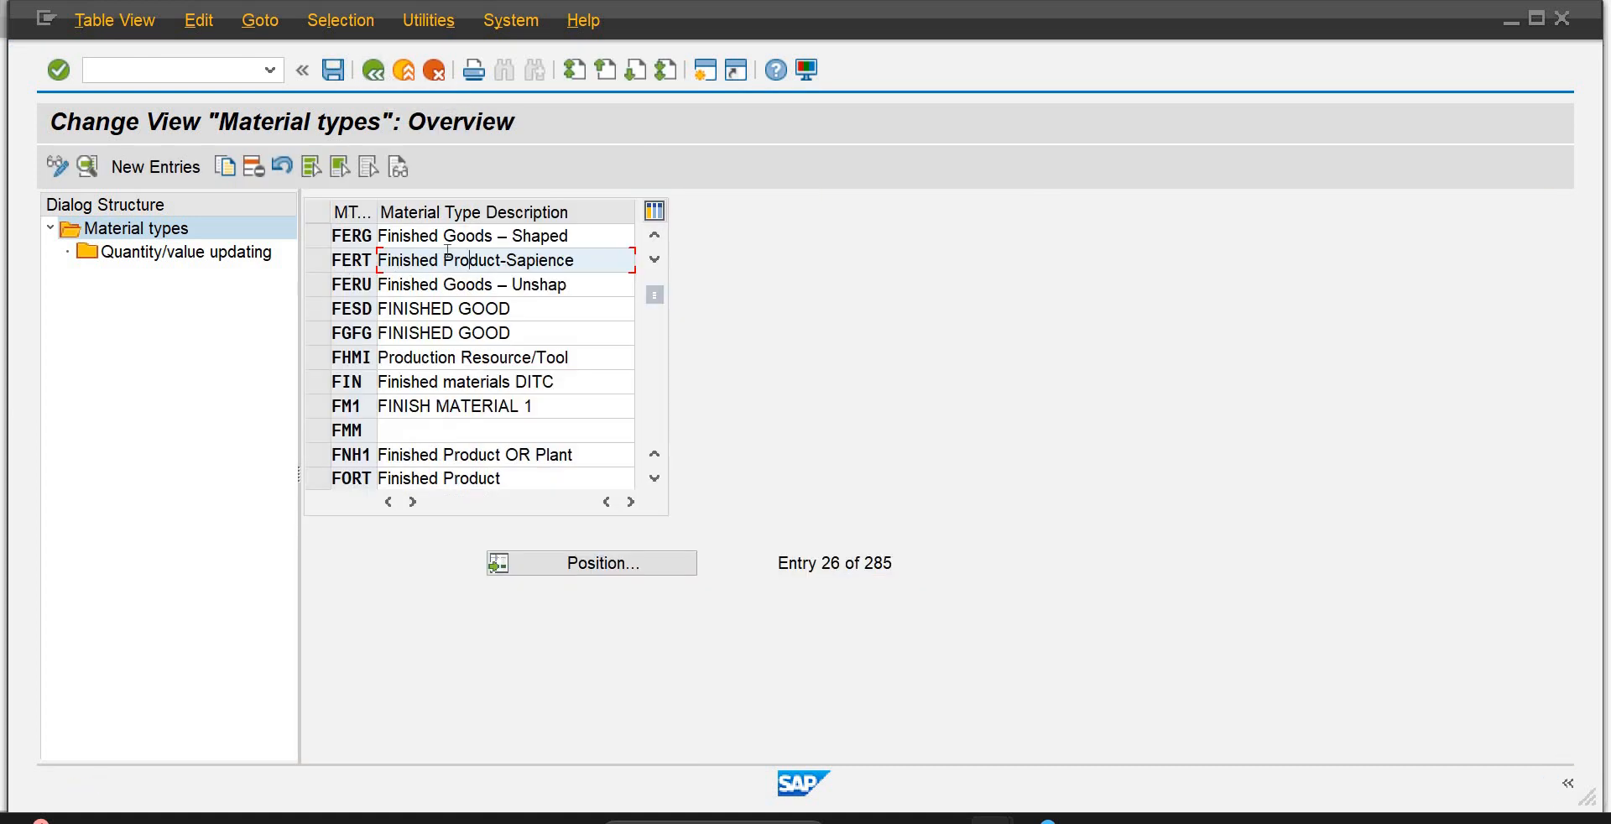
{"action": "left_click", "coordinate": [208, 257]}
{"action": "double_click", "coordinate": [208, 257]}
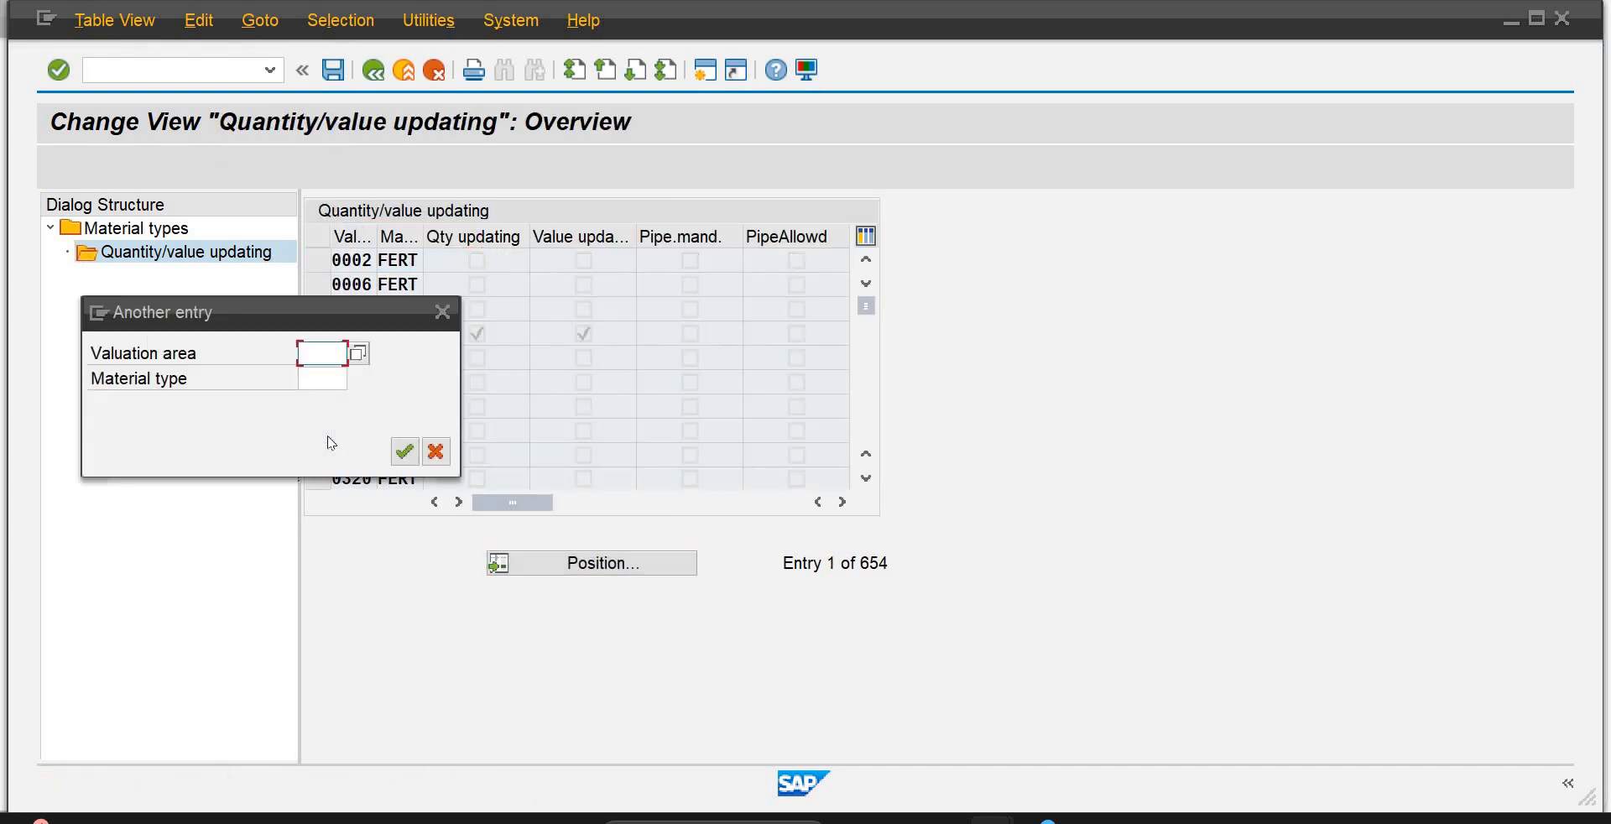
Step: Enable quantity and value updating for material type FERT in valuation area PLP1, and save
{"action": "type", "text": "p1p1"}
{"action": "key", "text": "Return"}
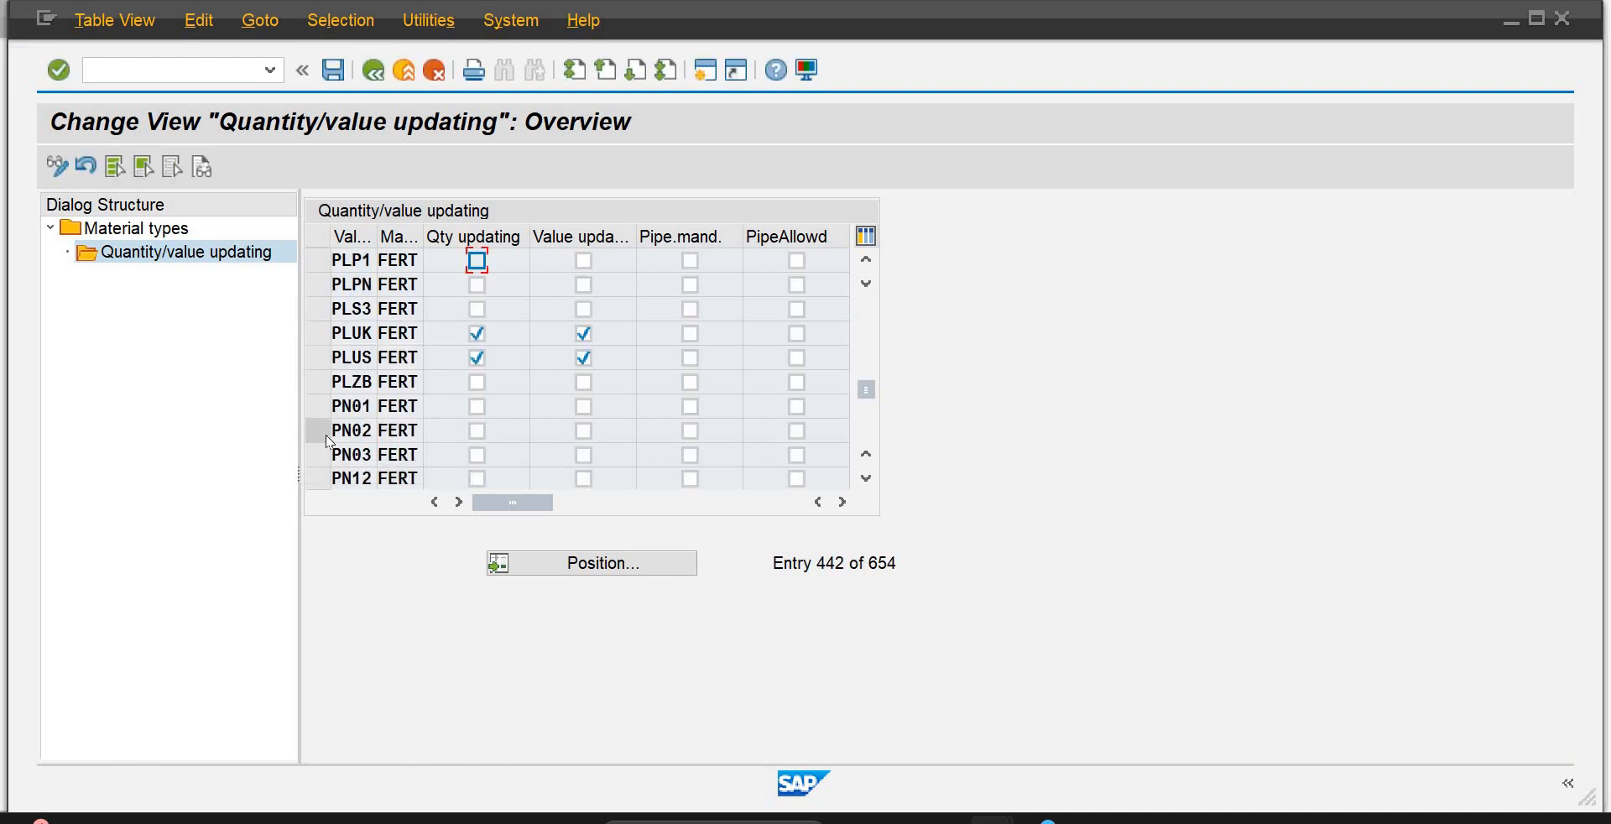
{"action": "left_click", "coordinate": [490, 265]}
{"action": "left_click", "coordinate": [583, 263]}
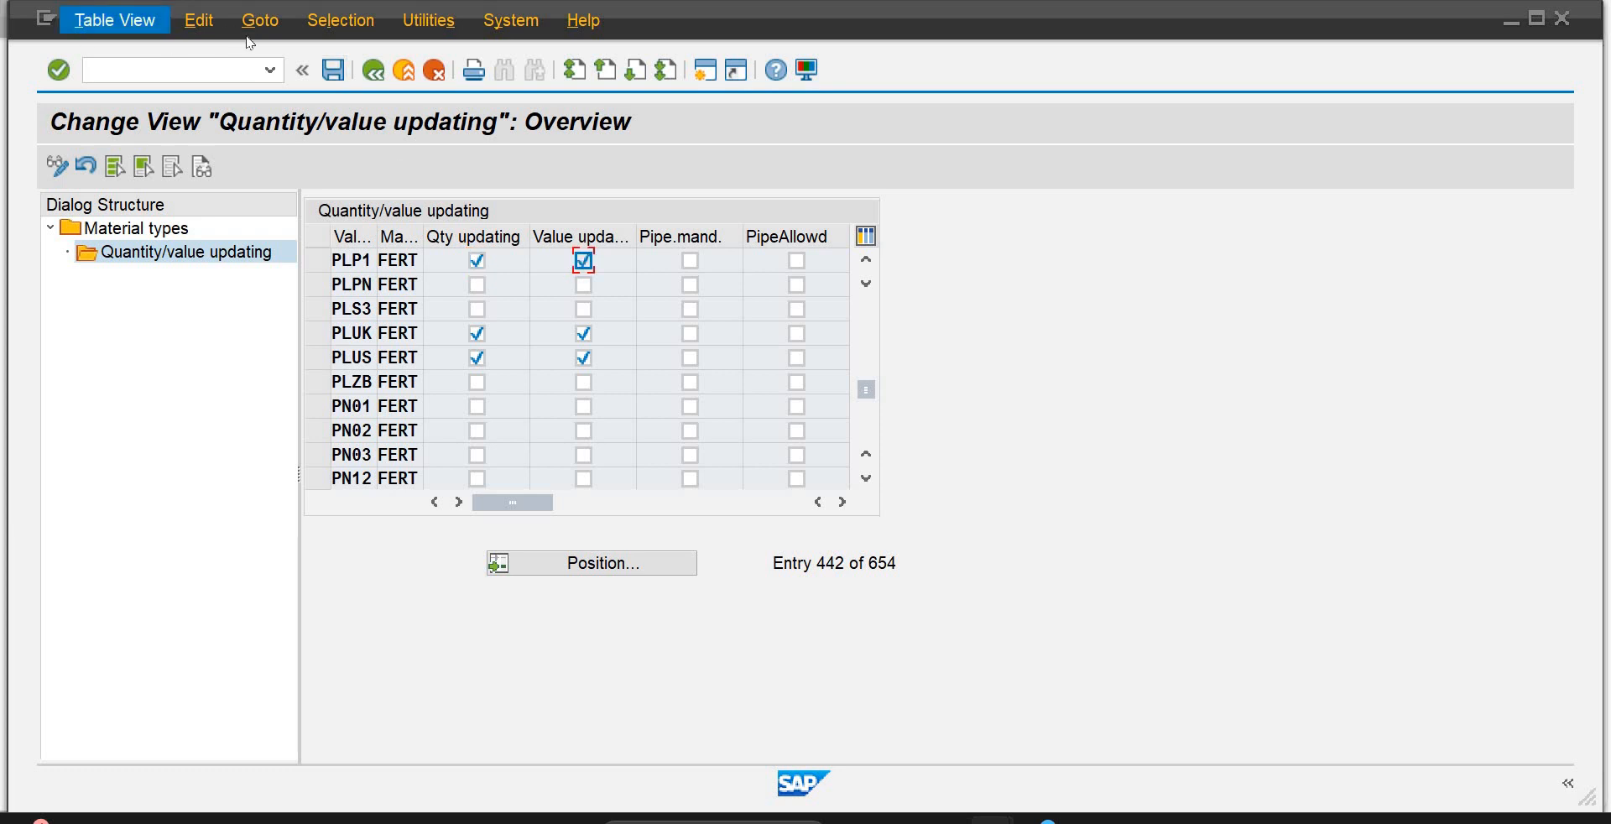
{"action": "left_click", "coordinate": [336, 70]}
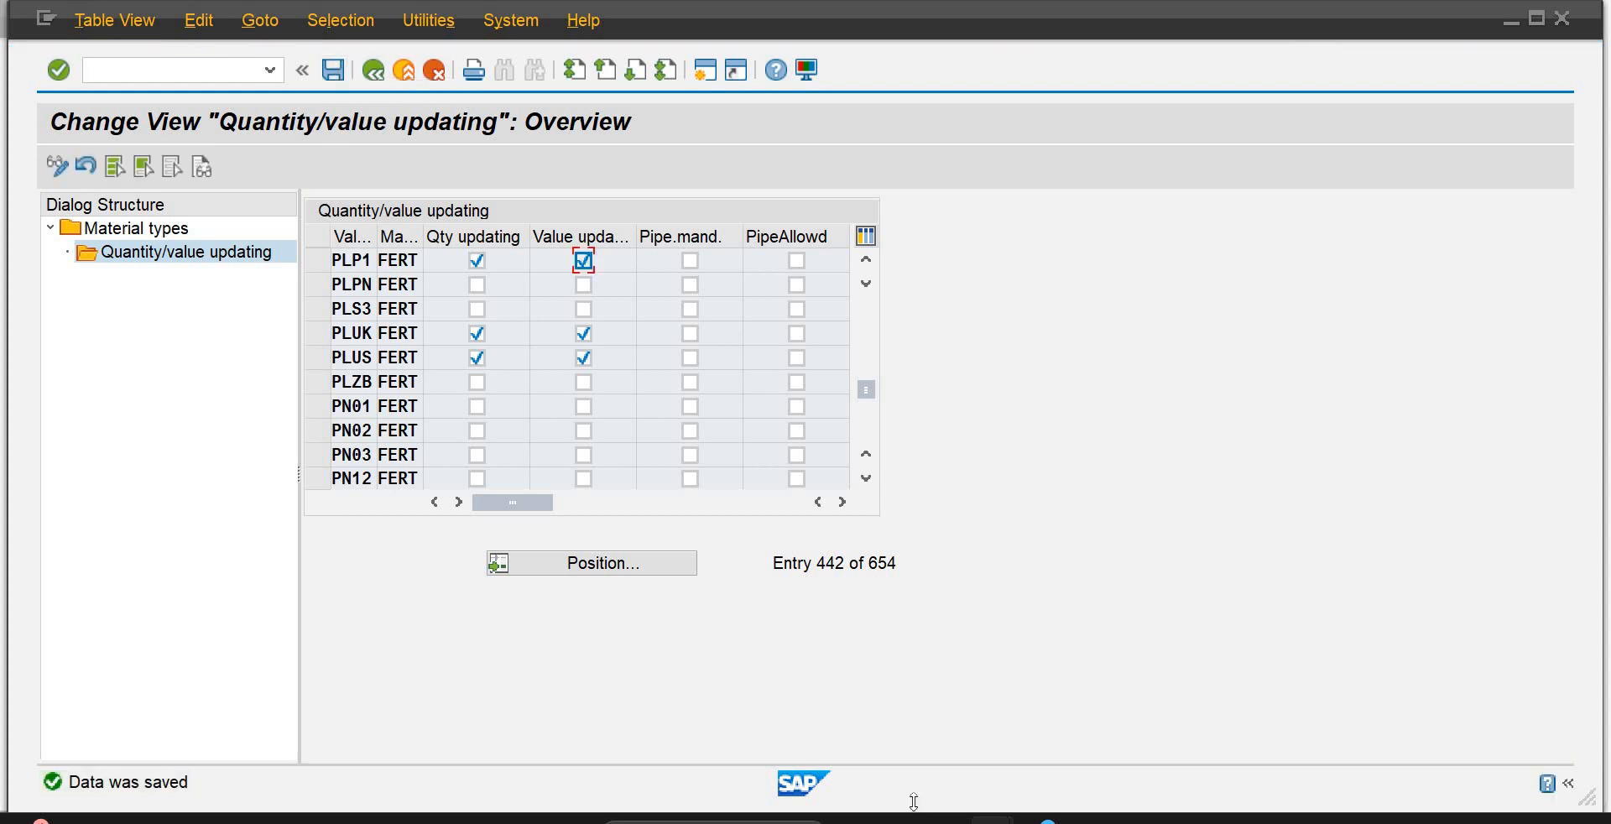
Step: Switch to the Create Material session, cancel its organizational levels, and restart material creation with MMF1 - Finished Product
{"action": "mouse_move", "coordinate": [990, 818]}
{"action": "left_click", "coordinate": [1212, 732]}
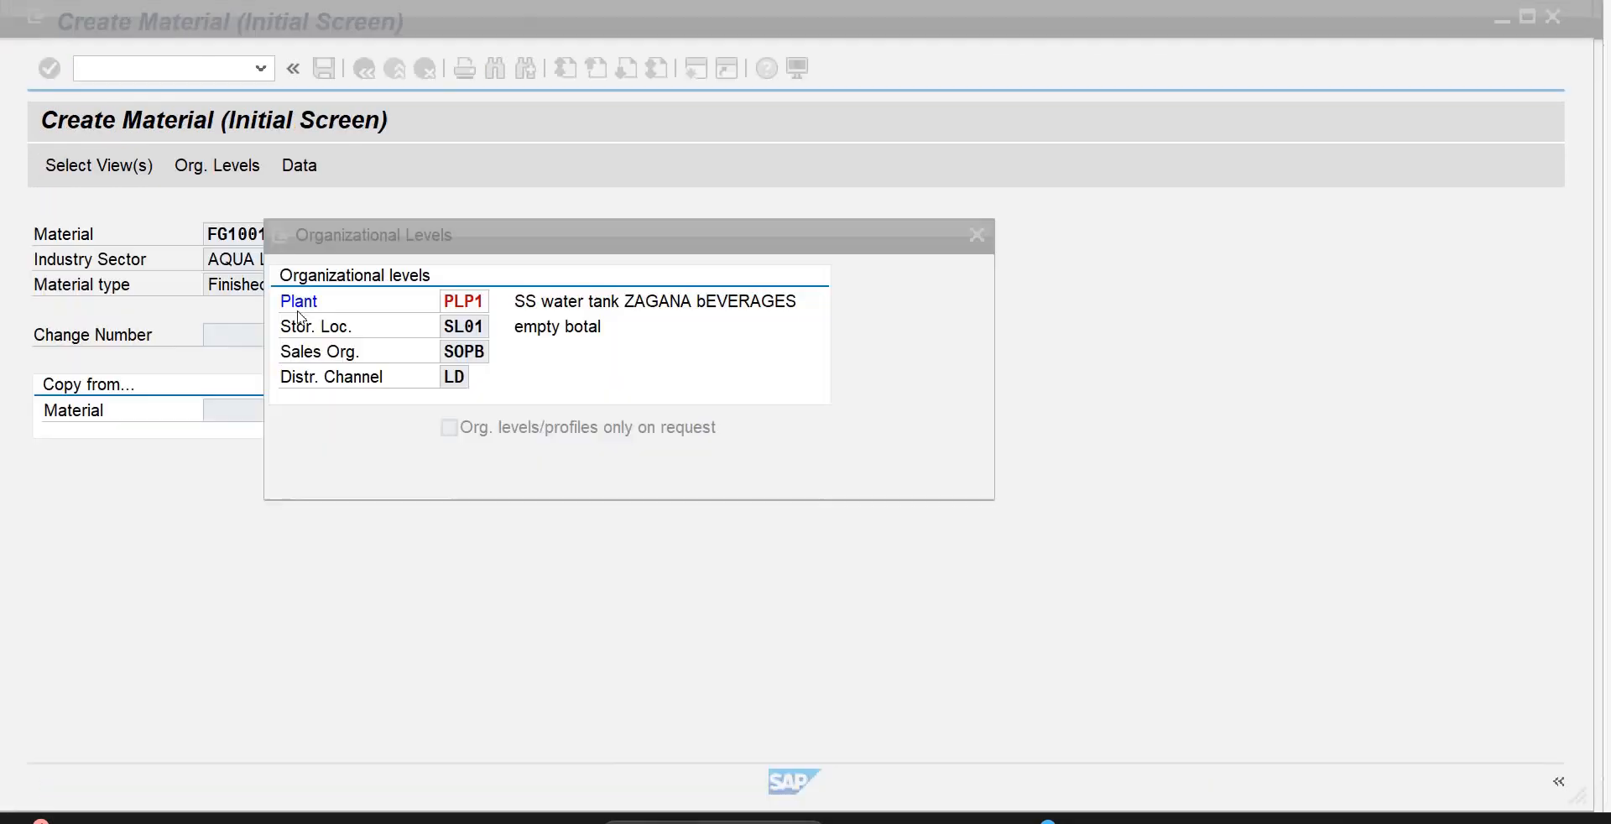
{"action": "left_click", "coordinate": [969, 479]}
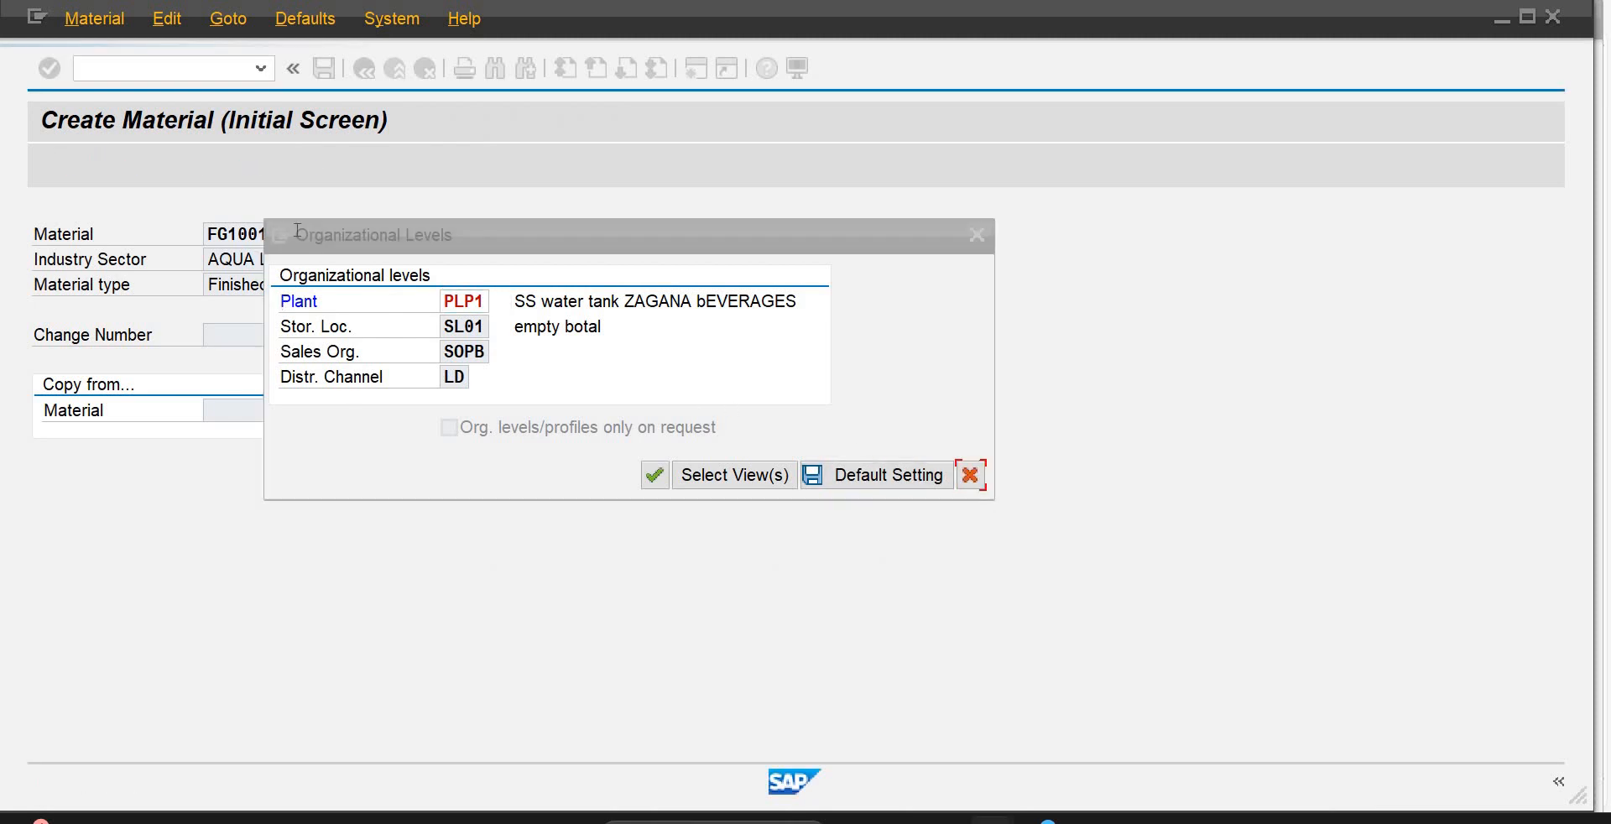
{"action": "left_click", "coordinate": [238, 65]}
{"action": "type", "text": "/n"}
{"action": "key", "text": "Return"}
{"action": "left_click", "coordinate": [219, 468]}
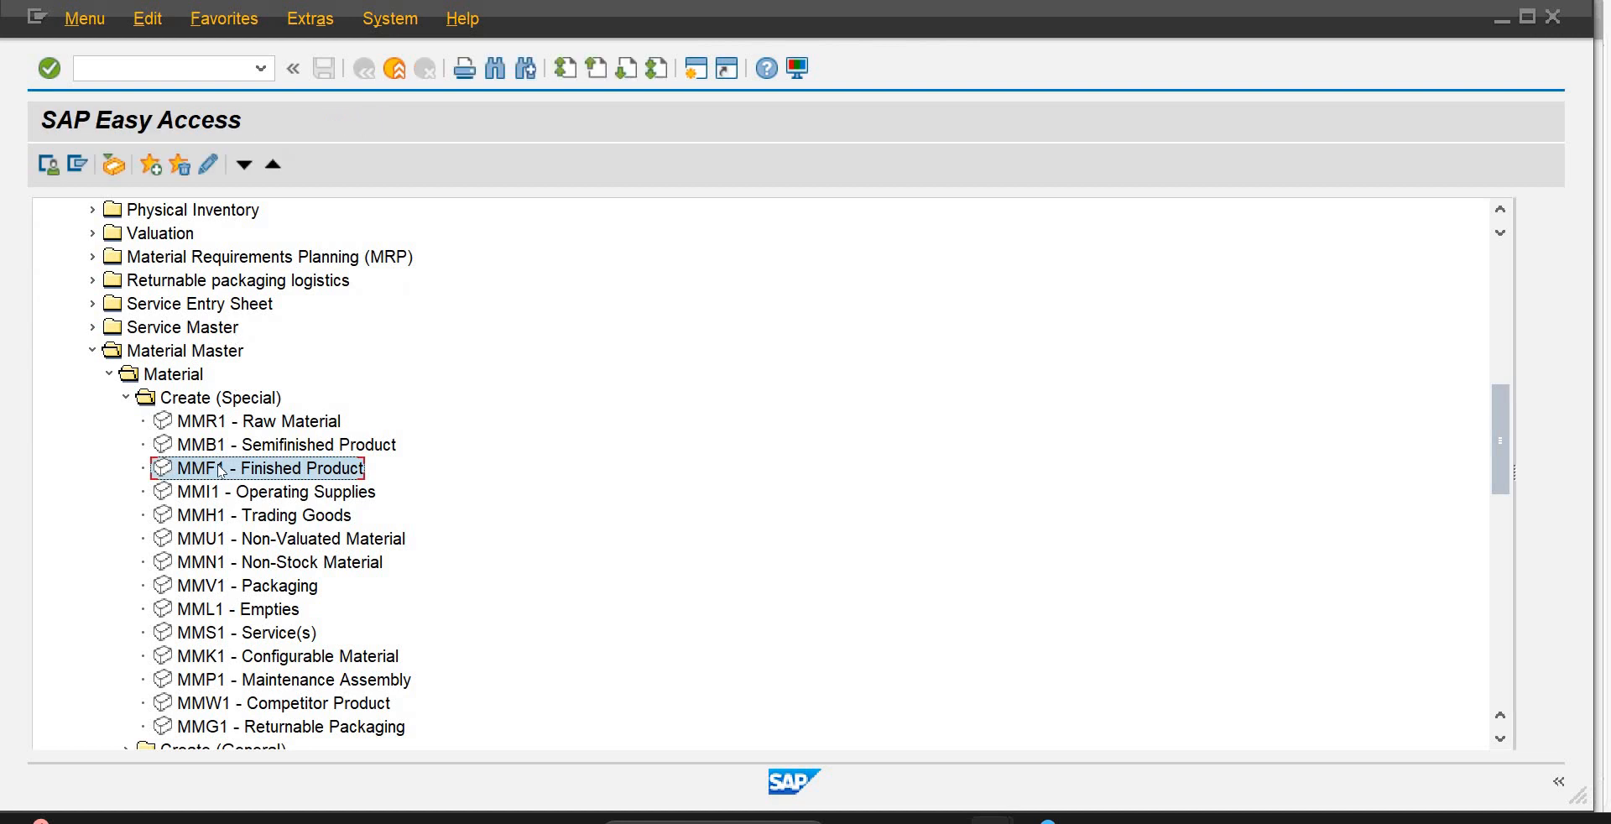
{"action": "double_click", "coordinate": [227, 469]}
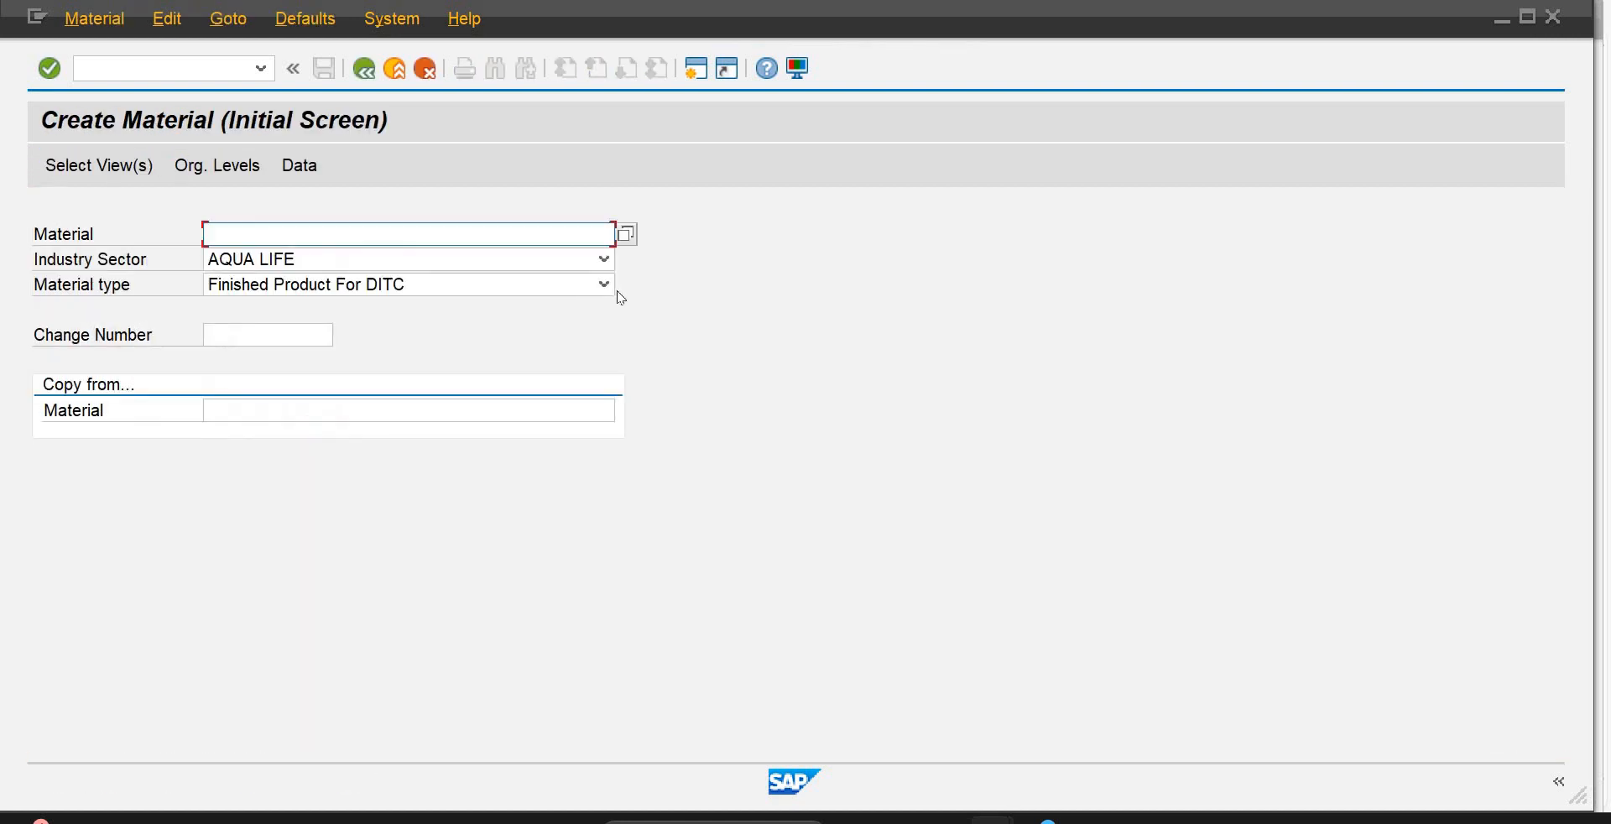
Step: Set the material type of the new material to "Finished Product-Sapience"
{"action": "left_click", "coordinate": [604, 286]}
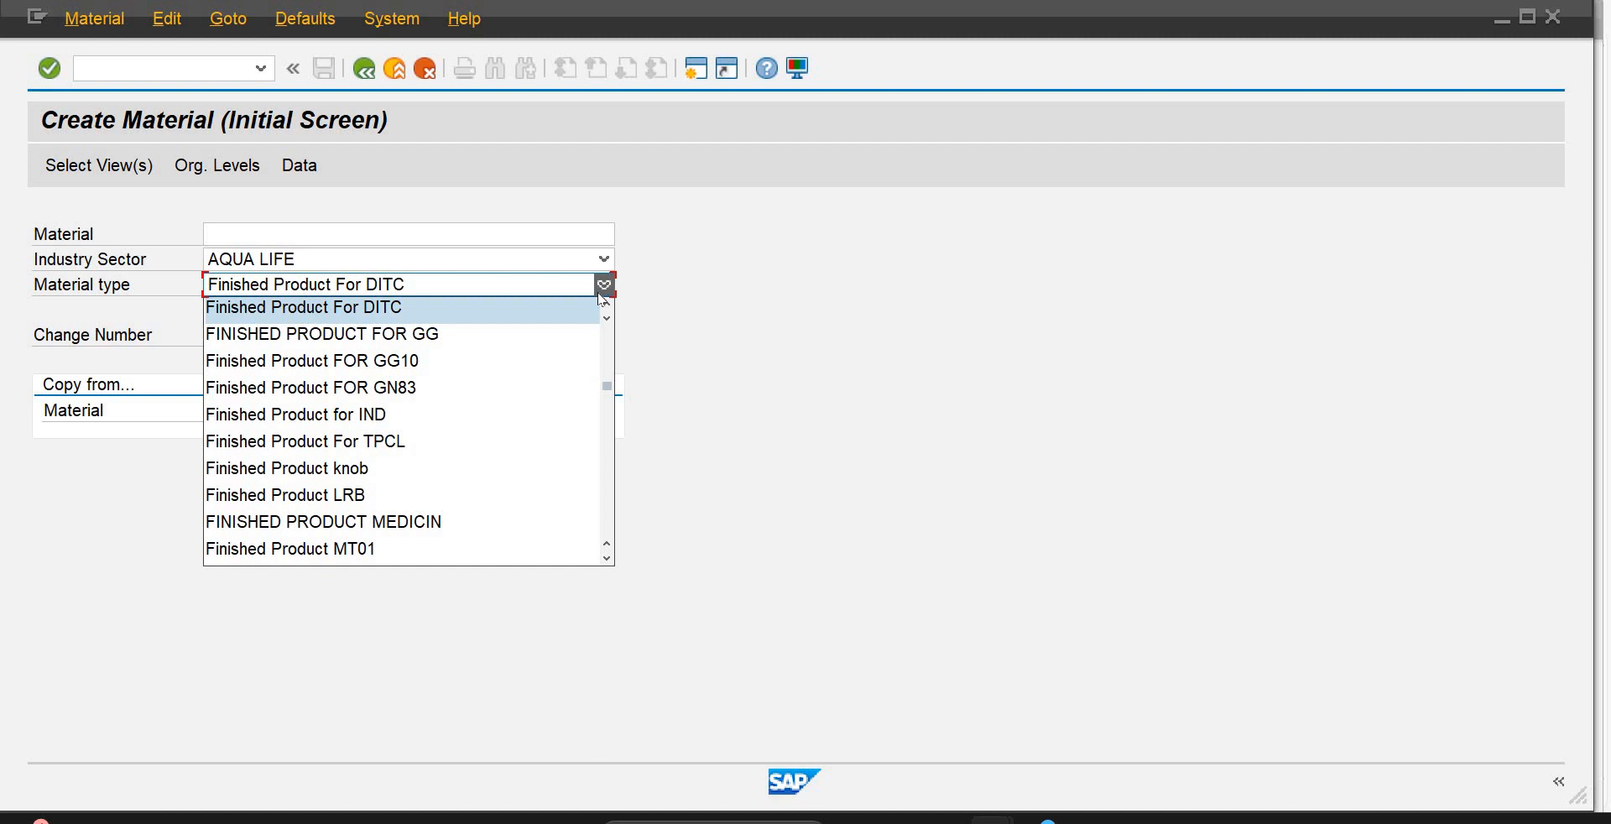
{"action": "key", "text": "Down"}
{"action": "key", "text": "Down"}
{"action": "key", "text": "Down"}
{"action": "key", "text": "Down"}
{"action": "key", "text": "Down"}
{"action": "key", "text": "Down"}
{"action": "key", "text": "Down"}
{"action": "key", "text": "Down"}
{"action": "key", "text": "Down"}
{"action": "key", "text": "Down"}
{"action": "key", "text": "Down"}
{"action": "key", "text": "Down"}
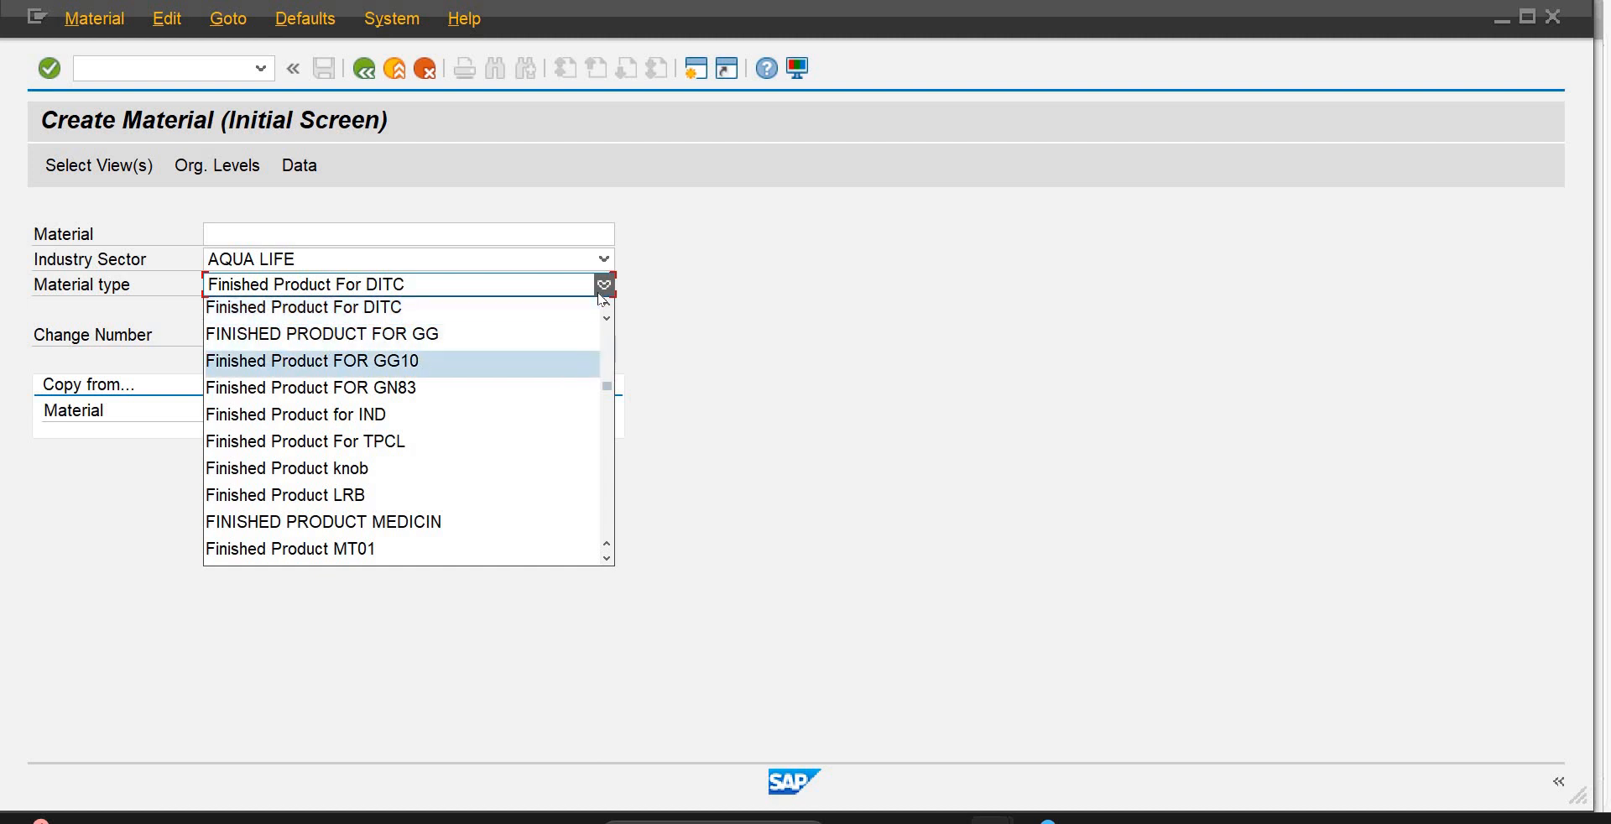
{"action": "key", "text": "Down"}
{"action": "key", "text": "Down"}
{"action": "key", "text": "Down"}
{"action": "key", "text": "Down"}
{"action": "key", "text": "Down"}
{"action": "key", "text": "Down"}
{"action": "key", "text": "Down"}
{"action": "key", "text": "Down"}
{"action": "key", "text": "Down"}
{"action": "key", "text": "Down"}
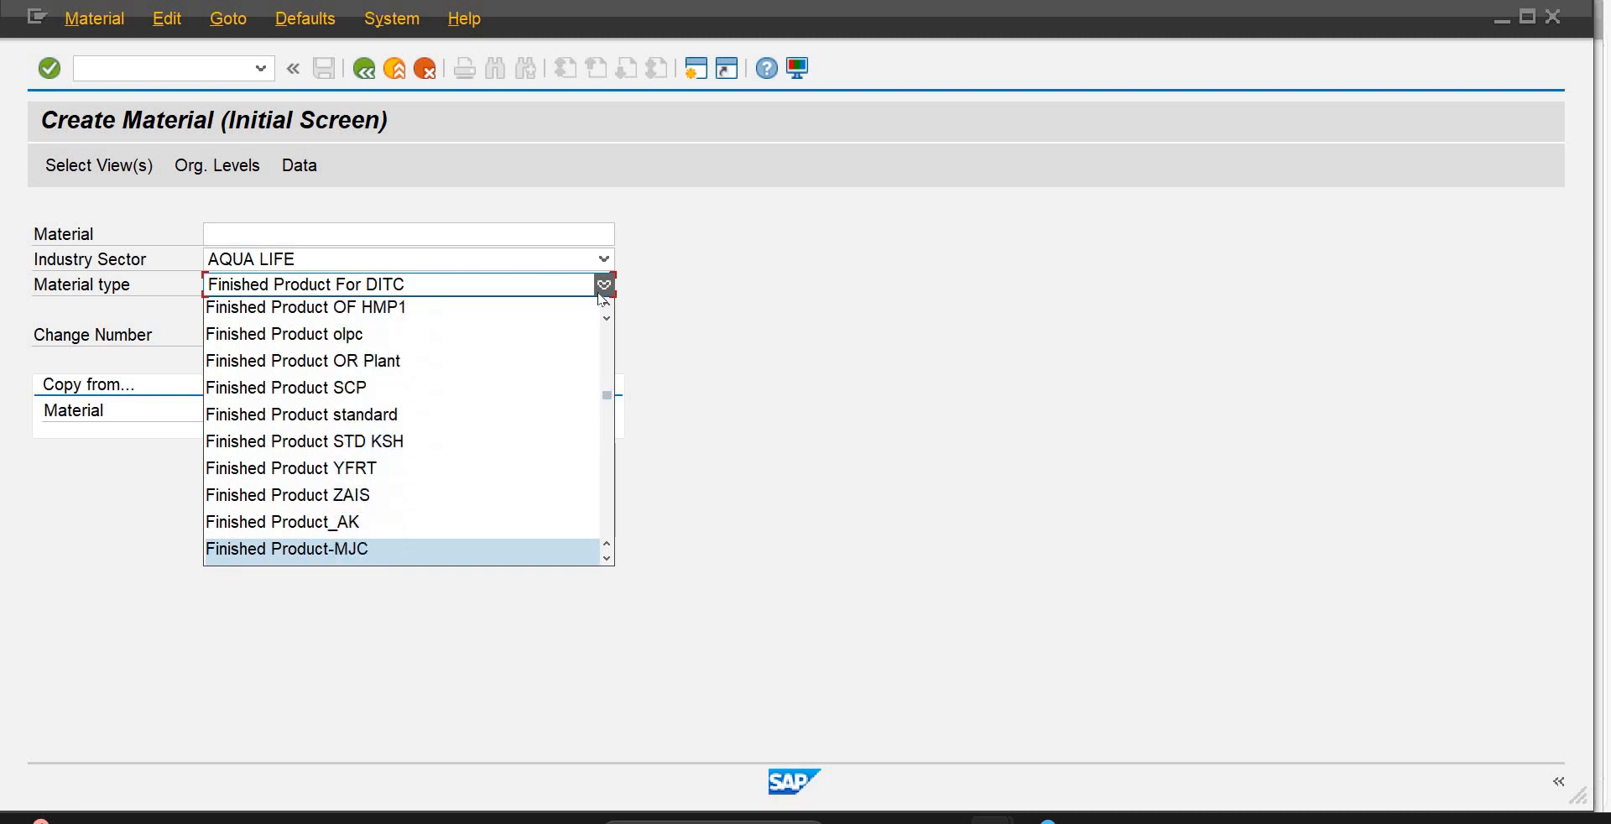
{"action": "key", "text": "Down"}
{"action": "key", "text": "Down"}
{"action": "key", "text": "Down"}
{"action": "key", "text": "Up"}
{"action": "key", "text": "Up"}
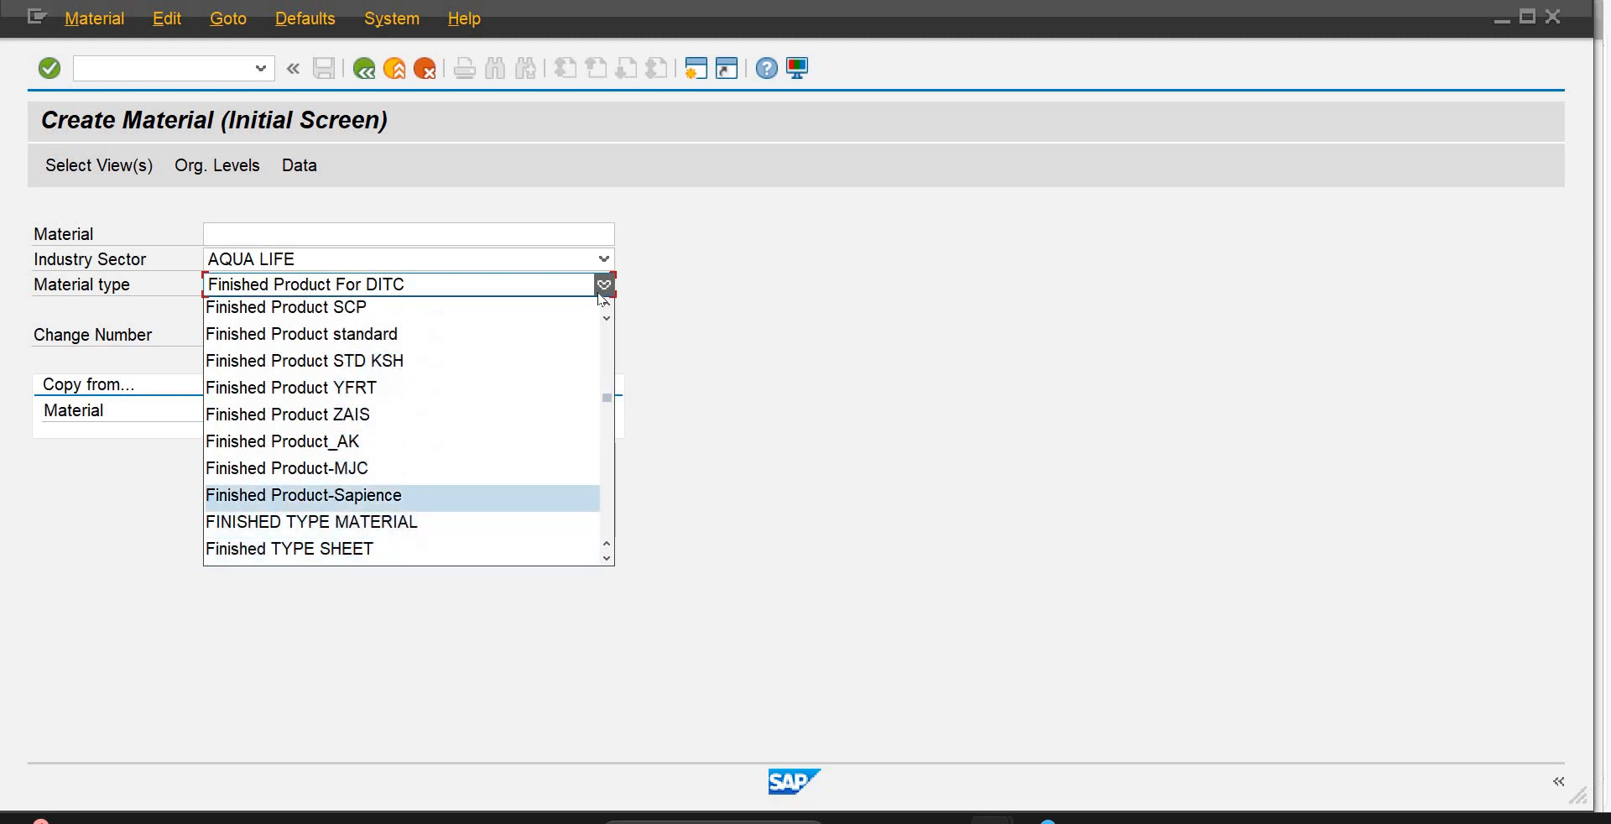
{"action": "key", "text": "Return"}
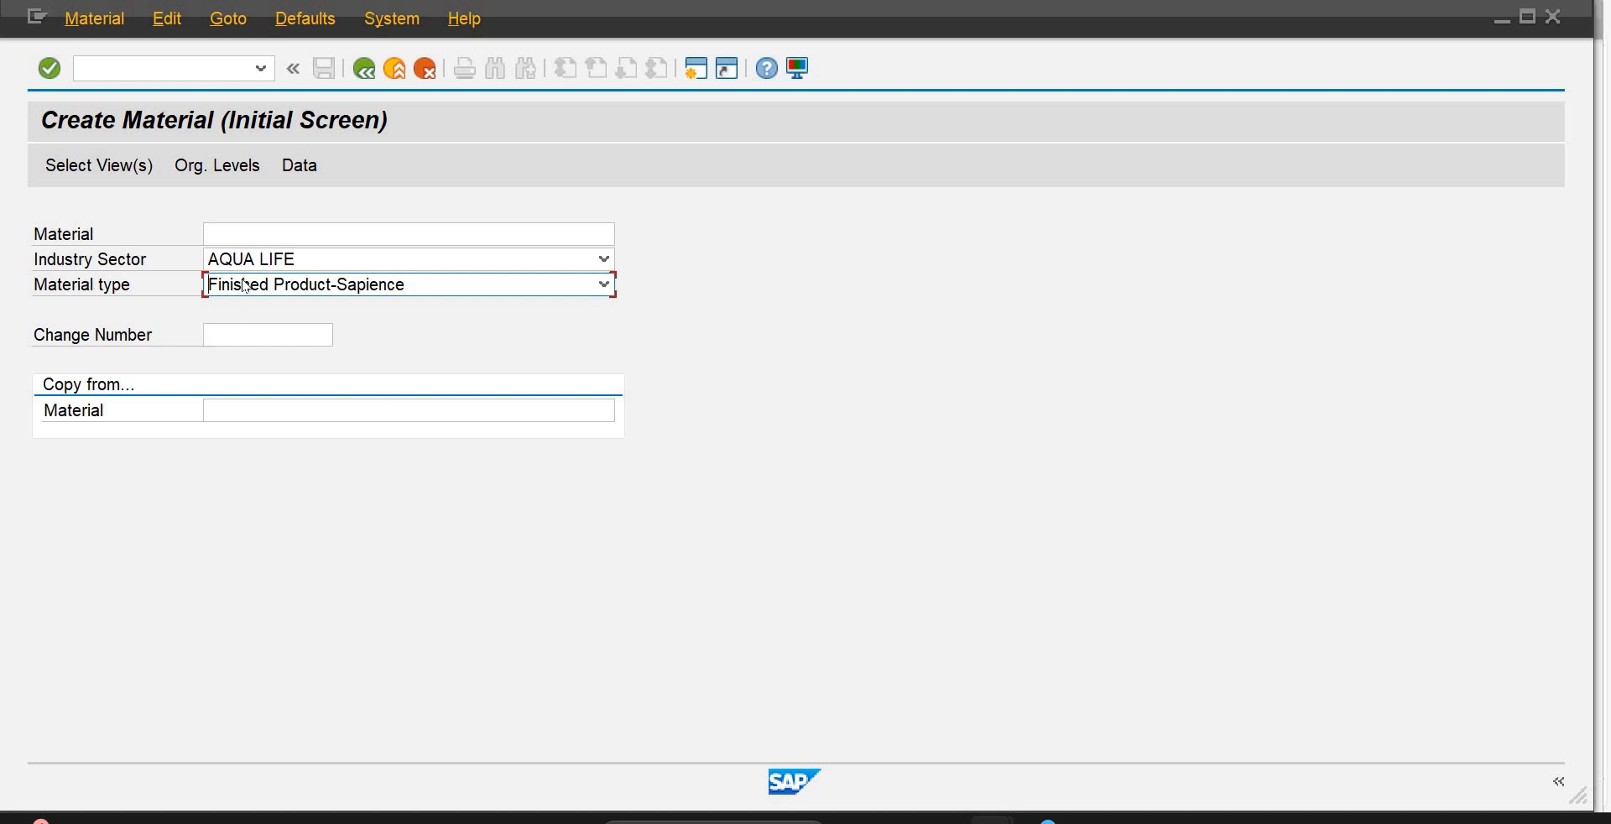
Step: Enter fg1001 as the material number and submit the initial screen with industry sector AQUA LIFE
{"action": "left_click", "coordinate": [214, 259]}
{"action": "left_click", "coordinate": [234, 232]}
{"action": "type", "text": "fg"}
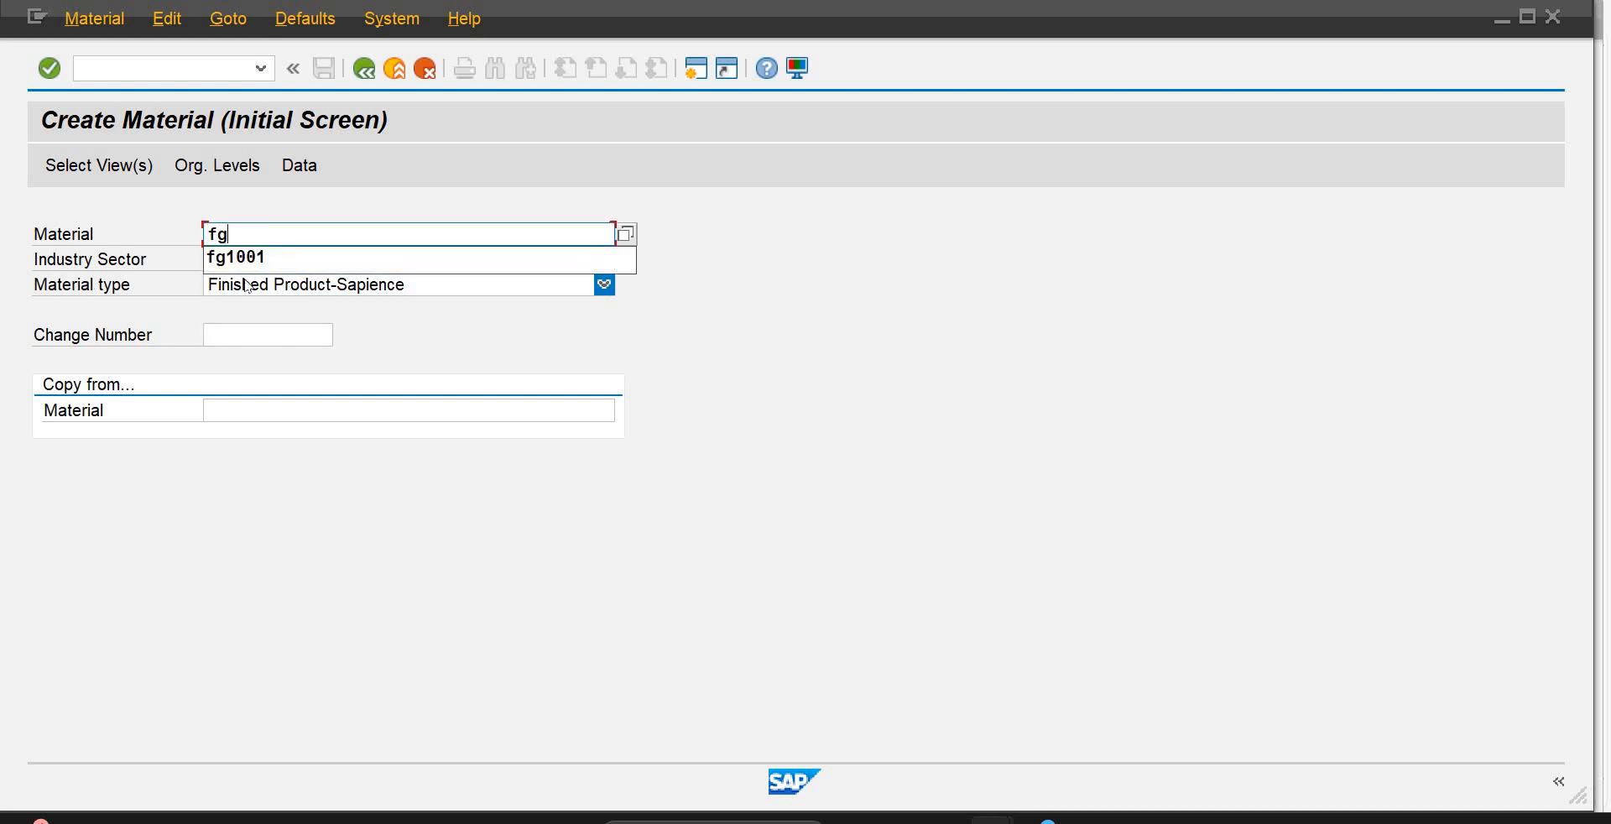
{"action": "type", "text": "1001"}
{"action": "key", "text": "Return"}
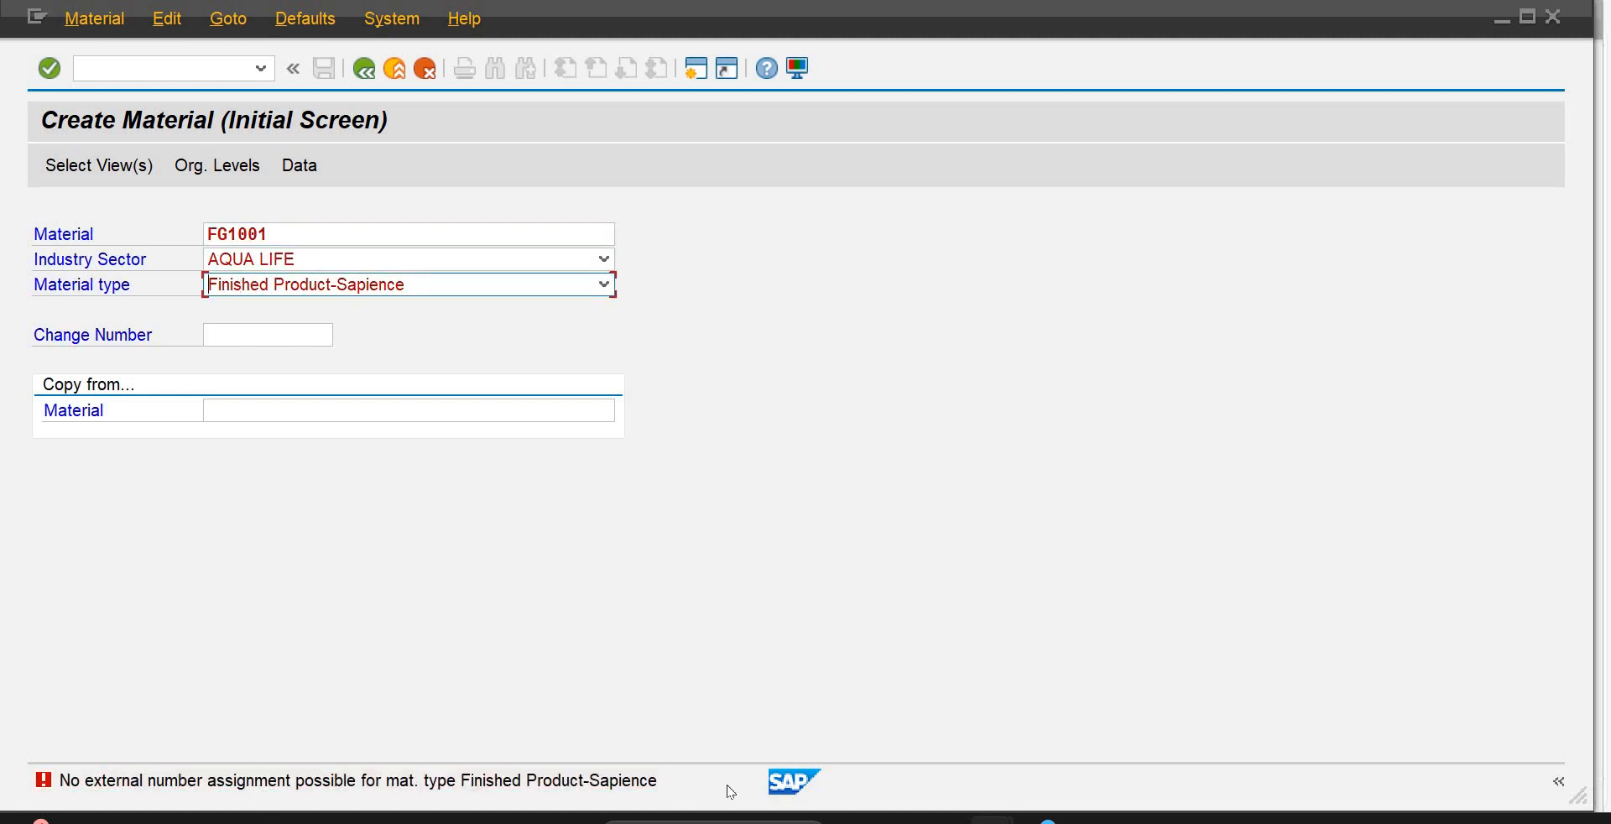
Step: In the material types configuration session, open the FERT details, enable external number assignment without check, and save
{"action": "mouse_move", "coordinate": [993, 819]}
{"action": "left_click", "coordinate": [996, 722]}
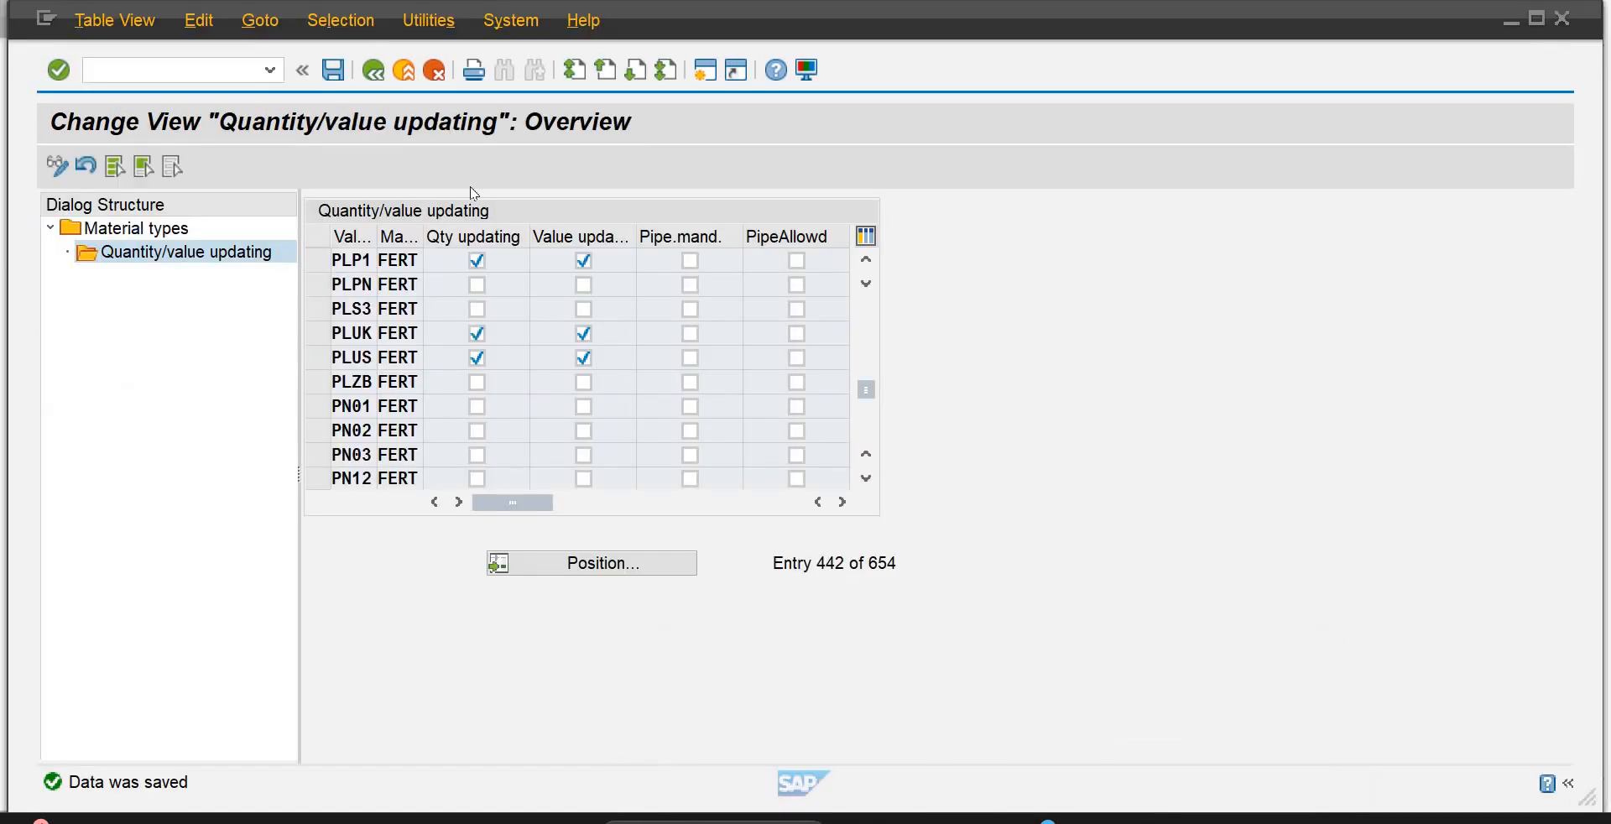
{"action": "left_click", "coordinate": [374, 70]}
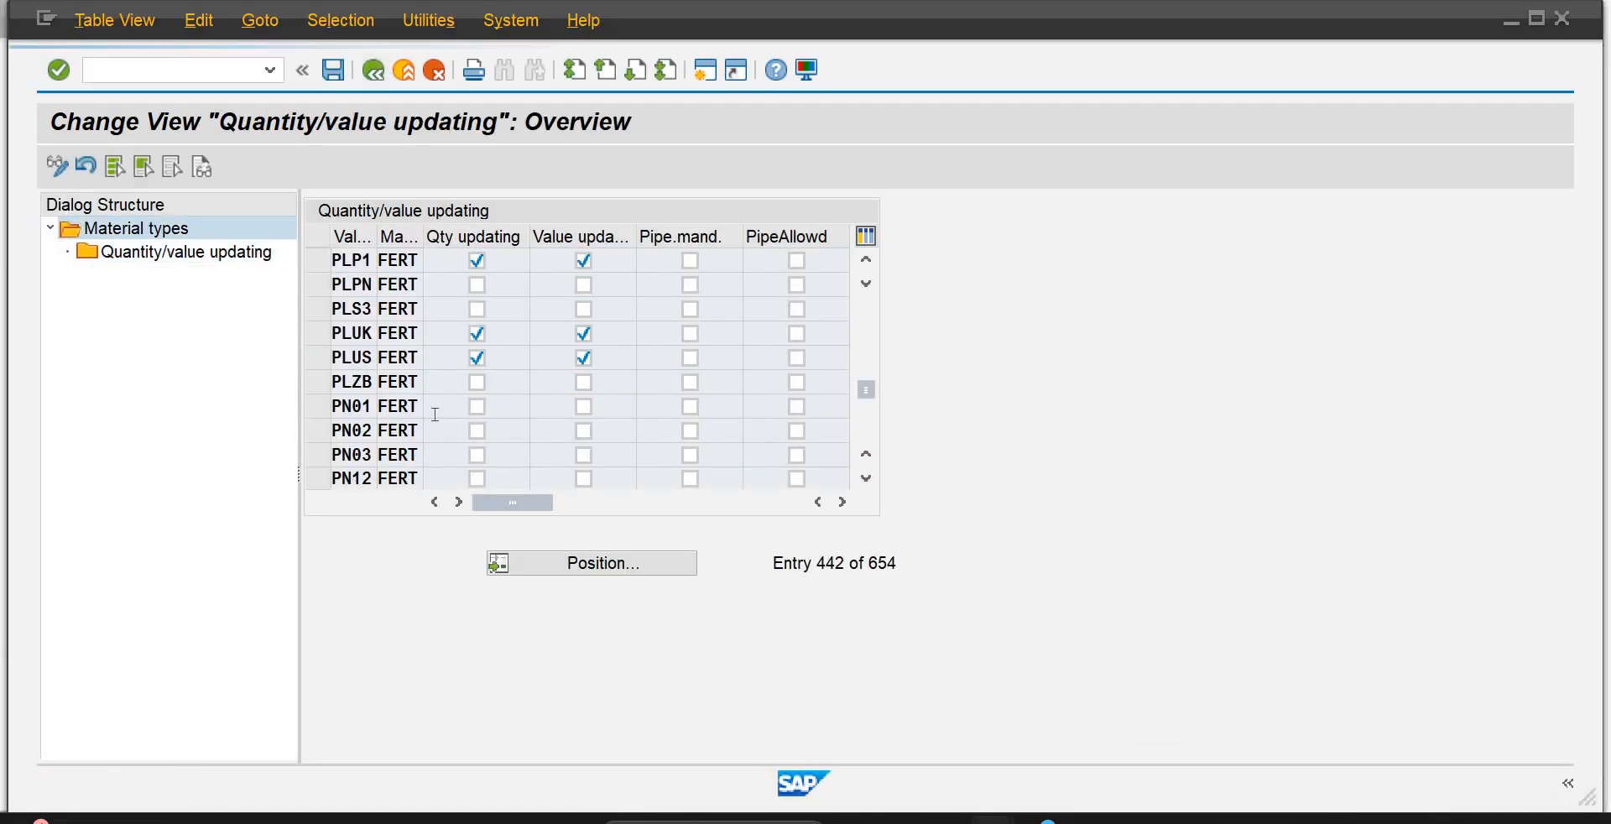
{"action": "double_click", "coordinate": [501, 267]}
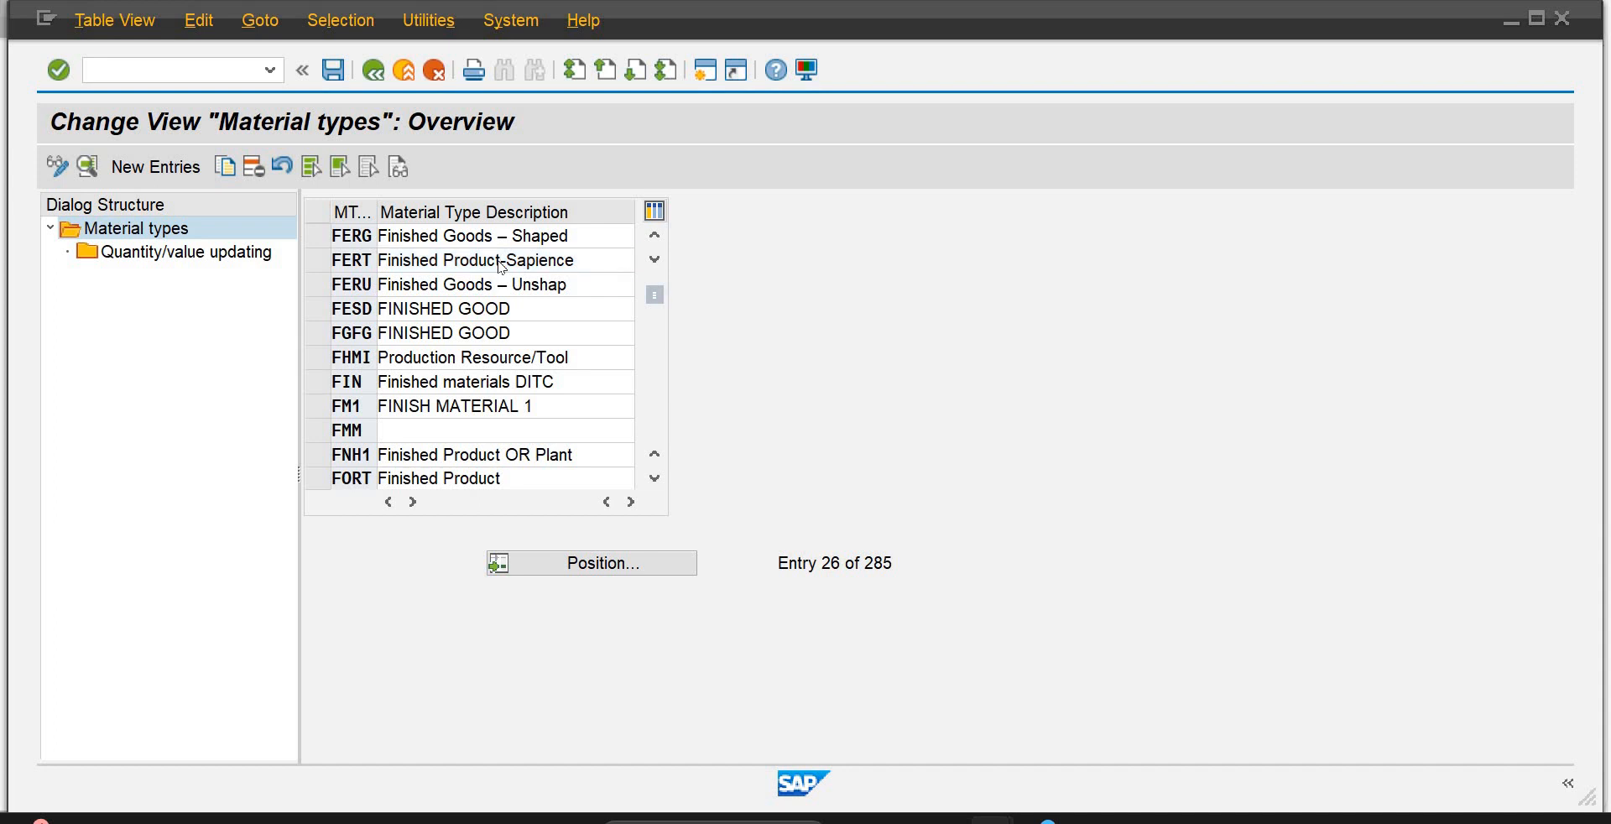
{"action": "left_click", "coordinate": [677, 337]}
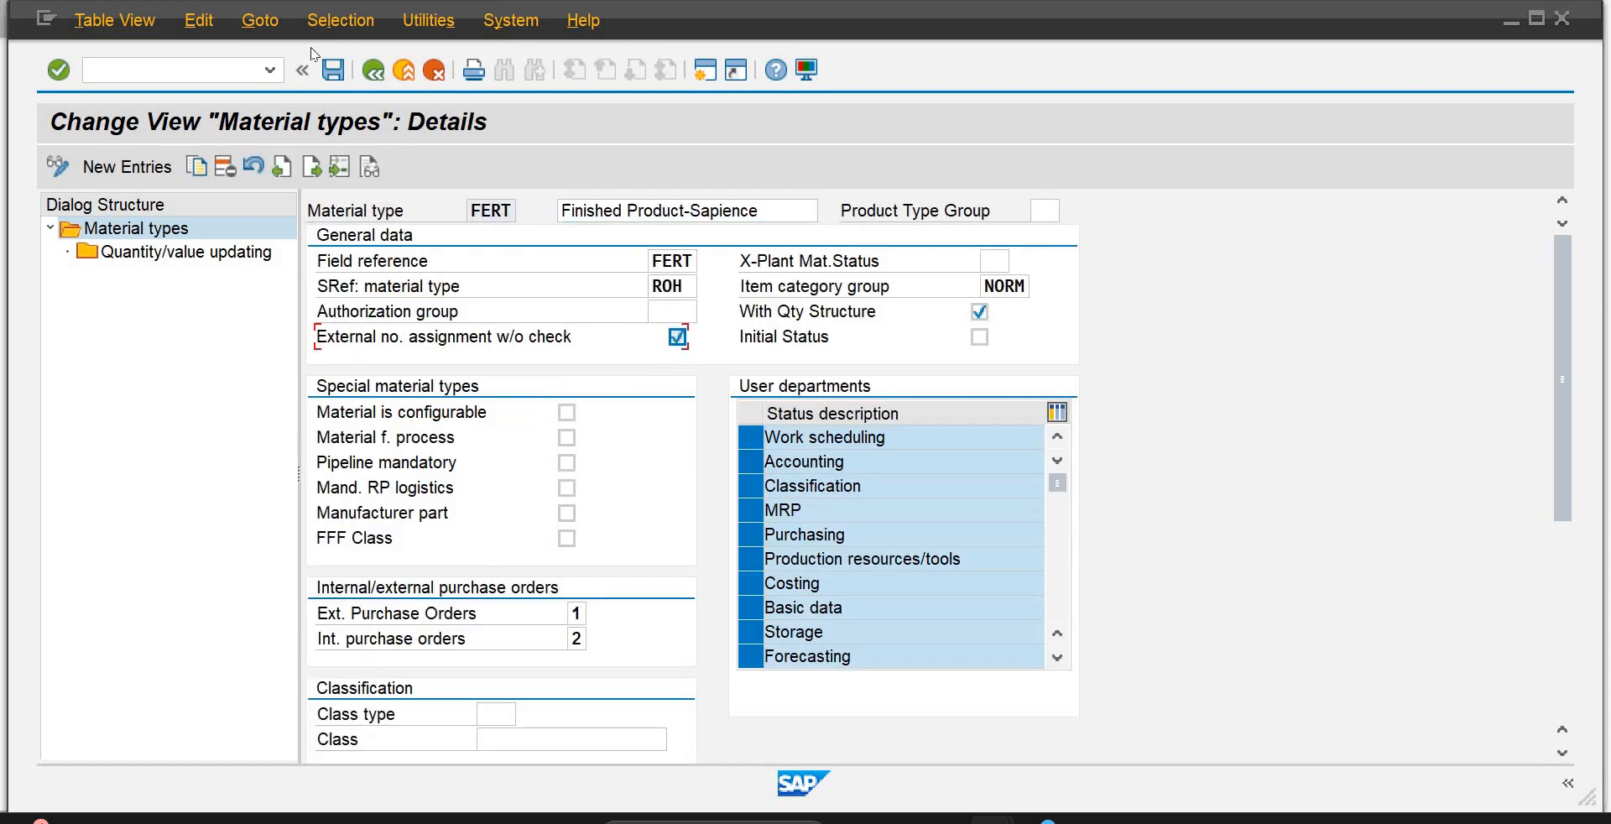
{"action": "key", "text": "ctrl+s"}
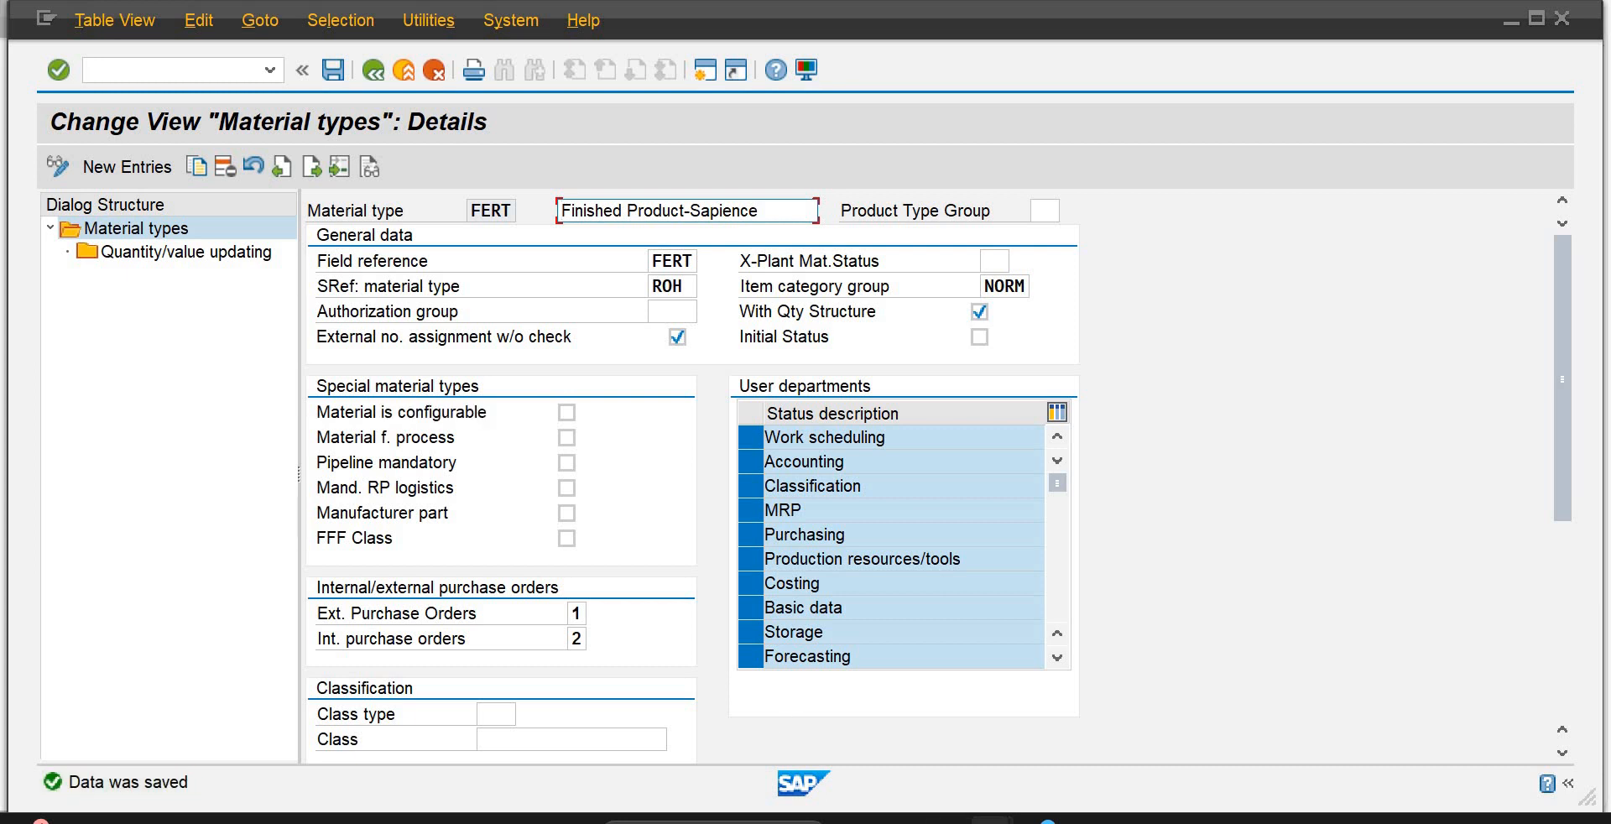
Step: Return to the Create Material session, end the current transaction, and restart material creation with MMF1 - Finished Product
{"action": "mouse_move", "coordinate": [990, 819]}
{"action": "left_click", "coordinate": [1217, 730]}
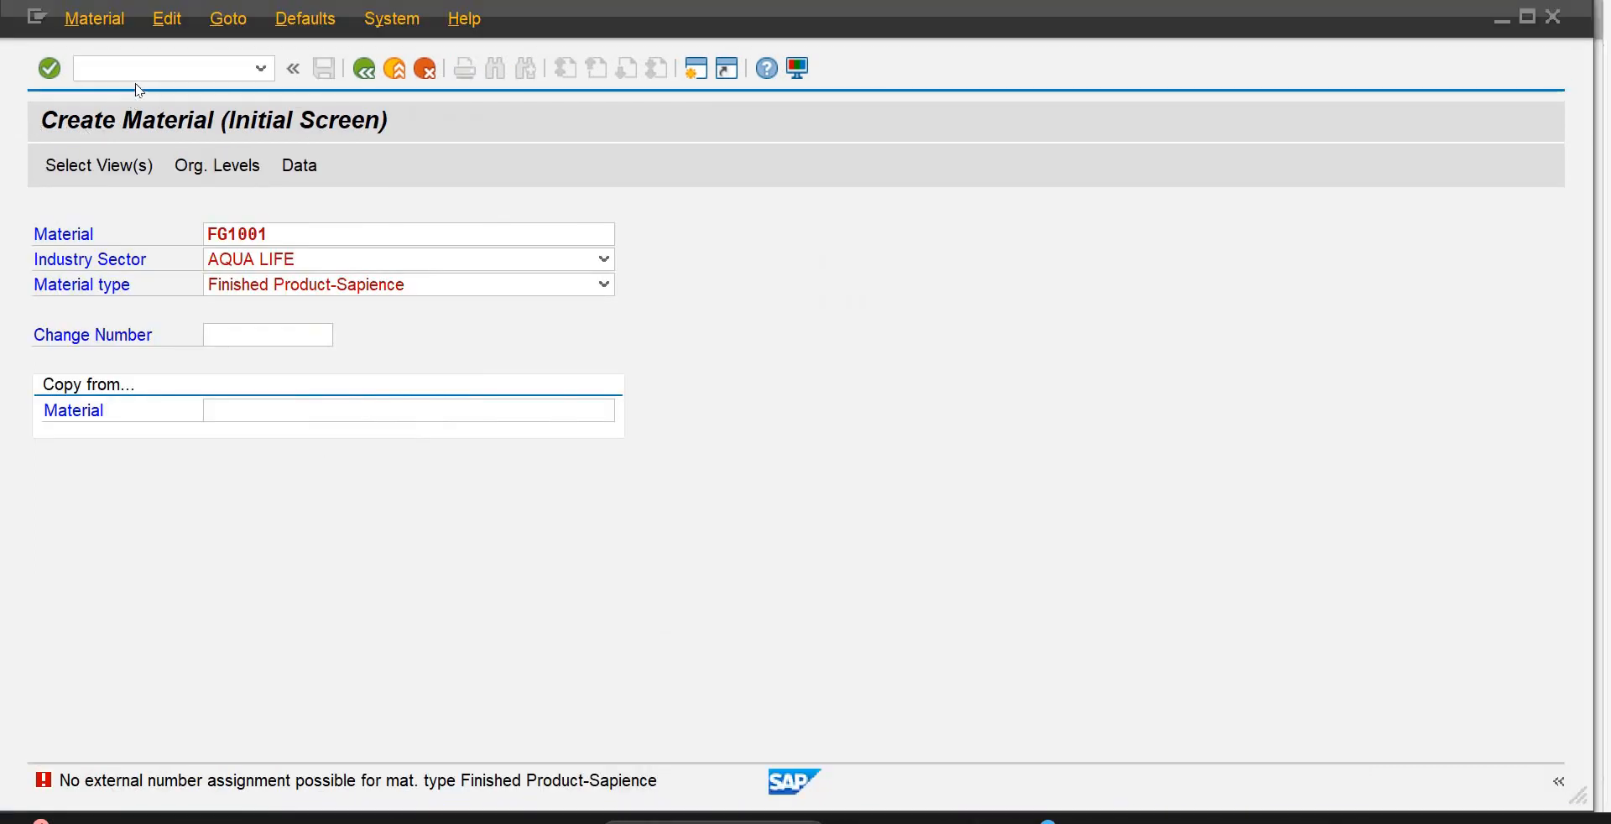
{"action": "left_click", "coordinate": [140, 69]}
{"action": "type", "text": "/n"}
{"action": "key", "text": "Return"}
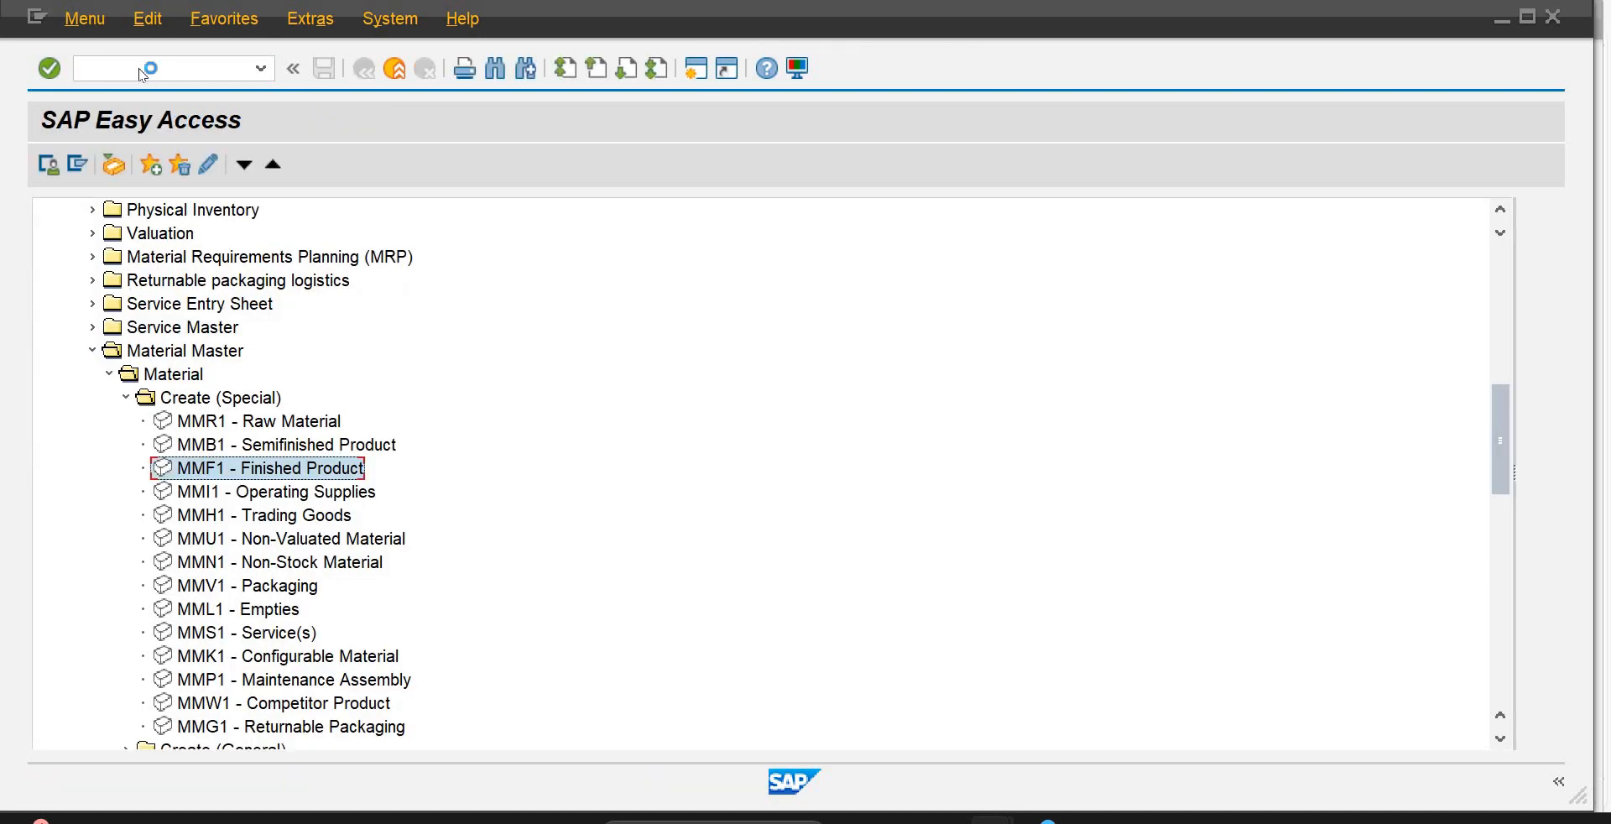
{"action": "key", "text": "Return"}
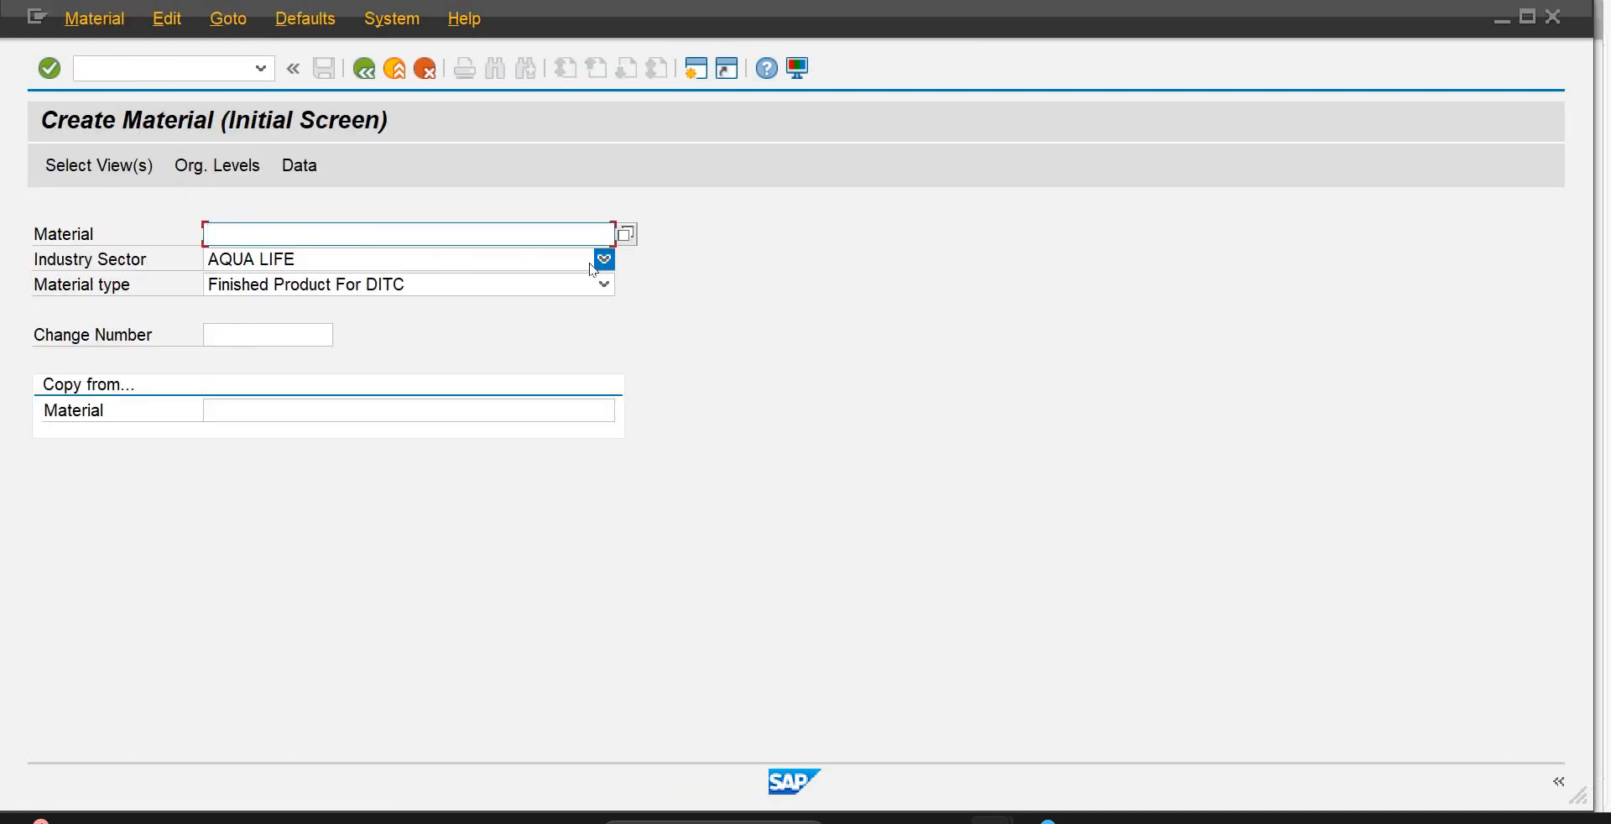
Step: Choose "Finished Product-Sapience" as the material type on the restarted initial screen
{"action": "left_click", "coordinate": [604, 285]}
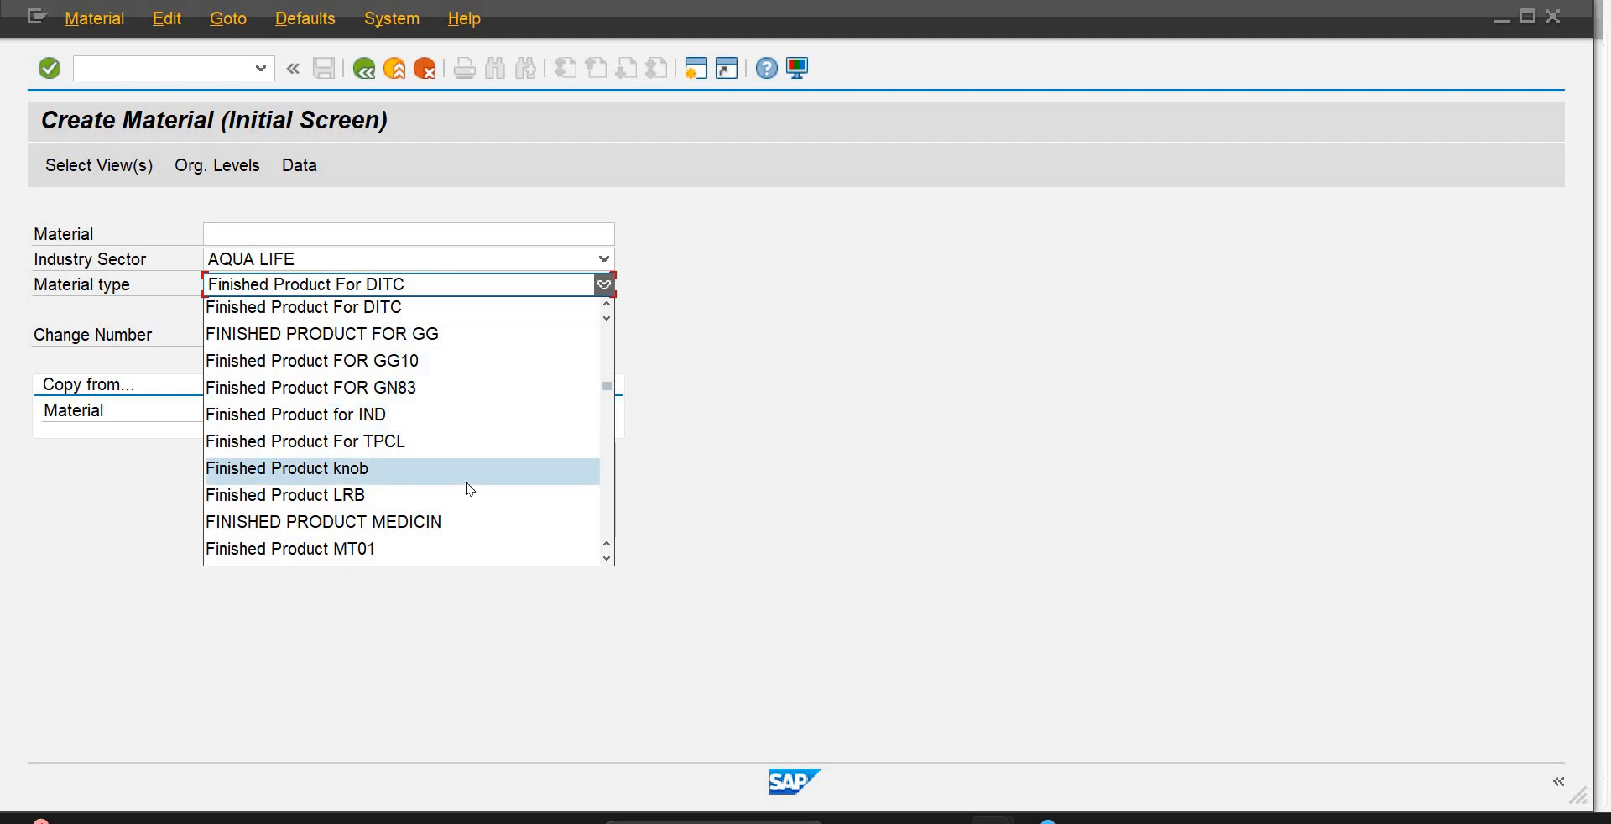
{"action": "key", "text": "Down"}
{"action": "key", "text": "Down"}
{"action": "key", "text": "Down"}
{"action": "key", "text": "Down"}
{"action": "key", "text": "Down"}
{"action": "key", "text": "Down"}
{"action": "key", "text": "Down"}
{"action": "key", "text": "Down"}
{"action": "key", "text": "Down"}
{"action": "key", "text": "Down"}
{"action": "key", "text": "Down"}
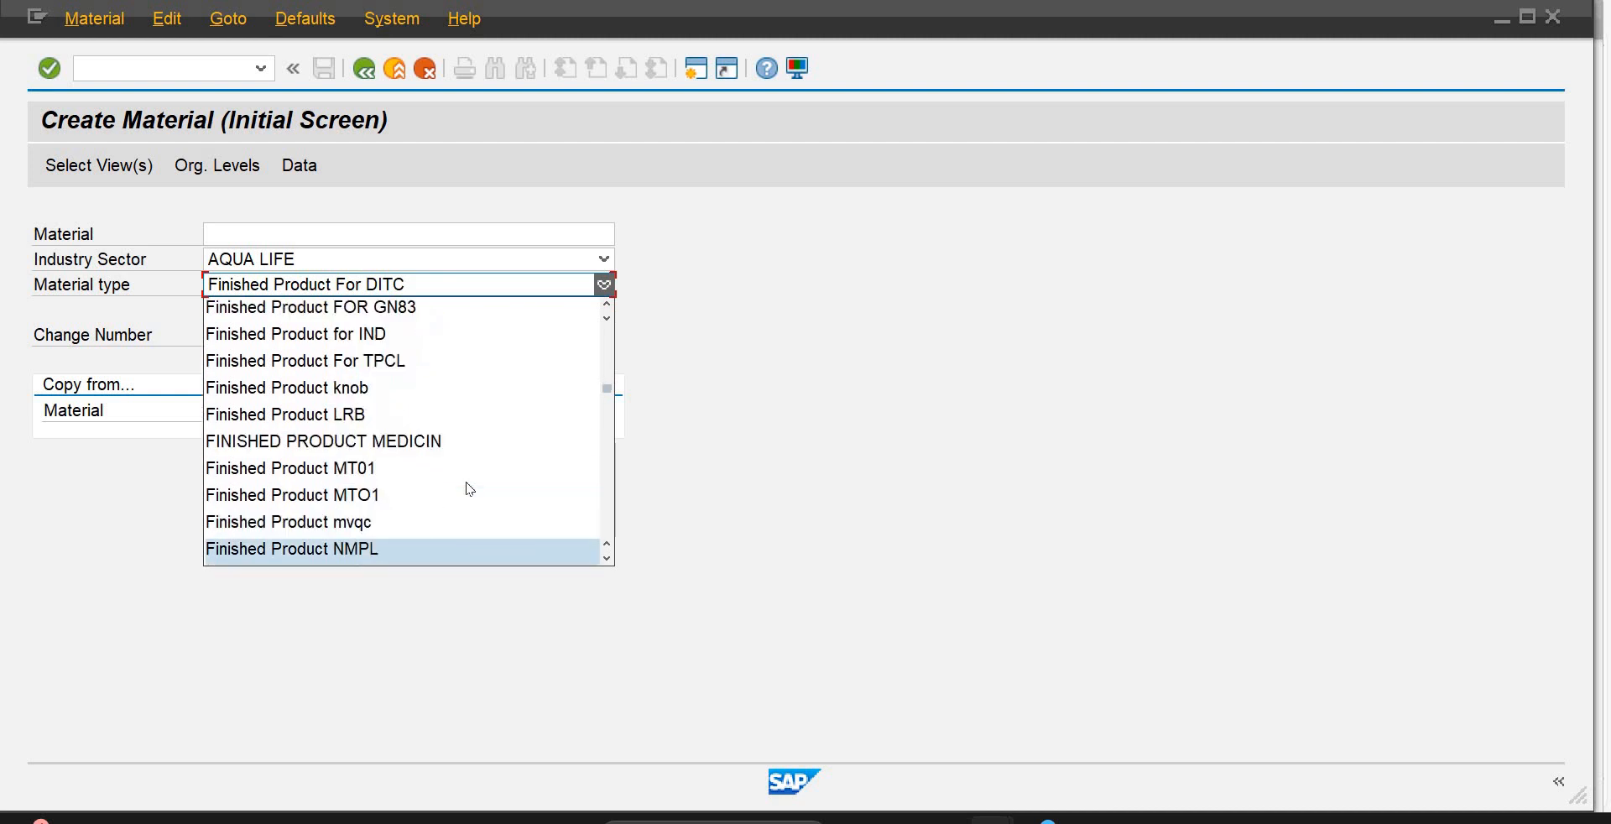
{"action": "key", "text": "Down"}
{"action": "key", "text": "Down"}
{"action": "key", "text": "Down"}
{"action": "key", "text": "Down"}
{"action": "key", "text": "Down"}
{"action": "key", "text": "Down"}
{"action": "key", "text": "Down"}
{"action": "key", "text": "Down"}
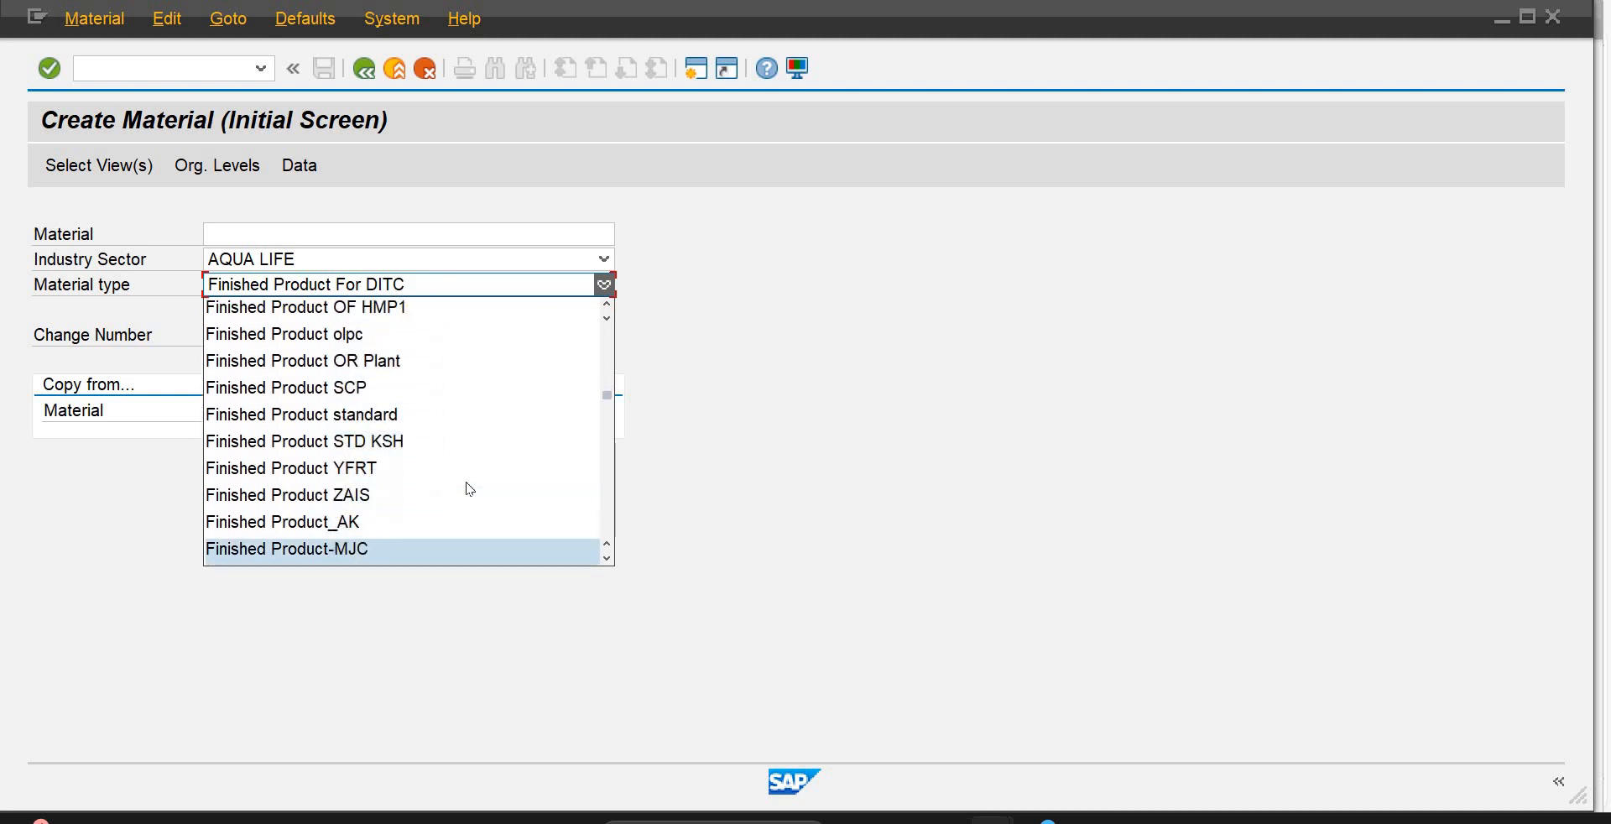
{"action": "key", "text": "Up"}
{"action": "key", "text": "Up"}
{"action": "key", "text": "Return"}
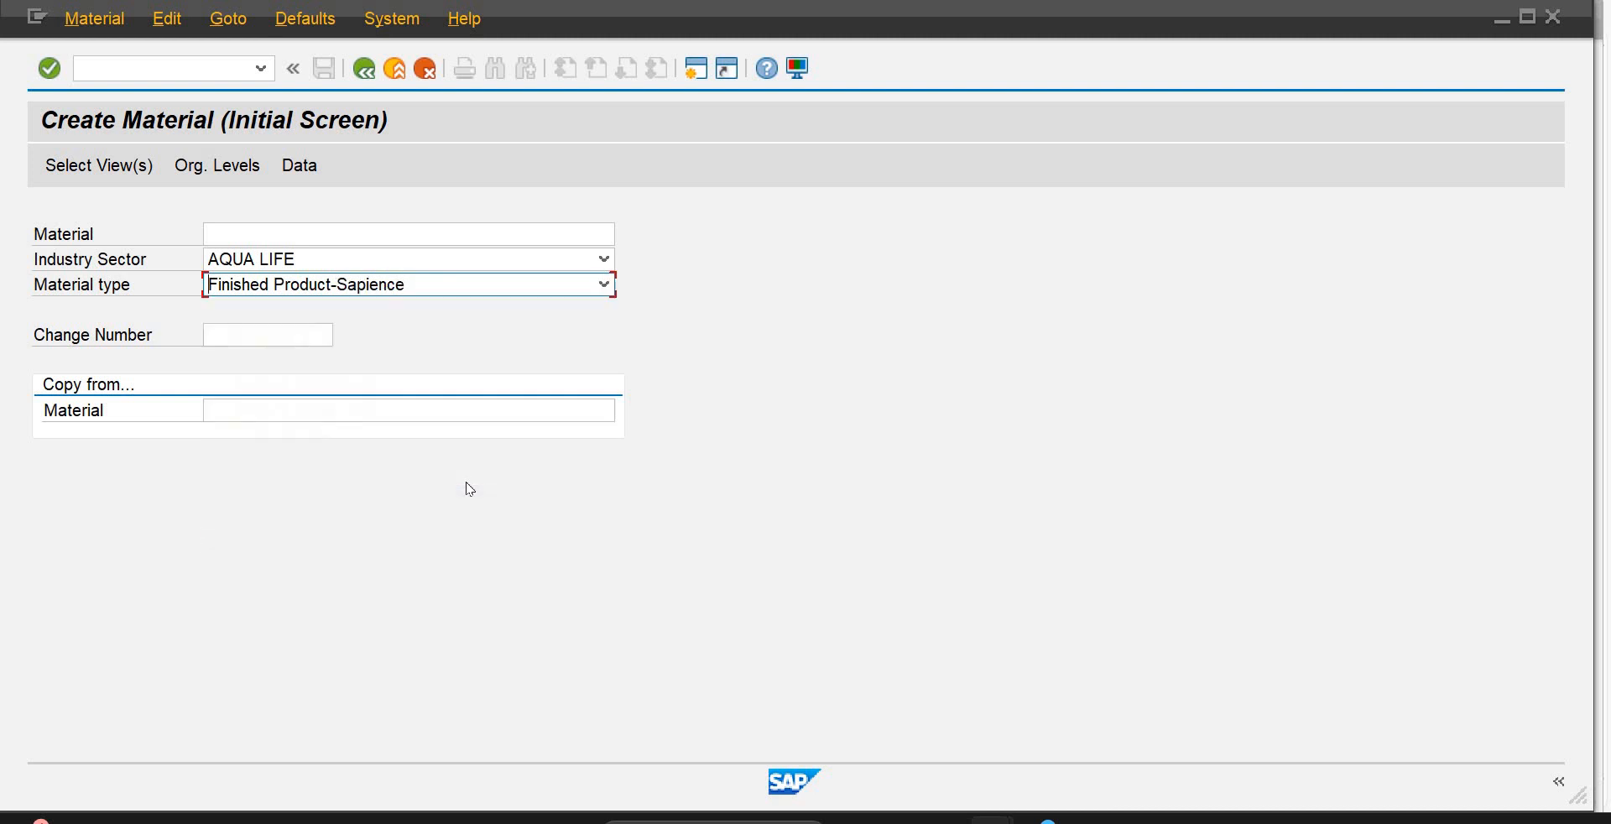
Step: Enter the new finished product's material number, beginning with the prefix FG
{"action": "left_click", "coordinate": [390, 233]}
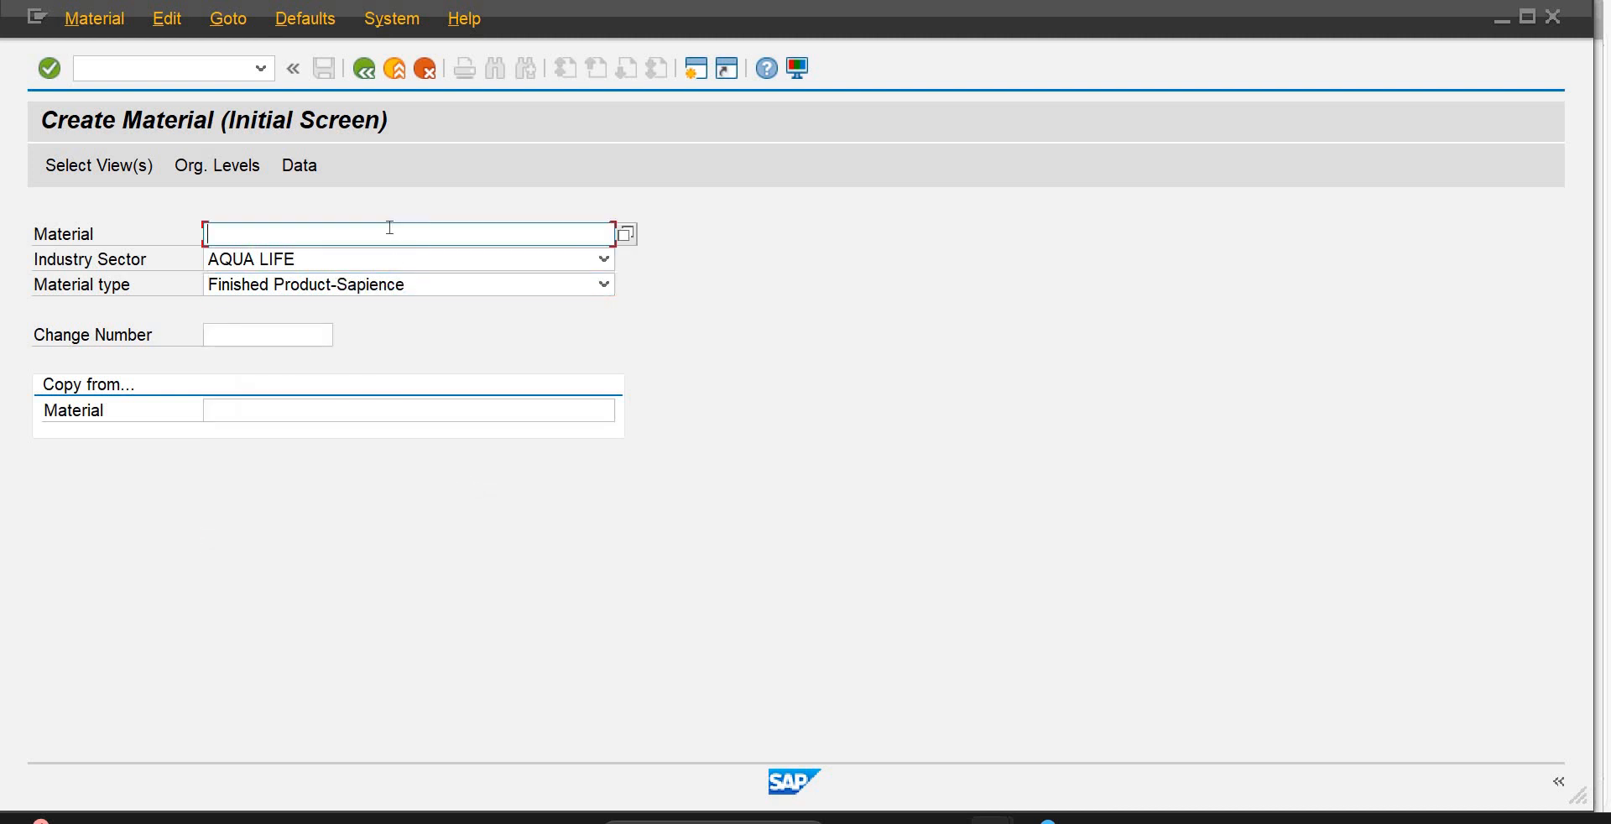
{"action": "type", "text": "g"}
{"action": "key", "text": "BackSpace"}
{"action": "type", "text": "FG"}
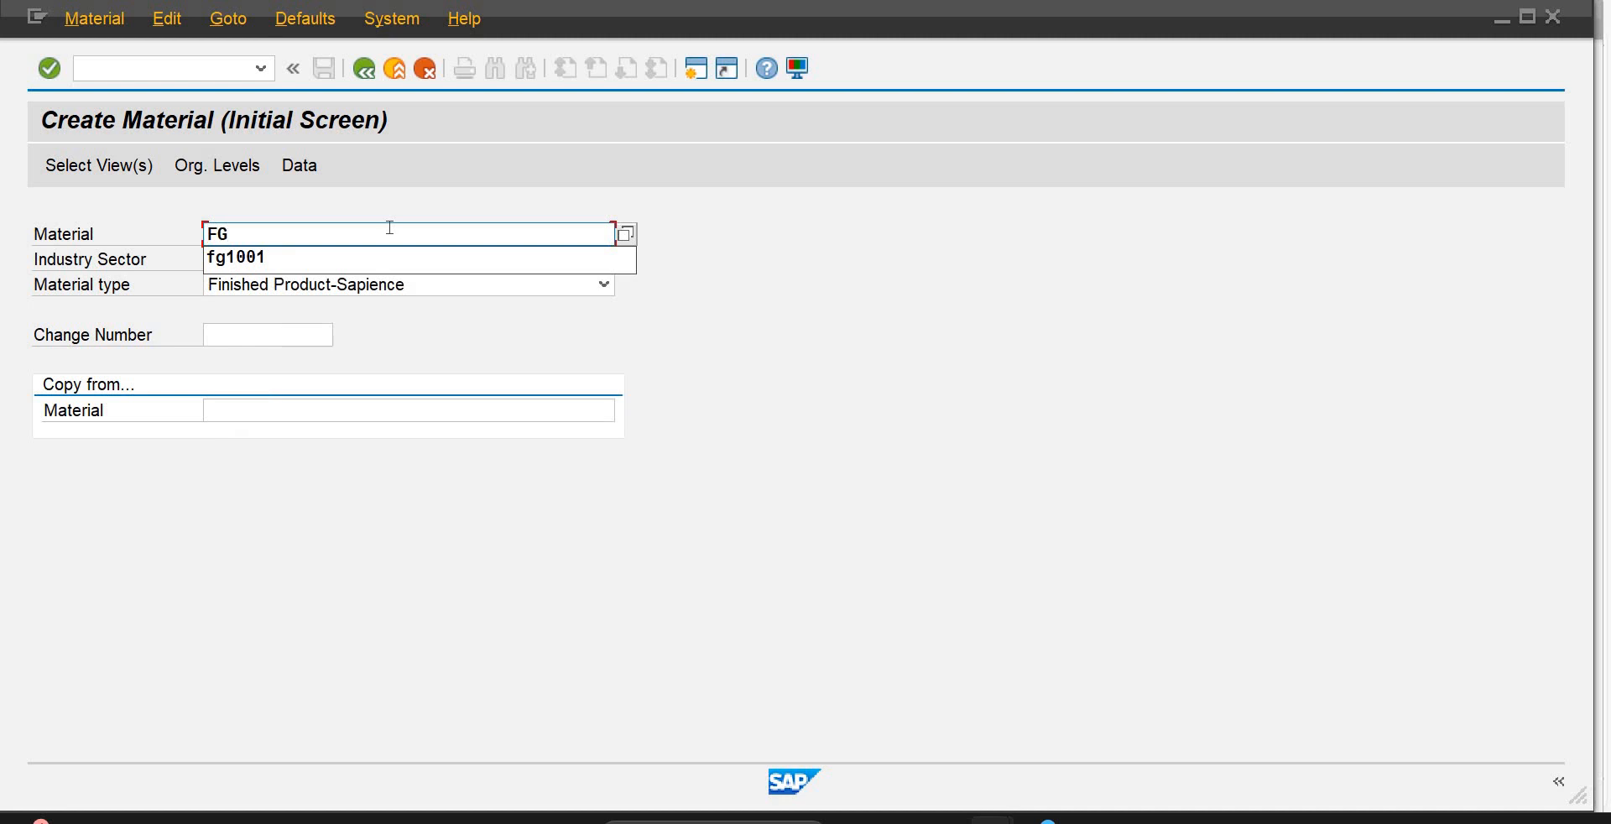
Step: Create material FG1001 and select the views Basic Data 1, Sales: Sales Org. Data 1 and Sales: Sales Org. Data 2
{"action": "type", "text": "1001"}
{"action": "key", "text": "Return"}
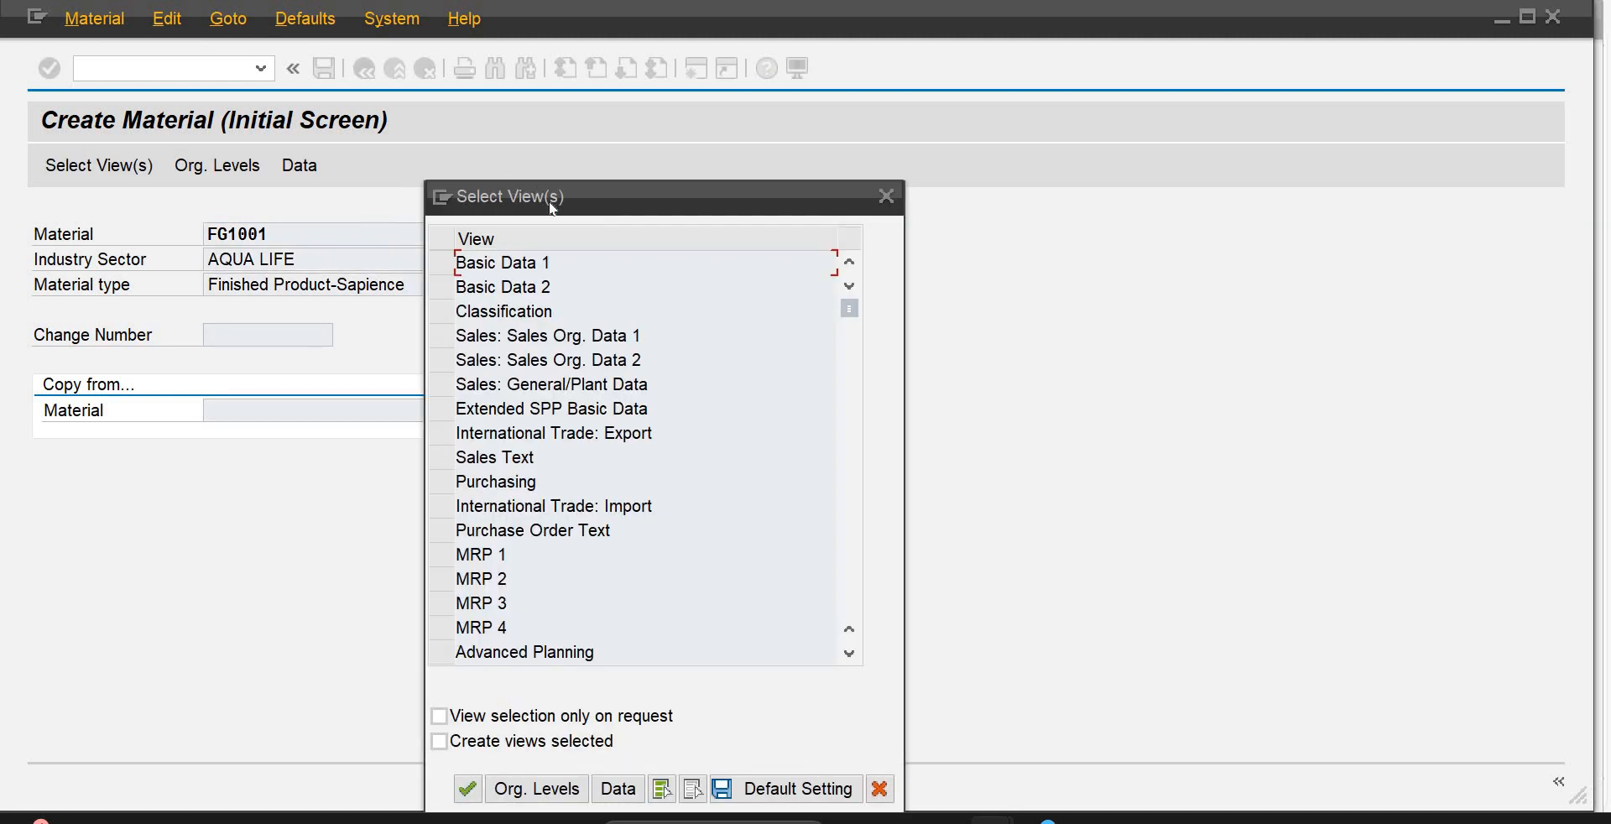
{"action": "left_click_drag", "start_coordinate": [606, 186], "coordinate": [635, 172]}
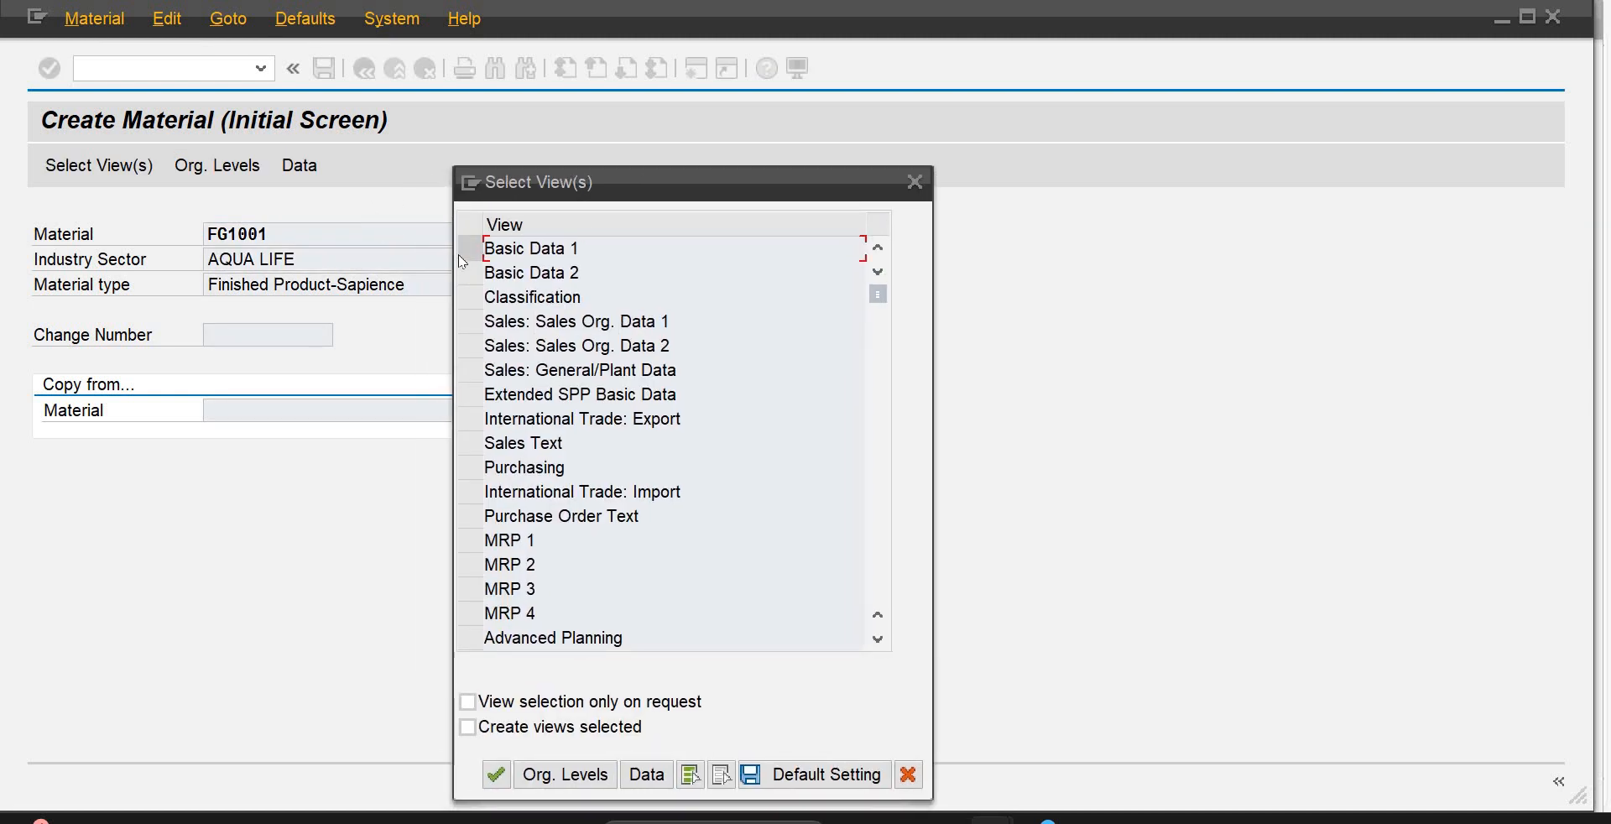
{"action": "left_click", "coordinate": [470, 248]}
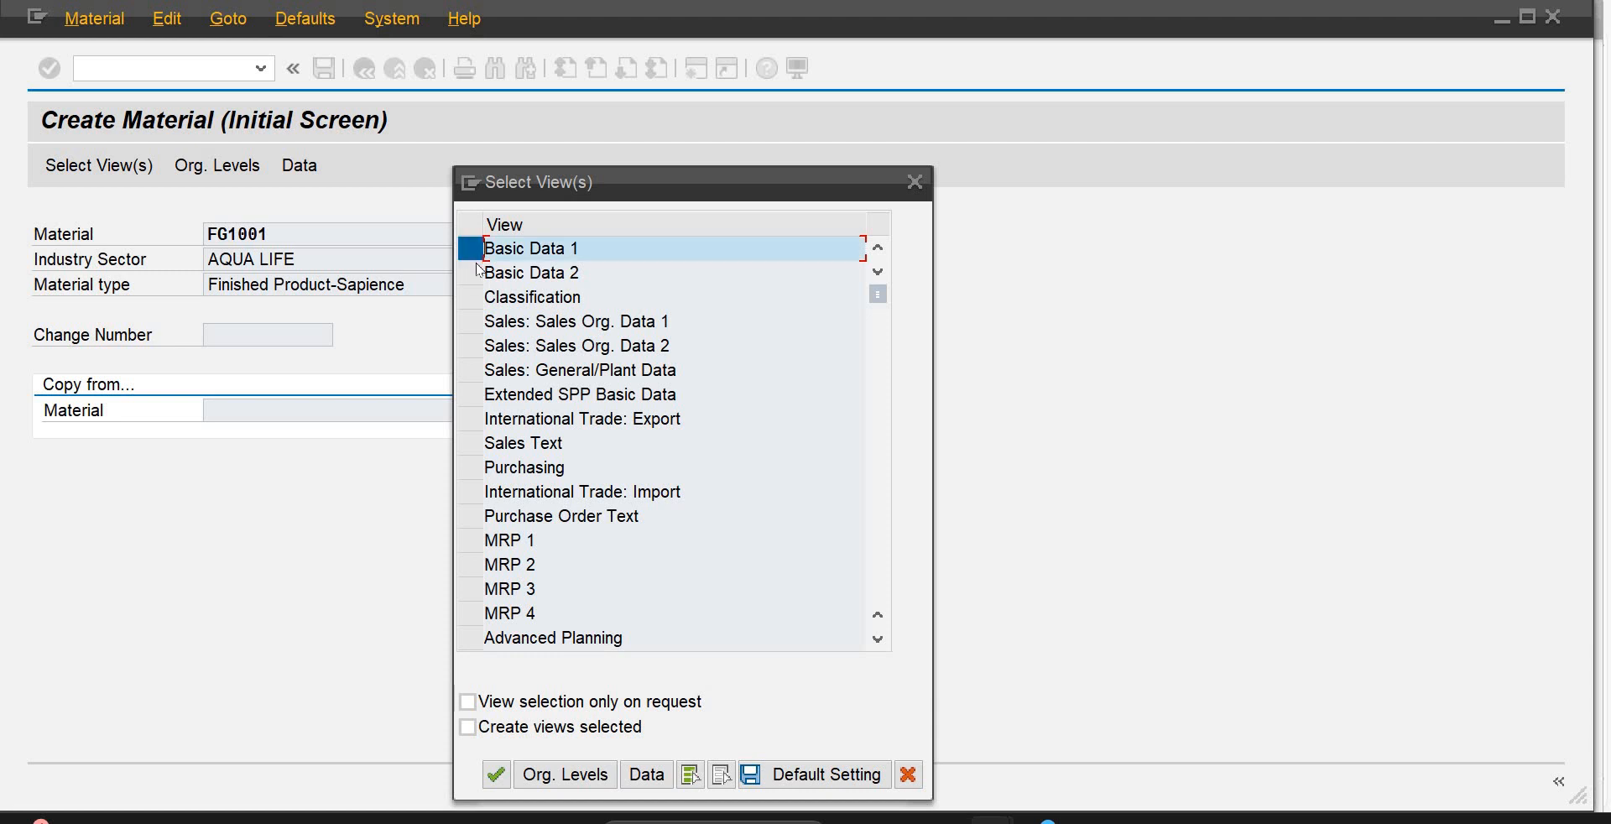
{"action": "left_click", "coordinate": [478, 323]}
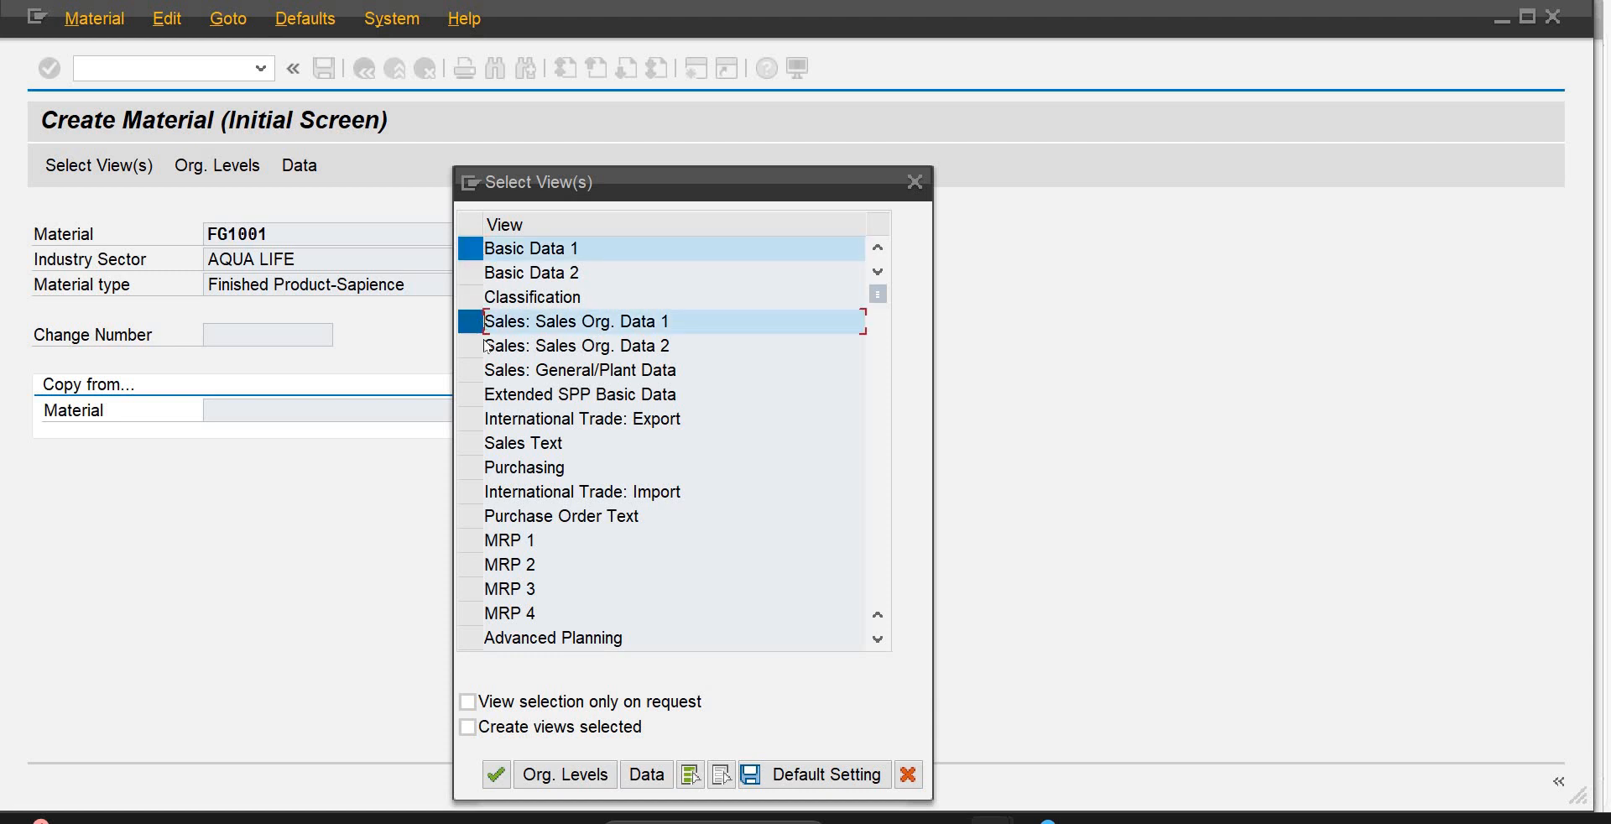
{"action": "left_click", "coordinate": [472, 346]}
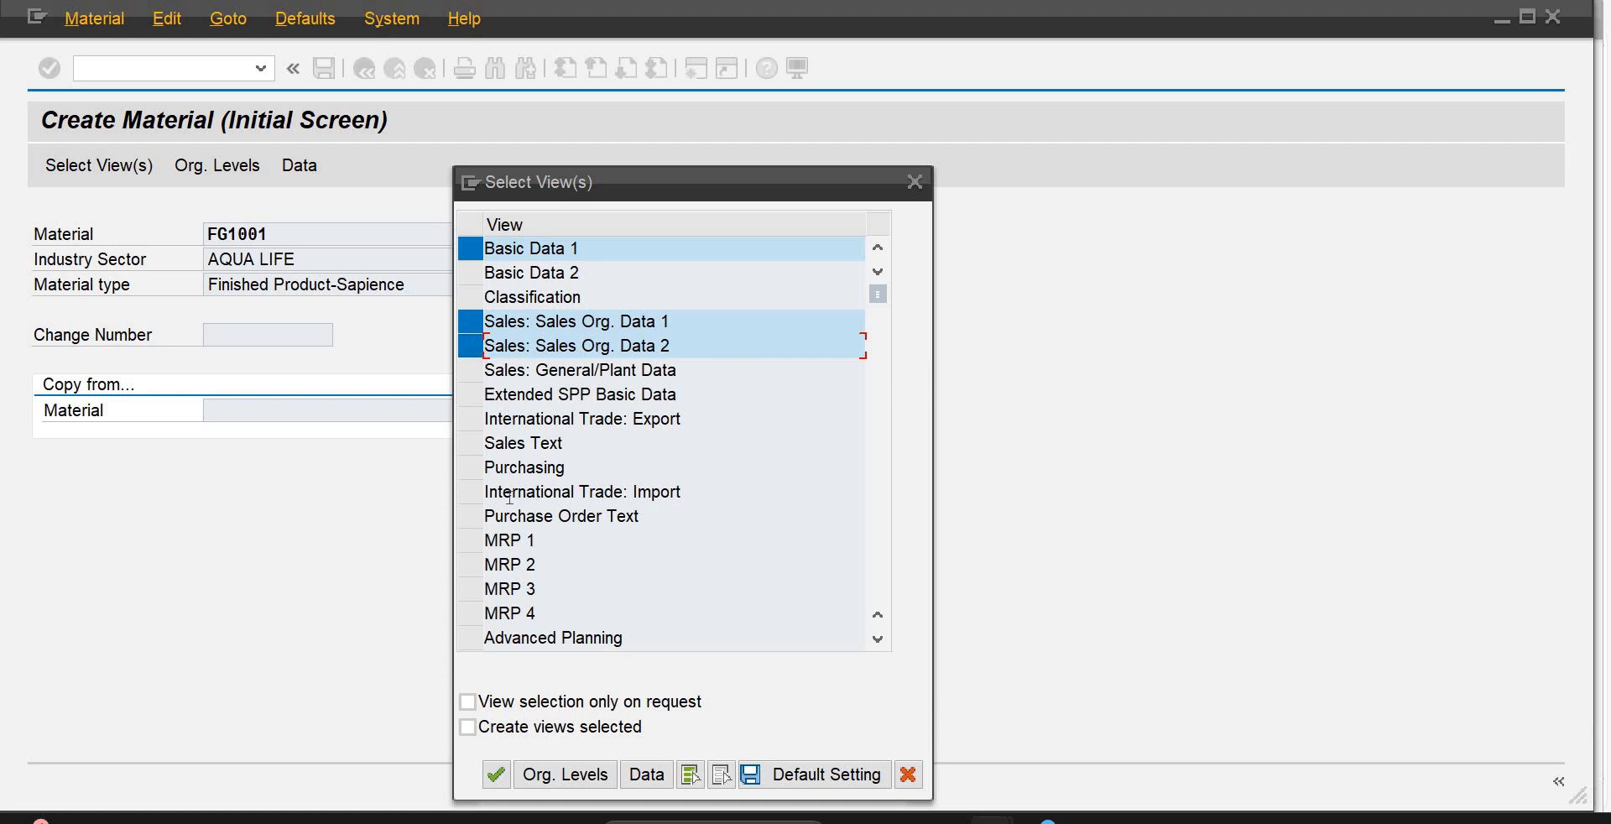
Step: Add the General Plant Data / Storage 1 and Accounting 1 views and confirm the view selection
{"action": "left_click", "coordinate": [877, 641]}
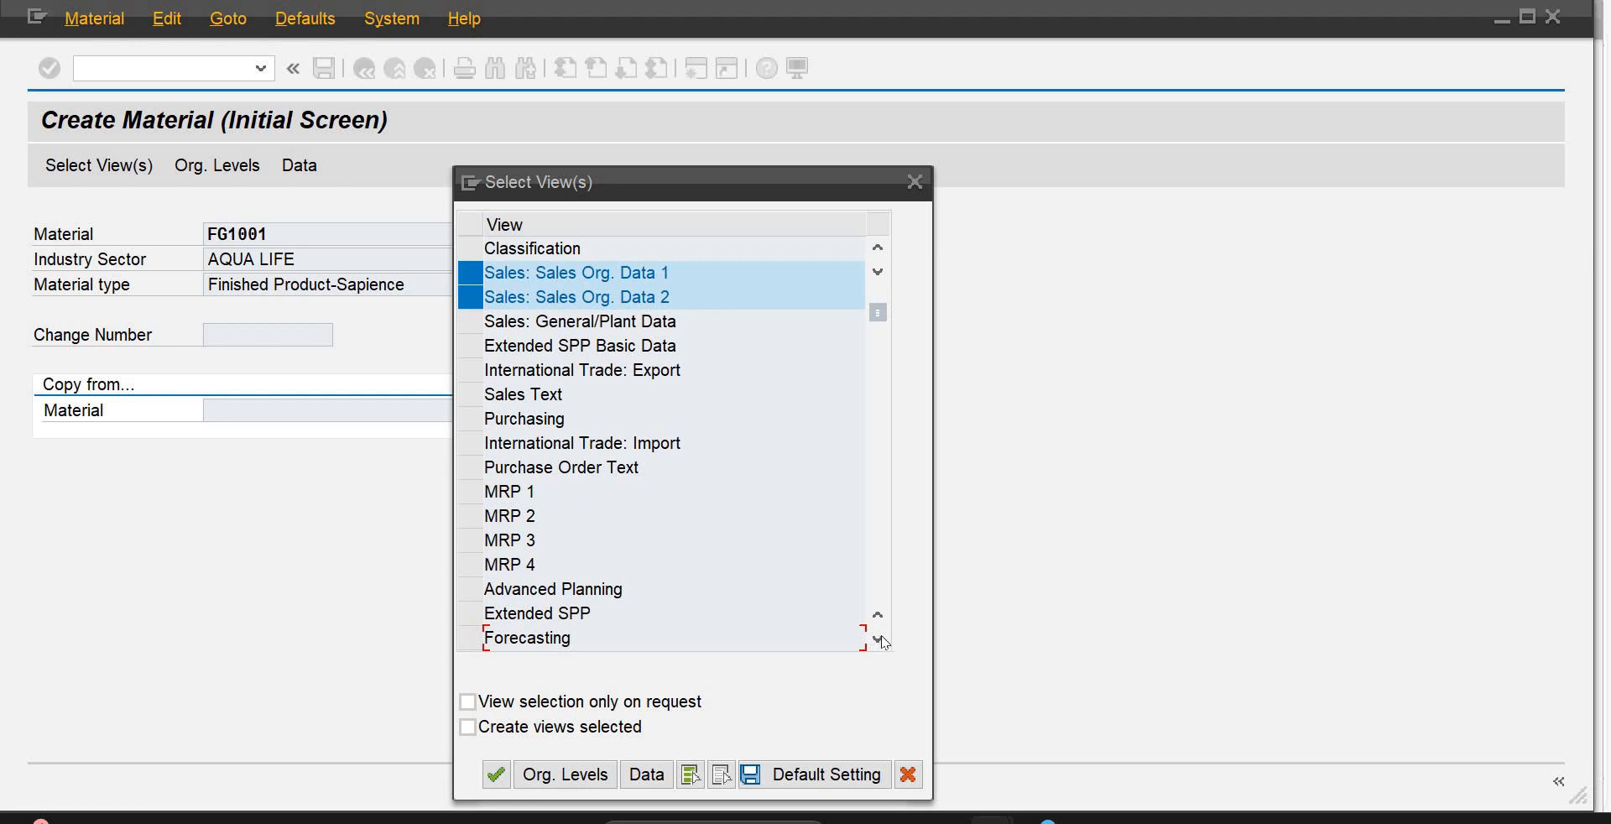
{"action": "left_click", "coordinate": [878, 639]}
{"action": "left_click", "coordinate": [878, 639]}
{"action": "scroll", "coordinate": [789, 632], "scroll_direction": "down", "scroll_amount": 1}
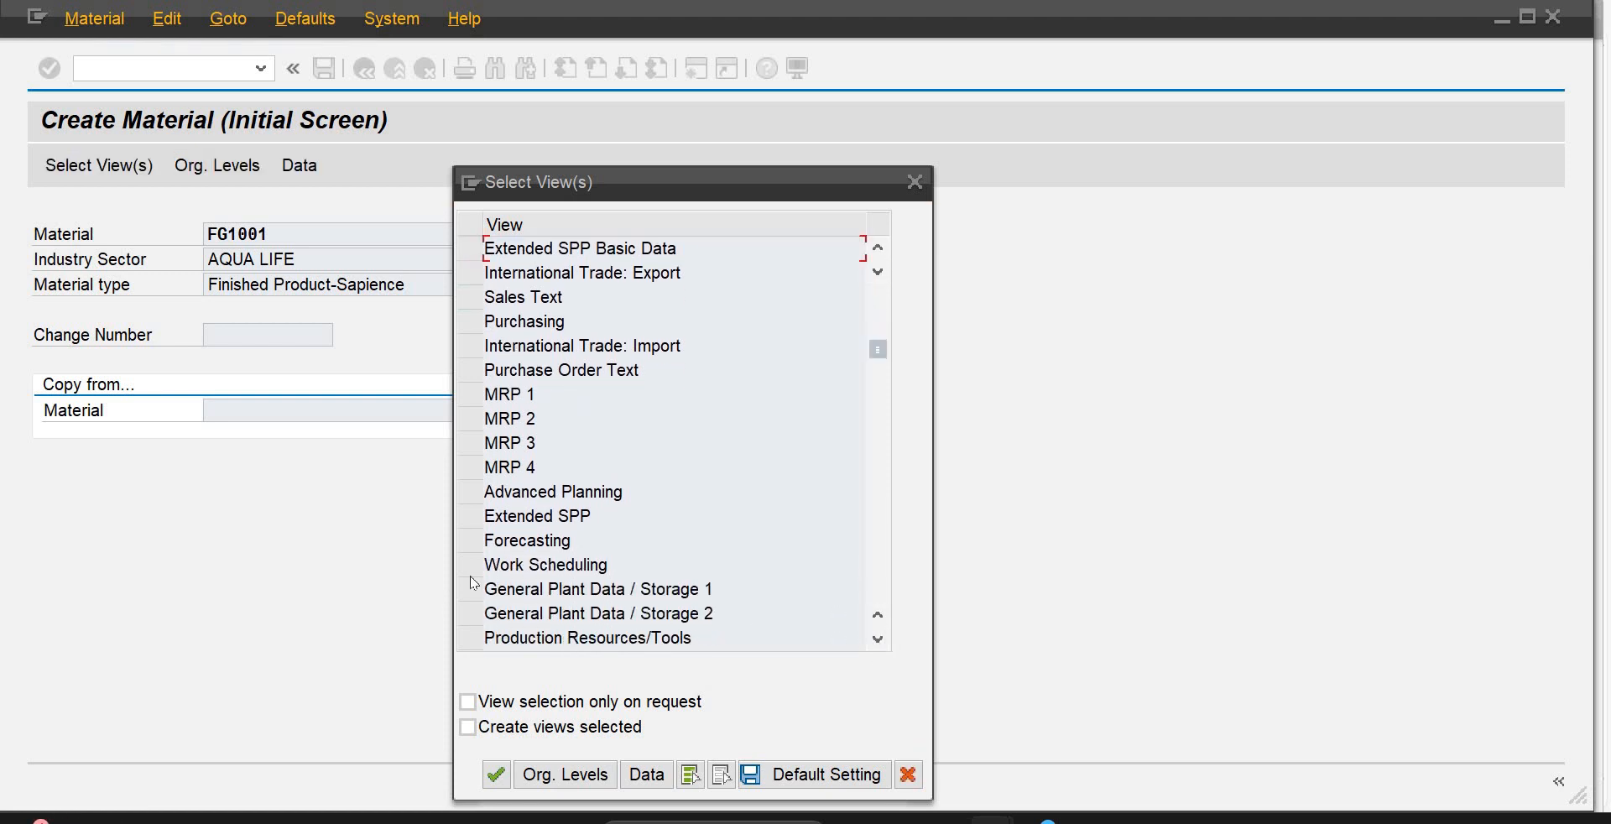
{"action": "left_click", "coordinate": [638, 586]}
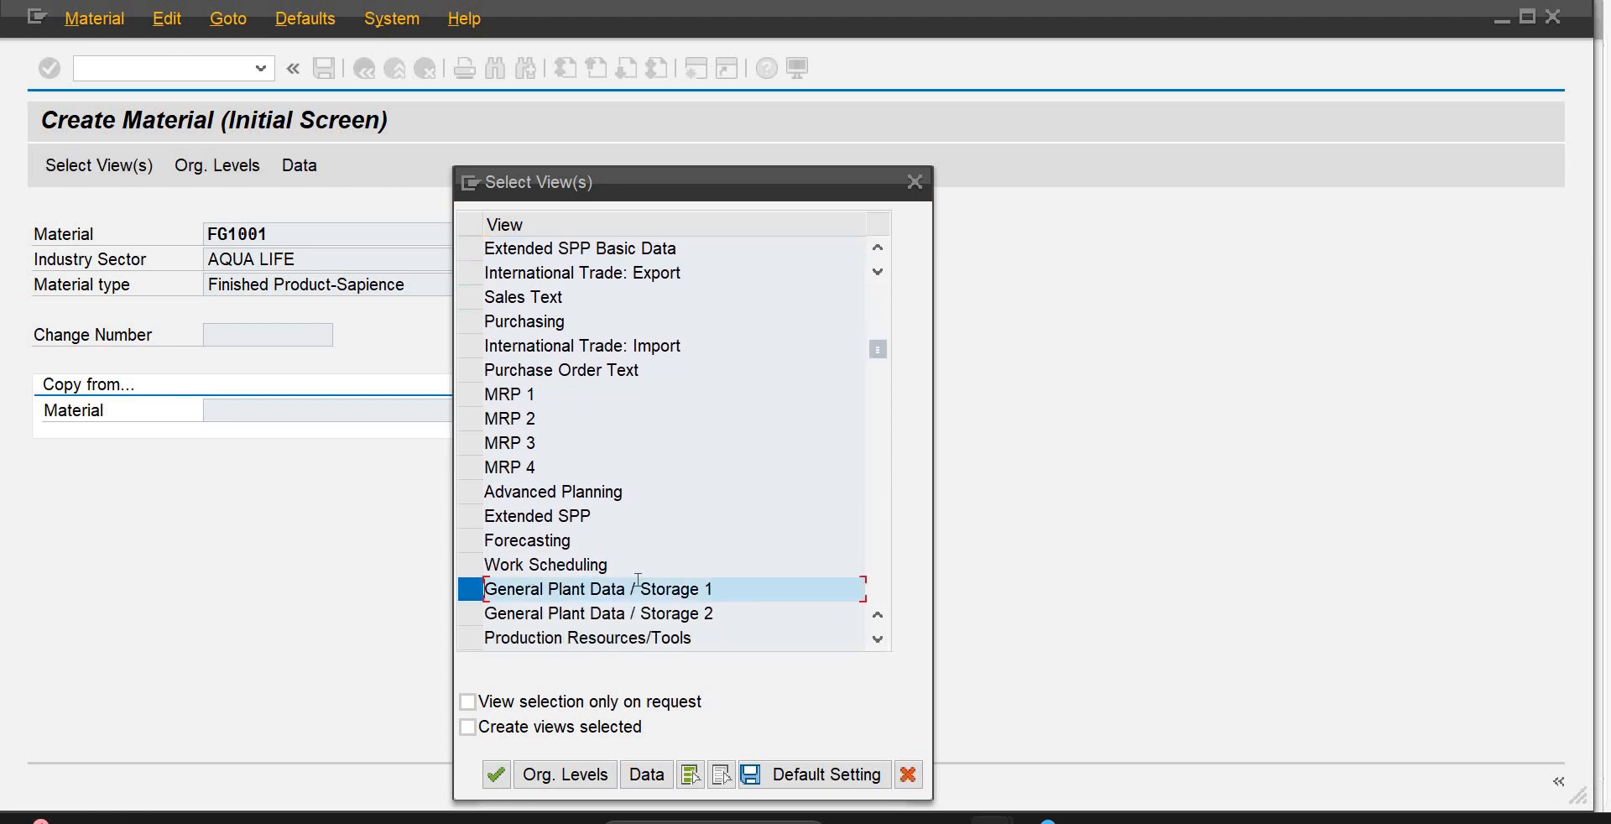
{"action": "left_click", "coordinate": [878, 639]}
{"action": "left_click", "coordinate": [878, 642]}
{"action": "left_click", "coordinate": [878, 642]}
{"action": "left_click", "coordinate": [878, 642]}
{"action": "left_click", "coordinate": [878, 642]}
{"action": "left_click", "coordinate": [878, 642]}
{"action": "left_click", "coordinate": [464, 591]}
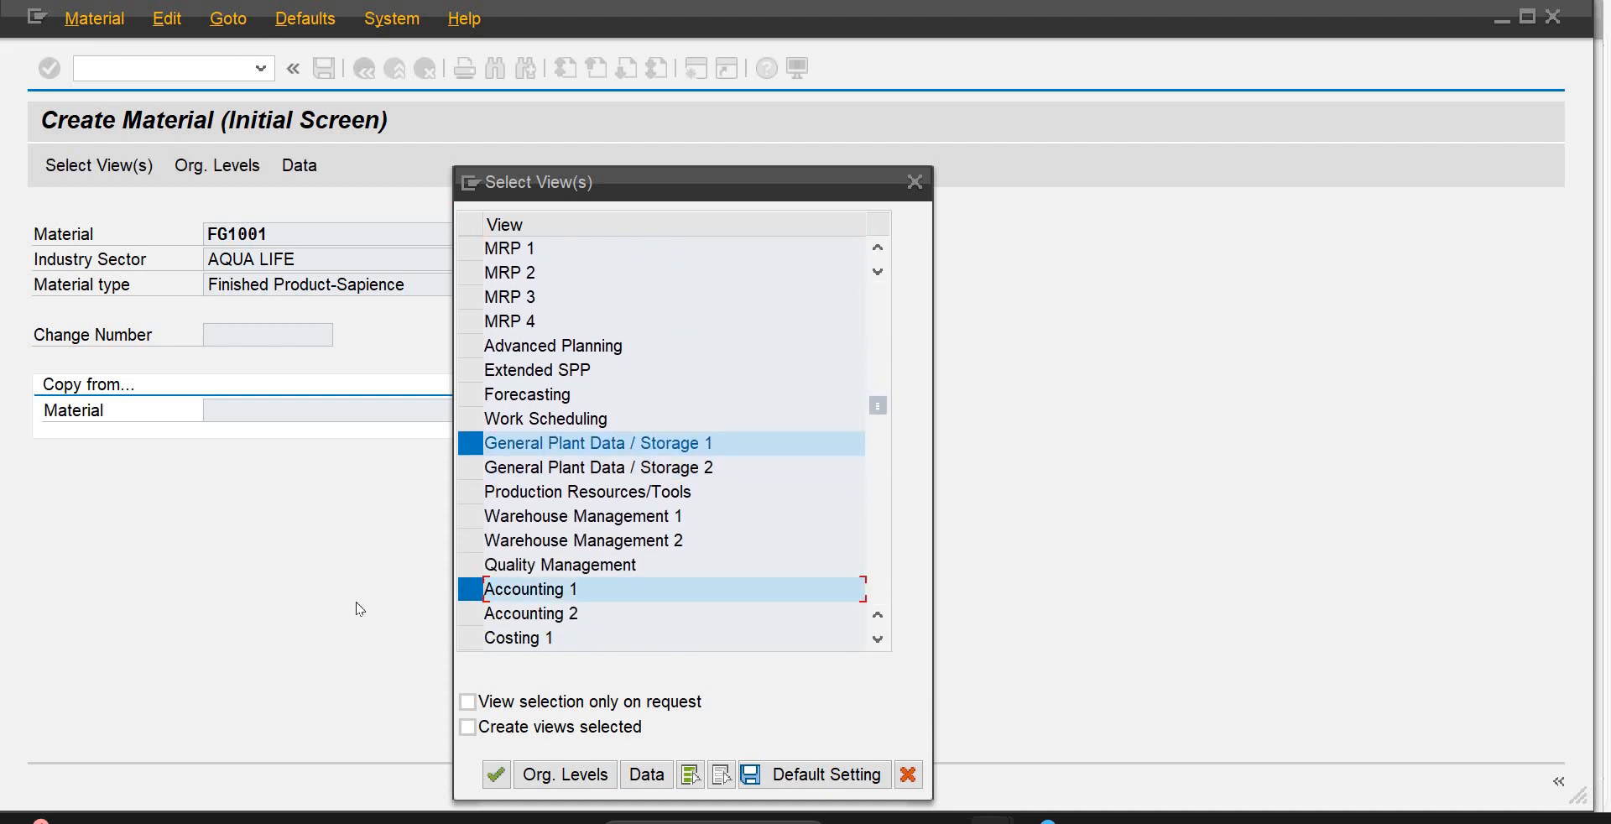
{"action": "key", "text": "Return"}
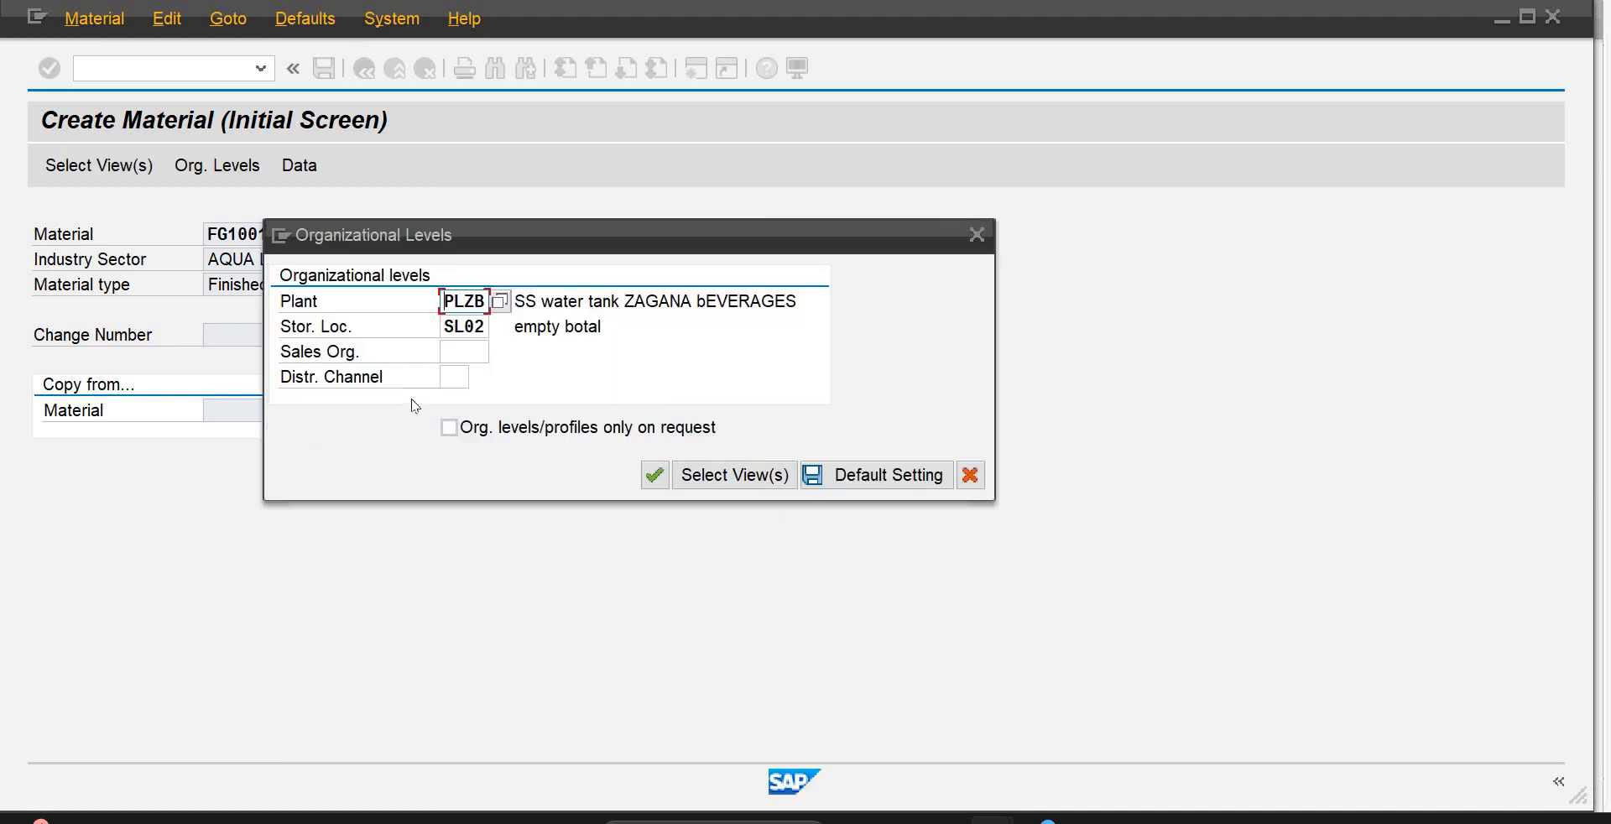
Step: Set the plant to PLP1 and the storage location to SL01 in the organizational levels
{"action": "key", "text": "Delete"}
{"action": "key", "text": "Delete"}
{"action": "key", "text": "Delete"}
{"action": "key", "text": "Delete"}
{"action": "type", "text": "p1p1"}
{"action": "key", "text": "Tab"}
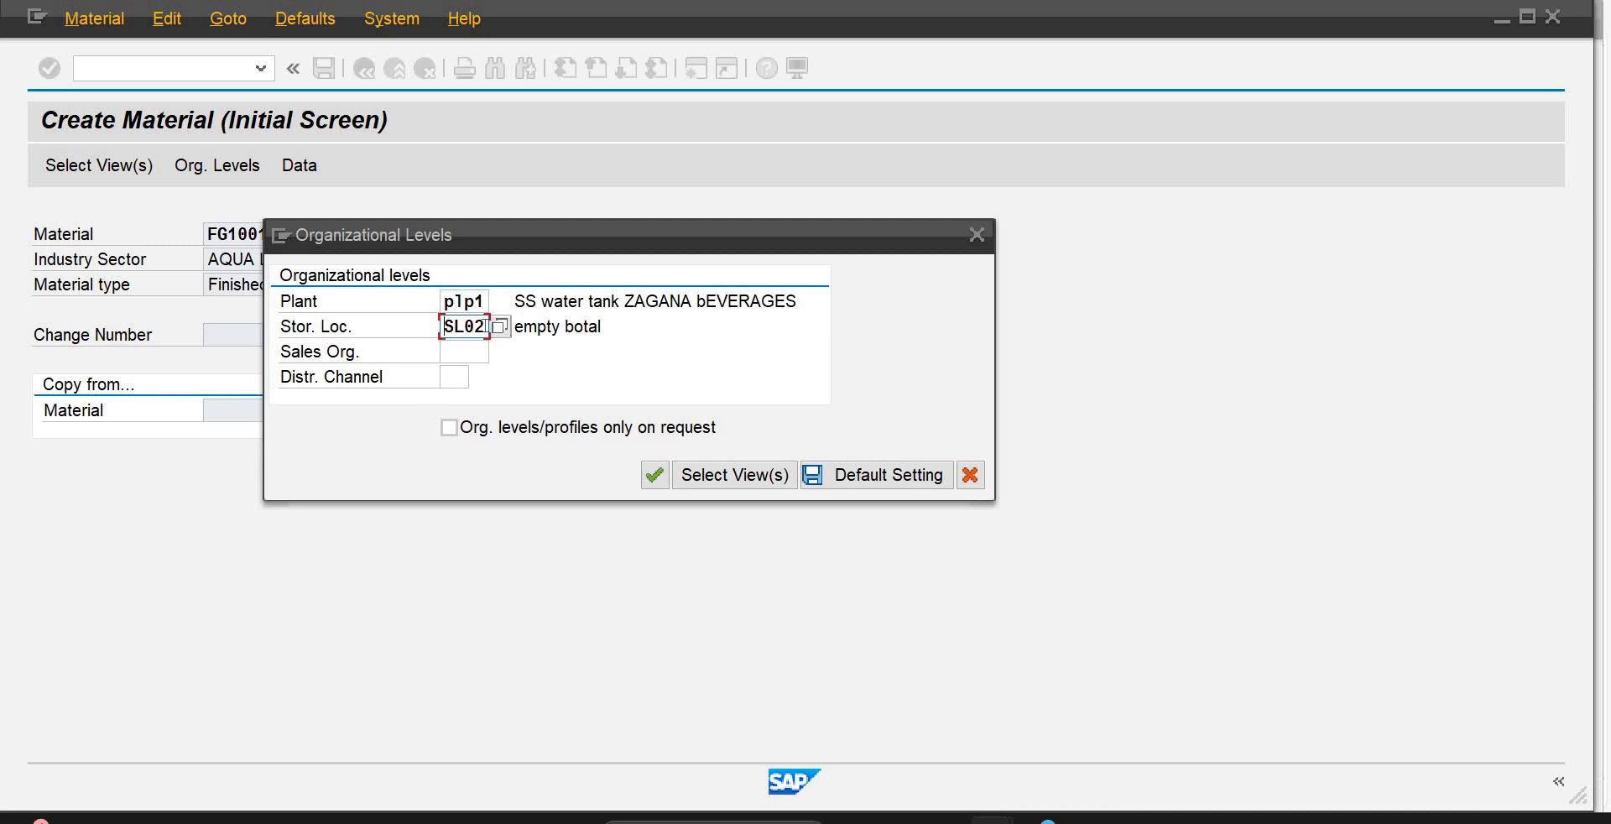
{"action": "left_click", "coordinate": [479, 325]}
{"action": "key", "text": "BackSpace"}
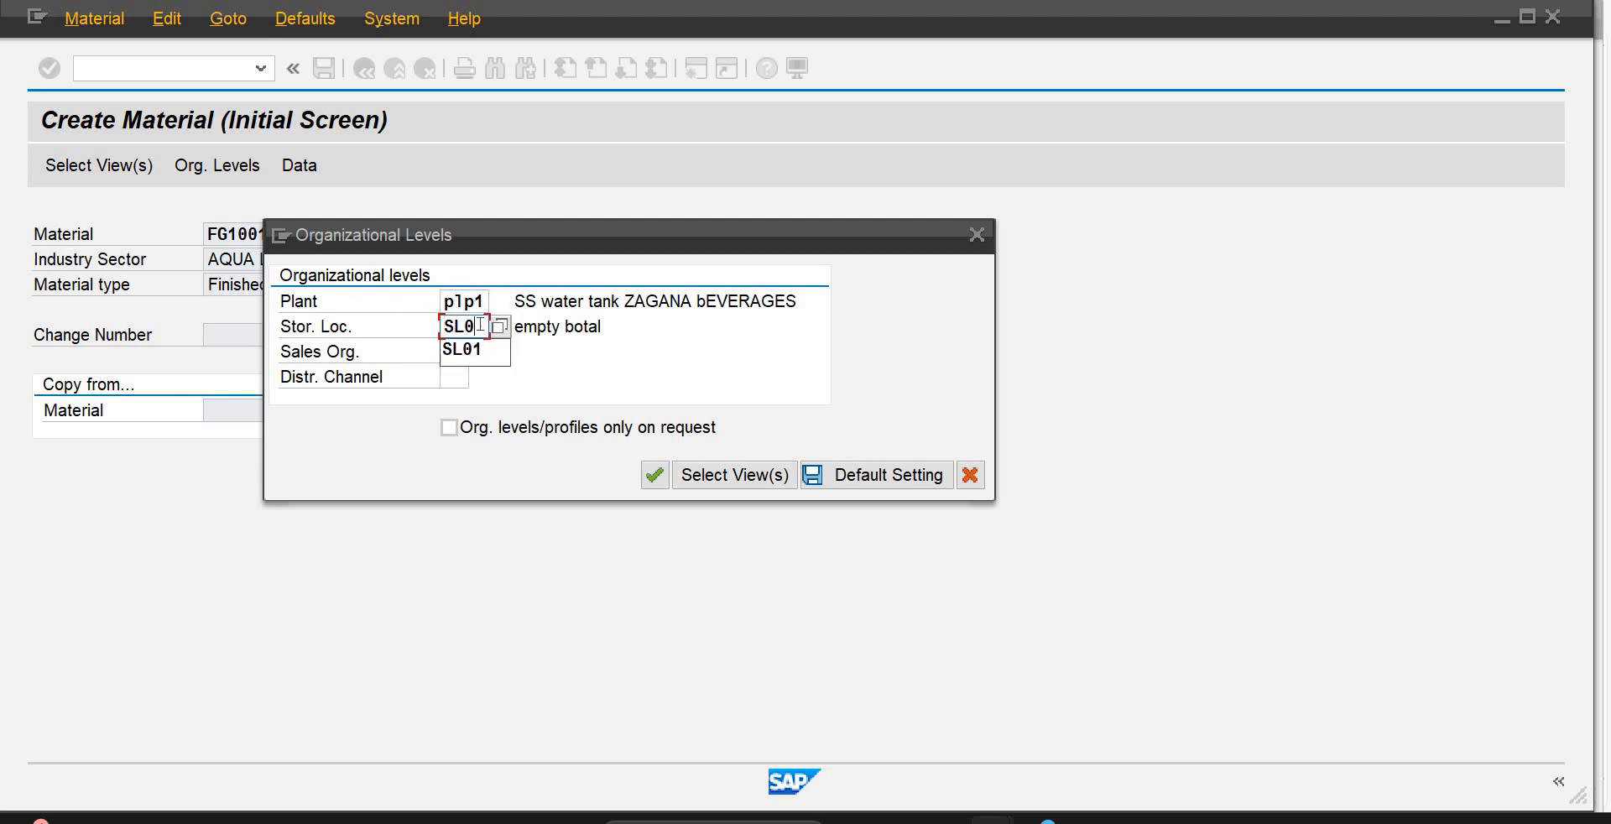
{"action": "type", "text": "1"}
{"action": "key", "text": "Tab"}
Step: Set the sales organization to SOPB and the distribution channel to LD, and submit the organizational levels
{"action": "type", "text": "sopb"}
{"action": "key", "text": "Tab"}
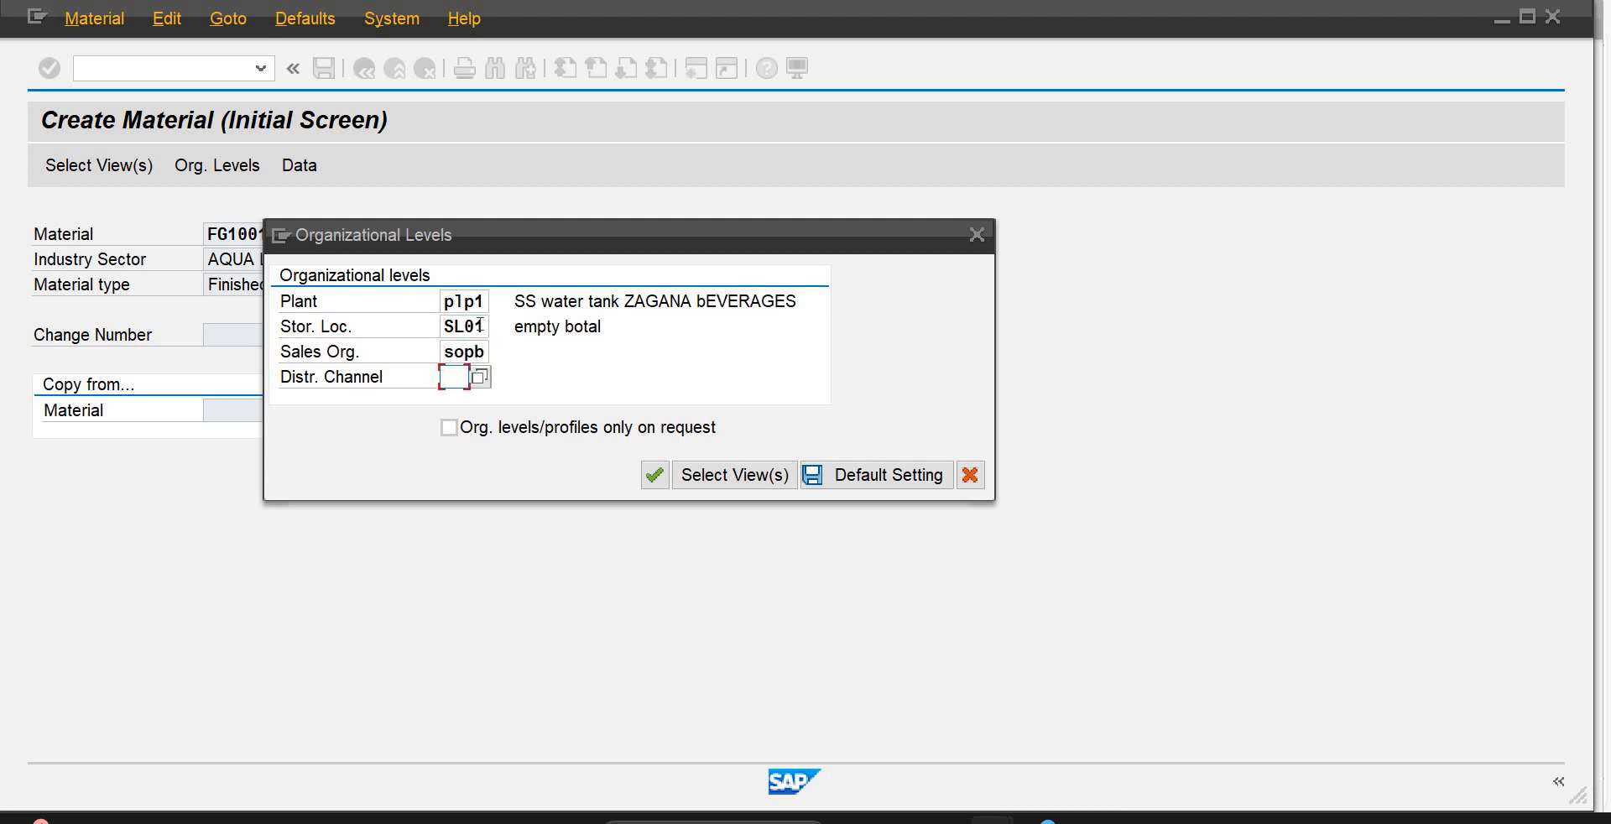
{"action": "type", "text": "ld"}
{"action": "key", "text": "Return"}
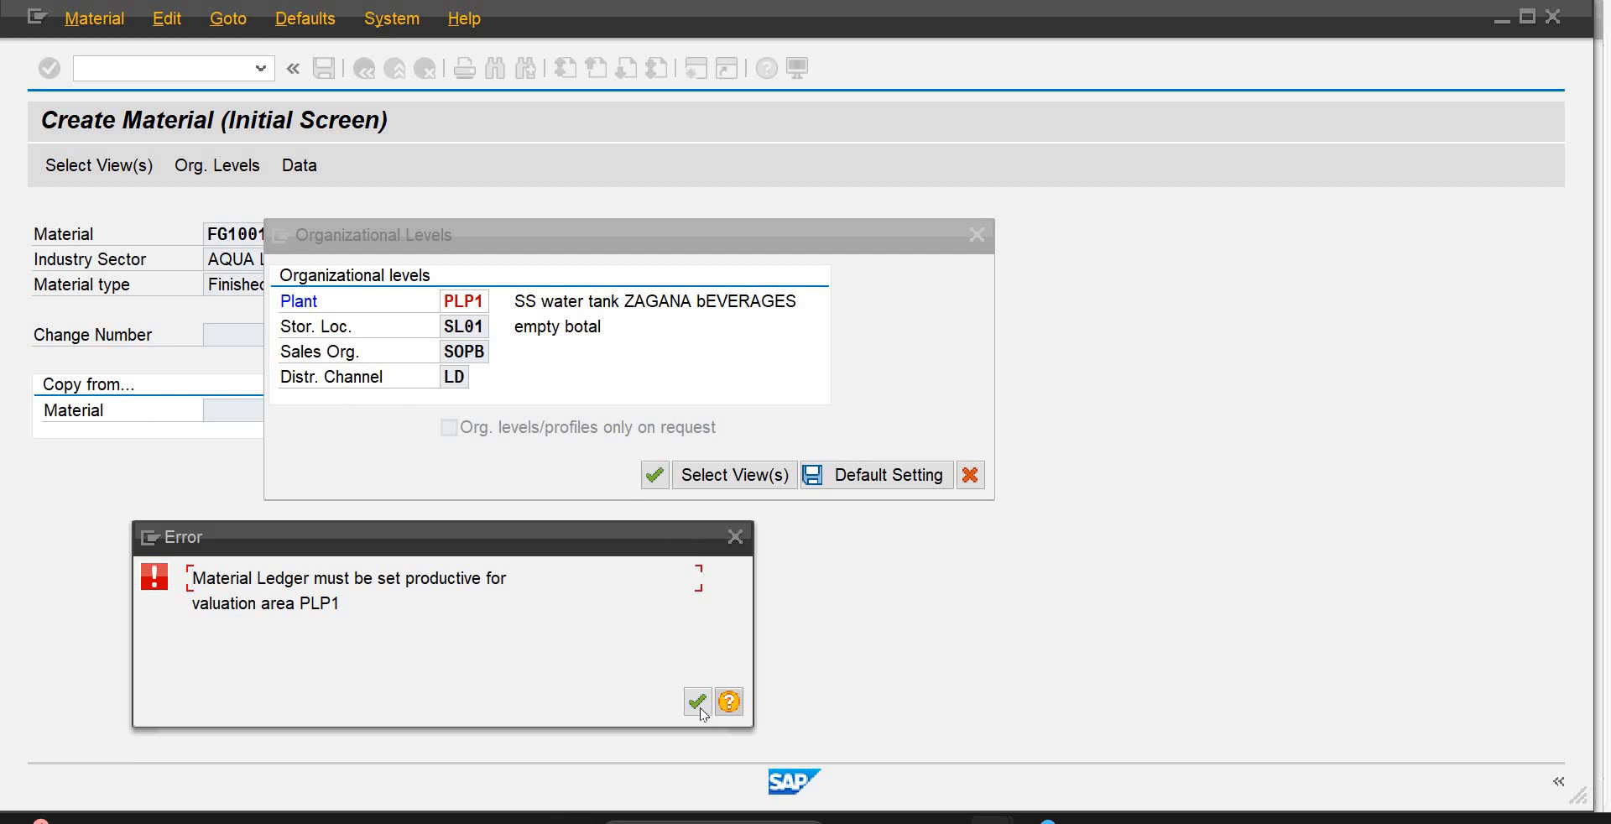
{"action": "key", "text": "Return"}
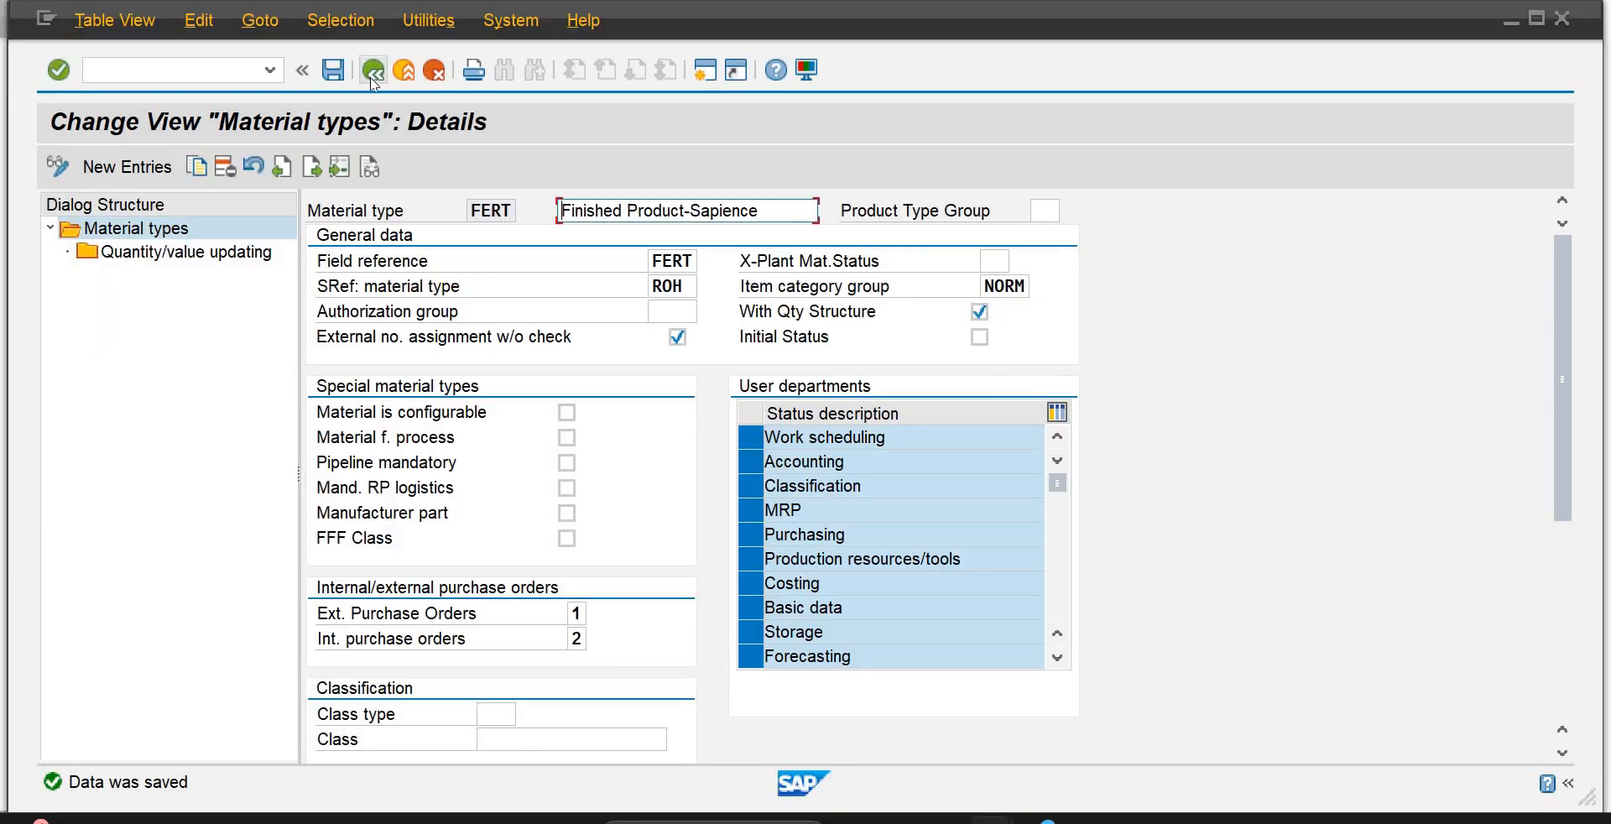
Step: Leave the material types configuration and open the SAP Reference IMG
{"action": "left_click", "coordinate": [374, 75]}
{"action": "left_click", "coordinate": [374, 76]}
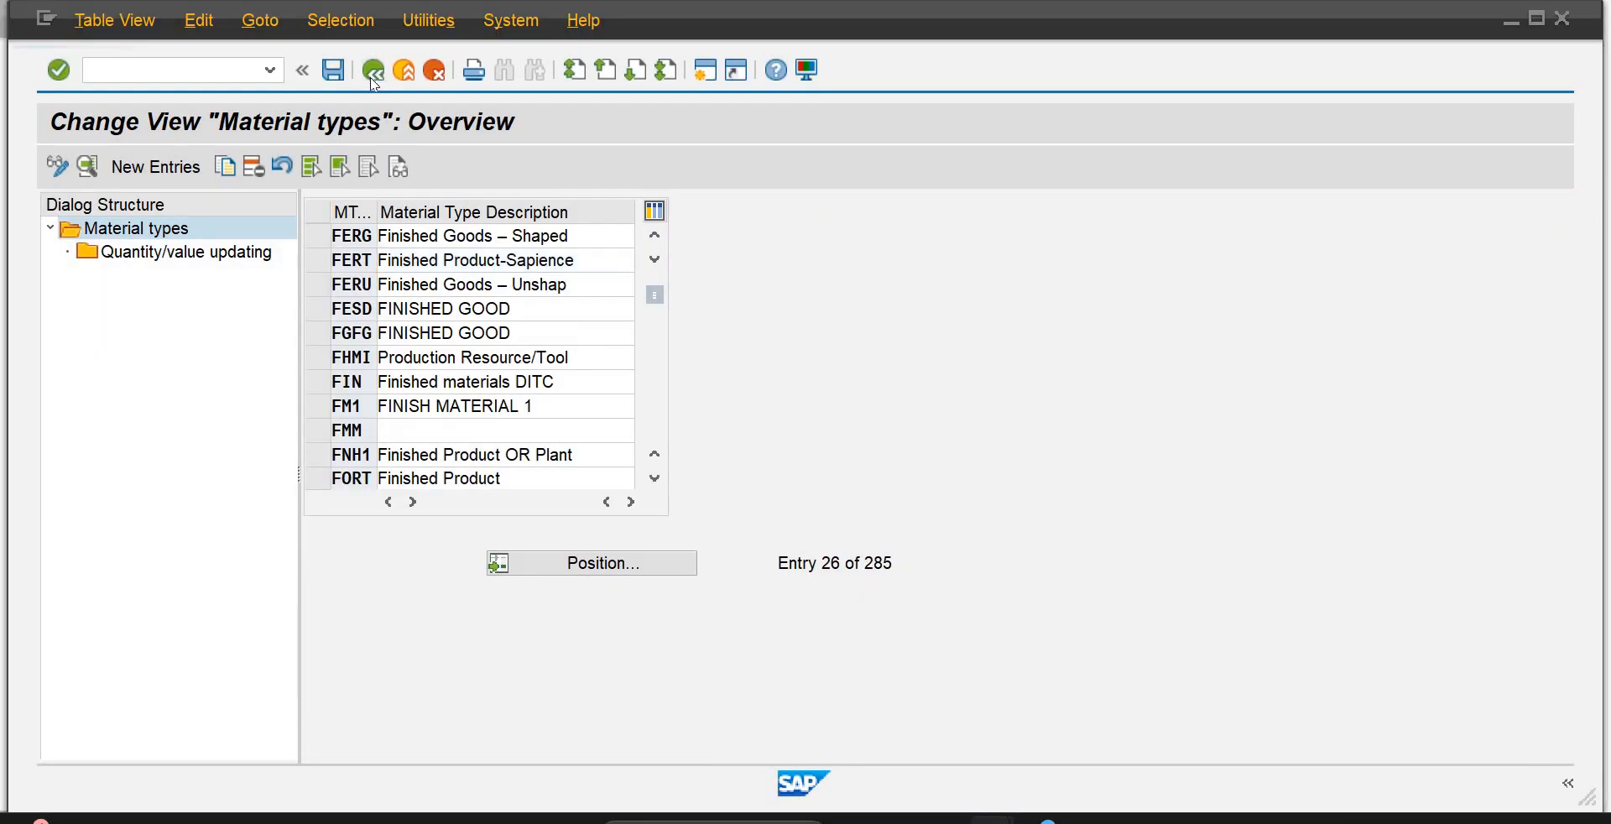
{"action": "left_click", "coordinate": [374, 82]}
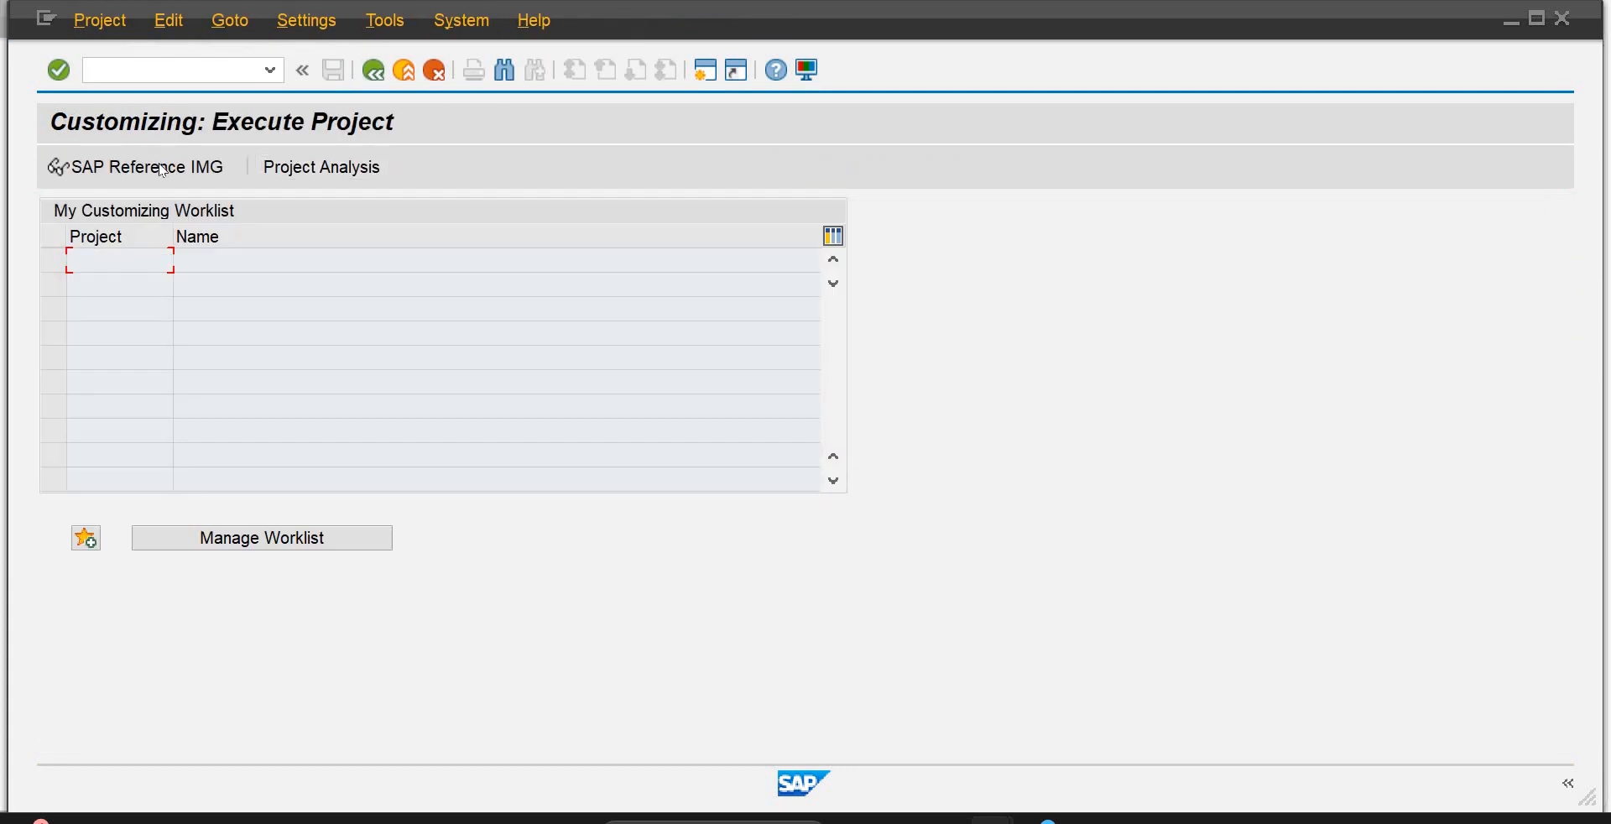
{"action": "left_click", "coordinate": [164, 169]}
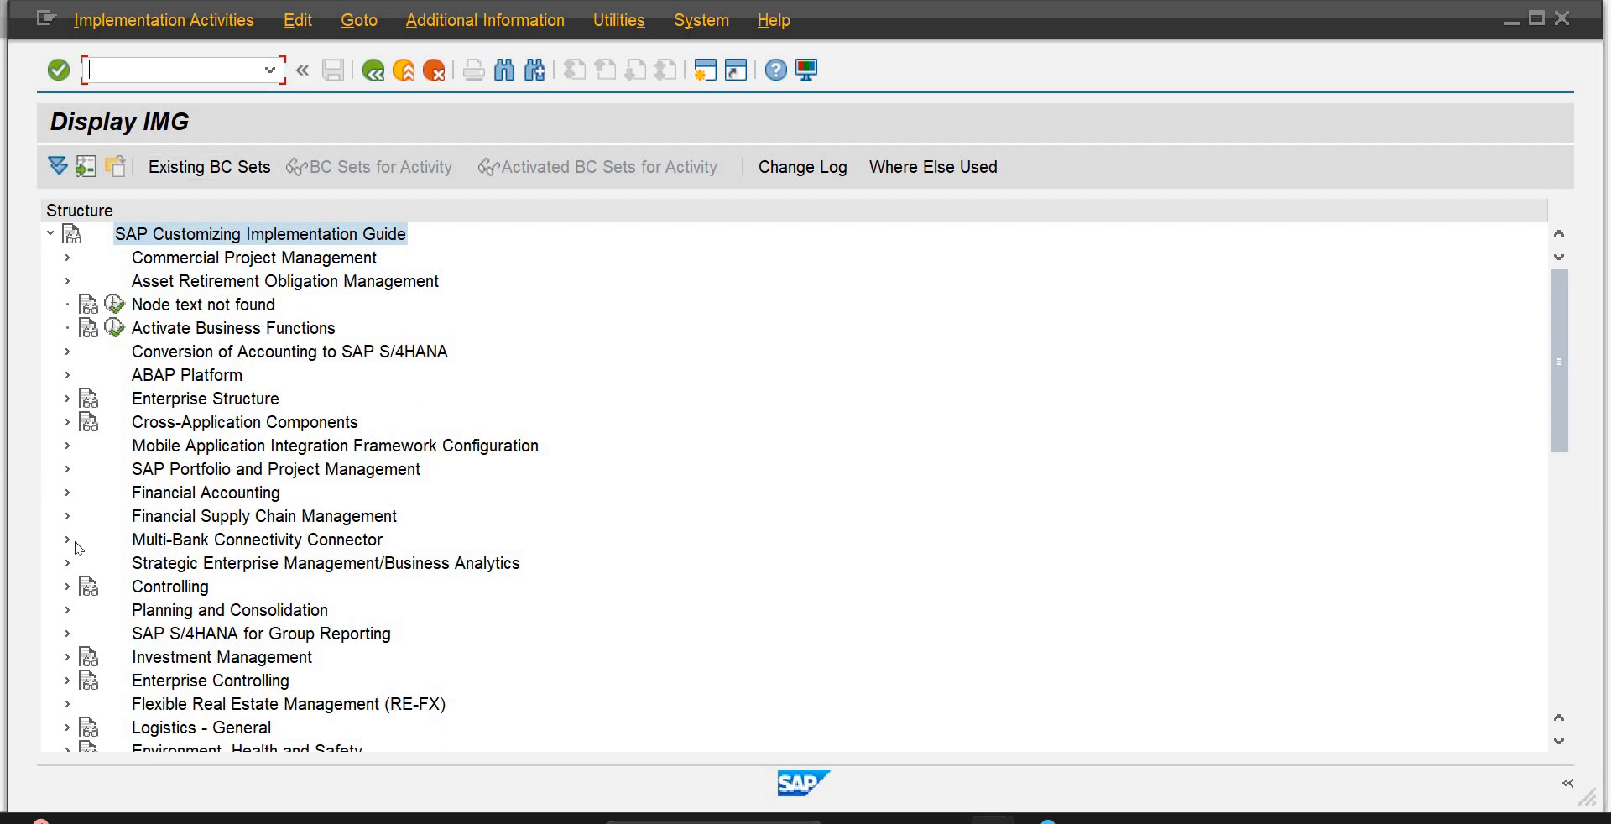
Step: Expand the Controlling, Product Cost Controlling and Actual Costing/Material Ledger nodes in the implementation guide
{"action": "left_click", "coordinate": [67, 587]}
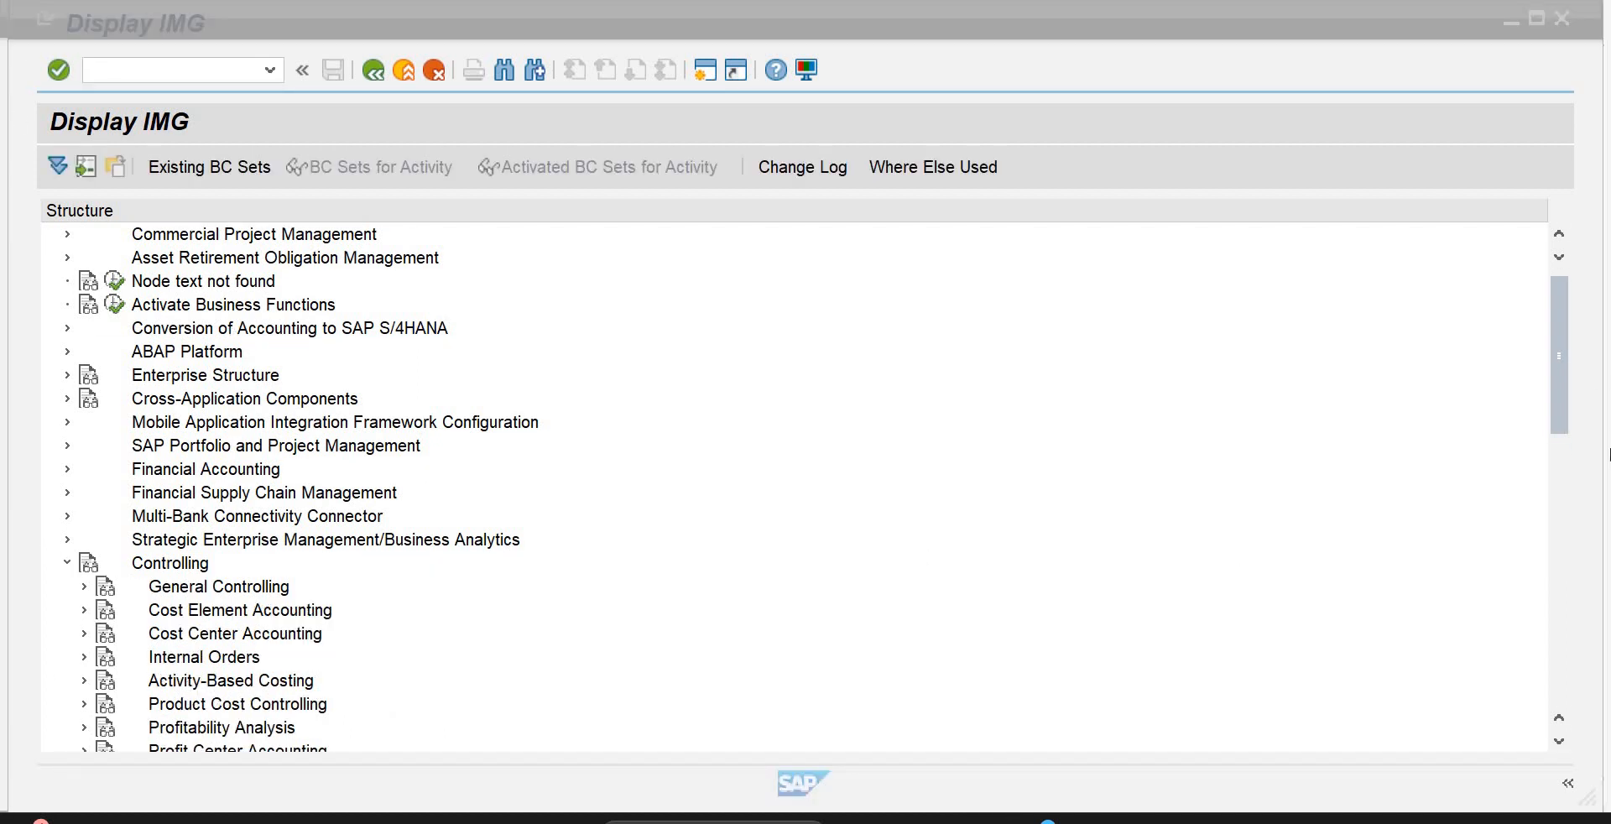
{"action": "left_click_drag", "start_coordinate": [1563, 422], "coordinate": [1561, 479]}
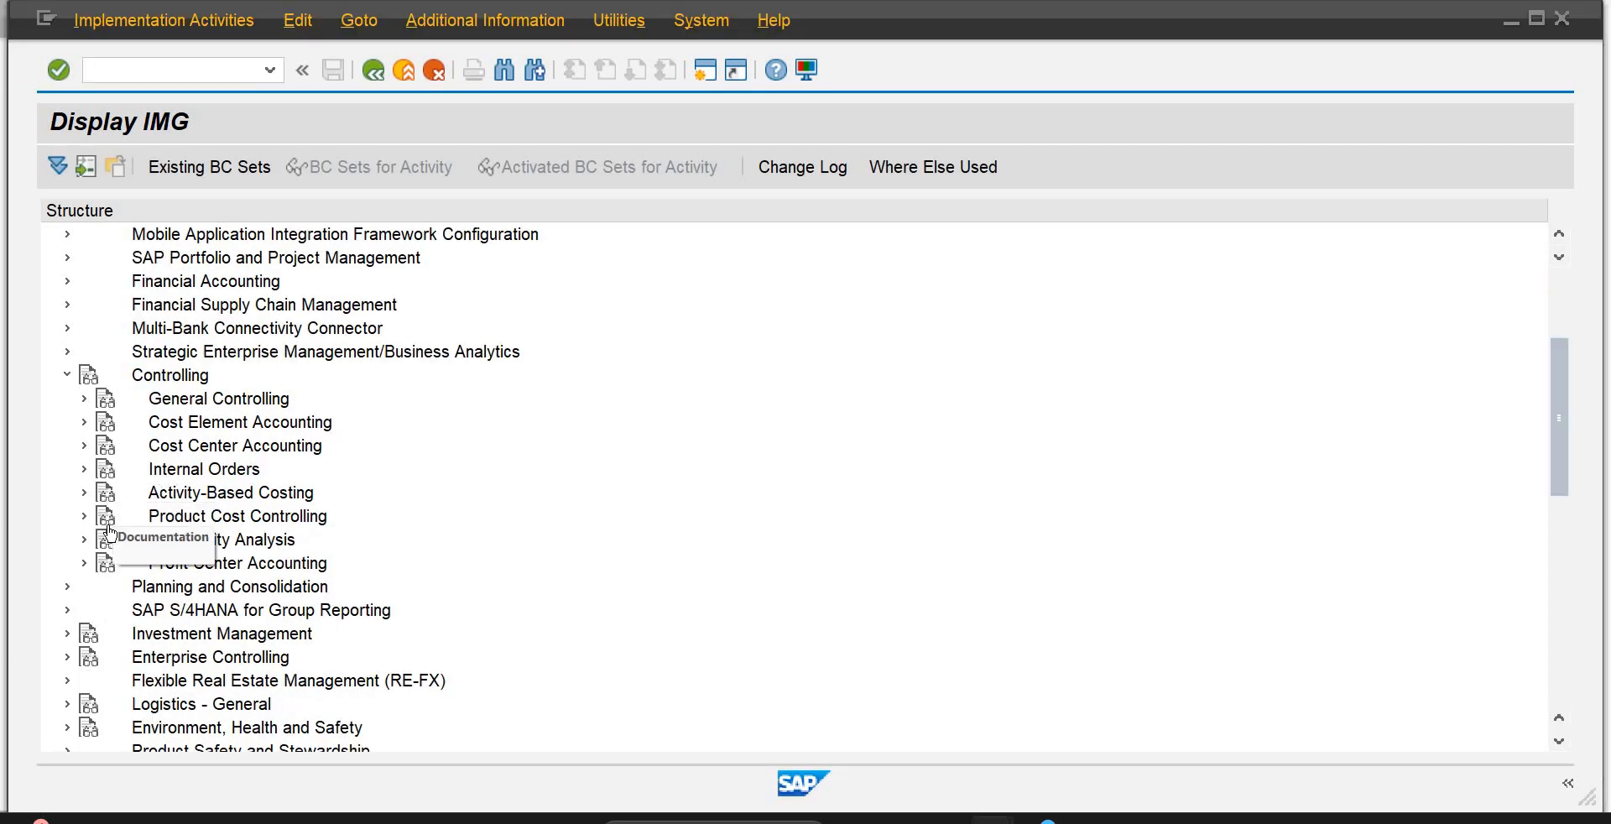
{"action": "left_click", "coordinate": [84, 517]}
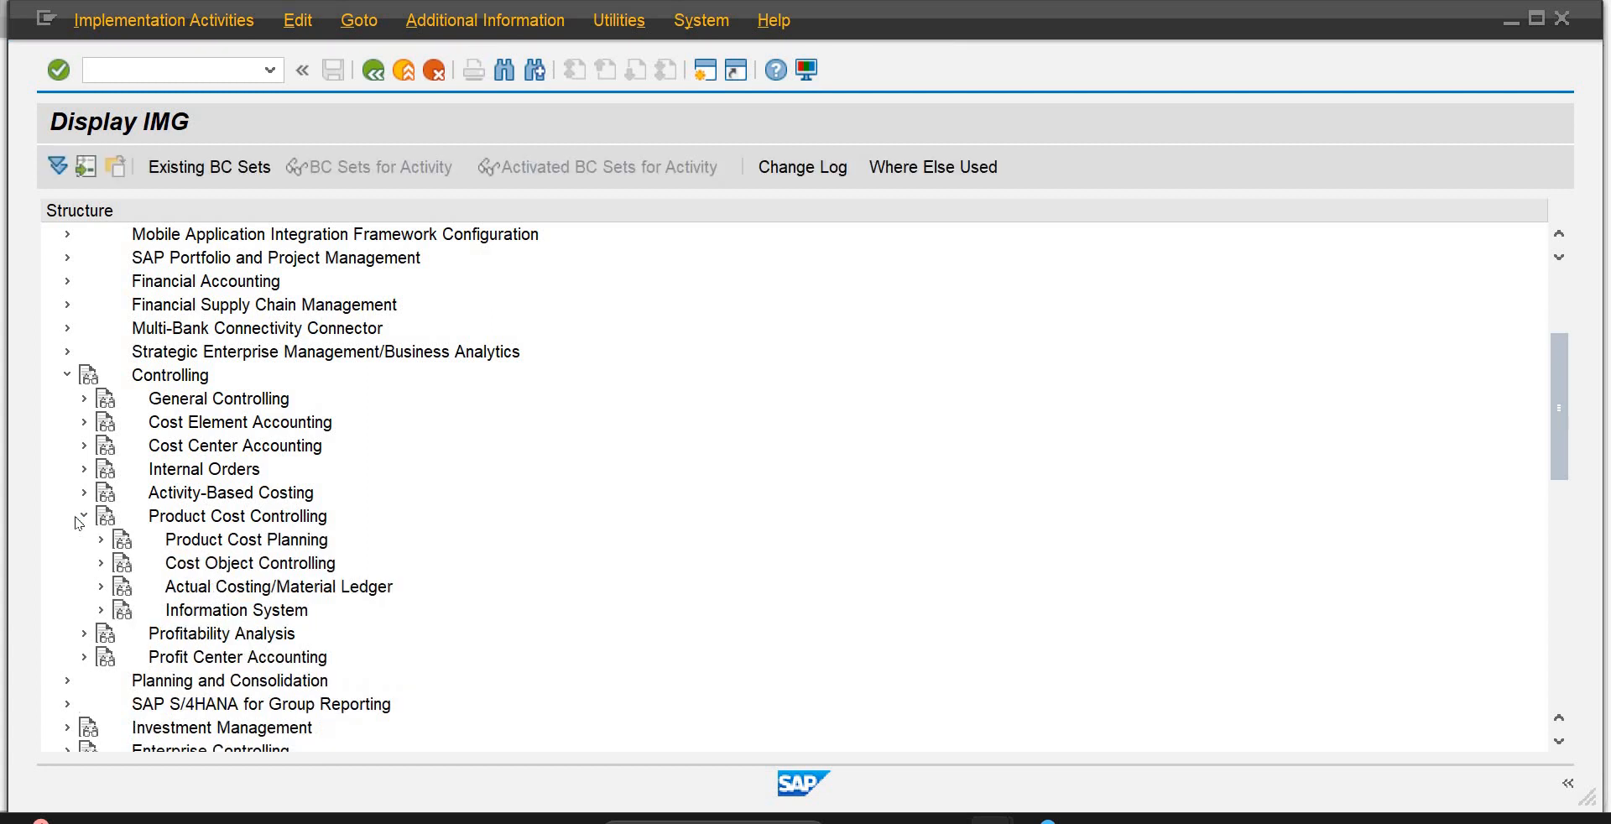
{"action": "left_click", "coordinate": [104, 586]}
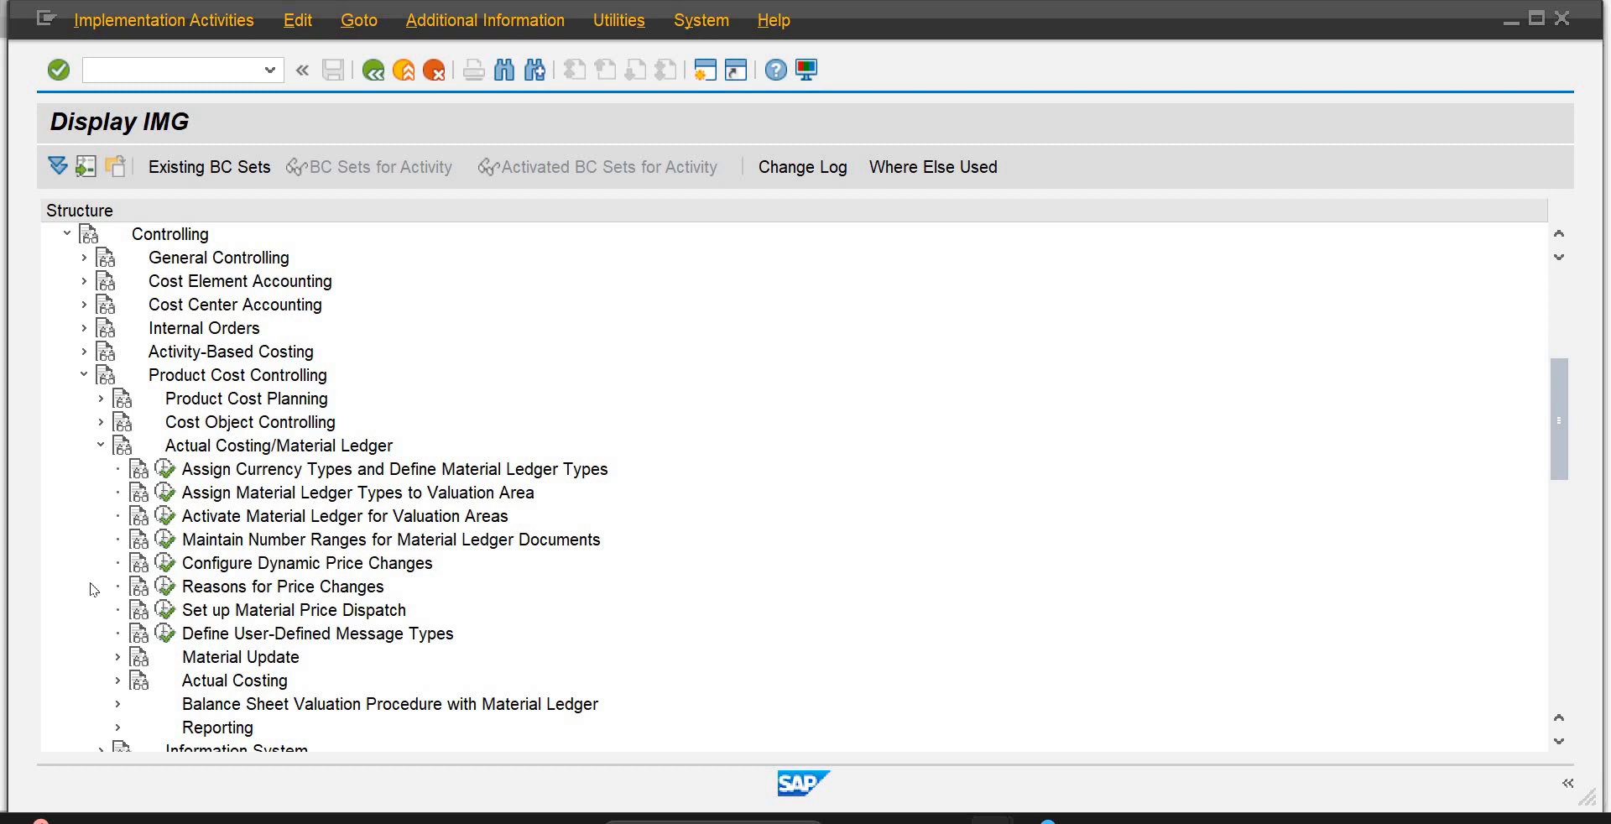
Step: Open Check Material Ledger Settings from Activate Material Ledger for Valuation Areas and enter plant PLP1
{"action": "left_click", "coordinate": [170, 517]}
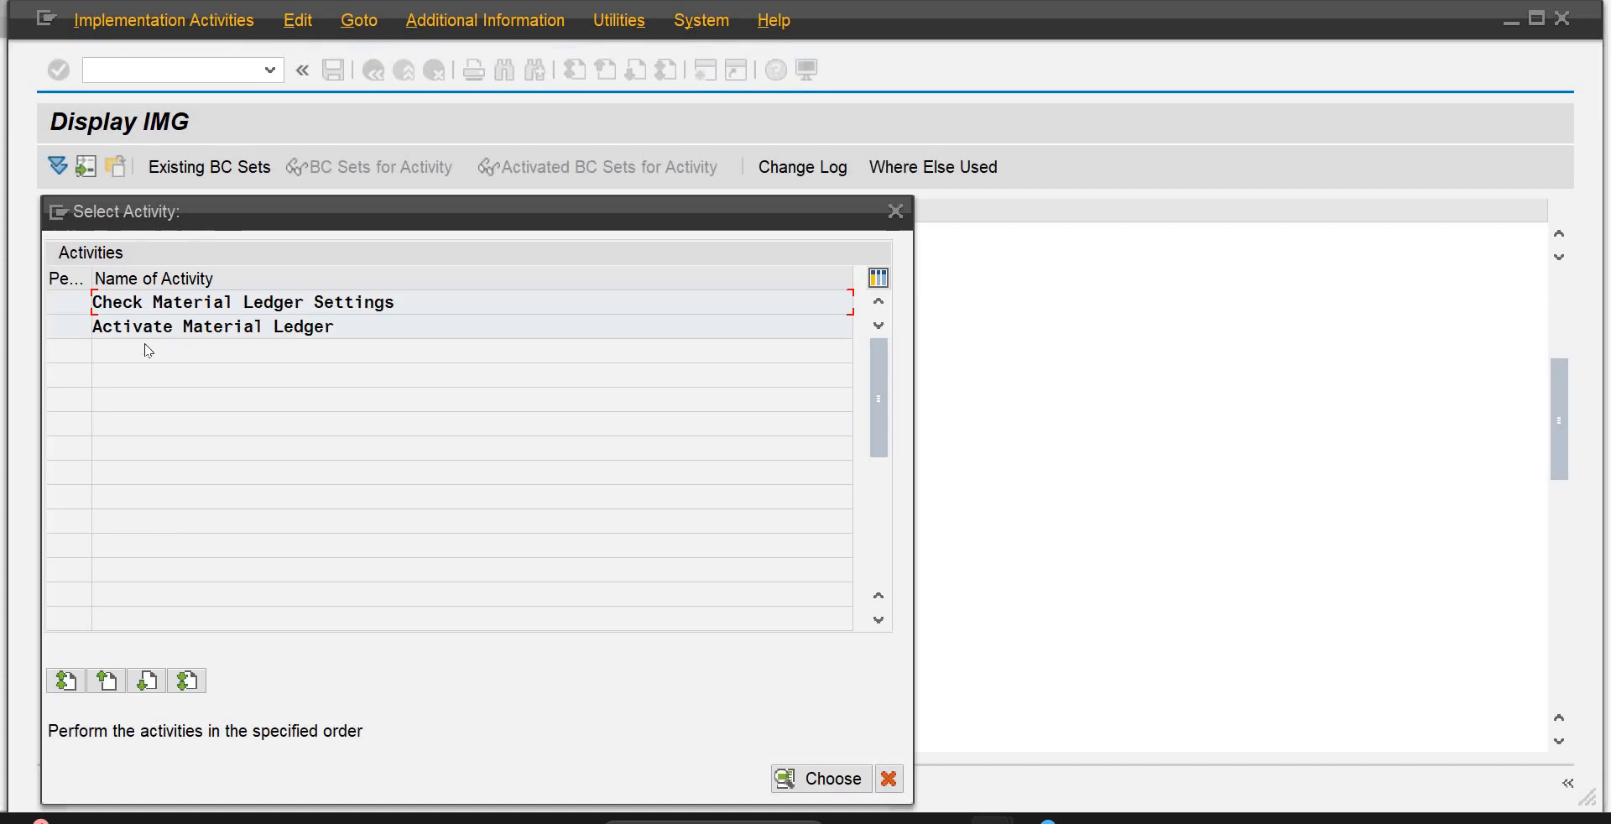
{"action": "double_click", "coordinate": [184, 307]}
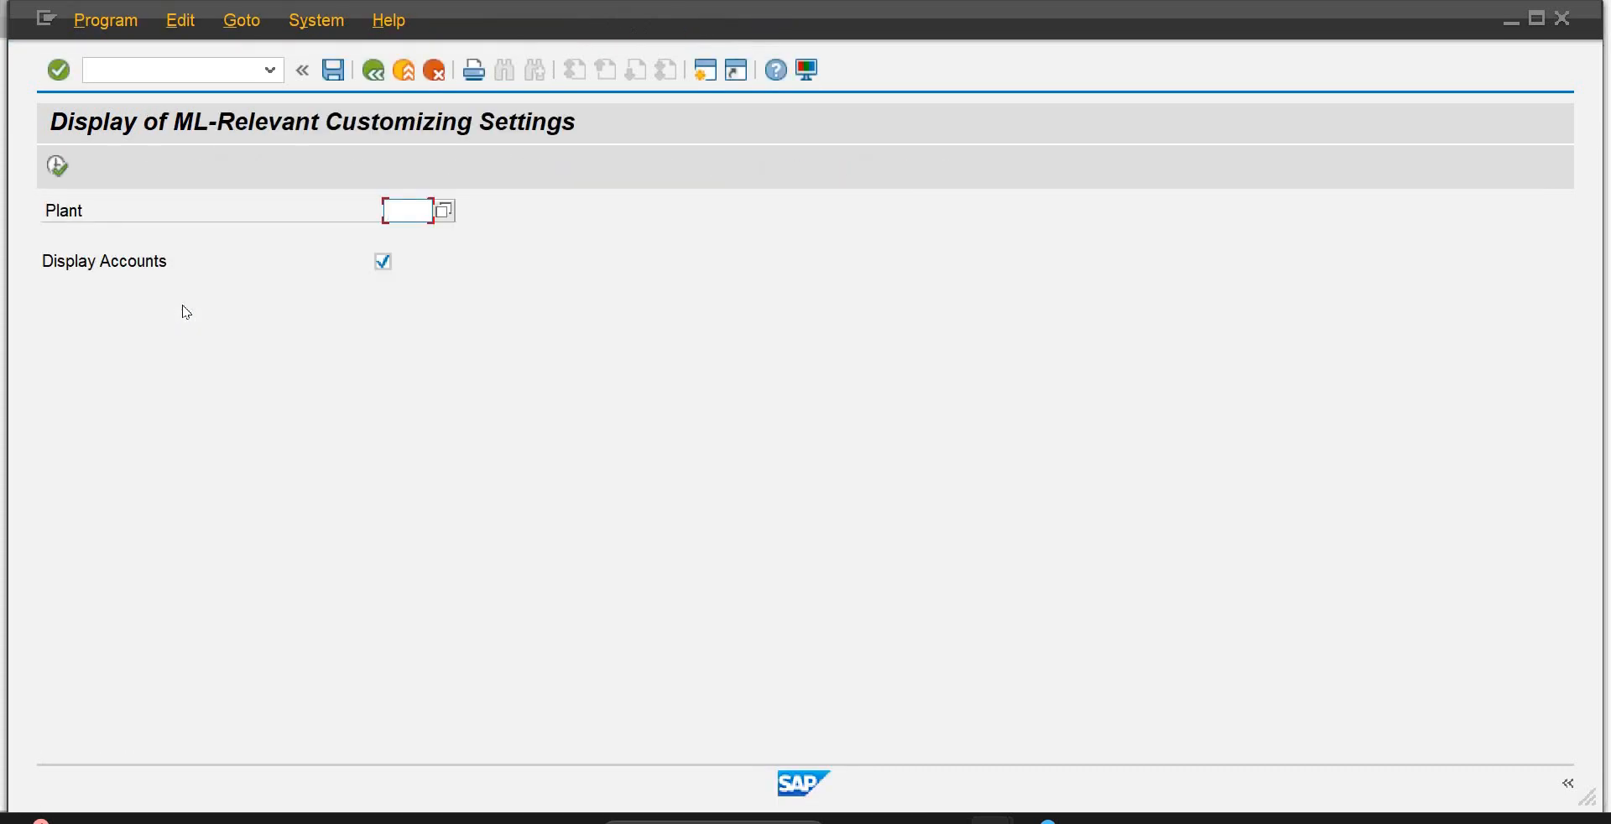
{"action": "type", "text": "p1p1"}
{"action": "key", "text": "Return"}
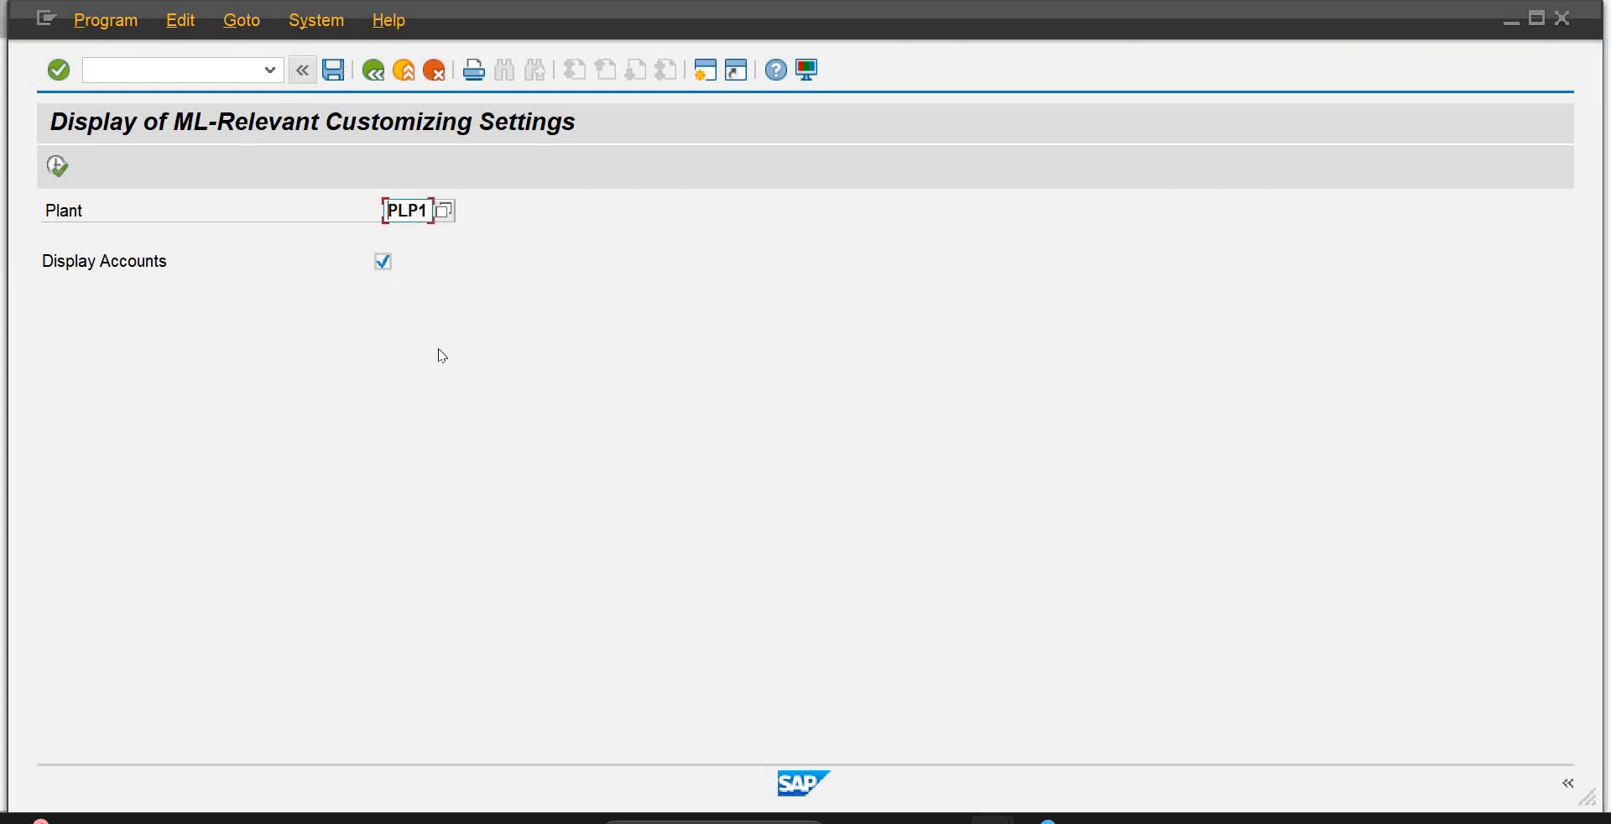
{"action": "key", "text": "ctrl+s"}
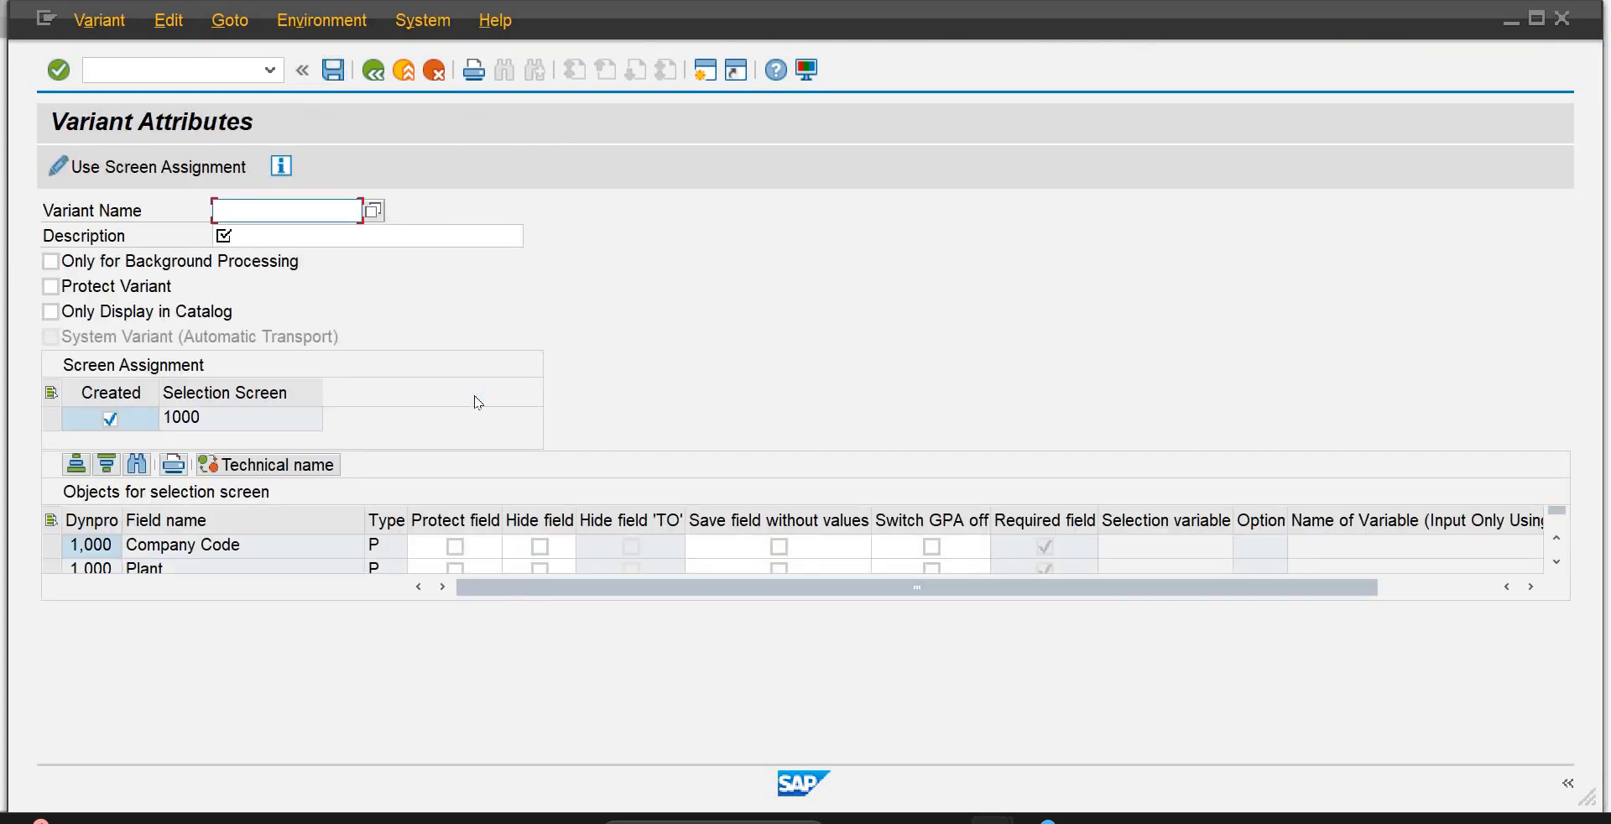
{"action": "left_click", "coordinate": [370, 70]}
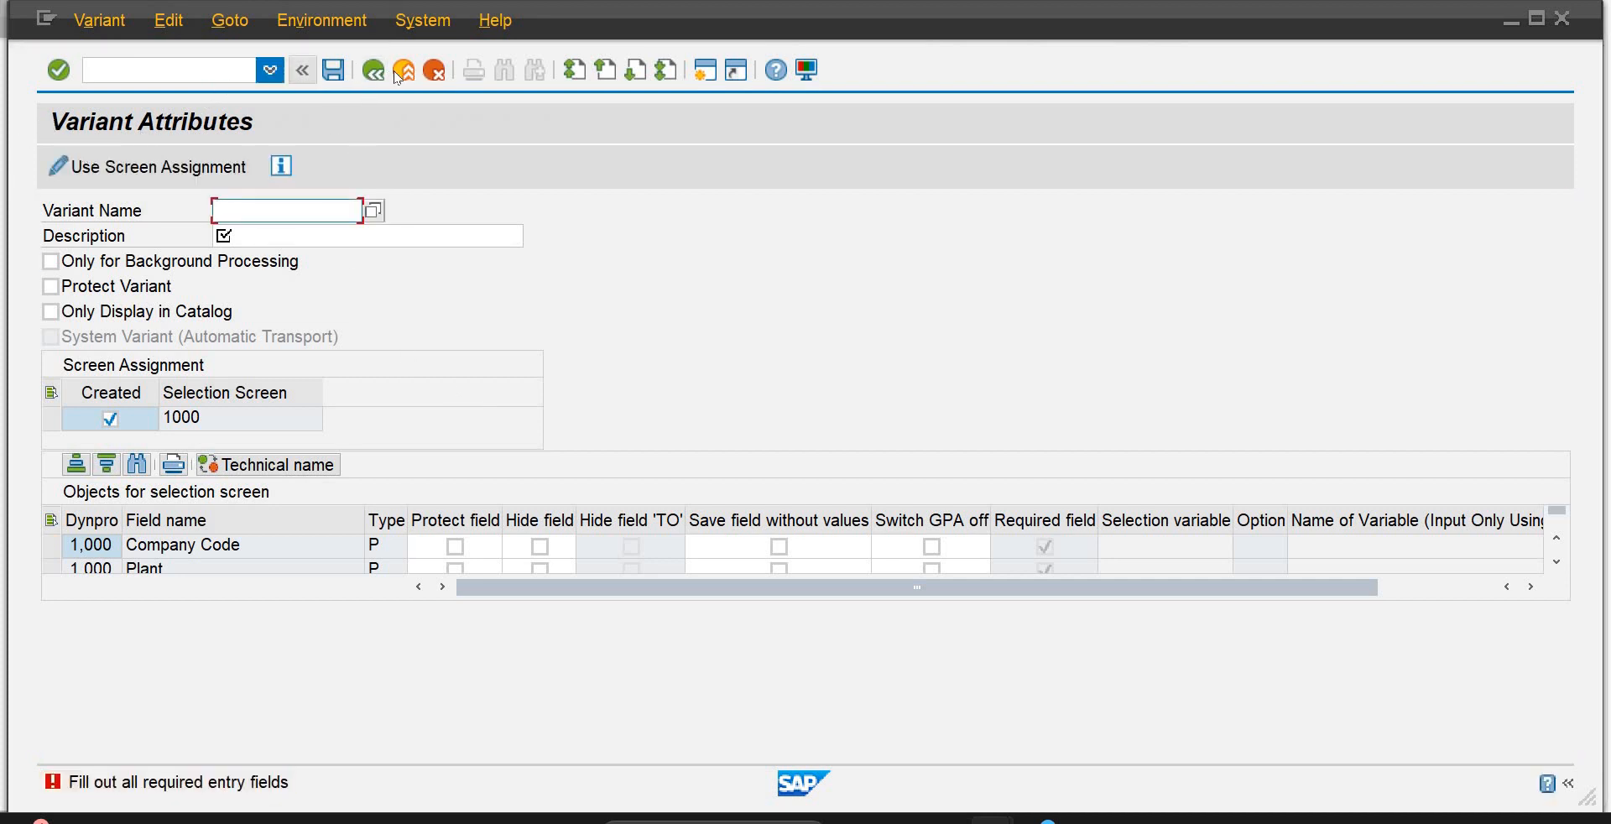
{"action": "left_click", "coordinate": [435, 70]}
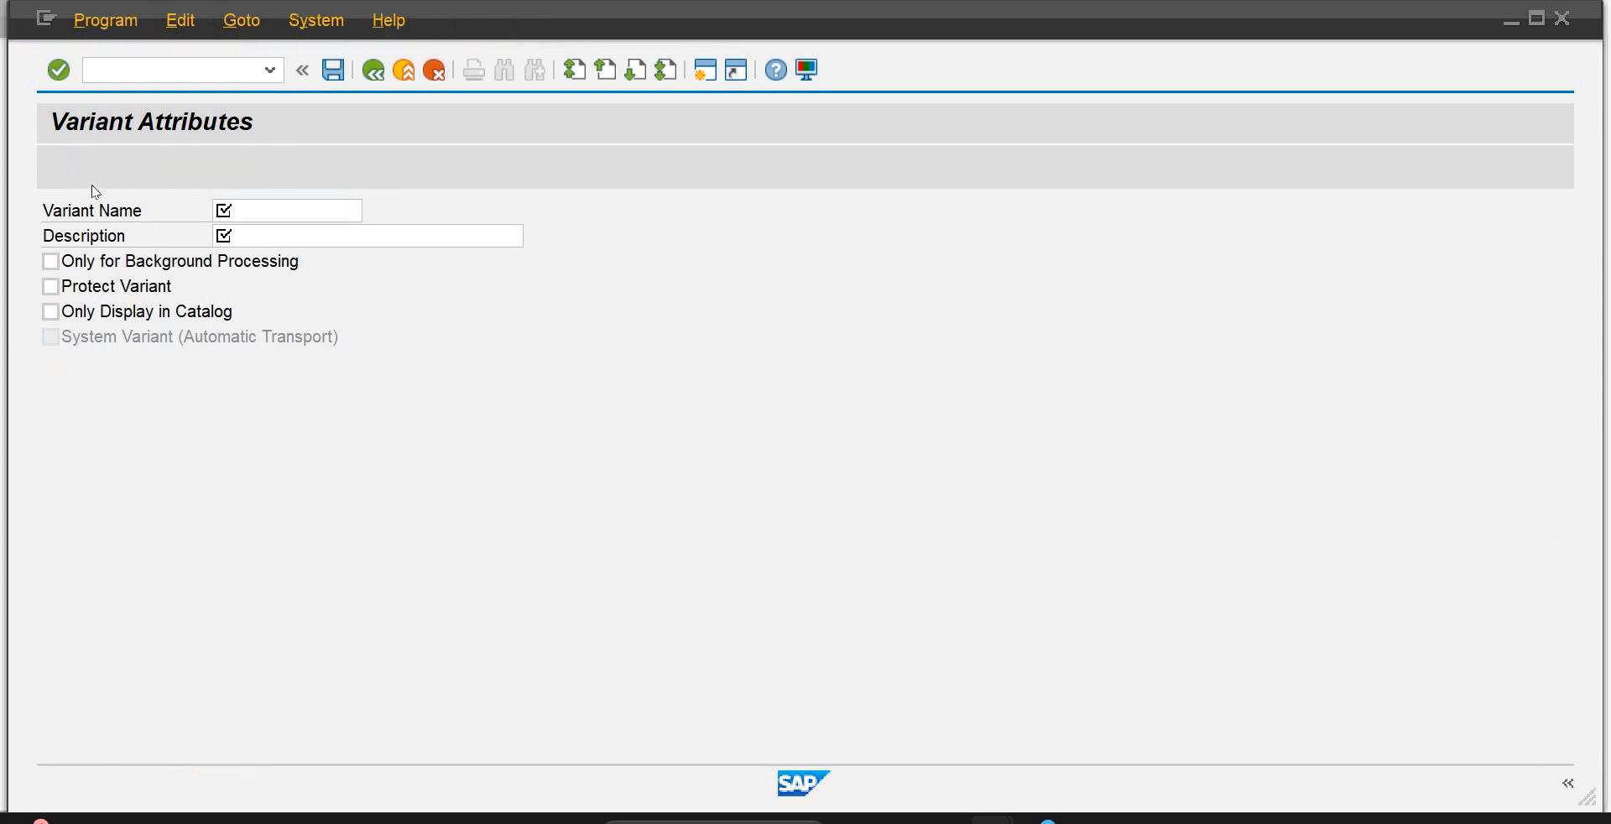
Step: Run the material ledger settings check for plant PLP1 and examine the report down to the accounts for the valuation area
{"action": "left_click", "coordinate": [59, 166]}
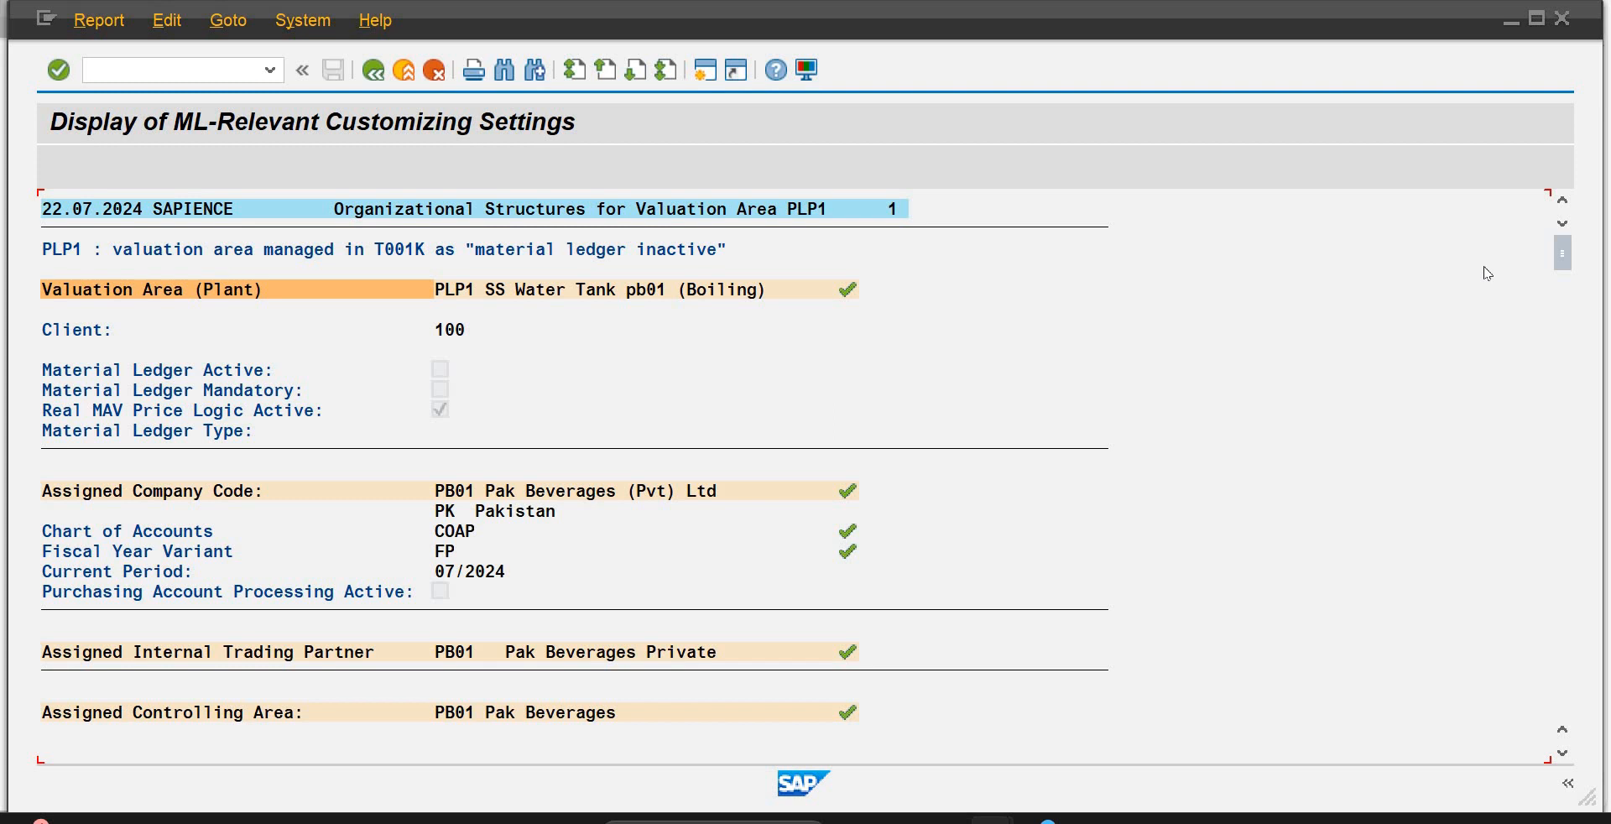
{"action": "left_click_drag", "start_coordinate": [1560, 273], "coordinate": [1553, 393]}
{"action": "left_click", "coordinate": [1554, 393]}
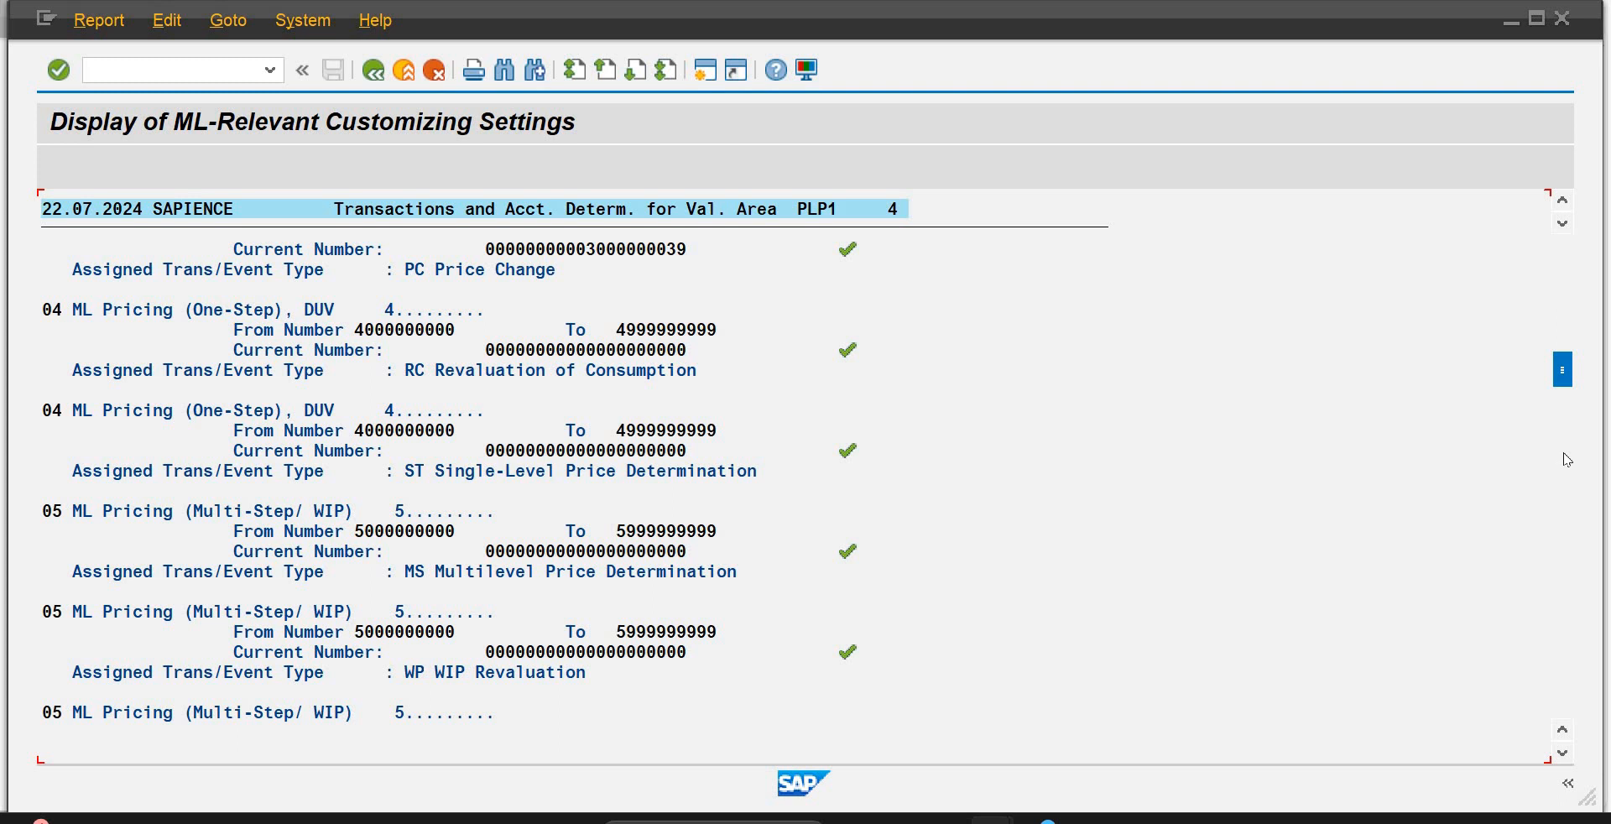
{"action": "left_click", "coordinate": [1574, 487]}
{"action": "left_click", "coordinate": [1571, 545]}
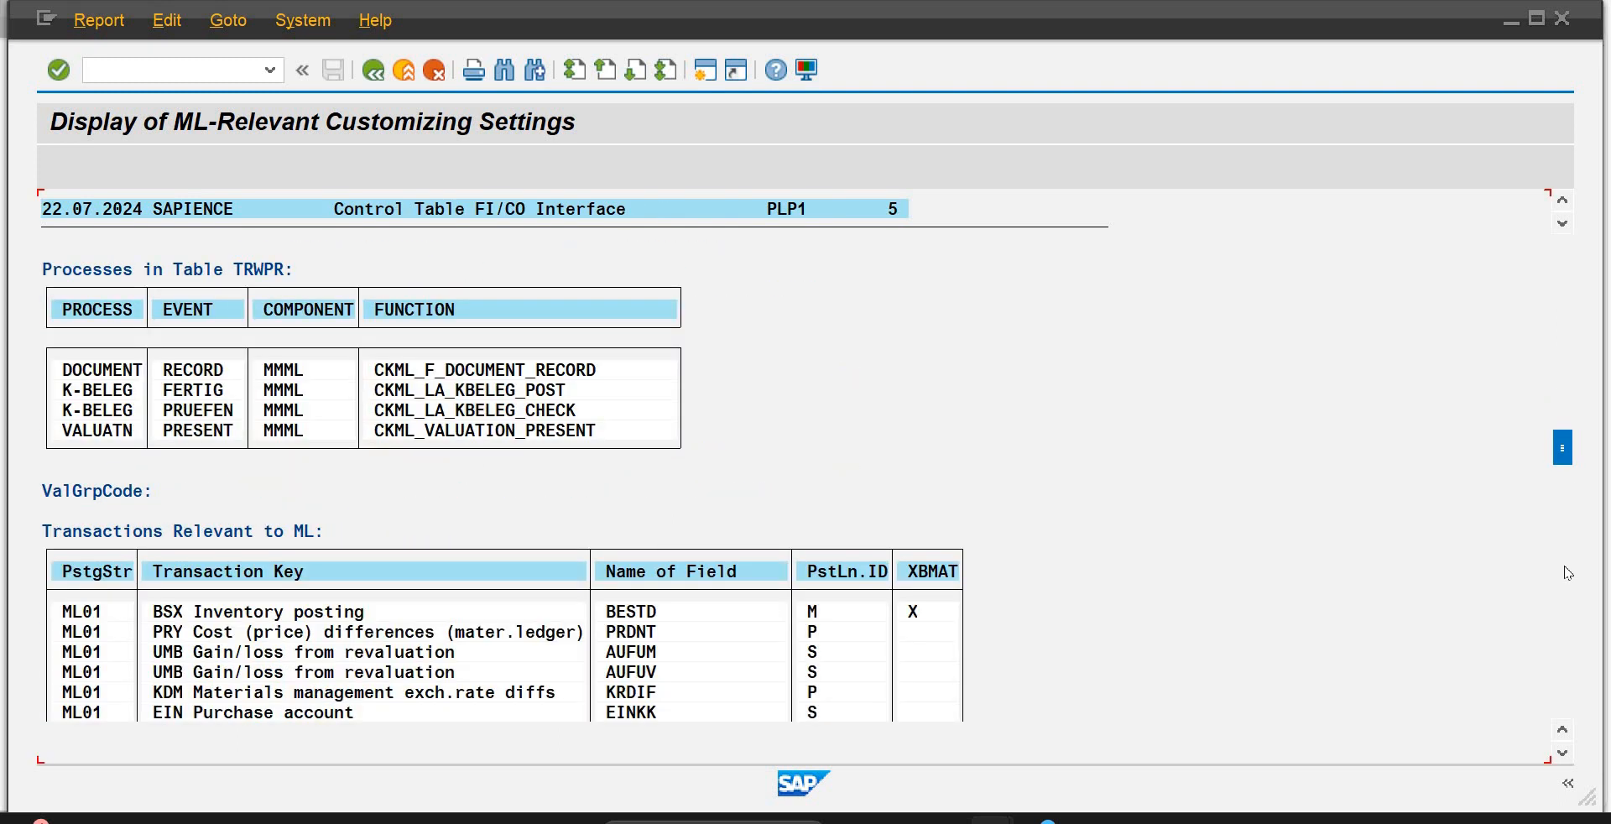
{"action": "left_click", "coordinate": [1569, 573]}
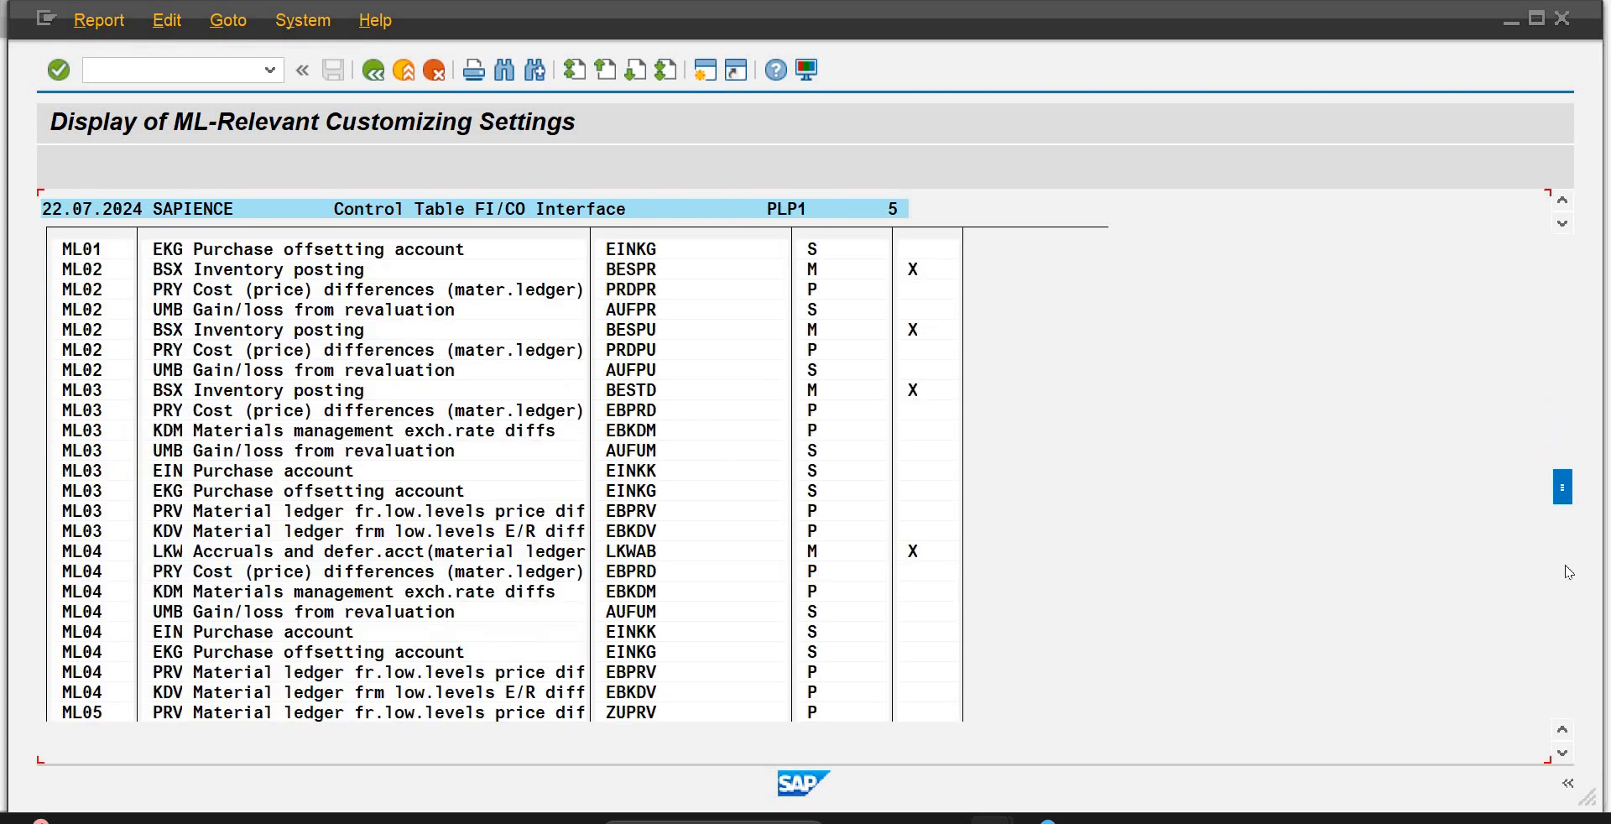
{"action": "left_click", "coordinate": [1563, 620]}
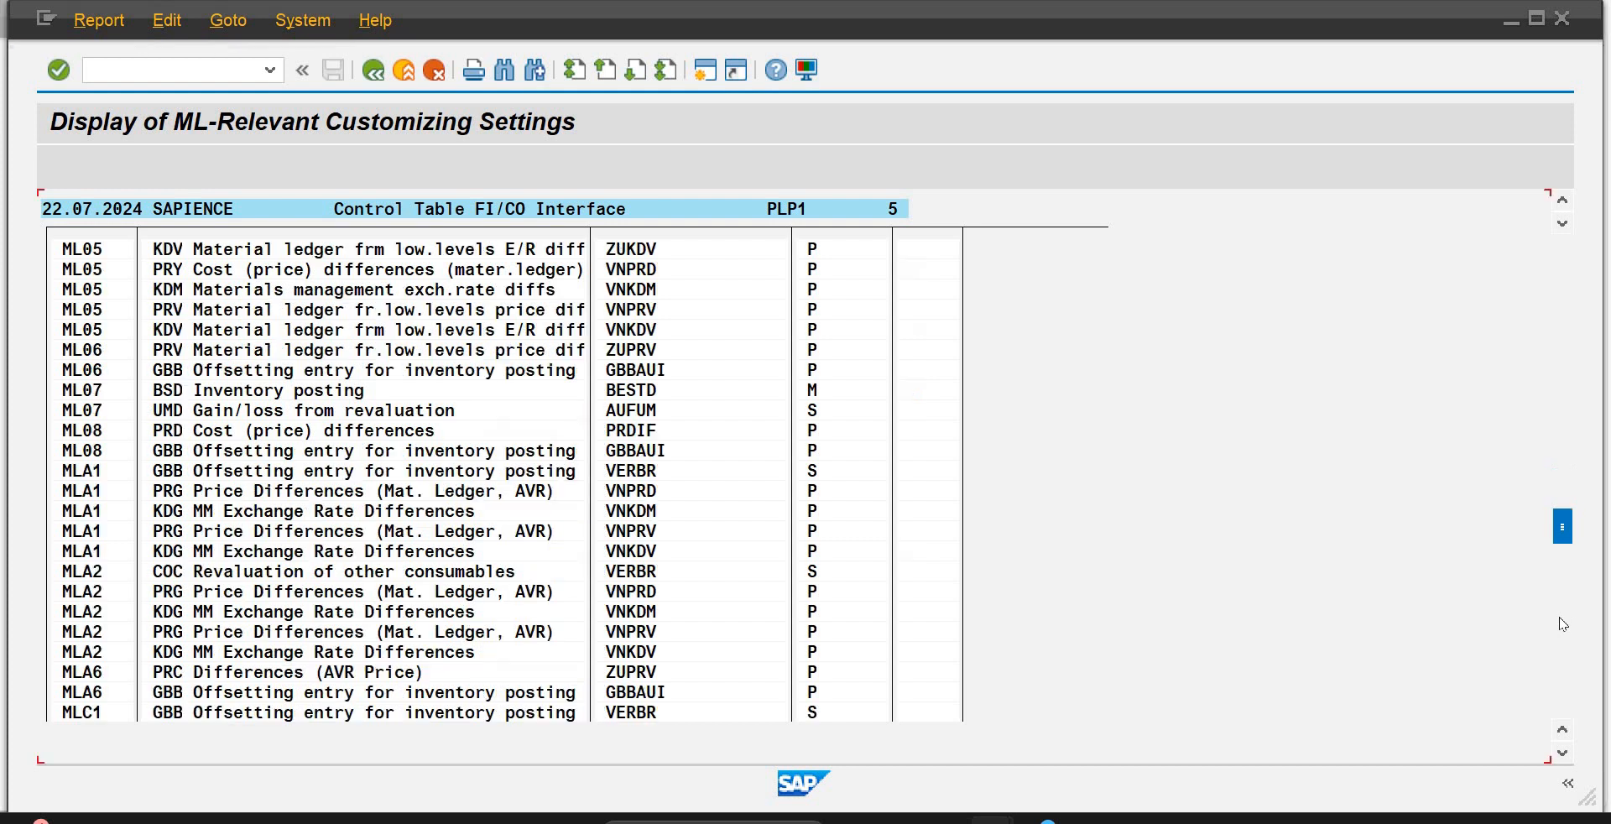
{"action": "left_click", "coordinate": [1552, 562]}
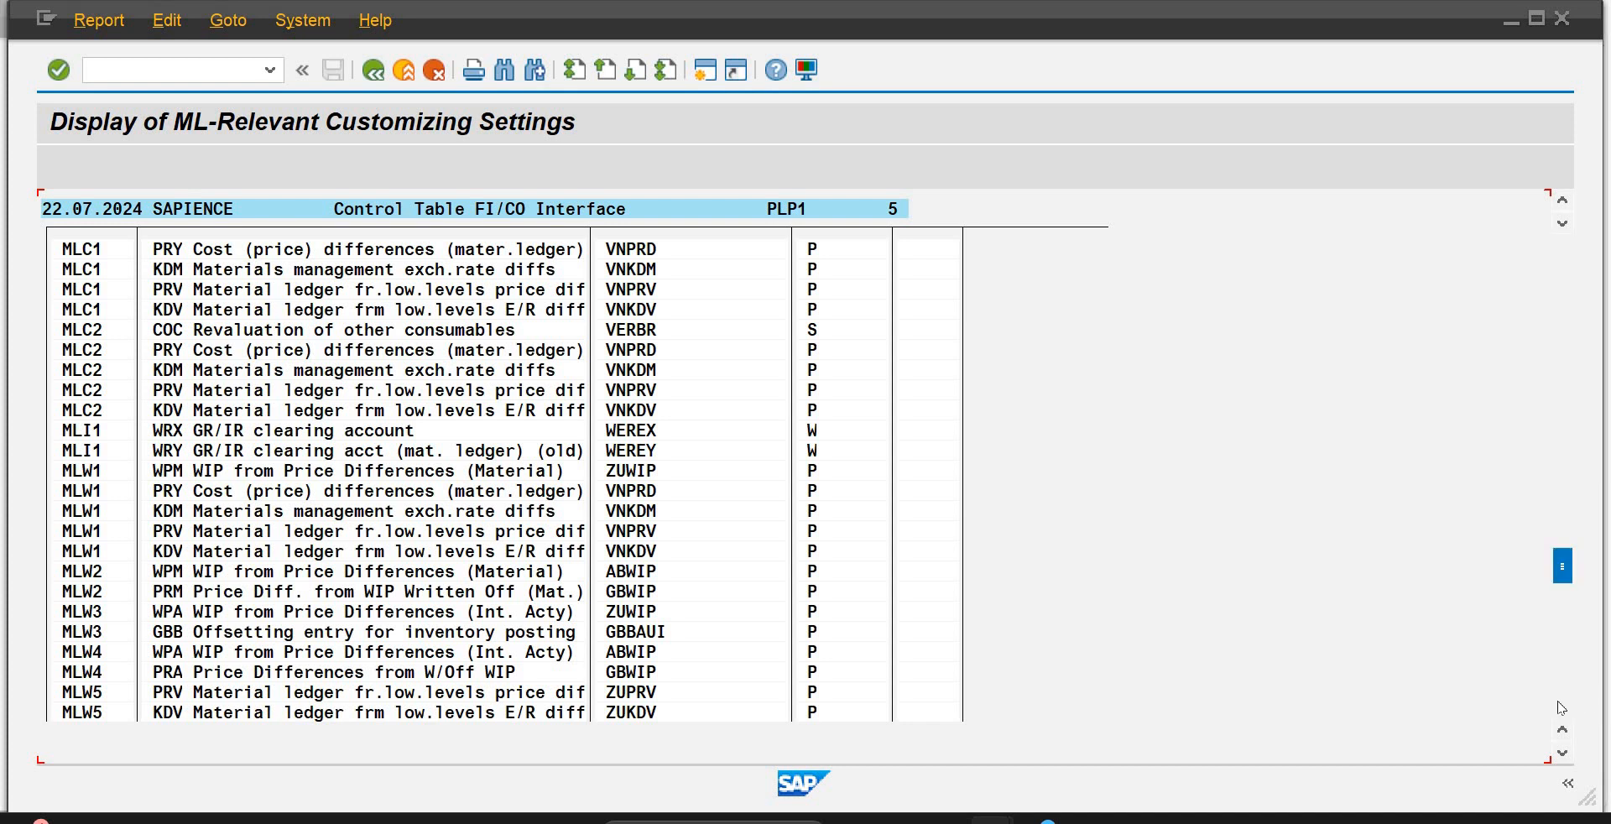
{"action": "scroll", "coordinate": [1563, 707], "scroll_direction": "down", "scroll_amount": 15}
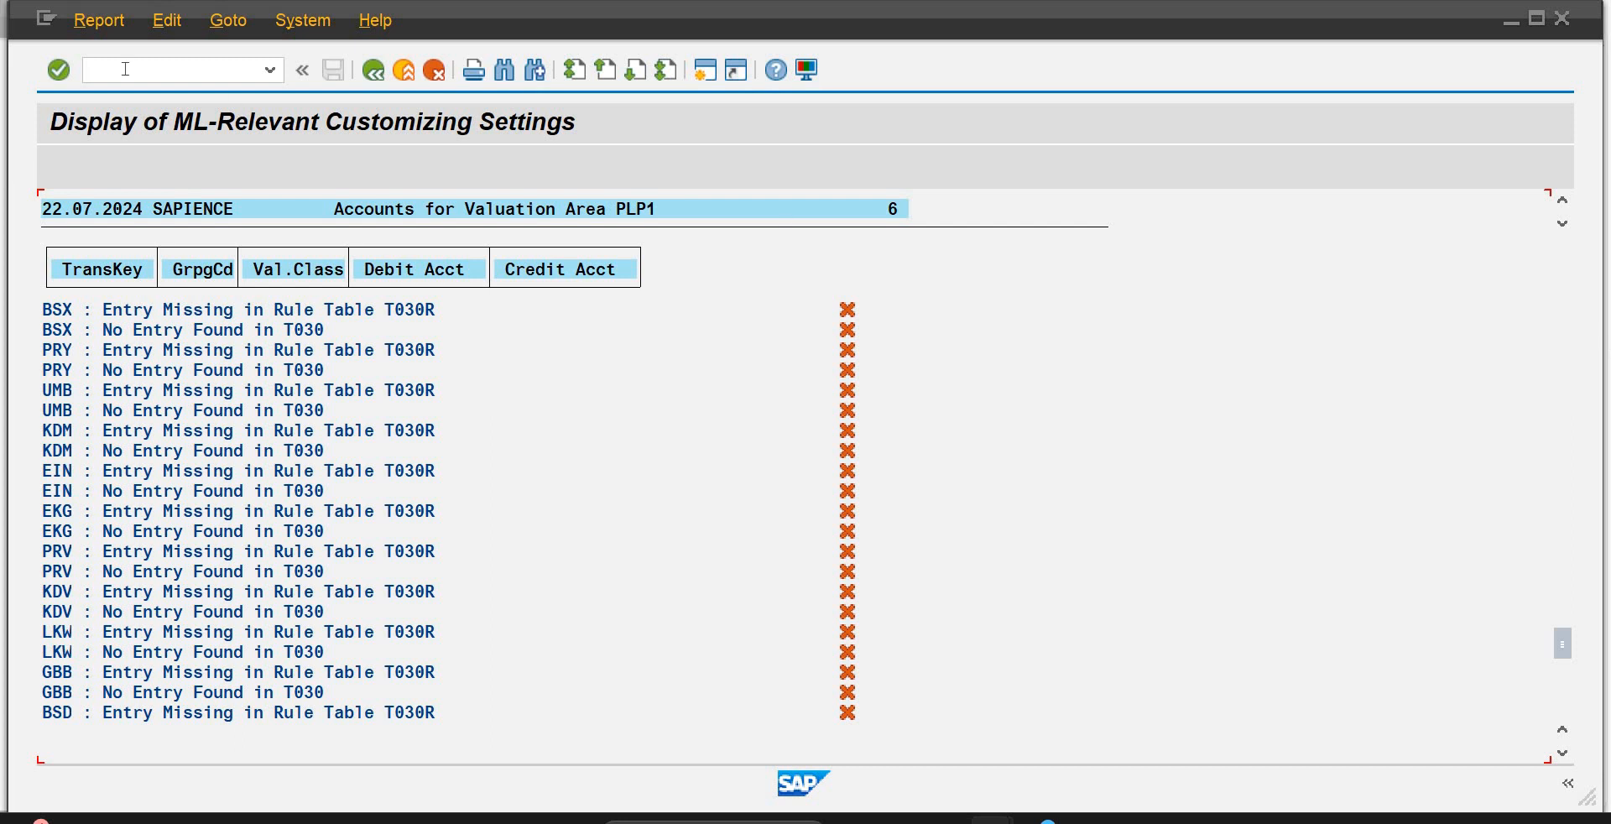
Step: Leave the material ledger settings check report and open the Activate Material Ledger activity
{"action": "left_click", "coordinate": [380, 76]}
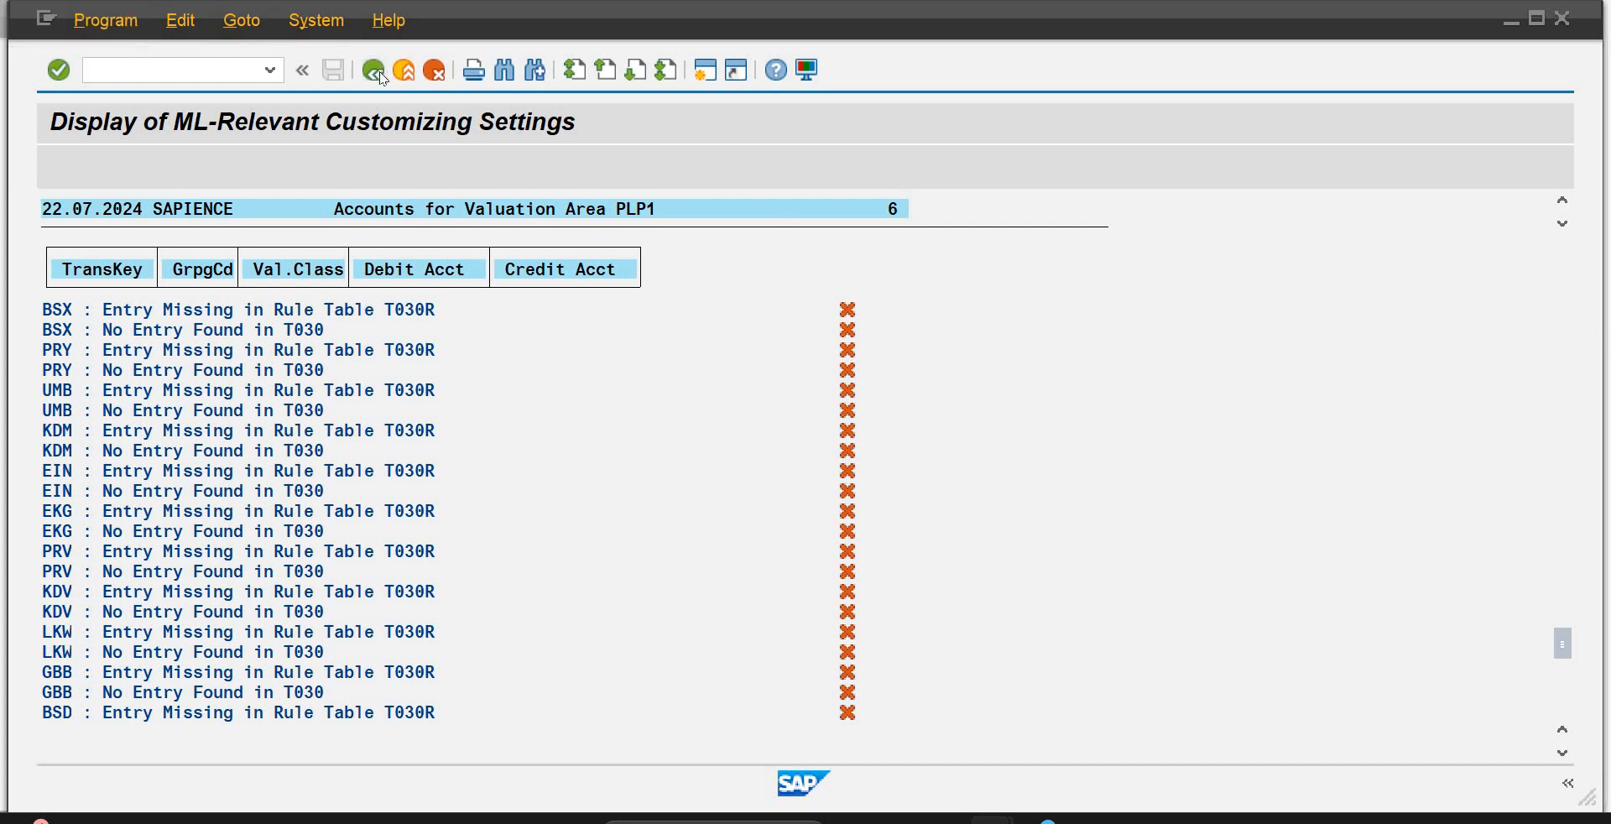
{"action": "left_click", "coordinate": [380, 75]}
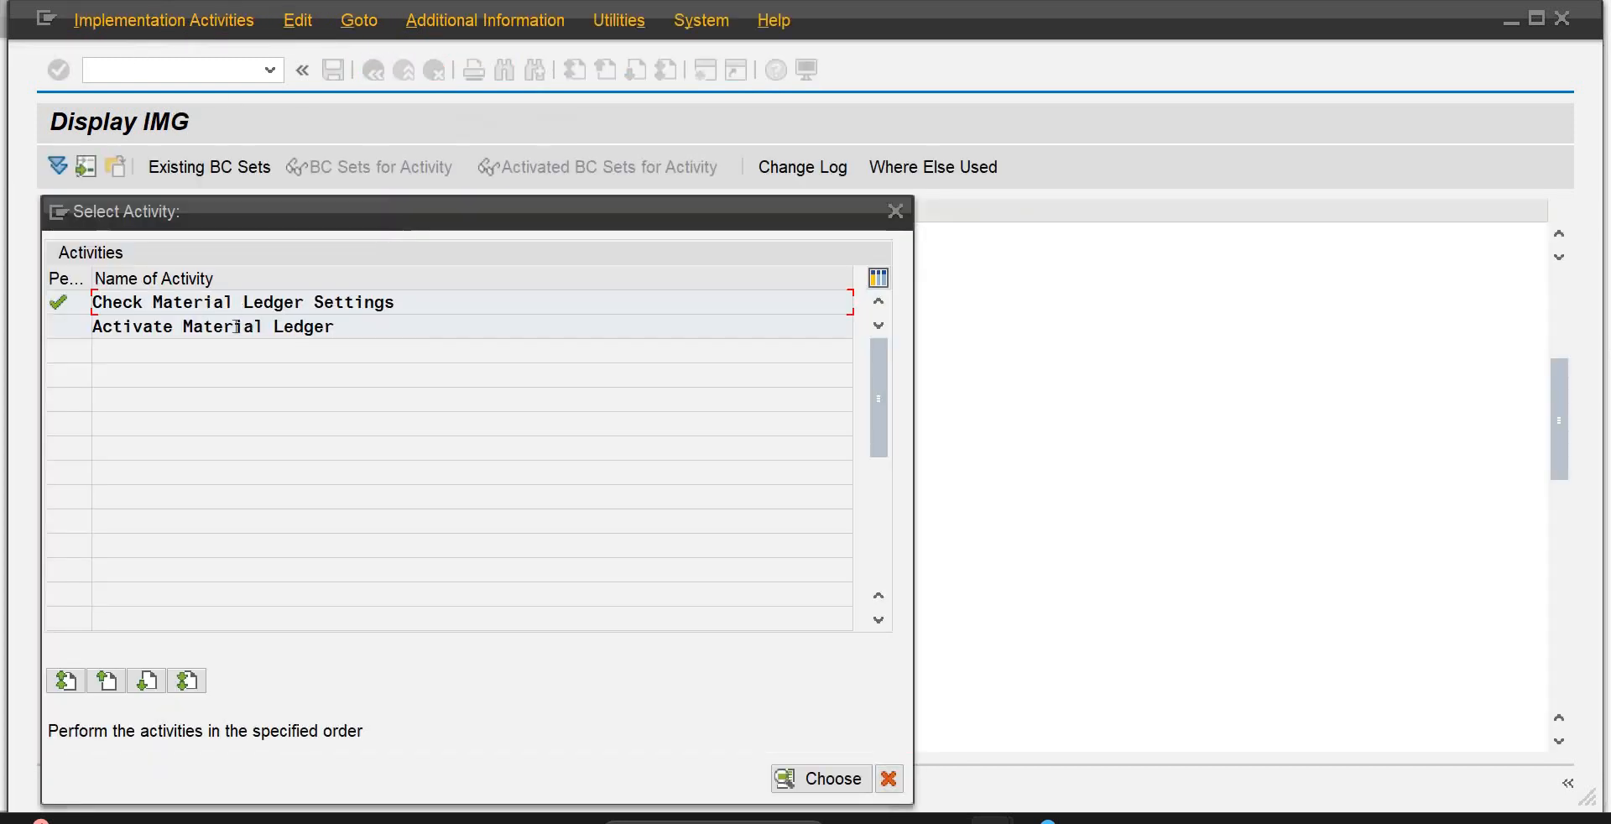
{"action": "double_click", "coordinate": [238, 326]}
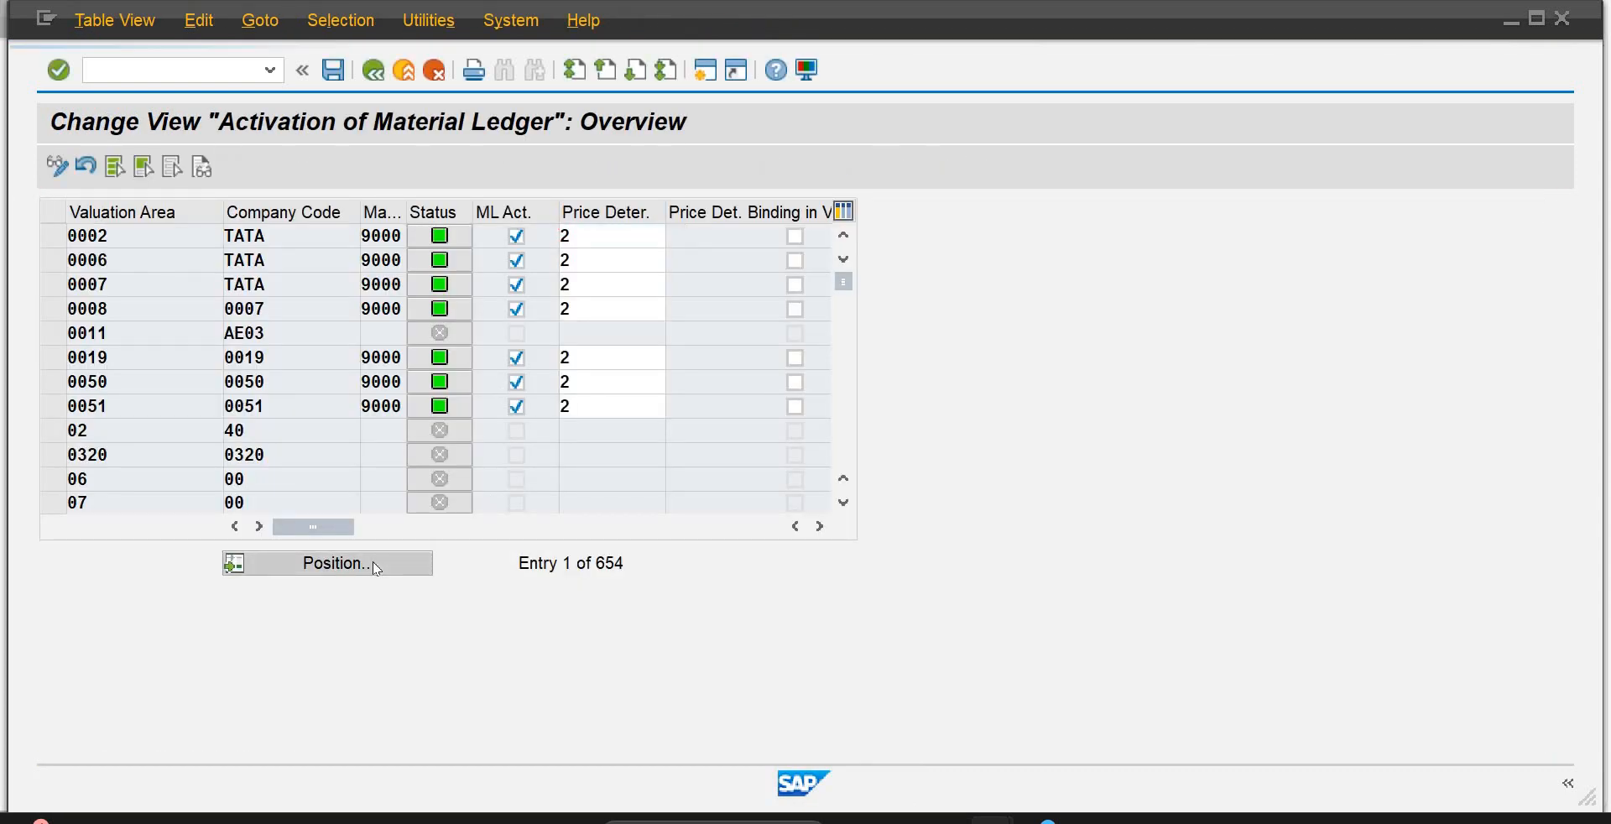
Step: Find valuation area PLP1 in the material ledger activation table and check its status
{"action": "left_click", "coordinate": [373, 564]}
{"action": "type", "text": "p1p1"}
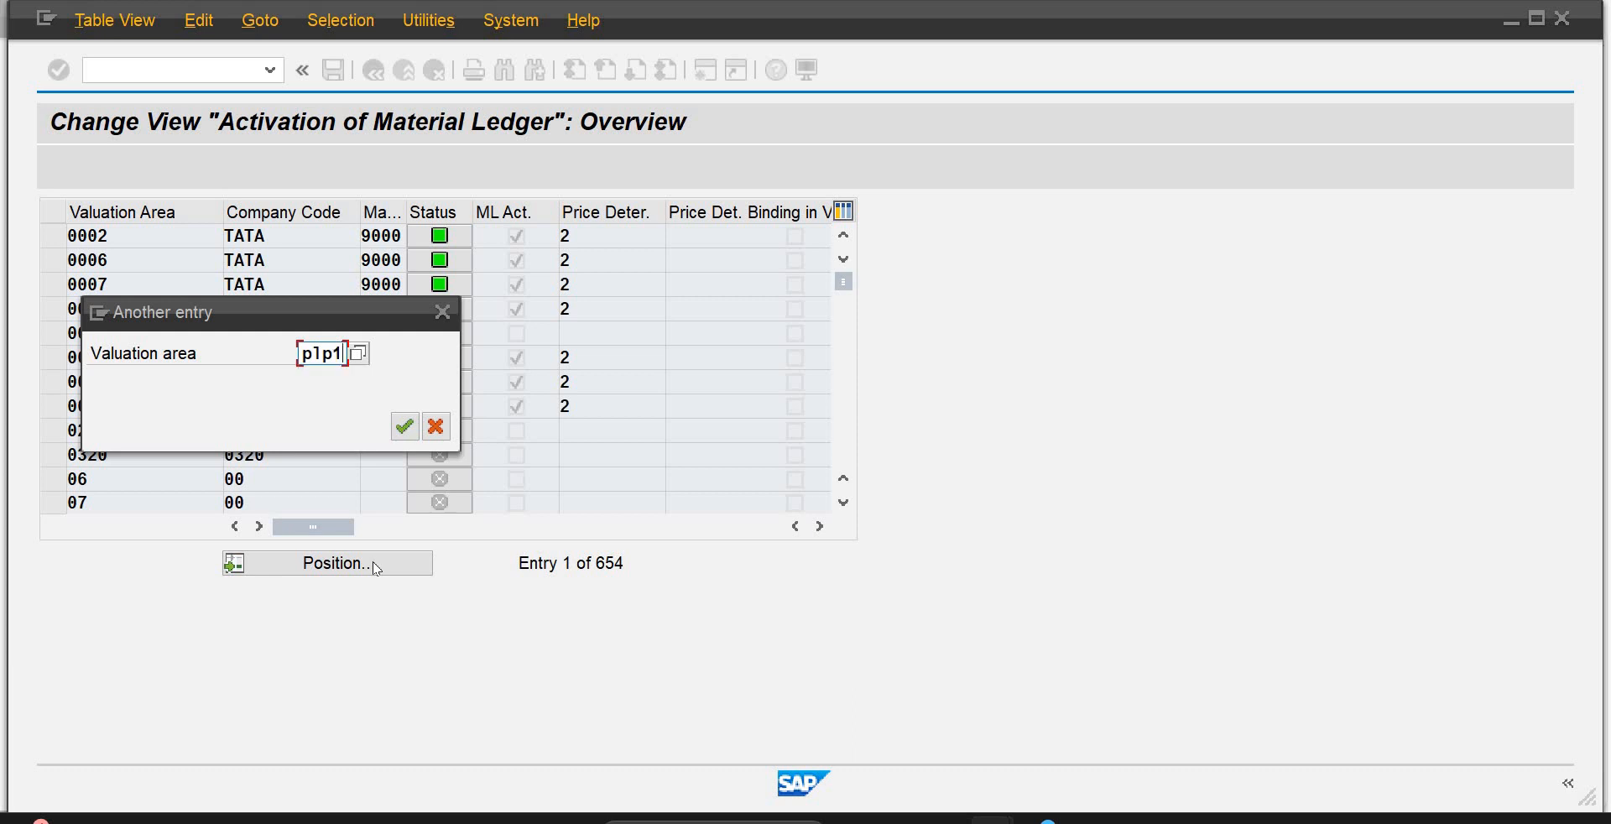
{"action": "key", "text": "BackSpace"}
{"action": "key", "text": "BackSpace"}
{"action": "key", "text": "BackSpace"}
{"action": "key", "text": "BackSpace"}
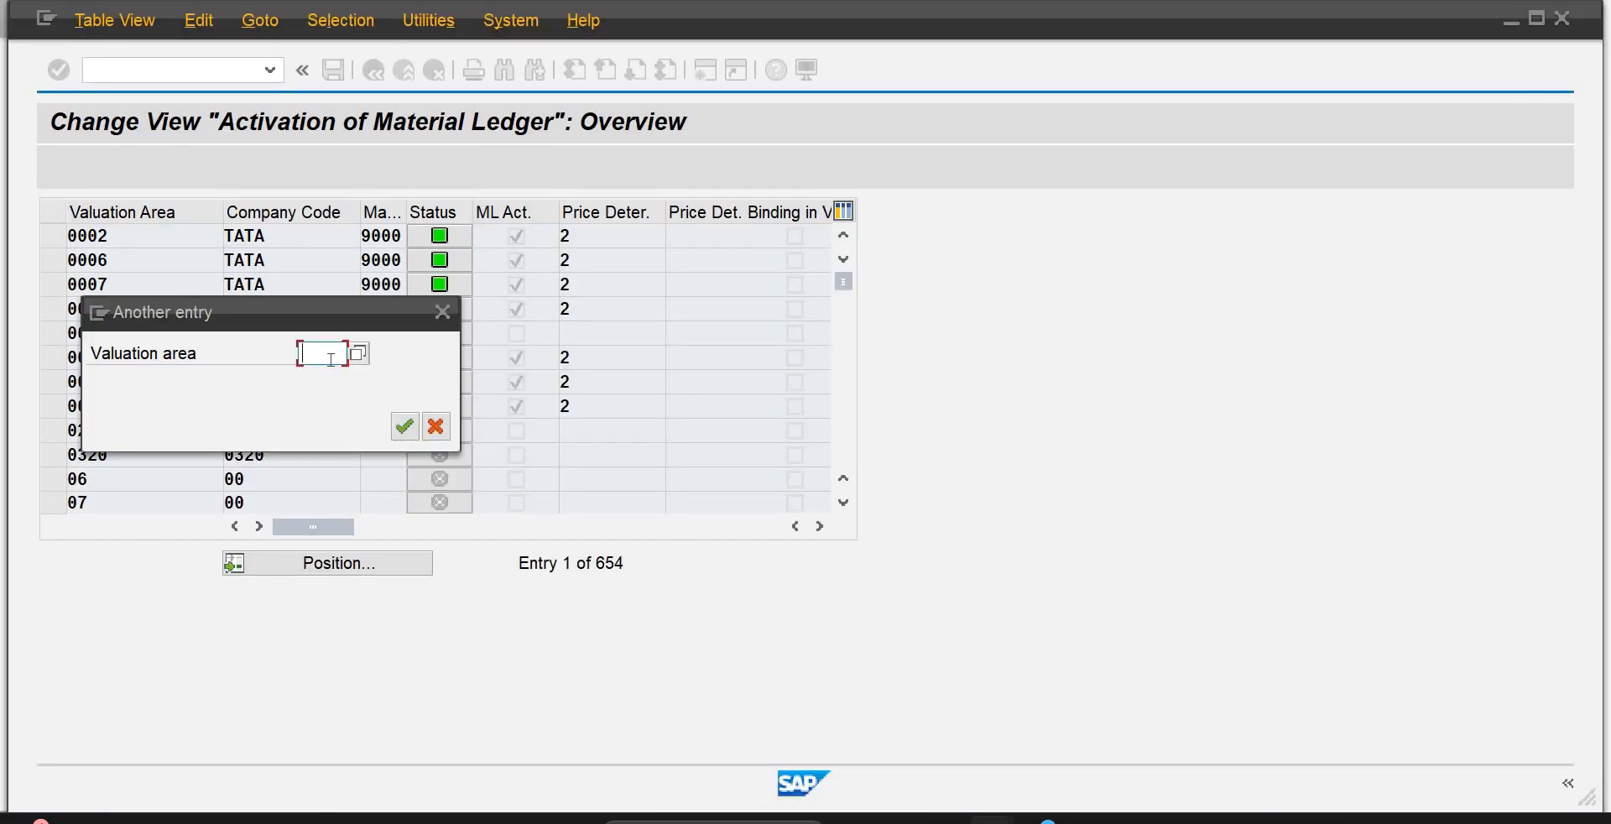
{"action": "type", "text": "p1p1"}
{"action": "key", "text": "Return"}
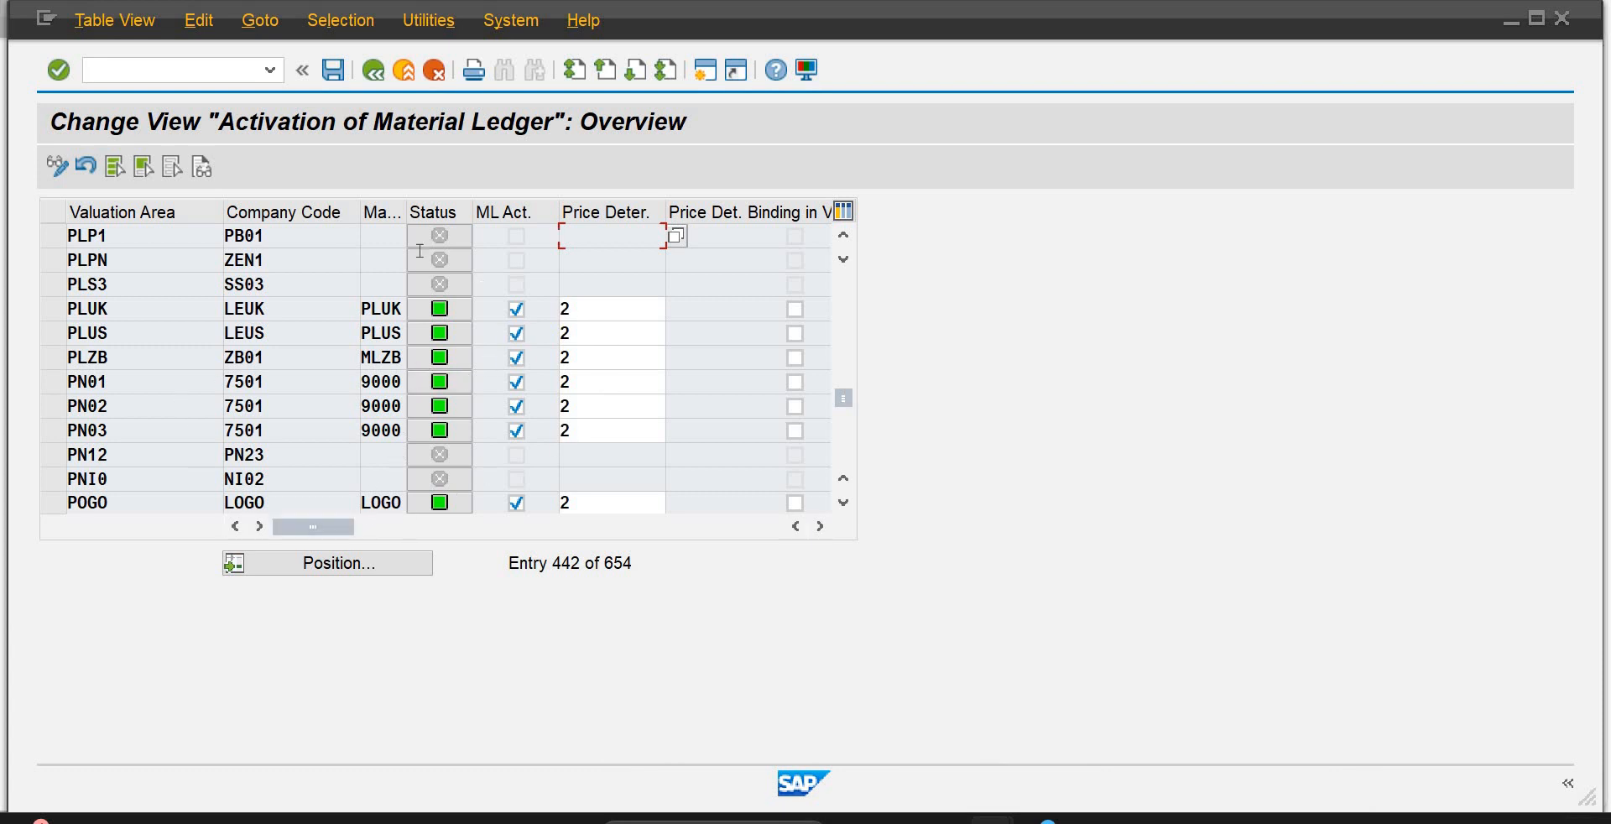
{"action": "left_click", "coordinate": [594, 333]}
{"action": "mouse_move", "coordinate": [435, 239]}
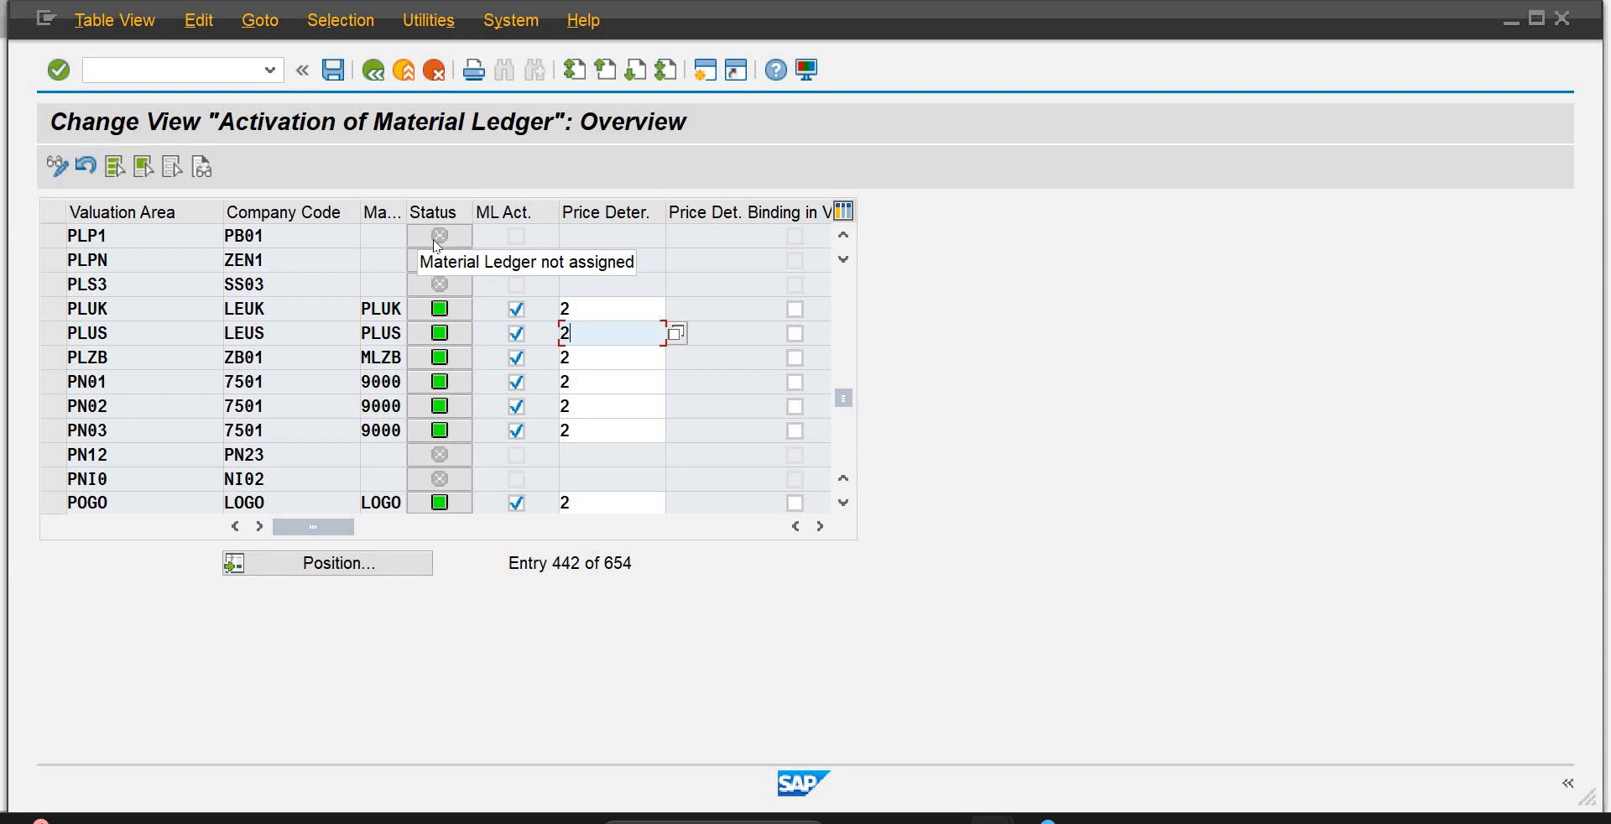
Step: Leave the material ledger activation and open Assign Currency Types and Define Material Ledger Types
{"action": "left_click", "coordinate": [373, 73]}
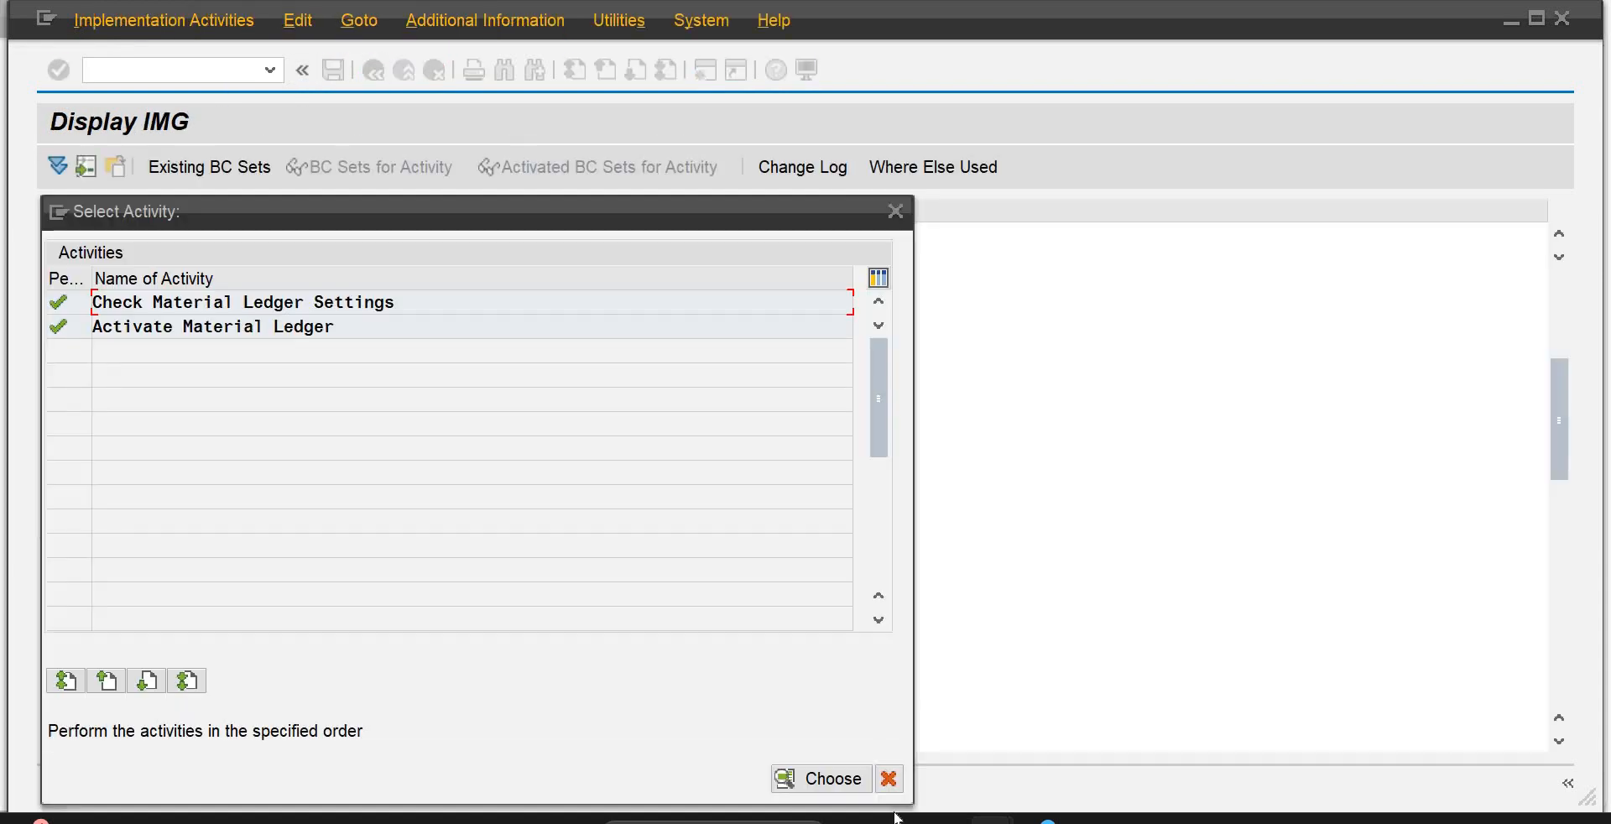
{"action": "left_click", "coordinate": [889, 779]}
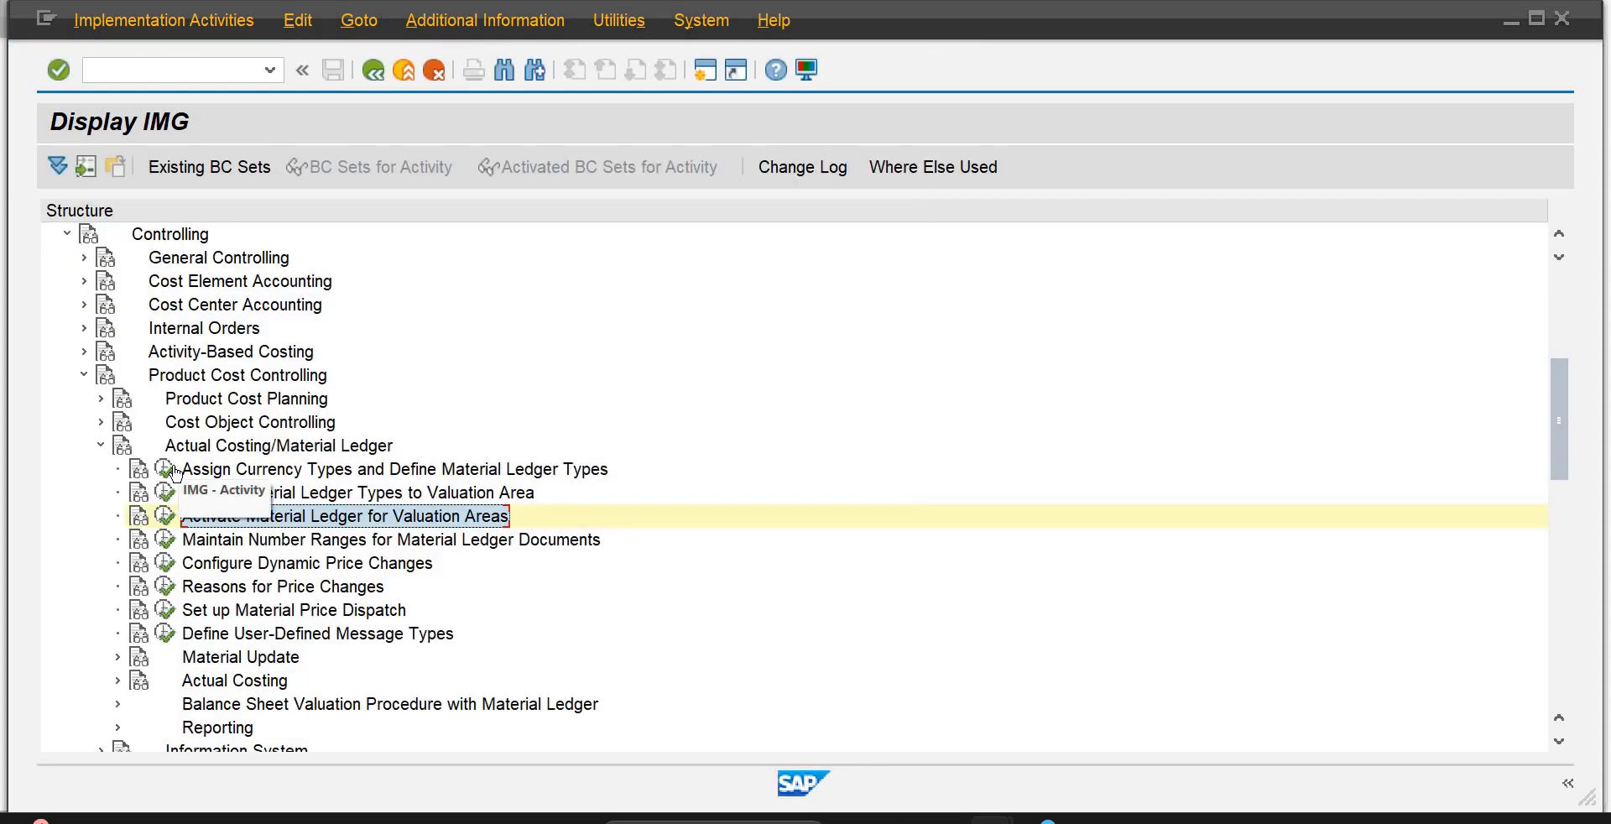
{"action": "left_click", "coordinate": [166, 469]}
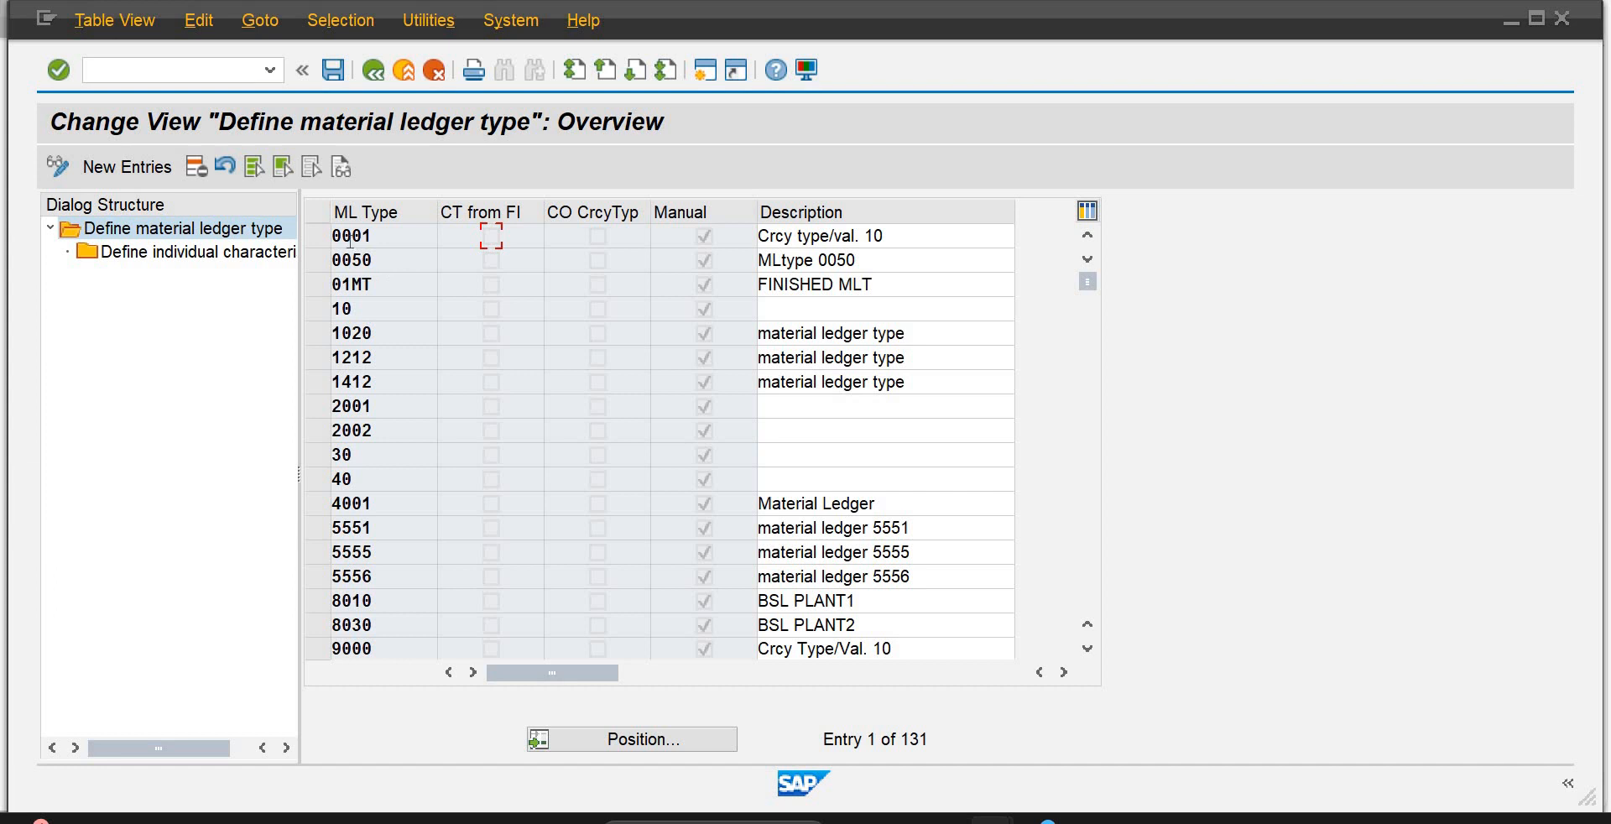
Step: Examine the individual characteristics of material ledger type 0001 and return to the type overview
{"action": "left_click", "coordinate": [319, 237]}
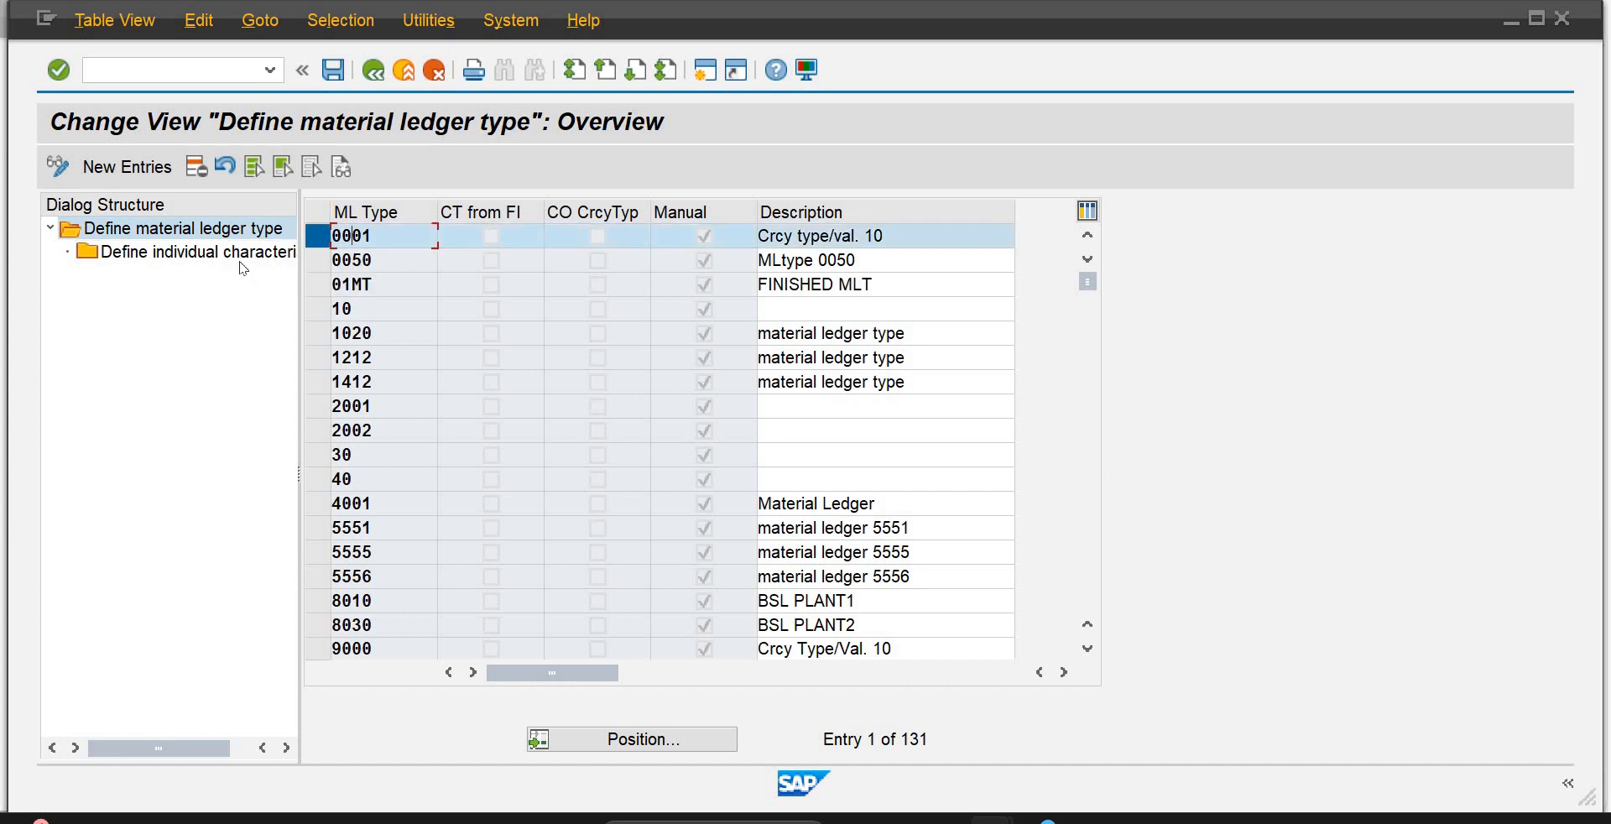
{"action": "double_click", "coordinate": [244, 253]}
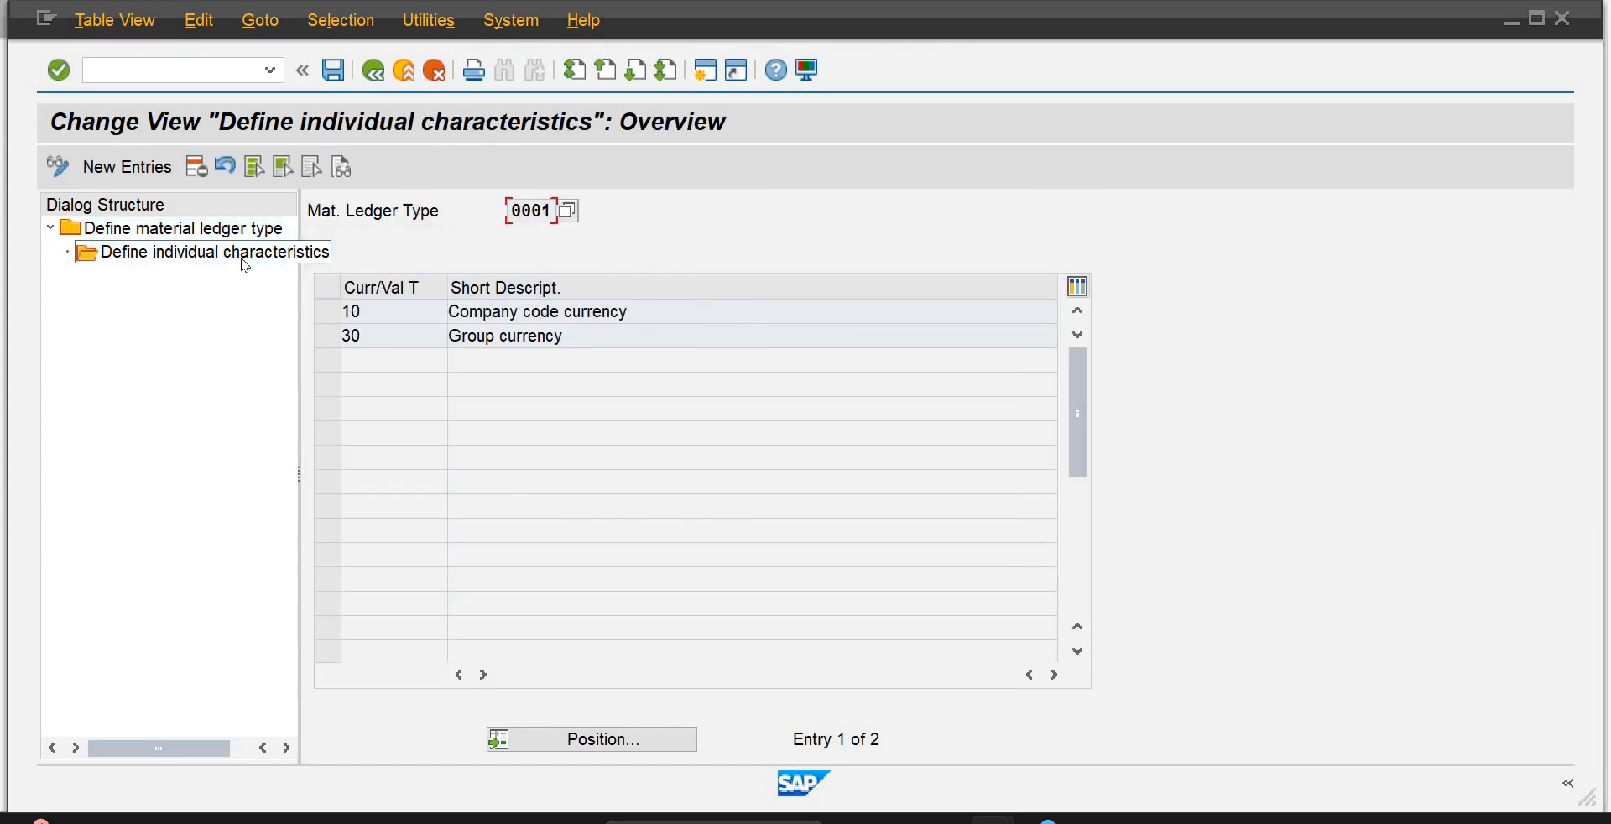
{"action": "left_click", "coordinate": [373, 72]}
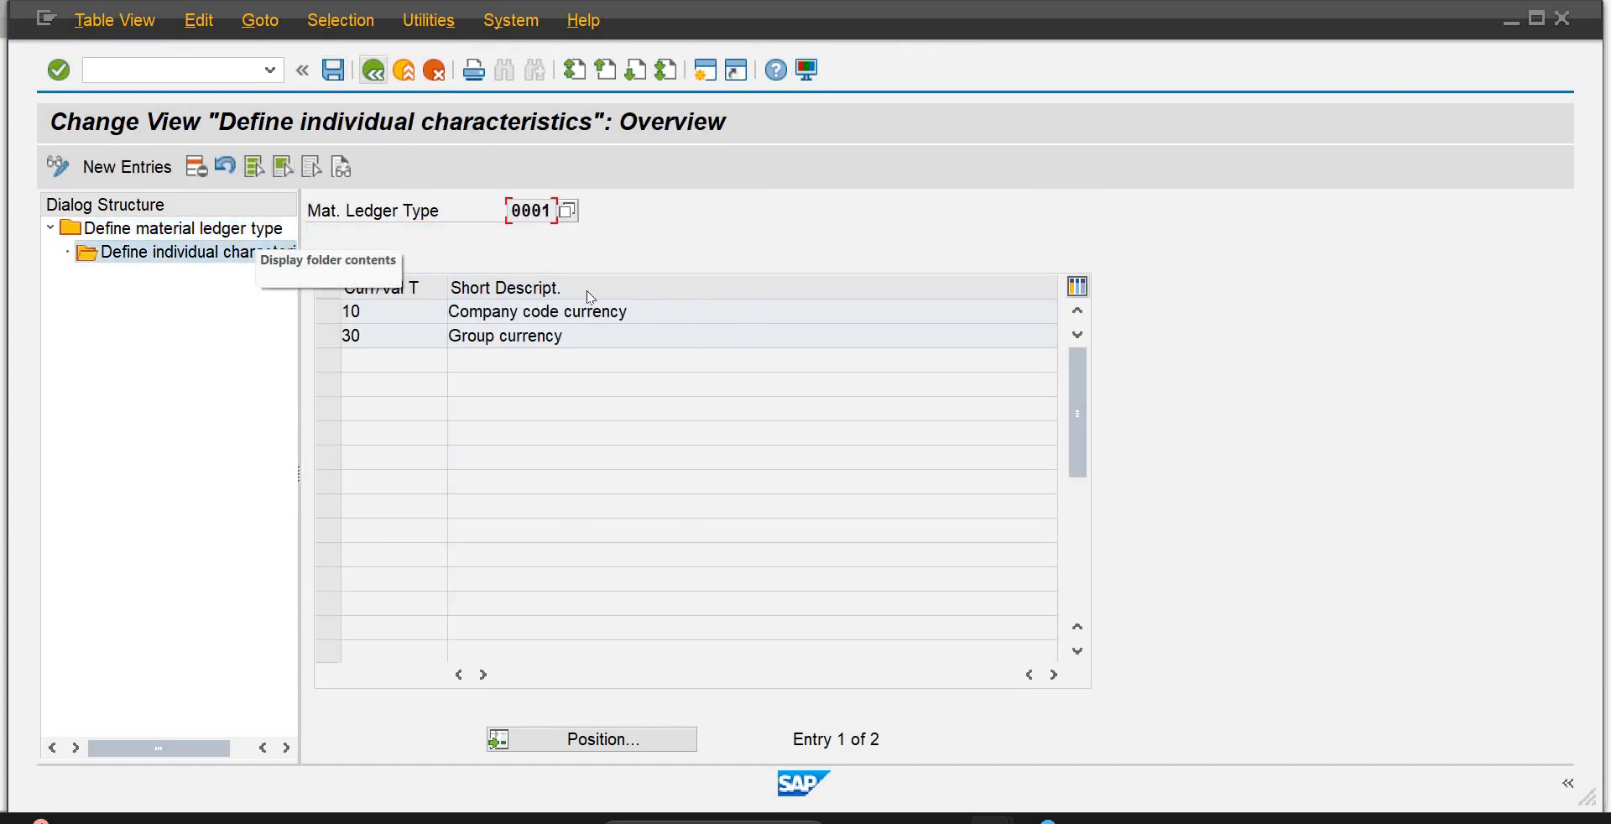
{"action": "left_click", "coordinate": [380, 73]}
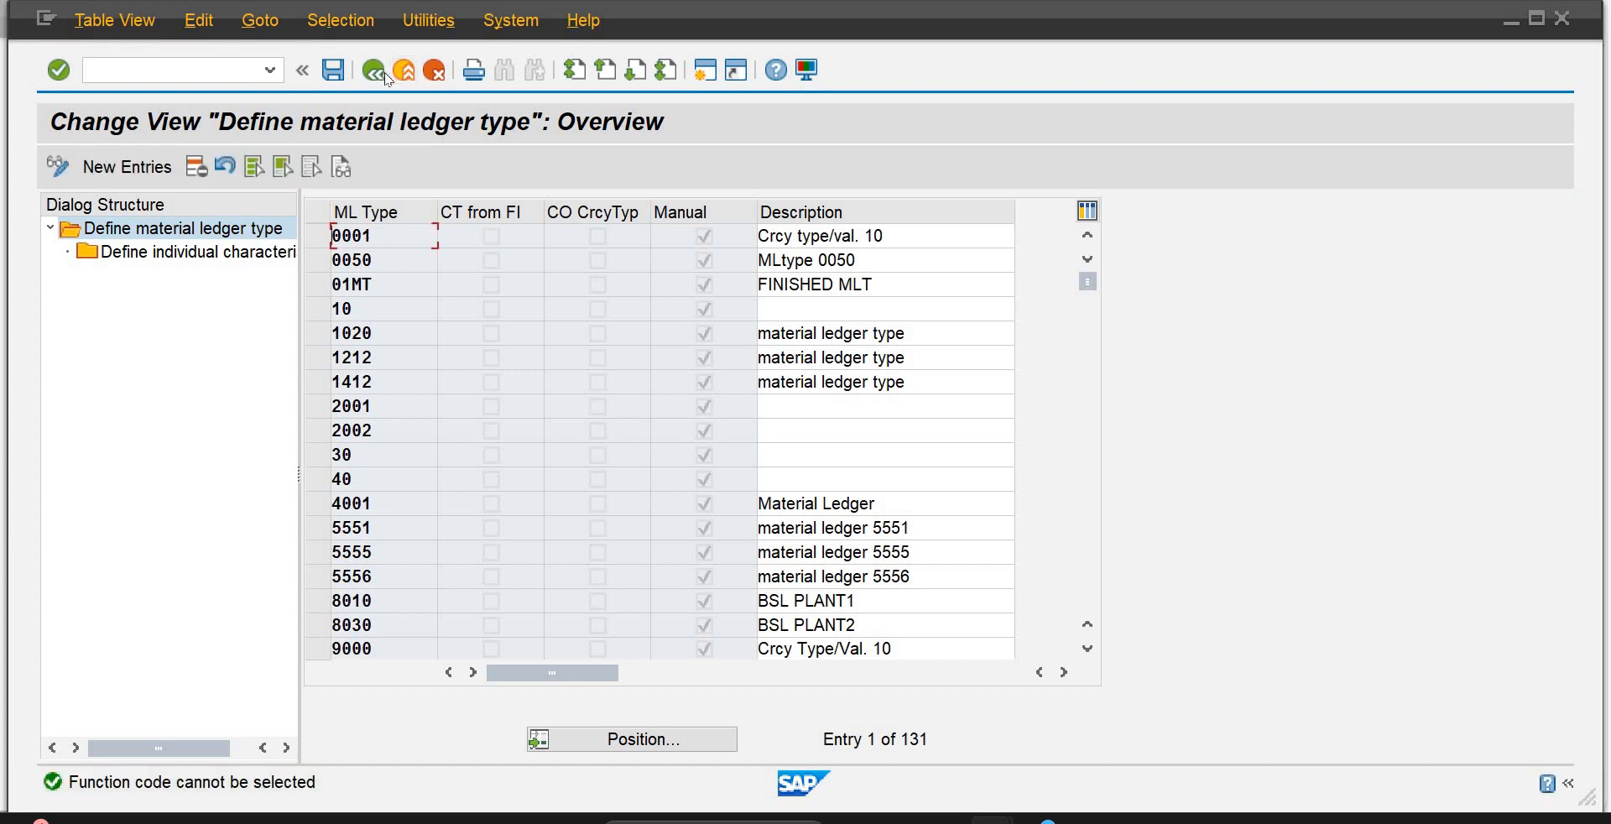
Step: Add a new material ledger type MLTS with the description Material Ledger Sapience and try to save it
{"action": "left_click", "coordinate": [142, 166]}
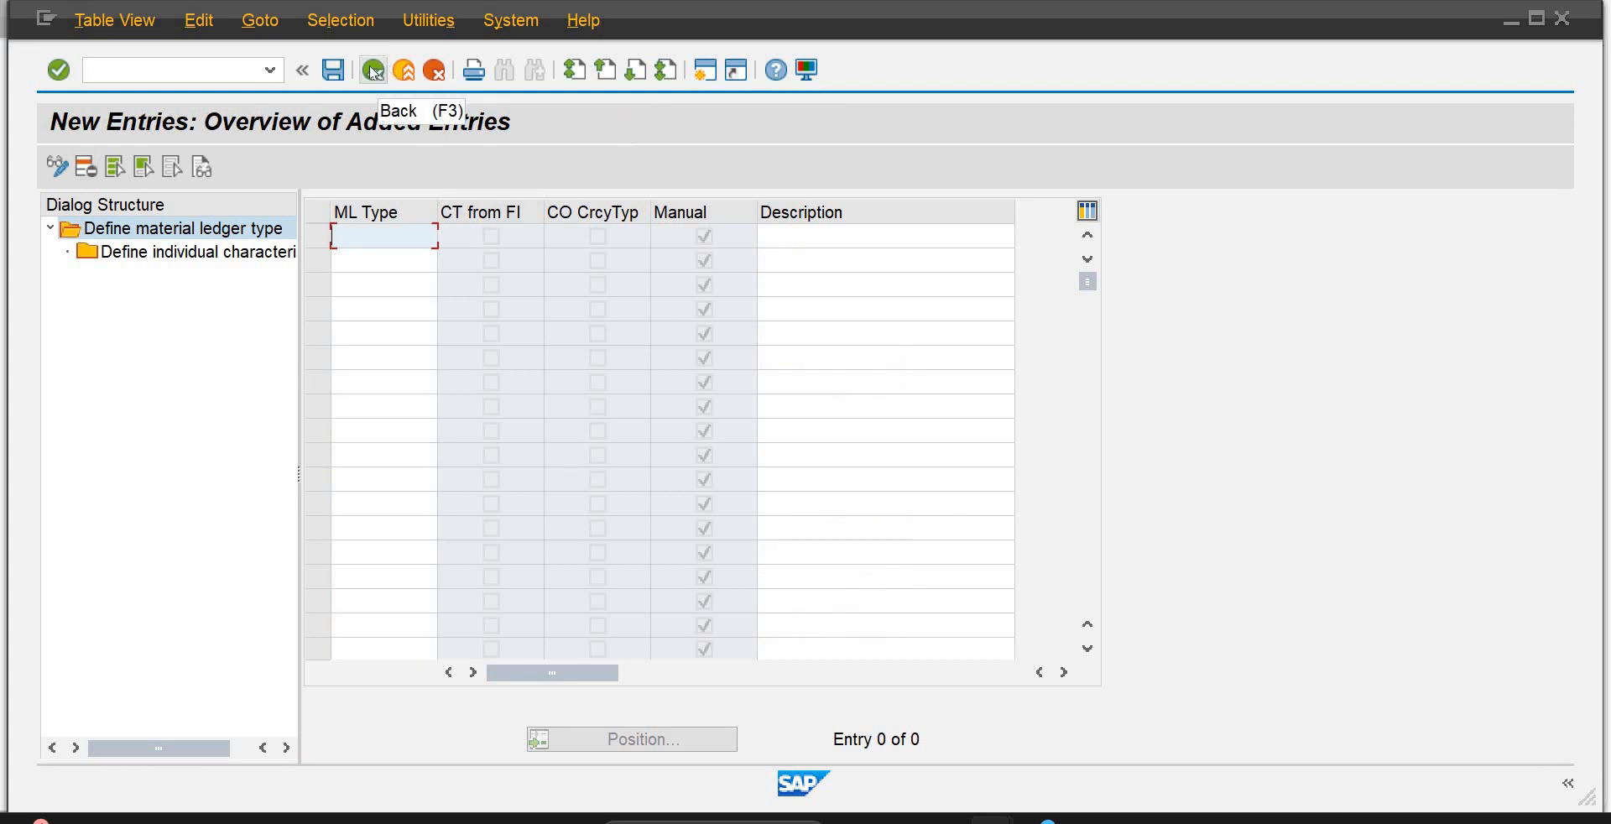
{"action": "type", "text": "ML"}
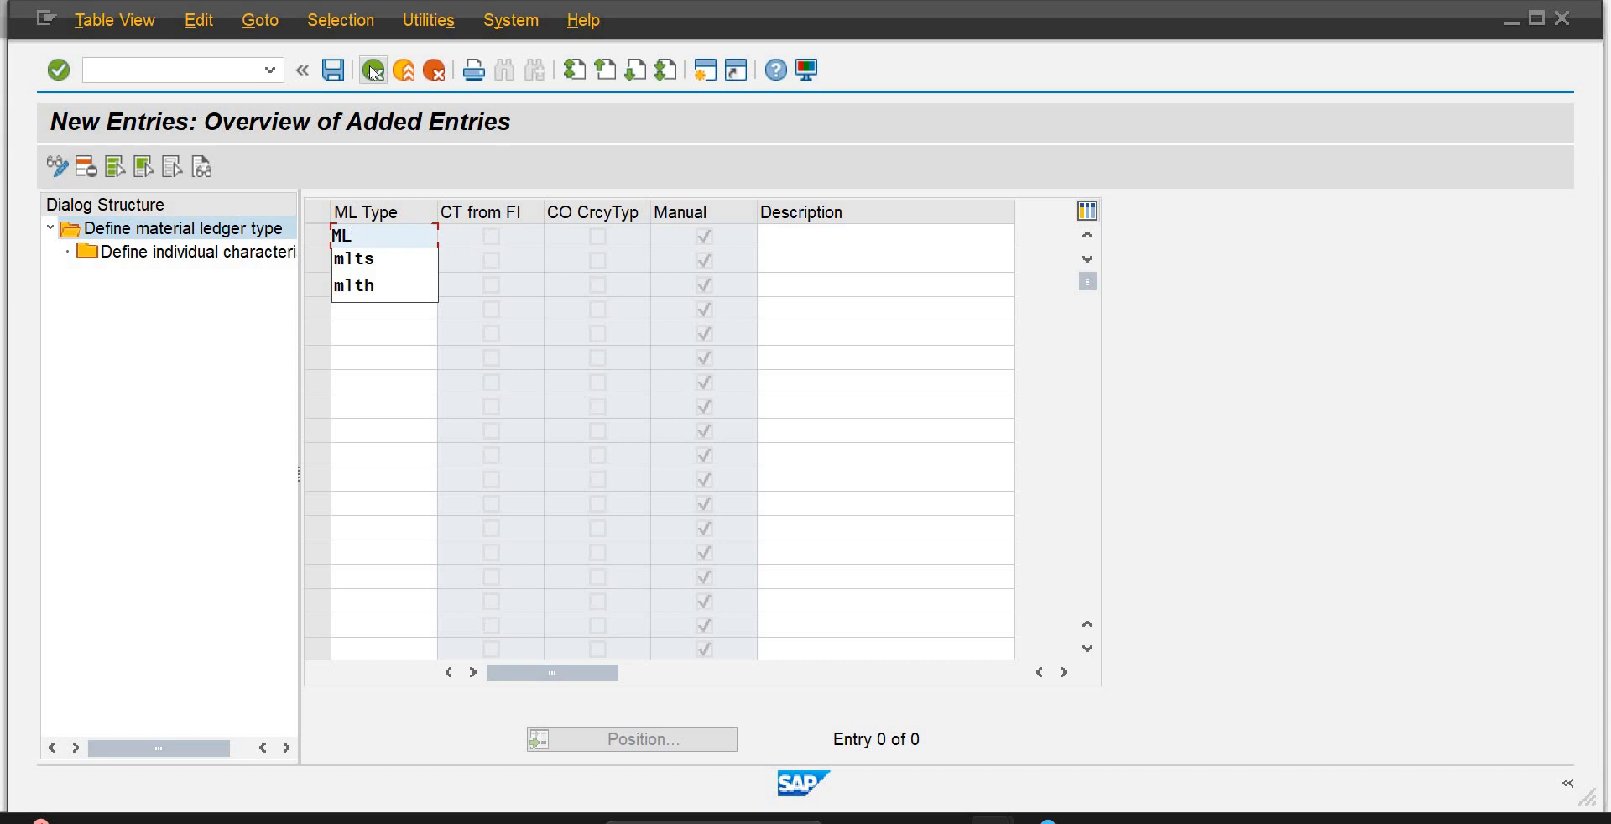
{"action": "type", "text": "TS"}
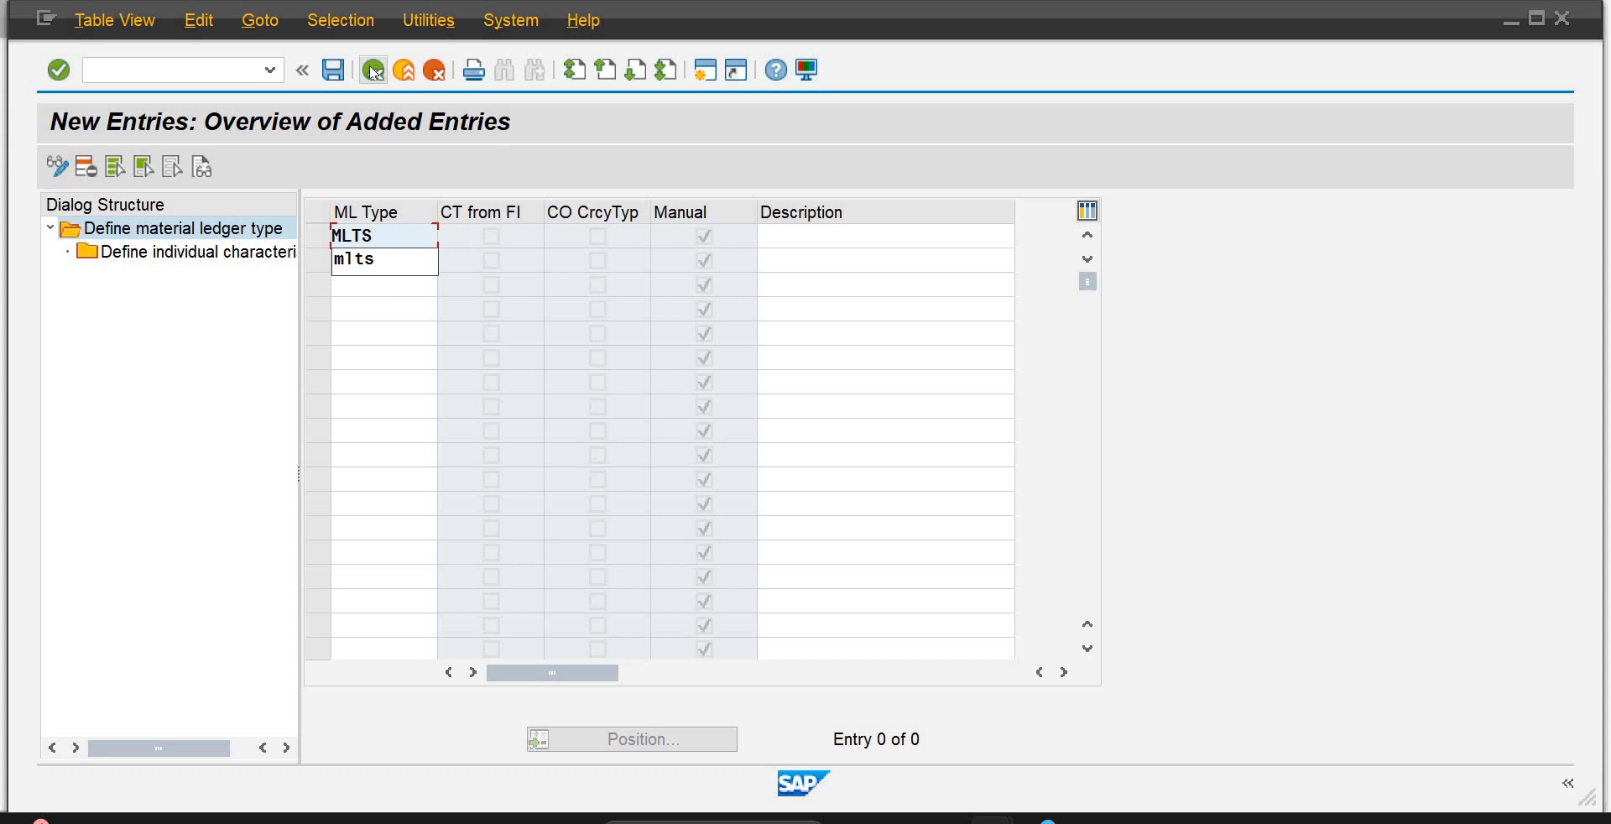
{"action": "key", "text": "Tab"}
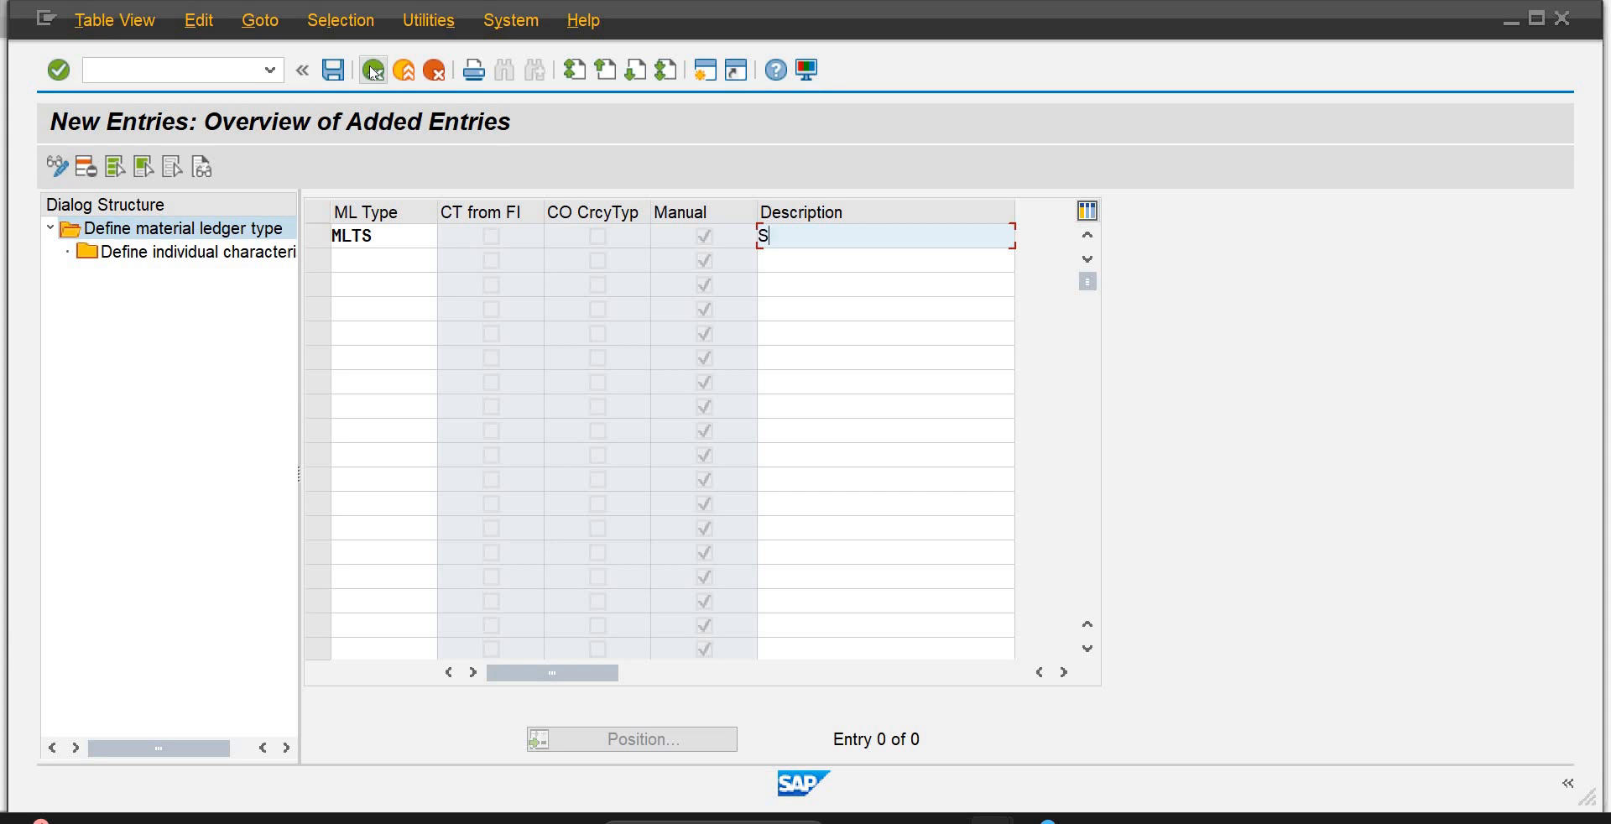
{"action": "type", "text": "Sape"}
{"action": "key", "text": "BackSpace"}
{"action": "key", "text": "BackSpace"}
{"action": "key", "text": "BackSpace"}
{"action": "key", "text": "BackSpace"}
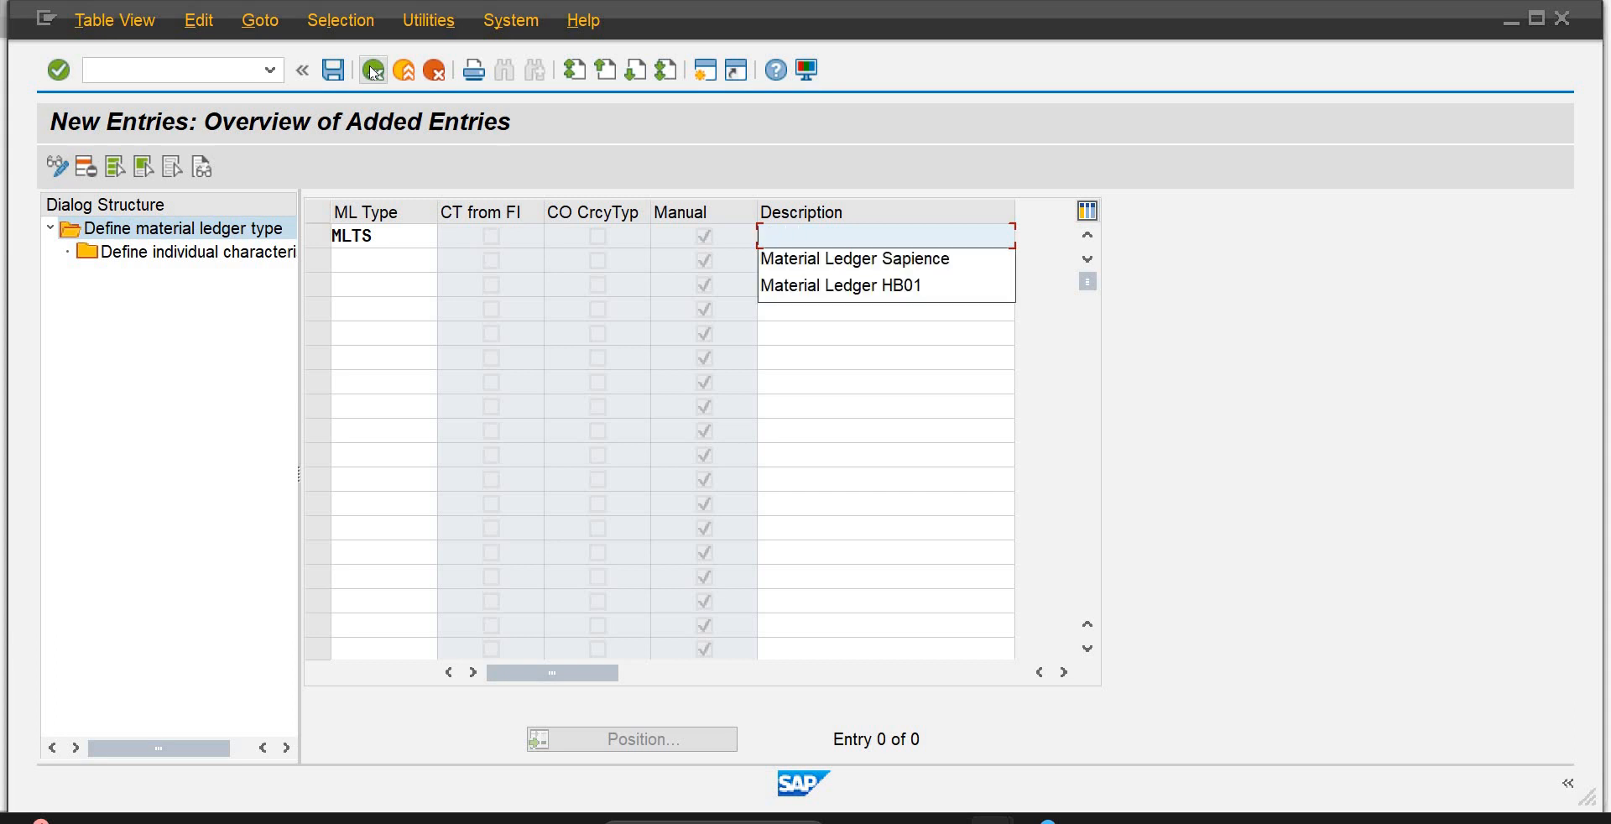
{"action": "key", "text": "Down"}
{"action": "key", "text": "Return"}
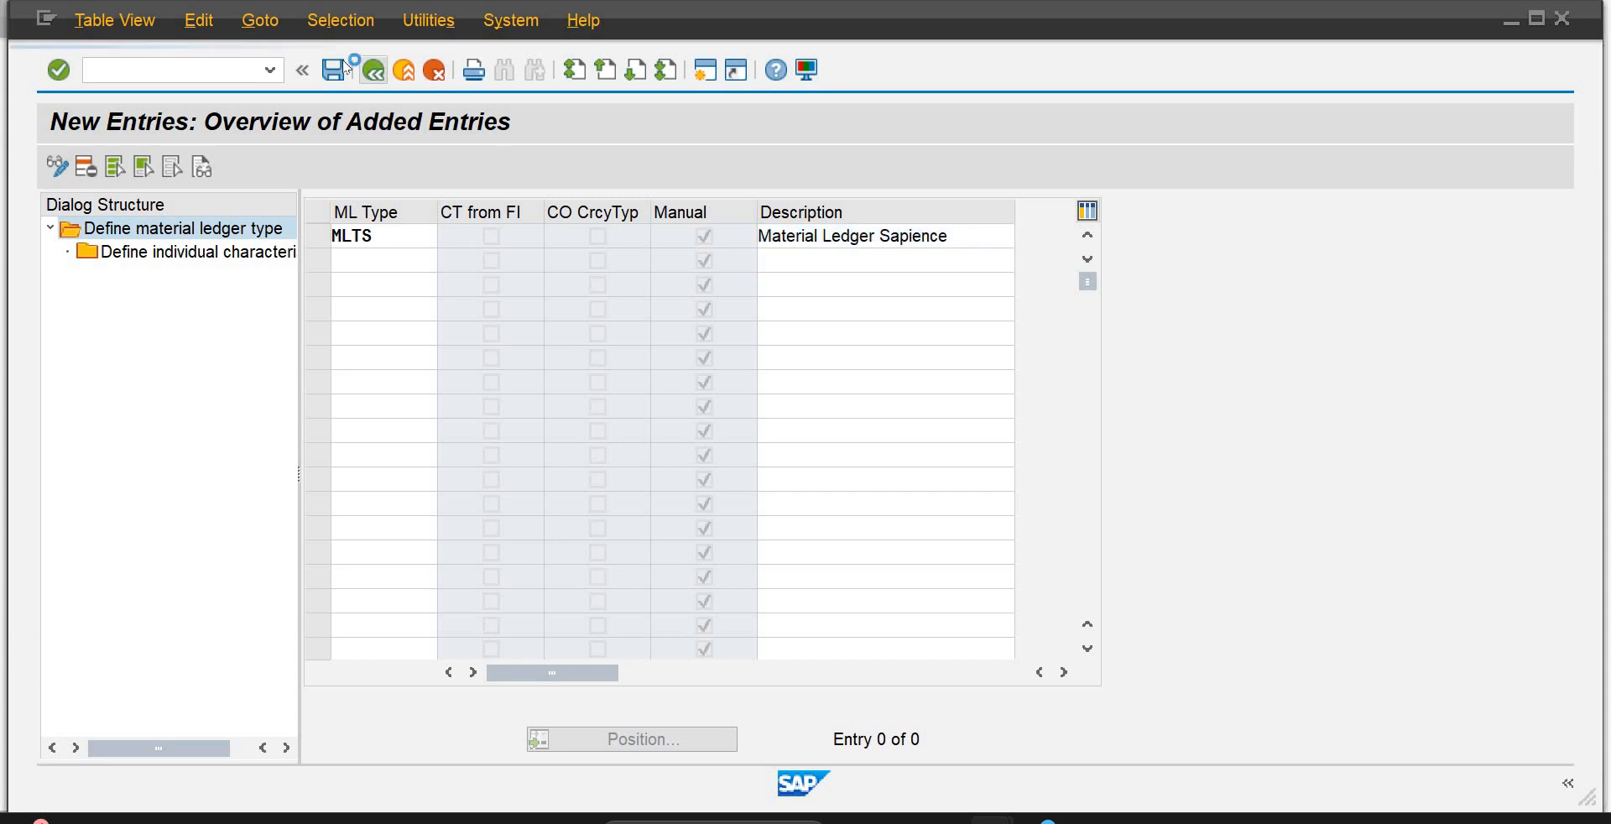
{"action": "left_click", "coordinate": [342, 69]}
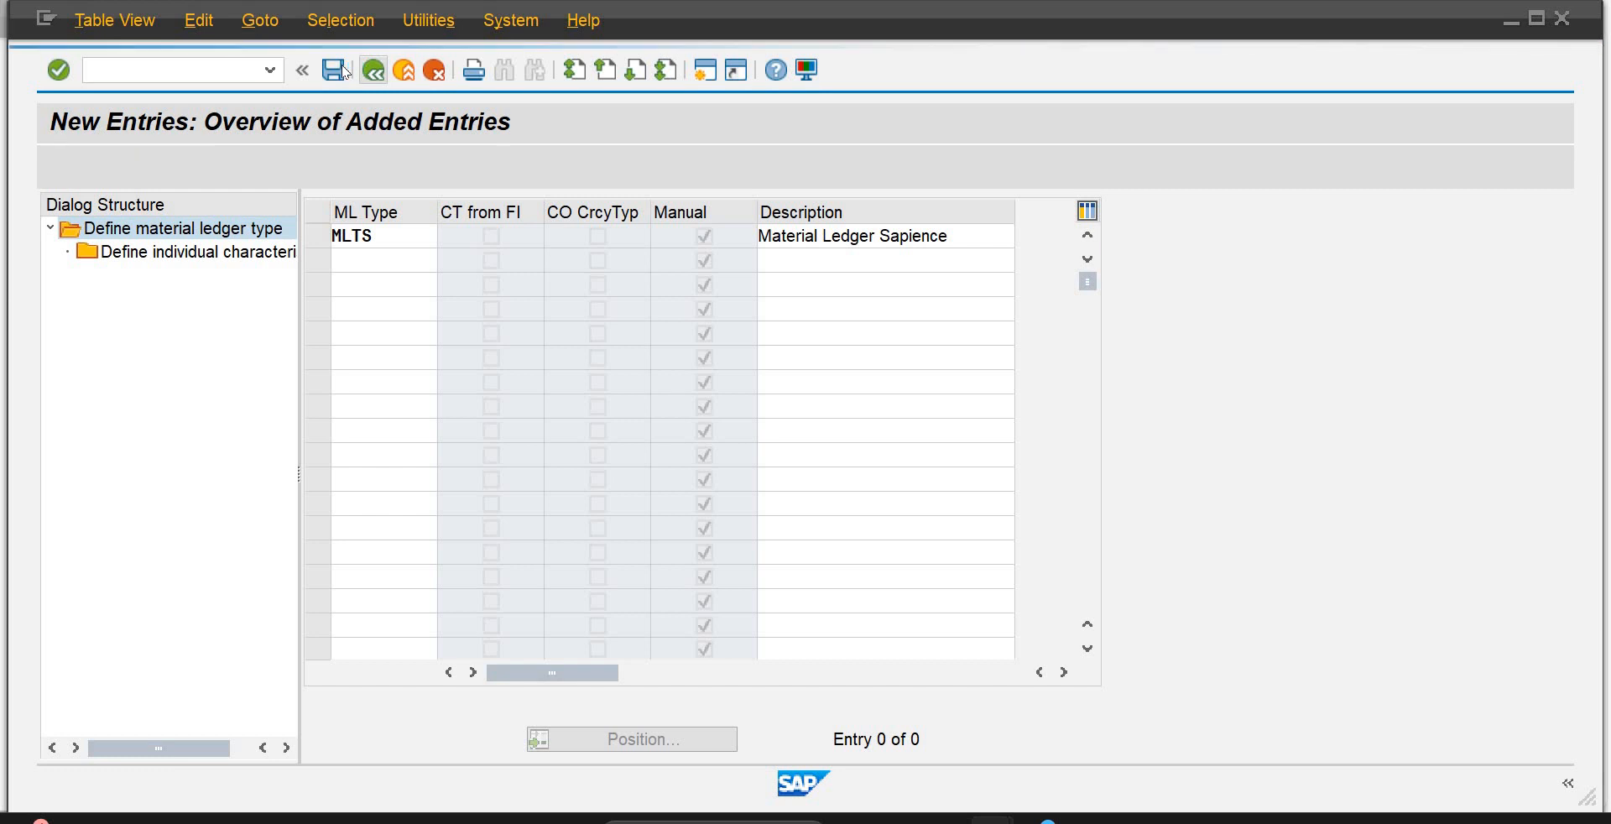
{"action": "left_click", "coordinate": [344, 72]}
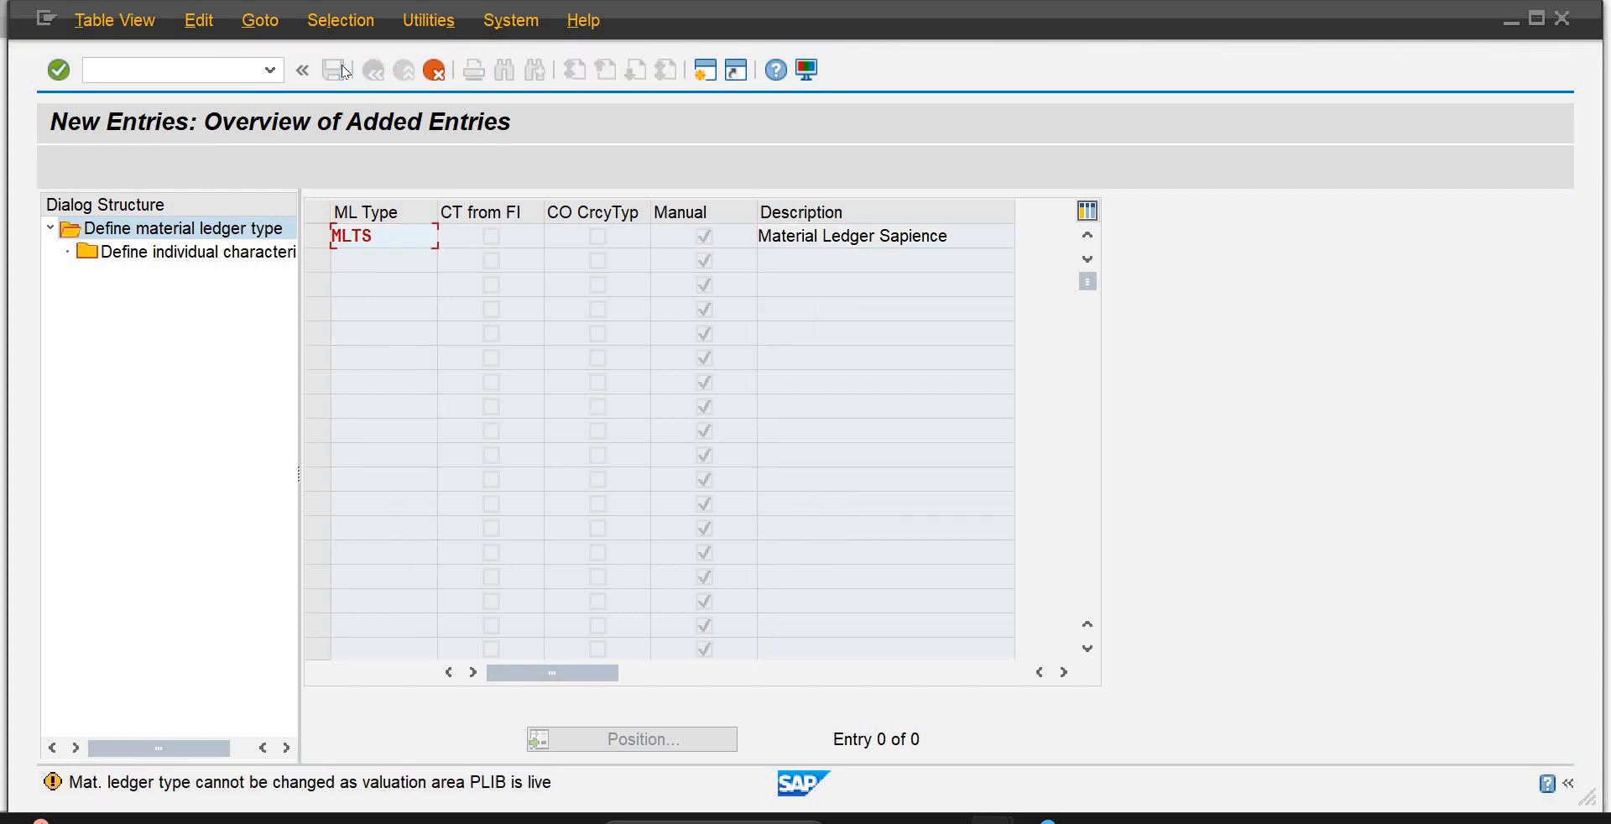
{"action": "left_click", "coordinate": [344, 71]}
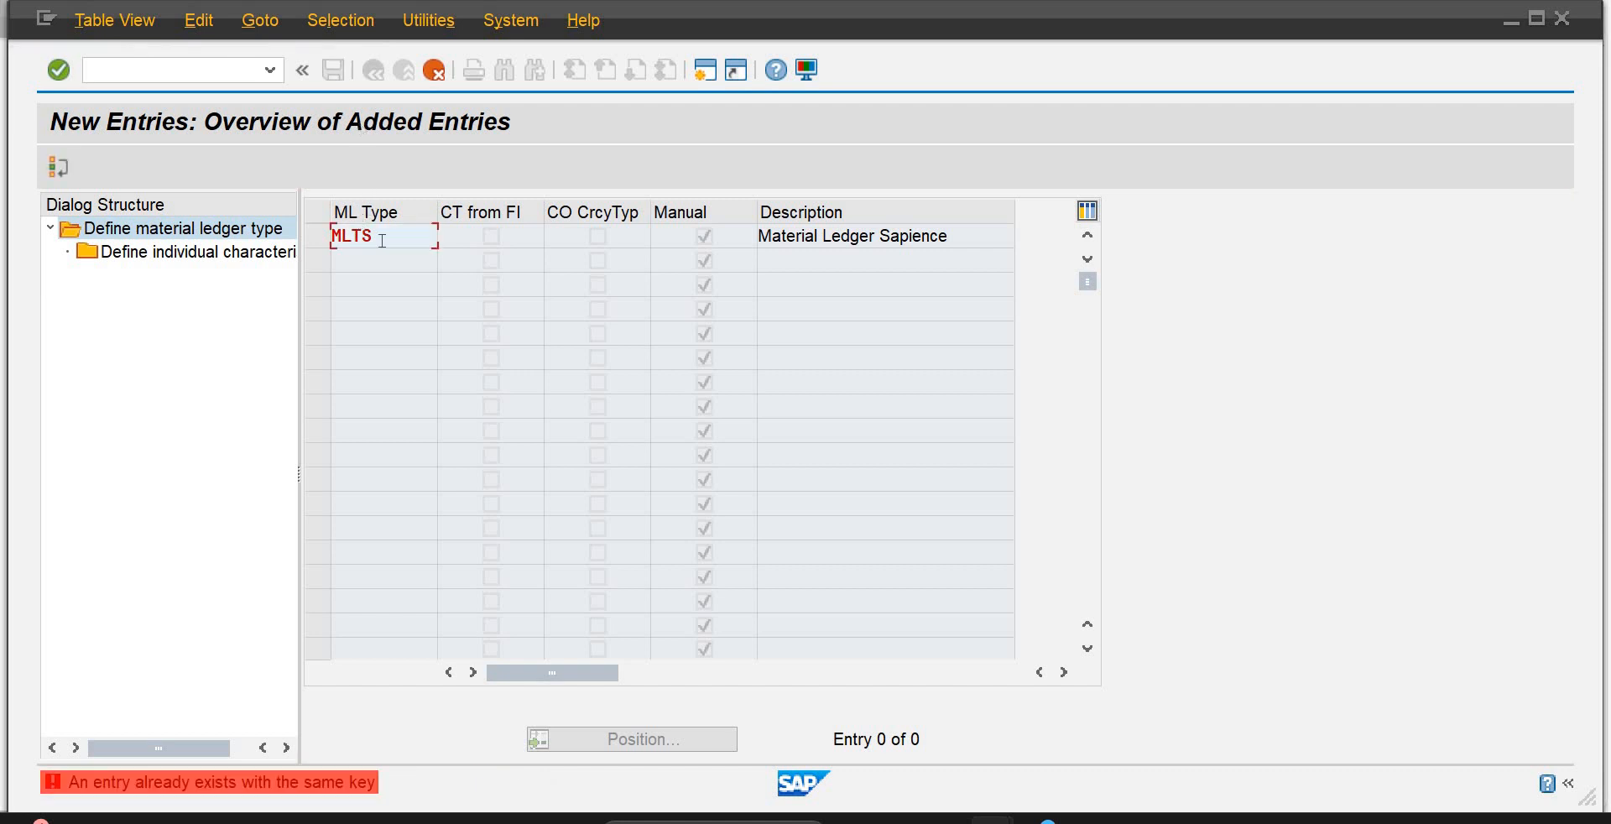
Step: Change the new material ledger type's key to MLTP and save it under the Sapience-SAP customizing request
{"action": "key", "text": "BackSpace"}
{"action": "key", "text": "BackSpace"}
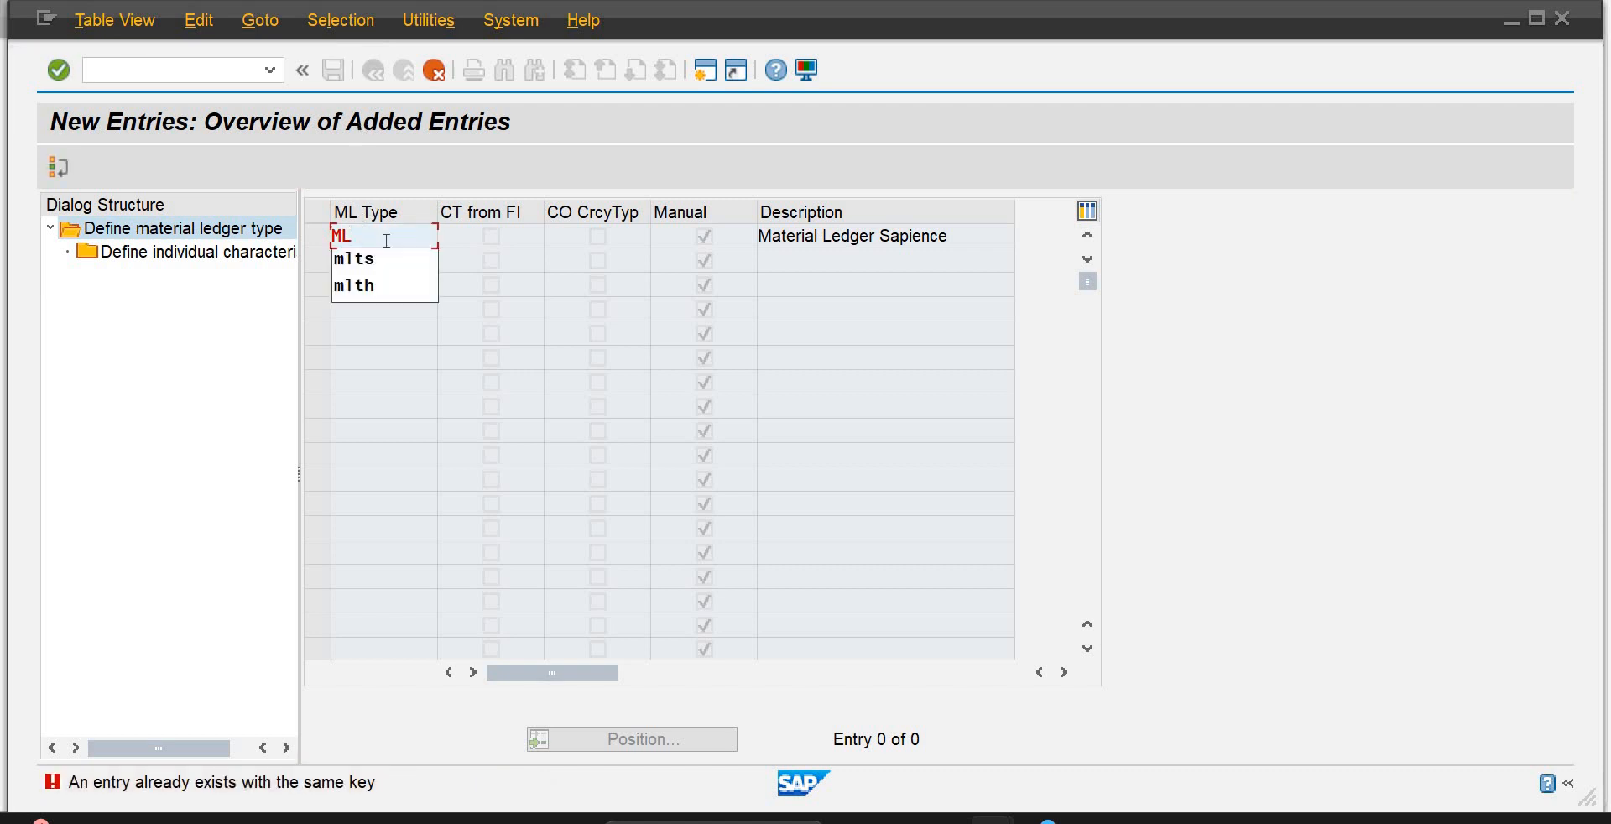
{"action": "type", "text": "TP"}
{"action": "key", "text": "Return"}
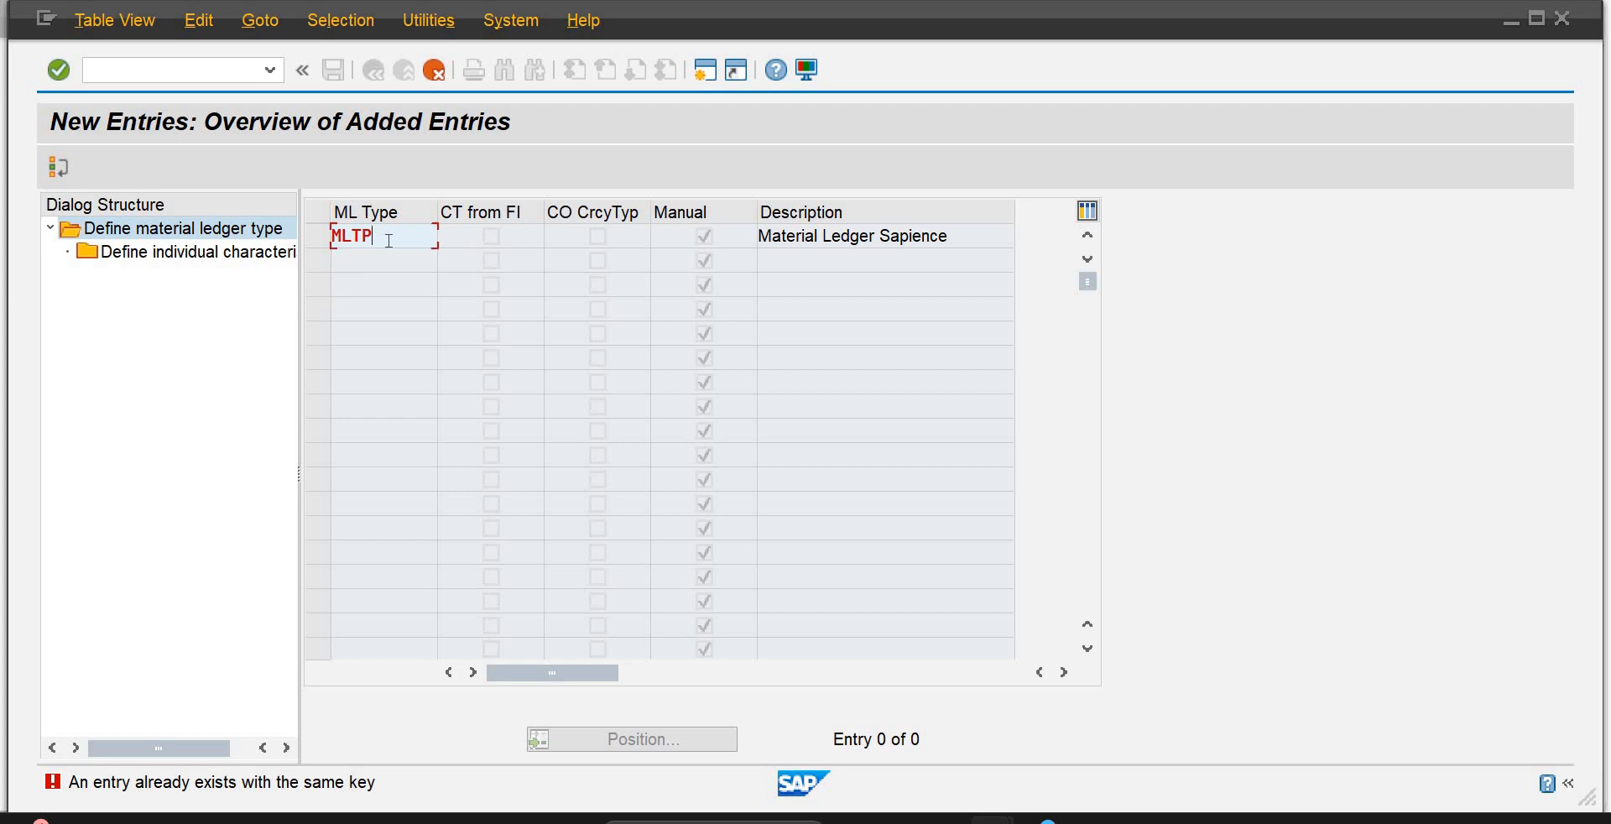
{"action": "left_click", "coordinate": [333, 72]}
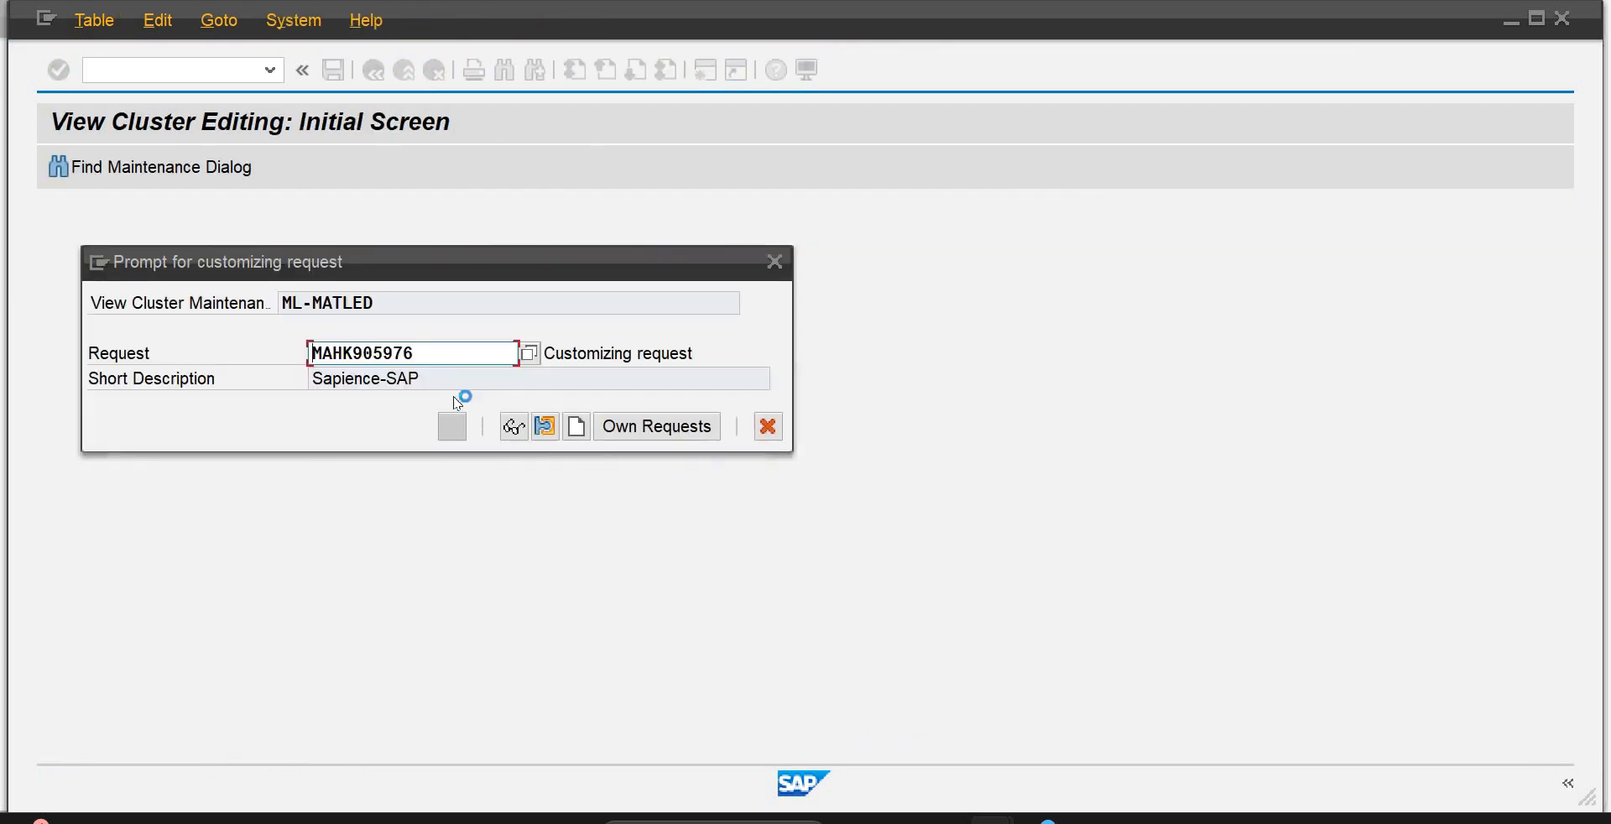
{"action": "key", "text": "Return"}
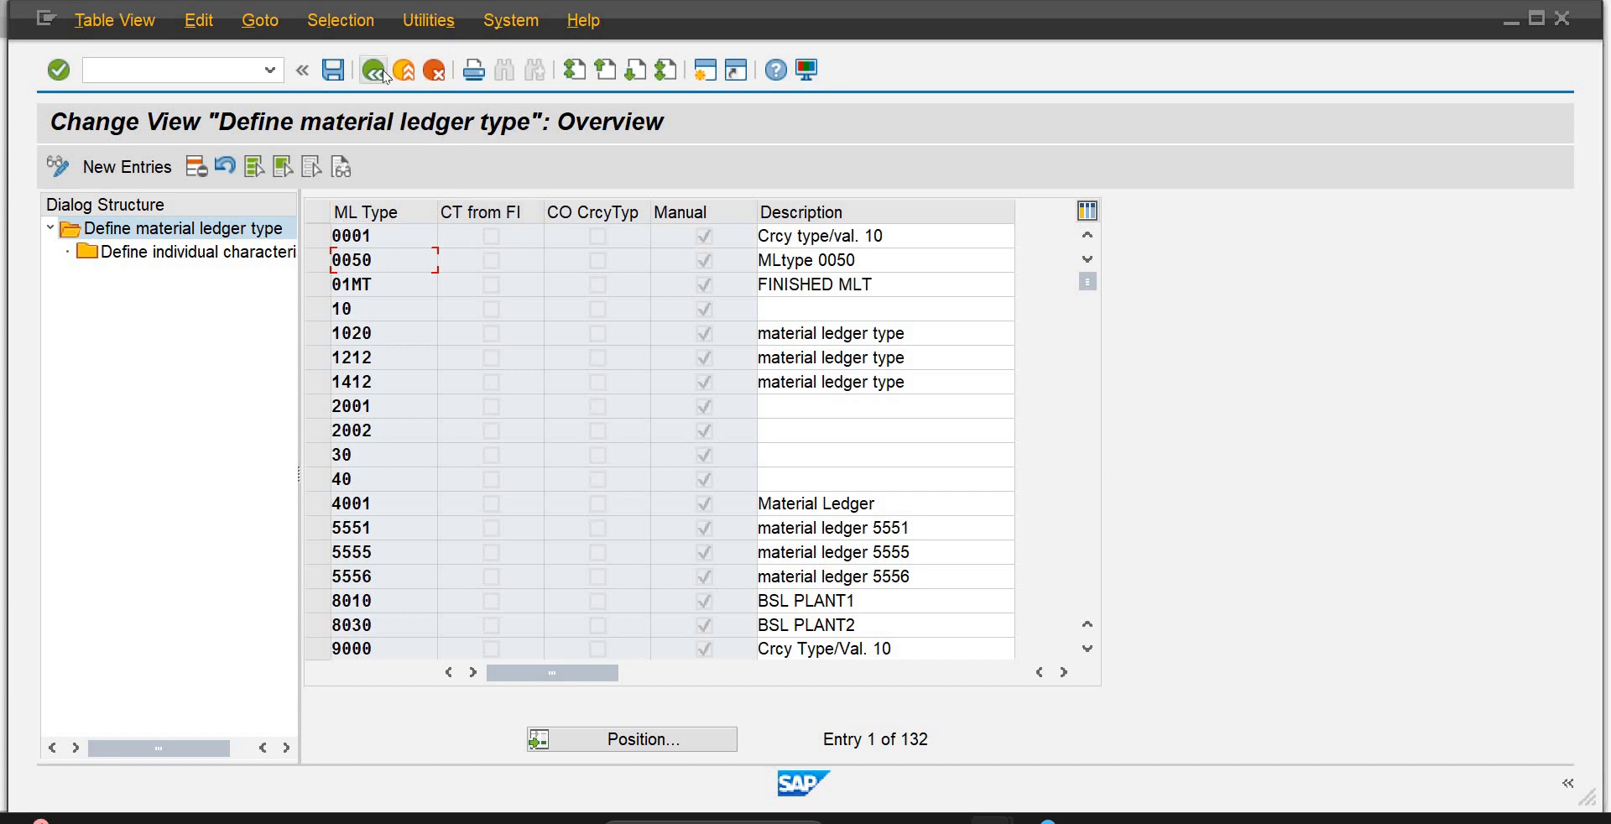
Step: Return to the implementation guide and open Assign Material Ledger Types to Valuation Area, acknowledging the currency messages
{"action": "key", "text": "F3"}
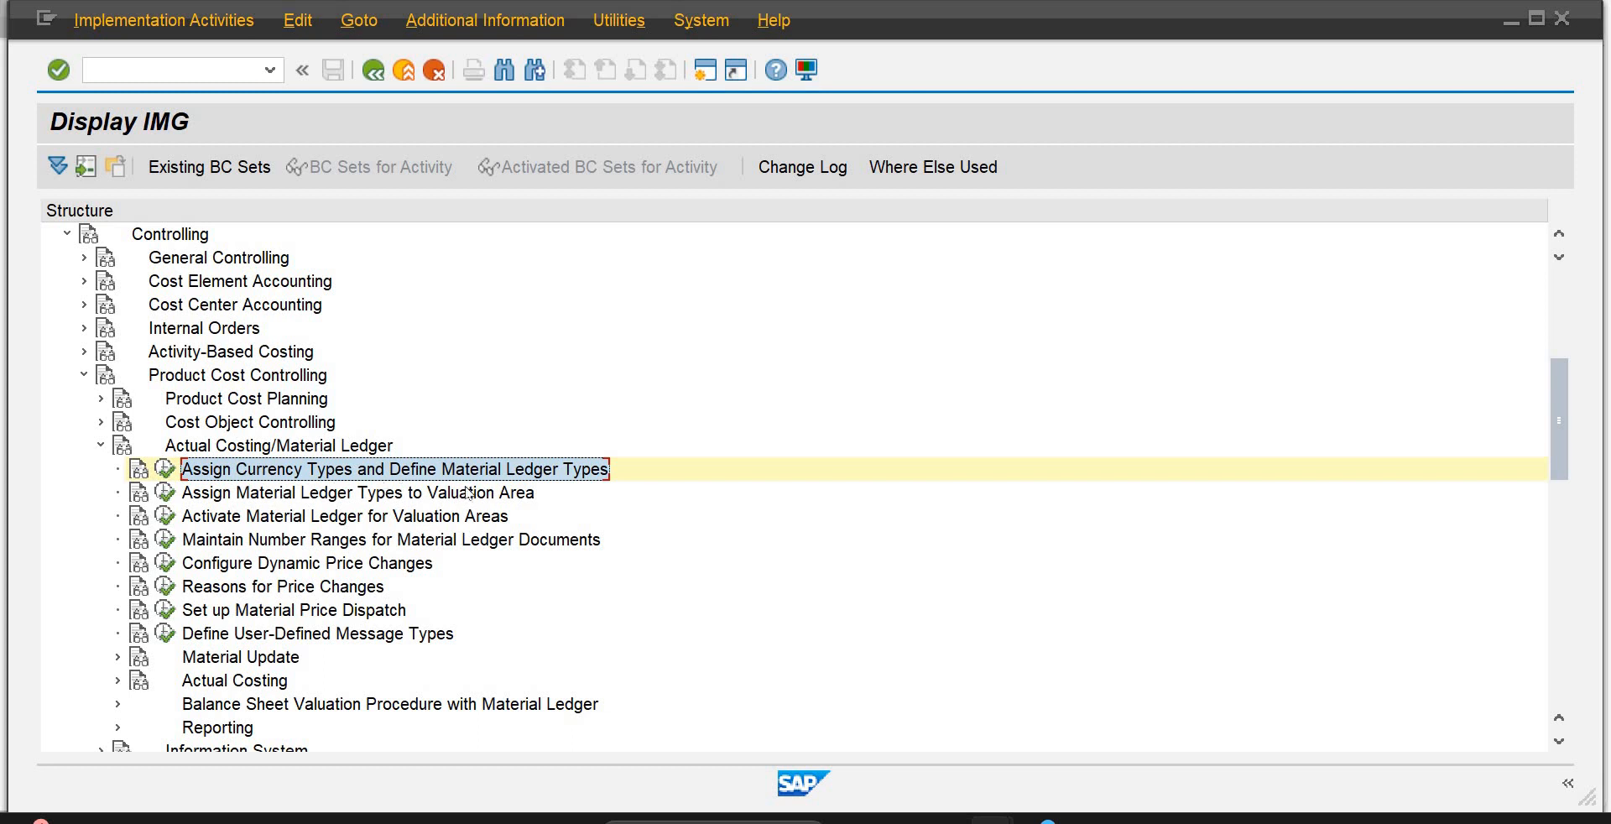
{"action": "left_click", "coordinate": [166, 493]}
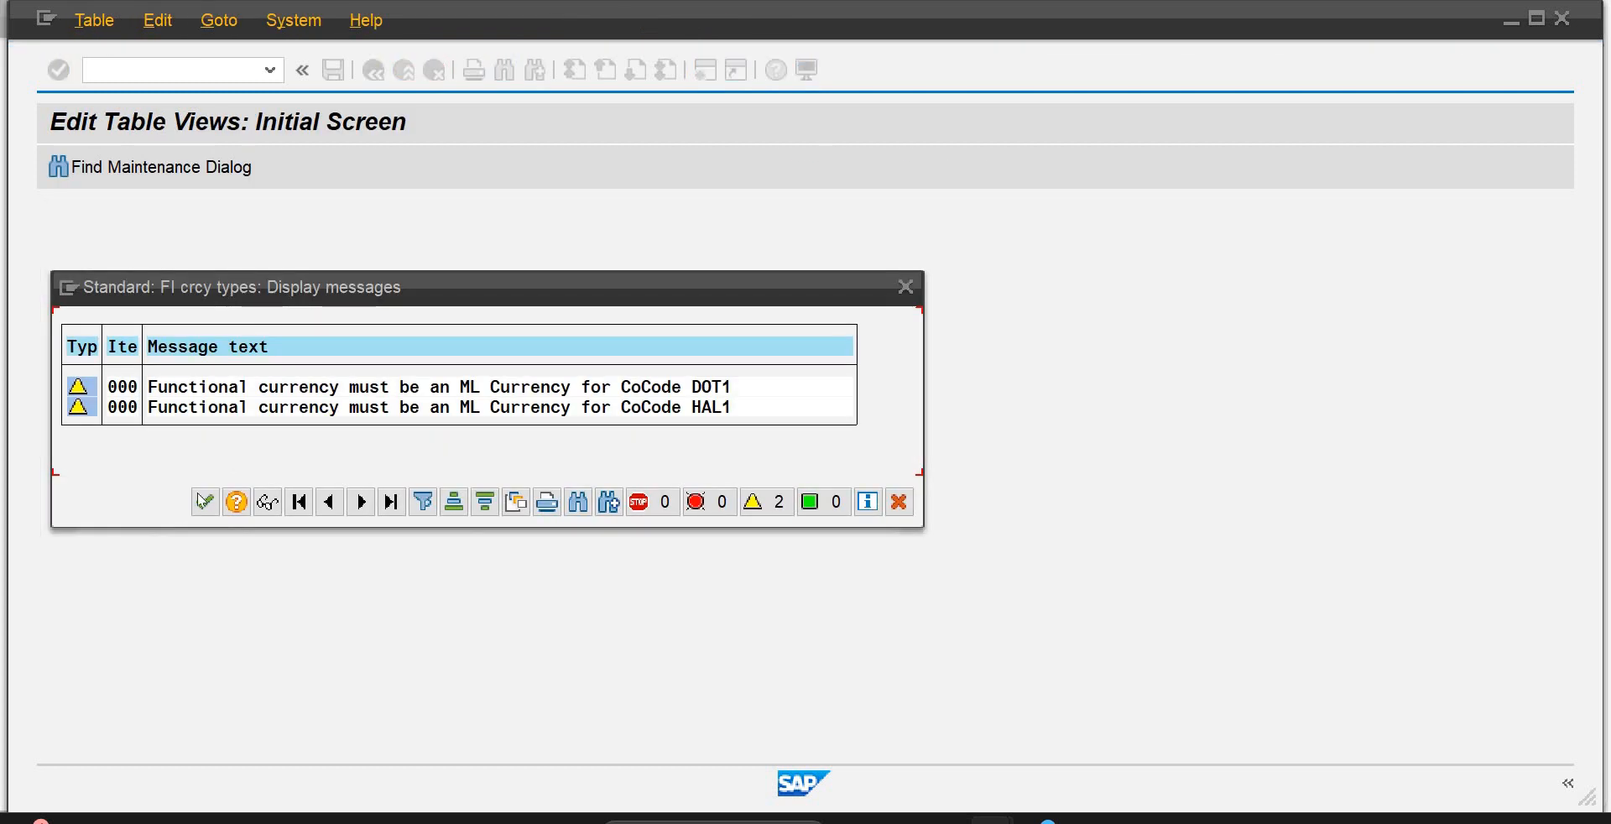
{"action": "key", "text": "Return"}
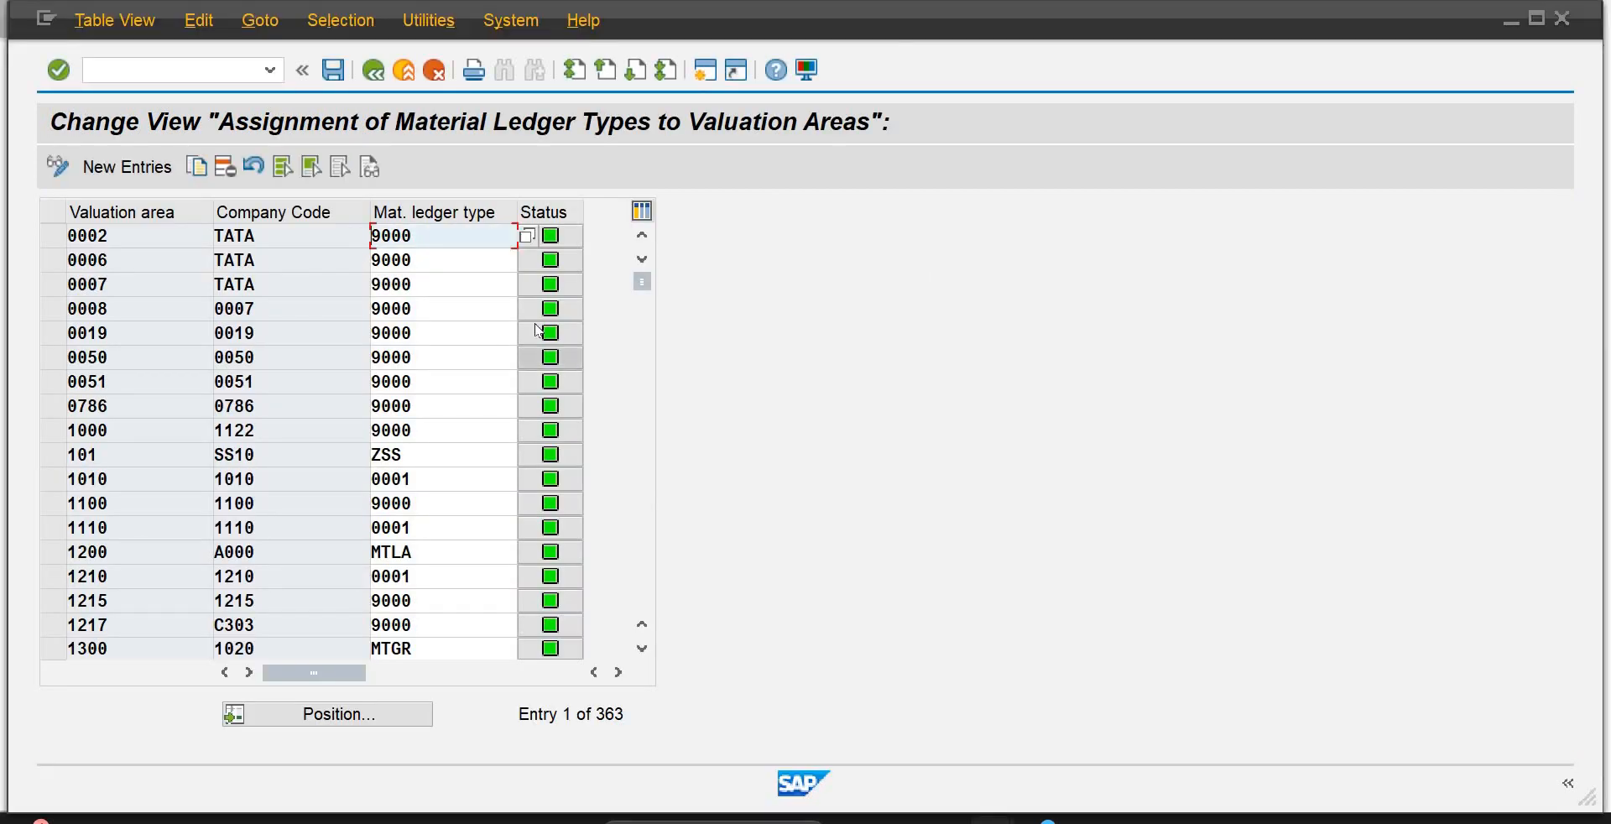
Step: Add a new entry assigning material ledger type 0001 to valuation area PLP1 and save it
{"action": "left_click", "coordinate": [117, 167]}
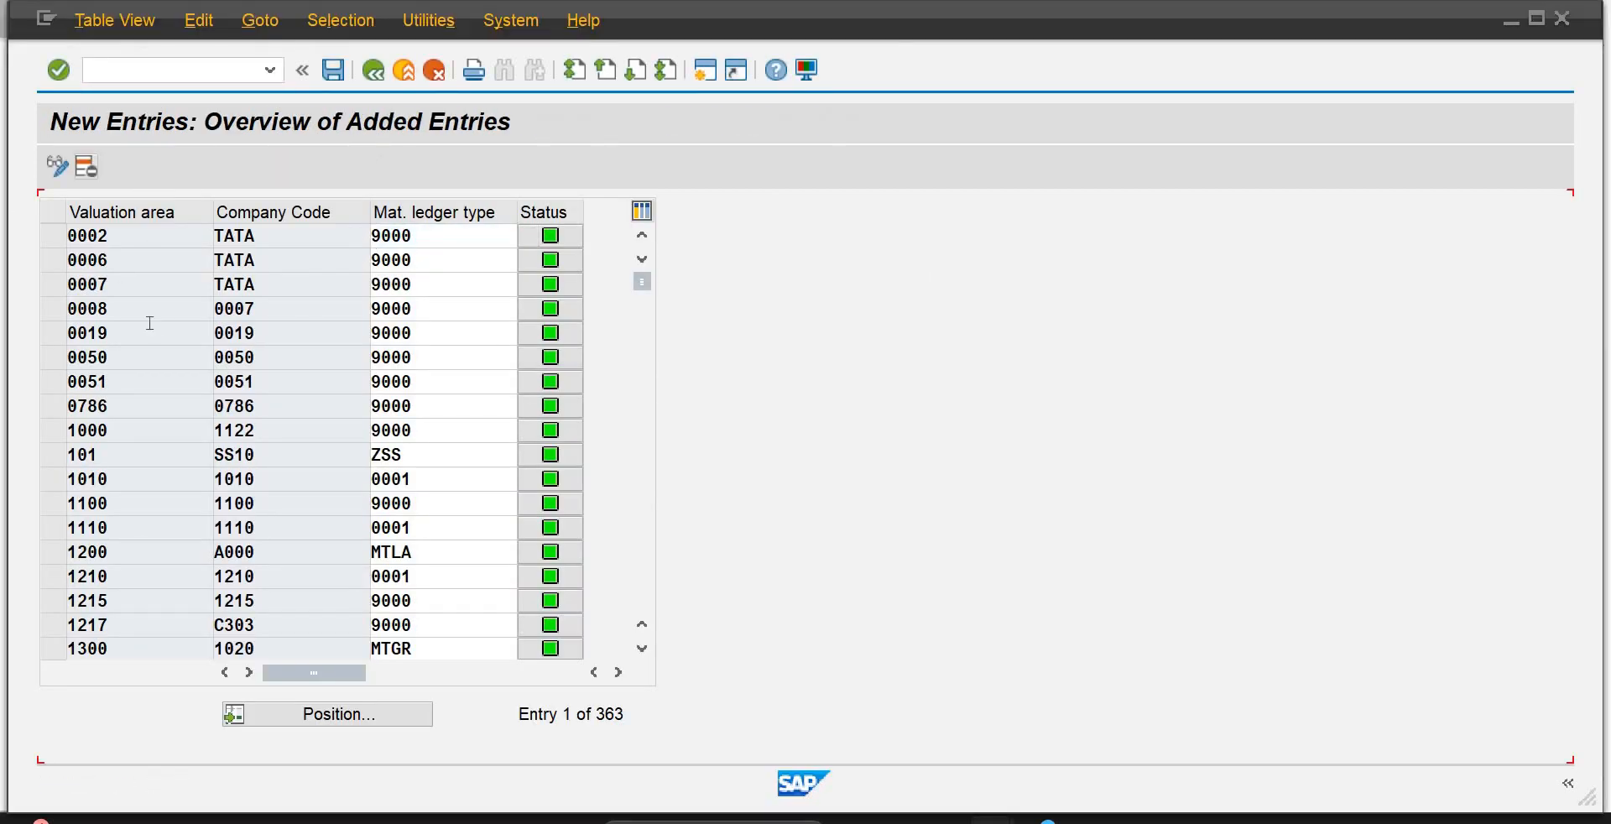
{"action": "type", "text": "pl"}
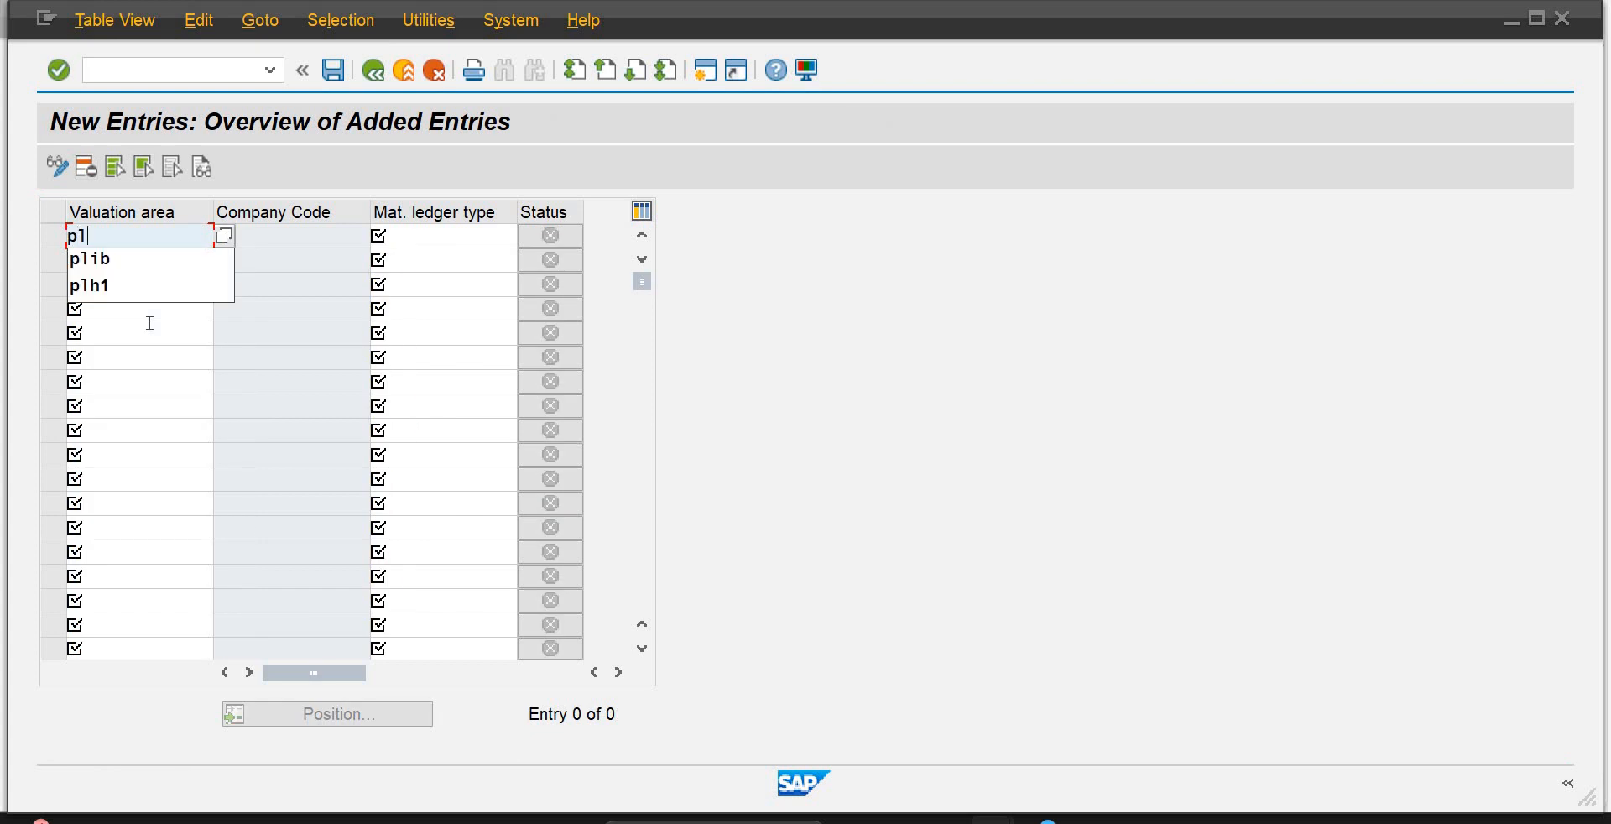
{"action": "type", "text": "p1"}
{"action": "key", "text": "Tab"}
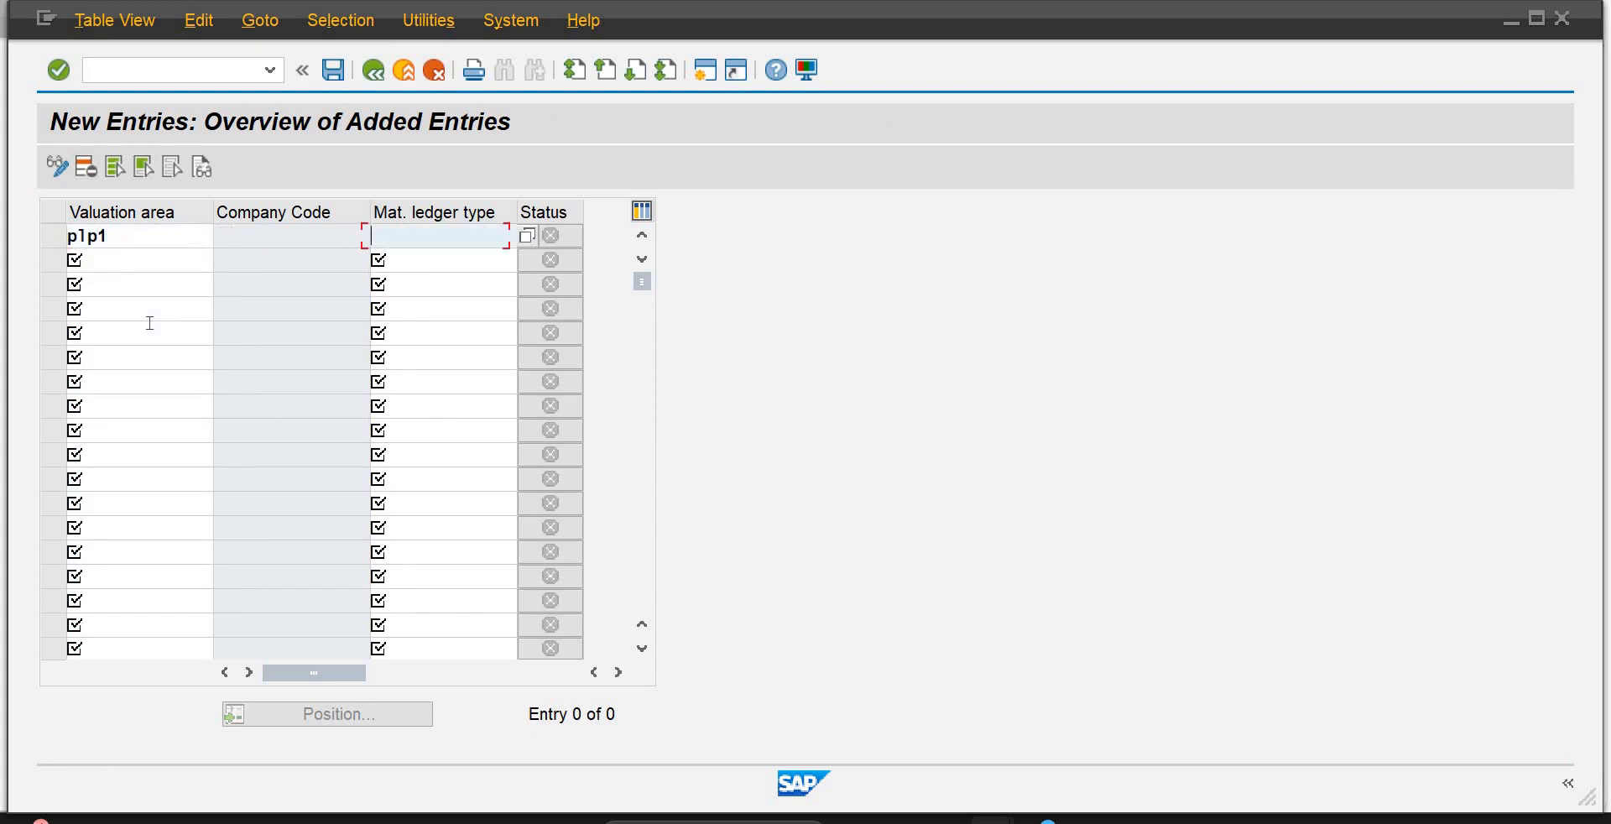
{"action": "type", "text": "0001"}
{"action": "key", "text": "Return"}
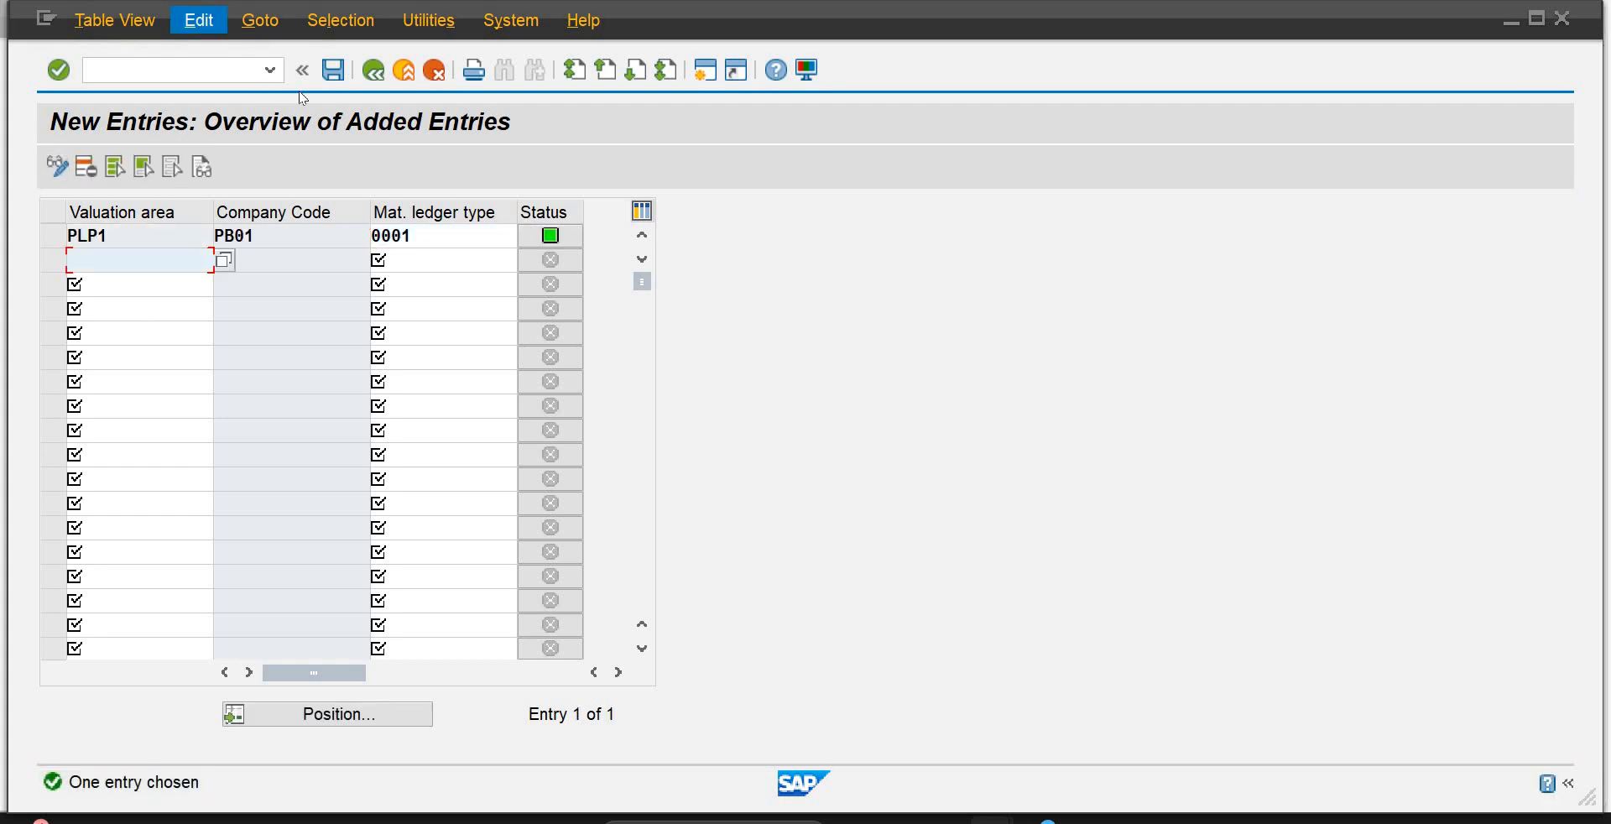
{"action": "left_click", "coordinate": [331, 72]}
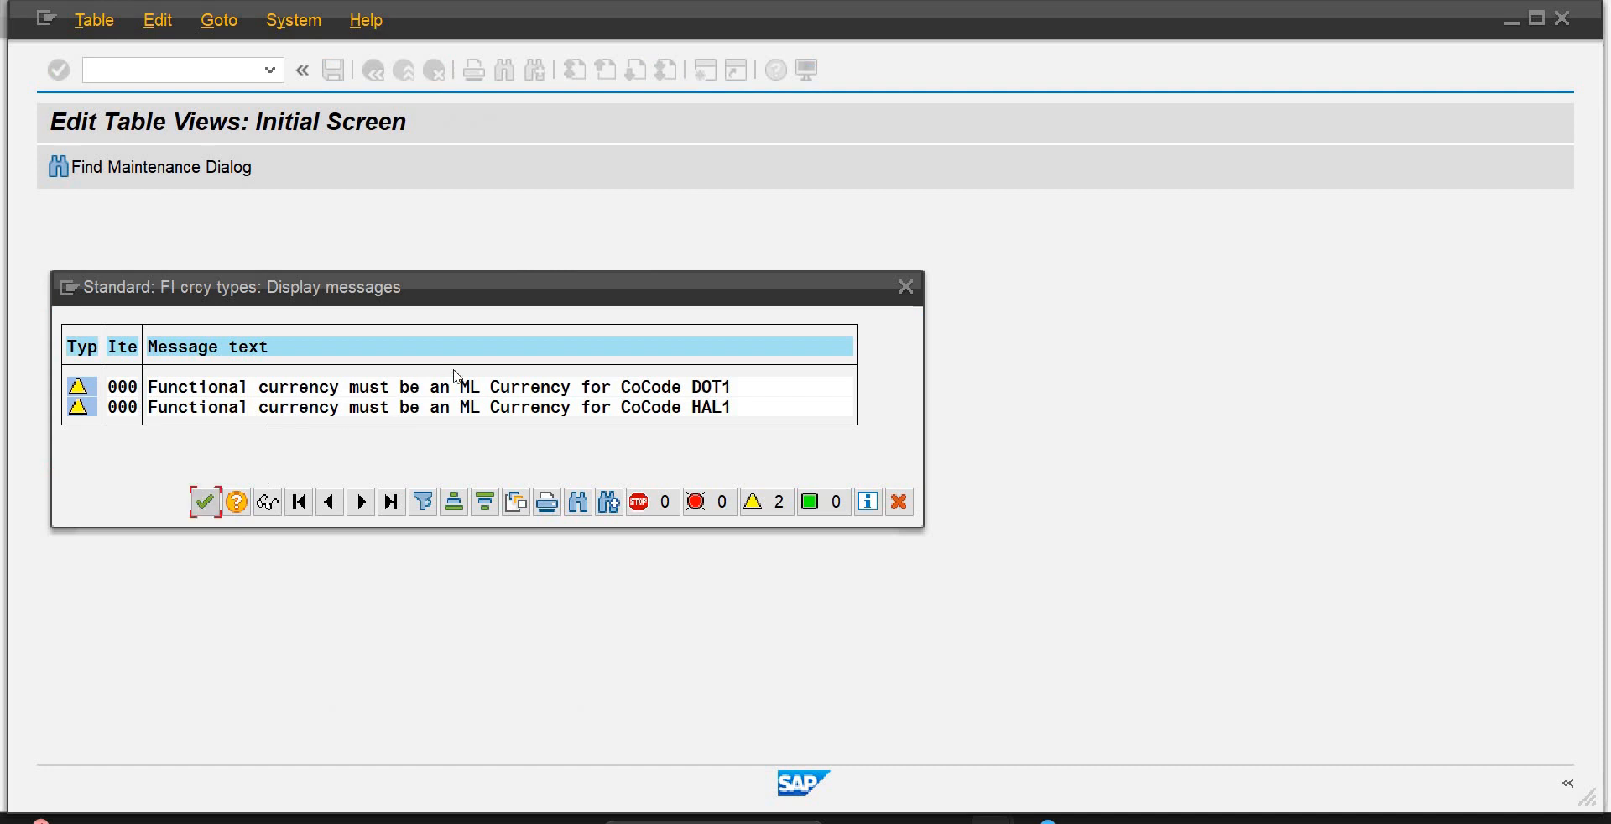
Step: Acknowledge the currency messages and save the PLP1 ledger type assignment under the Sapience-SAP customizing request
{"action": "left_click", "coordinate": [207, 503]}
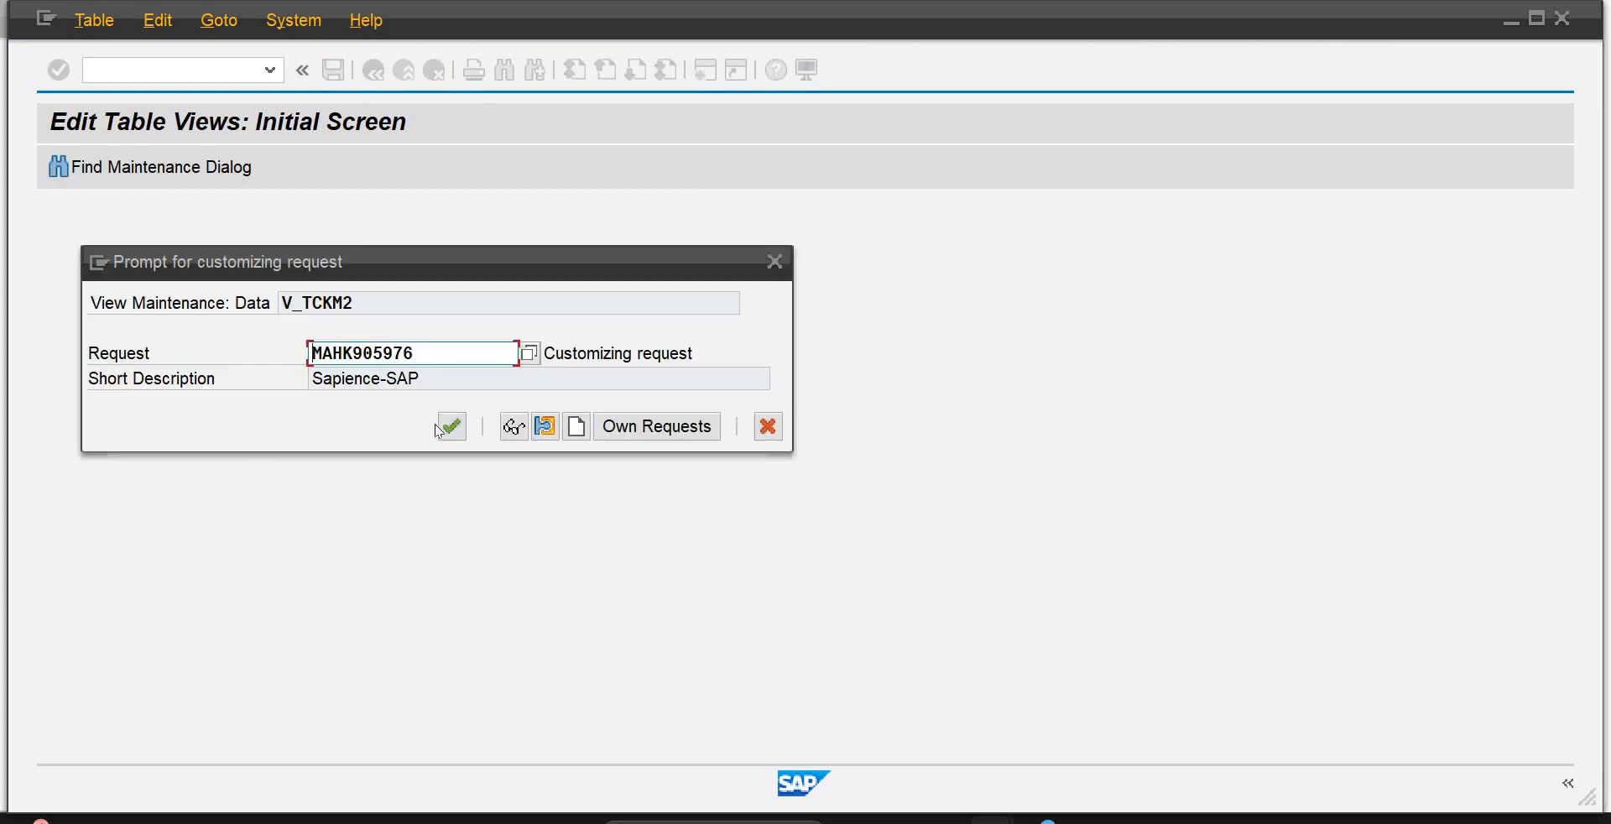
{"action": "left_click", "coordinate": [438, 431]}
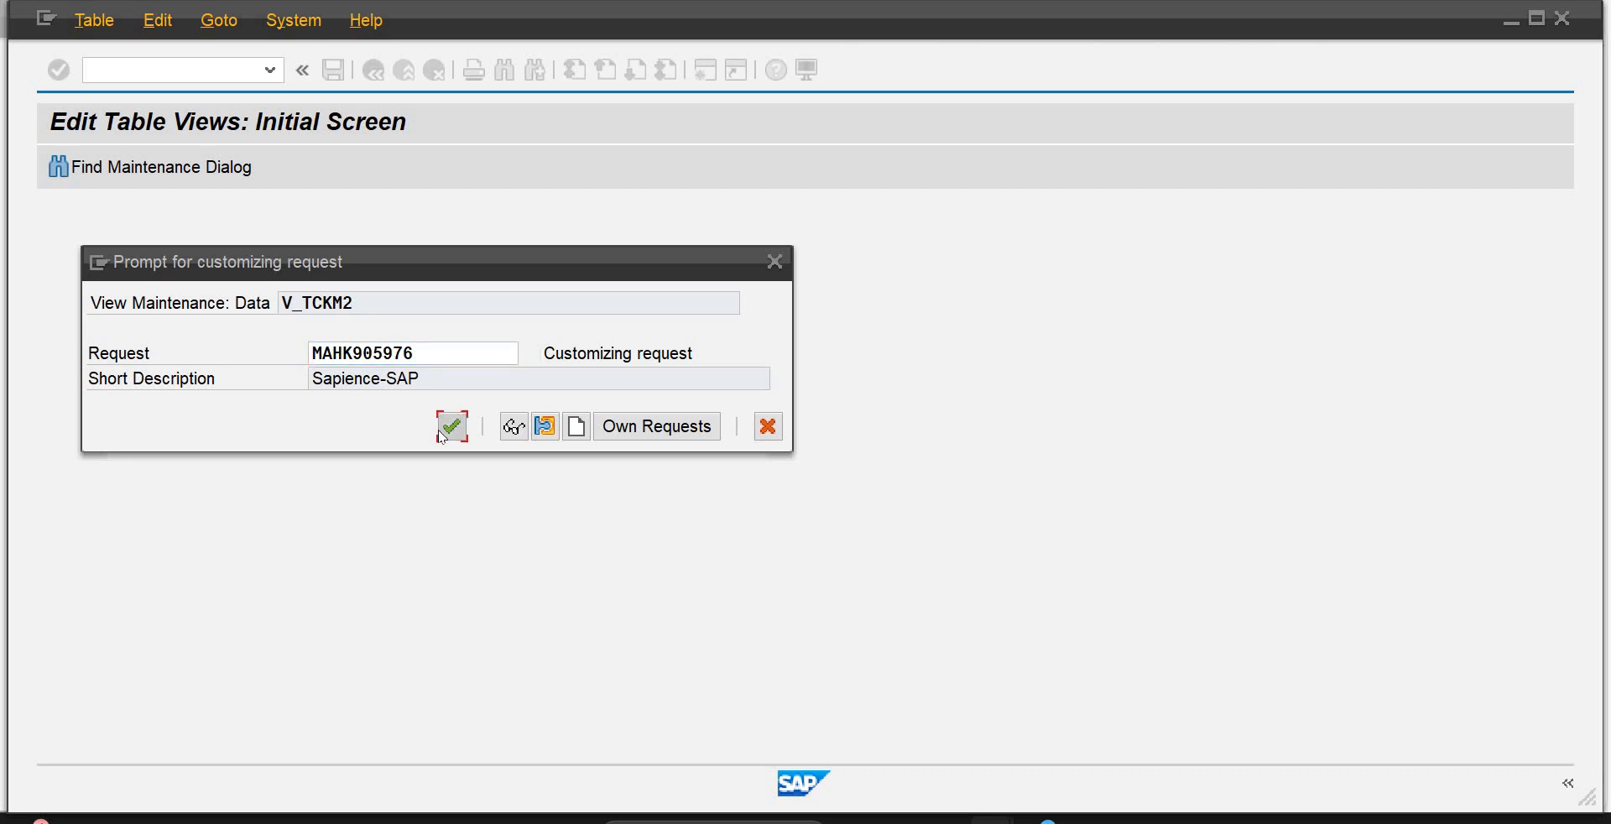
{"action": "left_click", "coordinate": [451, 426]}
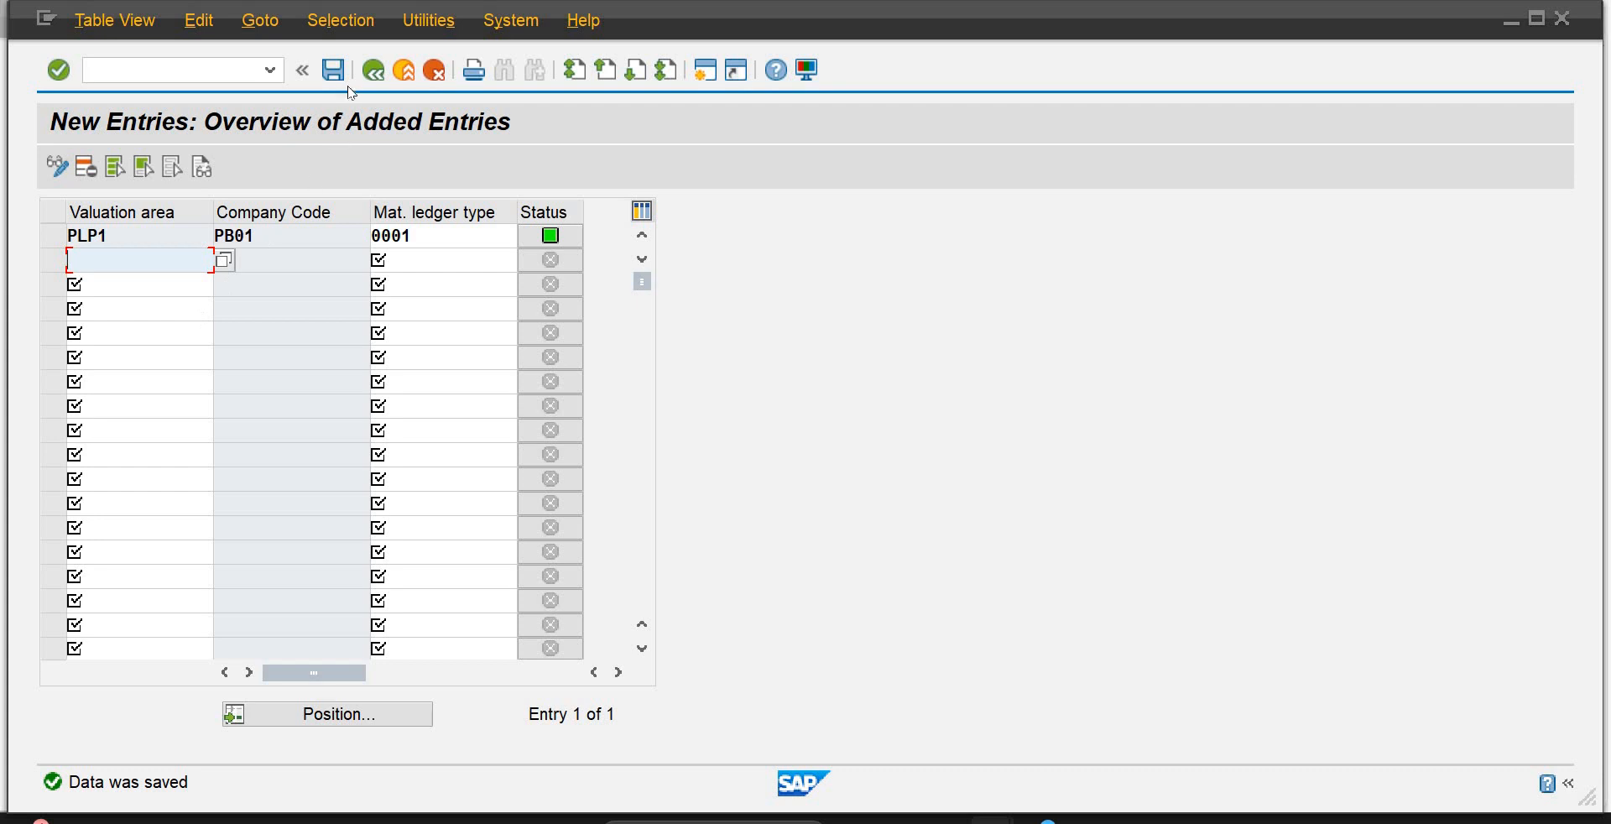
Step: Return to the implementation guide, open the Activate Material Ledger activity and position the list at valuation area PLP1
{"action": "left_click", "coordinate": [375, 72]}
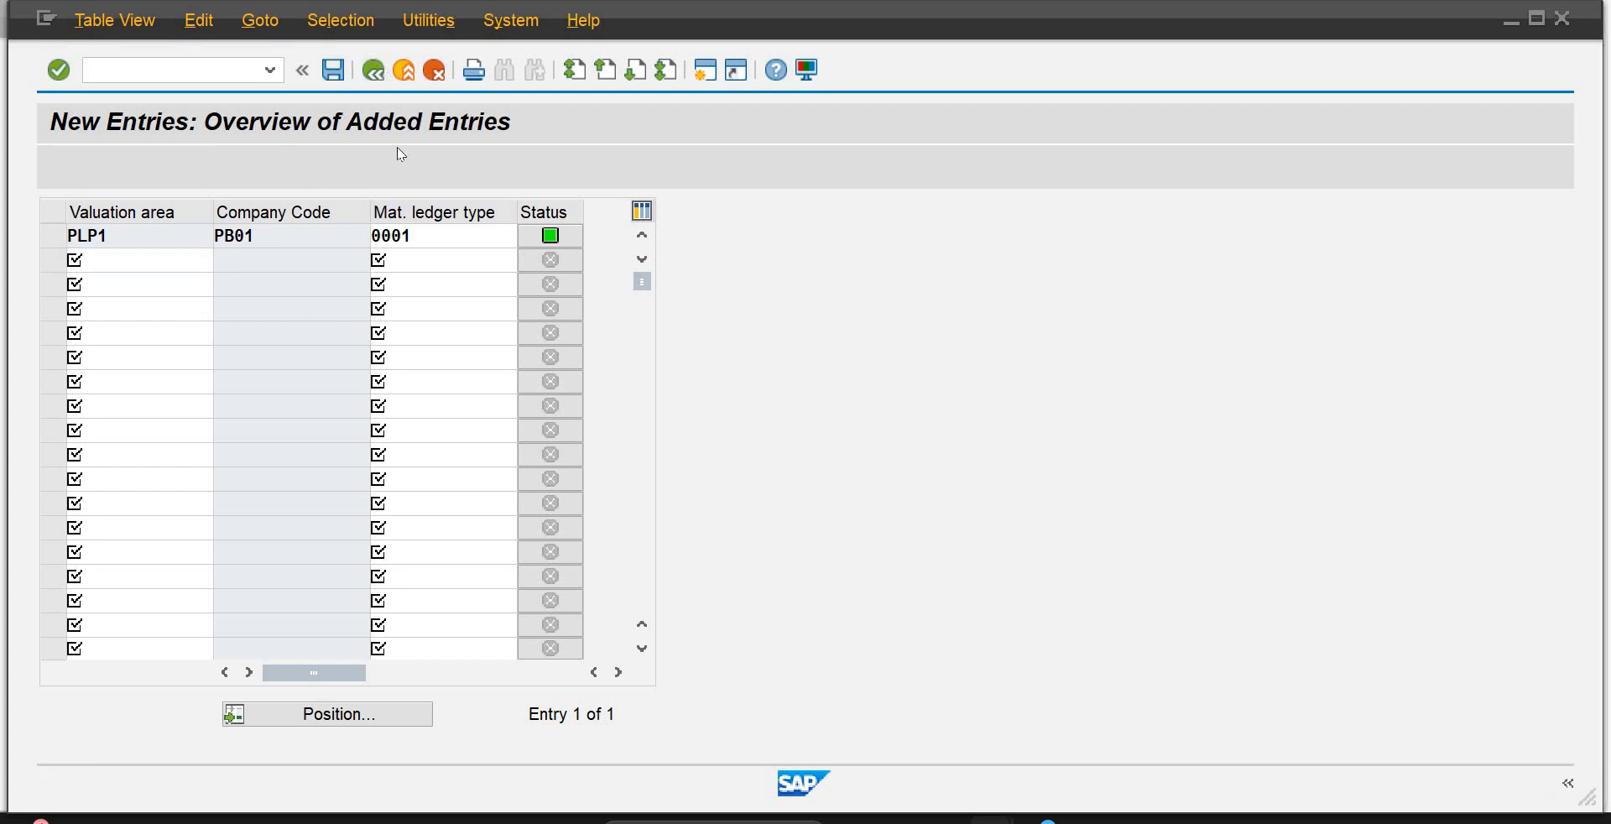
{"action": "left_click", "coordinate": [373, 72]}
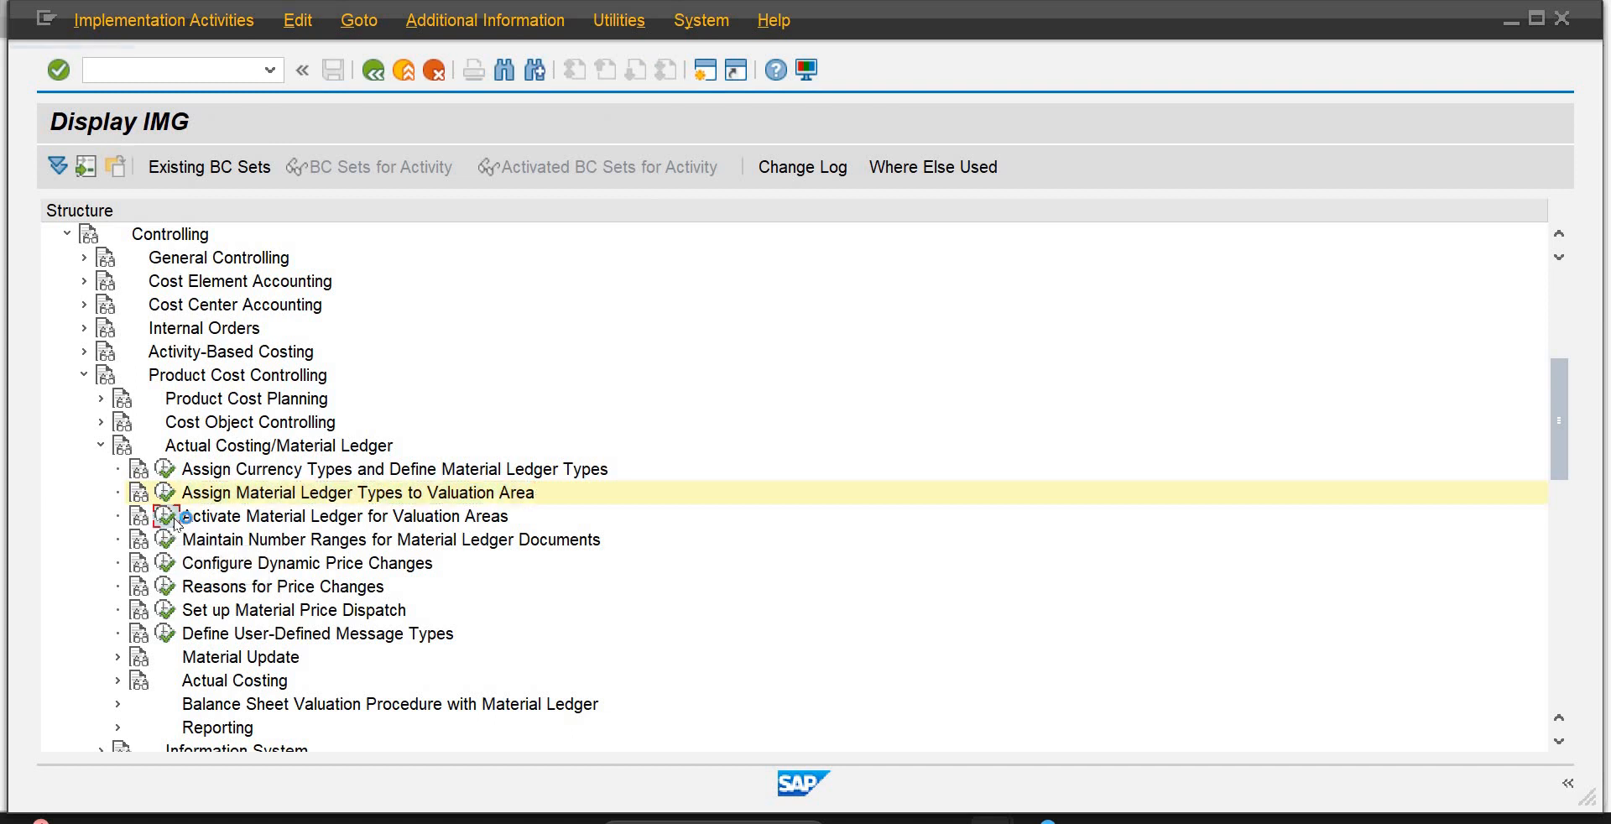
{"action": "left_click", "coordinate": [166, 516]}
{"action": "double_click", "coordinate": [252, 326]}
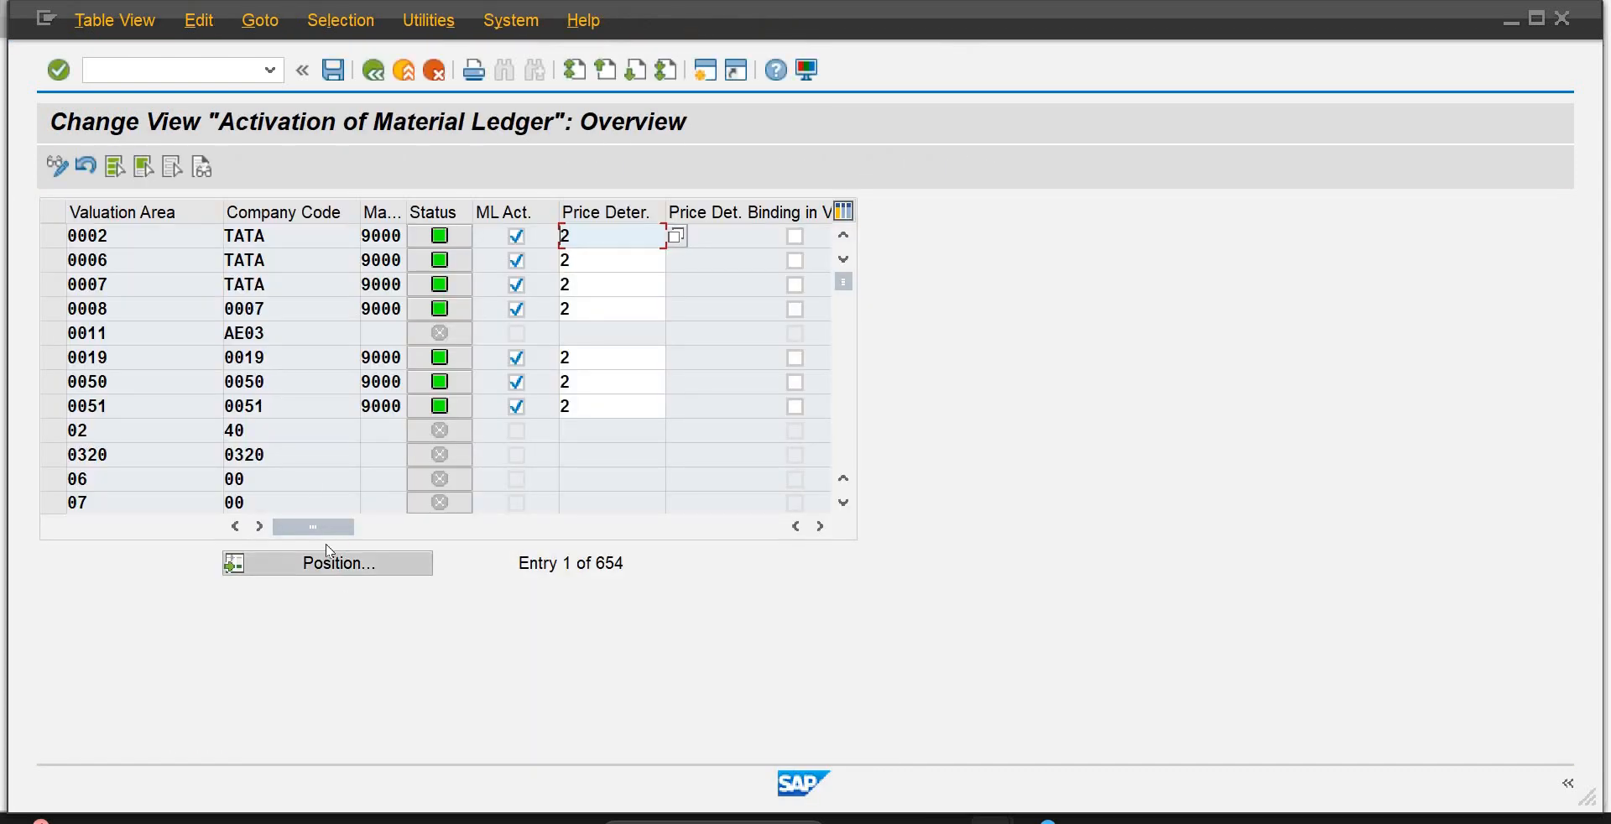
{"action": "left_click", "coordinate": [333, 568]}
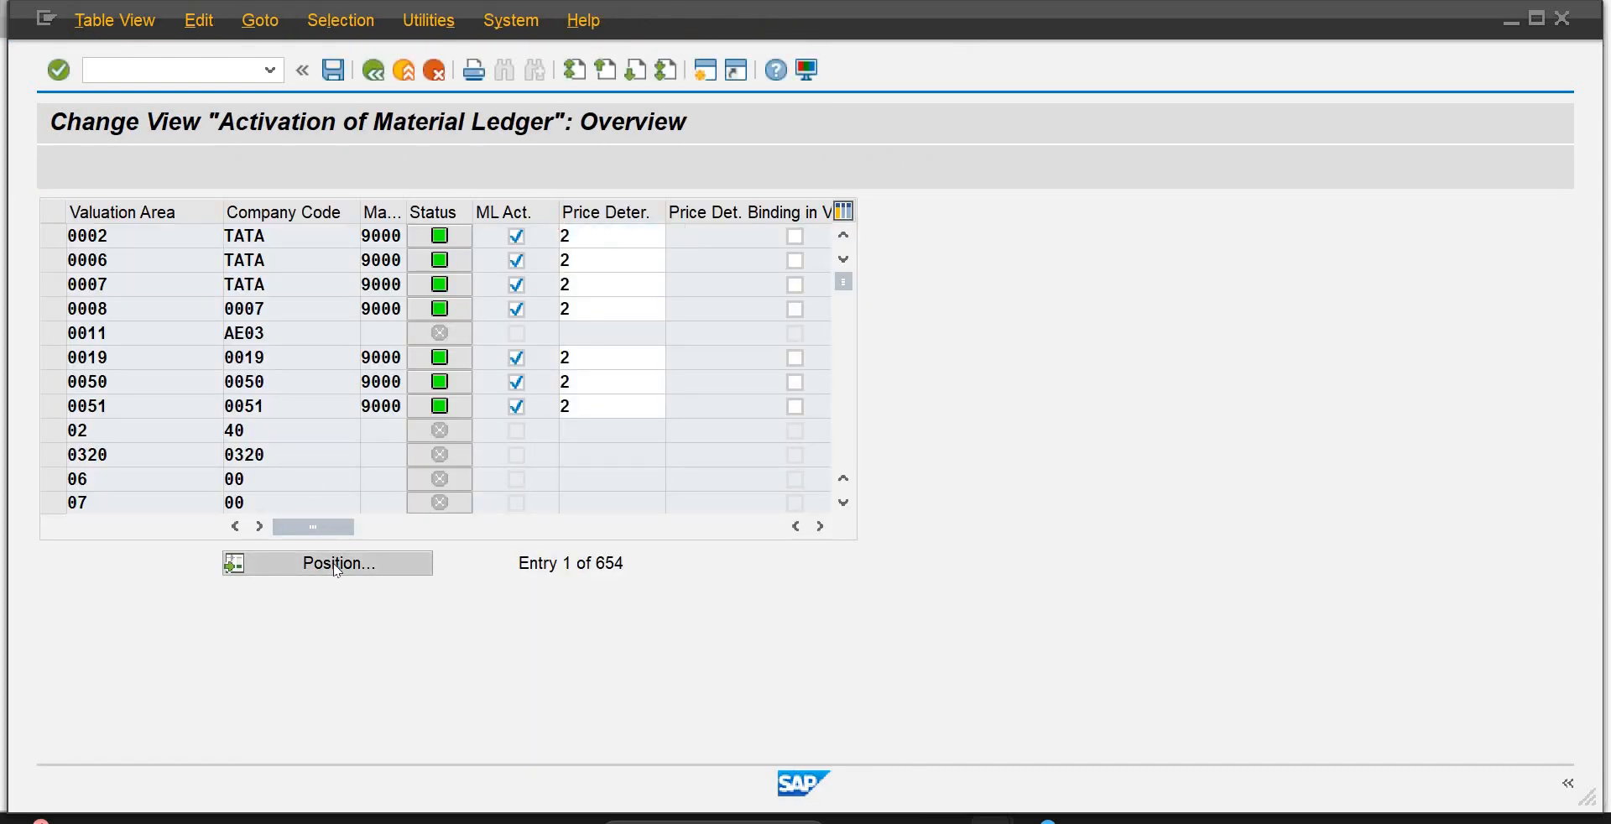
{"action": "type", "text": "p1p1"}
{"action": "key", "text": "Return"}
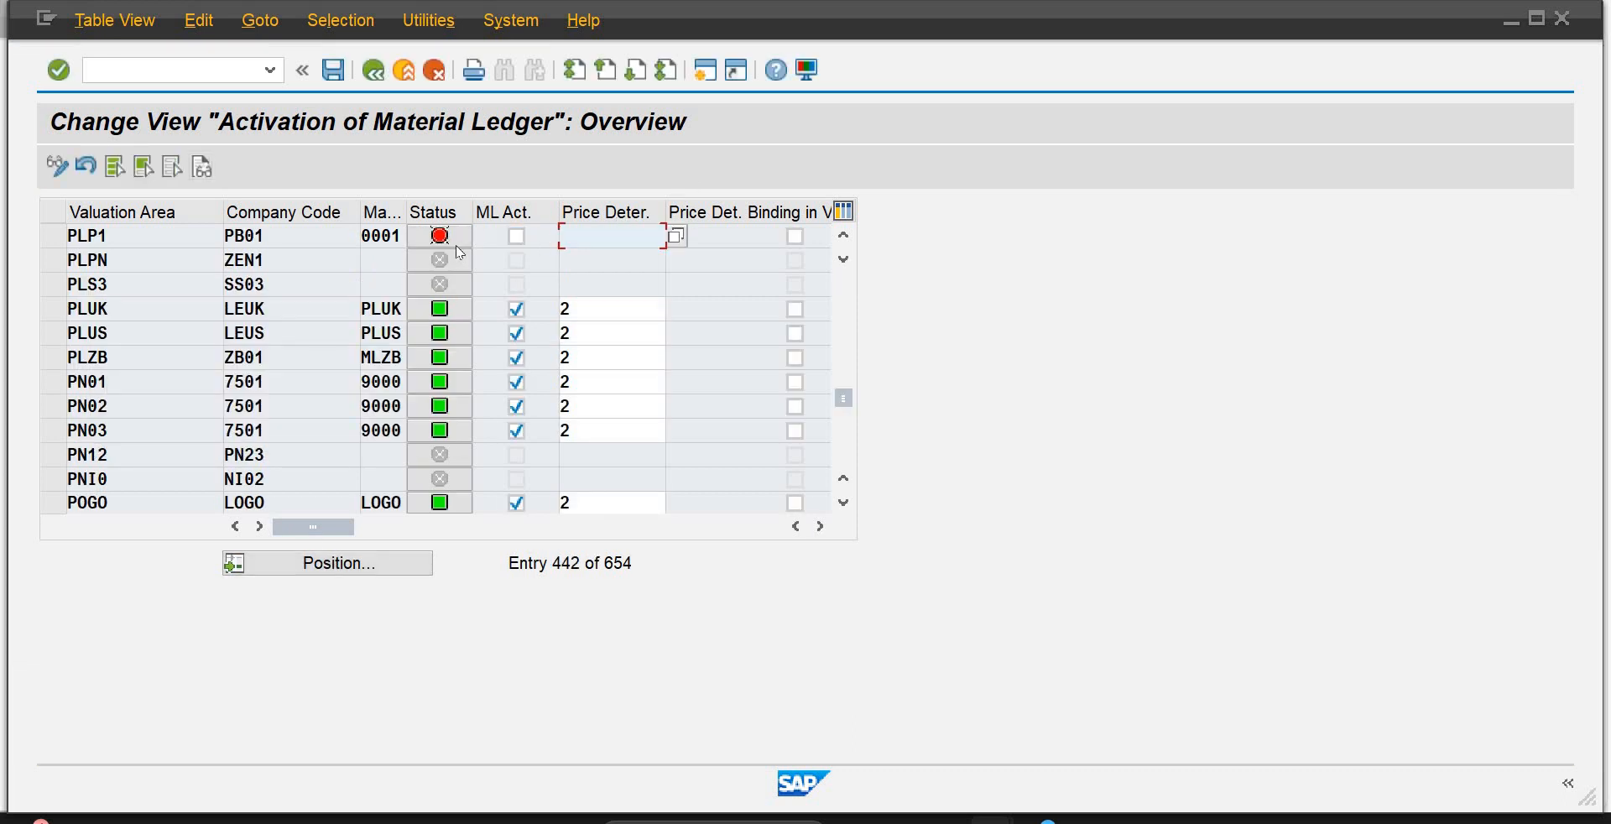
Step: Activate the material ledger for PLP1 with price determination 2 (Transaction-Based) and save it under the Sapience-SAP customizing request
{"action": "mouse_move", "coordinate": [459, 248]}
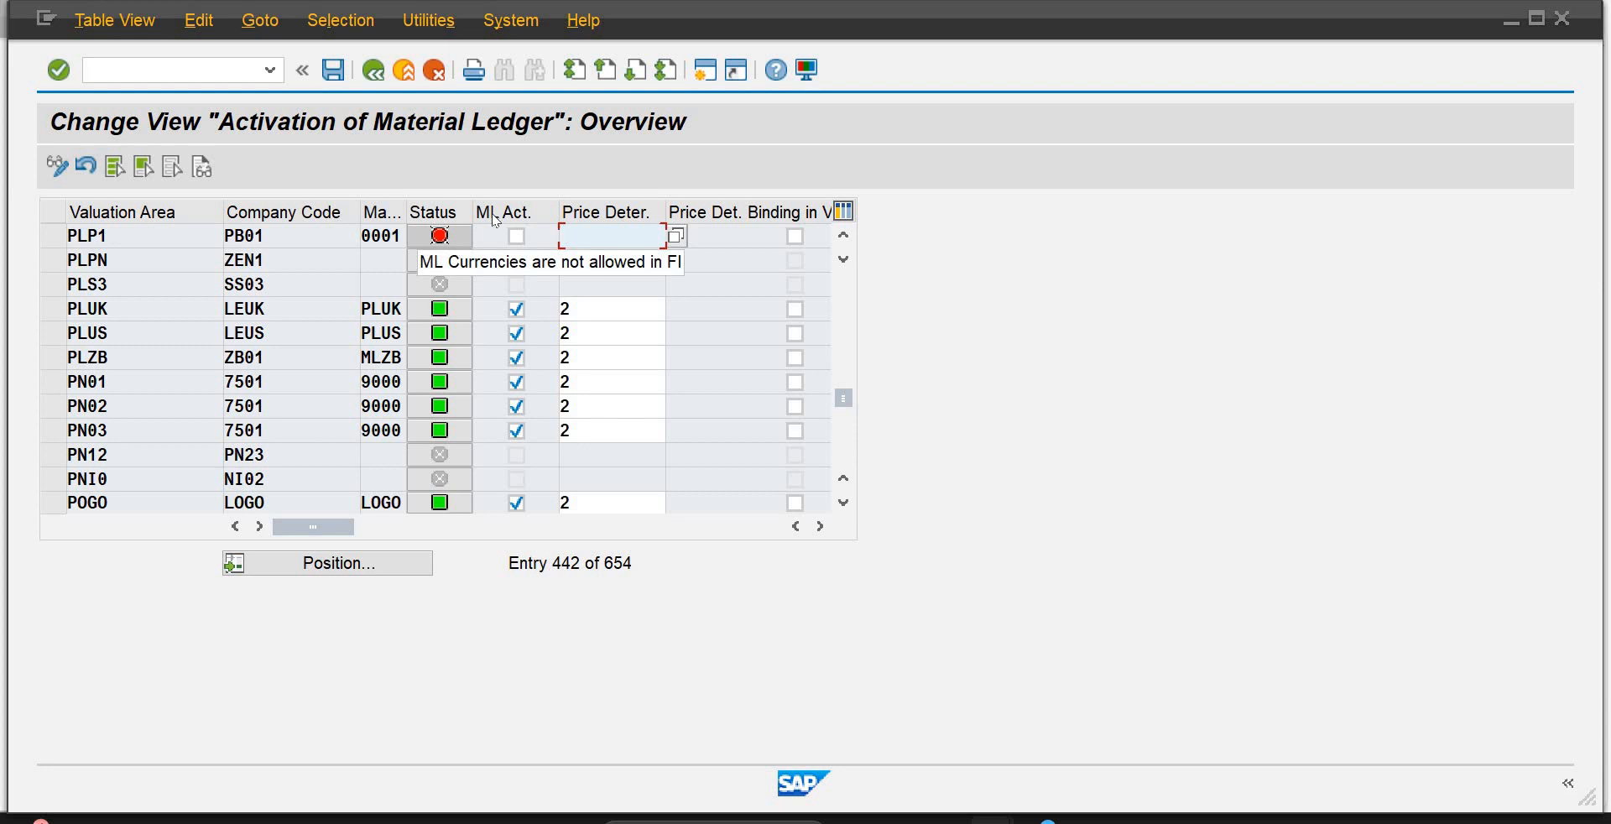
{"action": "left_click", "coordinate": [517, 236]}
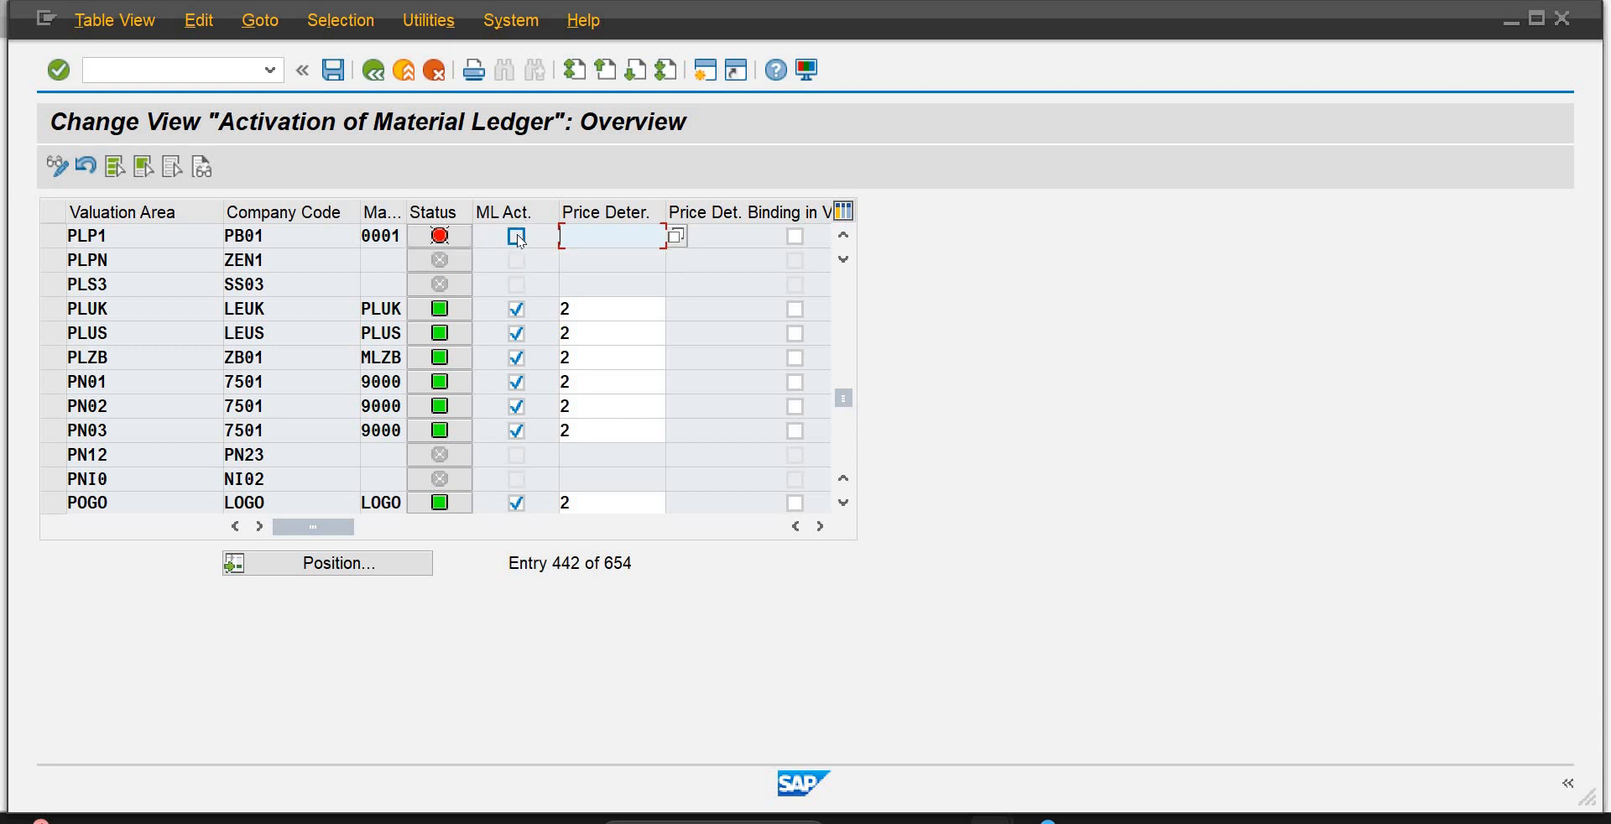
{"action": "left_click", "coordinate": [663, 238]}
{"action": "left_click", "coordinate": [677, 235]}
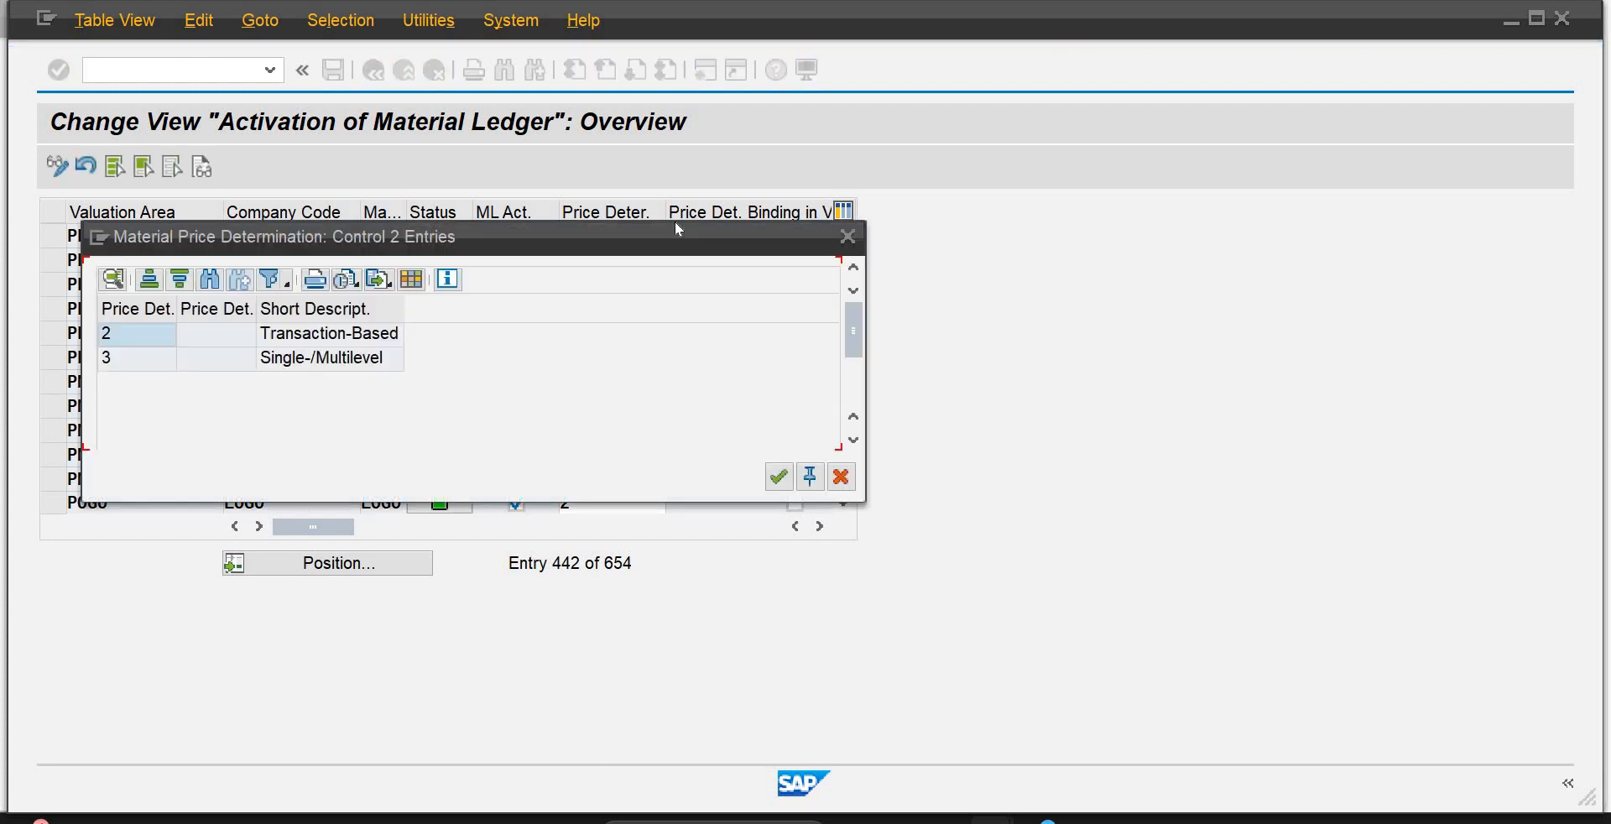
{"action": "double_click", "coordinate": [350, 335]}
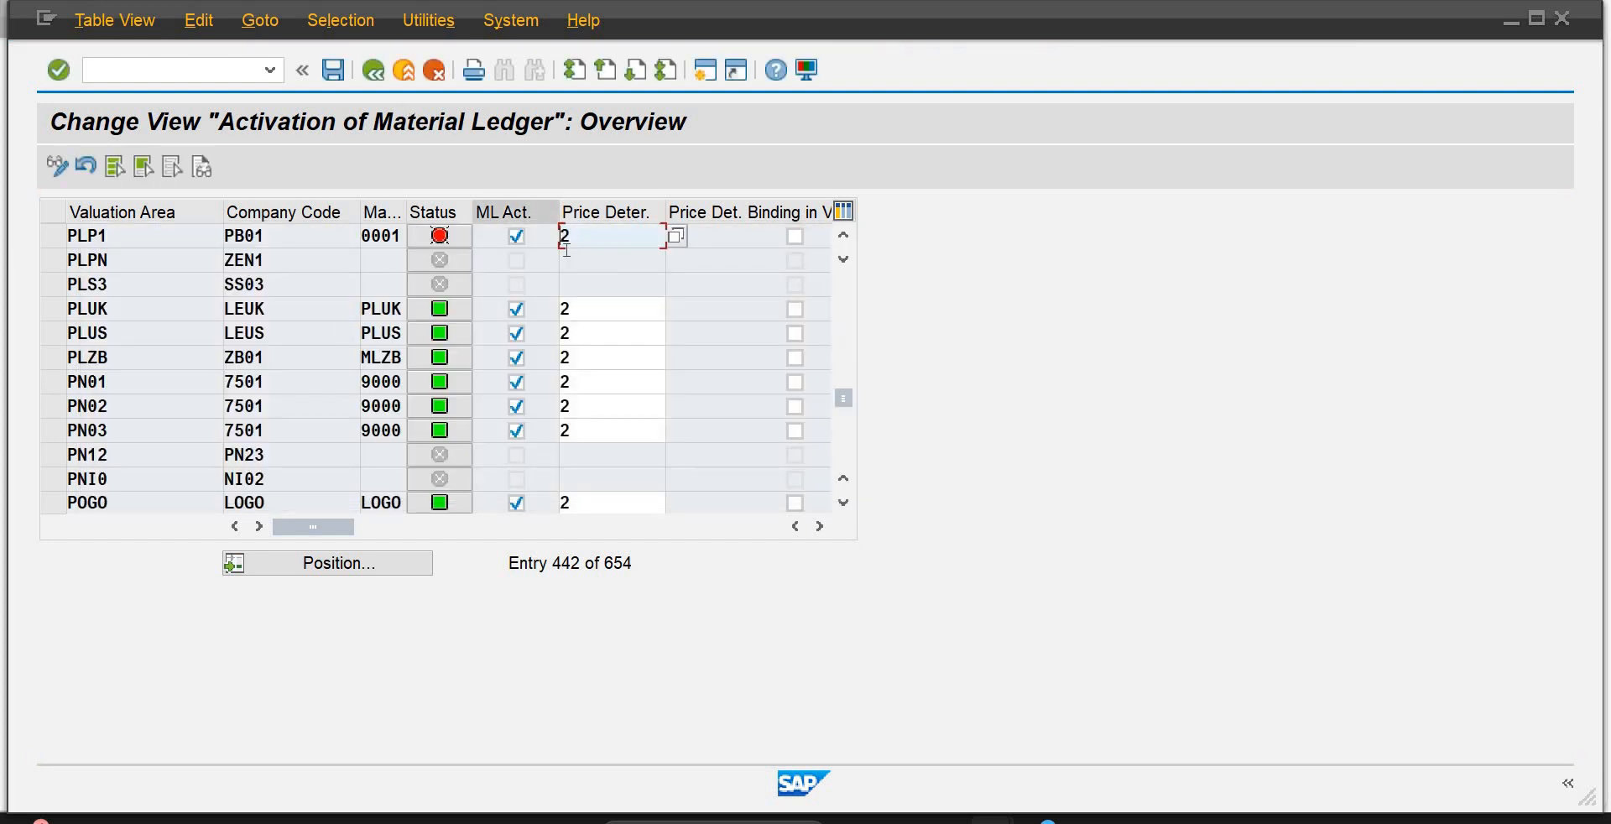
{"action": "left_click", "coordinate": [333, 72]}
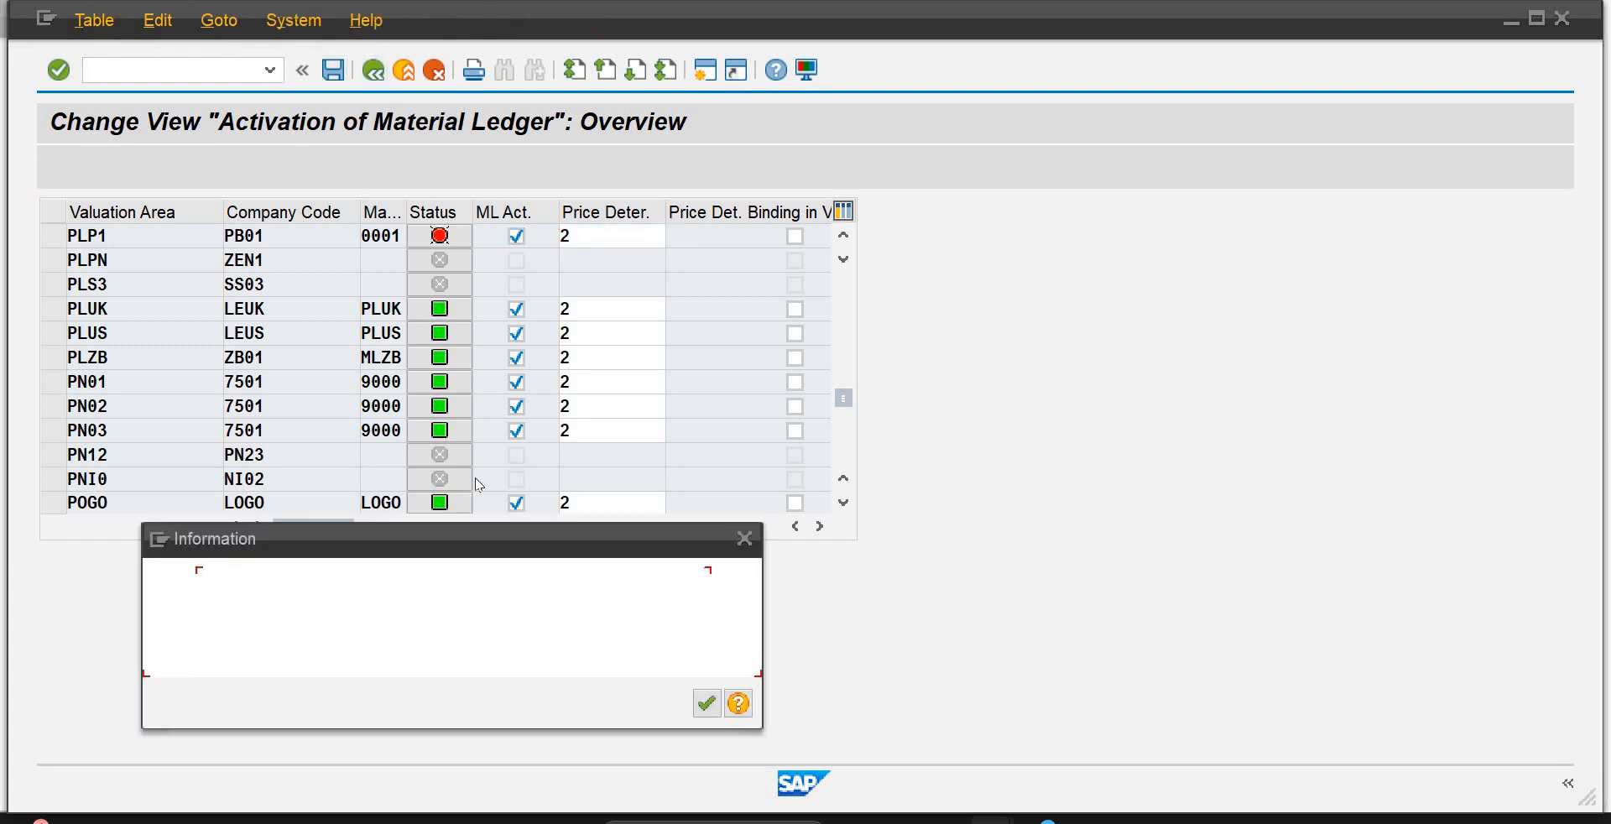
{"action": "left_click", "coordinate": [716, 710]}
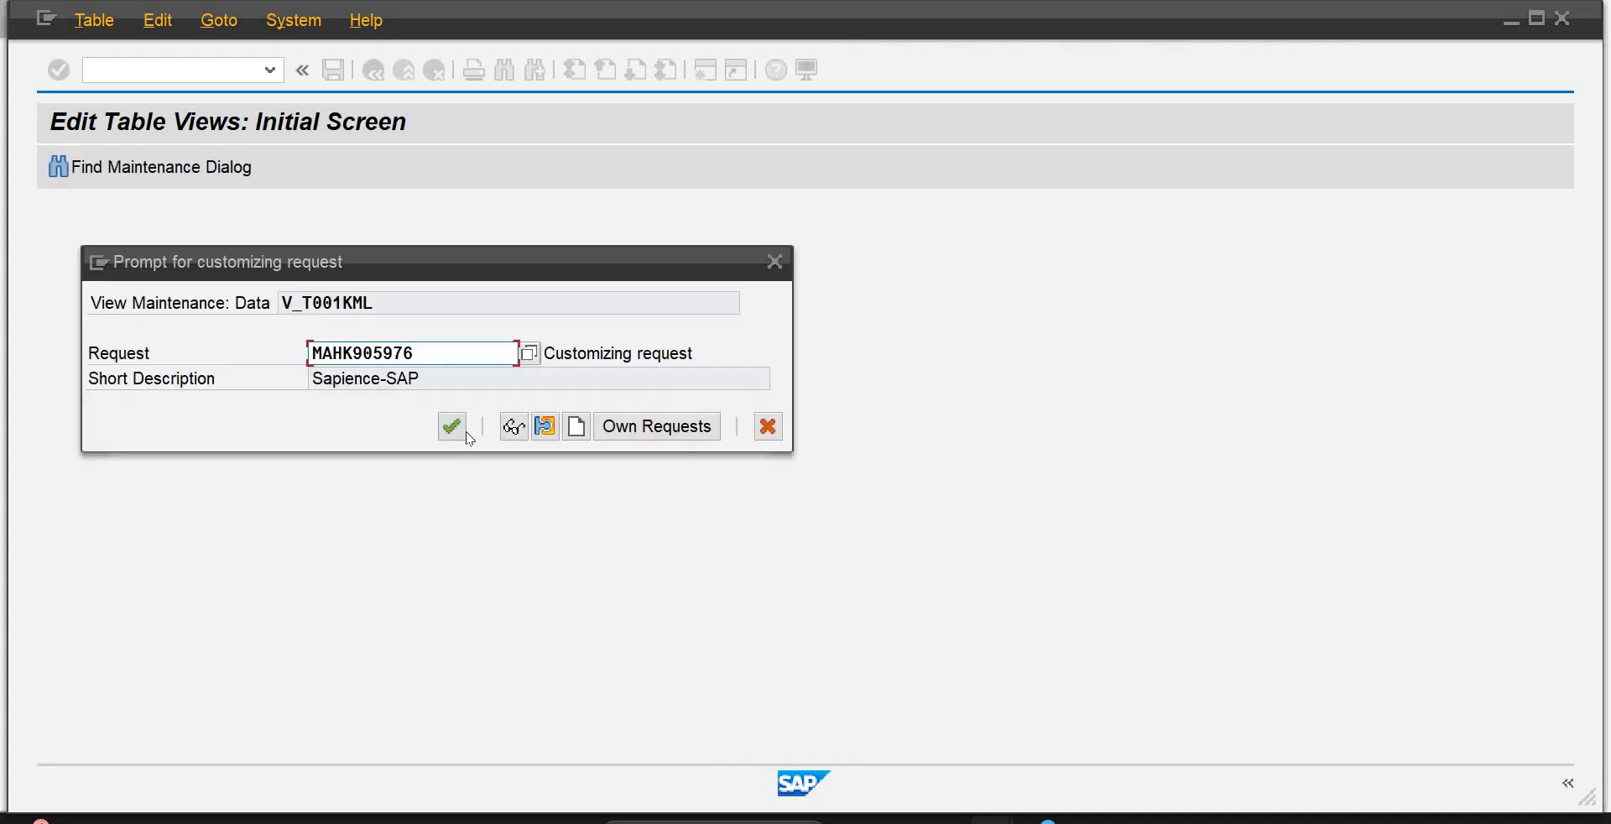
{"action": "left_click", "coordinate": [467, 437]}
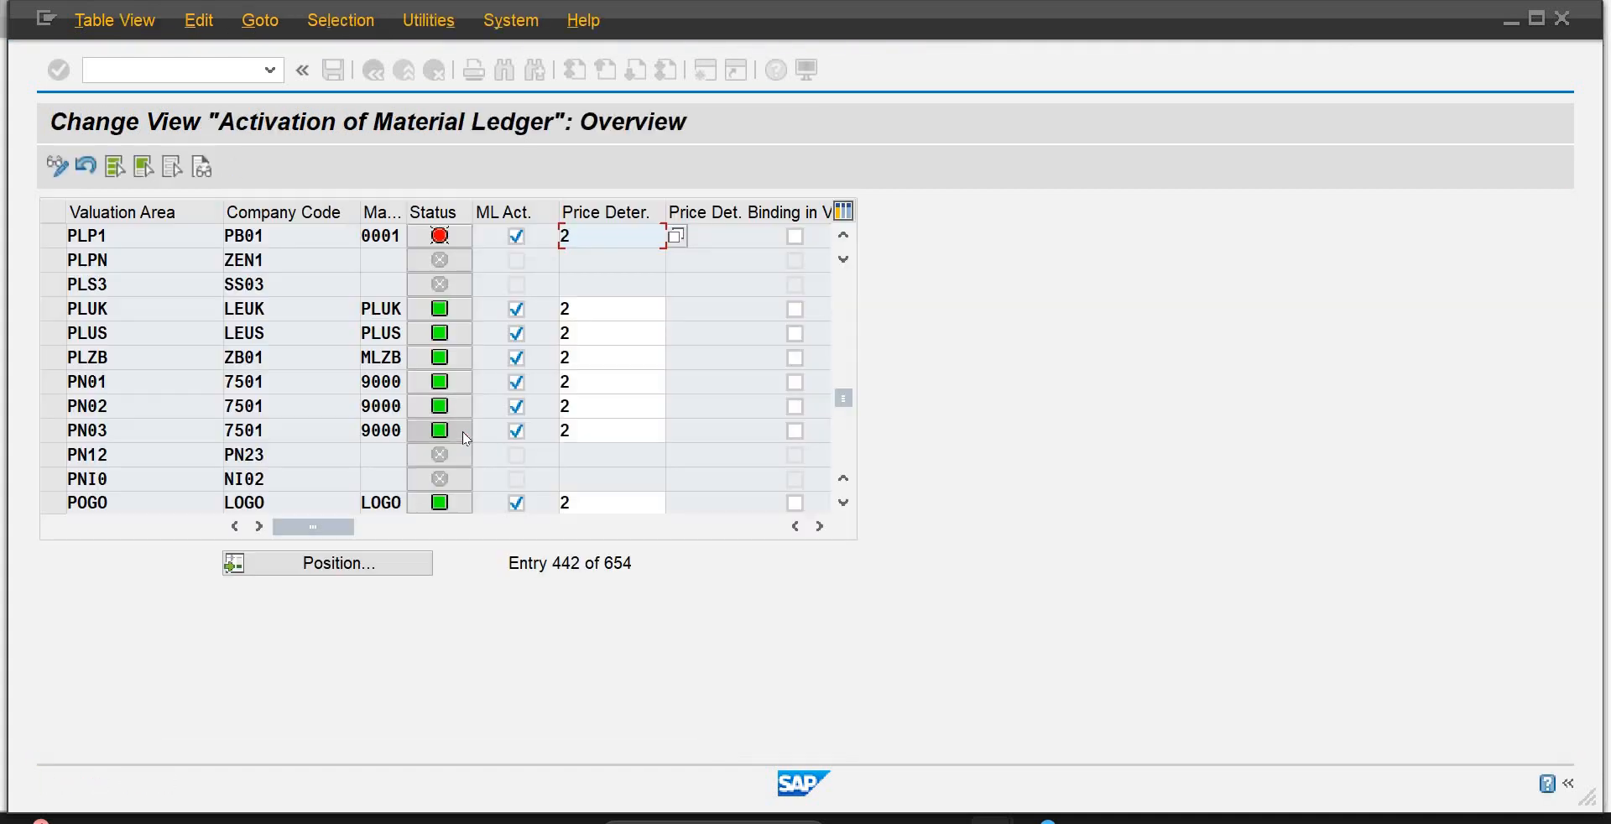
Step: Reopen the material ledger activation overview and locate valuation area PLP1 to check its status
{"action": "left_click", "coordinate": [374, 71]}
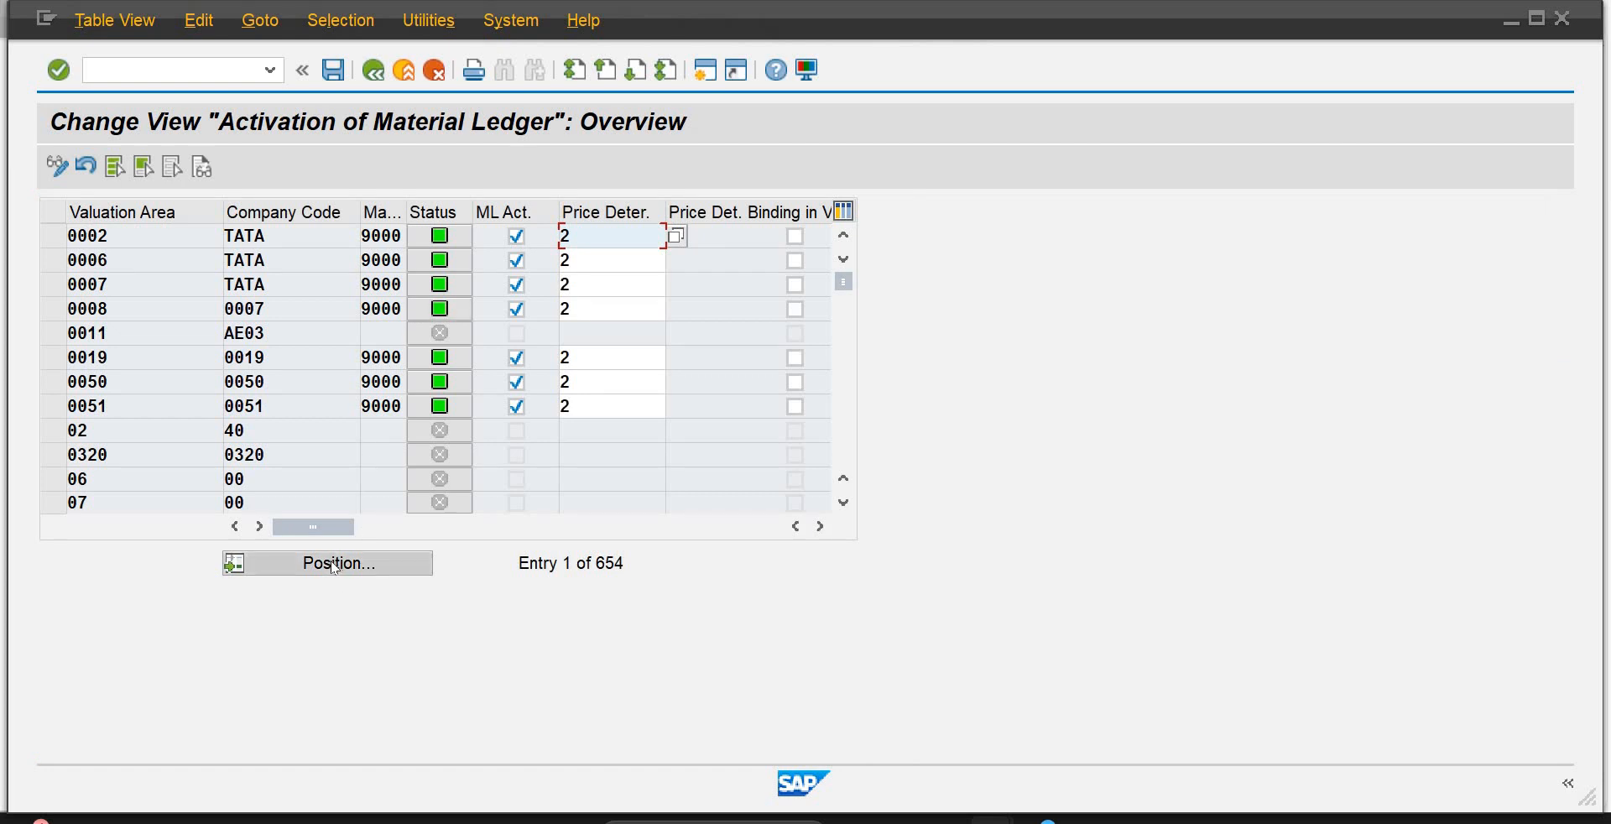
{"action": "left_click", "coordinate": [340, 566]}
{"action": "type", "text": "plp1"}
{"action": "key", "text": "Return"}
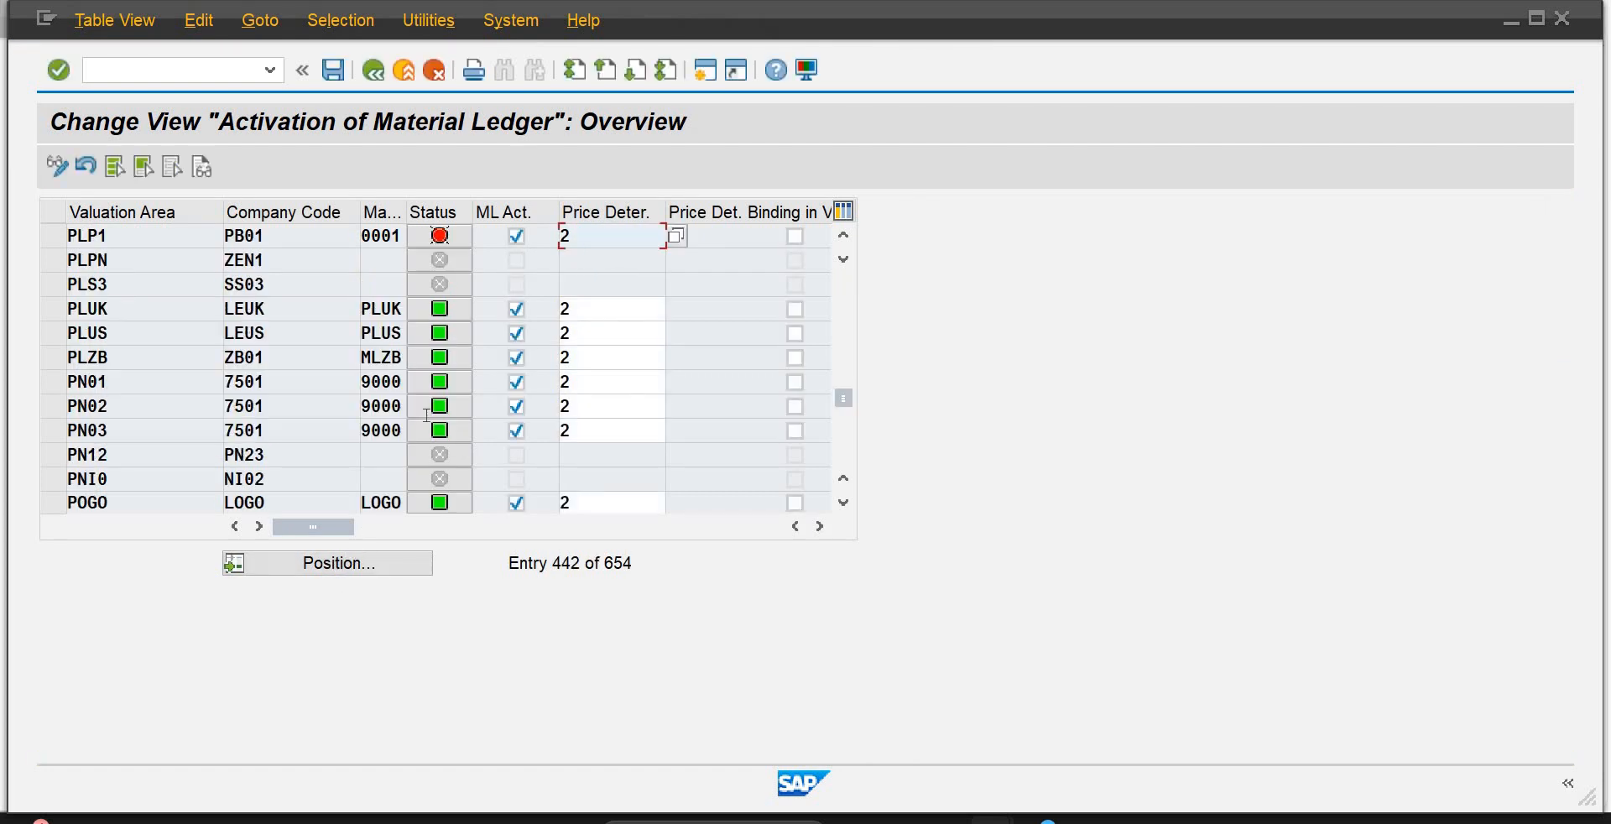
Step: Run the check of material ledger settings for plant PLP1 with accounts displayed, and return to the activity selection
{"action": "left_click", "coordinate": [404, 71]}
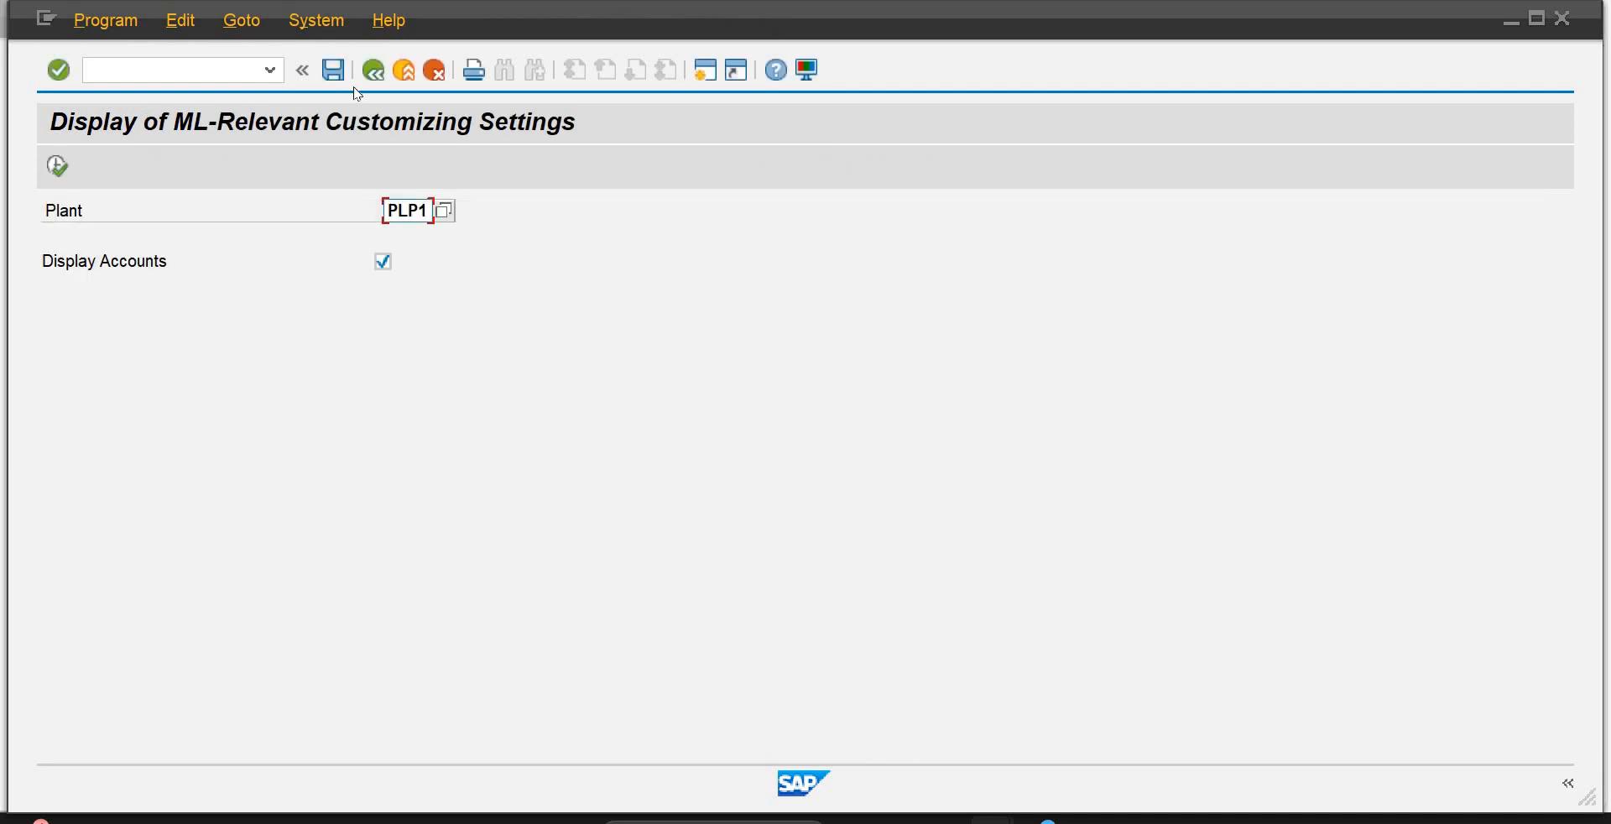
{"action": "left_click", "coordinate": [55, 167]}
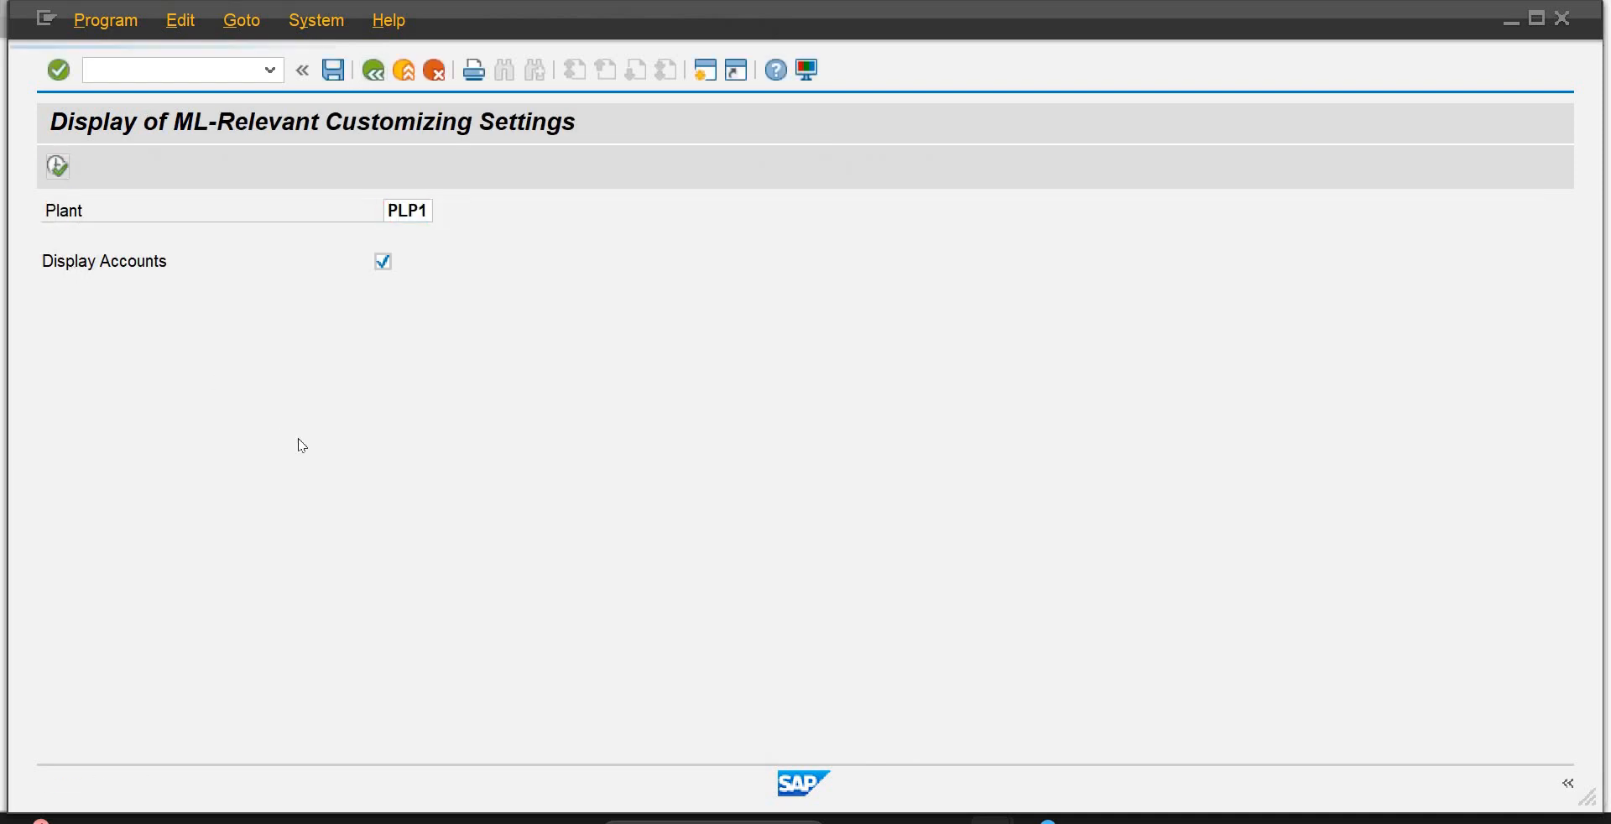
{"action": "left_click", "coordinate": [375, 73]}
{"action": "left_click", "coordinate": [371, 74]}
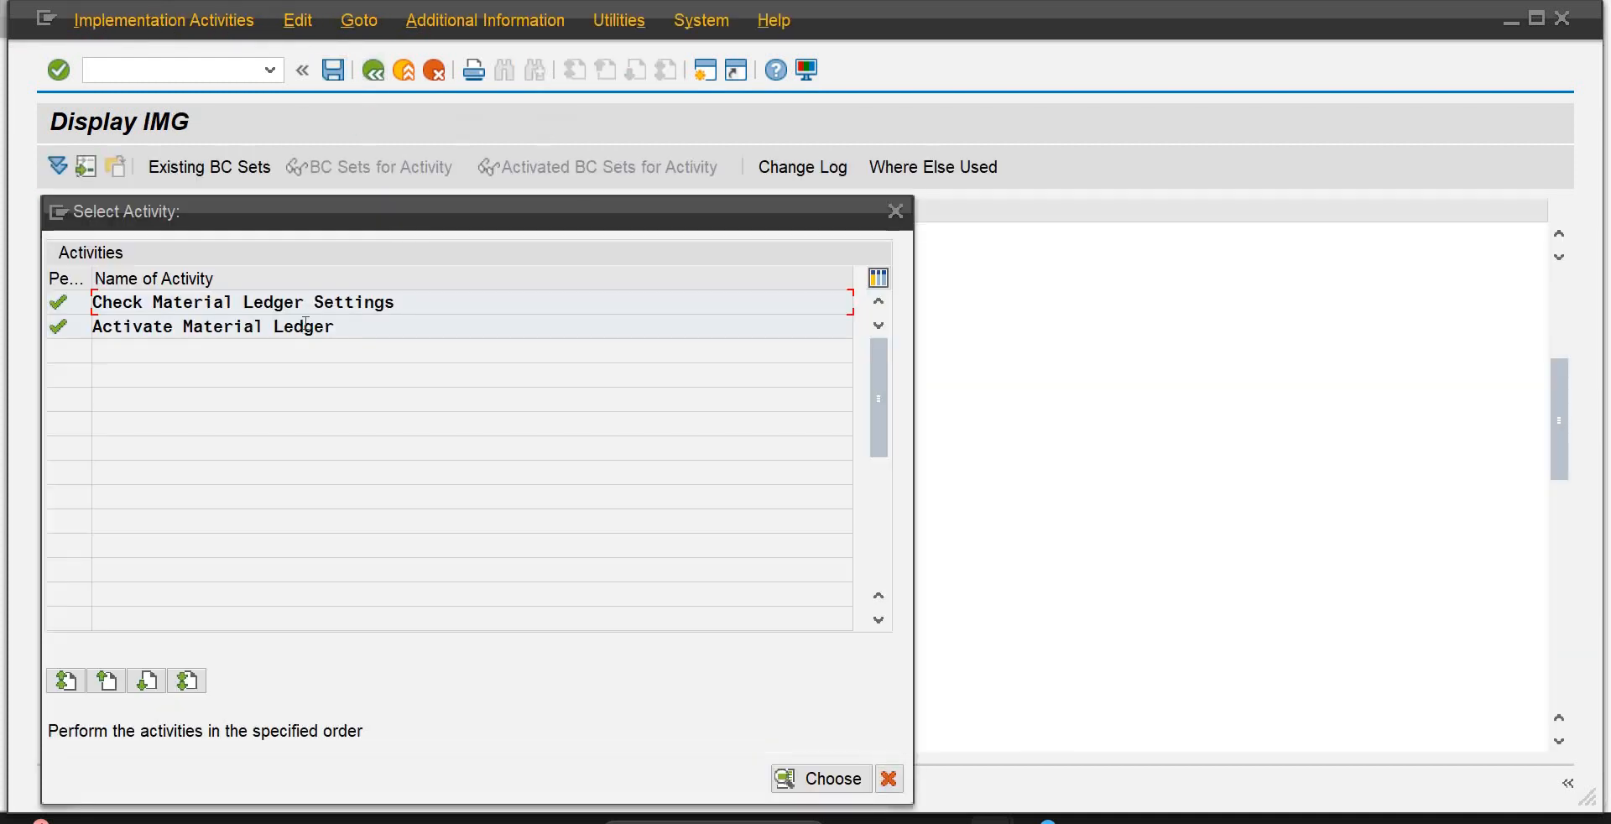
Step: Recheck the status of valuation area PLP1 in the Activate Material Ledger activity, reopening it from the implementation guide
{"action": "double_click", "coordinate": [324, 329]}
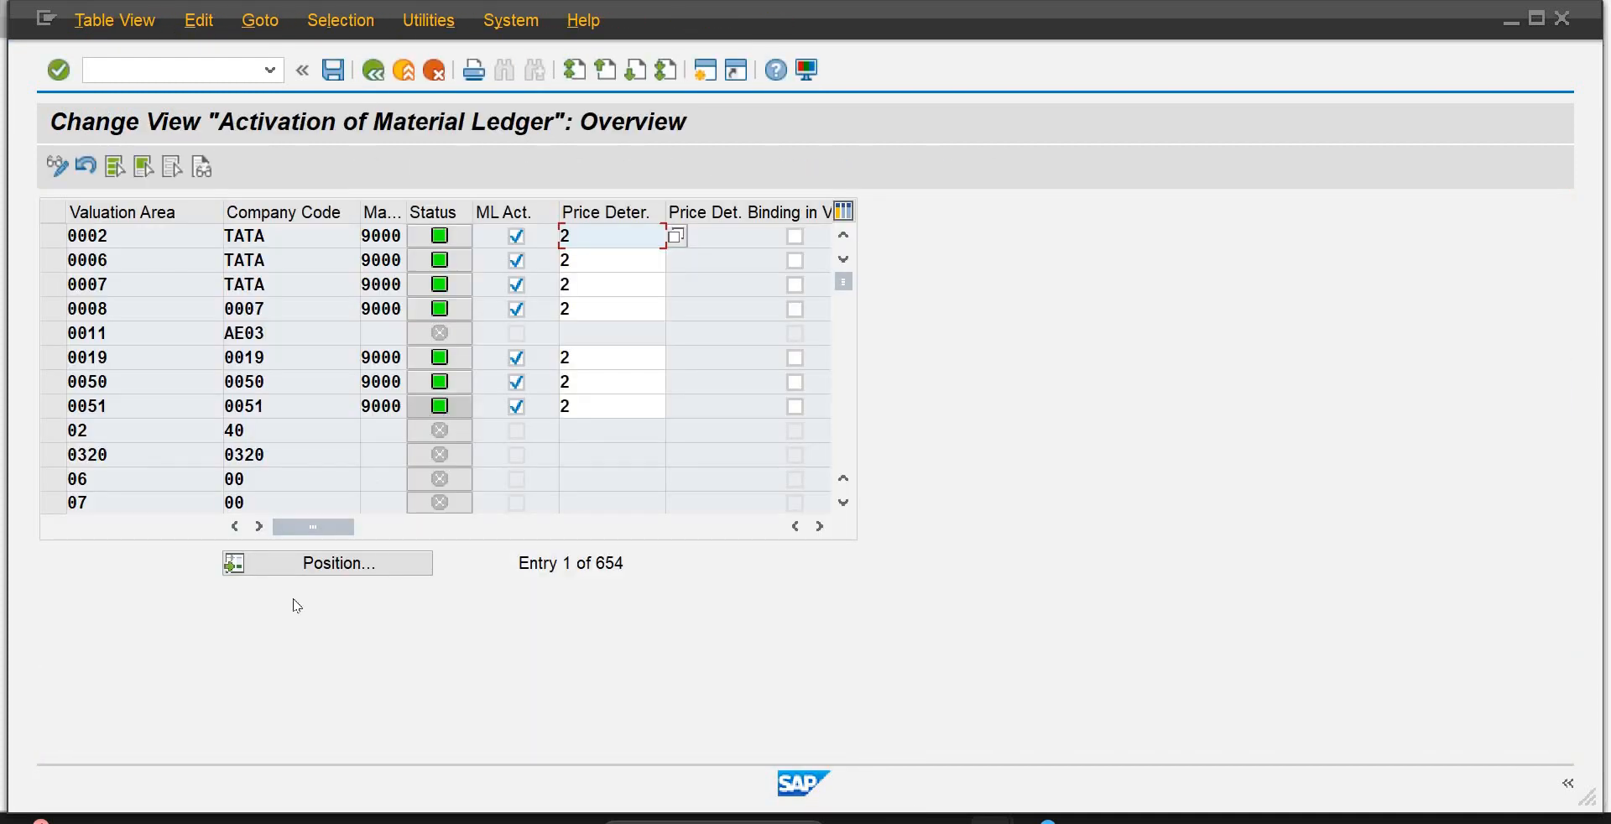
{"action": "left_click", "coordinate": [295, 562]}
{"action": "type", "text": "p1p1"}
{"action": "key", "text": "Return"}
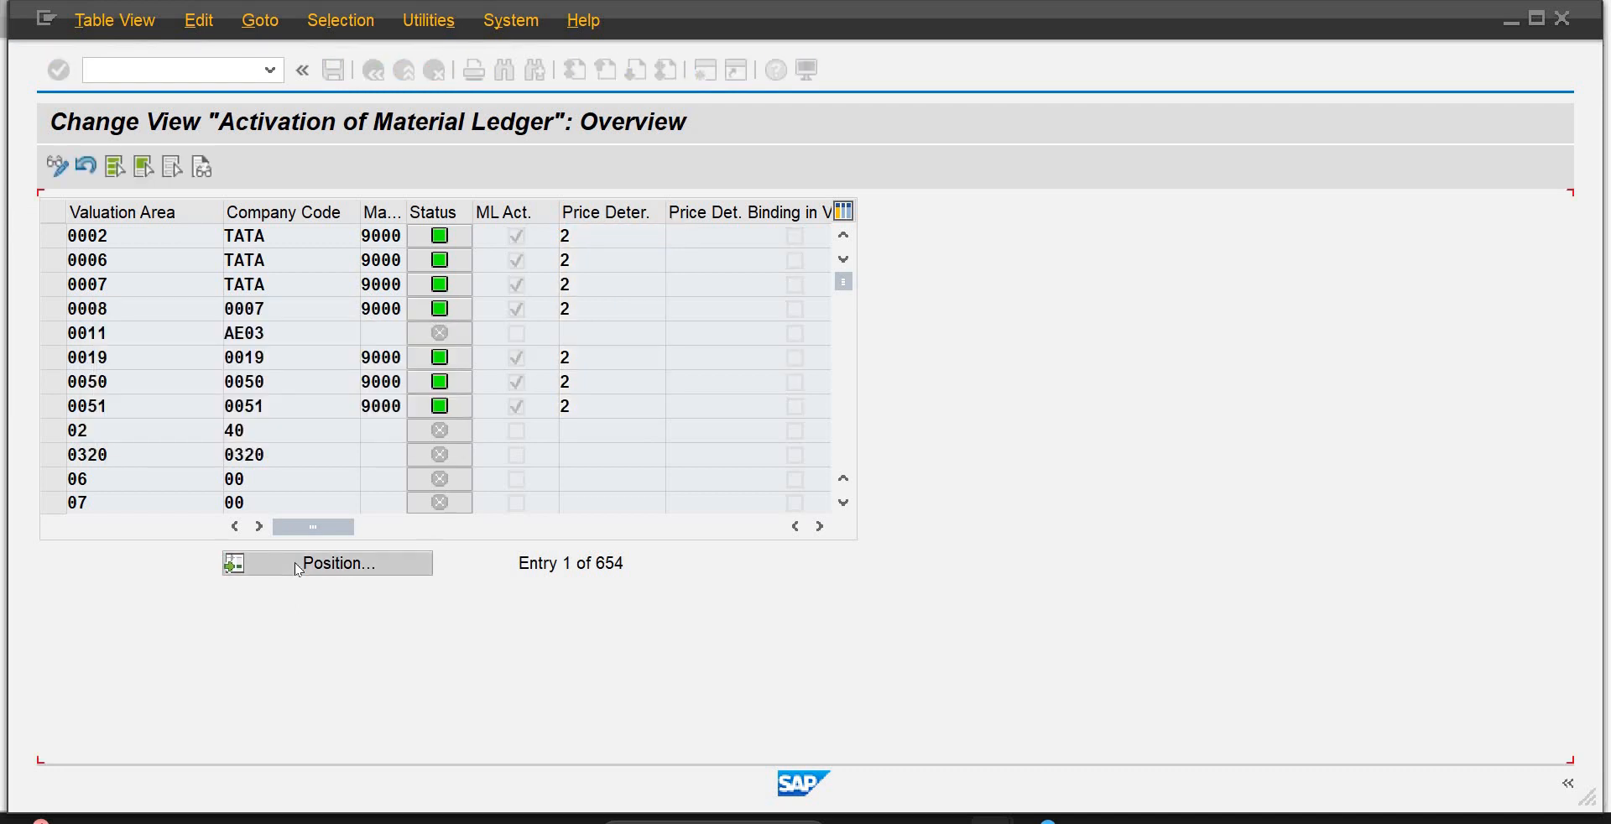
{"action": "left_click", "coordinate": [374, 71]}
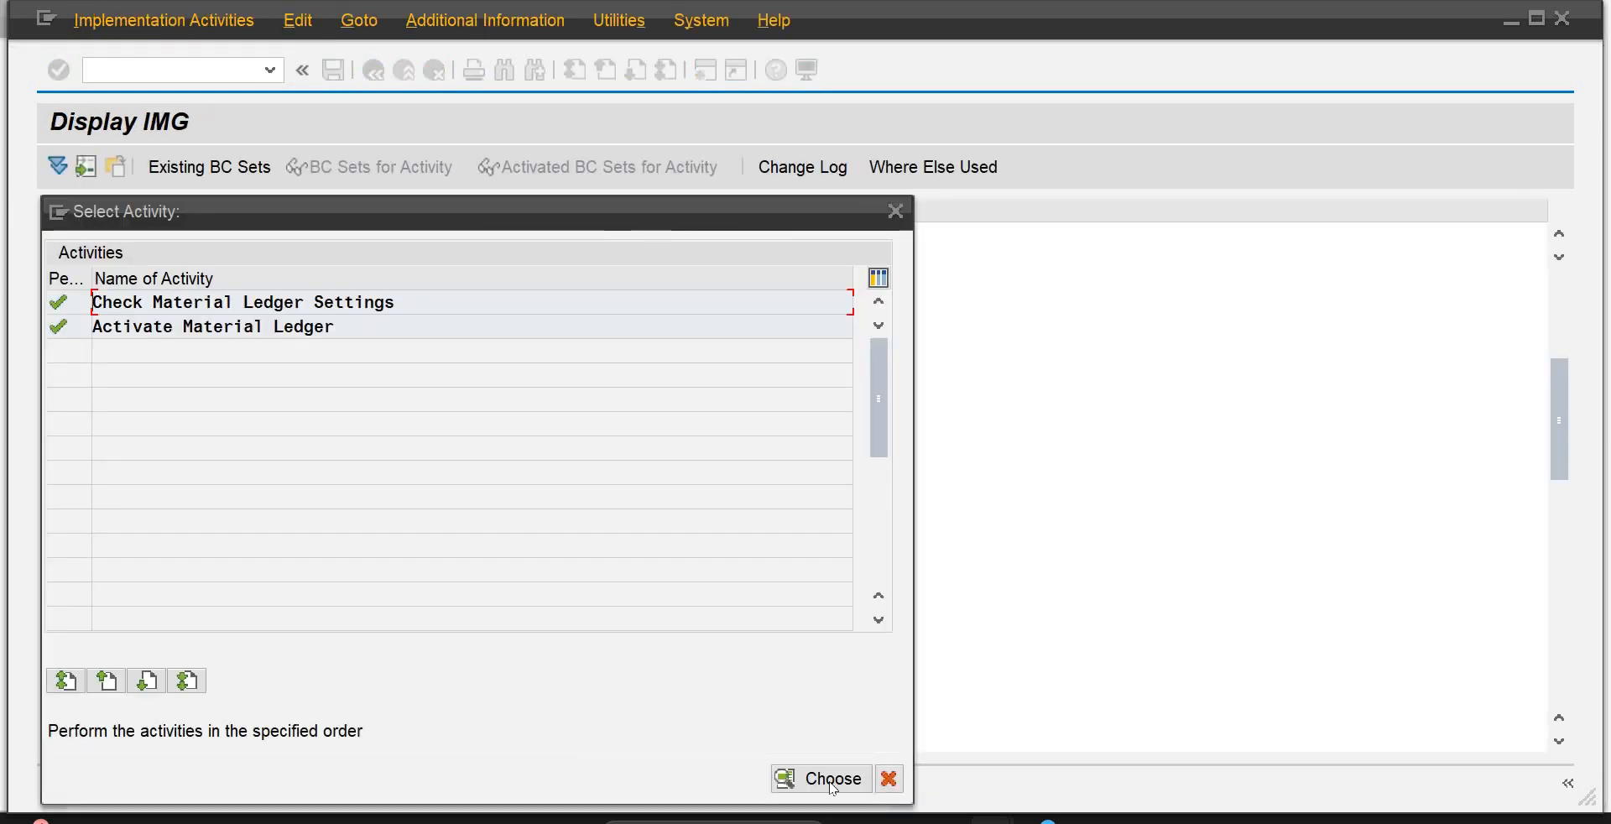
{"action": "left_click", "coordinate": [879, 789]}
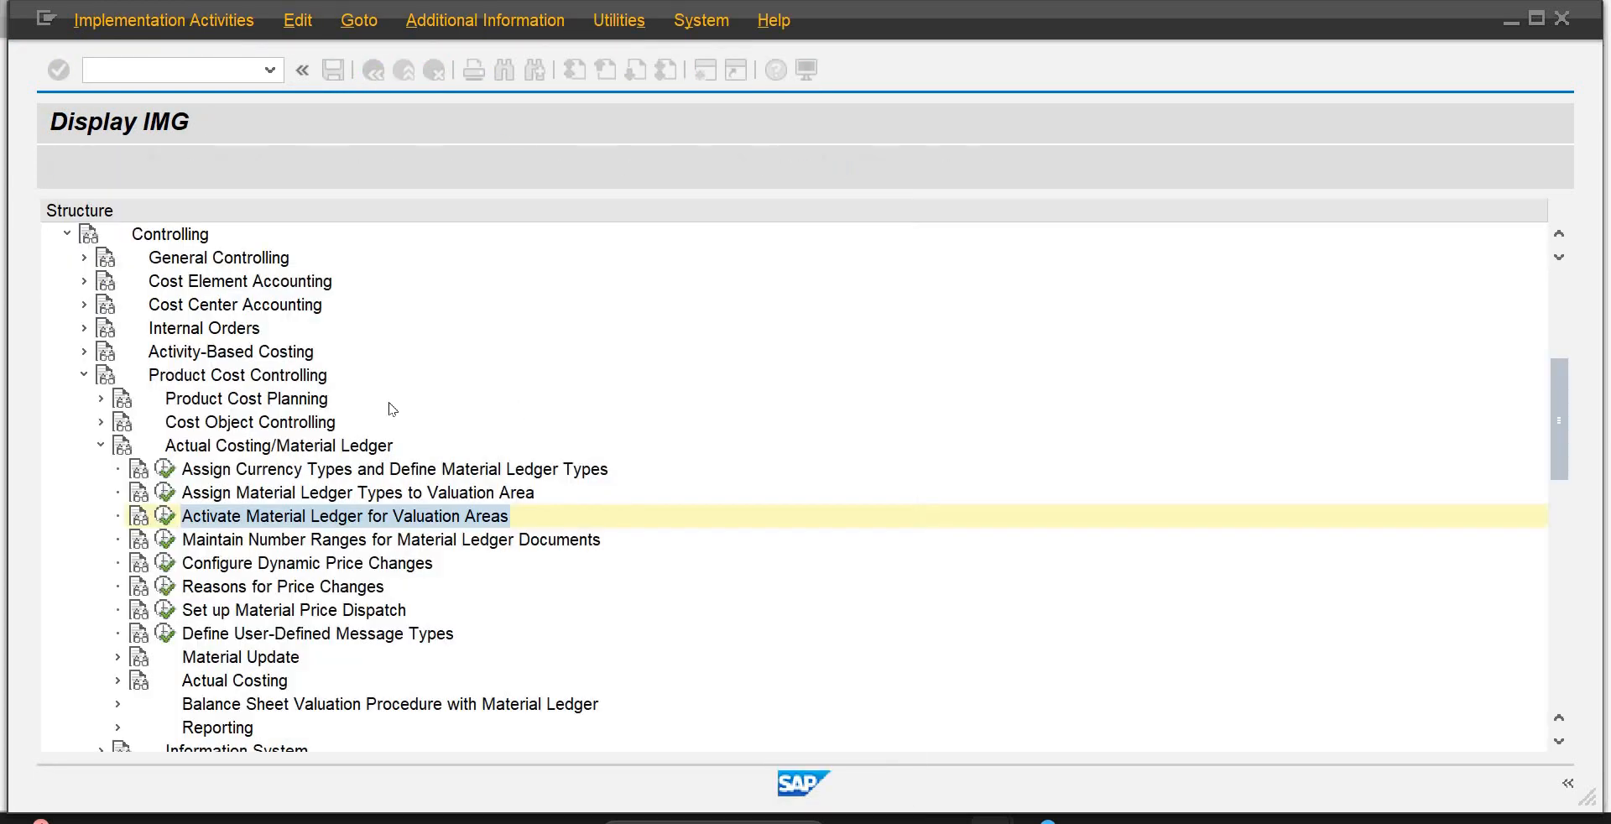
{"action": "left_click", "coordinate": [165, 517]}
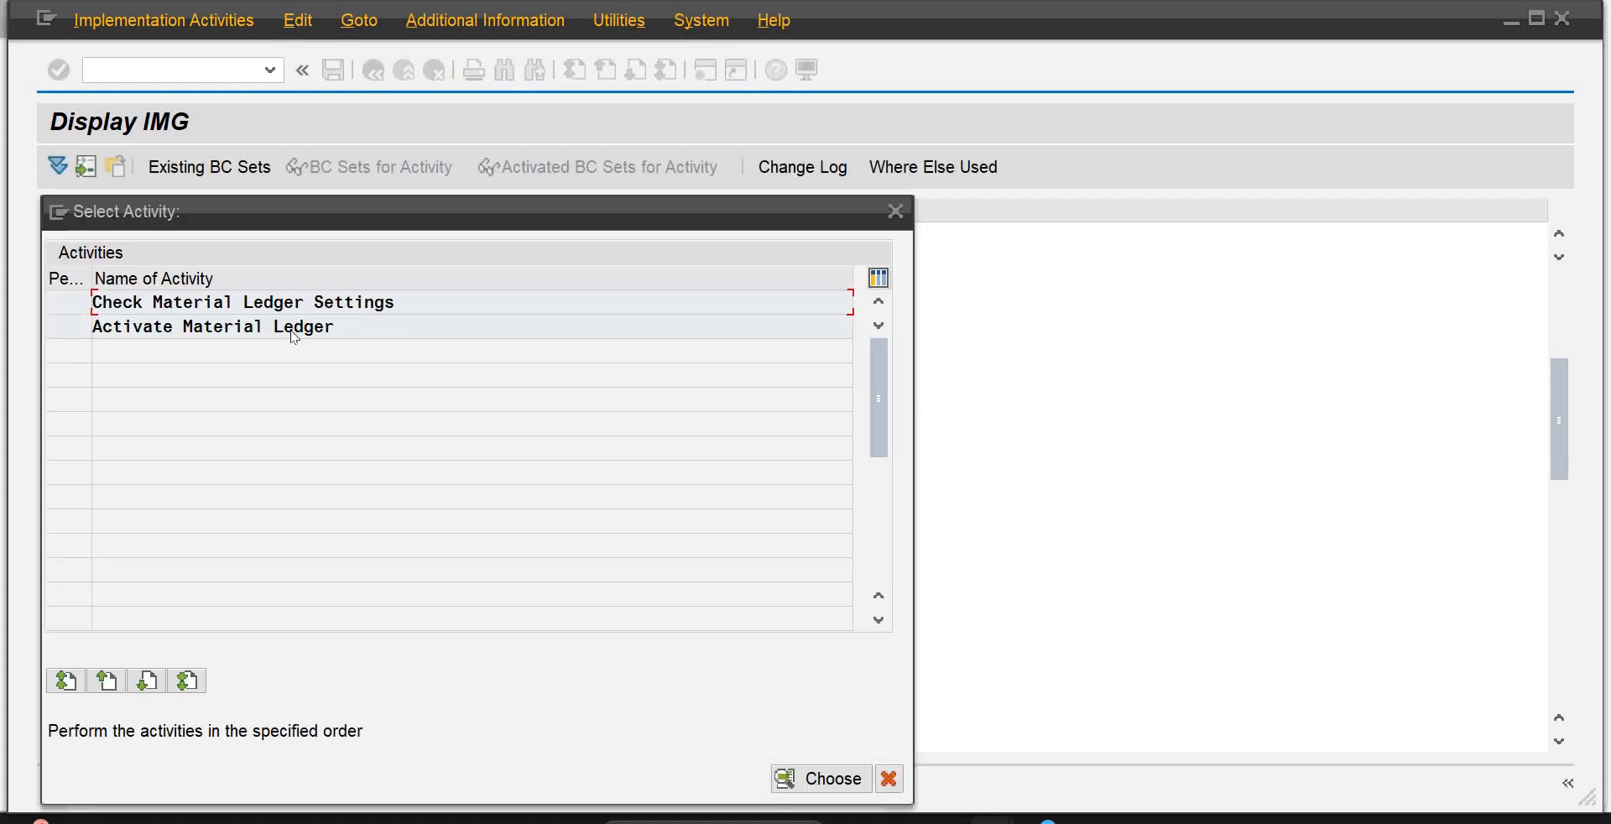
{"action": "double_click", "coordinate": [294, 326]}
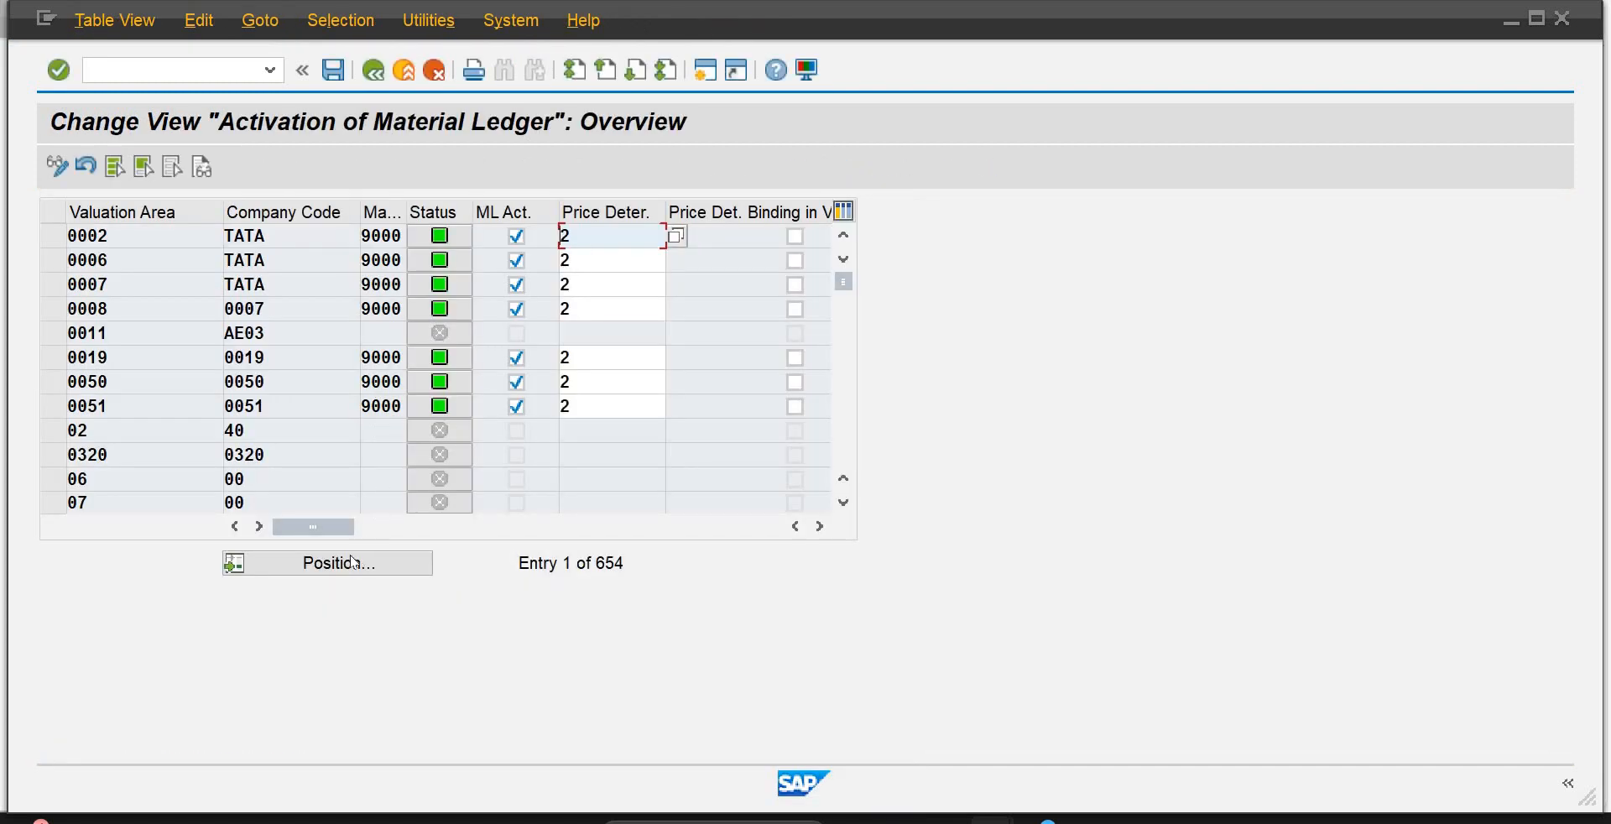
{"action": "left_click", "coordinate": [354, 564]}
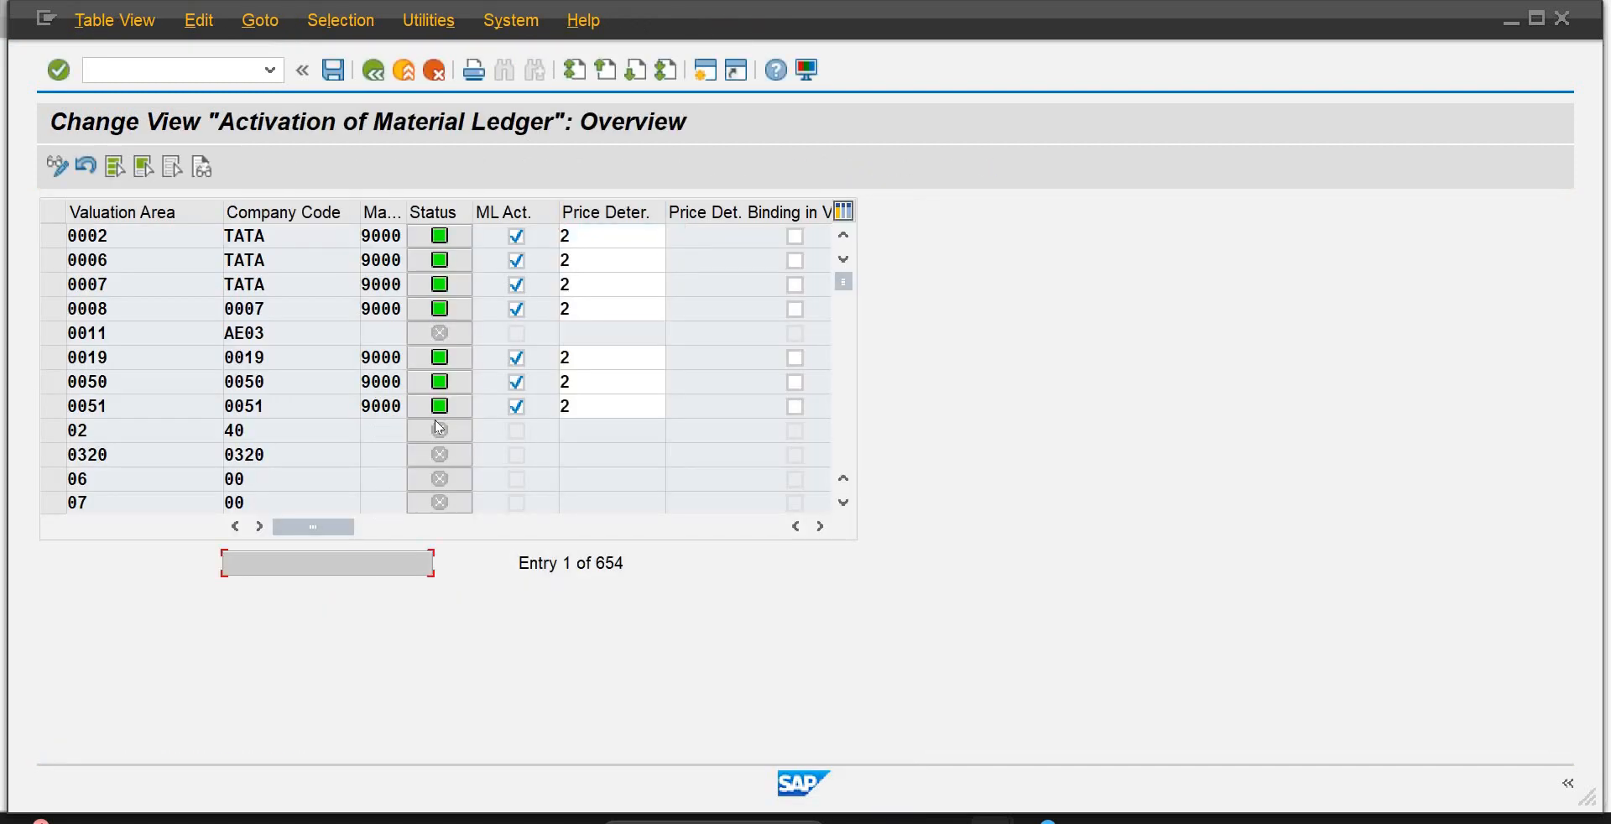
{"action": "type", "text": "plpt"}
{"action": "key", "text": "Return"}
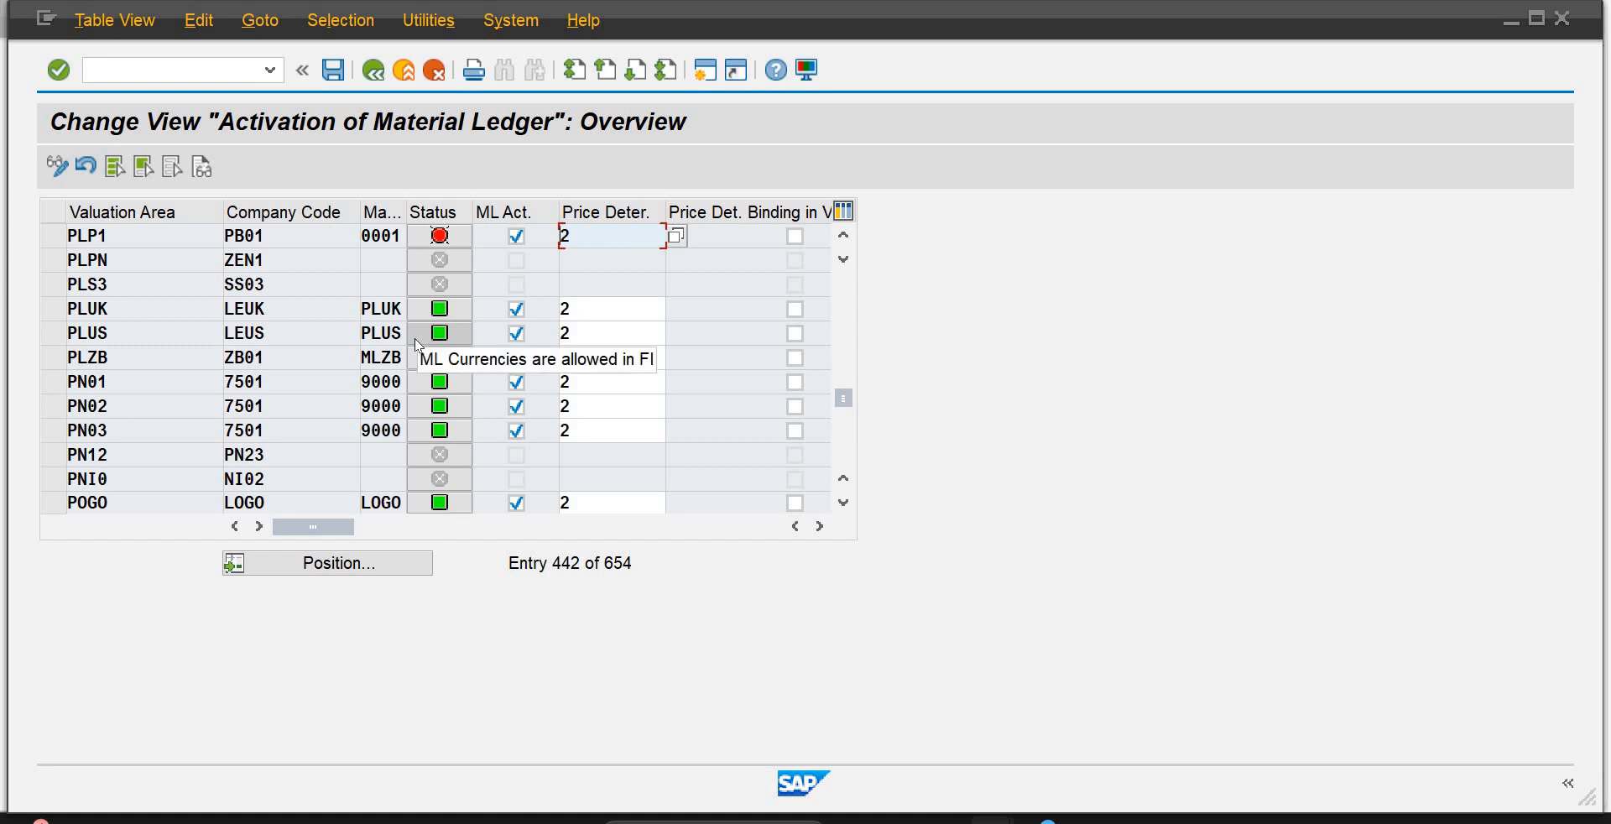
Step: Go back to the implementation guide and reopen Assign Material Ledger Types to Valuation Area, acknowledging the currency messages
{"action": "left_click", "coordinate": [374, 72]}
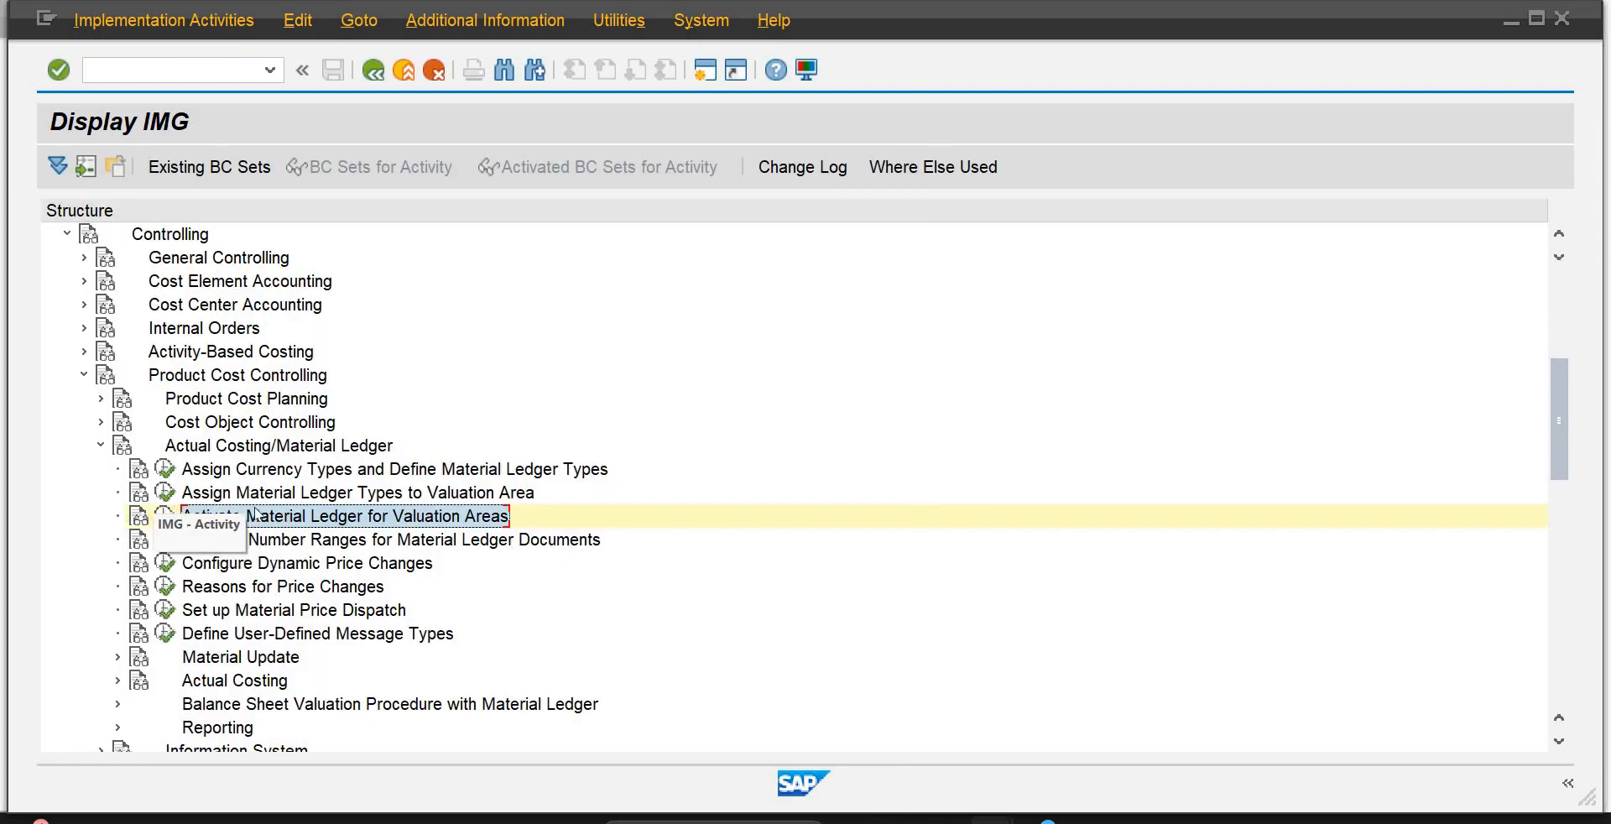
{"action": "left_click", "coordinate": [166, 492]}
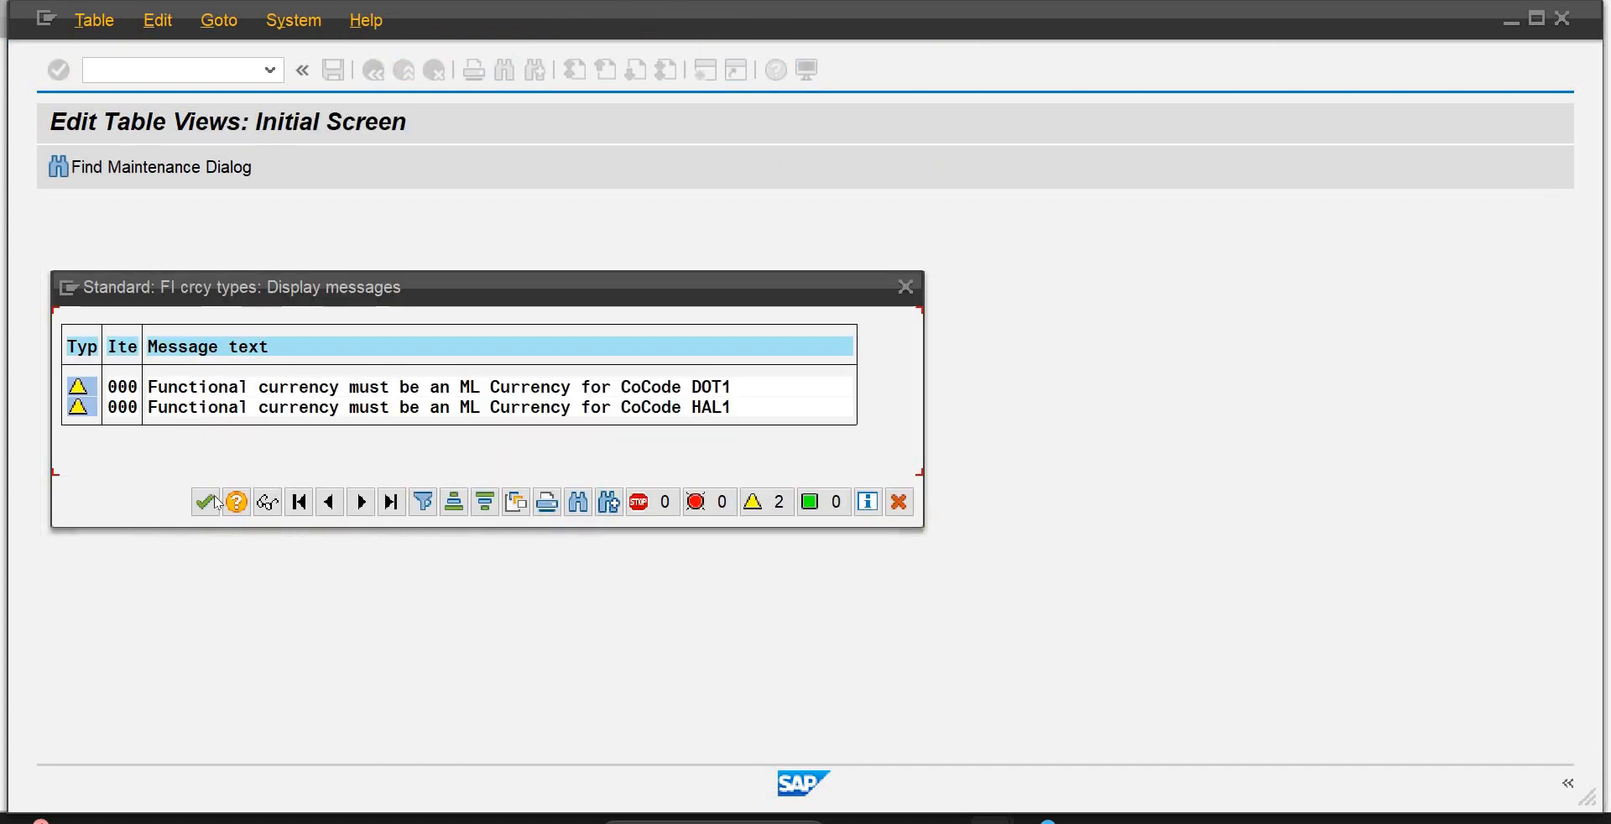
{"action": "left_click", "coordinate": [212, 501]}
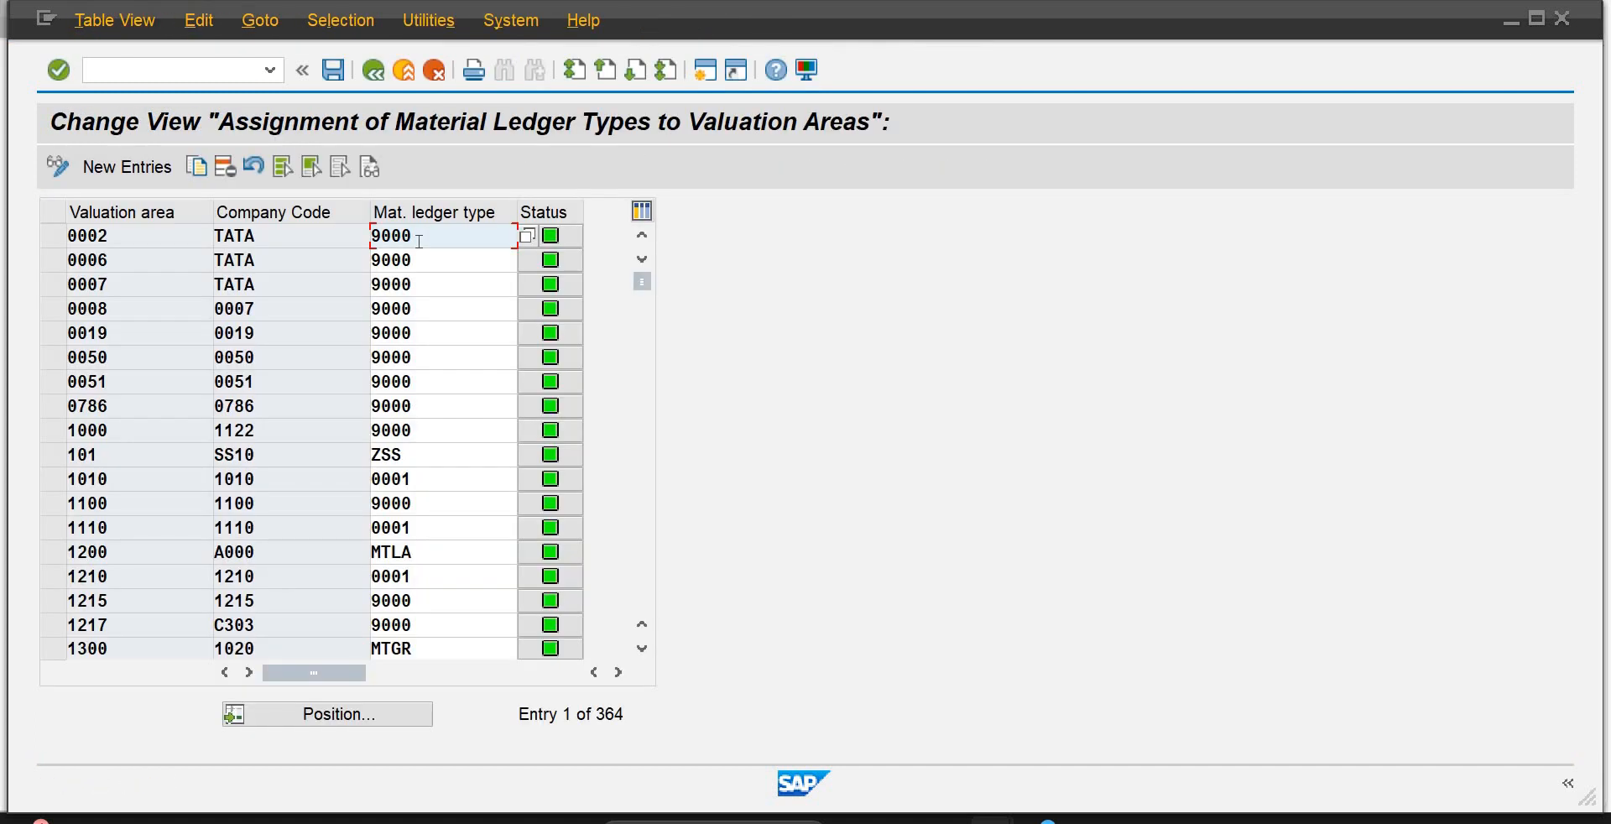
{"action": "left_click", "coordinate": [127, 167]}
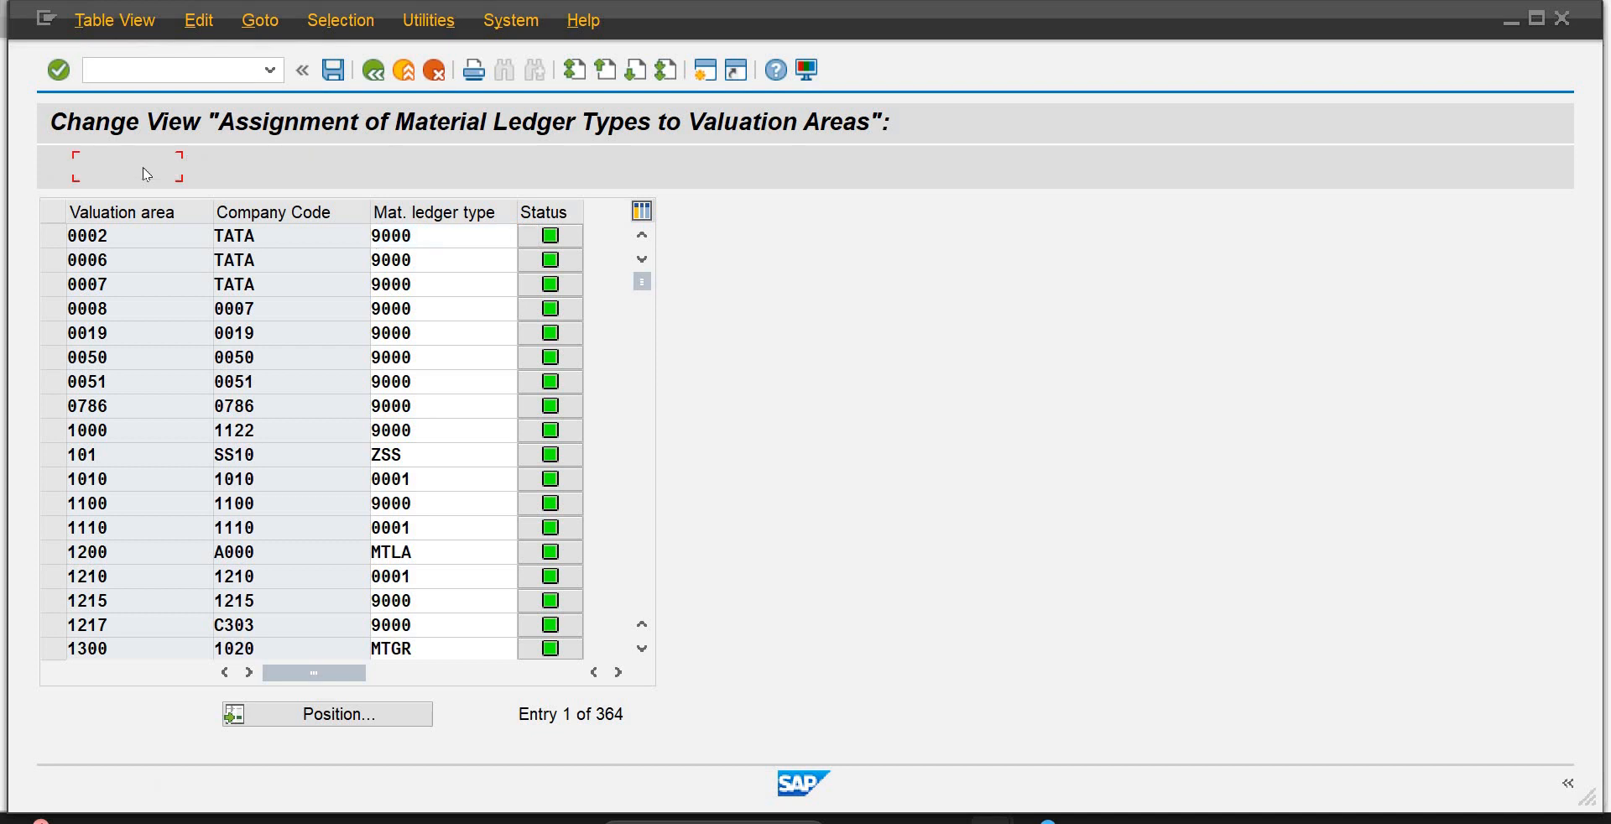
{"action": "type", "text": "p1p1"}
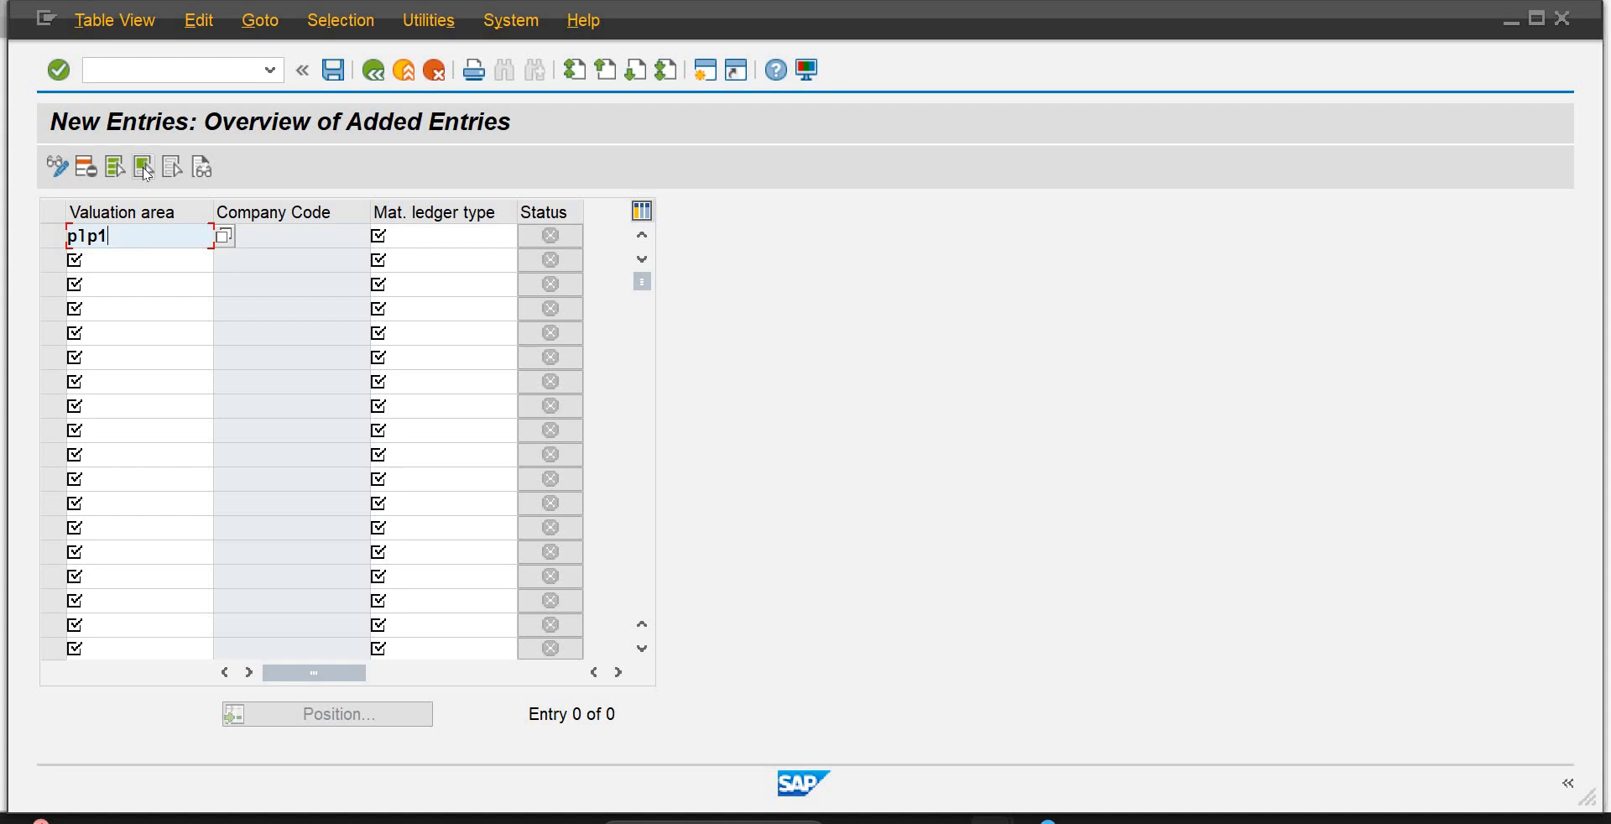
{"action": "key", "text": "Tab"}
{"action": "type", "text": "9000"}
{"action": "left_click", "coordinate": [143, 167]}
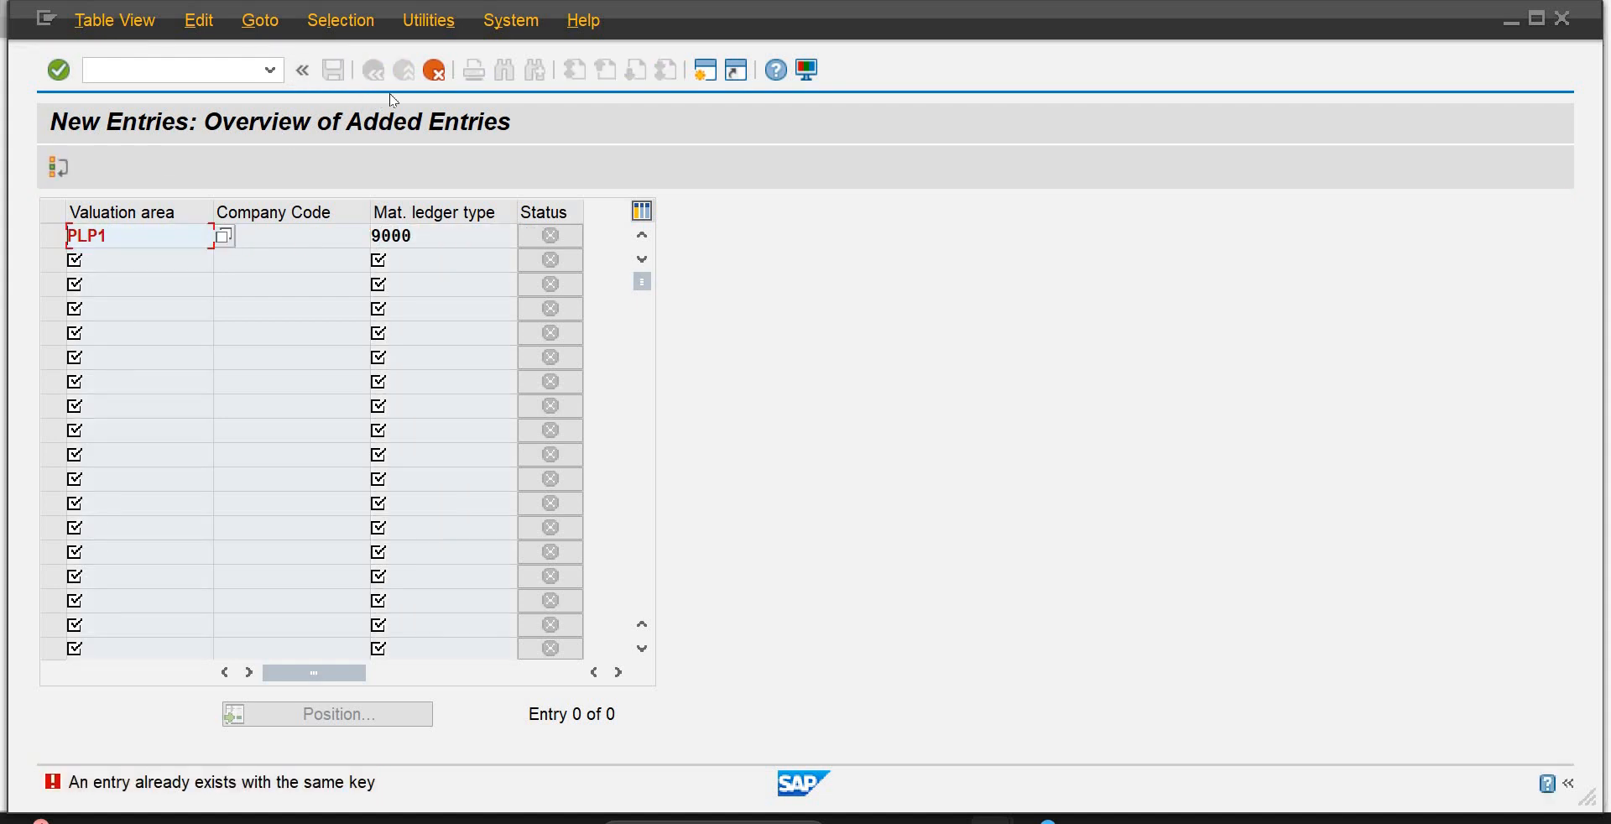
{"action": "left_click", "coordinate": [438, 75]}
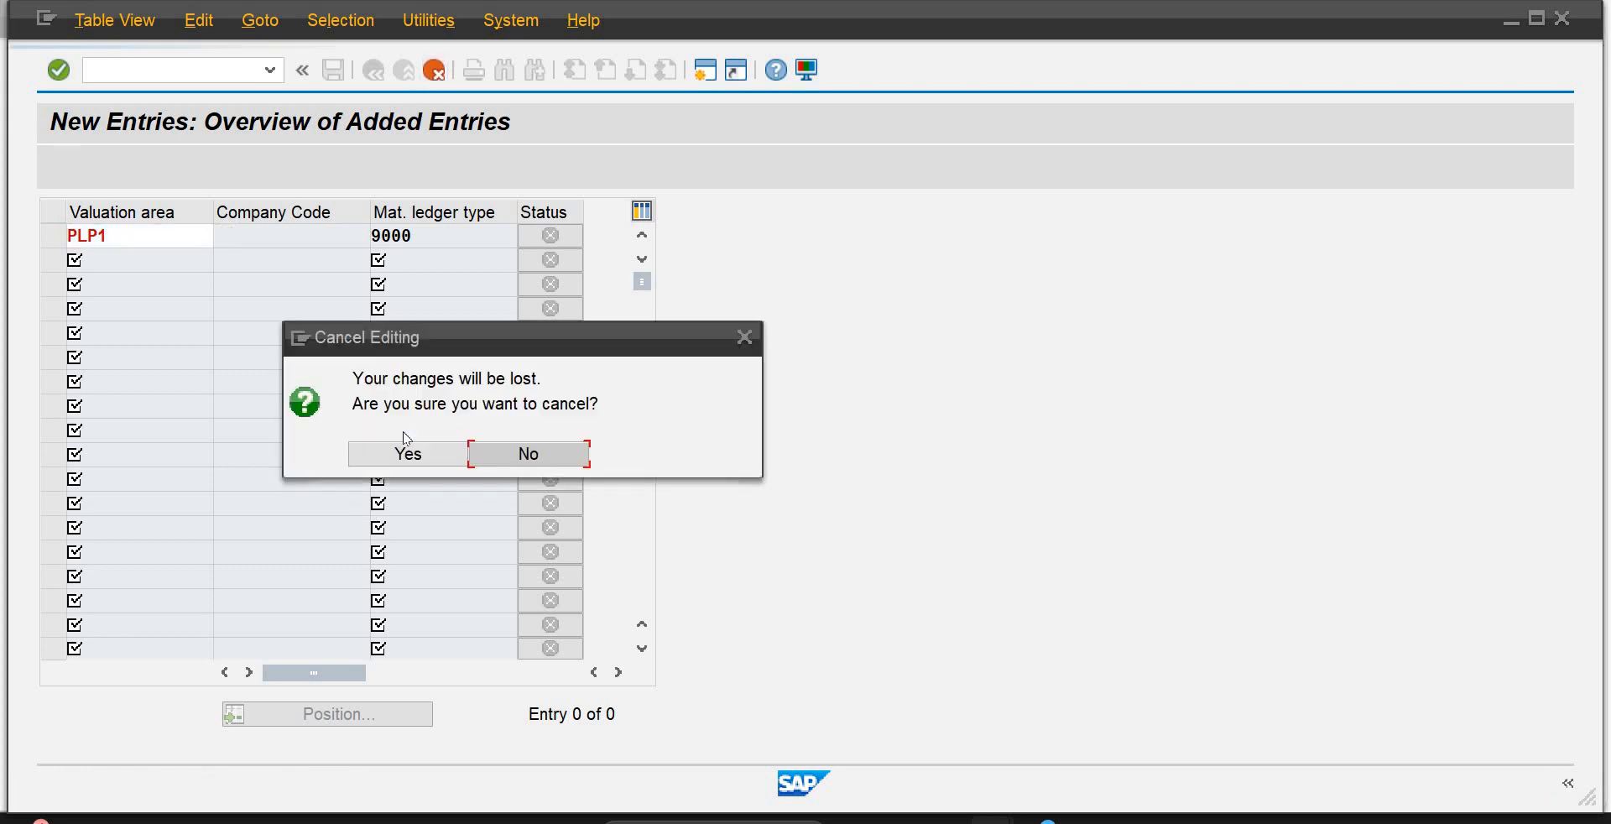
{"action": "left_click", "coordinate": [408, 455]}
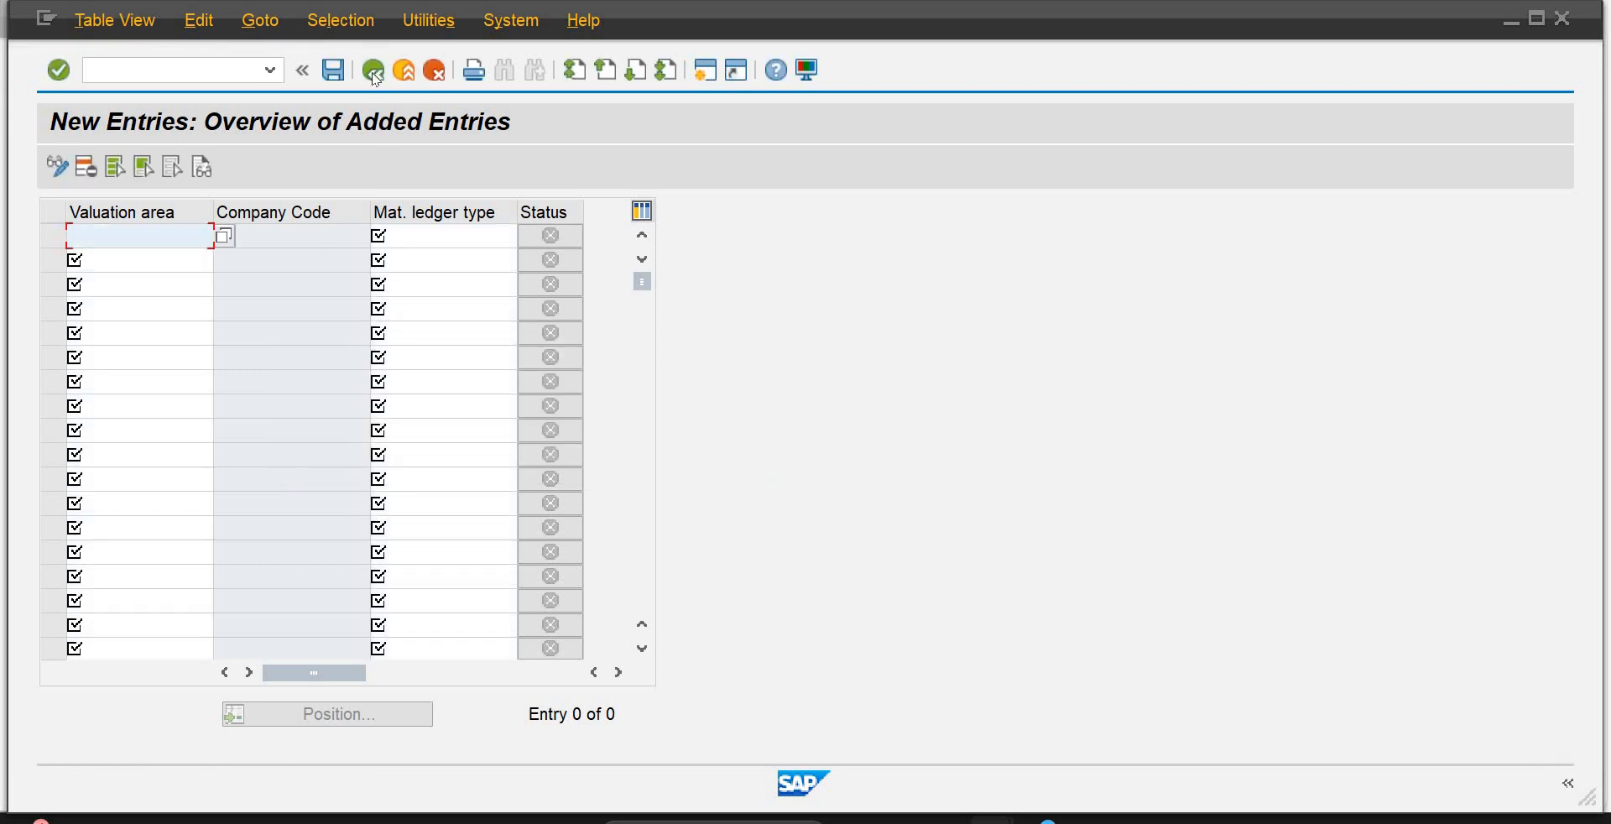
{"action": "left_click", "coordinate": [374, 72]}
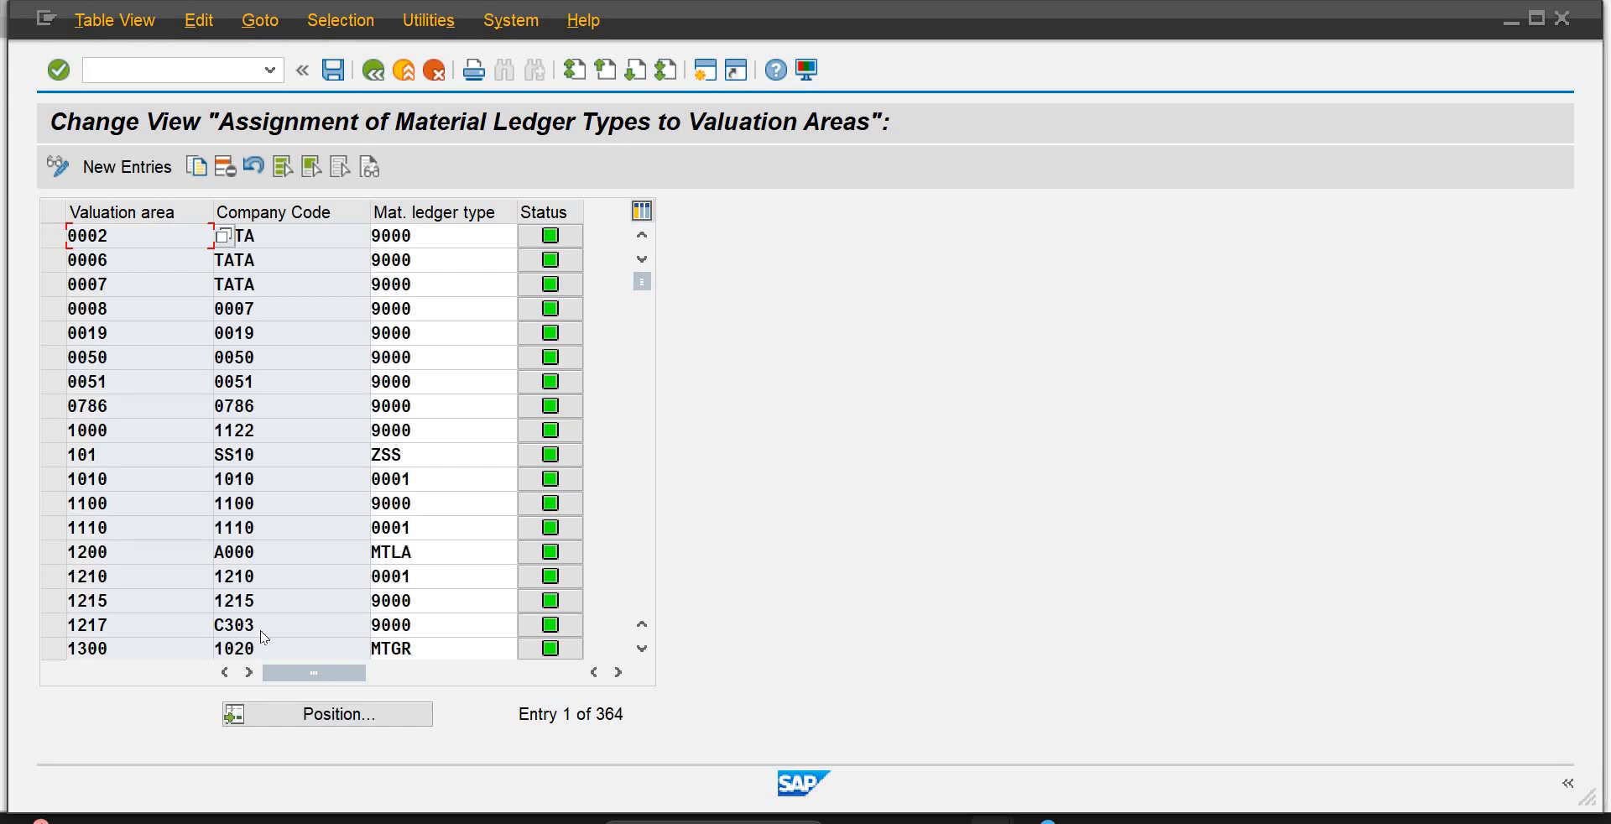
Step: Locate valuation area PLP1 in the existing assignments and set its material ledger type to 9000
{"action": "left_click", "coordinate": [324, 713]}
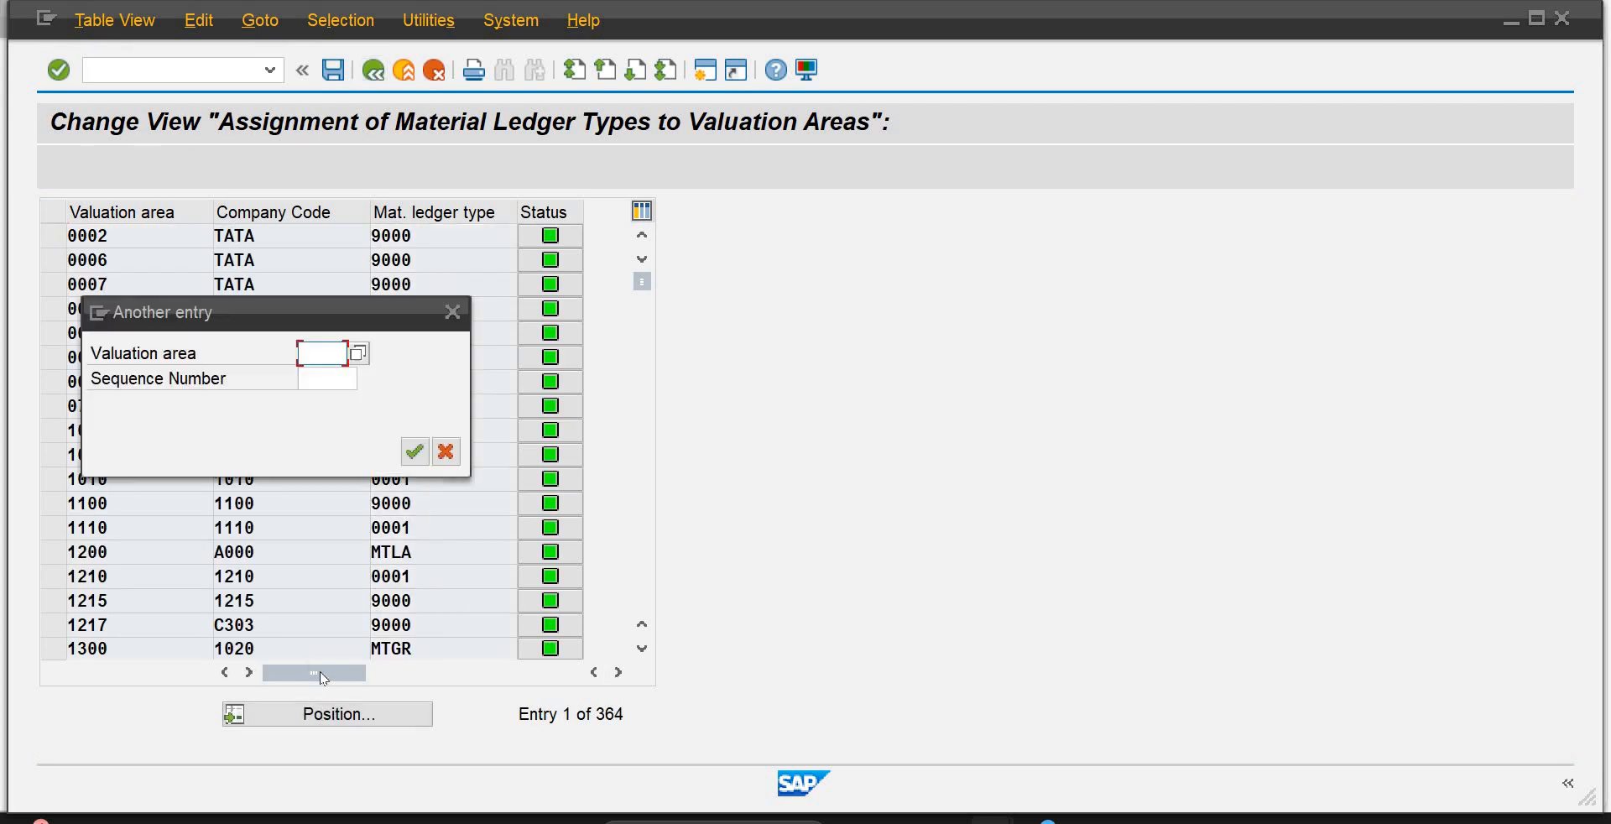
{"action": "type", "text": "p1p1"}
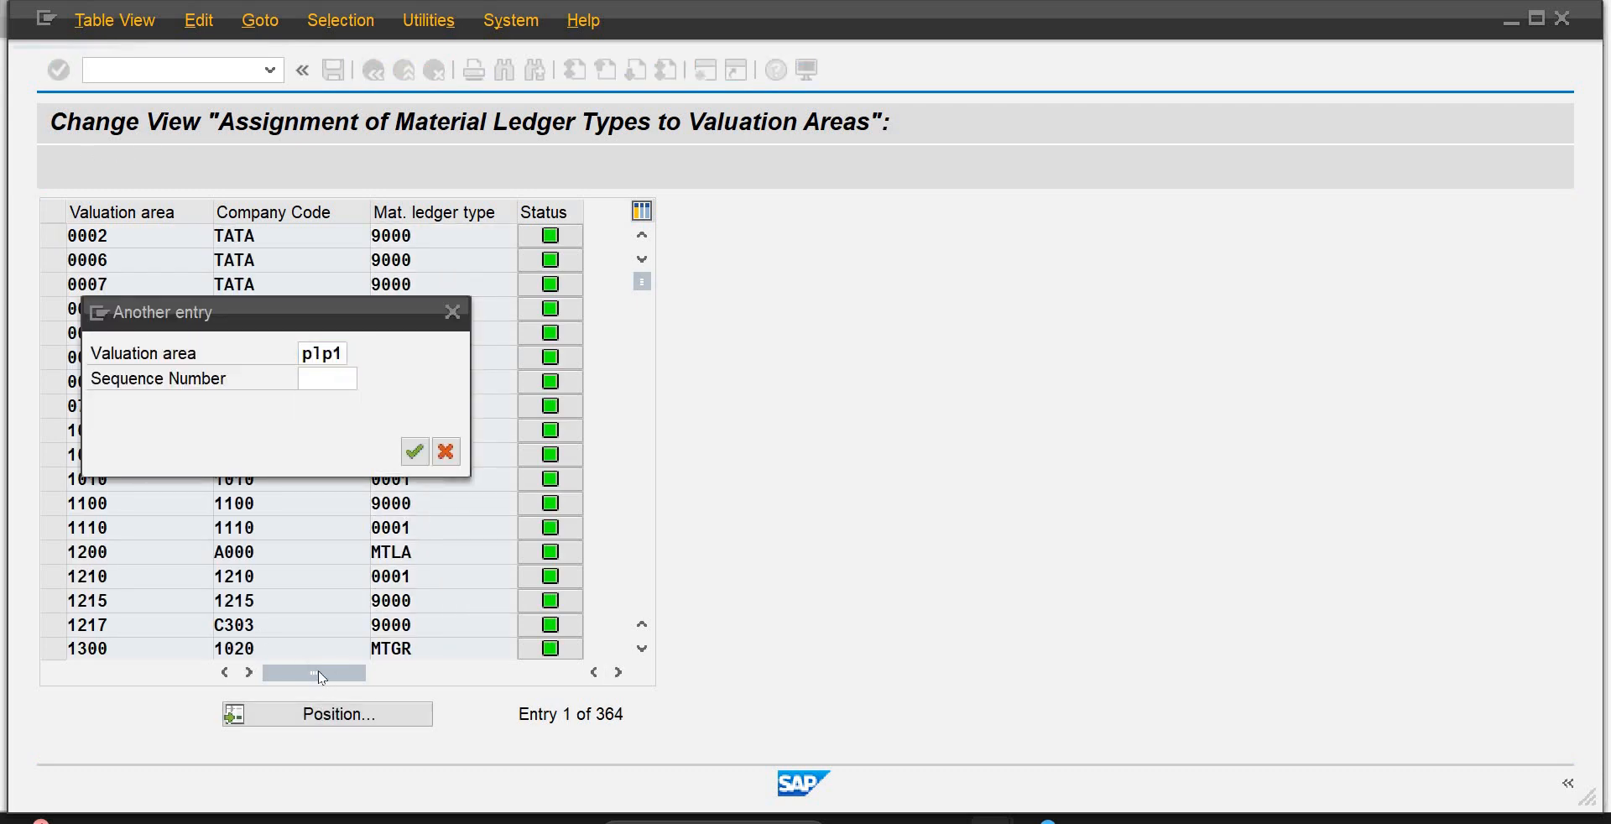
{"action": "key", "text": "Return"}
{"action": "left_click_drag", "start_coordinate": [441, 234], "coordinate": [260, 211]}
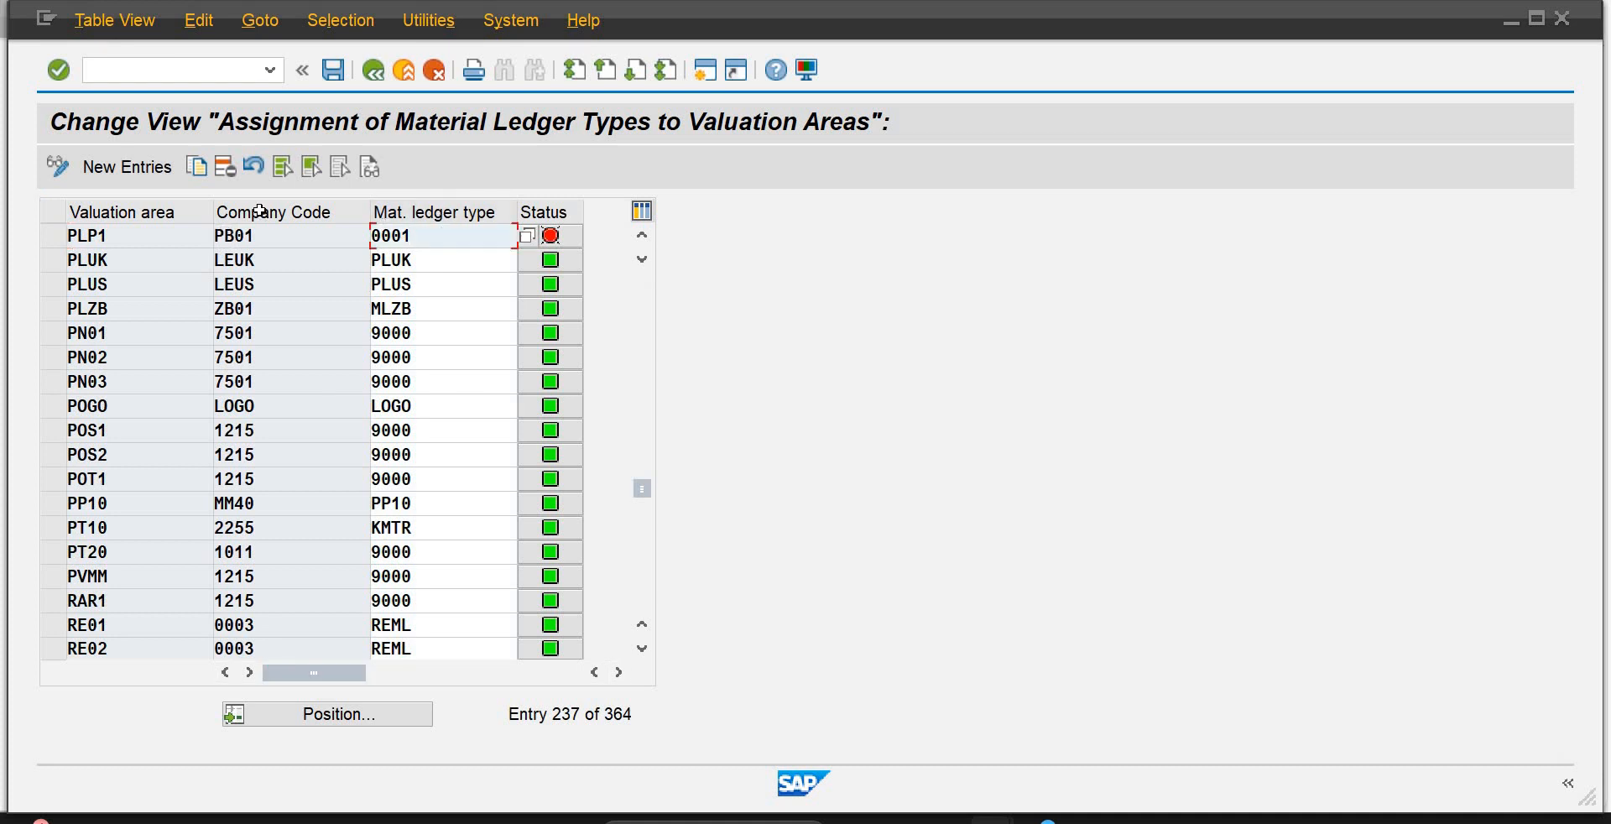
{"action": "type", "text": "9000"}
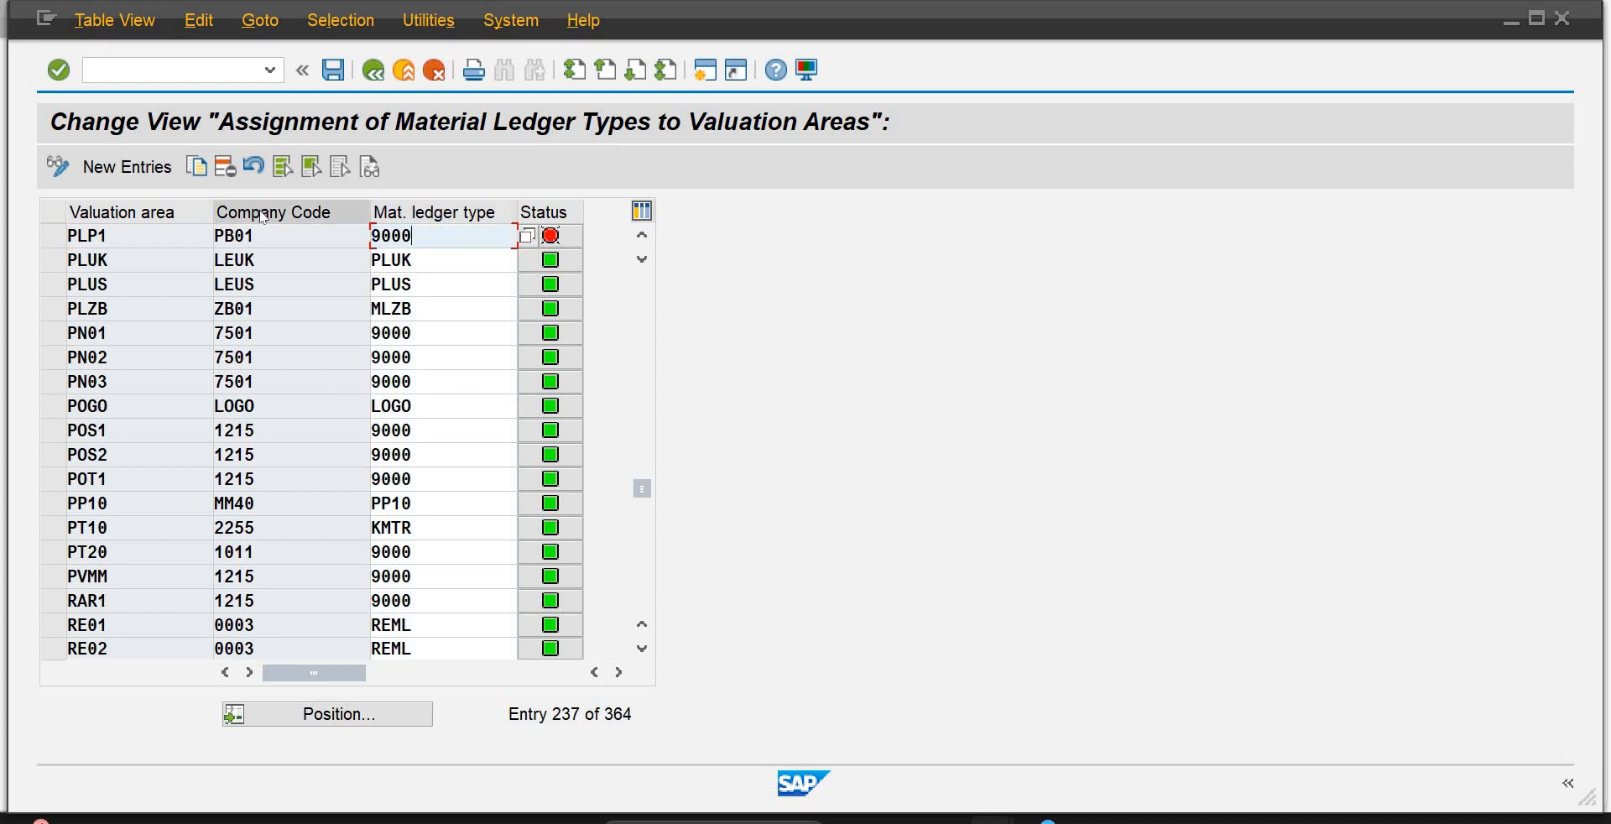
Step: Save the material ledger type assignment, acknowledge the currency messages, confirm the customizing request and return to the implementation guide
{"action": "left_click", "coordinate": [331, 75]}
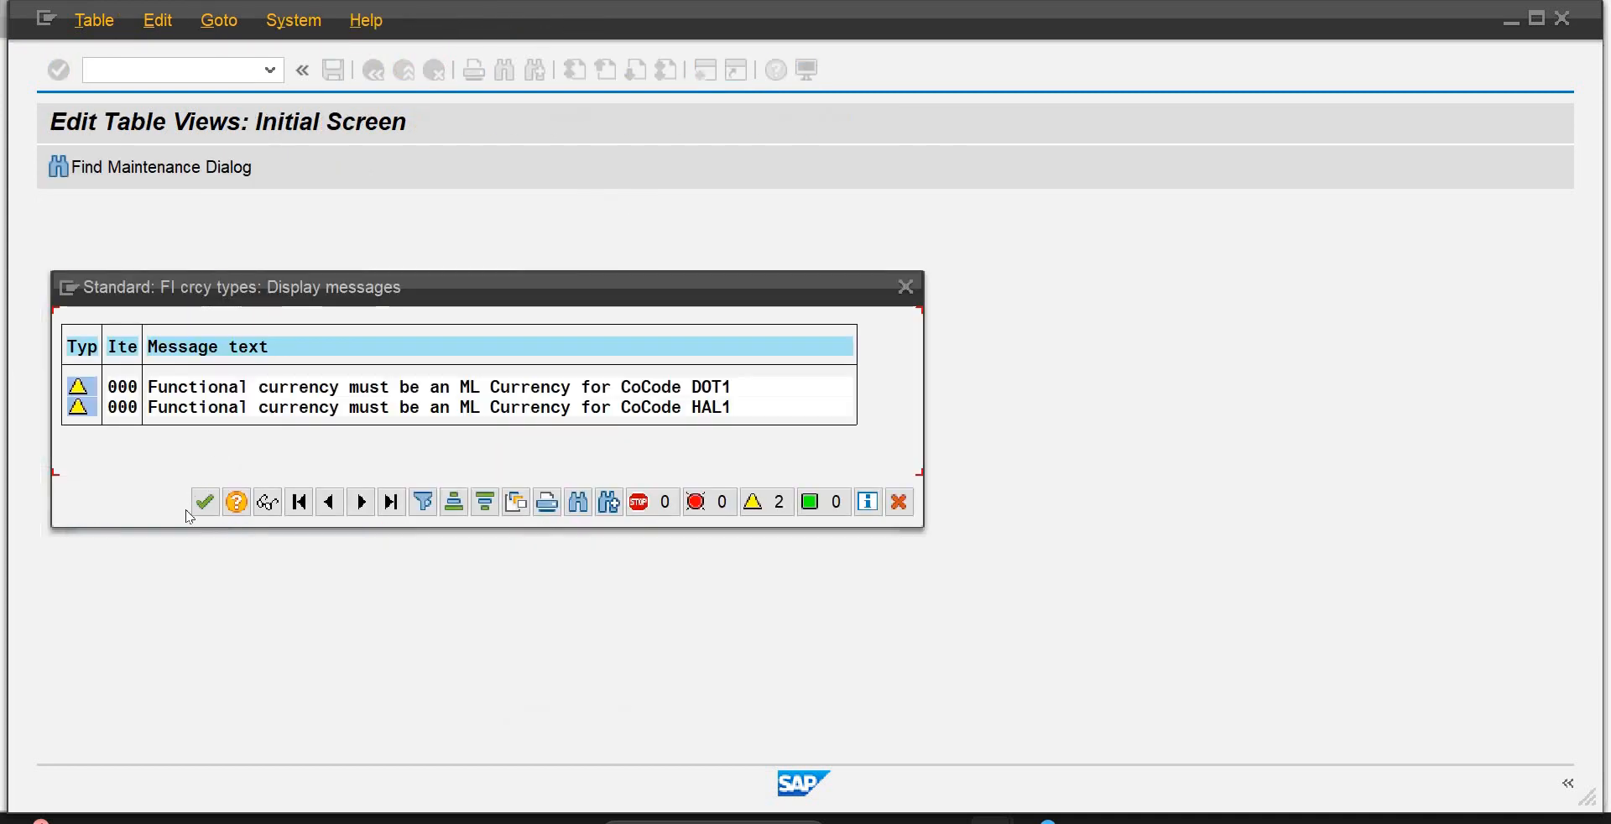
{"action": "left_click", "coordinate": [204, 502]}
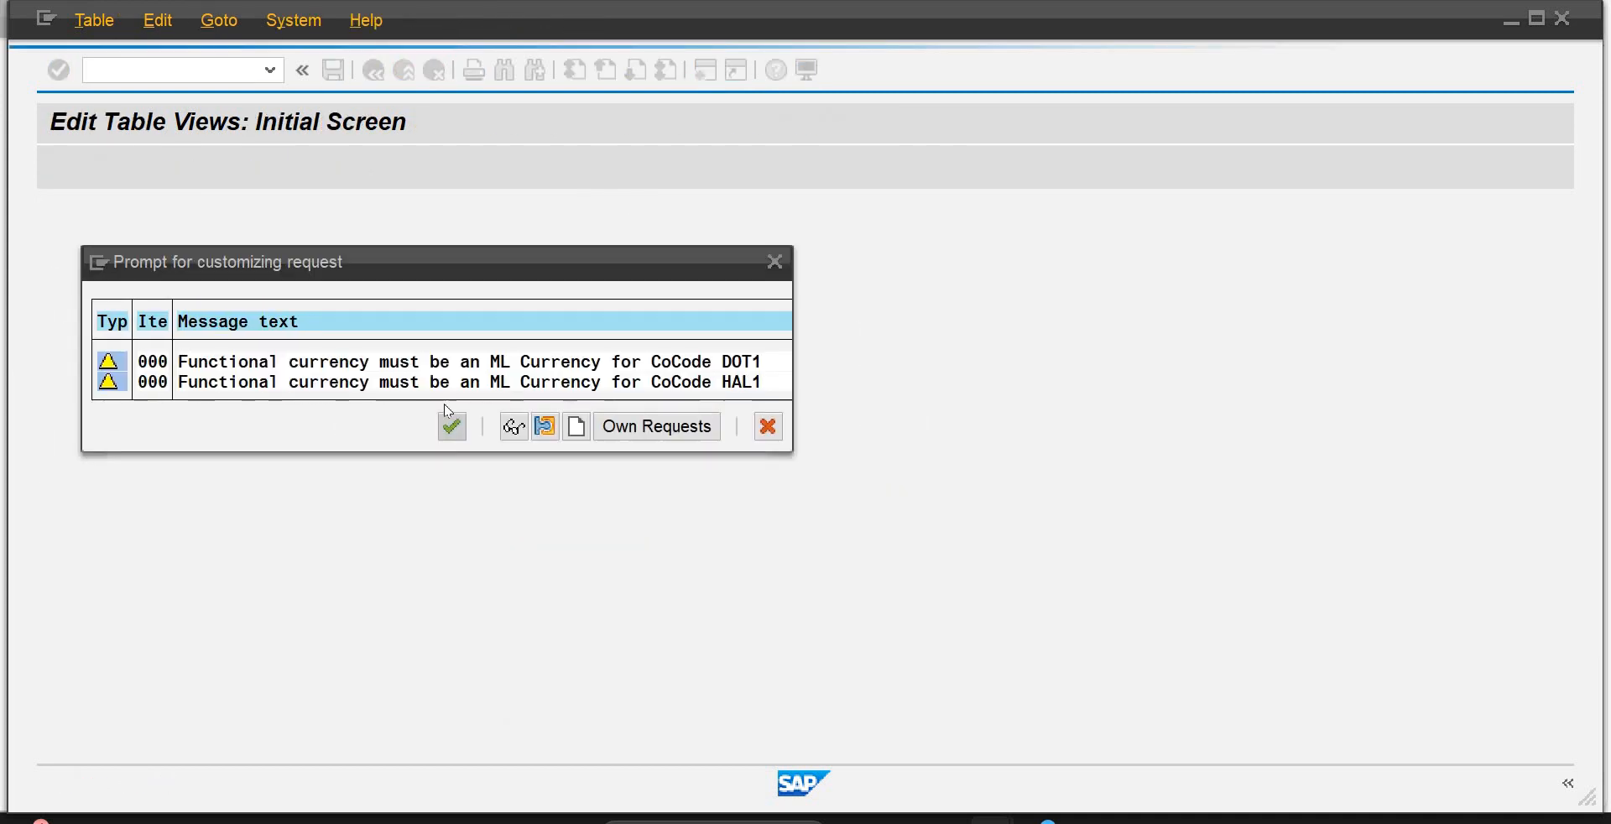
{"action": "left_click", "coordinate": [452, 428]}
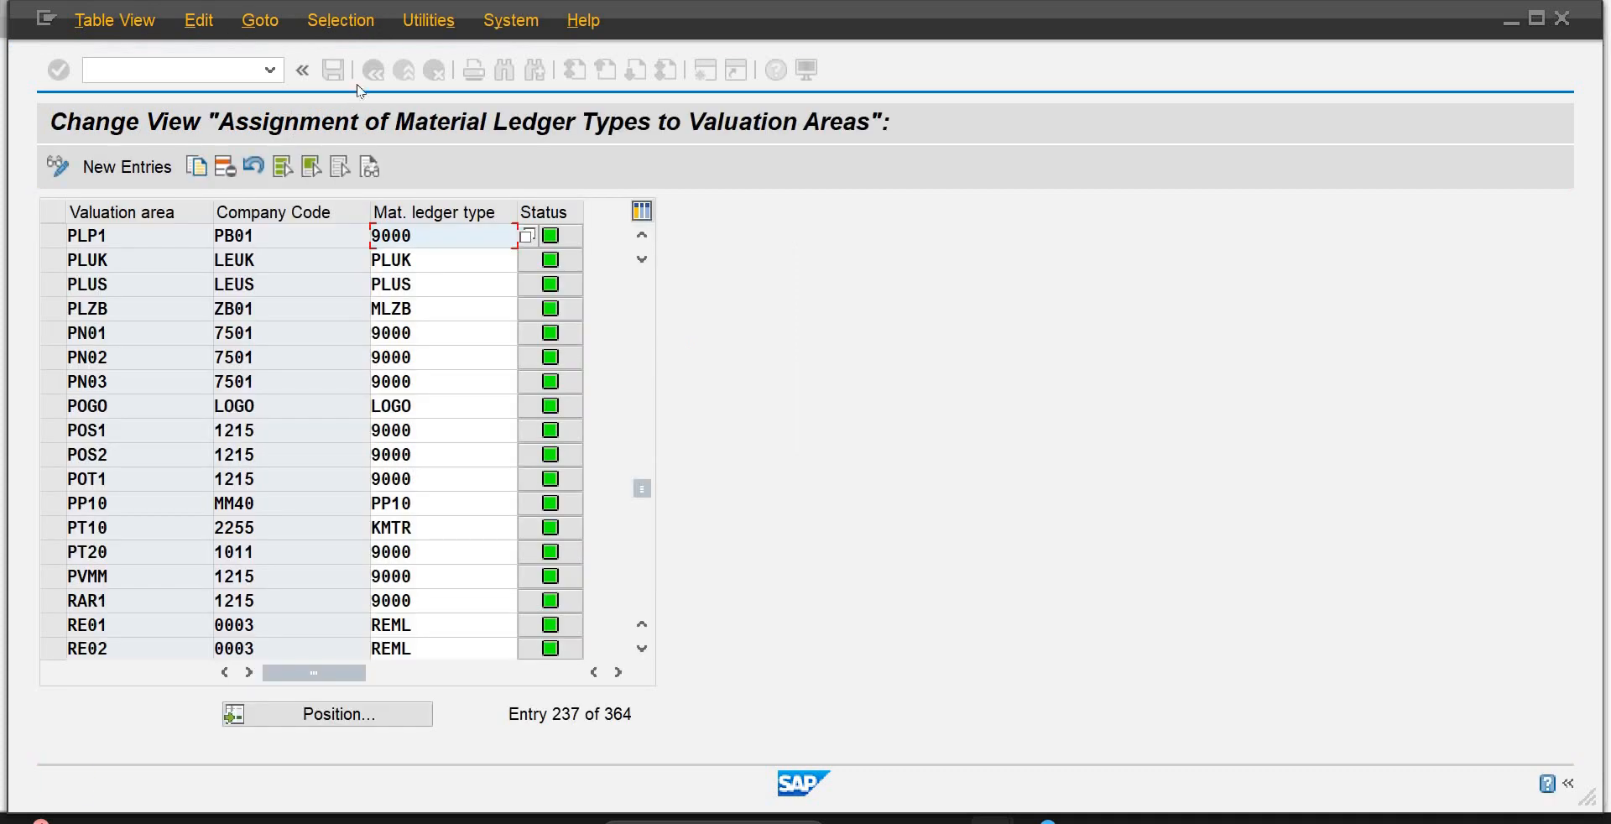
{"action": "left_click", "coordinate": [364, 75]}
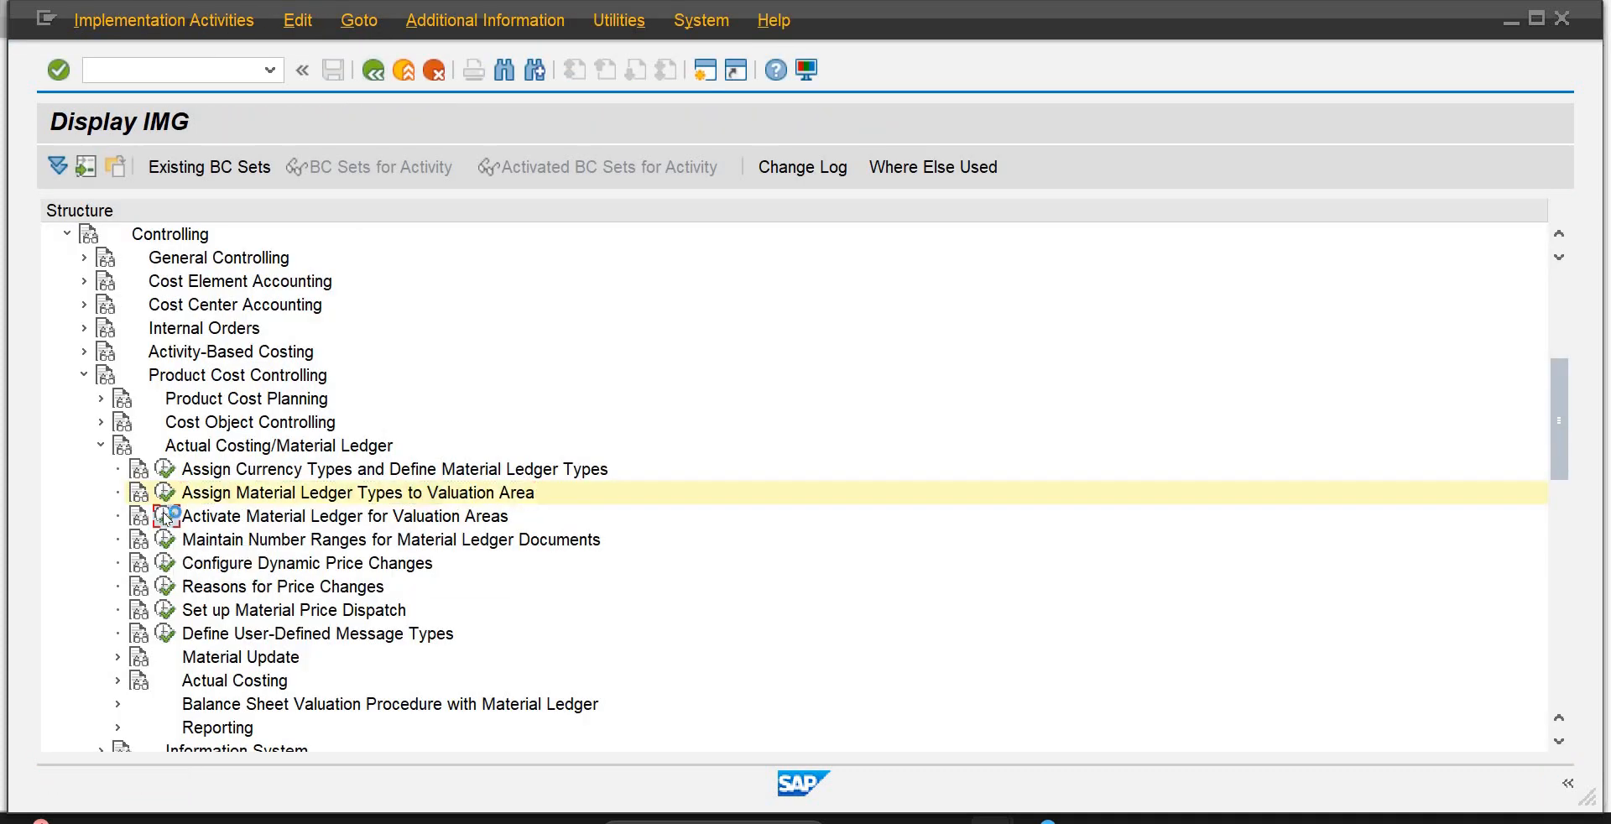
Step: Check the entry for valuation area PLP1 in the Activate Material Ledger overview, and return to the implementation guide
{"action": "left_click", "coordinate": [165, 516]}
{"action": "double_click", "coordinate": [244, 325]}
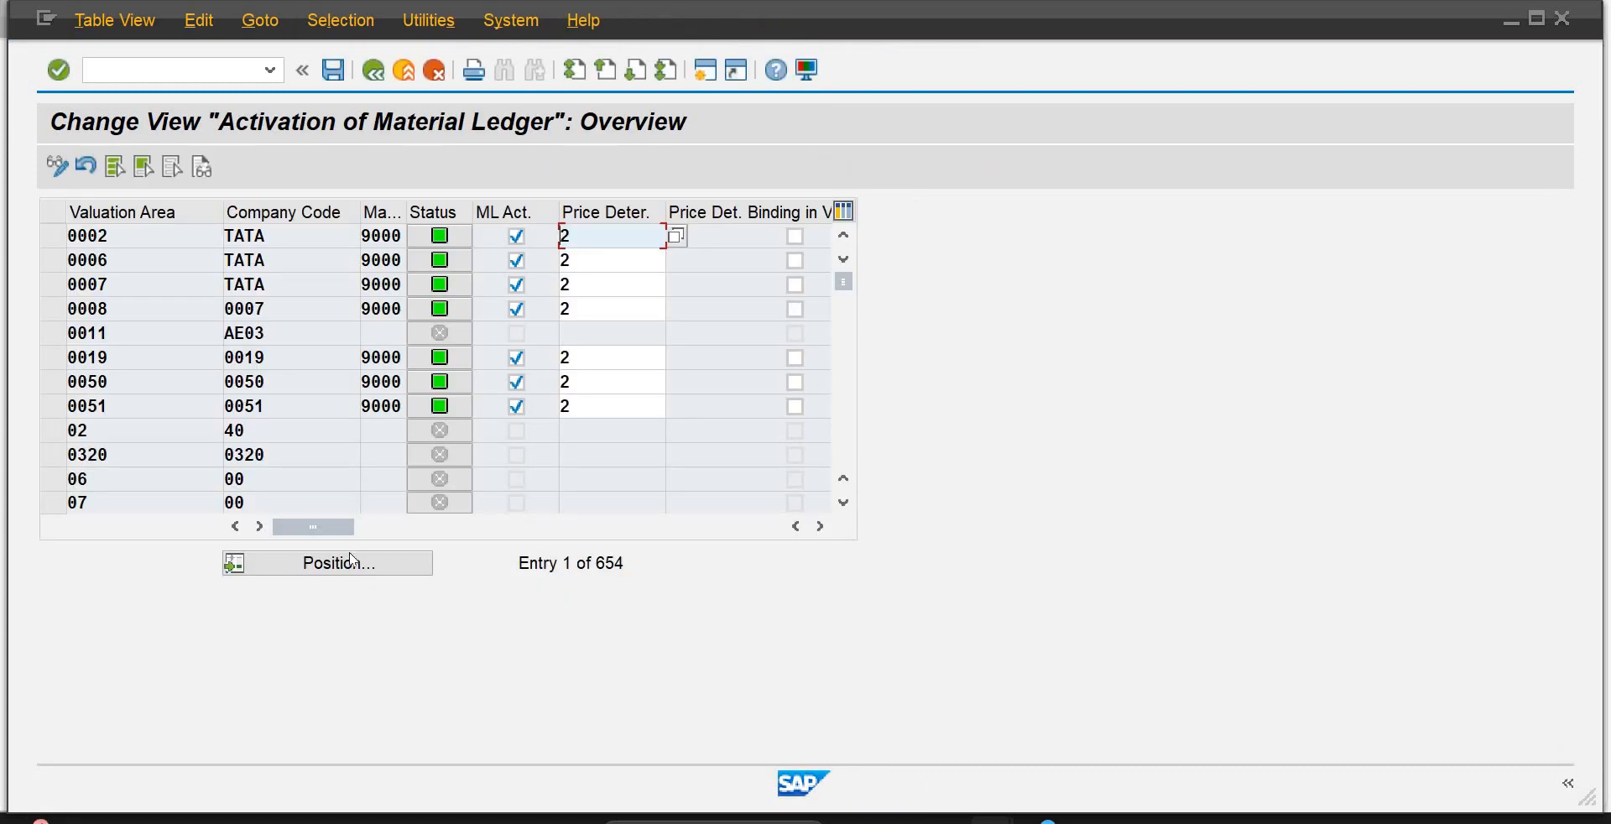
{"action": "left_click", "coordinate": [351, 559]}
{"action": "type", "text": "p1p1"}
{"action": "key", "text": "Return"}
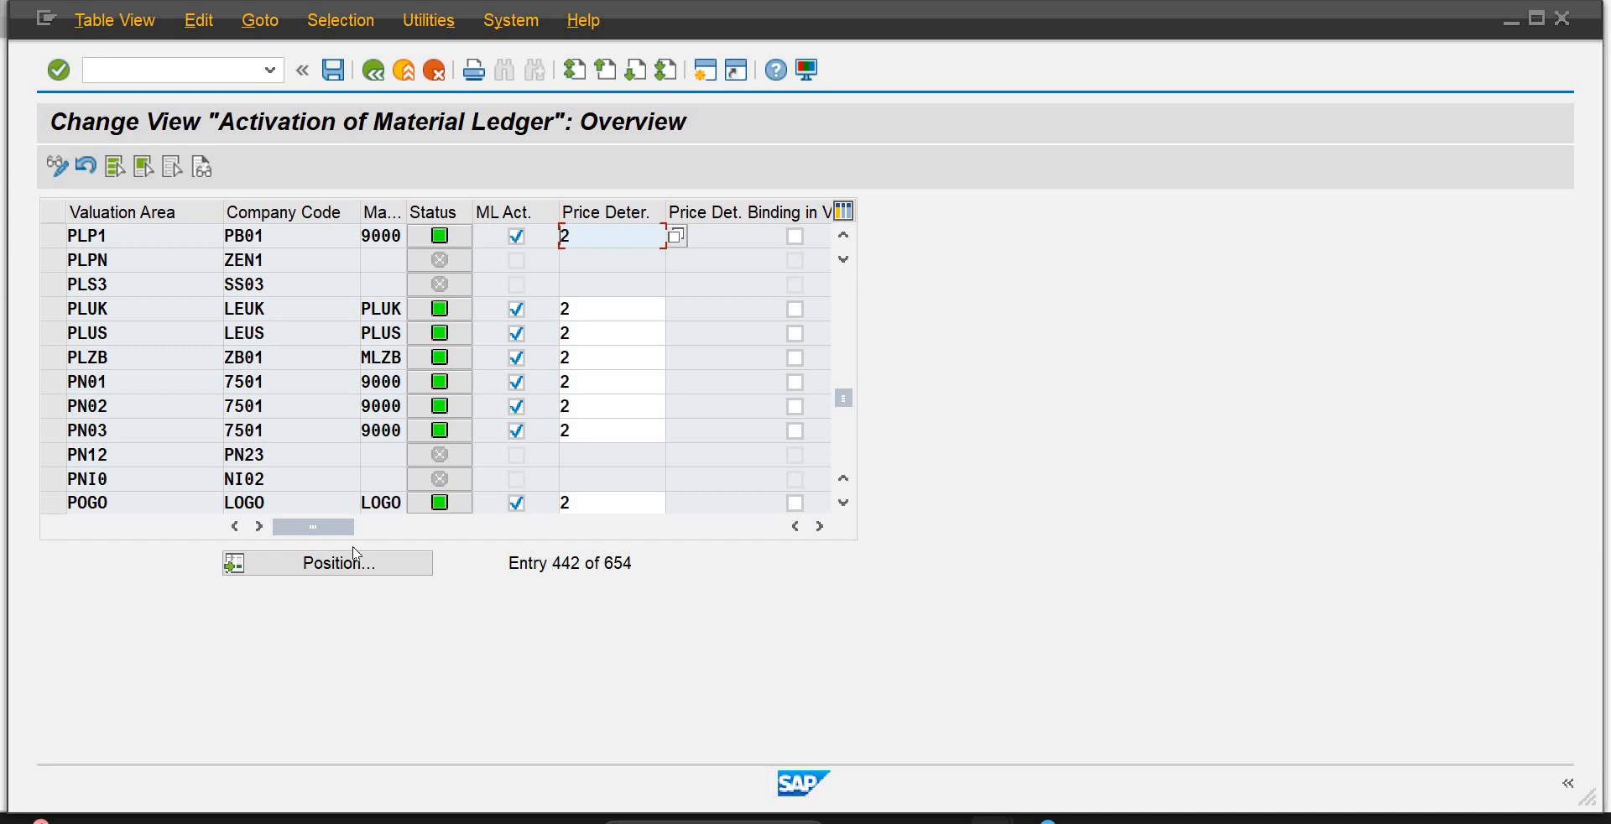
{"action": "left_click", "coordinate": [351, 554]}
{"action": "left_click", "coordinate": [374, 74]}
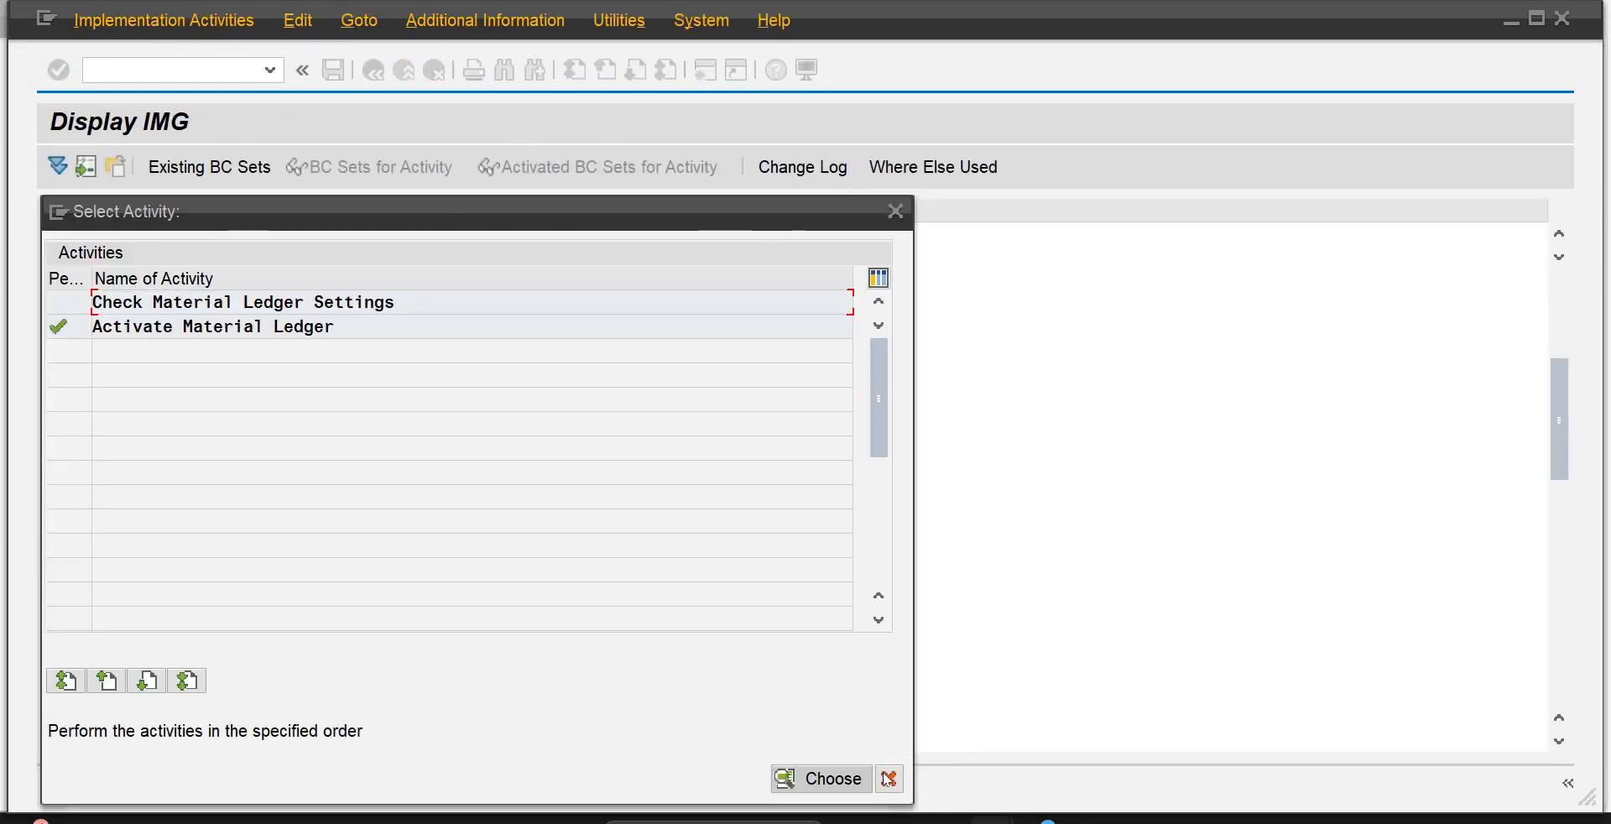
{"action": "left_click", "coordinate": [891, 779]}
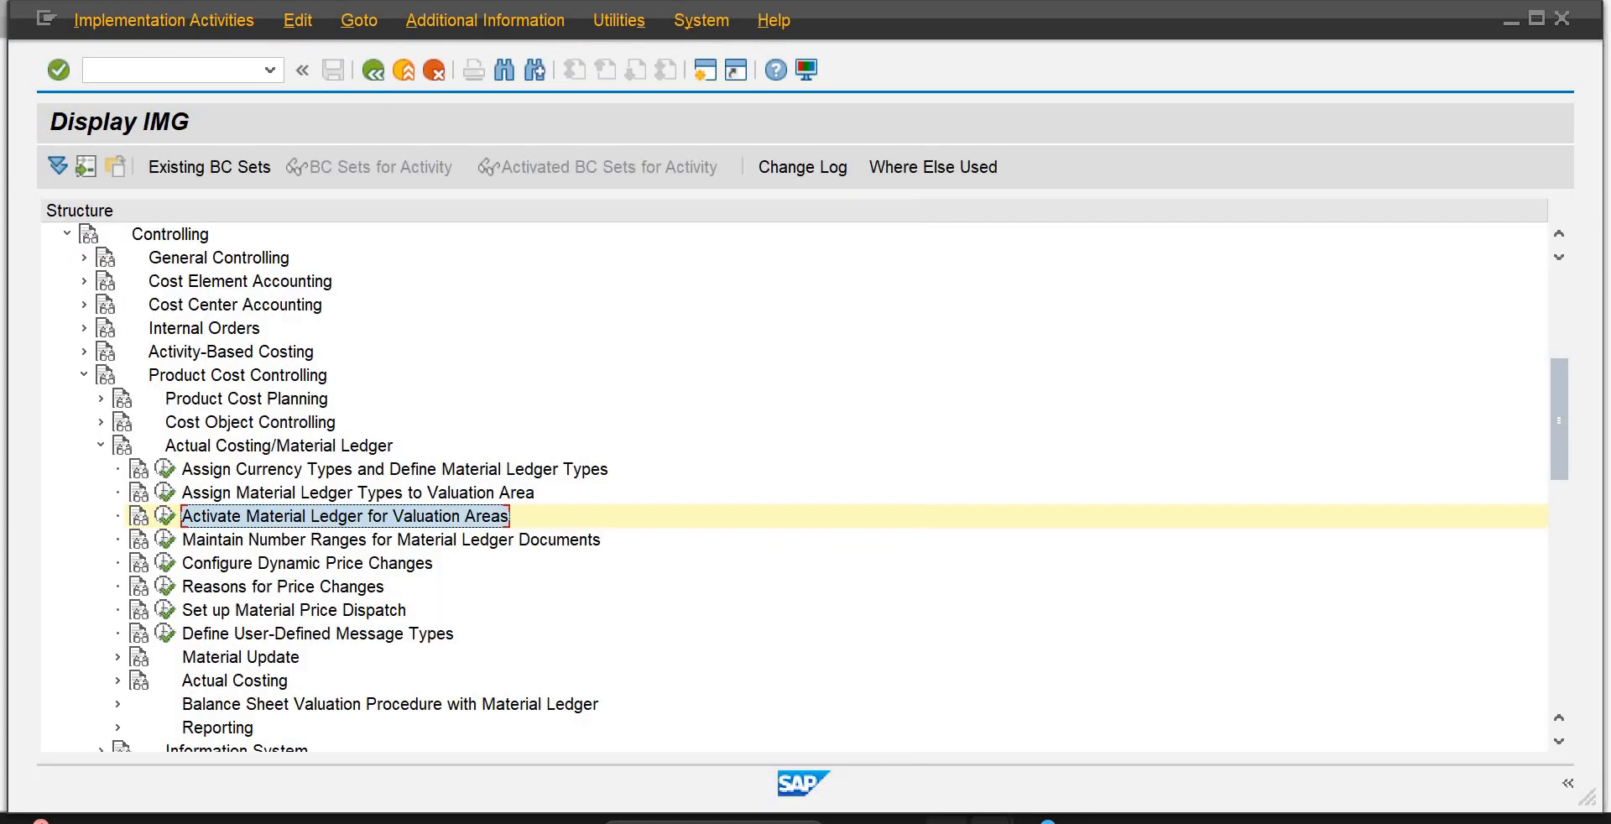
Step: Switch to the Create Material session and try to confirm the organizational levels for FG1001 again
{"action": "mouse_move", "coordinate": [990, 819]}
{"action": "left_click", "coordinate": [1205, 713]}
{"action": "left_click", "coordinate": [656, 475]}
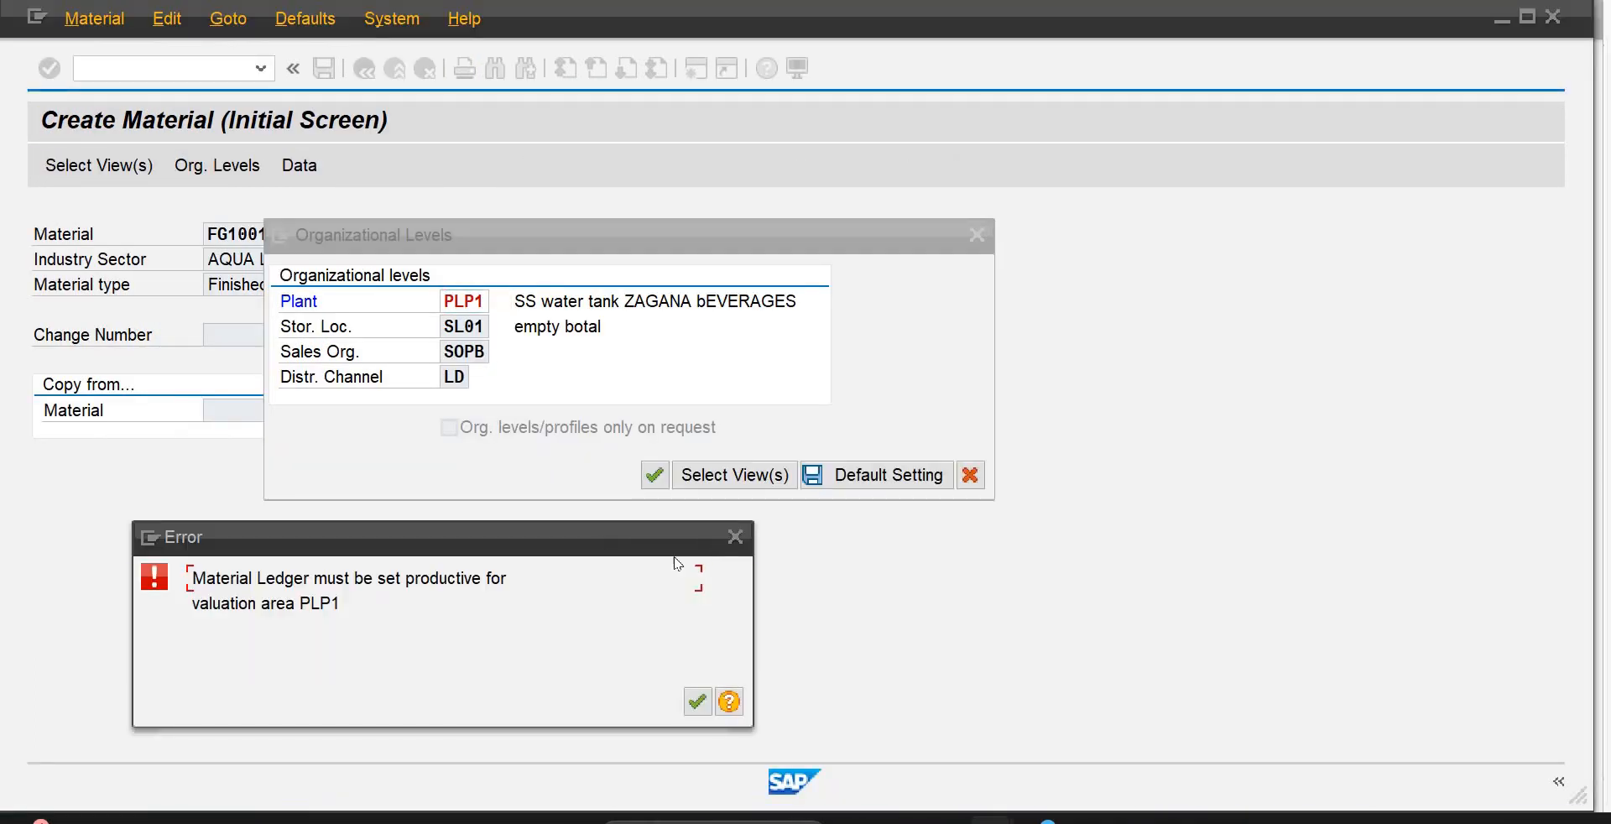
{"action": "key", "text": "Return"}
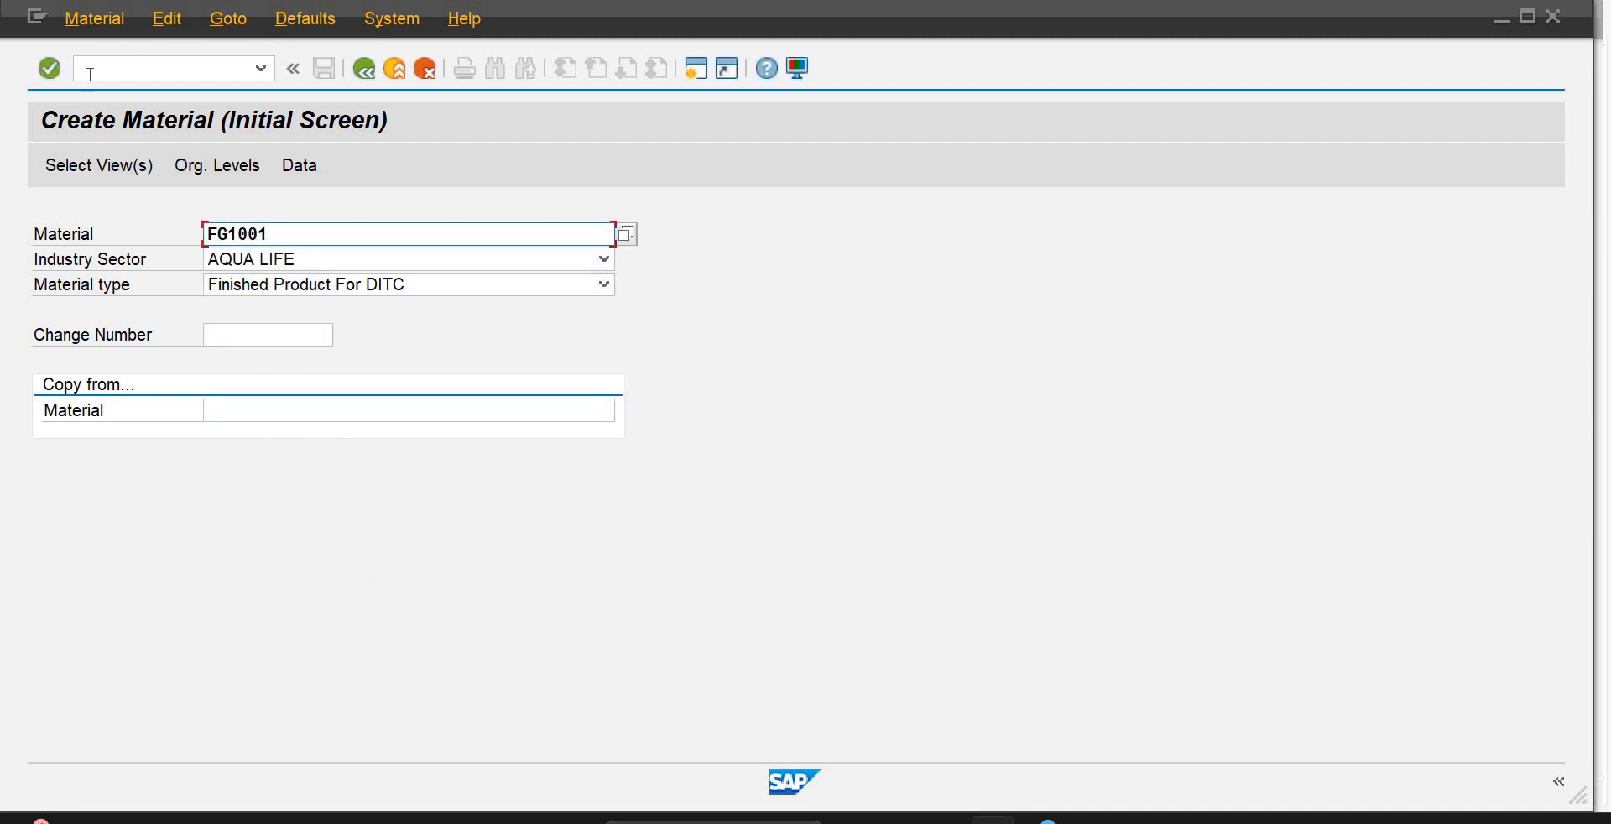
Step: Restart the Create Material transaction and choose Finished Product-Sapience as the material type
{"action": "left_click", "coordinate": [90, 74]}
{"action": "type", "text": "/n"}
{"action": "key", "text": "Return"}
{"action": "key", "text": "Return"}
{"action": "left_click", "coordinate": [604, 285]}
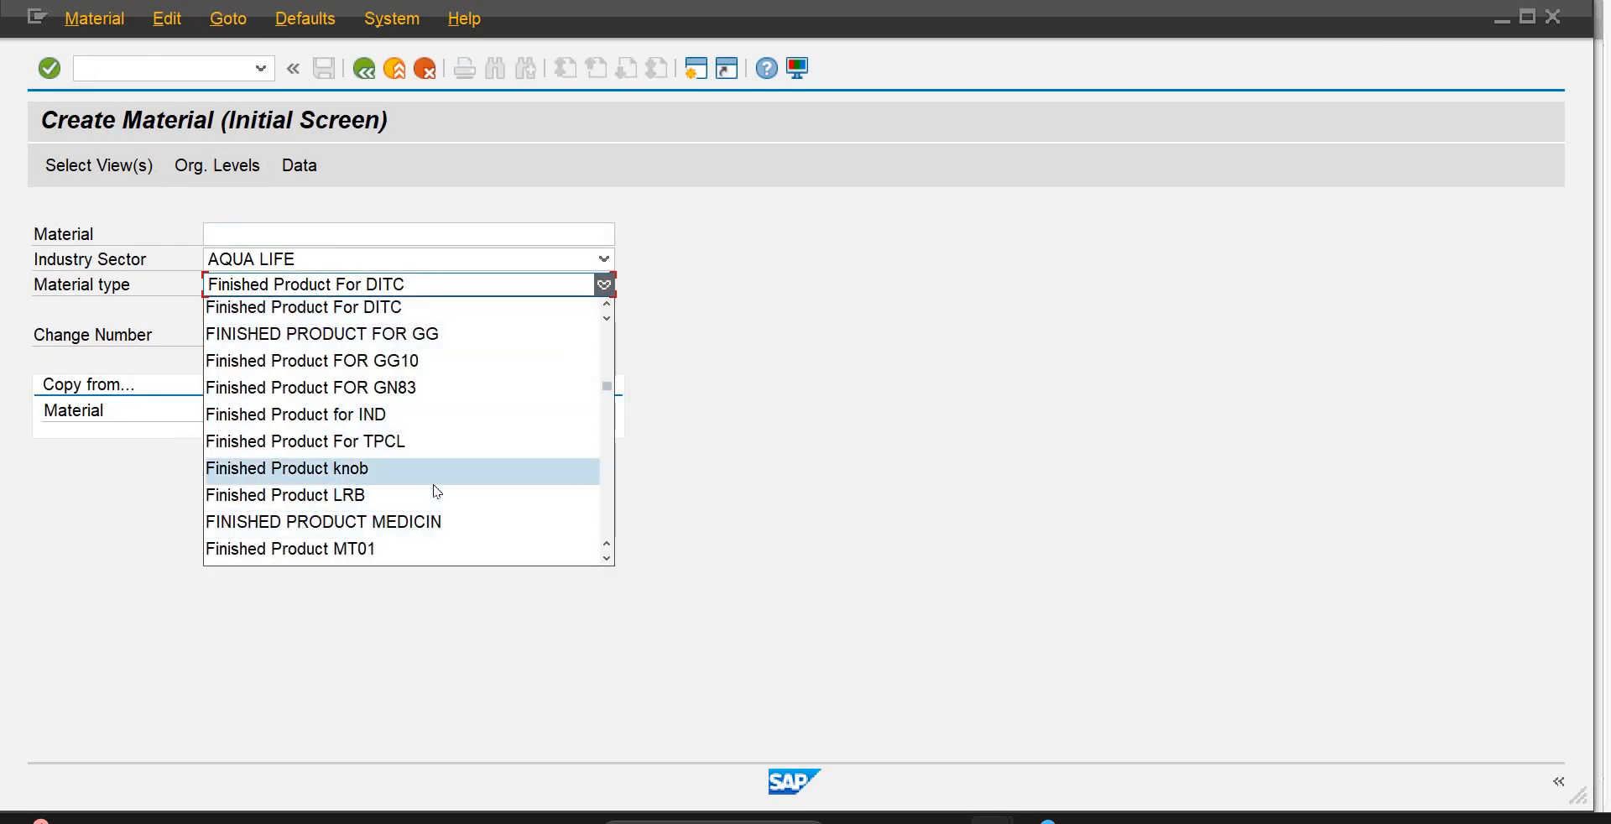
{"action": "key", "text": "Down"}
{"action": "key", "text": "Down"}
{"action": "key", "text": "Down"}
{"action": "key", "text": "Down"}
{"action": "key", "text": "Down"}
{"action": "key", "text": "Down"}
{"action": "key", "text": "Down"}
{"action": "key", "text": "Down"}
{"action": "key", "text": "Down"}
{"action": "key", "text": "Down"}
{"action": "key", "text": "Down"}
{"action": "key", "text": "Down"}
{"action": "key", "text": "Down"}
{"action": "key", "text": "Down"}
{"action": "key", "text": "Down"}
{"action": "key", "text": "Down"}
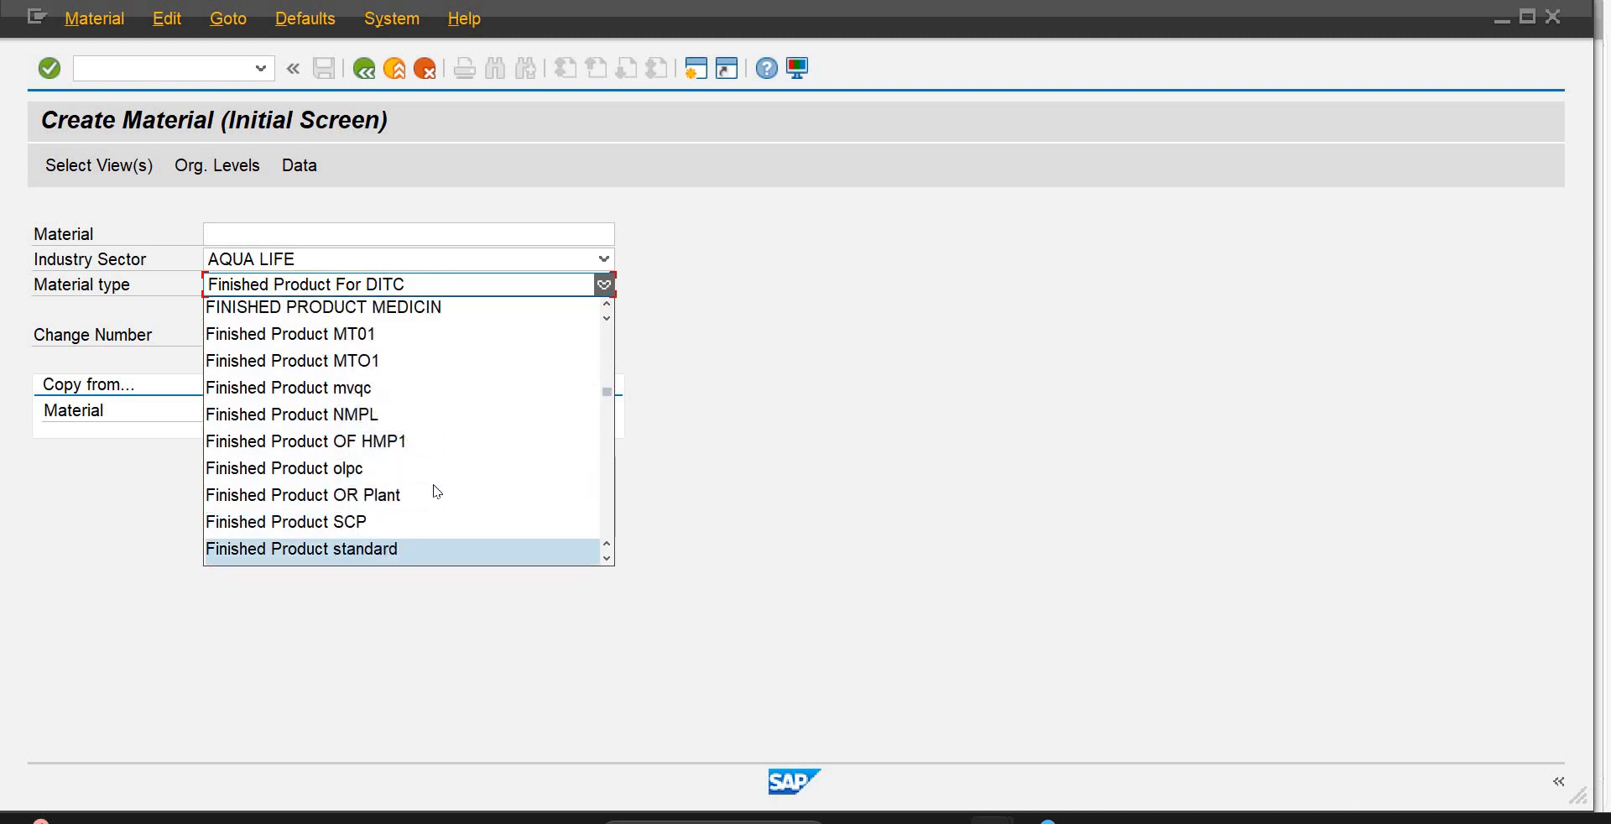
{"action": "key", "text": "Down"}
{"action": "key", "text": "Down"}
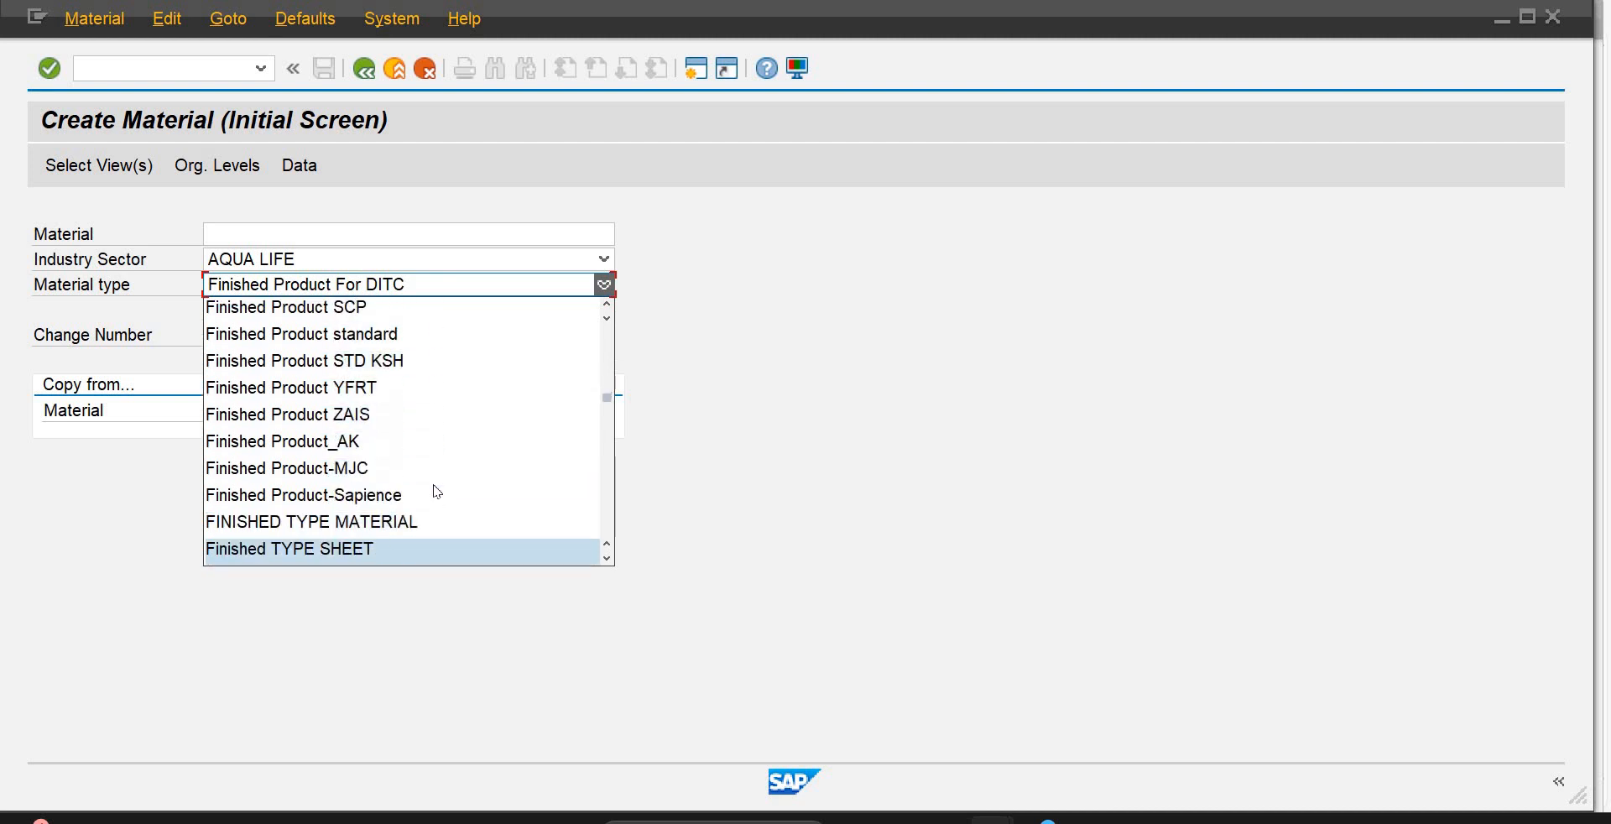
{"action": "key", "text": "Up"}
{"action": "key", "text": "Up"}
{"action": "key", "text": "Return"}
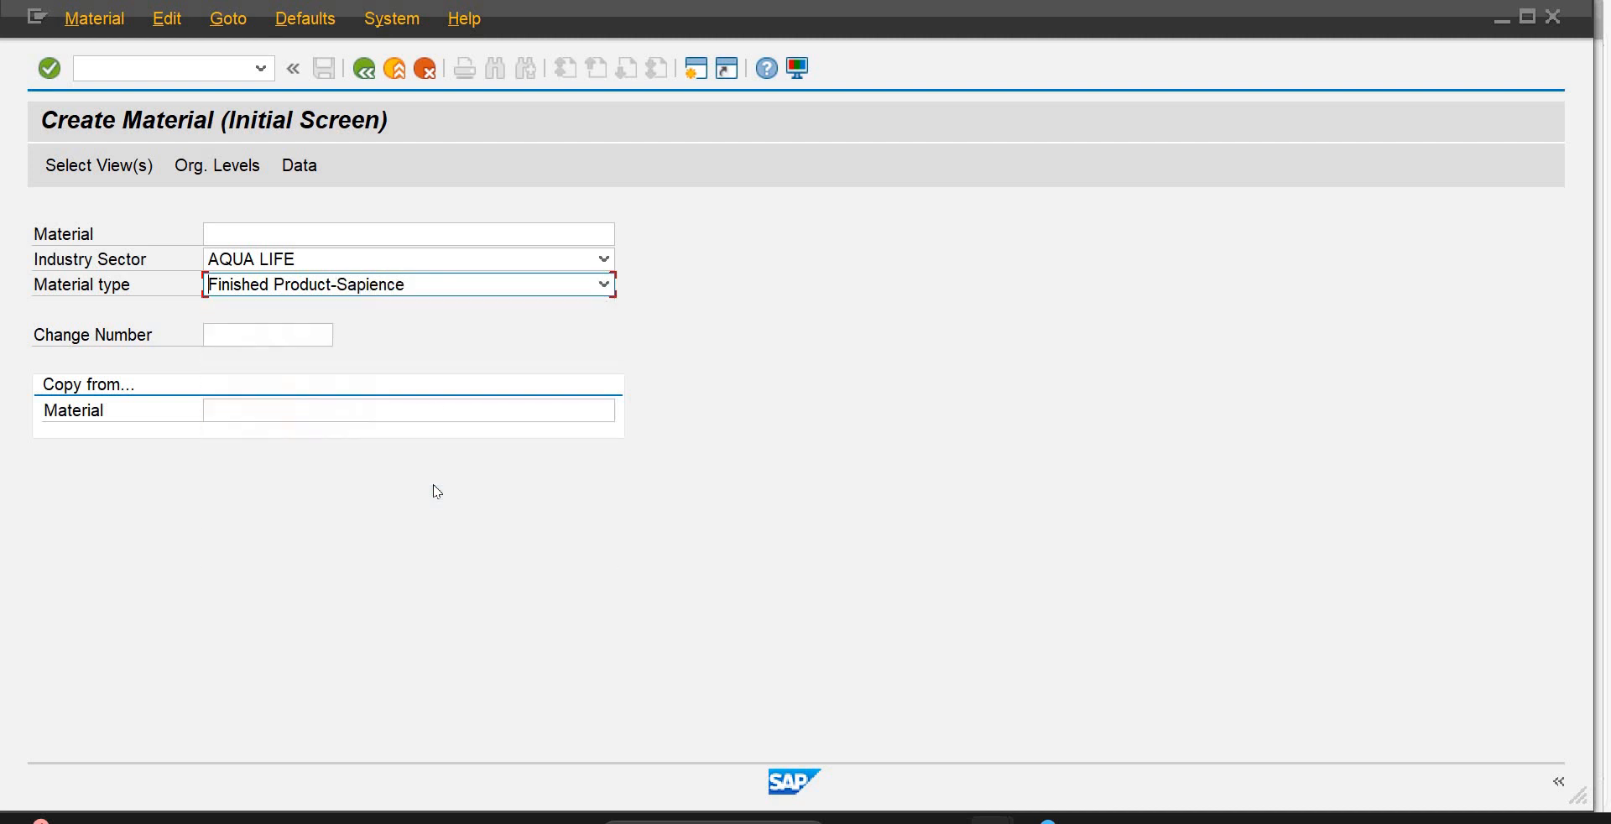
Step: Enter FG1001 as the material number and call up its view selection
{"action": "left_click", "coordinate": [374, 235]}
{"action": "type", "text": "fg1001"}
{"action": "key", "text": "Return"}
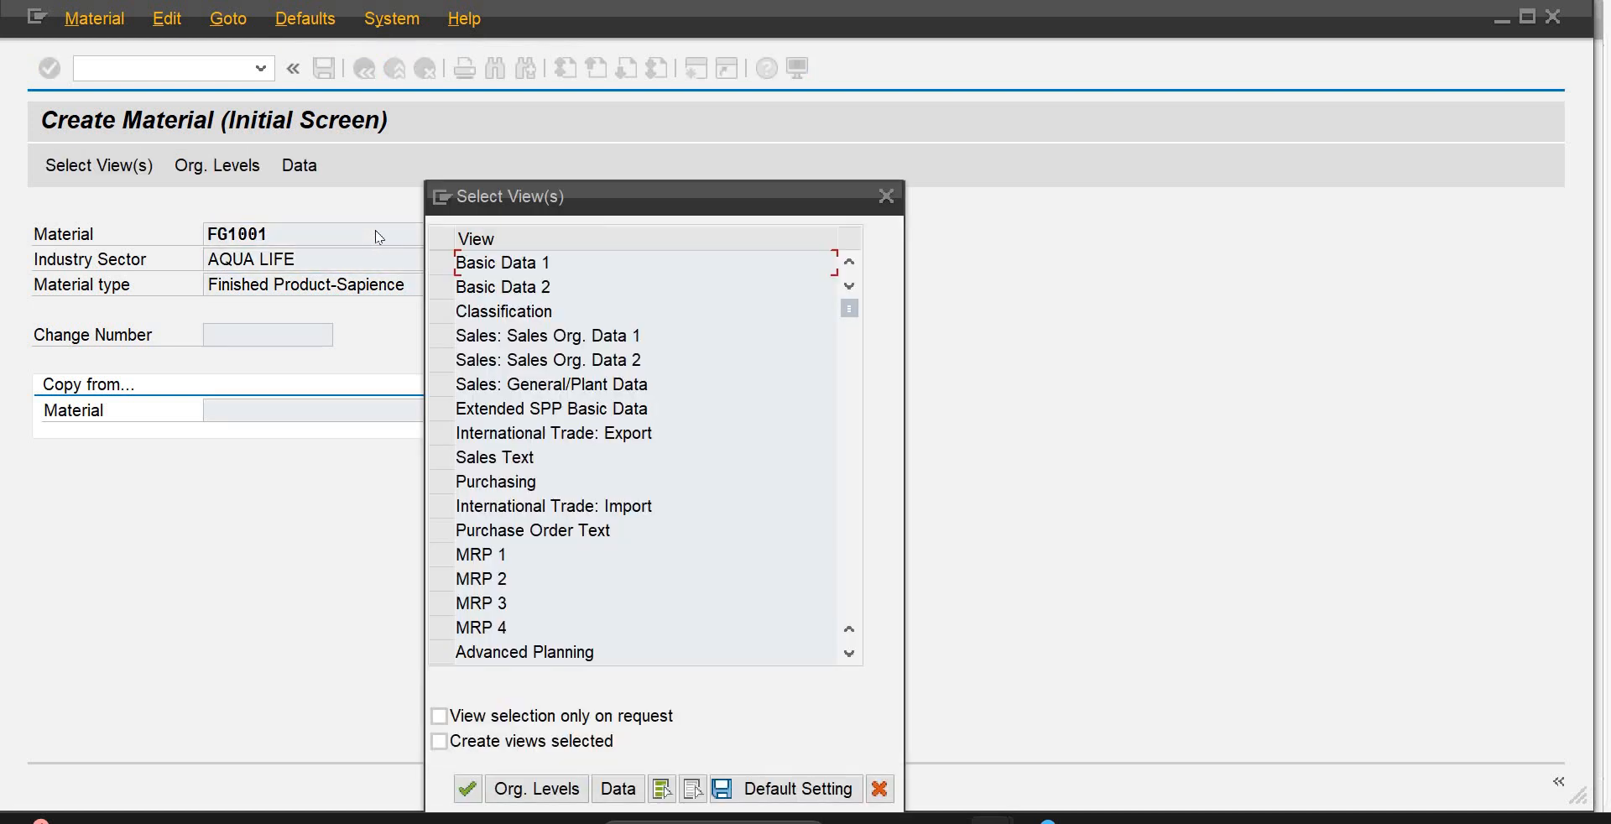
Step: Select the views Basic Data 1, Sales: Sales Org. Data 1 and 2, General Plant Data / Storage 1 and Accounting 1, and confirm them
{"action": "left_click", "coordinate": [441, 264]}
{"action": "left_click", "coordinate": [441, 336]}
{"action": "left_click", "coordinate": [442, 360]}
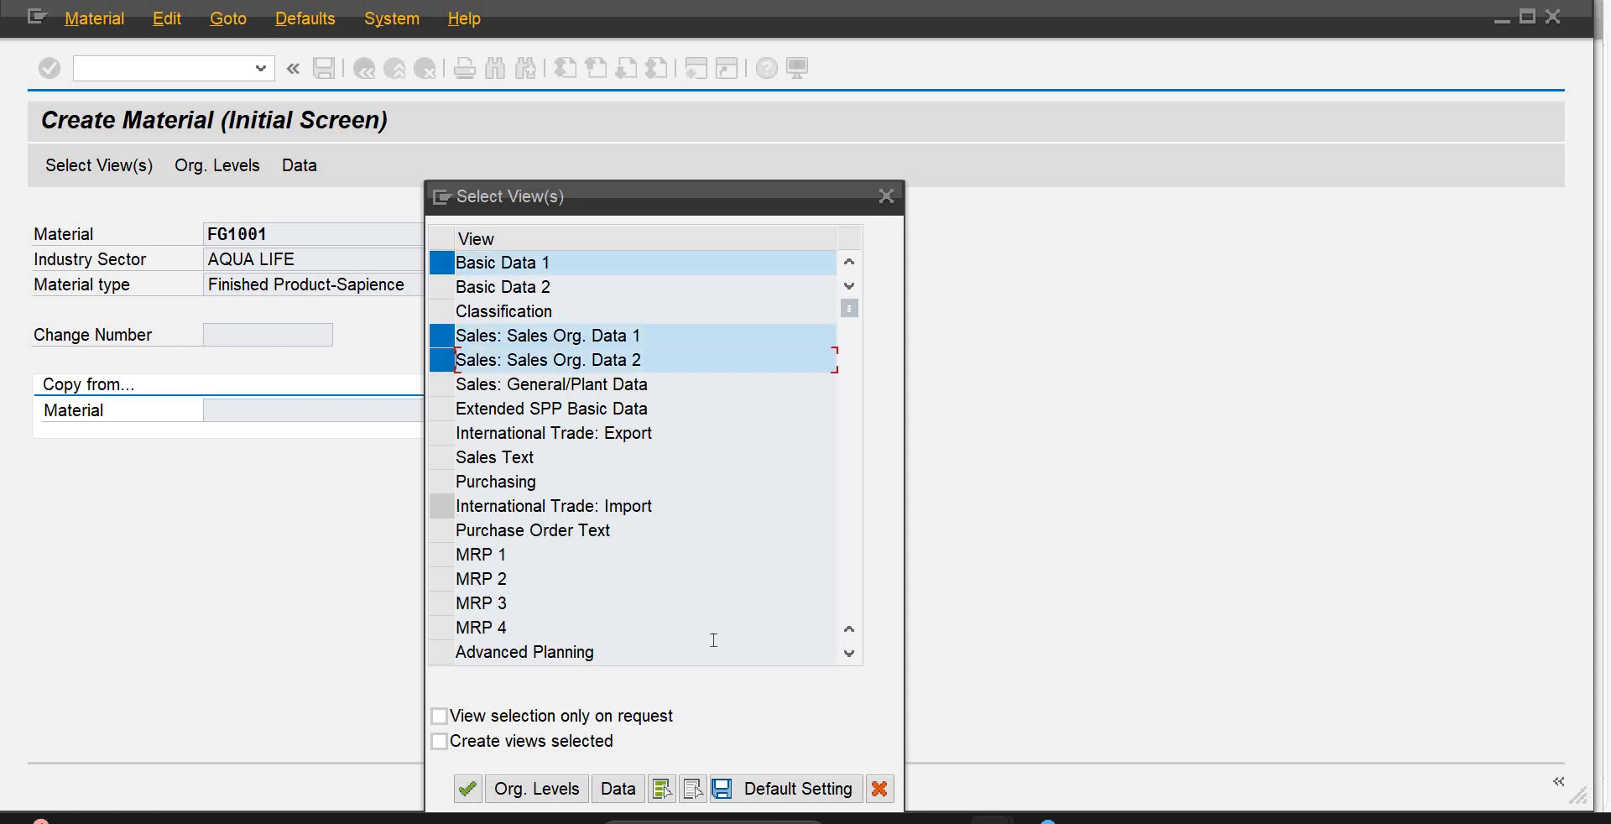
{"action": "left_click", "coordinate": [850, 653]}
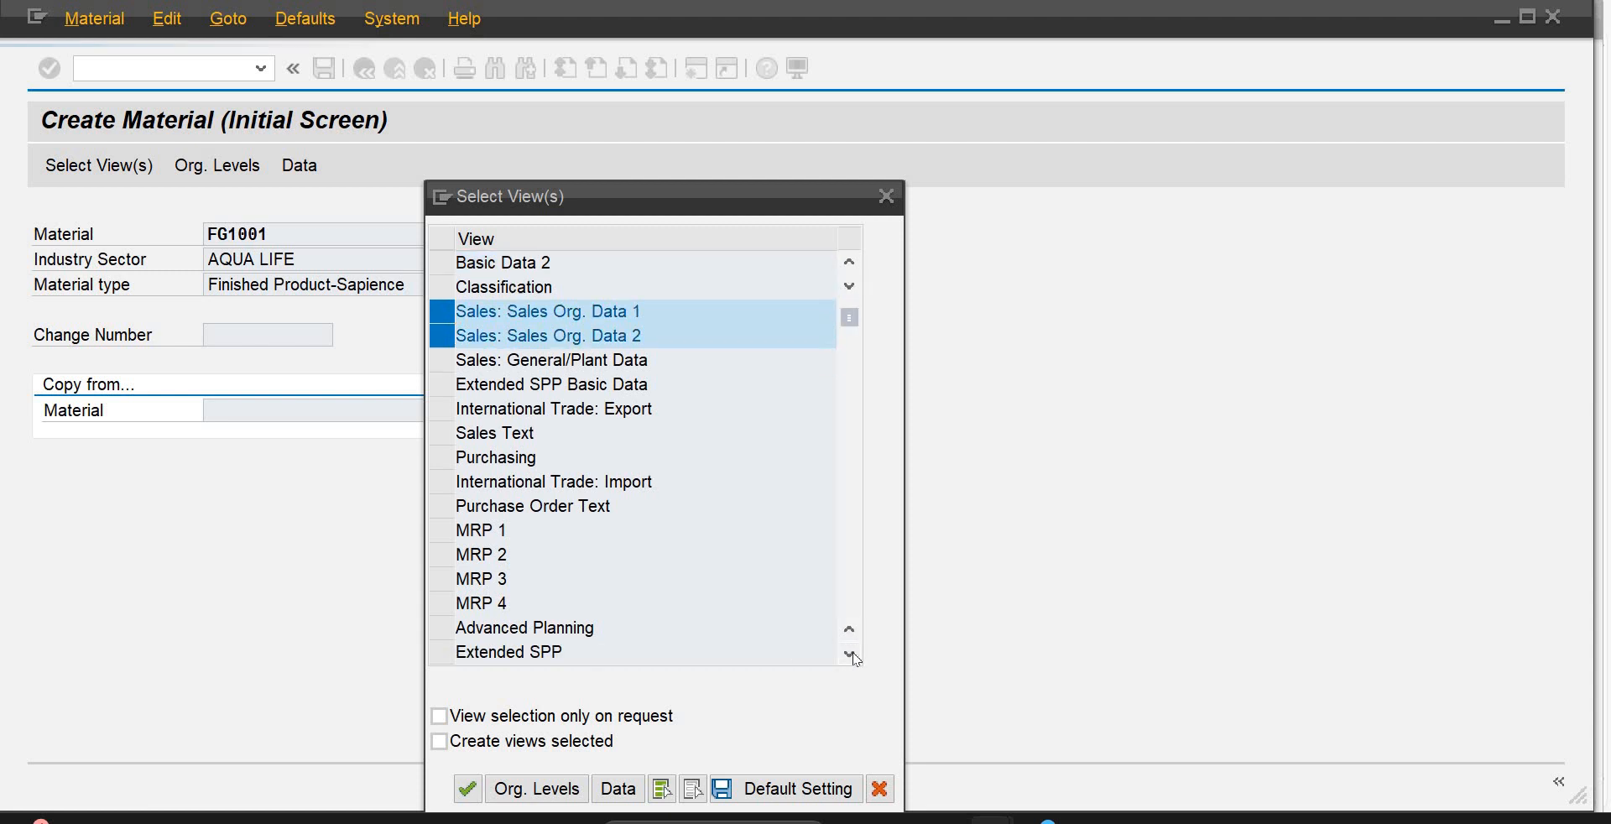
{"action": "left_click", "coordinate": [850, 653]}
{"action": "left_click", "coordinate": [850, 653]}
{"action": "left_click", "coordinate": [850, 653]}
{"action": "left_click", "coordinate": [850, 653]}
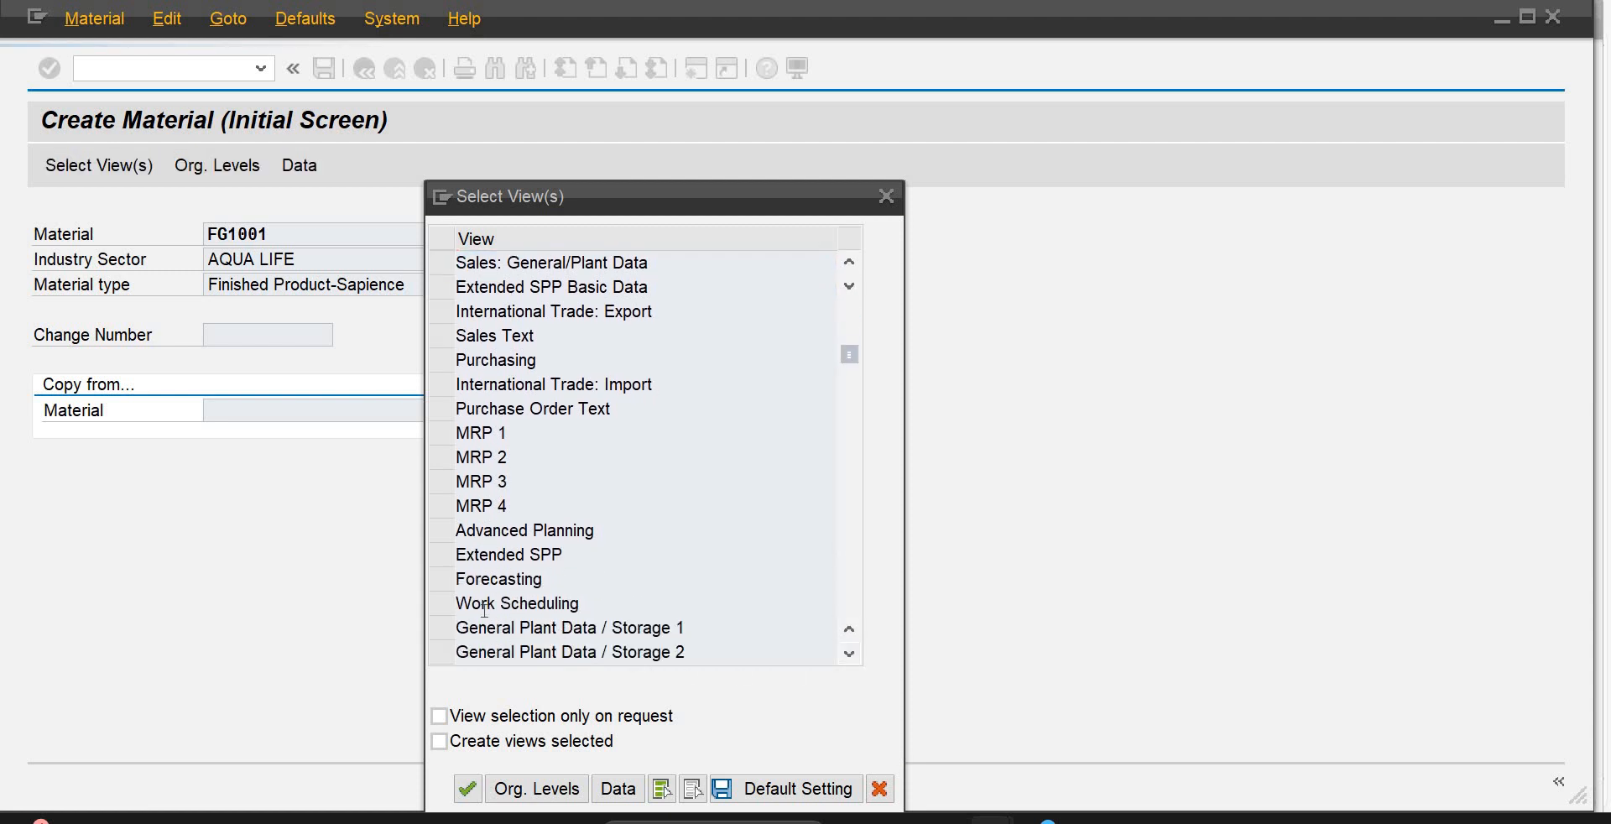
{"action": "left_click", "coordinate": [850, 653]}
{"action": "left_click", "coordinate": [441, 603]}
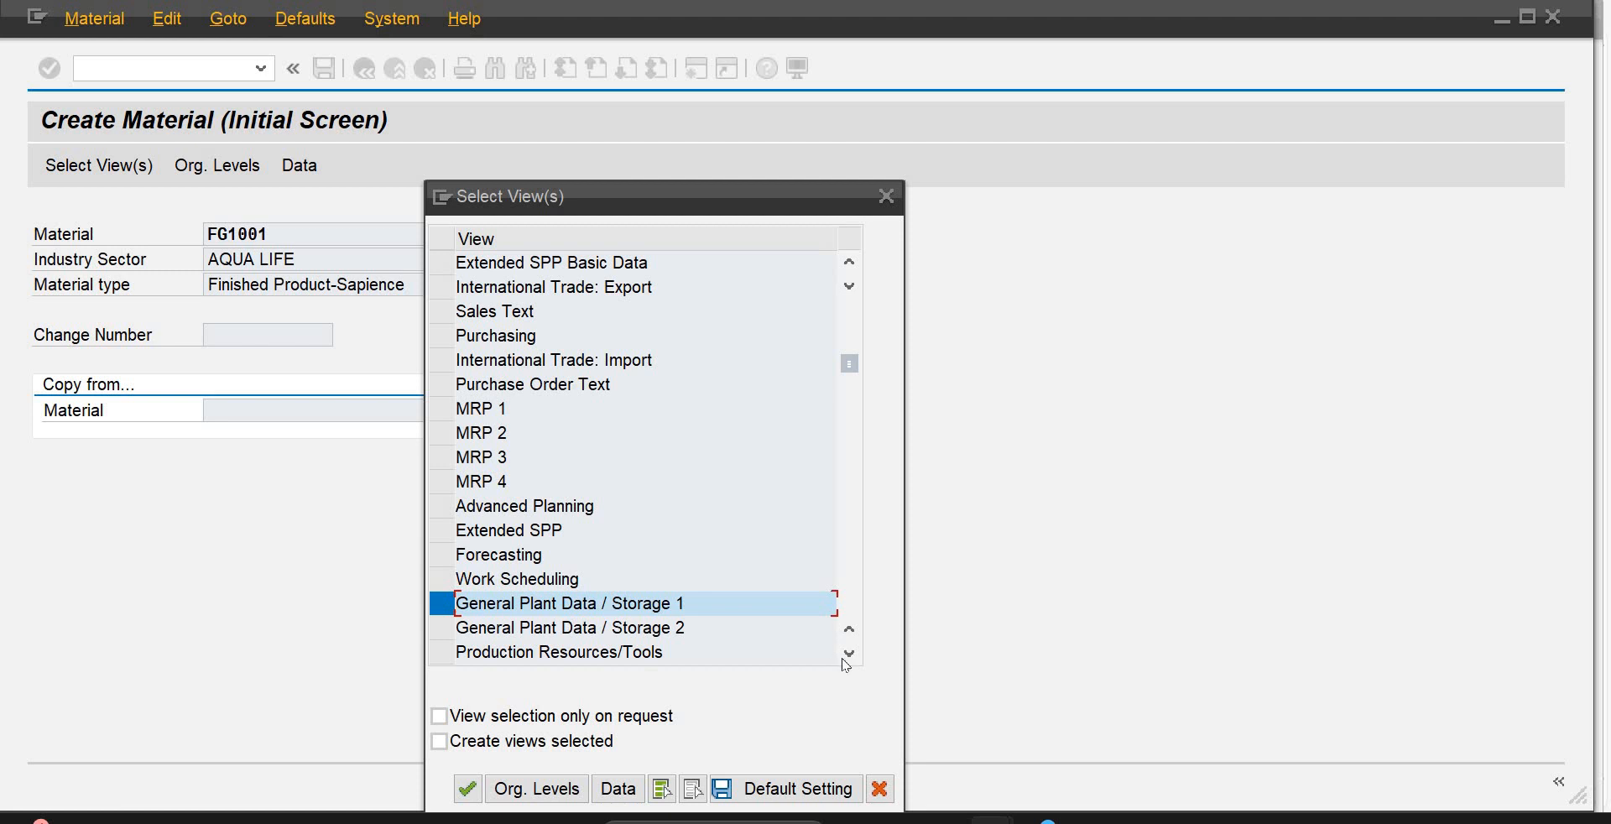
{"action": "left_click", "coordinate": [850, 653]}
{"action": "left_click", "coordinate": [850, 653]}
{"action": "left_click", "coordinate": [850, 653]}
{"action": "left_click", "coordinate": [850, 653]}
{"action": "left_click", "coordinate": [850, 653]}
{"action": "left_click", "coordinate": [433, 635]}
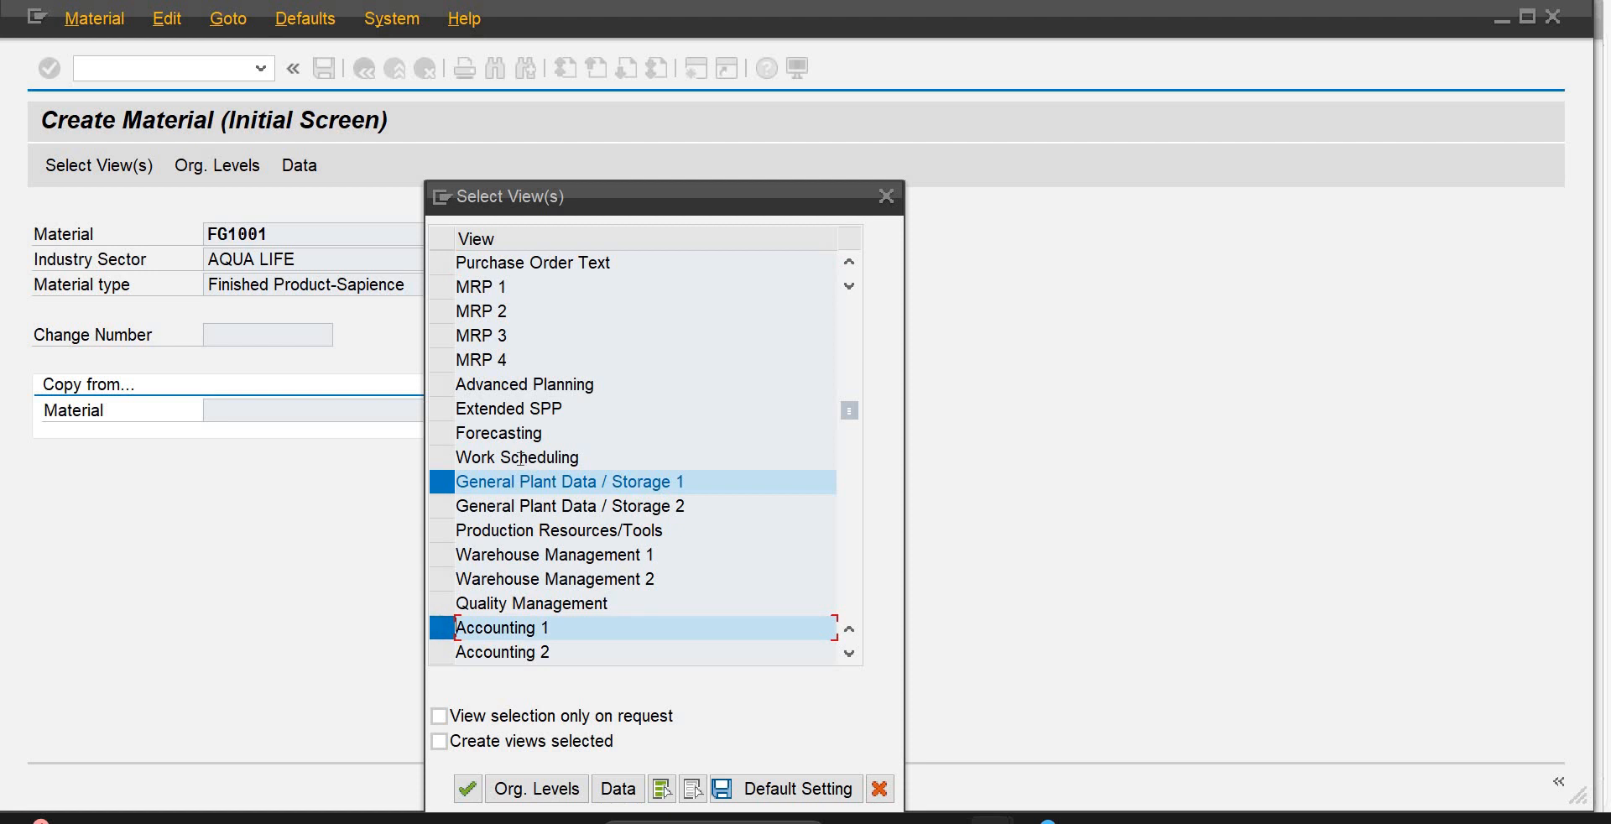
{"action": "left_click", "coordinate": [467, 789]}
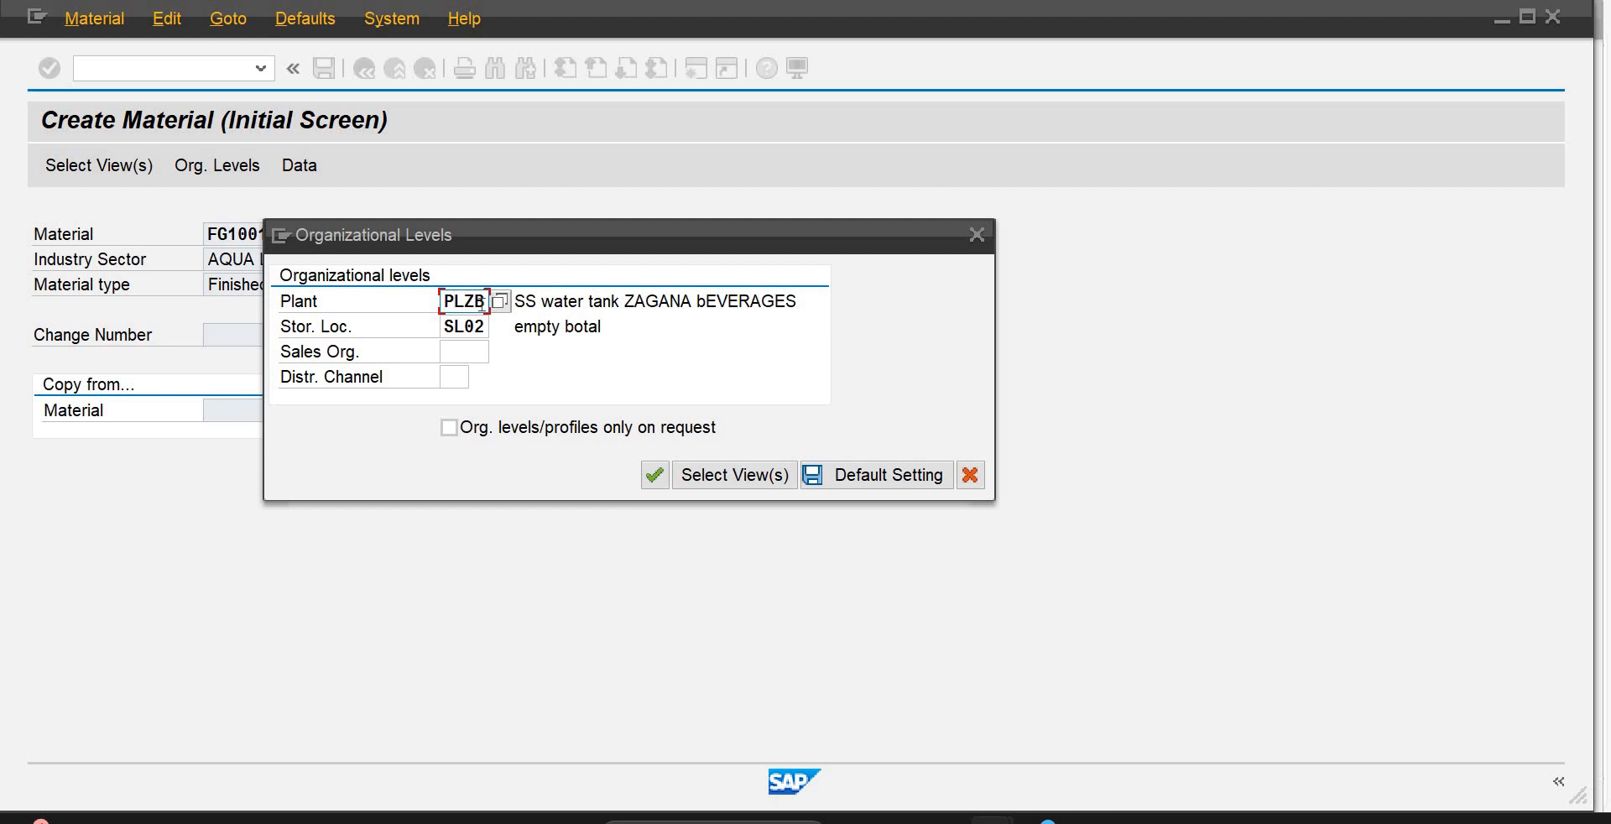
Step: Enter plant PLP1 and storage location SL01 as organizational levels for material FG1001
{"action": "key", "text": "BackSpace"}
{"action": "key", "text": "BackSpace"}
{"action": "key", "text": "BackSpace"}
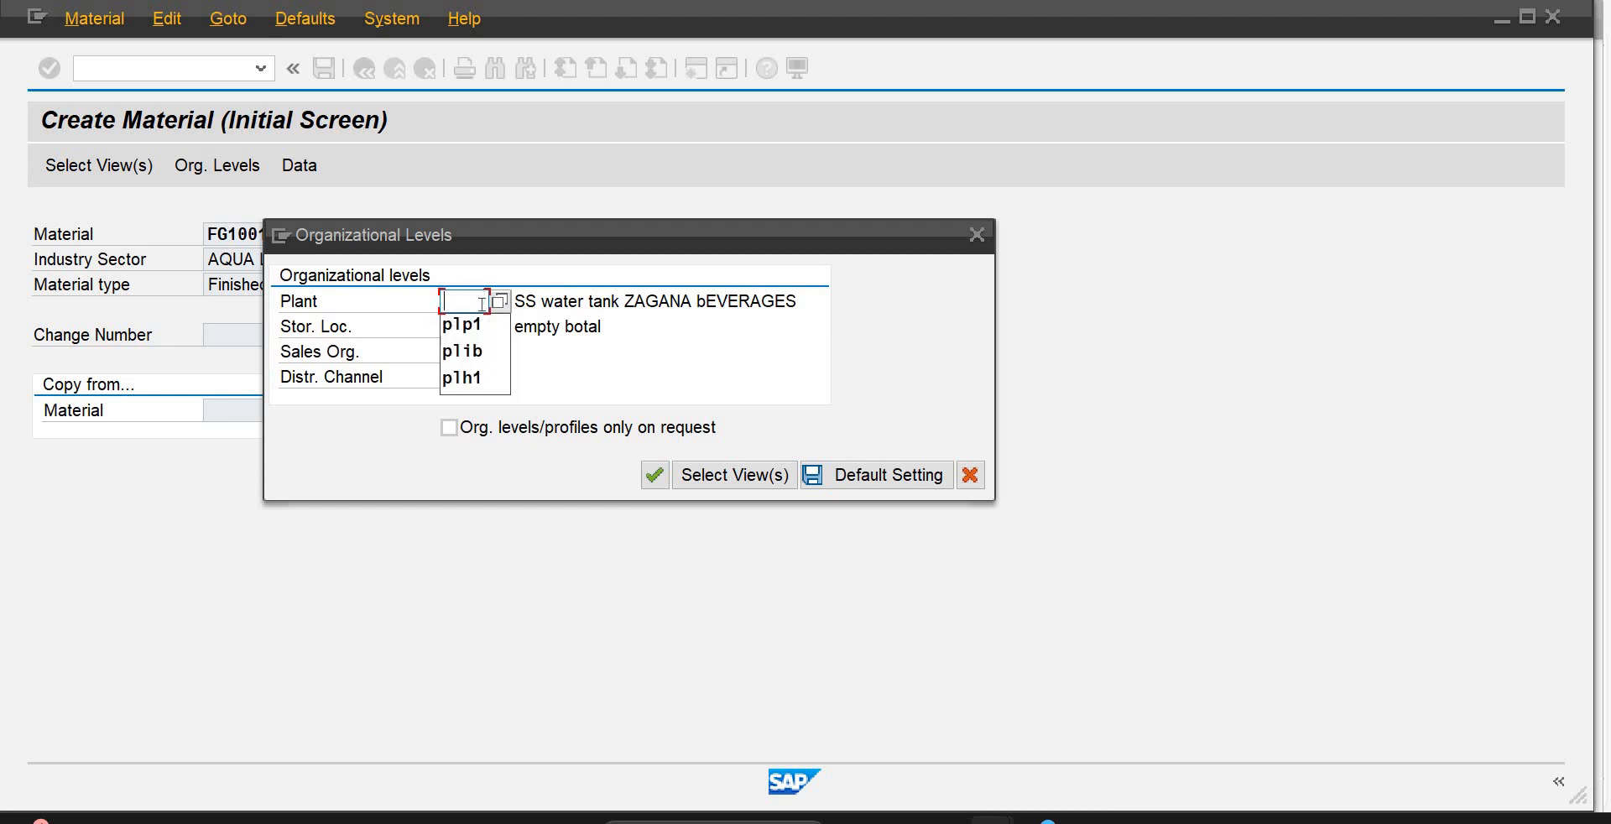
{"action": "type", "text": "p1p1"}
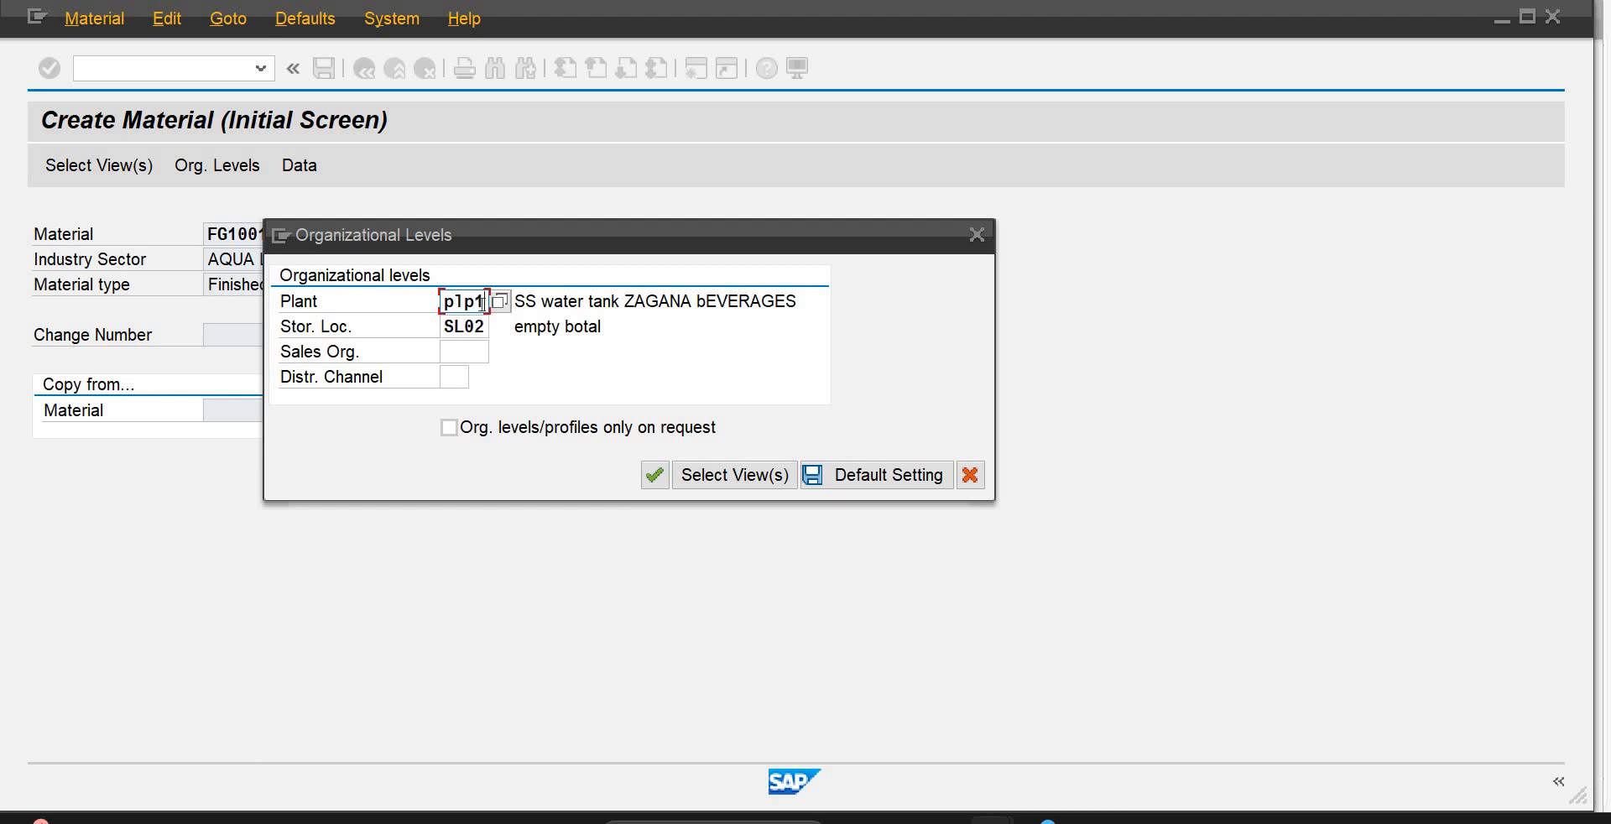
{"action": "key", "text": "Tab"}
{"action": "key", "text": "Delete"}
{"action": "key", "text": "Delete"}
{"action": "type", "text": "sl01"}
{"action": "key", "text": "Tab"}
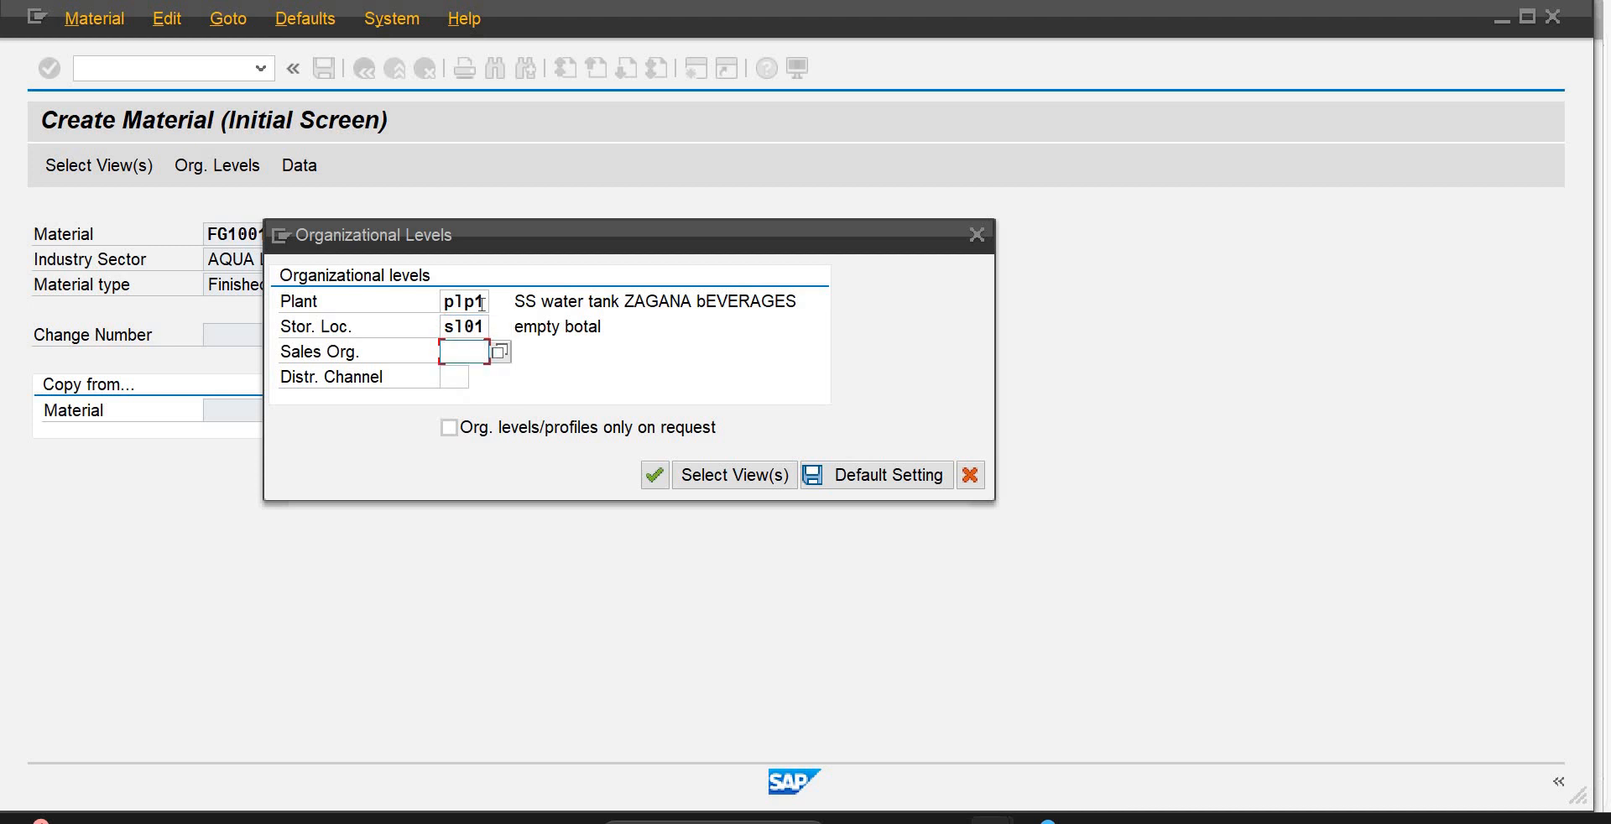
Step: Enter sales organization SOPB and distribution channel LD, and try to confirm the organizational levels
{"action": "type", "text": "so"}
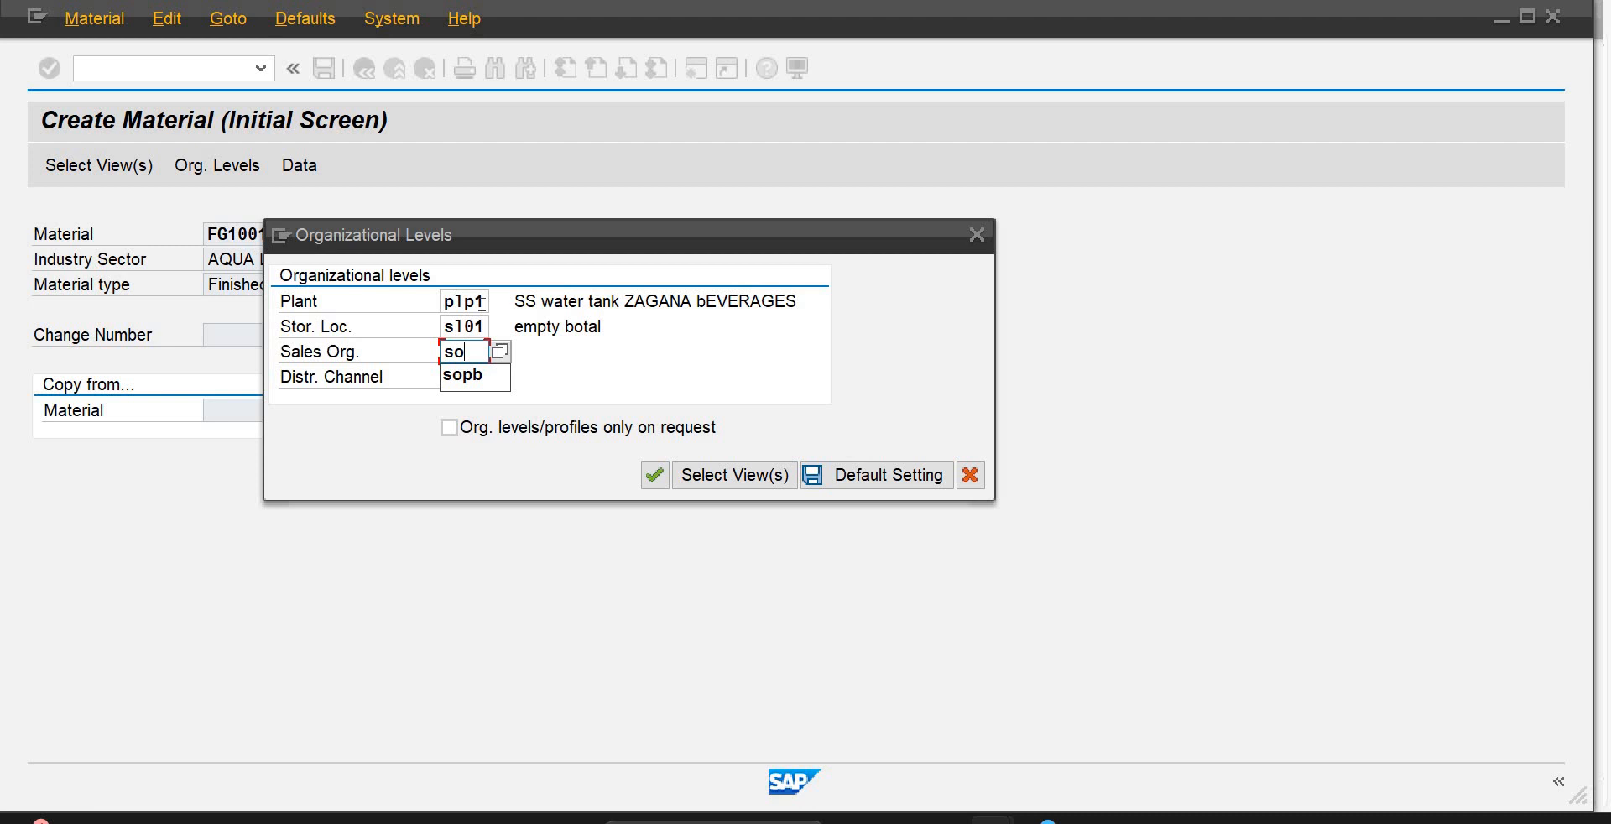
{"action": "key", "text": "Down"}
{"action": "key", "text": "Return"}
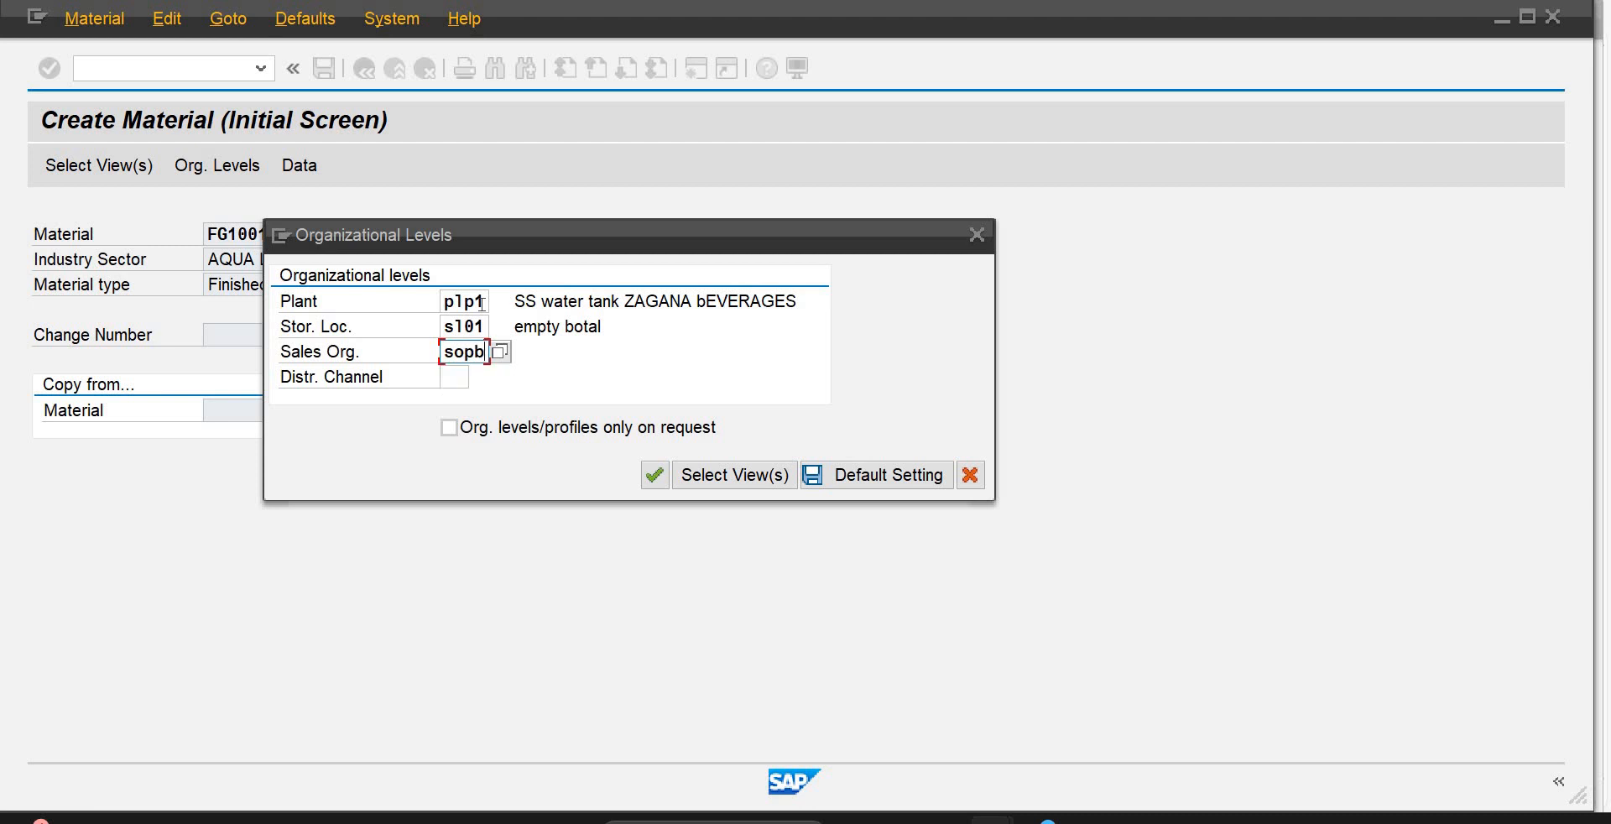
{"action": "key", "text": "Tab"}
{"action": "type", "text": "ld"}
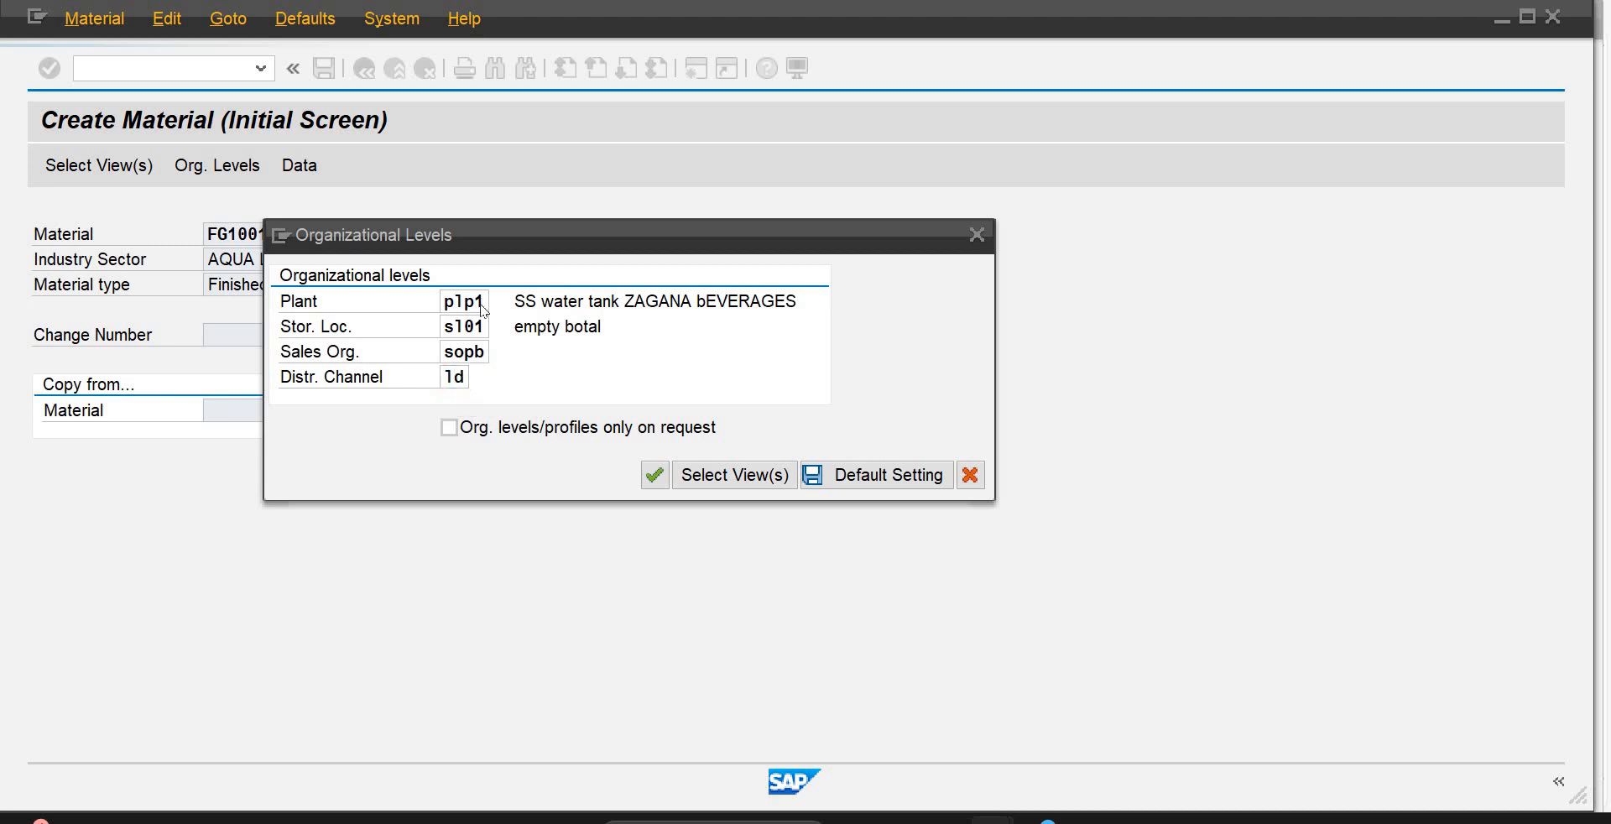
{"action": "key", "text": "Return"}
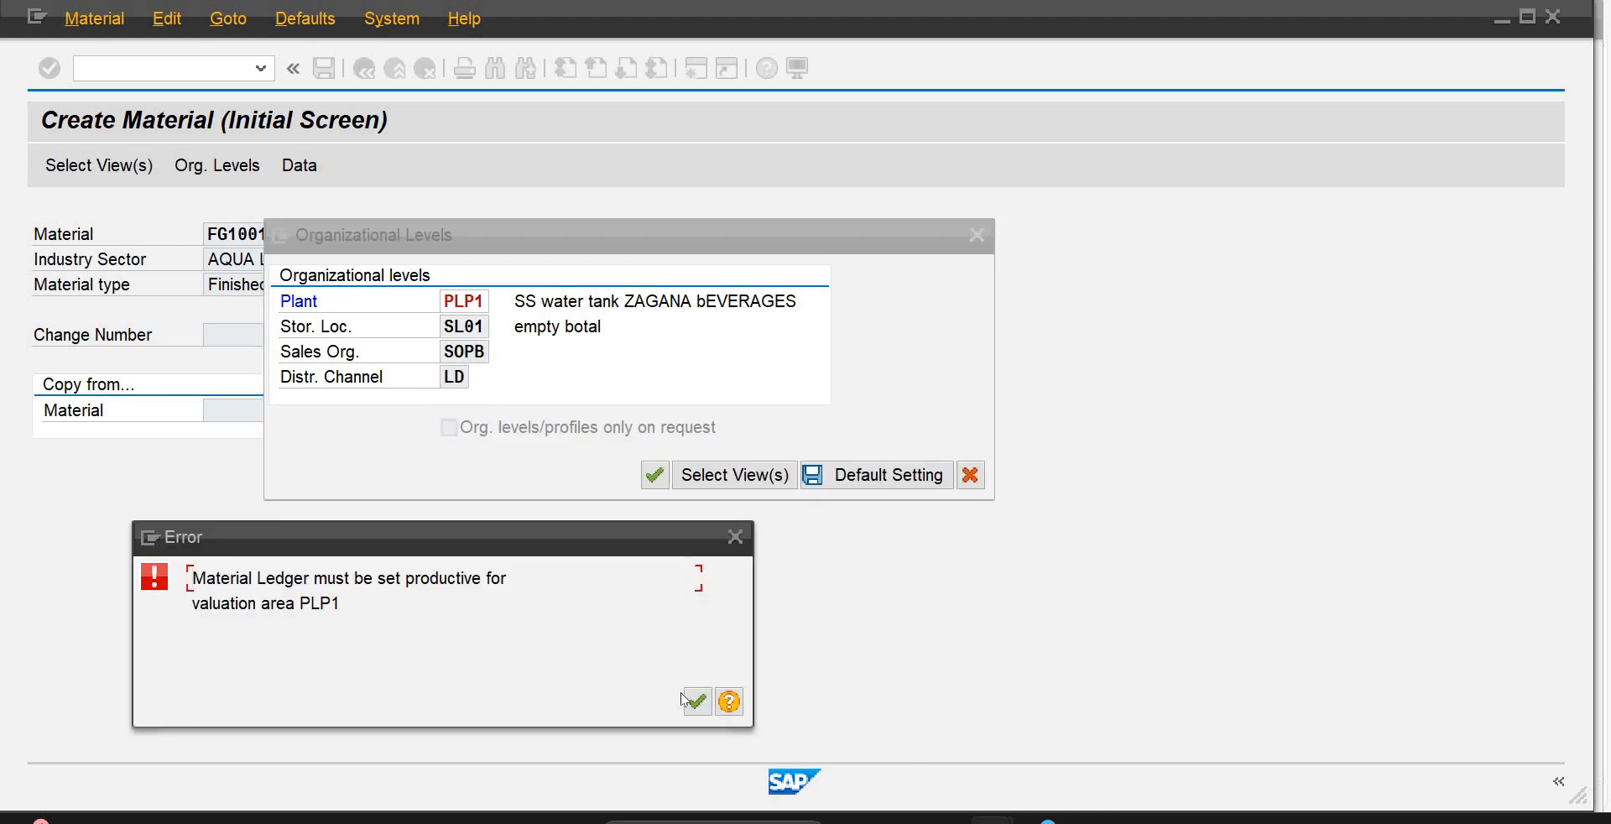
Step: Read the detailed help for the material ledger error on valuation area PLP1 and leave the Create Material transaction
{"action": "left_click", "coordinate": [729, 702]}
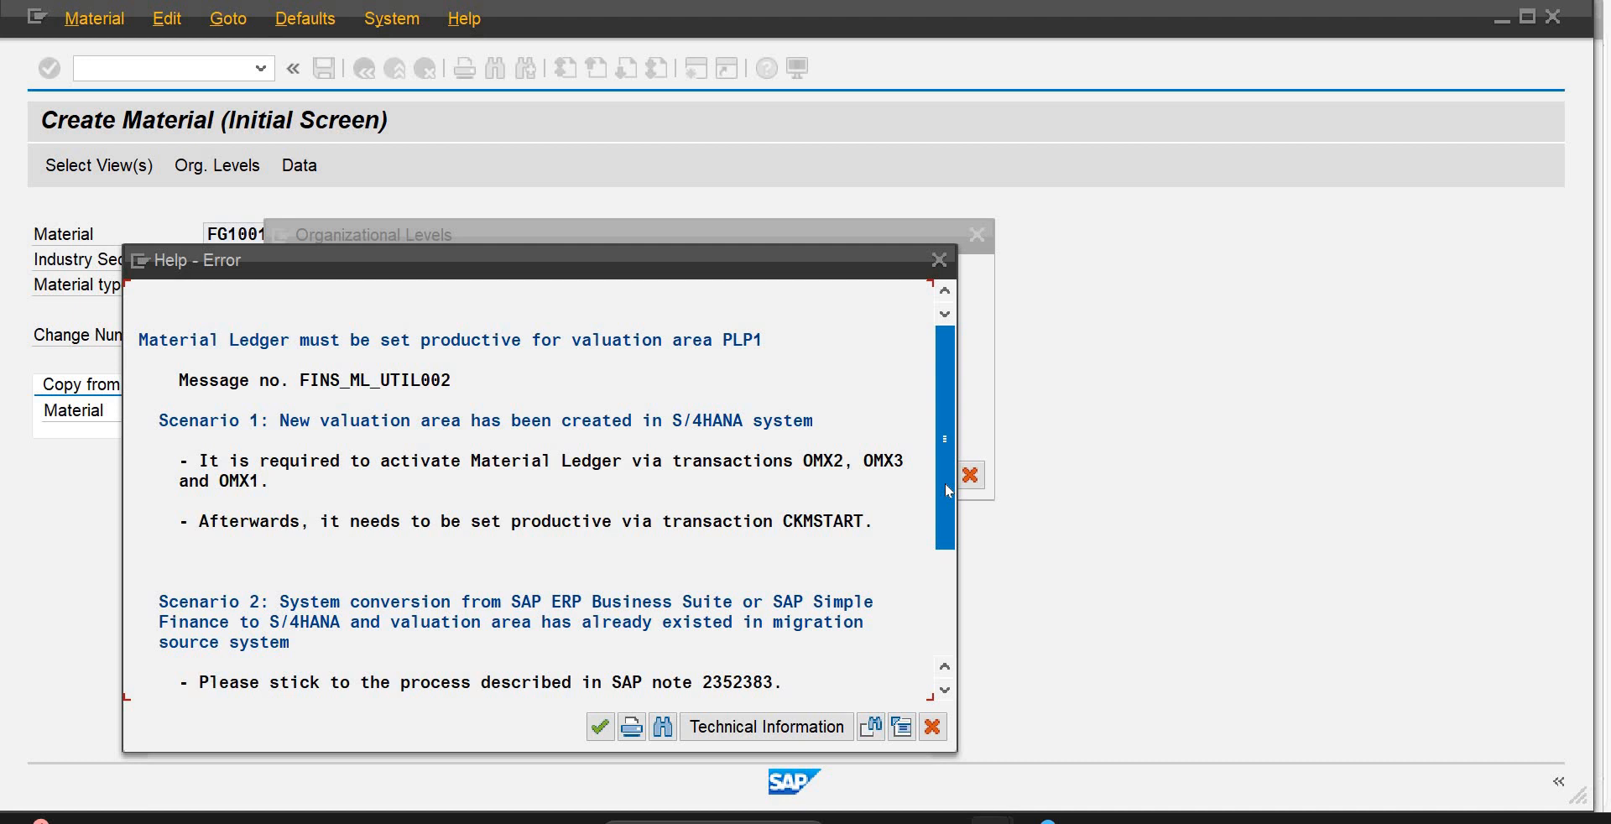
{"action": "left_click", "coordinate": [854, 517]}
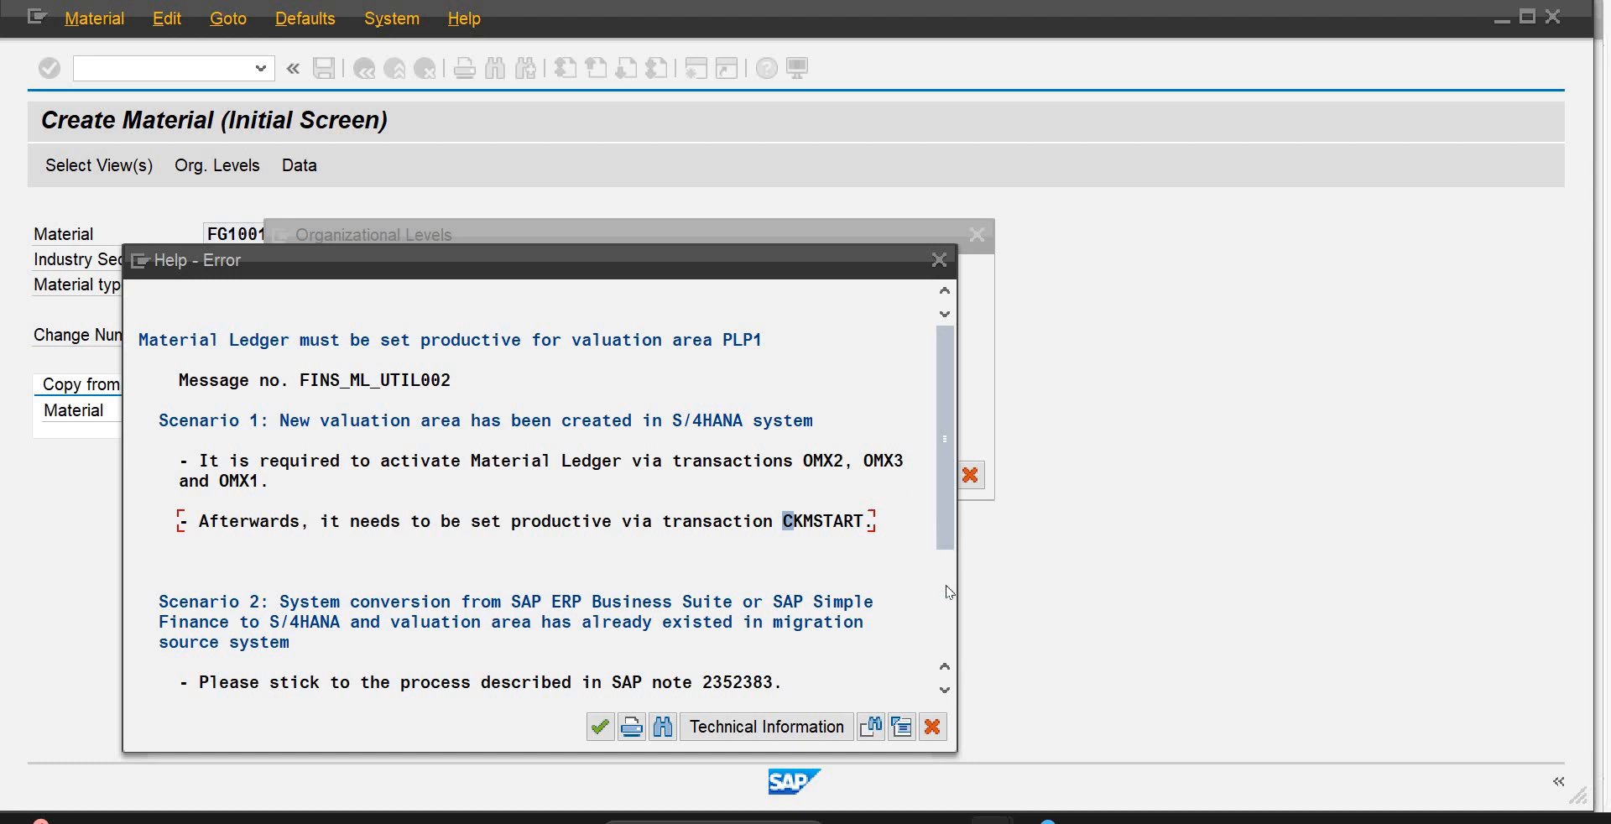
{"action": "scroll", "coordinate": [936, 342], "scroll_direction": "down", "scroll_amount": 3}
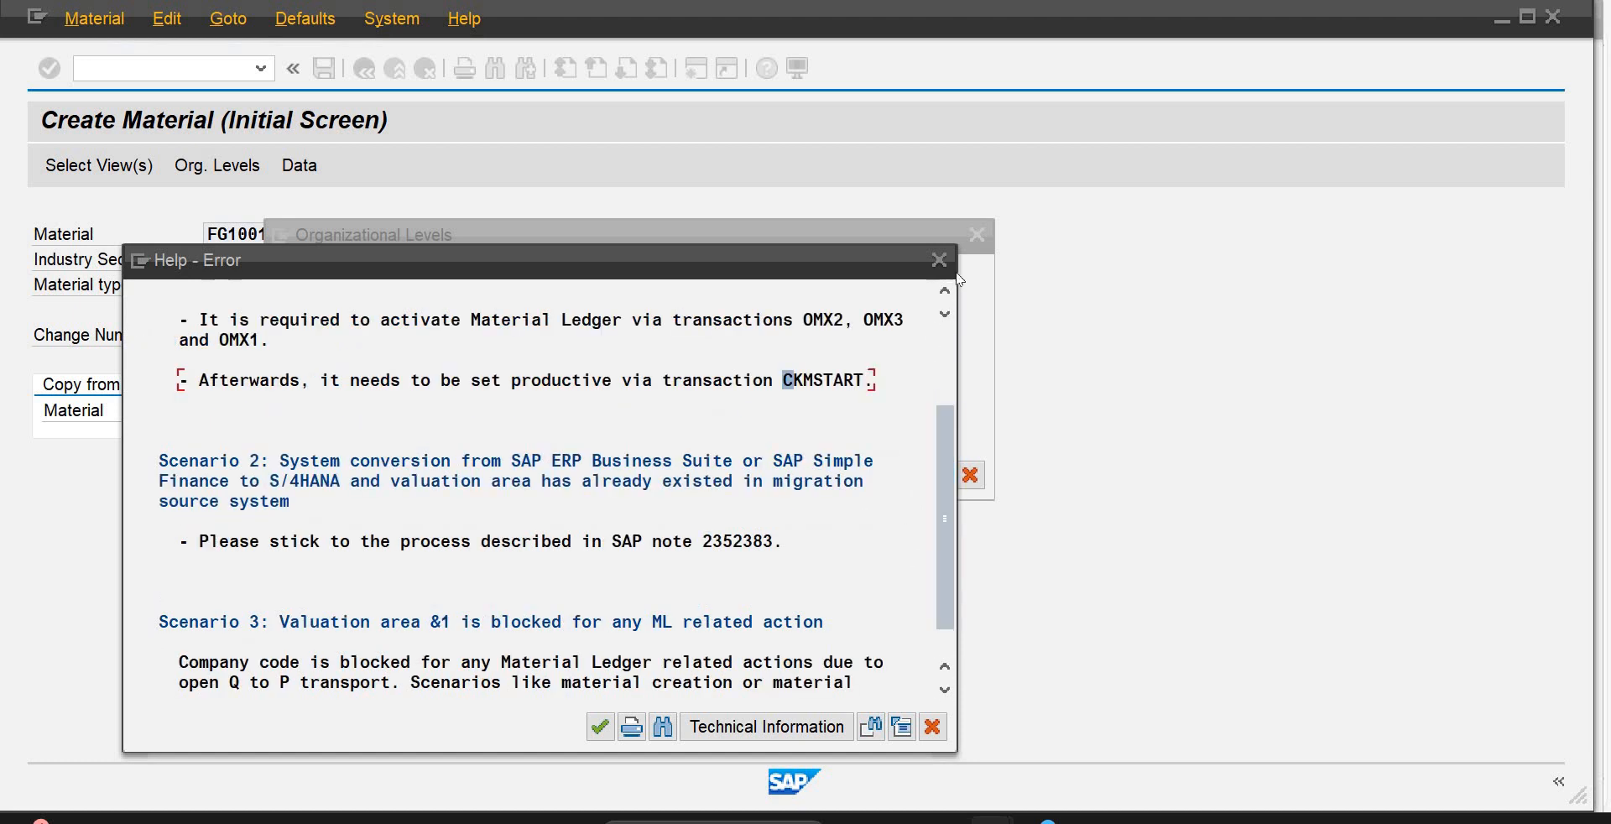
{"action": "left_click", "coordinate": [939, 259]}
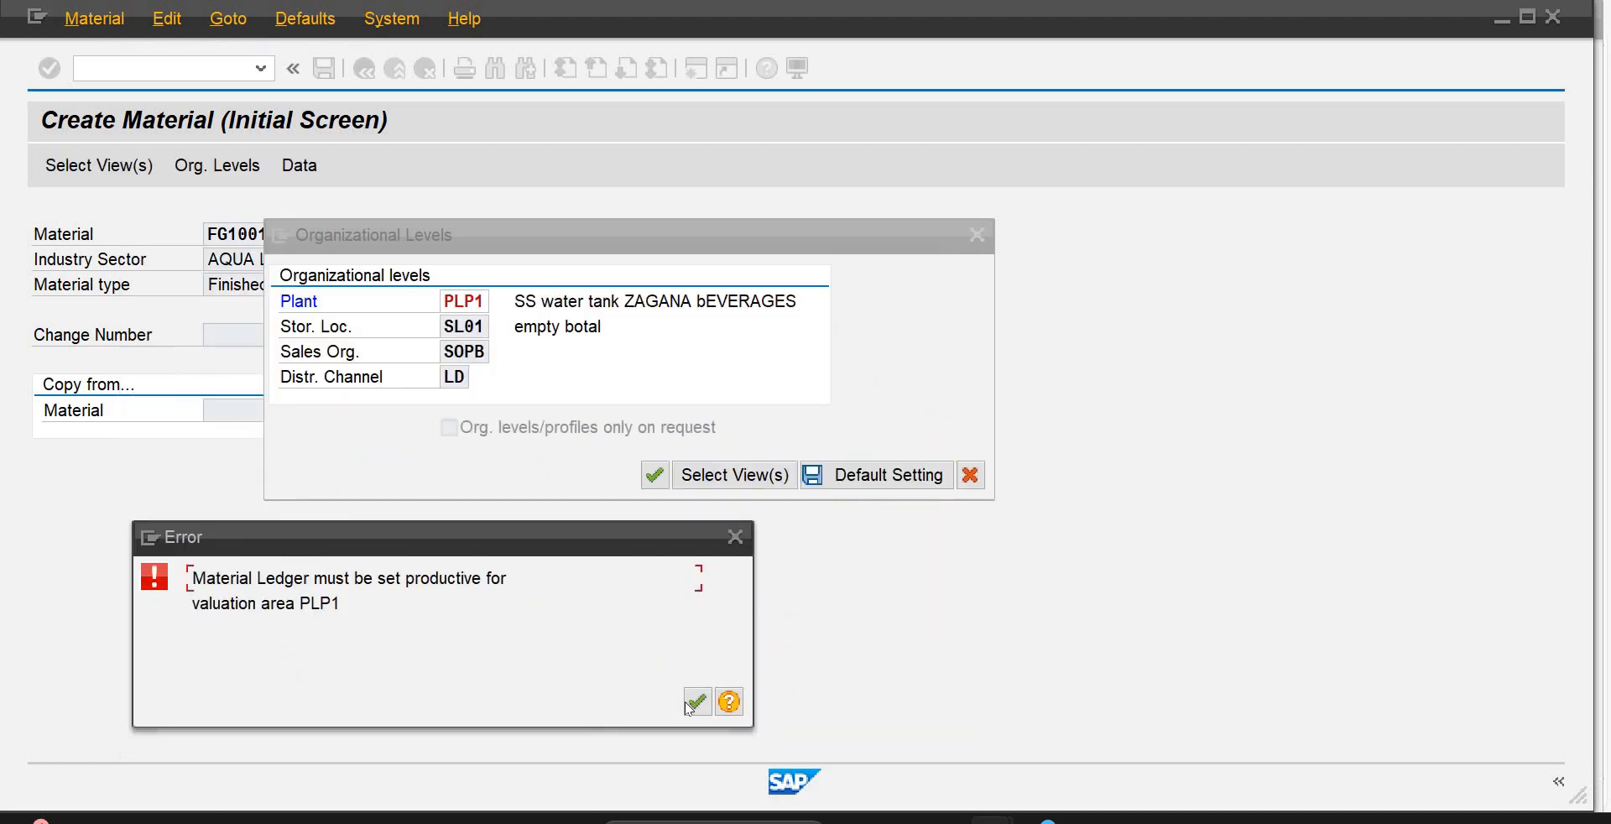
{"action": "left_click", "coordinate": [698, 701]}
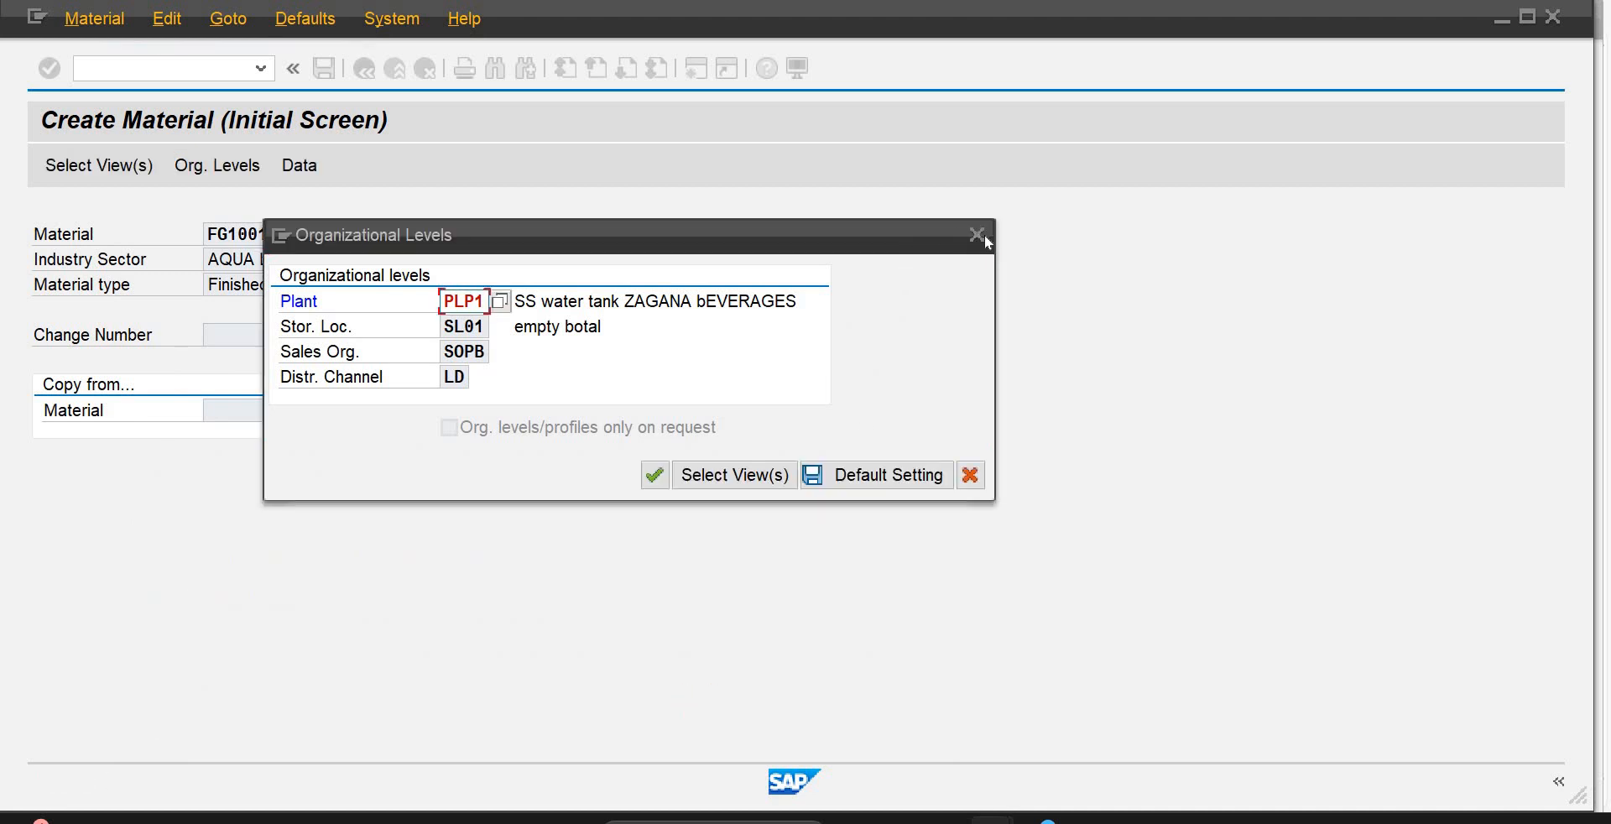
{"action": "left_click", "coordinate": [204, 65]}
{"action": "type", "text": "/n"}
{"action": "key", "text": "Return"}
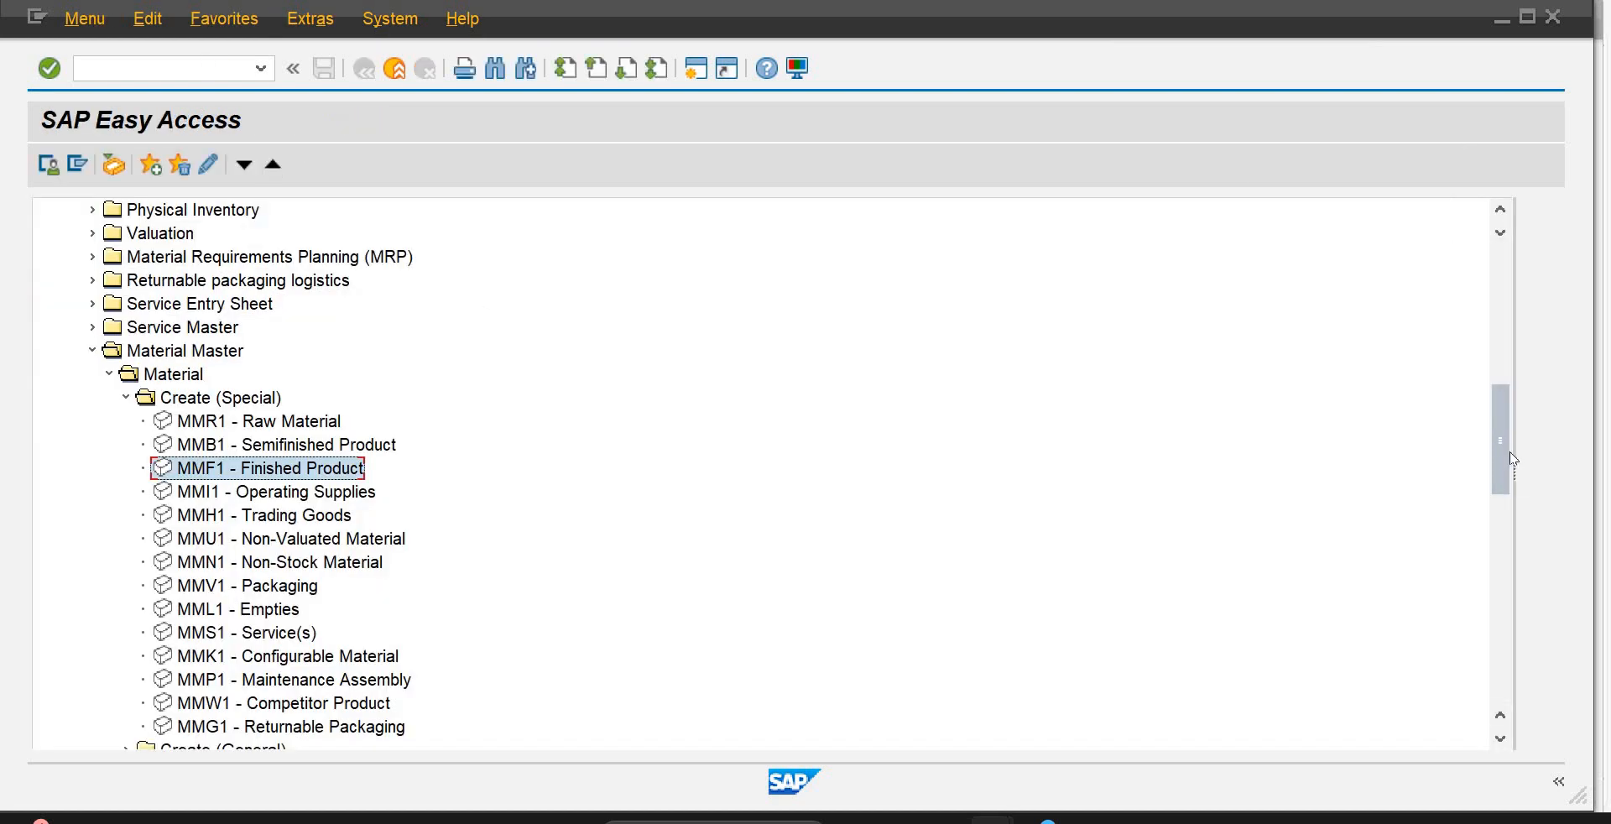
Step: Expand Accounting, Controlling and Product Cost Controlling in the SAP Easy Access tree down to the Actual Costing/Material Ledger subfolders
{"action": "scroll", "coordinate": [1511, 369], "scroll_direction": "up", "scroll_amount": 5}
{"action": "left_click_drag", "start_coordinate": [1510, 369], "coordinate": [1520, 623]}
{"action": "left_click_drag", "start_coordinate": [1500, 566], "coordinate": [1511, 615]}
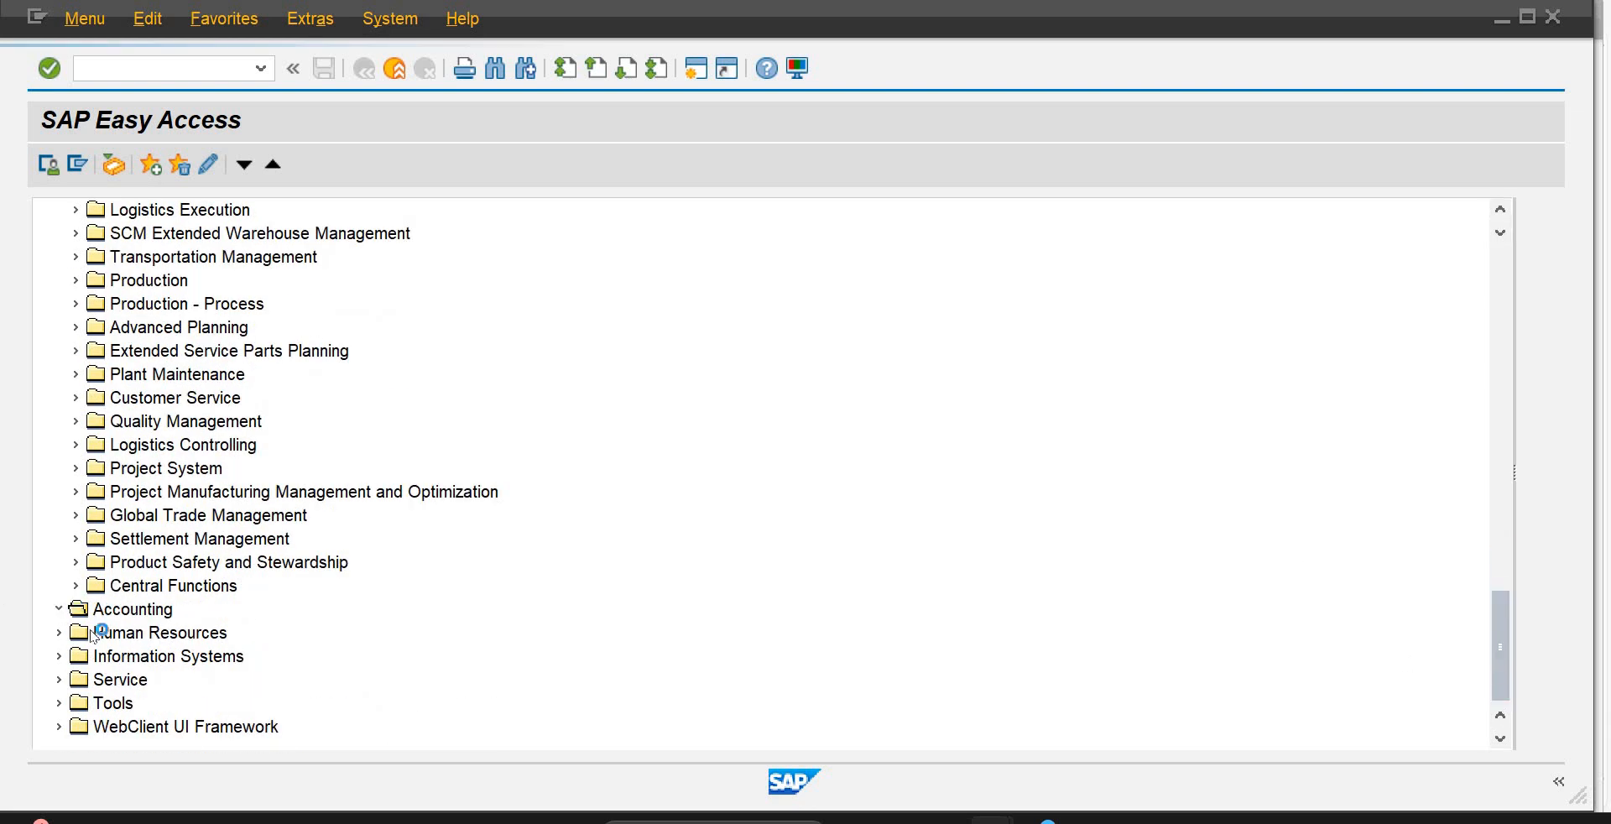
{"action": "left_click", "coordinate": [60, 610]}
{"action": "left_click", "coordinate": [66, 680]}
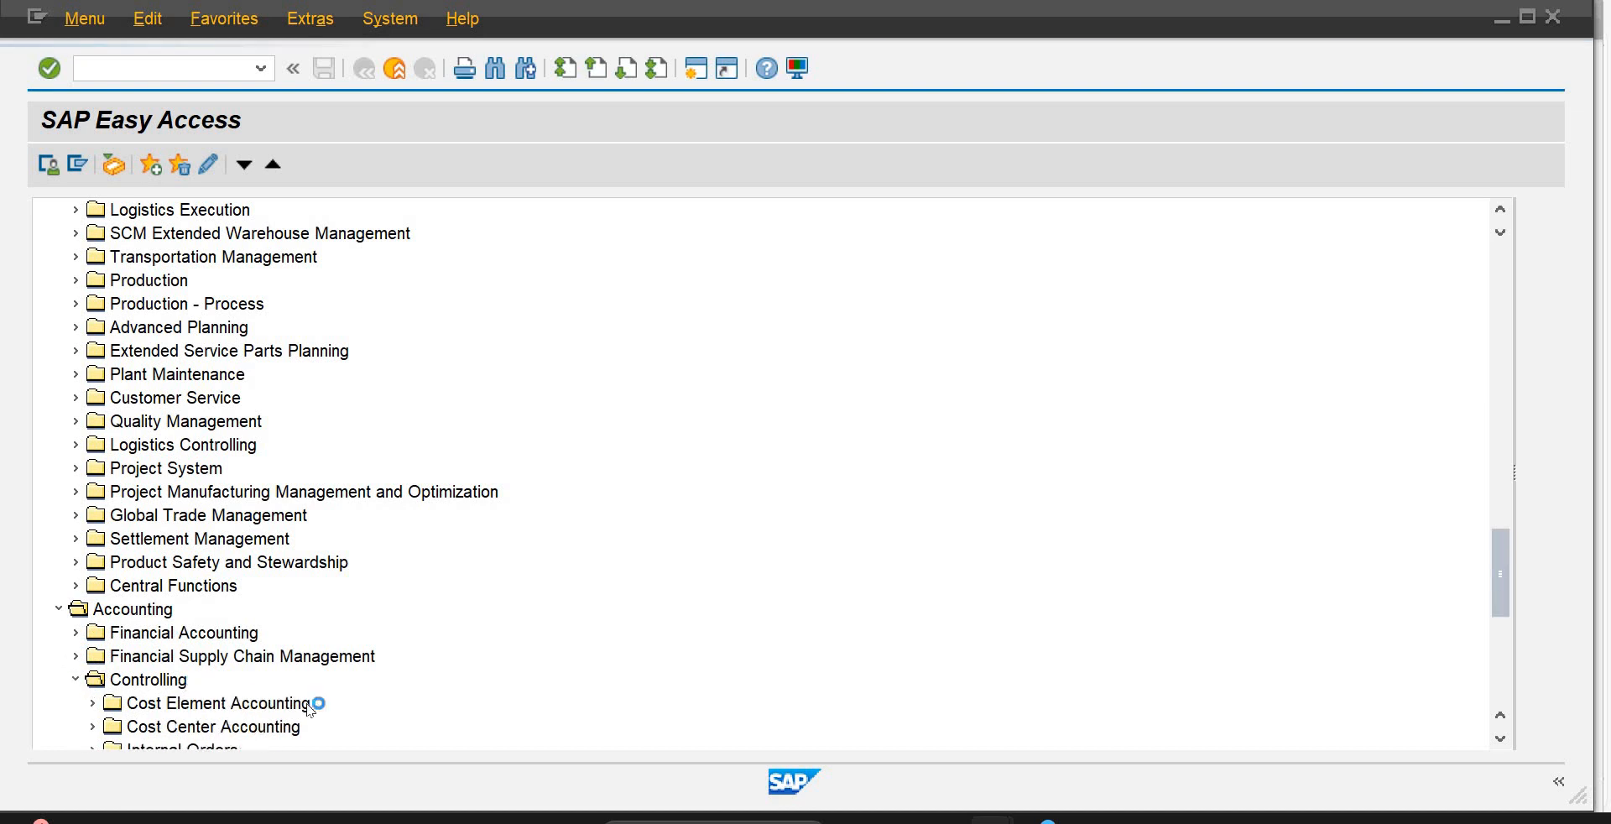
{"action": "scroll", "coordinate": [1498, 598], "scroll_direction": "down", "scroll_amount": 4}
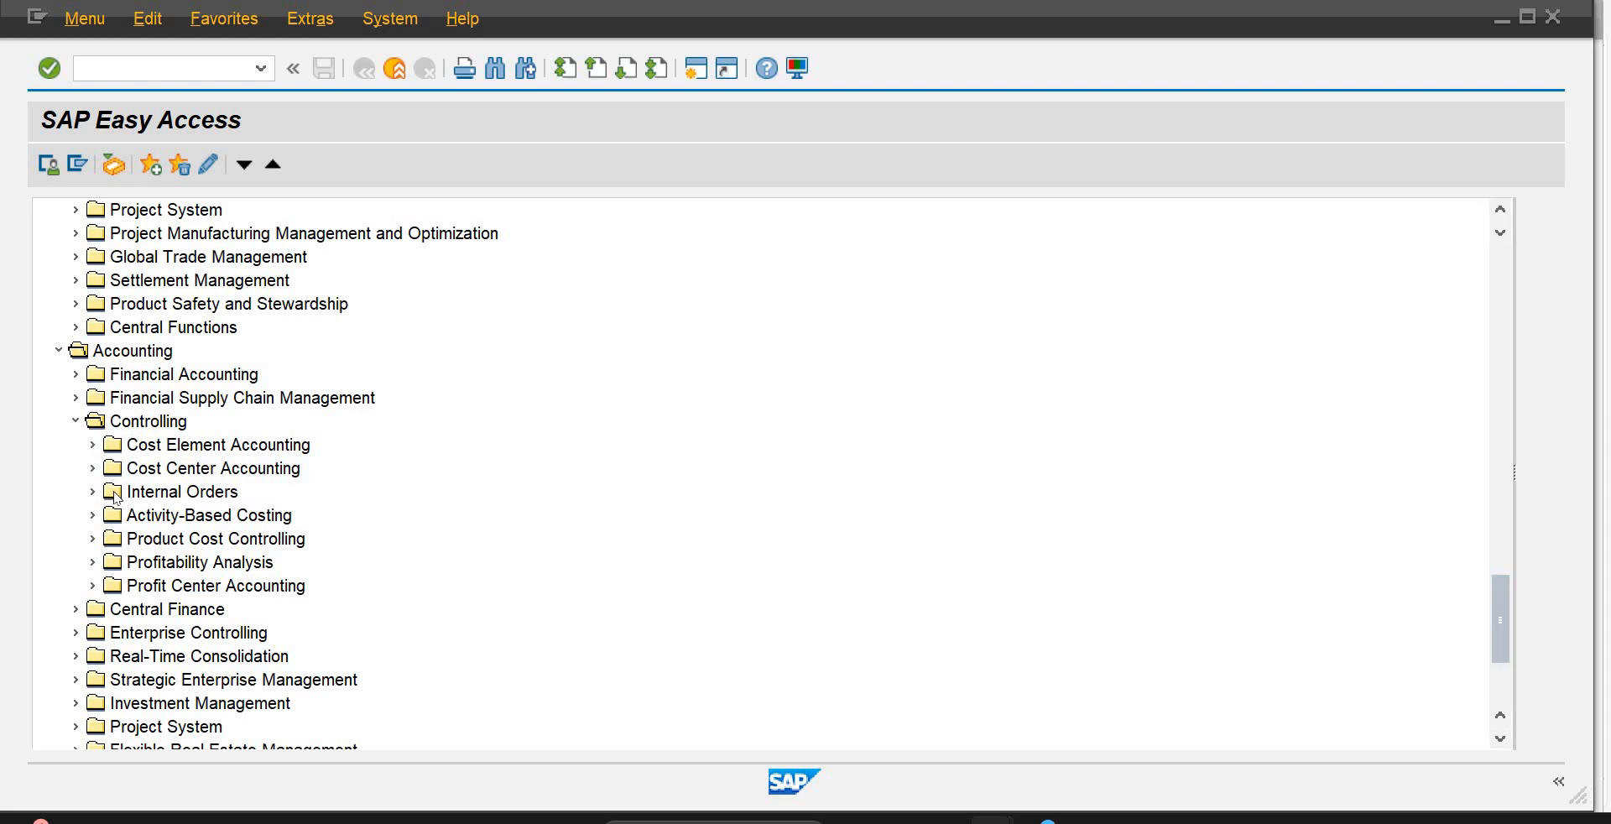
{"action": "left_click", "coordinate": [93, 542]}
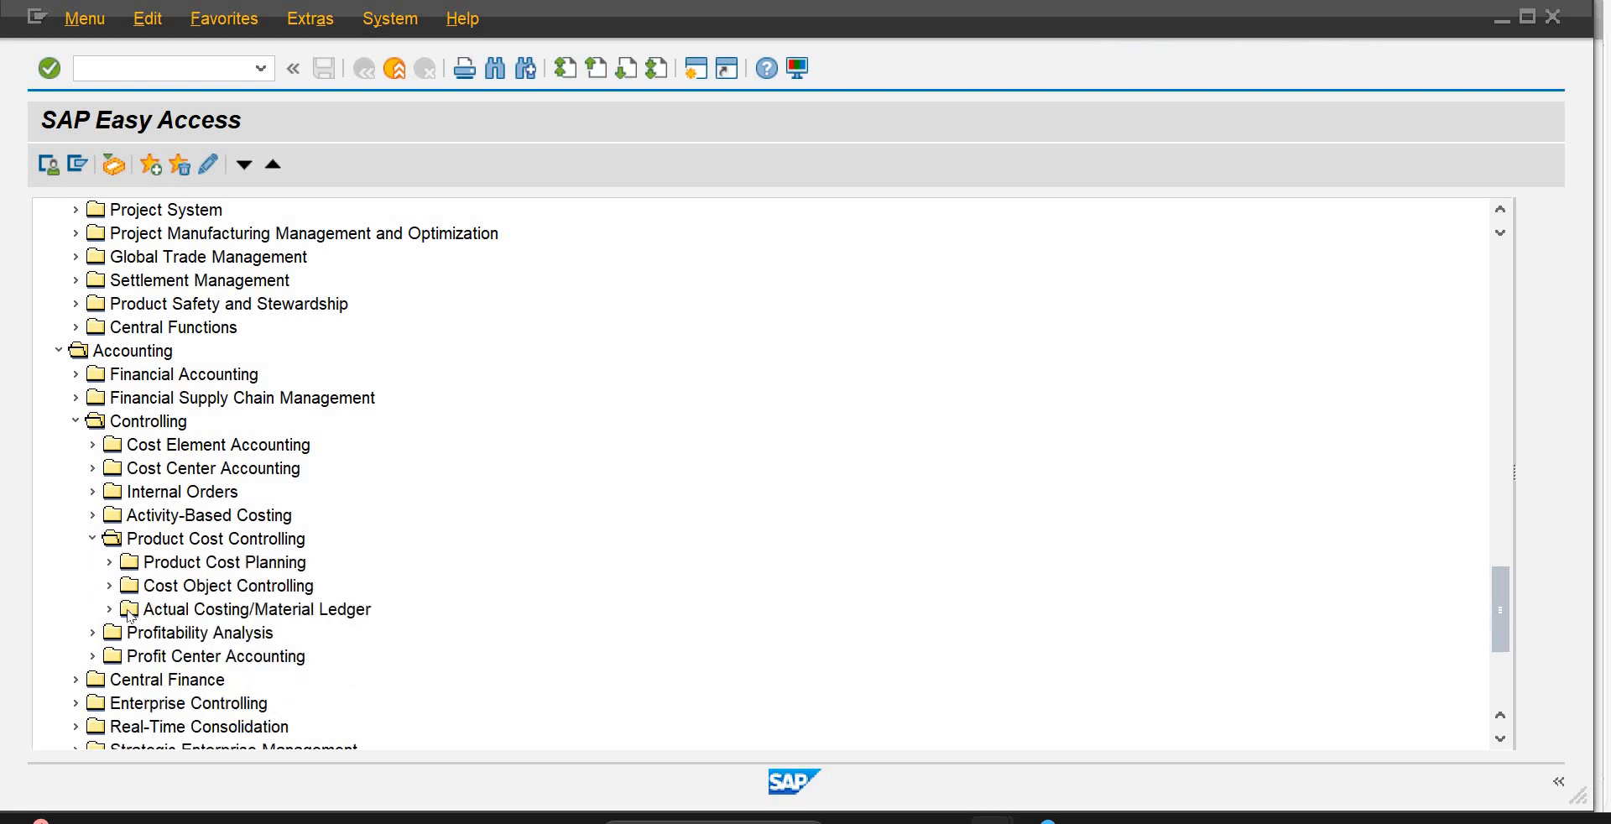
{"action": "left_click", "coordinate": [109, 610]}
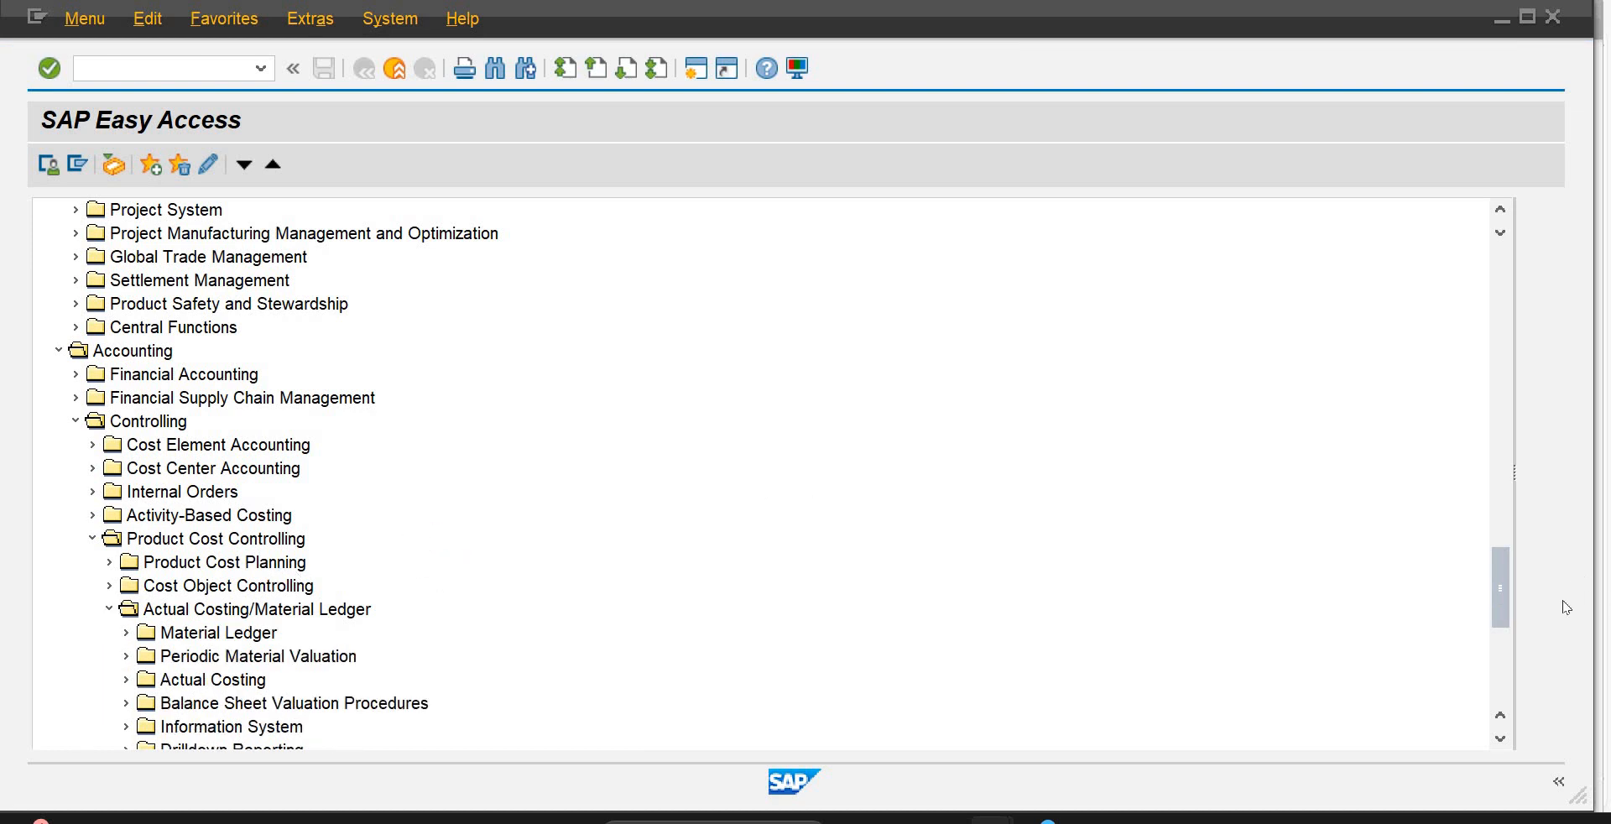
{"action": "left_click_drag", "start_coordinate": [1499, 596], "coordinate": [1508, 634]}
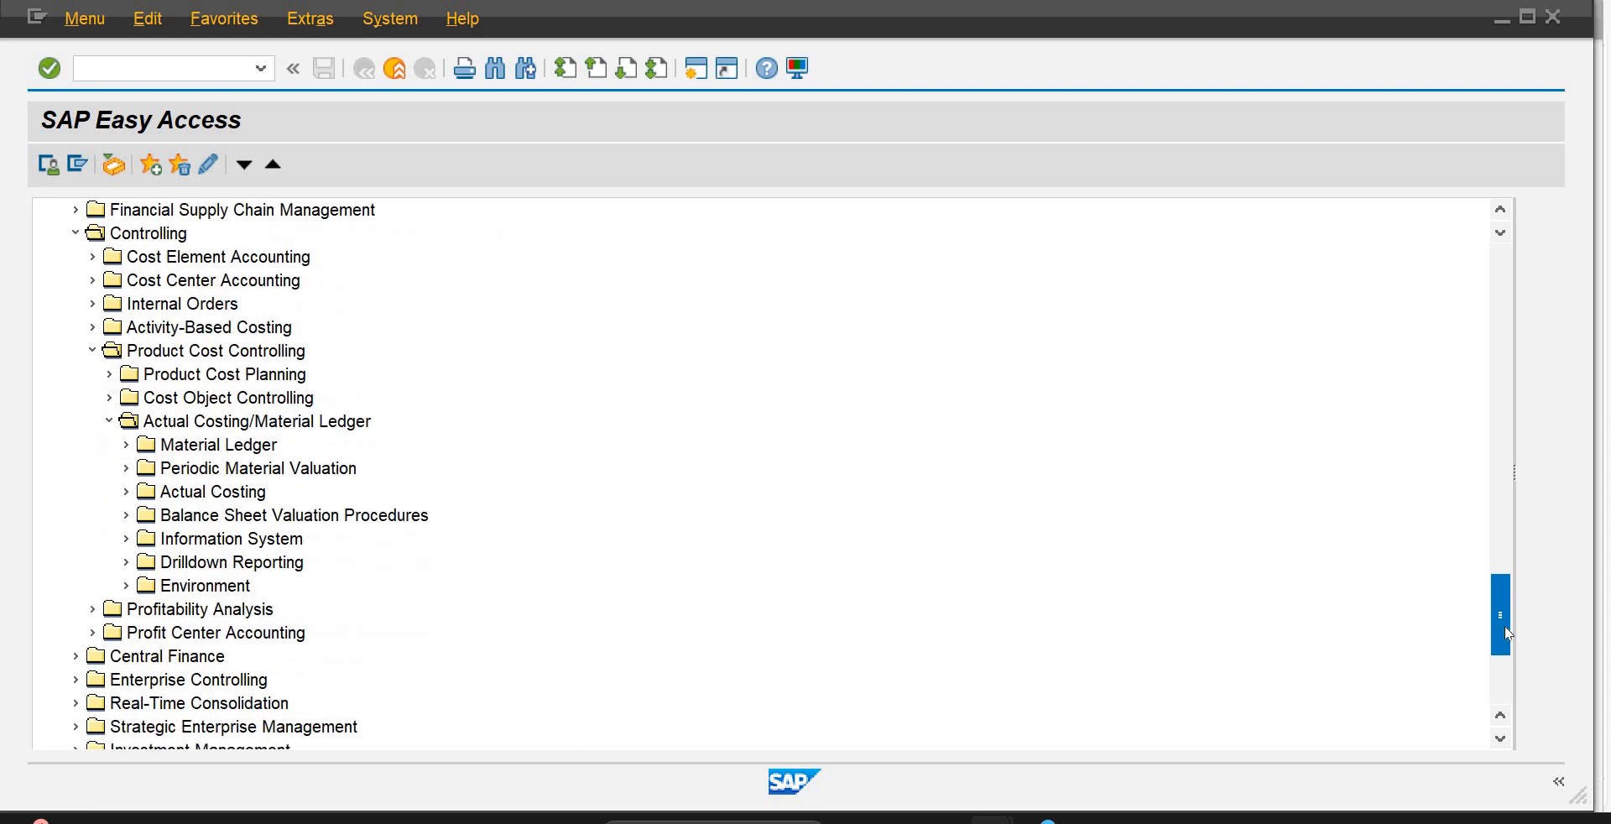
Step: Look through the Actual Costing and Material Ledger folders, including Set Prices, for the production startup transaction and collapse them again
{"action": "left_click", "coordinate": [126, 495]}
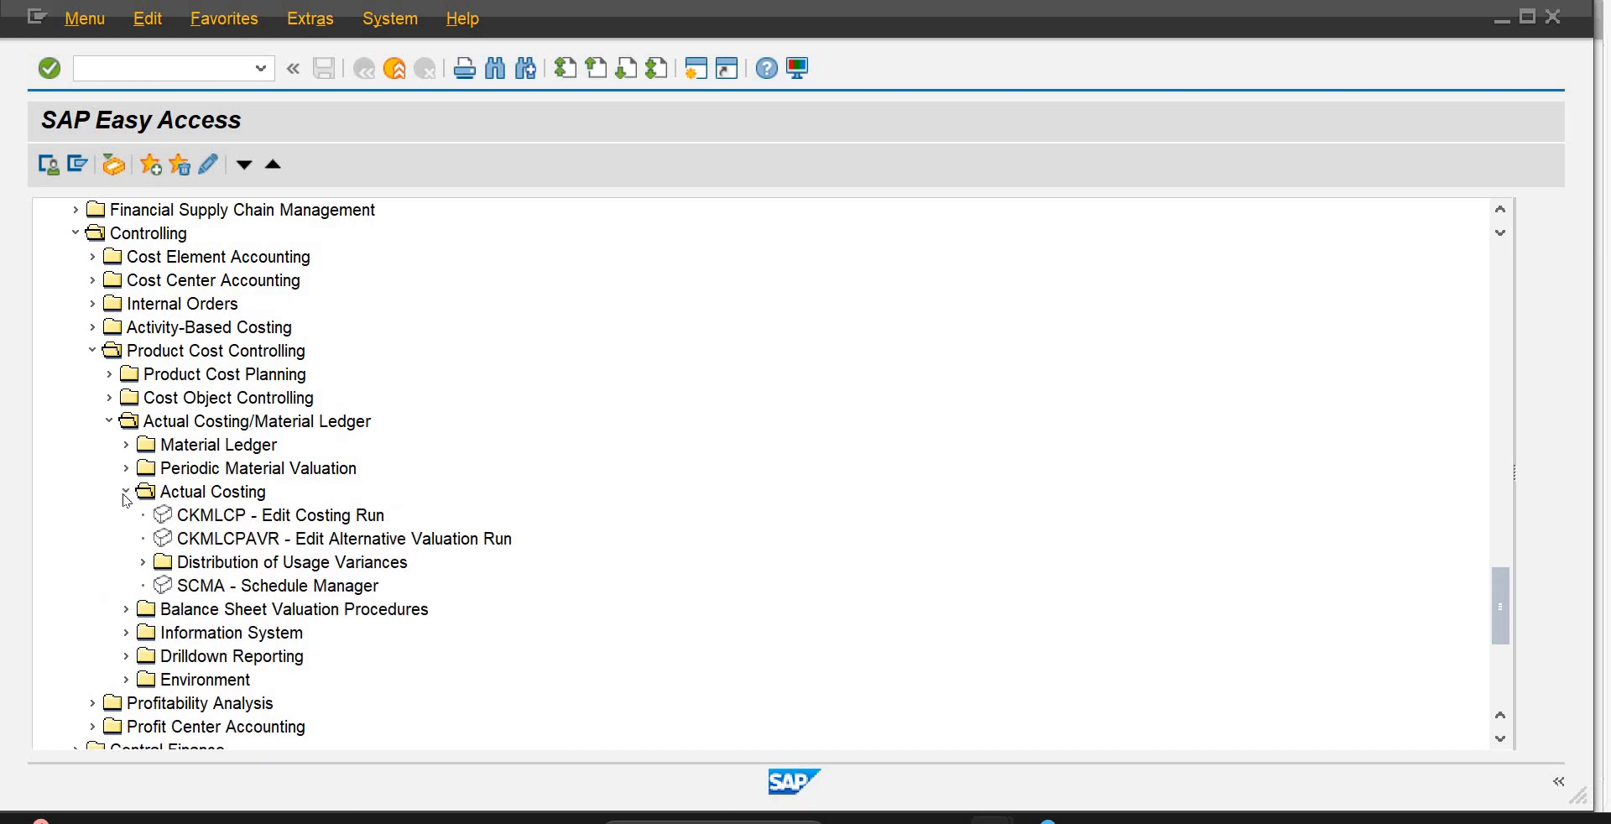
{"action": "left_click", "coordinate": [124, 493]}
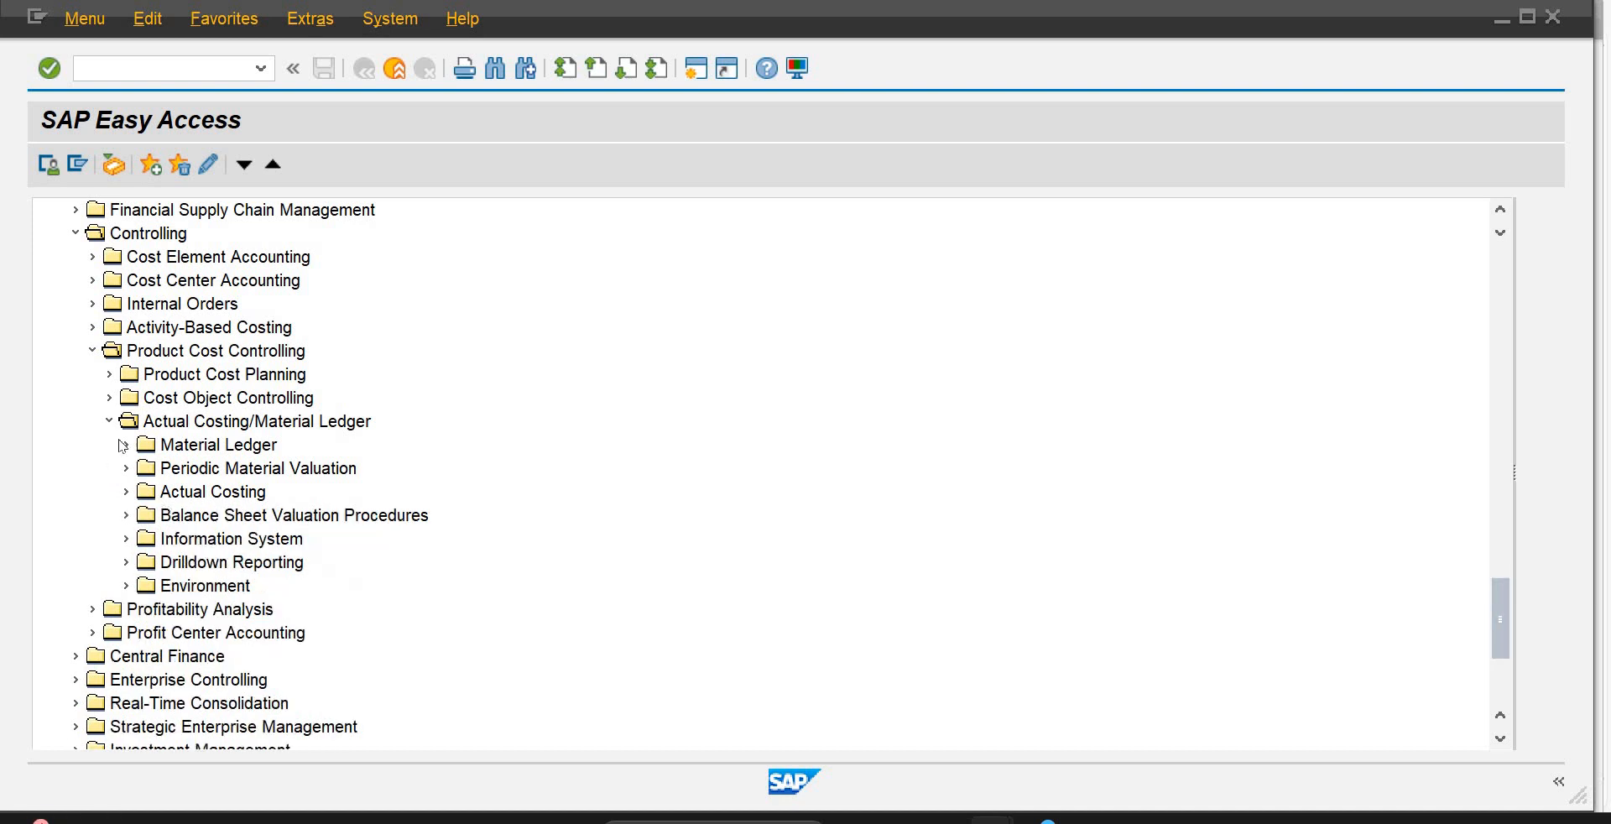
{"action": "left_click", "coordinate": [125, 446]}
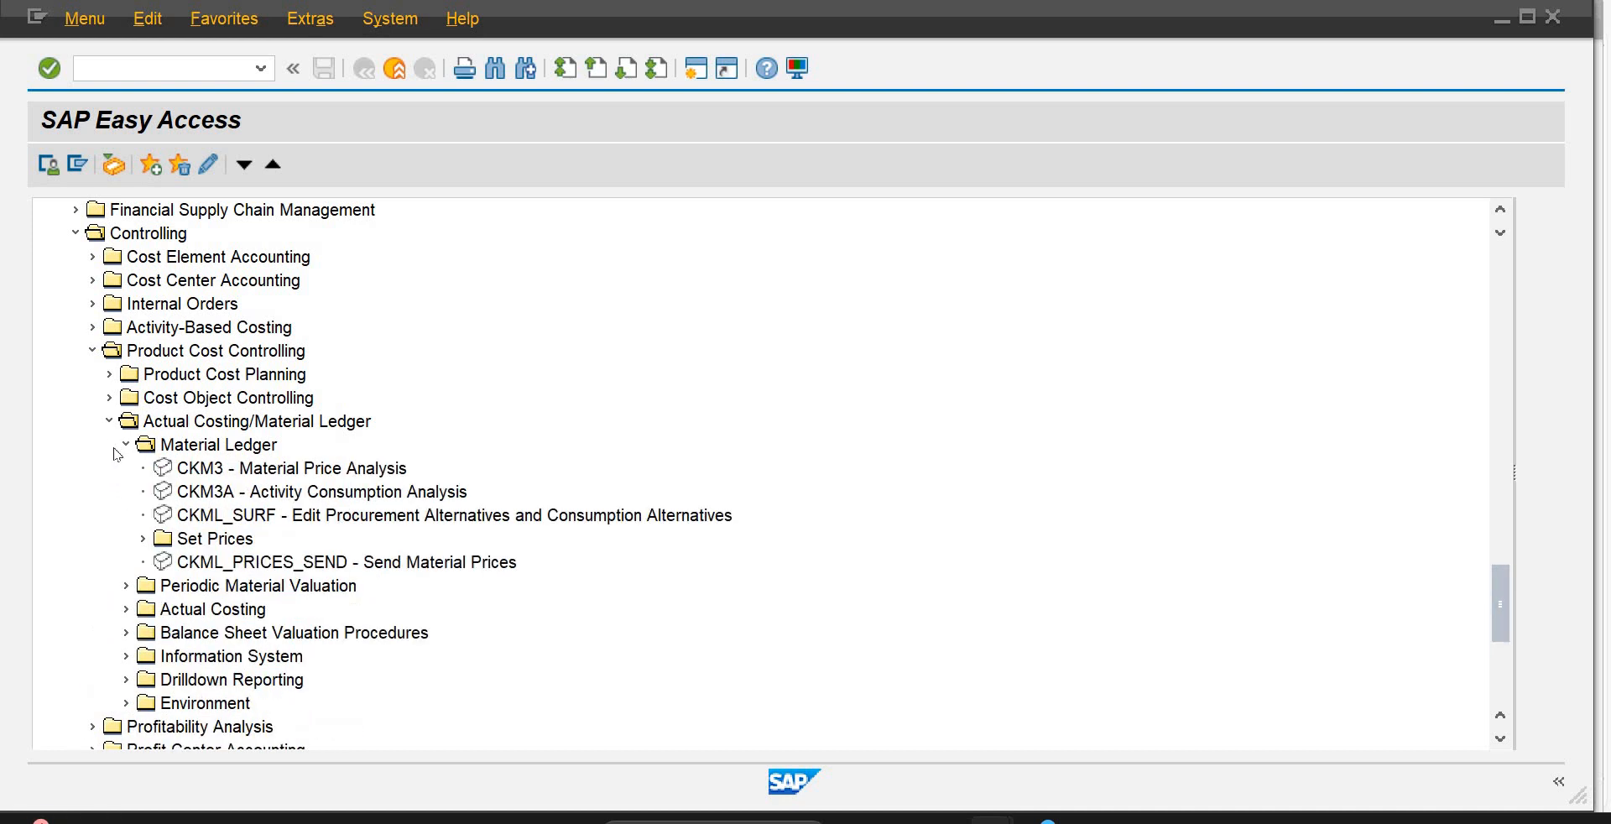
{"action": "left_click", "coordinate": [145, 538]}
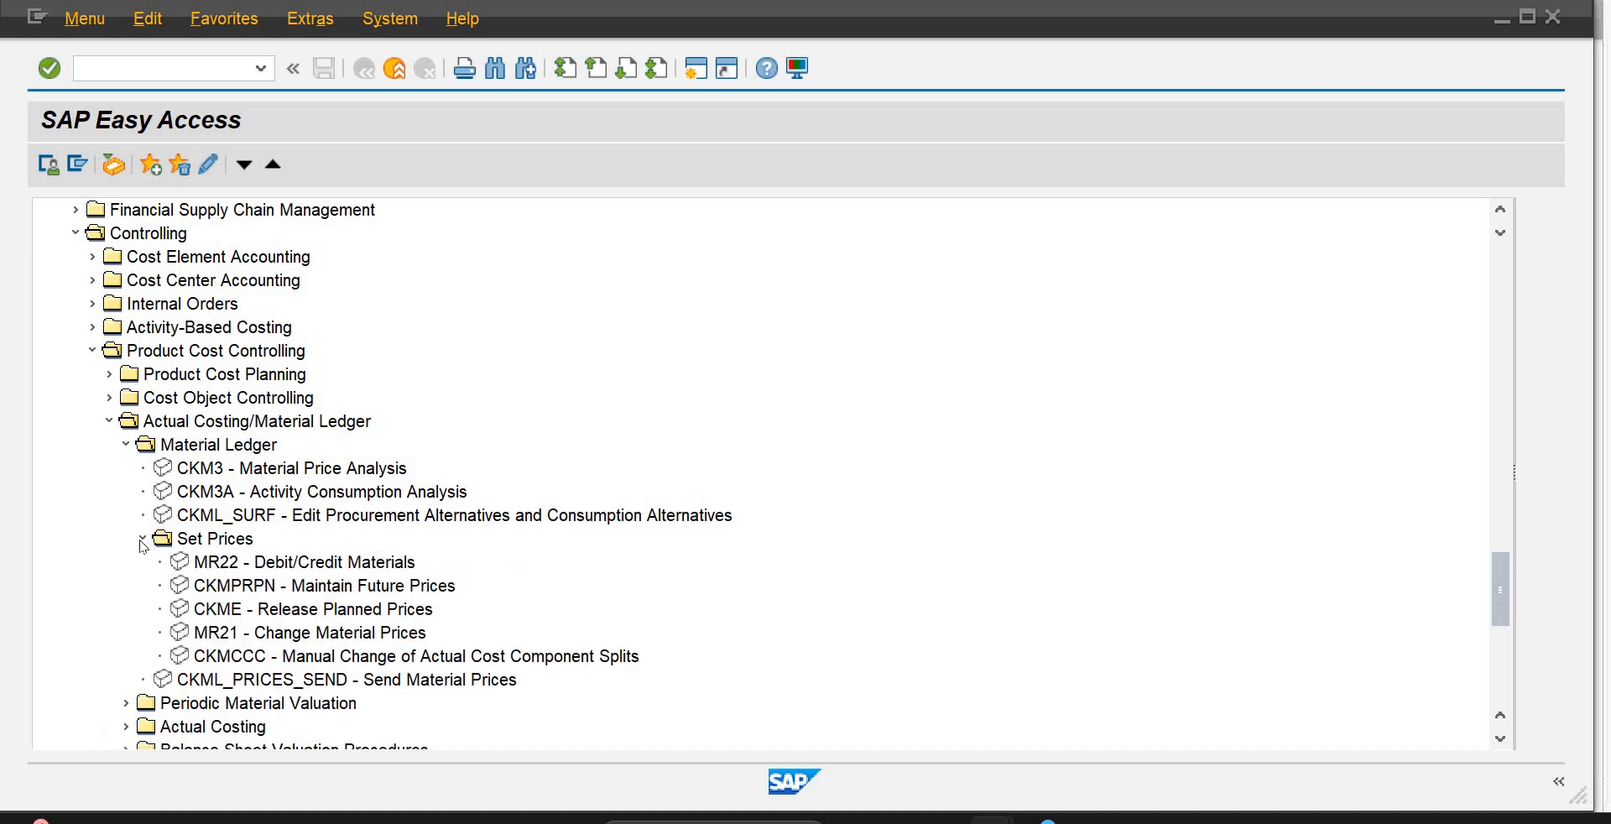
{"action": "left_click", "coordinate": [145, 540]}
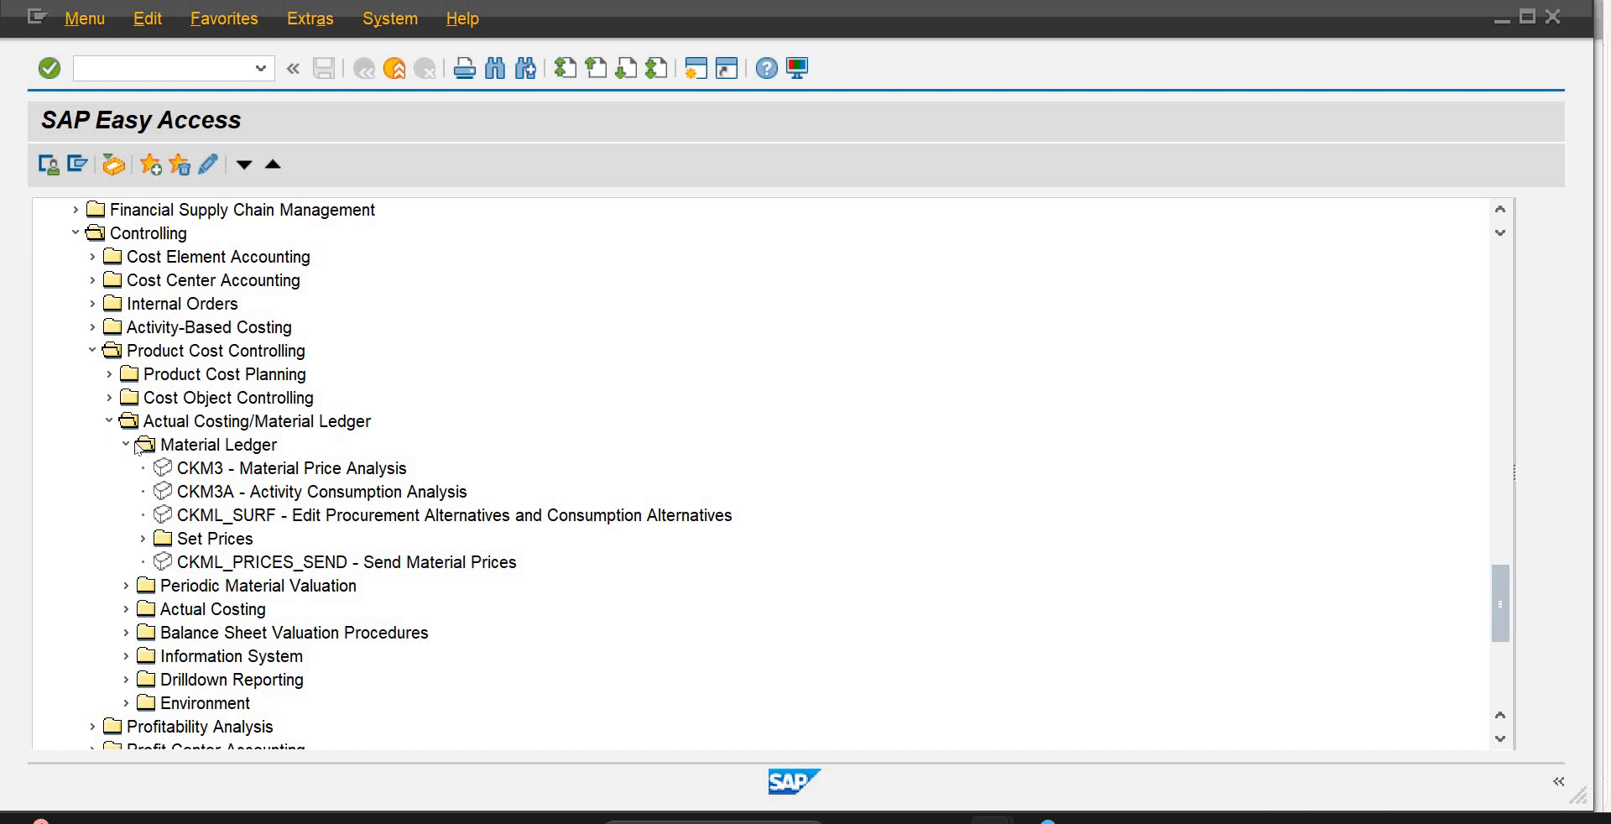
{"action": "left_click", "coordinate": [118, 442]}
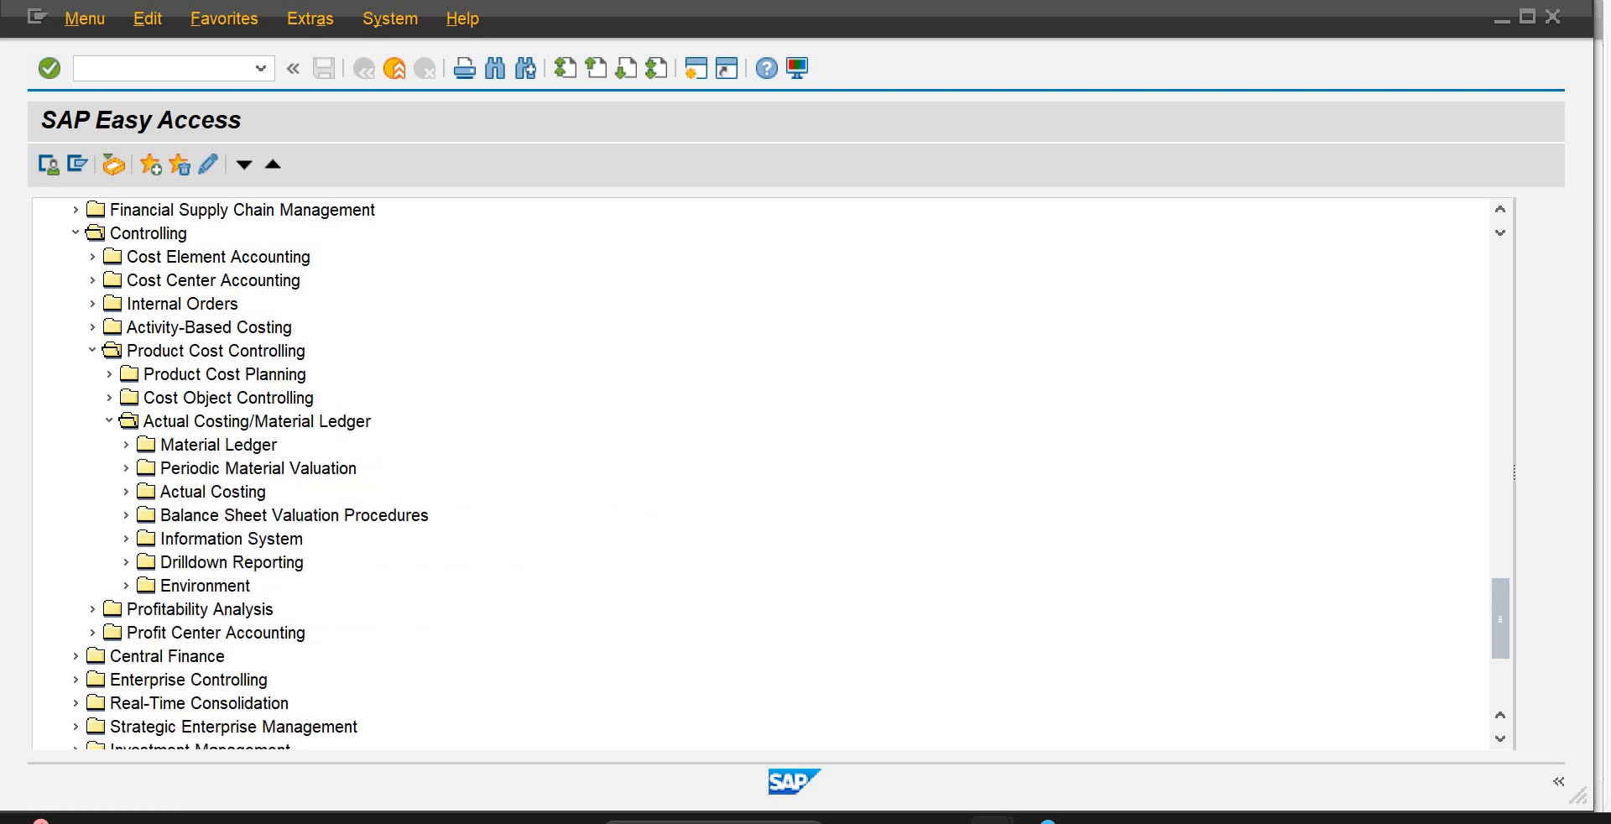
Step: Start CKMSTART - Set Valuation Areas as Productive from the Production Startup folder under Environment
{"action": "scroll", "coordinate": [121, 543], "scroll_direction": "down", "scroll_amount": 2}
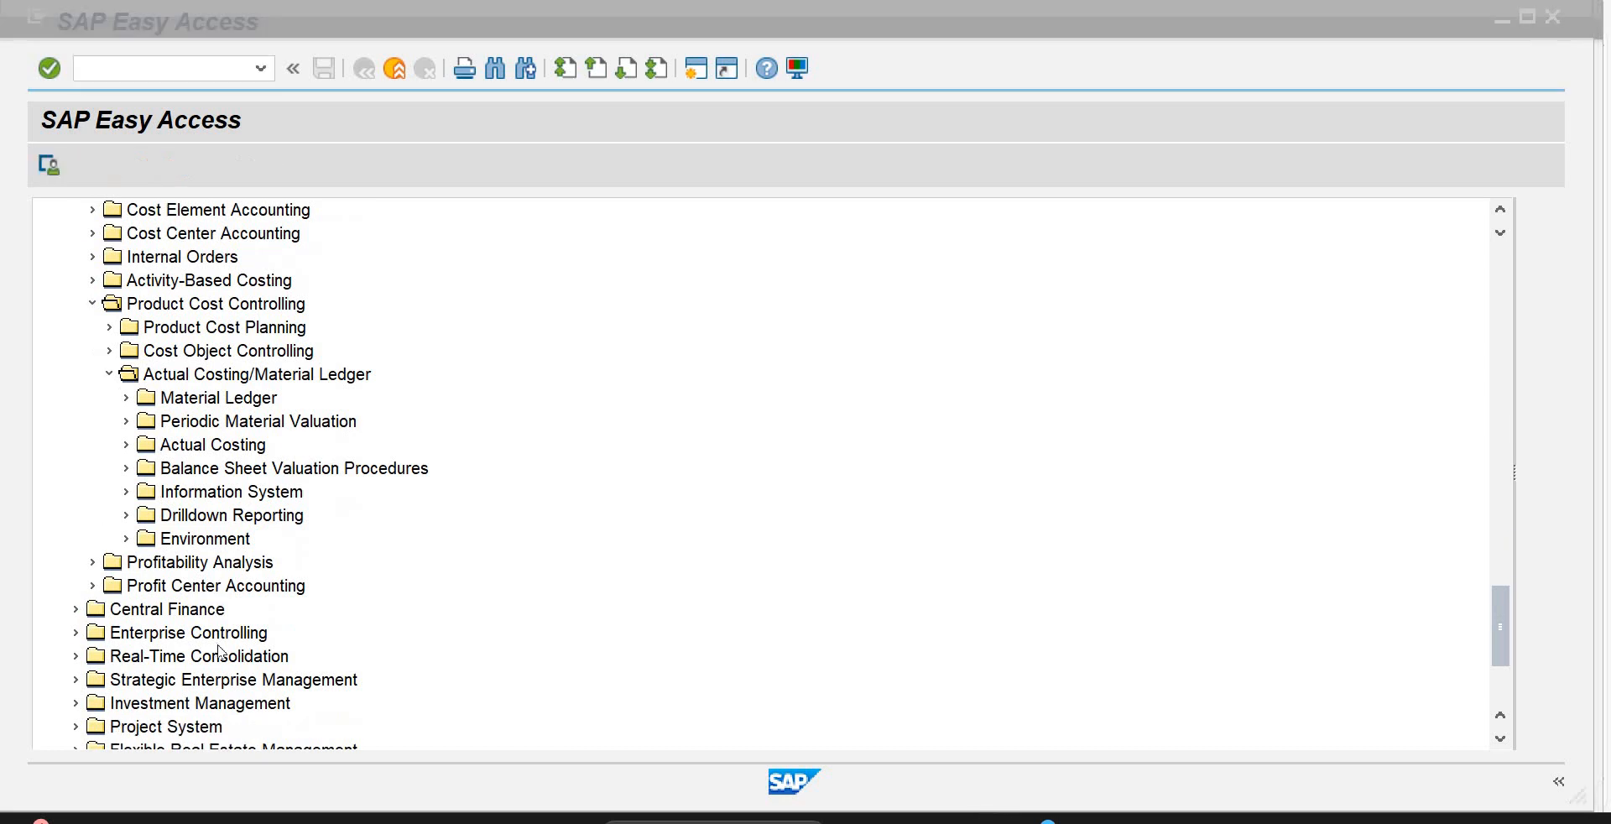
{"action": "left_click", "coordinate": [126, 539]}
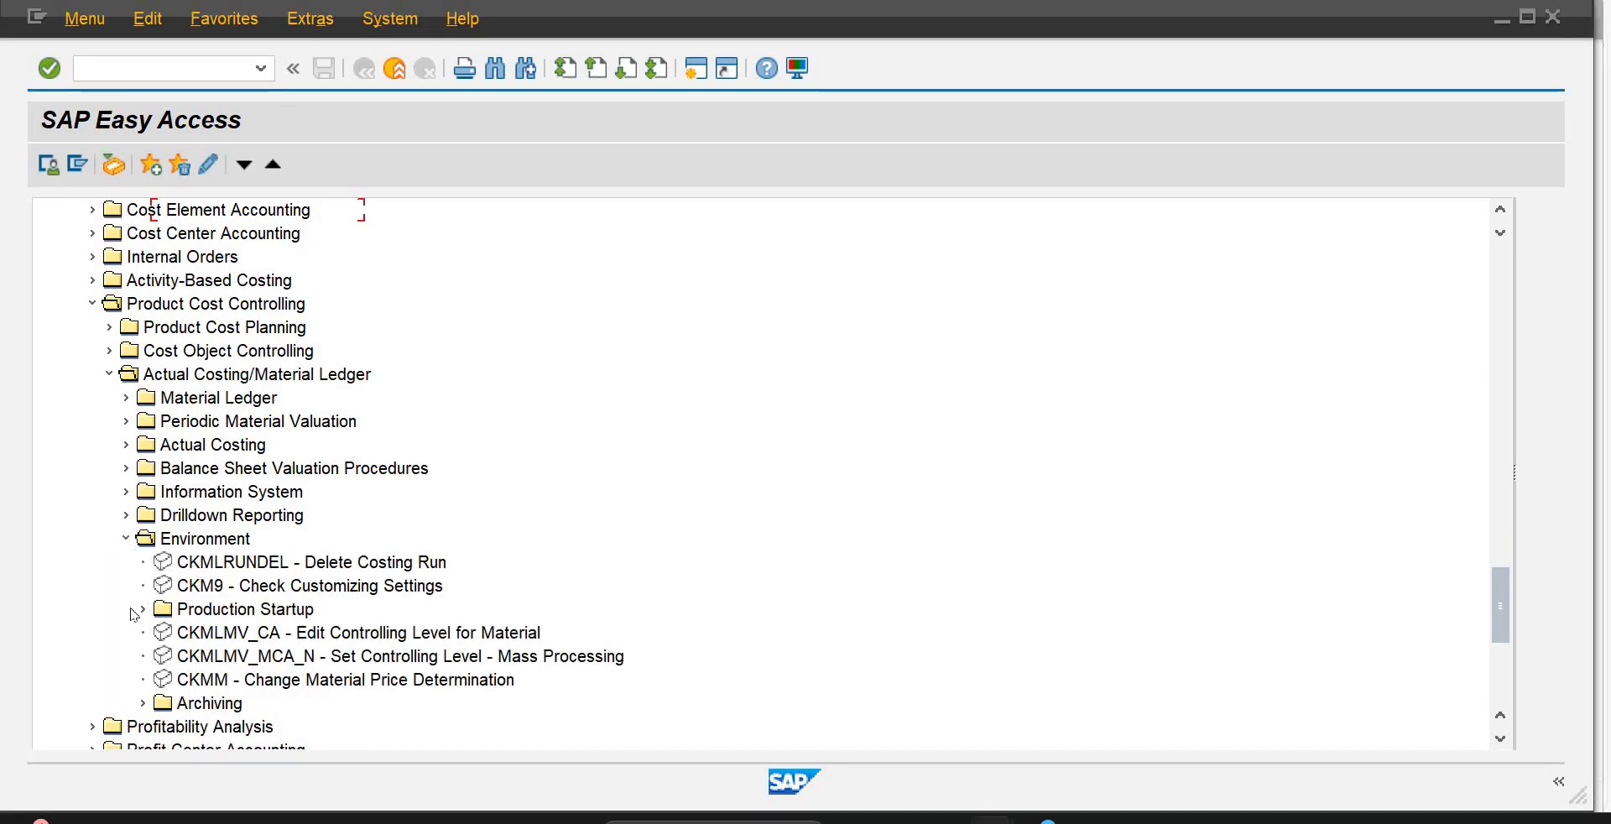
{"action": "left_click", "coordinate": [141, 611]}
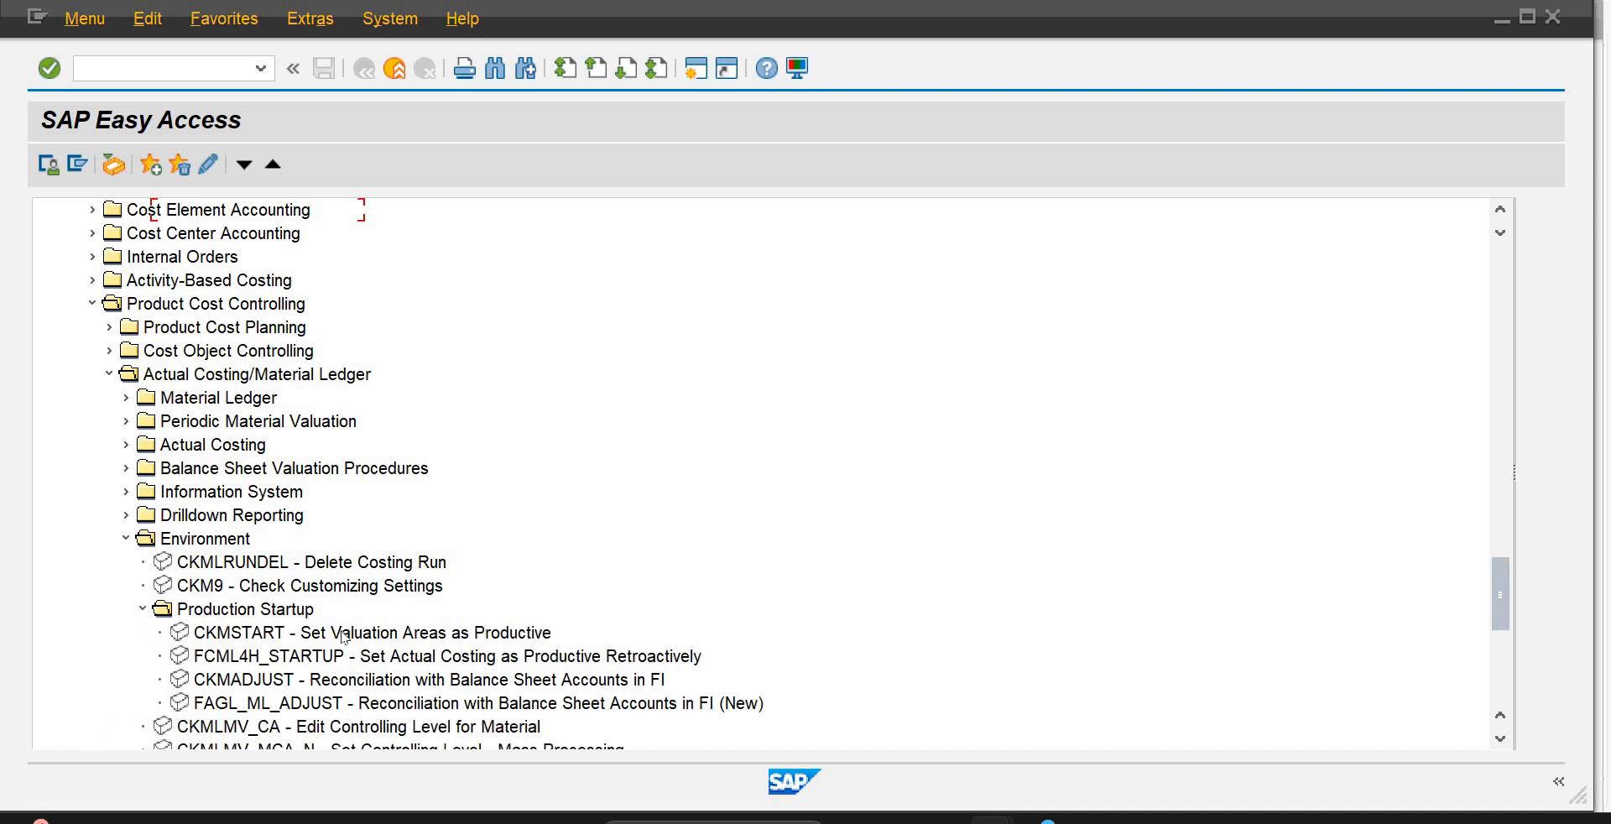
{"action": "double_click", "coordinate": [344, 634]}
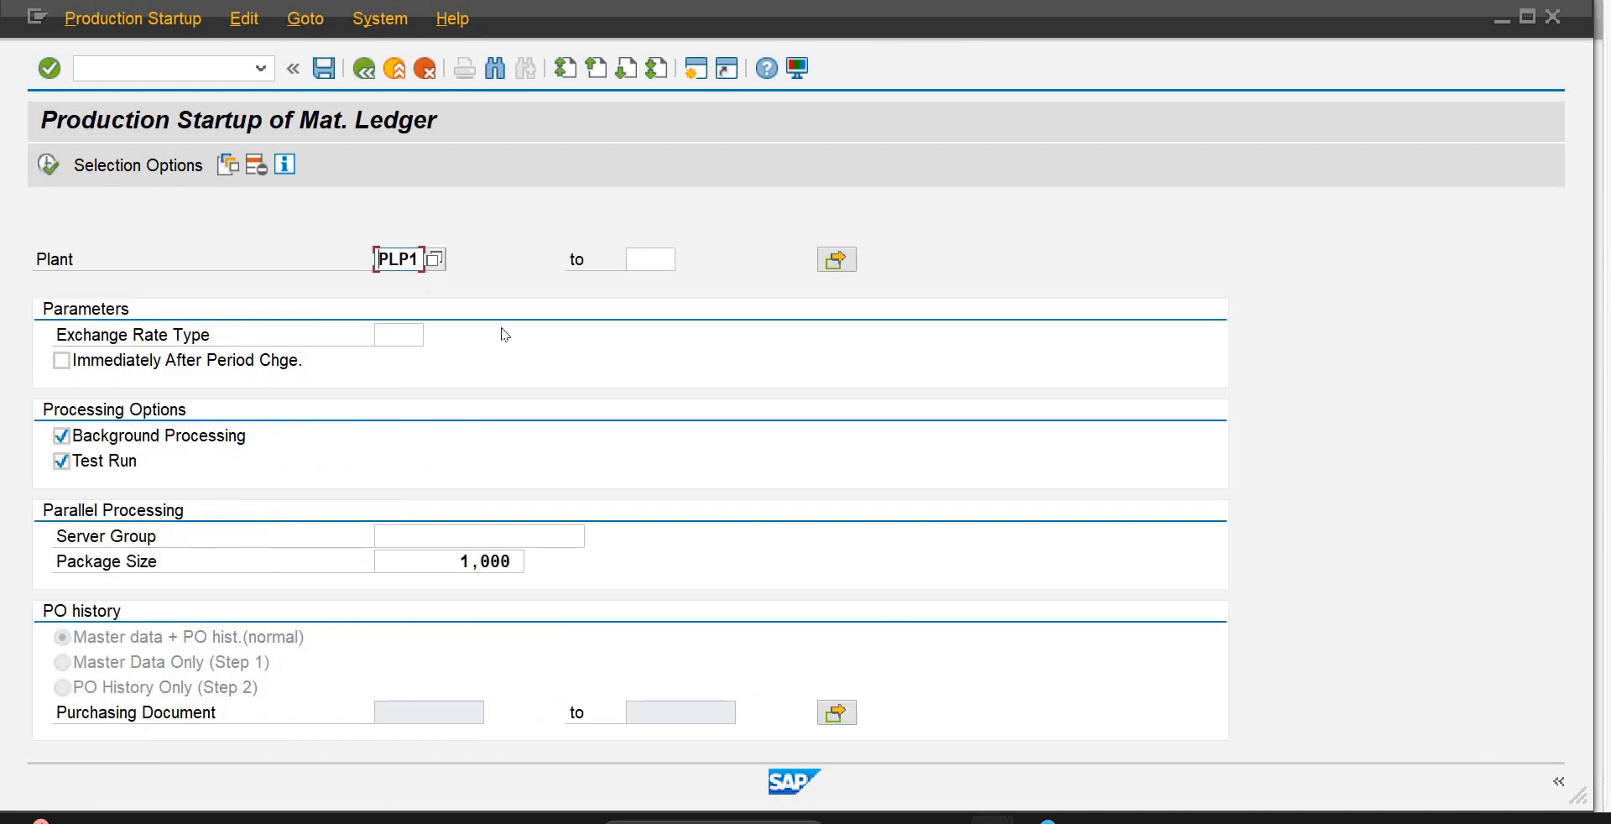
Step: Schedule the Production Startup test run for plant PLP1 as a background job, accepting the default job and print parameters
{"action": "left_click", "coordinate": [48, 166]}
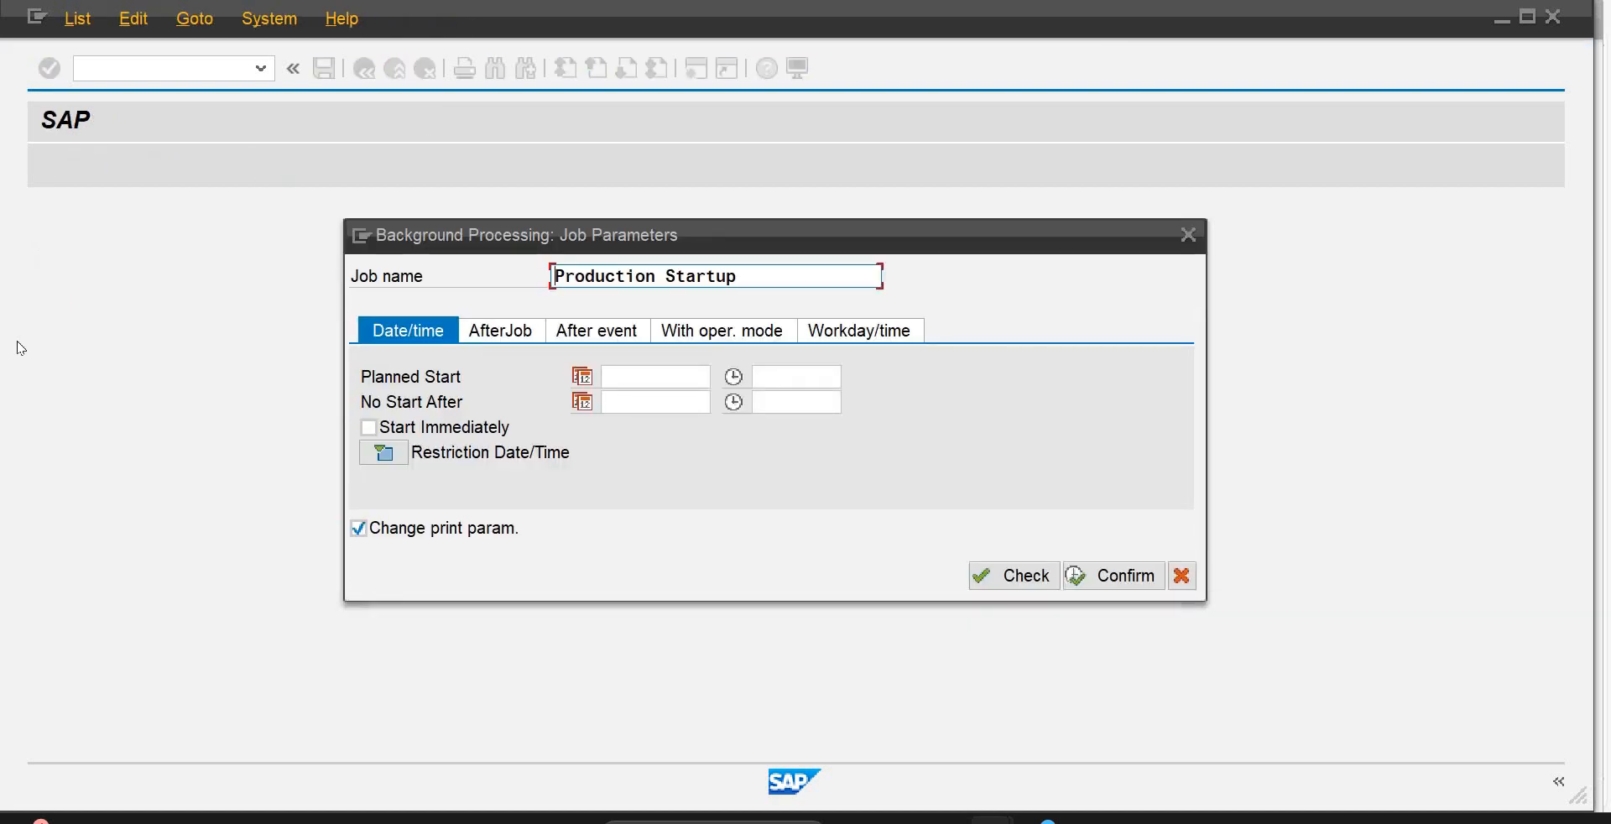
{"action": "left_click", "coordinate": [1132, 580]}
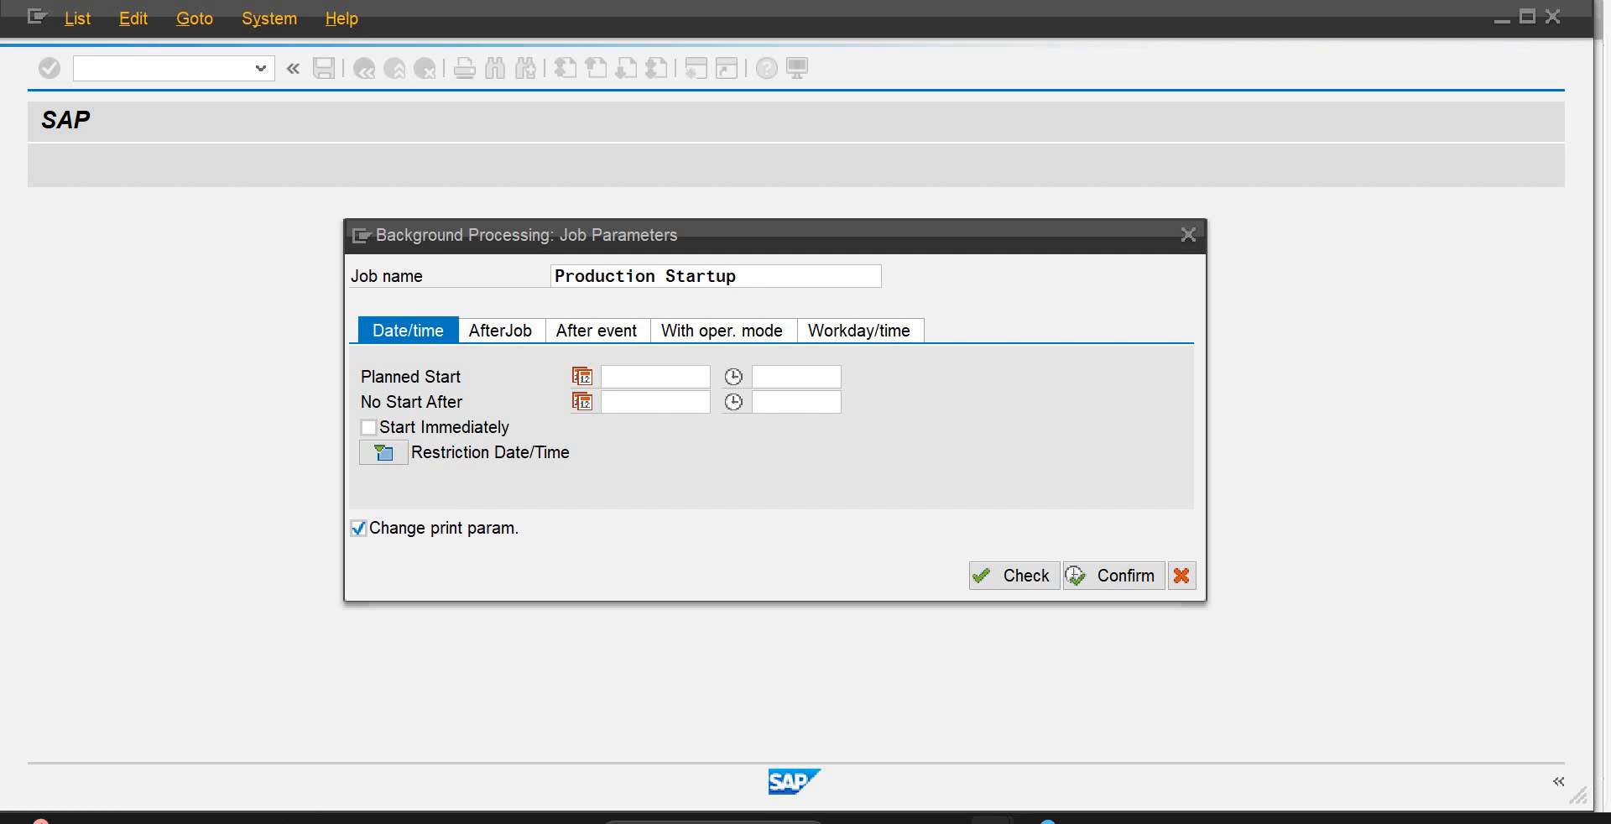
{"action": "left_click", "coordinate": [1076, 576]}
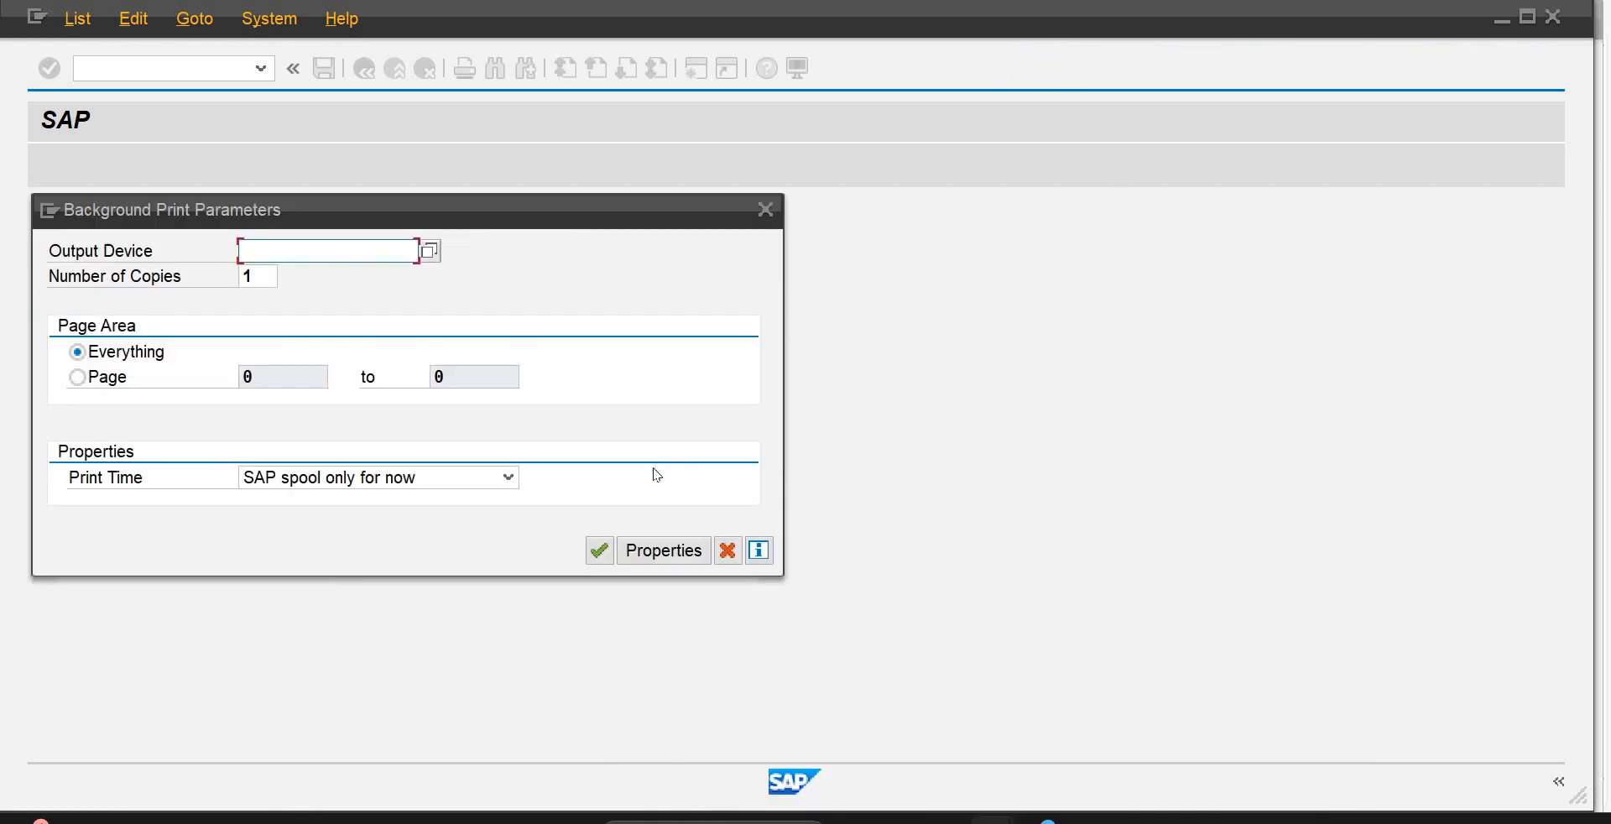
{"action": "left_click", "coordinate": [600, 551]}
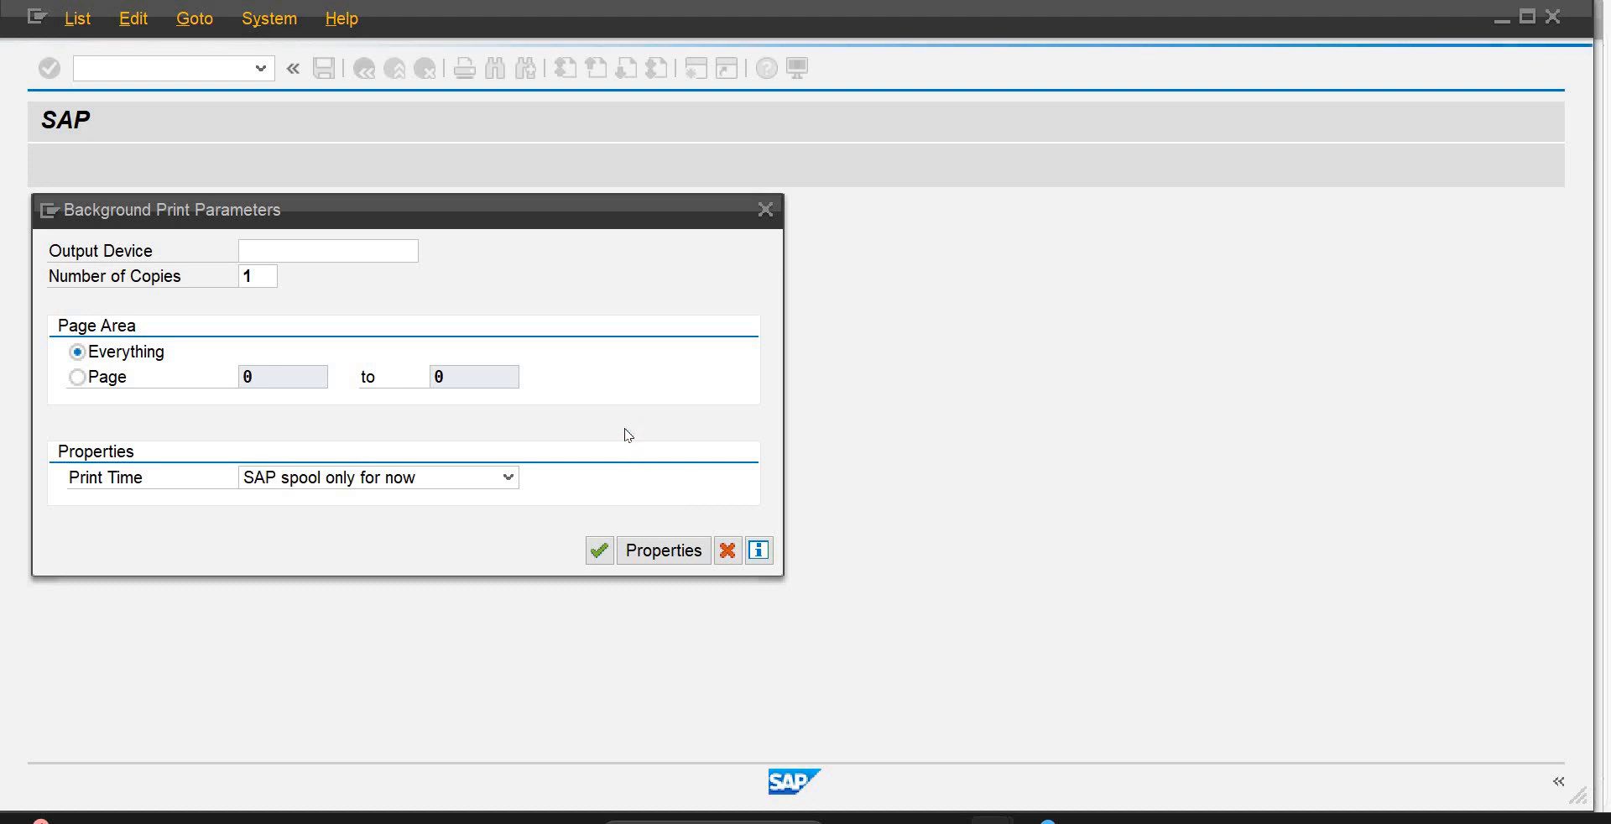
{"action": "key", "text": "Return"}
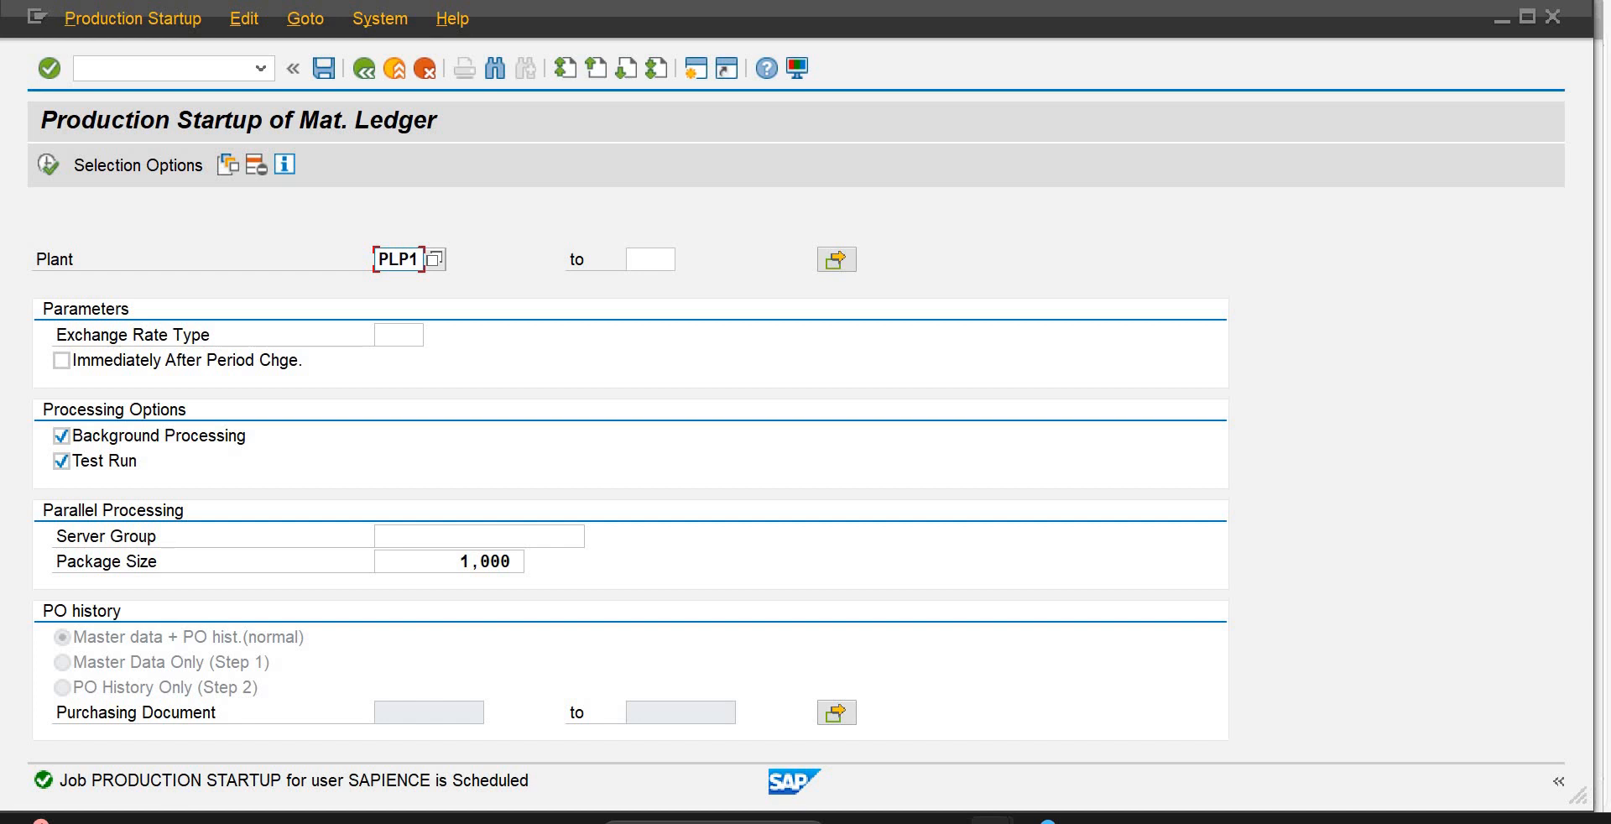
Step: Turn off Background Processing and Test Run, execute the material ledger Production Startup for plant PLP1, and return to the selection screen
{"action": "left_click", "coordinate": [62, 435]}
{"action": "key", "text": "Tab"}
{"action": "key", "text": "space"}
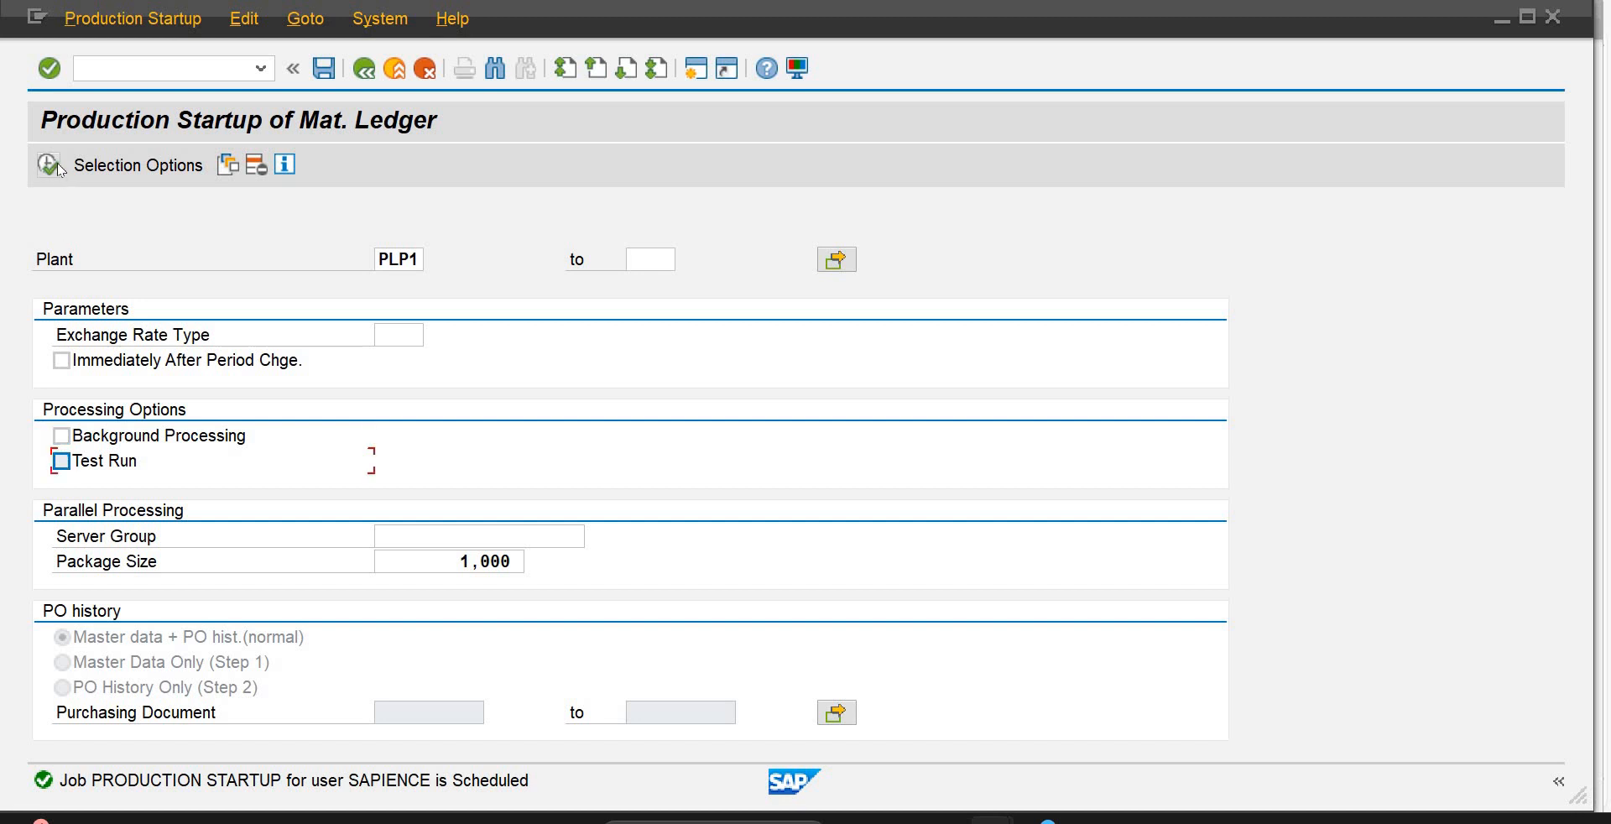
{"action": "left_click", "coordinate": [57, 167]}
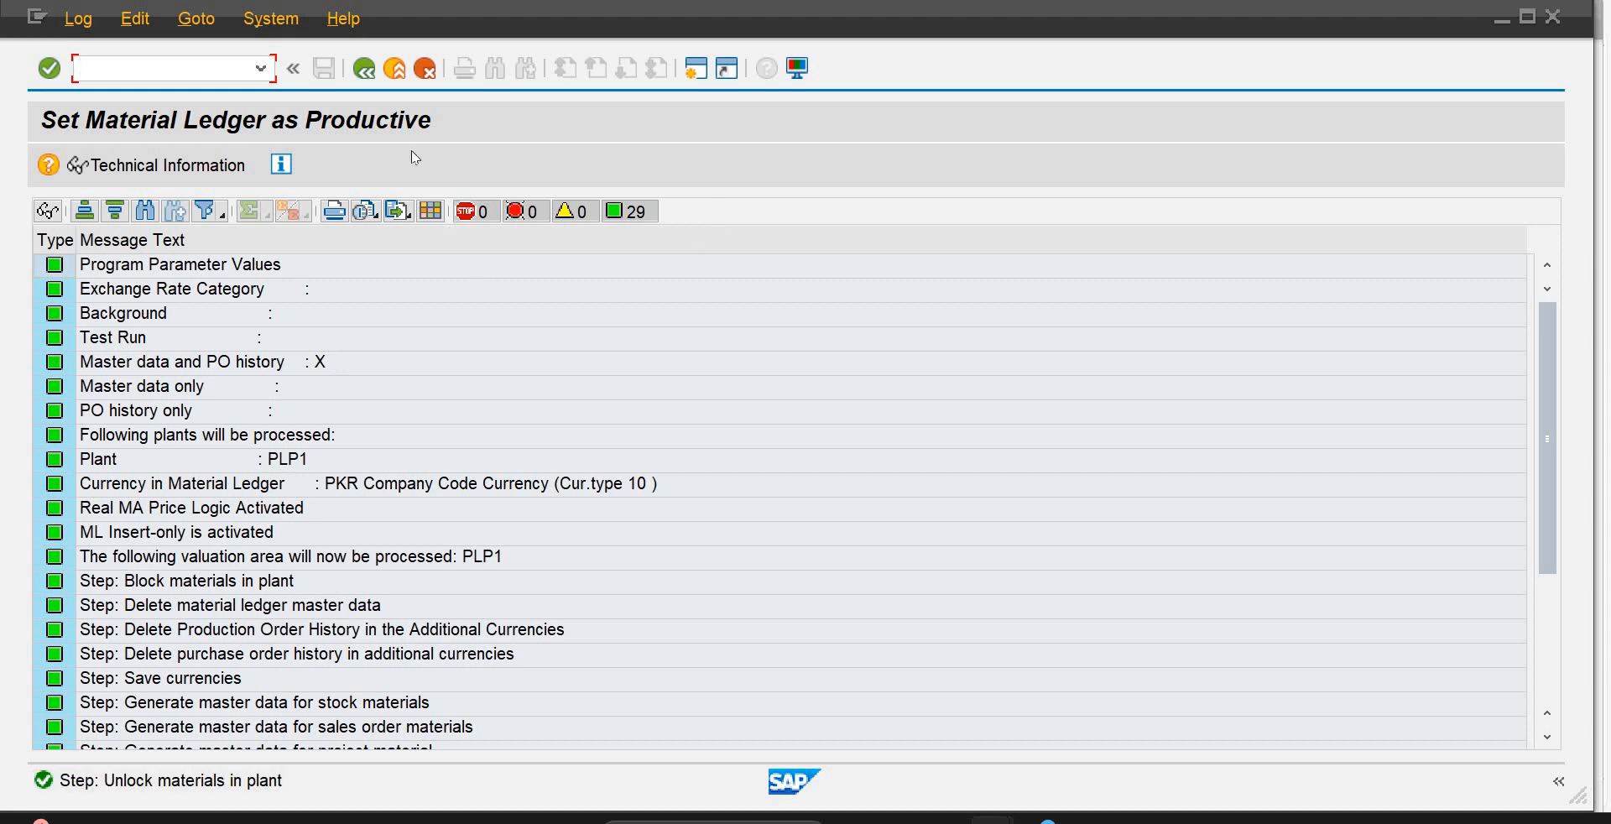
{"action": "left_click", "coordinate": [367, 70]}
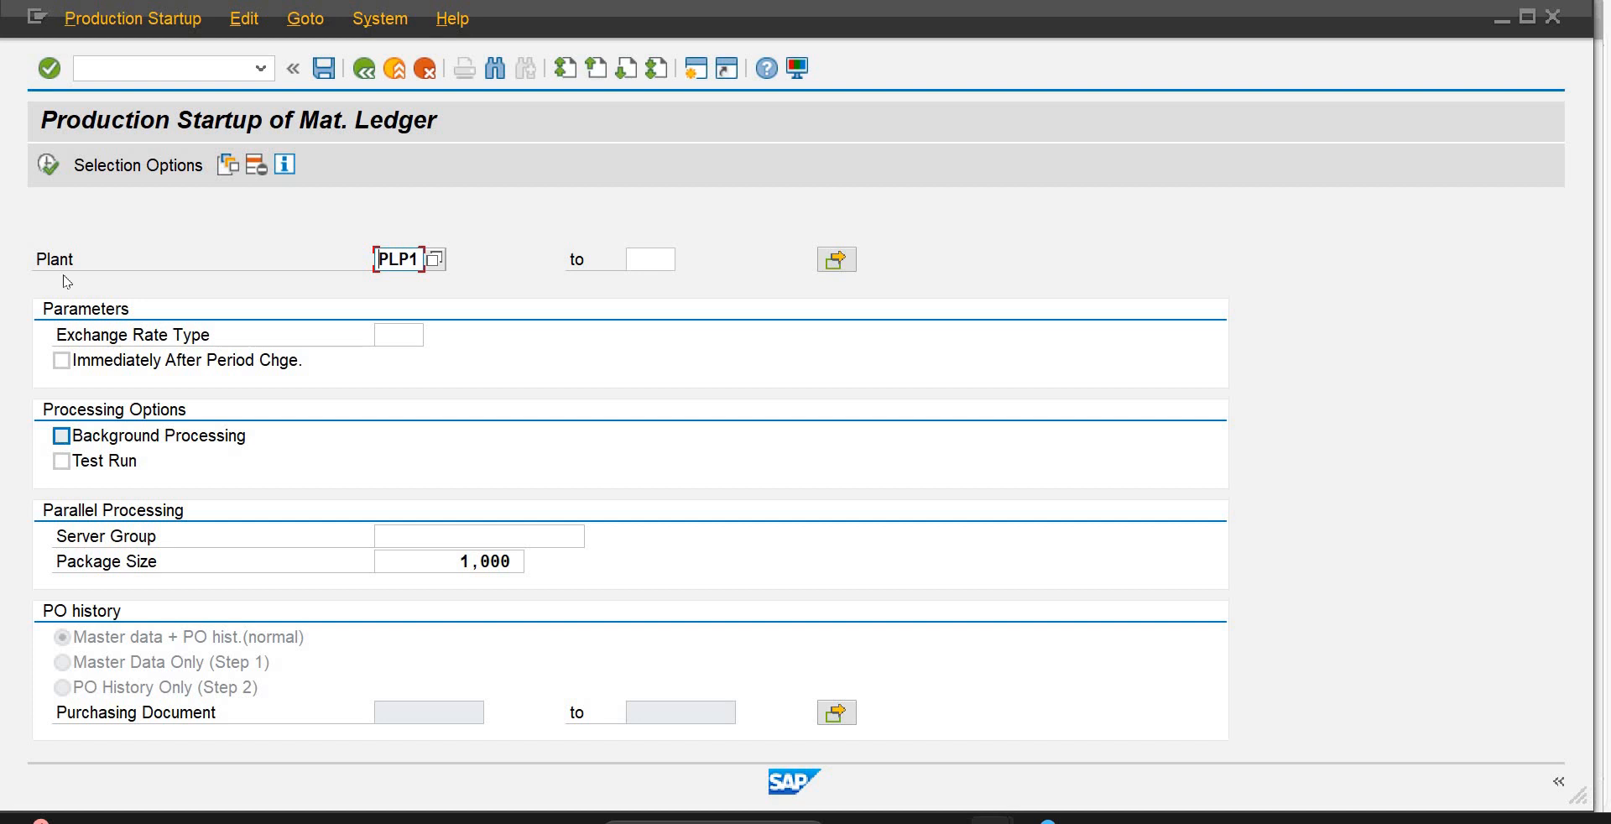
Step: Try to run Production Startup again for plant PLP1 with different combinations of Background Processing and Test Run
{"action": "left_click", "coordinate": [61, 436]}
{"action": "left_click", "coordinate": [48, 166]}
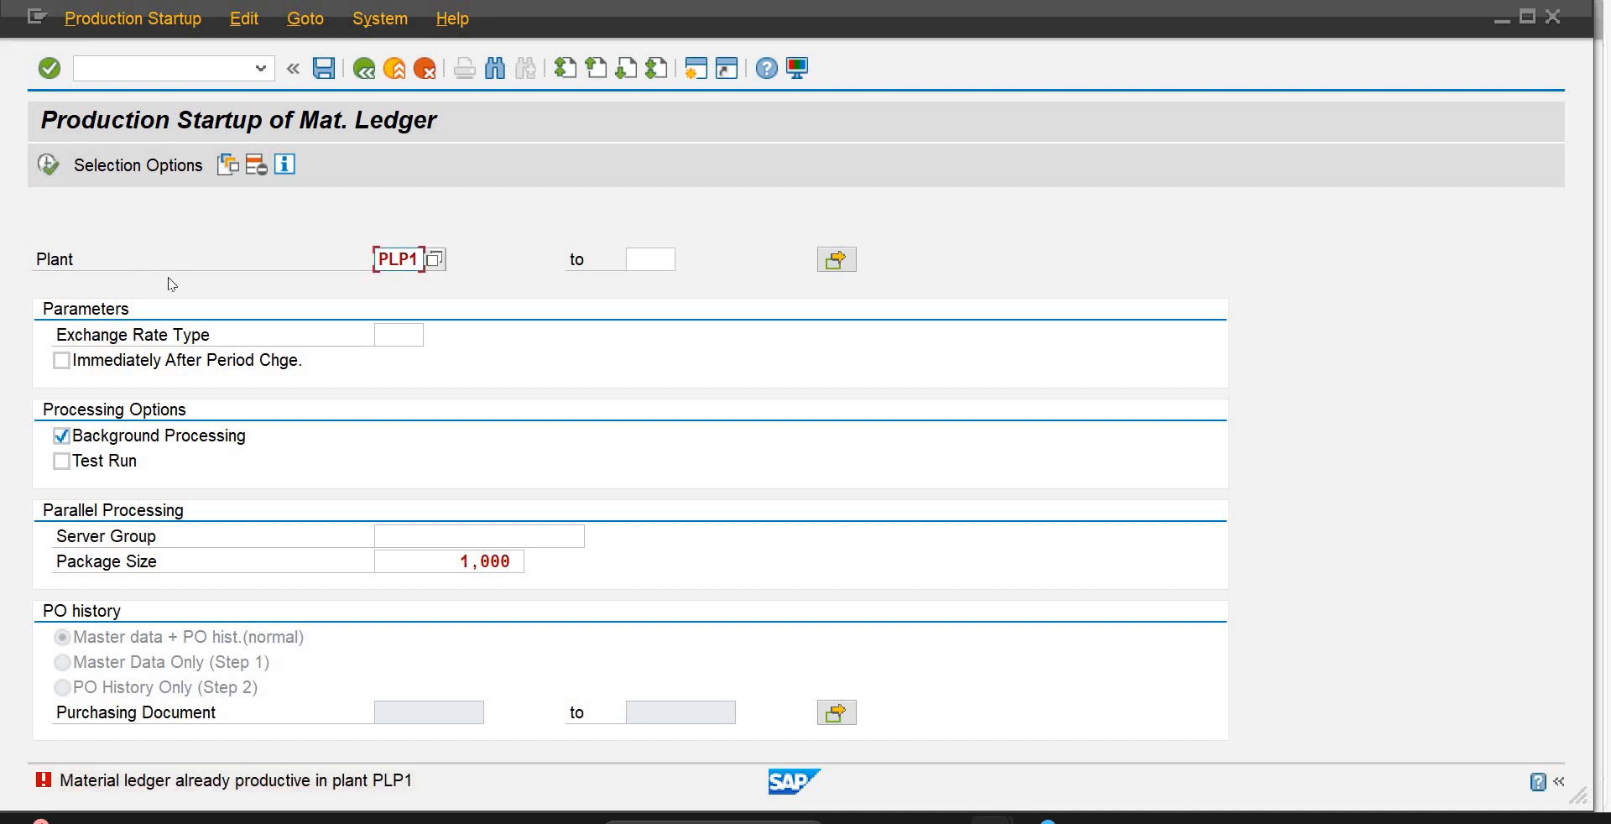
{"action": "left_click", "coordinate": [78, 435]}
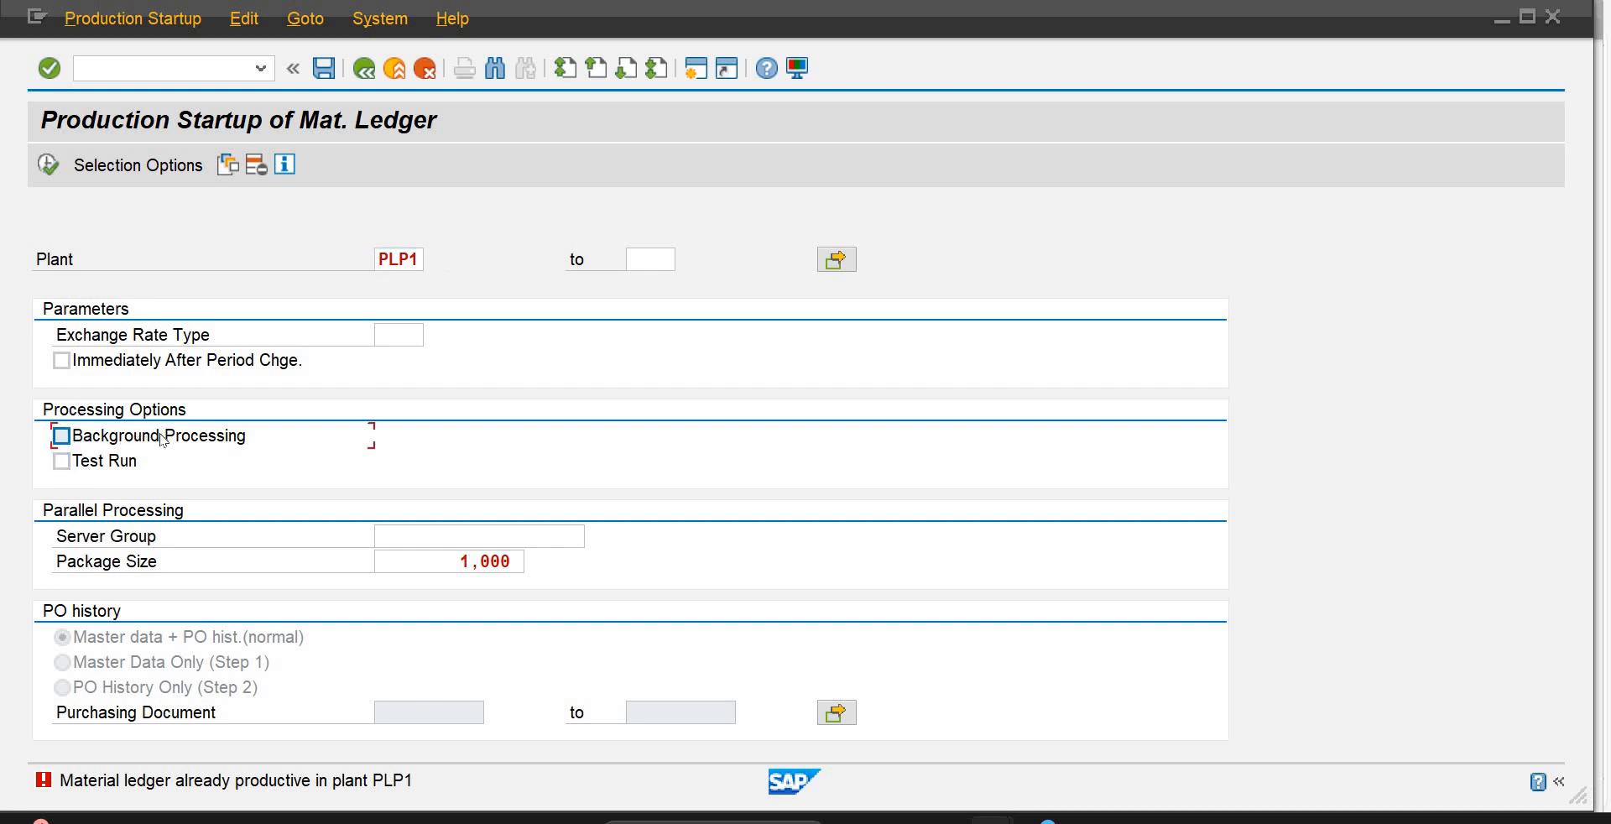
{"action": "left_click", "coordinate": [65, 462]}
{"action": "key", "text": "Return"}
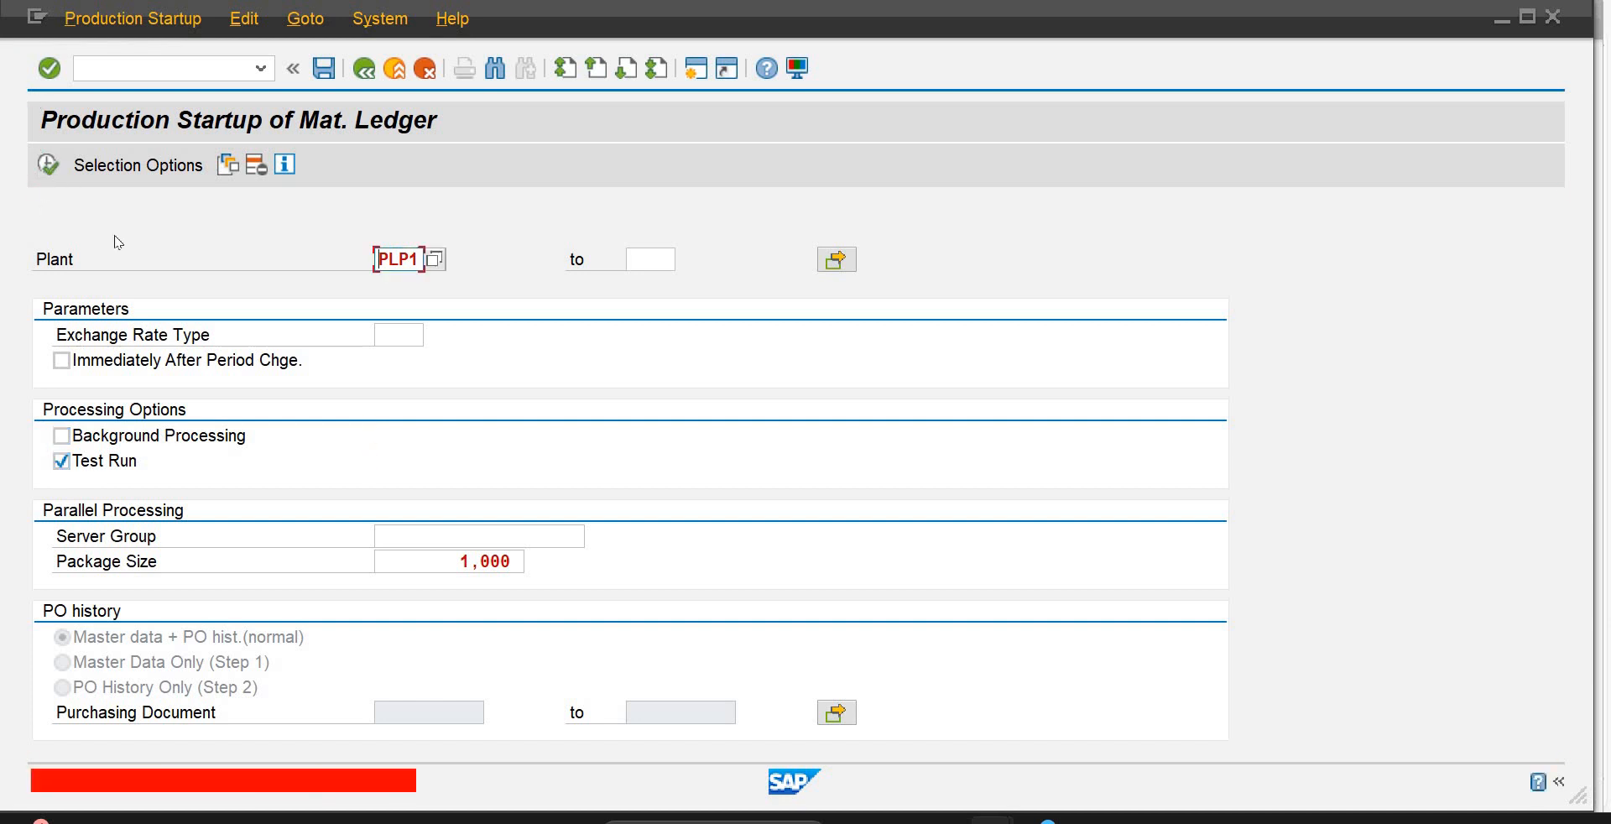
{"action": "left_click", "coordinate": [67, 439]}
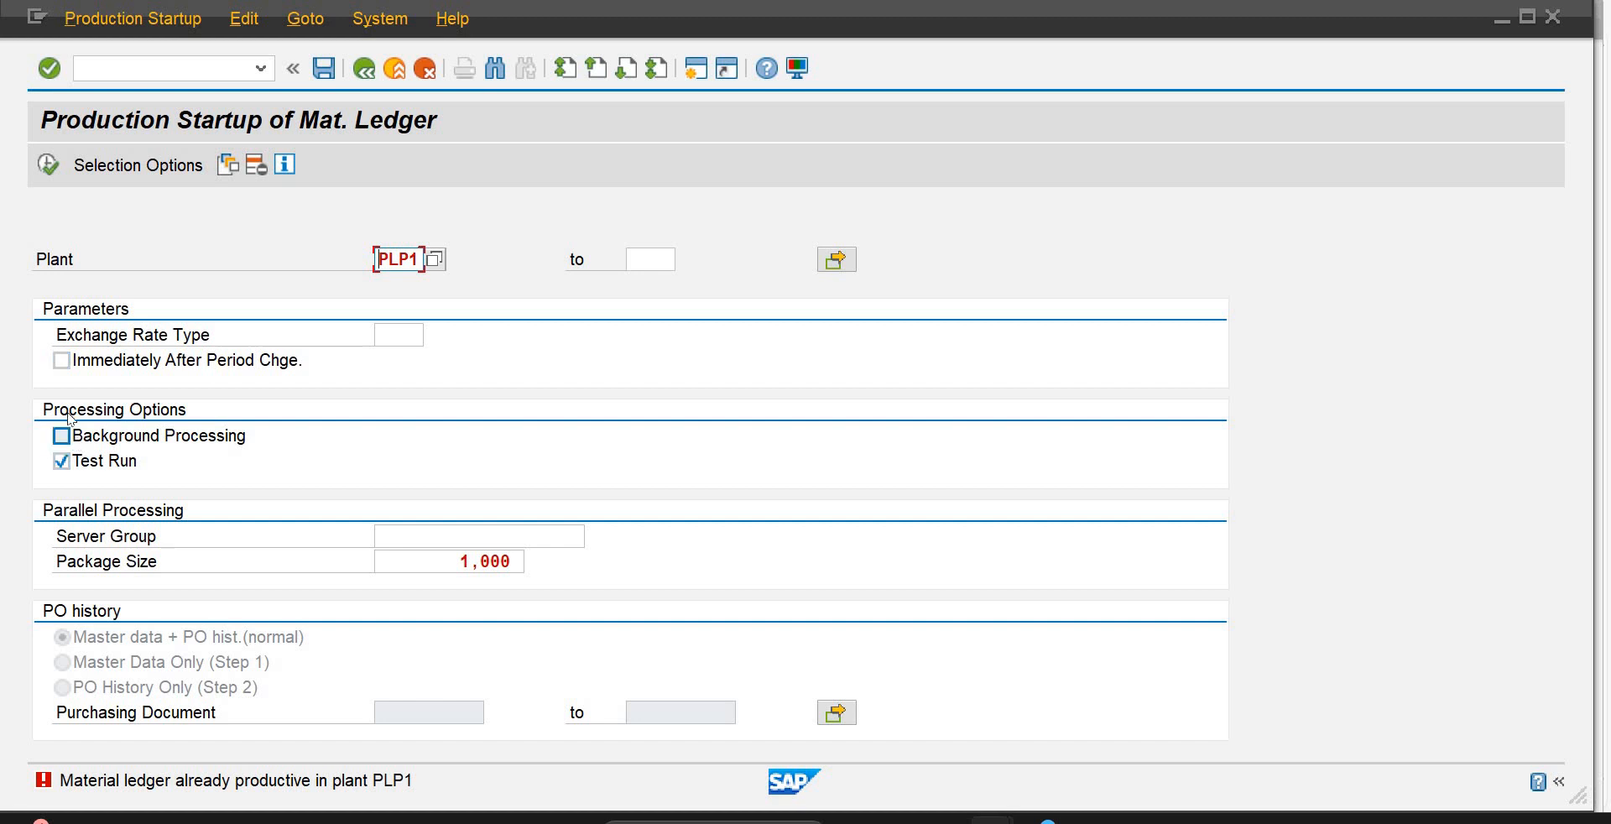
{"action": "left_click", "coordinate": [50, 167]}
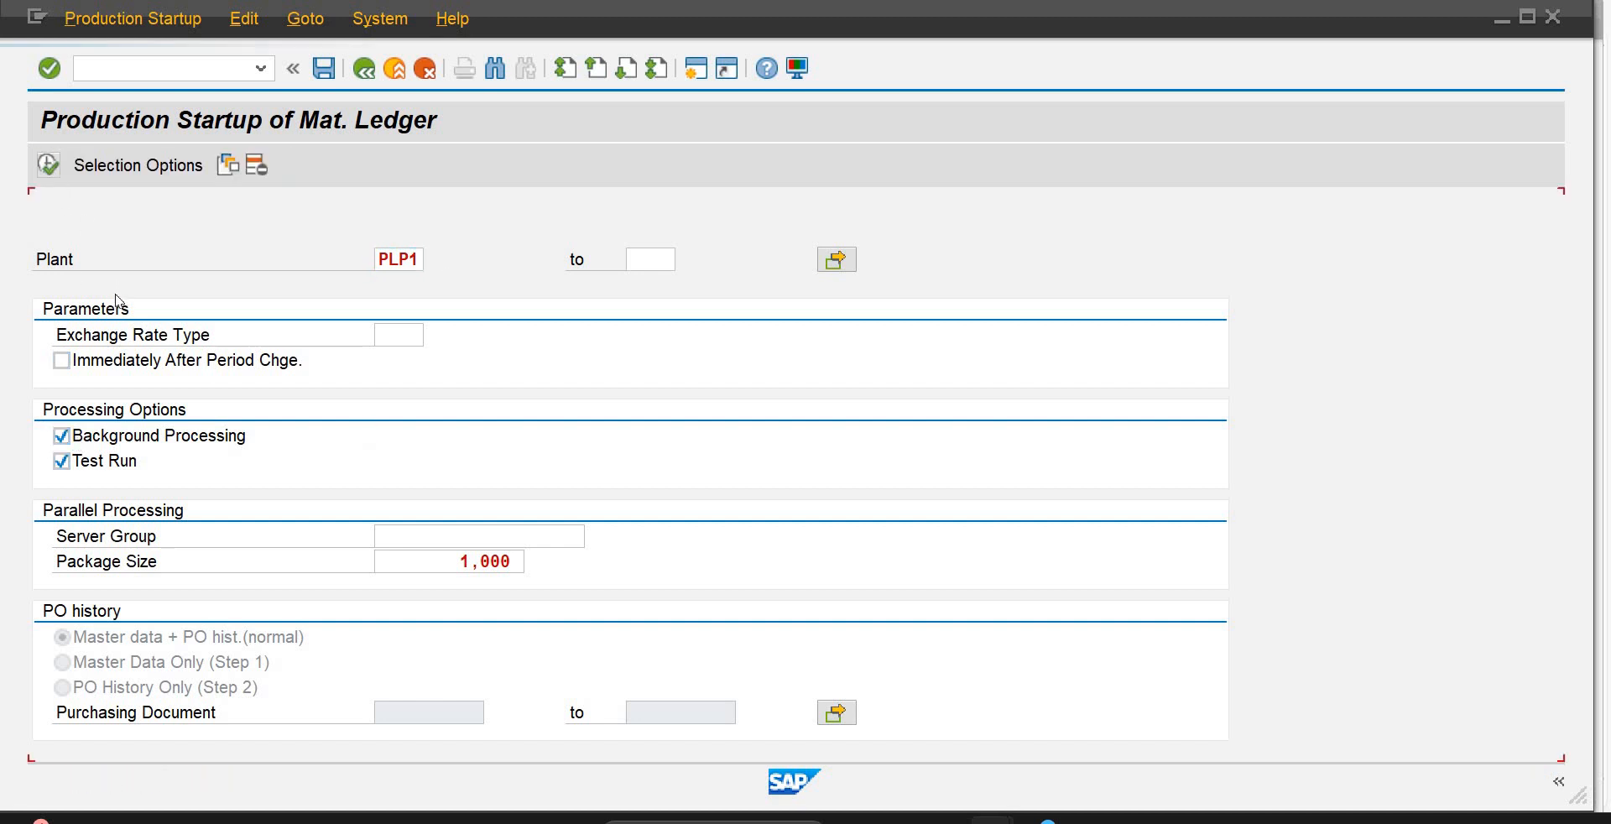
Step: Leave Production Startup, collapse Product Cost Controlling and start MMF1 - Finished Product from the Create (Special) folder
{"action": "left_click", "coordinate": [141, 73]}
{"action": "type", "text": "/n"}
{"action": "key", "text": "Return"}
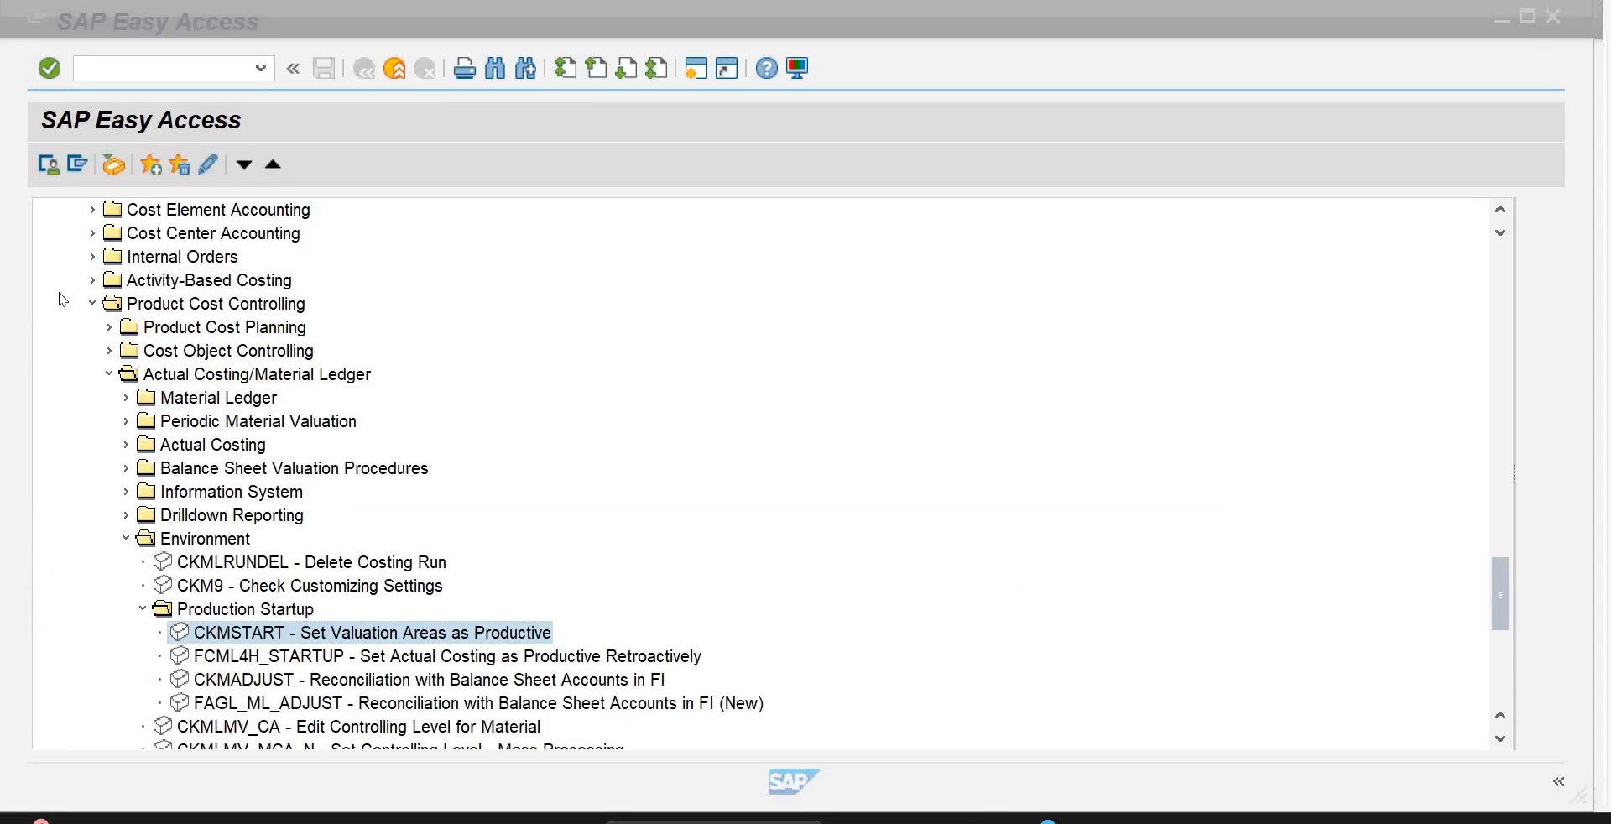
{"action": "left_click", "coordinate": [92, 303]}
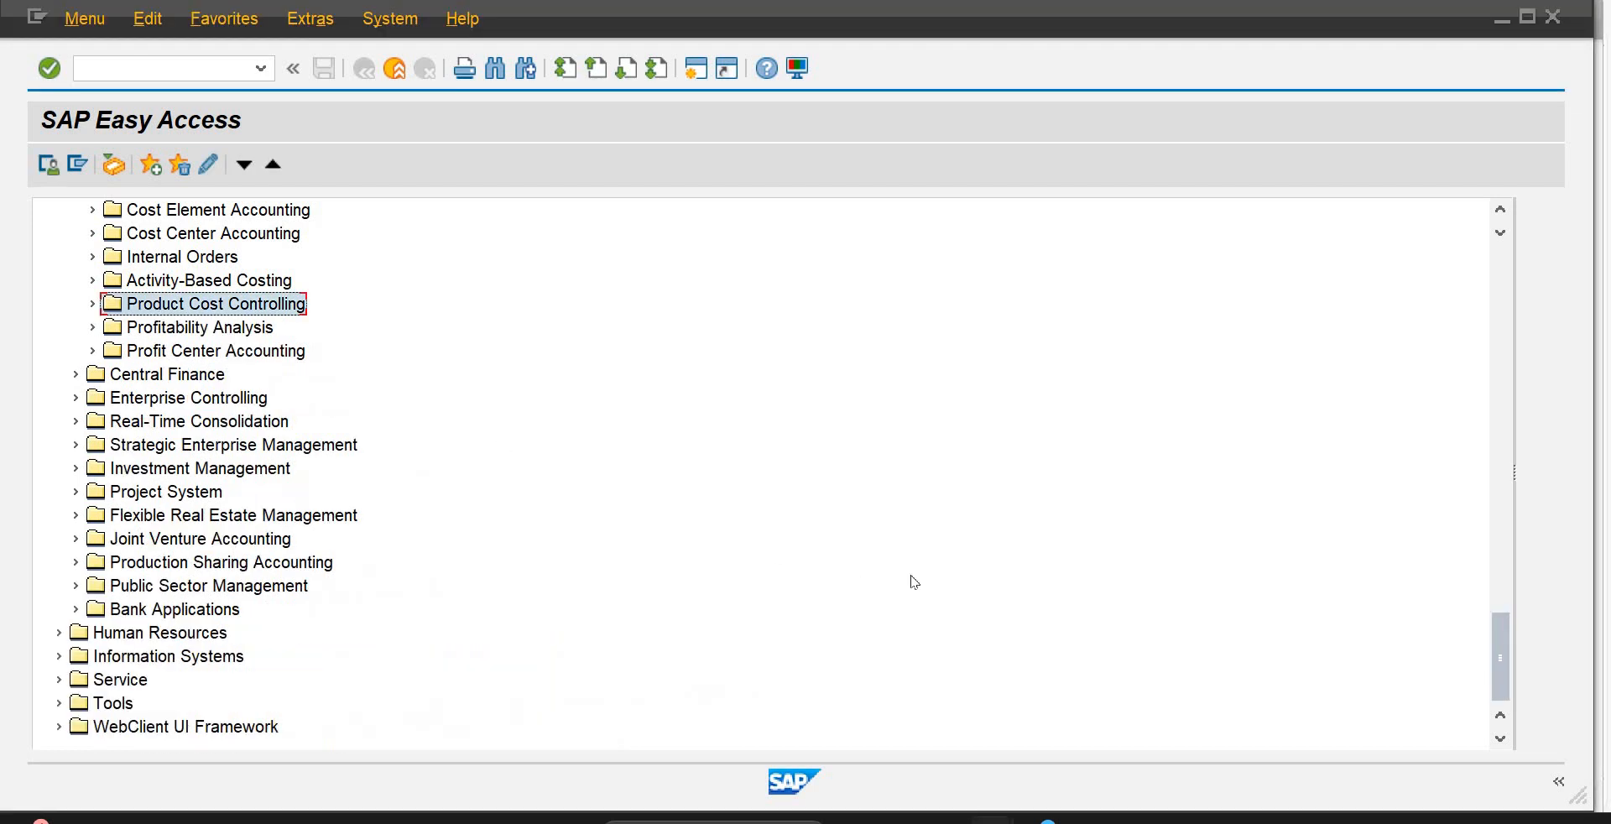
{"action": "left_click_drag", "start_coordinate": [1503, 648], "coordinate": [1498, 382]}
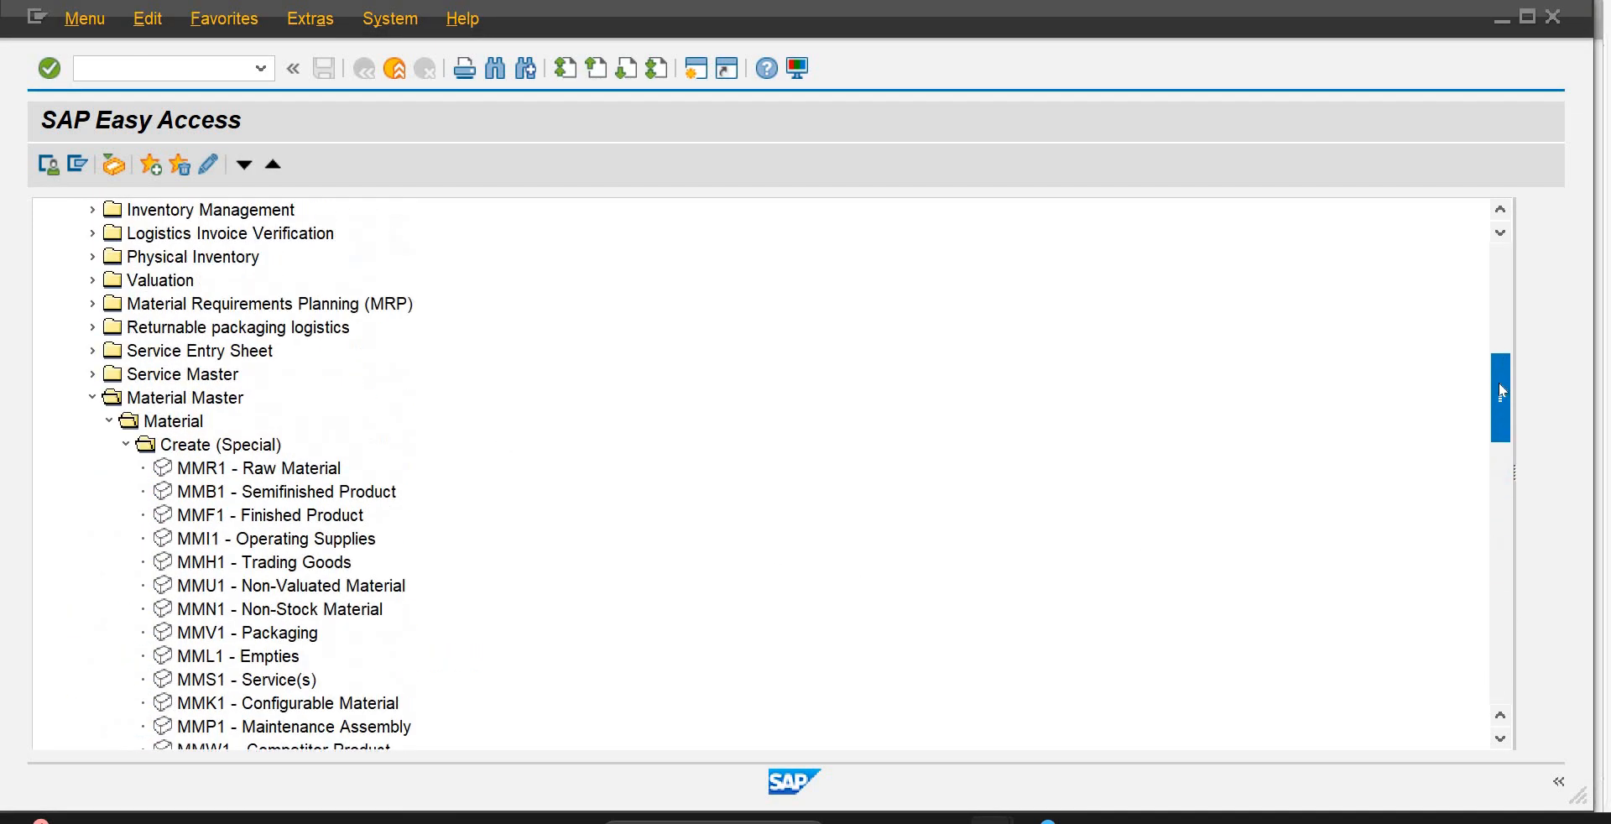
{"action": "double_click", "coordinate": [218, 515]}
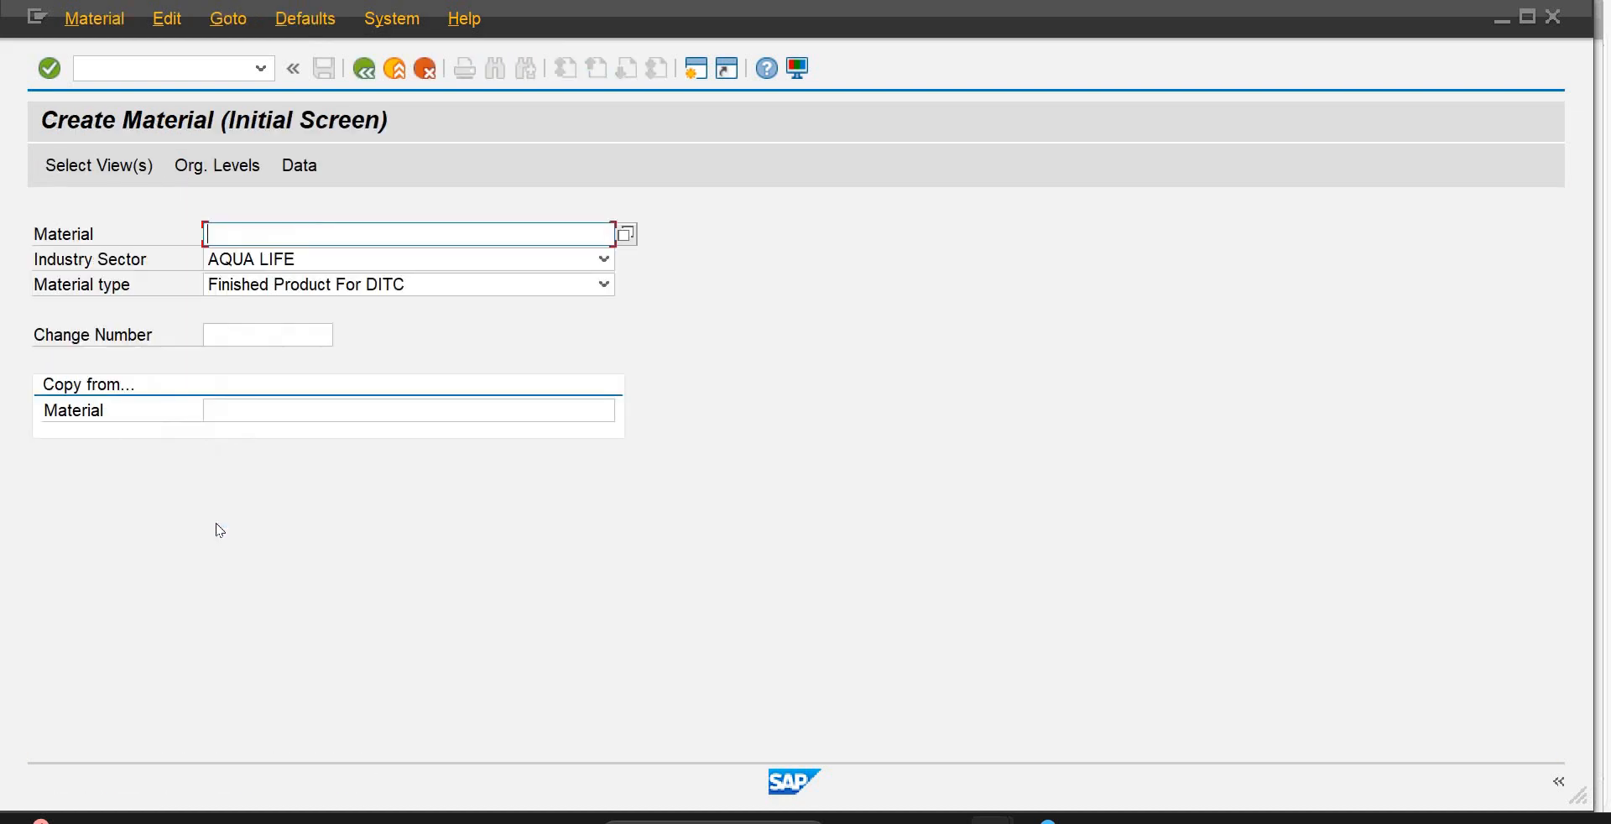
Step: Enter material FG1001 and select the views Basic Data 1, Sales: Sales Org. Data 1 and Sales: Sales Org. Data 2
{"action": "type", "text": "fg1001"}
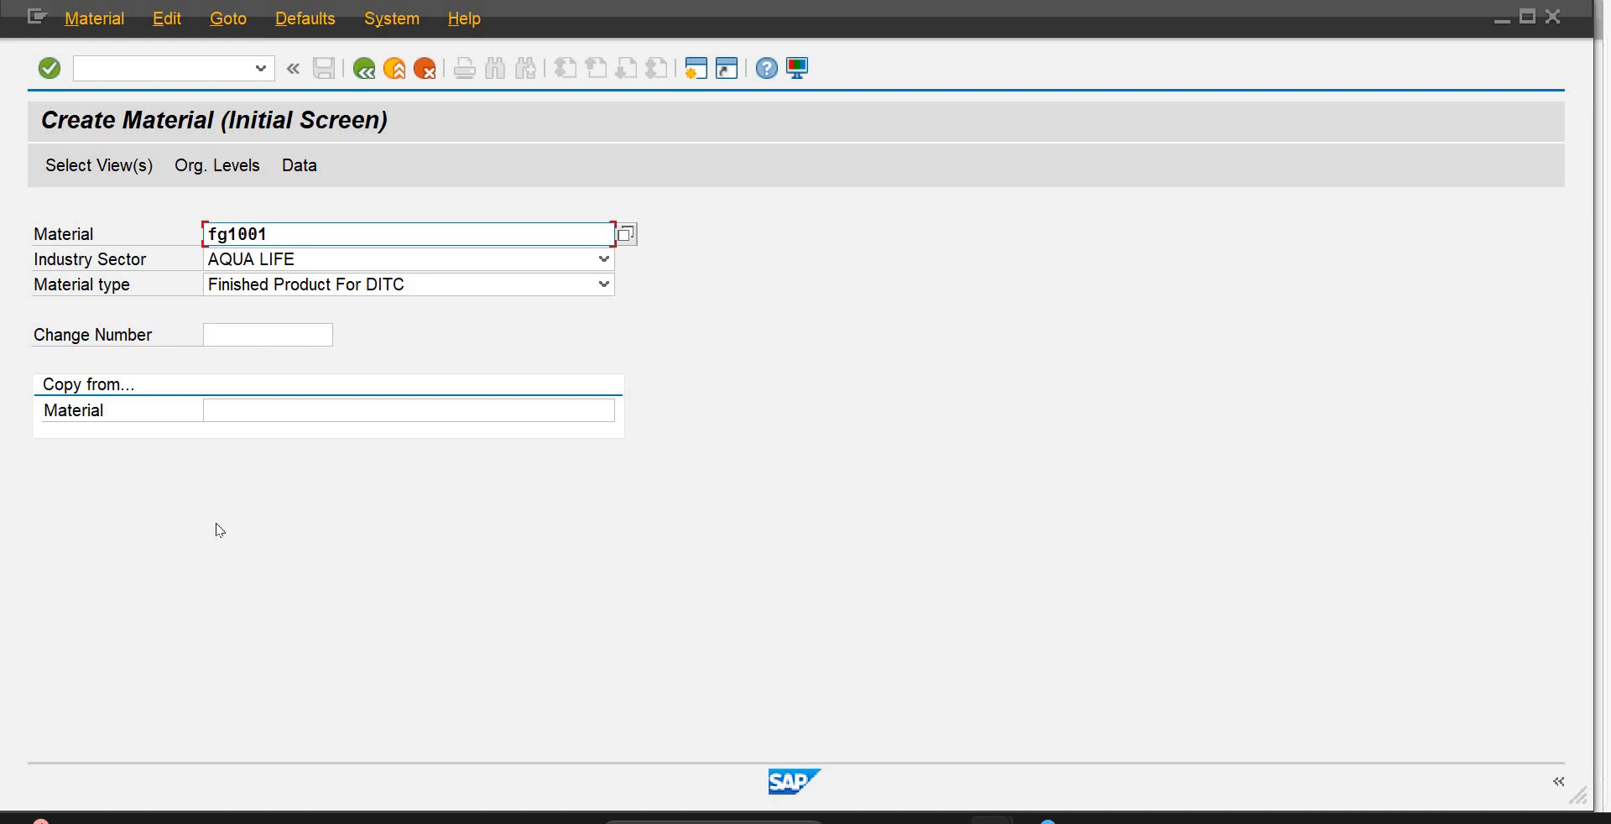
{"action": "key", "text": "Return"}
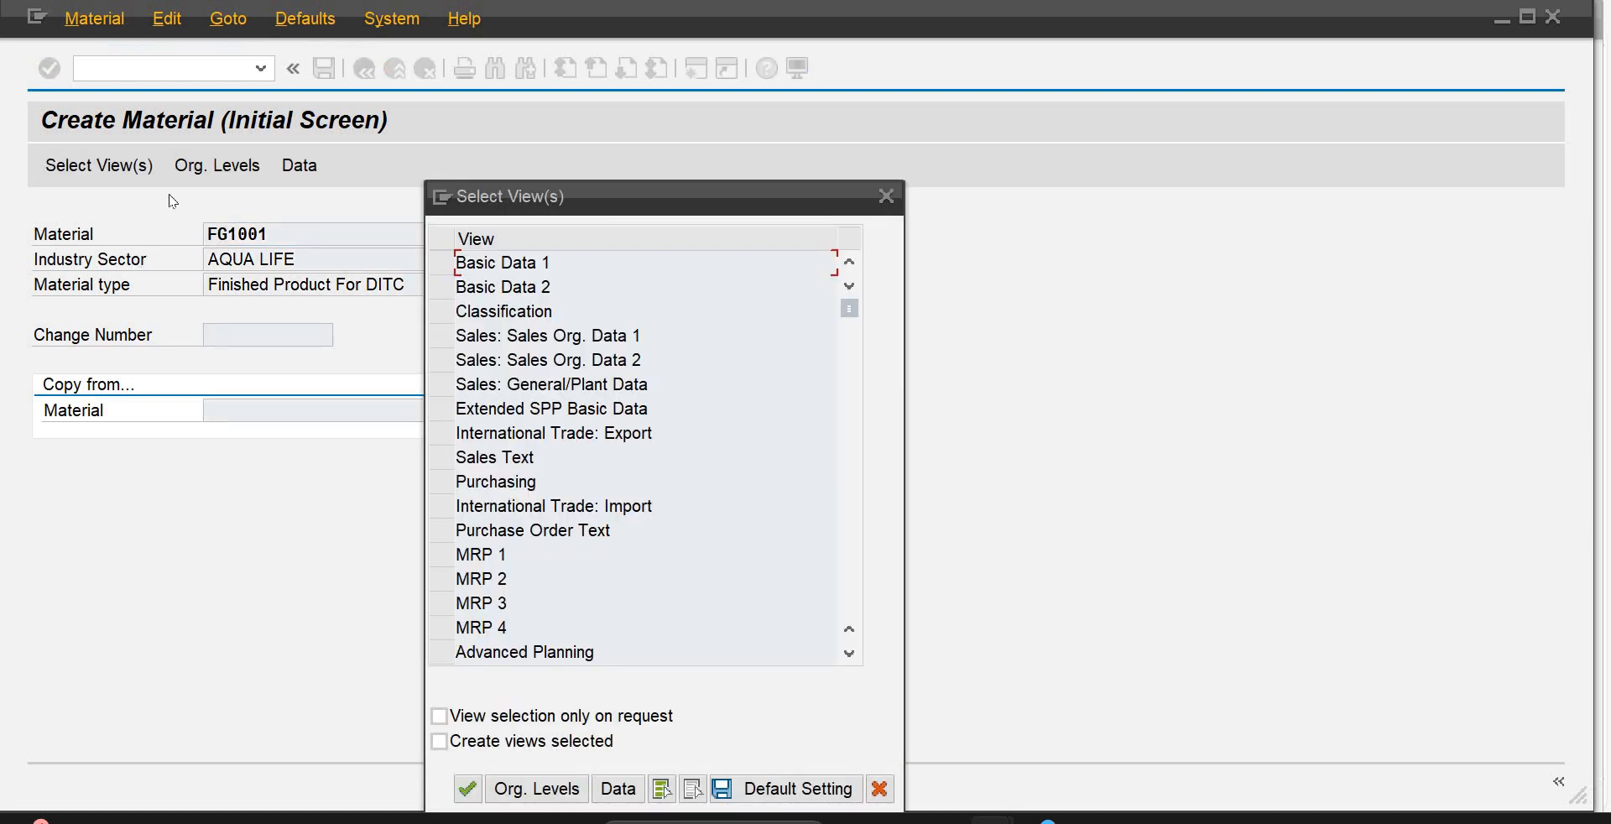
{"action": "left_click", "coordinate": [441, 264]}
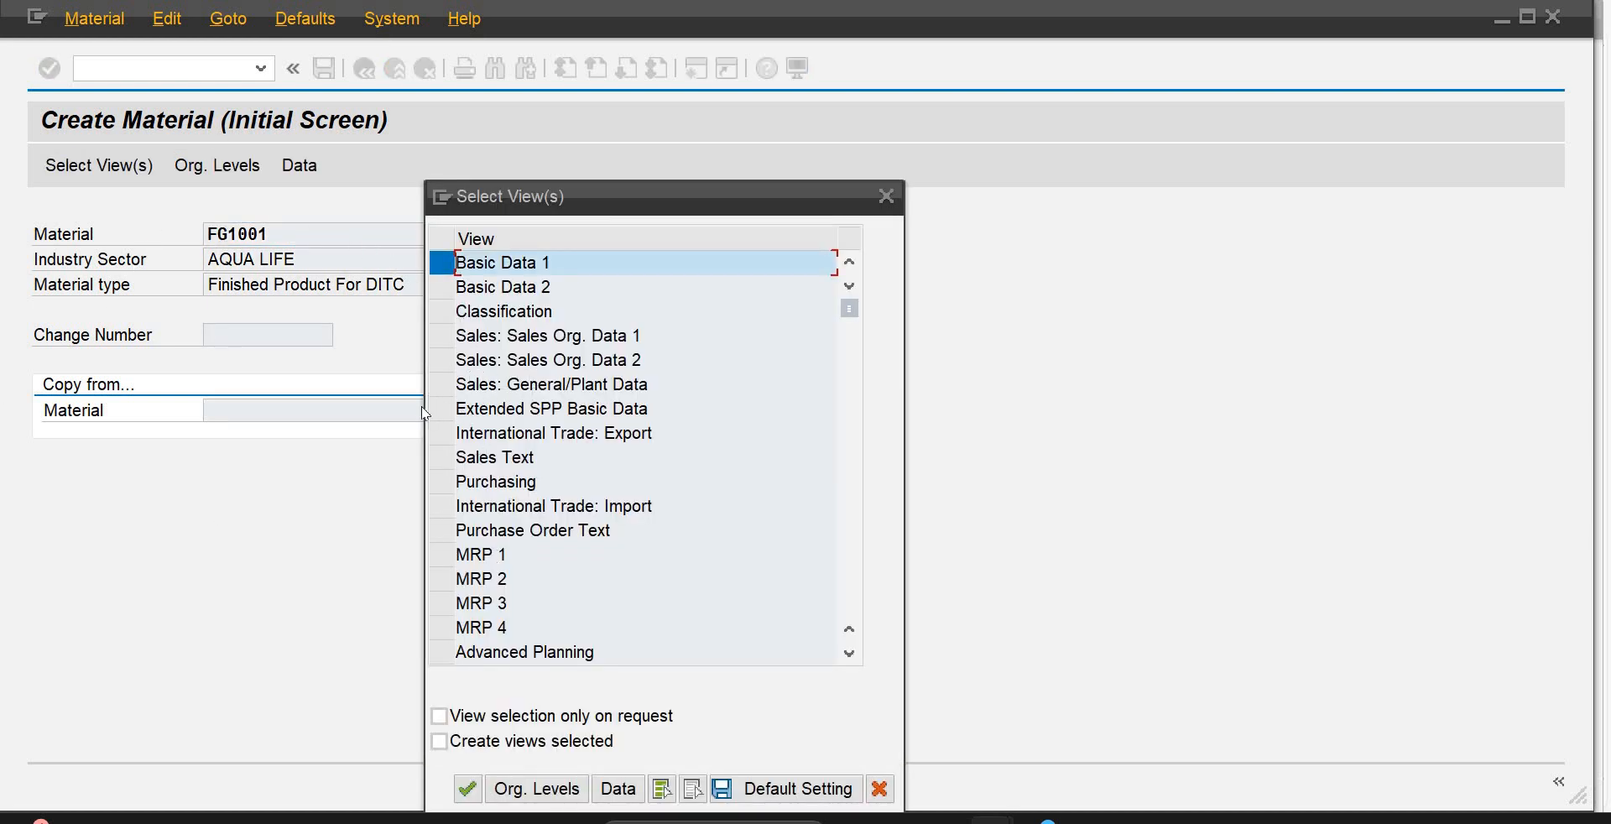
{"action": "left_click", "coordinate": [438, 334]}
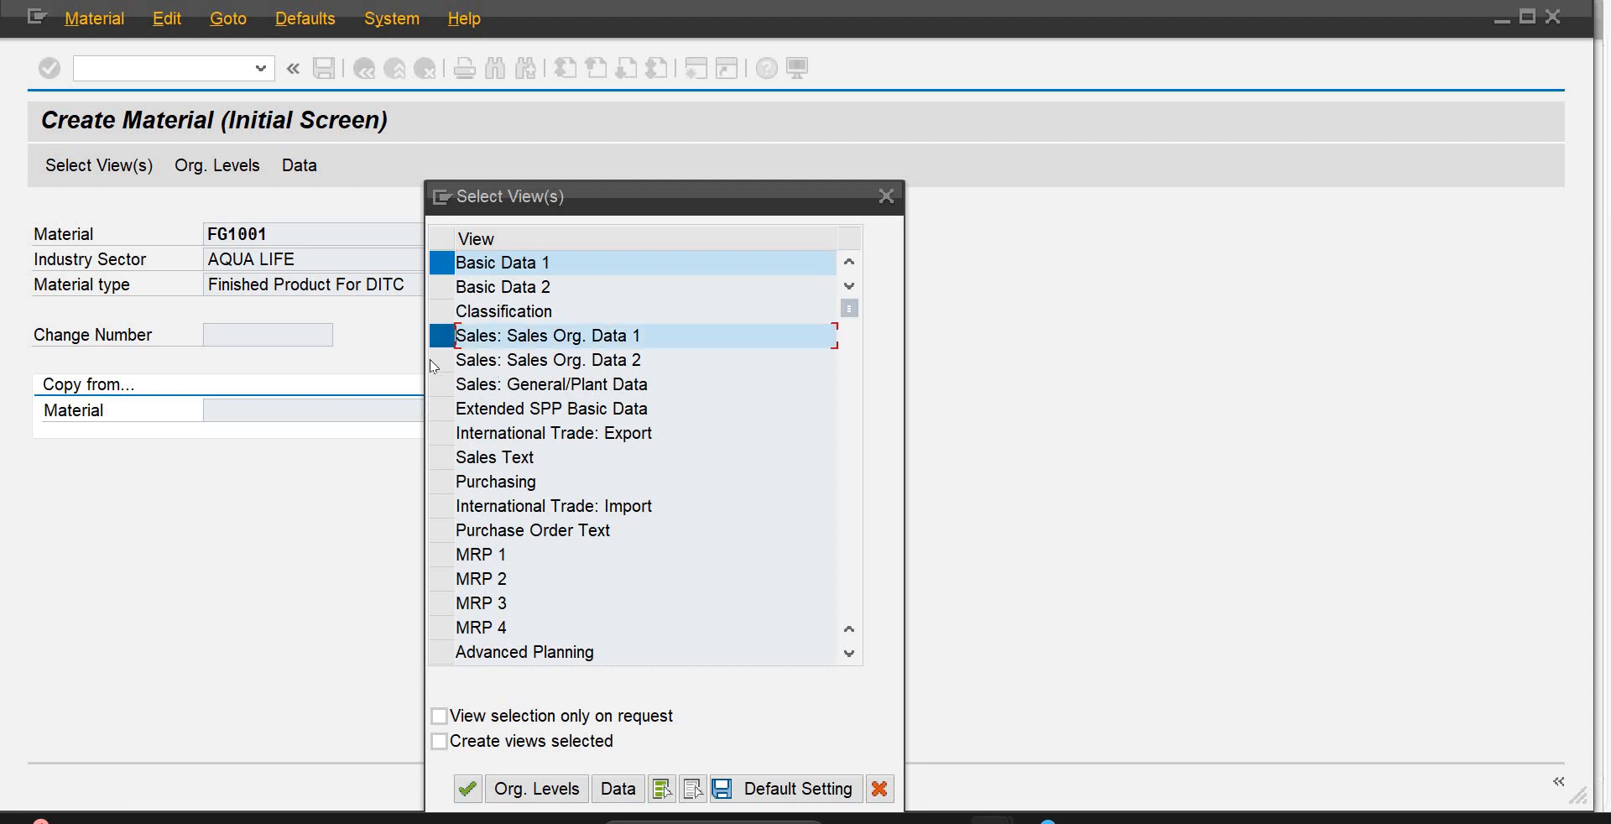
{"action": "left_click", "coordinate": [442, 359]}
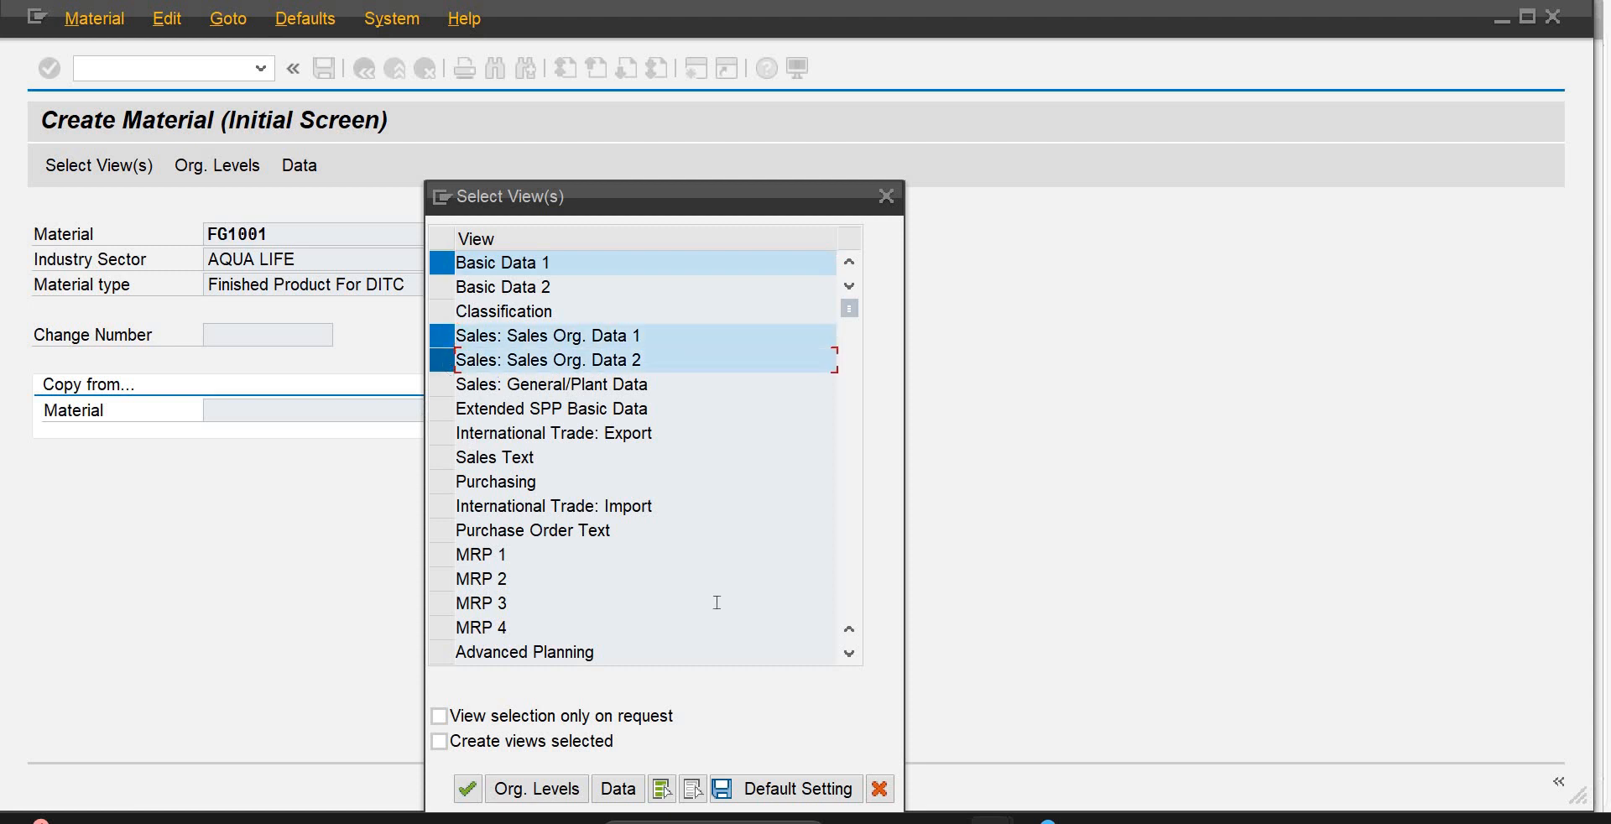
Step: Add the General Plant Data / Storage 1 and Accounting 1 views and confirm the view selection
{"action": "left_click", "coordinate": [850, 653]}
{"action": "left_click", "coordinate": [850, 653]}
{"action": "left_click", "coordinate": [850, 653]}
{"action": "left_click", "coordinate": [849, 653]}
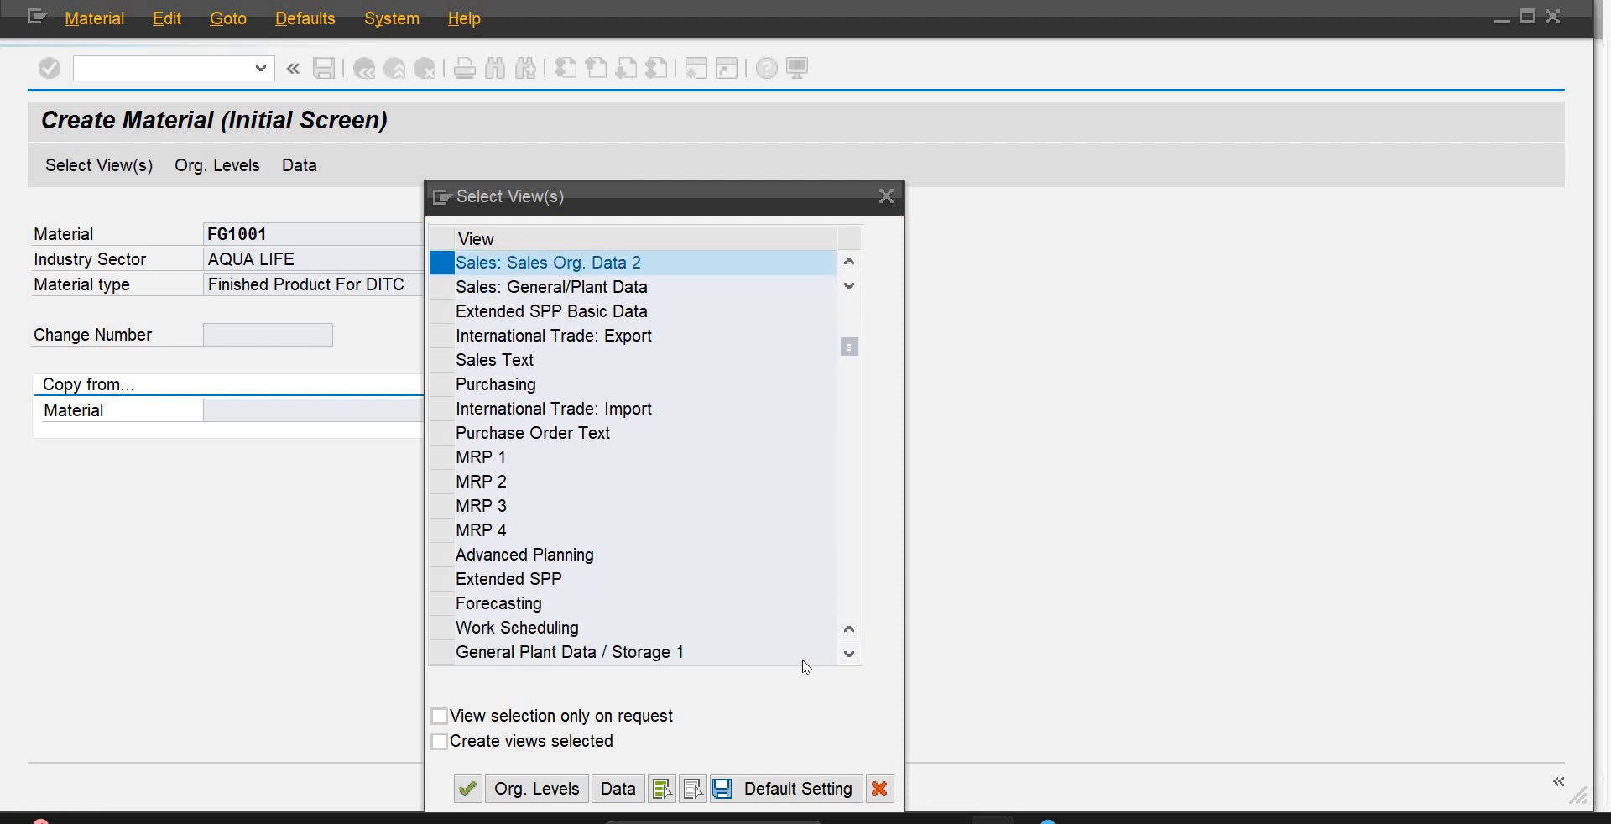
{"action": "left_click", "coordinate": [849, 653]}
{"action": "left_click", "coordinate": [849, 653]}
{"action": "left_click", "coordinate": [443, 603]}
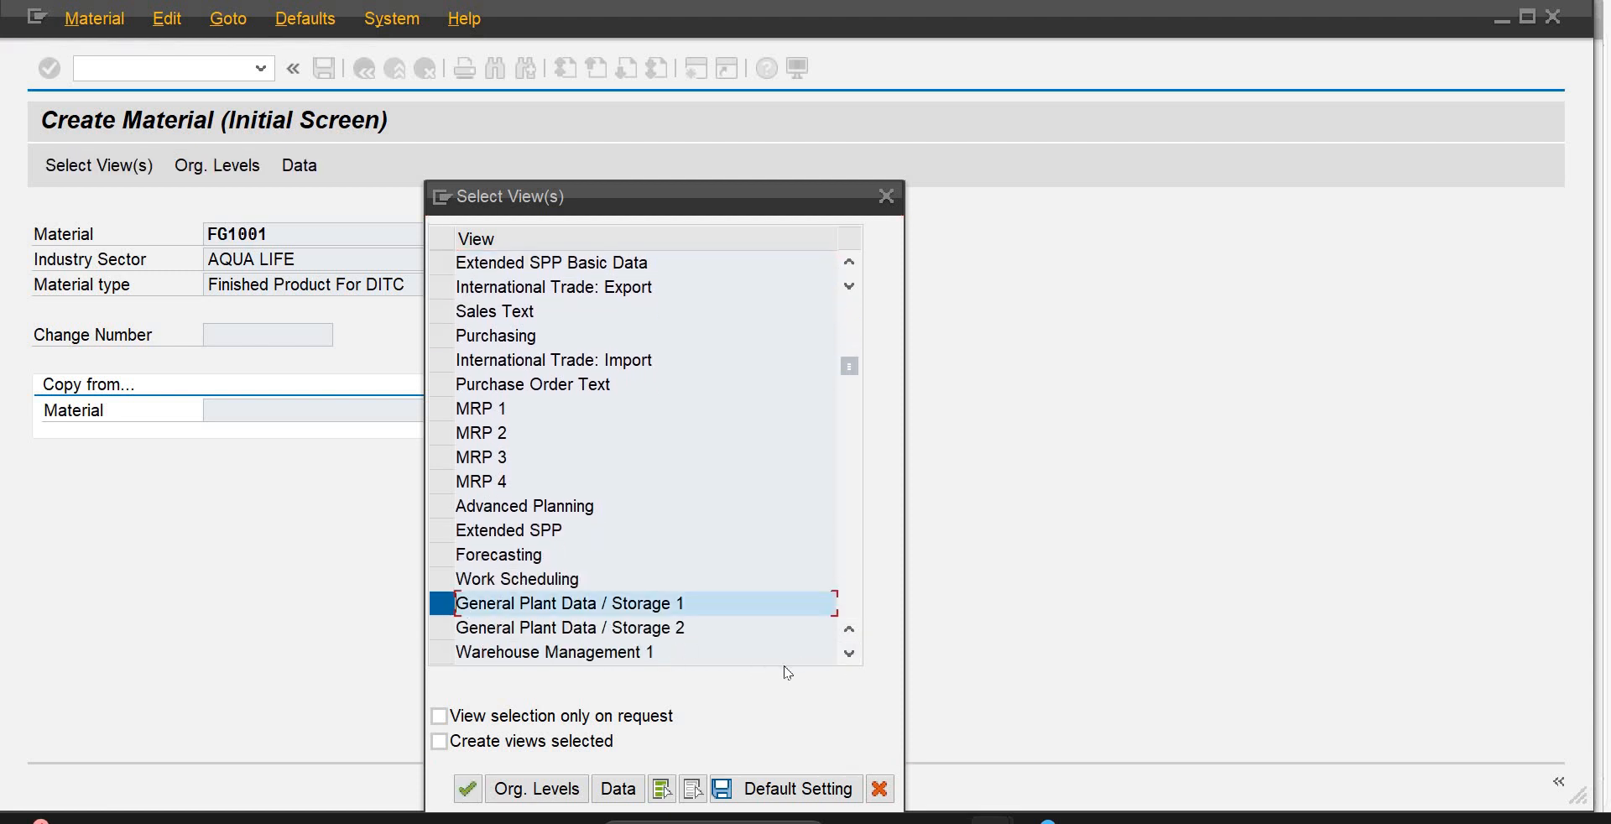
{"action": "left_click", "coordinate": [850, 653]}
{"action": "left_click", "coordinate": [849, 654]}
{"action": "left_click", "coordinate": [850, 654]}
{"action": "left_click", "coordinate": [849, 654]}
{"action": "left_click", "coordinate": [849, 654]}
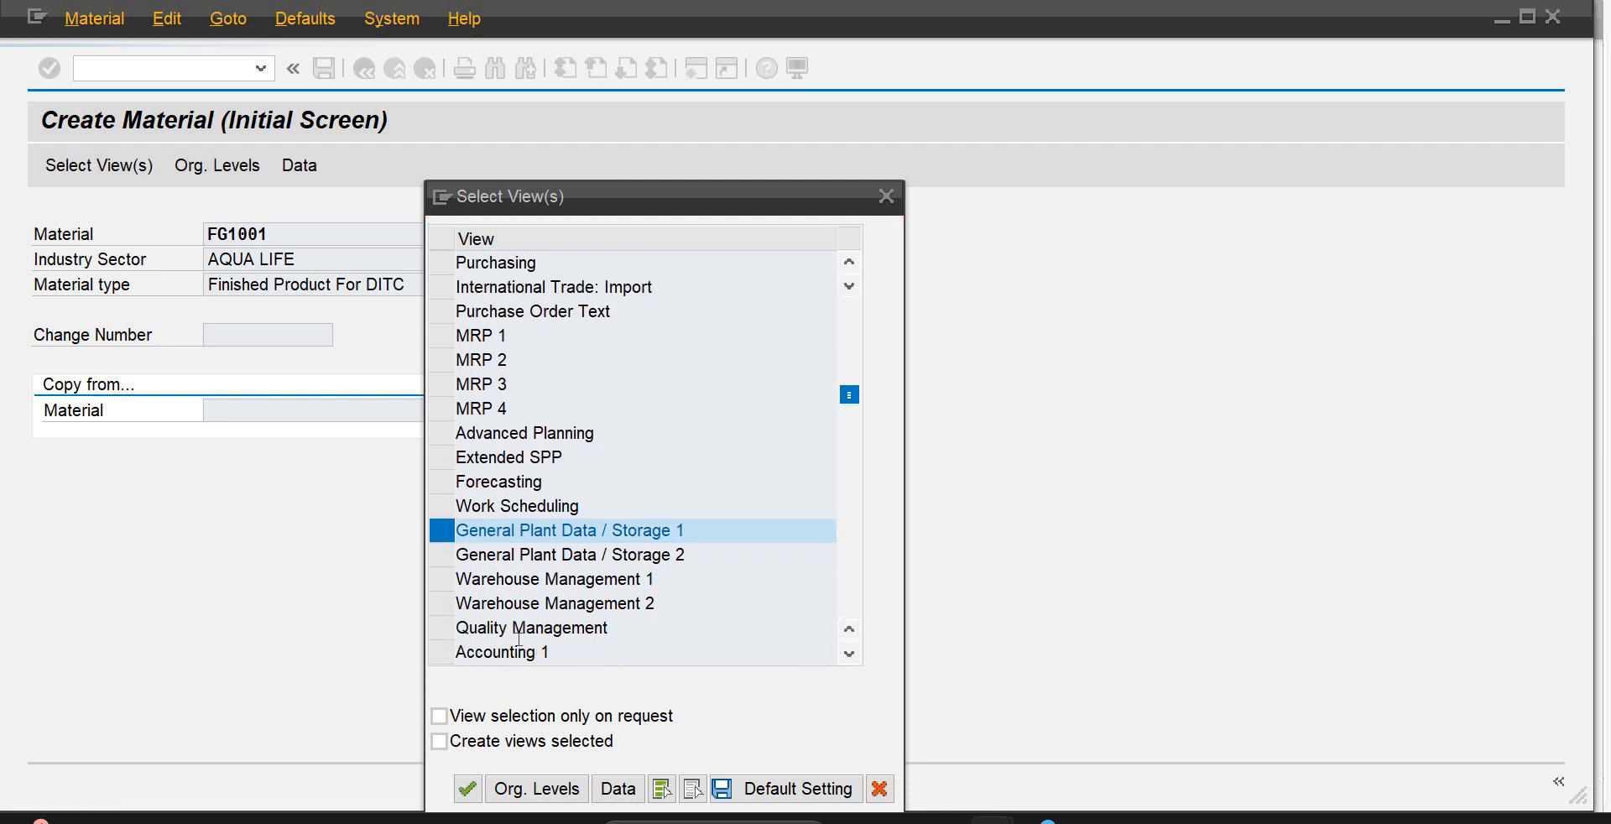
{"action": "left_click", "coordinate": [443, 604]}
{"action": "left_click", "coordinate": [467, 789]}
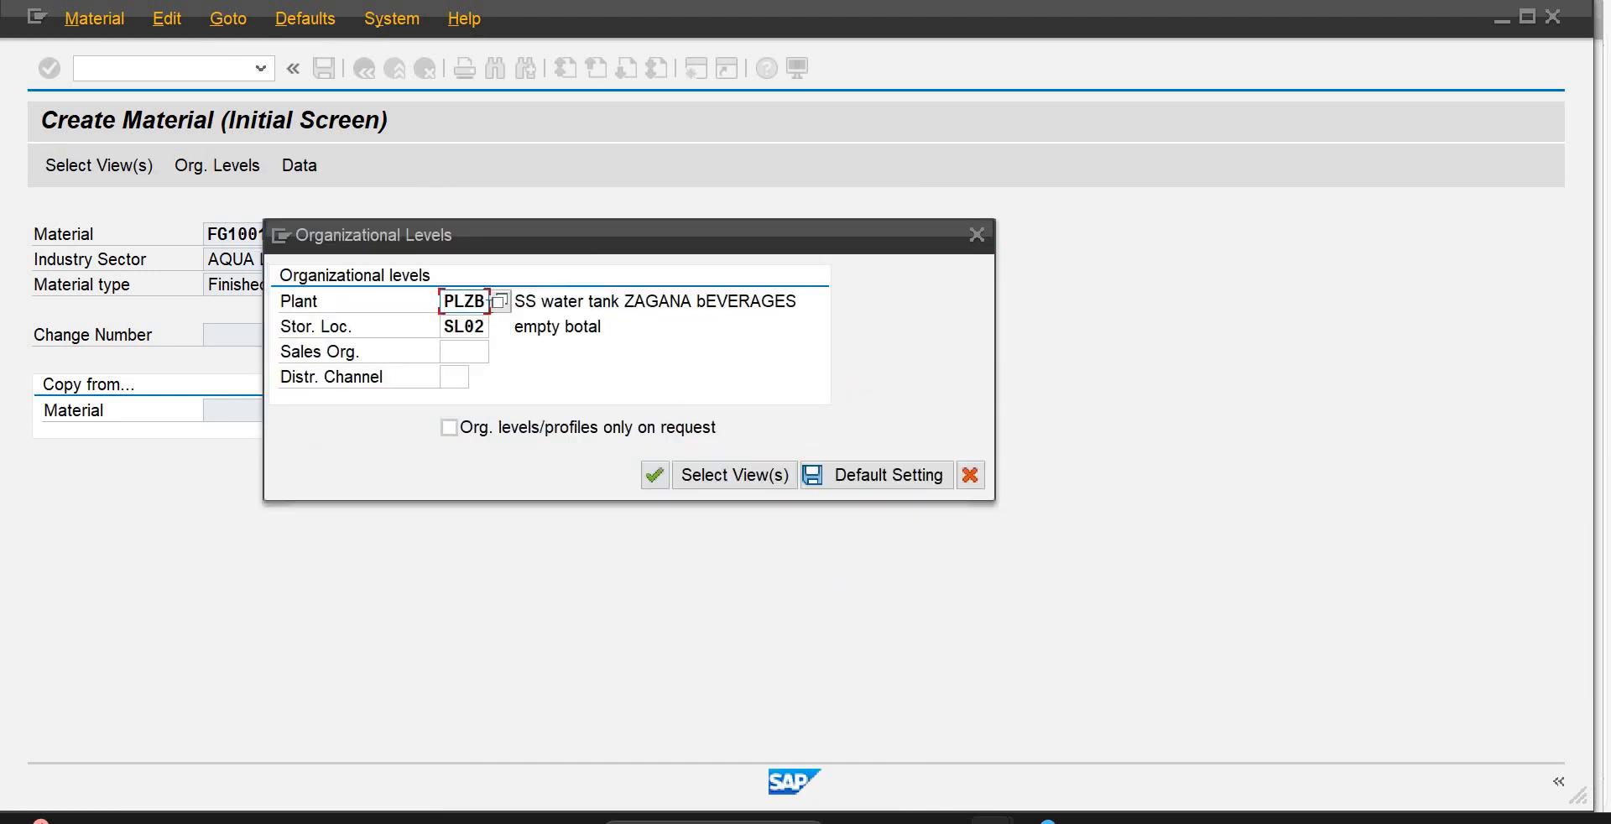
Step: Set the organizational levels to plant PLP1 and storage location SL01
{"action": "key", "text": "BackSpace"}
{"action": "key", "text": "BackSpace"}
{"action": "key", "text": "BackSpace"}
{"action": "key", "text": "BackSpace"}
{"action": "type", "text": "p1p"}
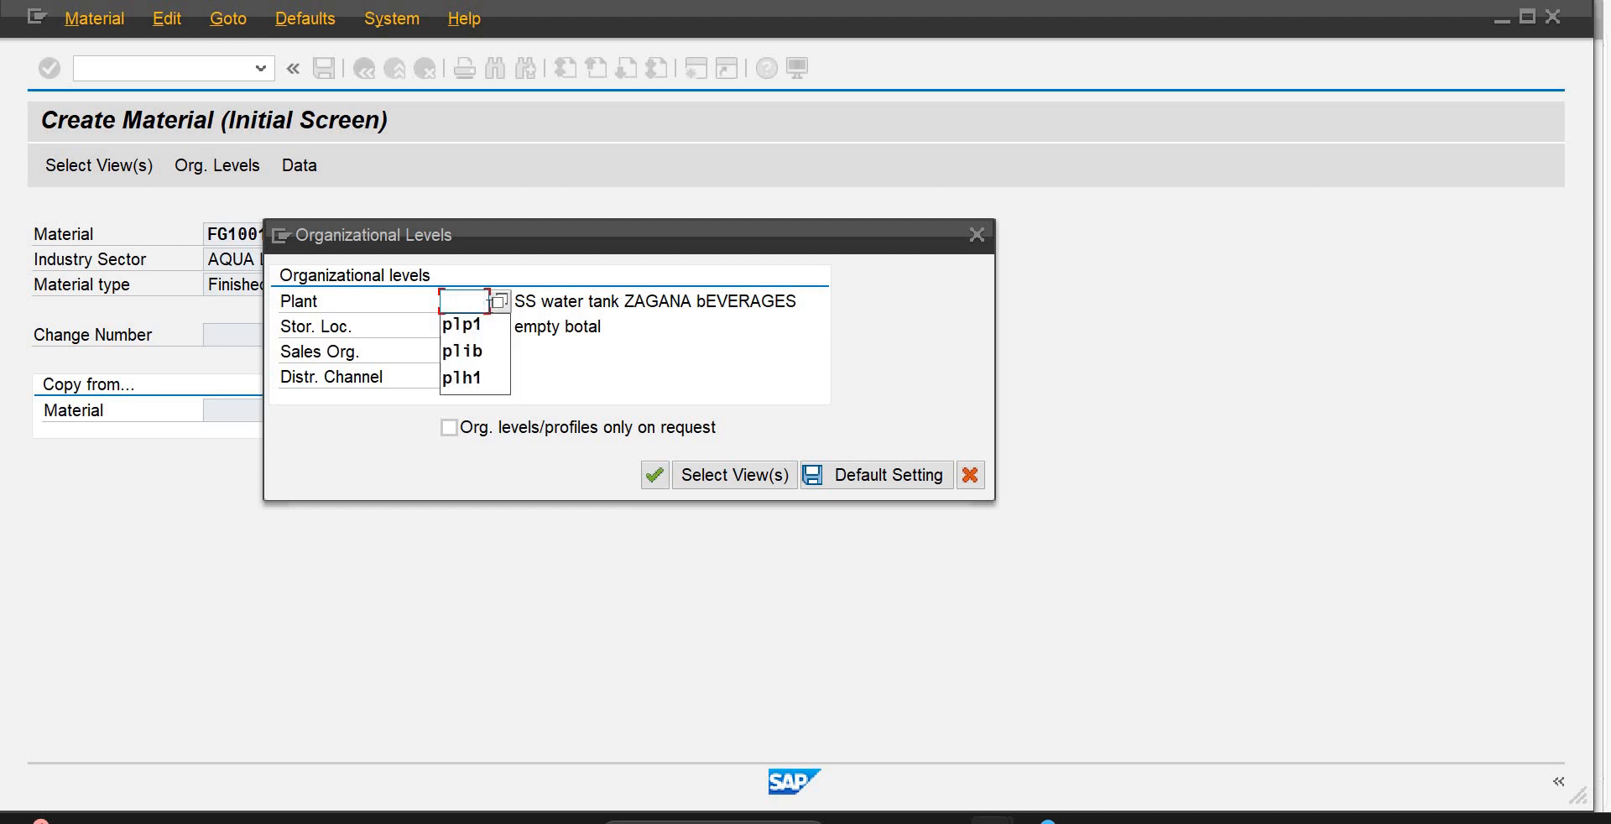
{"action": "type", "text": "1"}
{"action": "key", "text": "Tab"}
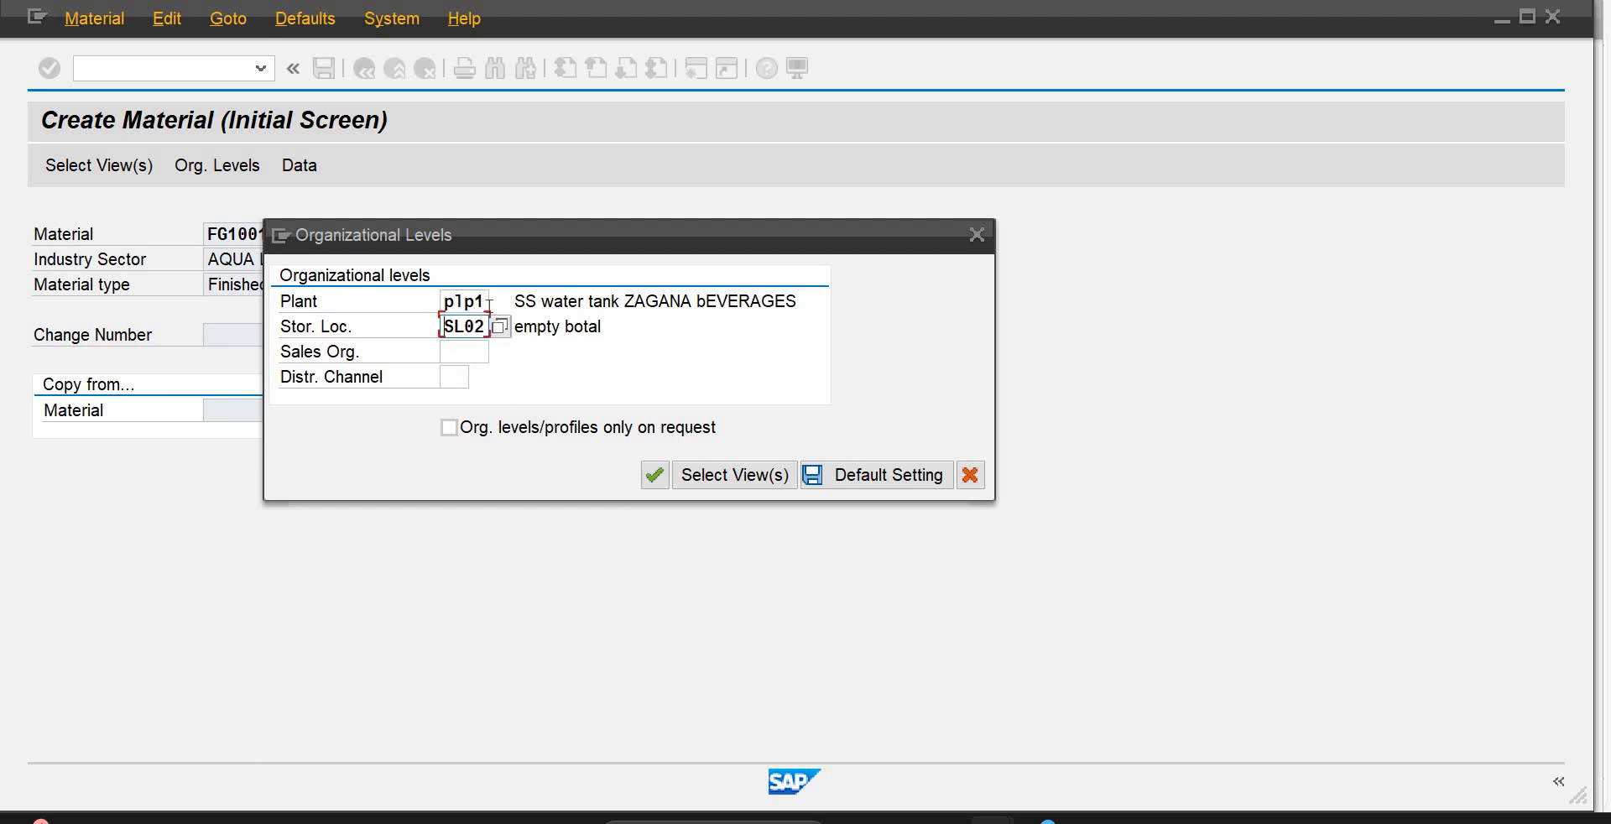
{"action": "type", "text": "sl01"}
{"action": "key", "text": "Tab"}
Step: Set the sales organization to SOPB, choose the suggested distribution channel beginning with 1, and confirm the organizational levels
{"action": "type", "text": "s"}
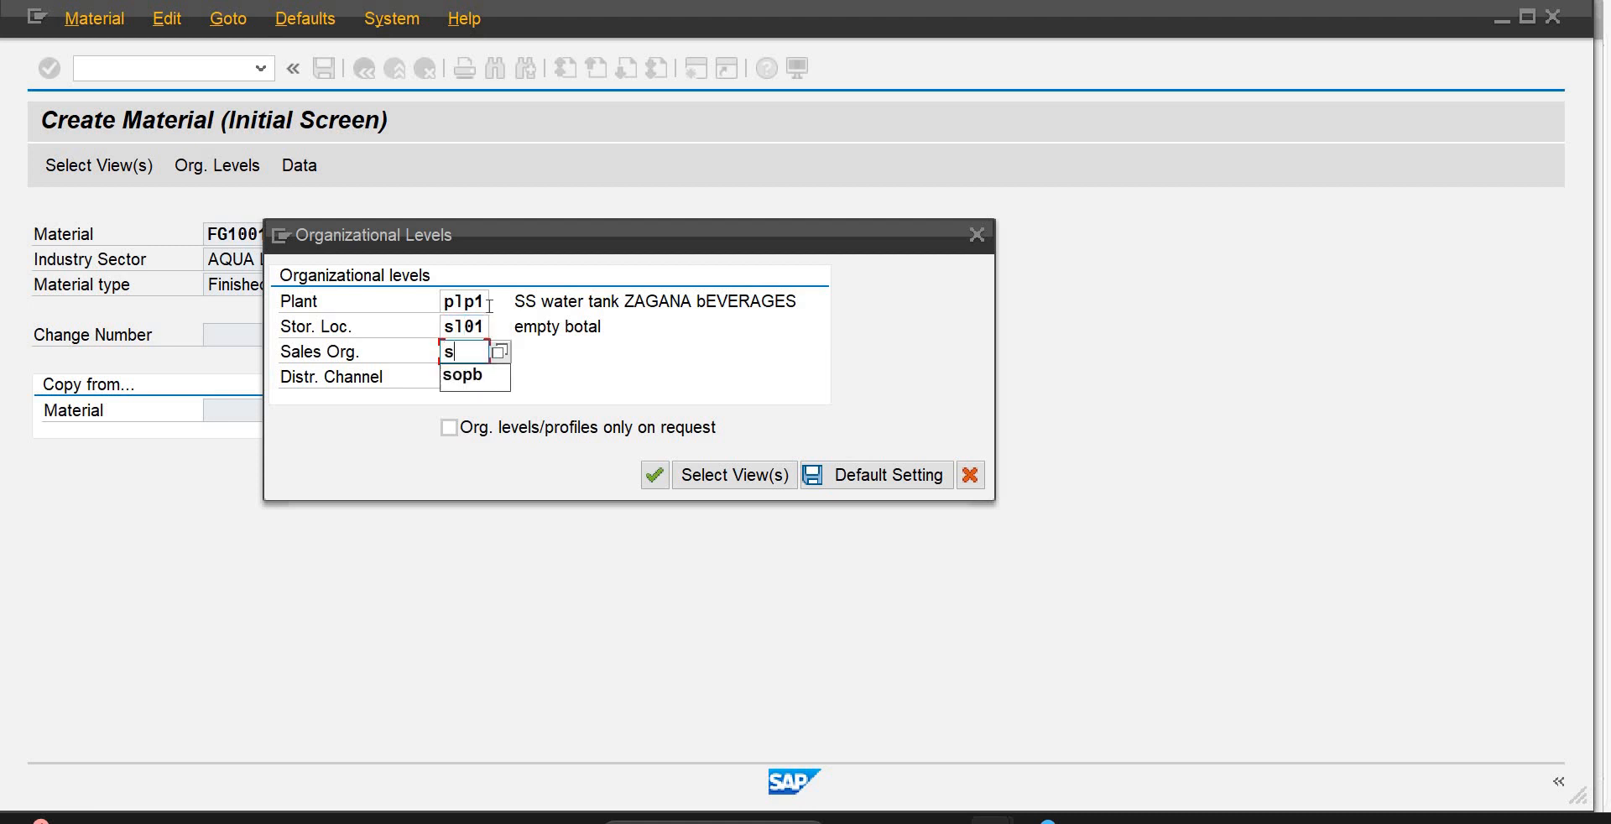
{"action": "key", "text": "Down"}
{"action": "key", "text": "Return"}
{"action": "key", "text": "Tab"}
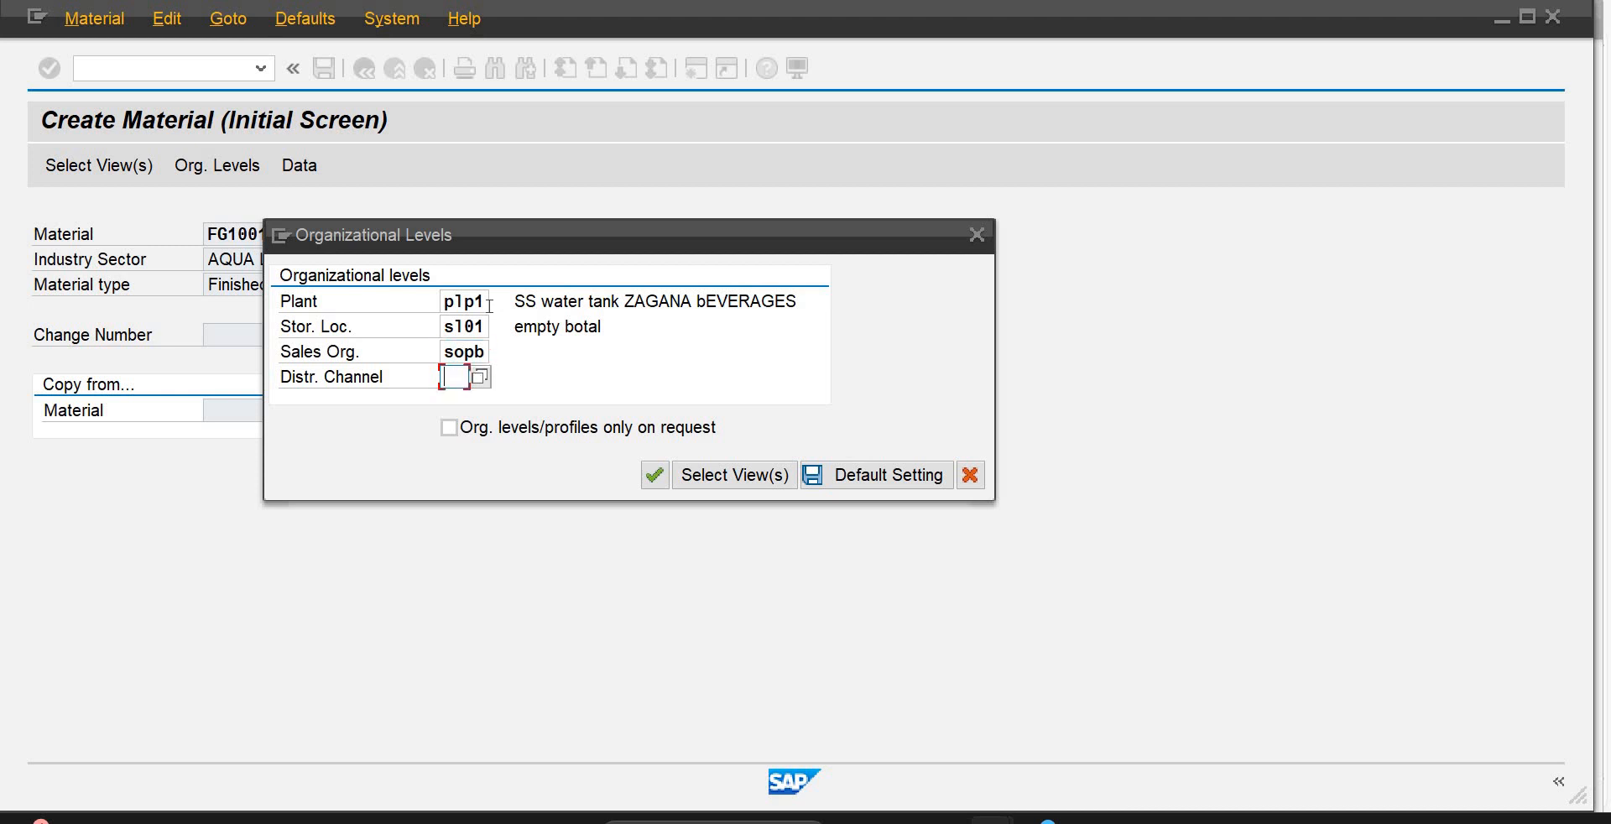
{"action": "type", "text": "1"}
{"action": "key", "text": "Down"}
{"action": "key", "text": "Return"}
{"action": "key", "text": "Return"}
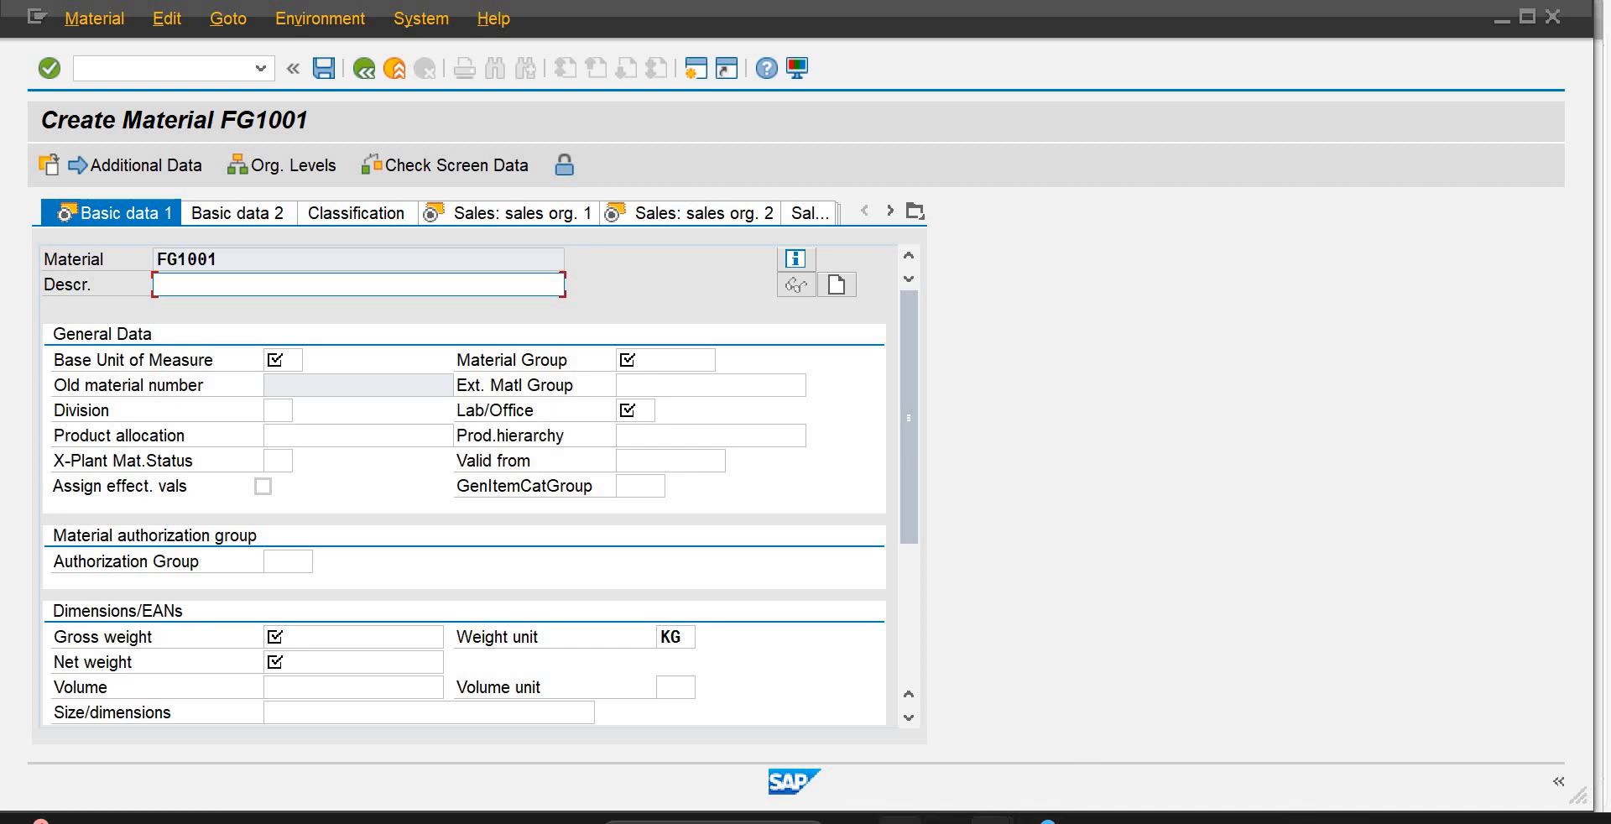
Step: Check the 600 ML bottle entry in the SAP Sourcing and Procurement PDF and describe FG1001 as 600Ml Filled Bottle PB01 in SAP
{"action": "mouse_move", "coordinate": [854, 820]}
{"action": "left_click", "coordinate": [945, 774]}
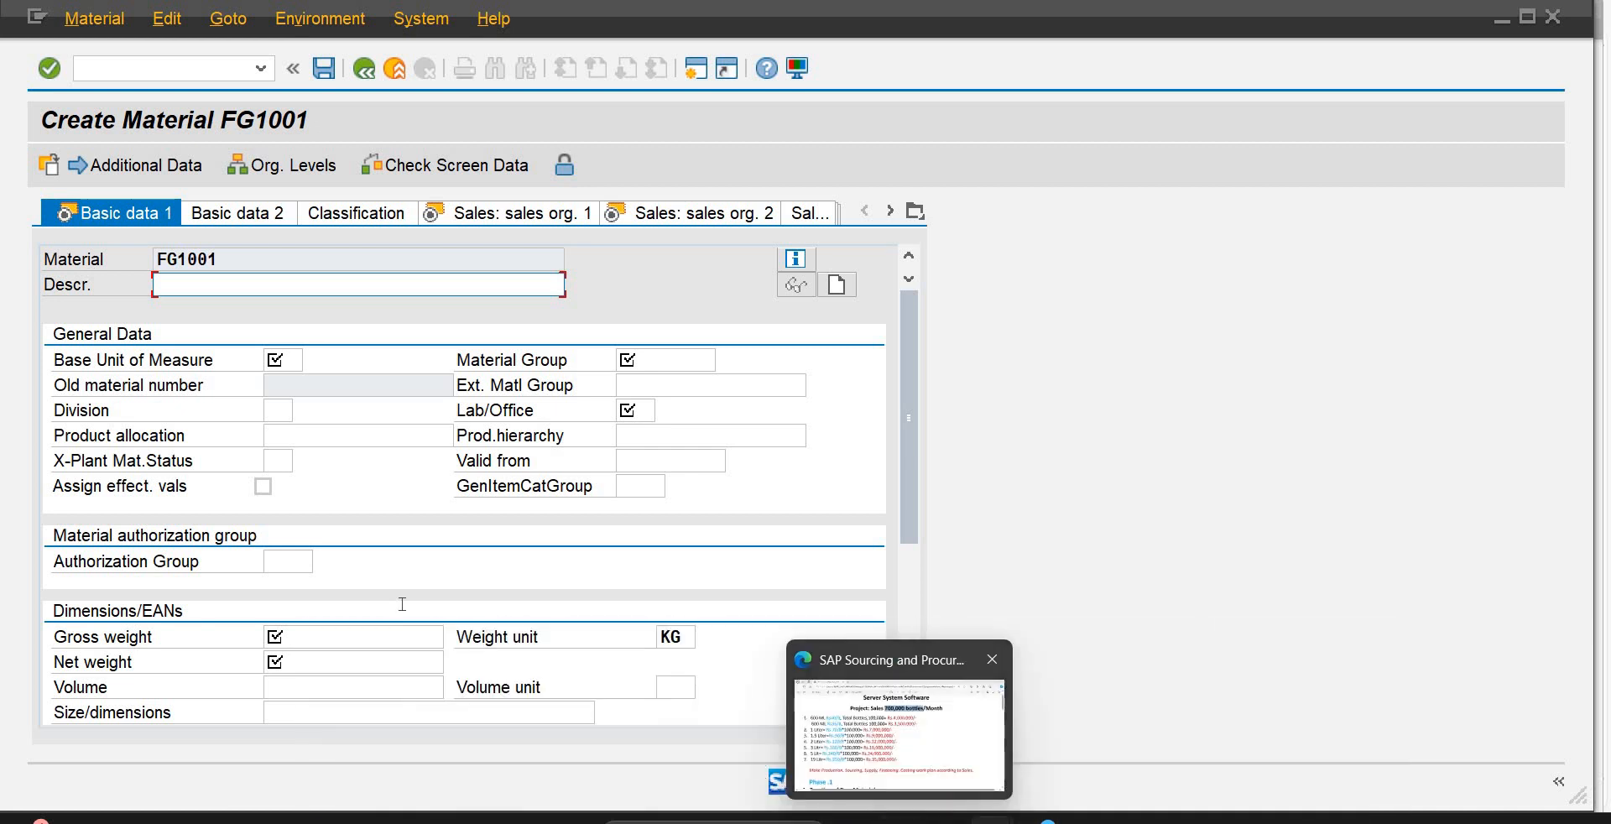
{"action": "left_click_drag", "start_coordinate": [123, 250], "coordinate": [264, 249]}
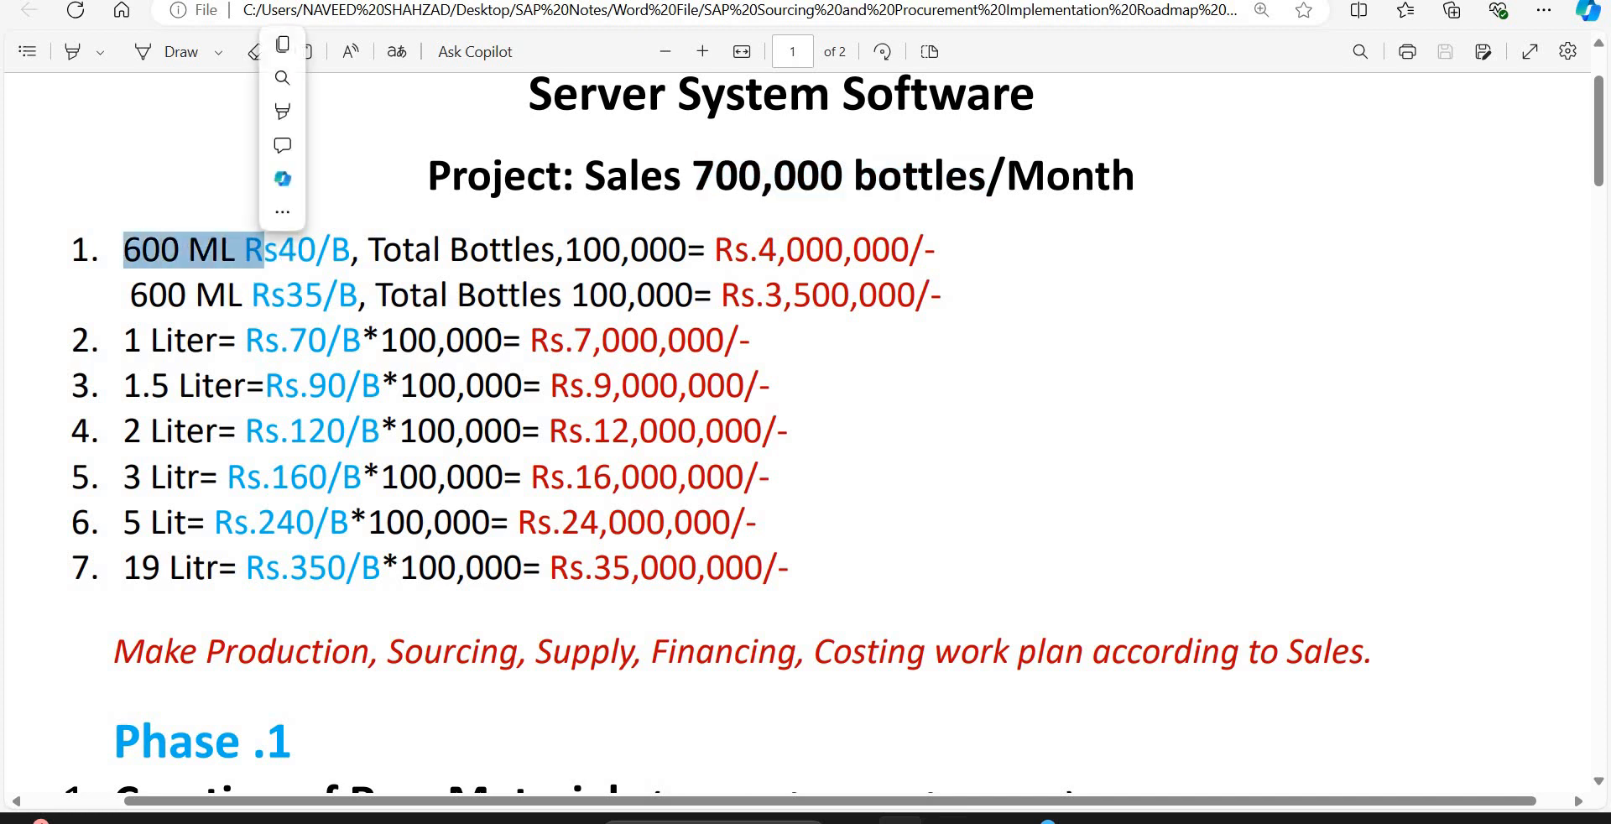
{"action": "mouse_move", "coordinate": [993, 819]}
{"action": "left_click", "coordinate": [1188, 727]}
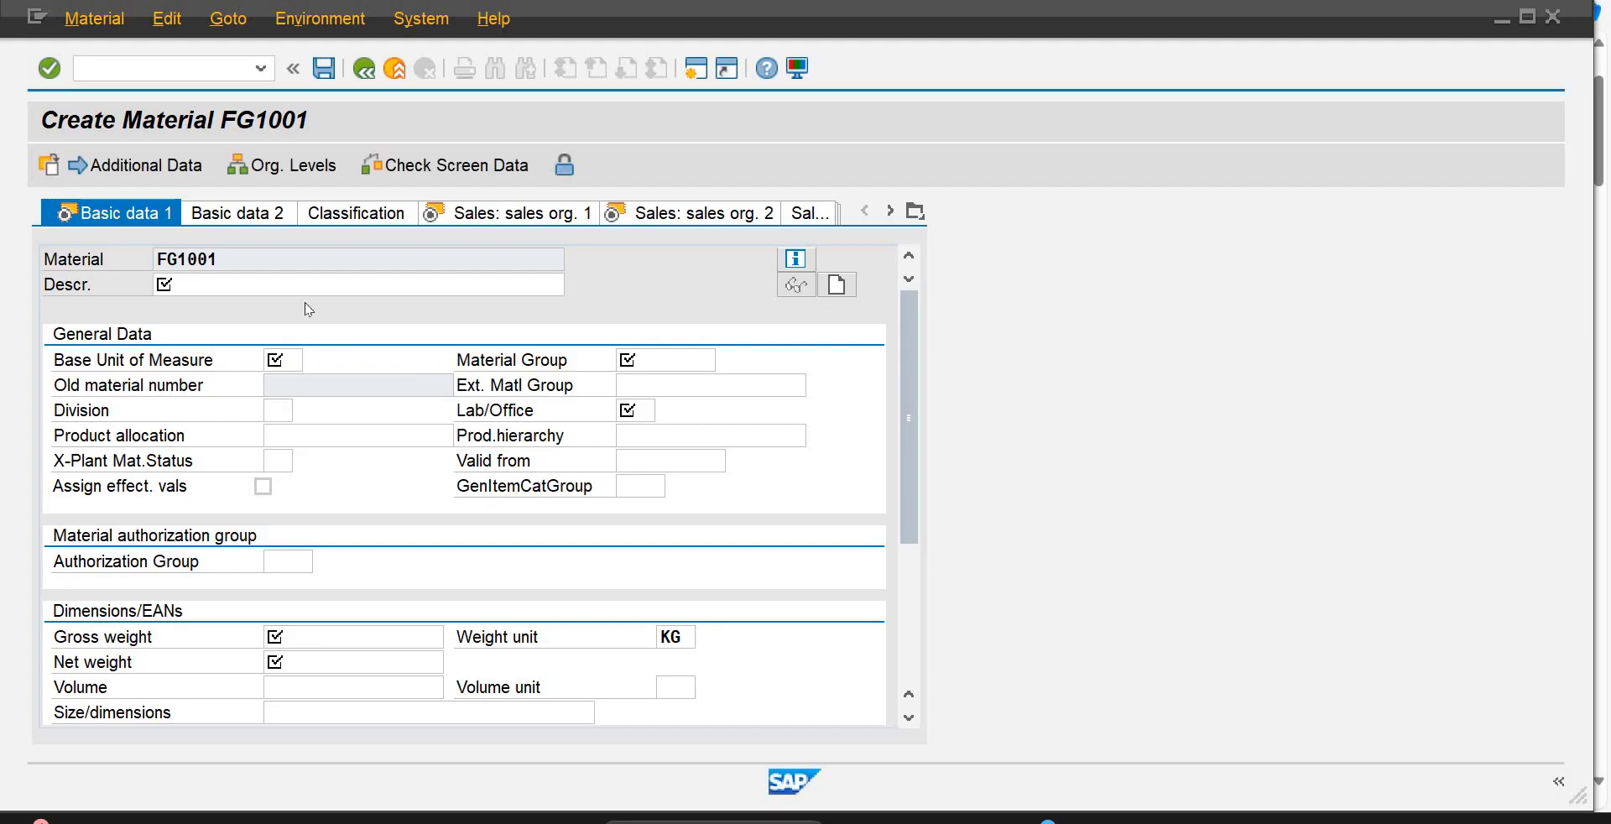
{"action": "type", "text": "600"}
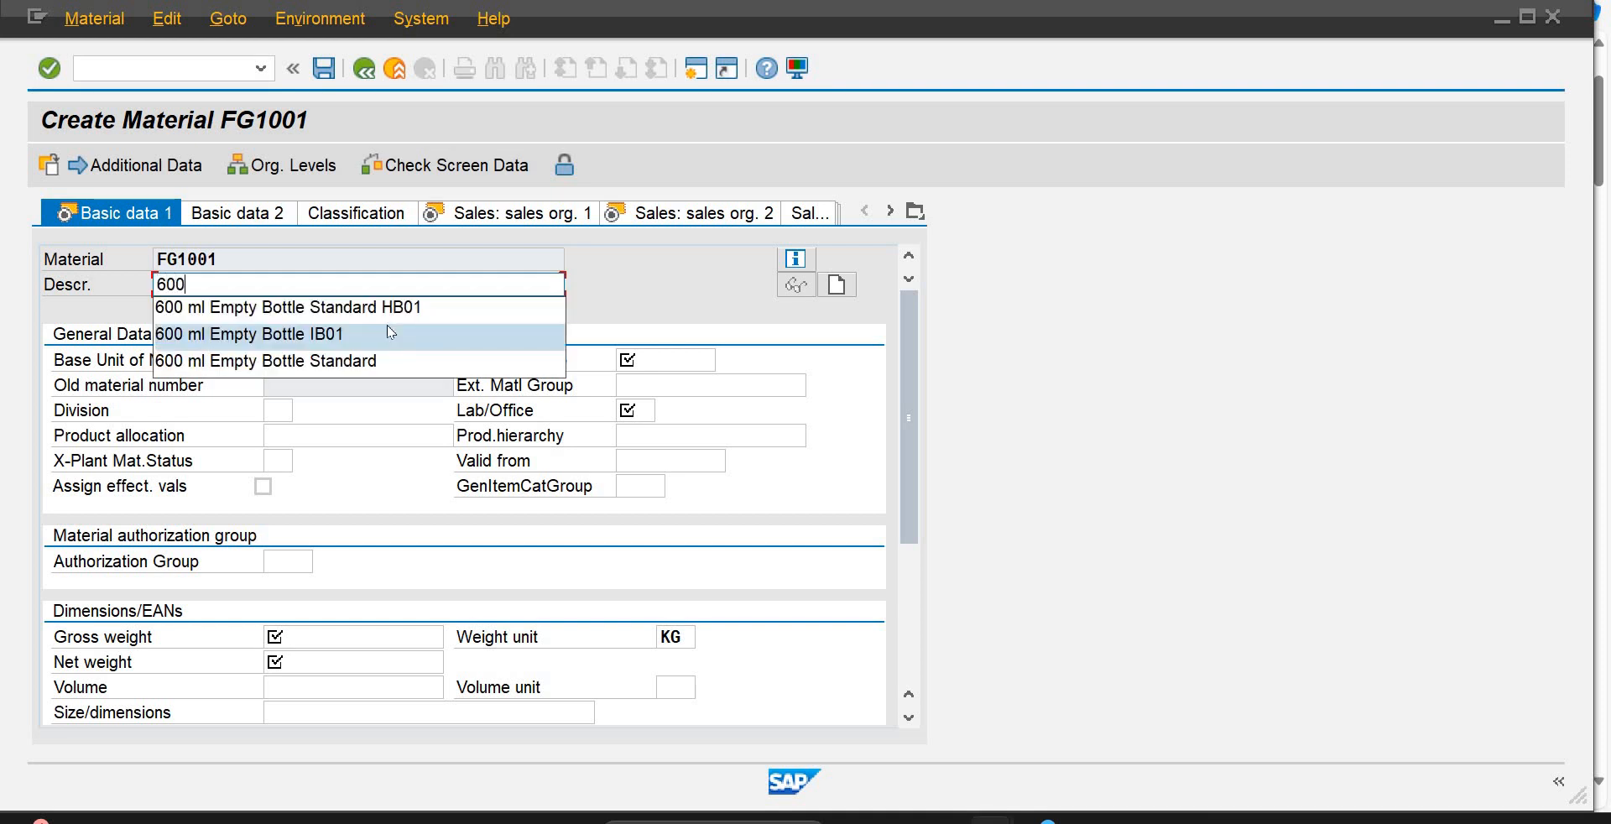
{"action": "type", "text": "Ml Filled Bollte"}
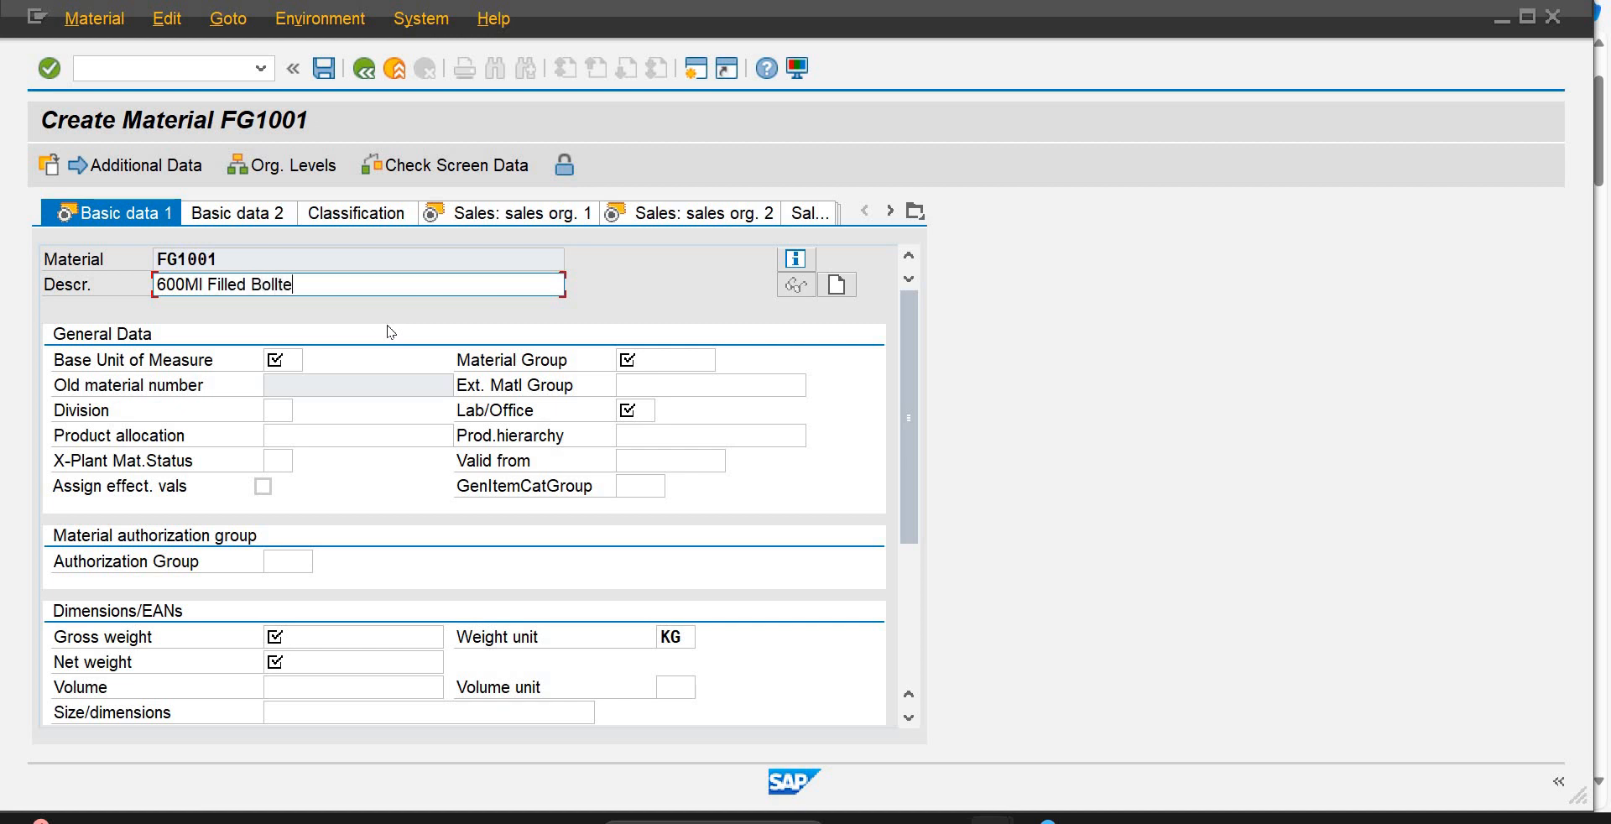
{"action": "key", "text": "BackSpace"}
{"action": "key", "text": "BackSpace"}
{"action": "key", "text": "BackSpace"}
{"action": "key", "text": "BackSpace"}
{"action": "type", "text": "ttle PB01"}
{"action": "key", "text": "Return"}
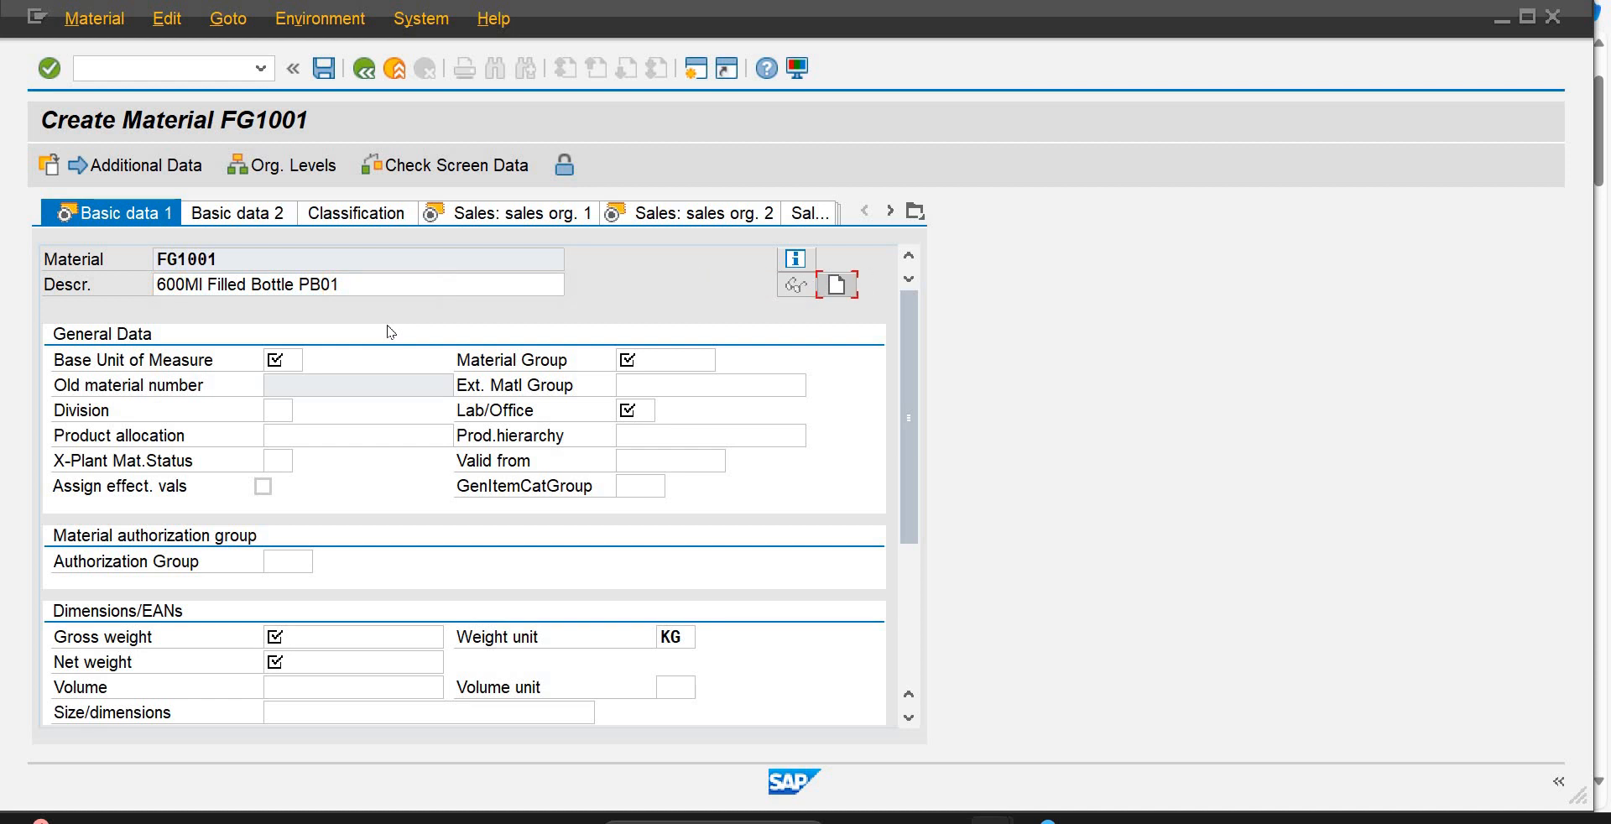
Step: Set the base unit of measure of FG1001 to EA
{"action": "left_click", "coordinate": [297, 361]}
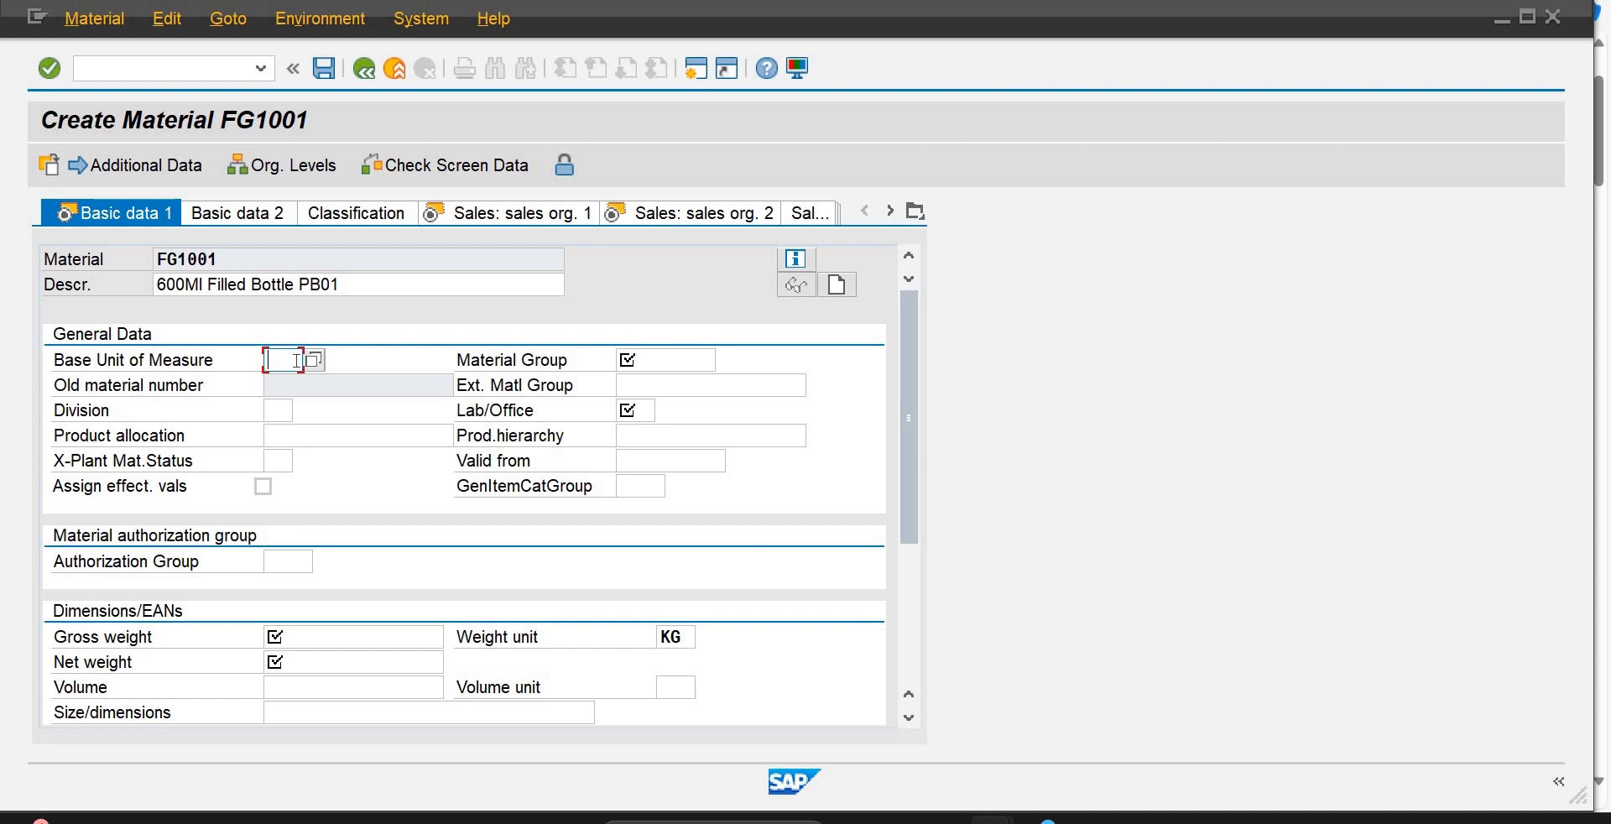
{"action": "type", "text": "ea"}
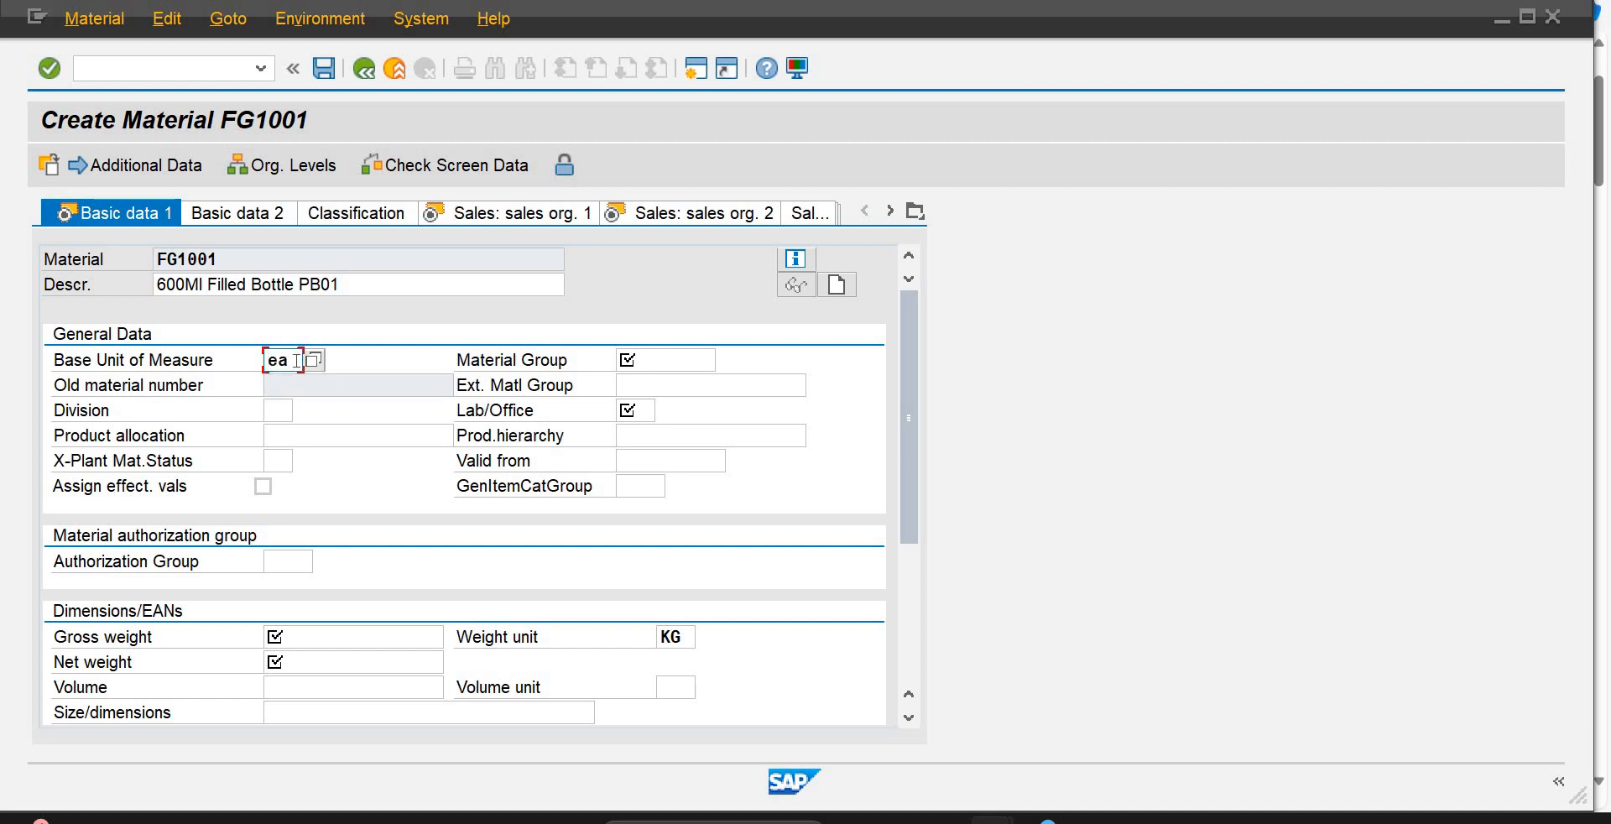
{"action": "key", "text": "Return"}
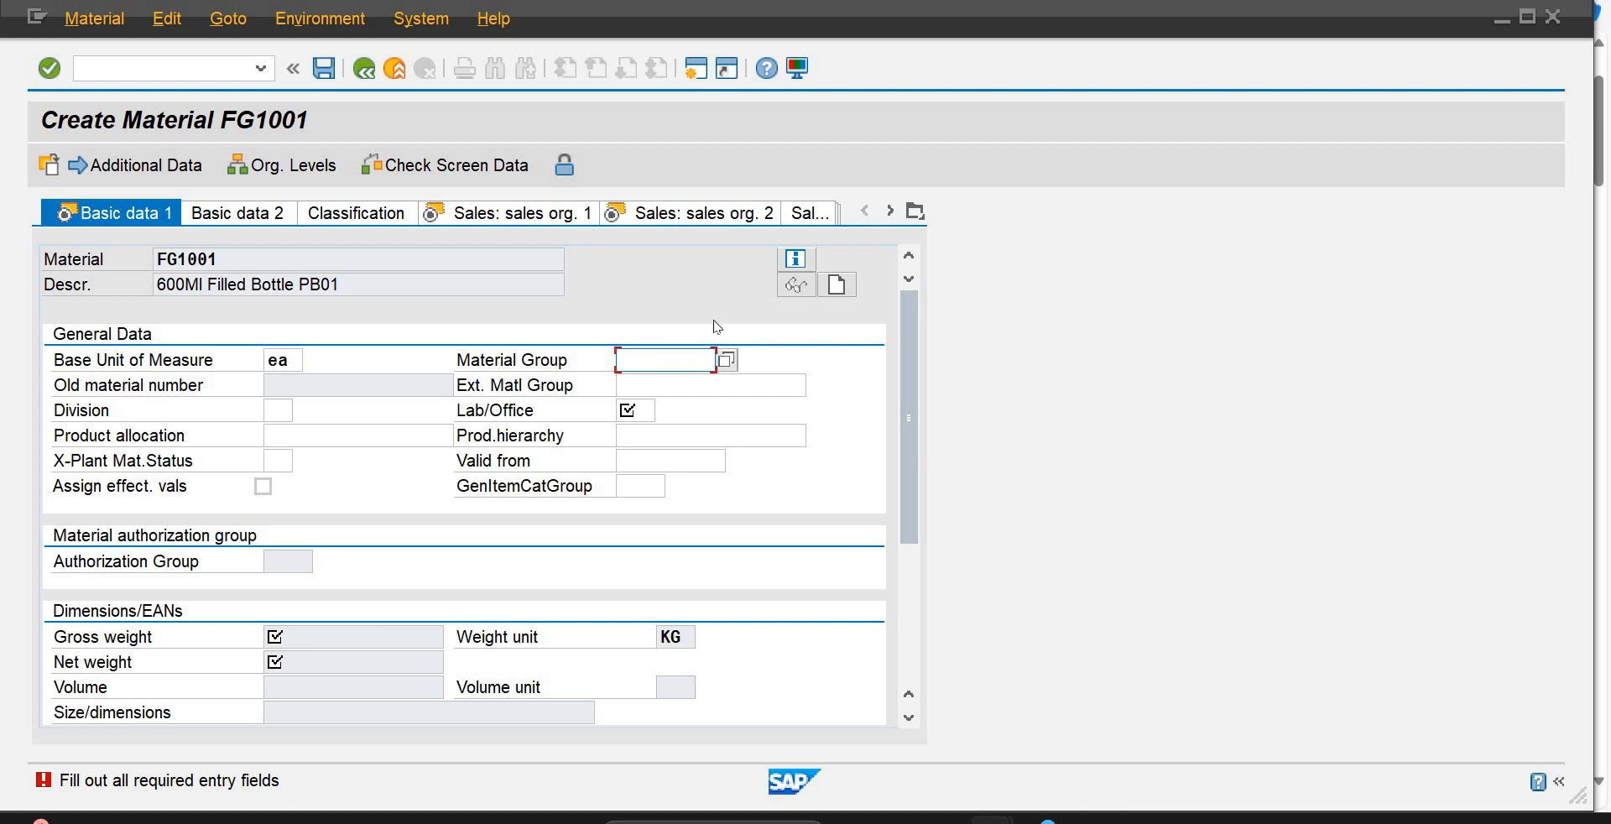
Step: Find material group OLPC (Beverages) in the list of possible values and assign it to FG1001
{"action": "left_click", "coordinate": [726, 366]}
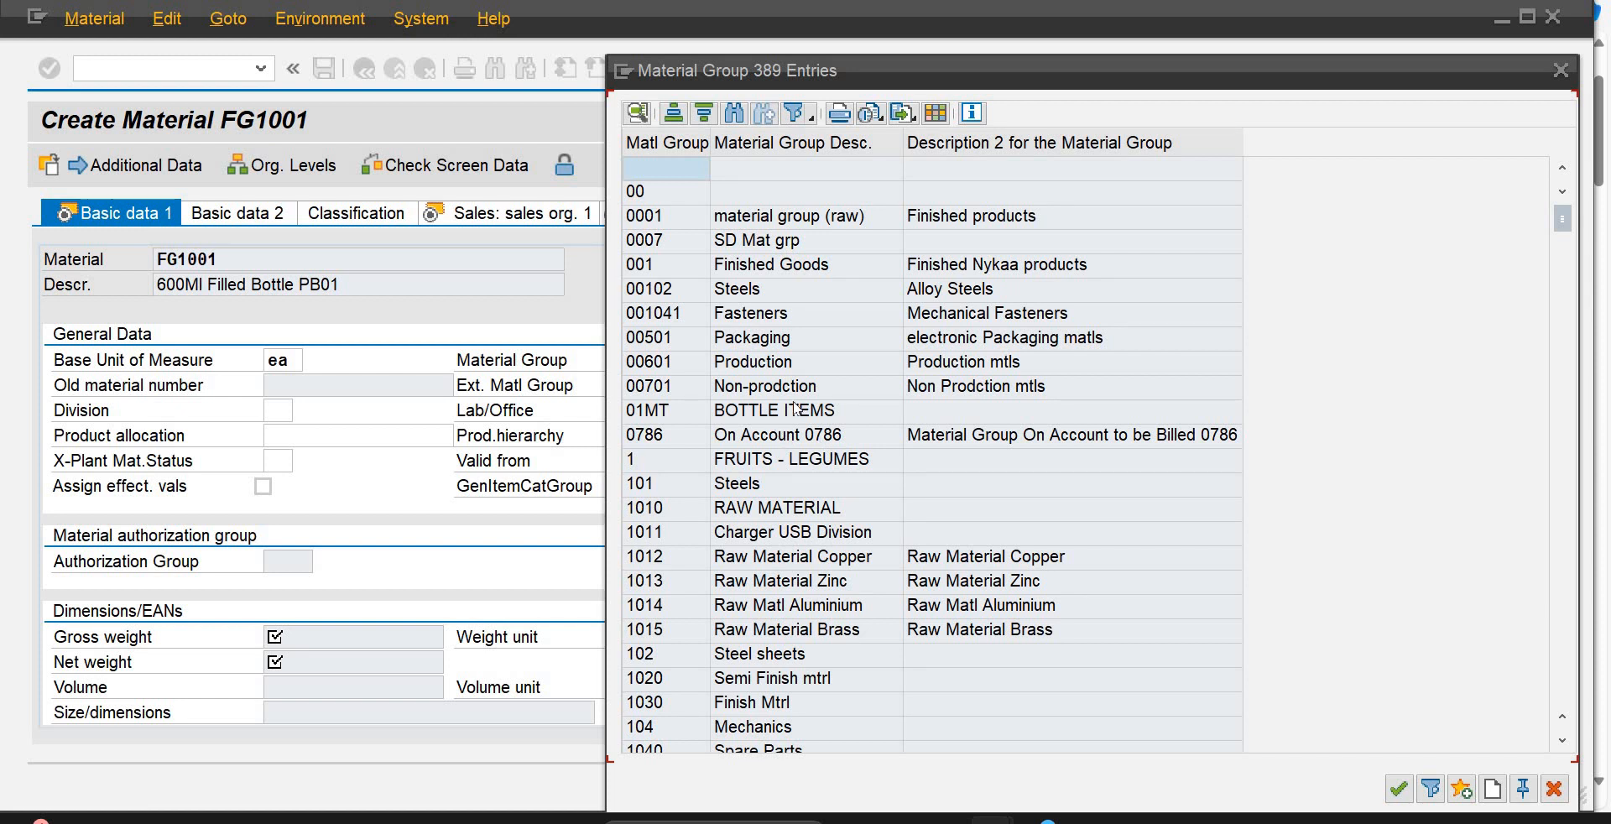
{"action": "left_click", "coordinate": [732, 114]}
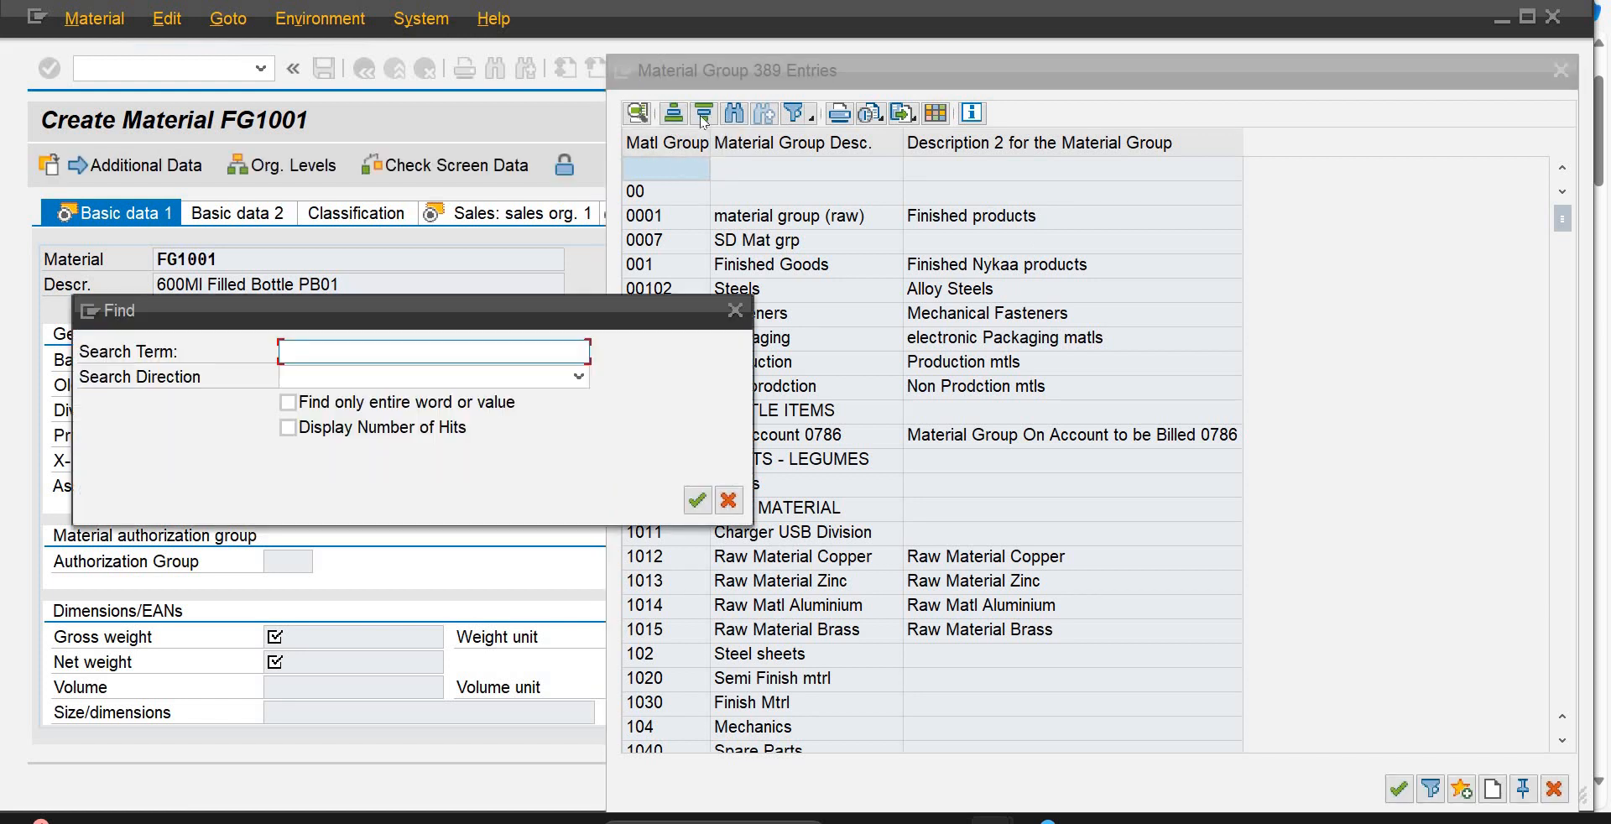
{"action": "type", "text": "olpc"}
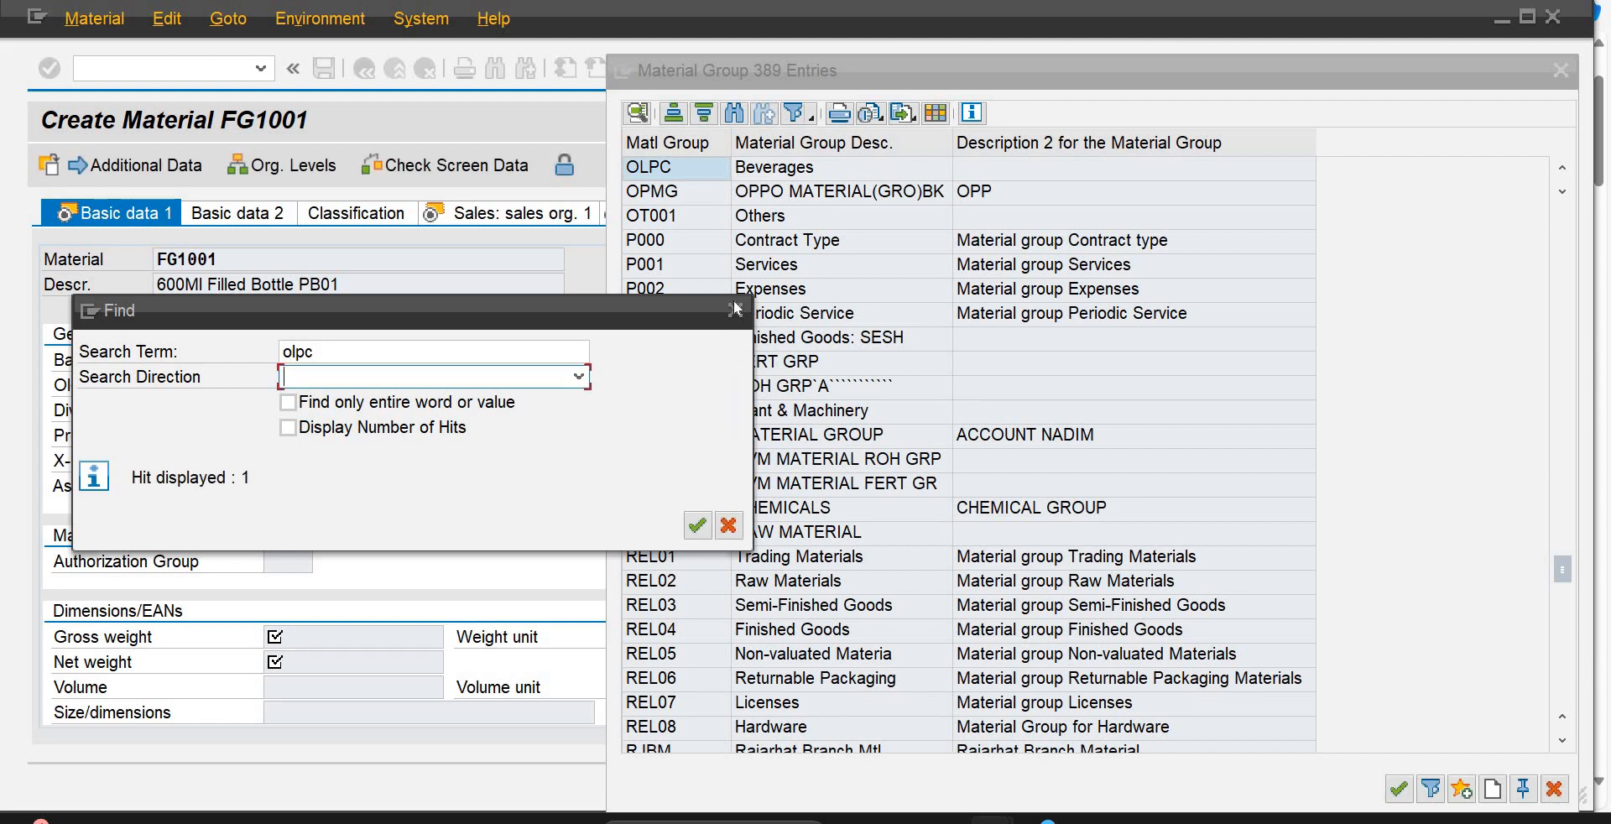
{"action": "left_click", "coordinate": [696, 526]}
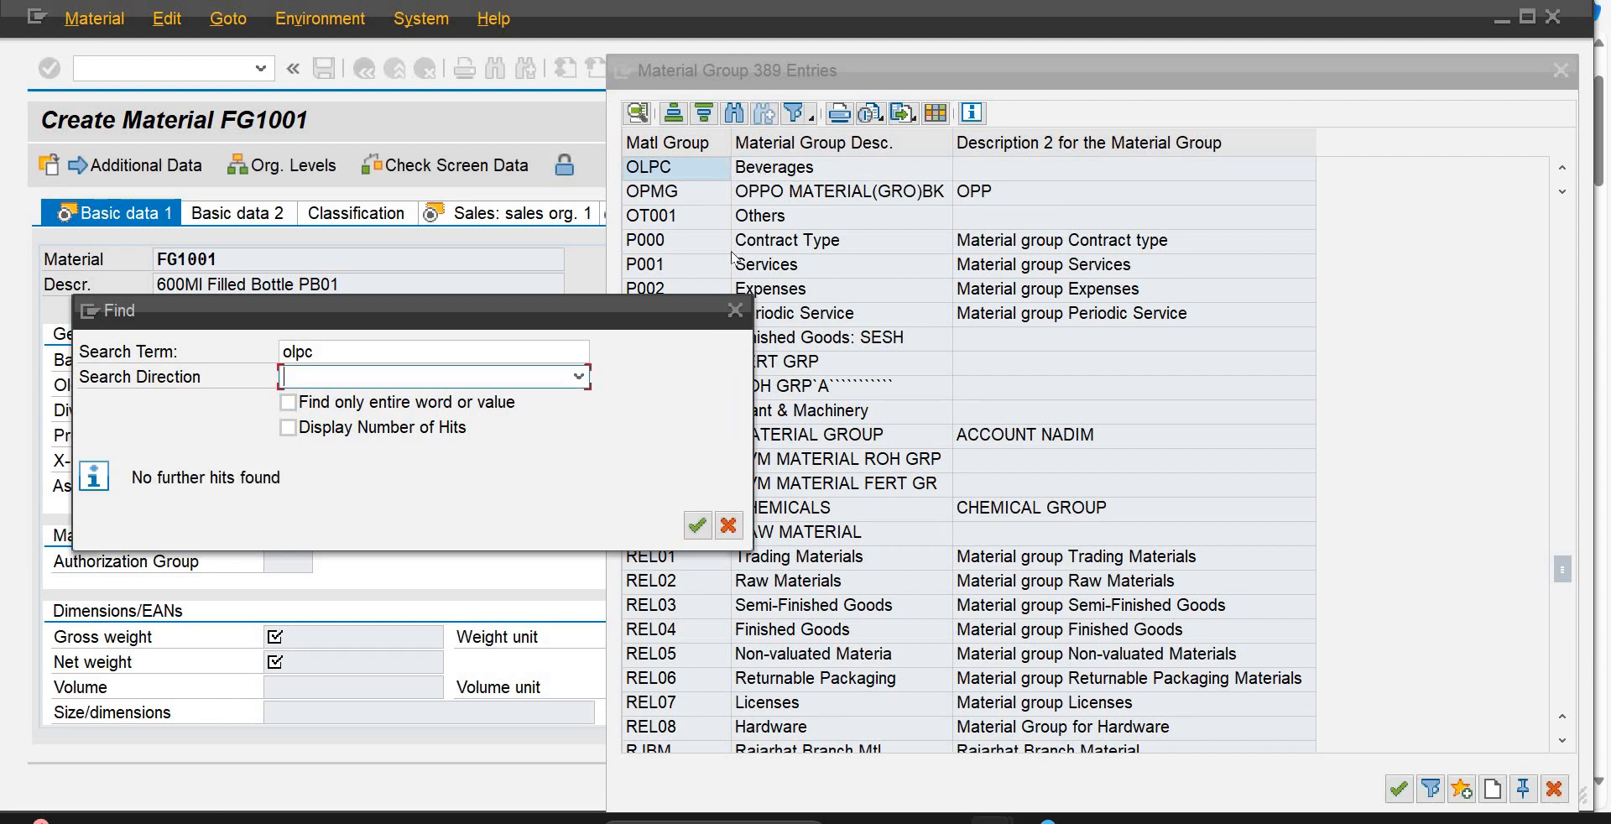
{"action": "left_click", "coordinate": [736, 310]}
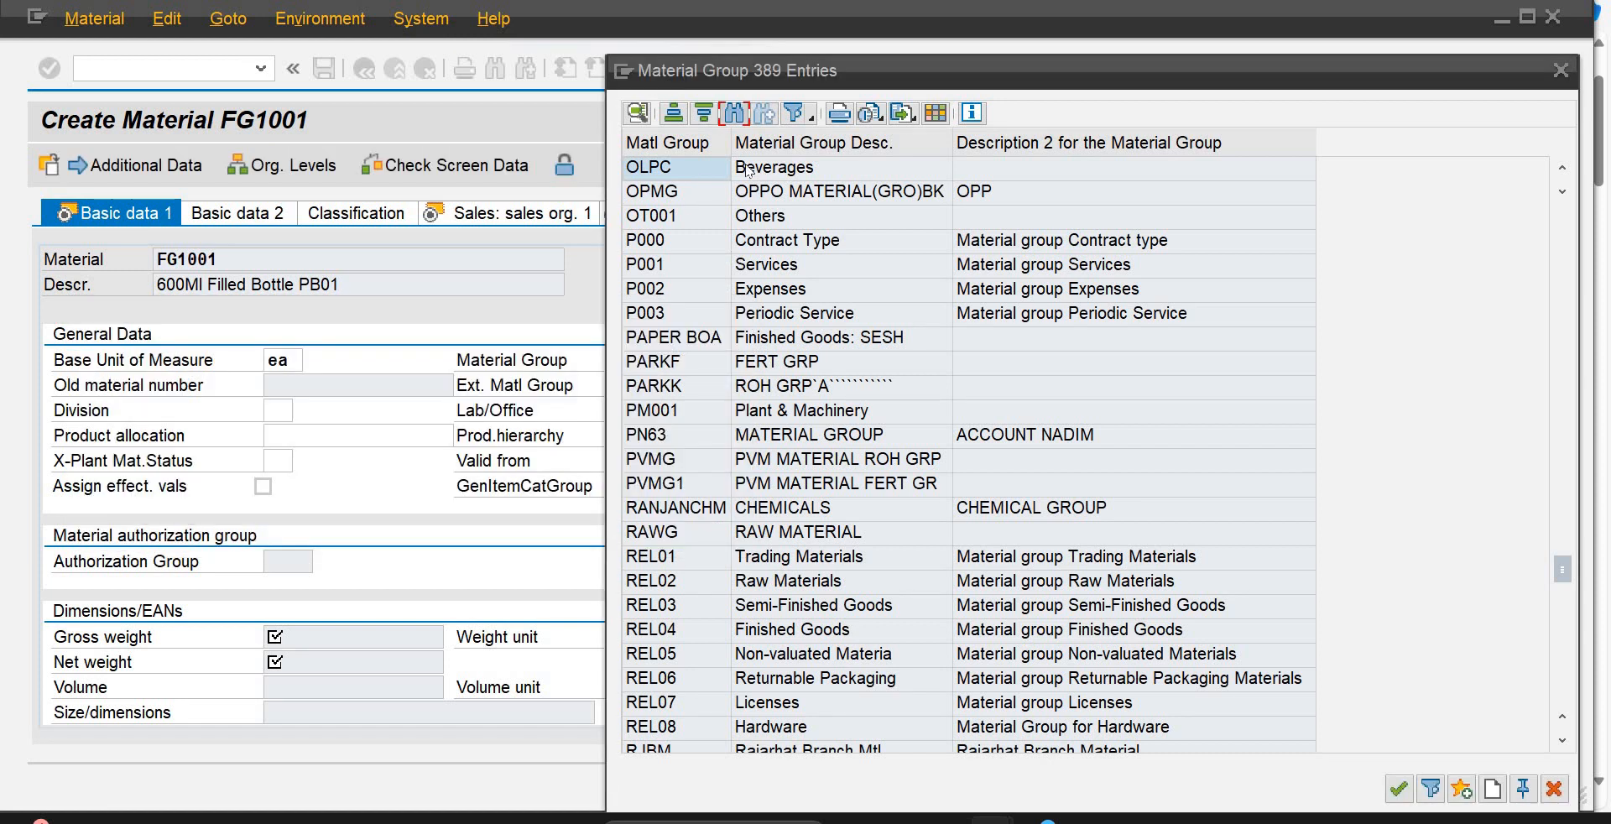
{"action": "double_click", "coordinate": [759, 169]}
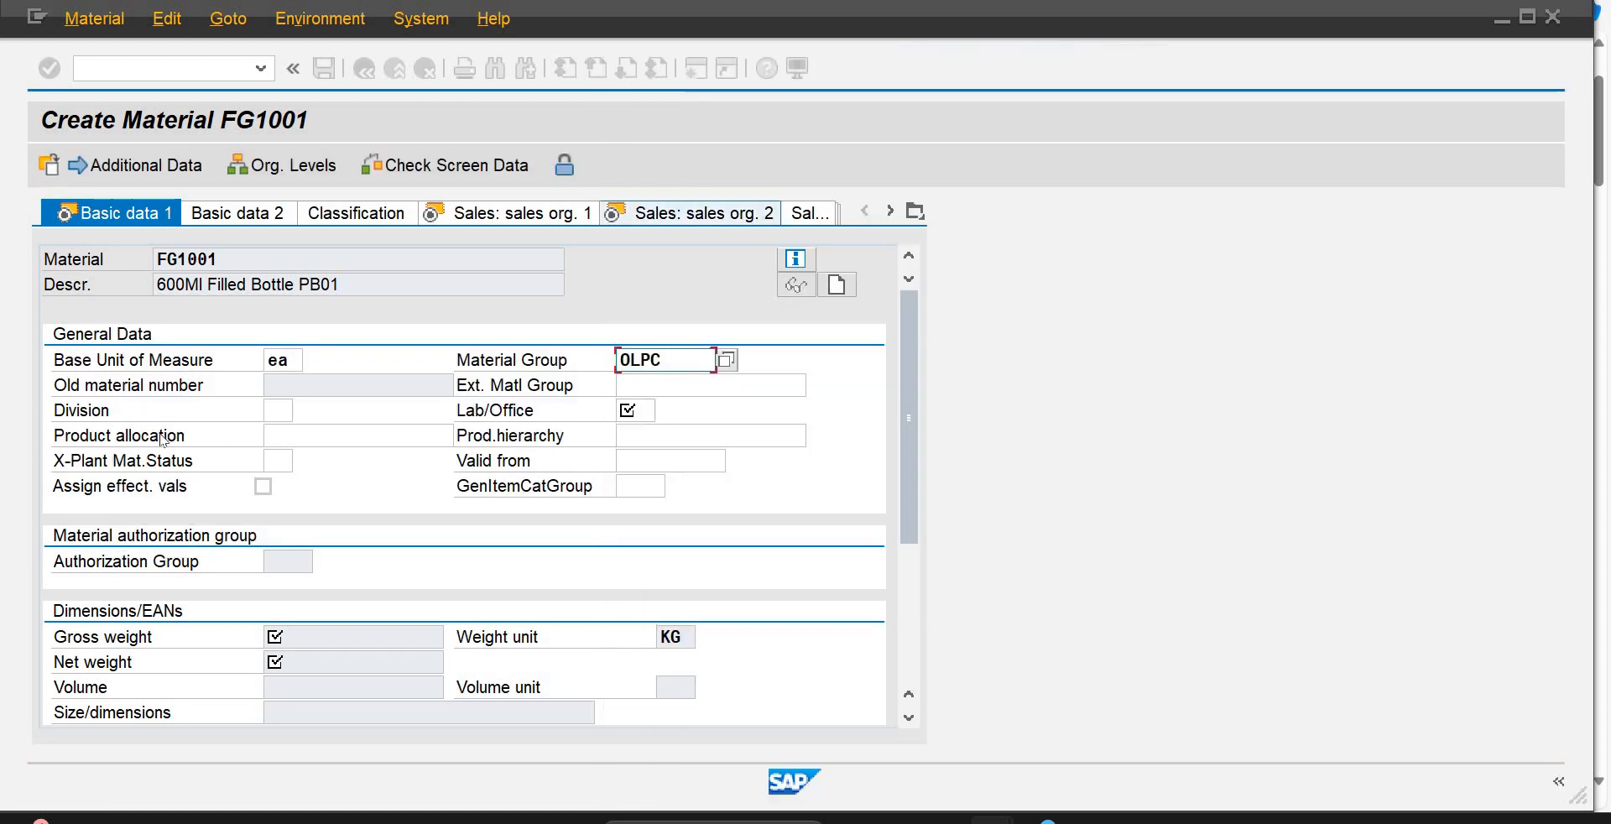
Step: Set the division to PW and the lab/office to 001 (Laboratory 1), then confirm the general data entries
{"action": "left_click", "coordinate": [269, 411]}
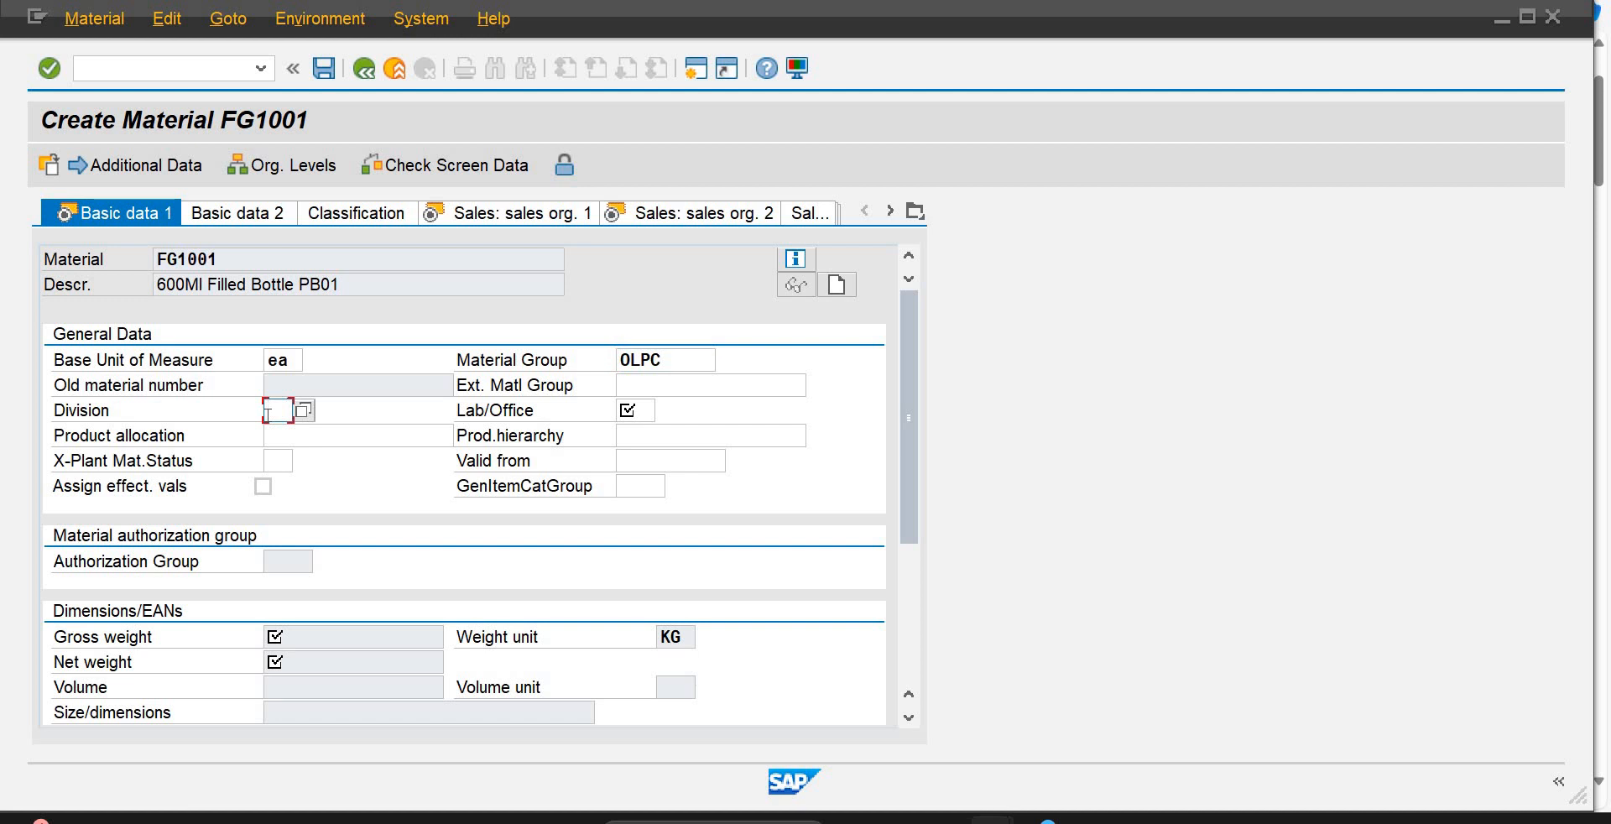
{"action": "type", "text": "pw"}
{"action": "left_click", "coordinate": [649, 412]}
{"action": "left_click", "coordinate": [669, 412]}
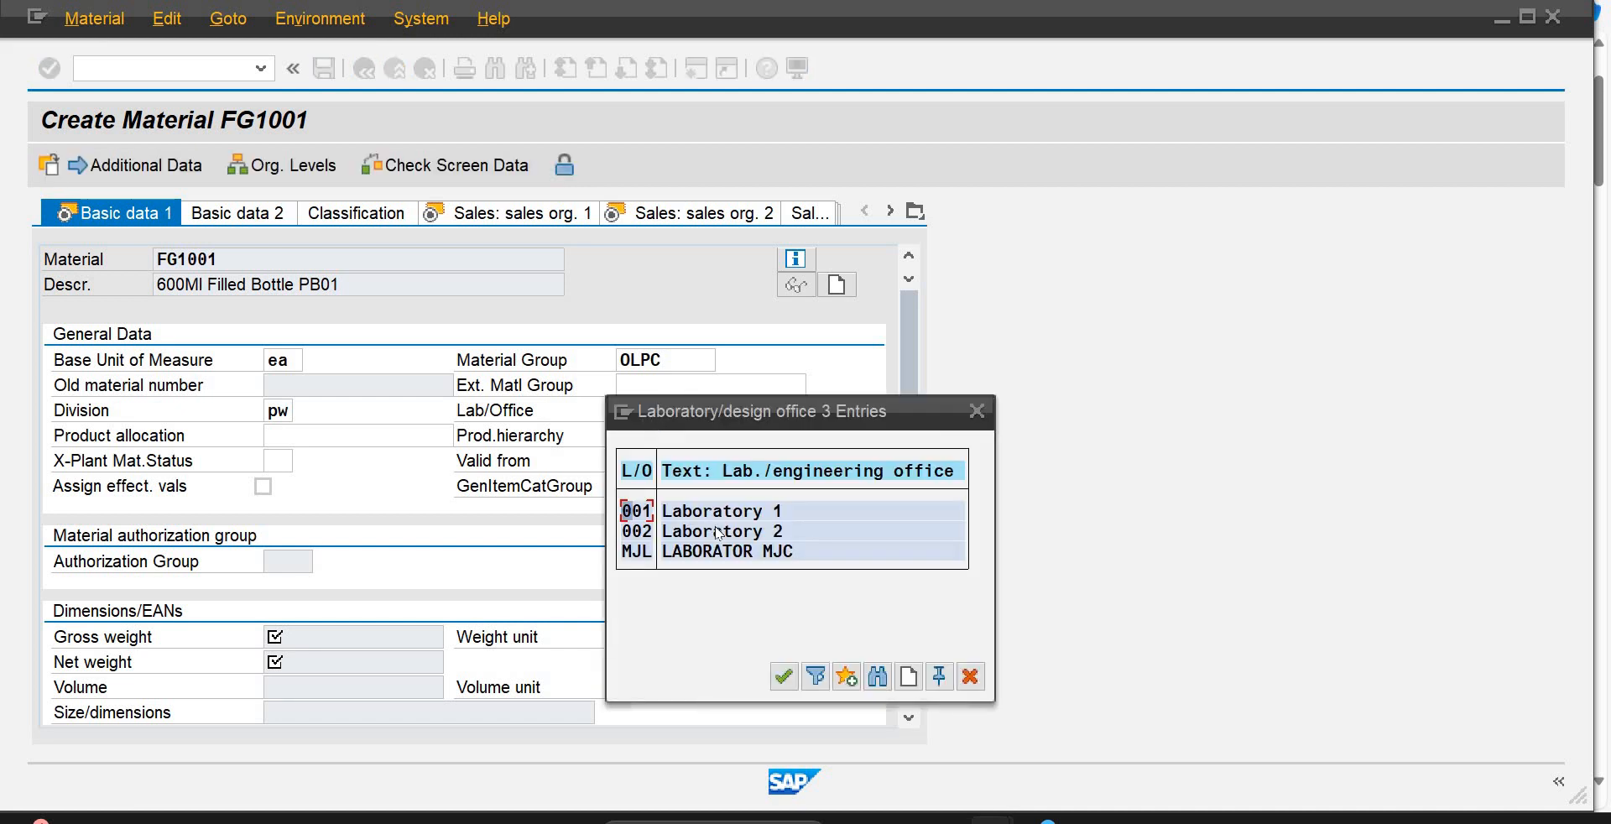
{"action": "left_click", "coordinate": [704, 511]}
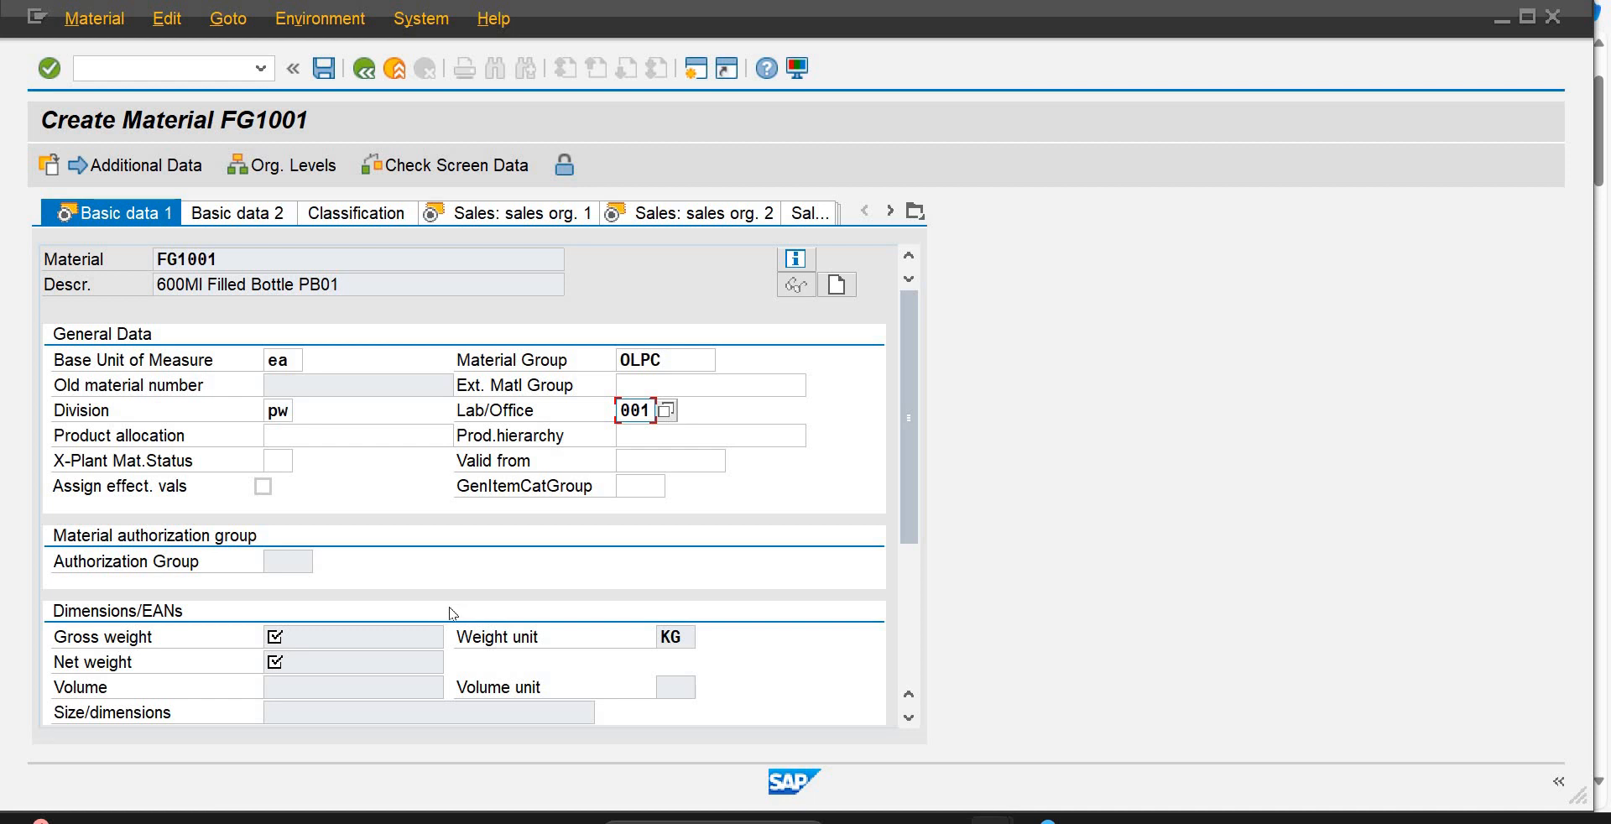
{"action": "key", "text": "Return"}
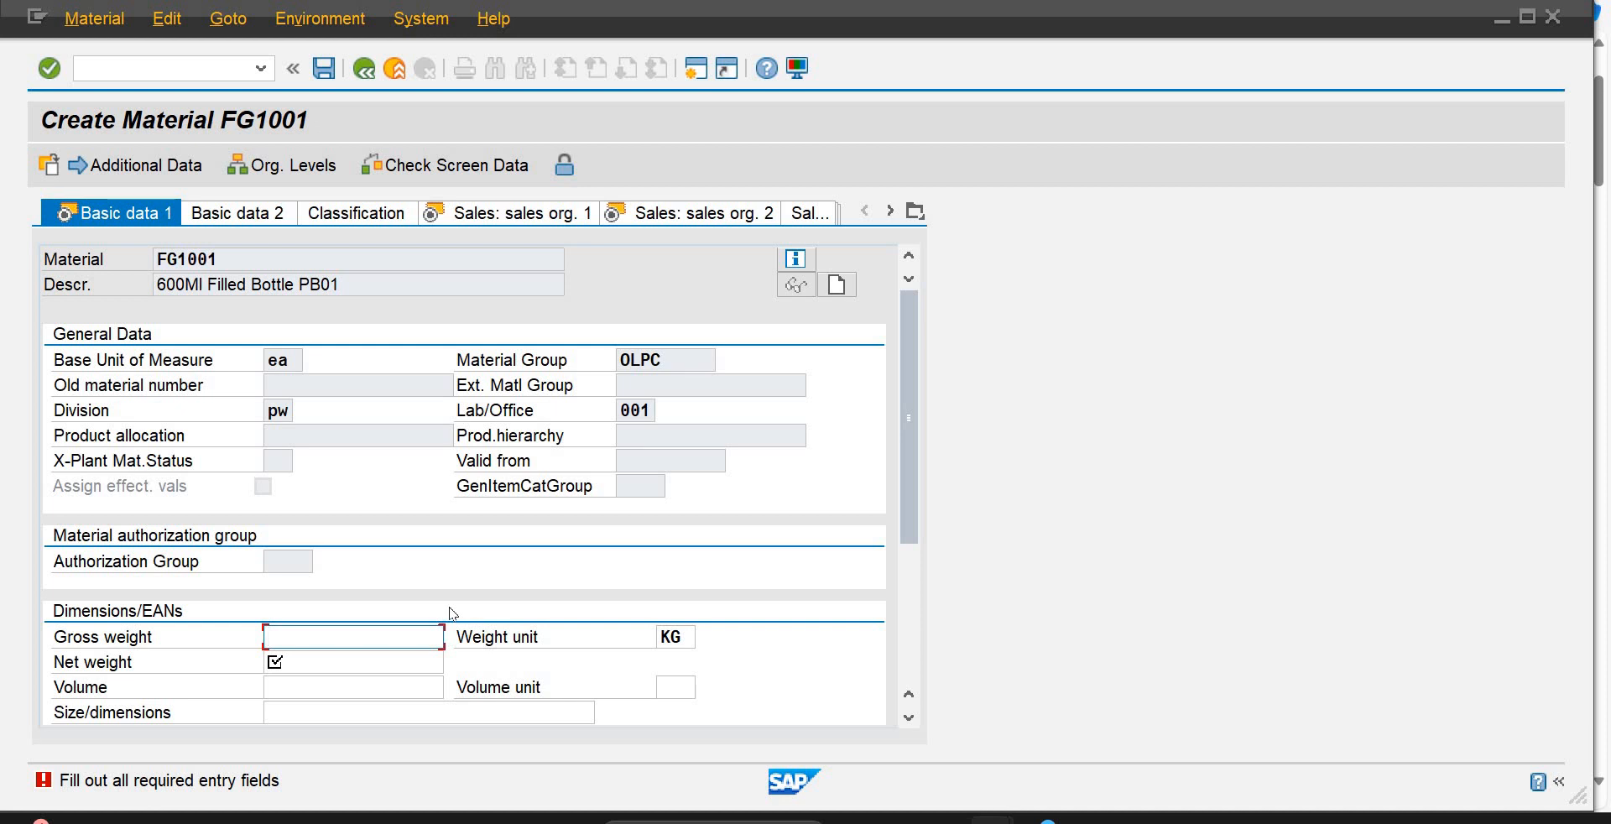
Step: Set the gross weight to 550, the weight unit to G and the net weight to 500, and continue to the sales data
{"action": "type", "text": "500"}
{"action": "key", "text": "BackSpace"}
{"action": "key", "text": "BackSpace"}
{"action": "type", "text": "50"}
{"action": "key", "text": "Tab"}
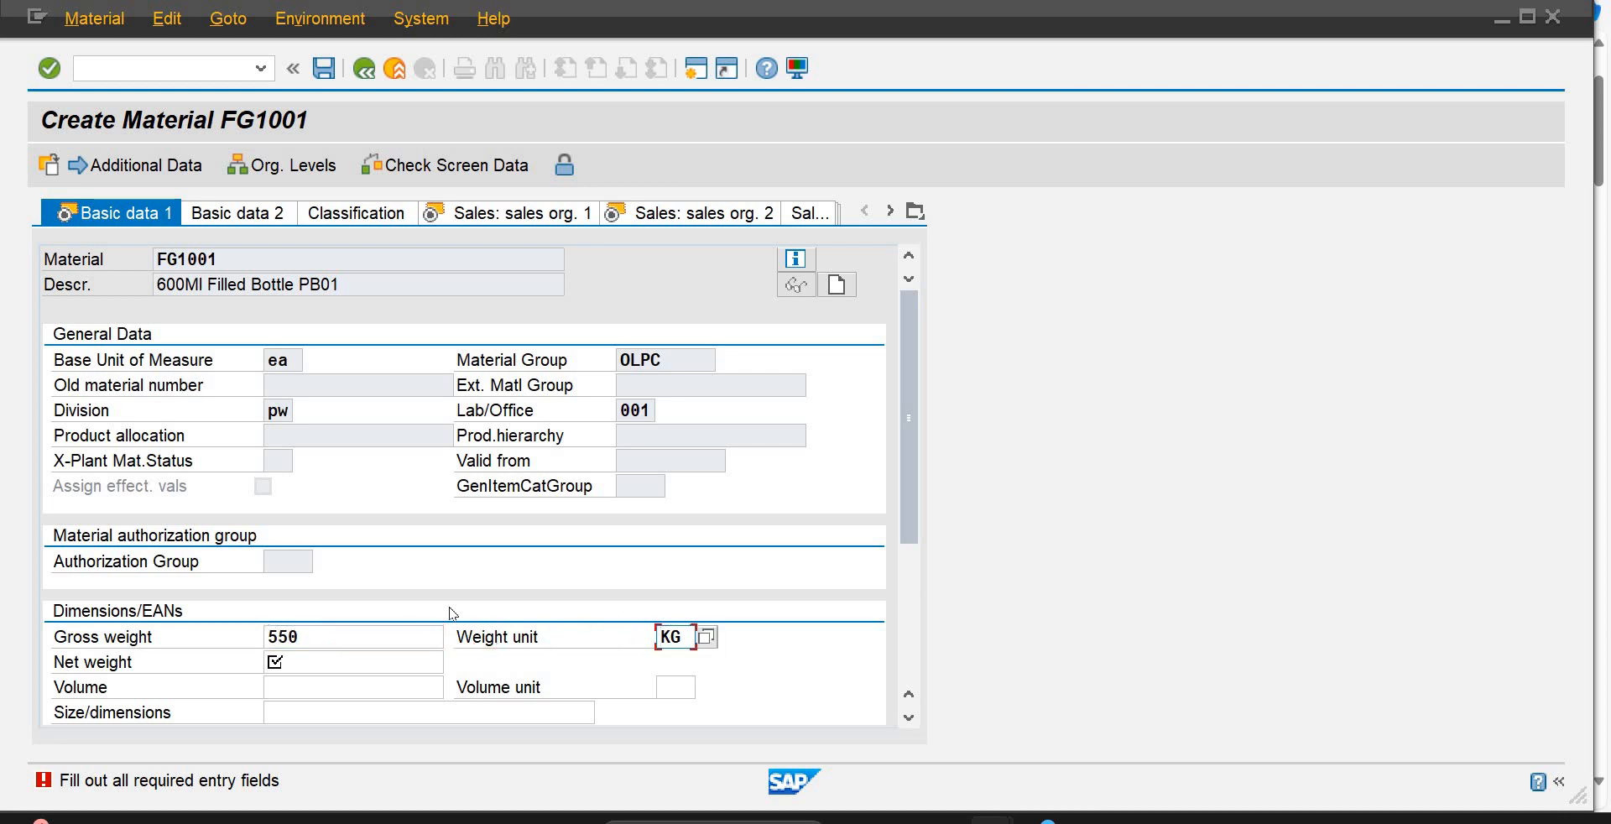
{"action": "type", "text": "g"}
{"action": "key", "text": "Delete"}
{"action": "key", "text": "Tab"}
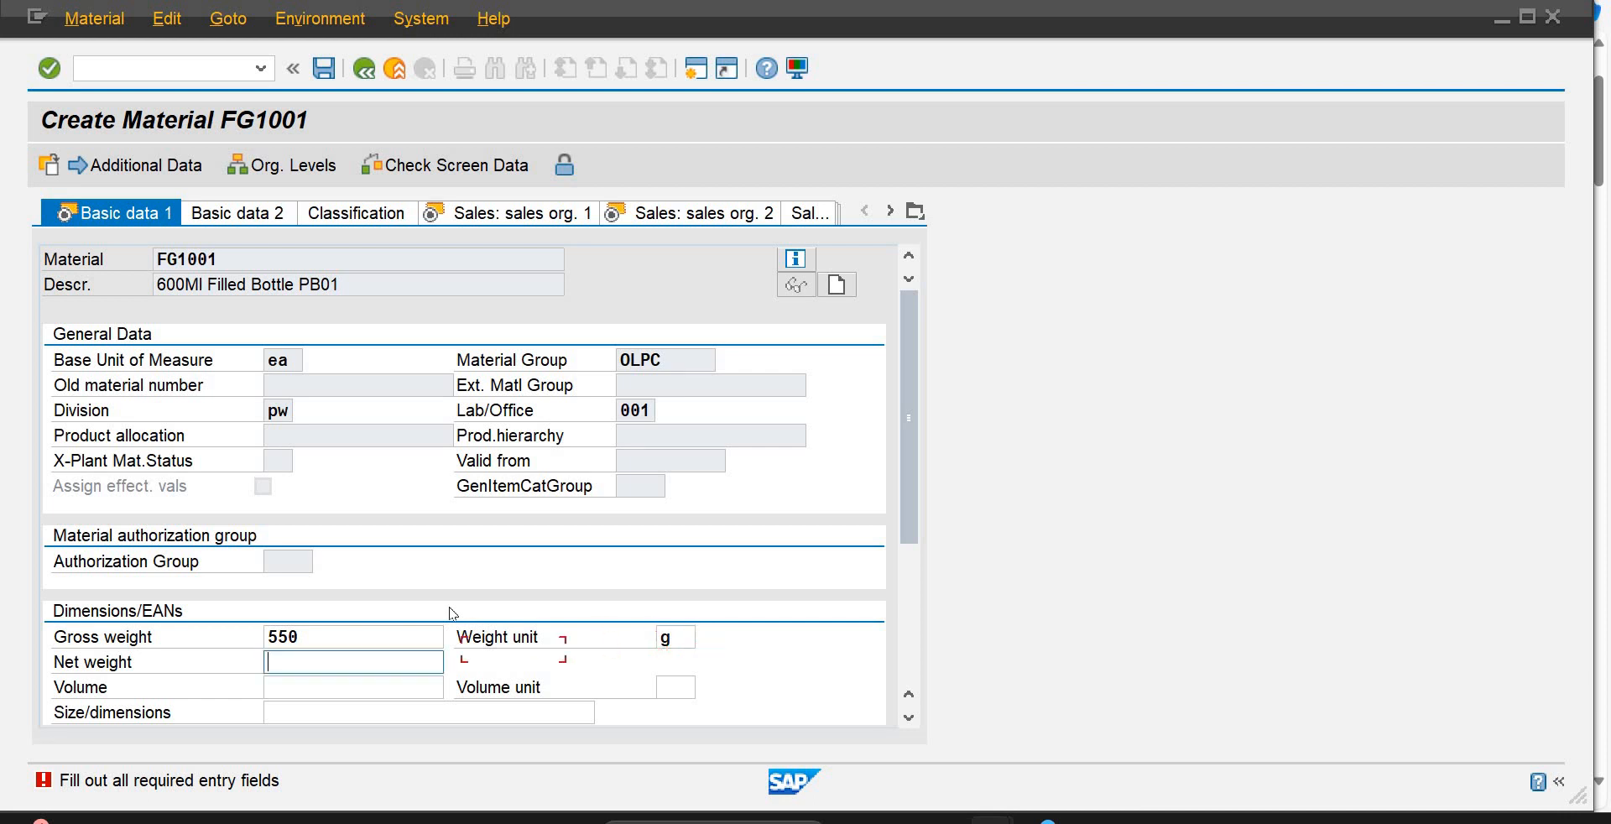
{"action": "type", "text": "500"}
{"action": "key", "text": "Tab"}
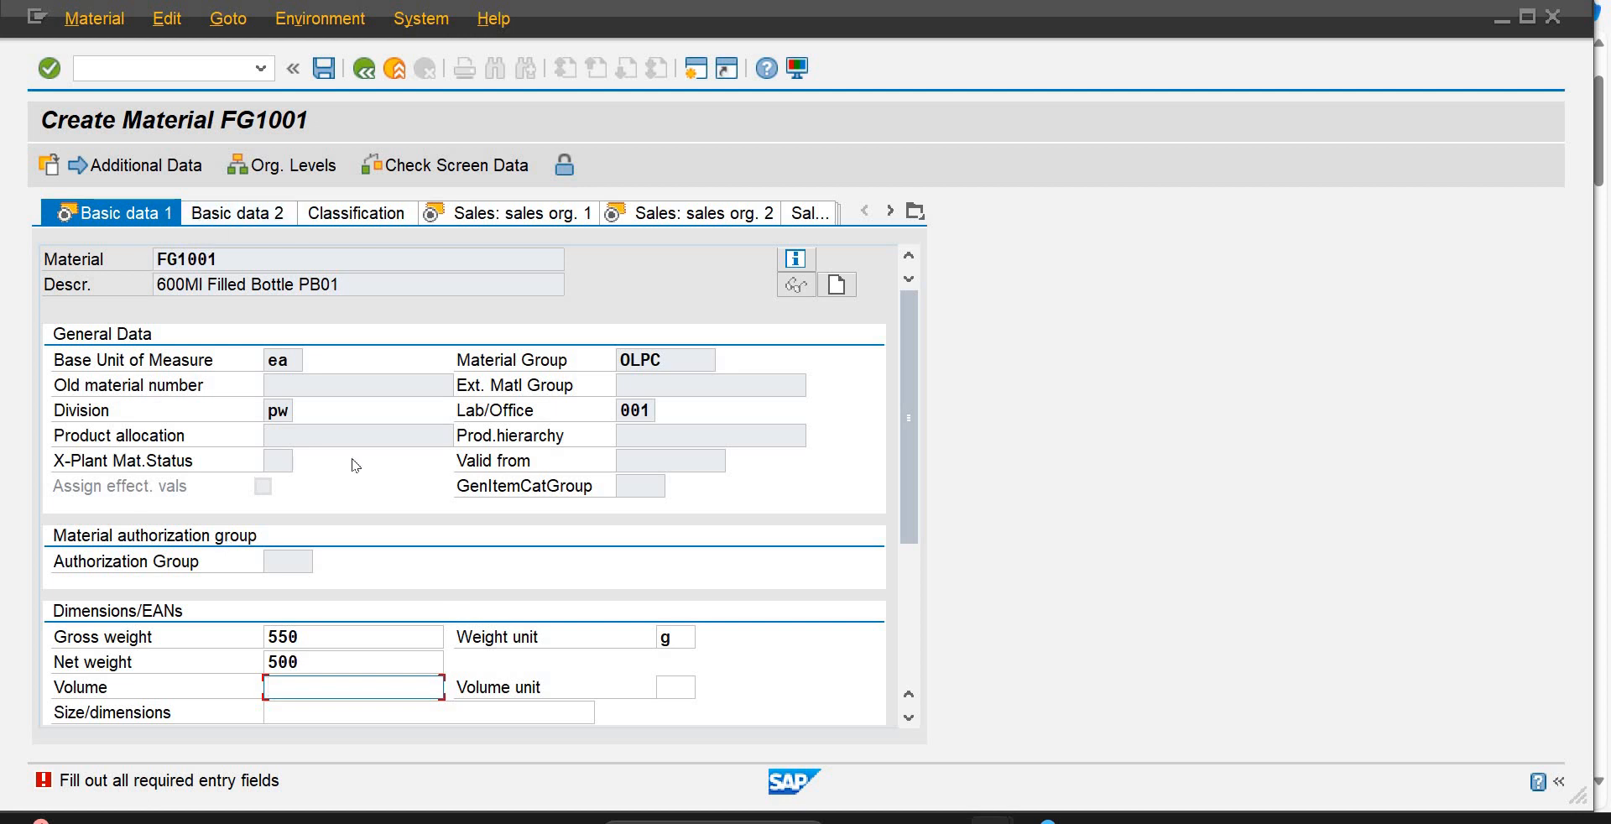
{"action": "key", "text": "Return"}
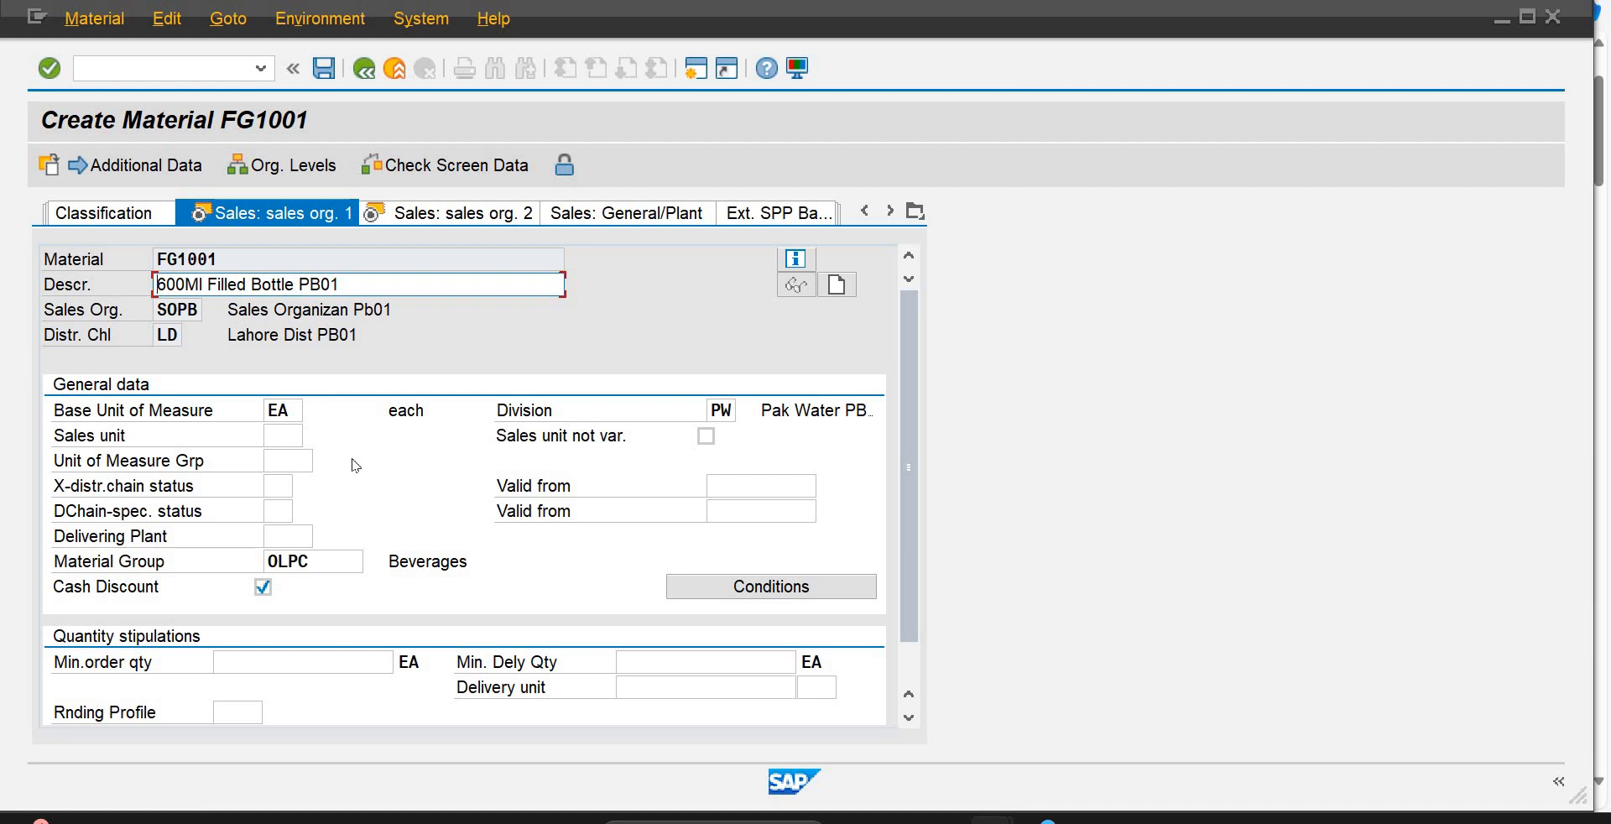
Step: Set the sales unit to CAR (Carton) and the minimum order quantity to 1000 EA
{"action": "left_click", "coordinate": [278, 435]}
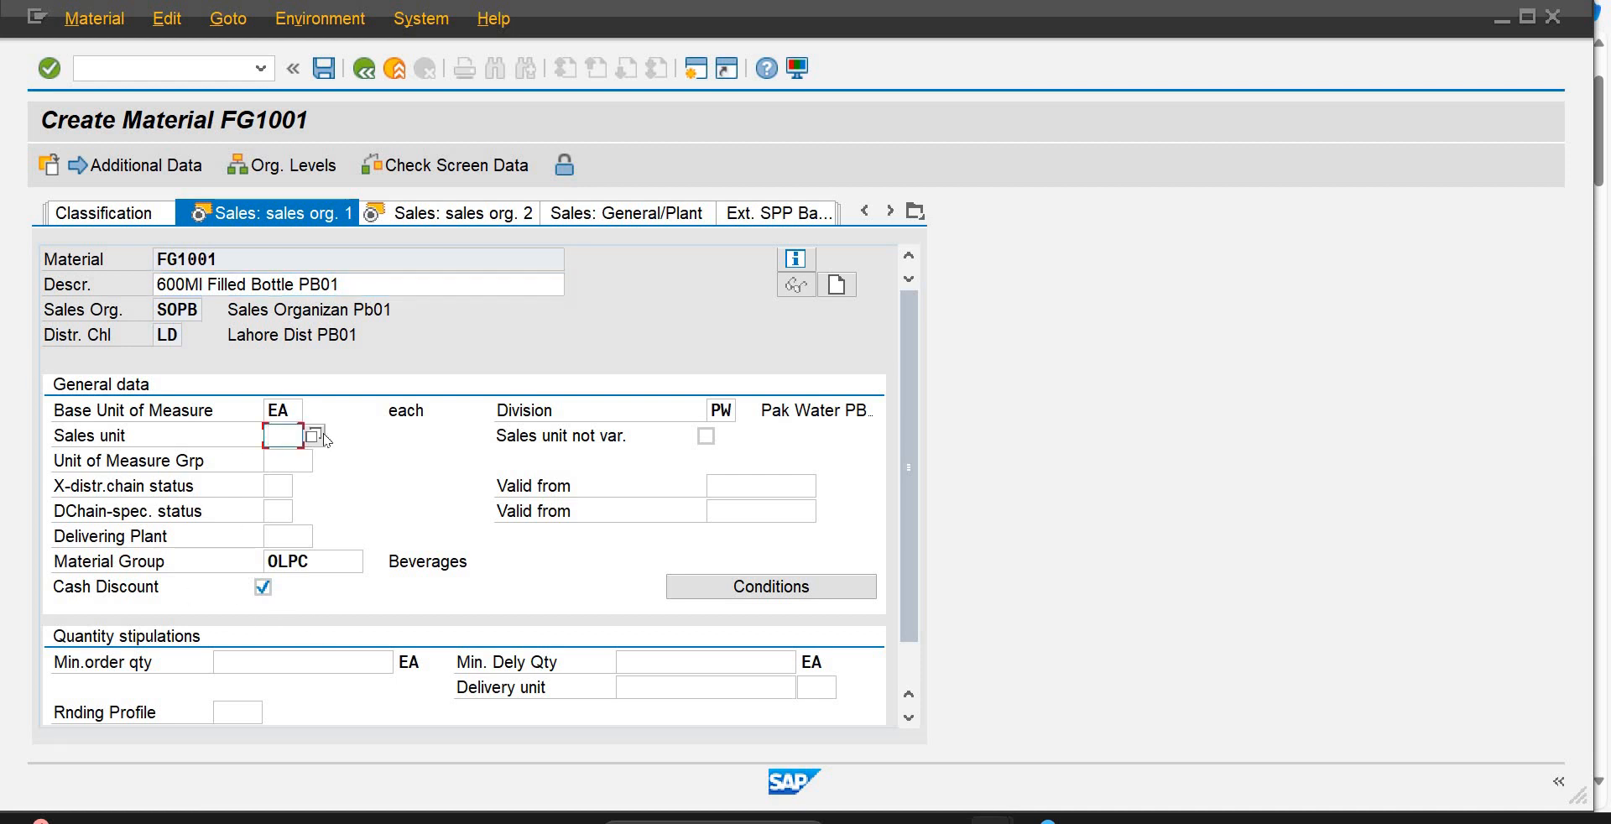
{"action": "left_click", "coordinate": [316, 436]}
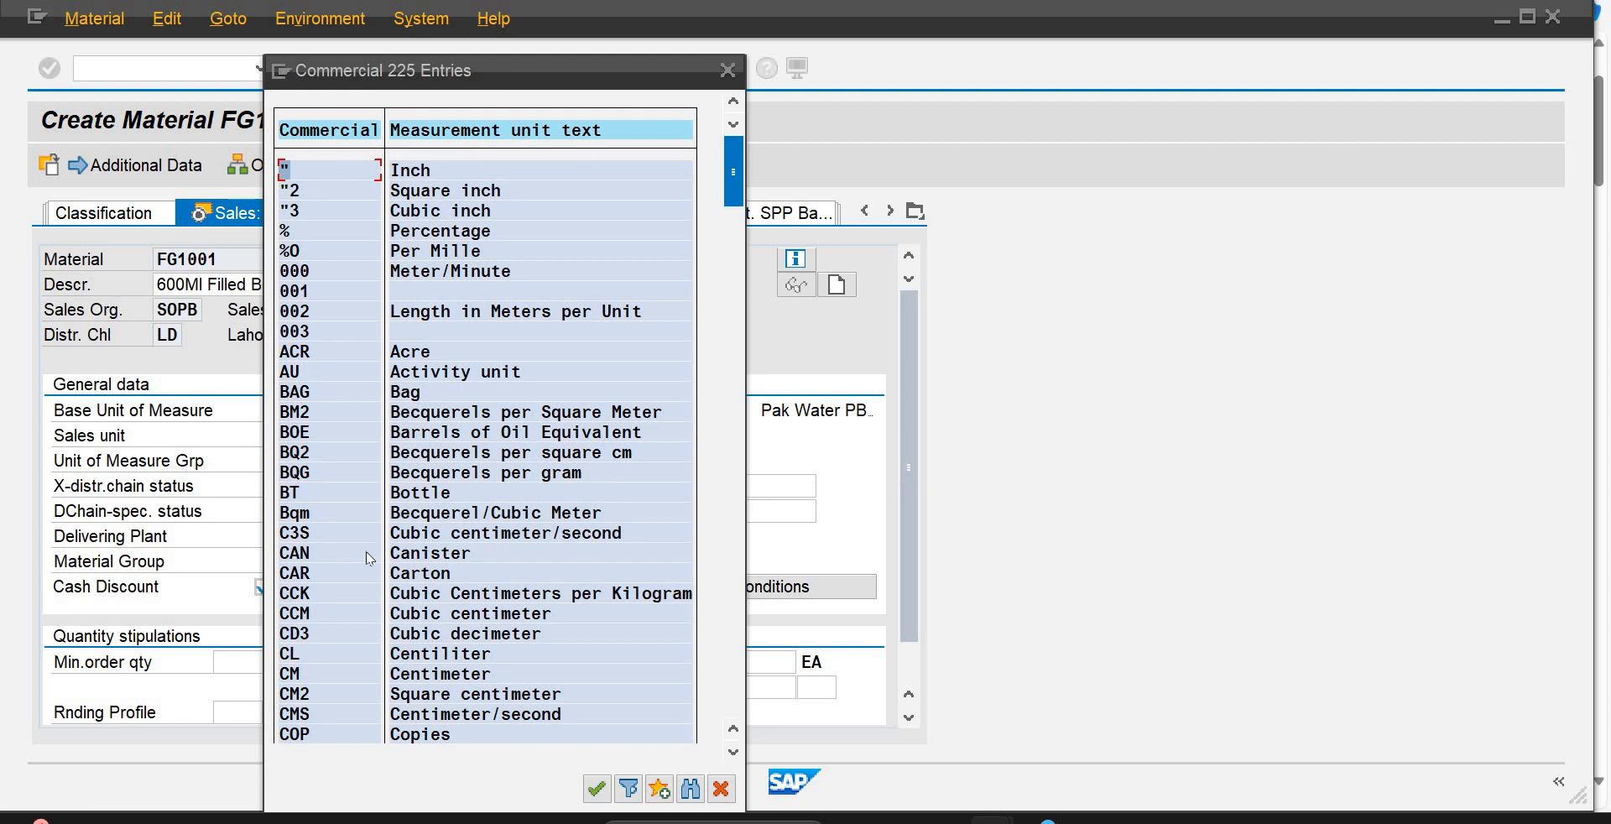
{"action": "double_click", "coordinate": [428, 573]}
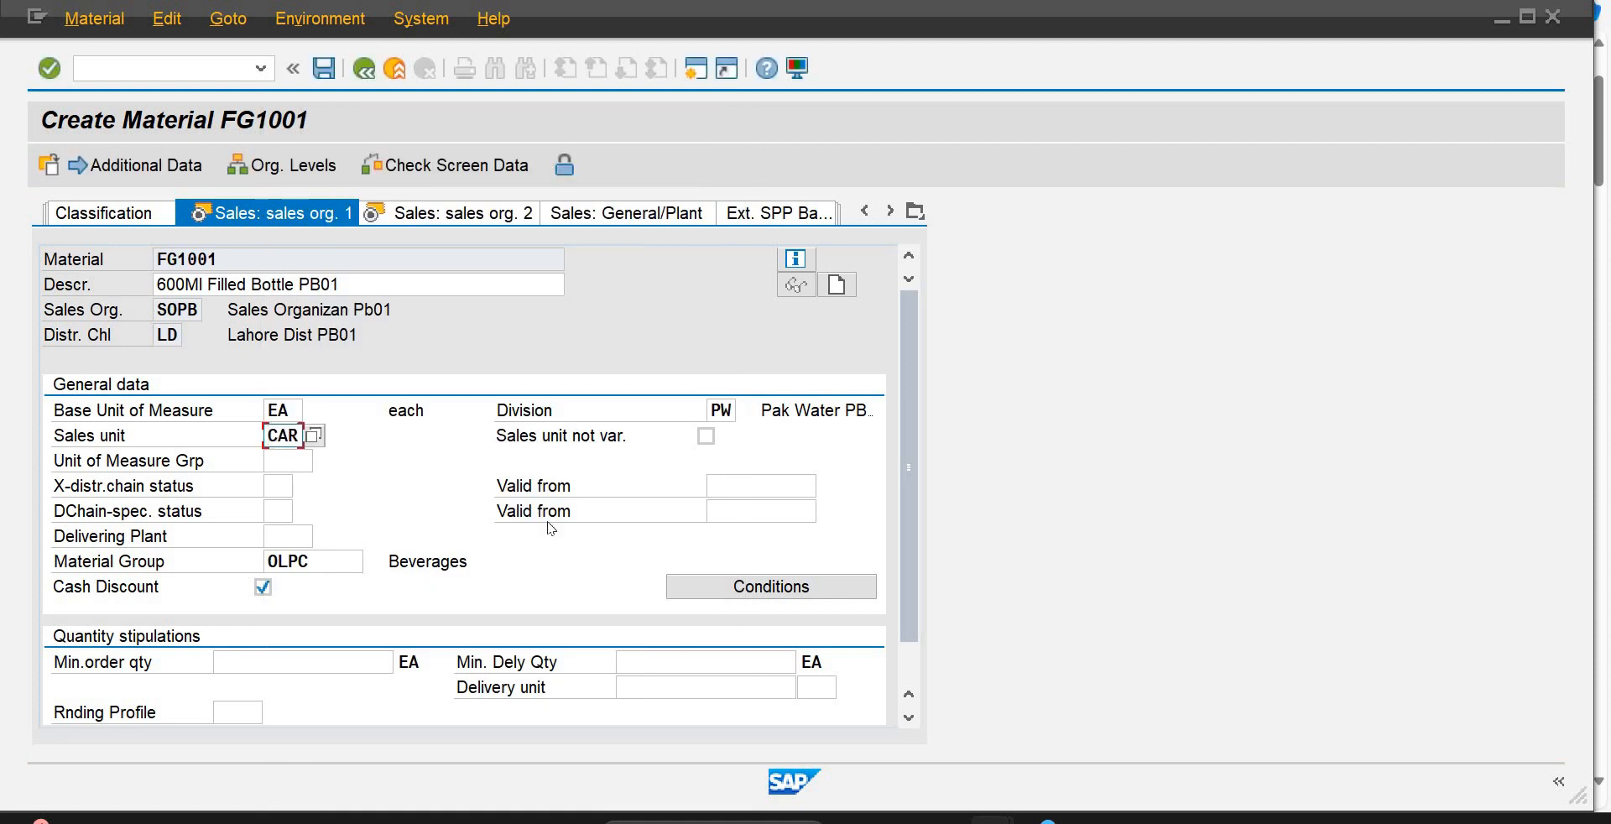
{"action": "scroll", "coordinate": [909, 509], "scroll_direction": "down", "scroll_amount": 2}
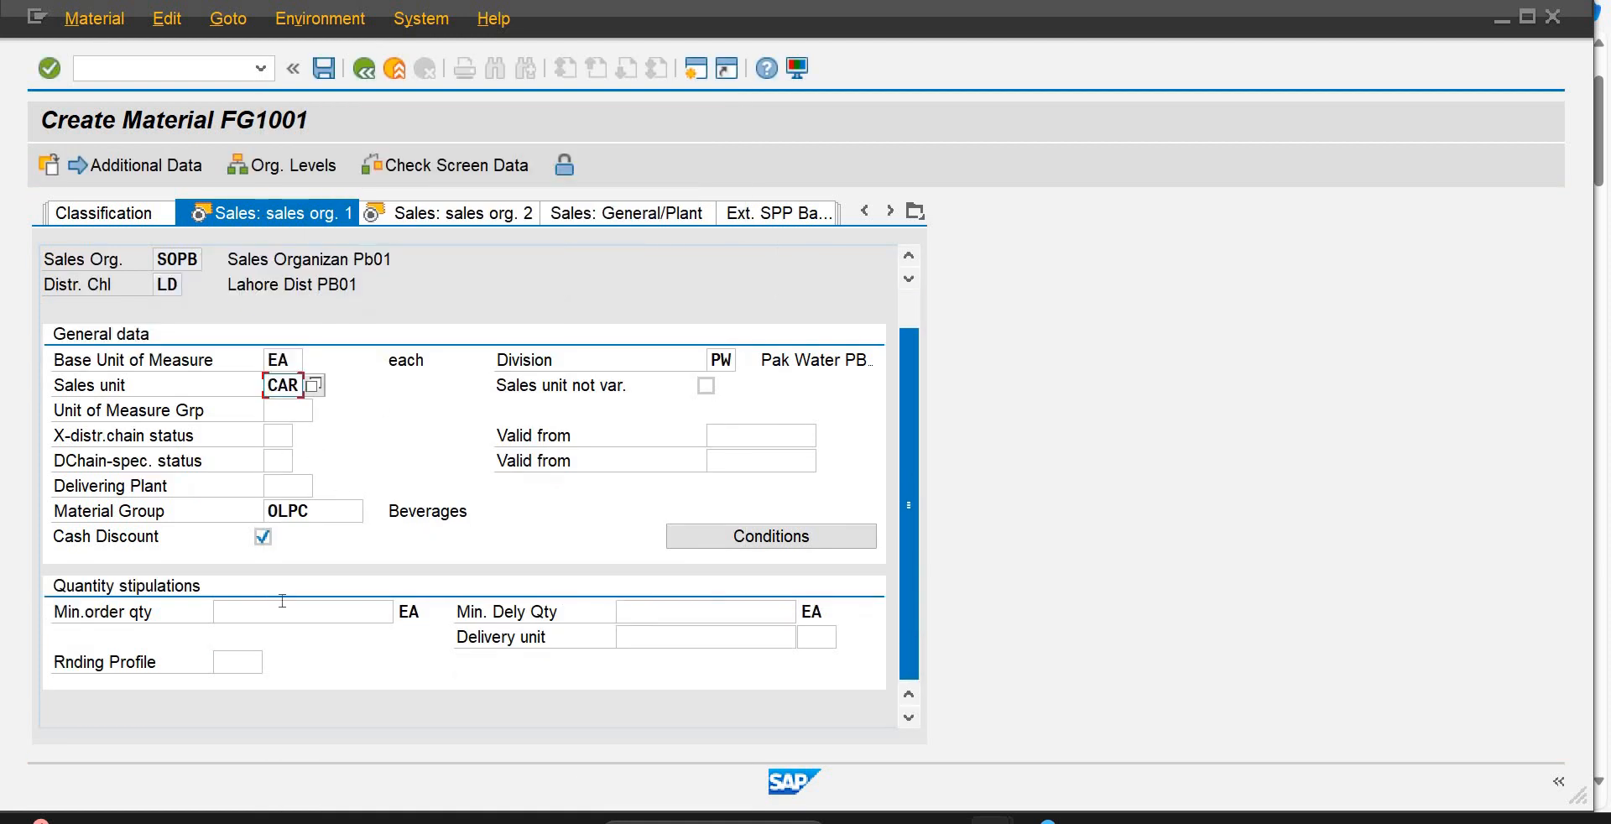
{"action": "left_click", "coordinate": [280, 615]}
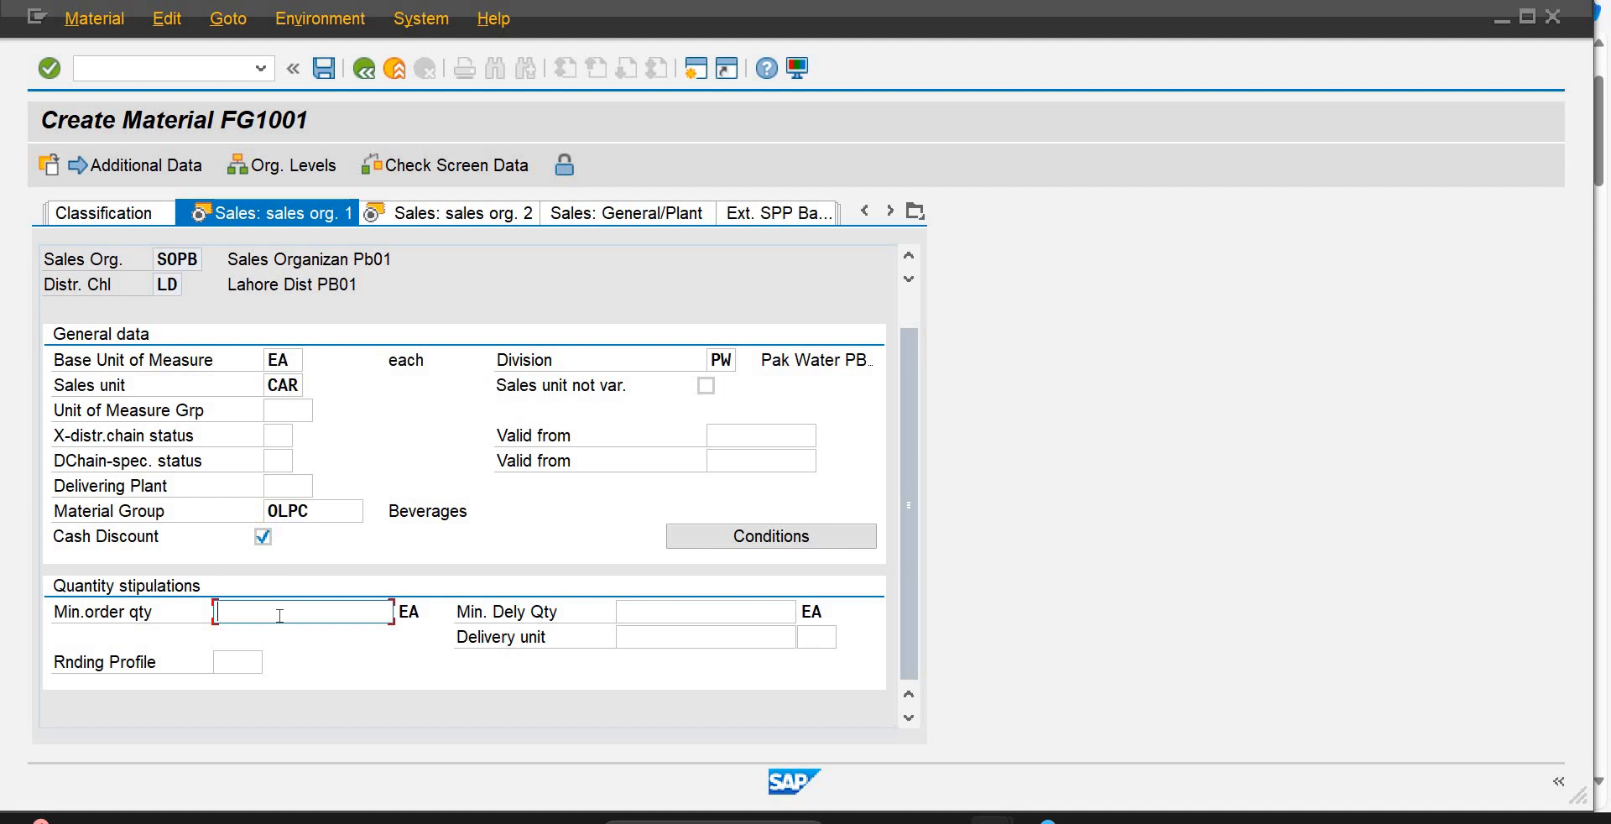
{"action": "type", "text": "1000"}
{"action": "left_click", "coordinate": [664, 616]}
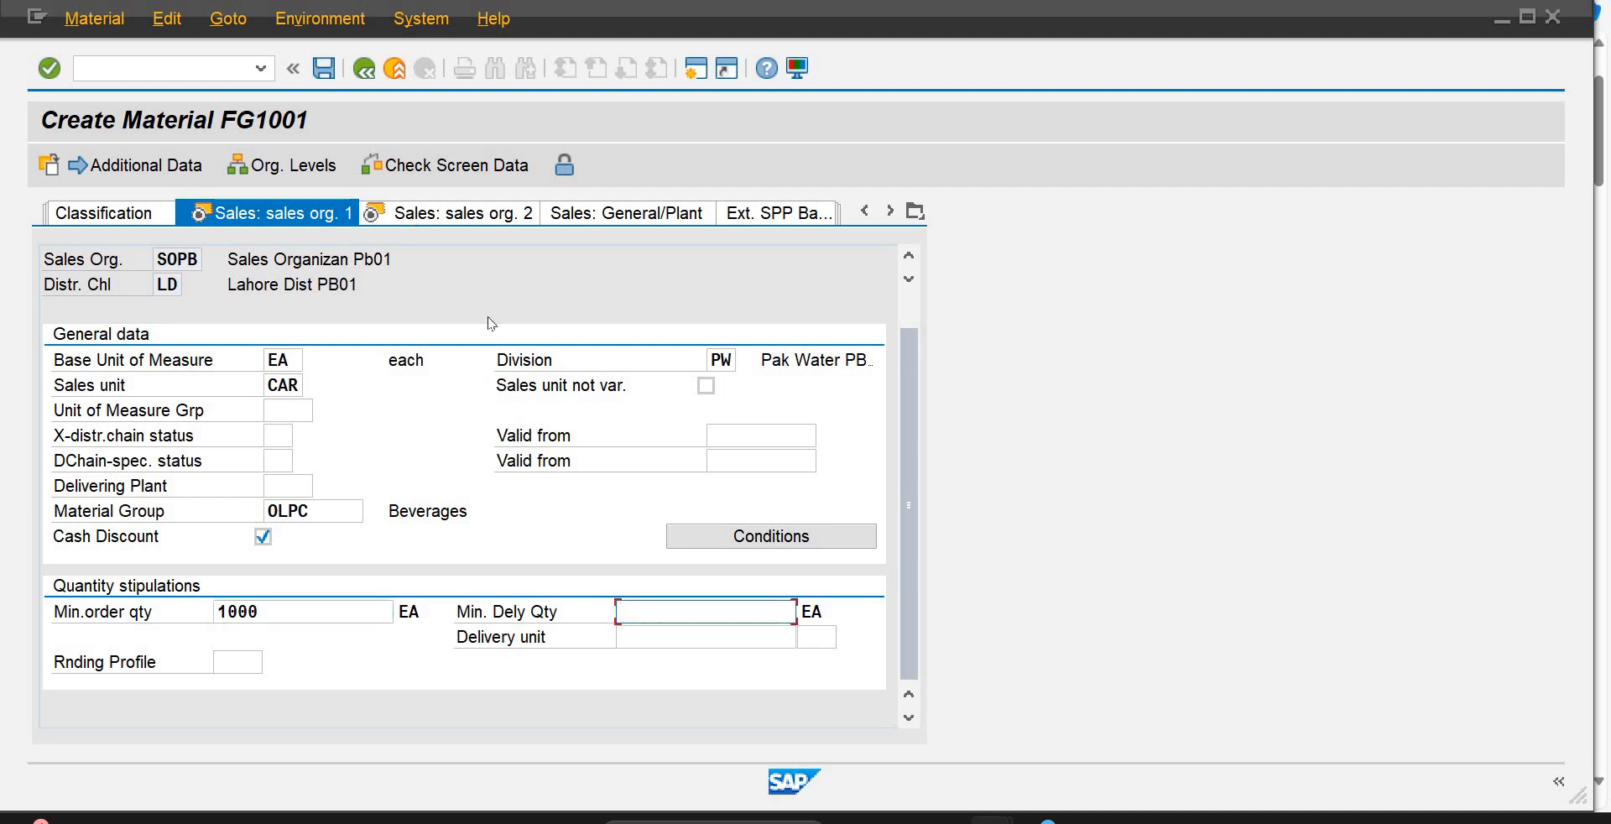
Step: Define the unit conversion as 1 CAR equal to 1000 EA and continue to the second sales organization view
{"action": "key", "text": "Return"}
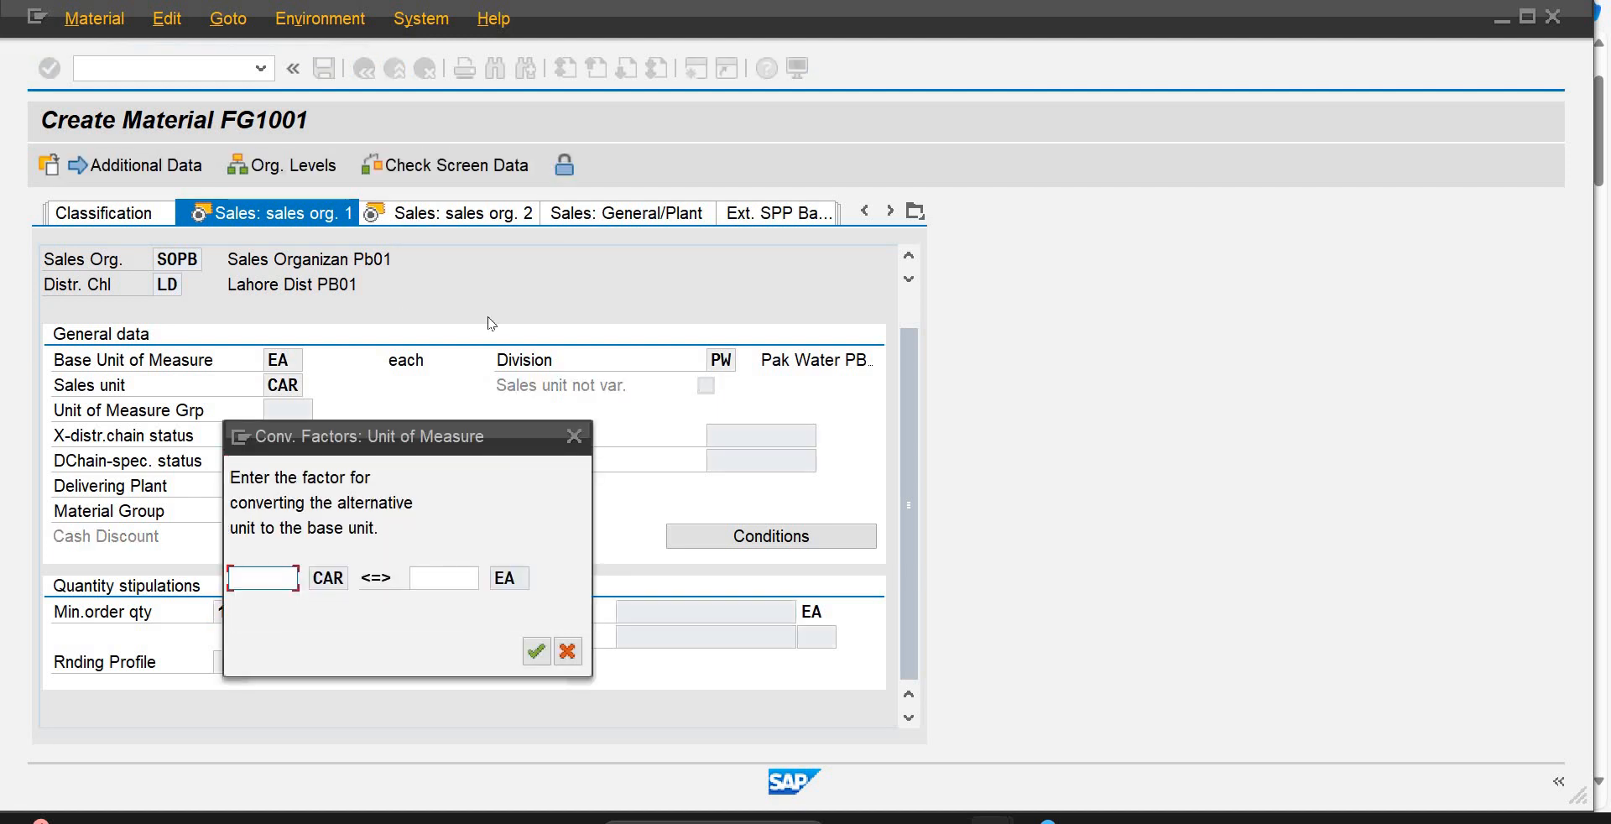
{"action": "type", "text": "1"}
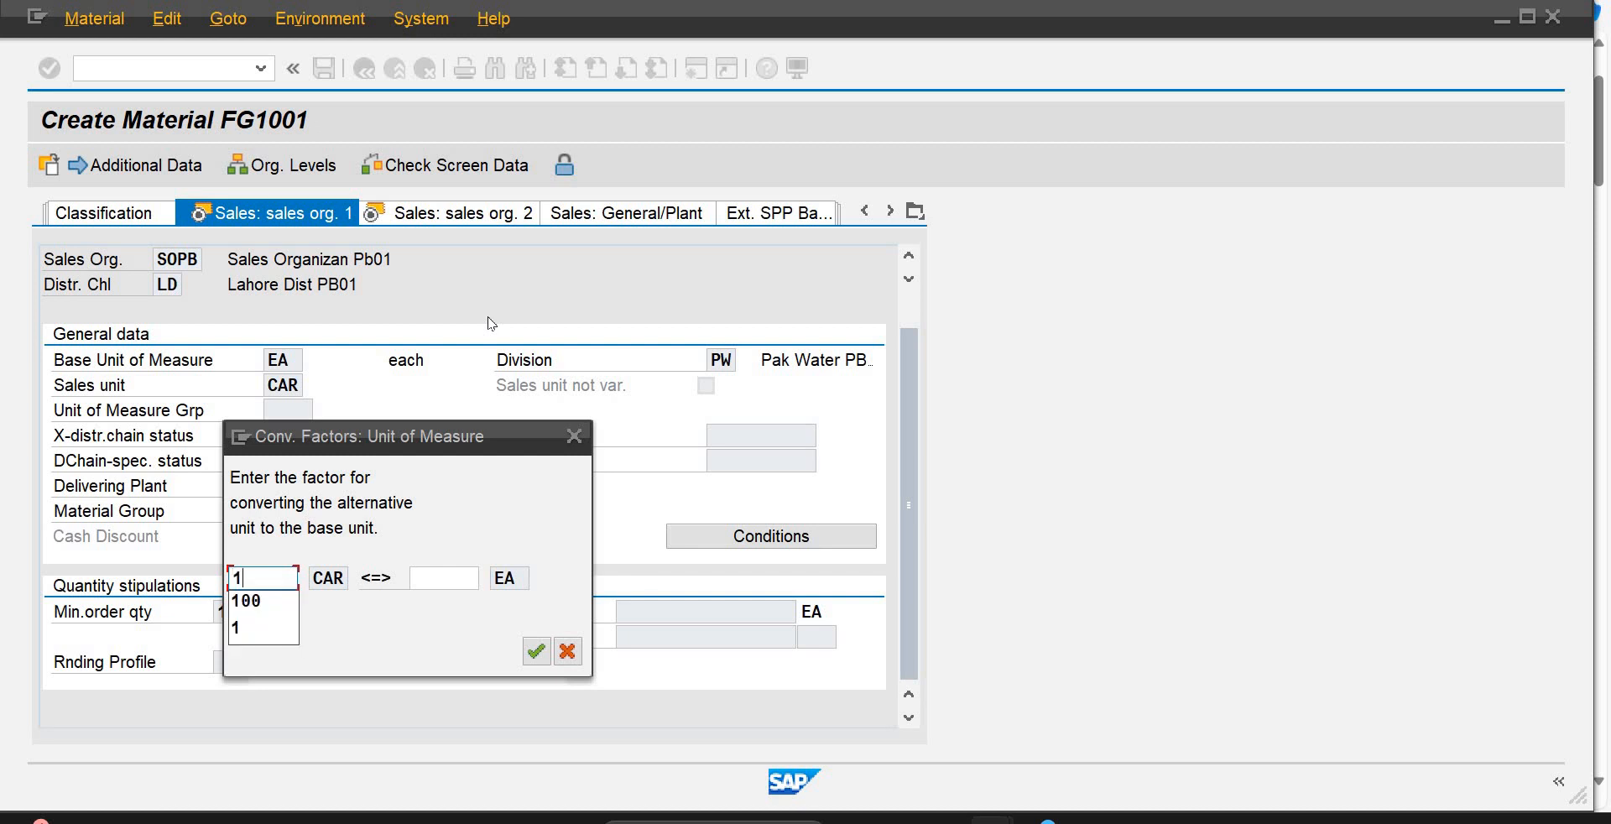
{"action": "key", "text": "Tab"}
{"action": "type", "text": "1000"}
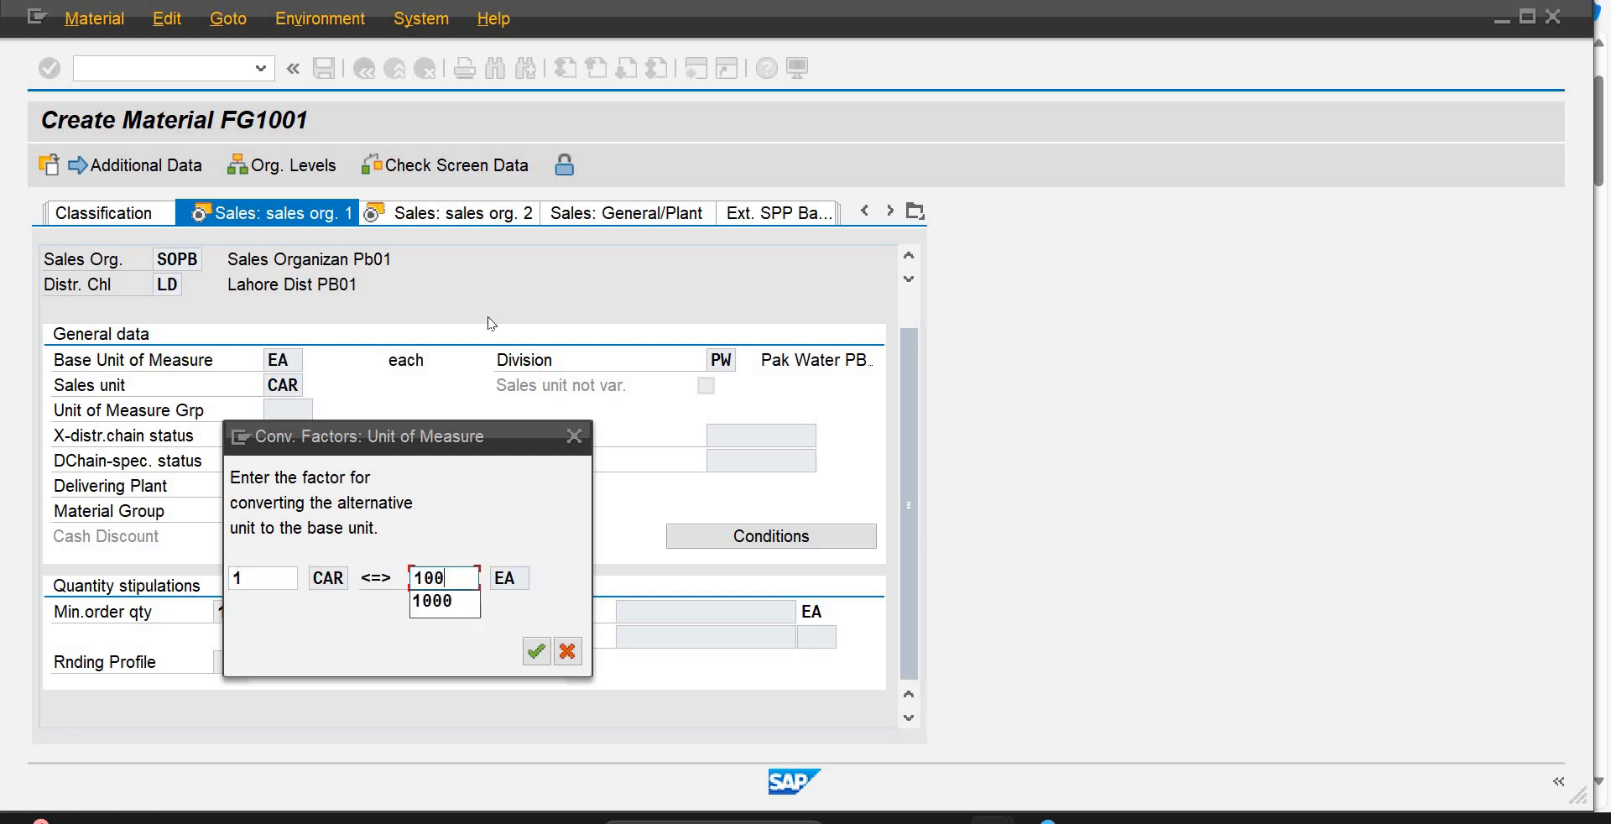
{"action": "key", "text": "Return"}
{"action": "key", "text": "Return"}
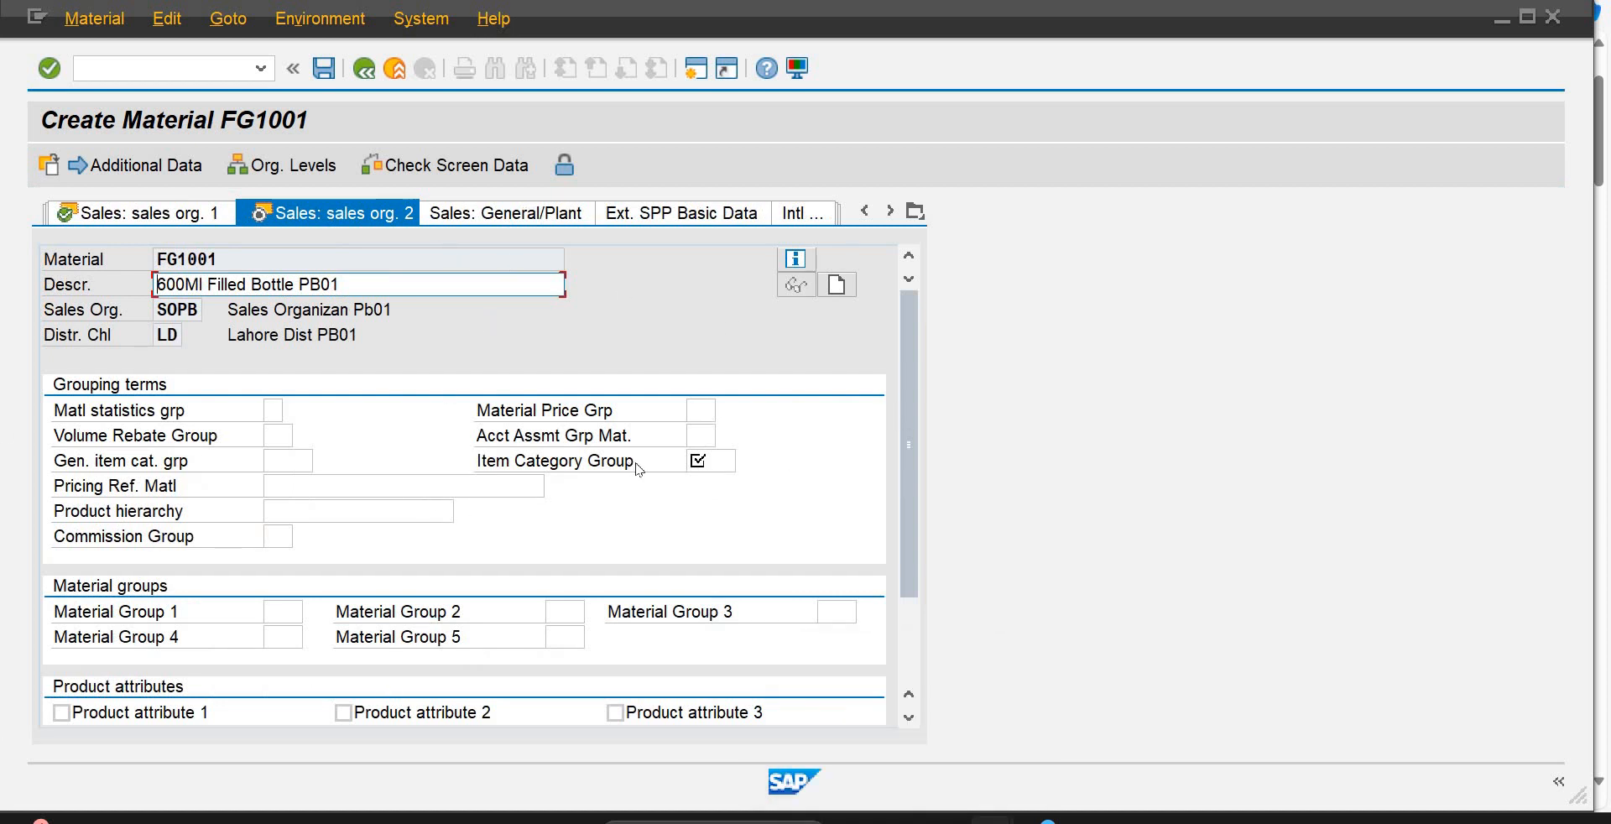
Step: Set the item category group to 0002 (Configuration) and continue to the plant storage data
{"action": "left_click", "coordinate": [709, 461]}
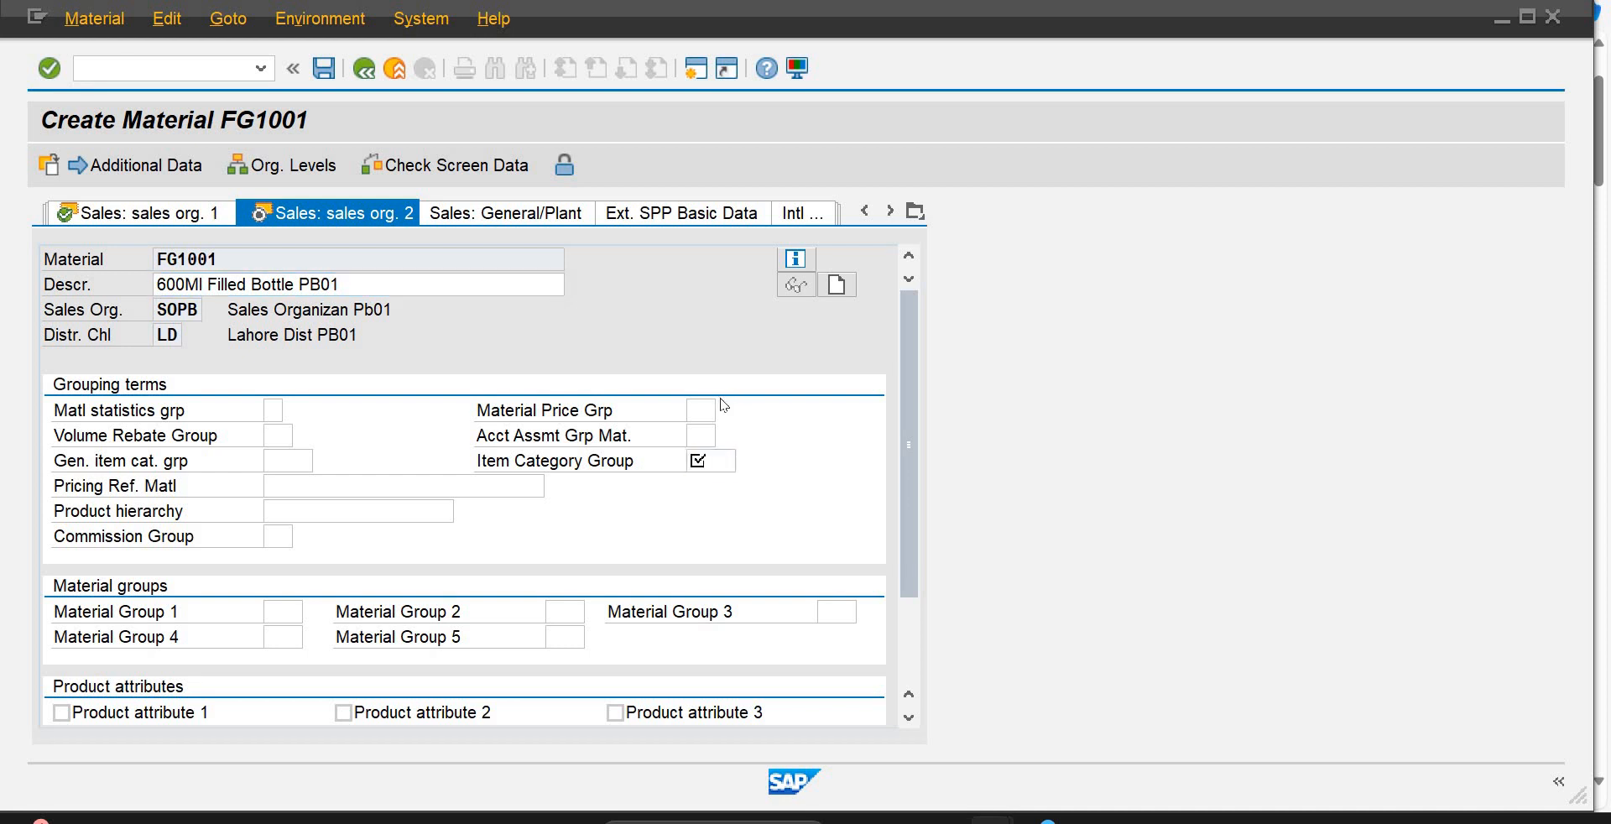
{"action": "key", "text": "F4"}
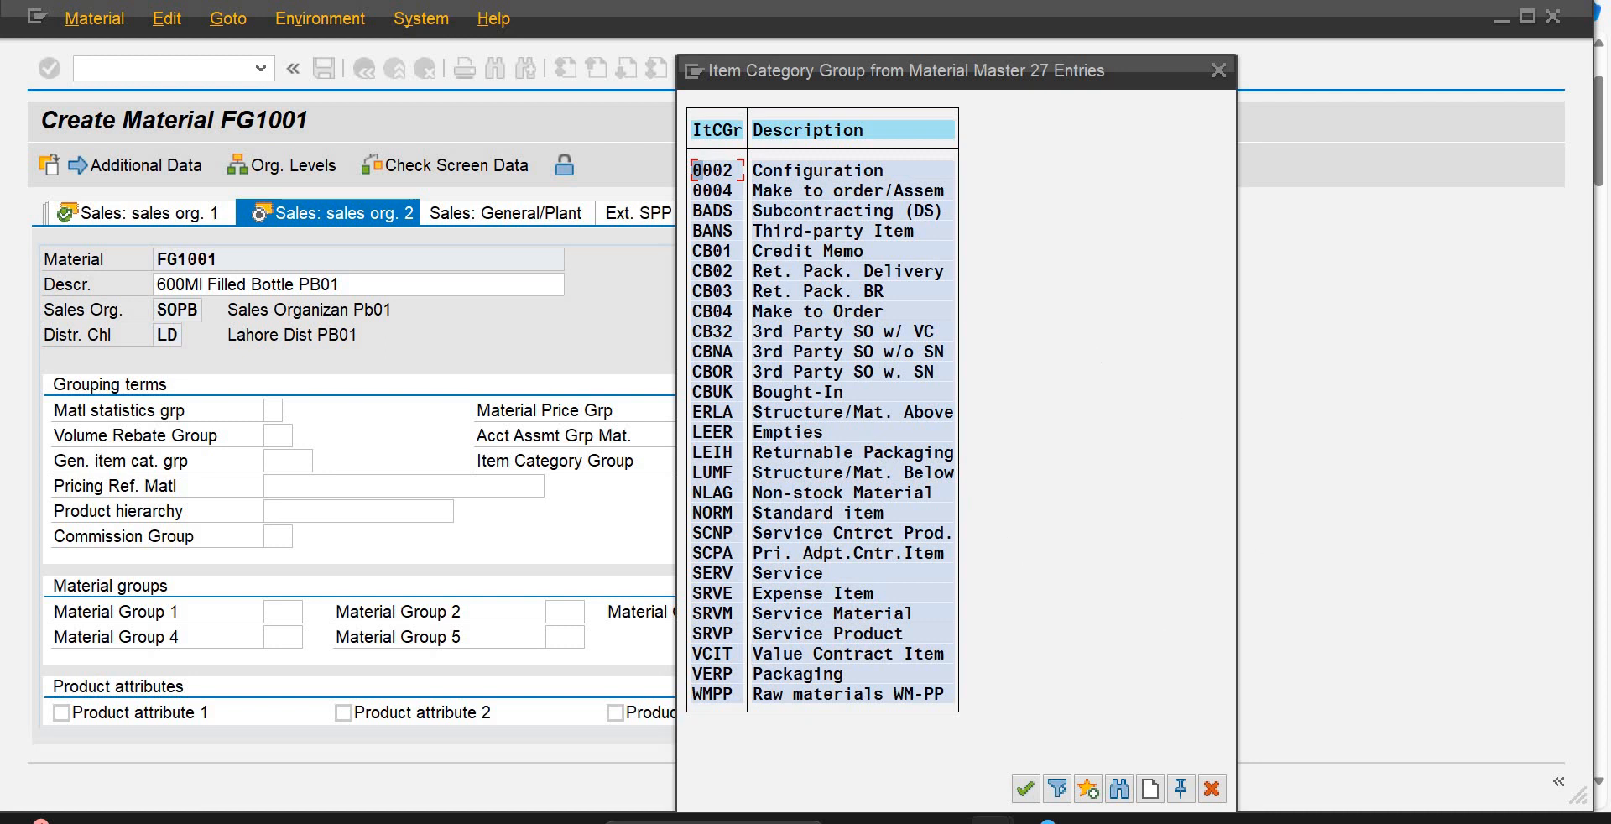
{"action": "double_click", "coordinate": [777, 173]}
{"action": "key", "text": "Return"}
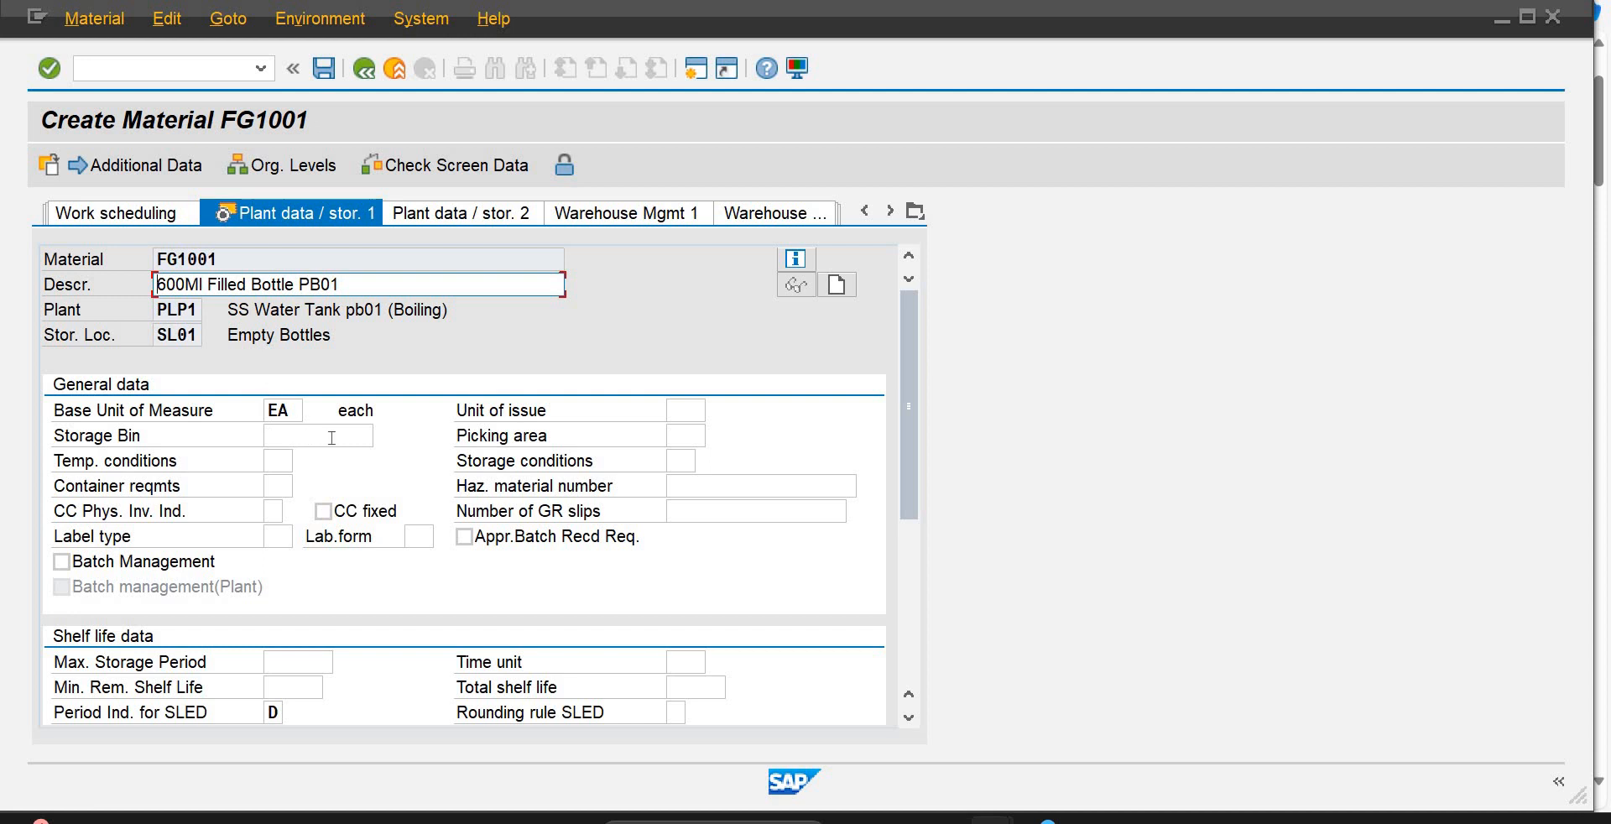
Step: Review the plant storage and shelf life fields, leave them without new entries, and continue to the Accounting 1 view
{"action": "left_click", "coordinate": [677, 413]}
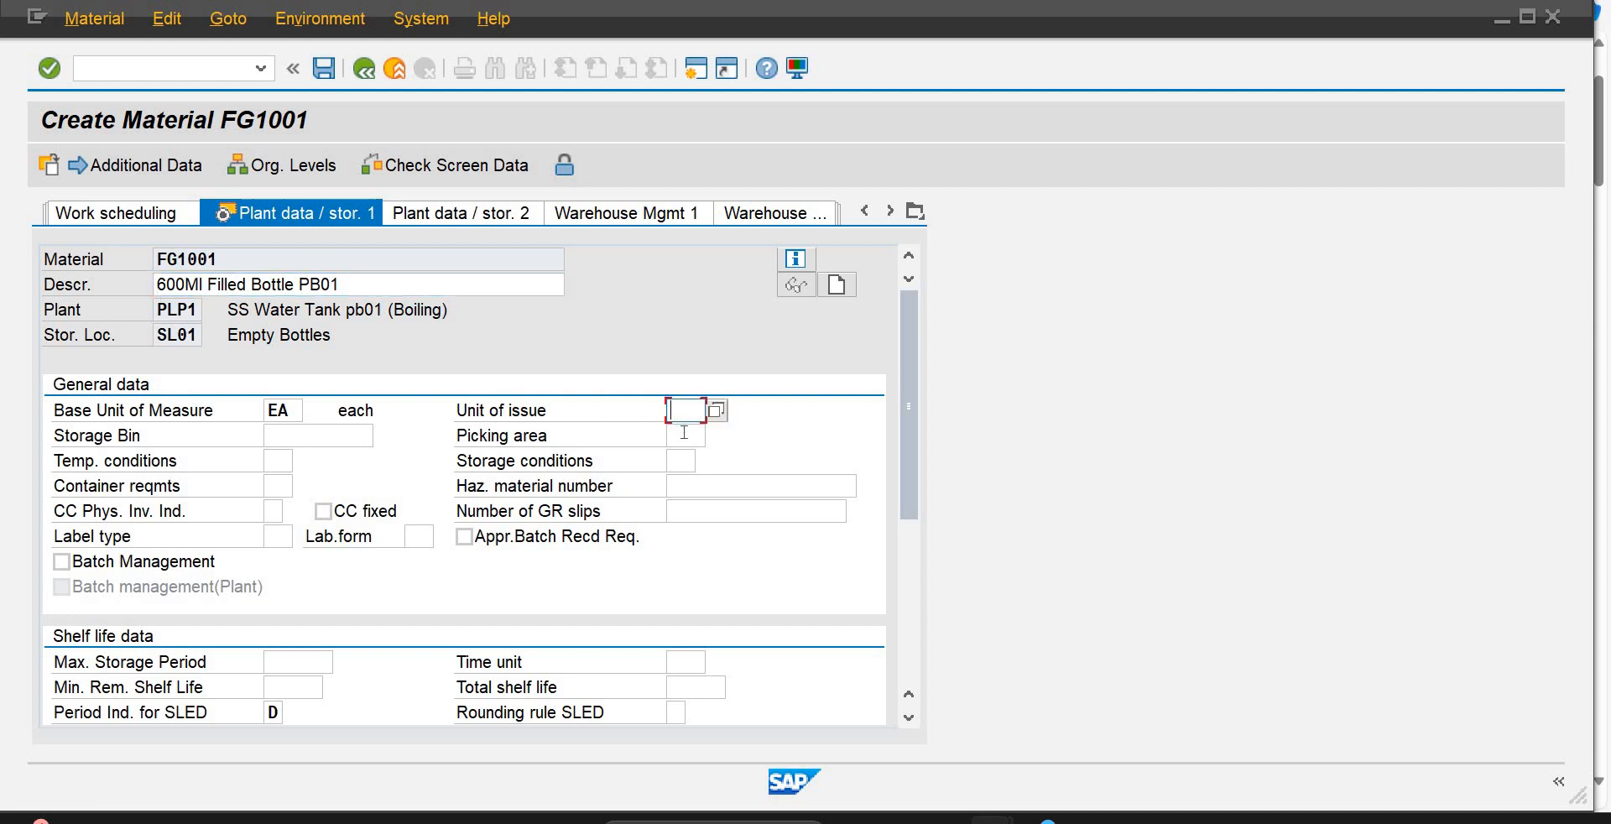
{"action": "left_click", "coordinate": [684, 432]}
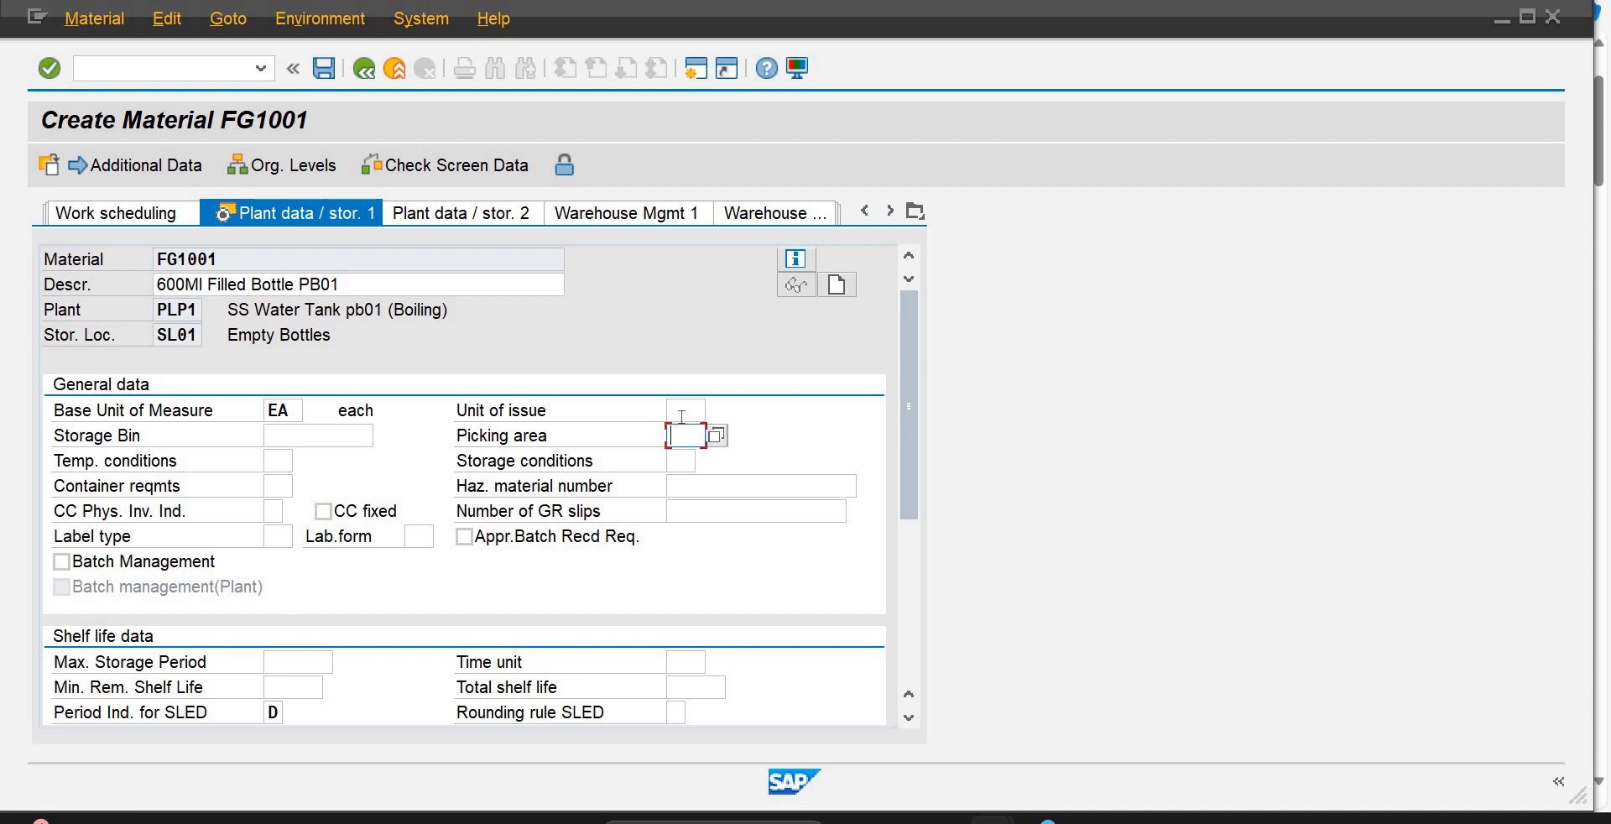
{"action": "left_click", "coordinate": [682, 413]}
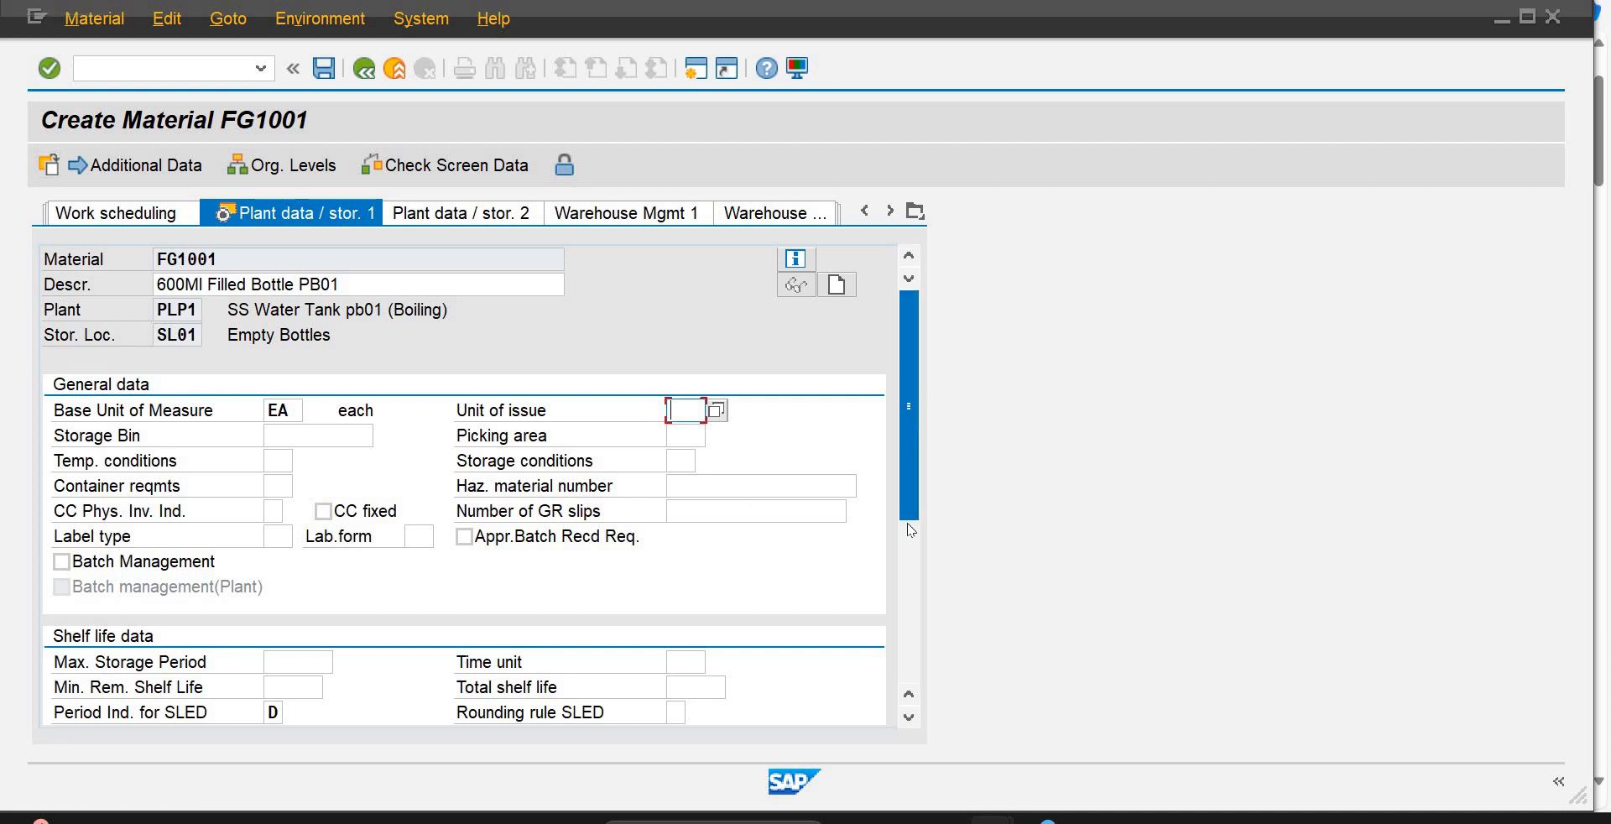
{"action": "scroll", "coordinate": [912, 527], "scroll_direction": "down", "scroll_amount": 3}
{"action": "left_click", "coordinate": [283, 459]}
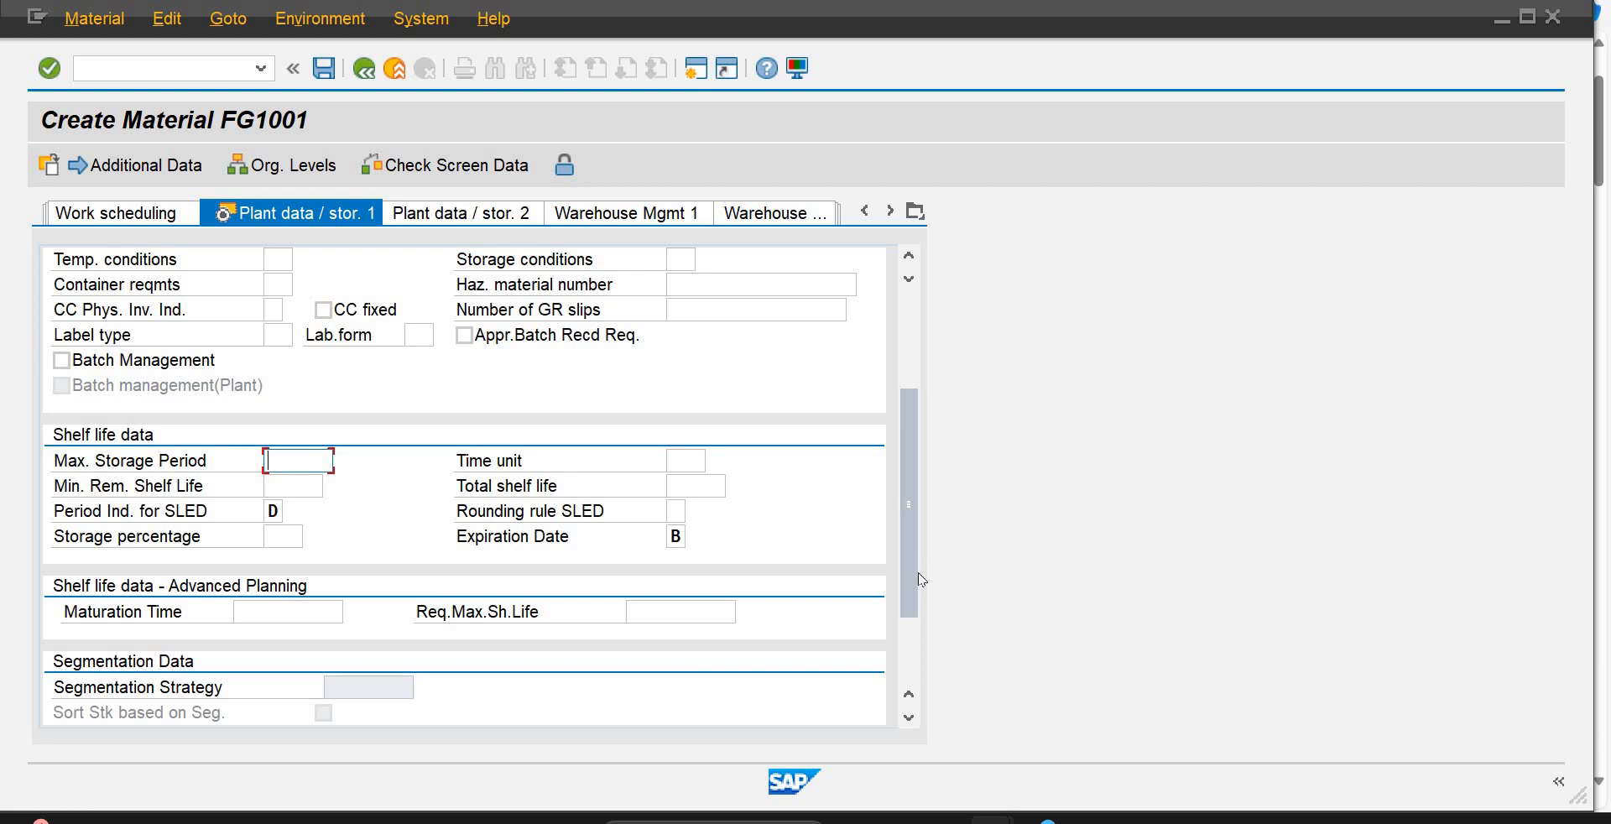
{"action": "scroll", "coordinate": [884, 687], "scroll_direction": "down", "scroll_amount": 2}
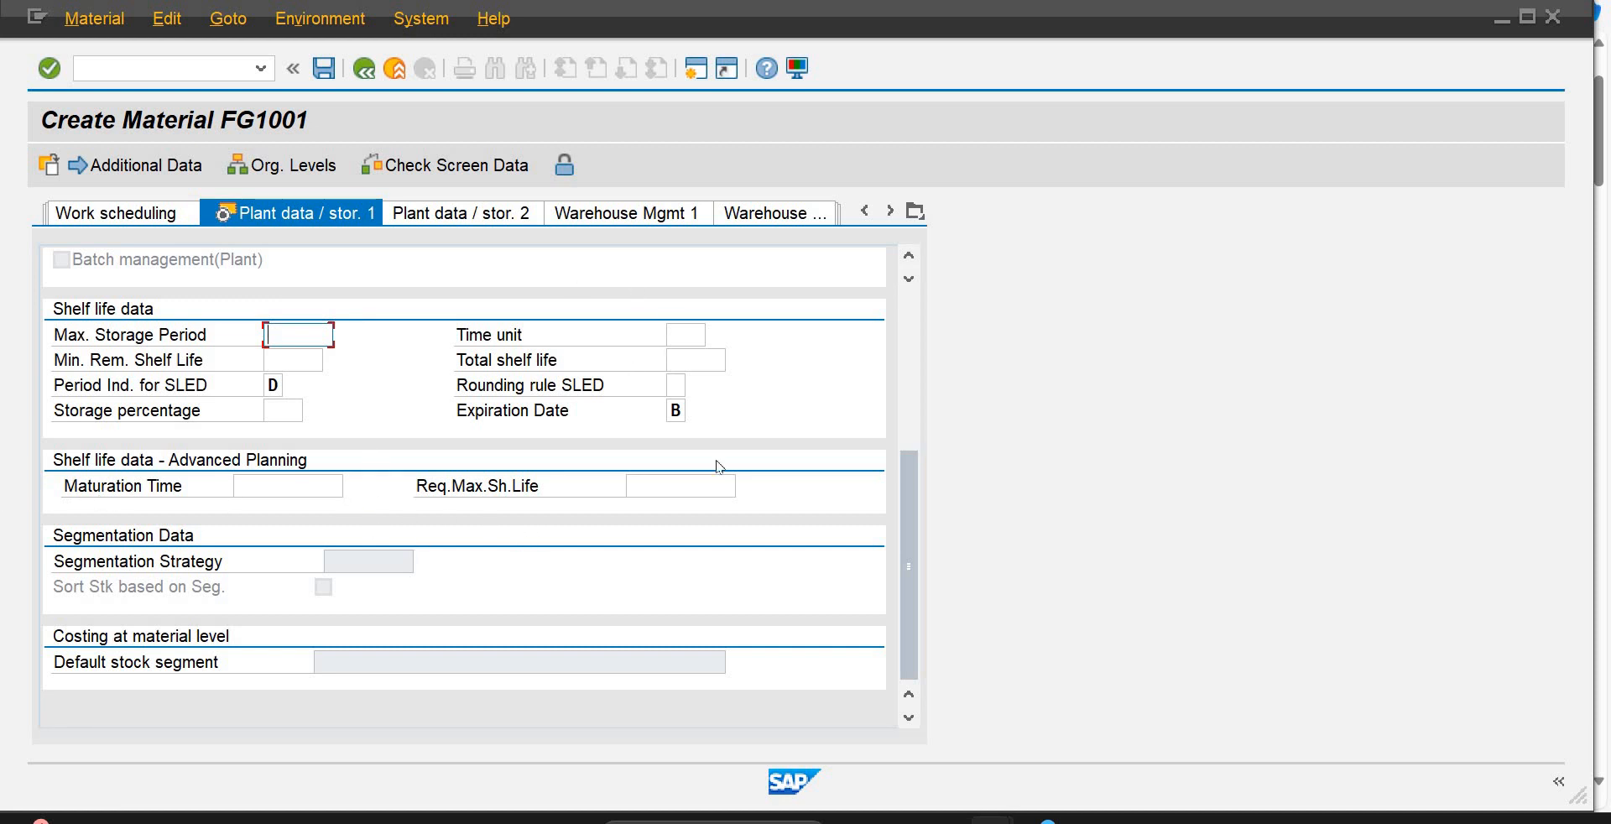
{"action": "key", "text": "Return"}
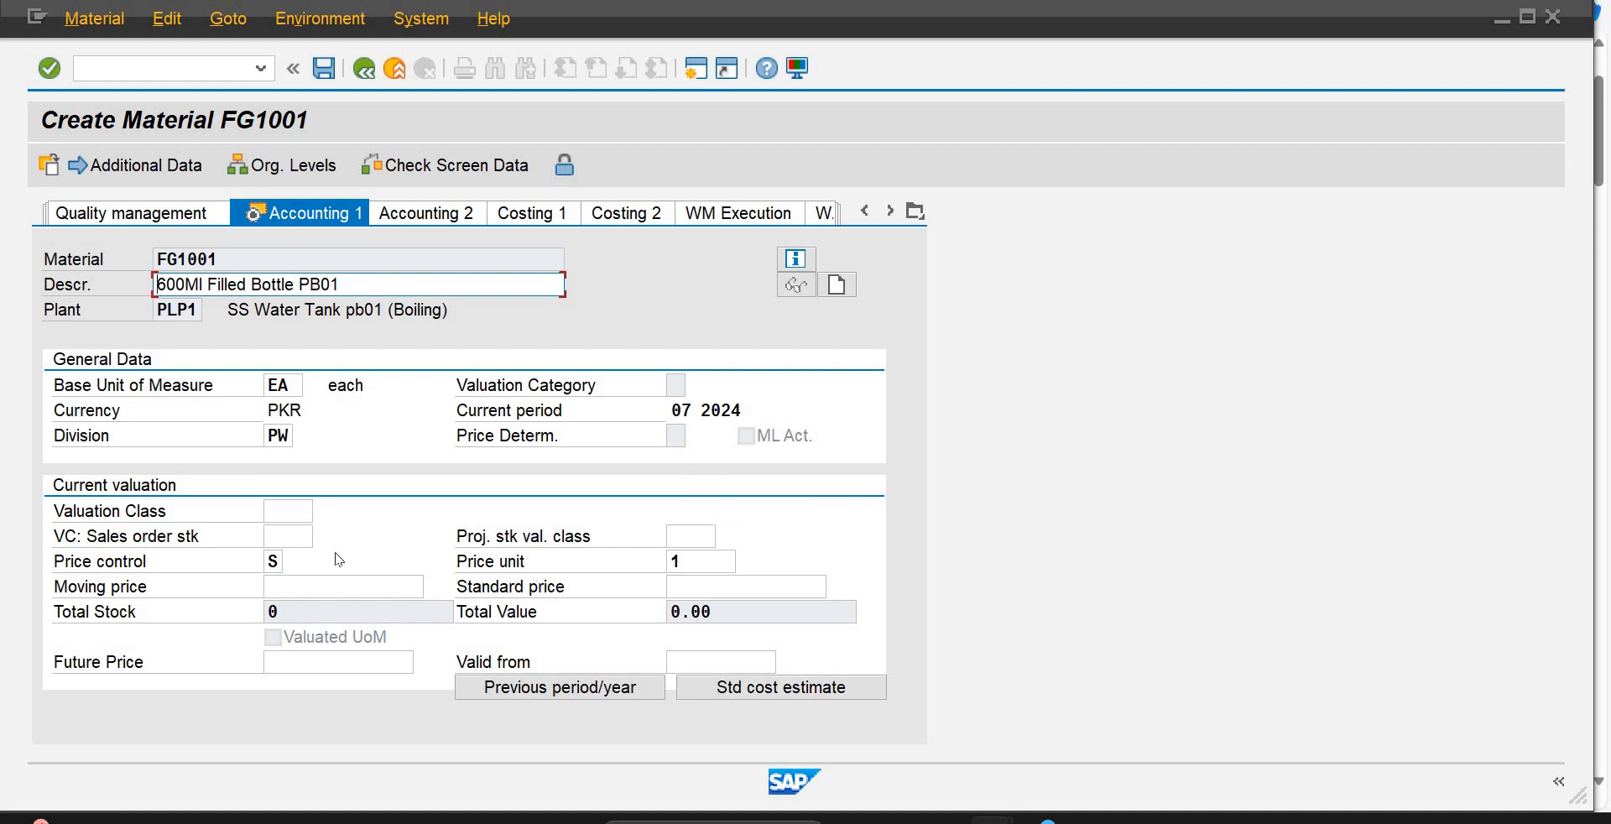
Step: Enter valuation class 7920 and select S (Standard price) as the price control for material FG1001
{"action": "left_click", "coordinate": [297, 510]}
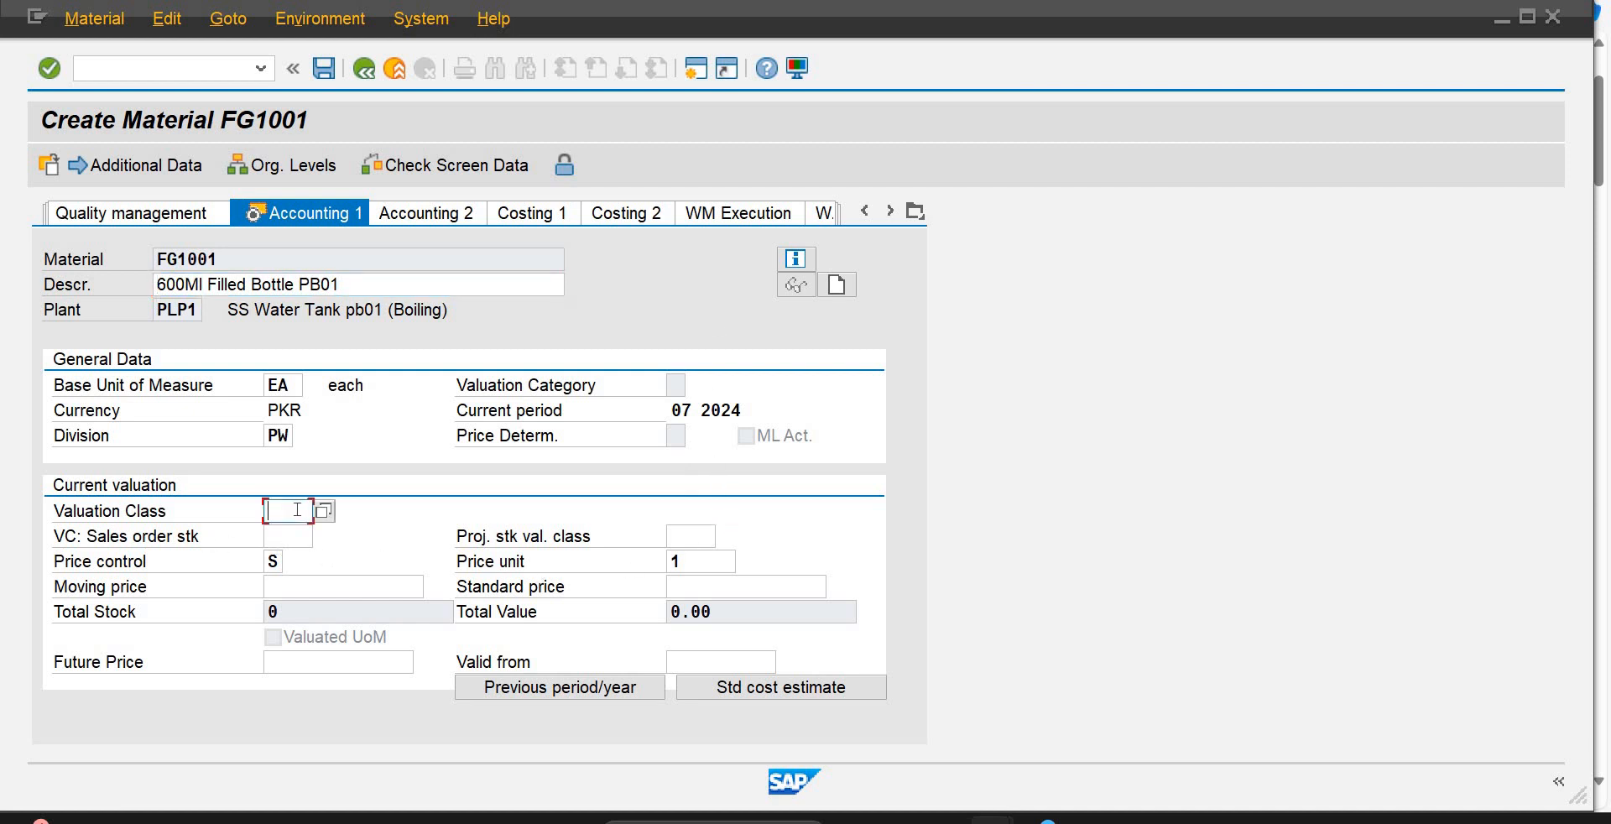
{"action": "type", "text": "7920"}
{"action": "left_click", "coordinate": [273, 560]}
{"action": "left_click", "coordinate": [296, 560]}
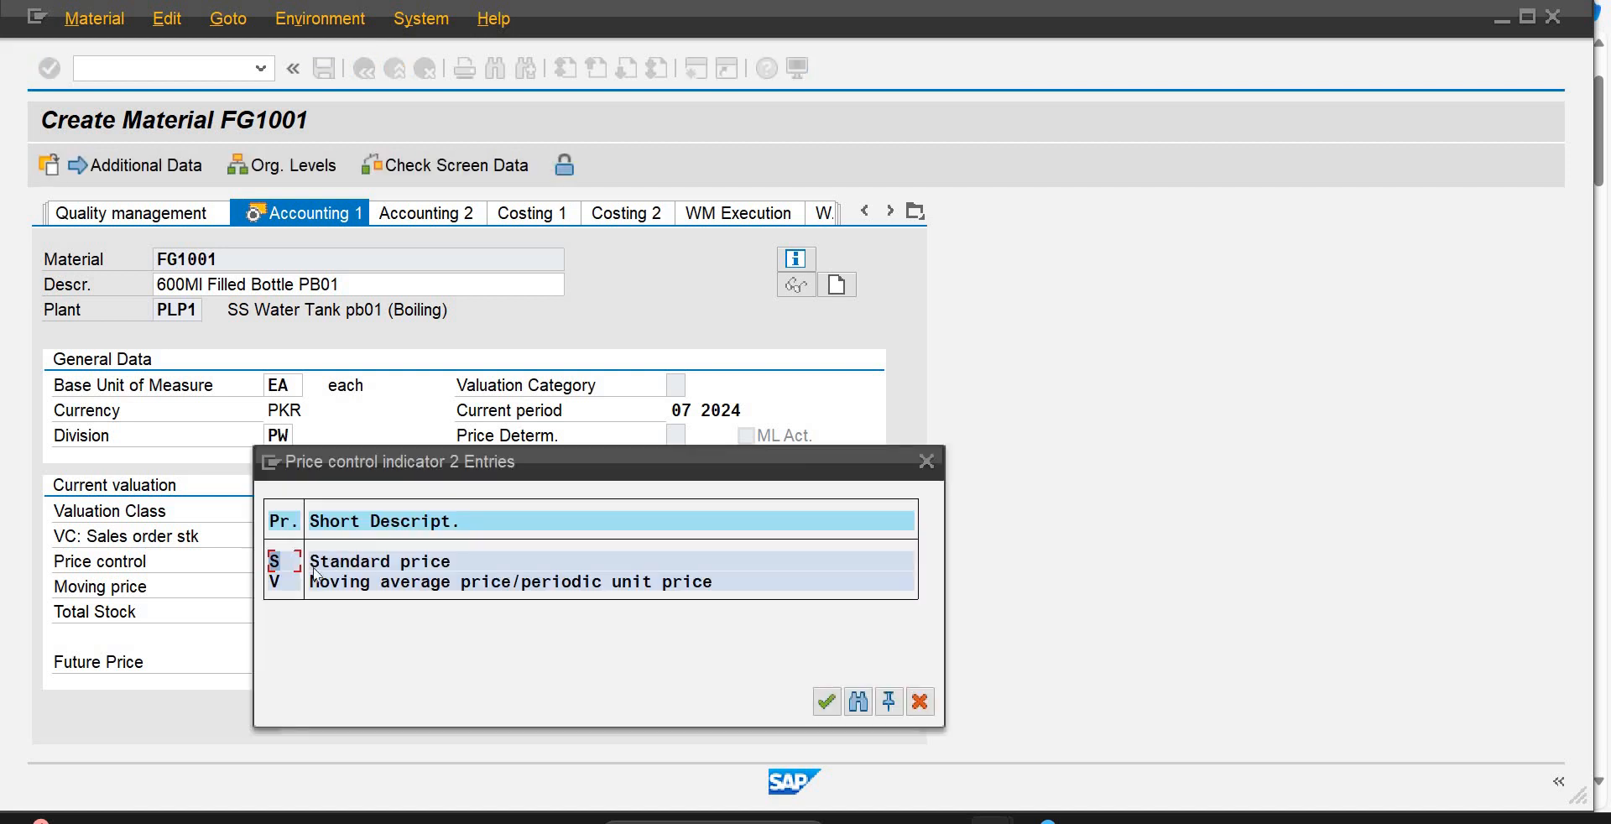
{"action": "double_click", "coordinate": [287, 564]}
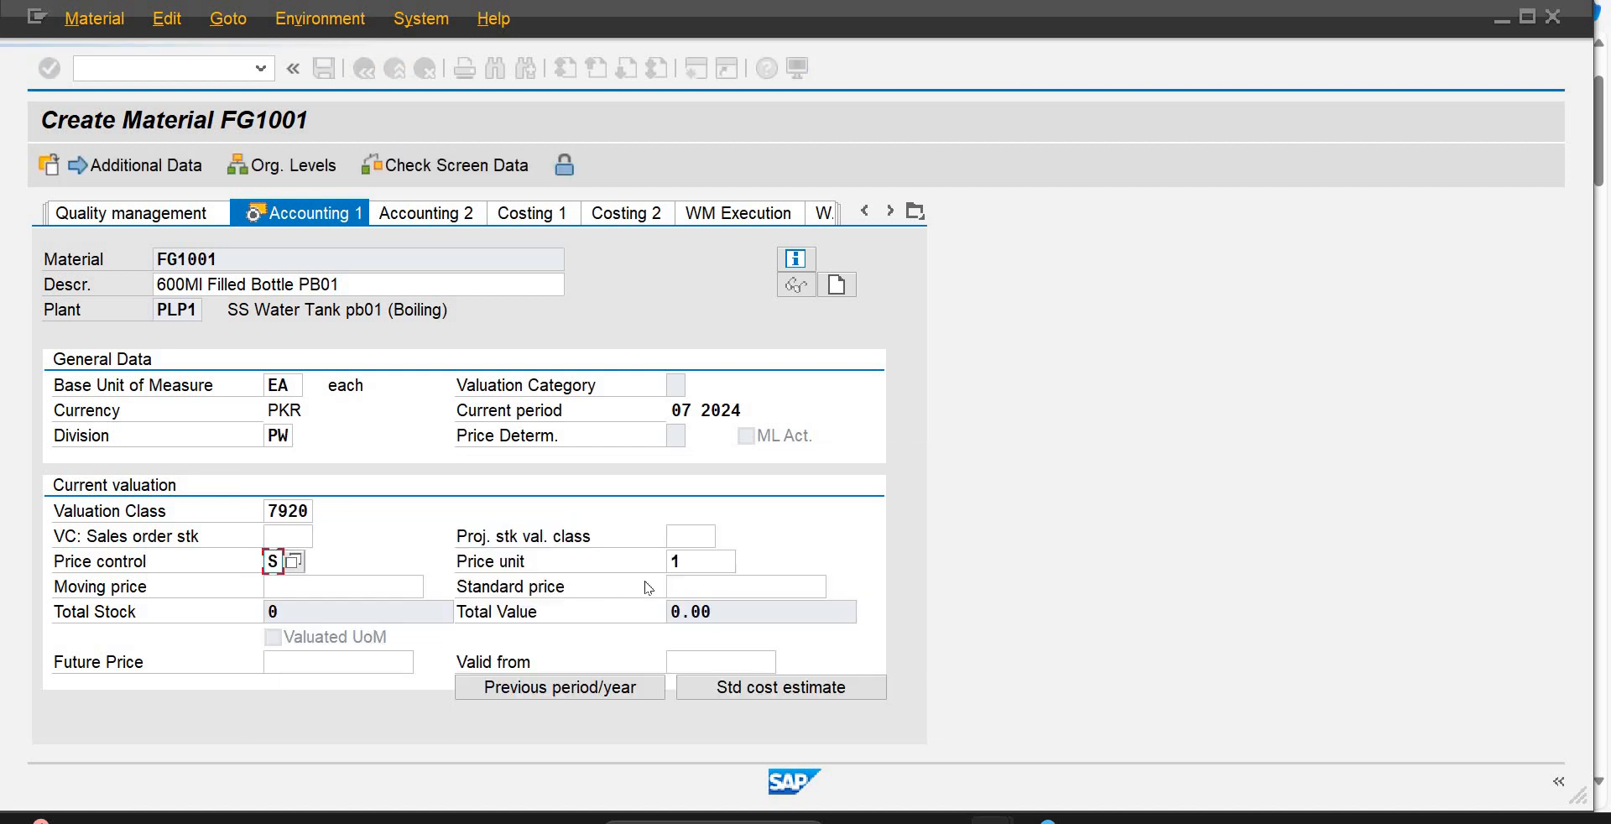
Step: Check the 600 ML bottle rate in the sales project document and enter a standard price of 40
{"action": "left_click", "coordinate": [686, 588]}
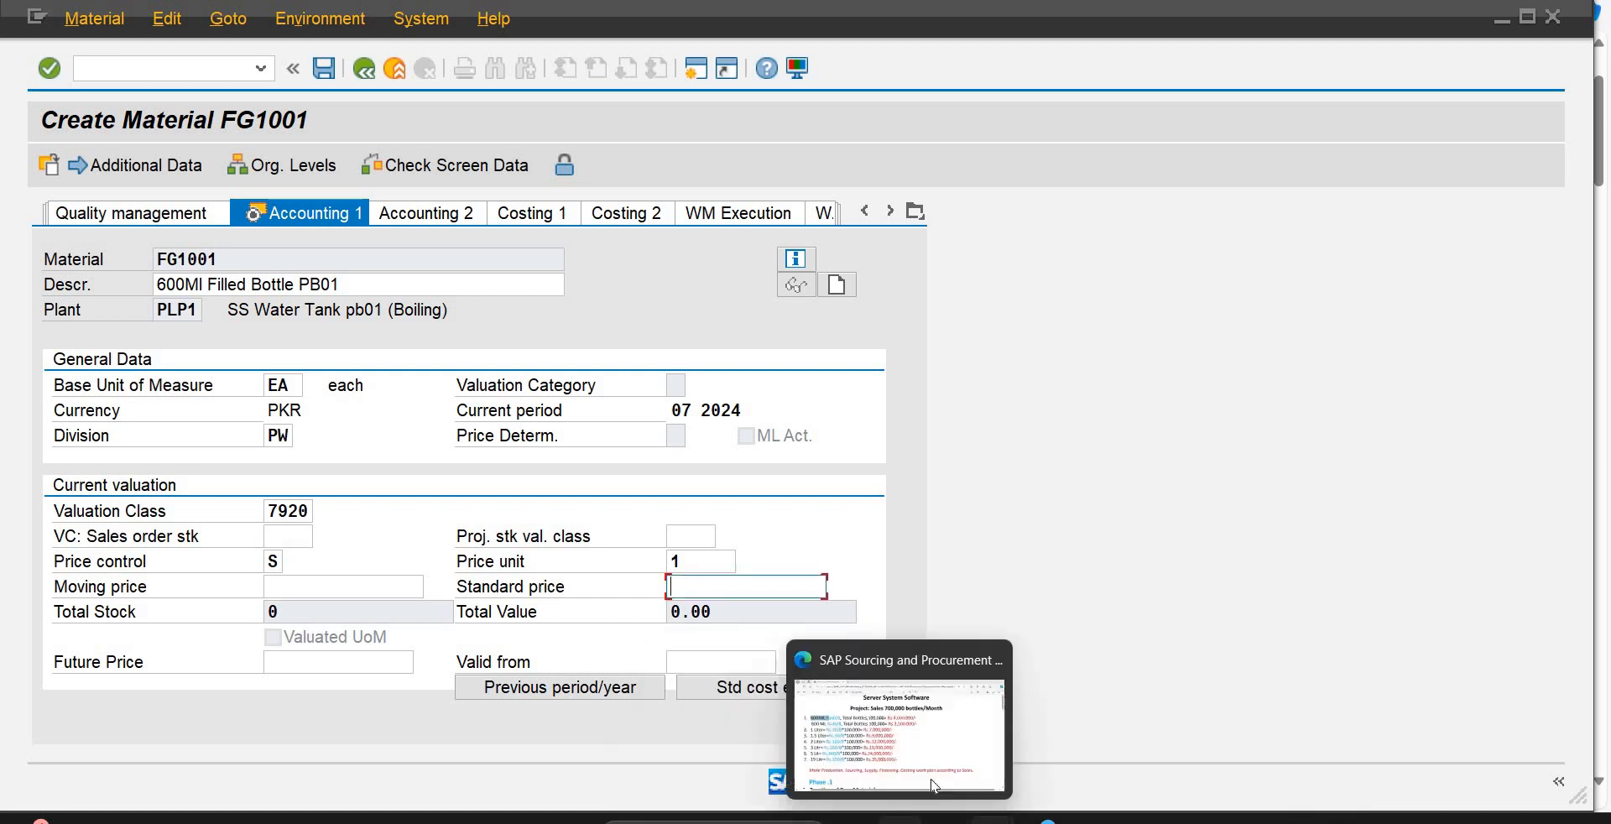
{"action": "left_click", "coordinate": [933, 784]}
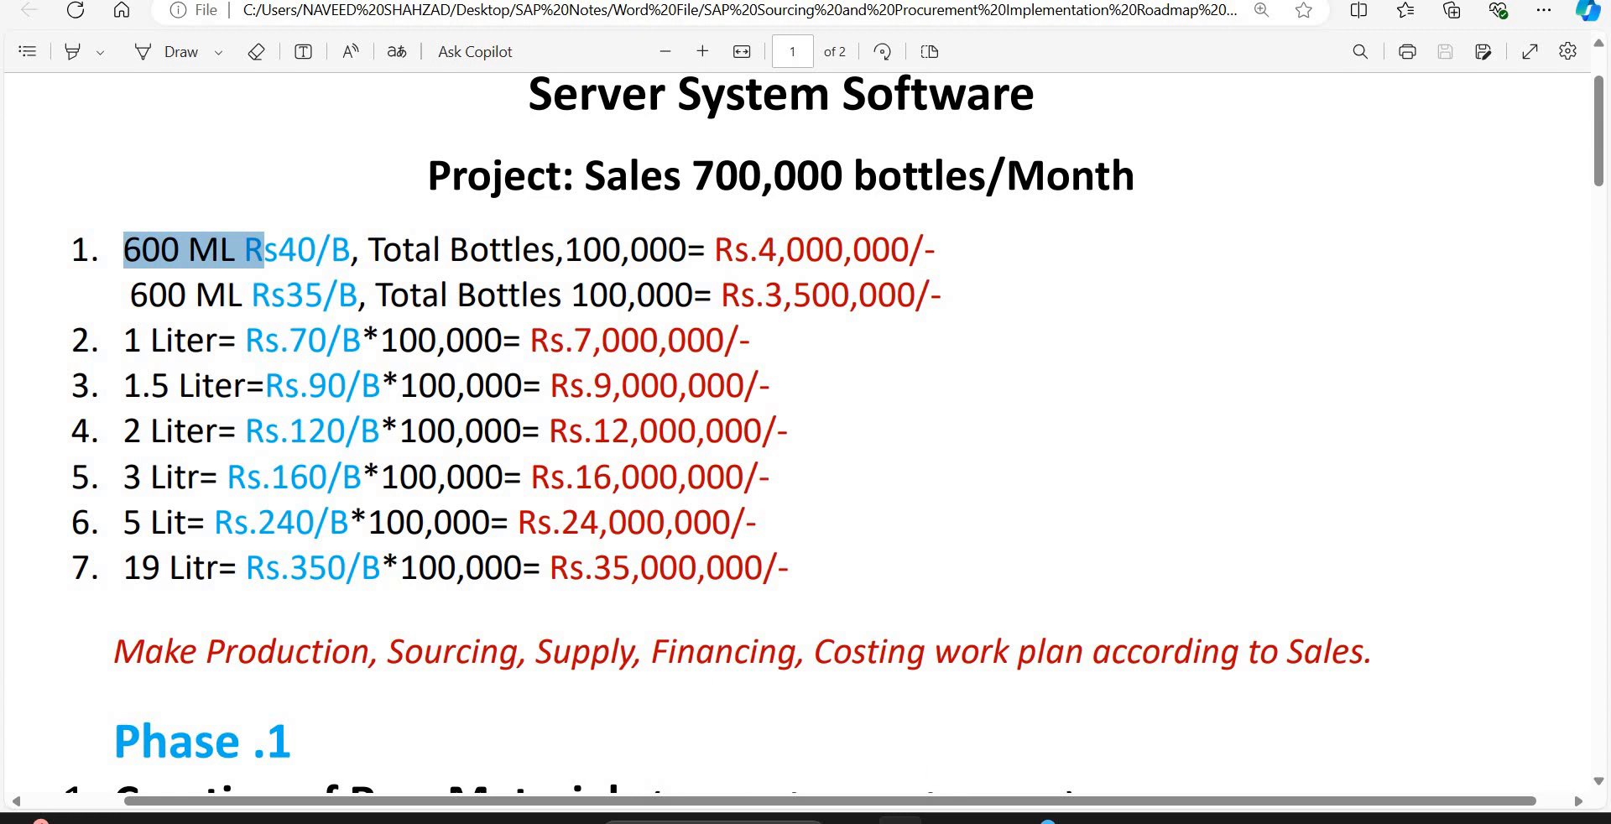
{"action": "mouse_move", "coordinate": [992, 820]}
{"action": "left_click", "coordinate": [1452, 721]}
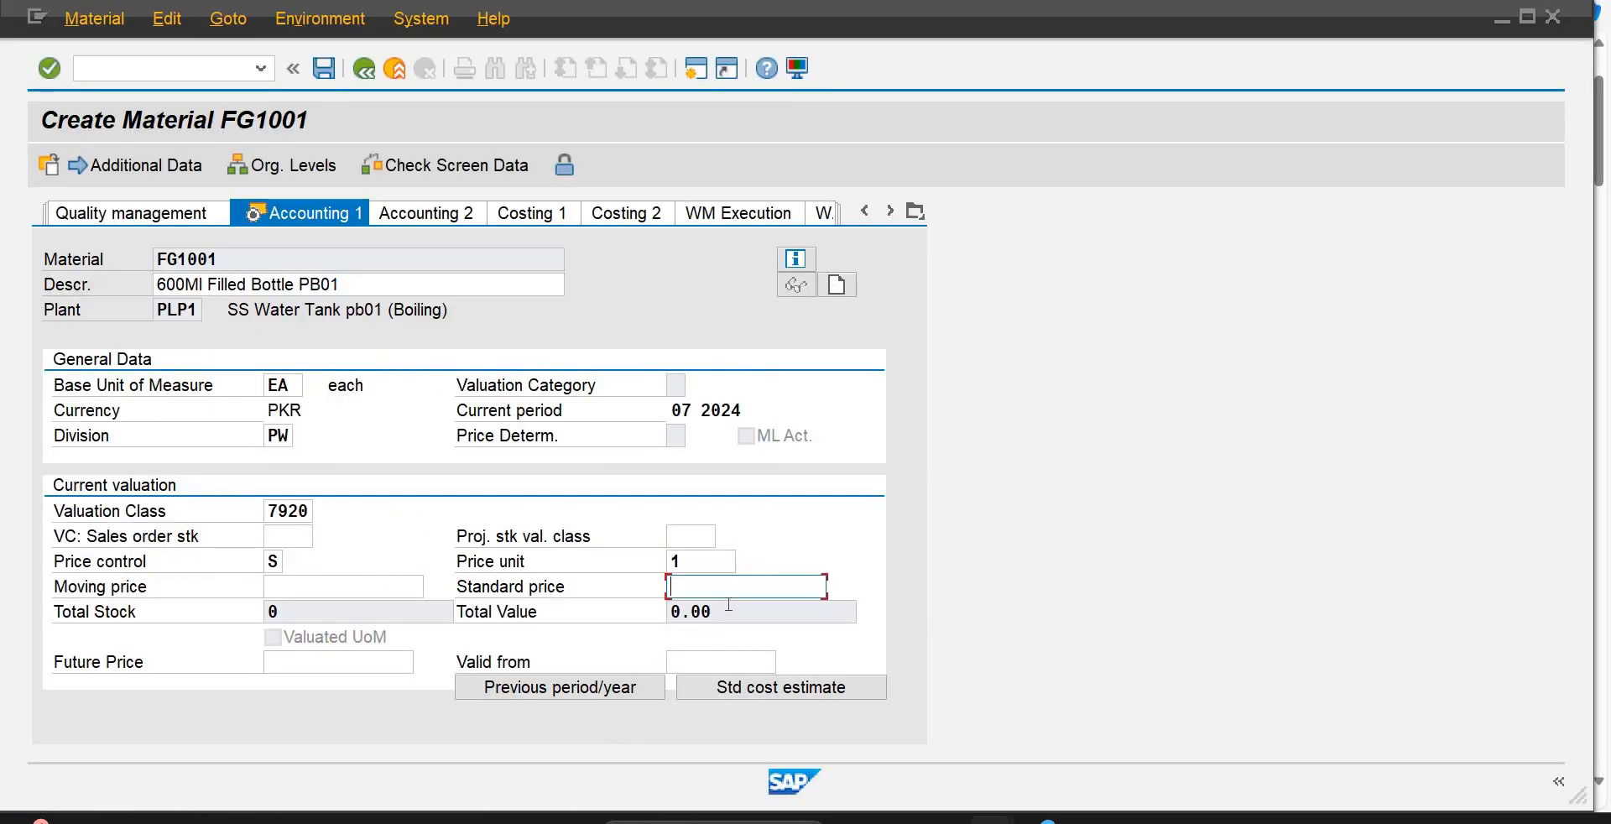
{"action": "type", "text": "40"}
{"action": "left_click", "coordinate": [701, 570]}
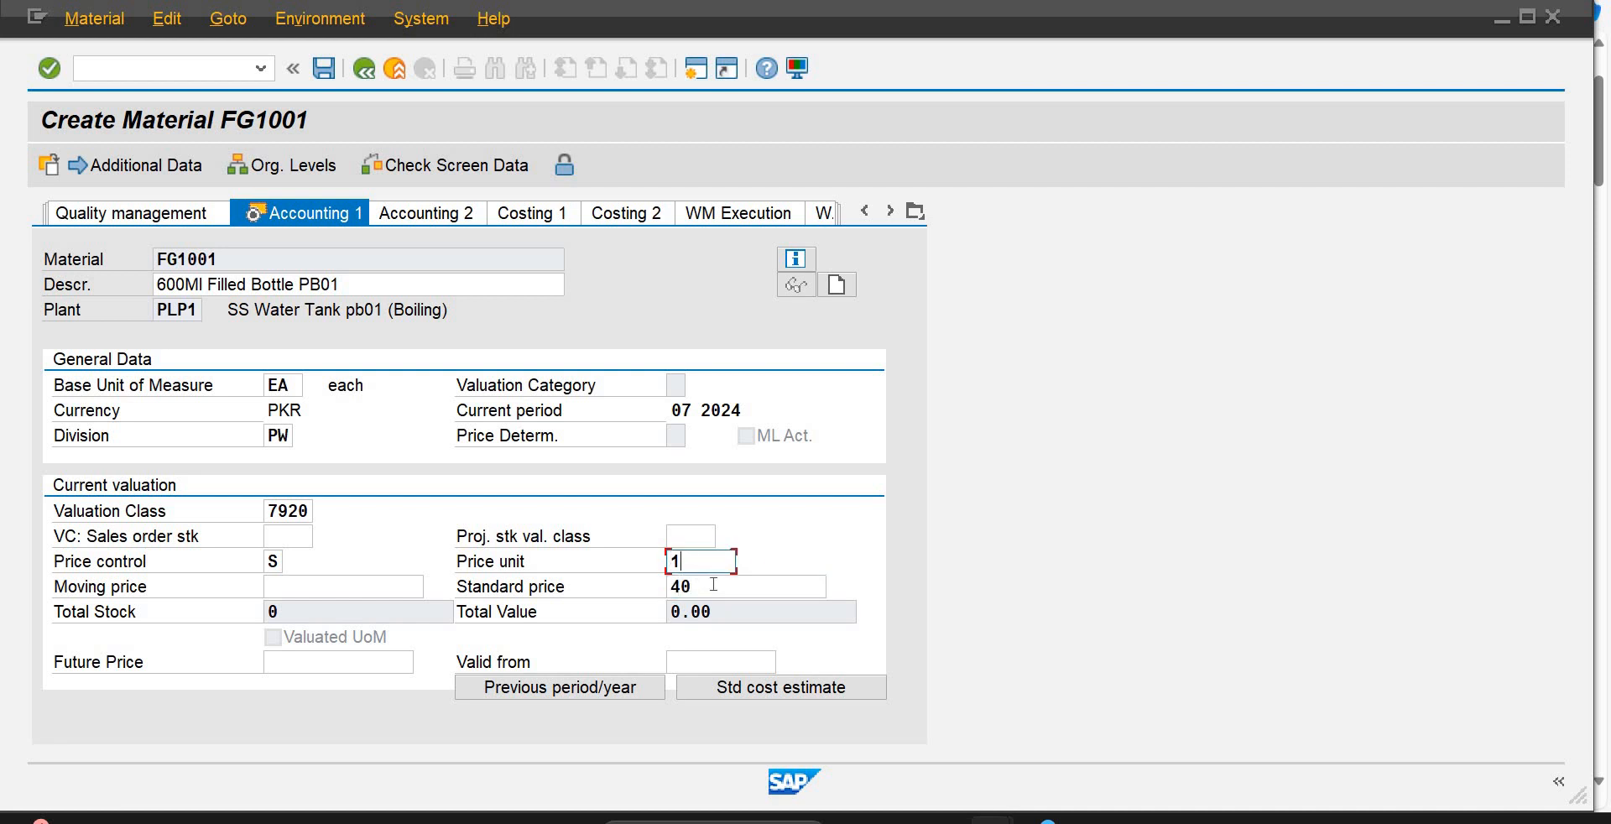
{"action": "left_click_drag", "start_coordinate": [713, 584], "coordinate": [672, 581]}
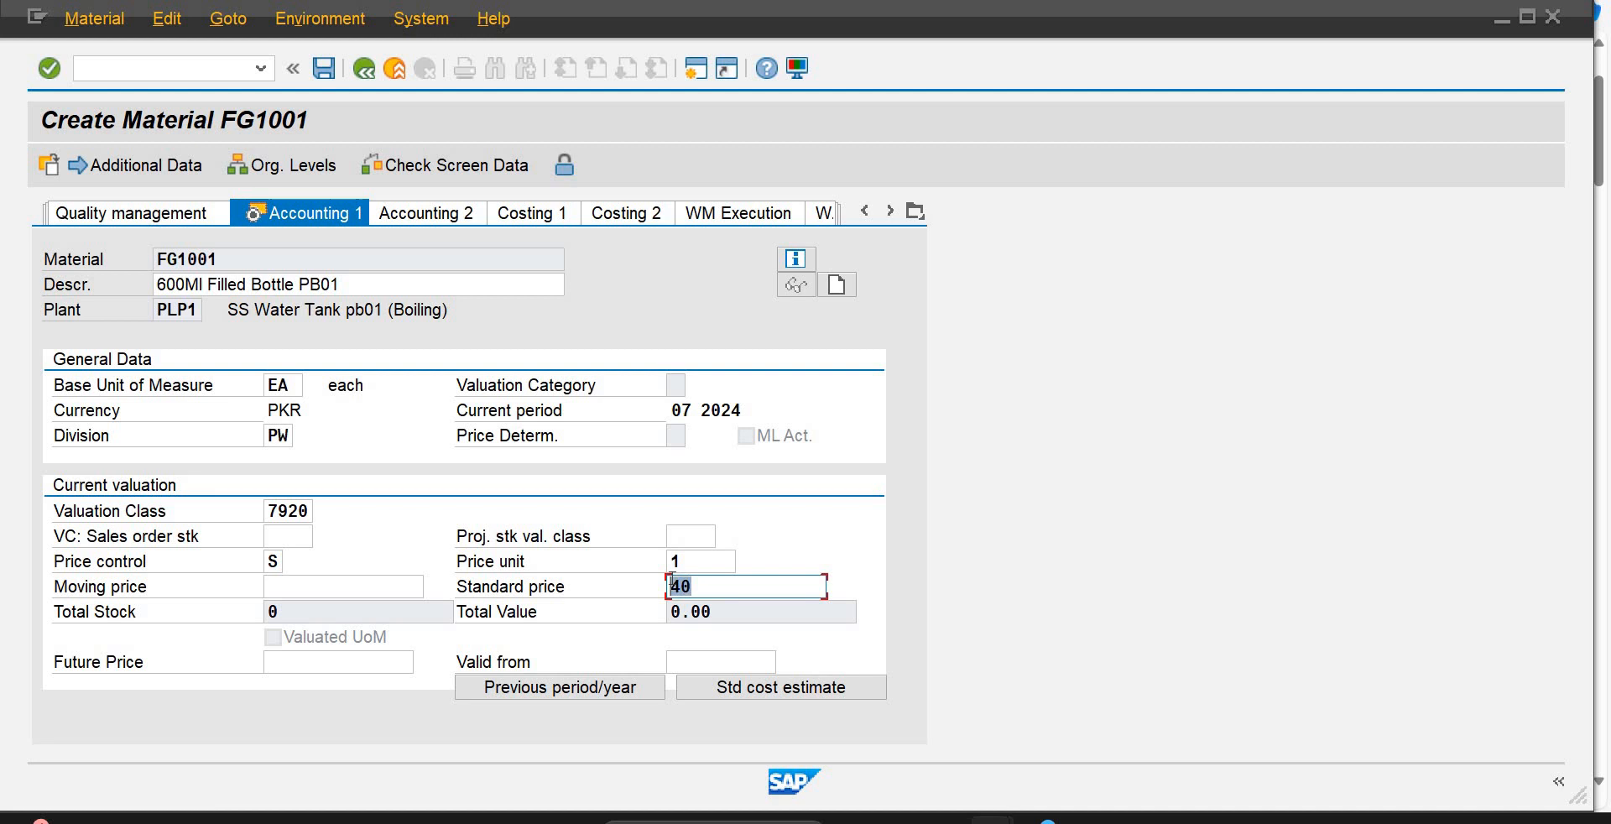
{"action": "left_click", "coordinate": [696, 587]}
{"action": "left_click", "coordinate": [688, 562]}
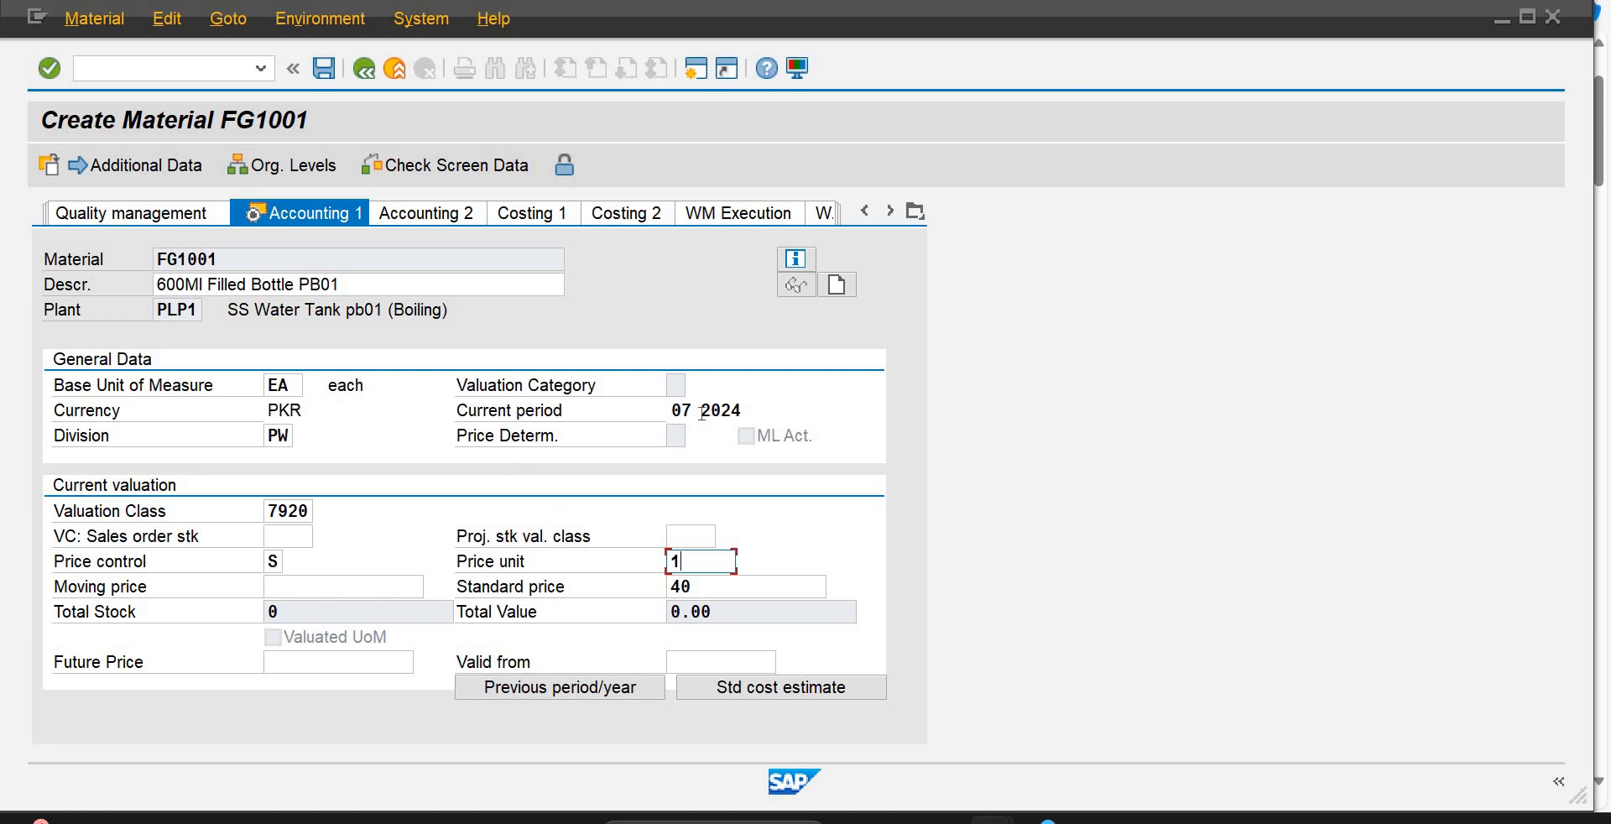
Step: Try to save the material, changing its valuation class to DA0F (DA01 FINISHED PRODUCT)
{"action": "left_click", "coordinate": [321, 72]}
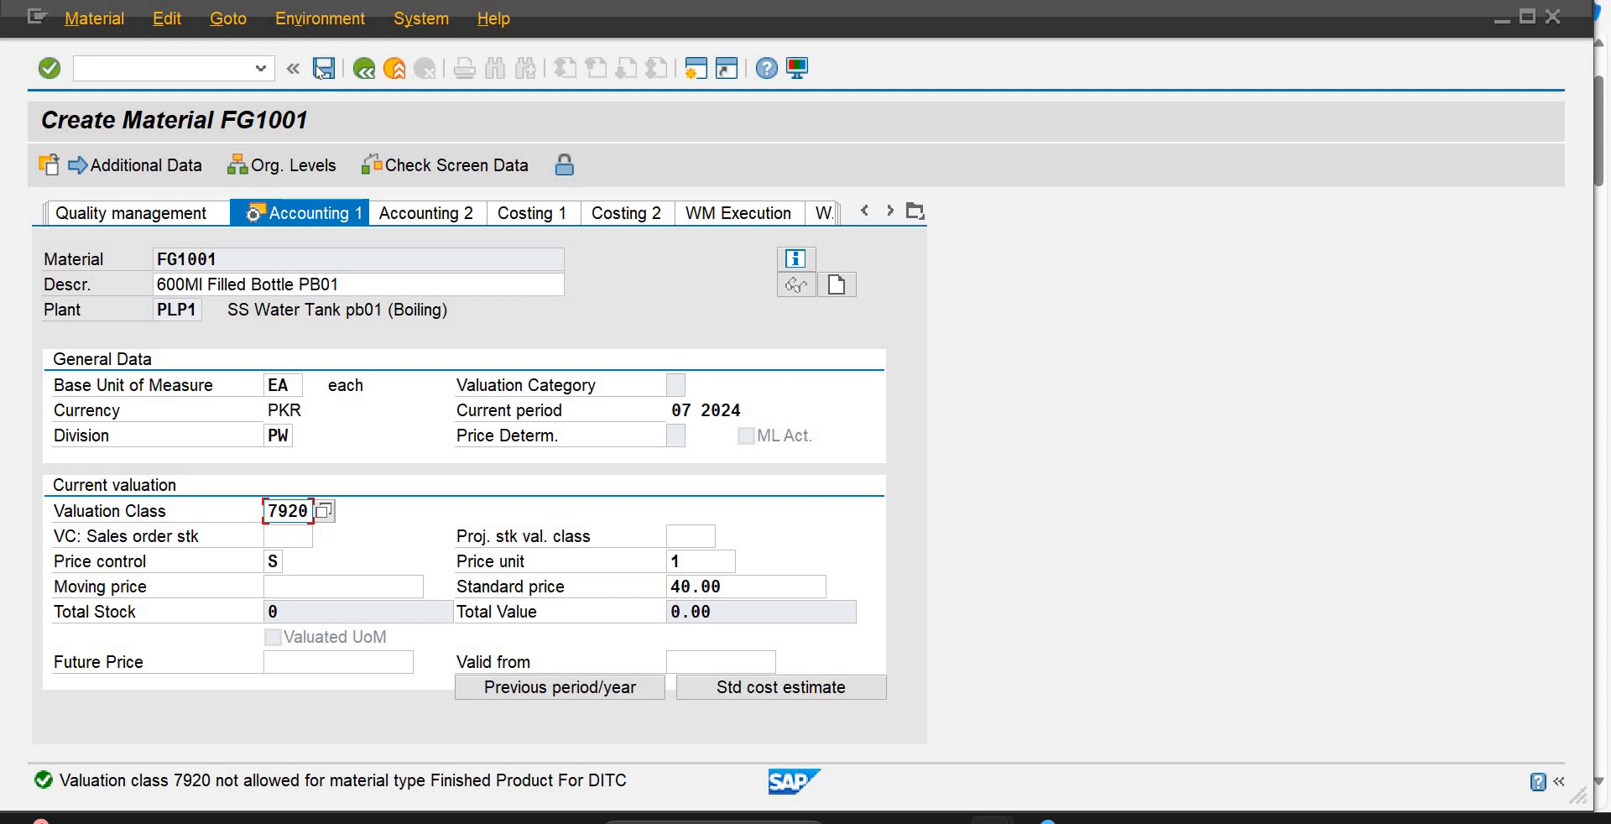
{"action": "left_click", "coordinate": [321, 72]}
{"action": "left_click", "coordinate": [321, 72]}
{"action": "left_click", "coordinate": [330, 517]}
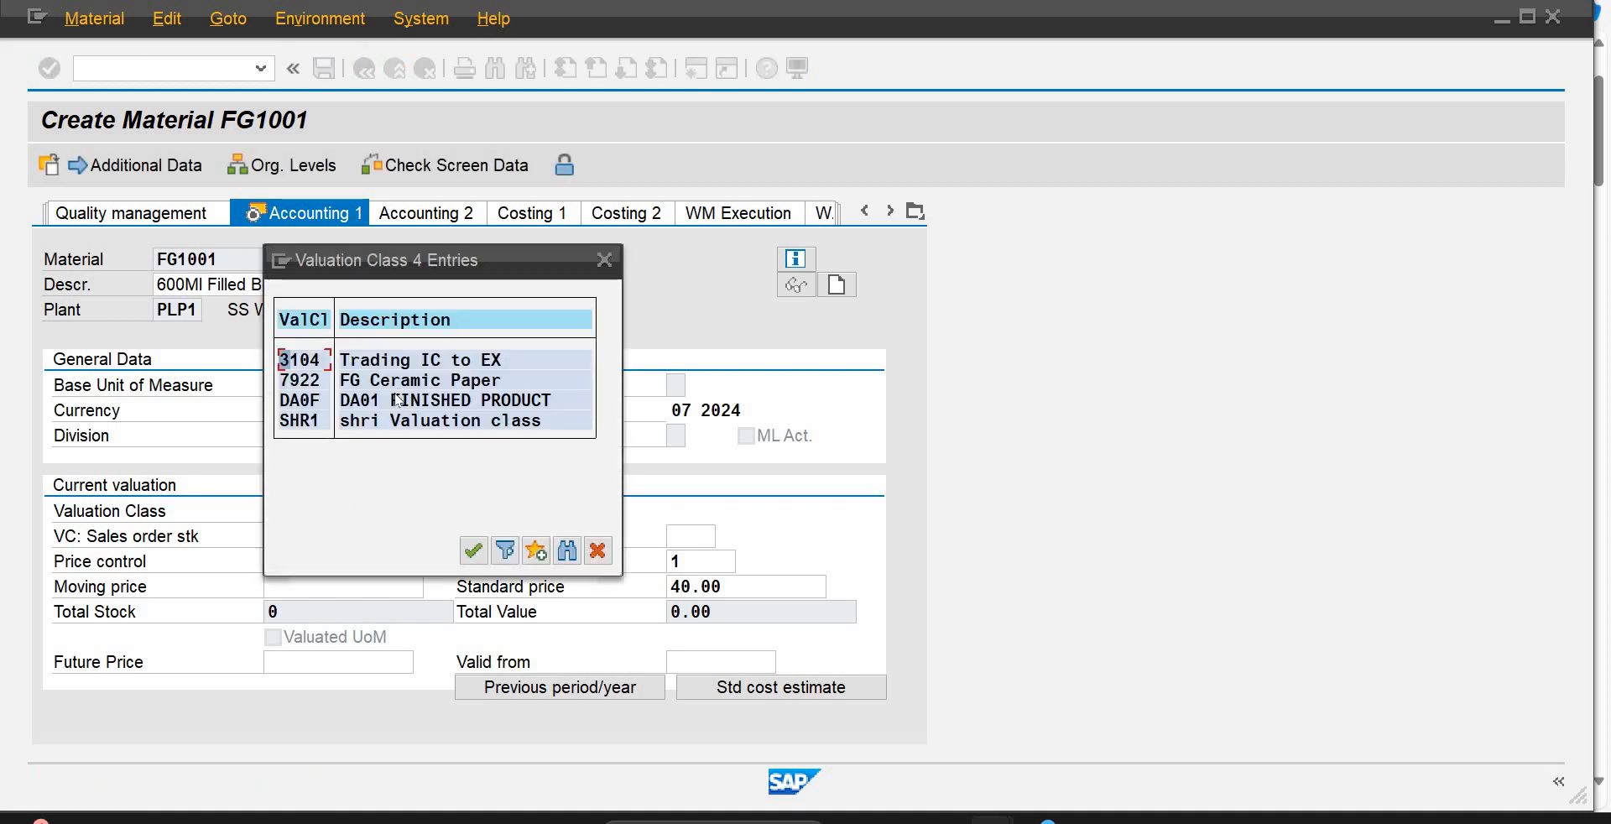
{"action": "double_click", "coordinate": [318, 400]}
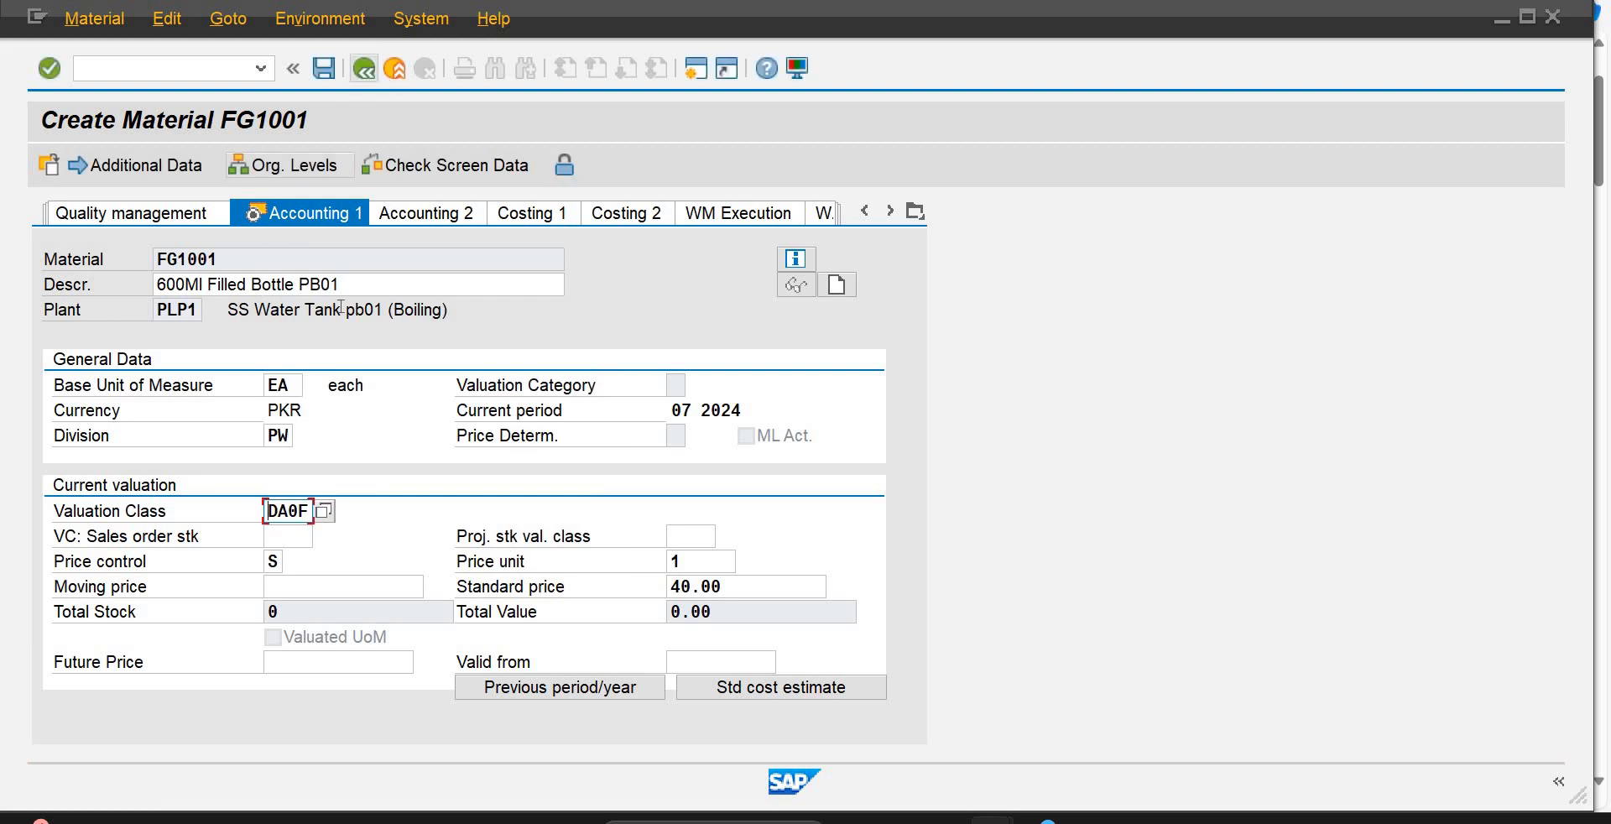
{"action": "key", "text": "Return"}
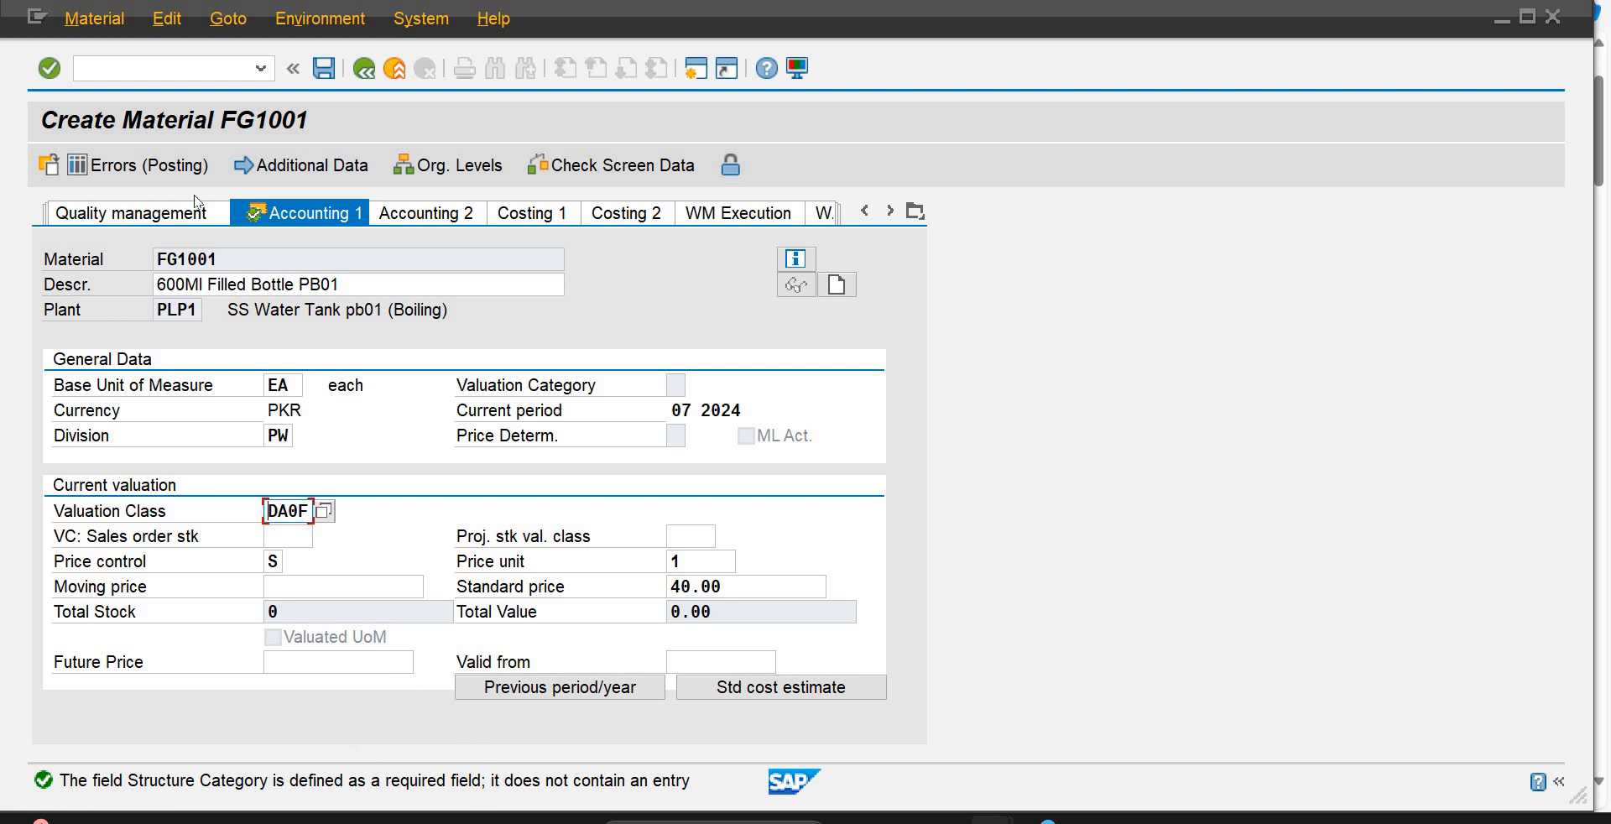
Step: Abandon the current material entry with /n and restart the MMF1 - Finished Product transaction
{"action": "left_click", "coordinate": [186, 64]}
{"action": "type", "text": "/n"}
{"action": "key", "text": "Return"}
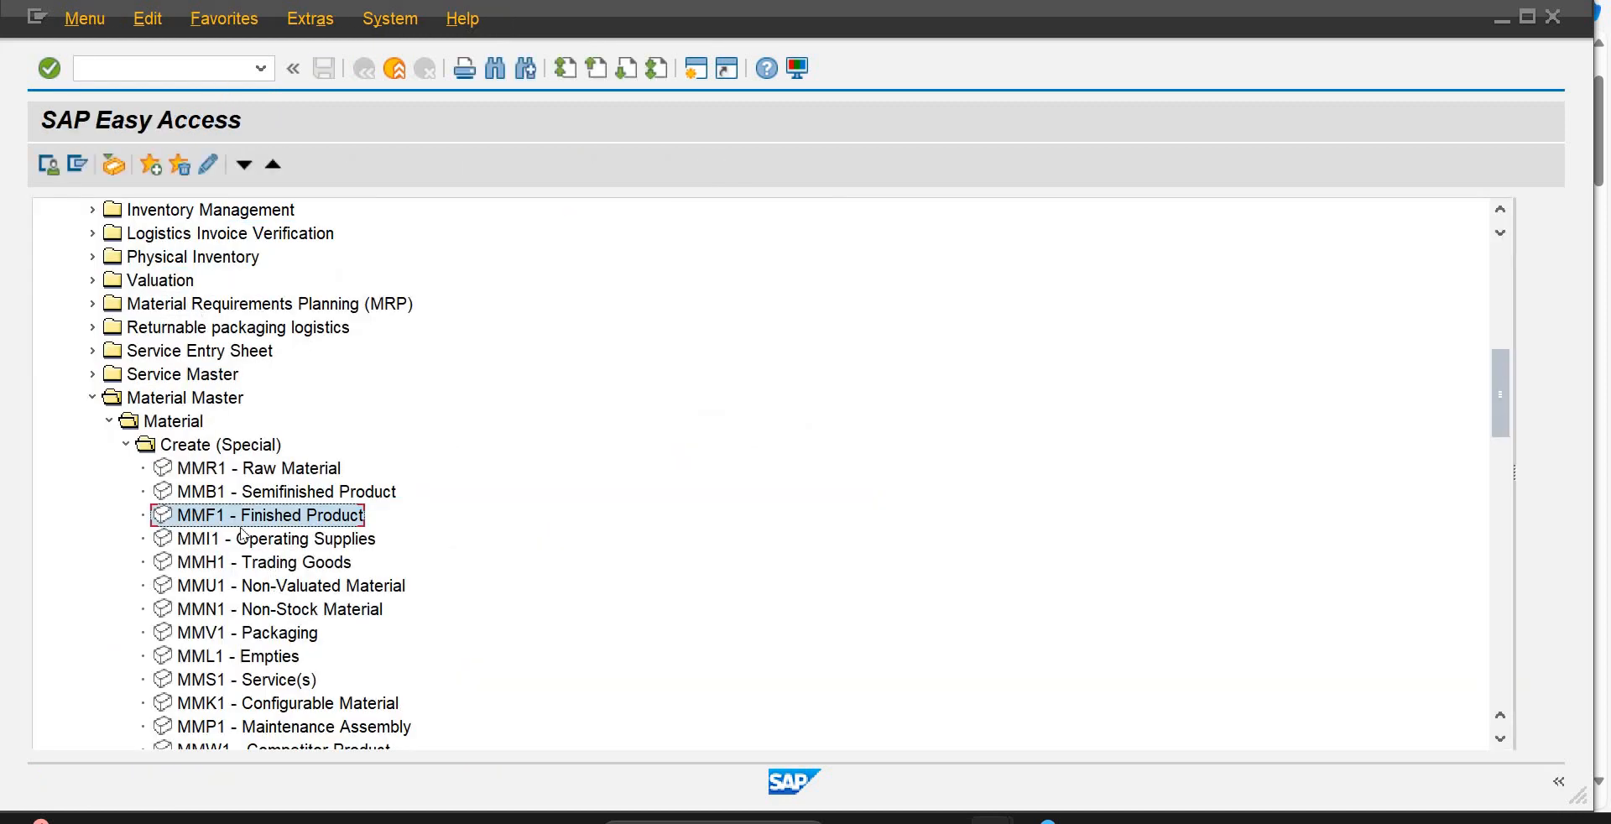
{"action": "double_click", "coordinate": [254, 515]}
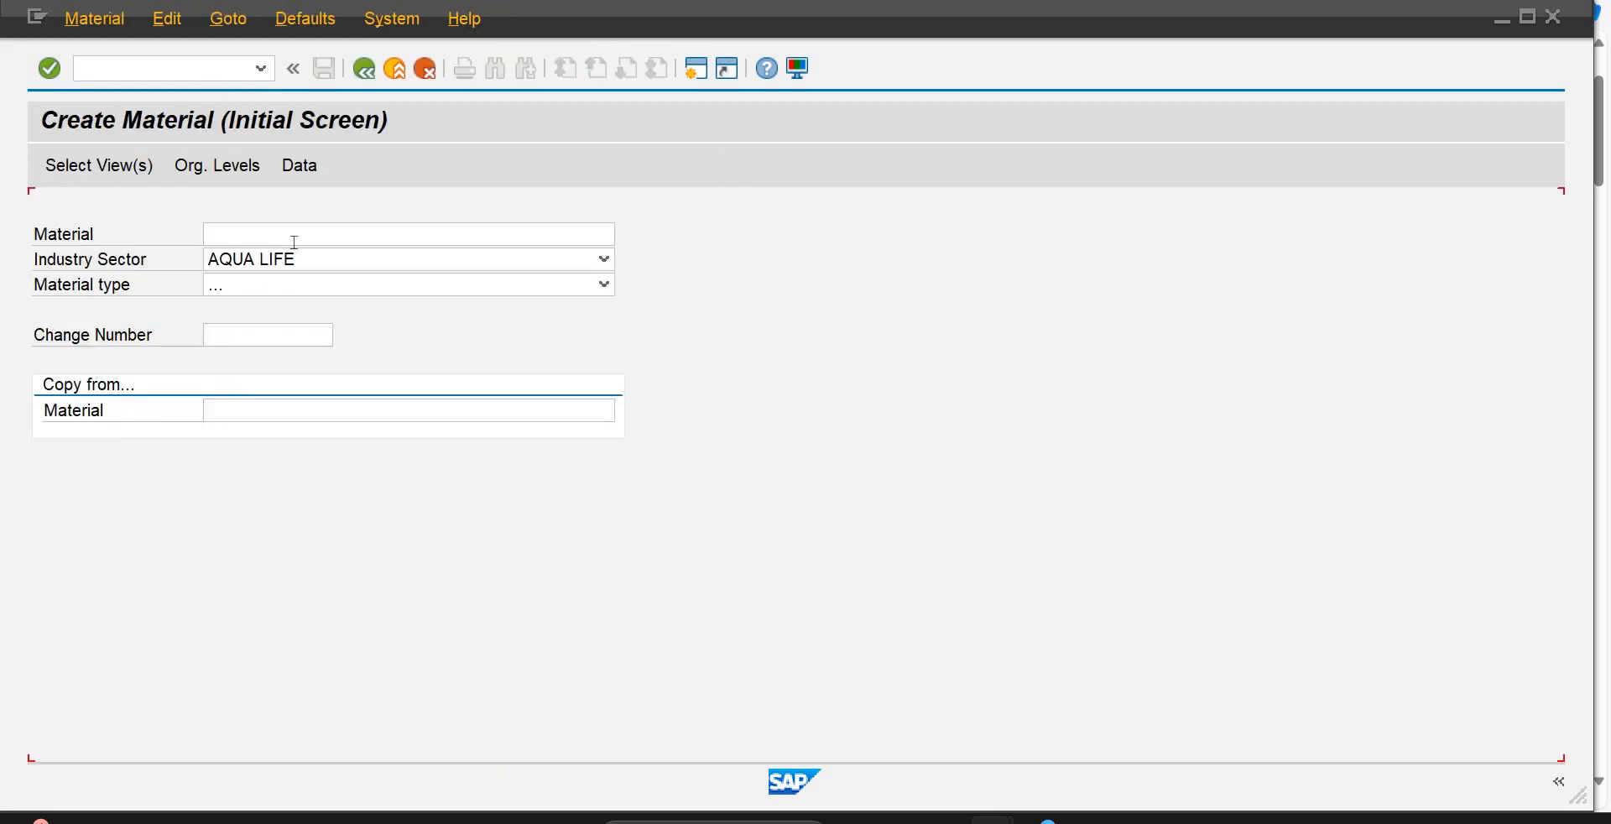
Step: Choose material type Finished Product-Sapience, enter material FG1001, and continue to the view selection
{"action": "left_click", "coordinate": [604, 284]}
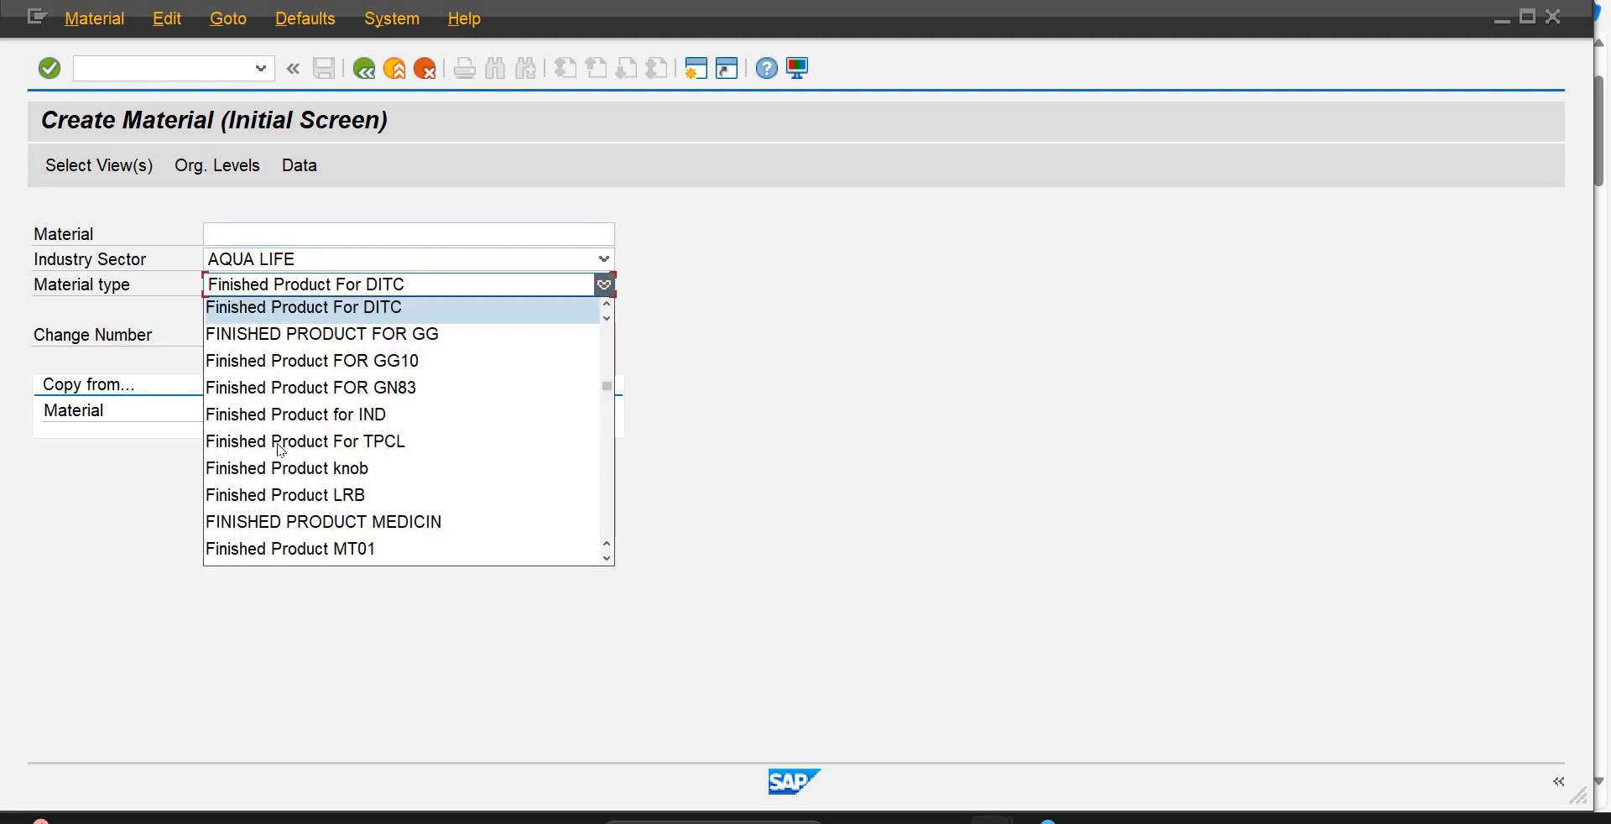
{"action": "scroll", "coordinate": [369, 550], "scroll_direction": "down", "scroll_amount": 5}
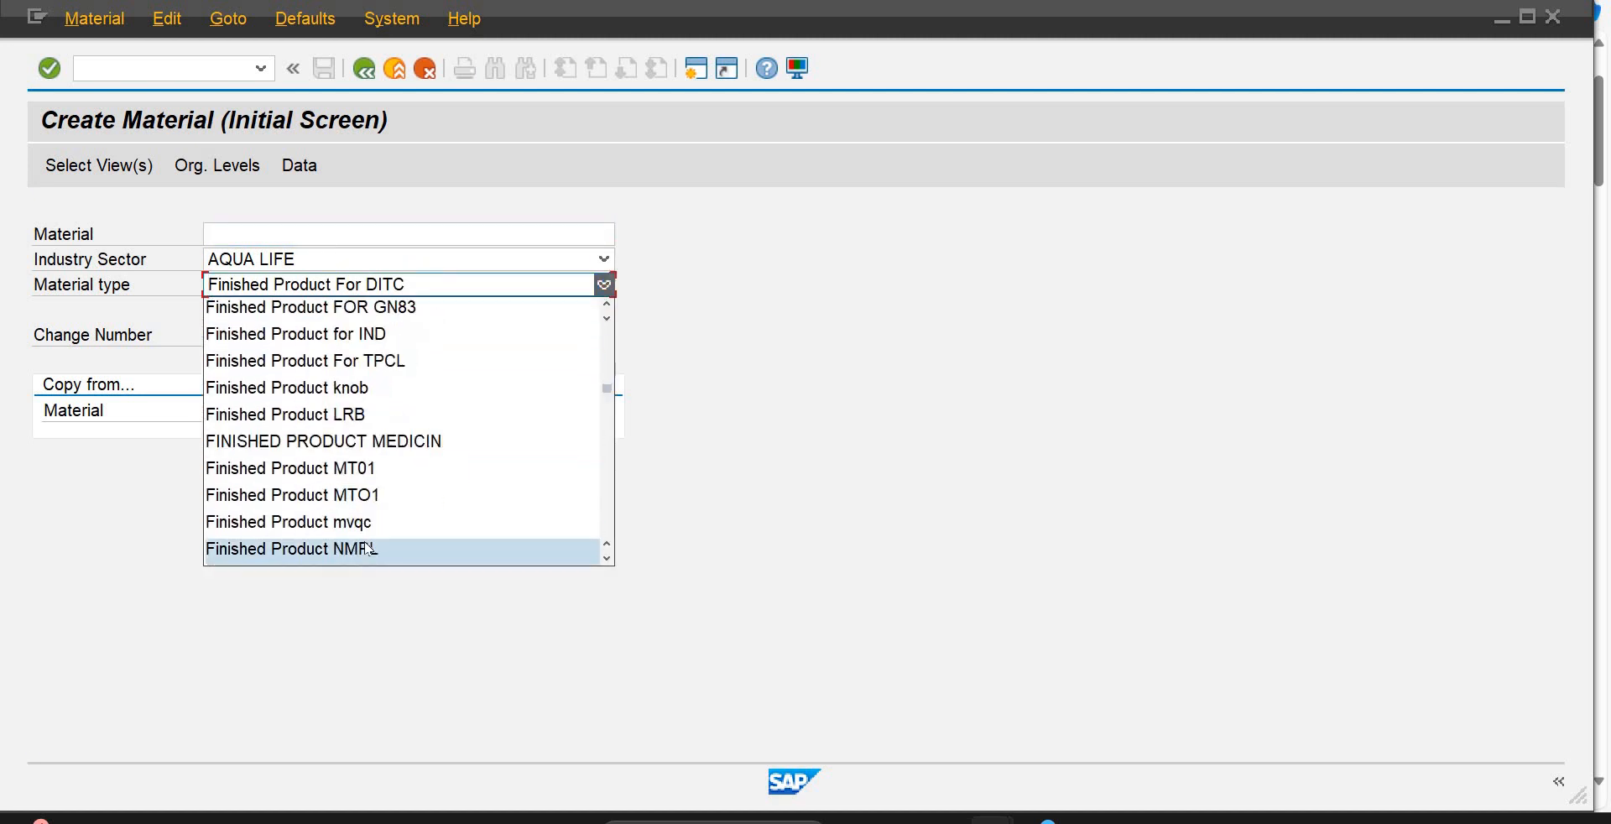
{"action": "scroll", "coordinate": [369, 549], "scroll_direction": "down", "scroll_amount": 3}
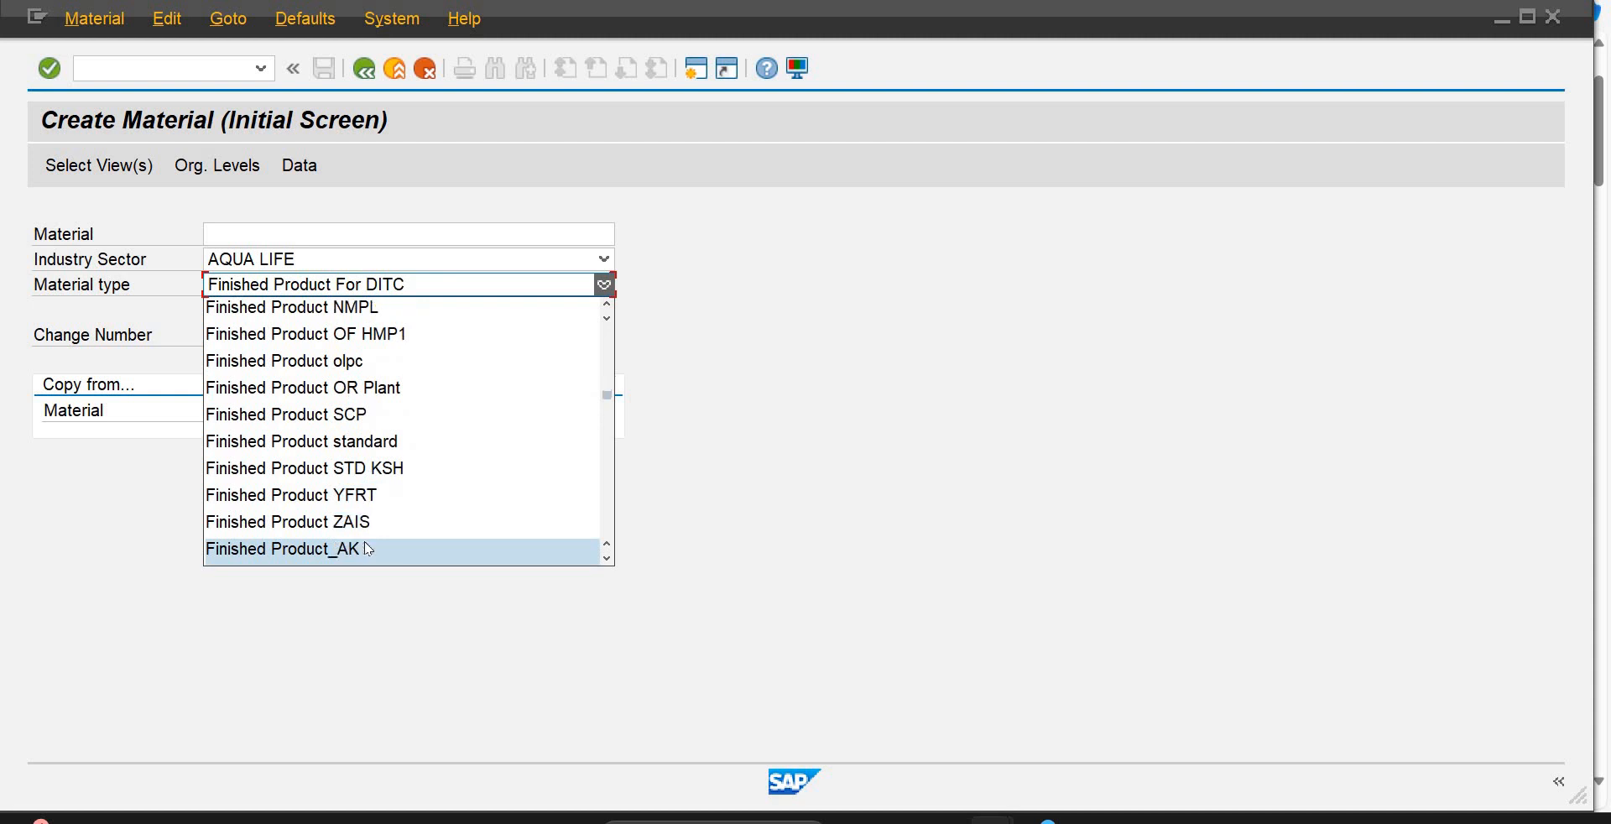
{"action": "key", "text": "Return"}
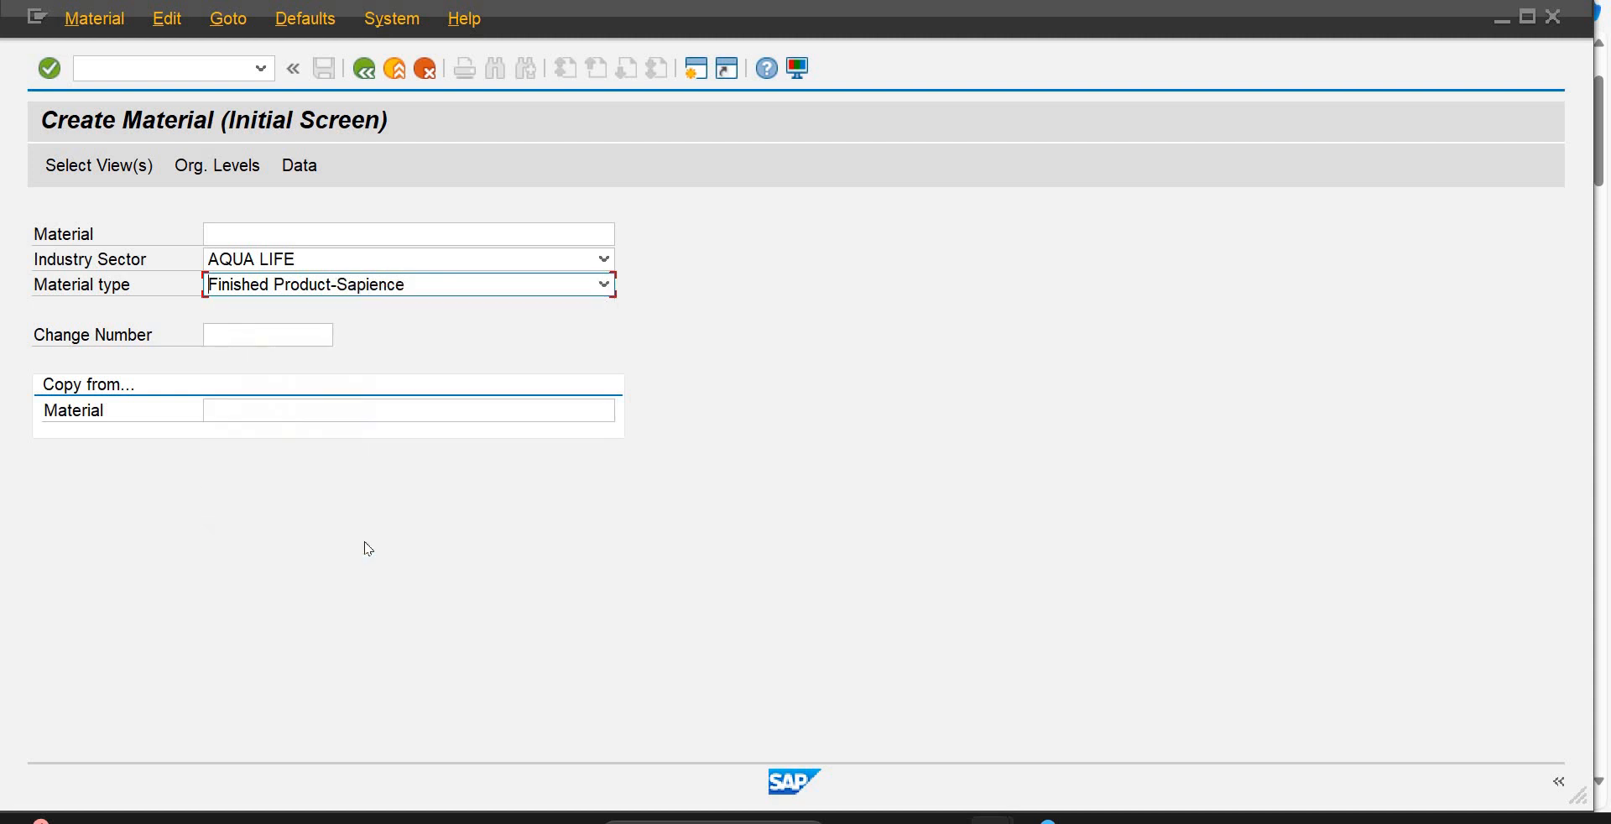
{"action": "left_click", "coordinate": [282, 239]}
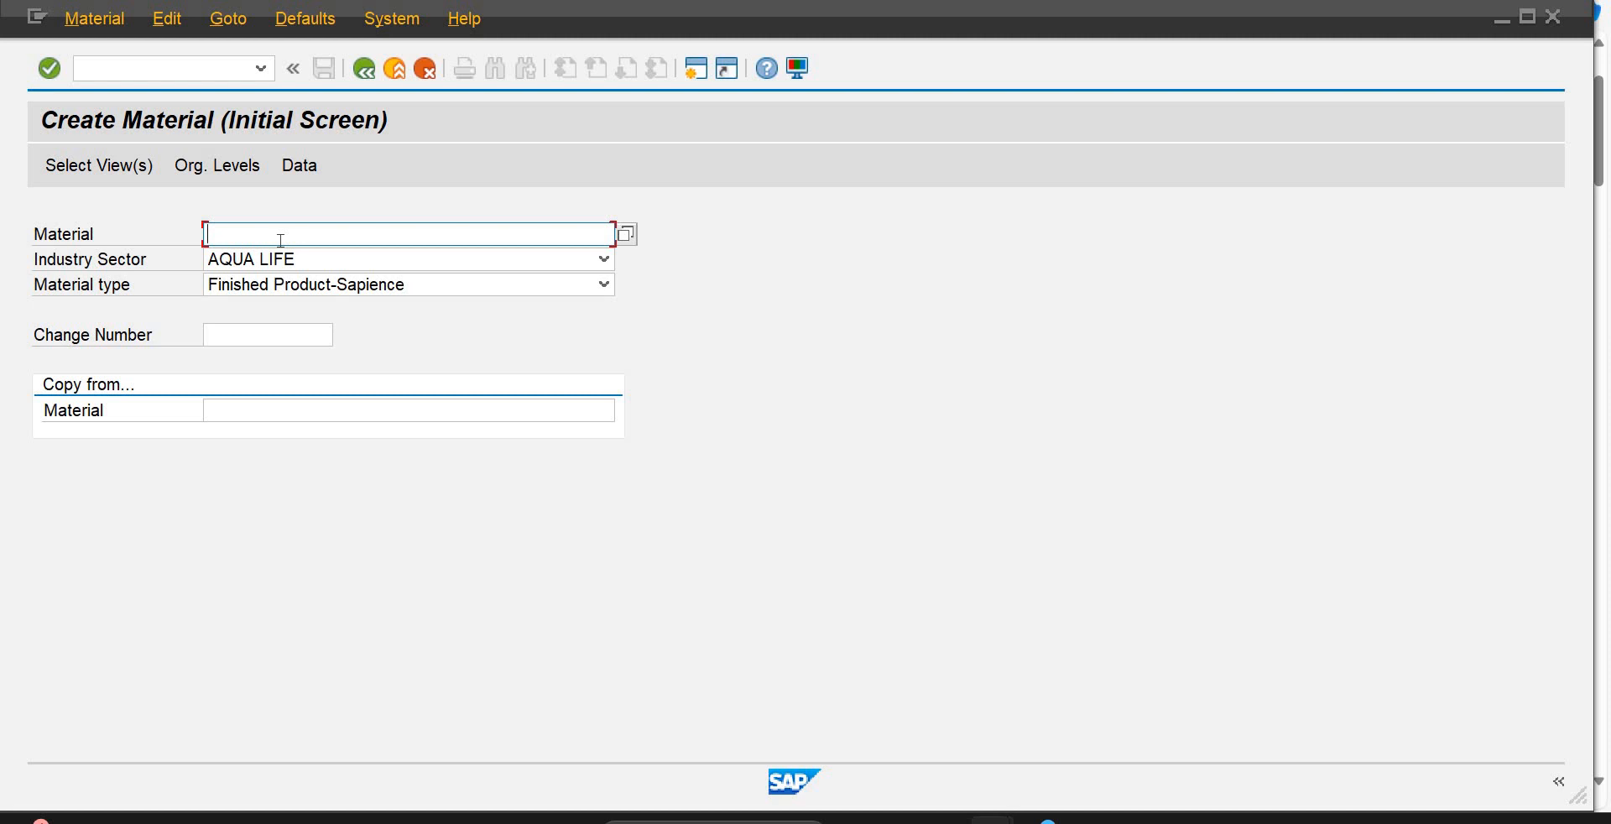
{"action": "type", "text": "fg1001"}
{"action": "key", "text": "Return"}
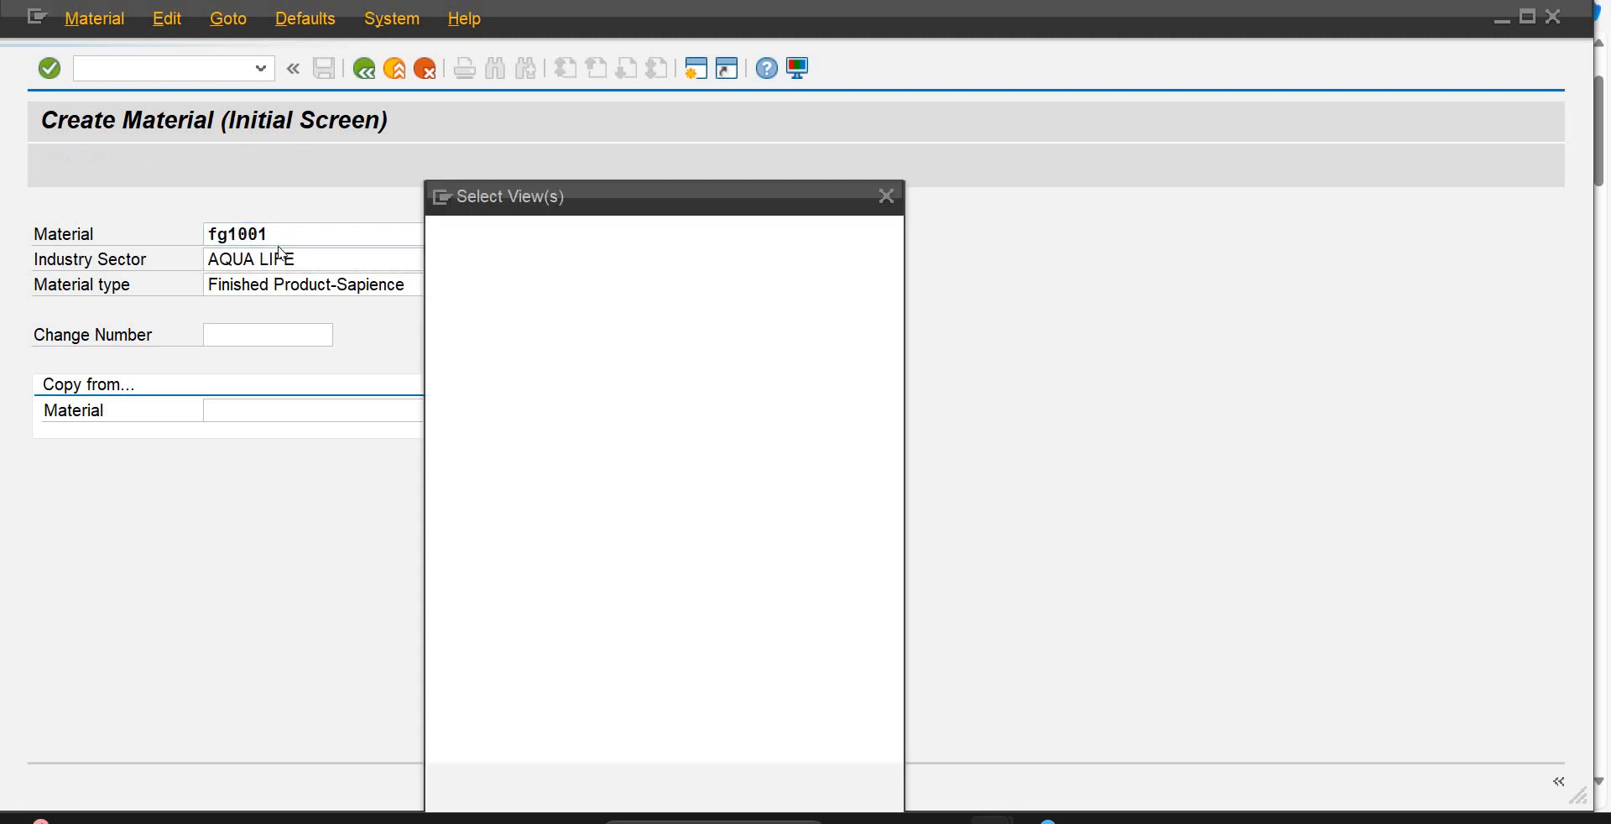
Step: Select the views Basic Data 1, Sales: Sales Org. Data 1 and 2, and General Plant Data / Storage 1
{"action": "left_click", "coordinate": [439, 265]}
{"action": "left_click", "coordinate": [439, 336]}
{"action": "left_click", "coordinate": [440, 360]}
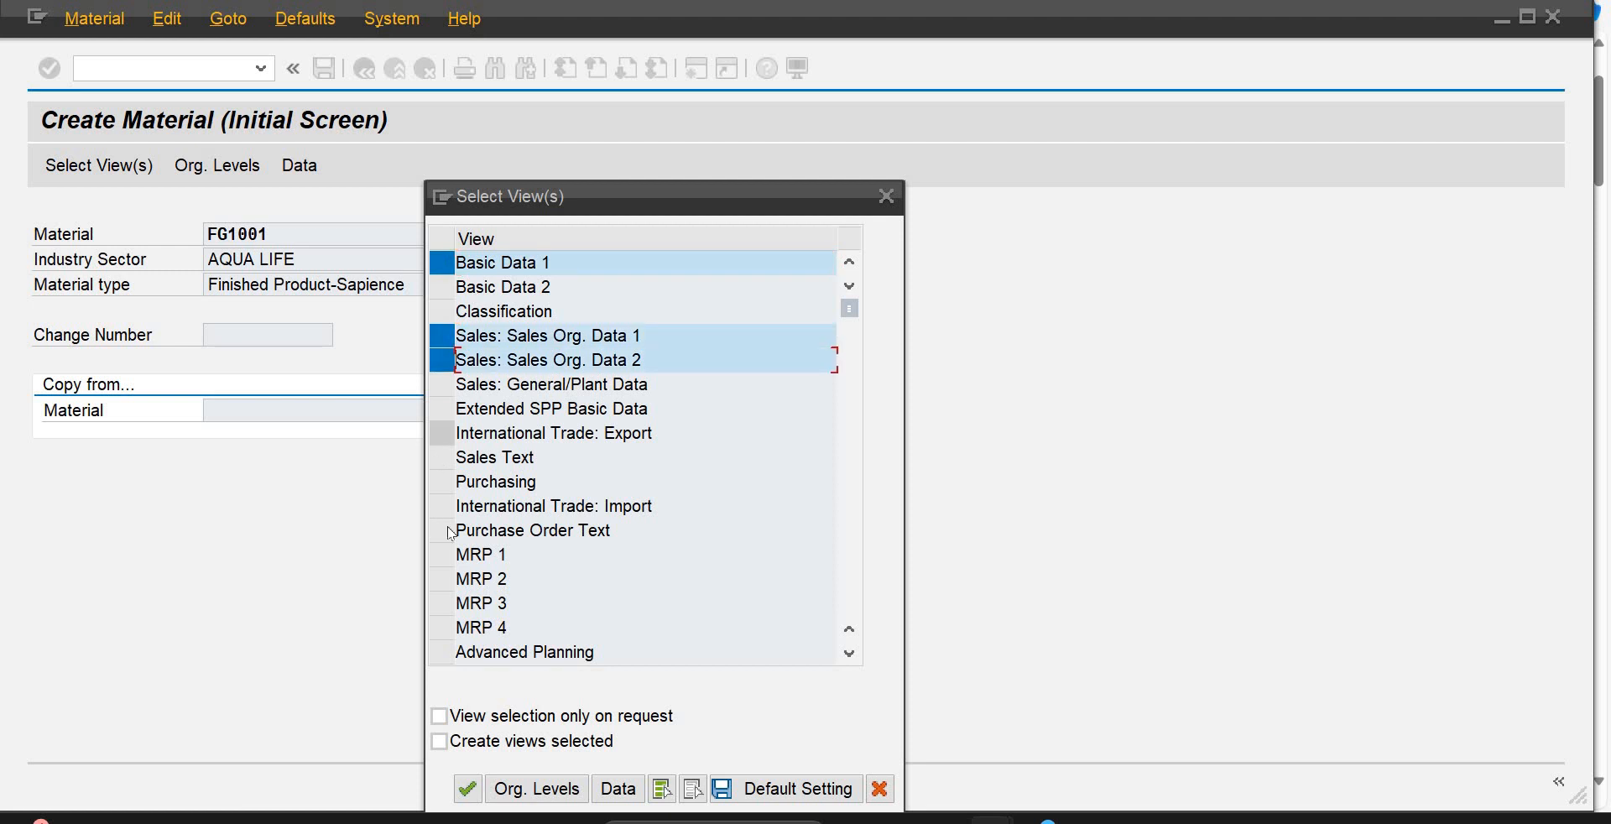
{"action": "left_click", "coordinate": [850, 657]}
{"action": "left_click", "coordinate": [849, 657]}
{"action": "left_click", "coordinate": [850, 657]}
{"action": "left_click", "coordinate": [849, 657]}
{"action": "left_click", "coordinate": [849, 657]}
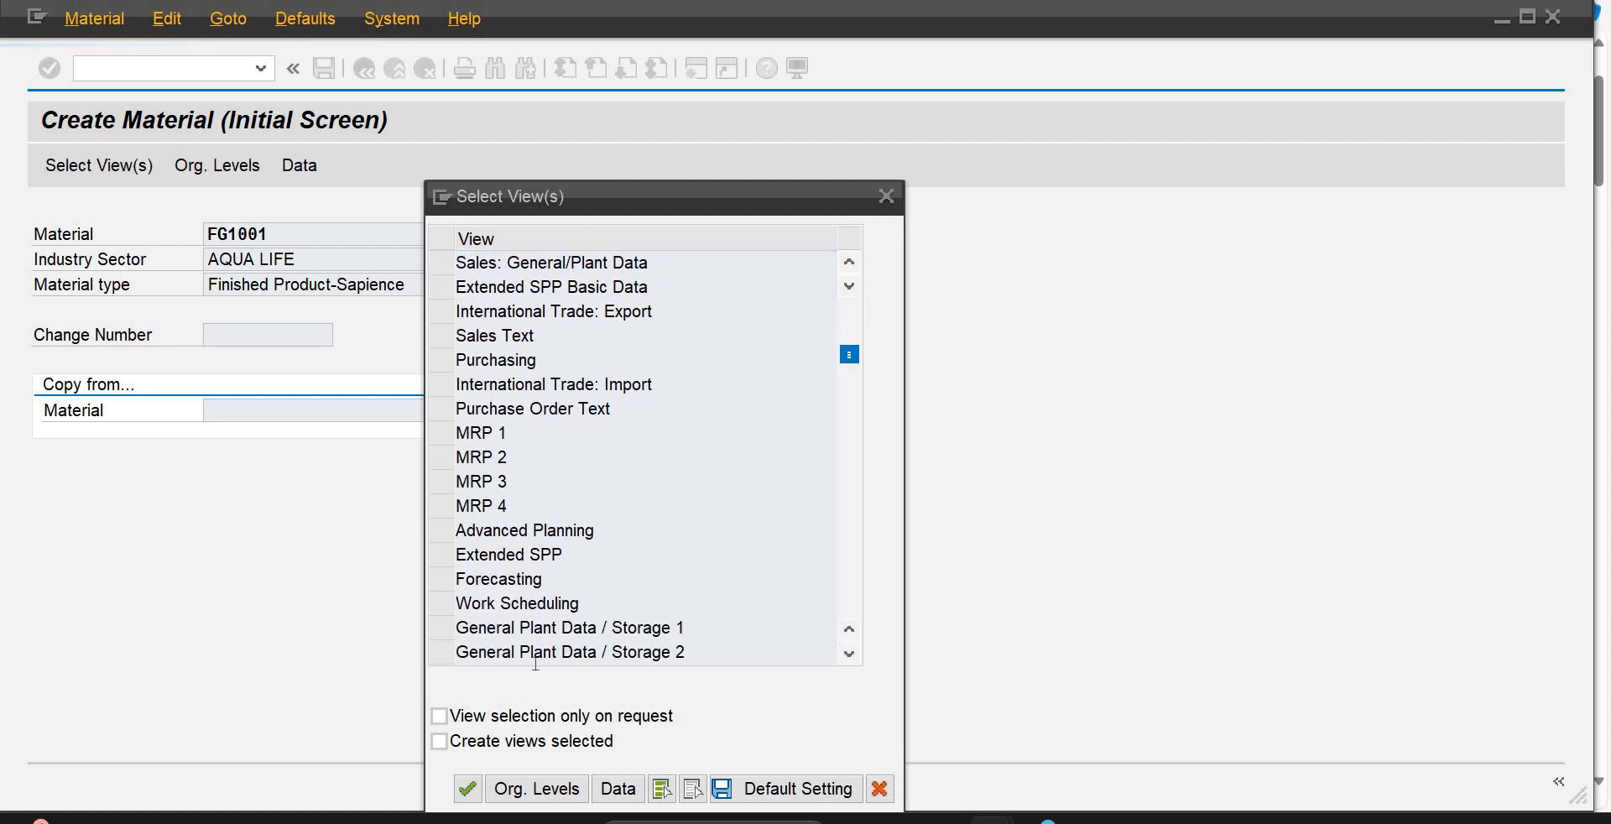
{"action": "scroll", "coordinate": [430, 610], "scroll_direction": "down", "scroll_amount": 1}
{"action": "left_click", "coordinate": [452, 604]}
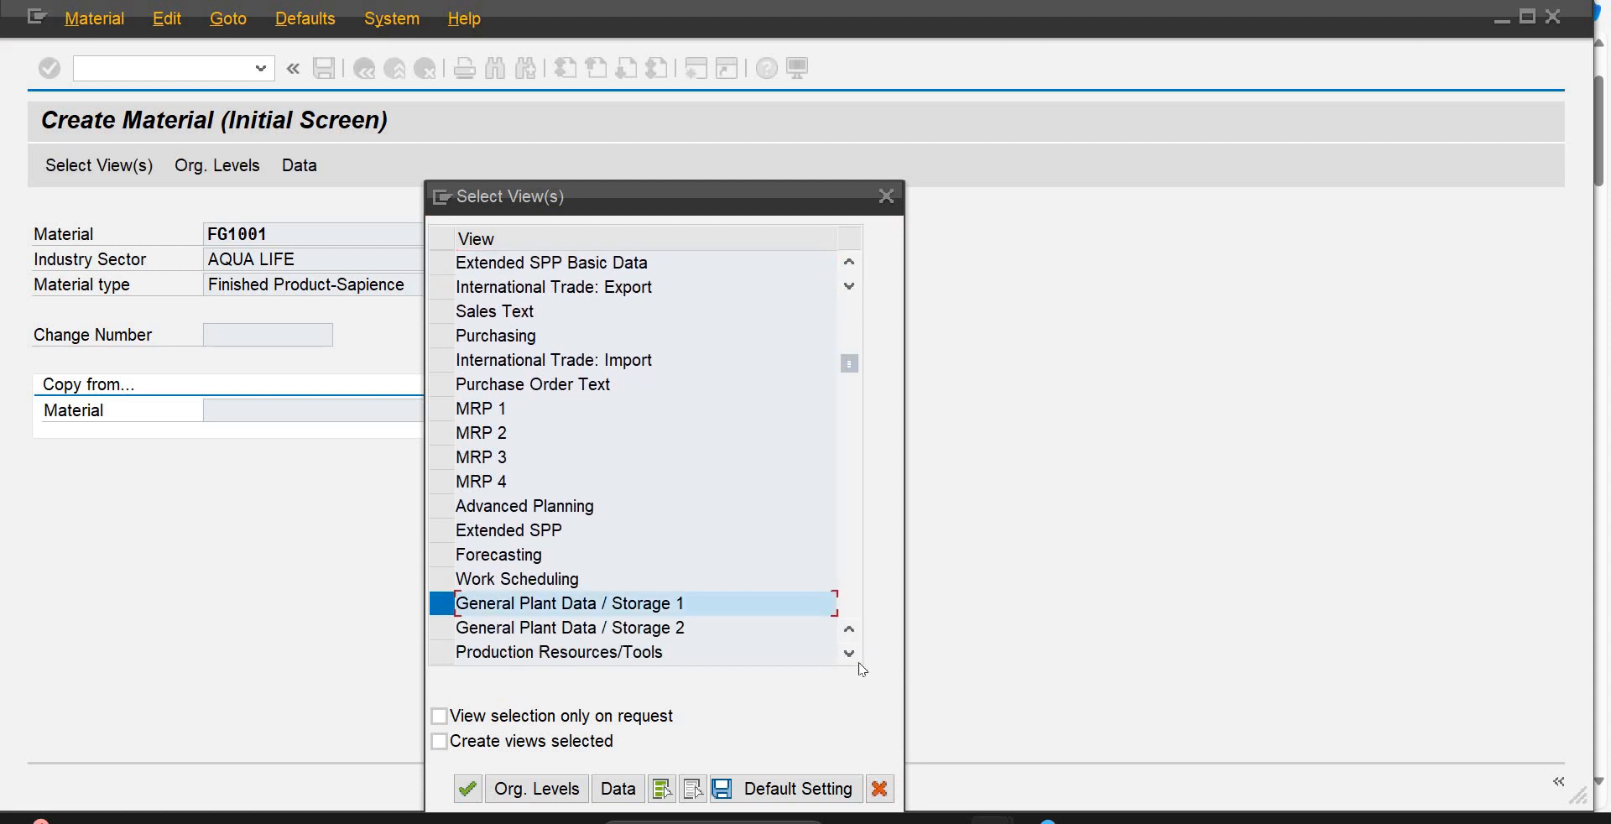
Step: Add the Accounting 1 view to the selection and continue to the organizational levels
{"action": "left_click", "coordinate": [849, 654]}
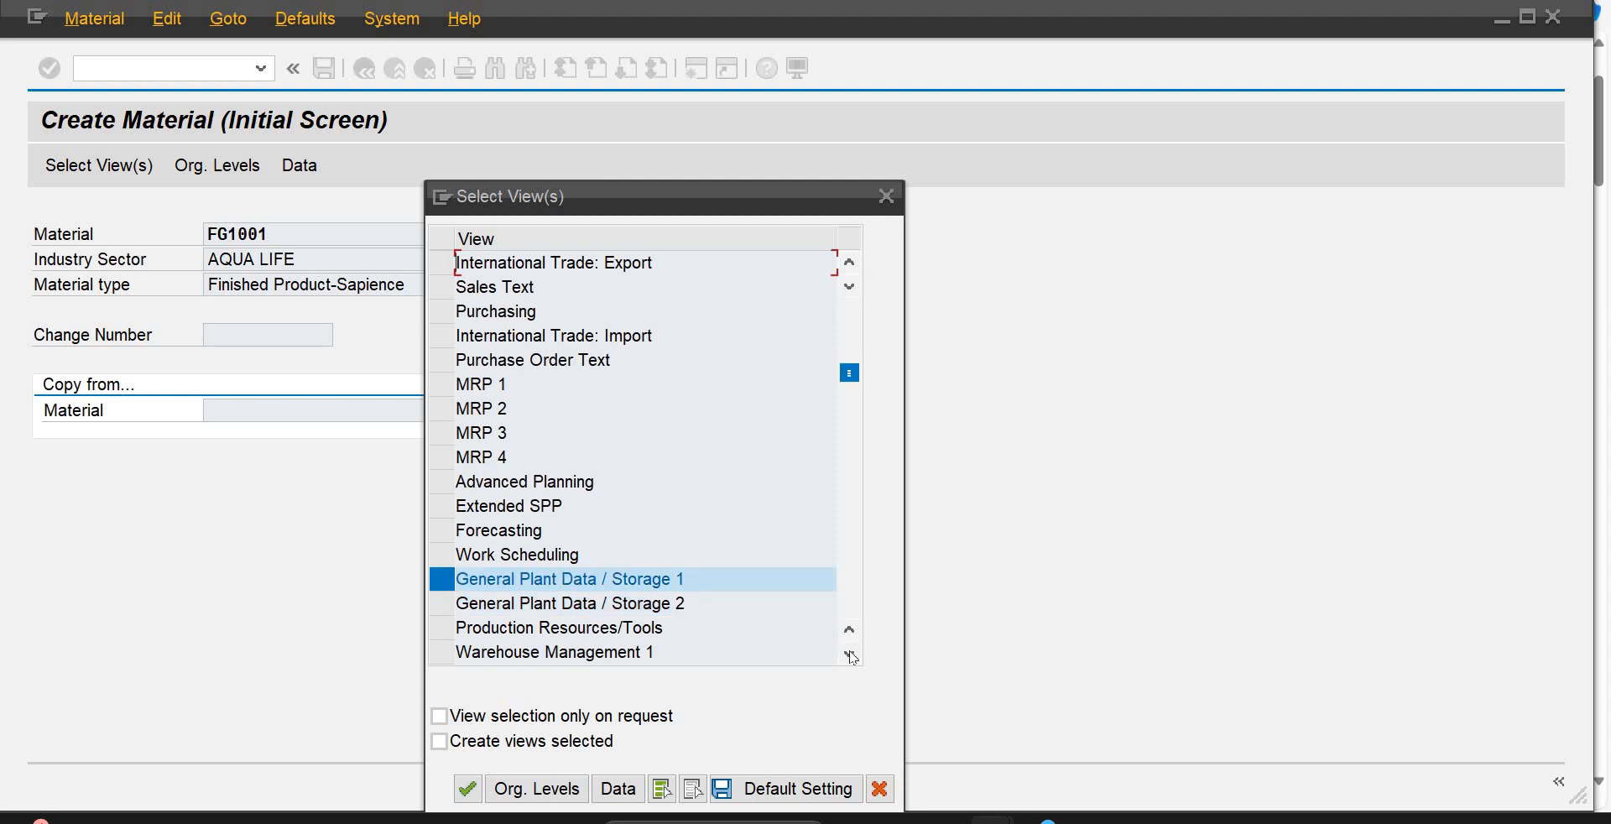
{"action": "left_click", "coordinate": [849, 655]}
{"action": "left_click", "coordinate": [849, 657]}
{"action": "left_click", "coordinate": [850, 657]}
{"action": "left_click", "coordinate": [850, 658]}
{"action": "left_click", "coordinate": [849, 657]}
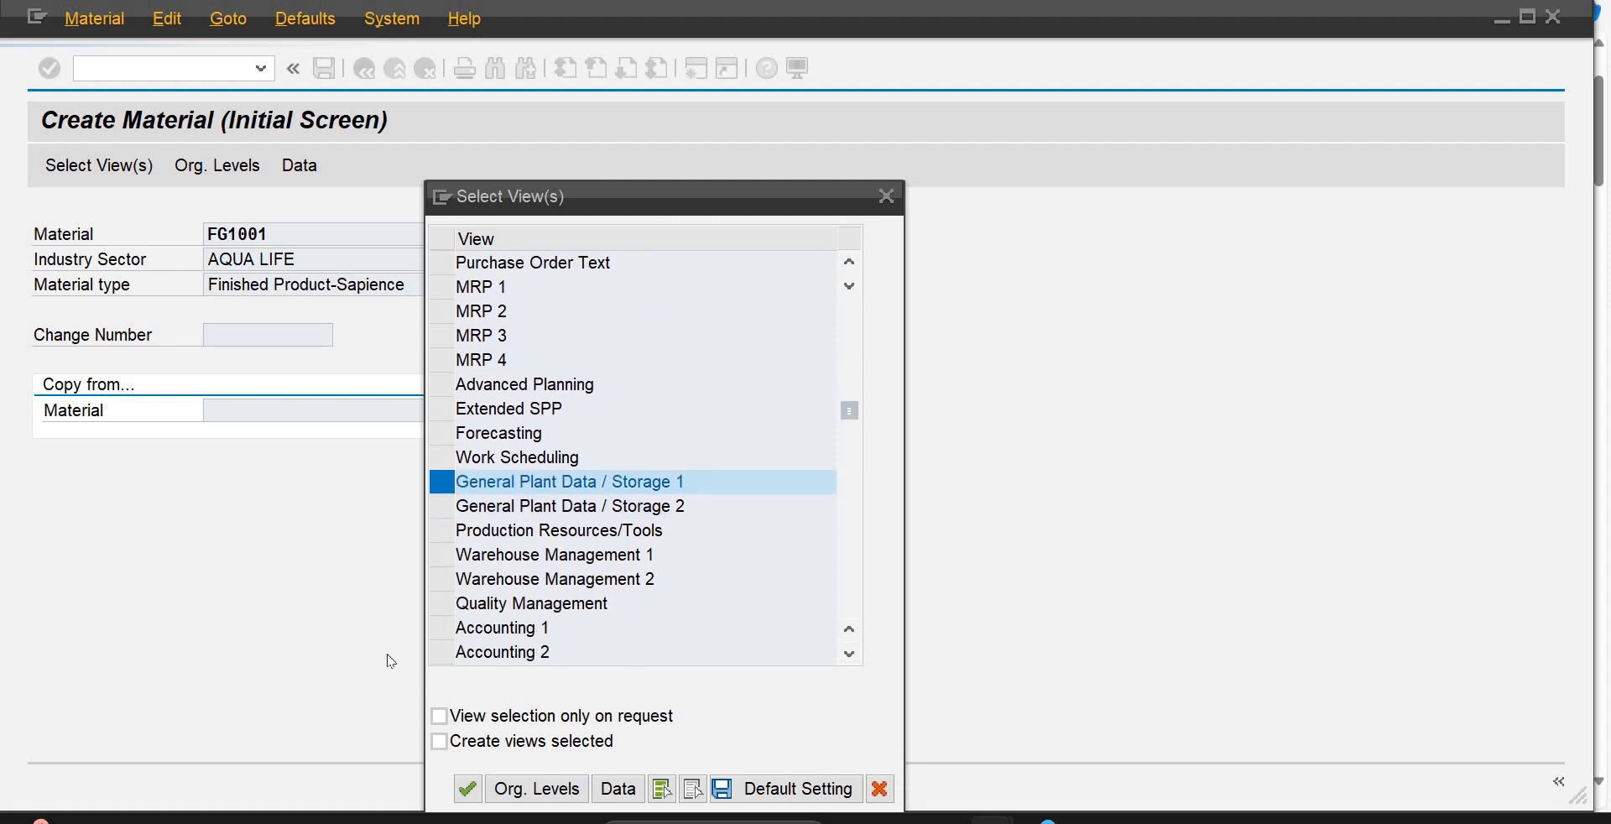
{"action": "left_click", "coordinate": [432, 607]}
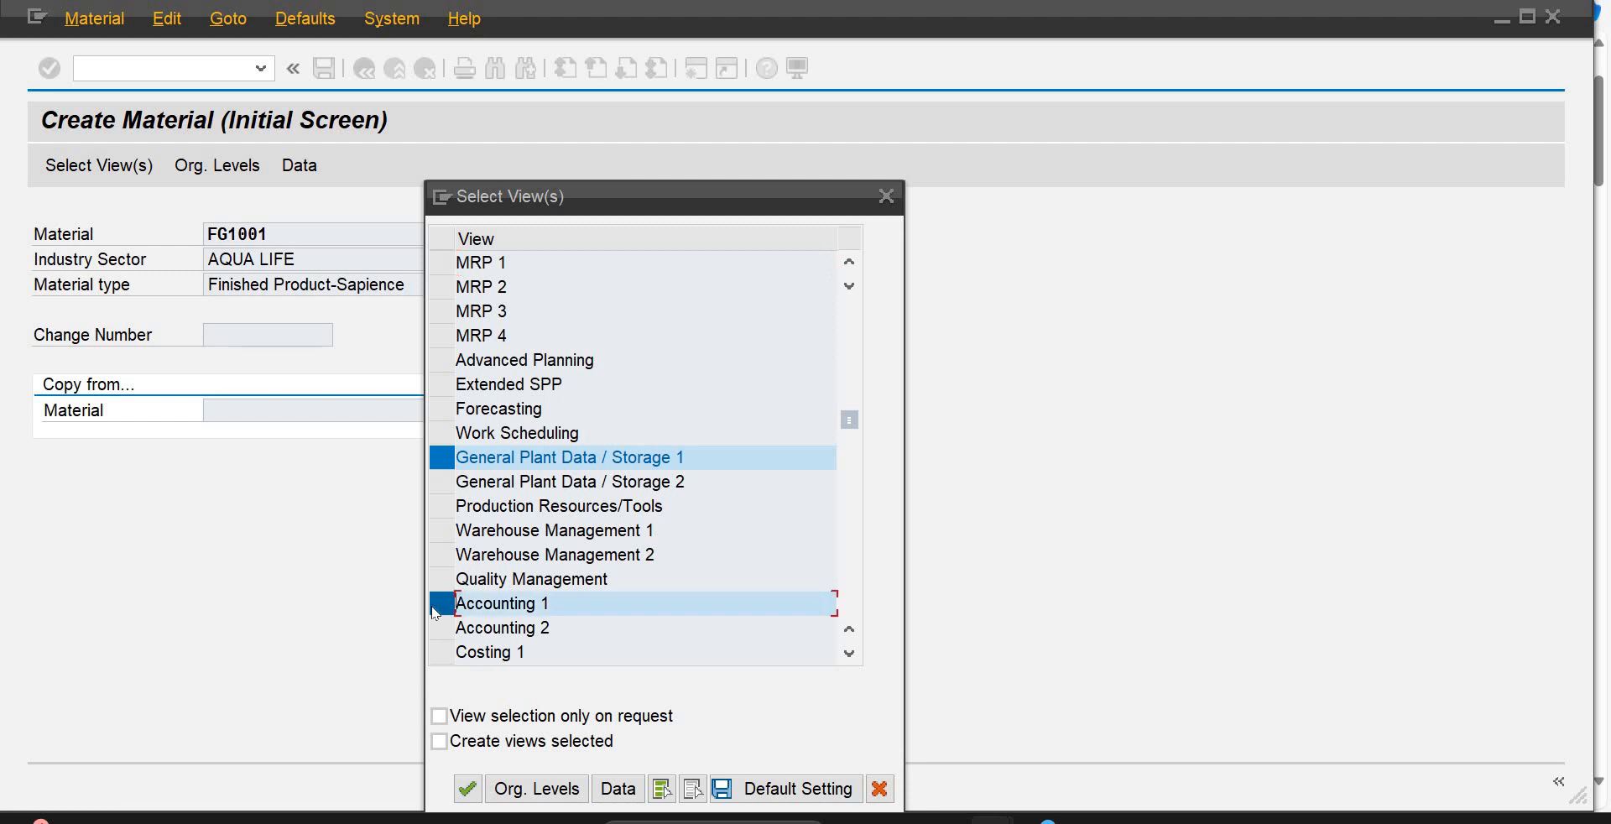
{"action": "key", "text": "Return"}
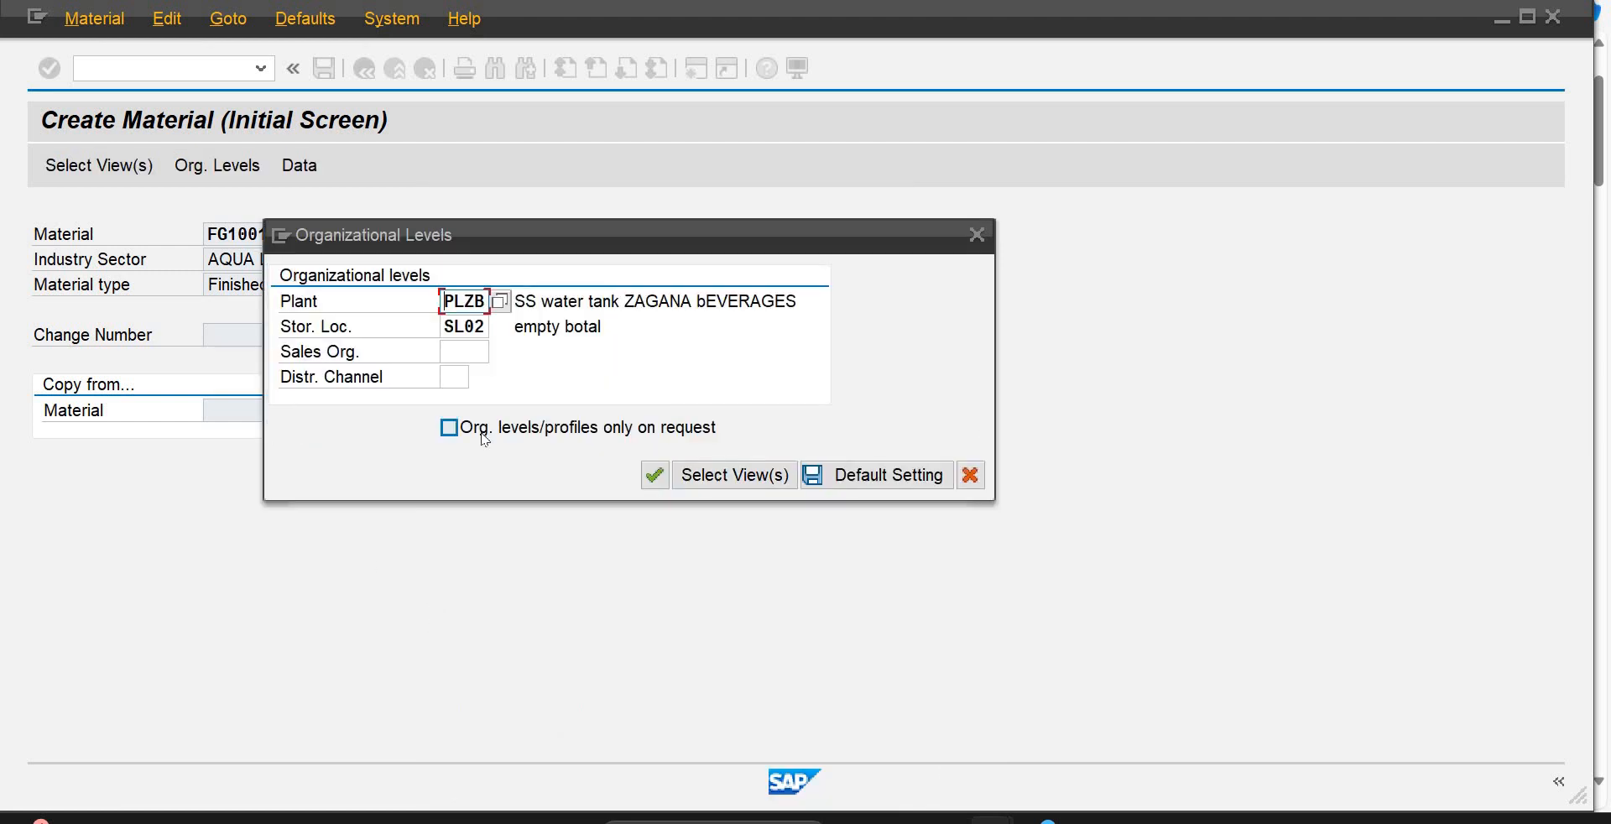
Step: Set the organizational levels' plant to PLP1 and the storage location to SL01
{"action": "key", "text": "BackSpace"}
{"action": "key", "text": "BackSpace"}
{"action": "key", "text": "BackSpace"}
{"action": "key", "text": "BackSpace"}
{"action": "type", "text": "pl"}
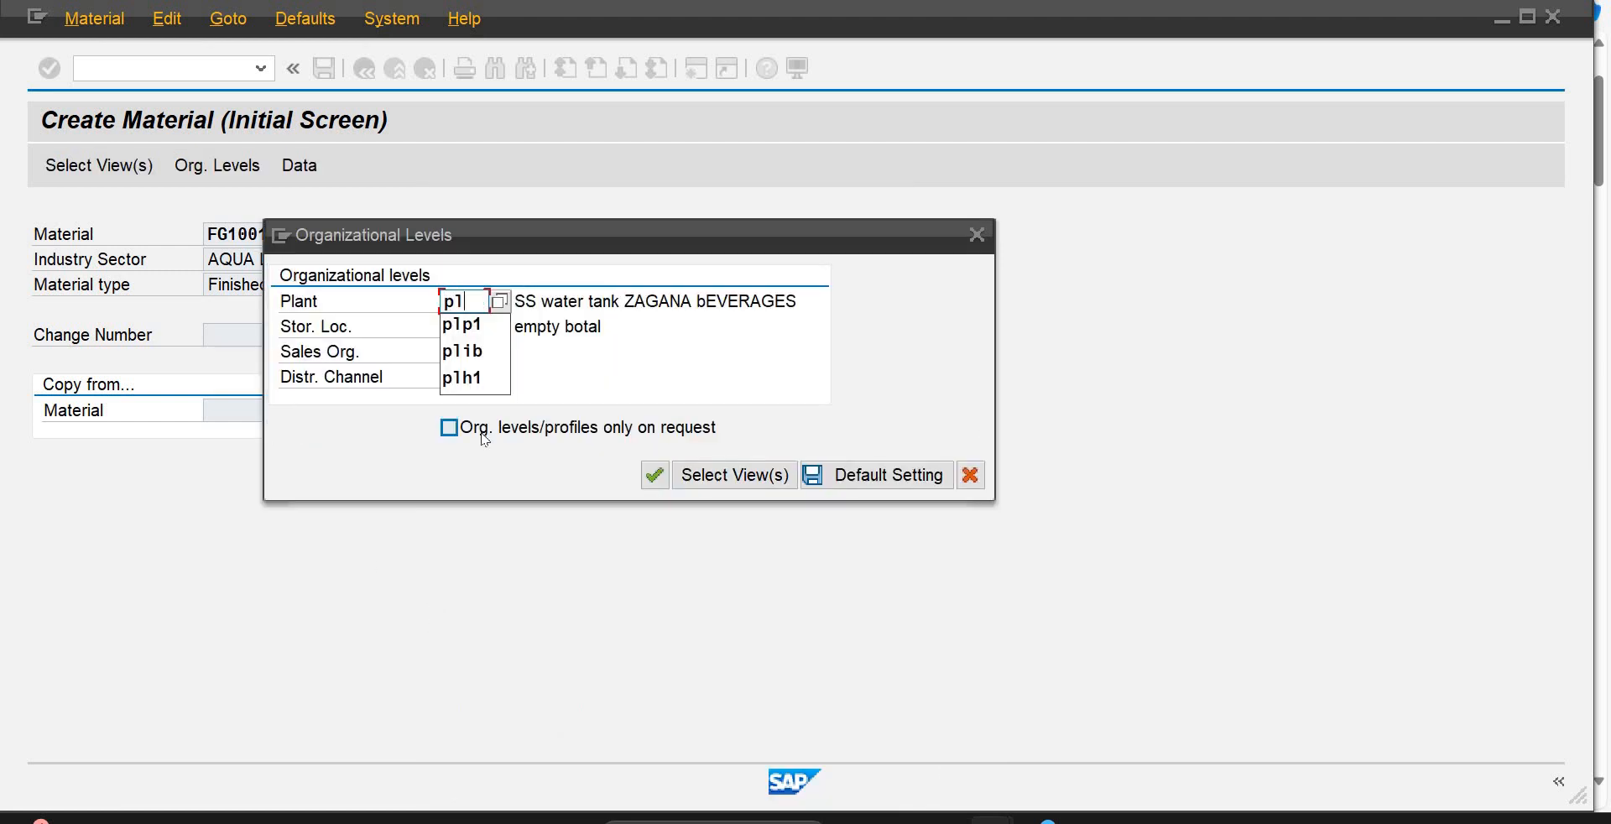
{"action": "key", "text": "Down"}
{"action": "key", "text": "Tab"}
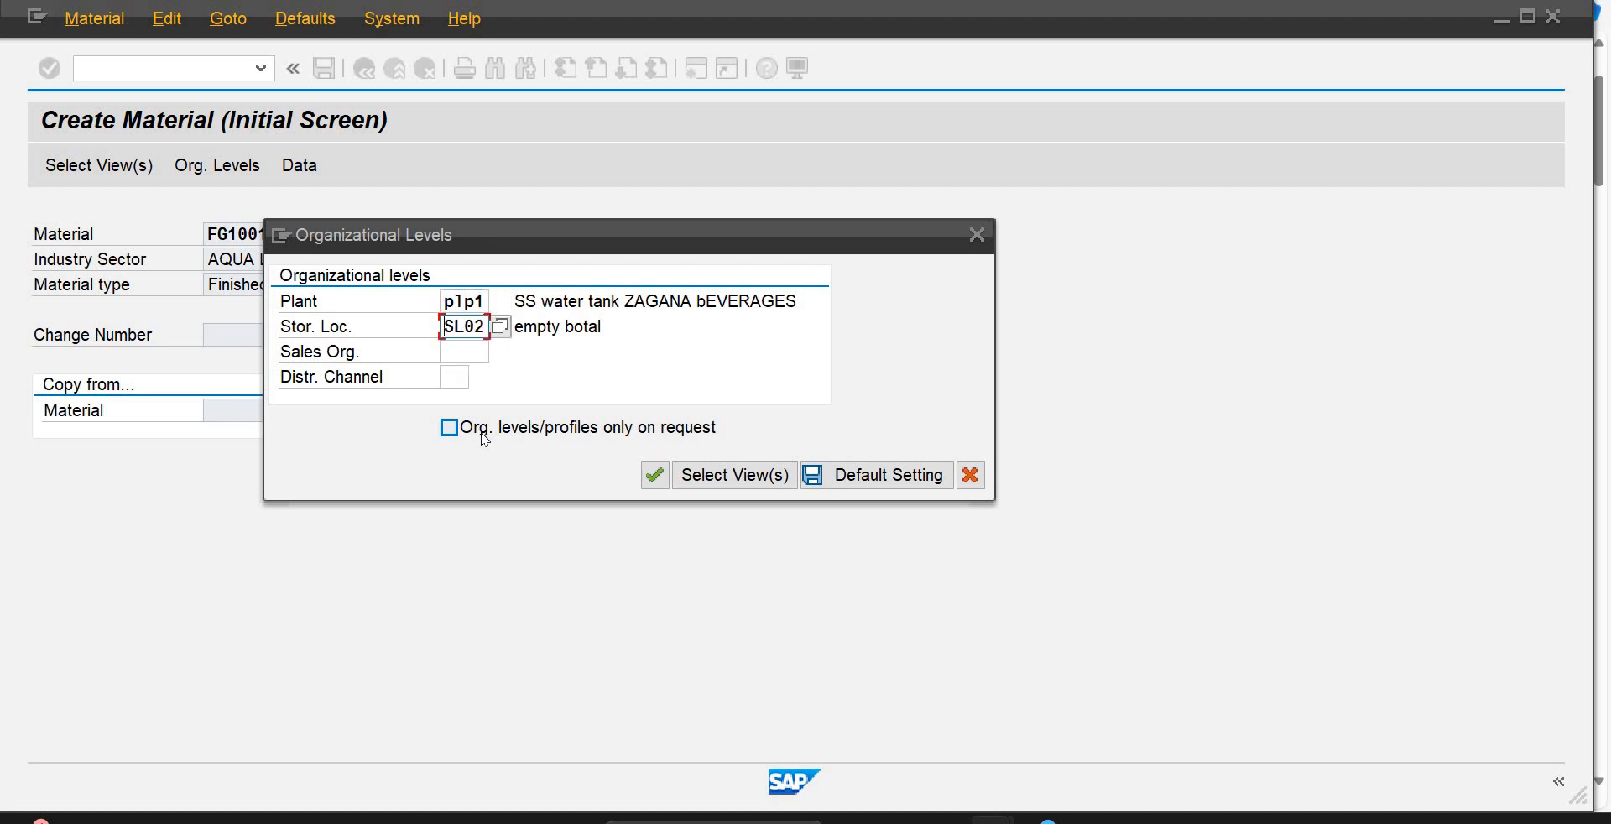
{"action": "key", "text": "Delete"}
{"action": "key", "text": "Delete"}
{"action": "key", "text": "Delete"}
{"action": "type", "text": "s101"}
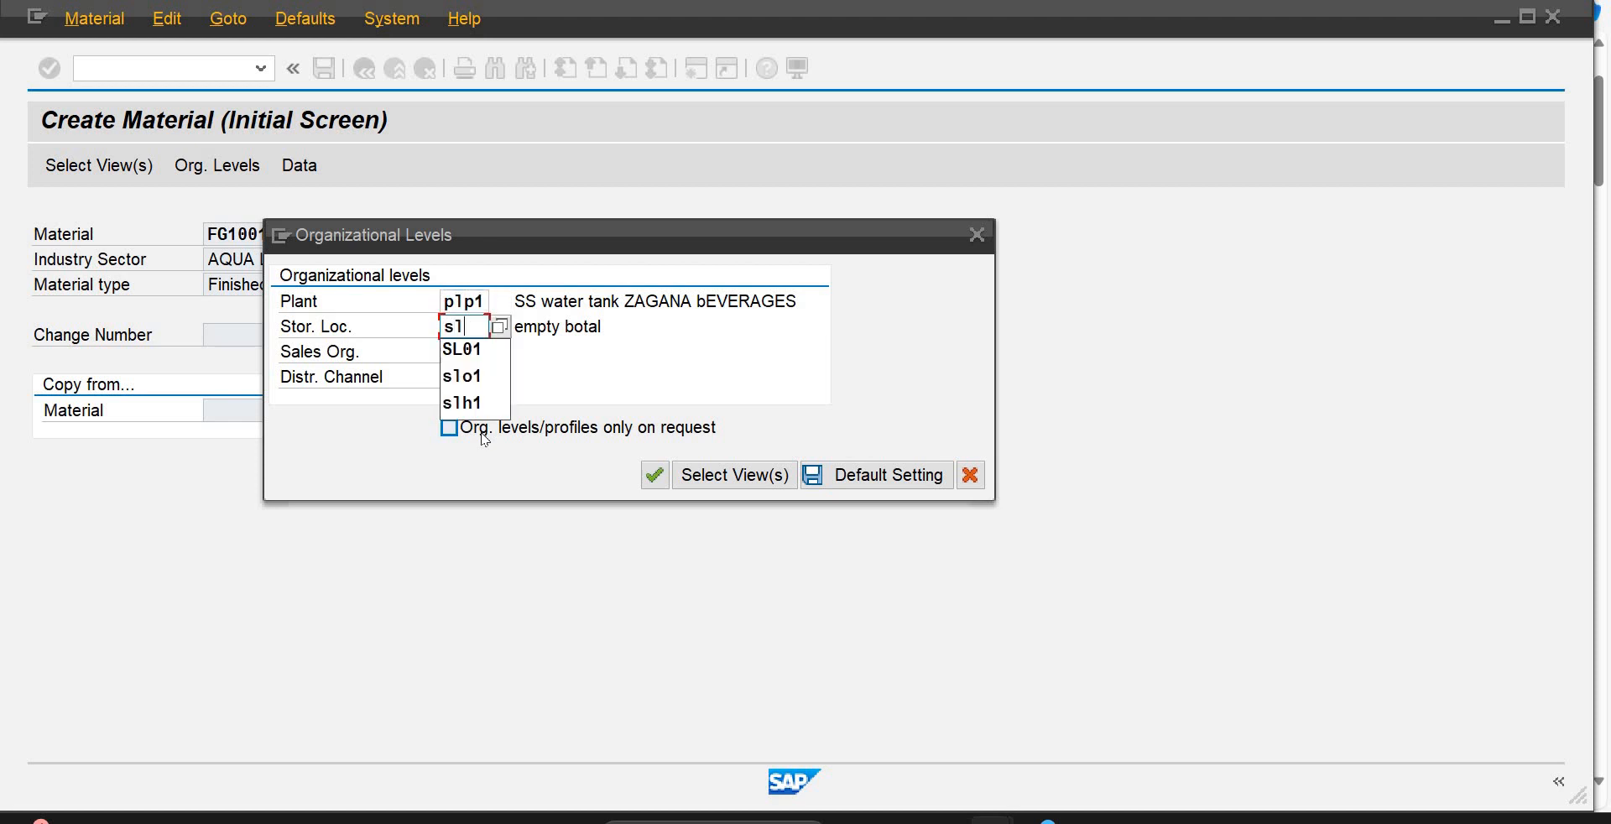
{"action": "key", "text": "Tab"}
{"action": "key", "text": "Tab"}
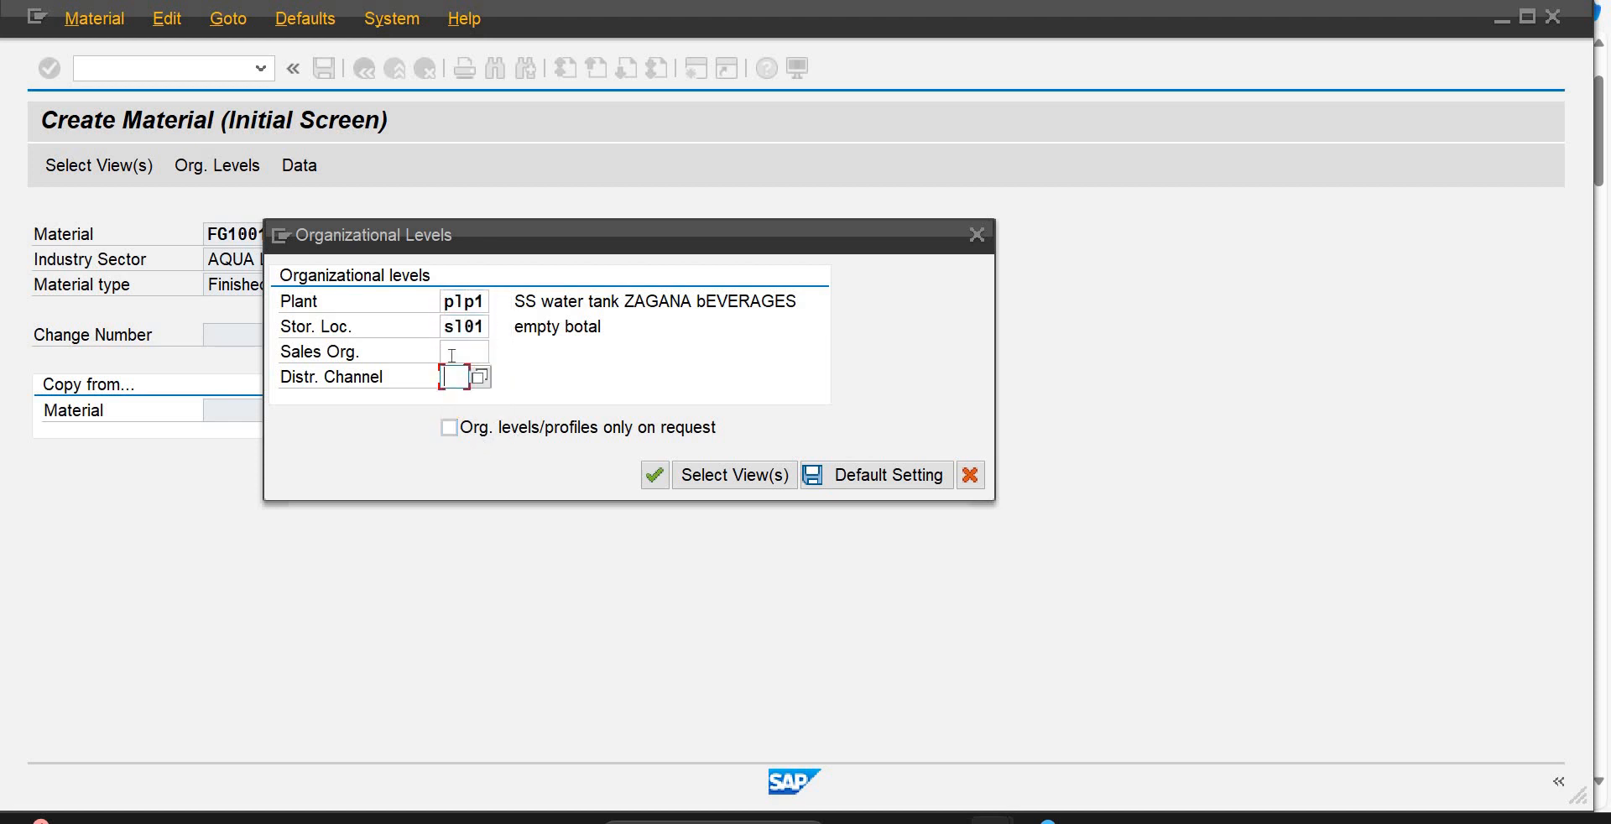
Step: Enter sales organization SOPB and distribution channel LD, and continue to the Basic data 1 view
{"action": "left_click", "coordinate": [452, 355]}
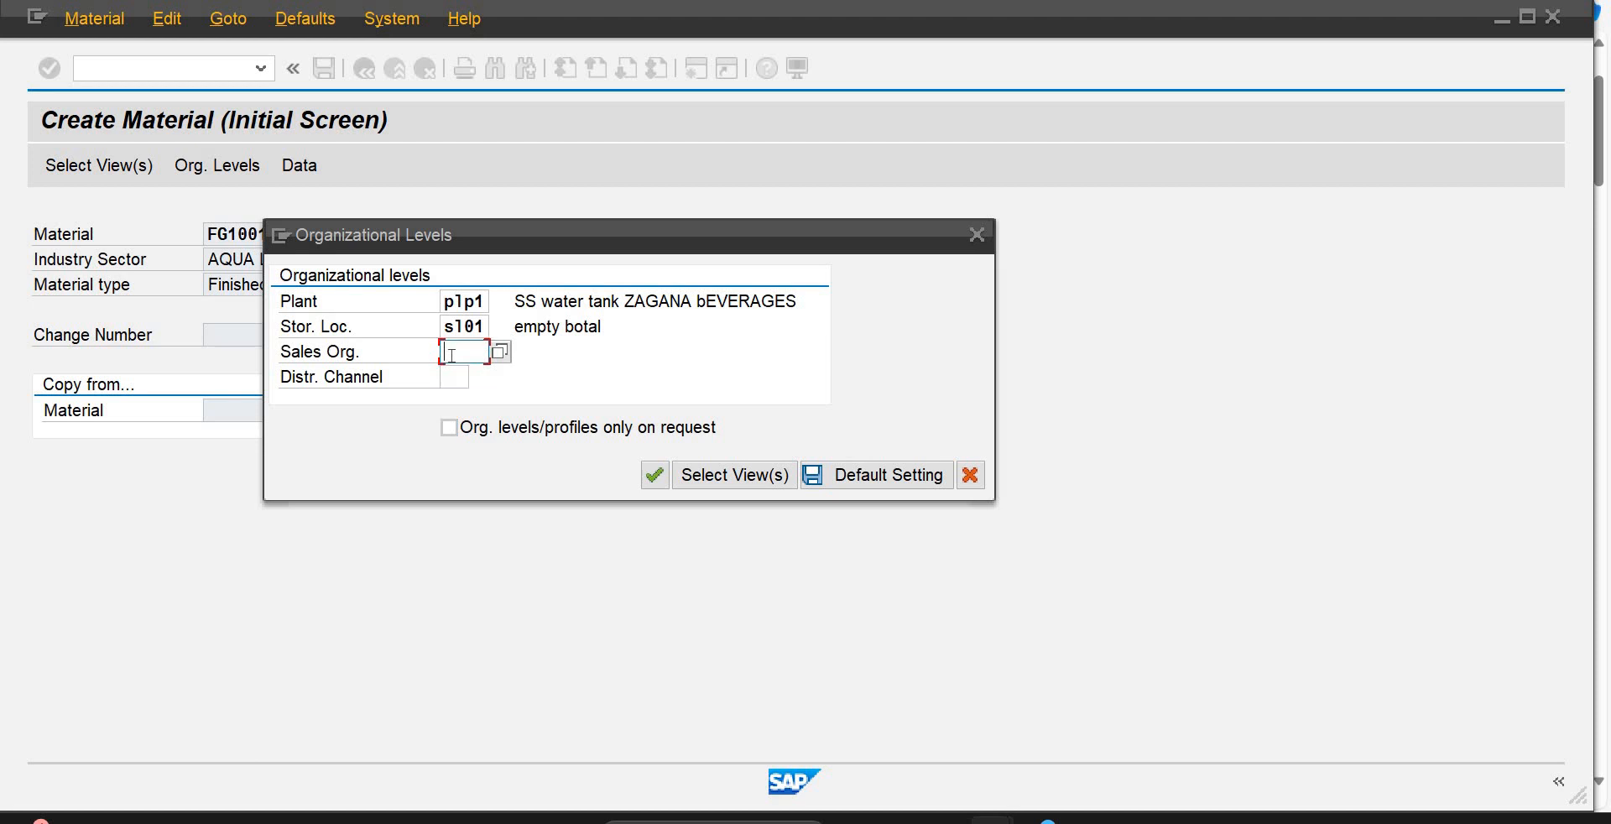
{"action": "type", "text": "sopb"}
{"action": "key", "text": "Tab"}
{"action": "type", "text": "10"}
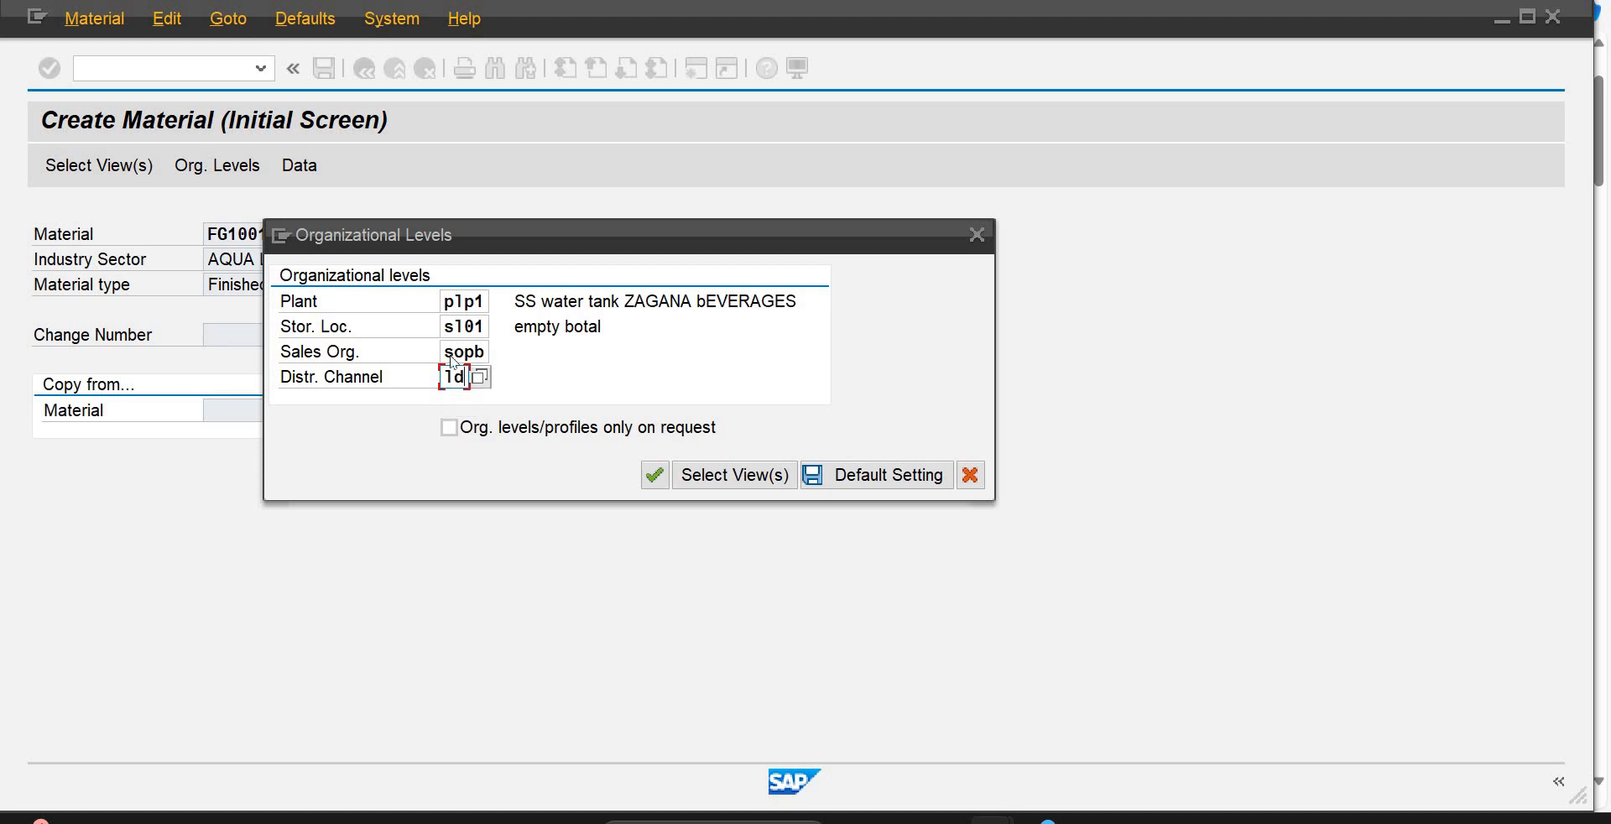
{"action": "key", "text": "Return"}
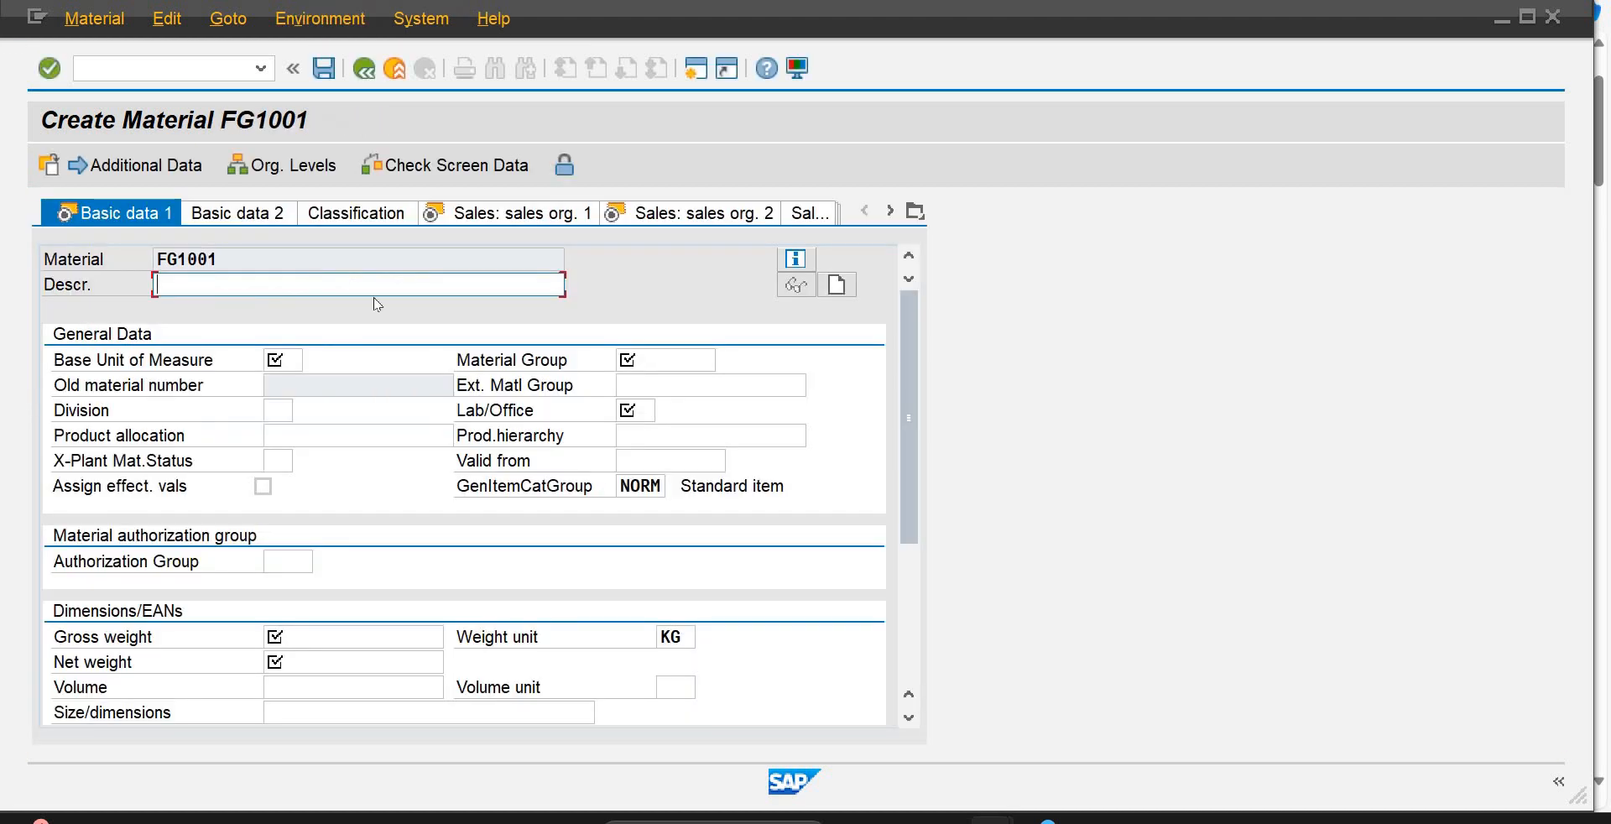
Step: Enter the description 600 ml Empty Bottle Standard HB01, base unit of measure EA and material group OLPC
{"action": "type", "text": "600"}
{"action": "key", "text": "Down"}
{"action": "key", "text": "Return"}
{"action": "key", "text": "Tab"}
{"action": "type", "text": "ea"}
{"action": "key", "text": "Tab"}
{"action": "type", "text": "o"}
{"action": "key", "text": "Return"}
{"action": "key", "text": "Tab"}
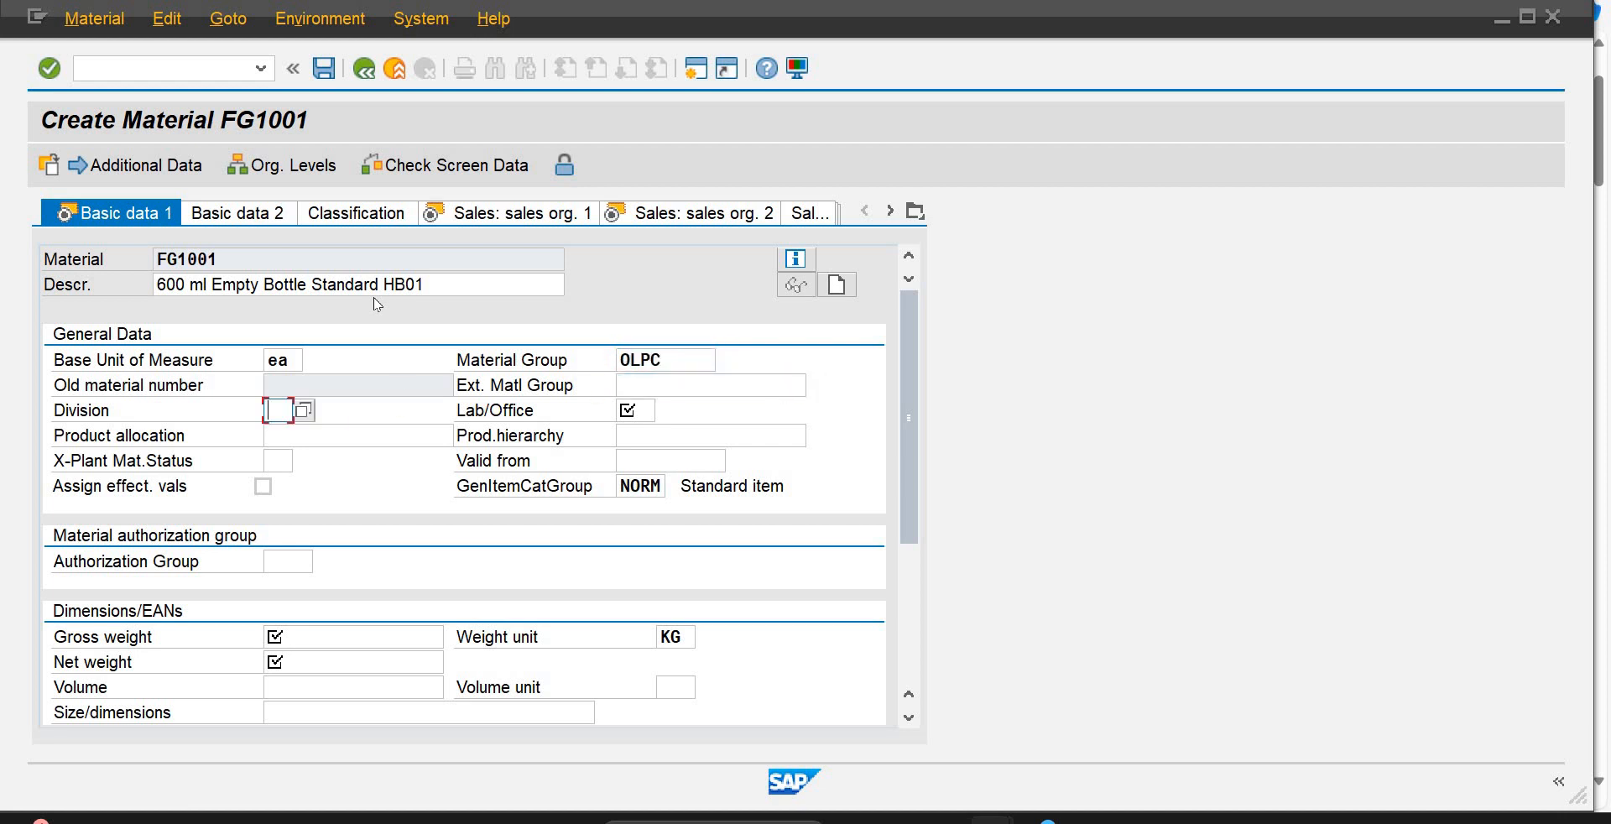
Step: Assign division PW and laboratory/office 001 in the general data
{"action": "type", "text": "p"}
{"action": "key", "text": "Return"}
{"action": "key", "text": "Tab"}
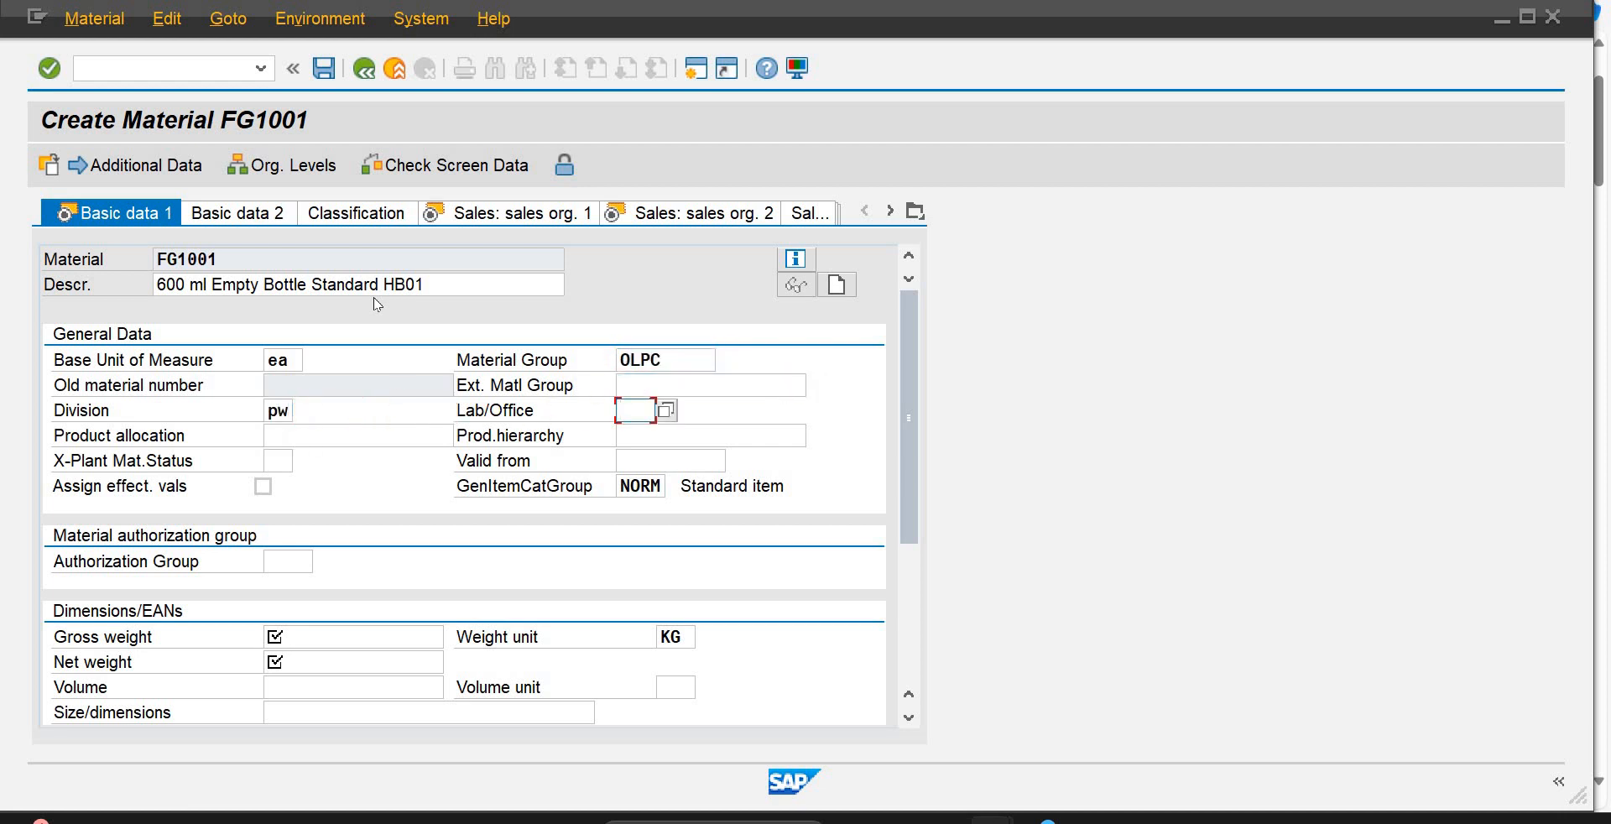
{"action": "type", "text": "001"}
{"action": "key", "text": "Tab"}
{"action": "key", "text": "Tab"}
{"action": "key", "text": "Tab"}
{"action": "key", "text": "Tab"}
{"action": "key", "text": "Tab"}
{"action": "key", "text": "Tab"}
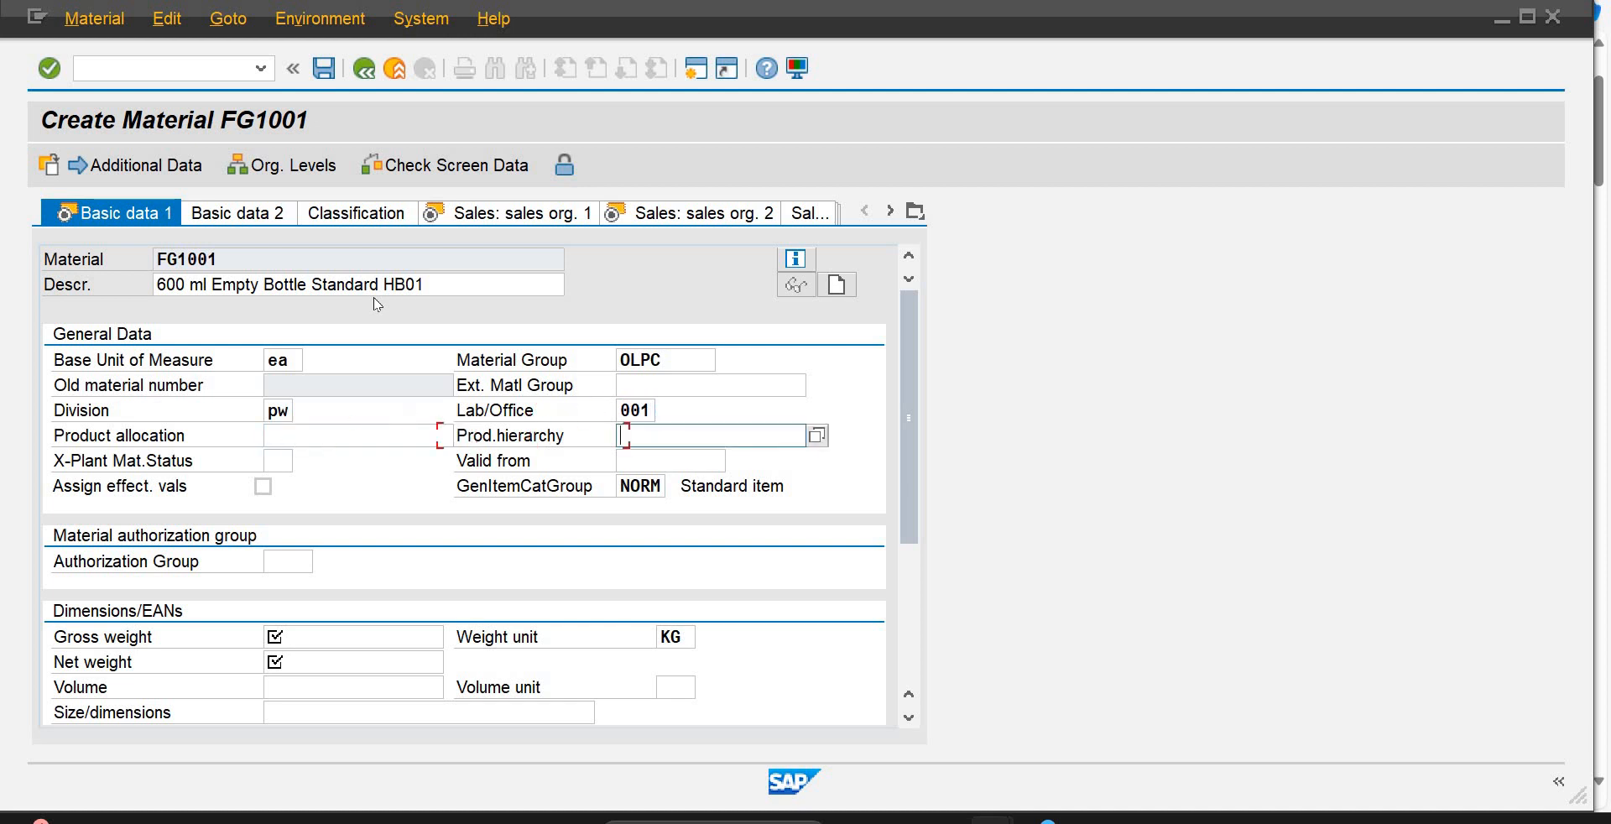
Step: Set the gross weight to 550 and the net weight to 500 in unit G, and continue to the first sales organization view
{"action": "key", "text": "Tab"}
{"action": "type", "text": "550"}
{"action": "key", "text": "Tab"}
{"action": "key", "text": "Delete"}
{"action": "key", "text": "Delete"}
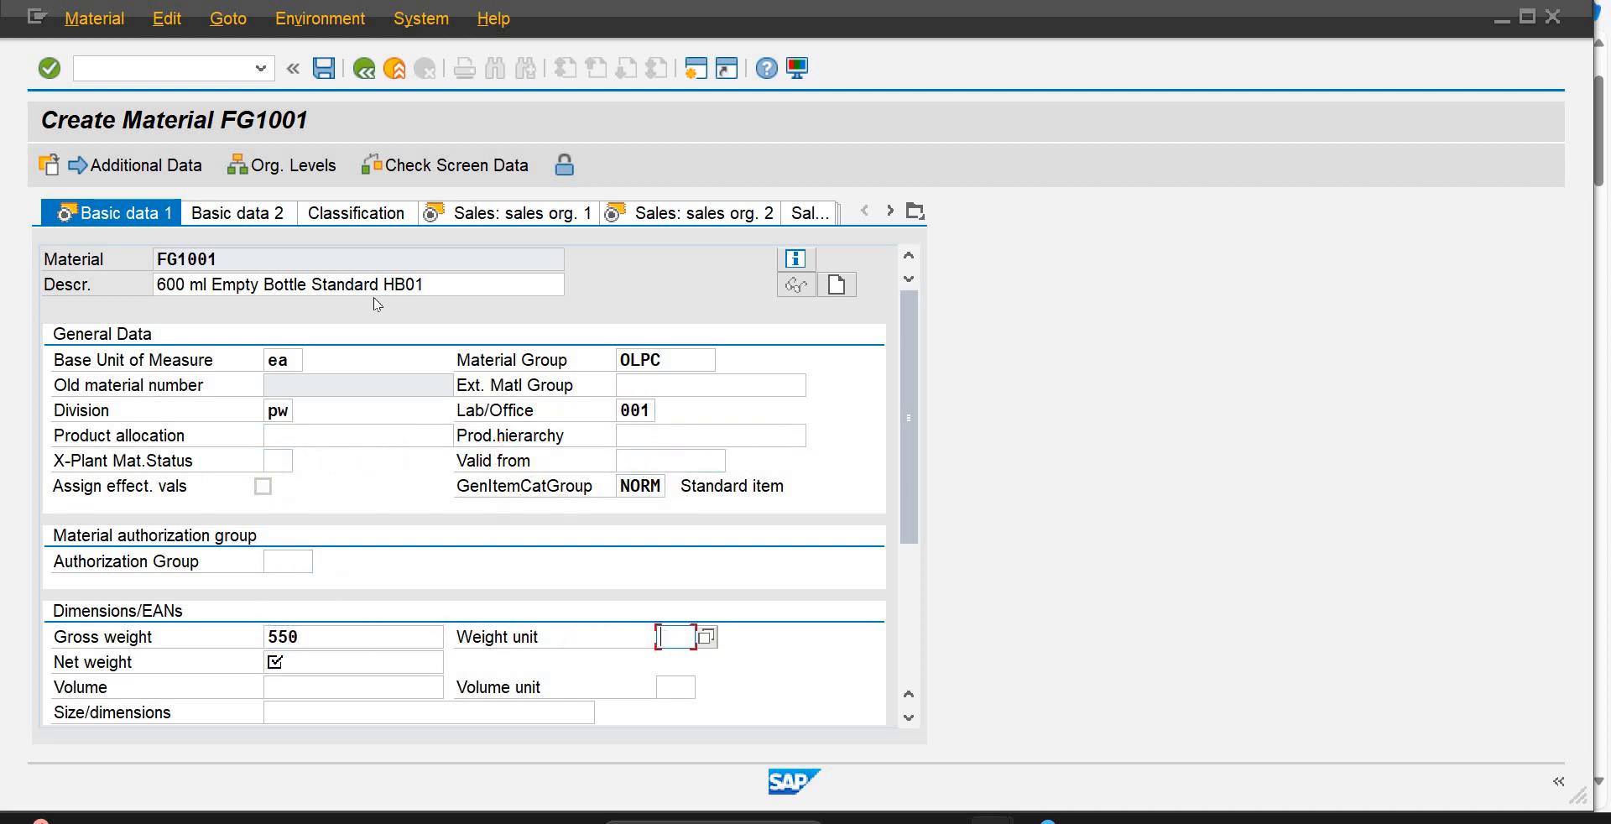
{"action": "type", "text": "g"}
{"action": "key", "text": "Tab"}
{"action": "type", "text": "55"}
{"action": "key", "text": "BackSpace"}
{"action": "type", "text": "00"}
{"action": "key", "text": "Tab"}
{"action": "key", "text": "Return"}
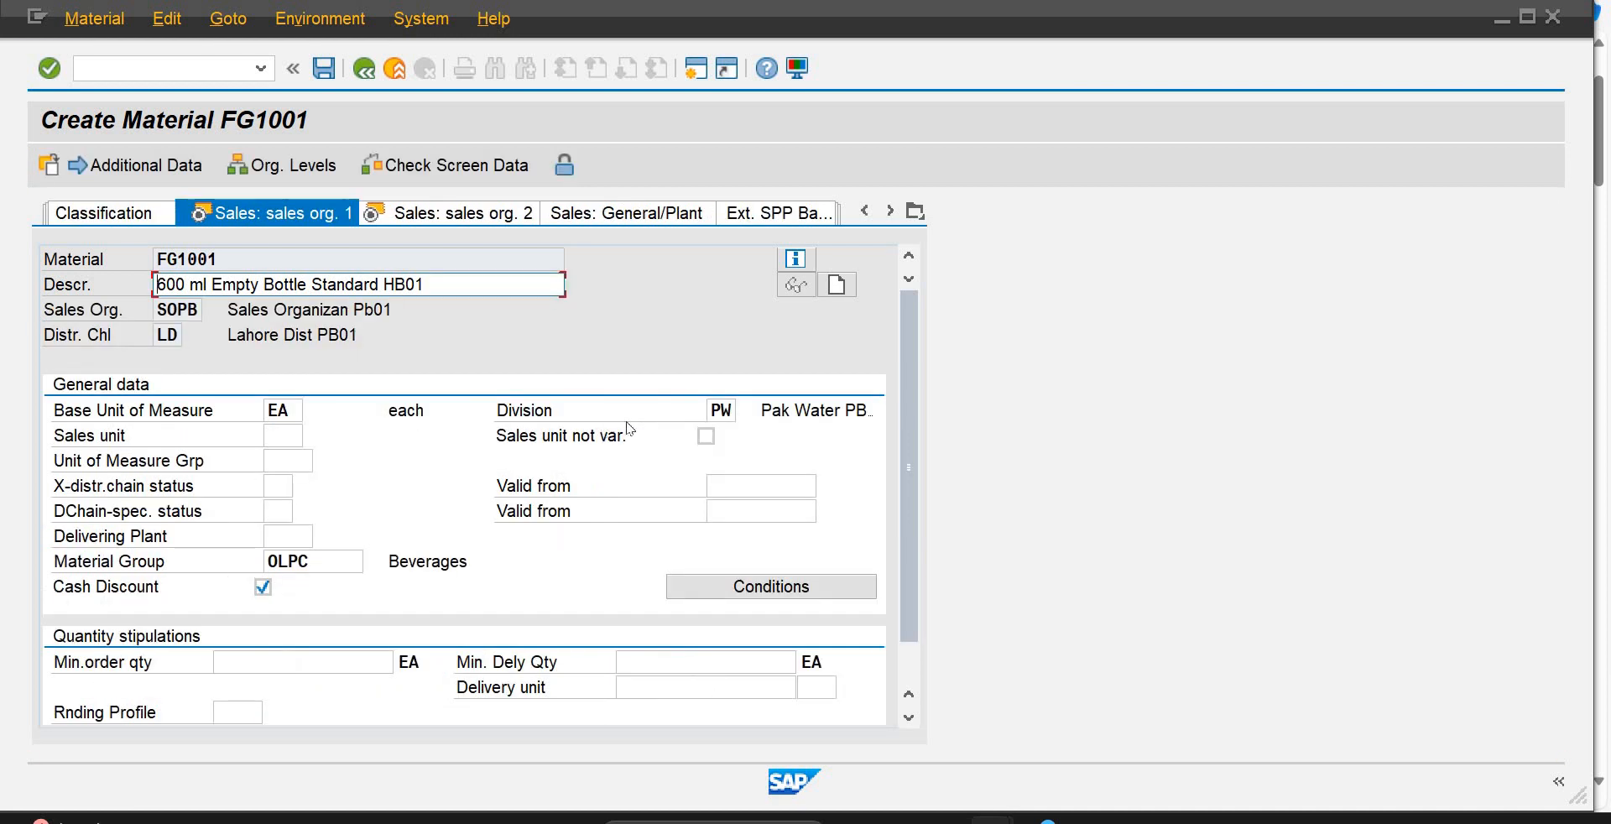
Step: Set the sales unit to CAR and the minimum order quantity to 1000, and confirm the entries
{"action": "left_click", "coordinate": [299, 434]}
{"action": "type", "text": "car"}
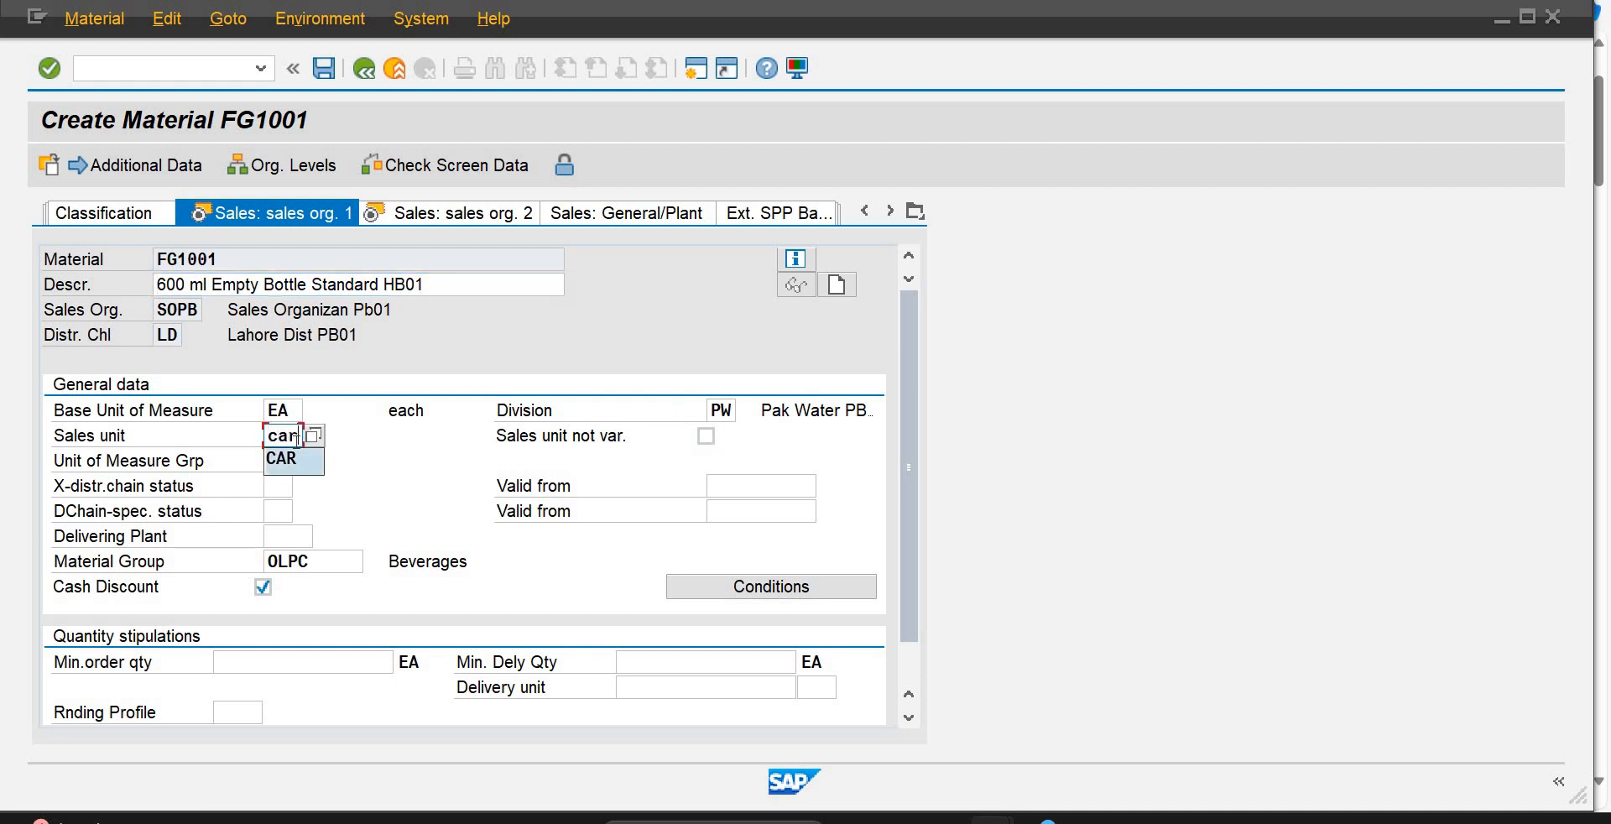
{"action": "key", "text": "Tab"}
{"action": "key", "text": "Tab"}
{"action": "key", "text": "Tab"}
{"action": "key", "text": "Tab"}
{"action": "key", "text": "Tab"}
{"action": "key", "text": "Tab"}
{"action": "key", "text": "Tab"}
{"action": "key", "text": "Tab"}
{"action": "key", "text": "Tab"}
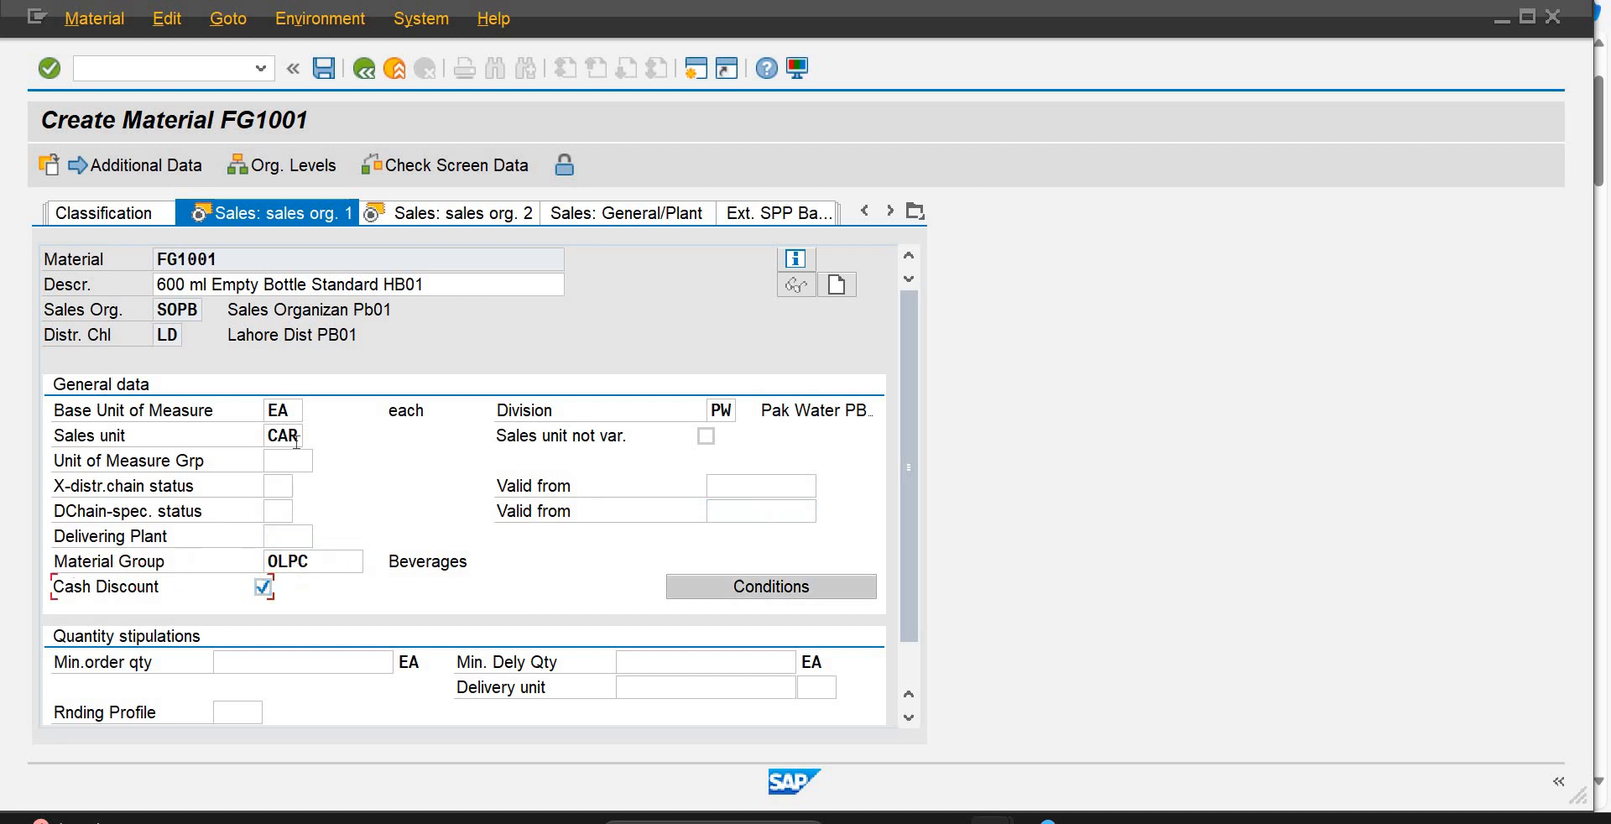
{"action": "type", "text": "1000"}
{"action": "key", "text": "Return"}
Step: Define the unit conversion as 1 CAR = 100 EA and continue to the second sales organization view
{"action": "type", "text": "1"}
{"action": "key", "text": "Tab"}
{"action": "type", "text": "1,00"}
{"action": "key", "text": "Return"}
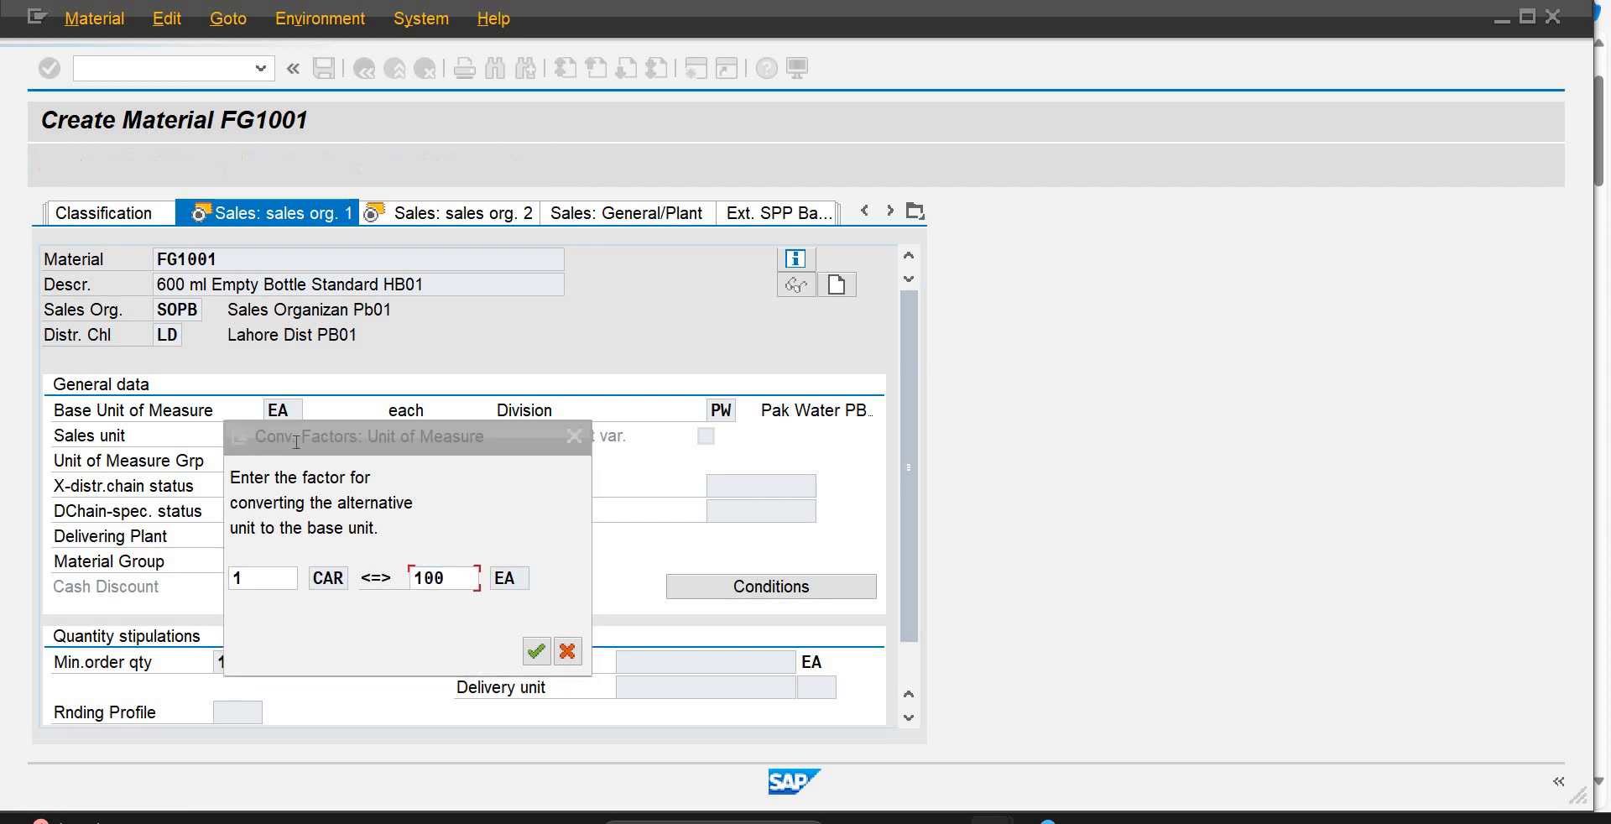
{"action": "key", "text": "Return"}
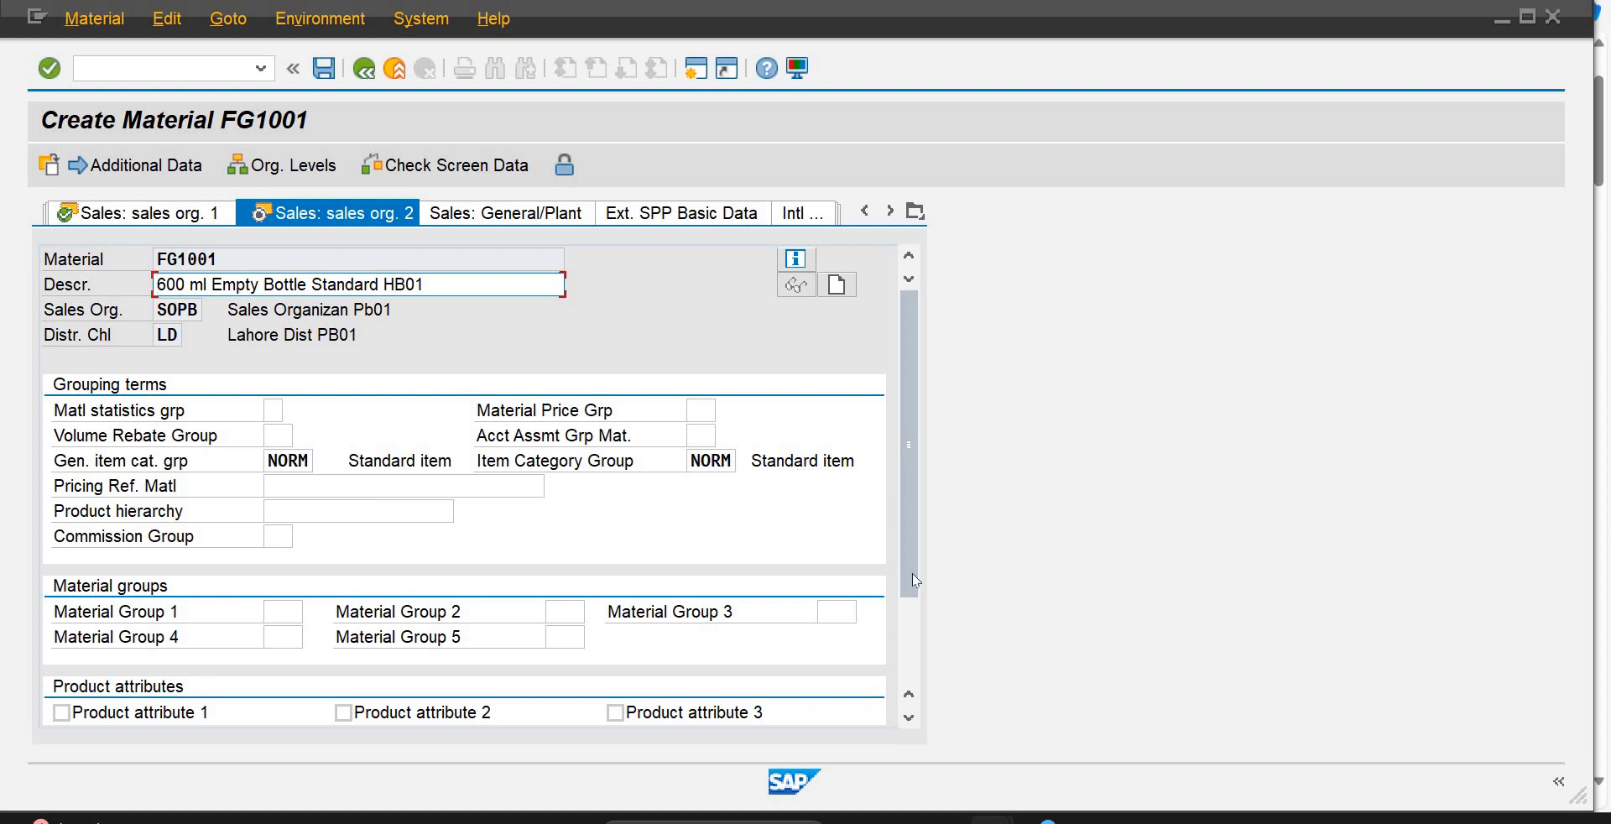
Step: Continue past the second sales organization view and the plant data / storage 1 view to Accounting 1
{"action": "scroll", "coordinate": [910, 547], "scroll_direction": "down", "scroll_amount": 5}
{"action": "scroll", "coordinate": [924, 548], "scroll_direction": "up", "scroll_amount": 5}
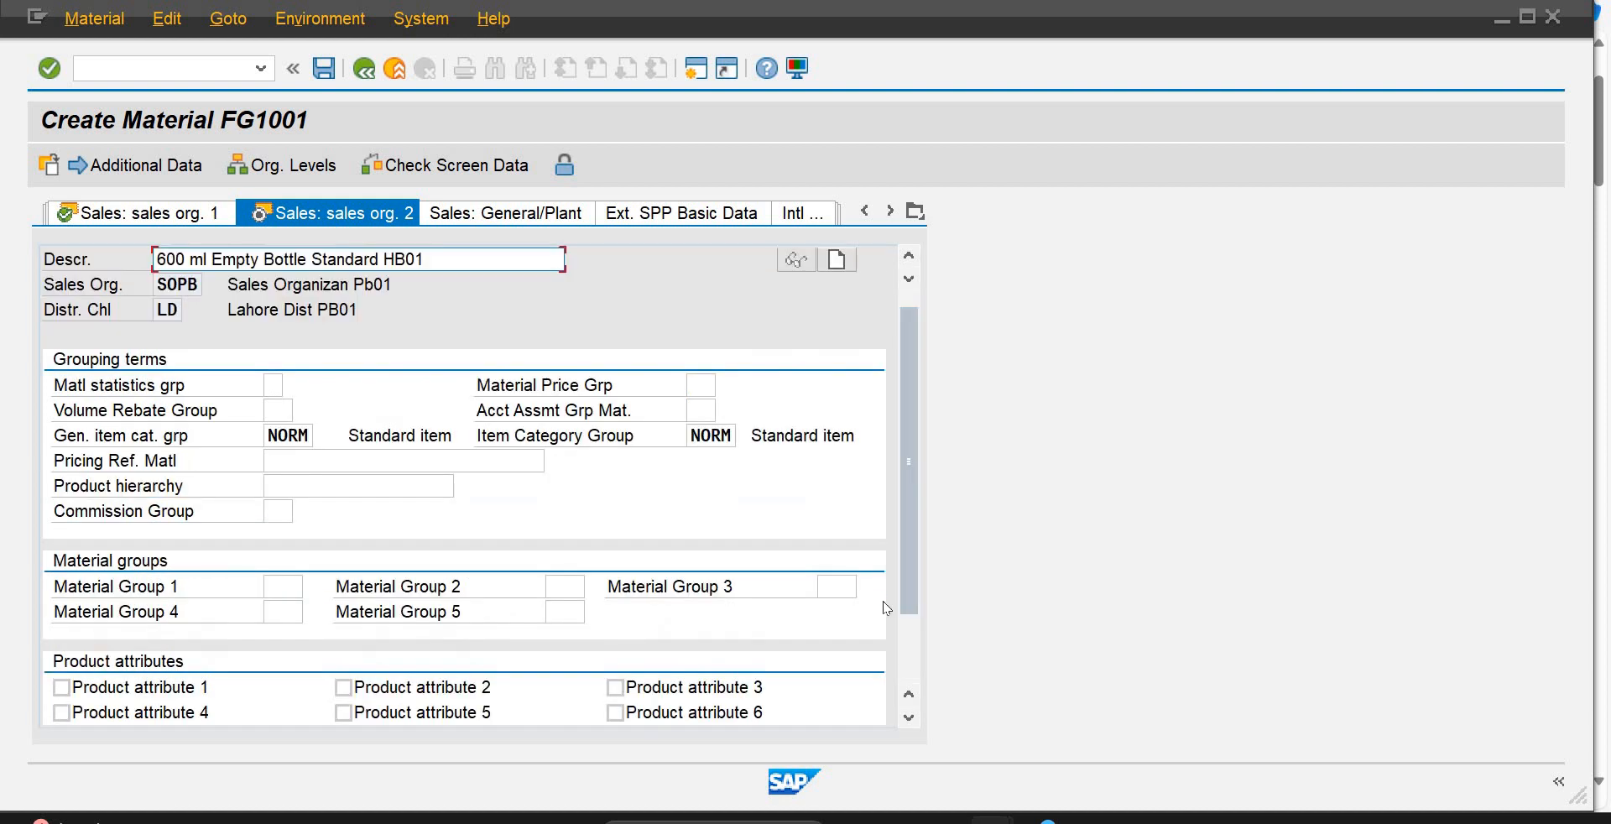
{"action": "key", "text": "Return"}
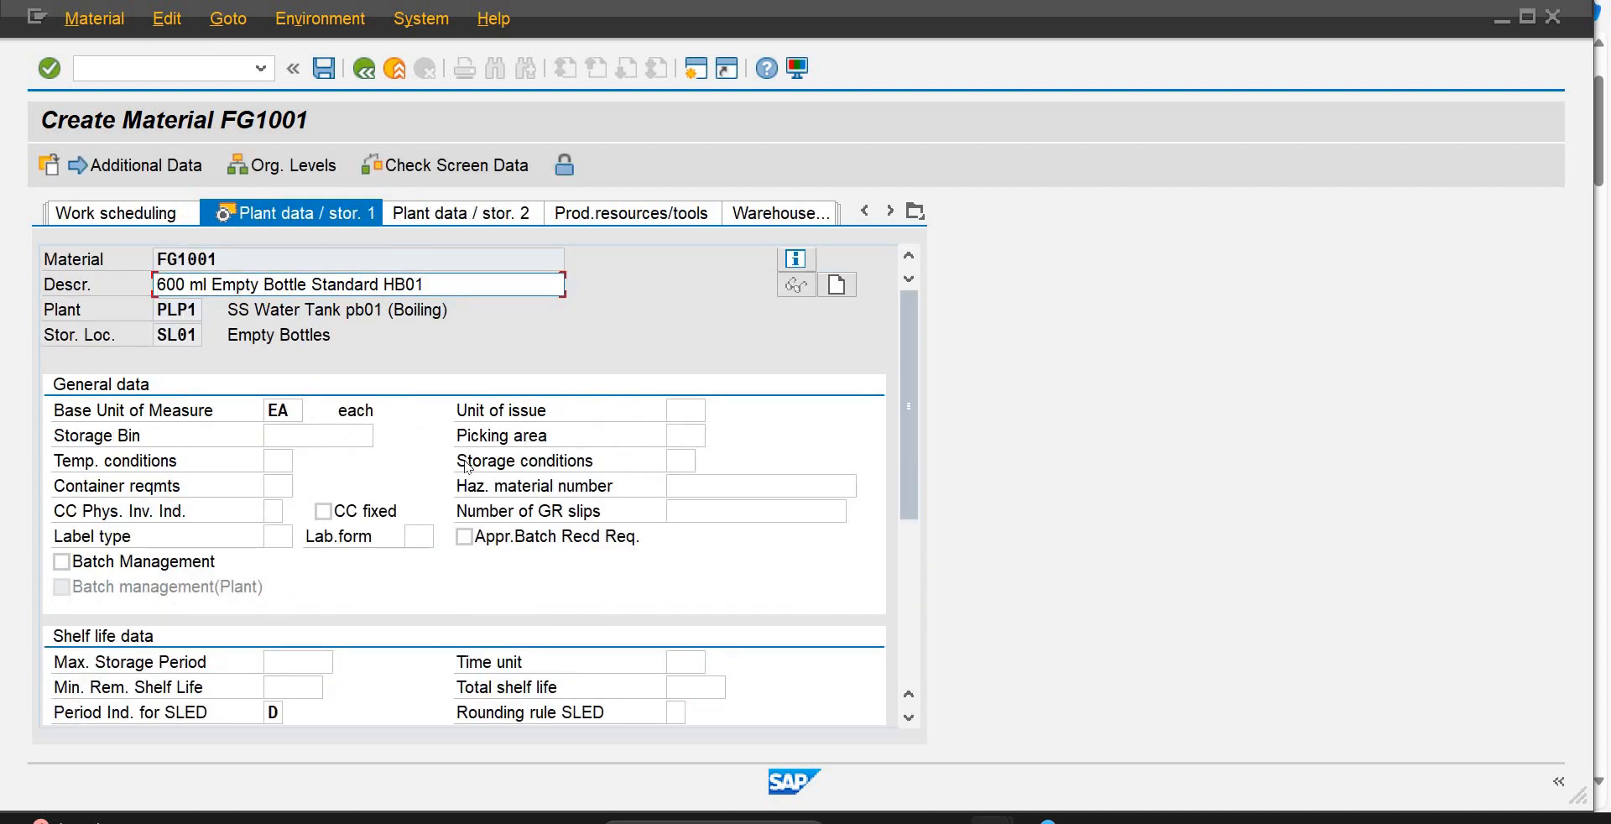
{"action": "key", "text": "Return"}
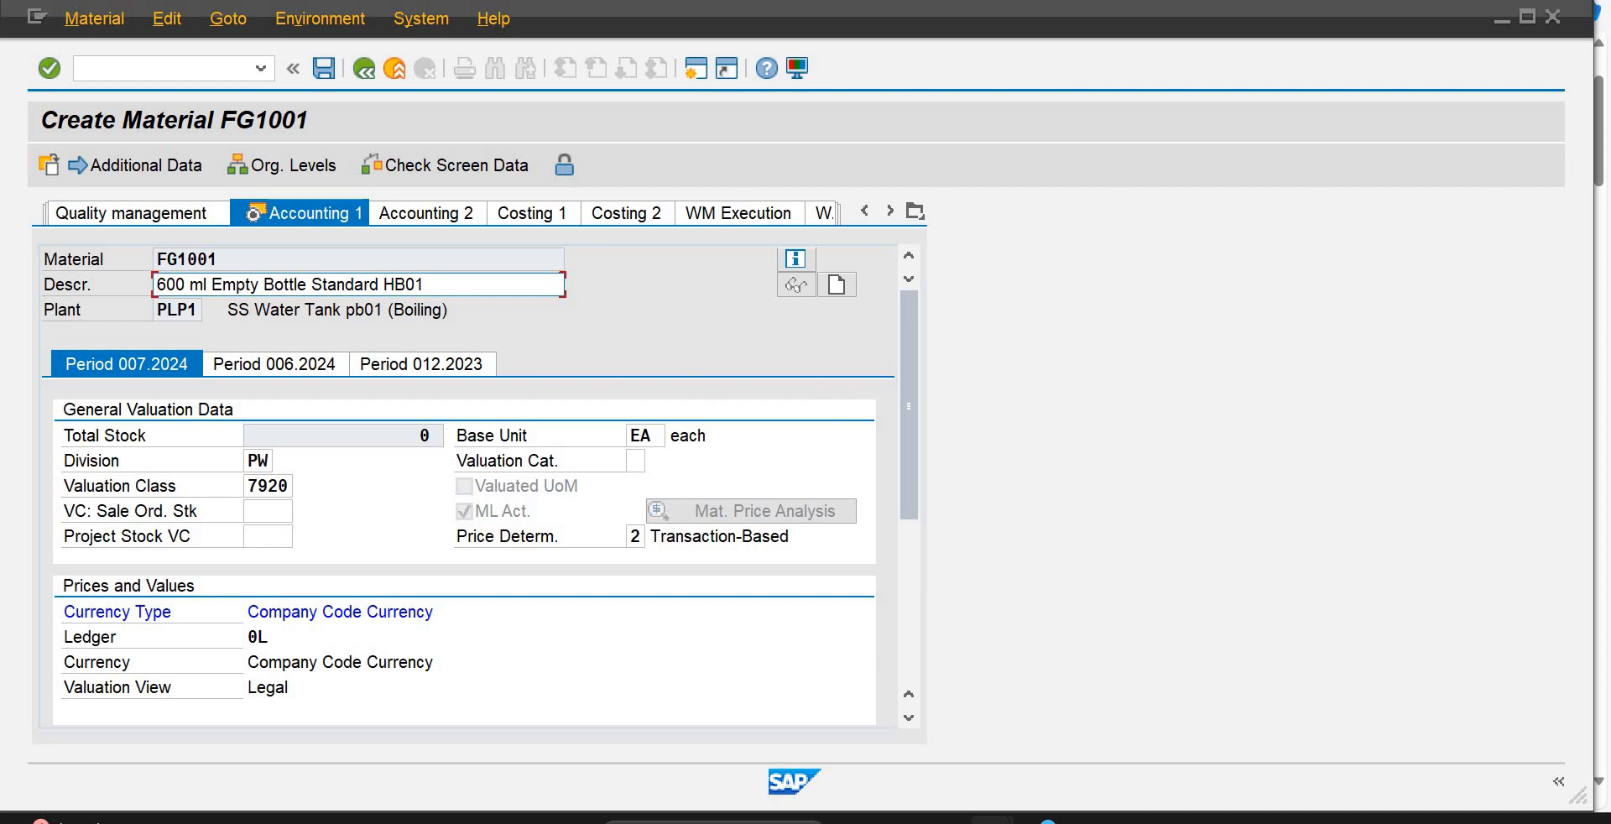
Step: Set the standard price to 40 PKR in the accounting prices and values, and confirm it
{"action": "left_click_drag", "start_coordinate": [911, 395], "coordinate": [913, 543]}
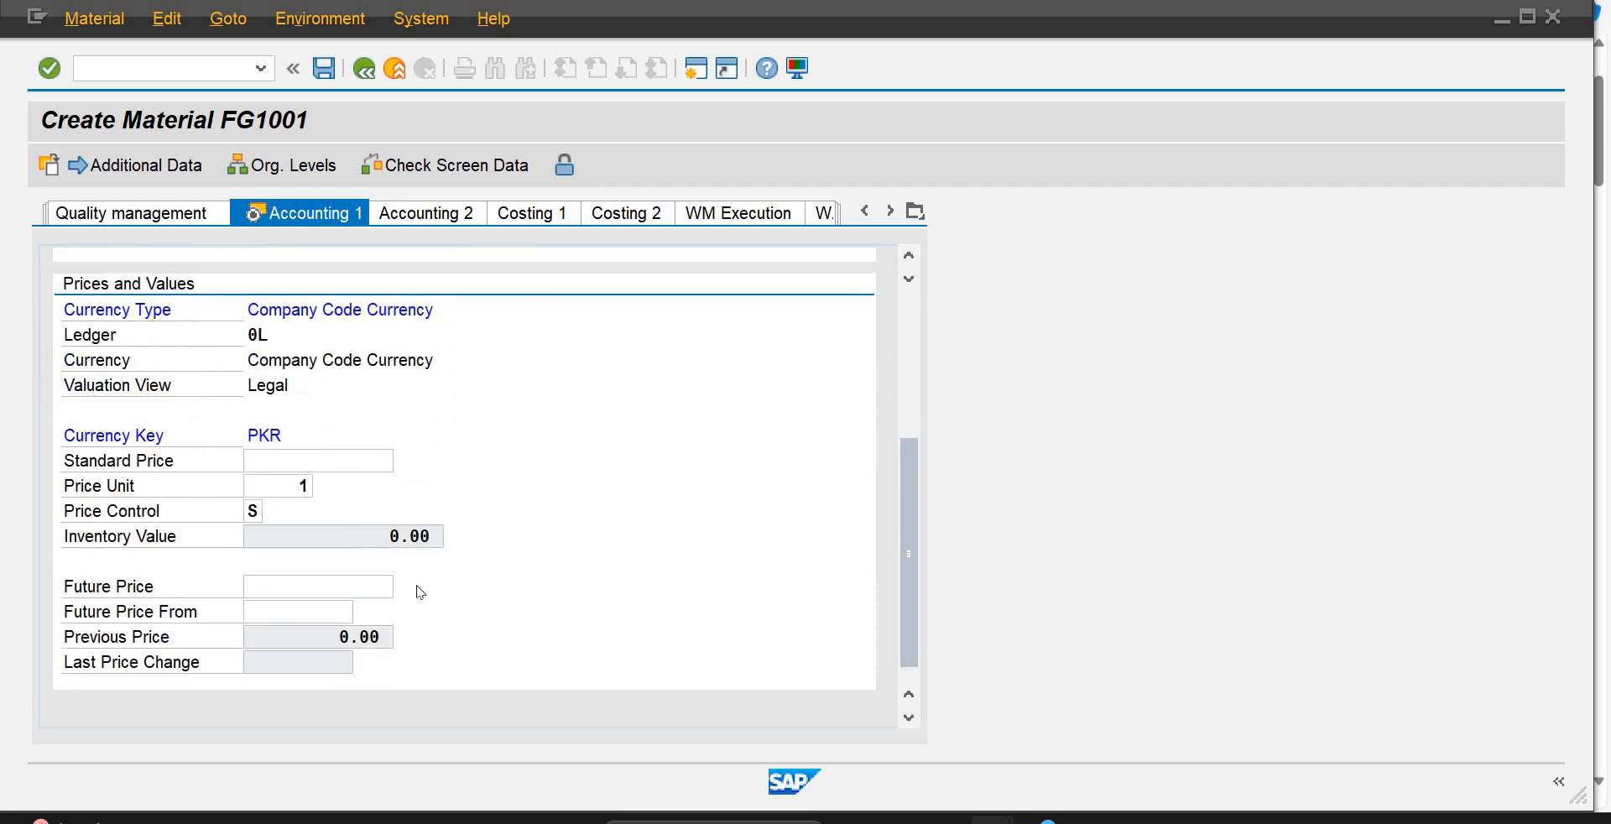
{"action": "left_click", "coordinate": [292, 457]}
{"action": "type", "text": "40"}
{"action": "key", "text": "Return"}
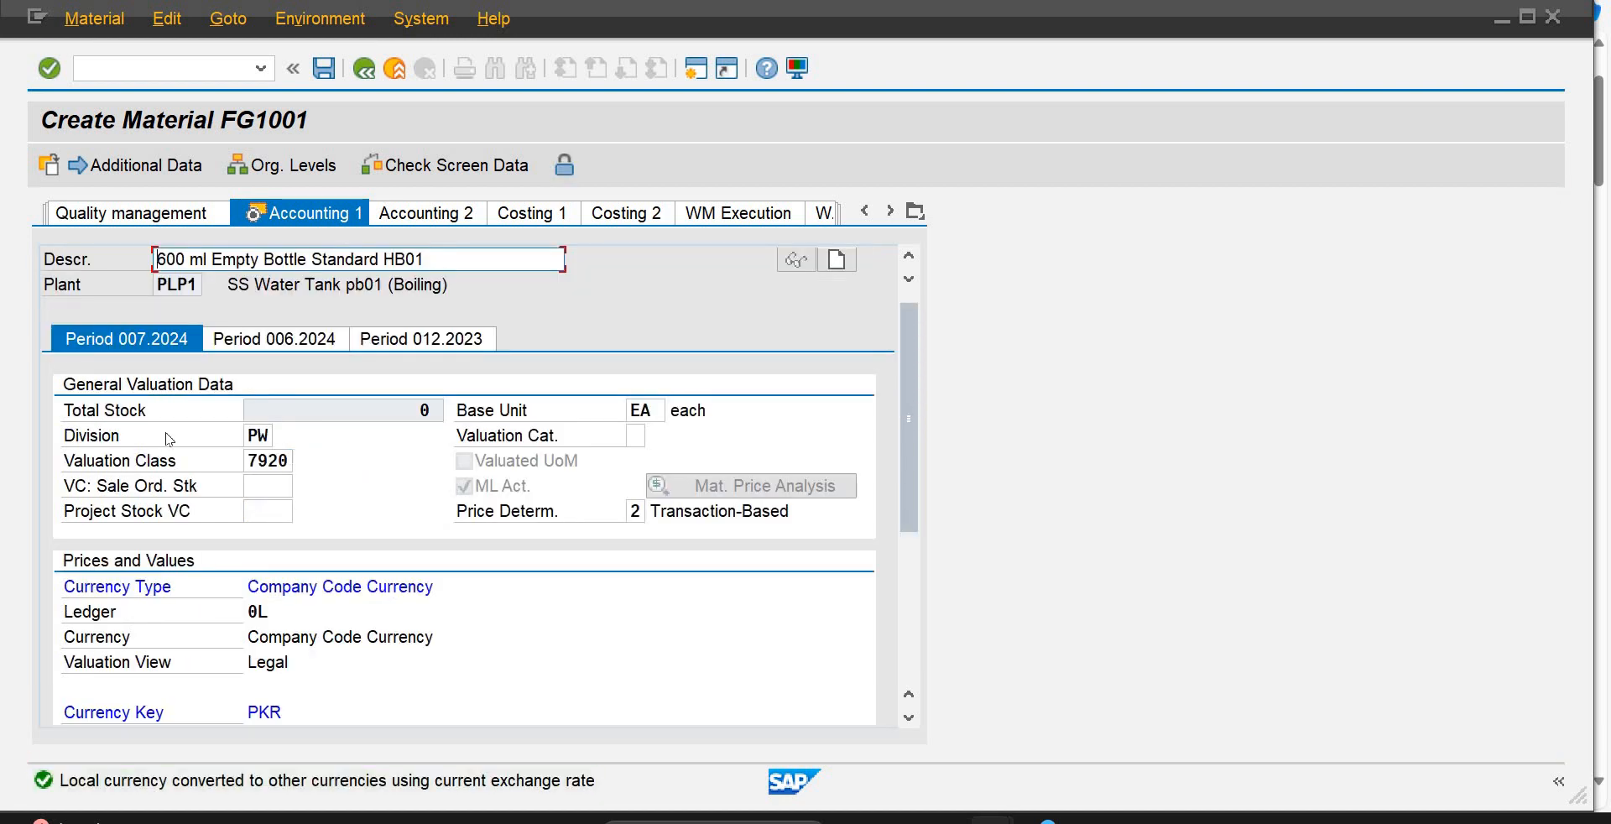
Step: Try to save the material from the Accounting 1 view and check its valuation and price entries
{"action": "key", "text": "Return"}
{"action": "left_click", "coordinate": [373, 500]}
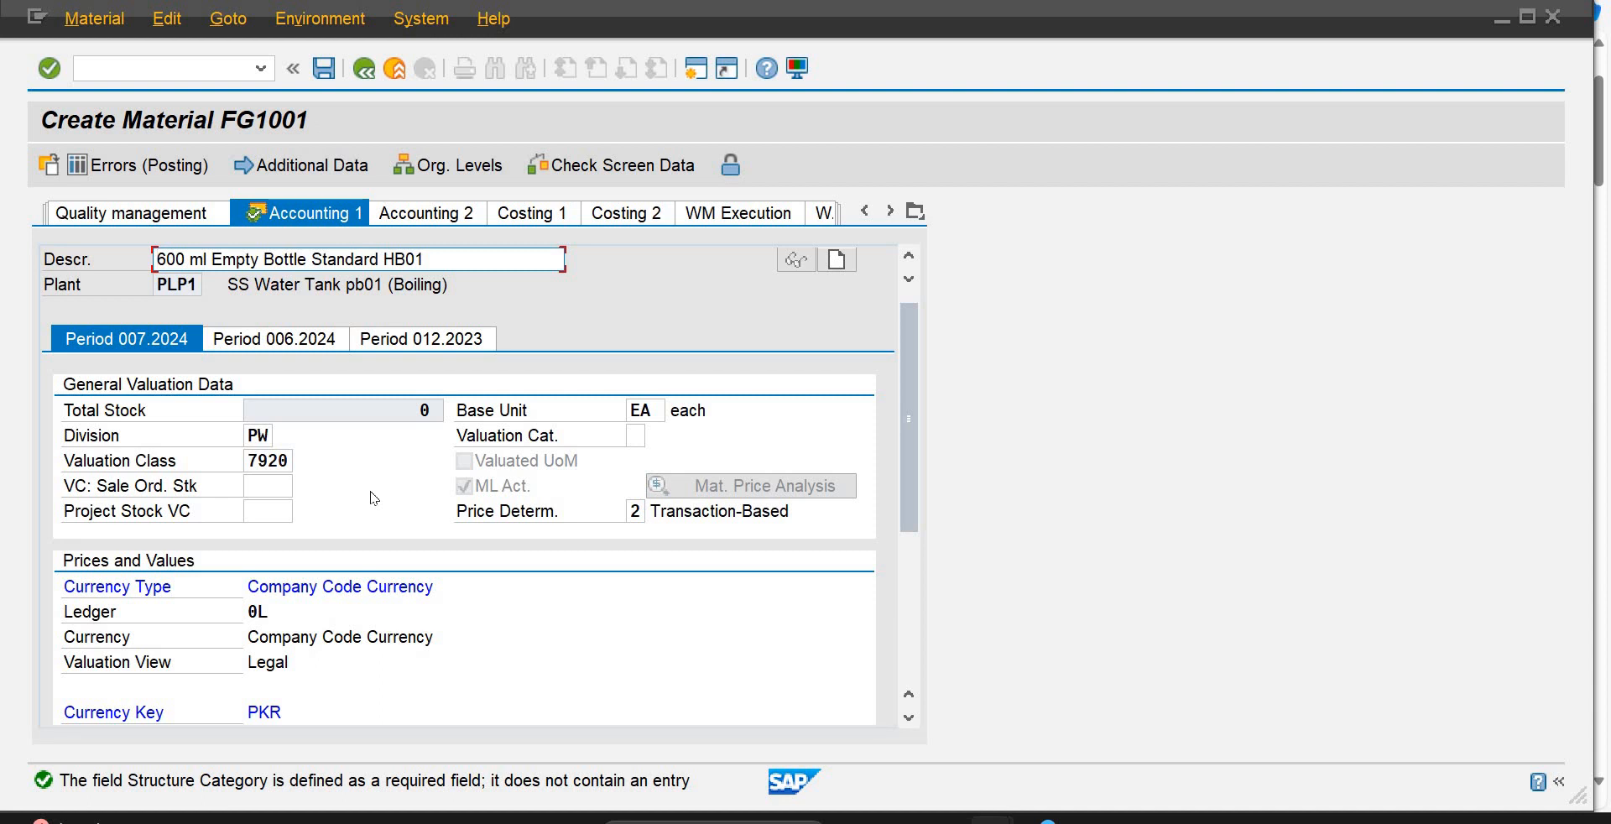
{"action": "left_click_drag", "start_coordinate": [915, 416], "coordinate": [898, 557]}
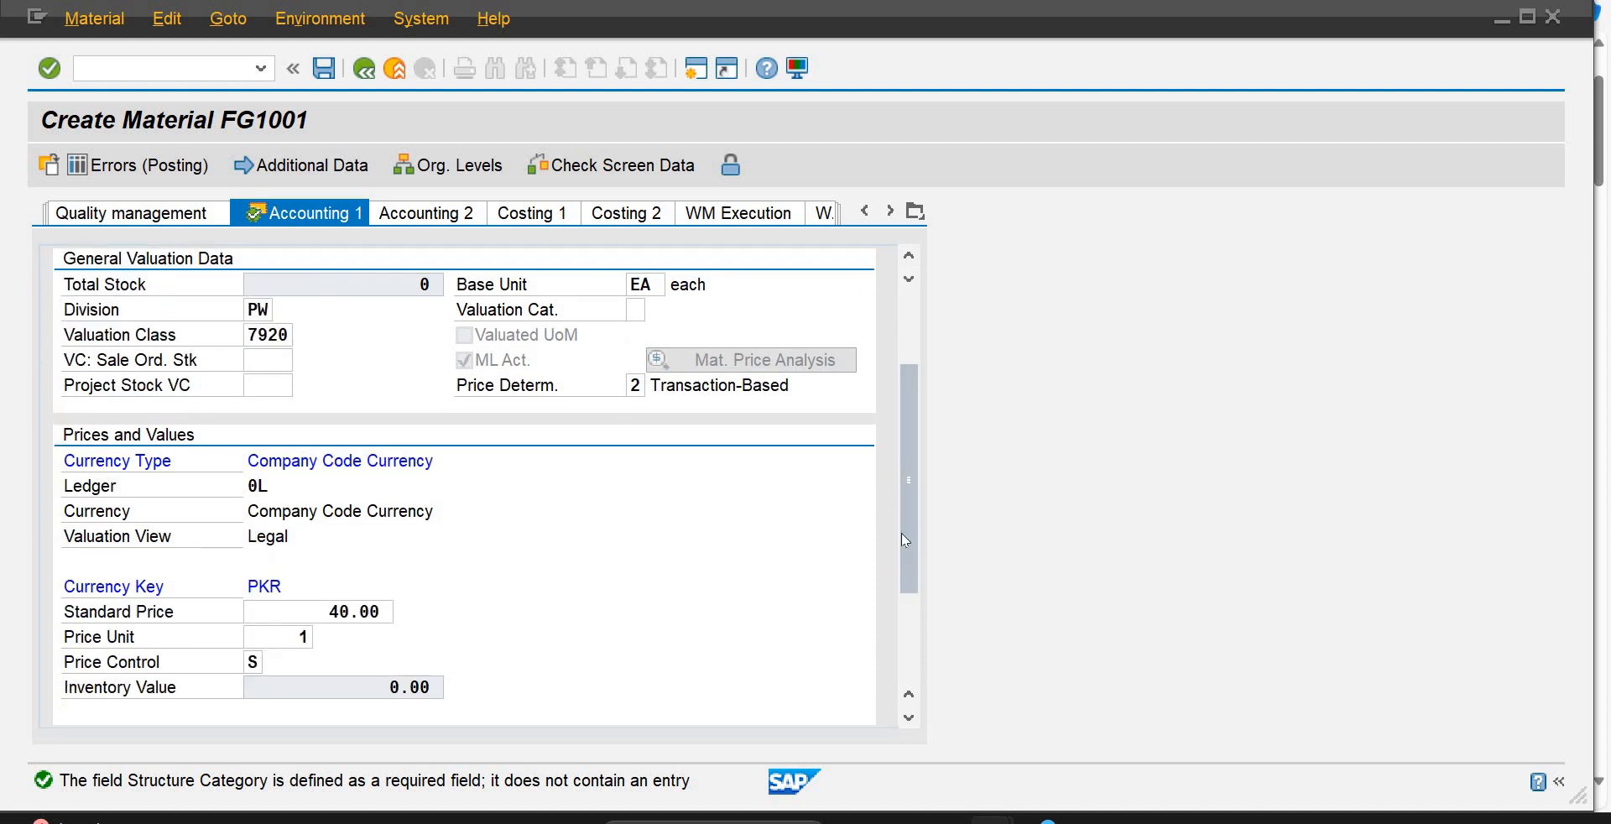